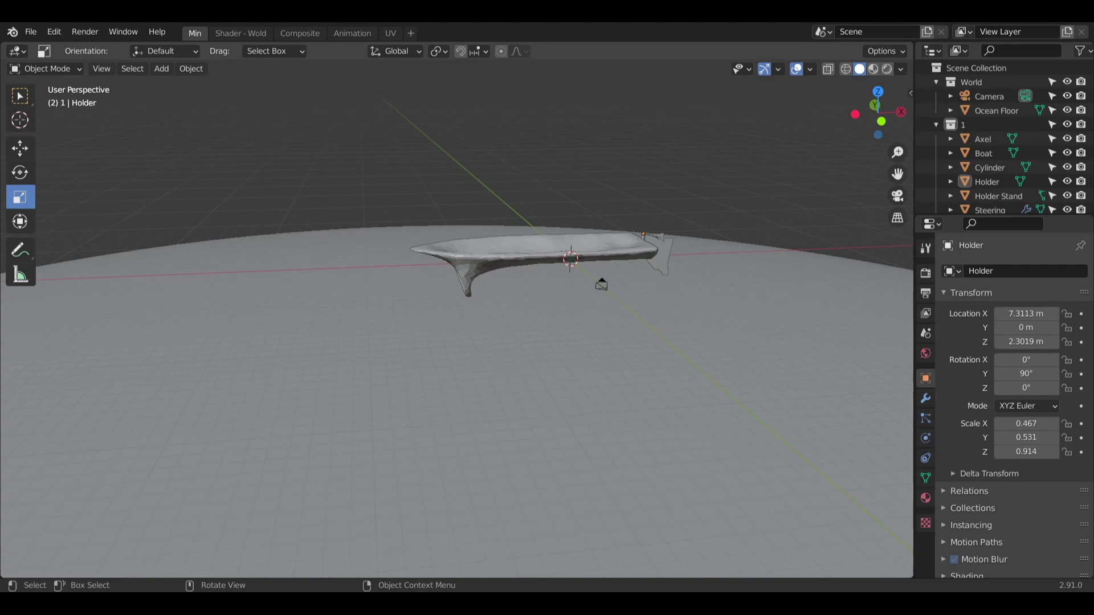
Hide the Ocean Floor object in the viewport.
scroll(457, 311, up, 8)
scroll(457, 311, down, 5)
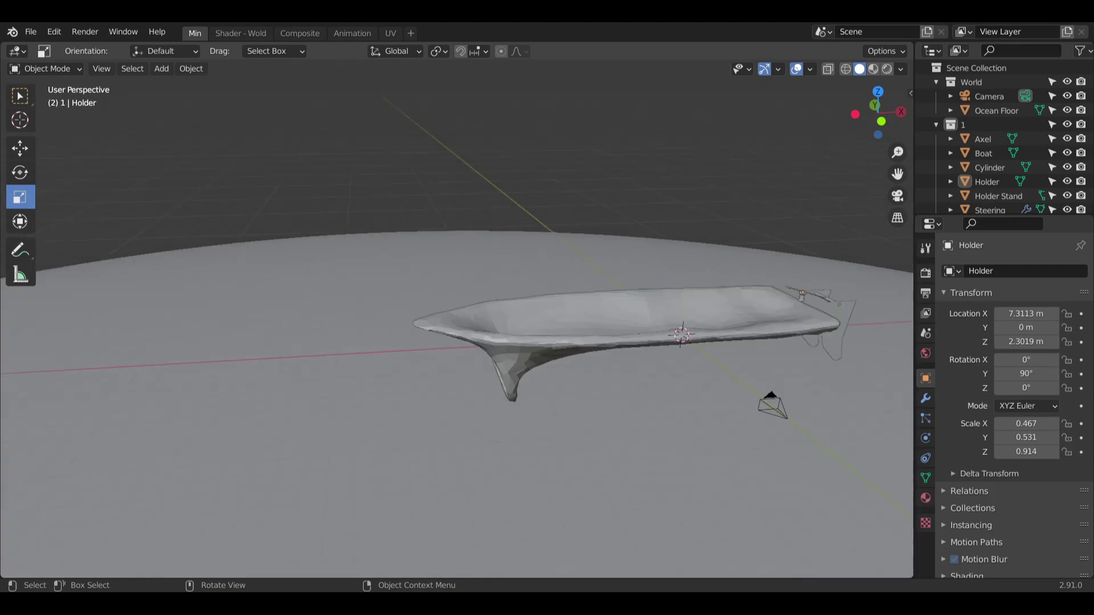
middle_drag(639, 314, 533, 339)
scroll(516, 305, up, 7)
scroll(516, 304, down, 4)
shift+middle_drag(647, 330, 427, 300)
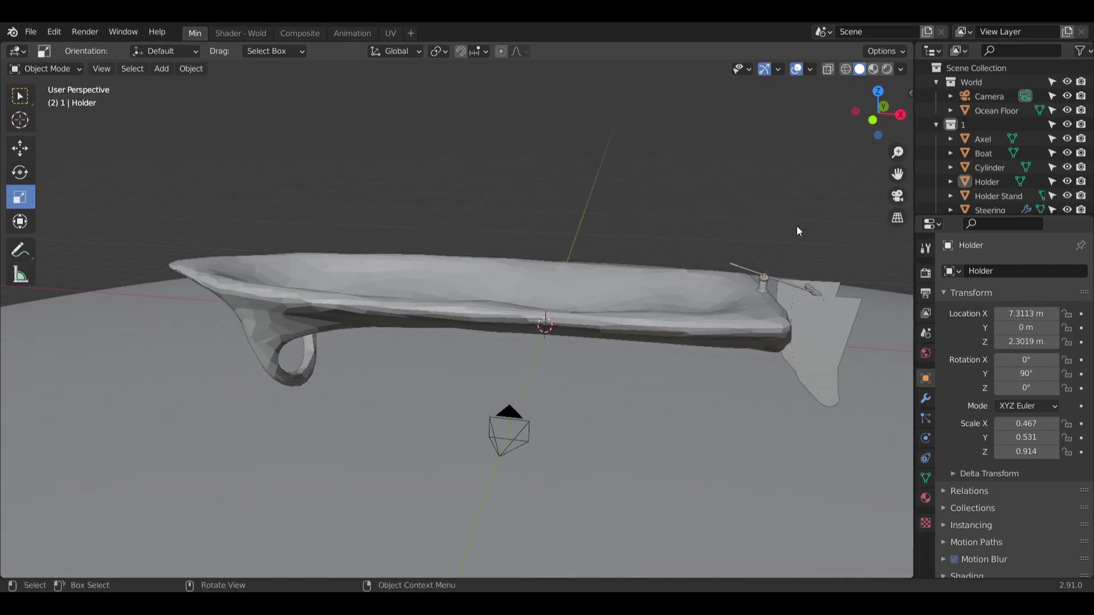
click(1067, 110)
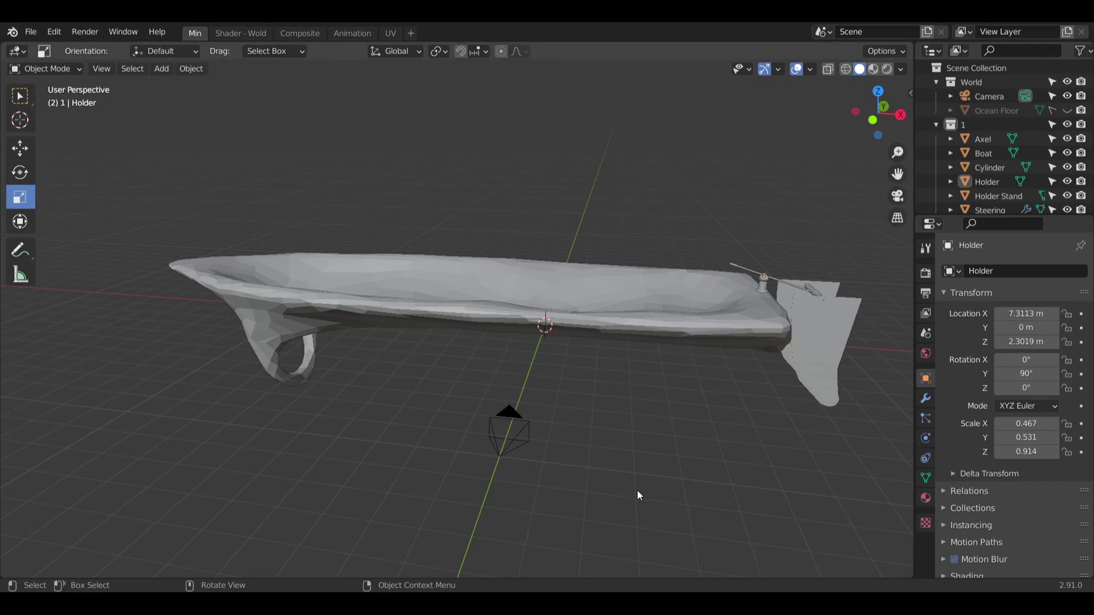
Examine the existing boat hull and its rear steering assembly, including the holder, axle and rudders.
shift+middle_drag(710, 388, 681, 381)
shift+middle_drag(546, 508, 505, 422)
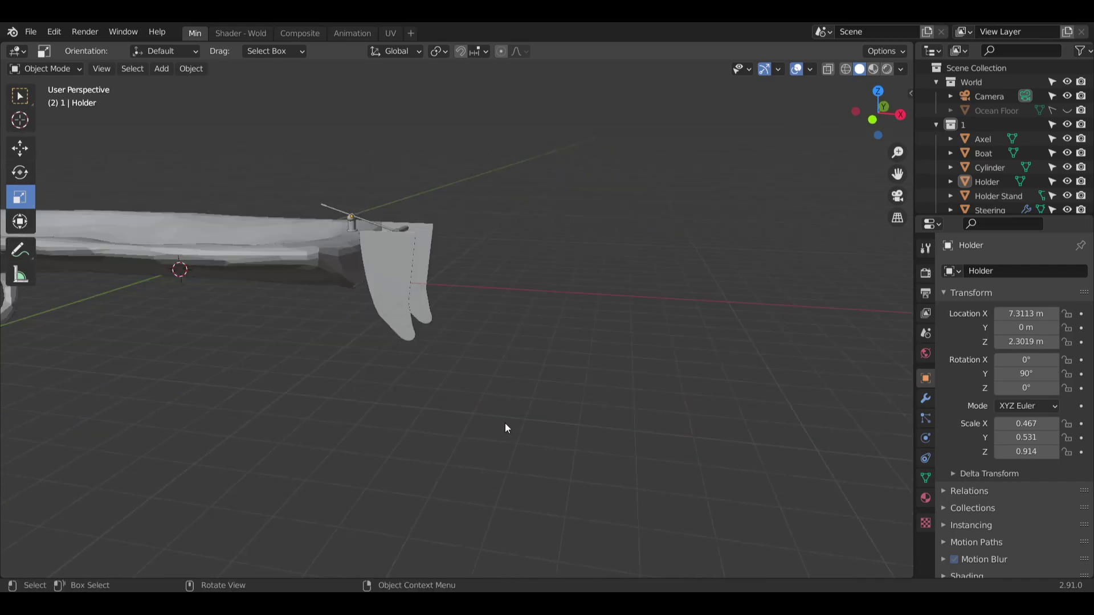
shift+middle_drag(18, 336, 336, 369)
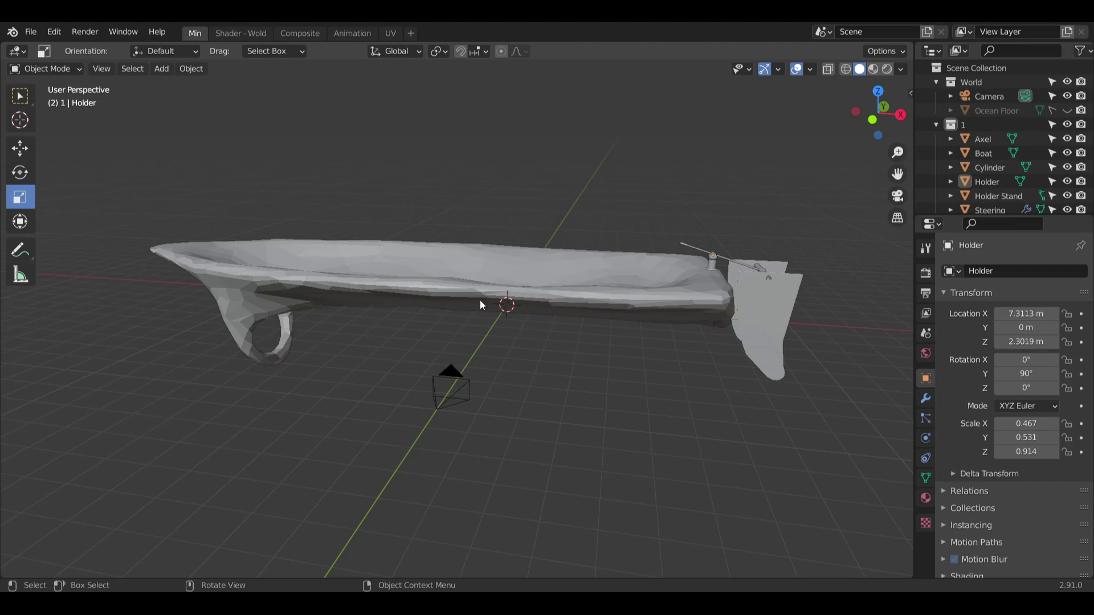
scroll(751, 276, up, 1)
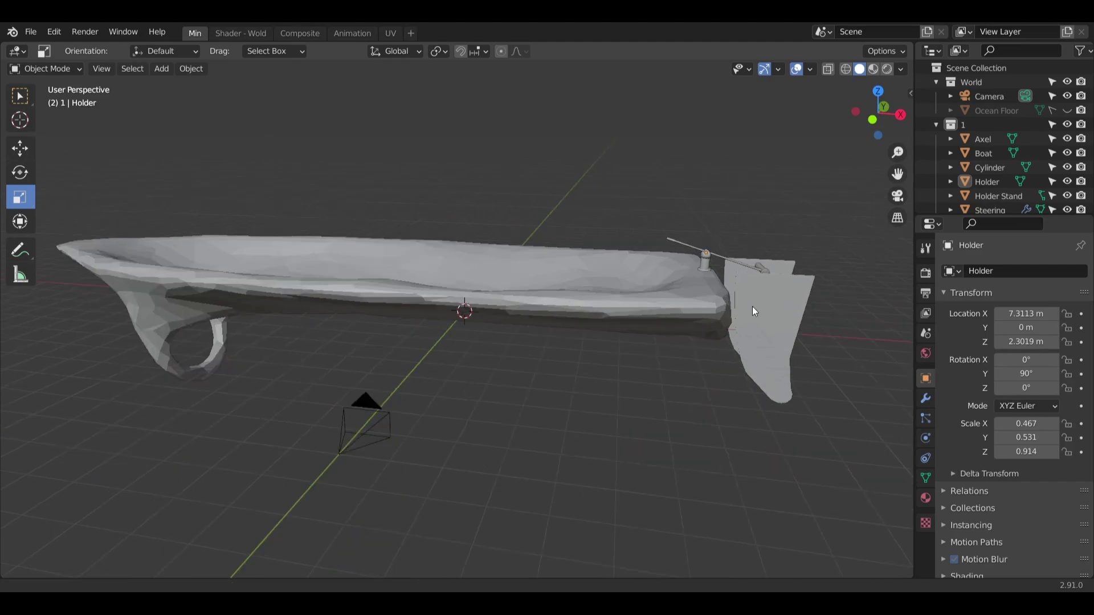
shift+middle_drag(752, 307, 661, 345)
scroll(724, 284, up, 4)
mouse_move(723, 283)
middle_down()
mouse_move(701, 302)
mouse_move(573, 308)
mouse_move(669, 284)
mouse_move(617, 297)
mouse_move(579, 264)
mouse_move(689, 291)
mouse_move(805, 290)
mouse_move(644, 310)
mouse_move(733, 310)
mouse_move(749, 293)
mouse_move(744, 282)
middle_up()
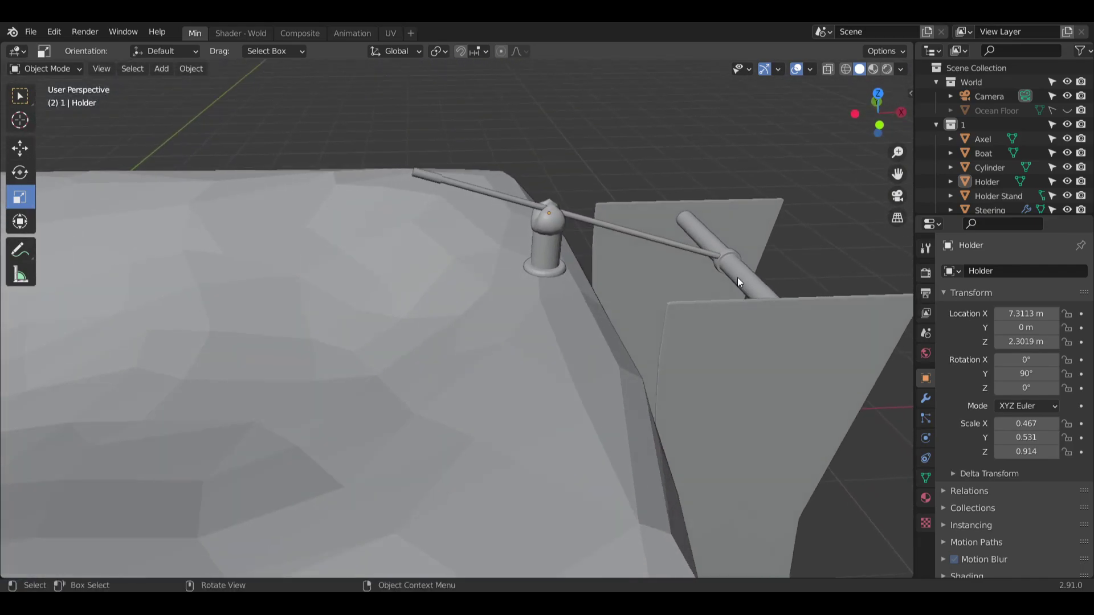
scroll(490, 248, down, 5)
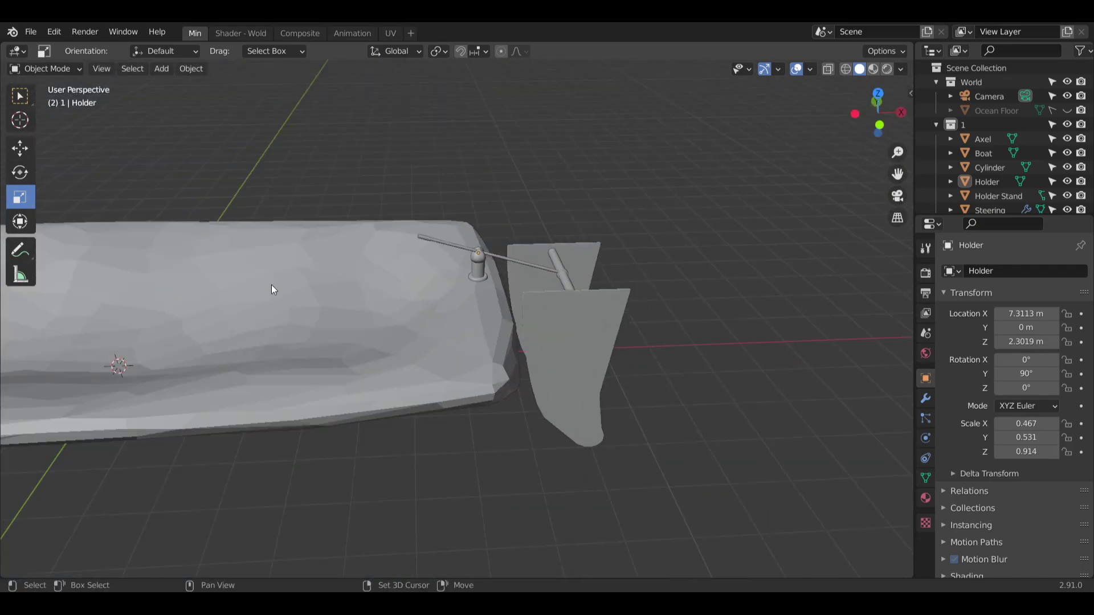
shift+middle_drag(271, 285, 515, 282)
scroll(530, 288, down, 5)
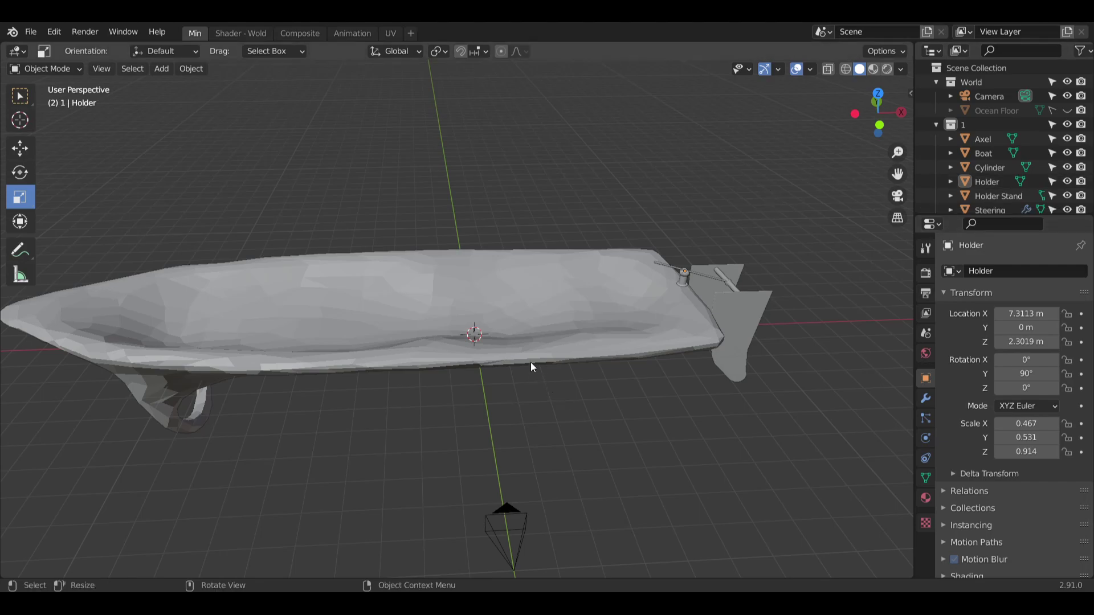
Move the Boat object from collection 1 into the World collection and hide it in the viewport.
click(984, 153)
drag(988, 152, 1001, 105)
click(1053, 97)
click(1067, 96)
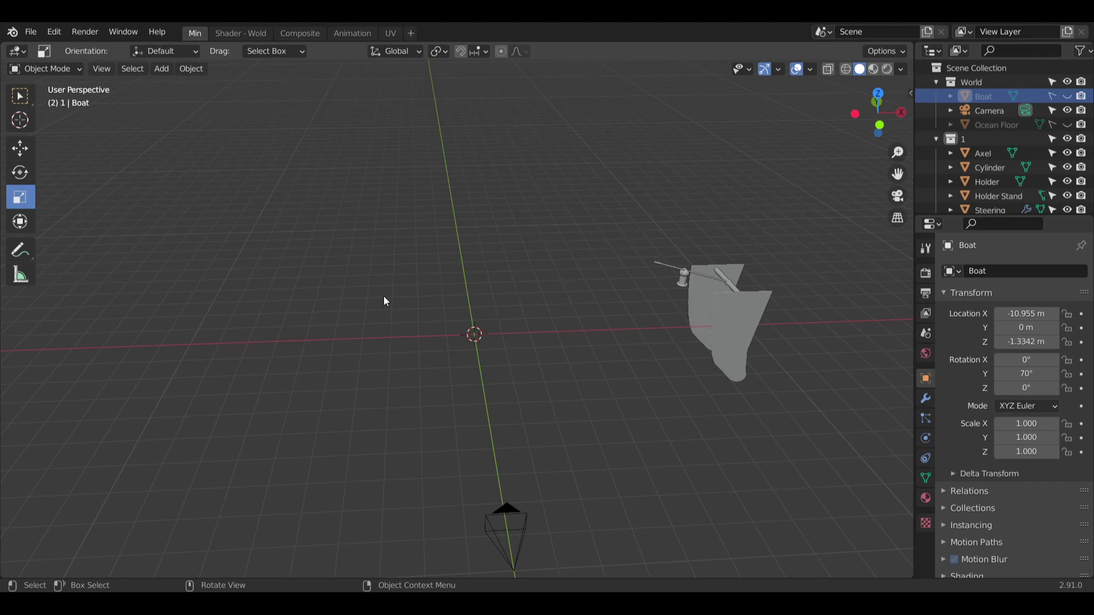
Add a cube mesh at the world origin and deselect it.
click(160, 69)
mouse_move(209, 88)
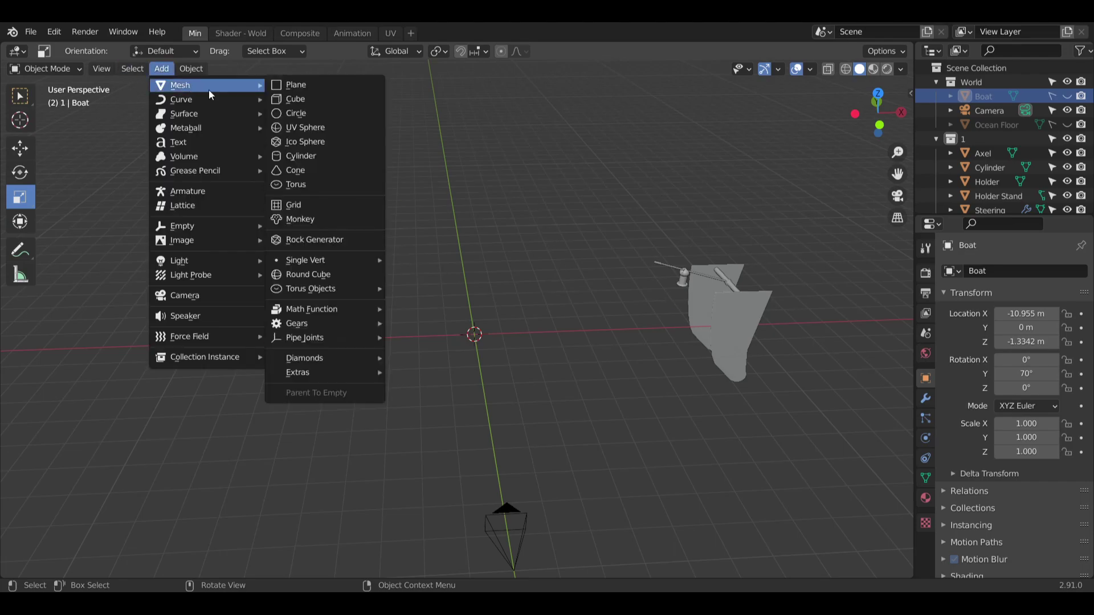
click(291, 101)
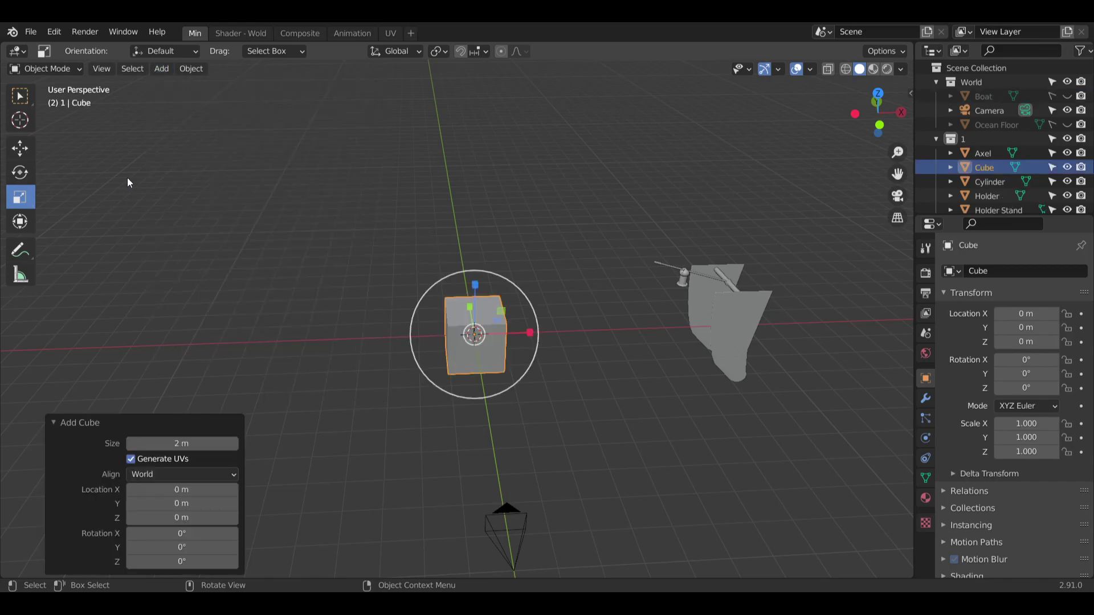
key(alt+a)
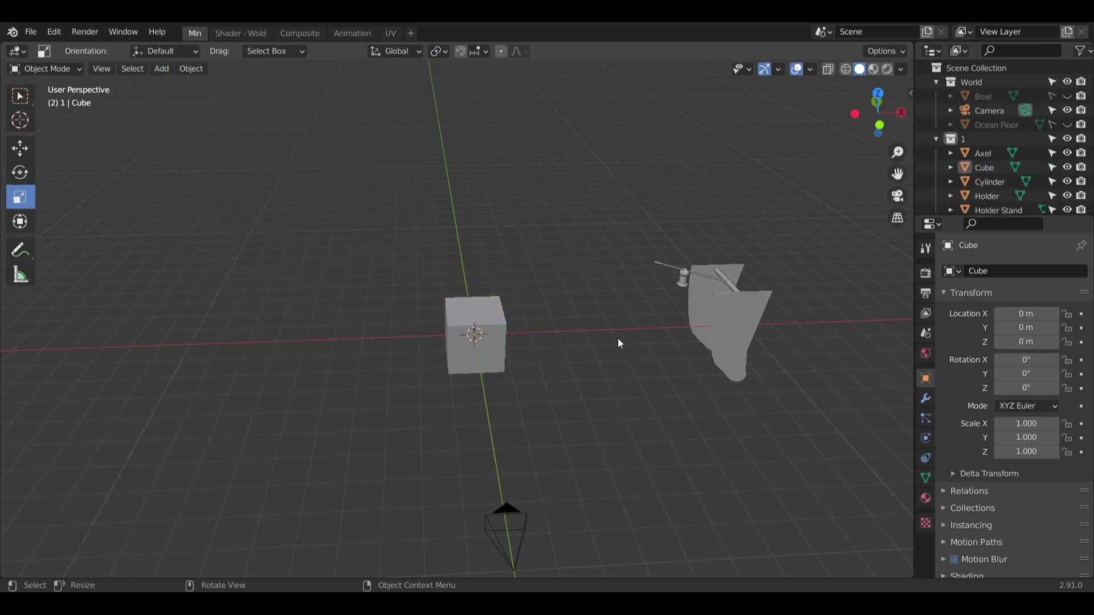
Scale the cube into a long hull block, about 8.02 in X, 2.44 in Y and 1.71 in Z.
click(494, 328)
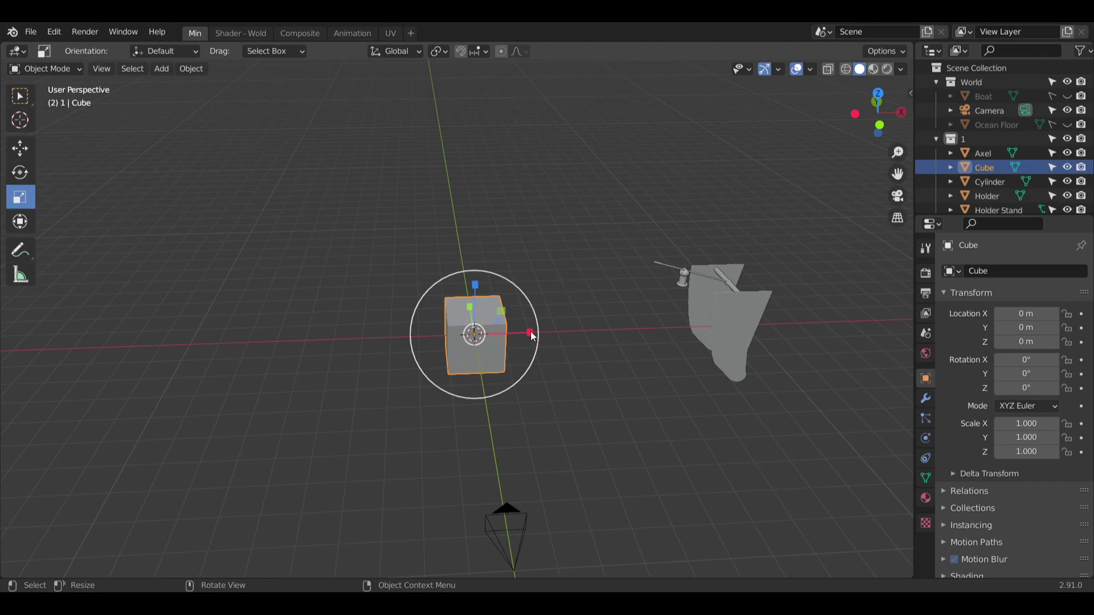
drag(531, 332, 906, 321)
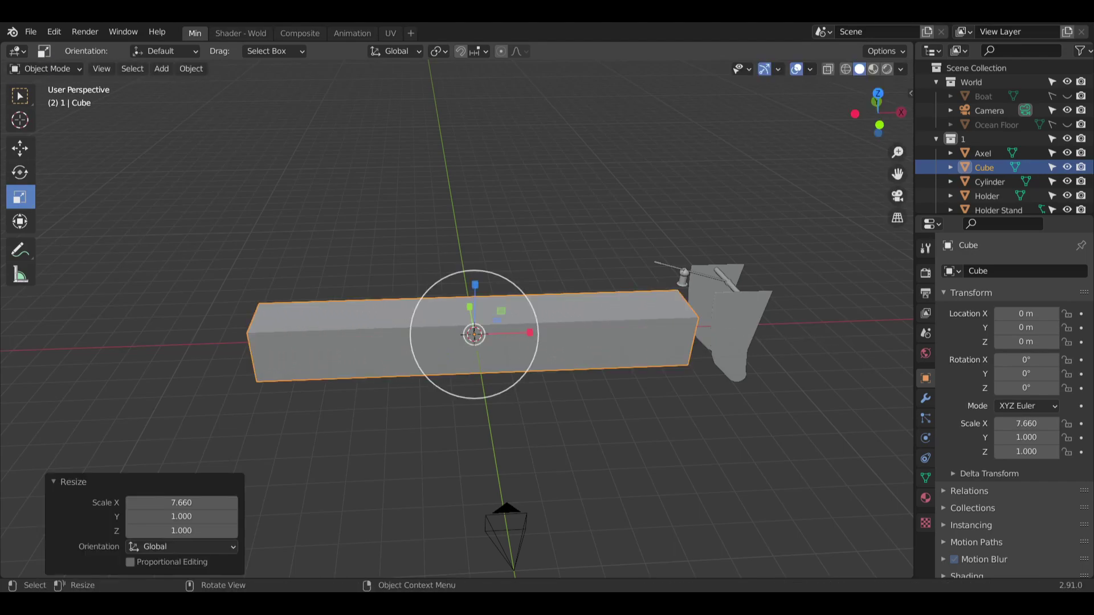
middle_drag(442, 285, 480, 273)
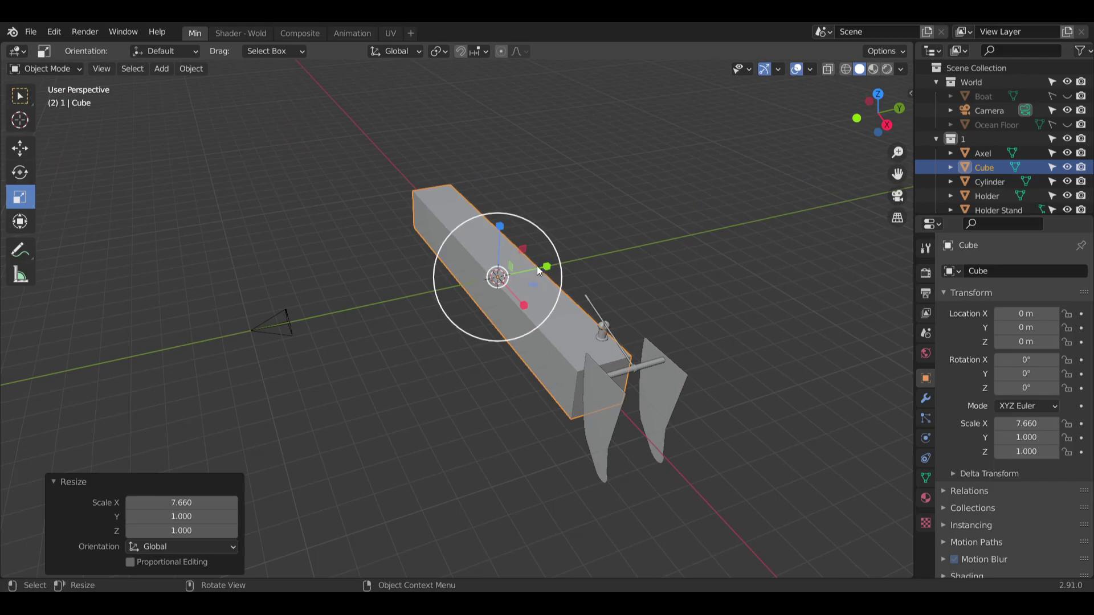
drag(539, 267, 610, 260)
middle_drag(609, 260, 626, 282)
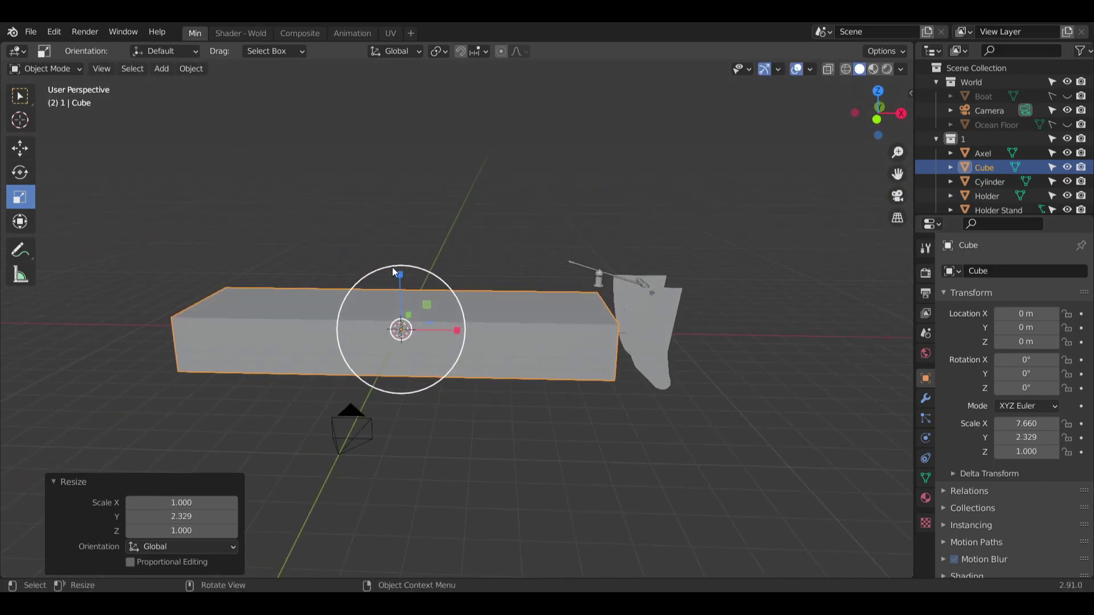
drag(402, 295, 417, 265)
Lengthen the block to an X scale of about 9.37 and widen it to a Y scale of about 3.43.
middle_drag(677, 327, 640, 322)
scroll(721, 316, up, 3)
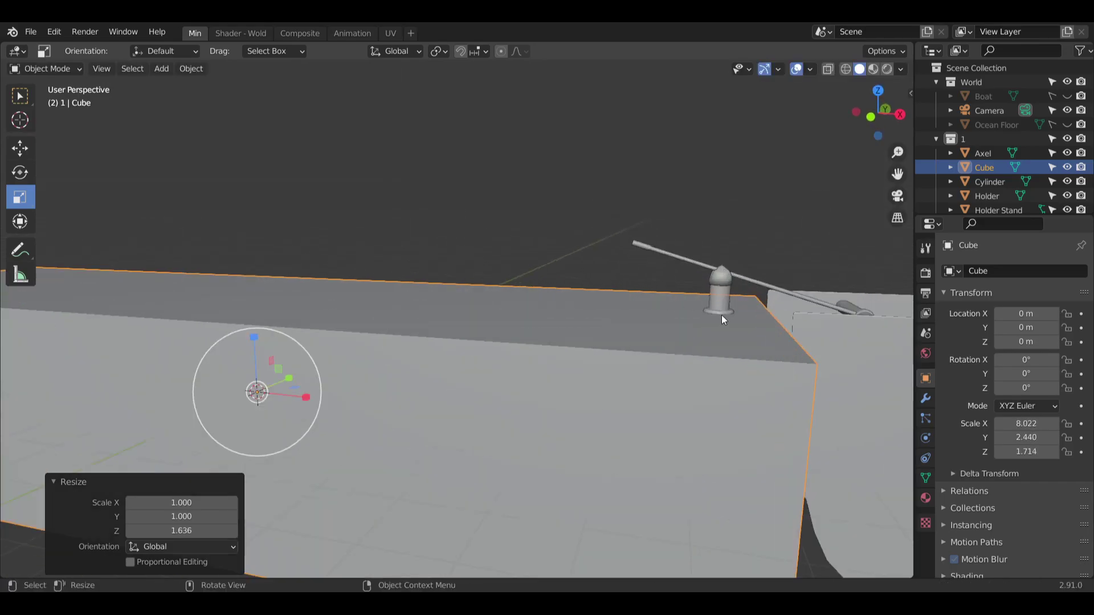
middle_drag(721, 315, 699, 322)
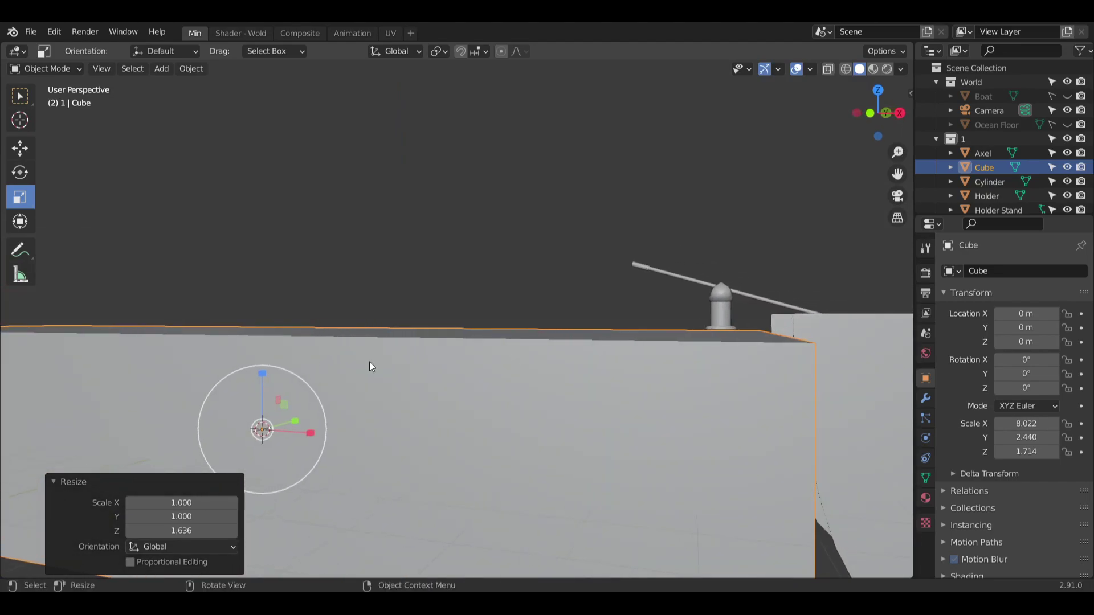
middle_drag(494, 346, 638, 366)
scroll(512, 401, down, 5)
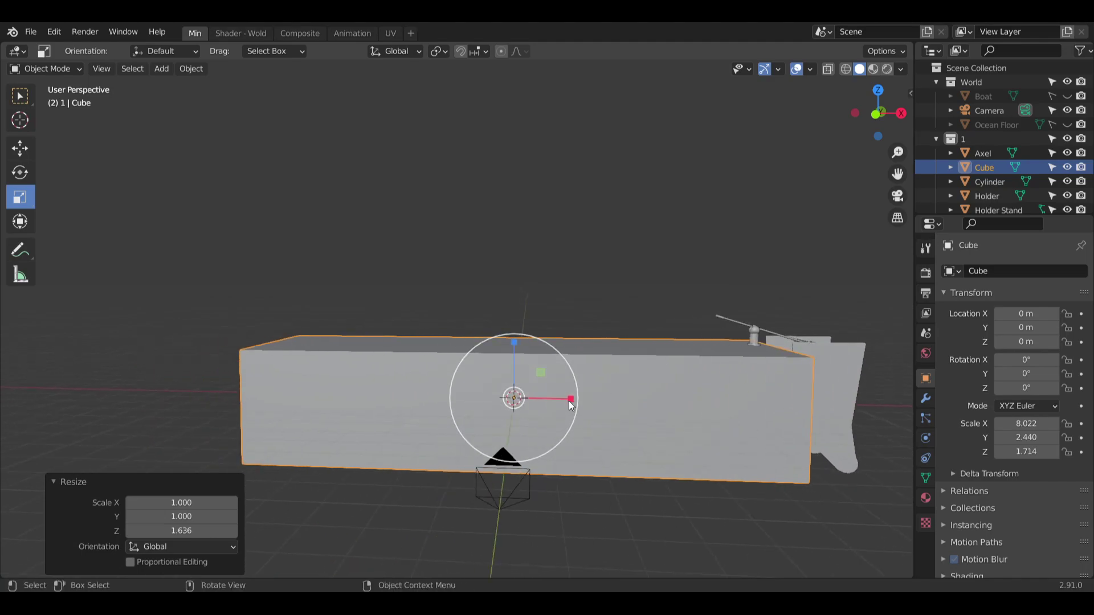
drag(570, 399, 580, 399)
middle_drag(596, 369, 620, 268)
drag(617, 259, 644, 261)
middle_drag(524, 356, 506, 288)
Move the block about -1.33 m along the X axis, away from the rudders.
click(19, 148)
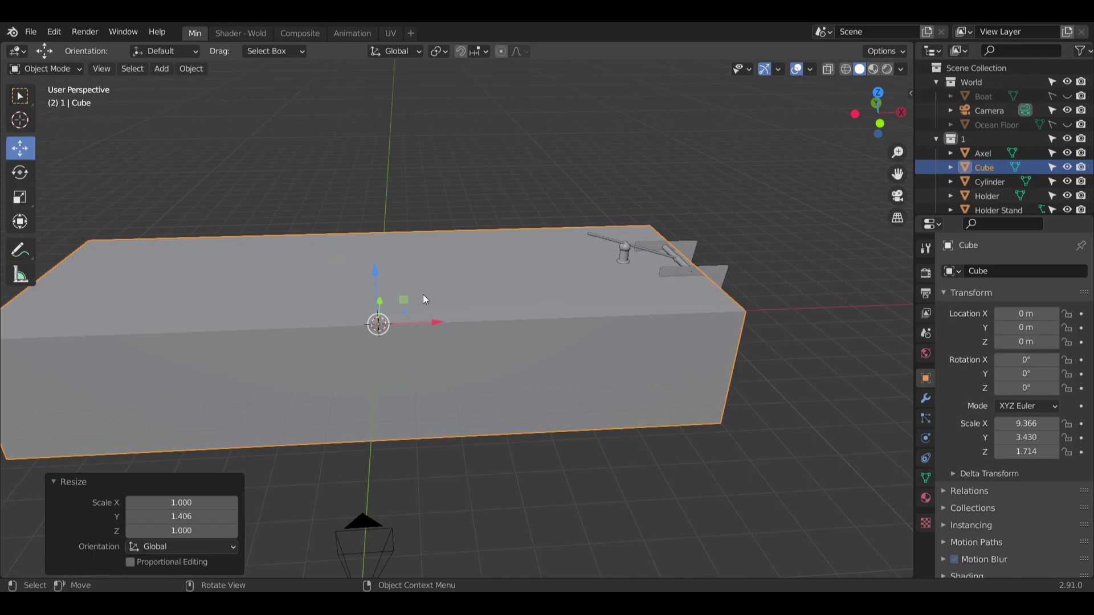
drag(434, 323, 391, 333)
shift+middle_drag(396, 227, 569, 212)
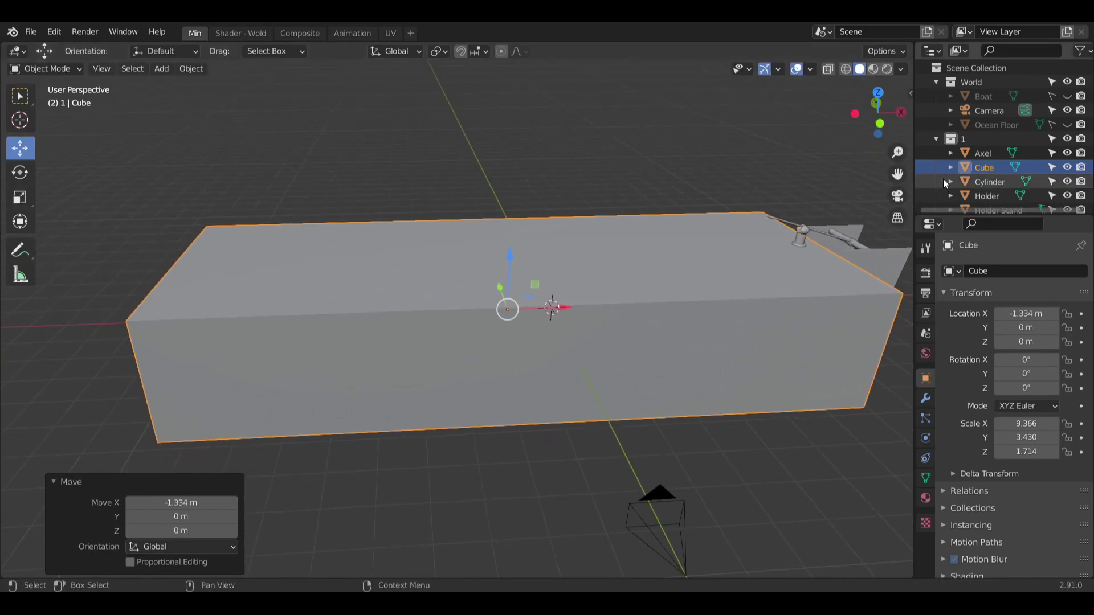
Hide the Axel, Cylinder, Holder, Holder Stand and Steering objects in the viewport.
click(1067, 153)
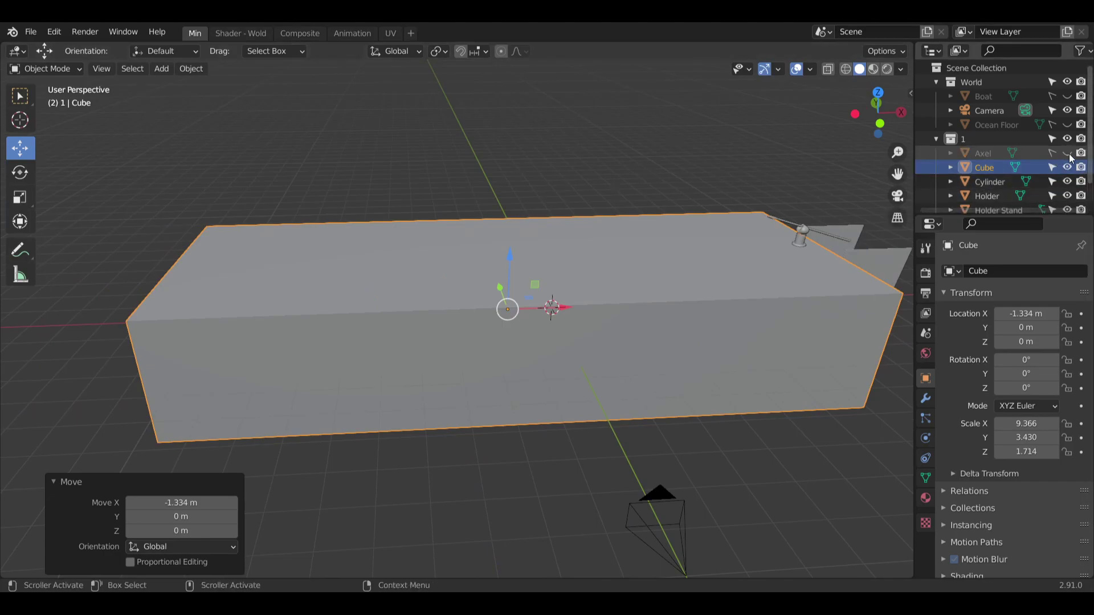
click(1066, 181)
click(1067, 196)
scroll(1066, 192, down, 1)
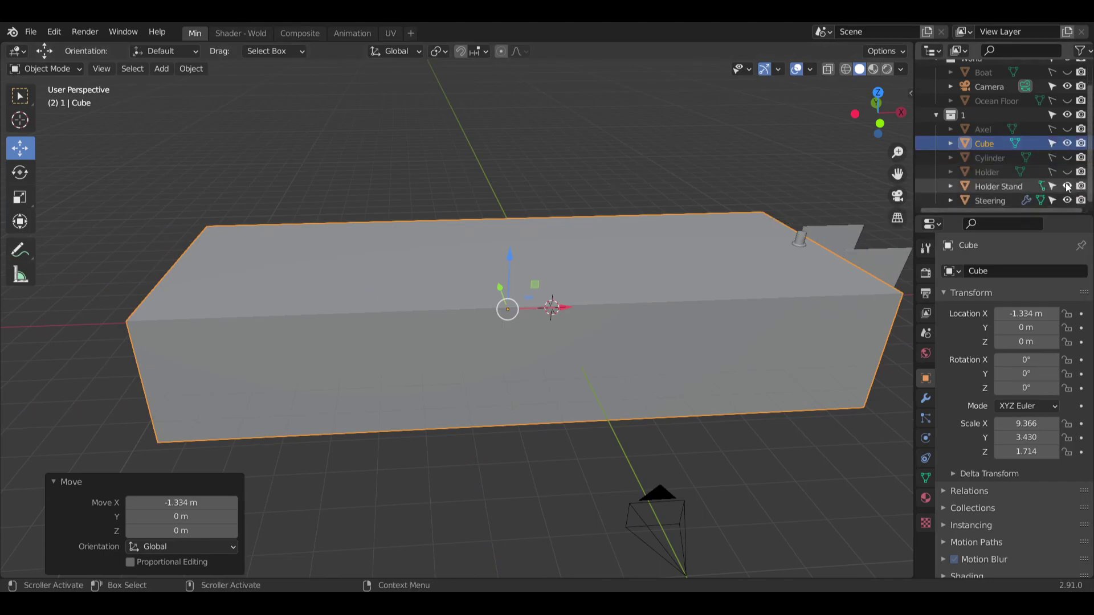
click(1067, 185)
click(1067, 200)
Rename the hidden Boat object in the World collection as "Boat old".
scroll(1060, 170, up, 1)
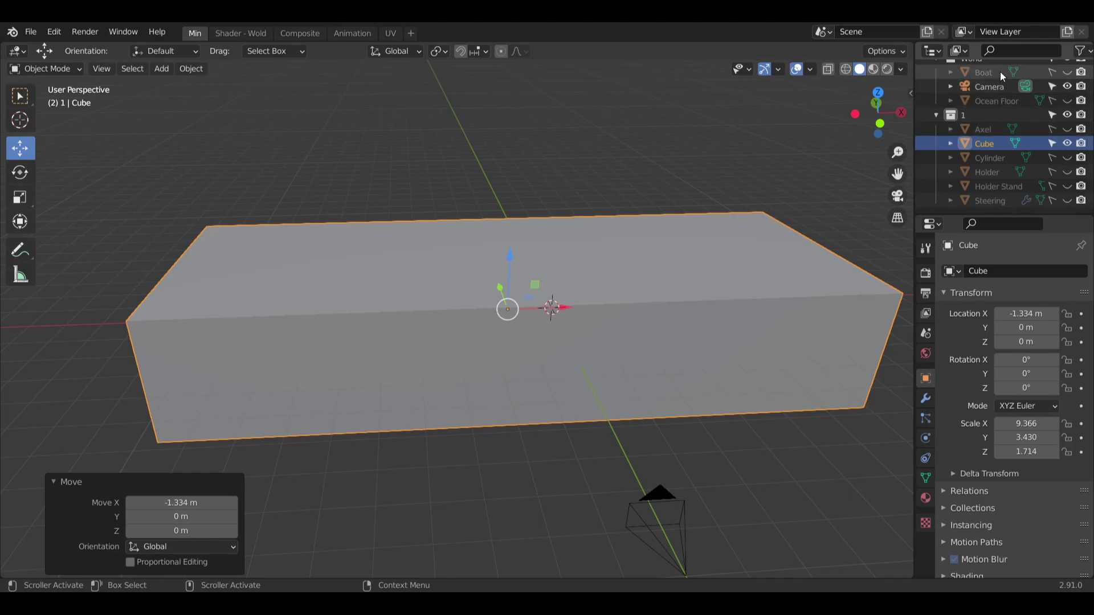
double_click(985, 95)
key(End)
text(old)
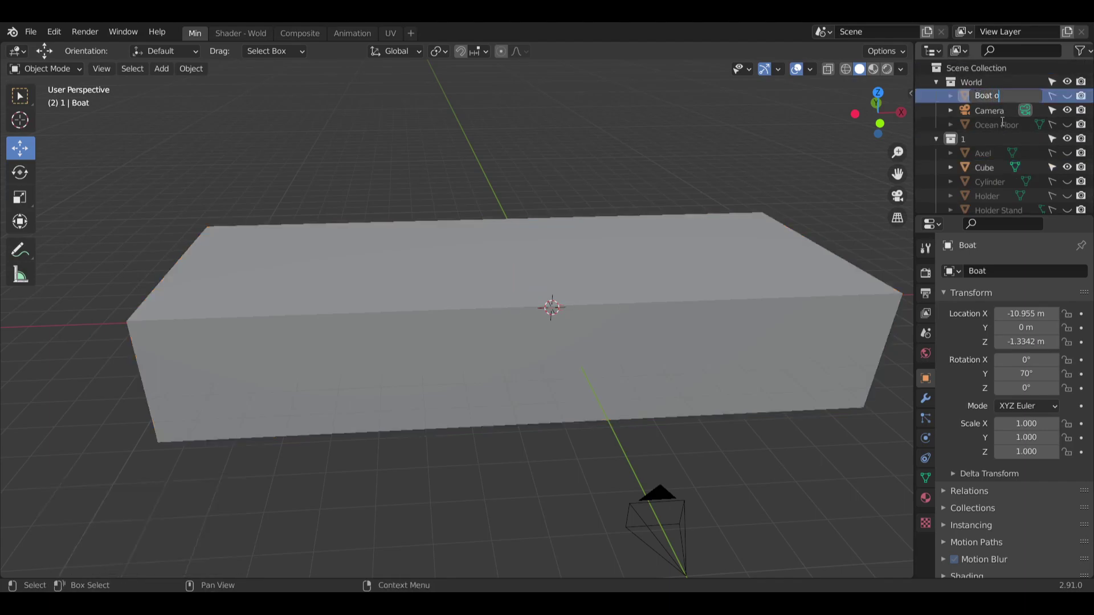
key(Return)
Rename the Cube object in collection 1 as "Boat".
click(988, 167)
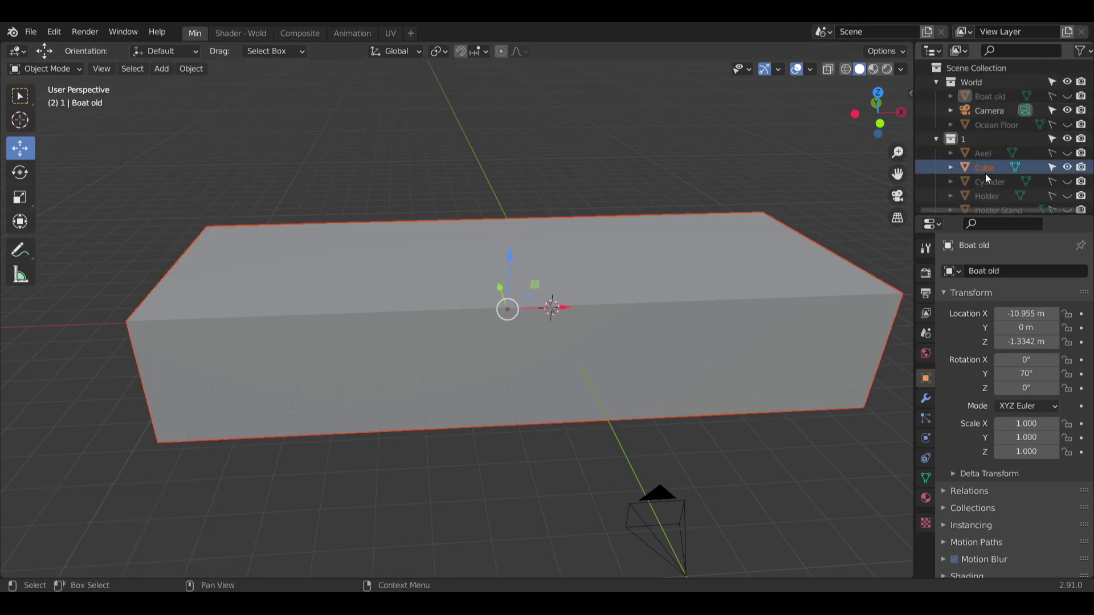
double_click(1001, 167)
text(Boat)
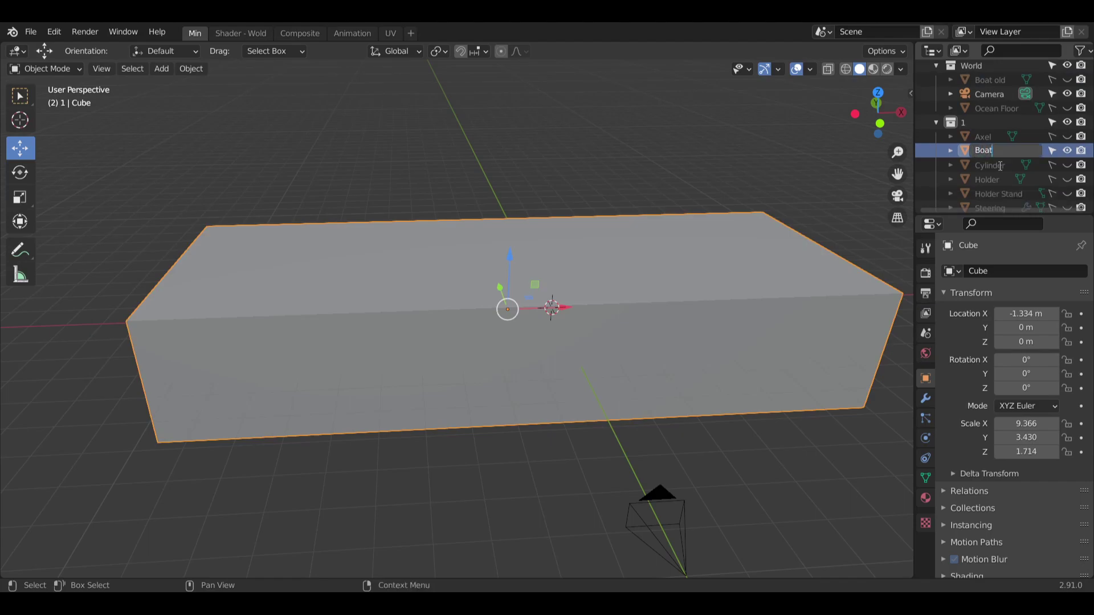
key(Return)
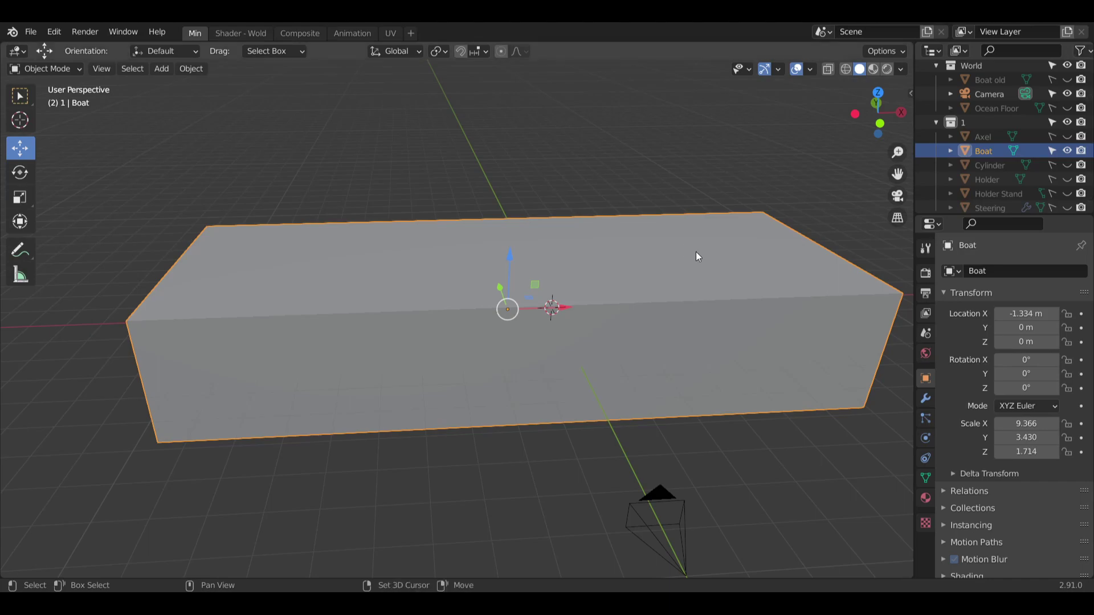
In Edit Mode, add one crosswise loop cut to the Boat block, slid toward its negative X end with a factor of about 0.644.
middle_drag(695, 254, 625, 171)
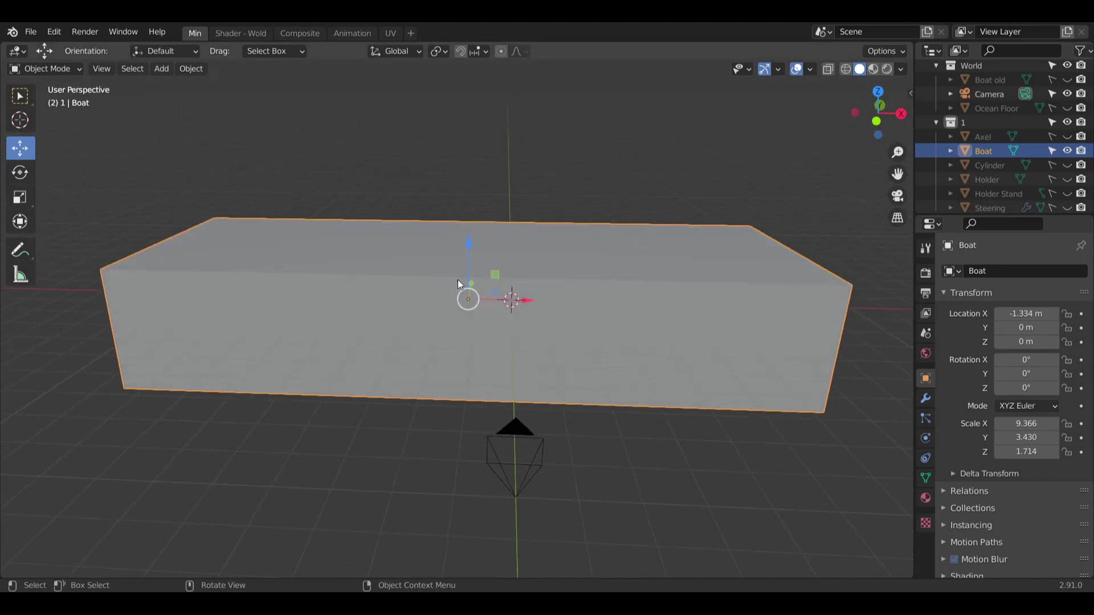
middle_drag(460, 285, 472, 266)
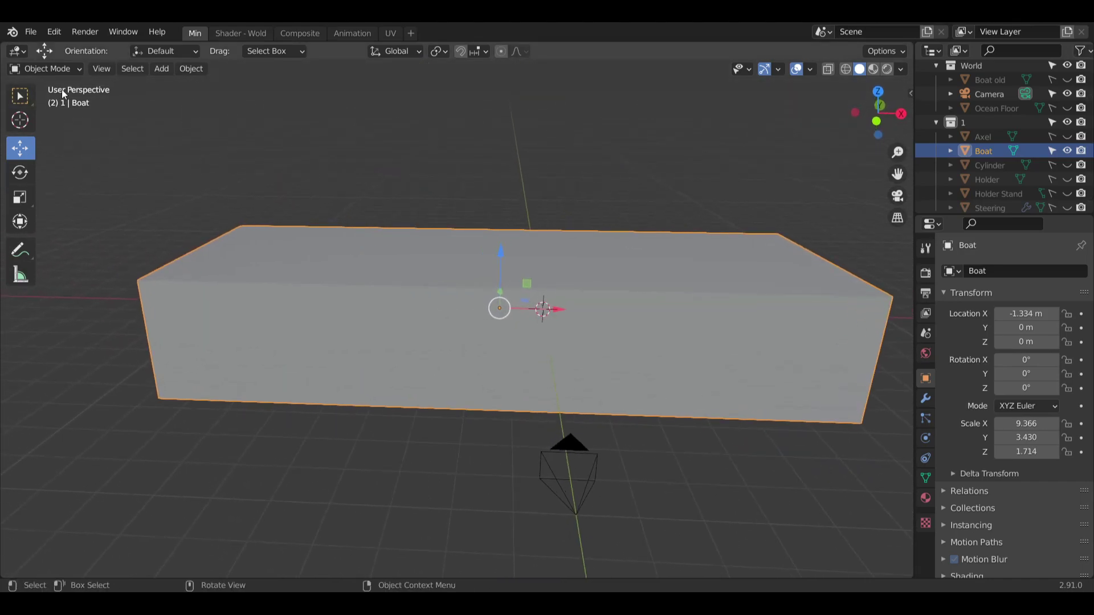
click(55, 69)
click(42, 101)
middle_drag(365, 188, 404, 202)
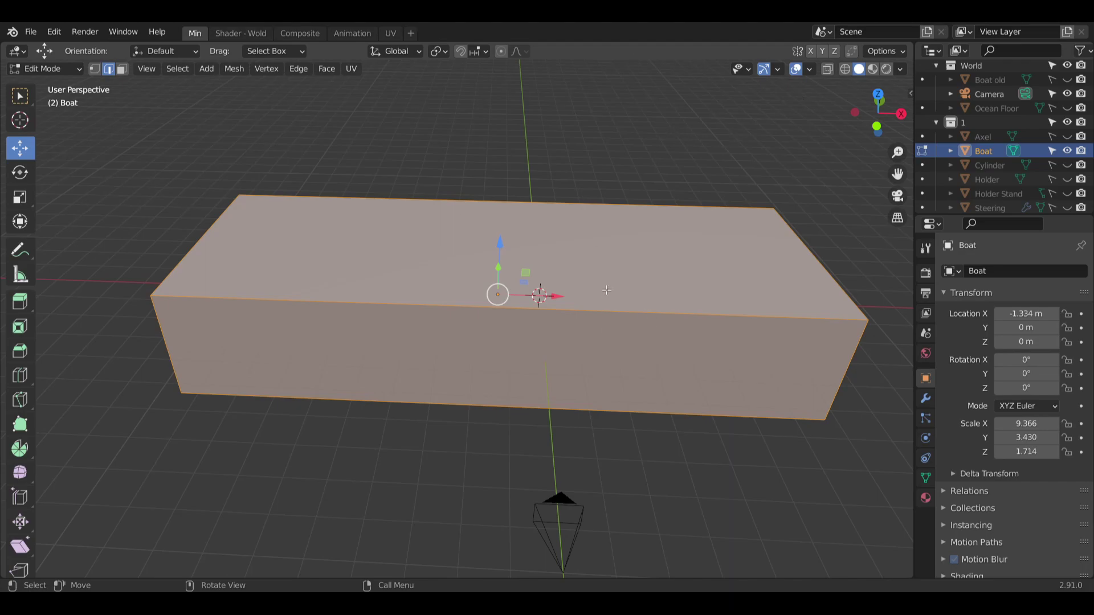
click(23, 378)
drag(504, 283, 269, 279)
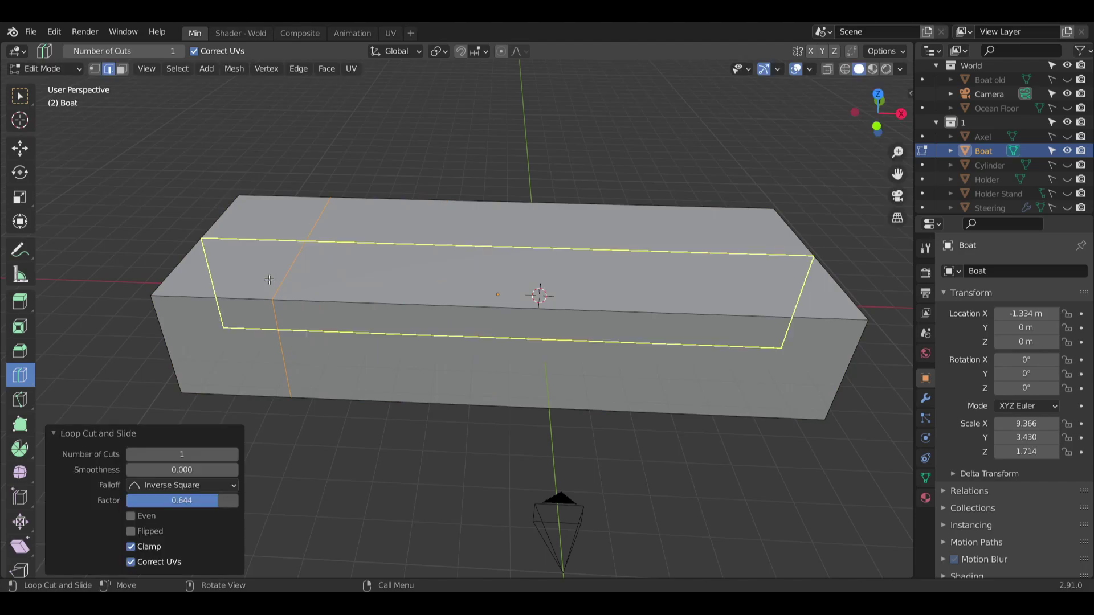
Add three more crosswise loop cuts between the first cut and the block's negative X end, each at factor 0.
shift+middle_drag(240, 262, 373, 278)
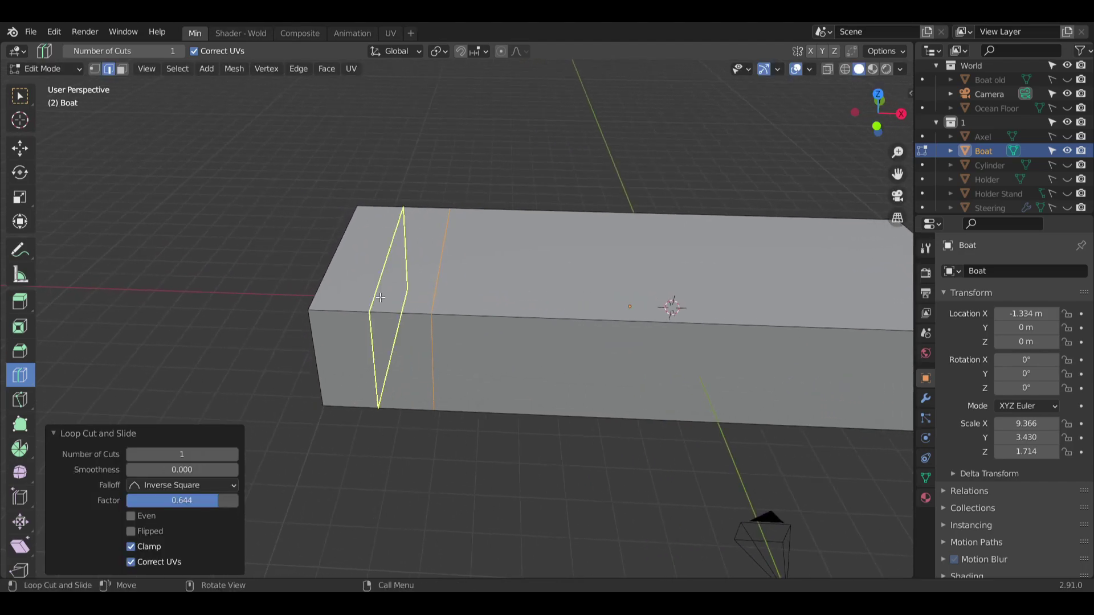
click(382, 298)
click(399, 297)
click(346, 298)
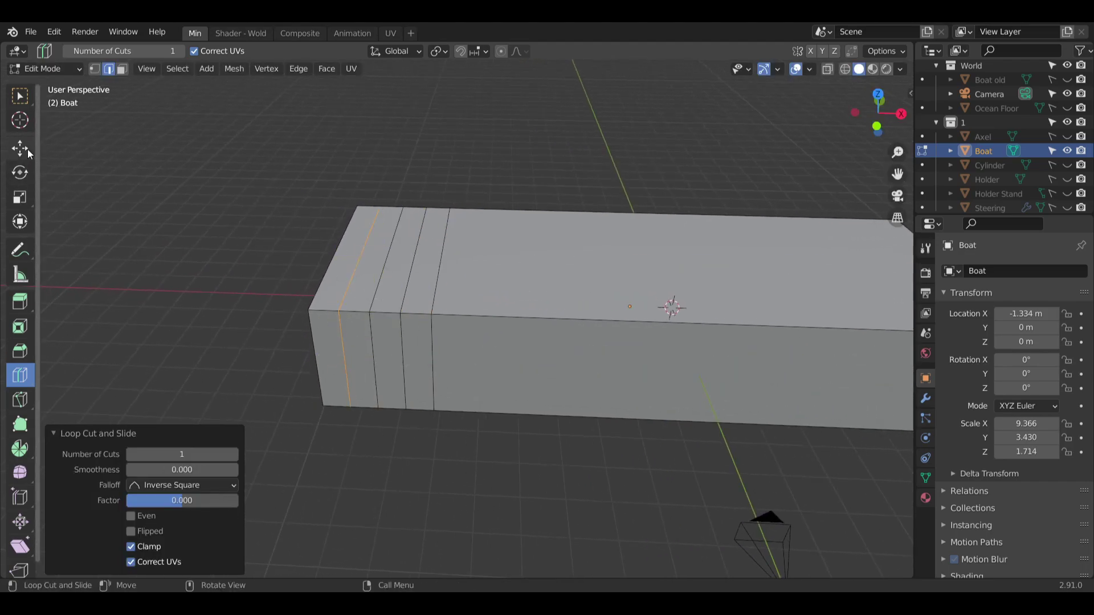
Switch to vertex selection and add one lengthwise loop cut along the centreline of the Boat block.
click(19, 96)
click(234, 233)
middle_drag(245, 268, 335, 316)
scroll(336, 317, up, 3)
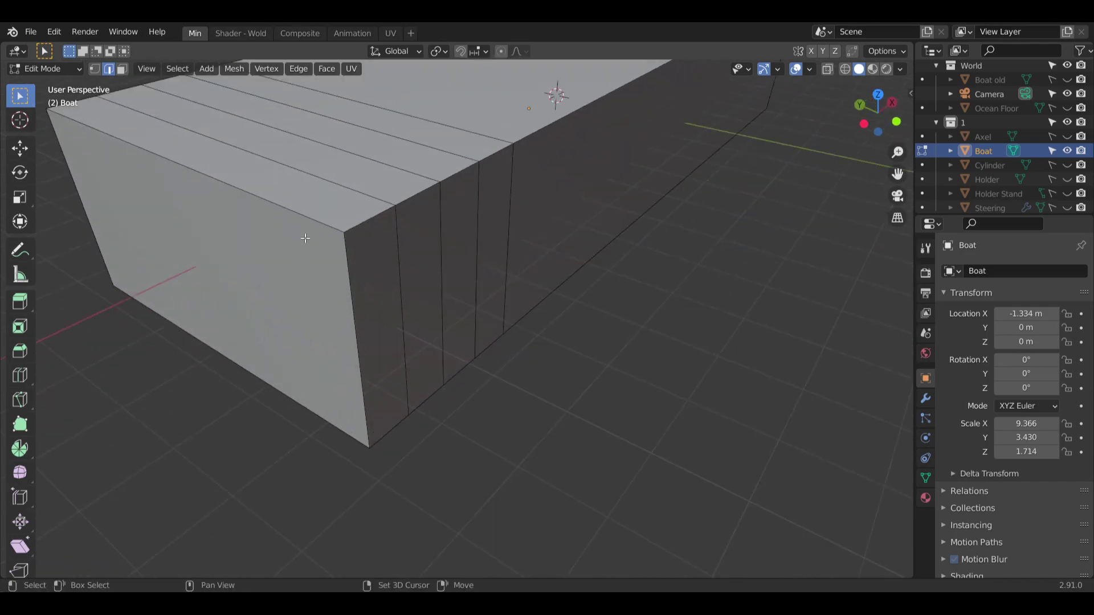
middle_drag(300, 253, 400, 325)
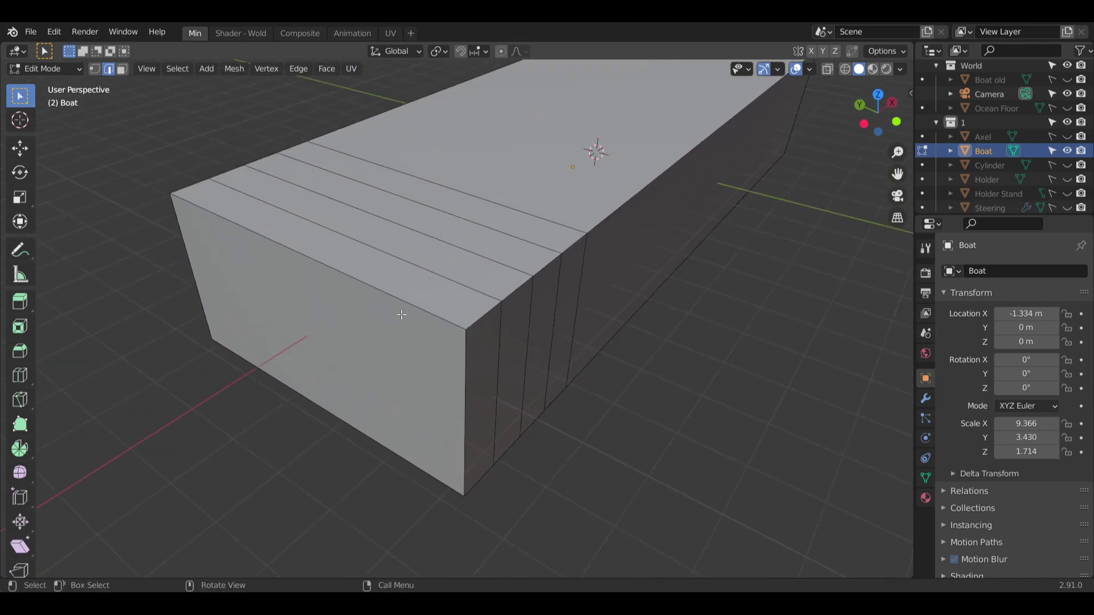
click(95, 69)
middle_drag(340, 344, 627, 319)
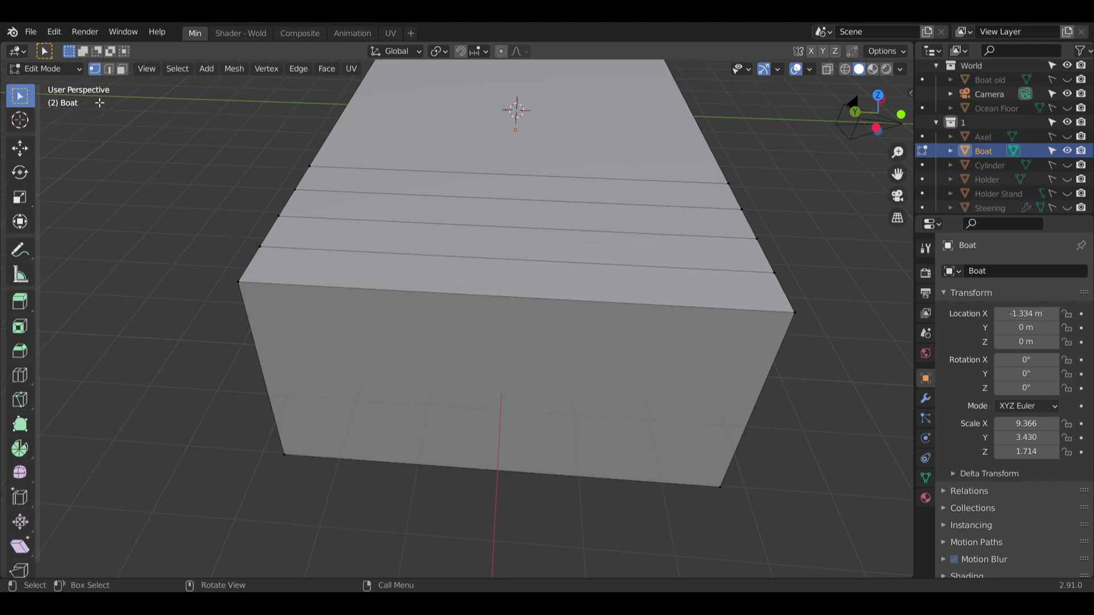
click(611, 300)
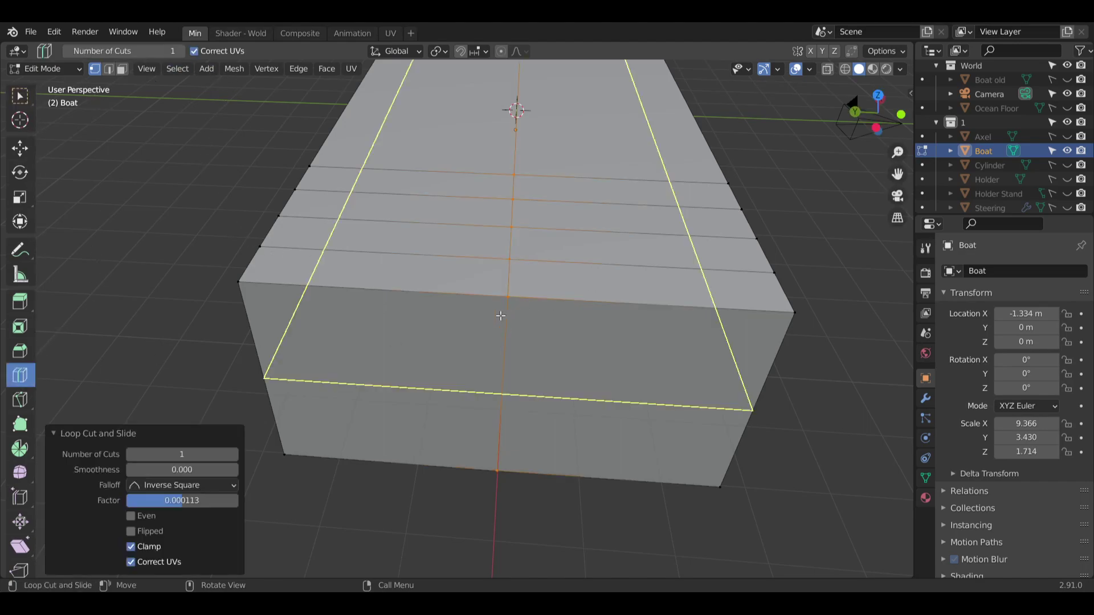
click(19, 96)
middle_drag(268, 188, 336, 163)
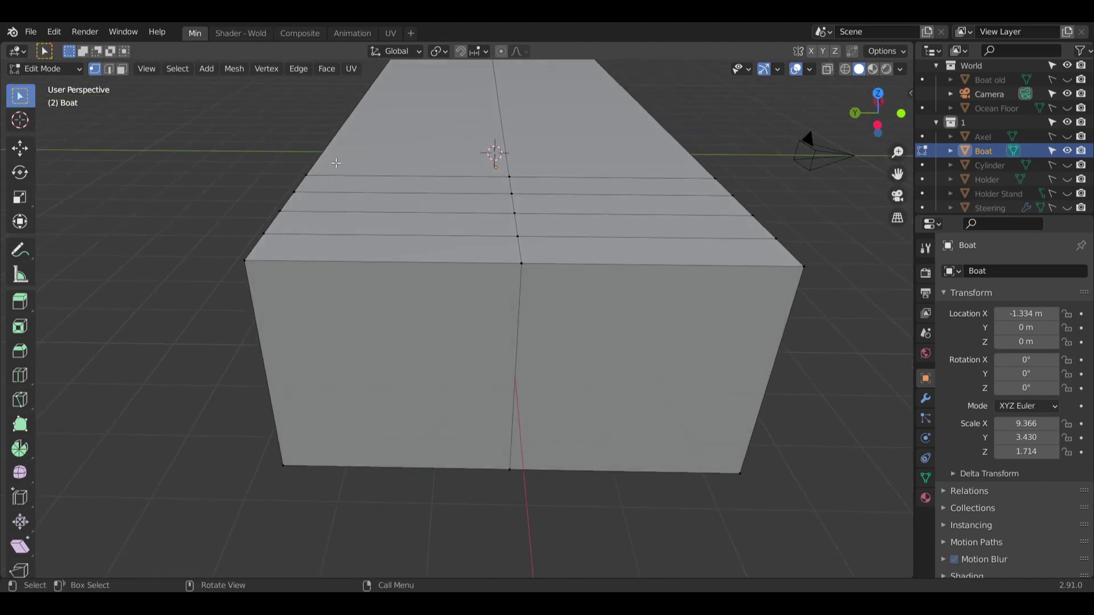
click(847, 70)
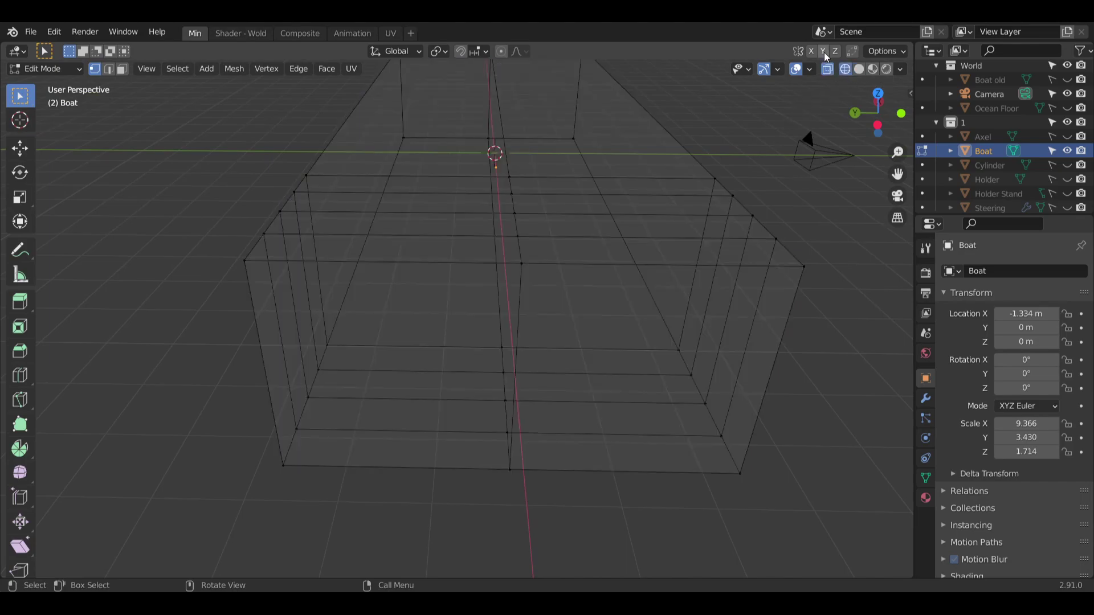
scroll(772, 211, down, 2)
middle_drag(740, 310, 659, 285)
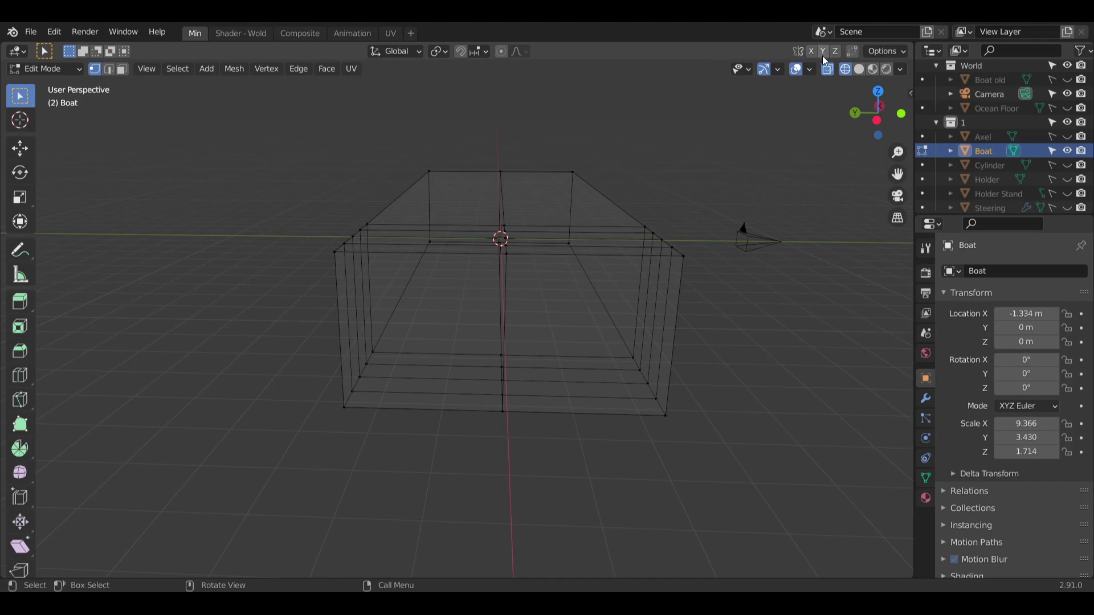
click(925, 398)
click(1003, 270)
scroll(591, 246, up, 1)
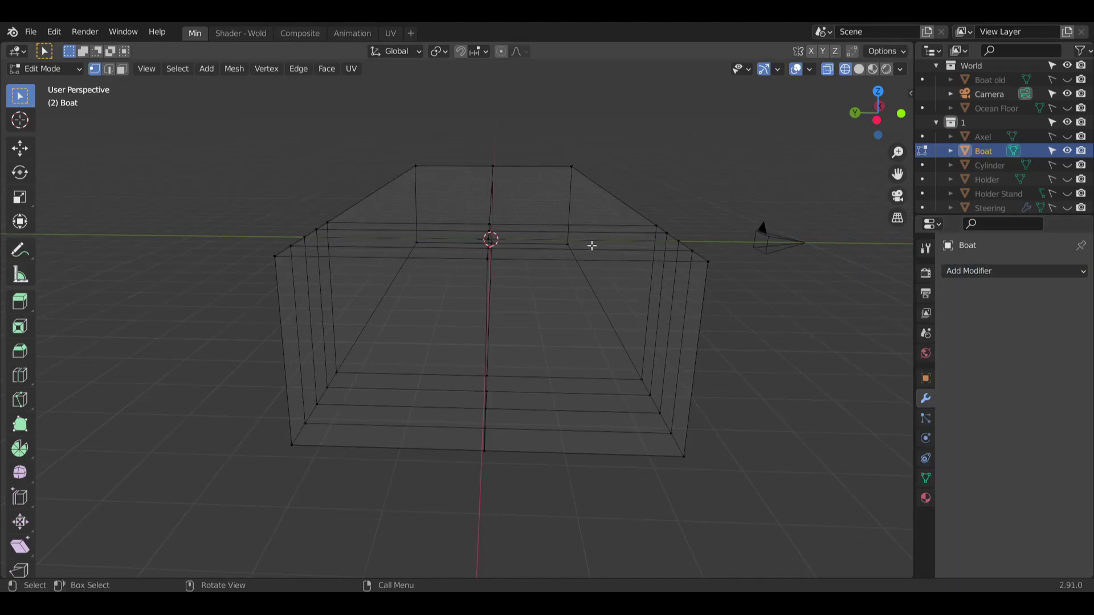
click(877, 120)
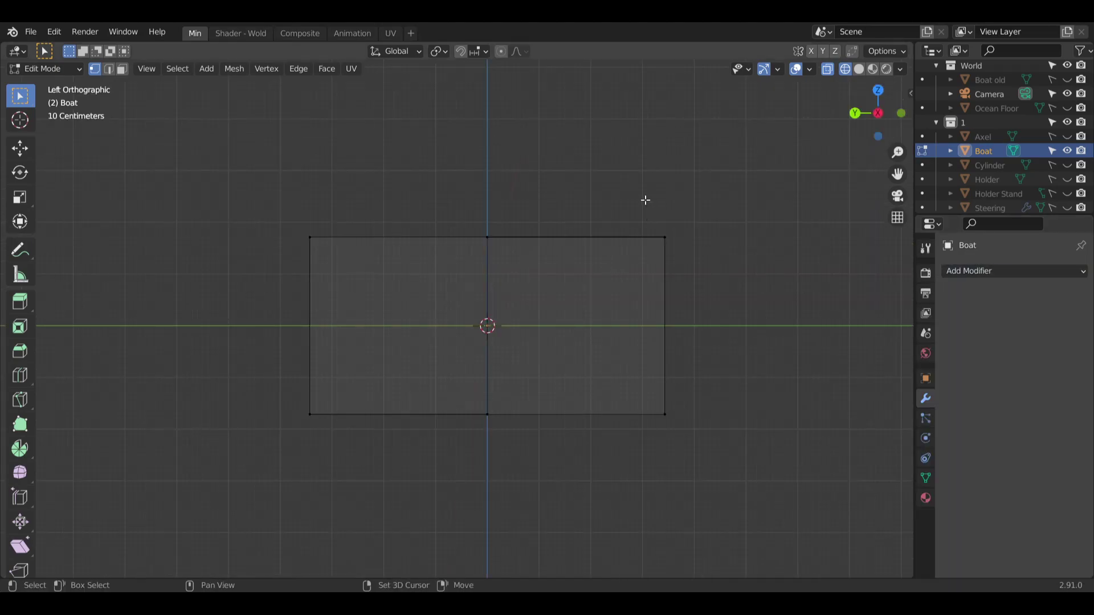
shift+middle_drag(644, 200, 570, 195)
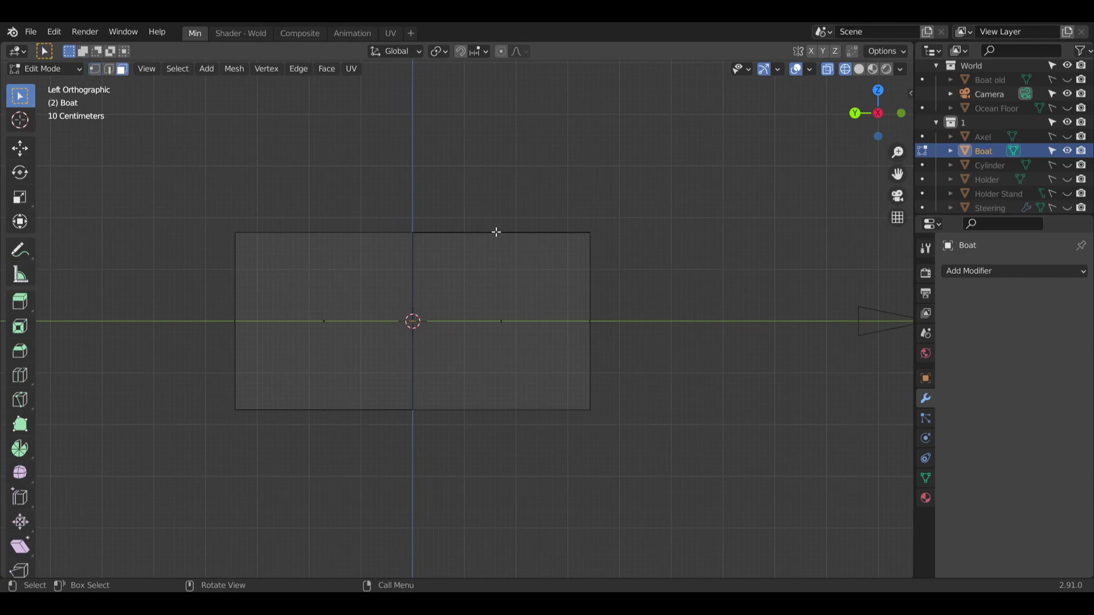
drag(433, 187, 606, 500)
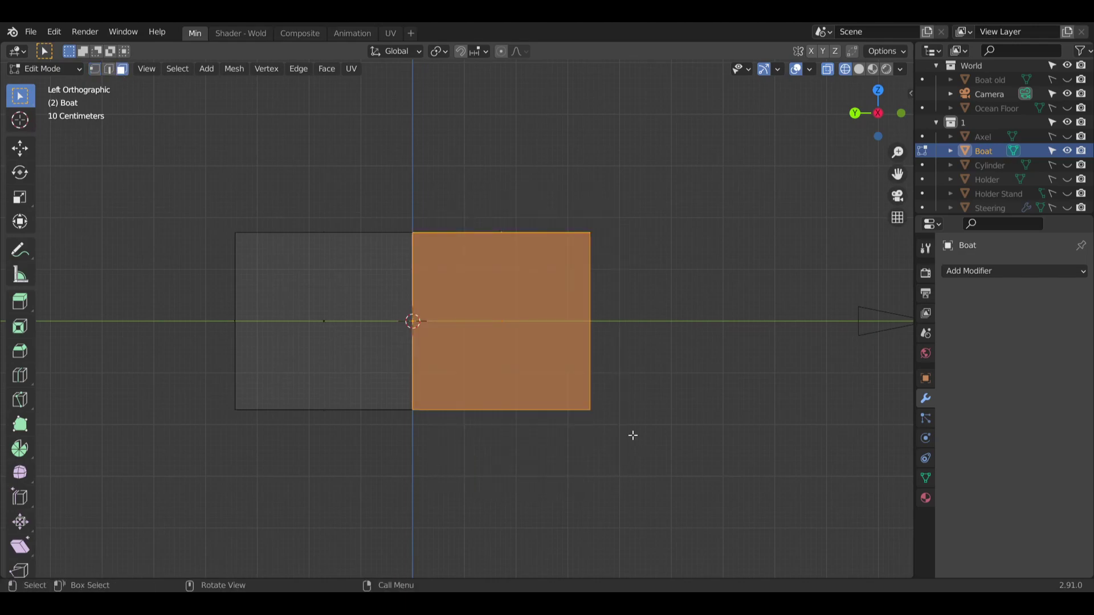
click(593, 431)
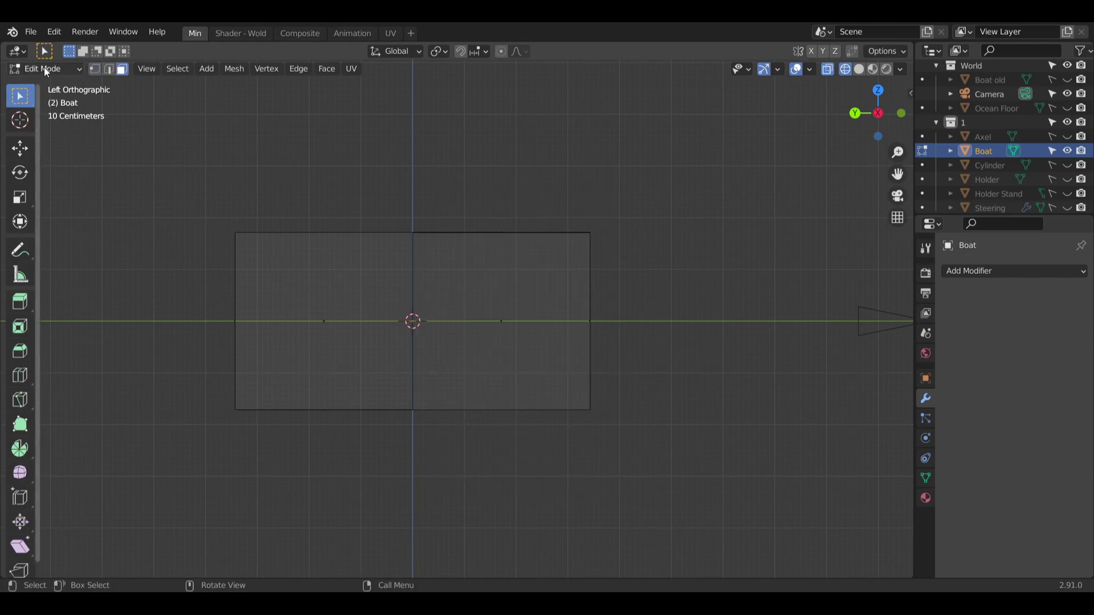
click(43, 69)
click(43, 102)
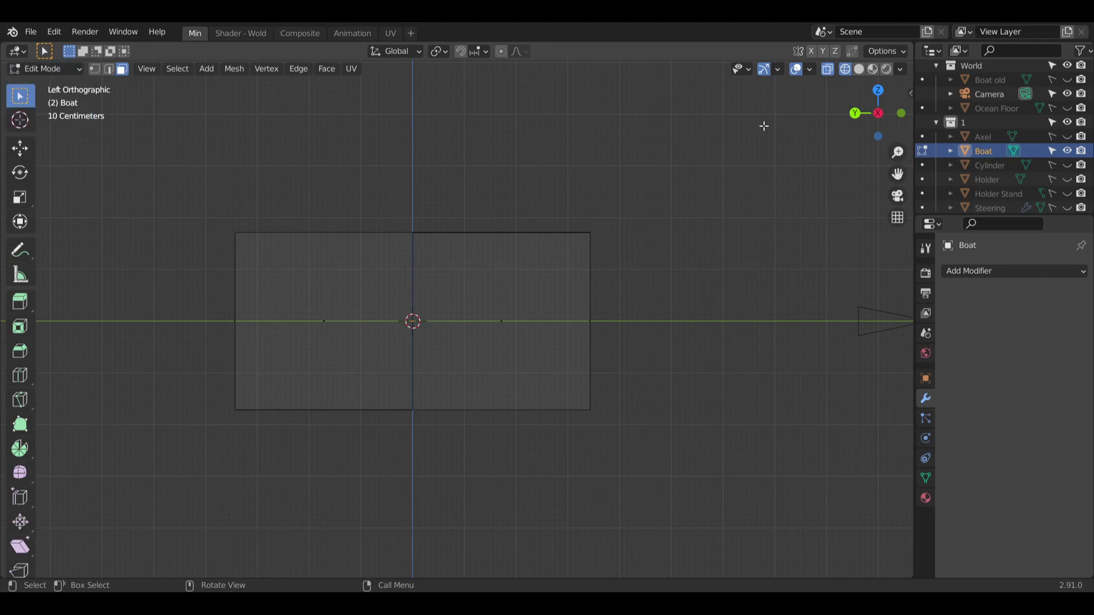
click(854, 73)
mouse_move(615, 152)
middle_down()
mouse_move(591, 240)
mouse_move(562, 207)
mouse_move(569, 237)
middle_up()
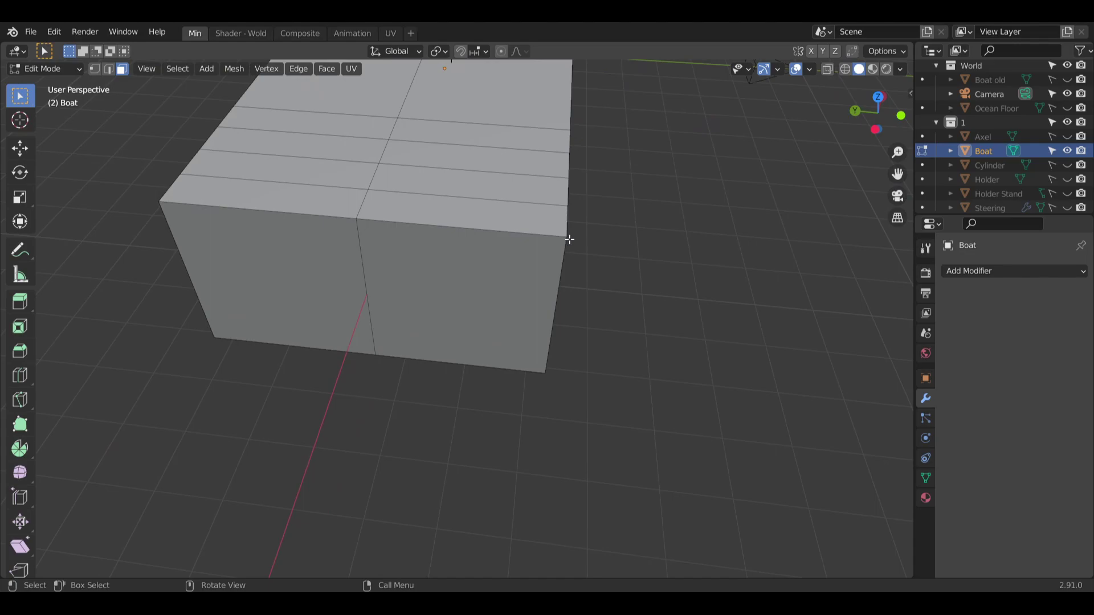
Enable Y mirroring in vertex selection and move the negative X end's top corner vertex 1.6867 m along Y toward the centreline.
click(95, 69)
middle_drag(654, 178, 693, 149)
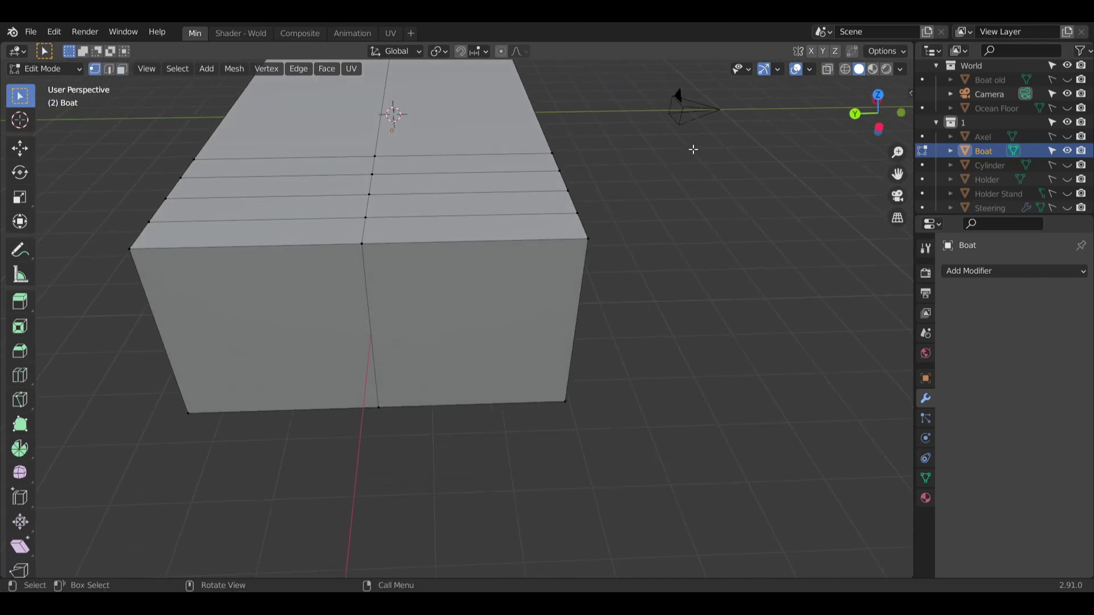
click(822, 52)
click(19, 148)
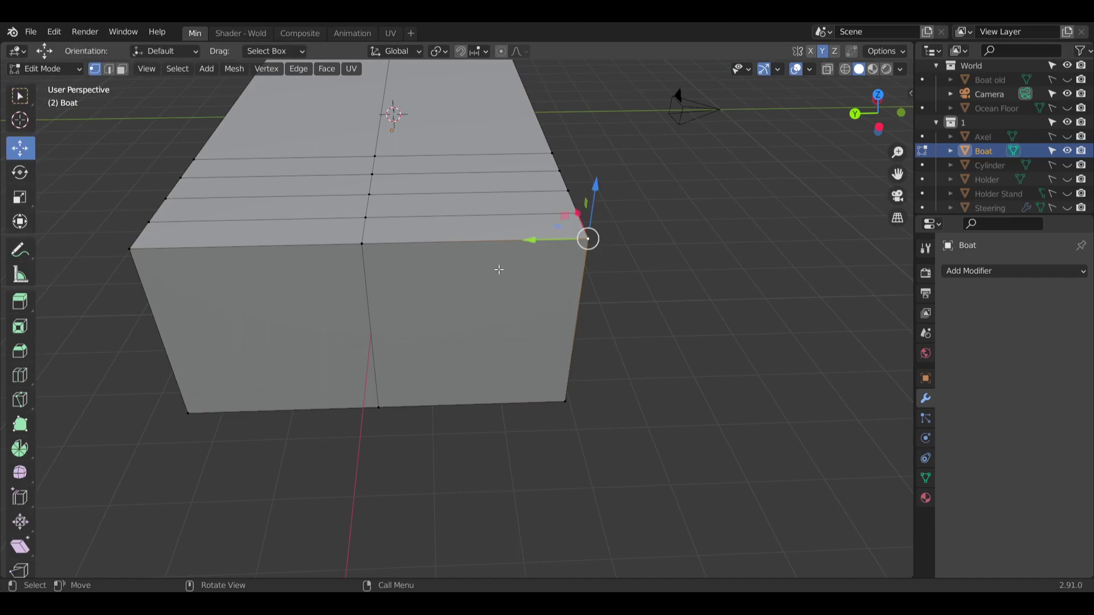
drag(533, 241, 442, 241)
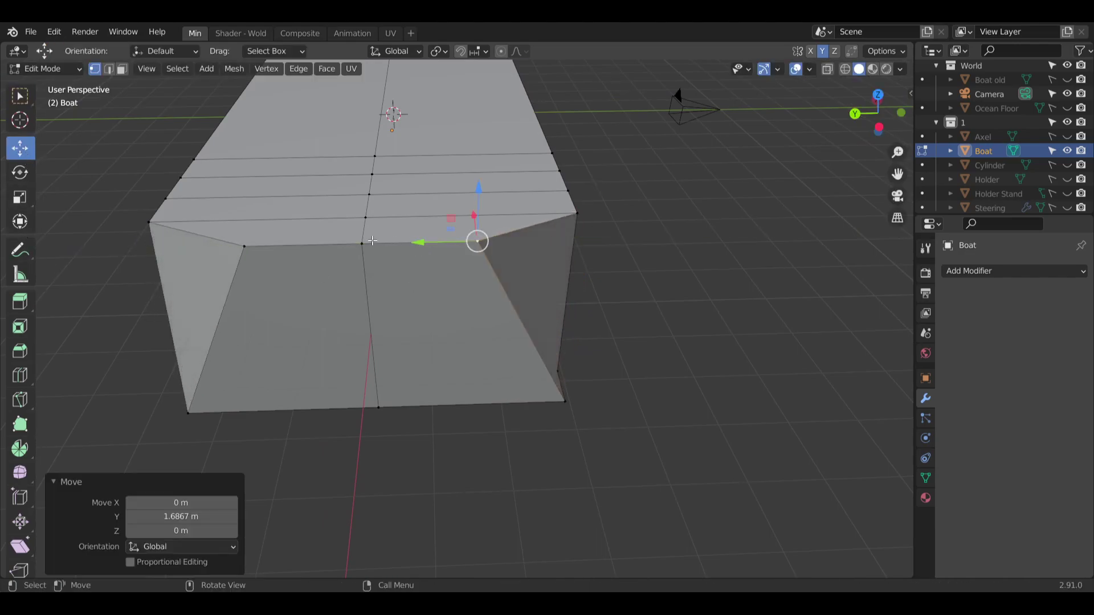
Pull the top corner vertex almost to the centreline and move the next three top side vertices inward by progressively smaller amounts.
middle_drag(442, 242, 385, 279)
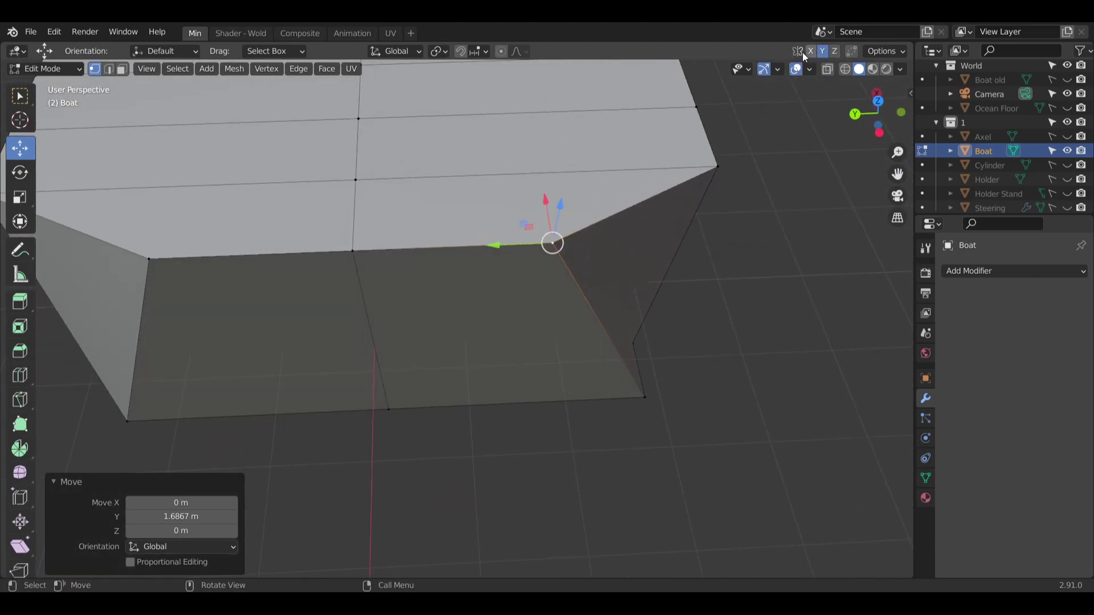
middle_drag(412, 225, 410, 192)
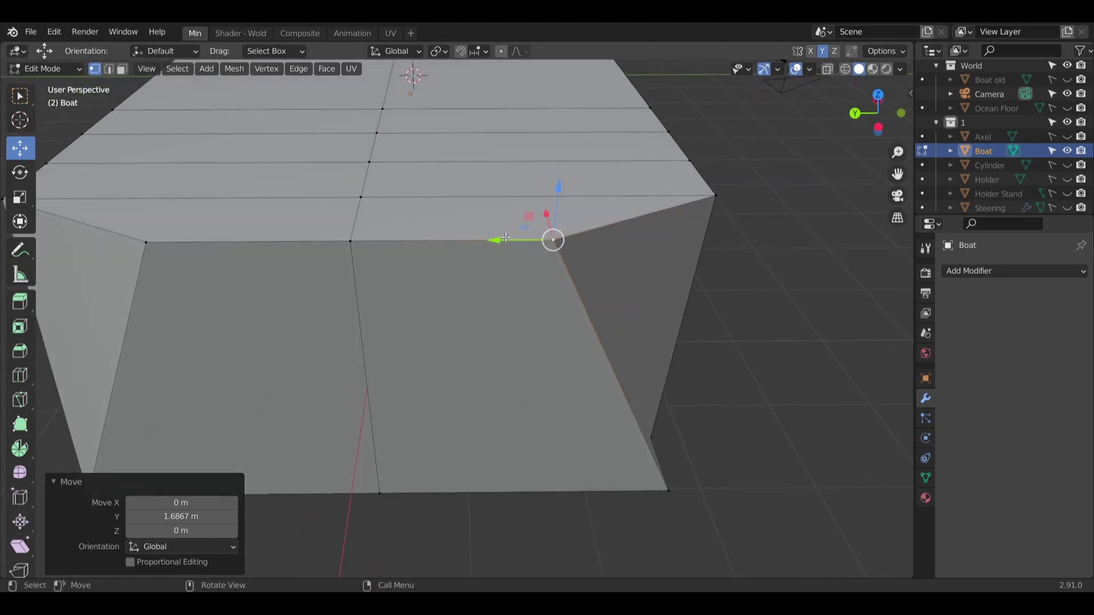
drag(487, 240, 325, 263)
click(706, 189)
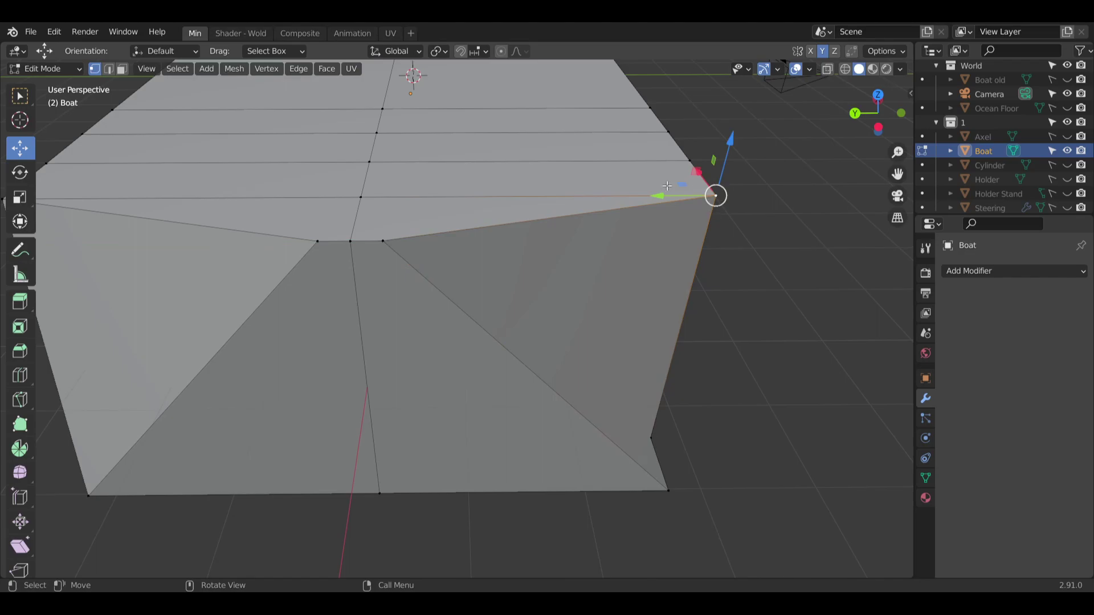
drag(655, 197, 446, 223)
click(688, 161)
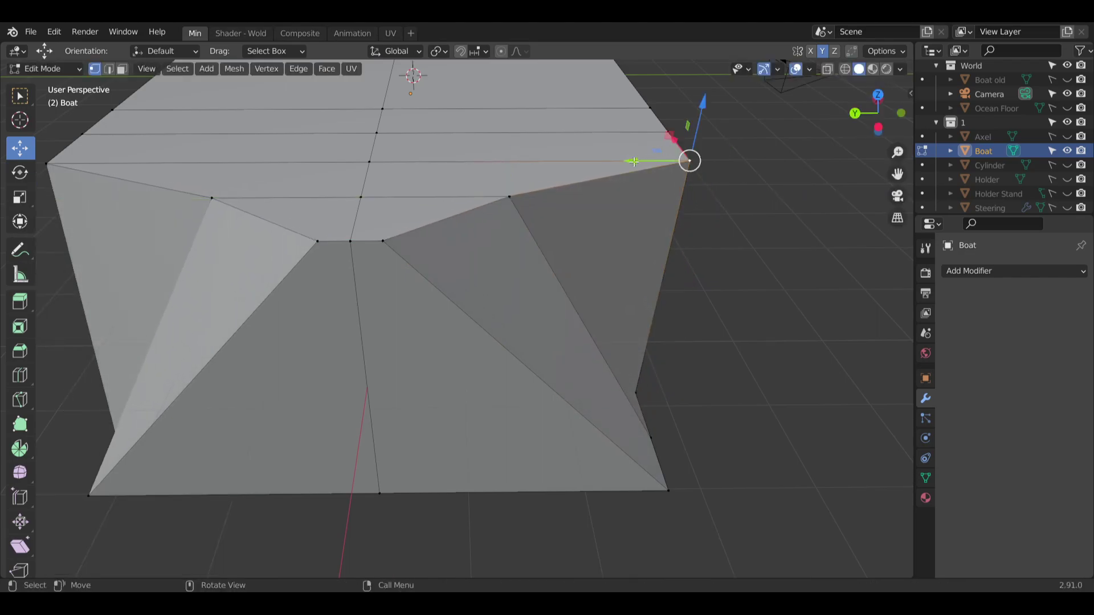
drag(633, 161, 575, 178)
click(672, 134)
drag(606, 132, 593, 132)
Merge the three top vertices at the bow end into one point using At Center.
middle_drag(710, 222, 646, 275)
middle_drag(518, 260, 272, 202)
click(330, 216)
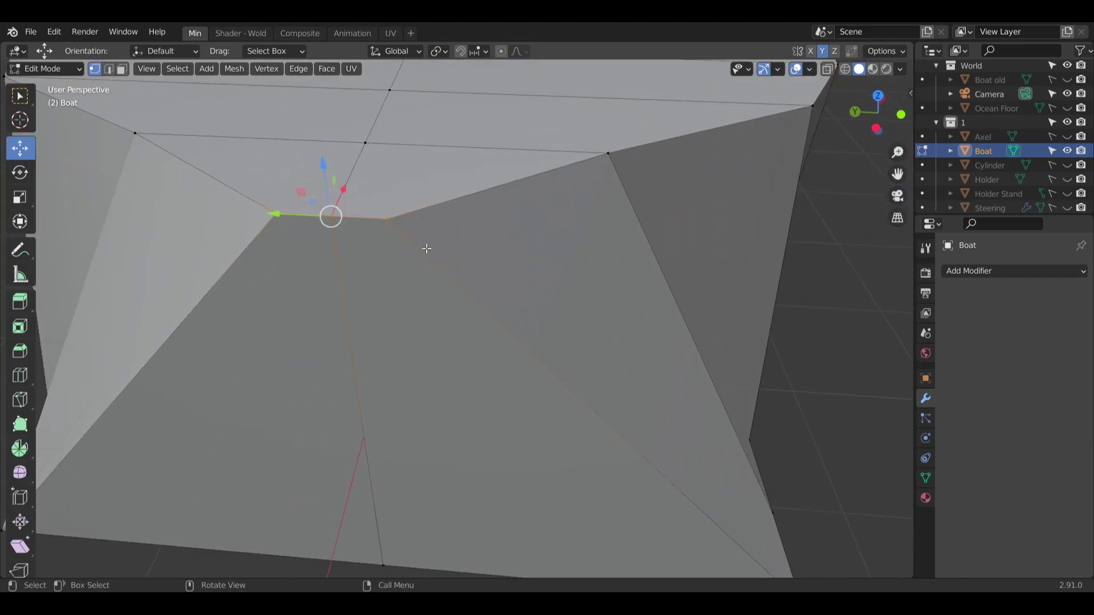
right_click(371, 226)
mouse_move(367, 491)
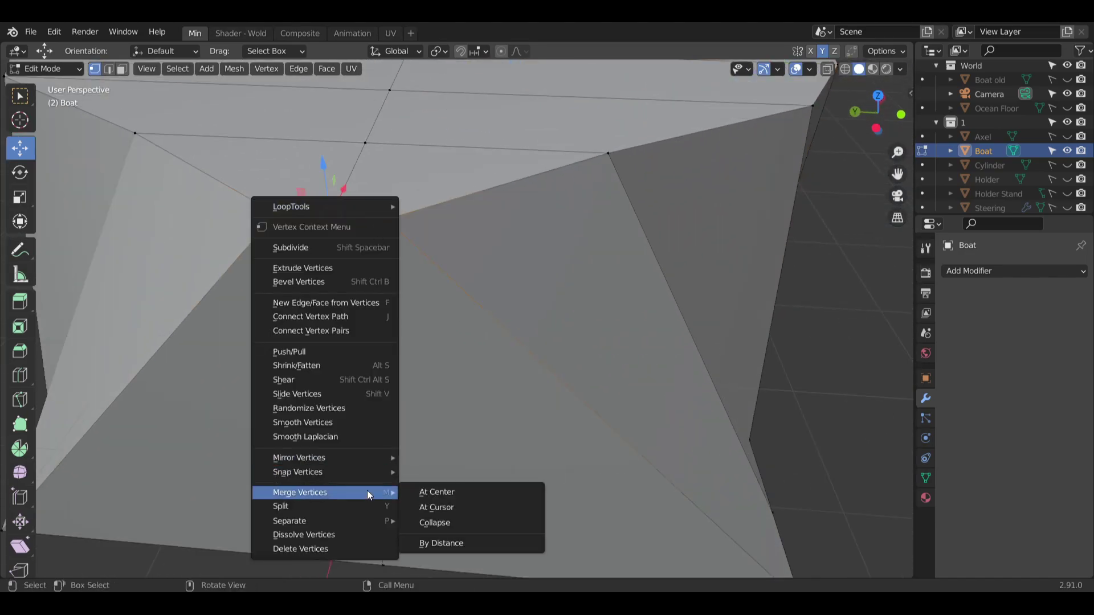
click(442, 493)
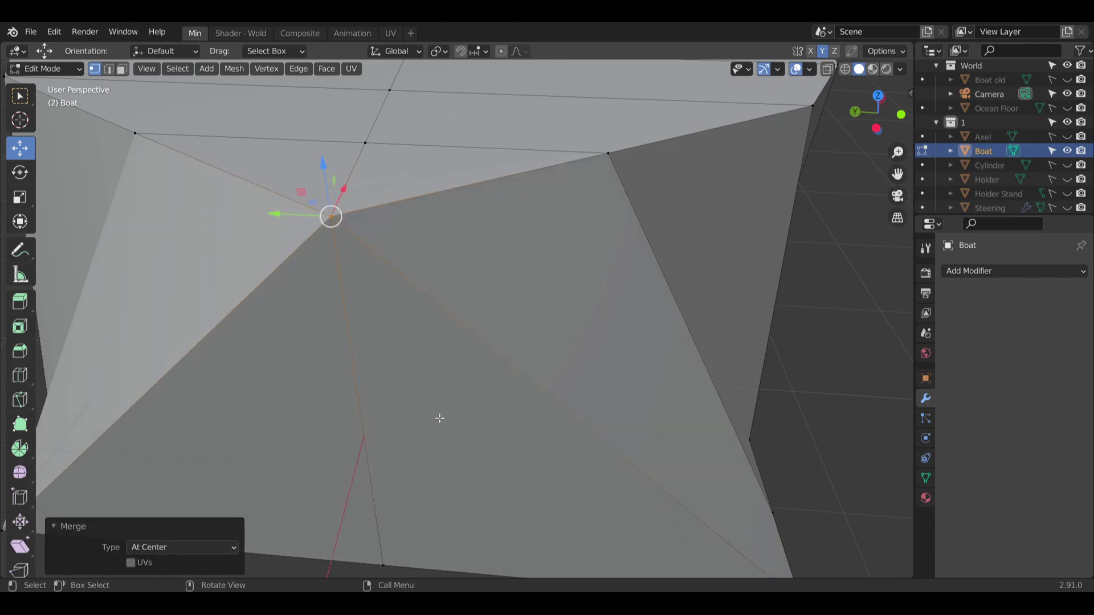
Move the side vertex in the first top row behind the bow point 0.87472 m along Y, and shift that row along X toward the bow.
drag(549, 151, 395, 163)
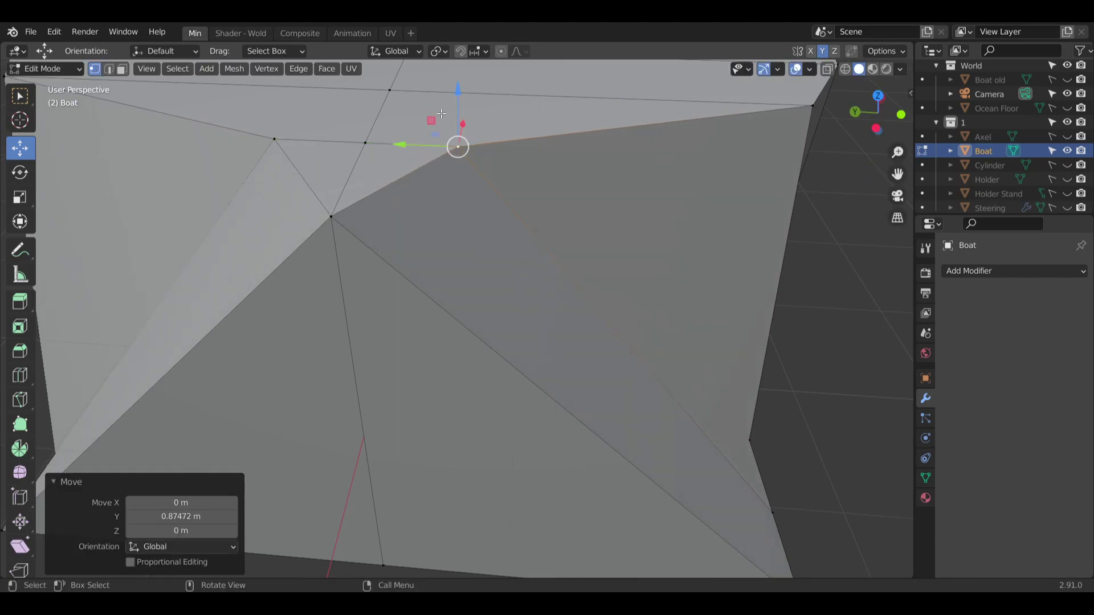
drag(465, 125, 243, 123)
click(373, 142)
key(ctrl+z)
key(ctrl+z)
drag(374, 121, 348, 178)
click(420, 149)
middle_drag(424, 151, 478, 155)
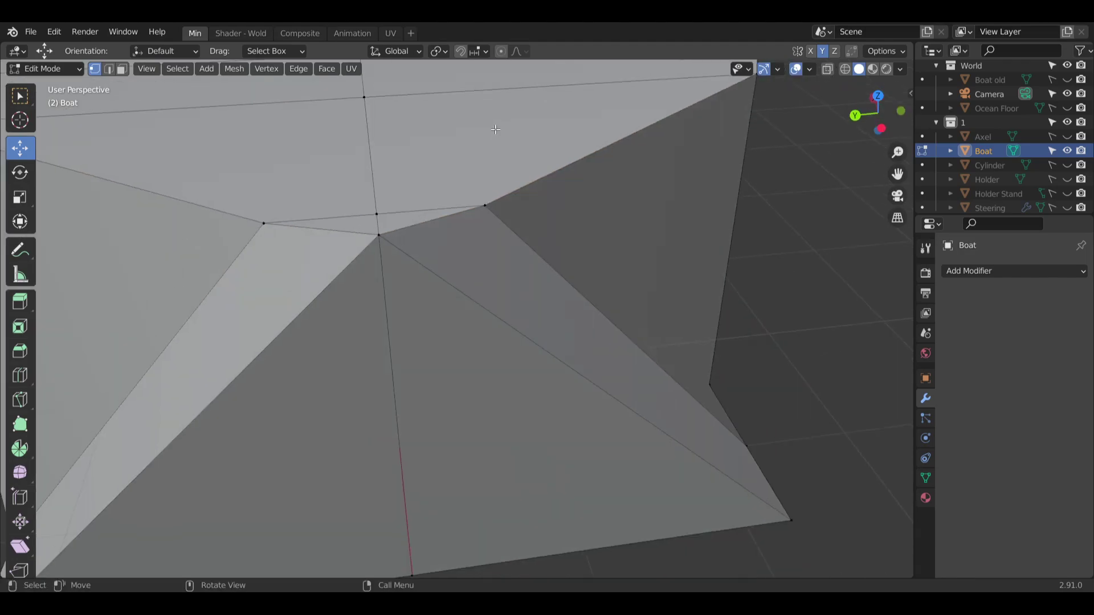
Pull the side vertices of the second top row behind the bow point inward along Y and shift the row along X toward the bow.
scroll(513, 145, down, 2)
middle_drag(542, 143, 649, 183)
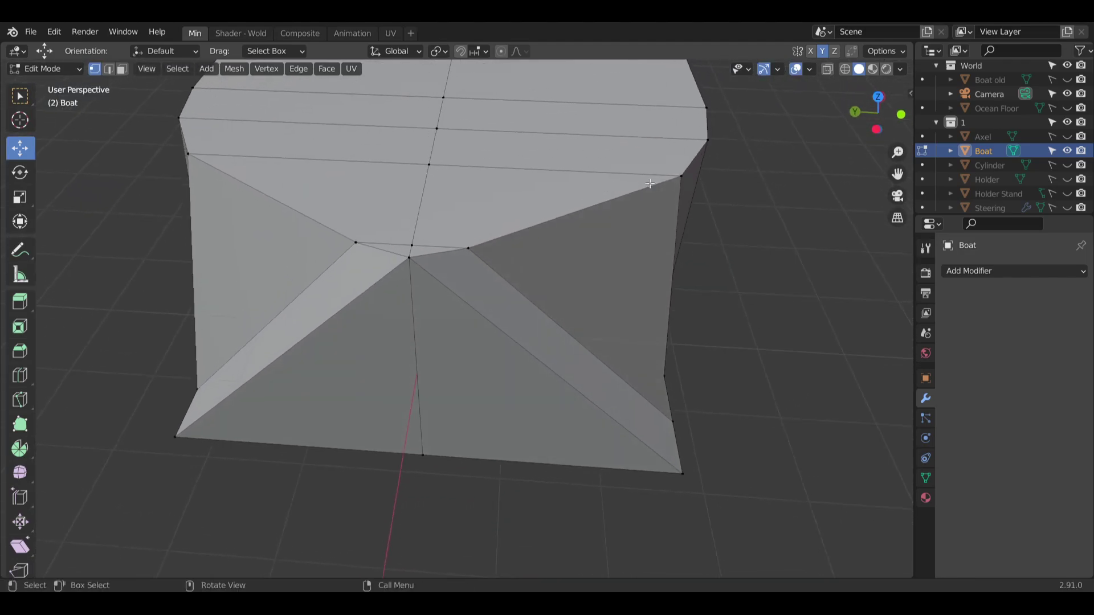
drag(651, 170, 499, 174)
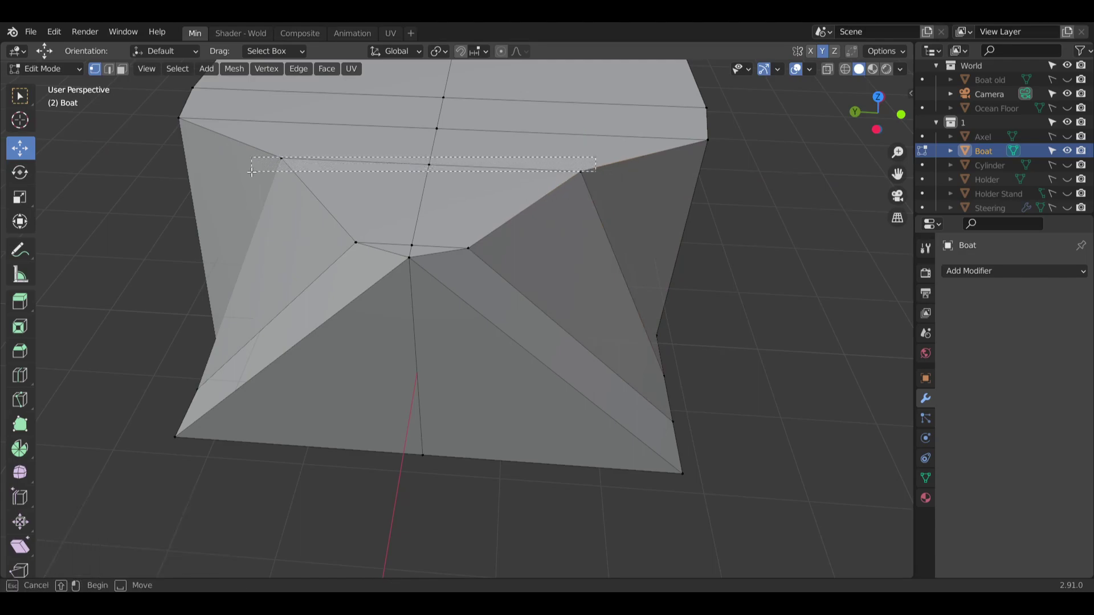
drag(251, 172, 252, 171)
drag(437, 138, 420, 181)
Move the third top row's side vertices slightly inward along Y and shift the whole row along X toward the bow.
middle_drag(542, 179, 631, 262)
middle_drag(413, 149, 427, 188)
drag(352, 191, 353, 191)
drag(629, 212, 628, 213)
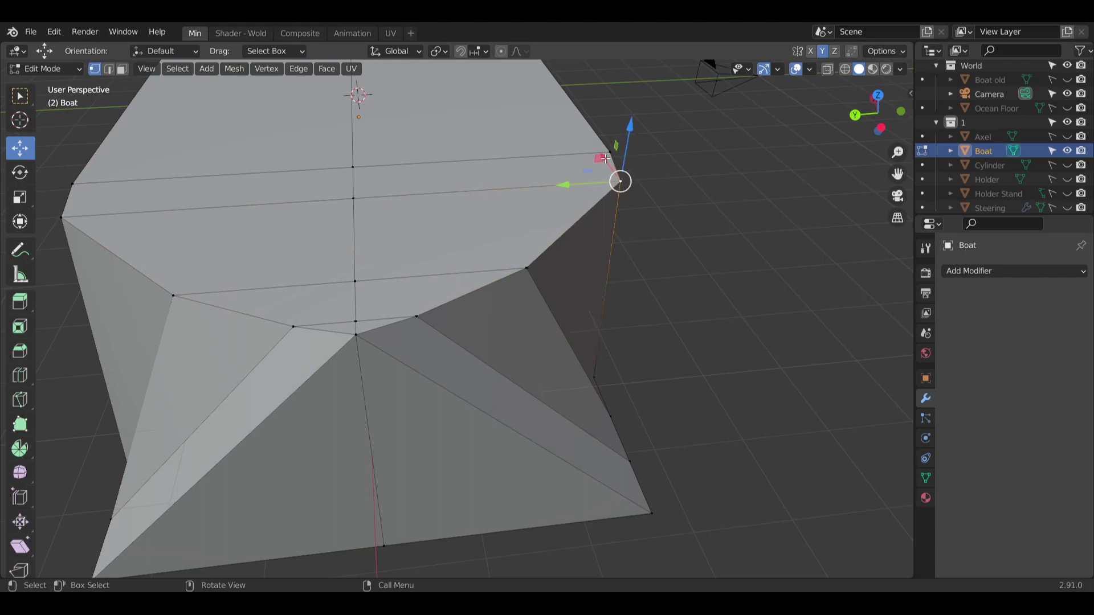
mouse_move(565, 186)
mouse_down()
mouse_move(520, 188)
mouse_move(569, 183)
mouse_up()
middle_drag(569, 183, 525, 247)
key(b)
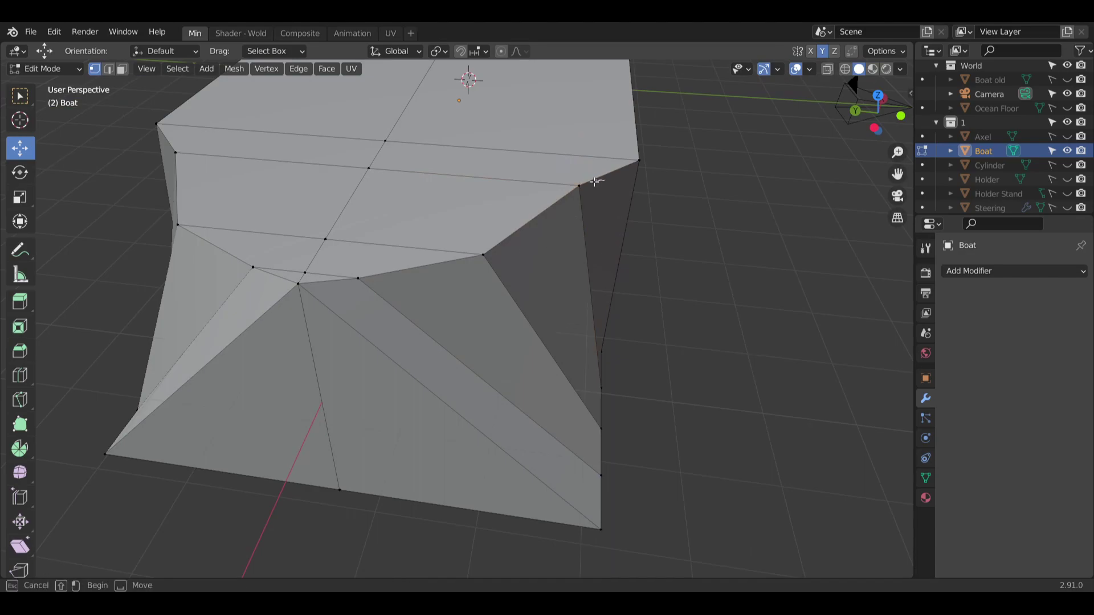
drag(386, 188, 384, 183)
middle_drag(473, 189, 488, 202)
drag(148, 144, 192, 163)
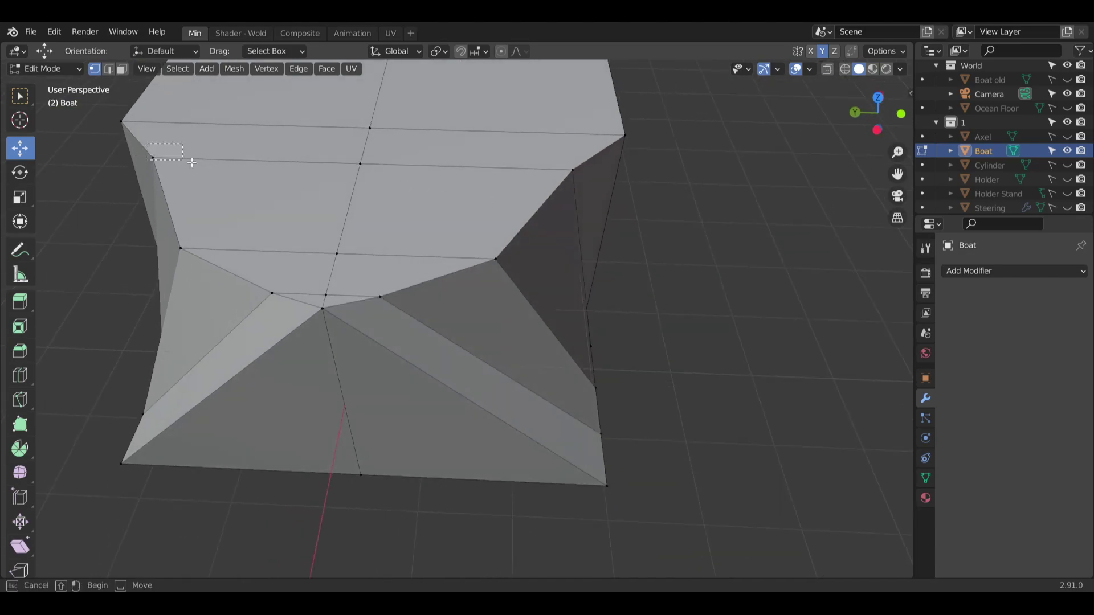
drag(518, 198, 609, 215)
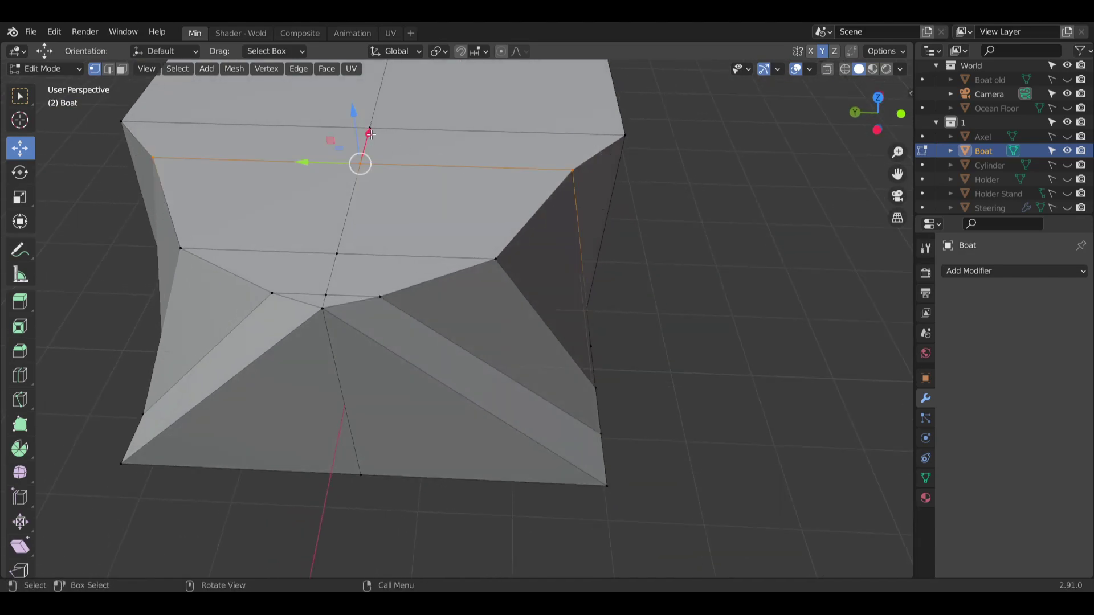
drag(371, 134, 359, 175)
middle_drag(484, 329, 449, 291)
shift+middle_drag(487, 393, 561, 326)
click(459, 352)
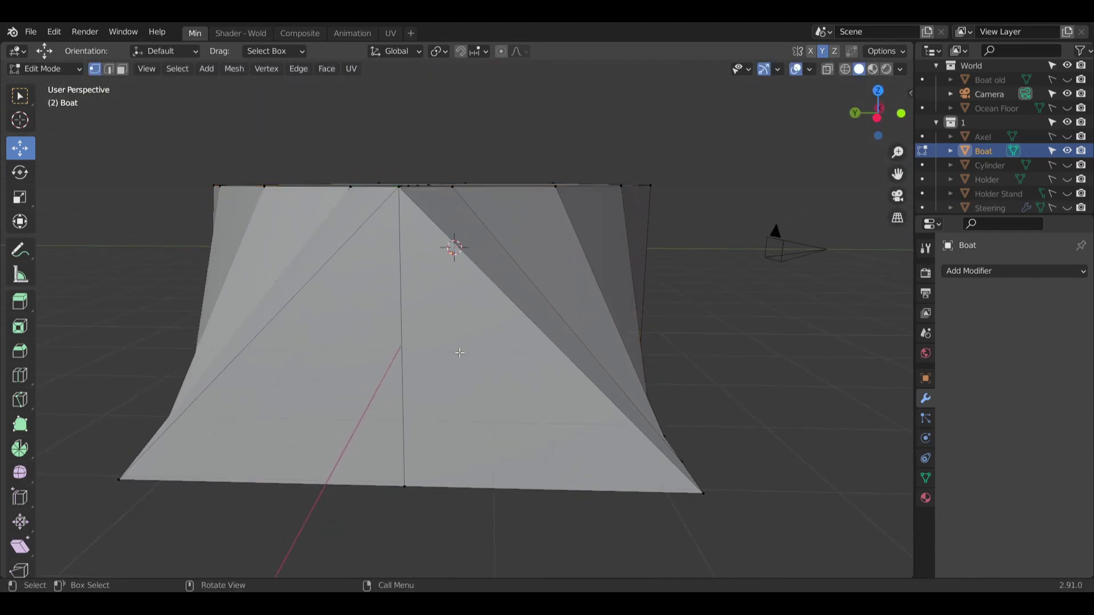
middle_drag(460, 353, 349, 297)
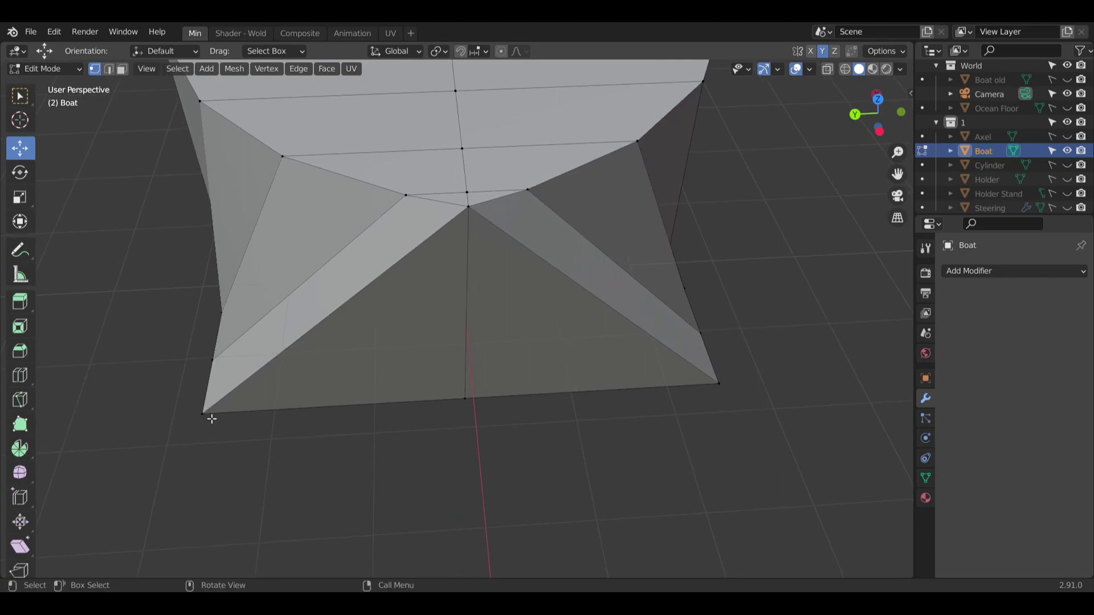
shift+click(465, 398)
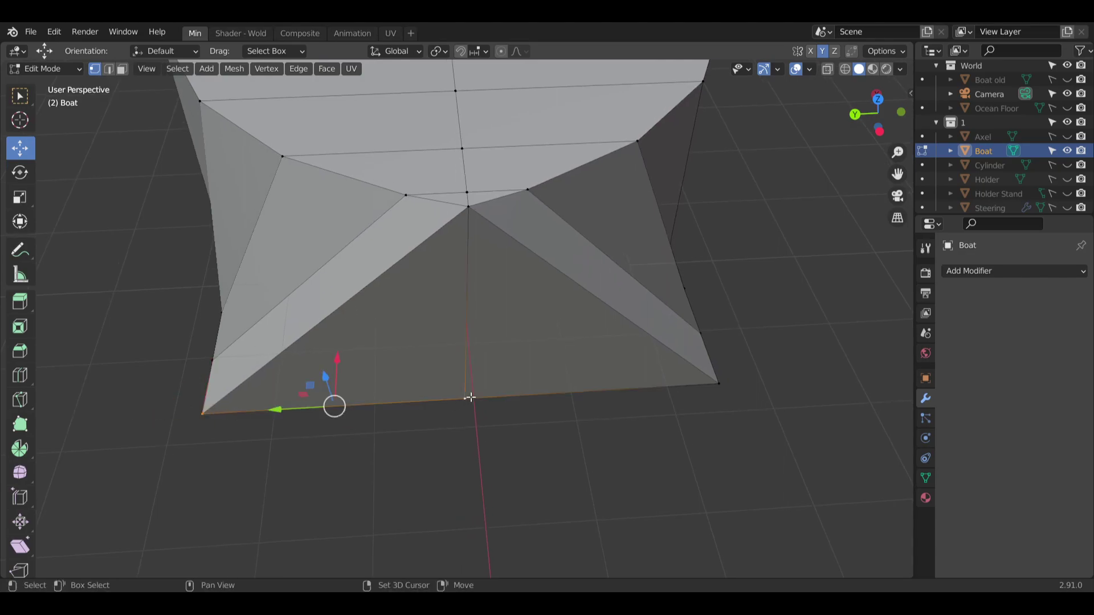
shift+click(719, 381)
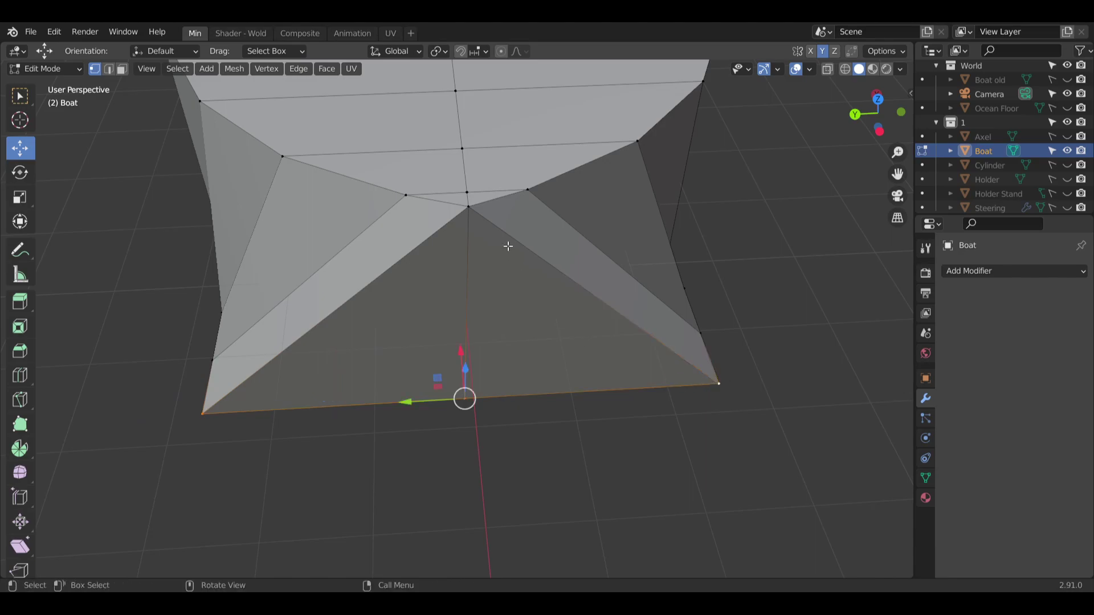
click(468, 205)
right_click(469, 207)
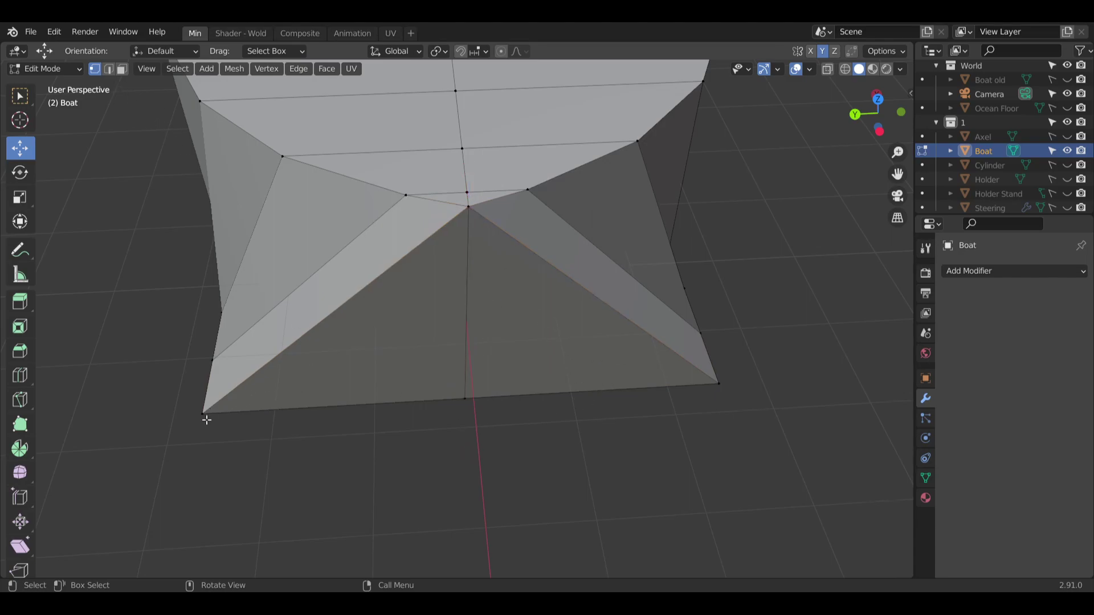
Merge the three bottom vertices at the bow end into the top bow point using At Last.
shift+click(460, 398)
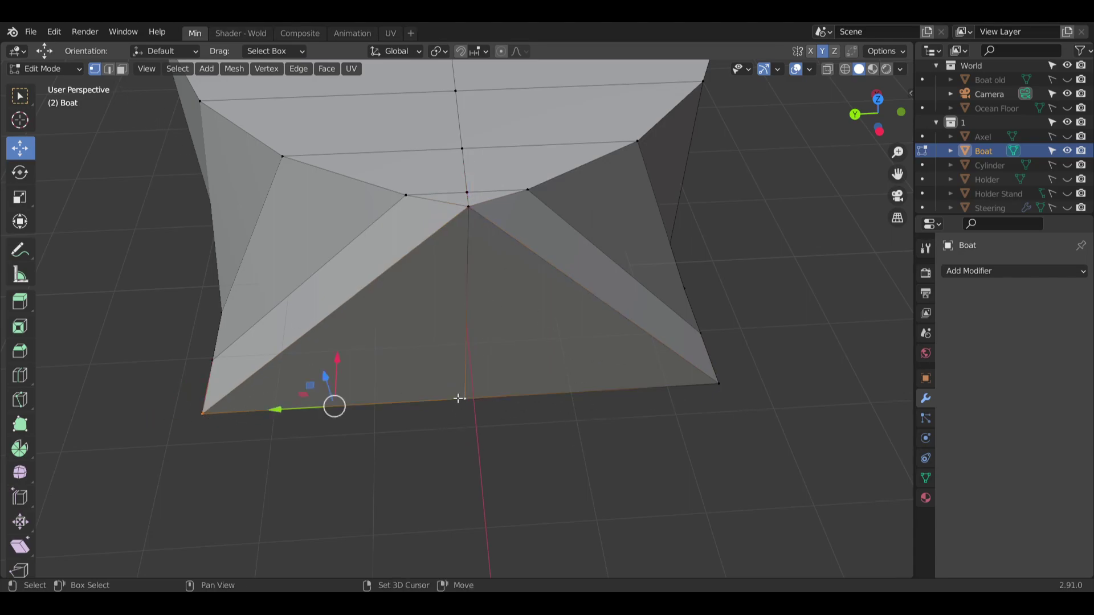
shift+click(716, 382)
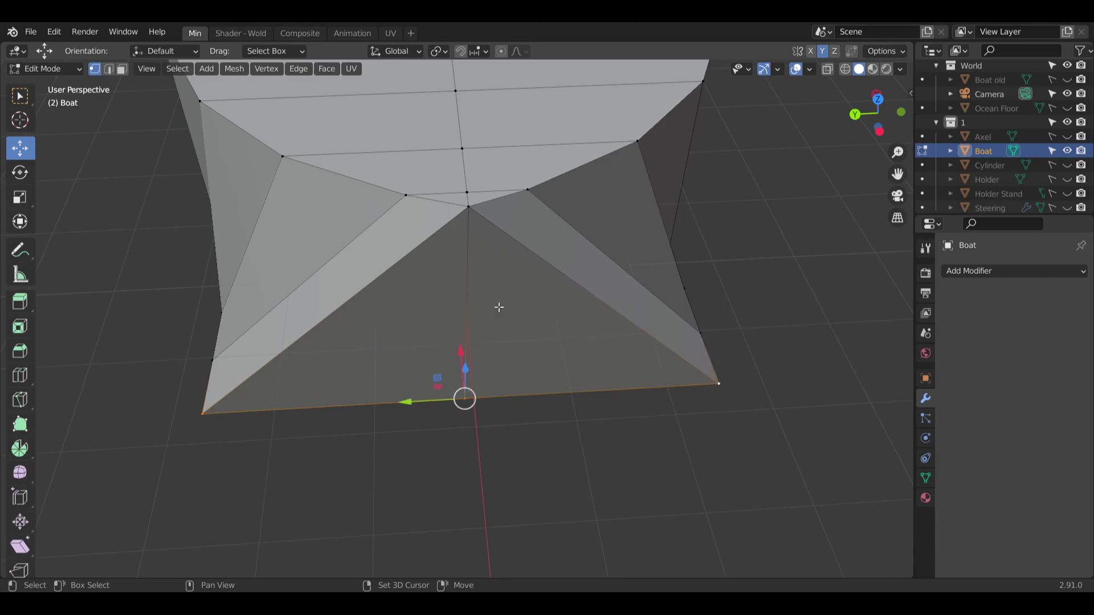
shift+click(470, 209)
right_click(471, 209)
mouse_move(473, 326)
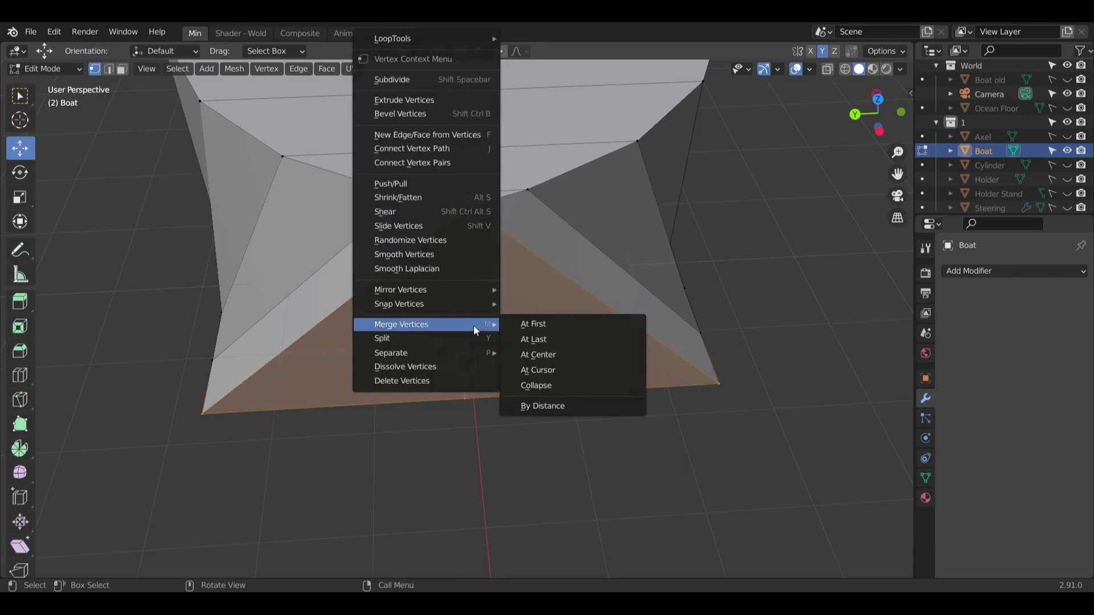
click(544, 339)
Pull the side vertices of the foremost bottom row inward along Y to narrow the hull toward the bow.
middle_drag(547, 393, 606, 352)
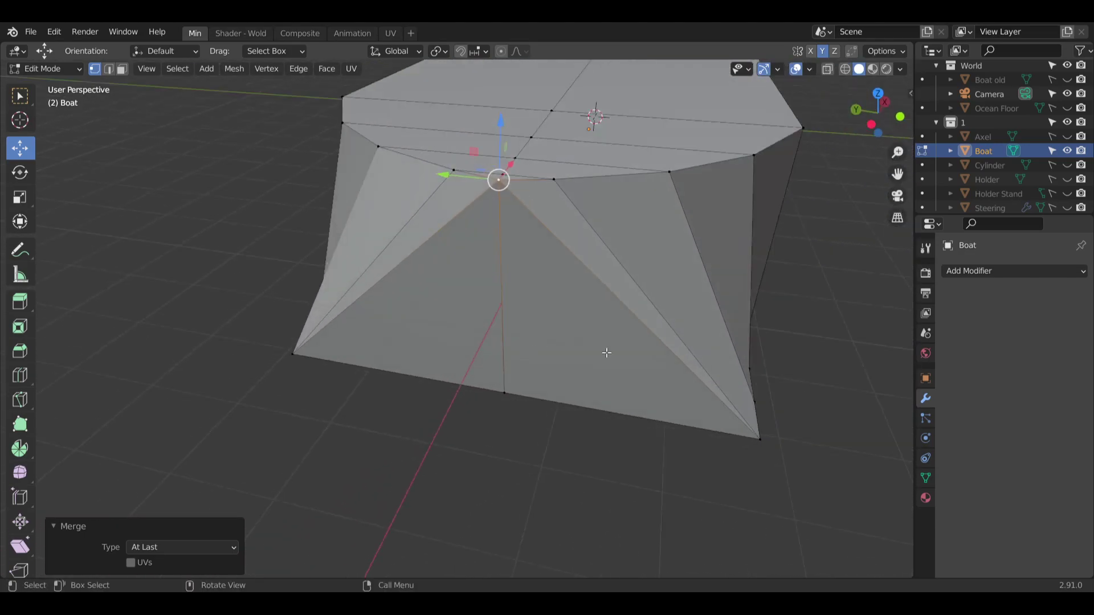
click(764, 436)
middle_drag(761, 436, 653, 382)
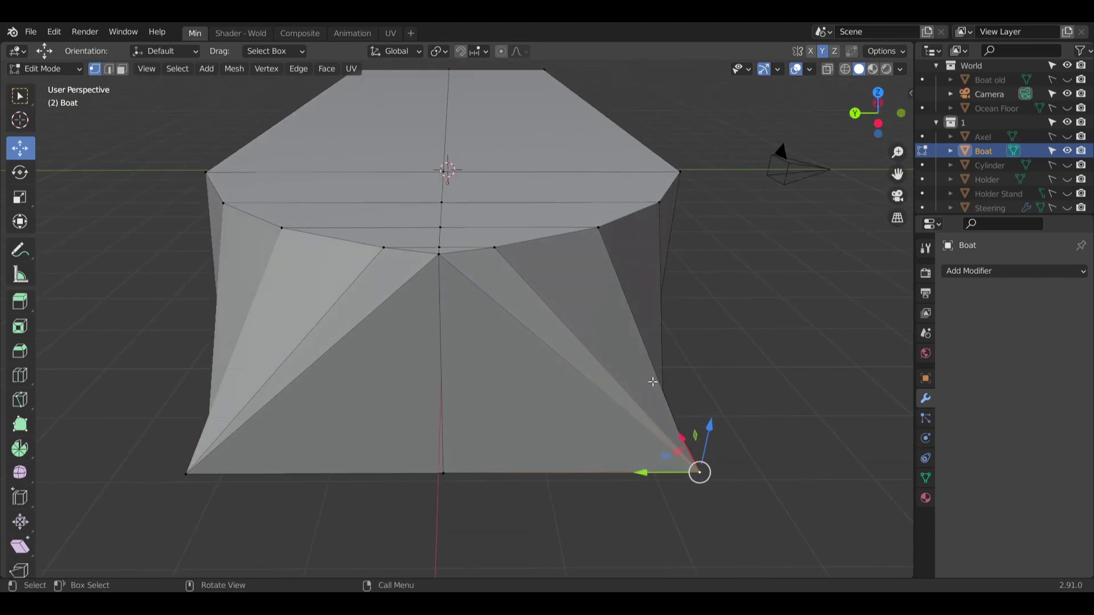
drag(647, 479, 487, 489)
middle_drag(487, 490, 558, 440)
drag(546, 426, 558, 241)
Raise the three vertices of the foremost bottom row 2.5628 m along Z.
middle_drag(558, 241, 486, 458)
click(458, 523)
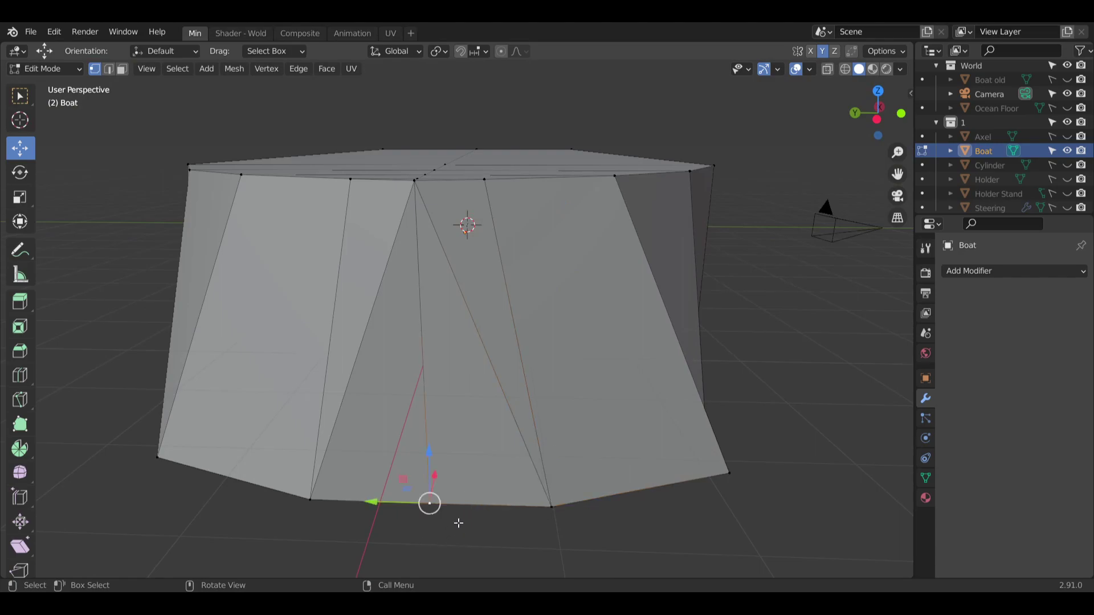
drag(575, 539, 260, 471)
key(g)
key(z)
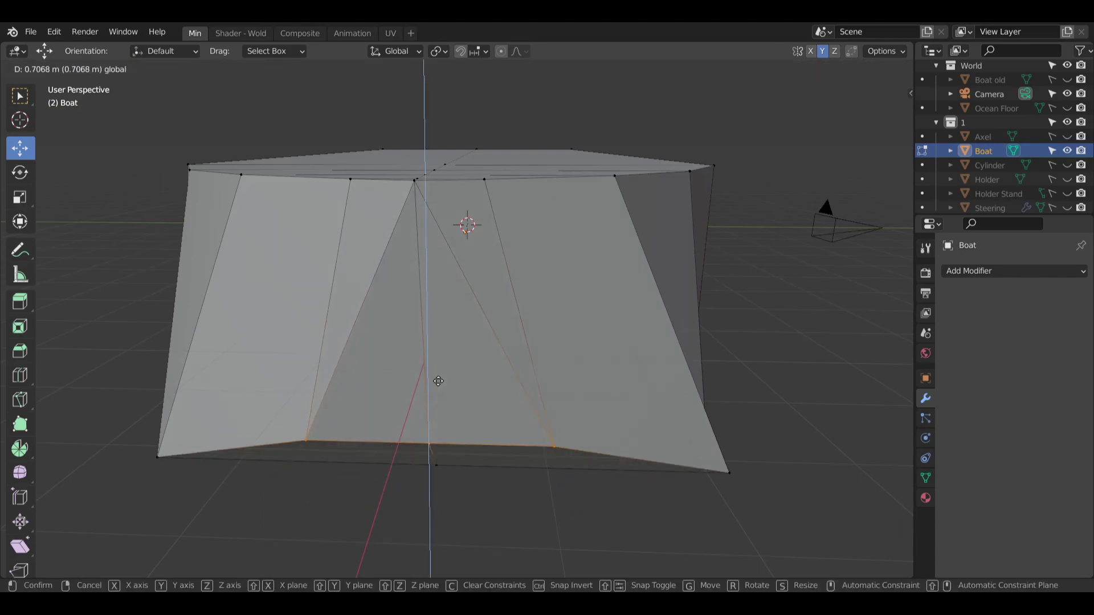
click(463, 214)
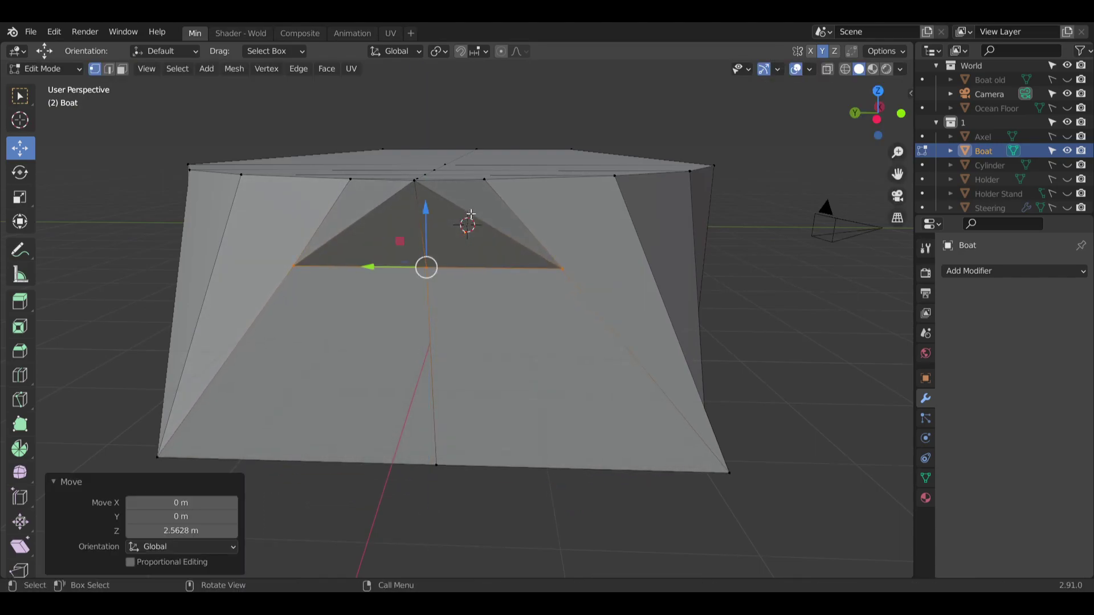
Raise the side vertex of the second bottom row behind the bow 1.6353 m along Z.
middle_drag(462, 214, 501, 261)
shift+middle_drag(373, 375, 604, 263)
click(533, 285)
middle_drag(671, 351, 368, 349)
key(g)
click(373, 268)
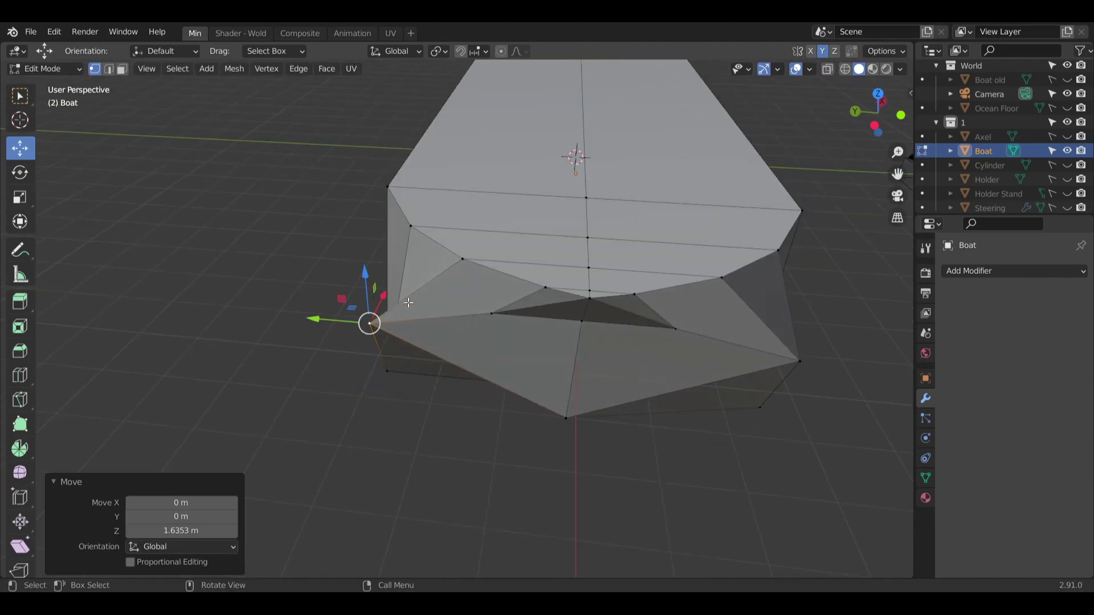
Pull the second bottom row's side vertex inward along Y and raise it another 0.49738 m along Z.
middle_drag(373, 268, 454, 294)
drag(302, 351, 403, 345)
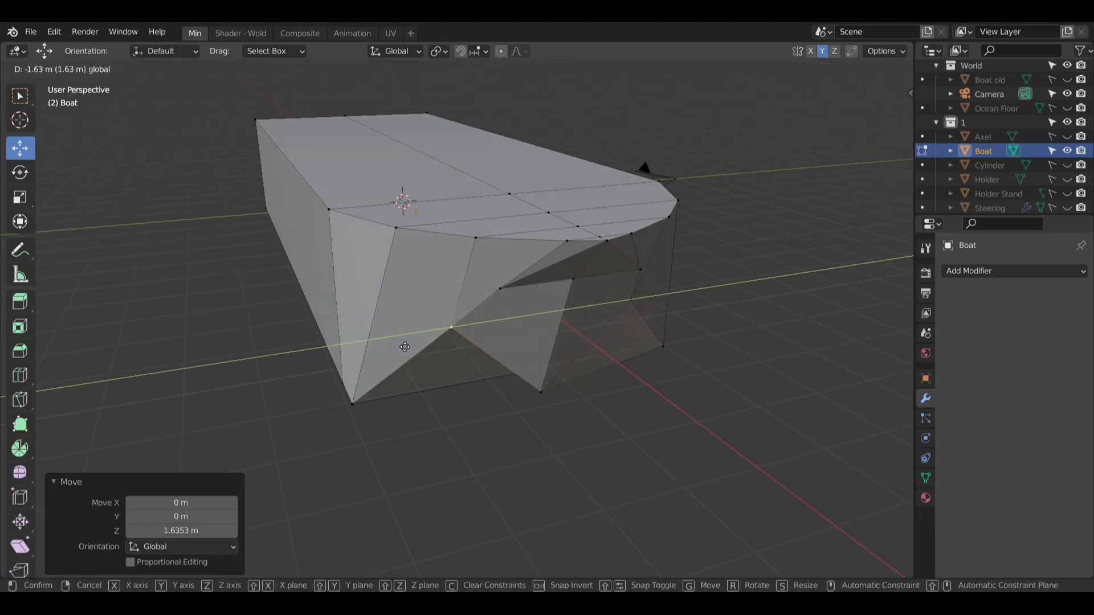
middle_drag(404, 345, 532, 320)
drag(399, 319, 379, 317)
drag(428, 269, 437, 240)
middle_drag(437, 240, 521, 316)
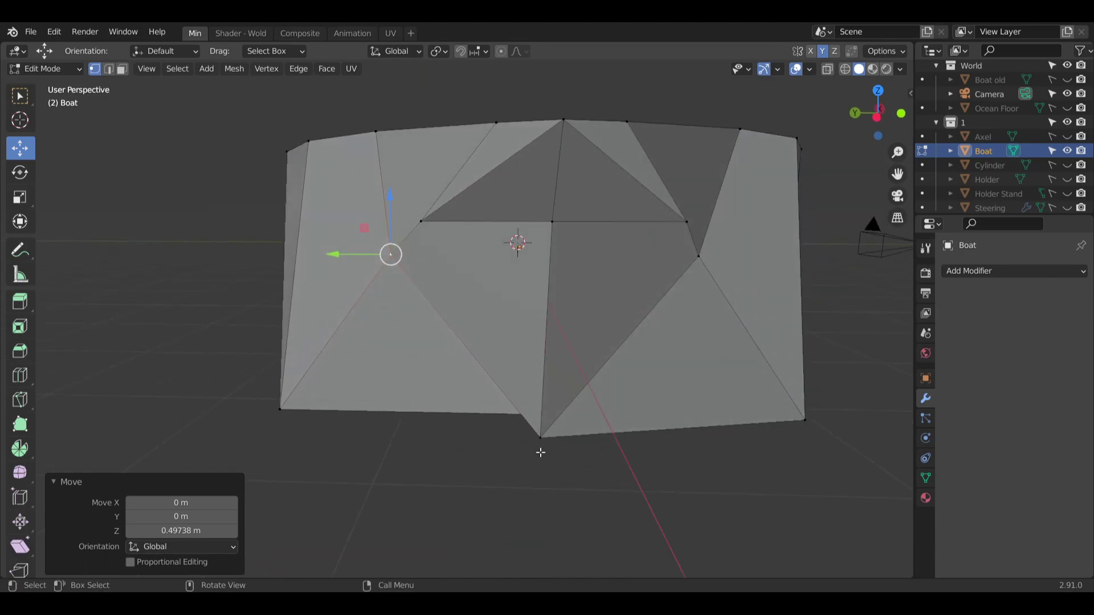
Raise the middle vertex of the second bottom row along Z to follow its side vertices.
click(540, 439)
middle_drag(522, 361, 572, 365)
drag(529, 377, 542, 250)
middle_drag(554, 244, 536, 263)
Nudge the third bottom row's side vertex toward the stern, and raise it together with the row's middle vertex 1.201 m along Z.
click(402, 385)
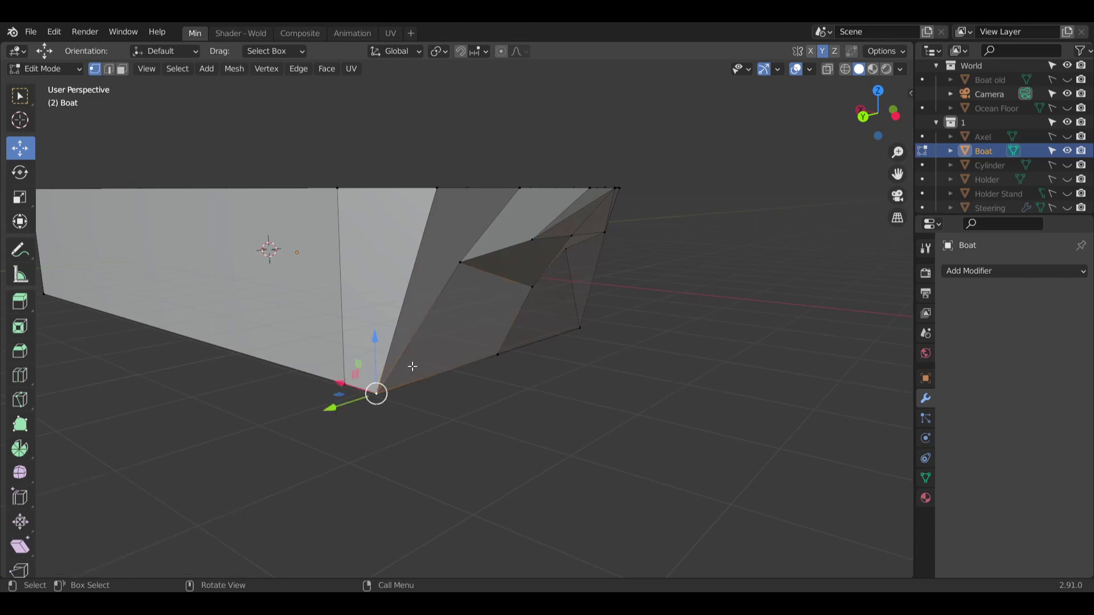
middle_drag(364, 411, 443, 374)
drag(364, 379, 337, 382)
middle_drag(406, 377, 426, 375)
shift+click(480, 362)
drag(439, 311, 442, 250)
Shift the third bottom row's side and middle vertices slightly along X toward the stern.
scroll(557, 257, up, 5)
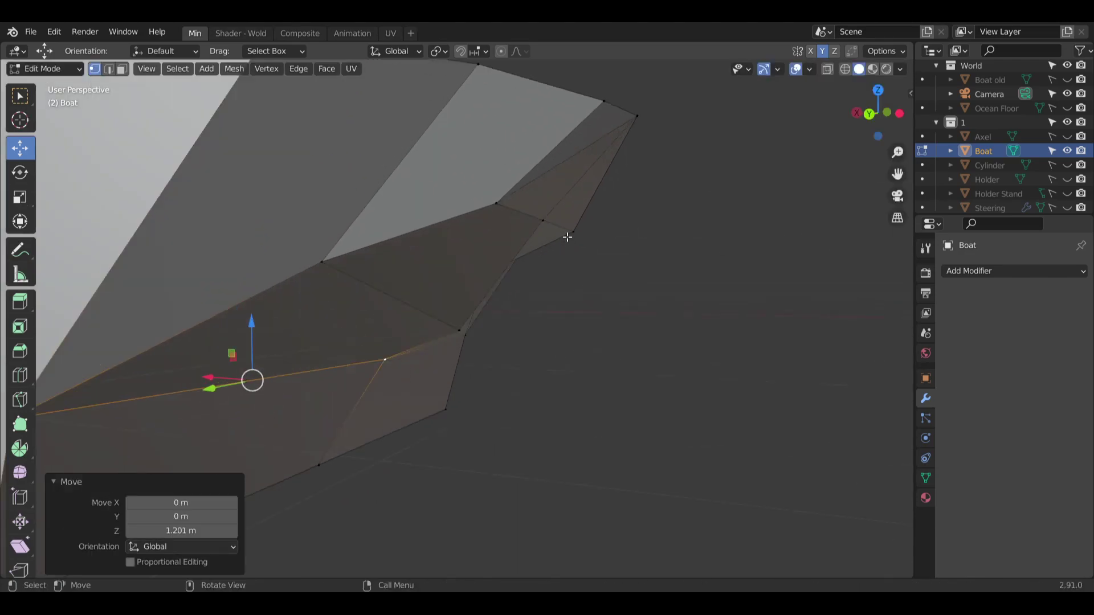
middle_drag(568, 237, 427, 278)
drag(300, 272, 278, 274)
Move the fourth bottom row's side and middle vertices 1.5164 m along X toward the stern and raise them 0.79934 m along Z.
click(320, 362)
middle_drag(271, 363, 393, 383)
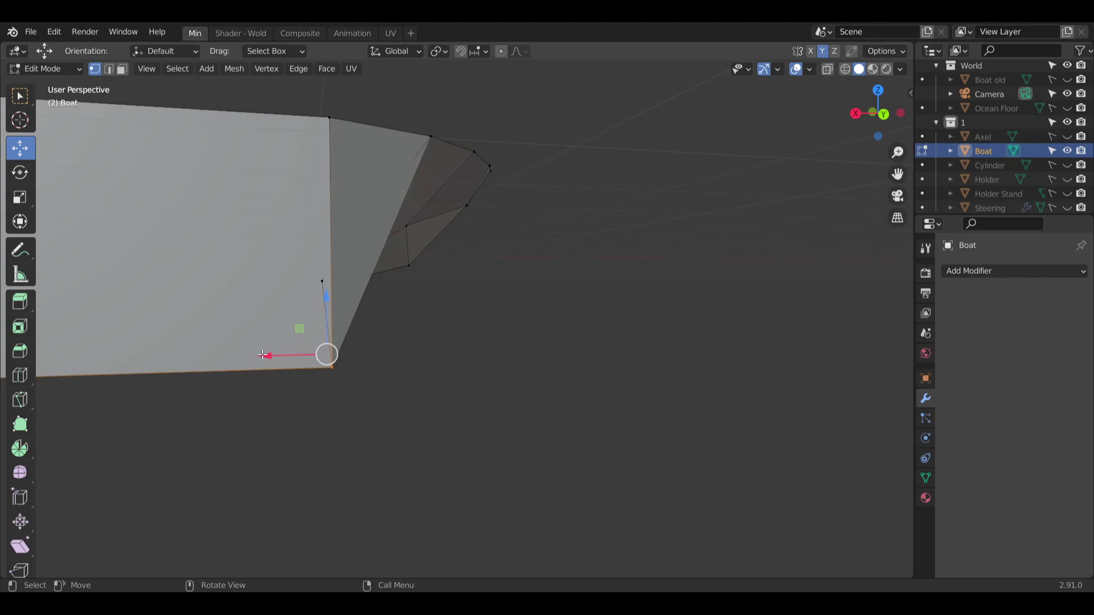
drag(265, 354, 163, 361)
middle_drag(259, 294, 239, 301)
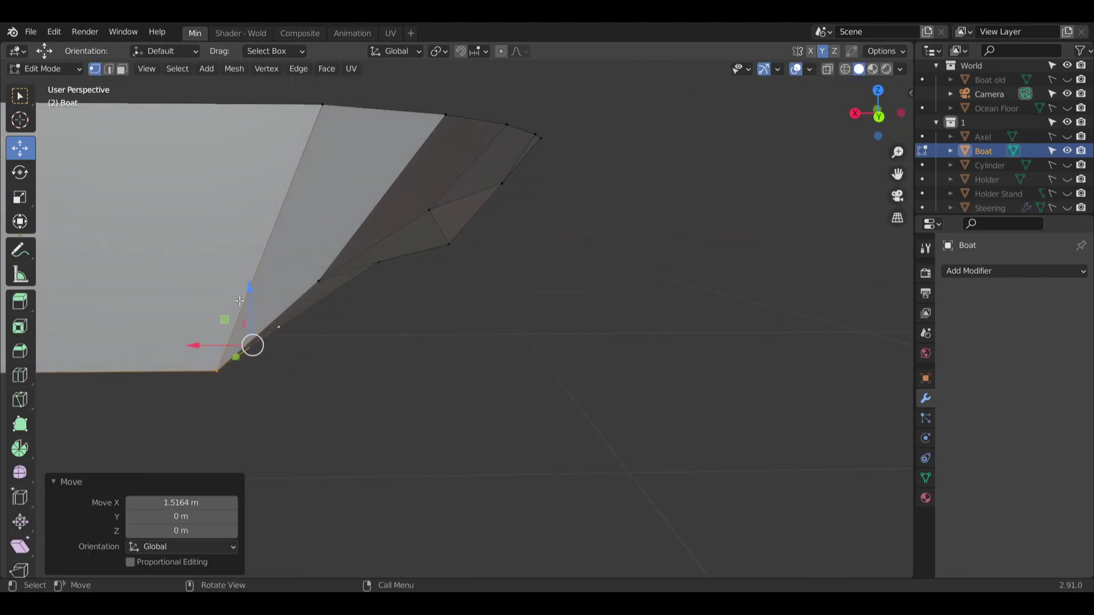
drag(249, 291, 246, 183)
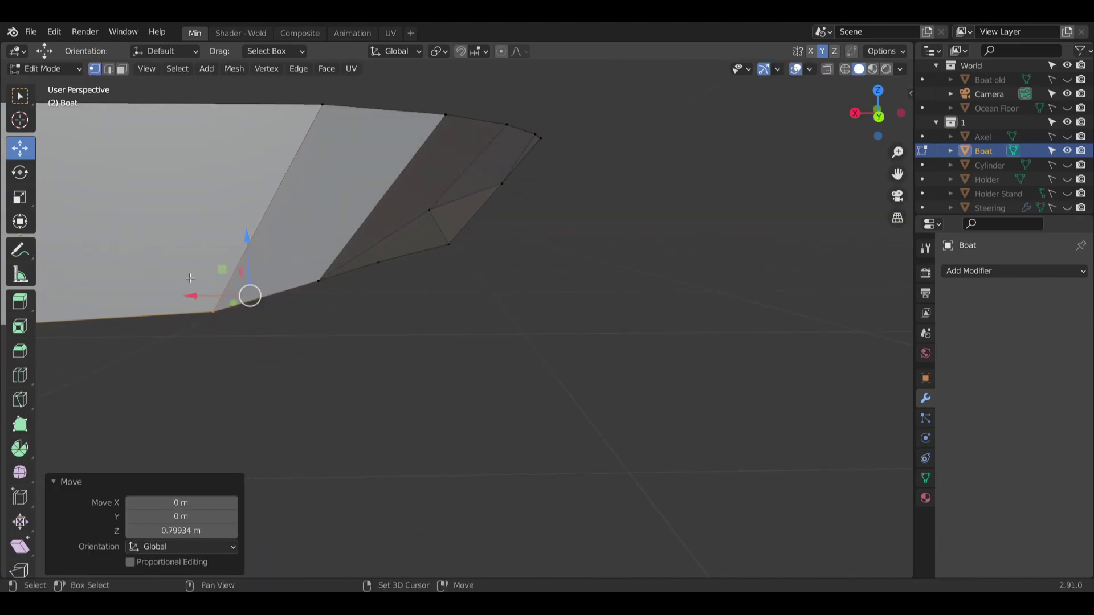
Fine-tune the lower vertices near the bow point, nudging one slightly along X toward the bow.
shift+middle_drag(246, 183, 413, 256)
scroll(436, 259, down, 5)
scroll(436, 256, up, 2)
drag(525, 211, 520, 226)
shift+middle_drag(536, 266, 467, 276)
scroll(499, 255, up, 3)
click(433, 254)
drag(386, 251, 407, 255)
middle_drag(401, 271, 373, 292)
Raise the second bottom row's middle vertex slightly along Z, and the third row's side vertex by 0.30282 m.
click(373, 293)
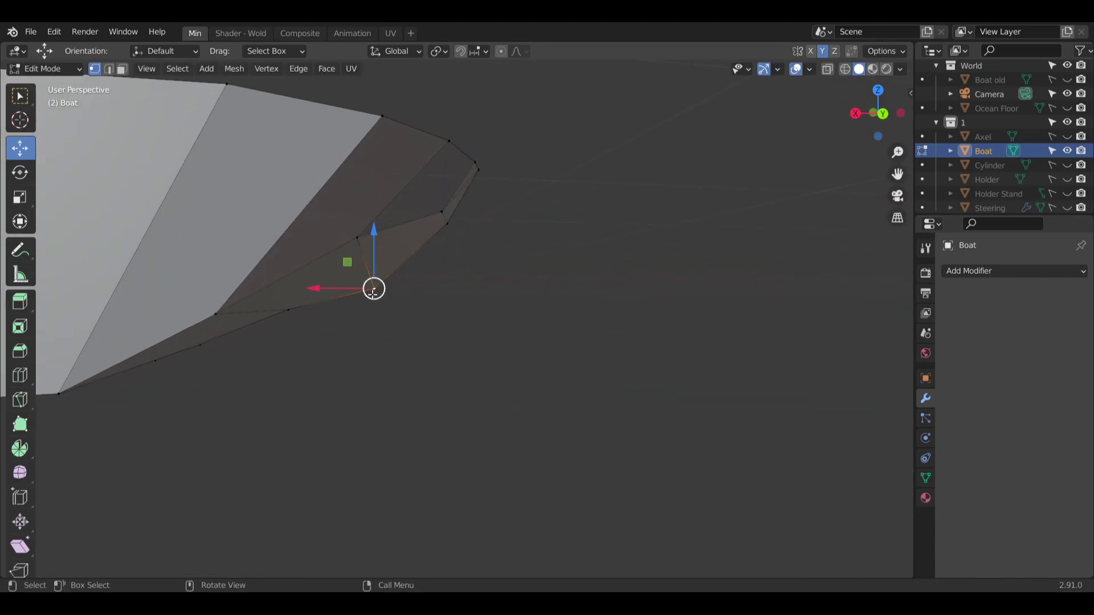
drag(373, 240, 380, 213)
middle_drag(383, 268, 374, 272)
click(199, 314)
drag(208, 273, 206, 229)
middle_drag(206, 229, 380, 327)
scroll(355, 331, down, 5)
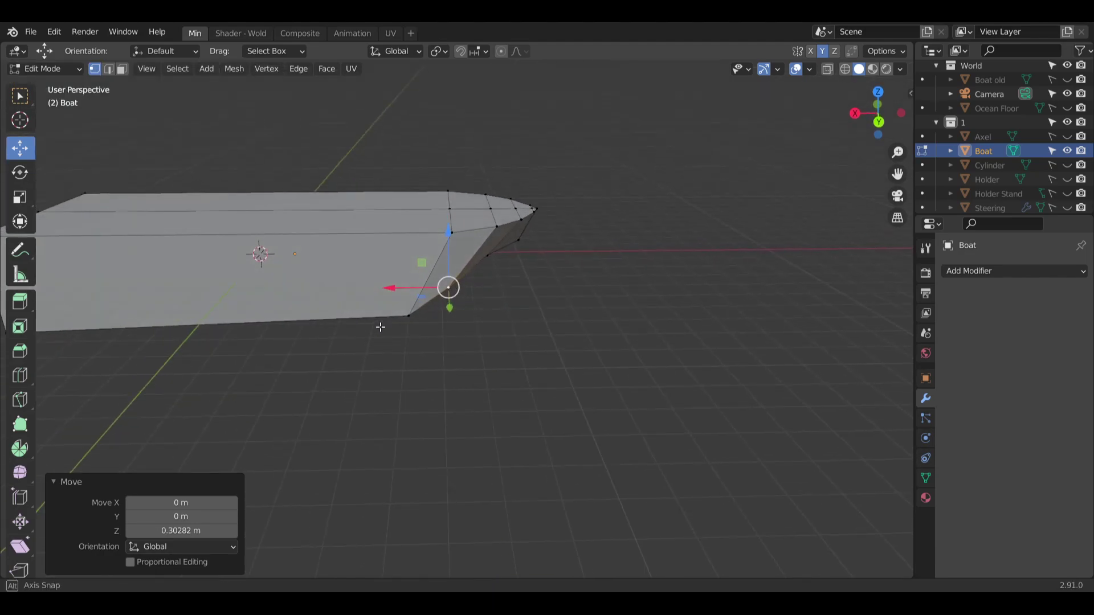
Lower the fourth bottom row's side vertex 0.44023 m along Z.
scroll(401, 255, up, 2)
middle_drag(401, 256, 400, 225)
click(406, 357)
middle_drag(415, 350, 423, 313)
drag(412, 297, 399, 317)
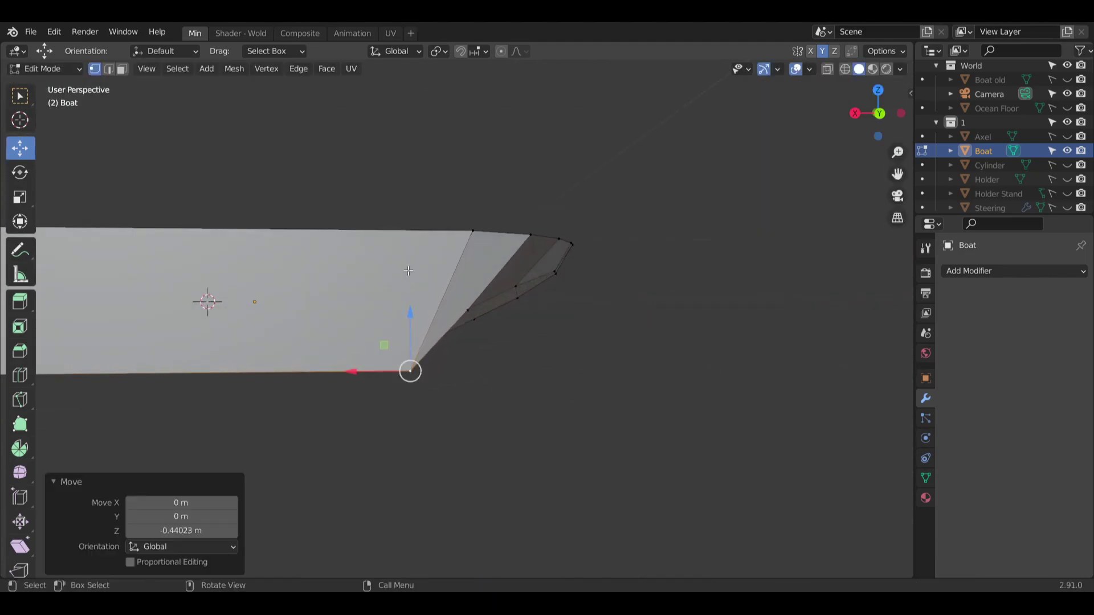
middle_drag(421, 315, 434, 369)
click(459, 397)
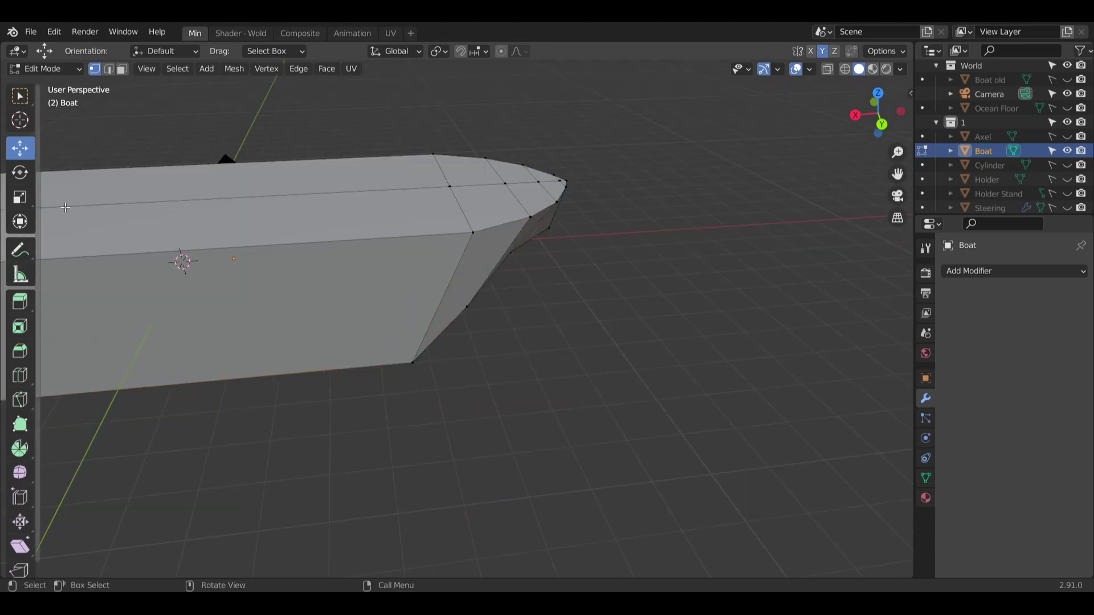
Add one loop cut around the hull just behind the fourth row, slid toward the bow with a factor of 0.774.
click(20, 374)
drag(123, 249, 353, 285)
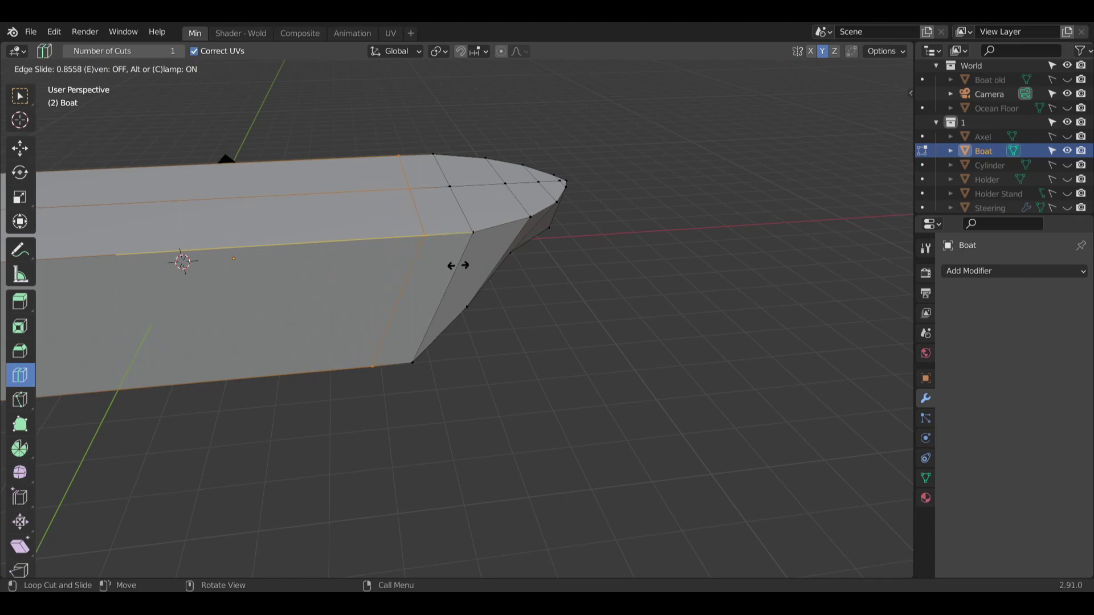
drag(427, 277, 427, 277)
scroll(445, 387, up, 2)
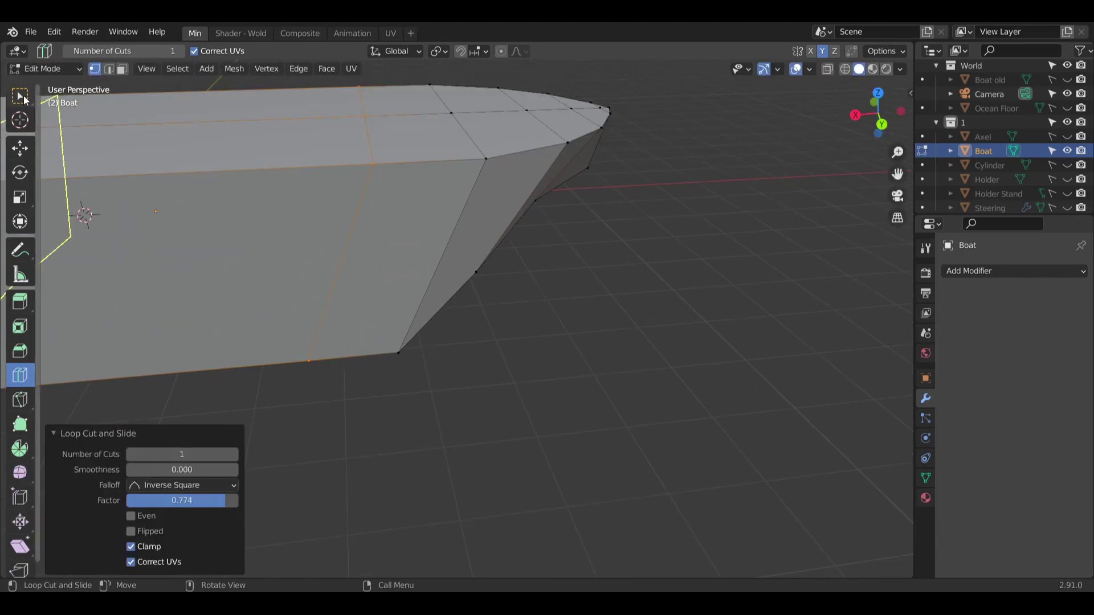
Raise the fourth row's bottom side vertex, just ahead of the loop cut, 0.44359 m along Z.
click(20, 95)
click(515, 435)
middle_drag(515, 435, 485, 393)
click(20, 148)
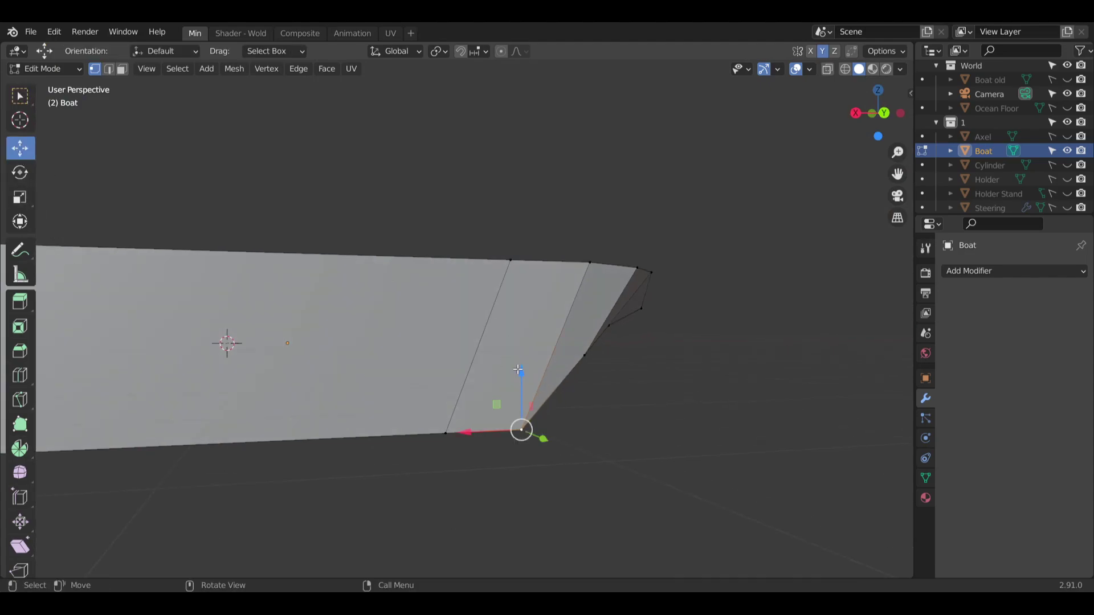
drag(518, 370, 518, 345)
middle_drag(518, 345, 465, 374)
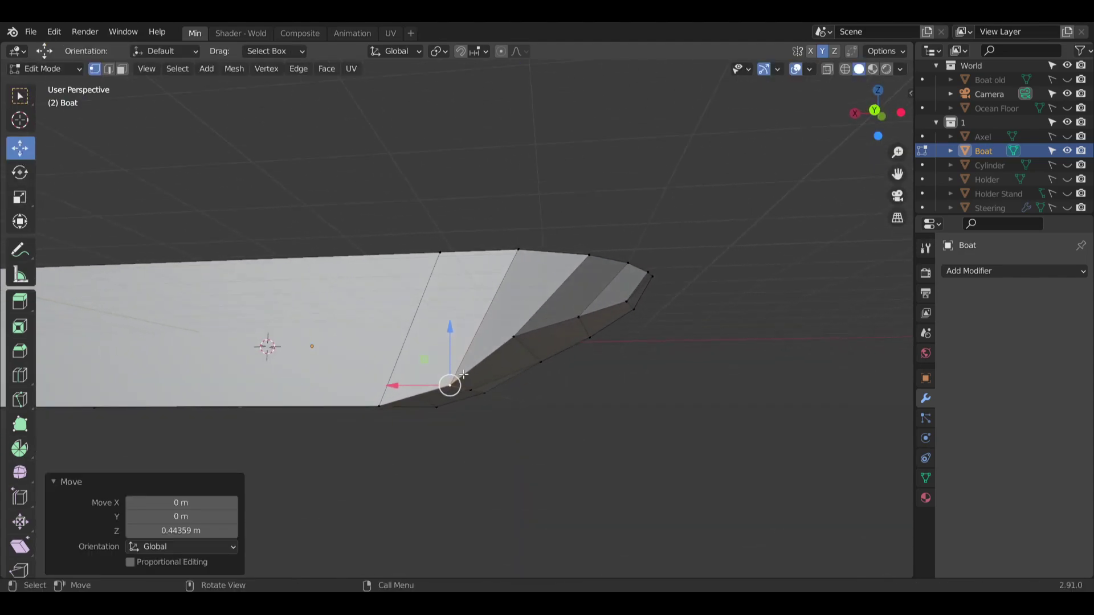
Shift the fourth row's bottom side vertex 0.5529 m along X toward the stern and raise it 0.098459 m along Z.
key(alt+a)
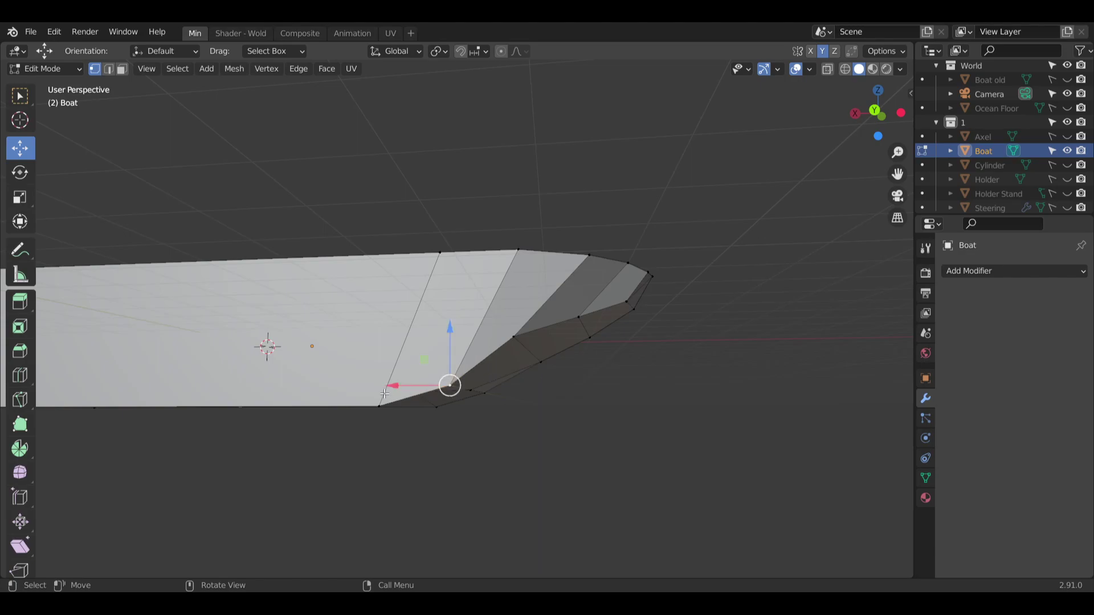
drag(385, 393, 364, 383)
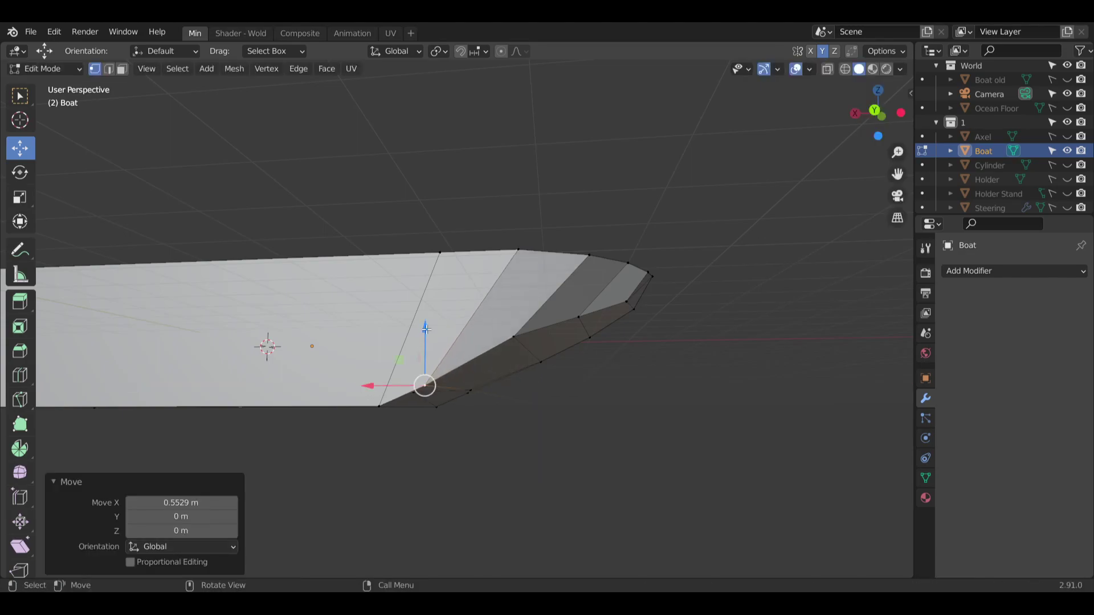
mouse_move(426, 329)
mouse_down()
mouse_move(423, 315)
mouse_move(418, 323)
mouse_up()
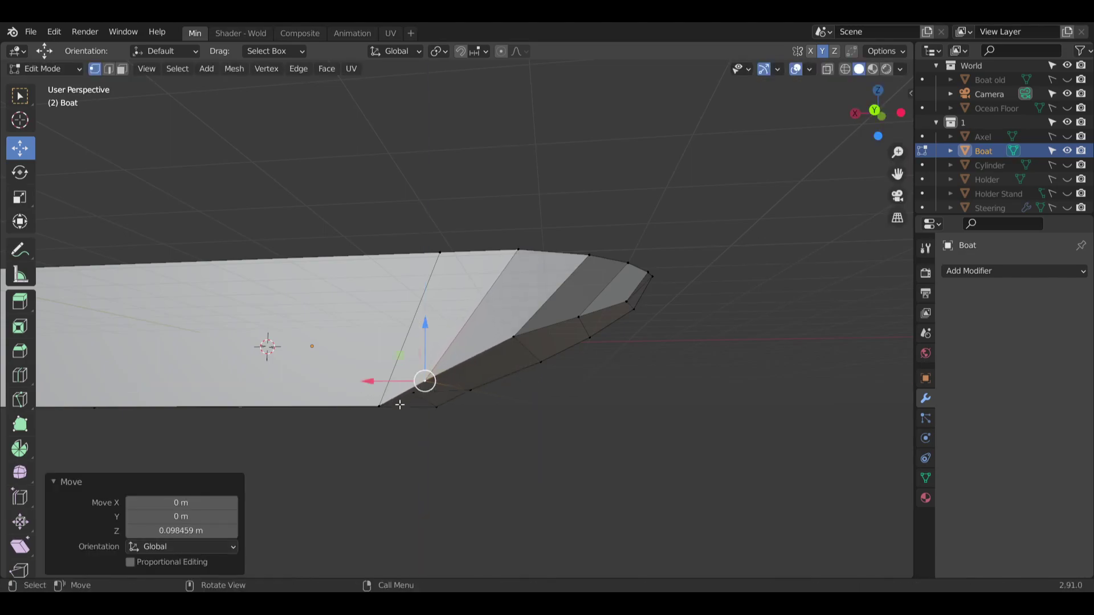
Readjust the height of the third bottom row's side vertex, bringing it back down 0.27007 m, and pull it inward along Y.
middle_drag(398, 403, 438, 394)
click(473, 368)
drag(472, 318, 470, 295)
middle_drag(471, 378, 372, 402)
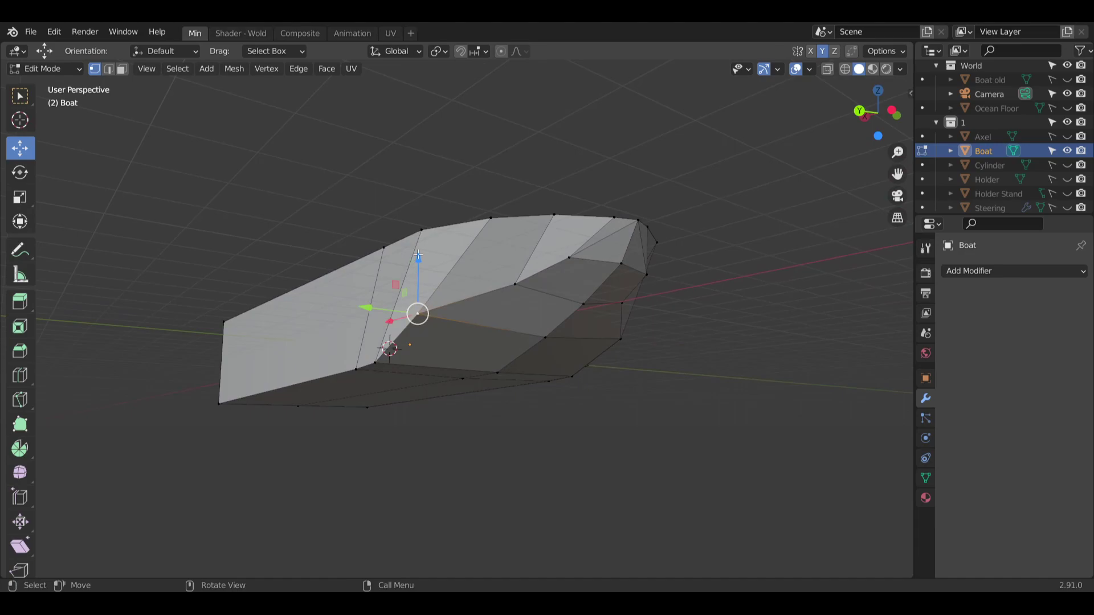
drag(417, 255, 420, 267)
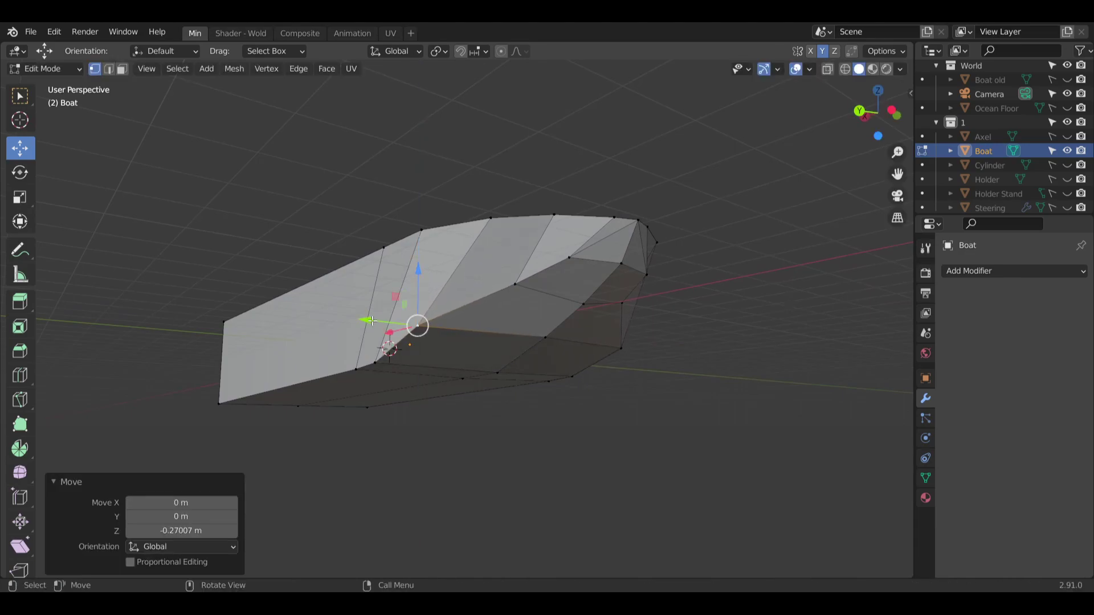
drag(371, 320, 390, 321)
click(438, 274)
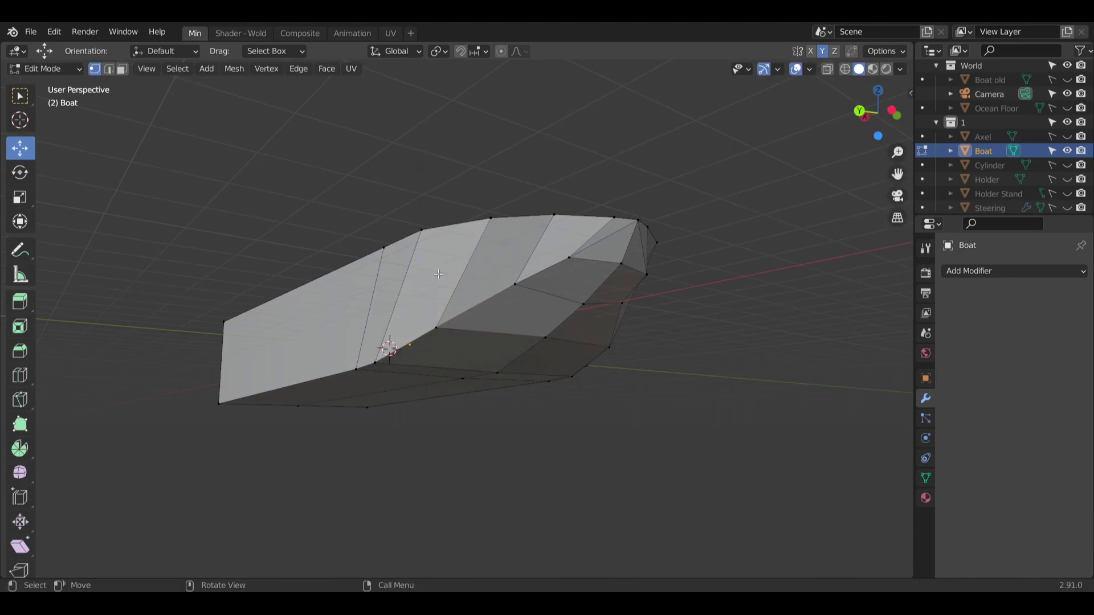
Raise the third row's bottom side vertex slightly and shift it along the Y axis.
middle_drag(450, 338, 402, 346)
drag(426, 277, 434, 266)
key(g)
key(y)
click(384, 322)
middle_drag(434, 268, 571, 315)
Move the fourth row's bottom side vertex -0.29105 m along Y and raise it slightly along Z.
scroll(410, 344, up, 1)
middle_drag(378, 352, 288, 359)
click(330, 365)
drag(288, 359, 306, 360)
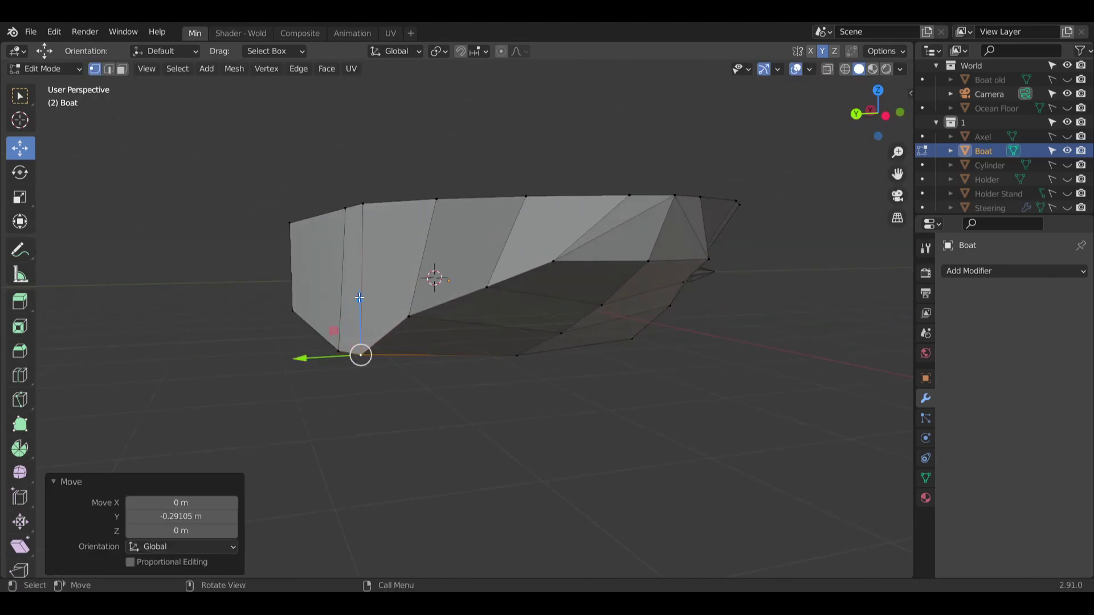
drag(358, 297, 364, 280)
middle_drag(319, 334, 412, 340)
click(313, 405)
Shift the bottom side vertex next to the bow's tip slightly along X toward the stern, and clear the selection.
shift+middle_drag(313, 370, 630, 325)
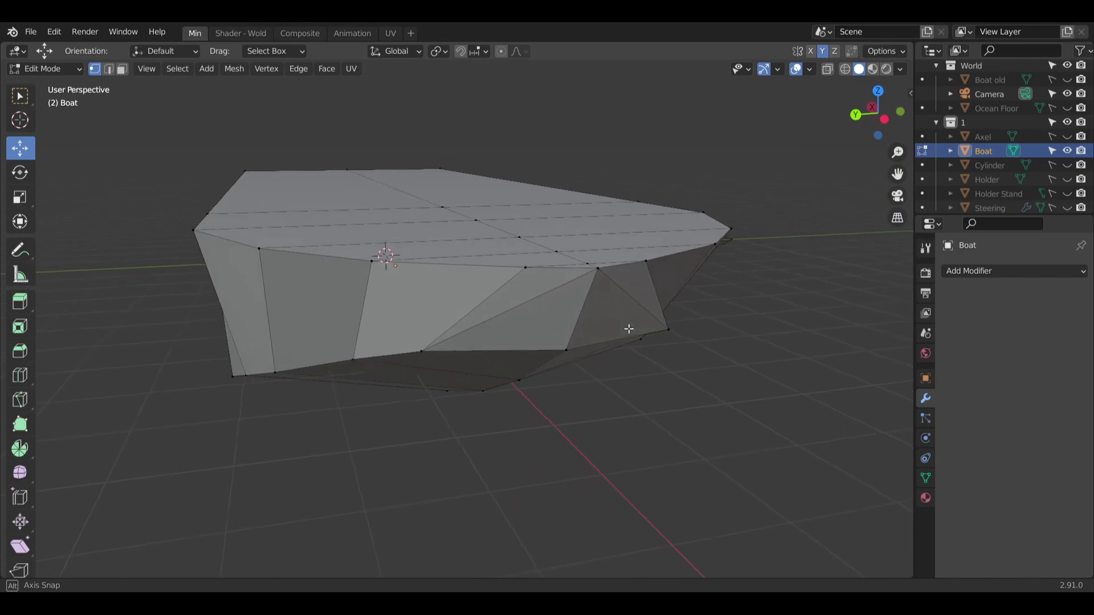
middle_drag(555, 357, 524, 352)
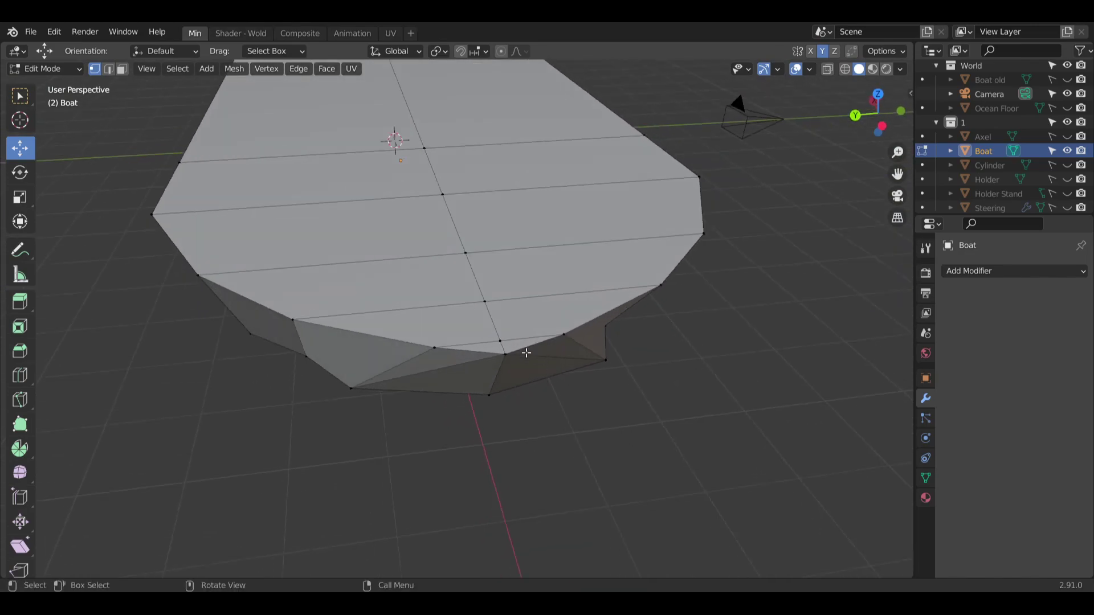
scroll(509, 356, up, 2)
middle_drag(507, 402, 584, 376)
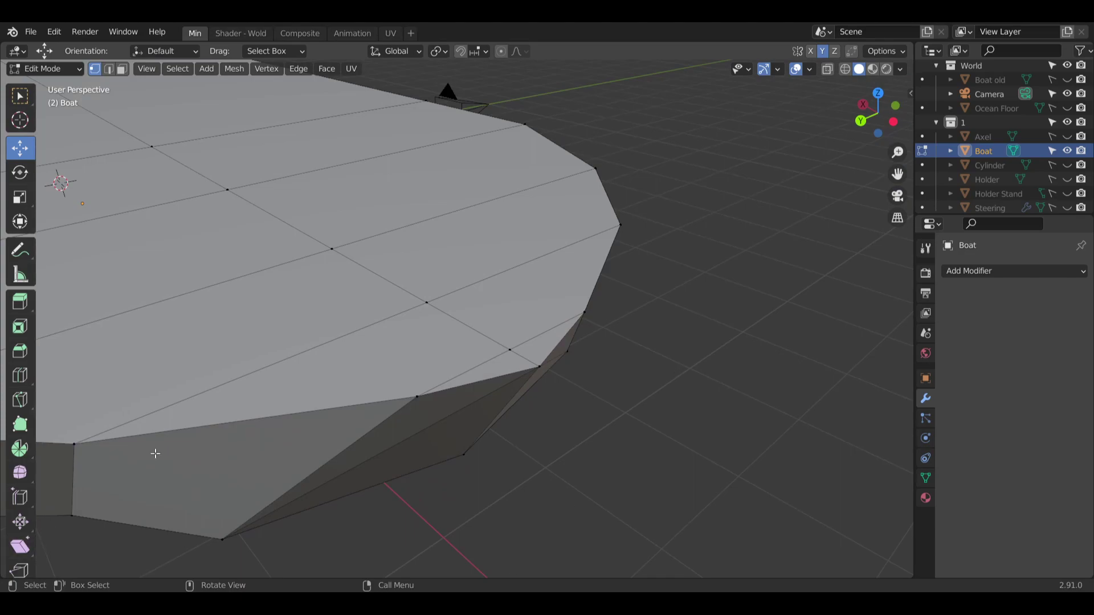
shift+middle_drag(394, 451, 538, 352)
middle_drag(407, 401, 469, 383)
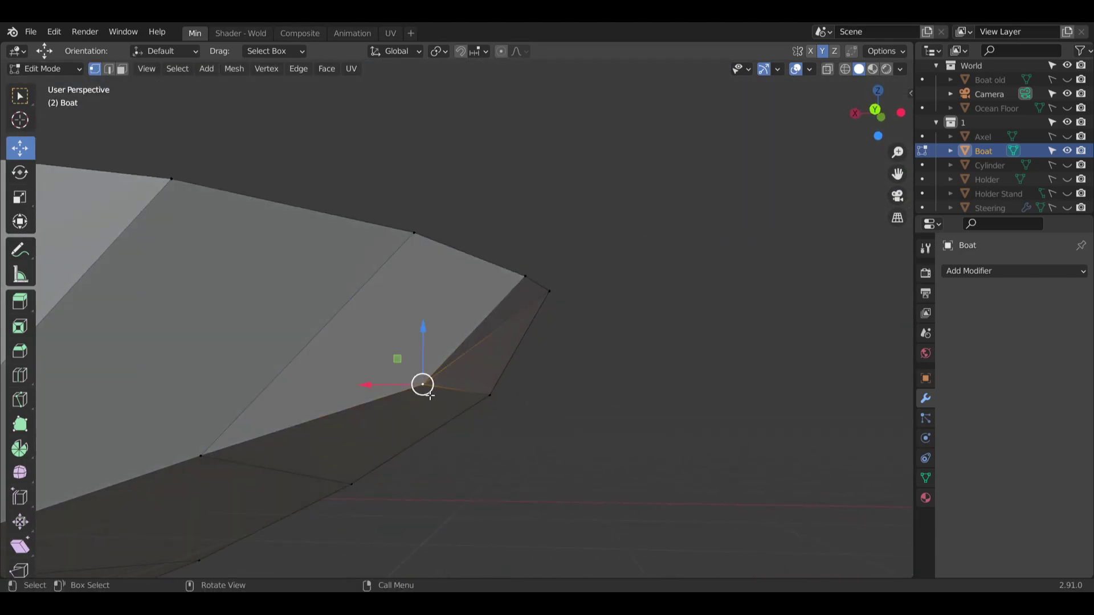
drag(374, 388, 357, 388)
middle_drag(357, 387, 577, 456)
click(489, 455)
scroll(581, 334, down, 5)
Dissolve the two long deck faces behind the bow rows into a single face.
middle_drag(582, 332, 558, 322)
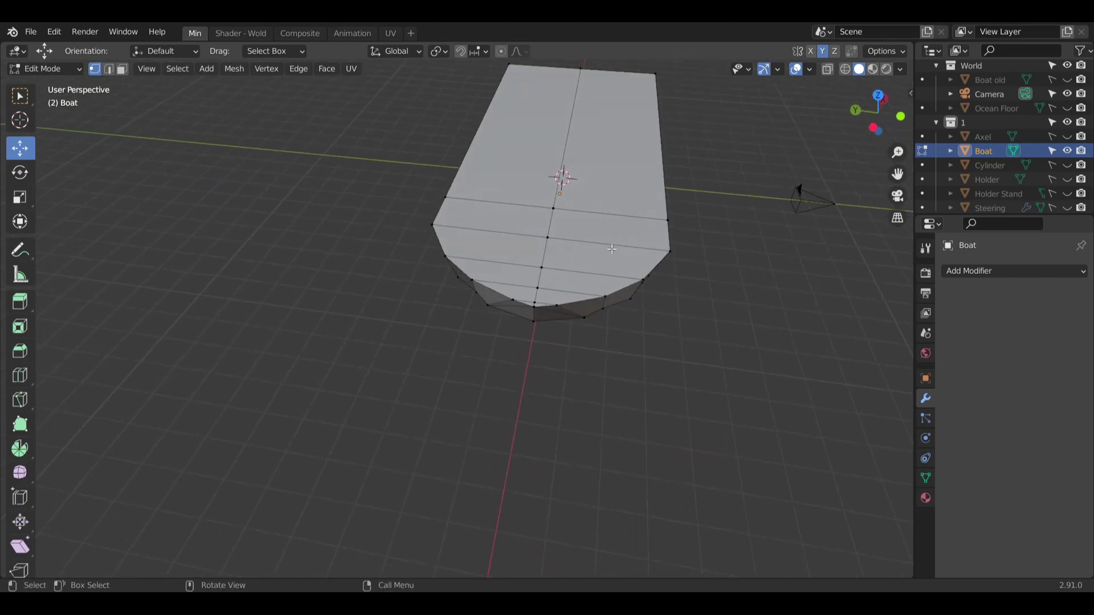
shift+middle_drag(646, 240, 429, 376)
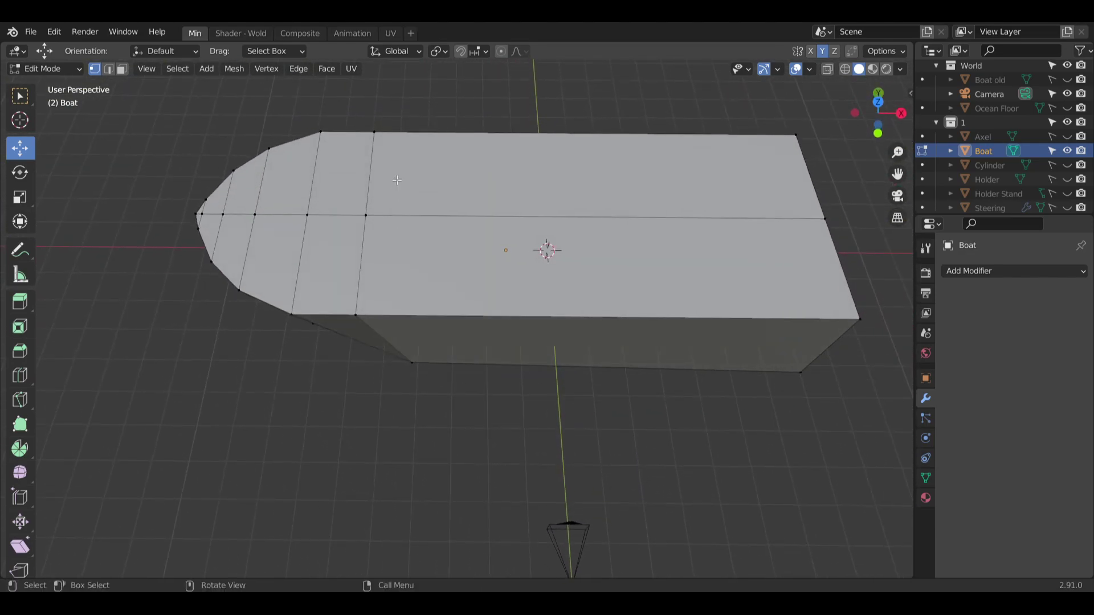
scroll(397, 180, up, 2)
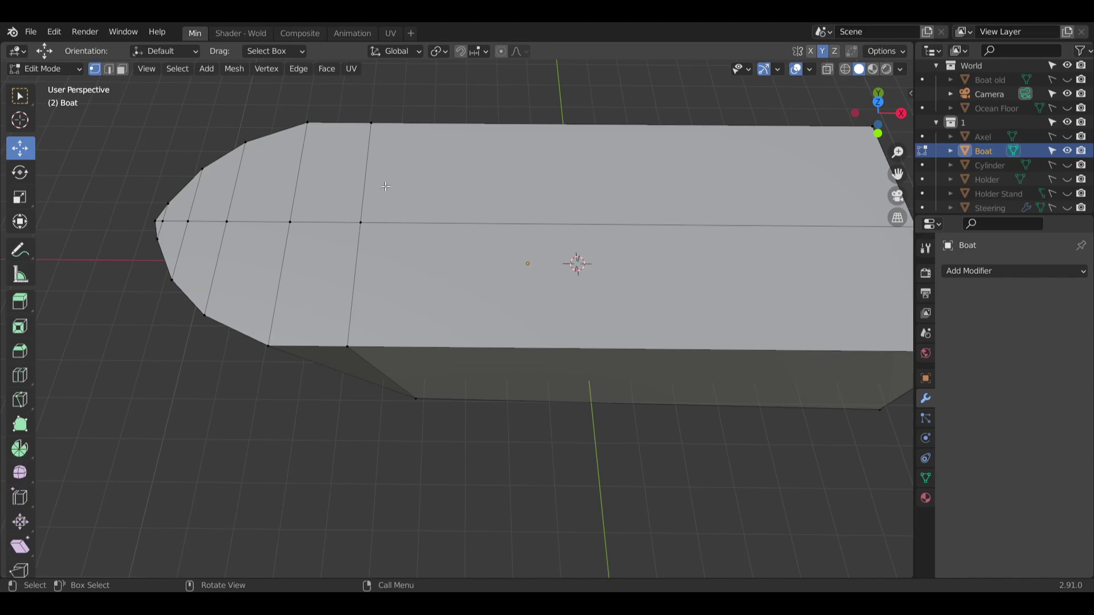
shift+middle_drag(404, 221, 439, 228)
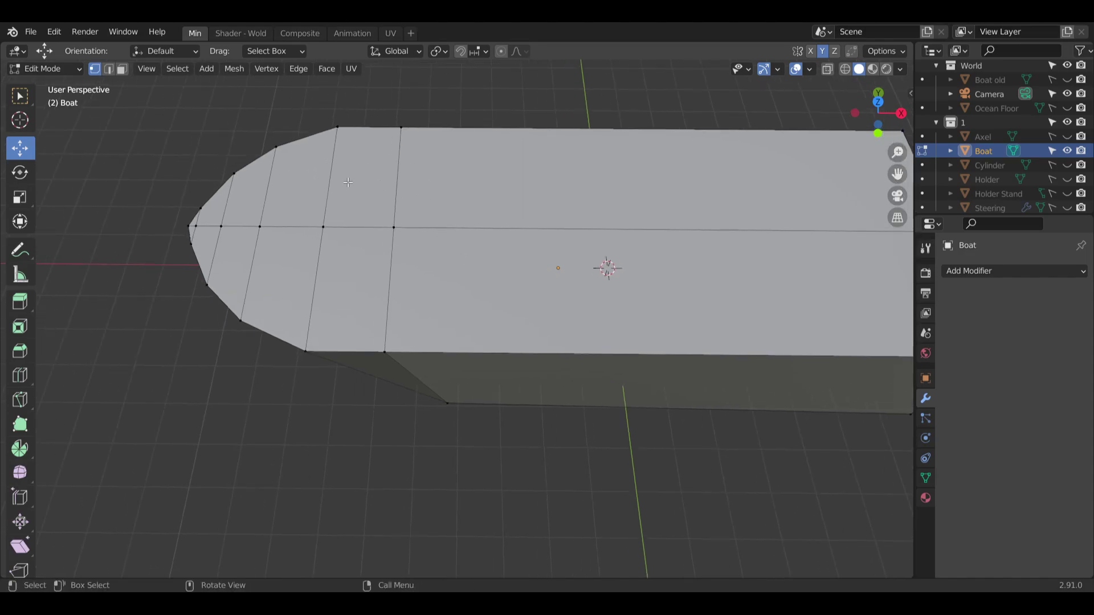
scroll(361, 197, up, 1)
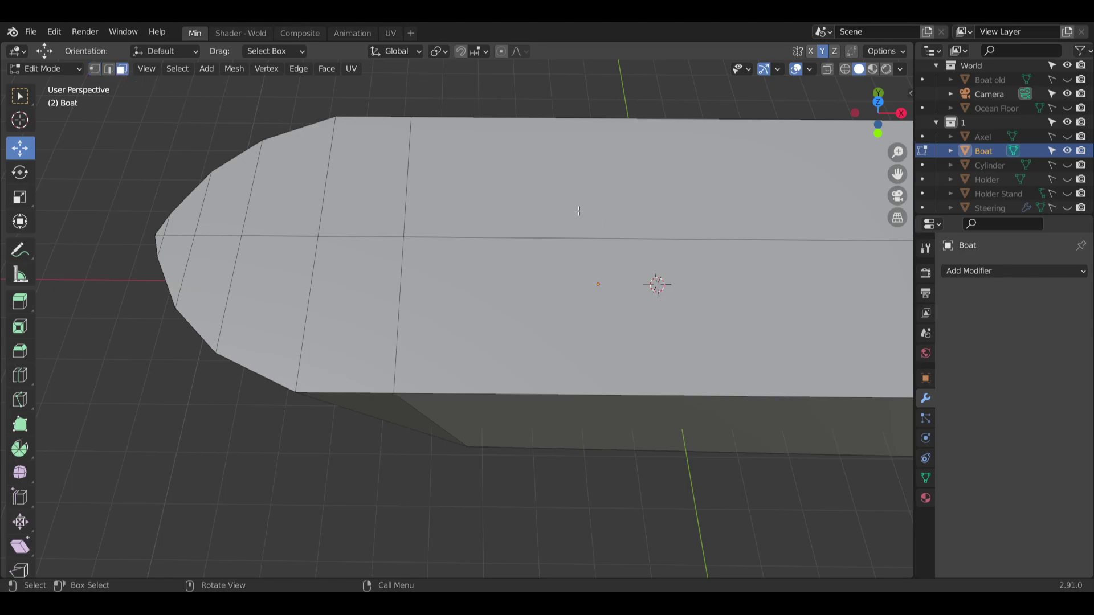
click(578, 211)
shift+click(570, 284)
right_click(570, 284)
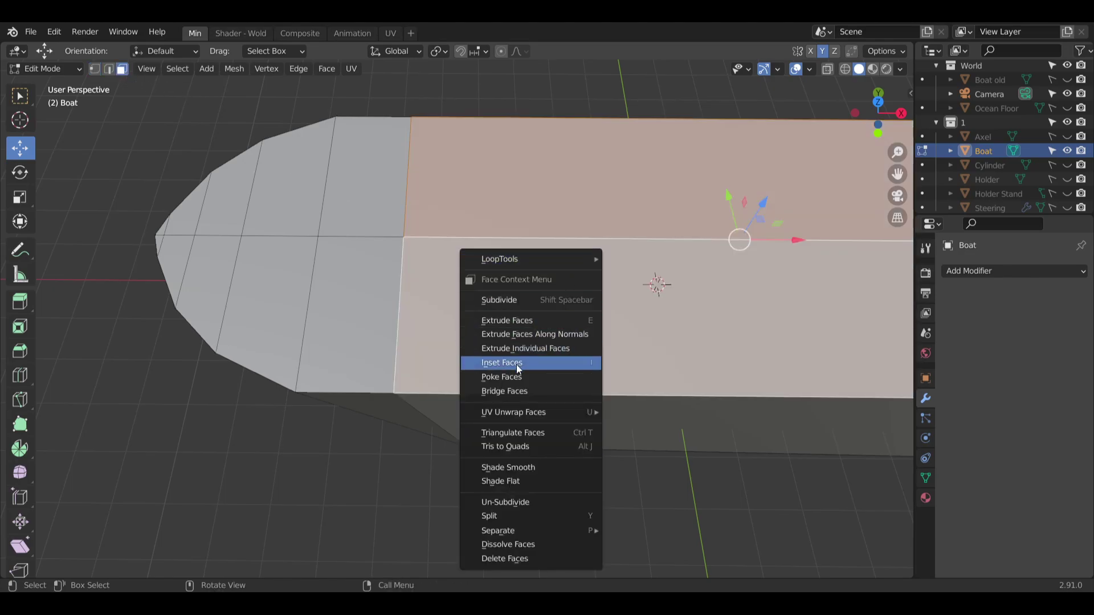
click(508, 544)
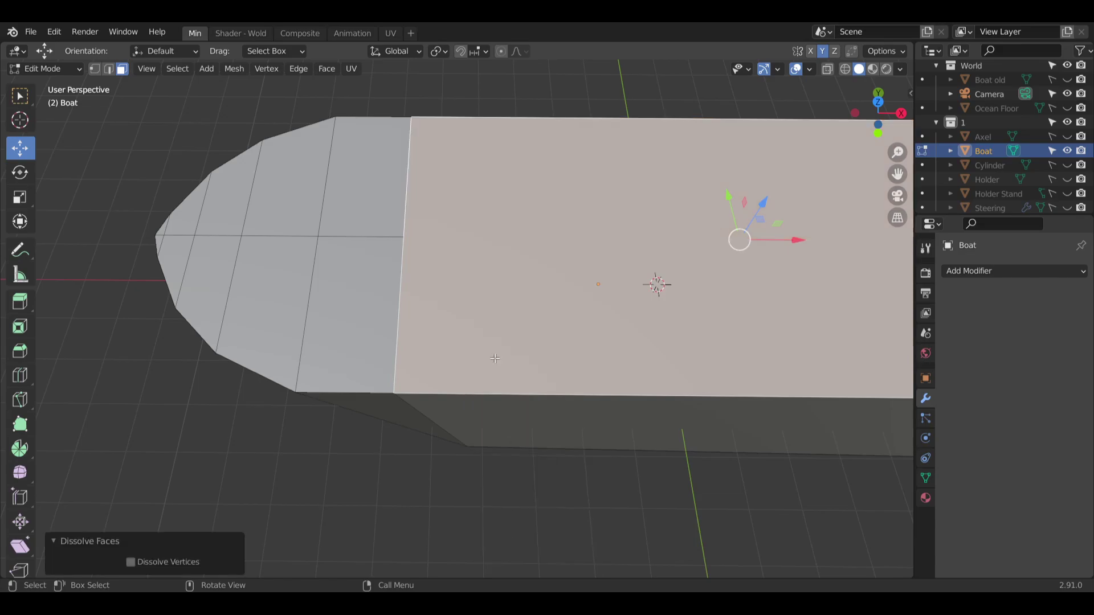
Dissolve the next pair of deck faces toward the bow into one strip and merge that strip with the long deck face.
click(357, 210)
shift+click(354, 304)
right_click(354, 304)
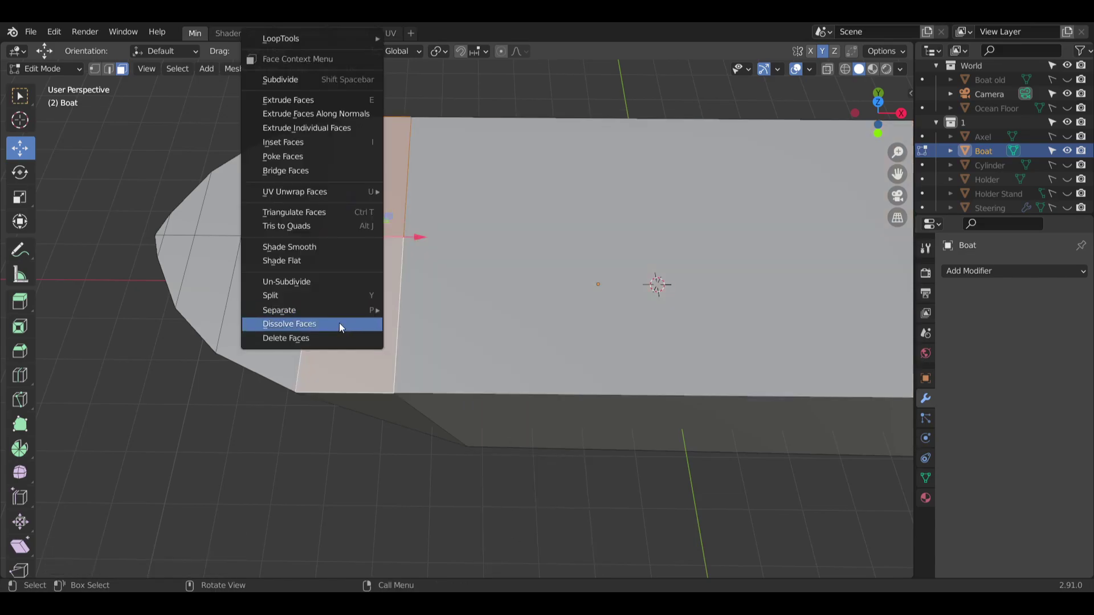
click(340, 323)
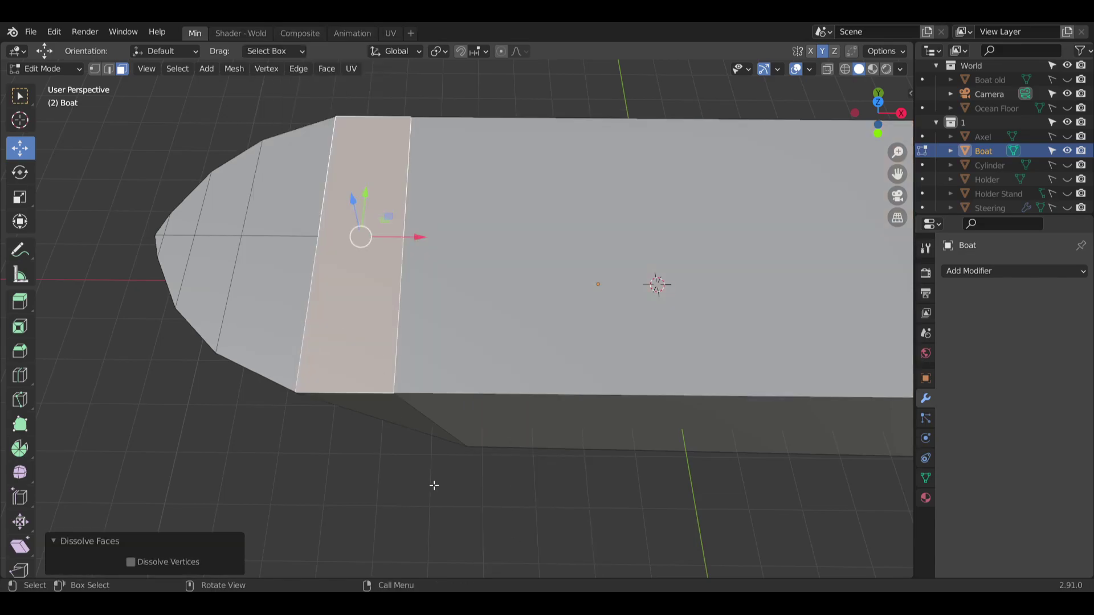
click(434, 485)
click(396, 266)
shift+click(394, 267)
right_click(394, 268)
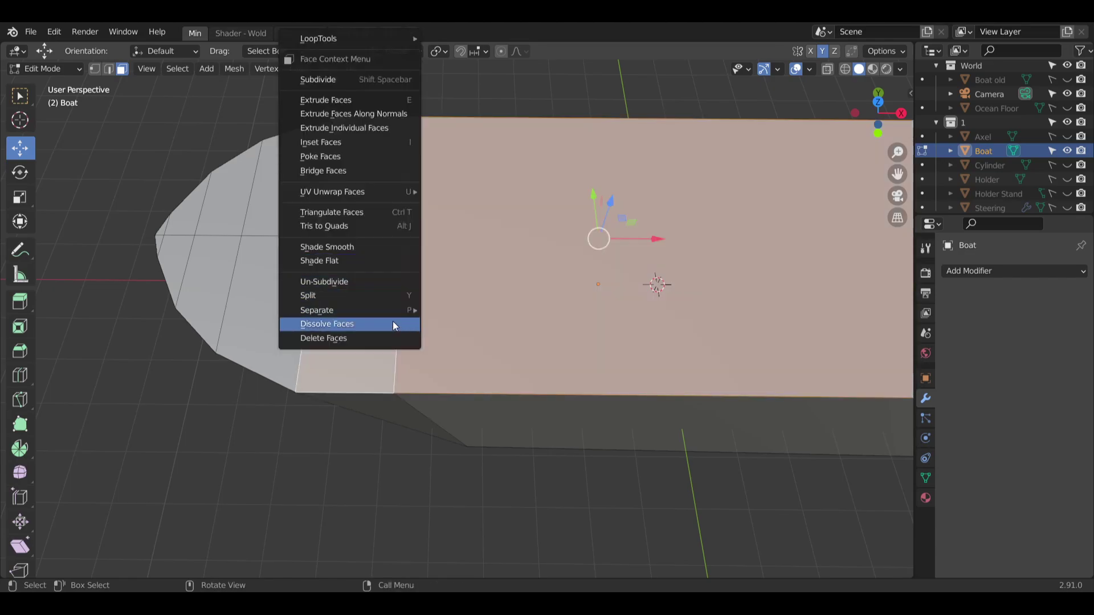
click(391, 333)
Try to inset the merged deck face with a thickness of 0.08097 m.
middle_drag(447, 515, 379, 390)
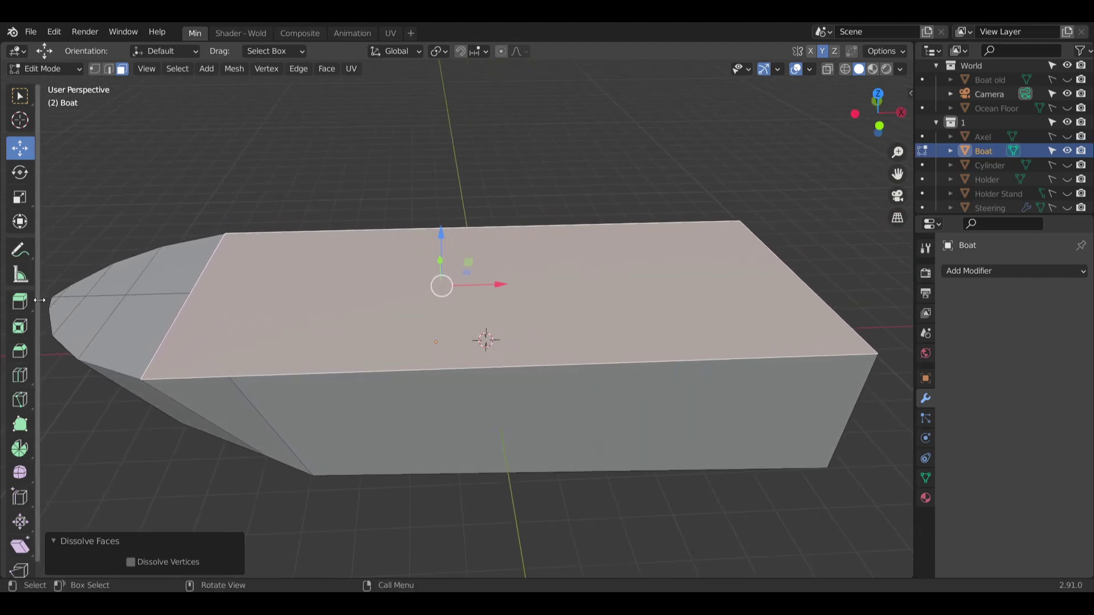
click(20, 326)
drag(436, 212, 441, 181)
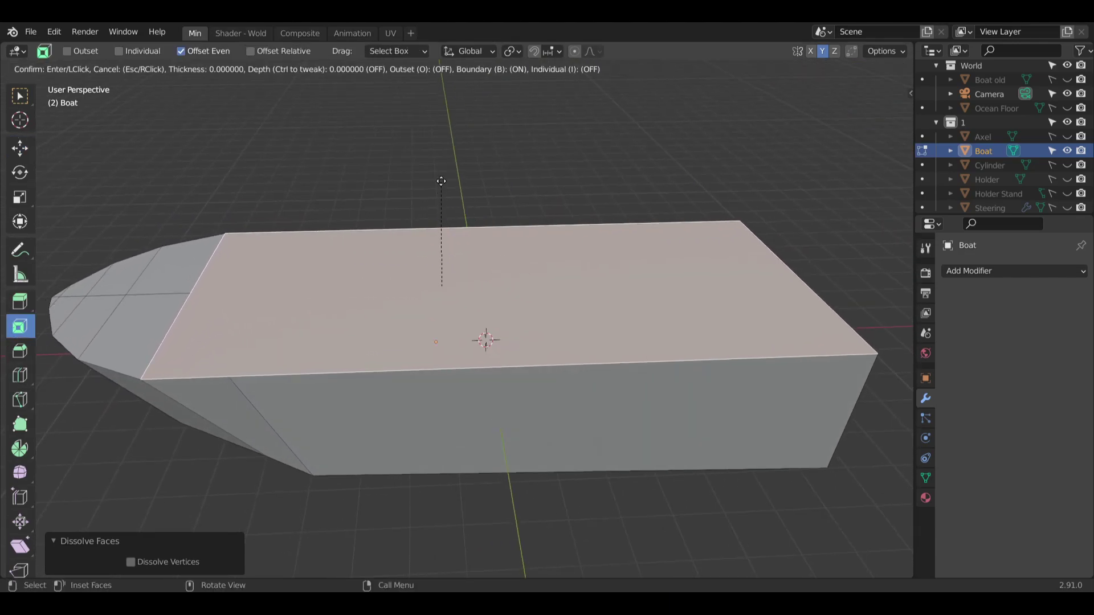
mouse_move(438, 230)
mouse_down()
mouse_move(435, 243)
mouse_move(443, 227)
mouse_up()
shift+middle_drag(275, 254, 506, 365)
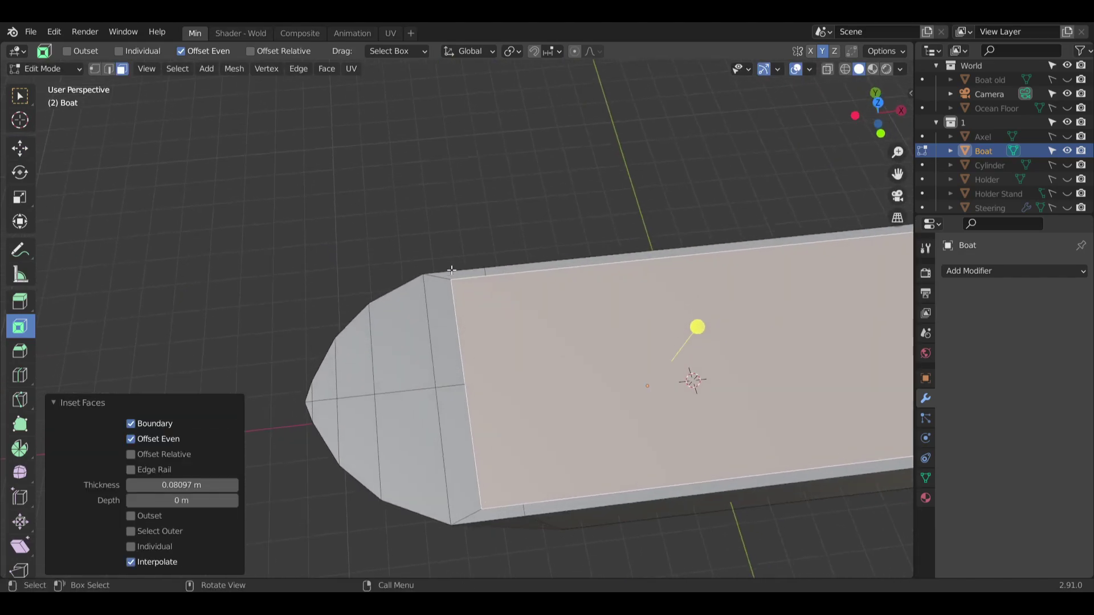
scroll(504, 325, up, 5)
middle_drag(504, 325, 378, 318)
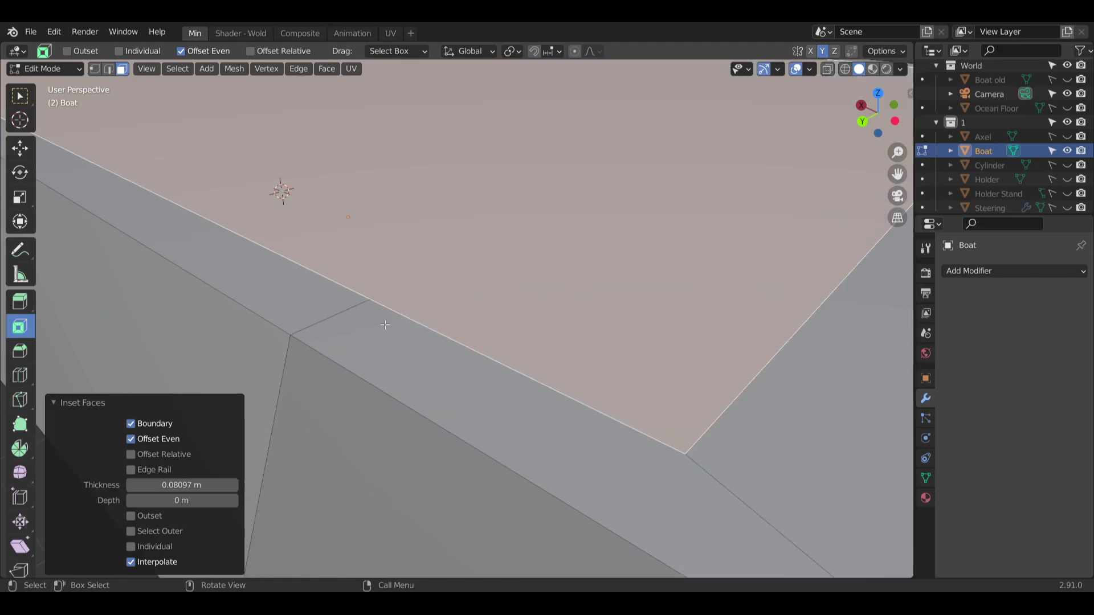
middle_drag(572, 351, 368, 367)
scroll(460, 335, down, 3)
middle_drag(257, 467, 401, 411)
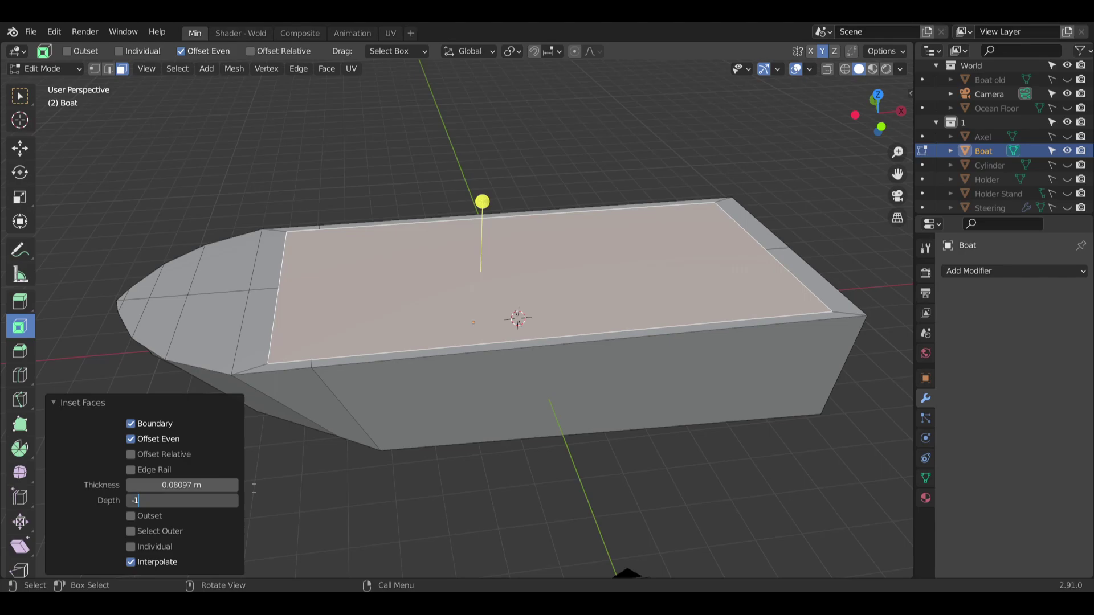
Try the deck inset with a depth of -1 m and Outset enabled, and undo the whole inset.
key(Return)
middle_drag(509, 364, 273, 399)
click(143, 516)
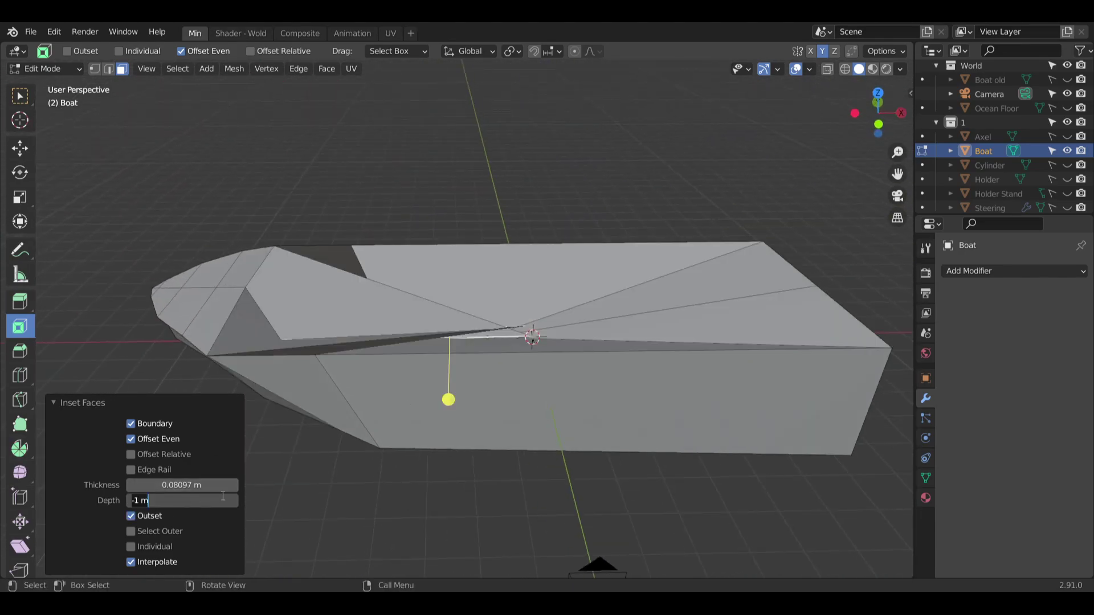
click(309, 527)
middle_drag(310, 525, 380, 241)
key(ctrl+z)
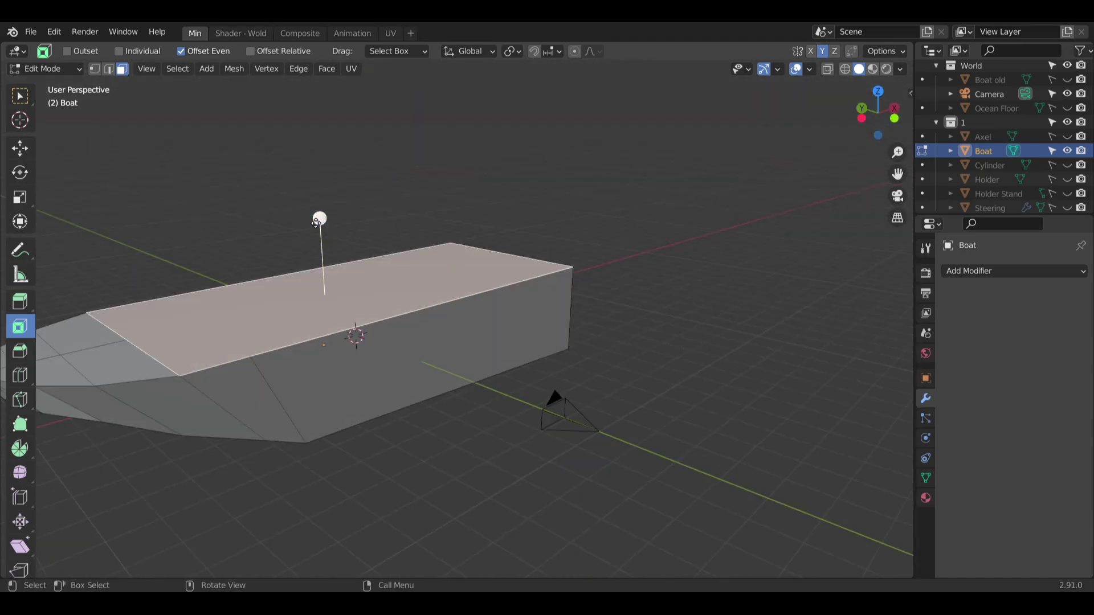
Inset the merged deck face with a thickness of 0.131 m and a depth of -0.5 m, and deselect everything.
drag(318, 222, 328, 237)
middle_drag(328, 237, 137, 529)
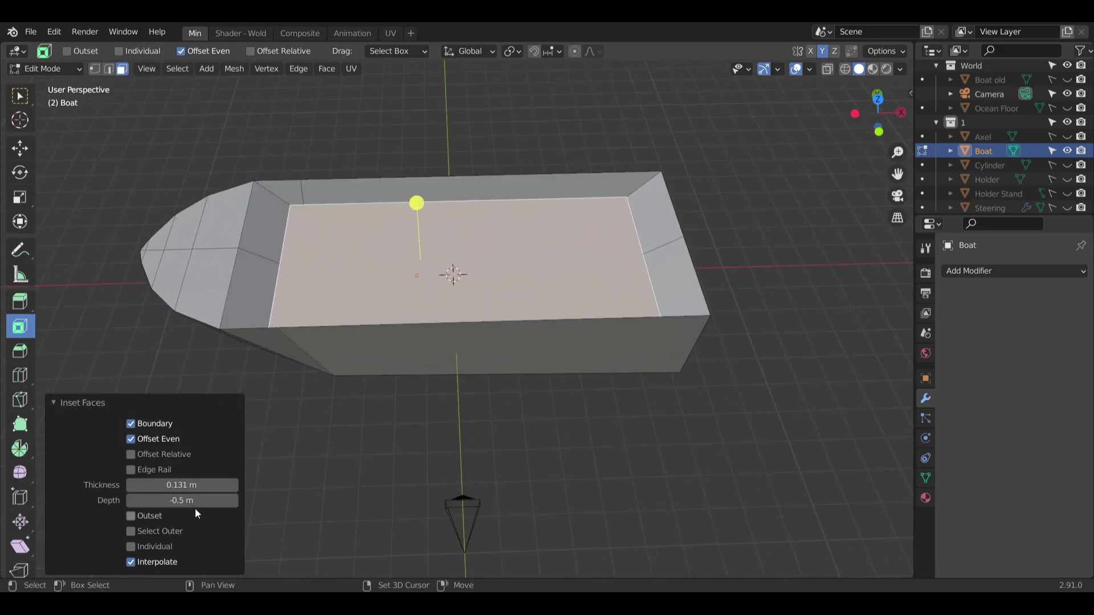
key(Return)
middle_drag(194, 509, 252, 286)
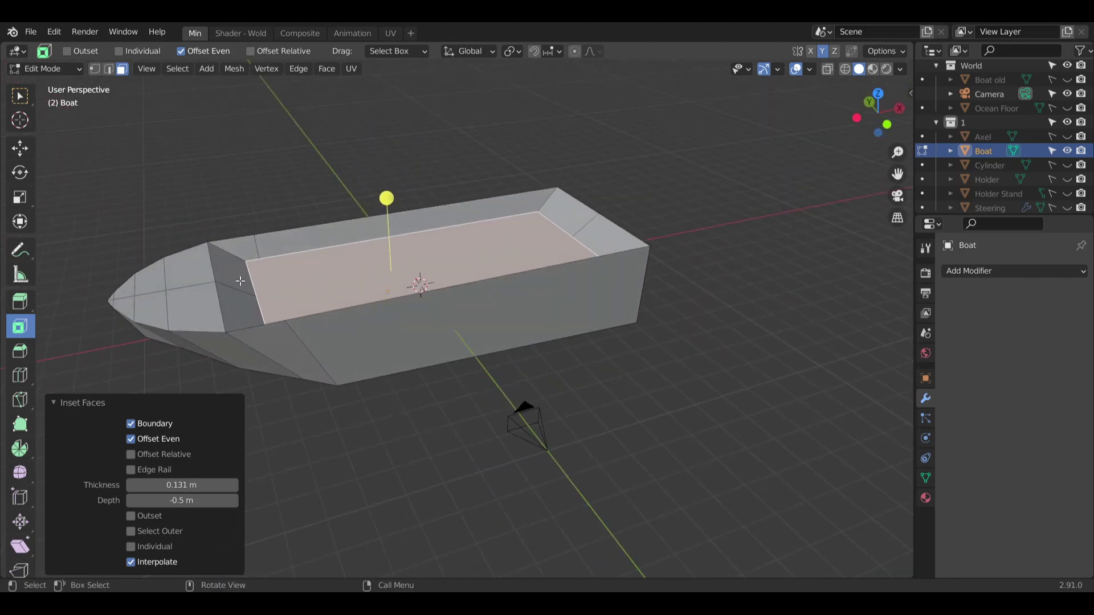
middle_drag(320, 310, 398, 419)
click(23, 99)
key(alt+a)
middle_drag(366, 215, 430, 364)
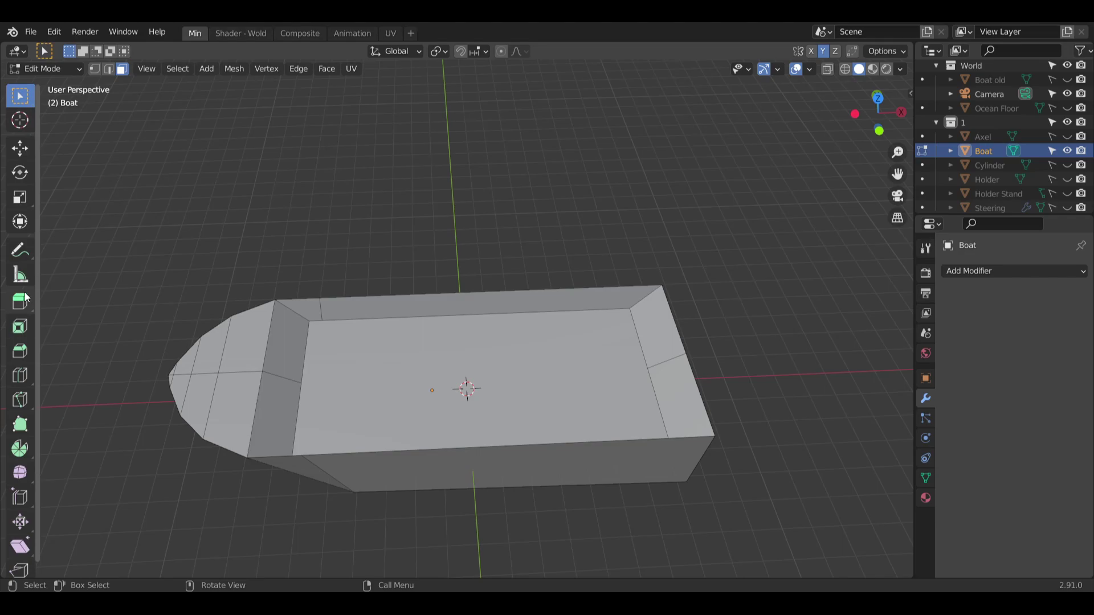
click(428, 375)
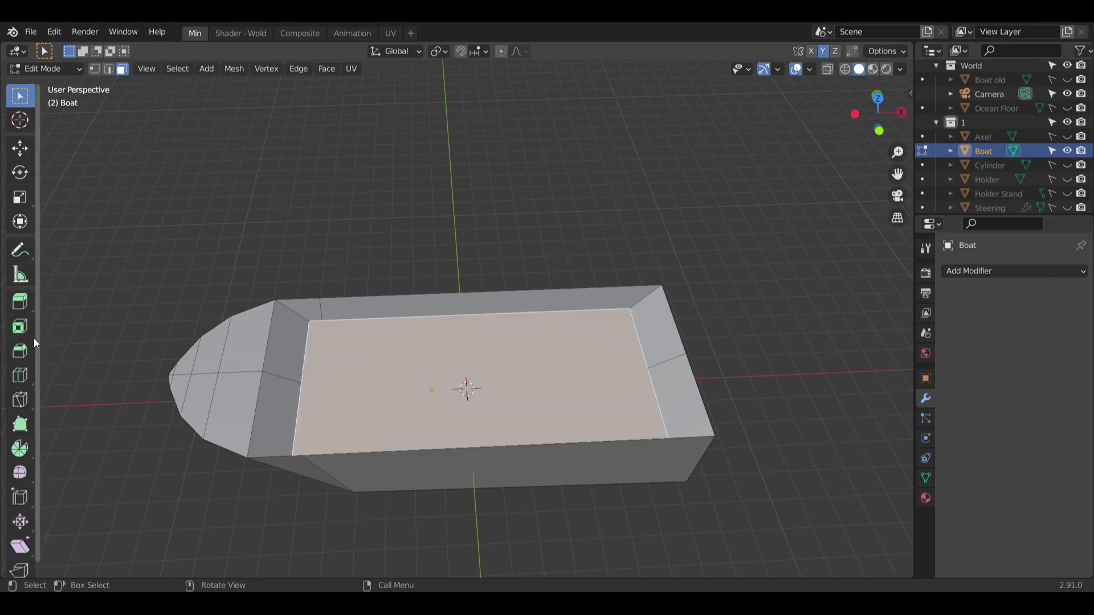
click(20, 326)
mouse_move(434, 330)
mouse_down()
mouse_move(439, 320)
mouse_move(416, 366)
mouse_move(428, 354)
mouse_move(436, 363)
mouse_move(442, 342)
mouse_move(435, 353)
mouse_move(430, 330)
mouse_up()
Dissolve the short front face and the long face of one sloping inner side wall into one face.
scroll(296, 313, up, 5)
middle_drag(296, 313, 586, 231)
middle_drag(628, 236, 380, 249)
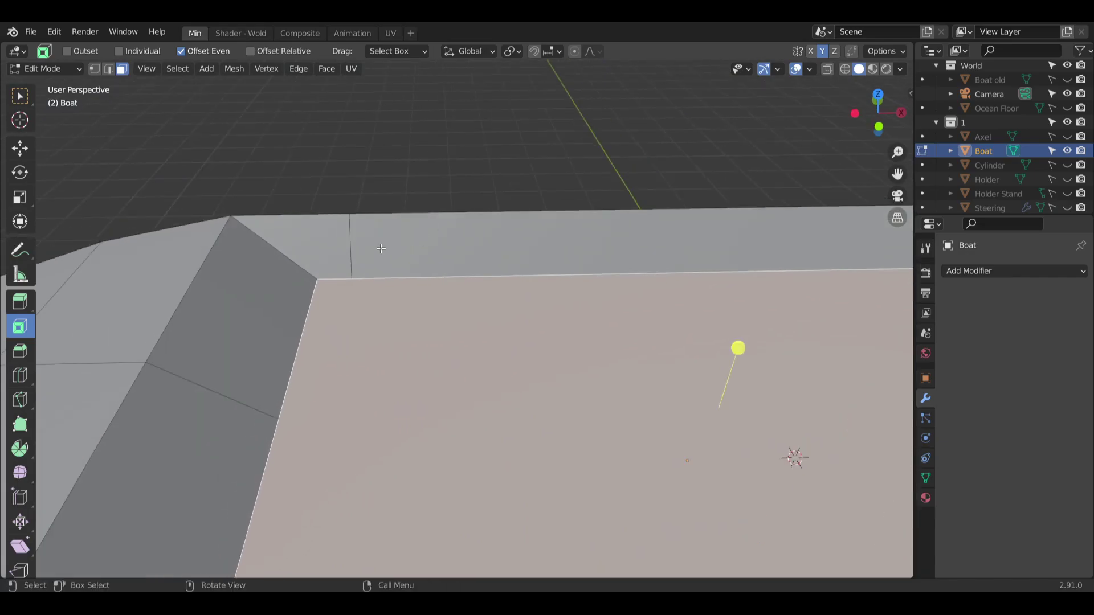
click(292, 246)
shift+click(638, 244)
right_click(359, 247)
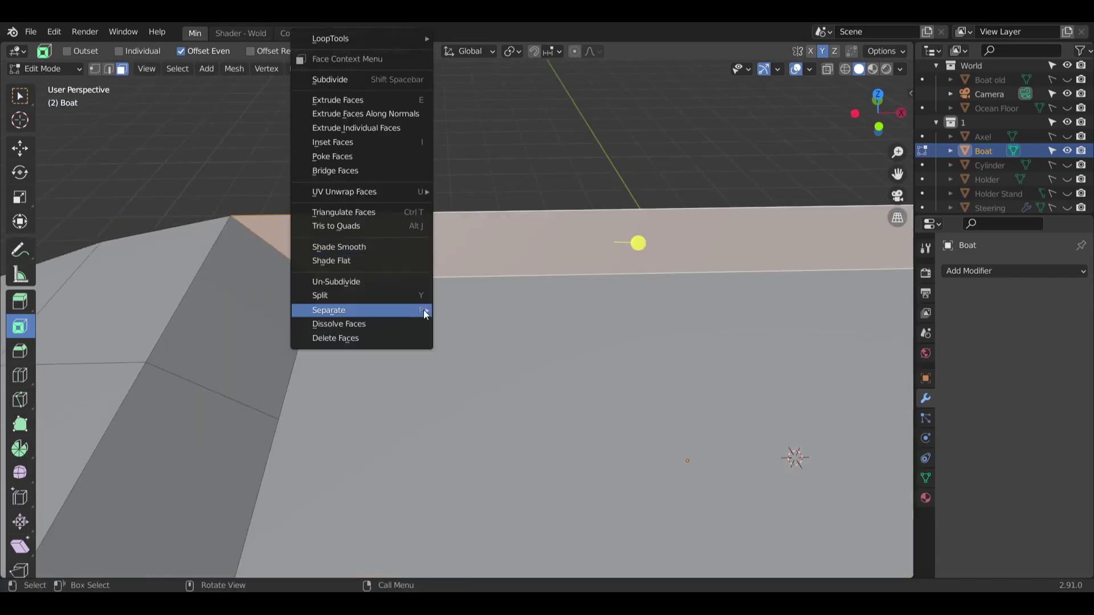
click(403, 325)
Dissolve the two faces of the opposite inner side wall into one face as well.
scroll(403, 325, down, 4)
shift+middle_drag(728, 366, 260, 263)
click(763, 244)
shift+middle_drag(774, 243, 613, 256)
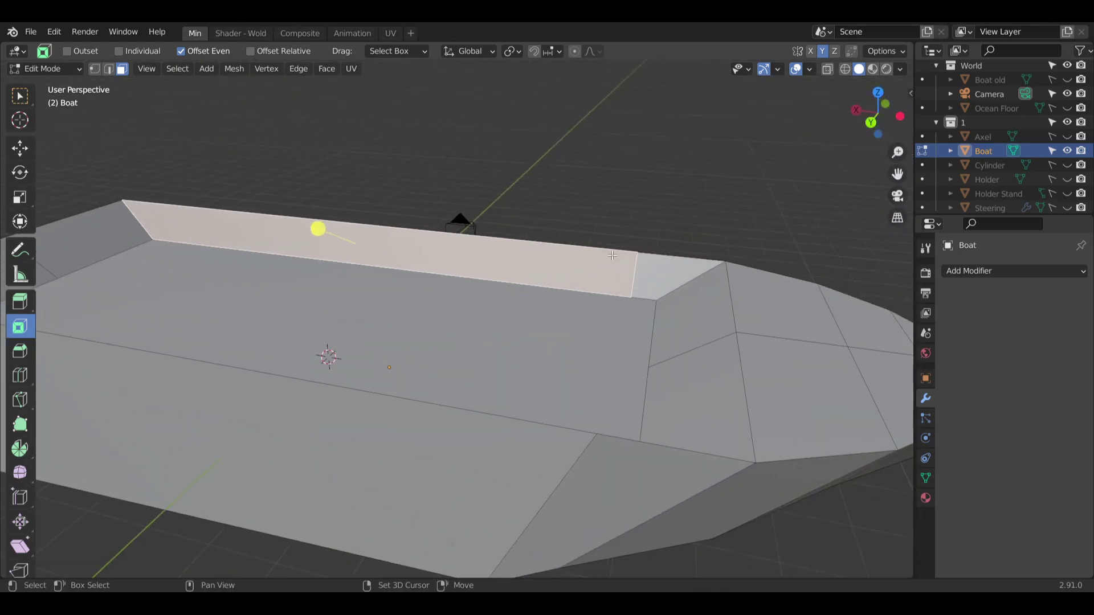
shift+click(669, 264)
right_click(661, 278)
click(619, 324)
middle_drag(619, 324, 339, 347)
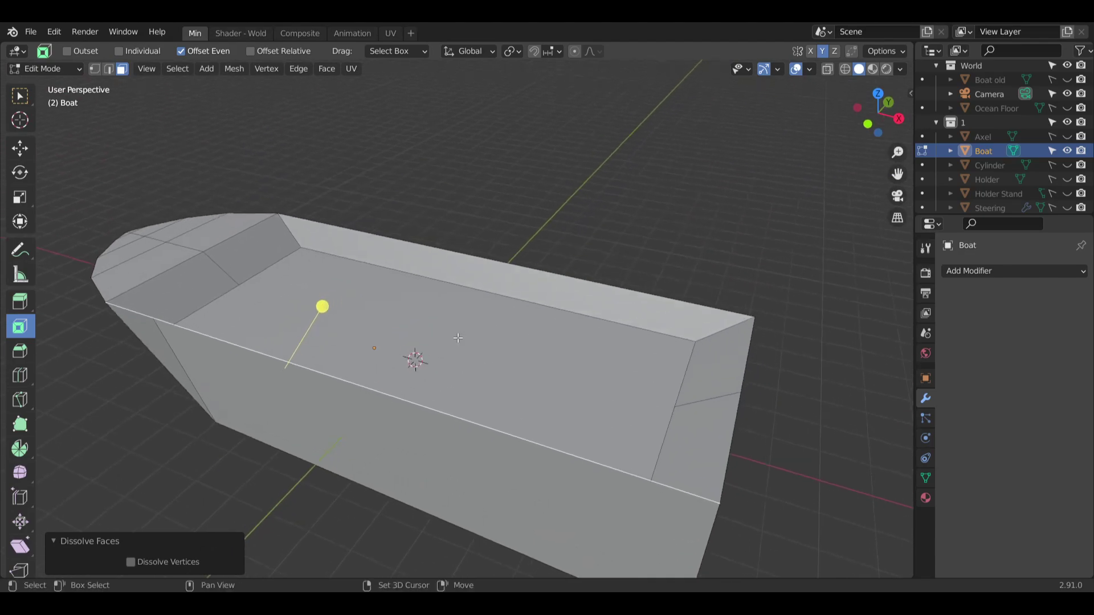
Merge the leftover vertex on the recessed floor's side edge into the adjacent front corner vertex with Merge At Last.
scroll(288, 310, up, 3)
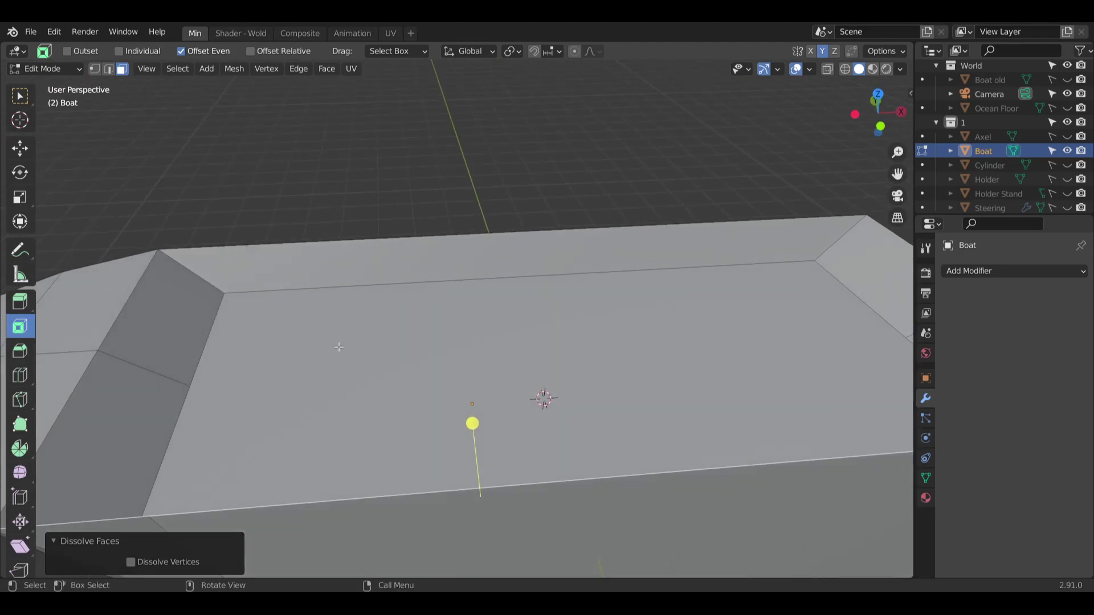
click(94, 69)
scroll(245, 291, up, 3)
shift+middle_drag(245, 291, 309, 339)
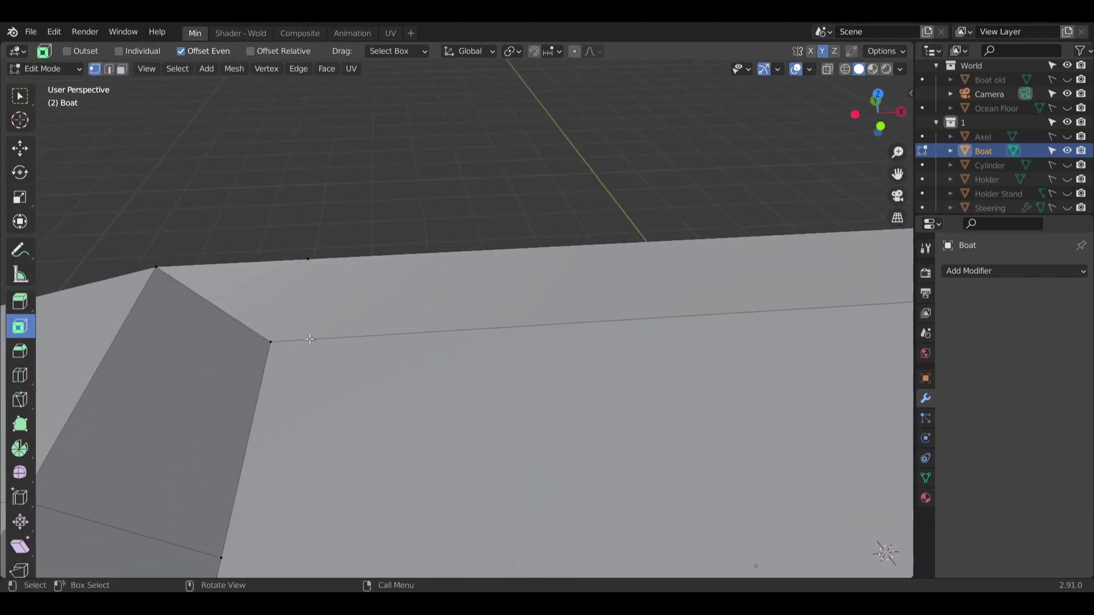
right_click(265, 338)
key(Escape)
key(w)
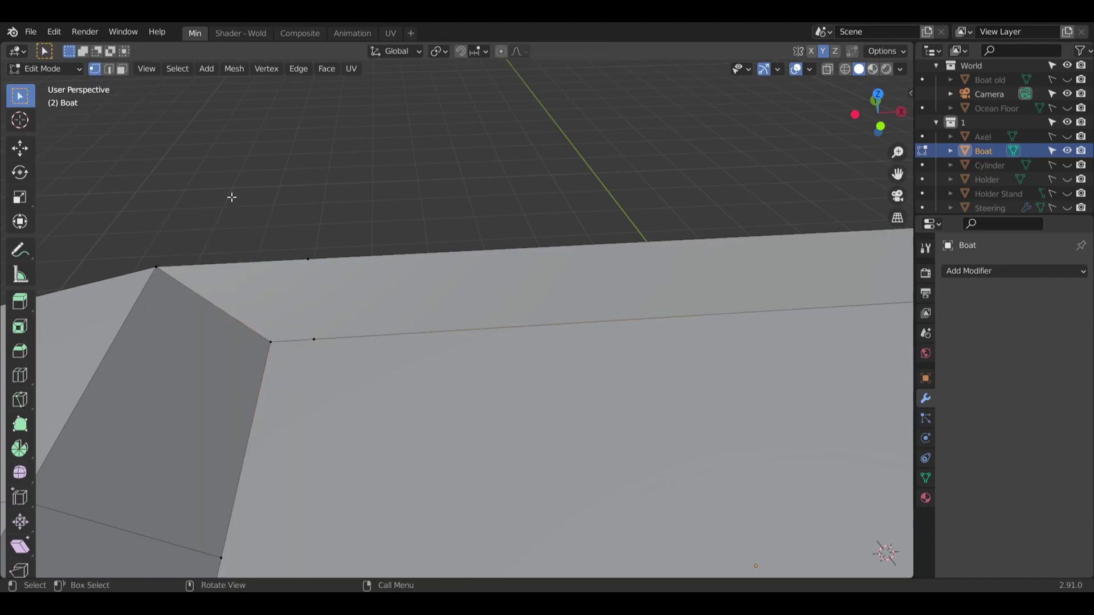
right_click(266, 347)
mouse_move(275, 517)
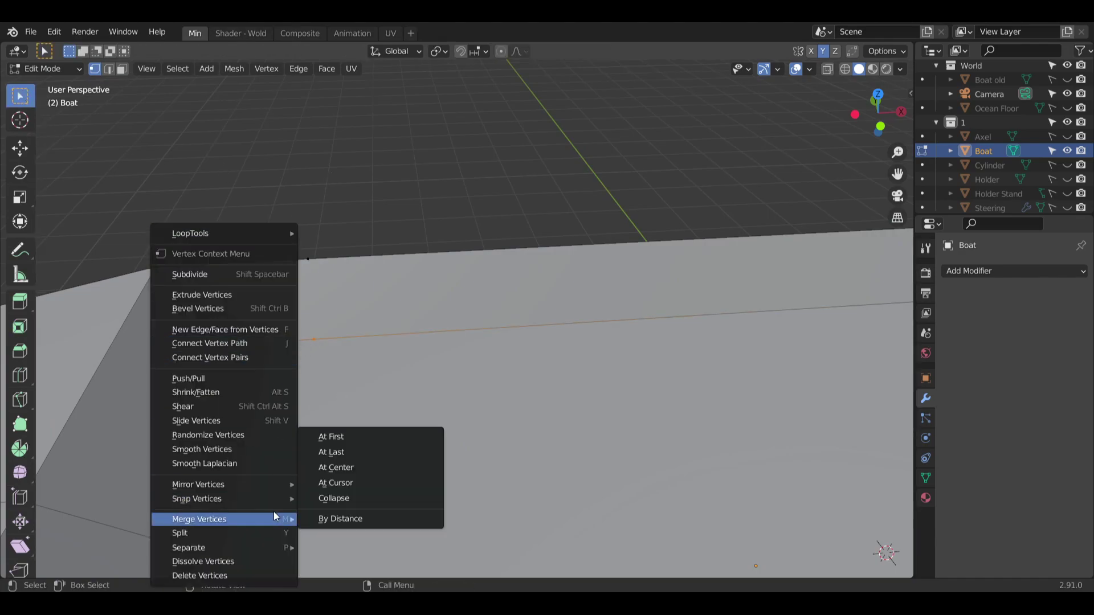
click(345, 451)
middle_drag(376, 360, 211, 360)
shift+middle_drag(210, 360, 303, 260)
scroll(329, 329, down, 3)
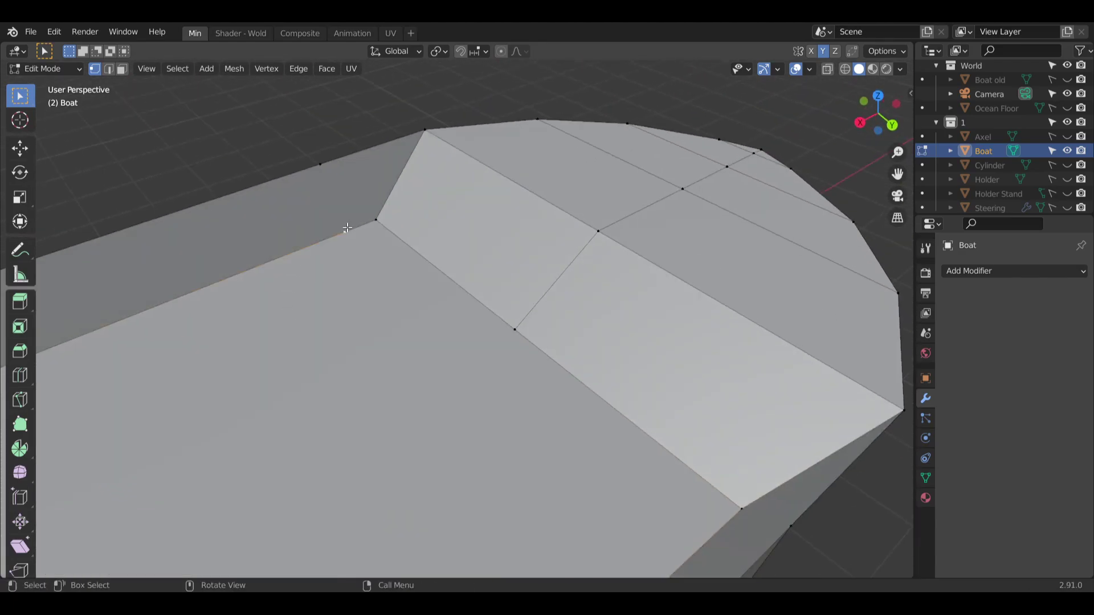
Merge the stray vertex on the opposite side edge of the cockpit floor into its front corner vertex using At Last.
right_click(376, 218)
mouse_move(319, 320)
click(450, 340)
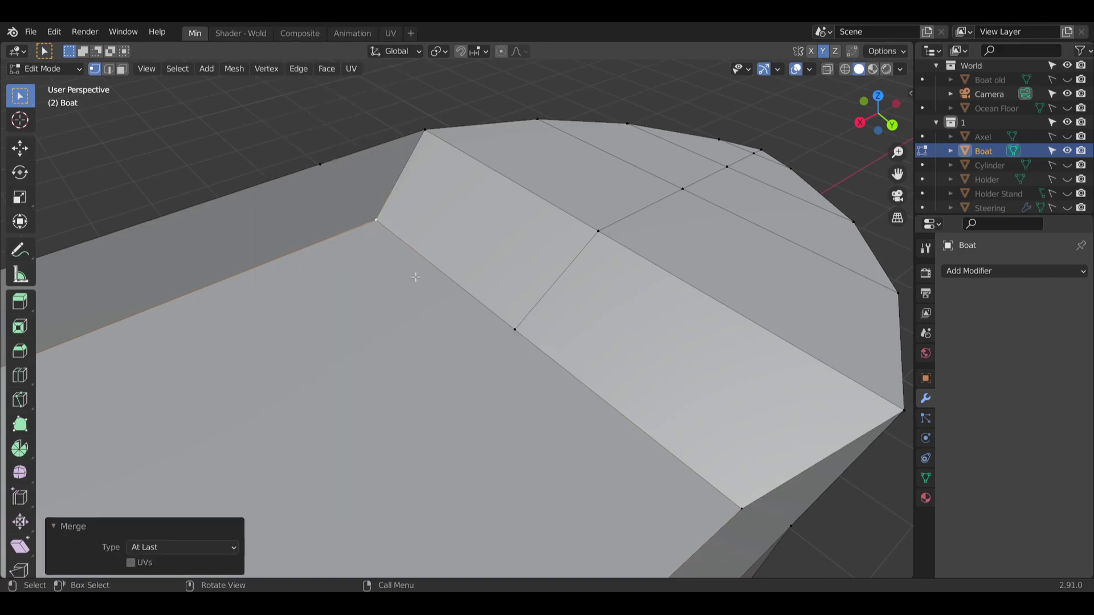
Merge the extra vertex on the same side's upper rim into the front rim corner vertex using At Last.
scroll(363, 258, up, 3)
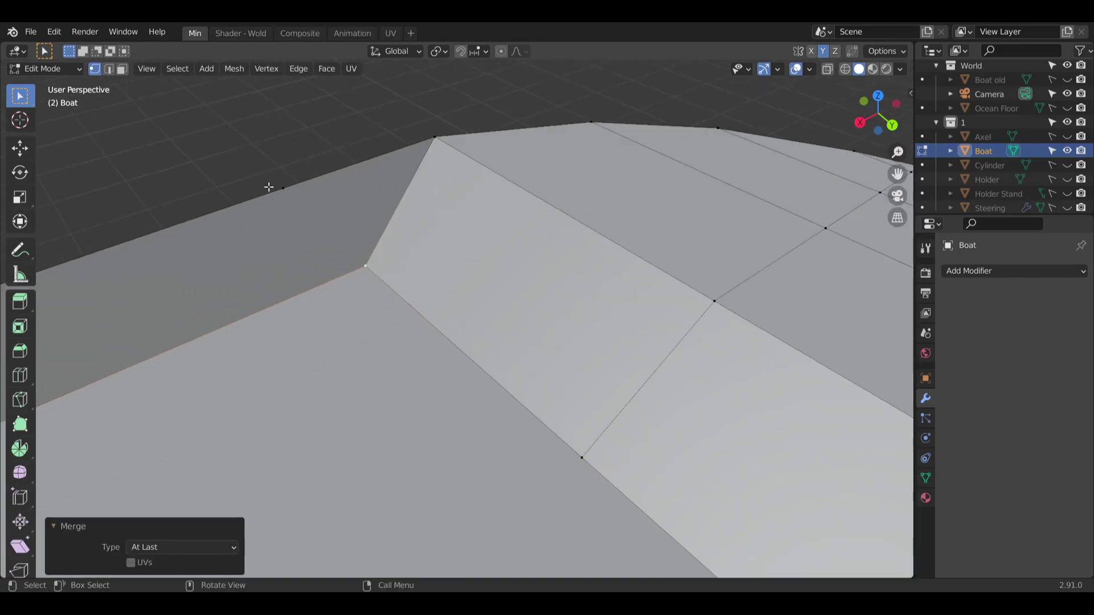
shift+click(287, 190)
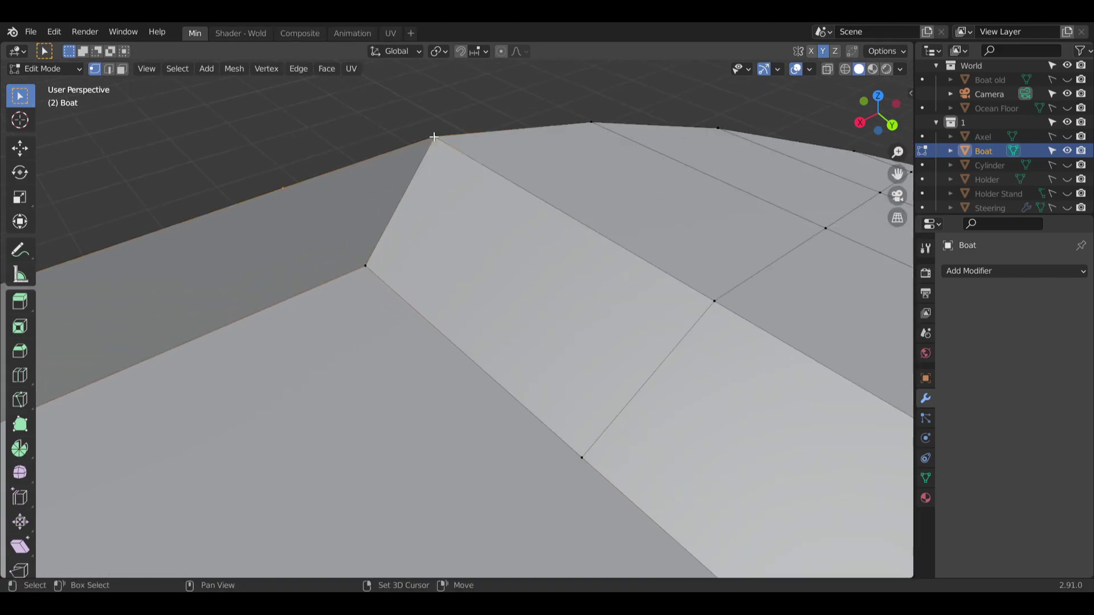
shift+click(434, 136)
right_click(434, 136)
mouse_move(423, 322)
click(500, 336)
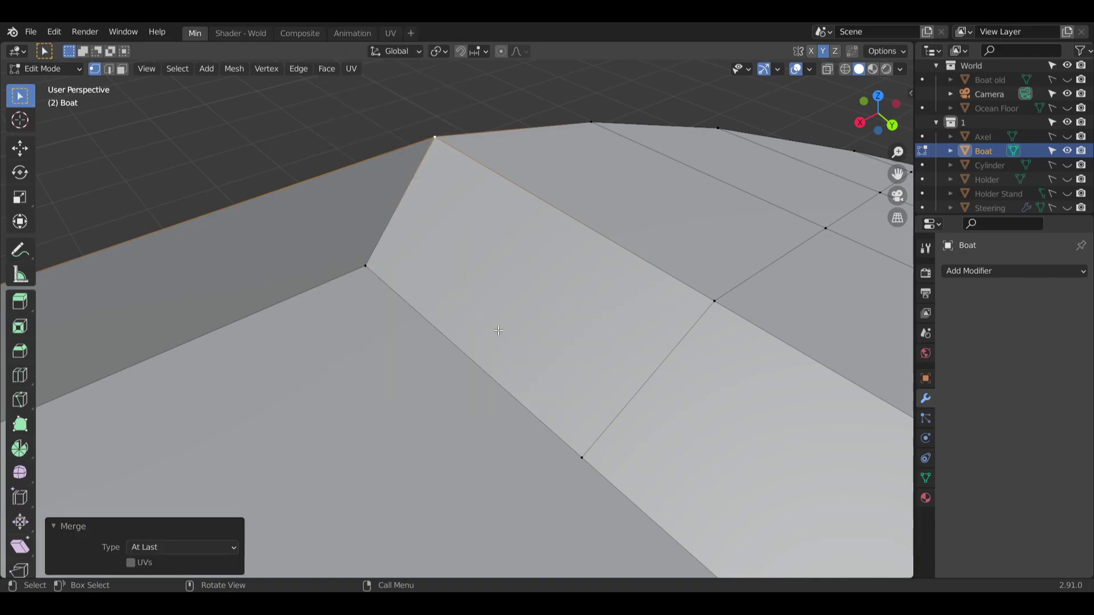
Merge the matching extra vertex on the other side's upper rim into its front rim corner using At Last.
middle_drag(498, 330, 617, 212)
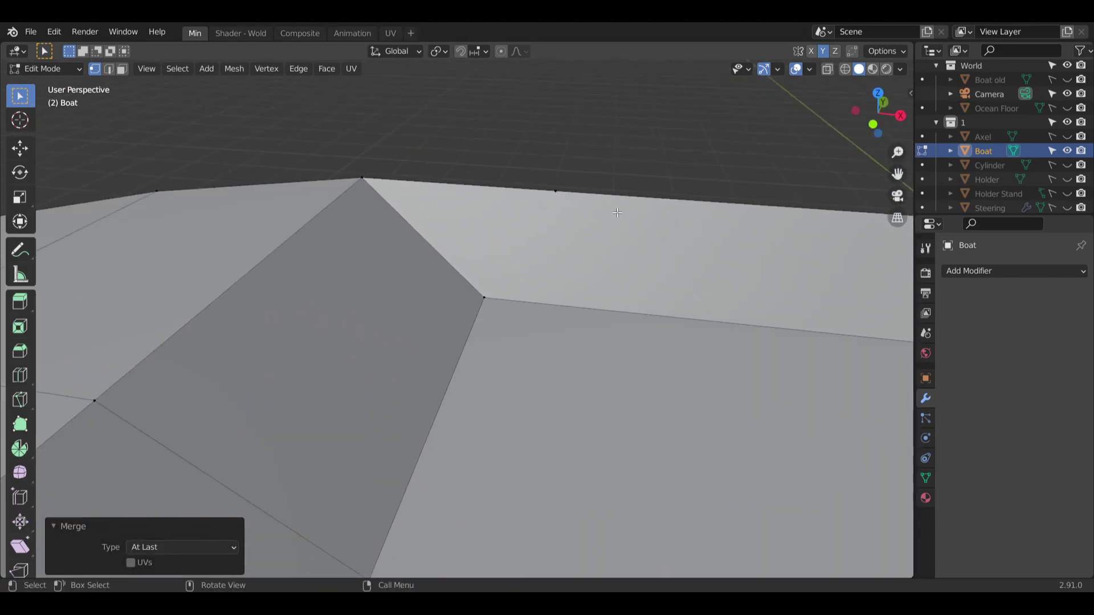
shift+click(561, 196)
right_click(364, 180)
mouse_move(343, 327)
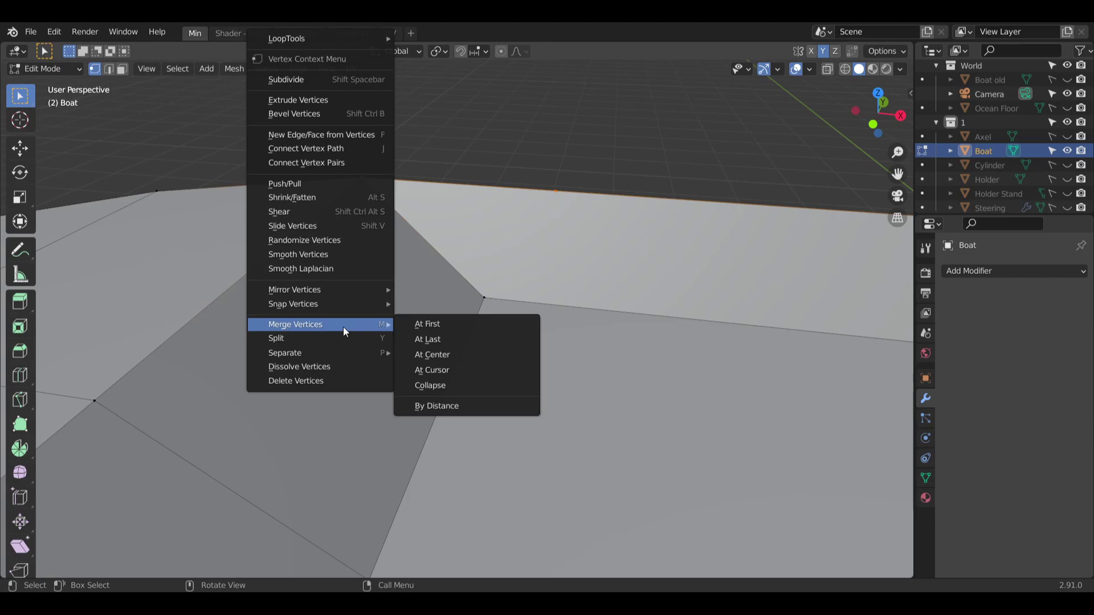
click(456, 339)
Inset the recessed cockpit floor face by about 0.12 m.
scroll(498, 222, down, 6)
middle_drag(530, 256, 137, 262)
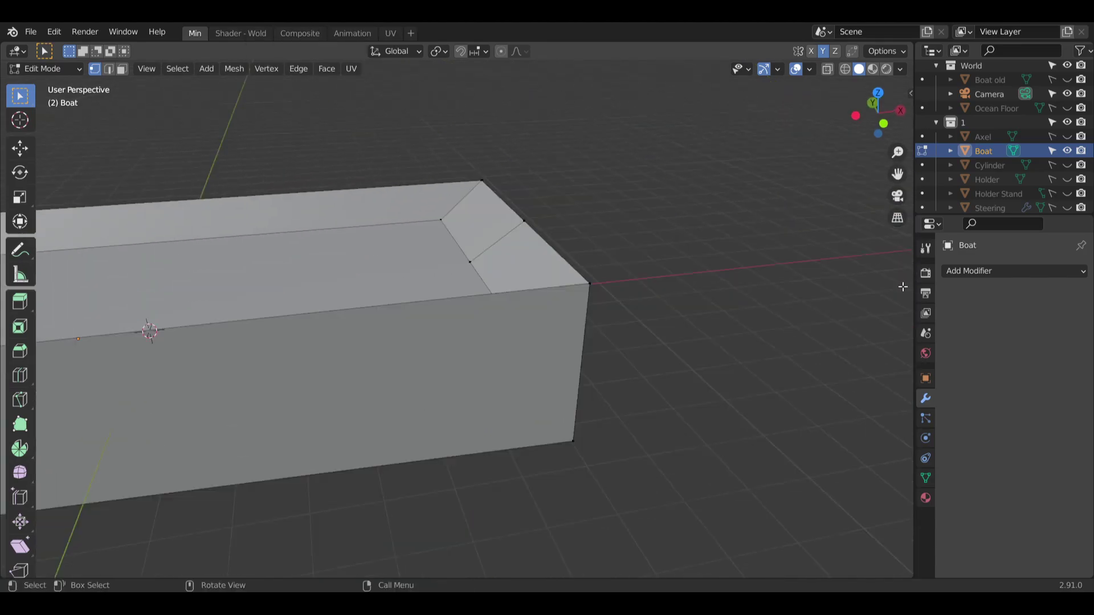
shift+middle_drag(603, 270, 766, 285)
scroll(491, 278, down, 3)
shift+middle_drag(490, 279, 579, 319)
middle_drag(579, 319, 586, 369)
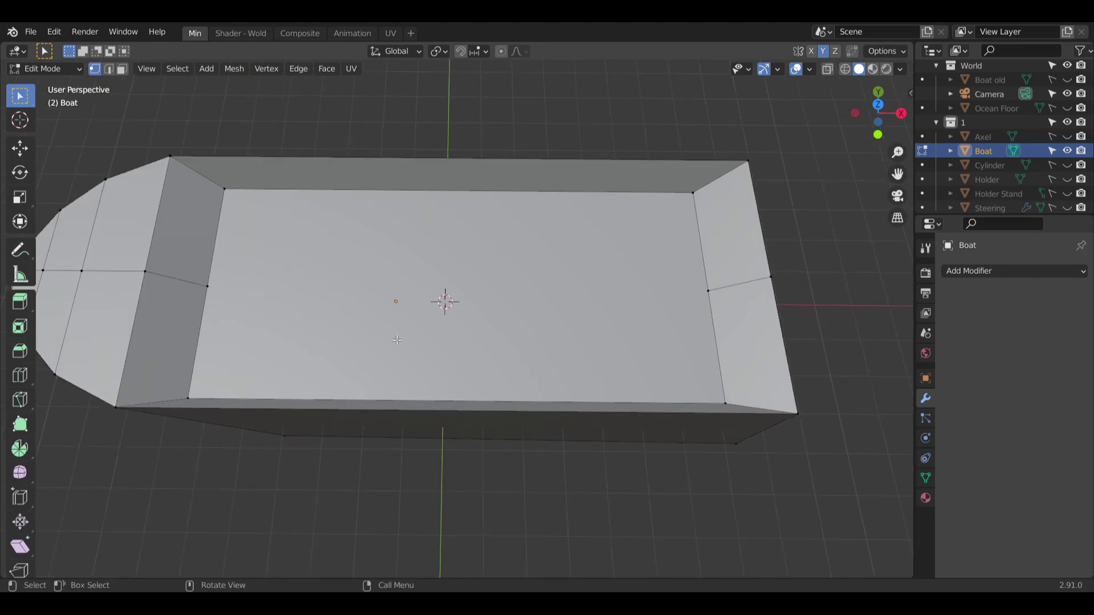
click(121, 69)
click(412, 309)
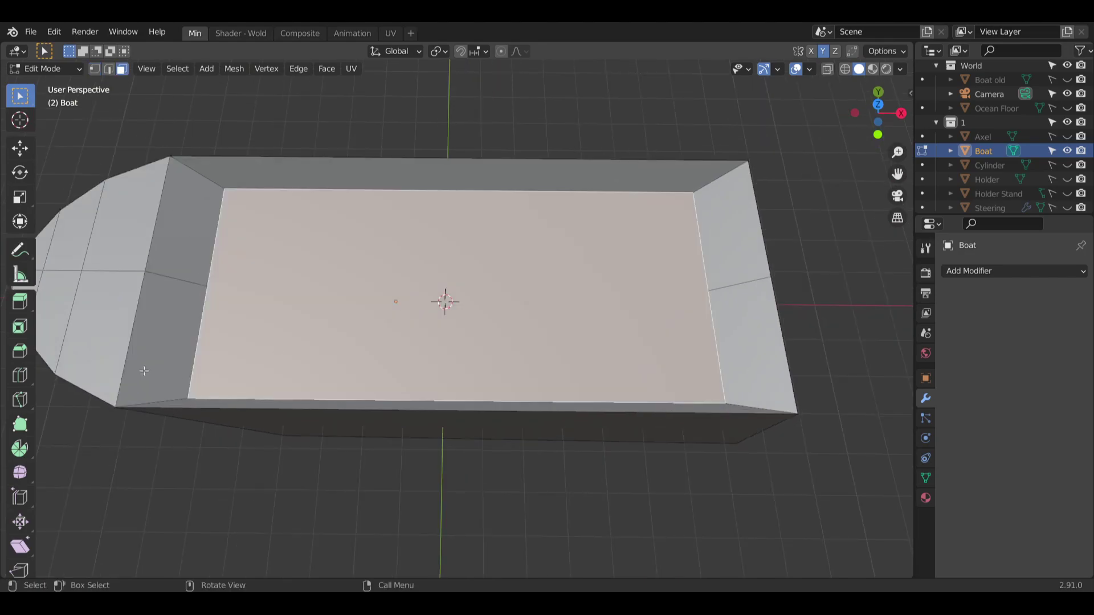
click(18, 327)
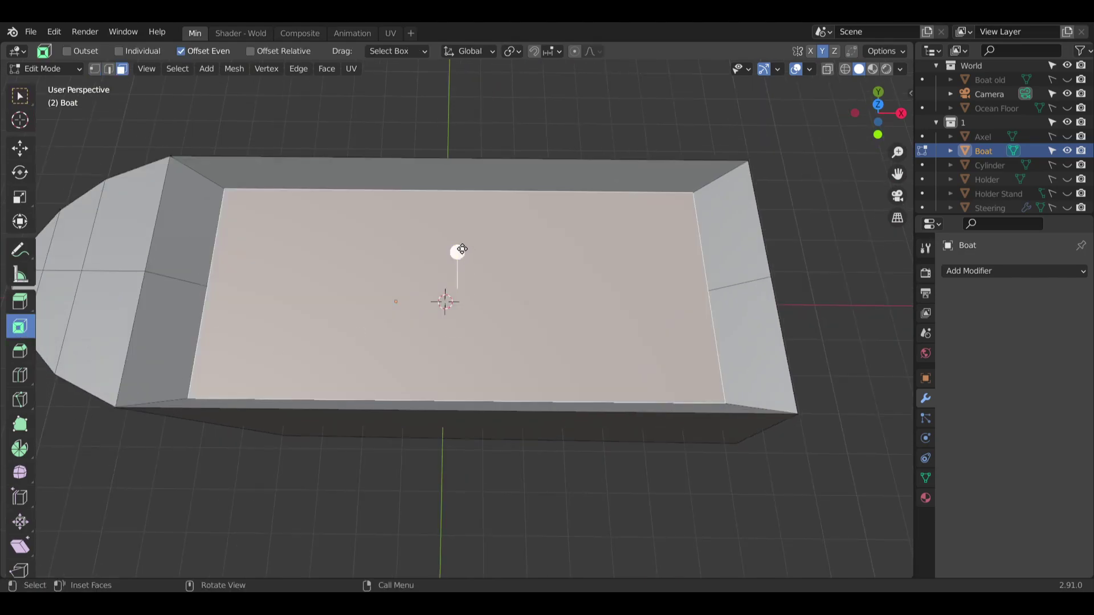
drag(462, 249, 452, 296)
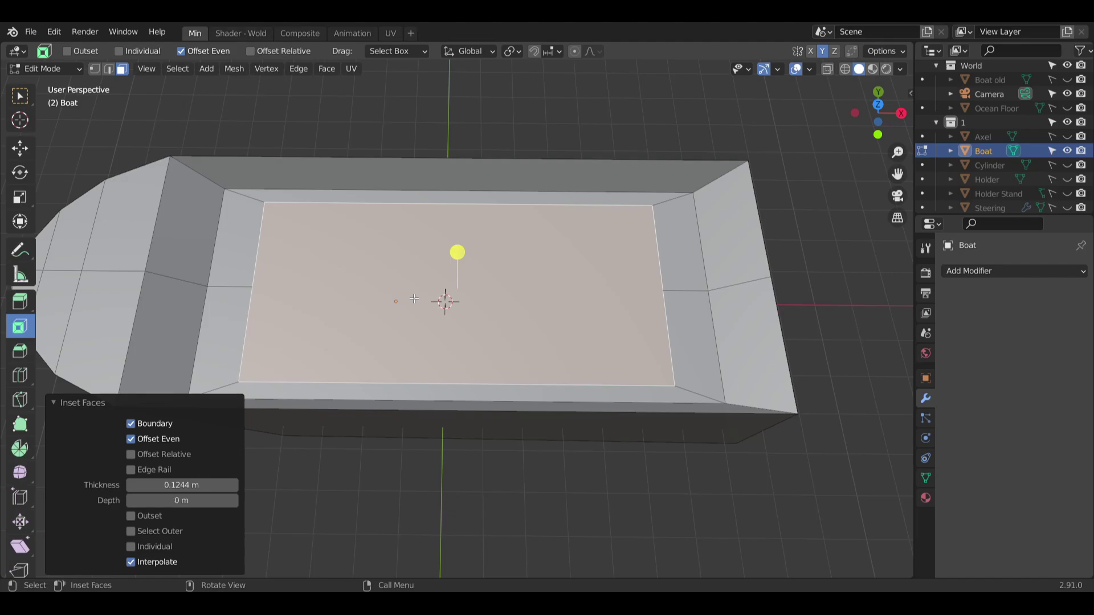
Try thicknesses of 0.1 m and 0.8 m for the cockpit floor inset.
click(177, 484)
text(.1)
key(Return)
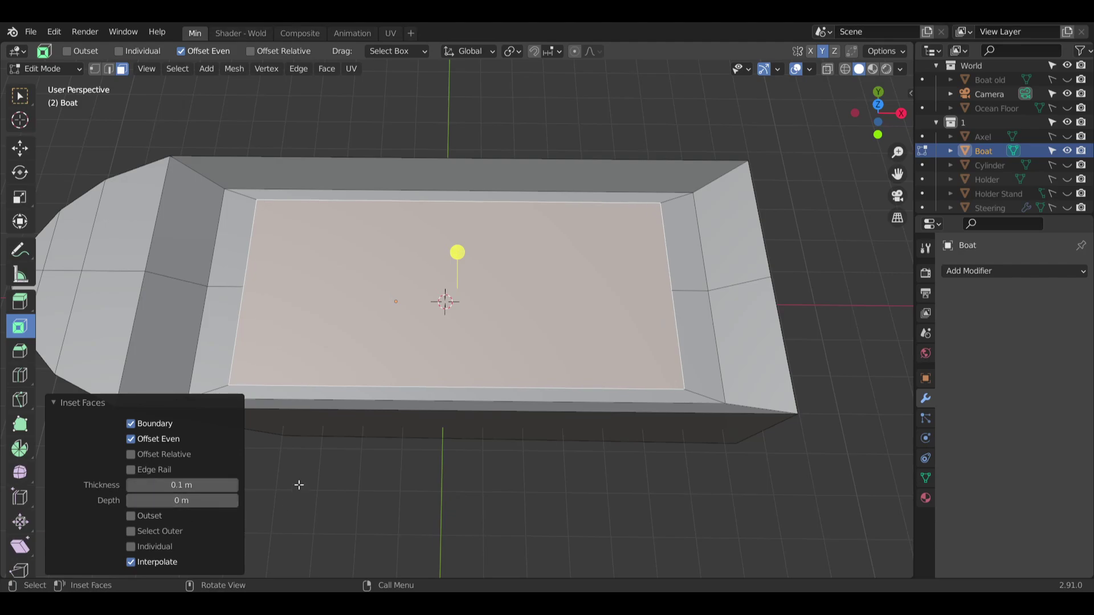
click(213, 482)
text(.8)
key(Return)
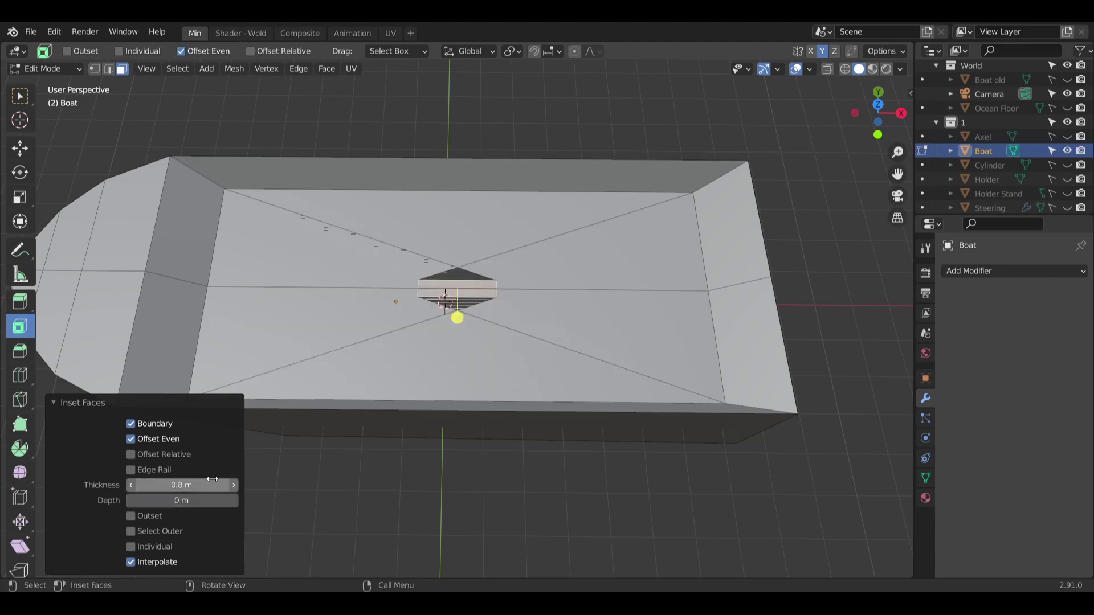
Set the cockpit floor inset's thickness to 0.08 m.
click(211, 483)
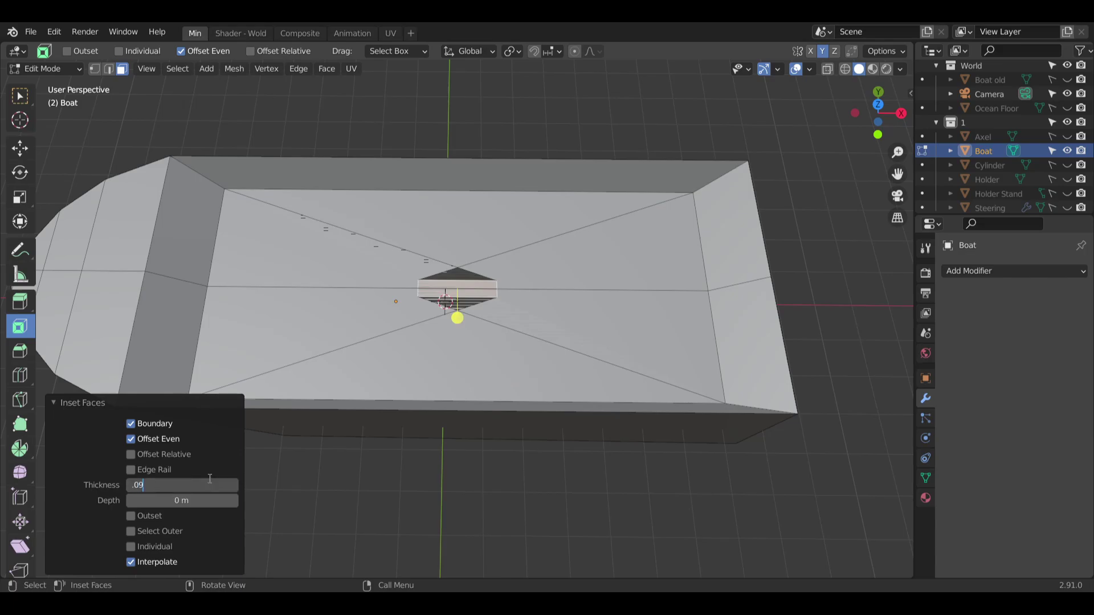
text(.08)
key(Return)
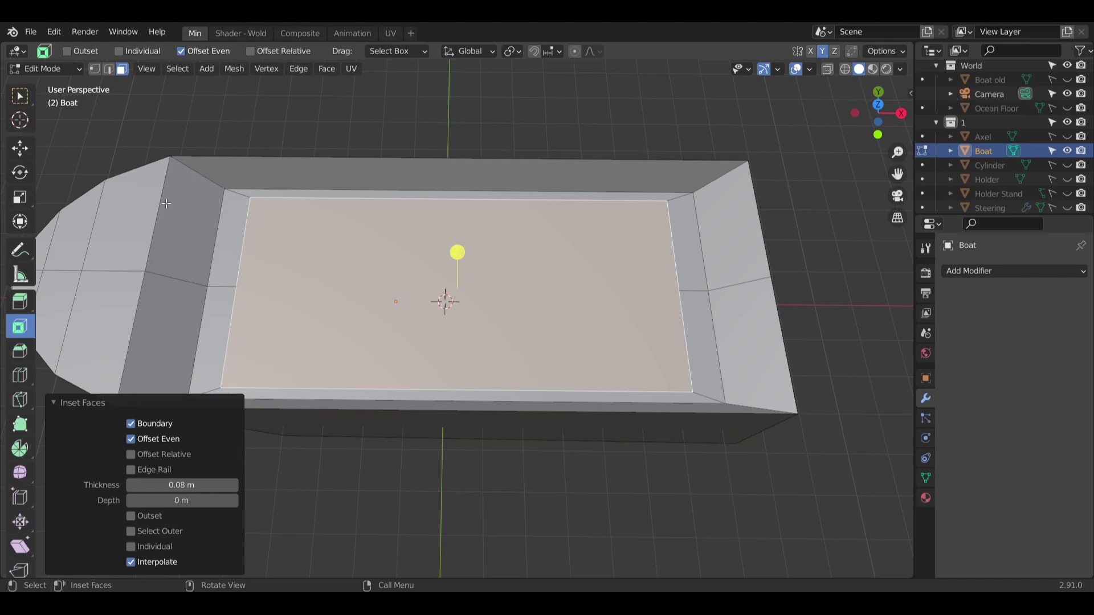
Move the inset floor face about 0.46 m along X toward the stern.
click(22, 150)
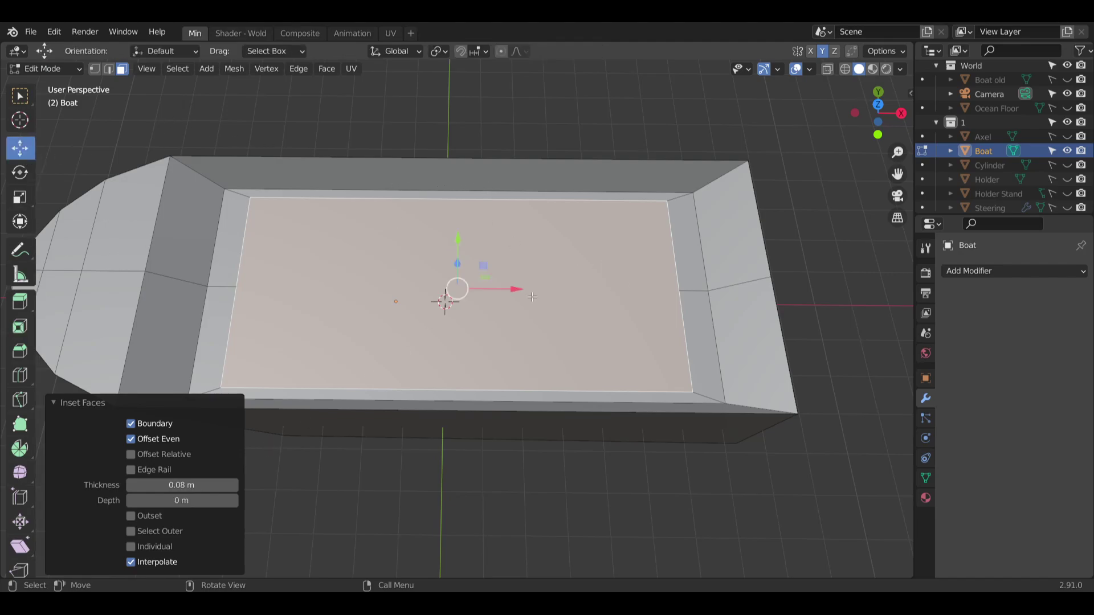
drag(517, 289, 537, 288)
middle_drag(603, 288, 612, 253)
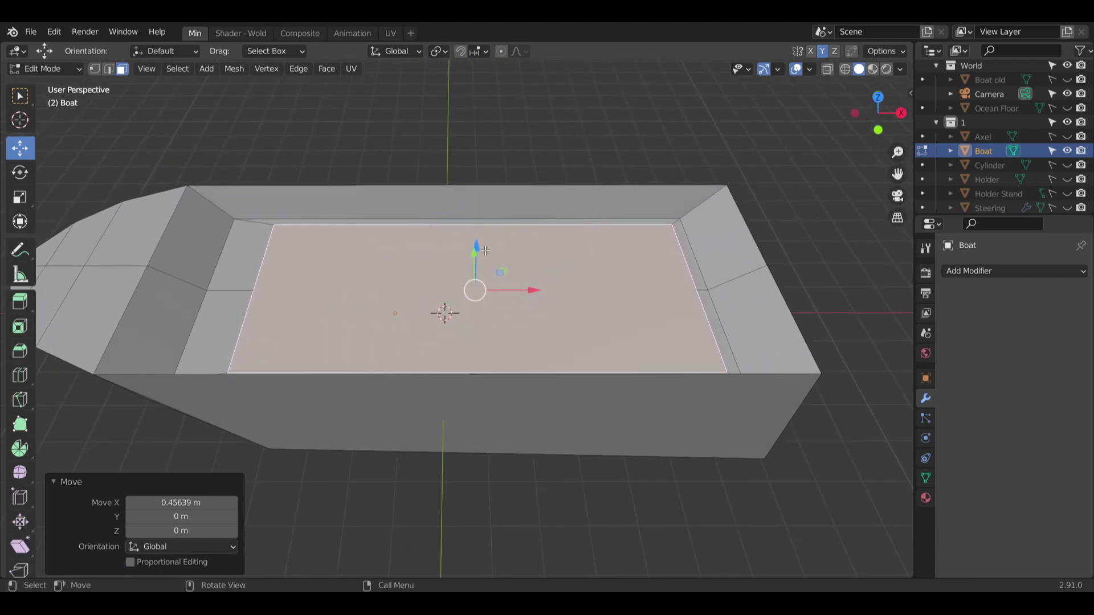
Lower the inset floor face along Z by about 0.45 m and a further 0.87 m, fine-tune its height, and deselect everything.
scroll(484, 250, up, 2)
middle_drag(461, 282, 436, 259)
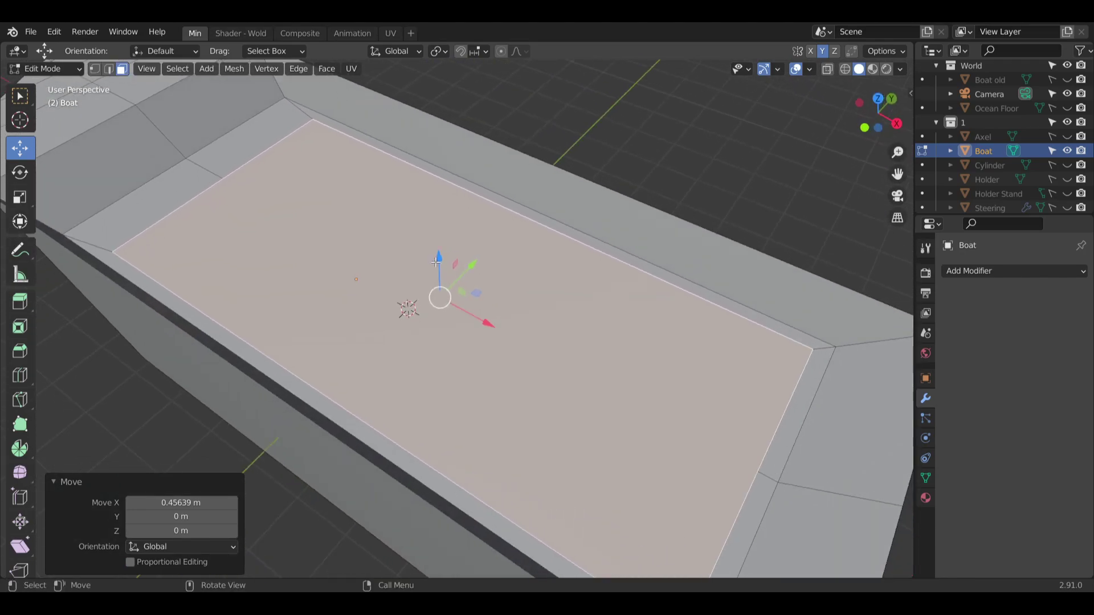
drag(436, 260, 434, 283)
middle_drag(436, 282, 667, 265)
middle_drag(539, 256, 440, 194)
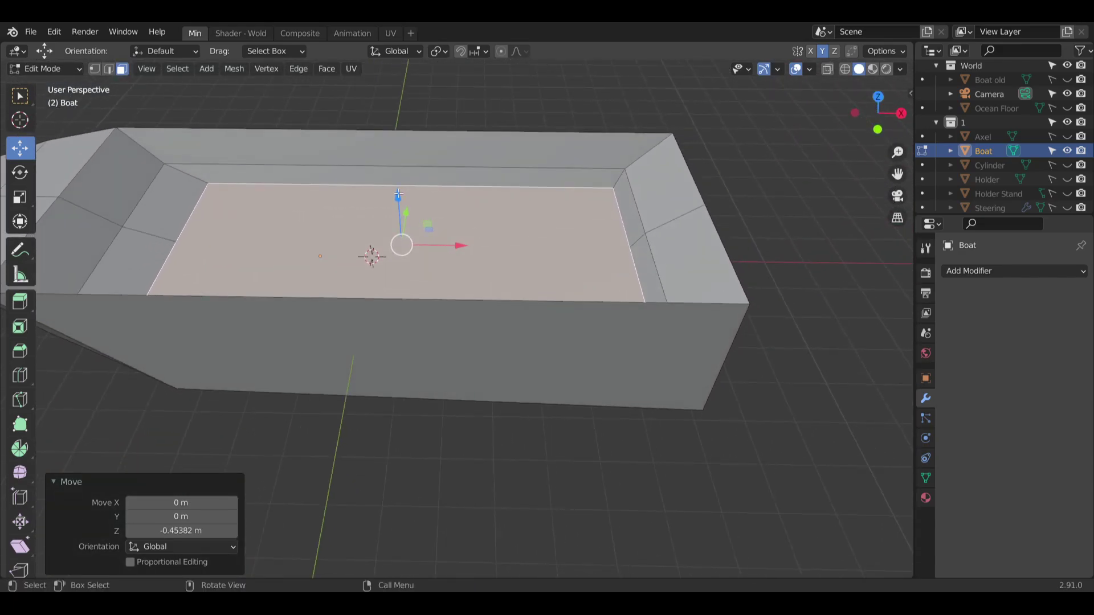
drag(398, 194, 409, 221)
middle_drag(478, 414, 357, 172)
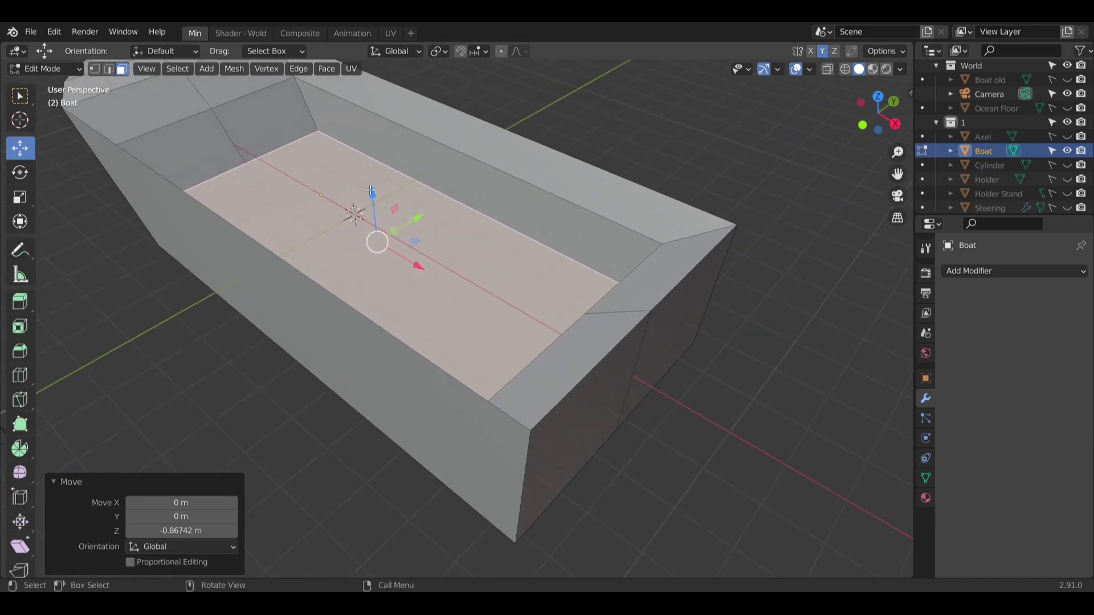
drag(370, 190, 371, 184)
shift+middle_drag(411, 136, 537, 227)
key(alt+a)
Examine the deepened hull from the side, the stern and below.
middle_drag(530, 278, 626, 282)
scroll(597, 273, down, 4)
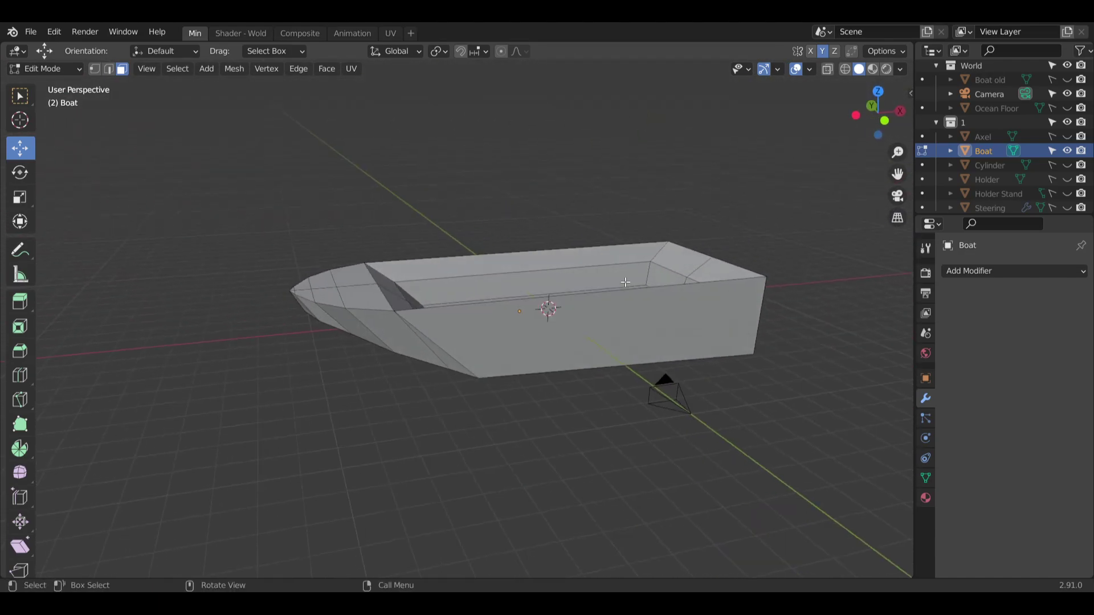
scroll(393, 292, up, 2)
middle_drag(400, 300, 475, 314)
shift+middle_drag(413, 246, 178, 224)
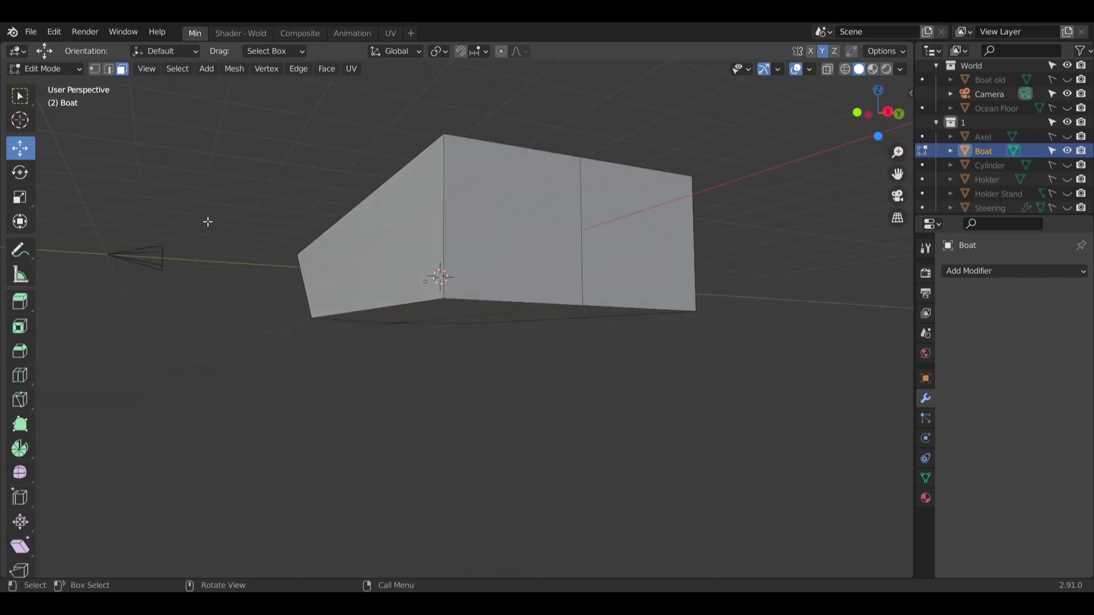
middle_drag(276, 225, 525, 552)
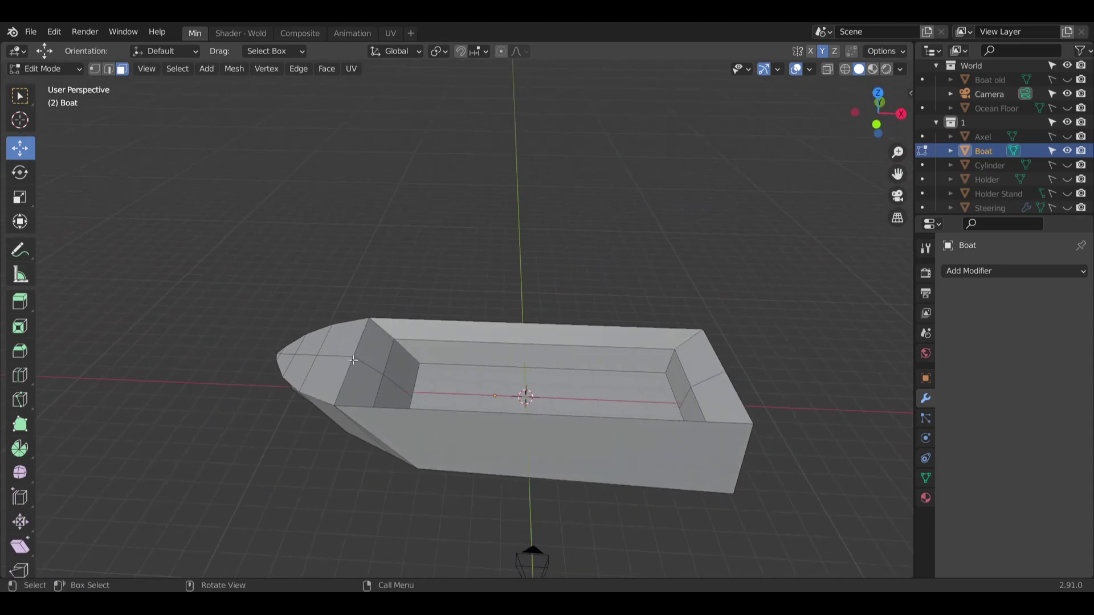
Lower the centreline vertices of the bow deck and cockpit front wall along Z in stages, the last by about 0.36 m.
scroll(359, 374, up, 4)
middle_drag(359, 374, 405, 422)
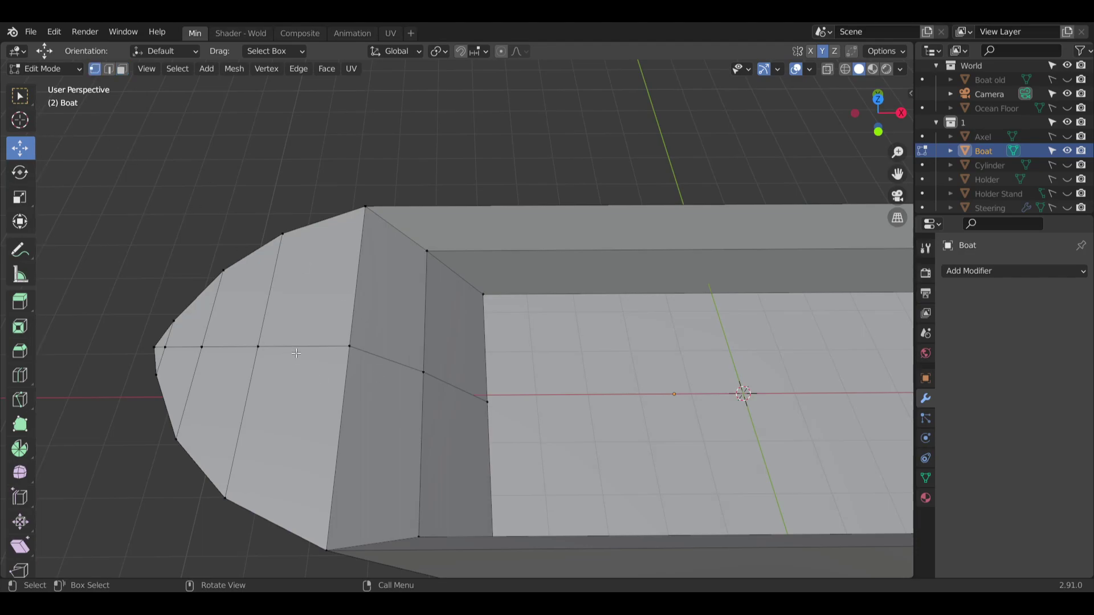
middle_drag(460, 440, 466, 397)
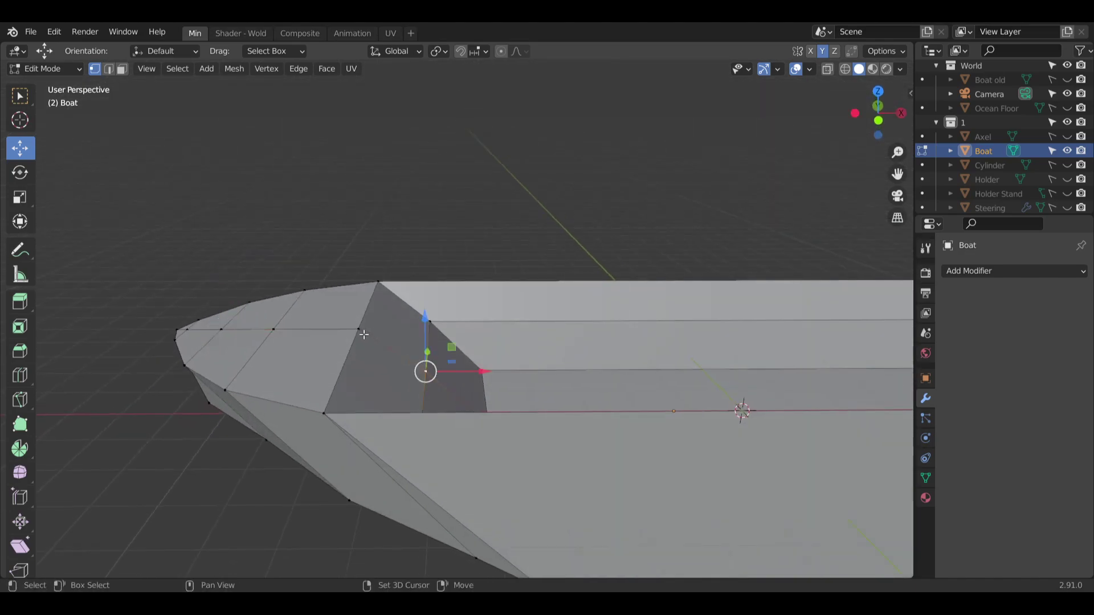
shift+click(213, 331)
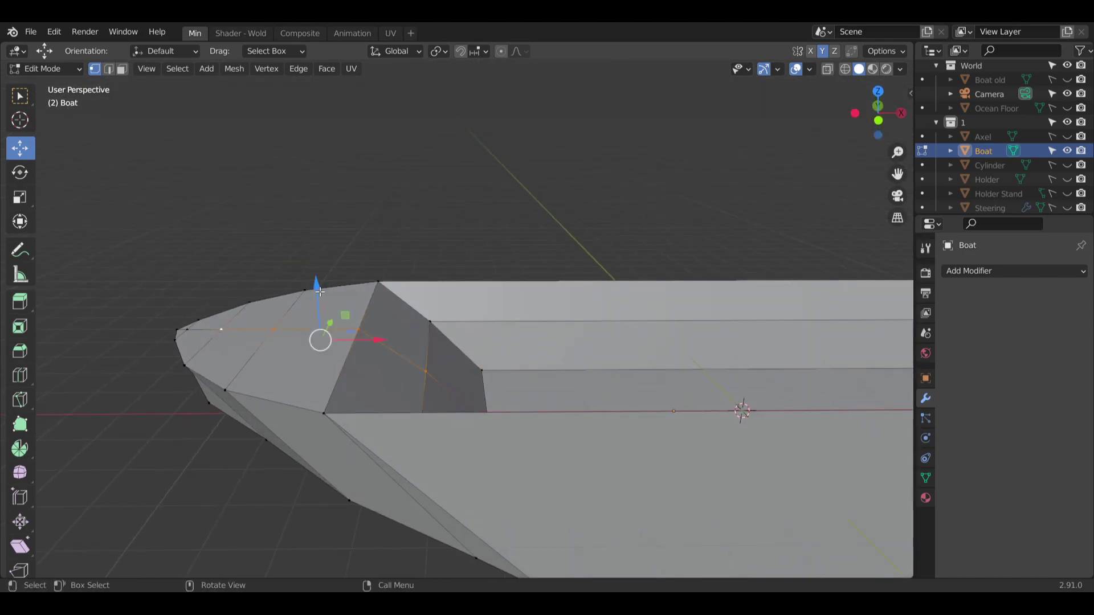
drag(319, 292, 386, 332)
click(276, 337)
click(358, 346)
shift+click(428, 394)
middle_drag(414, 380, 442, 417)
scroll(441, 417, up, 2)
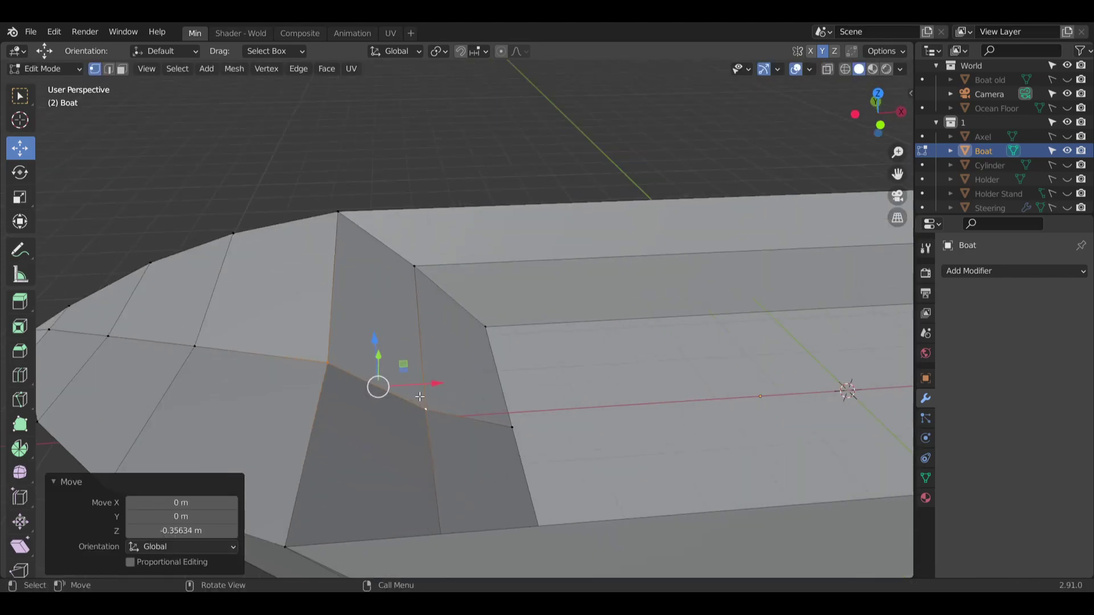
Raise the middle centreline vertex of the cockpit's front wall about 0.33 m along Z and deselect it.
click(423, 405)
drag(425, 361, 434, 337)
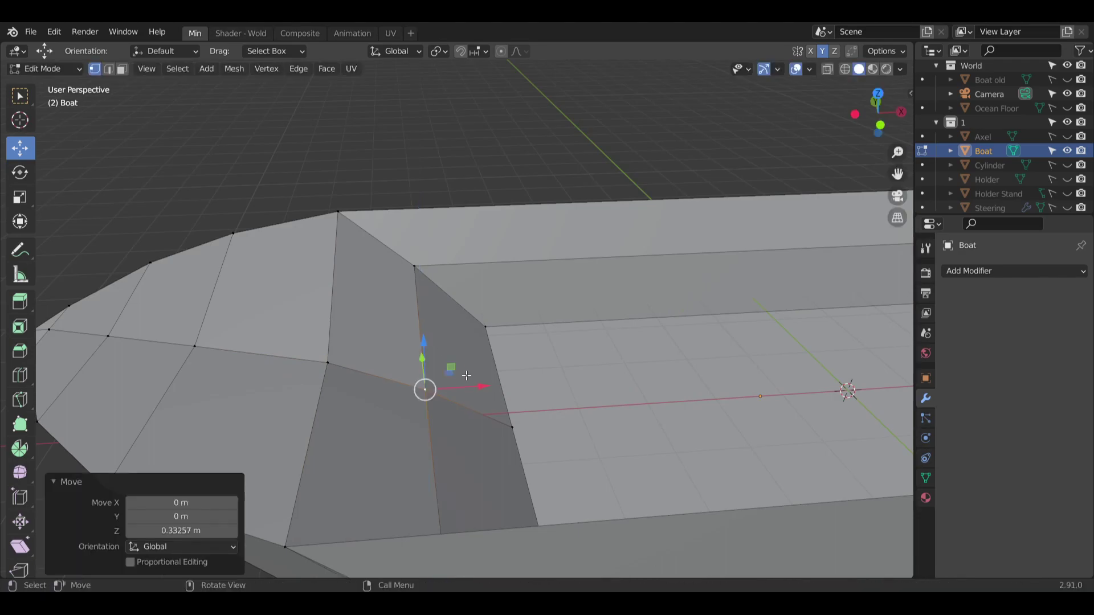
middle_drag(429, 371, 411, 336)
click(480, 176)
Inspect the dipped bow deck, the cockpit and the hull's underside from several angles.
middle_drag(453, 260, 424, 400)
scroll(837, 471, down, 5)
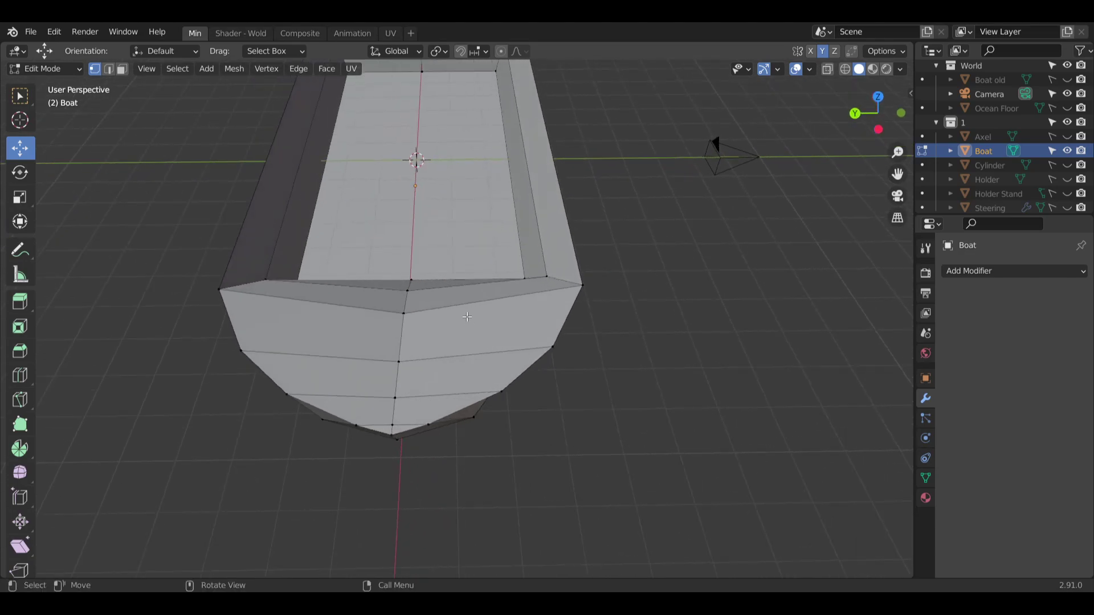
middle_drag(483, 305, 396, 253)
shift+middle_drag(433, 180, 440, 336)
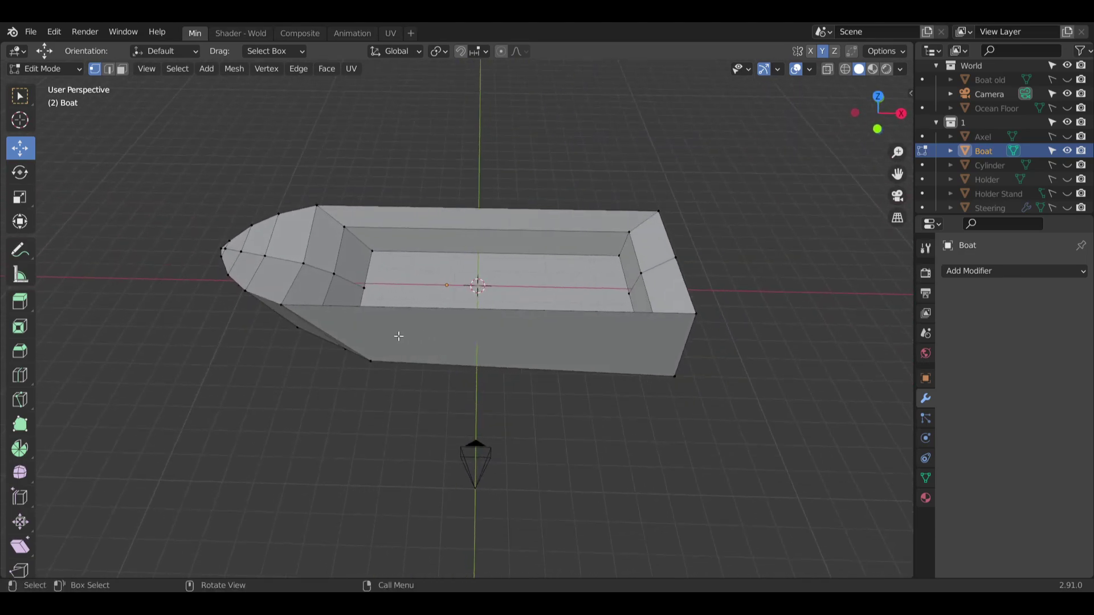
scroll(293, 243, up, 4)
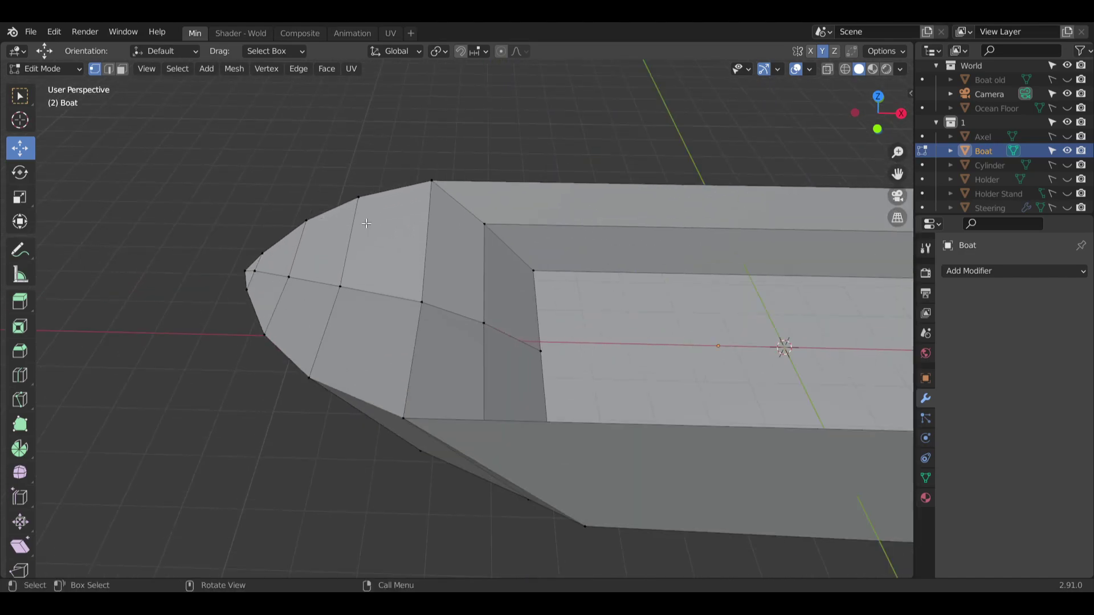
shift+middle_drag(722, 271, 446, 220)
scroll(515, 236, down, 3)
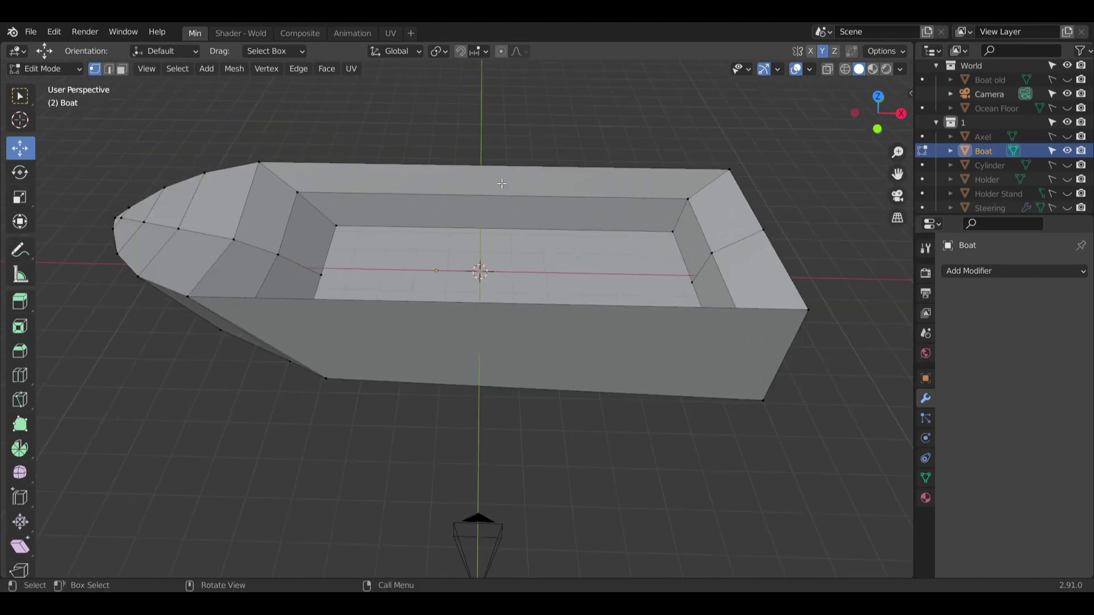
middle_drag(611, 201, 393, 365)
middle_drag(427, 410, 446, 309)
scroll(398, 231, up, 5)
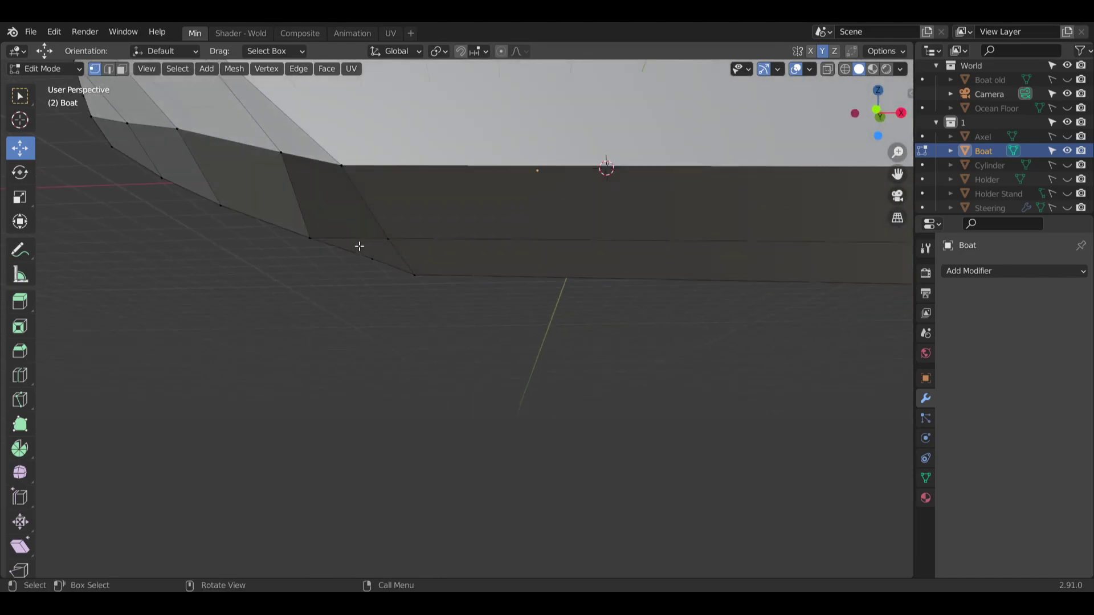
middle_drag(386, 265, 549, 234)
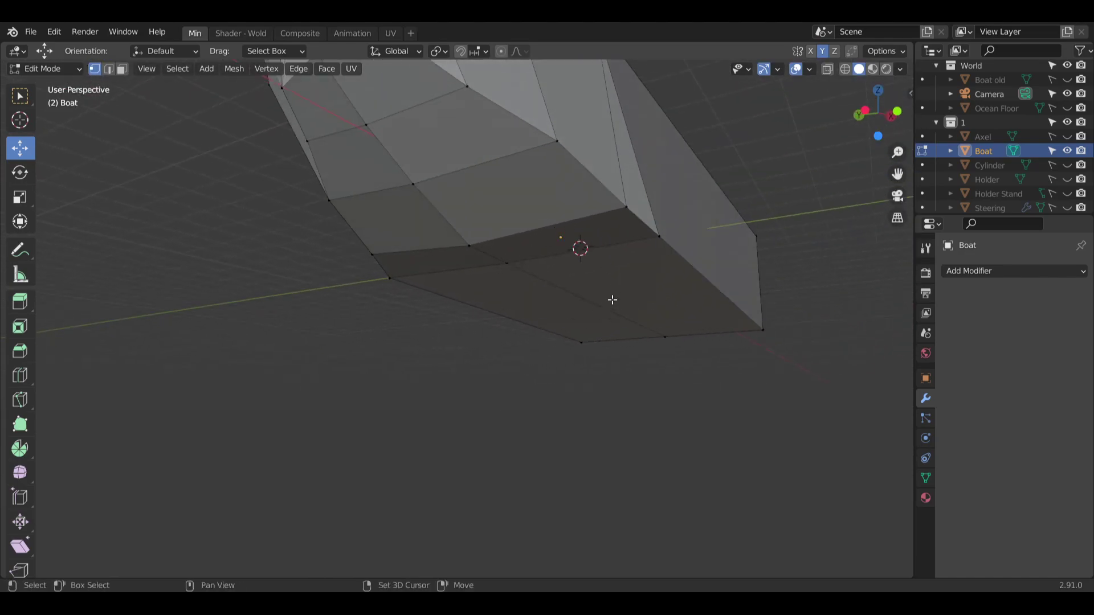
shift+middle_drag(613, 299, 553, 305)
Hide the Boat object in the scene.
click(1068, 151)
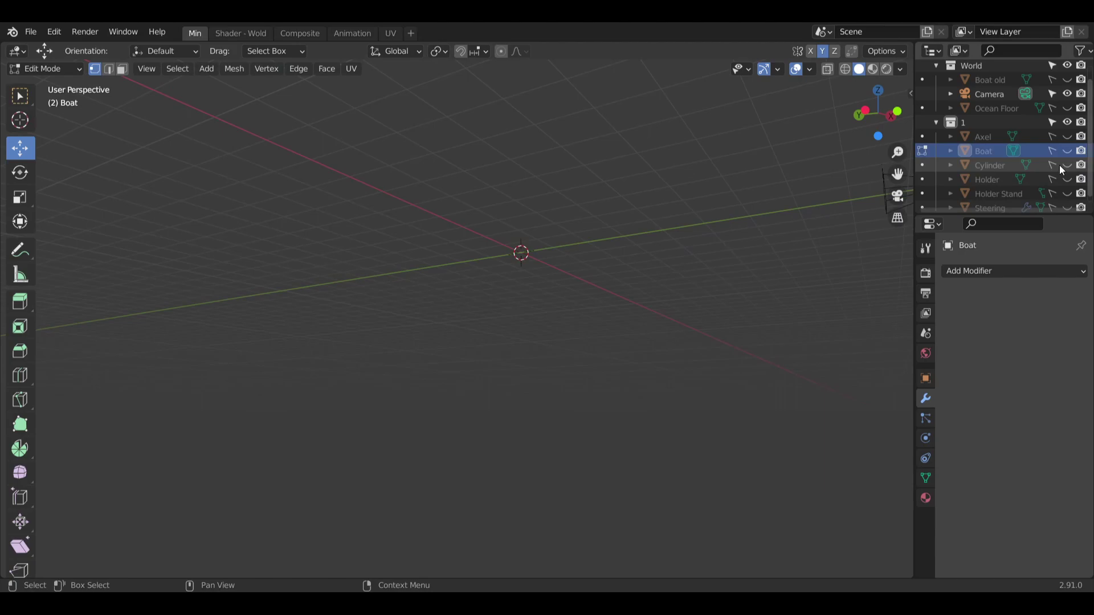
Show the Boat old object, examine its bow and the ring beneath the hull from several angles, and hide it again.
click(1067, 80)
middle_drag(674, 274, 486, 246)
middle_drag(488, 320, 405, 354)
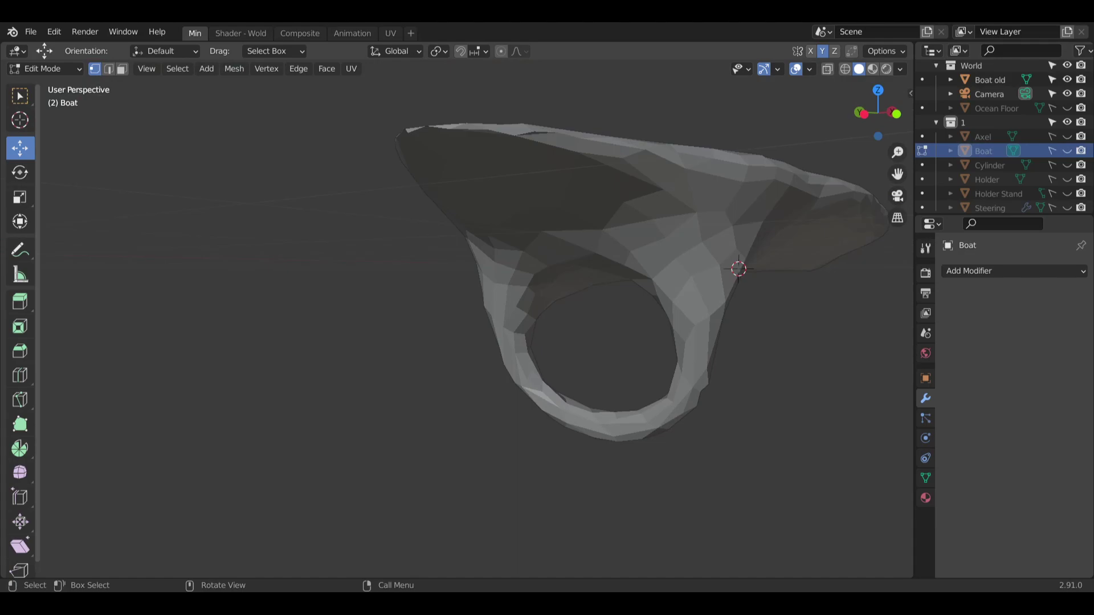
middle_drag(632, 342, 435, 339)
middle_drag(377, 375, 450, 375)
middle_drag(344, 340, 407, 329)
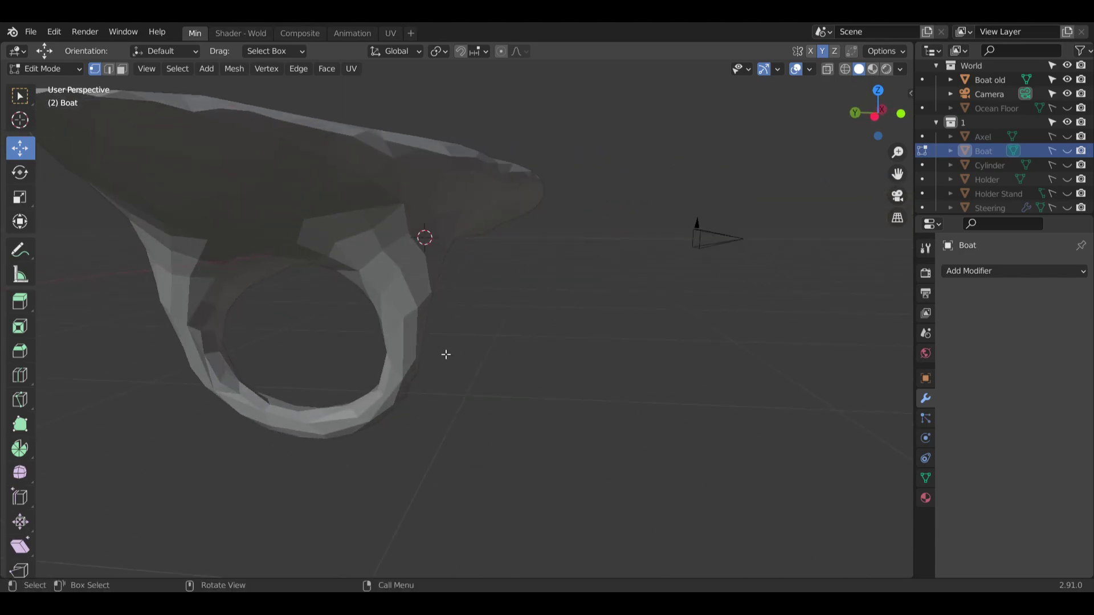
shift+middle_drag(283, 320, 349, 347)
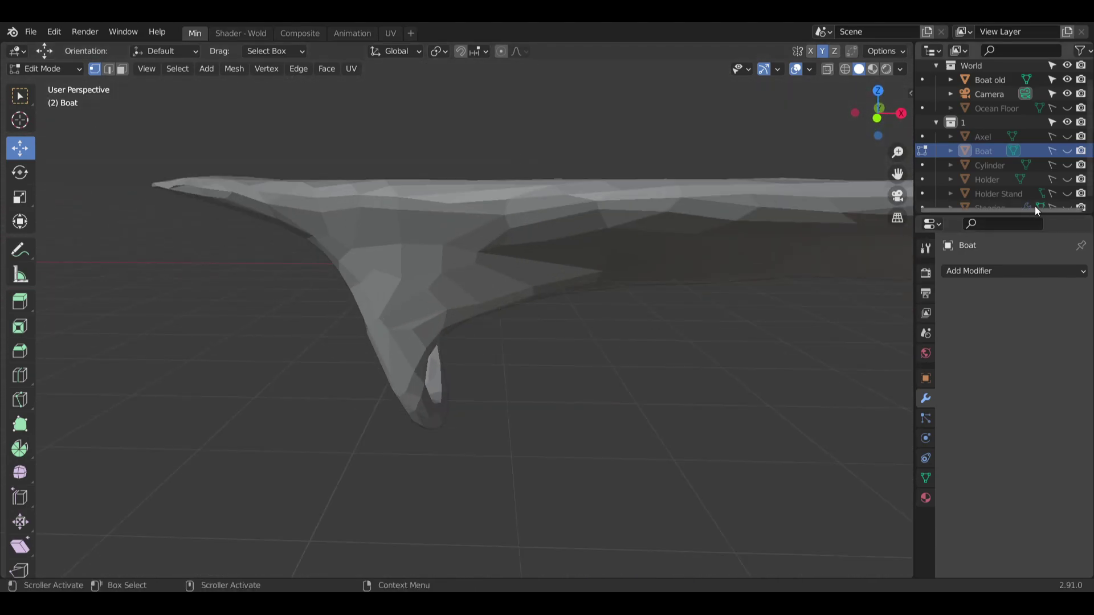
click(1067, 80)
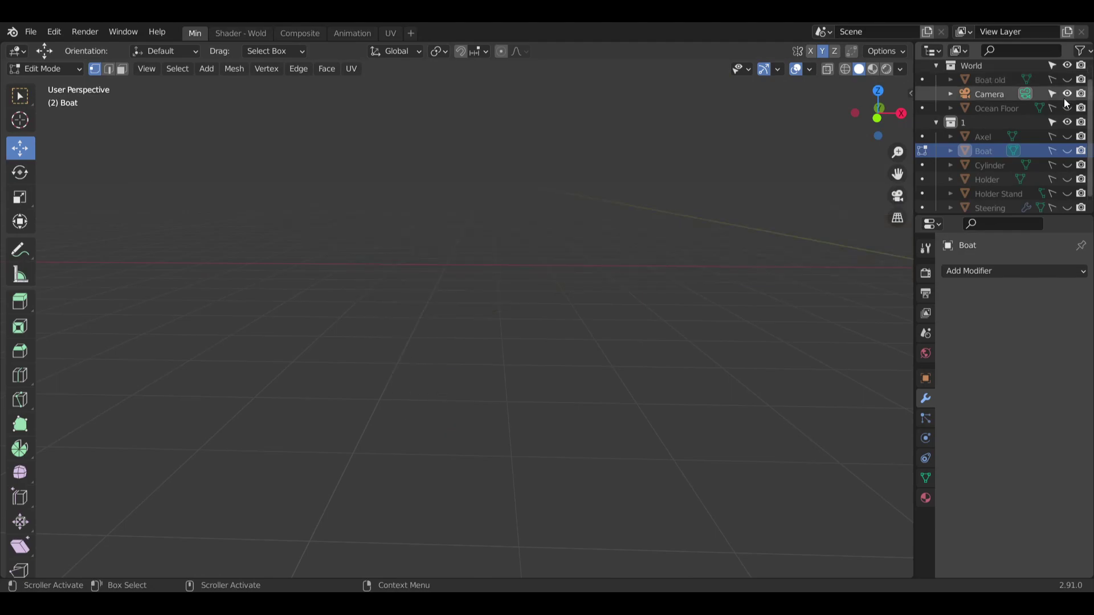
Make the Boat object visible in the scene again and bring the whole hull into view.
click(1052, 152)
click(1067, 152)
scroll(753, 259, down, 4)
shift+middle_drag(615, 273, 365, 329)
middle_drag(365, 329, 470, 203)
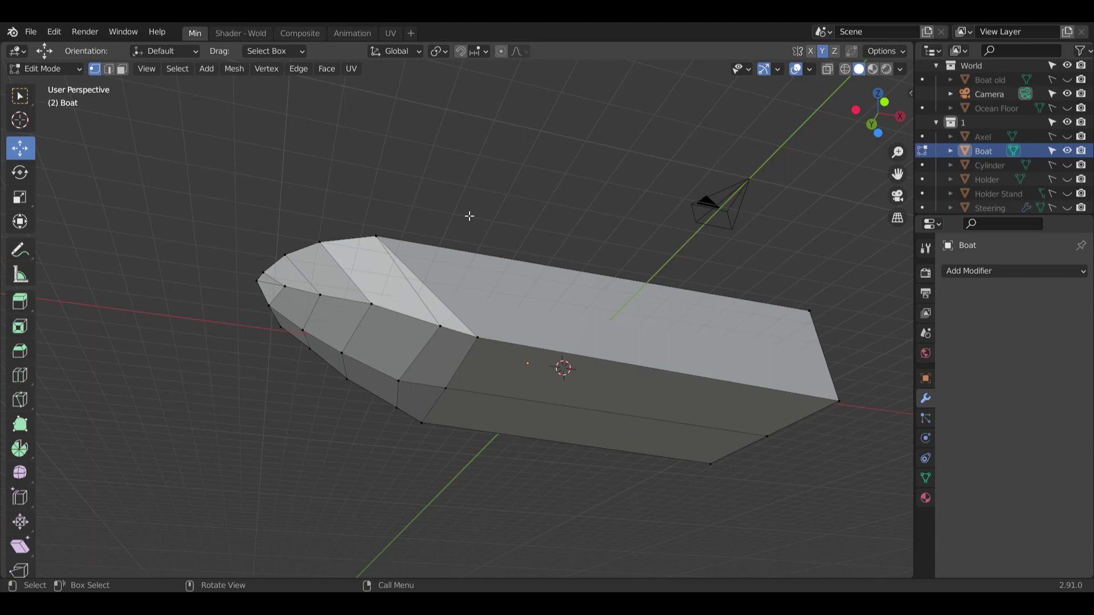
Examine the boat hull's bow and underside from the front, the side and below.
middle_drag(462, 446, 475, 362)
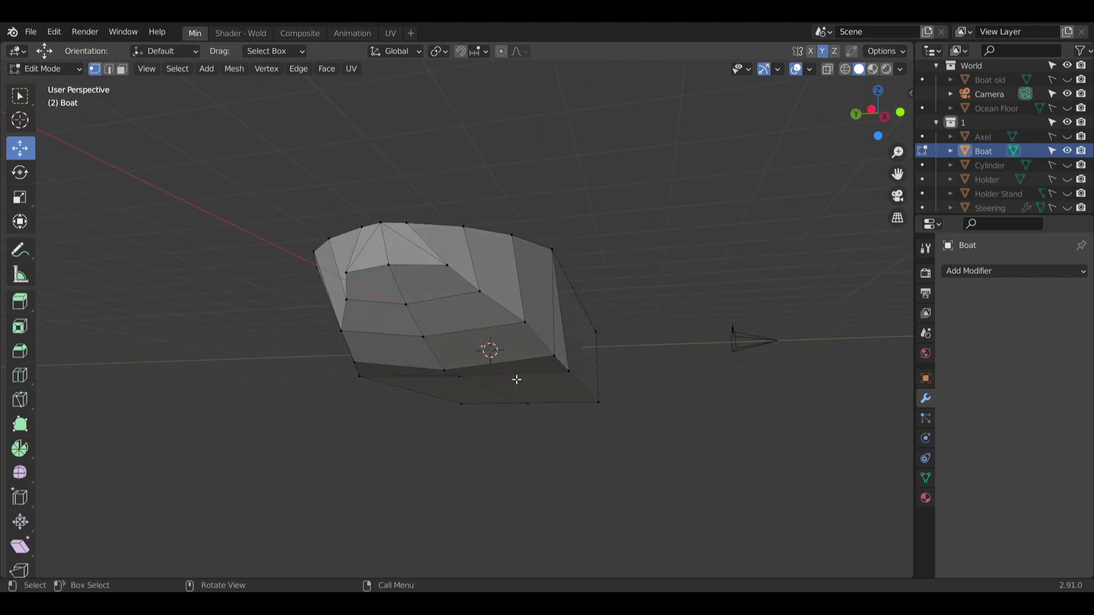
scroll(455, 399, up, 5)
middle_drag(435, 349, 464, 346)
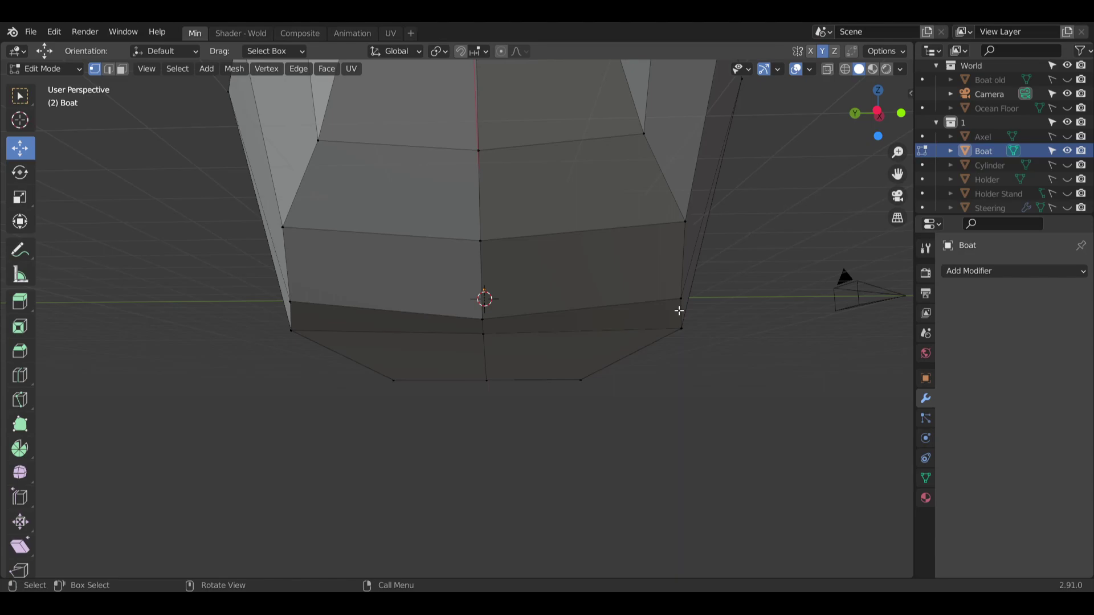
middle_drag(642, 373, 562, 376)
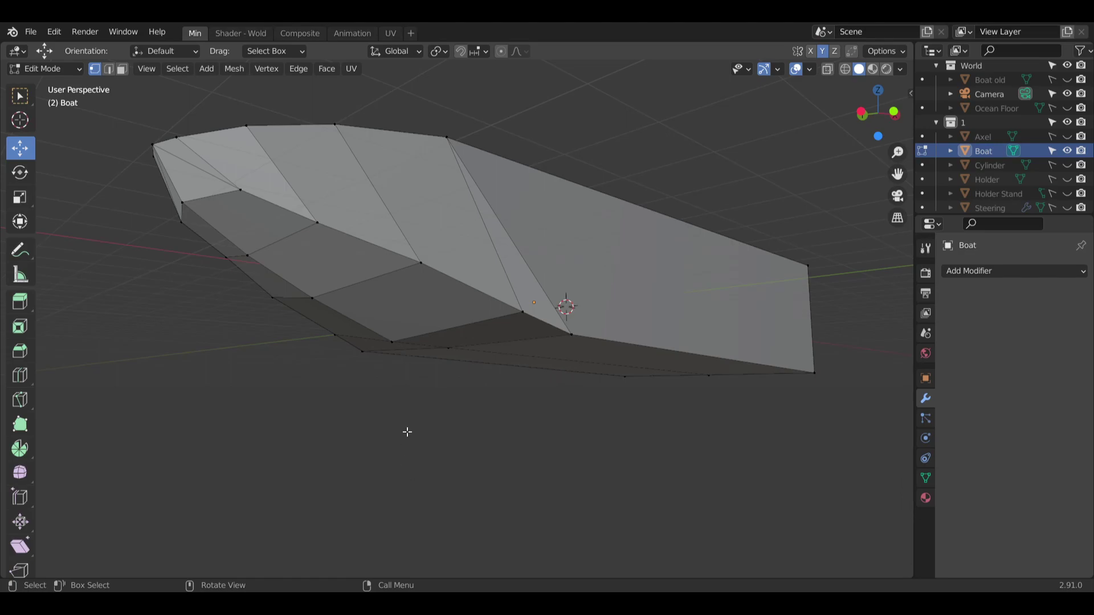
middle_drag(432, 378, 422, 403)
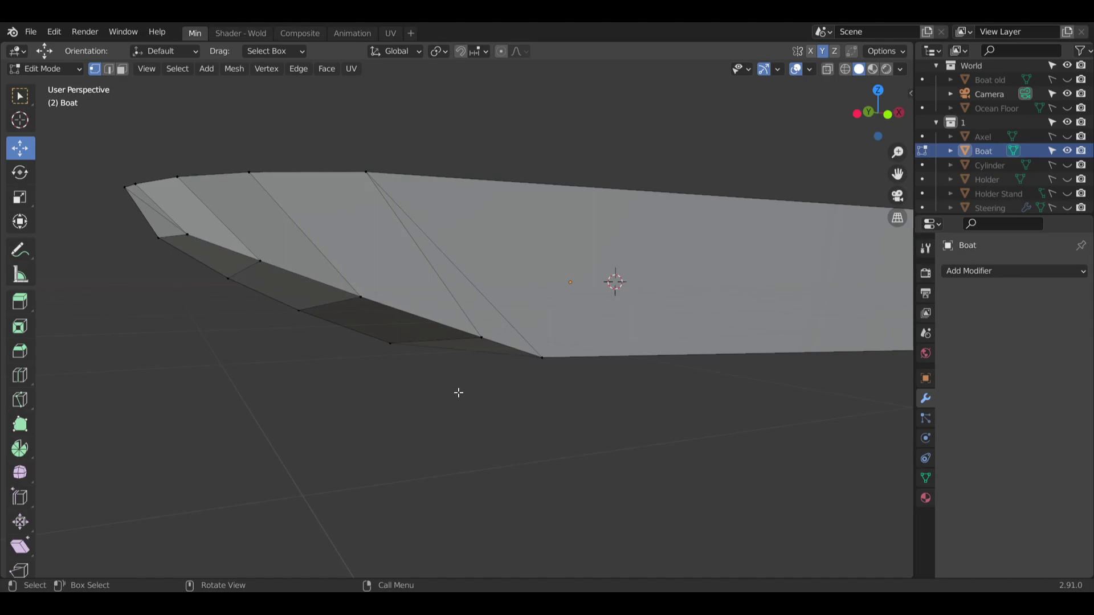
scroll(632, 400, down, 4)
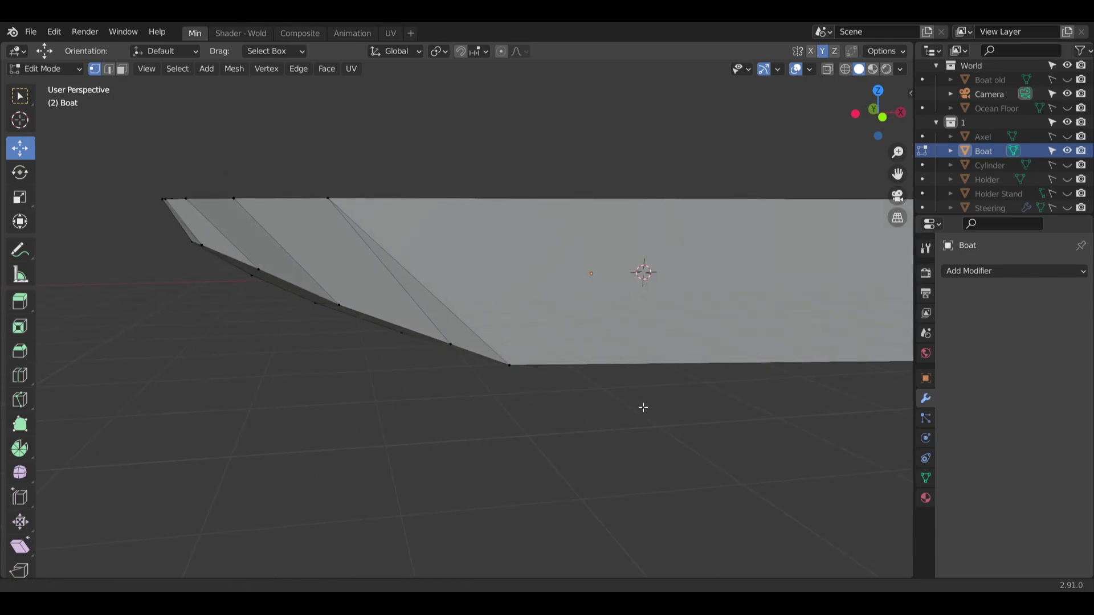
middle_drag(517, 393, 583, 429)
scroll(474, 385, up, 3)
scroll(495, 393, down, 3)
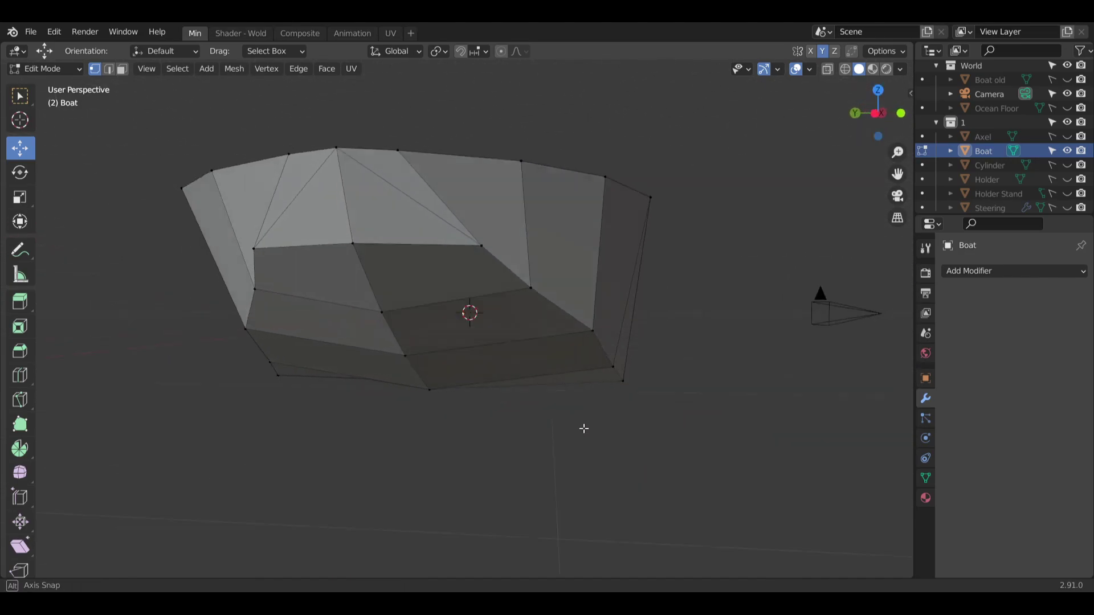
middle_drag(481, 370, 544, 448)
Lower the centreline vertex on the hull's underside, at the base of the bow, about 0.21 m along Z and deselect it.
click(457, 357)
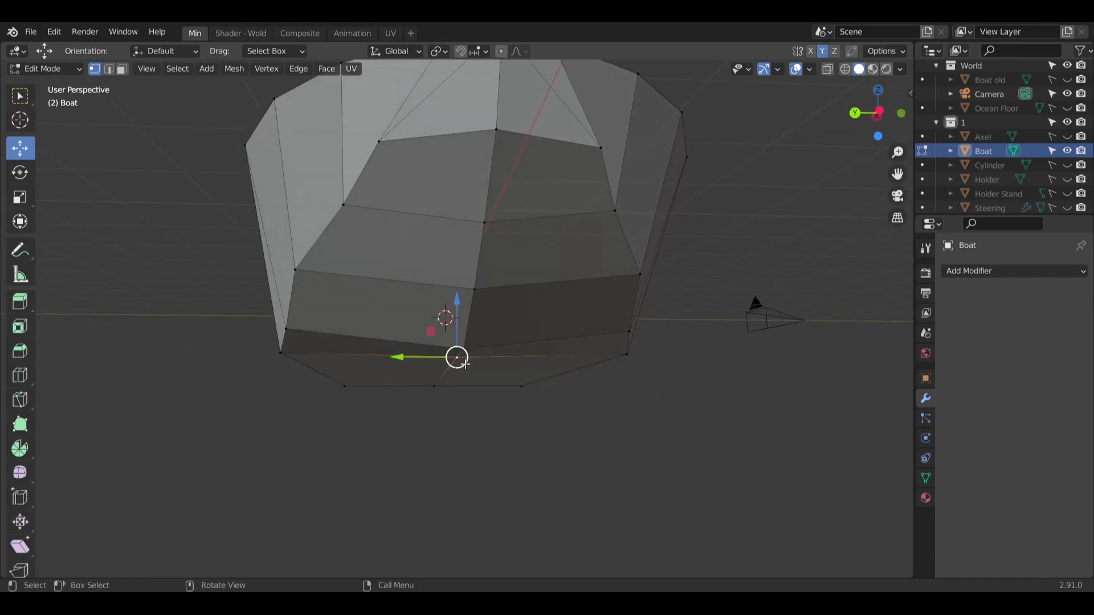
middle_drag(457, 357, 480, 363)
drag(480, 310, 480, 319)
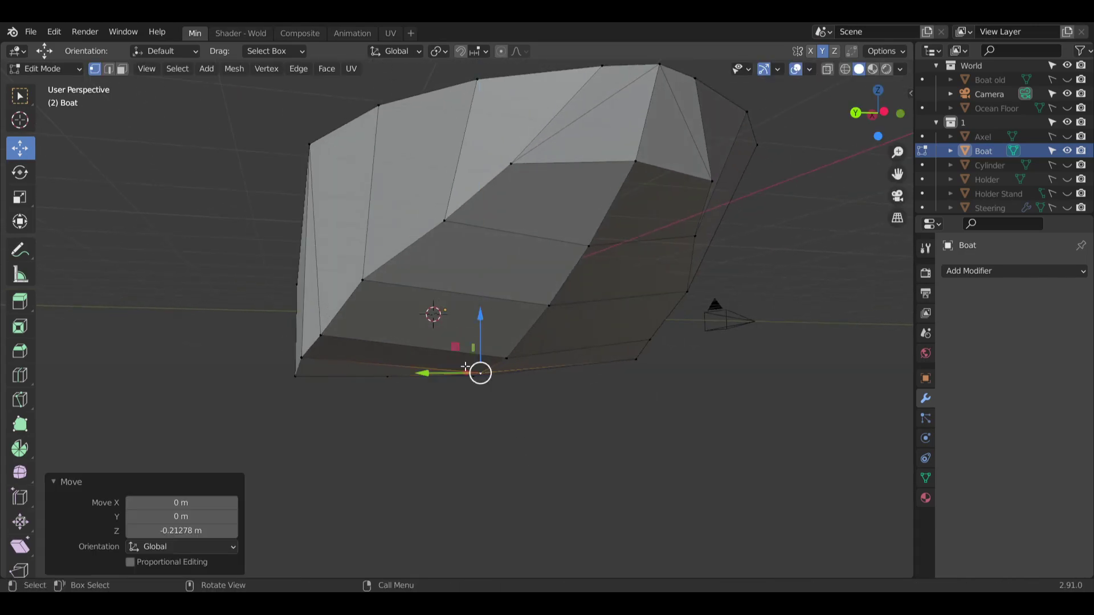
click(469, 407)
Examine the transition between the bow and the flat underside of the hull from several angles.
middle_drag(469, 408, 398, 384)
scroll(589, 398, down, 3)
scroll(540, 391, up, 5)
scroll(604, 388, down, 4)
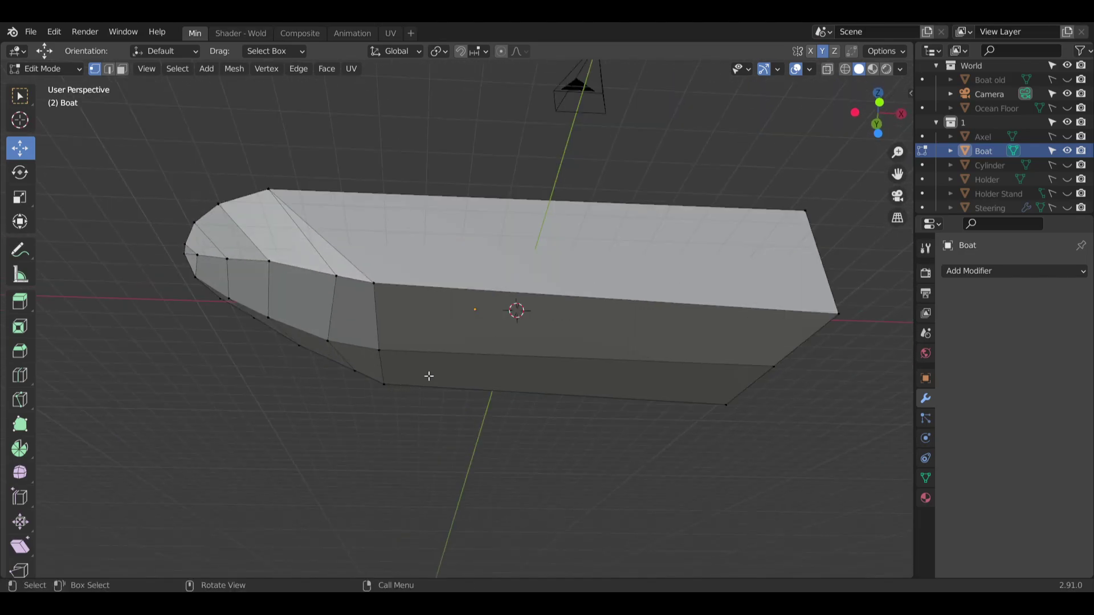
scroll(469, 393, up, 4)
scroll(470, 391, up, 2)
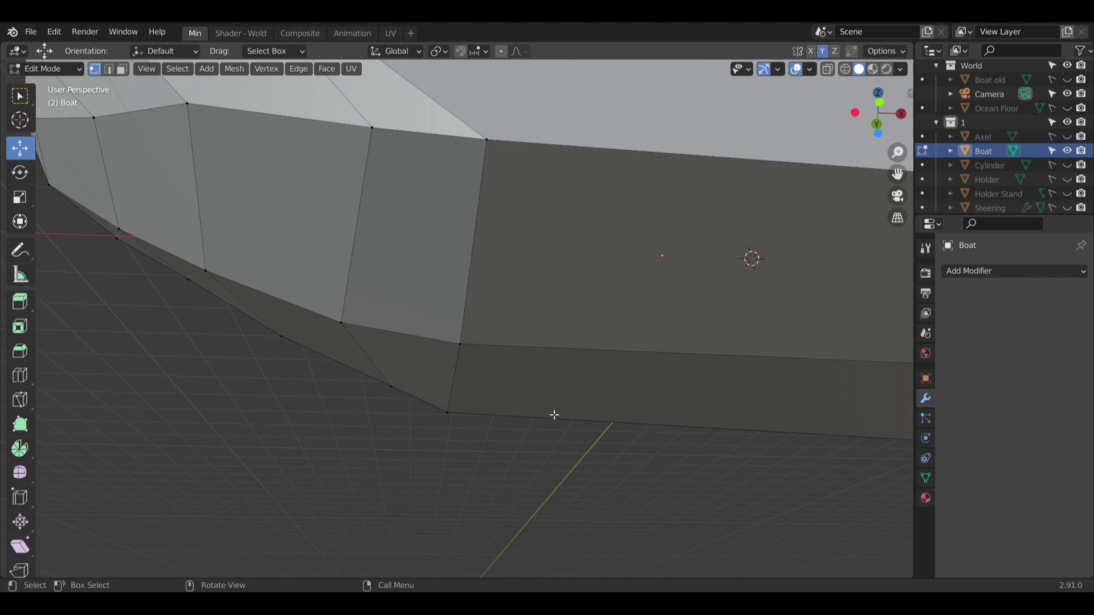
middle_drag(555, 416, 466, 395)
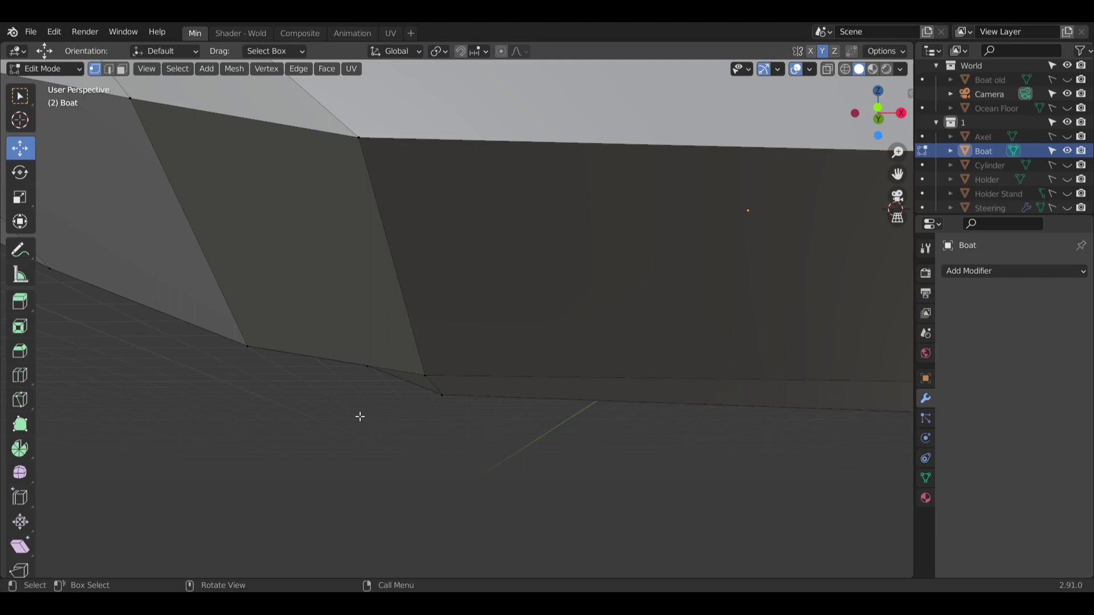
middle_drag(359, 416, 445, 425)
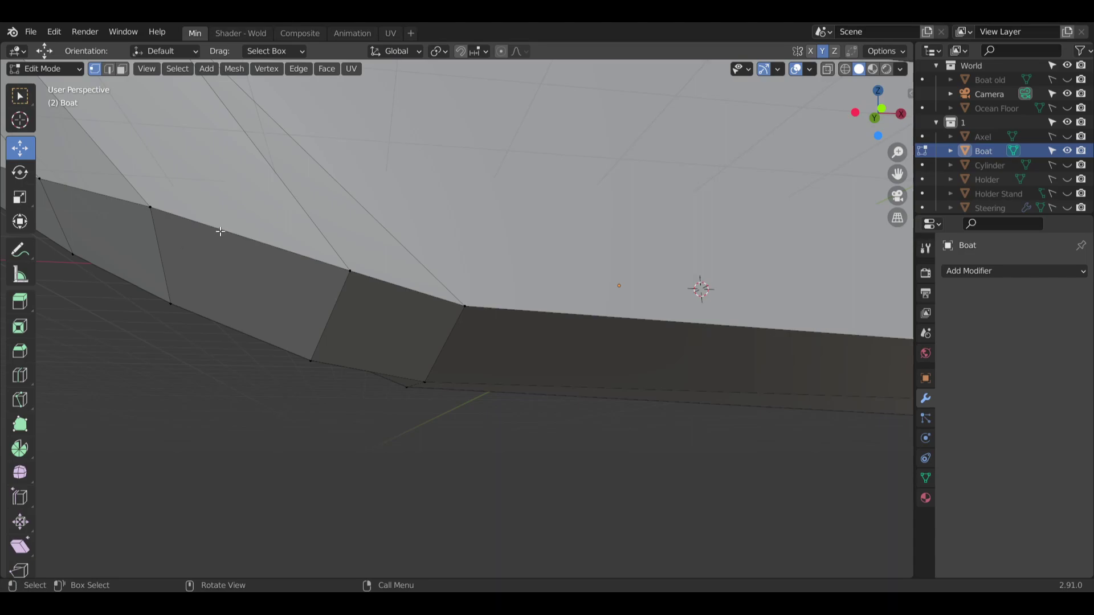
middle_drag(211, 231, 478, 388)
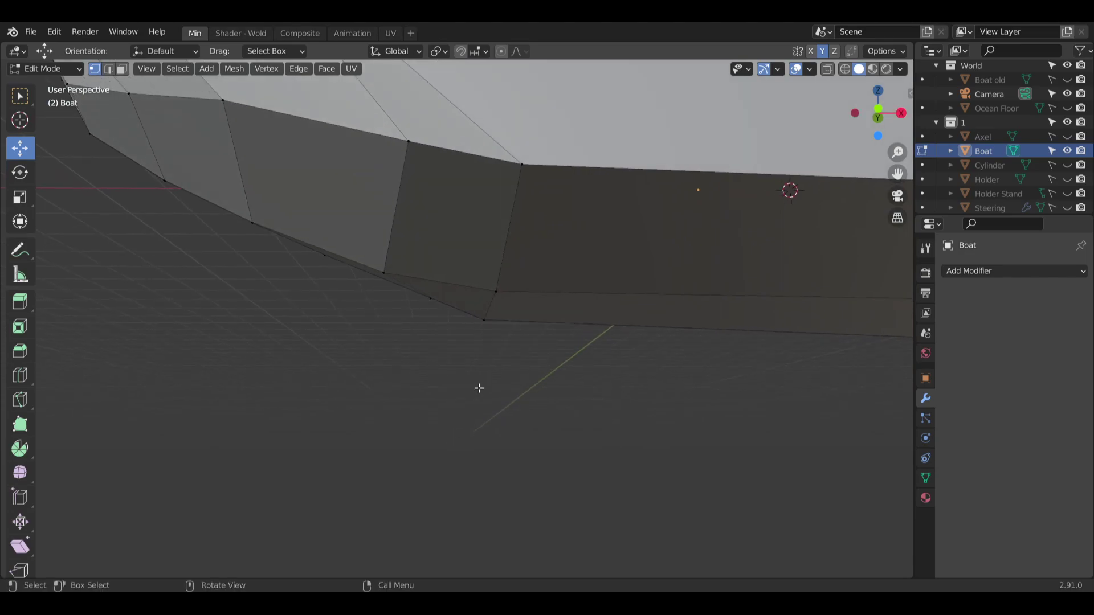
middle_drag(370, 418, 171, 139)
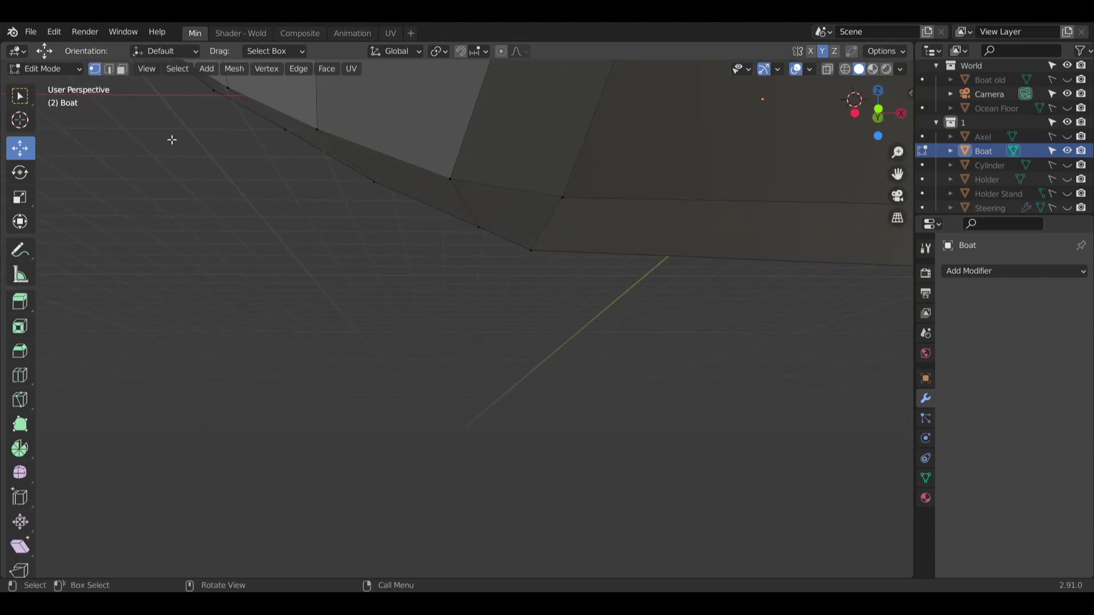
Return to Object Mode and hide the Boat object.
click(45, 69)
click(31, 85)
scroll(388, 320, down, 6)
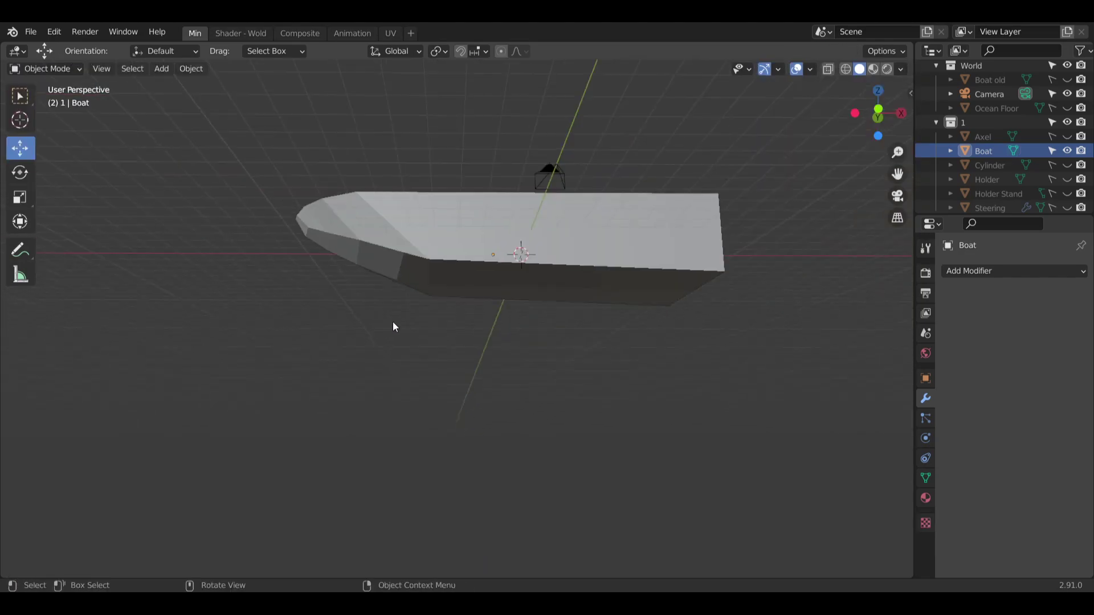
shift+middle_drag(565, 268, 467, 350)
middle_drag(468, 350, 474, 384)
click(1067, 150)
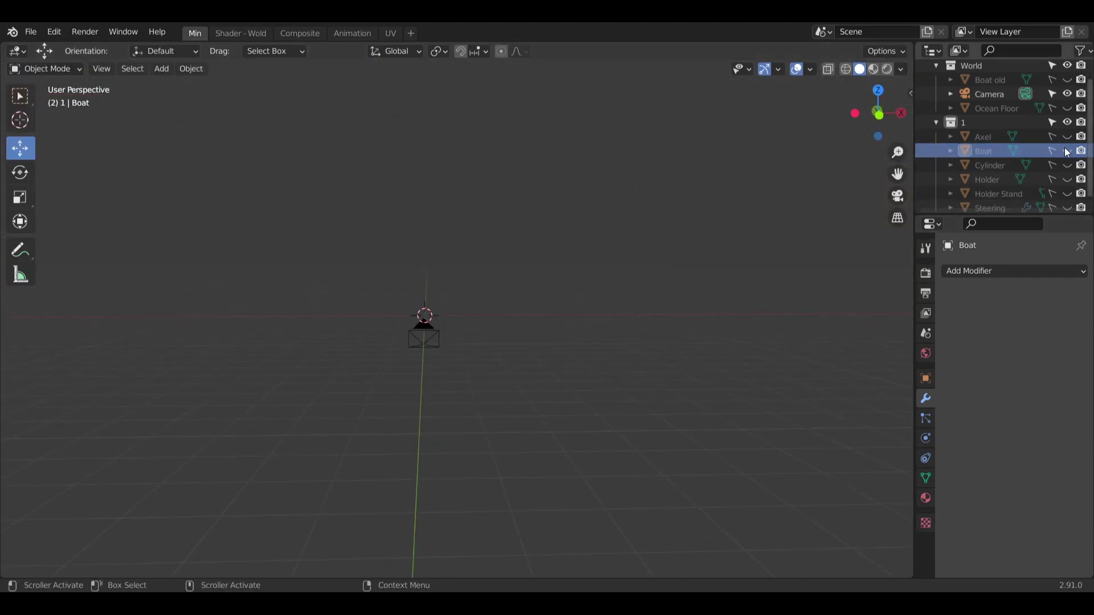
Add a 2 m cube mesh at the world origin.
middle_drag(604, 279, 418, 397)
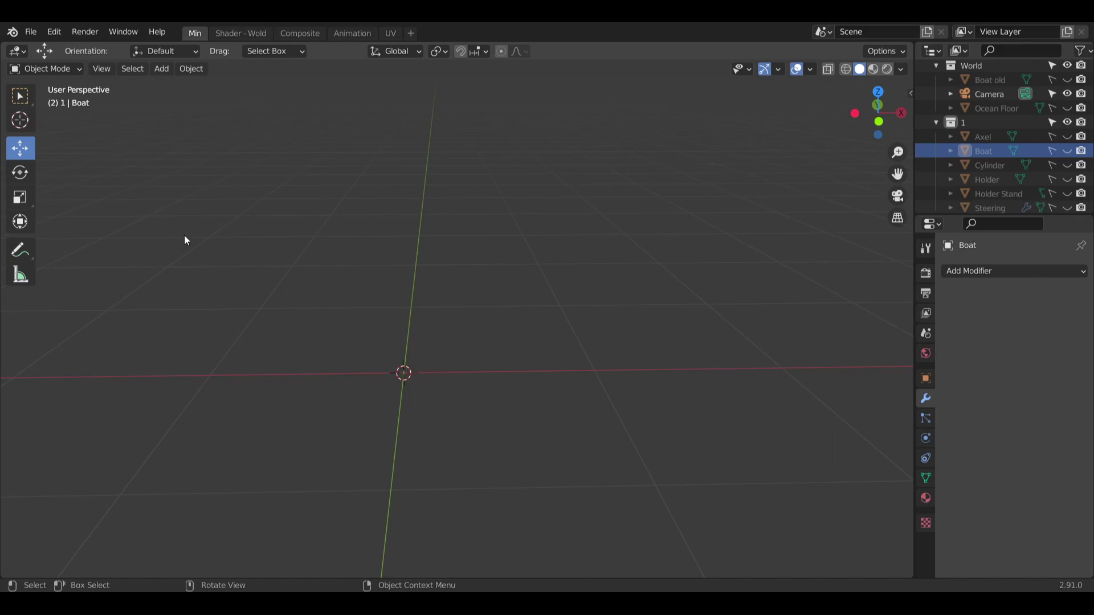
click(162, 69)
click(192, 69)
click(162, 69)
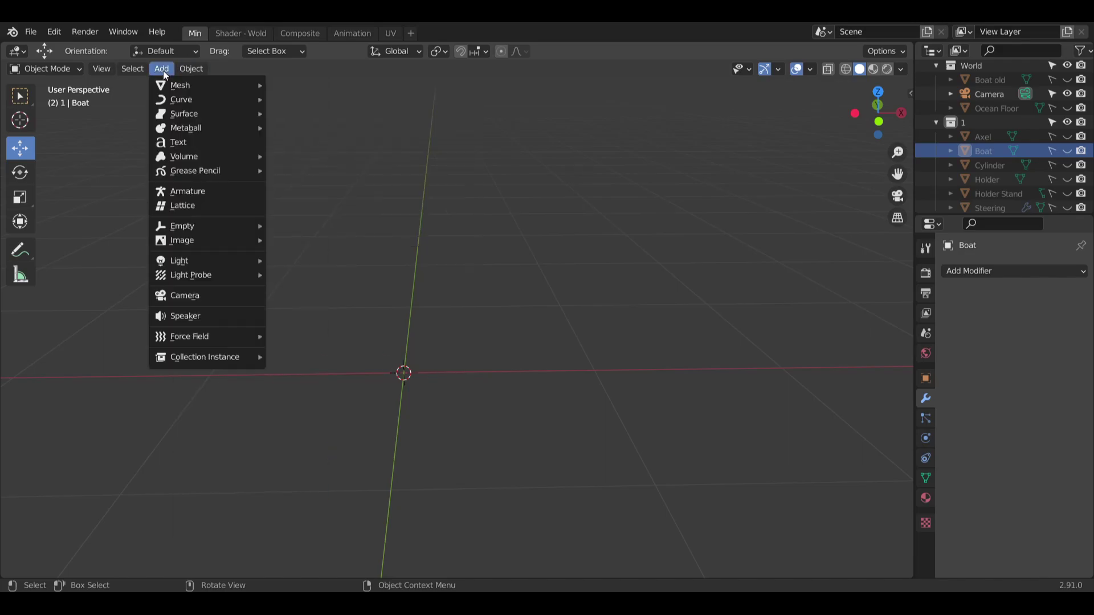
mouse_move(172, 86)
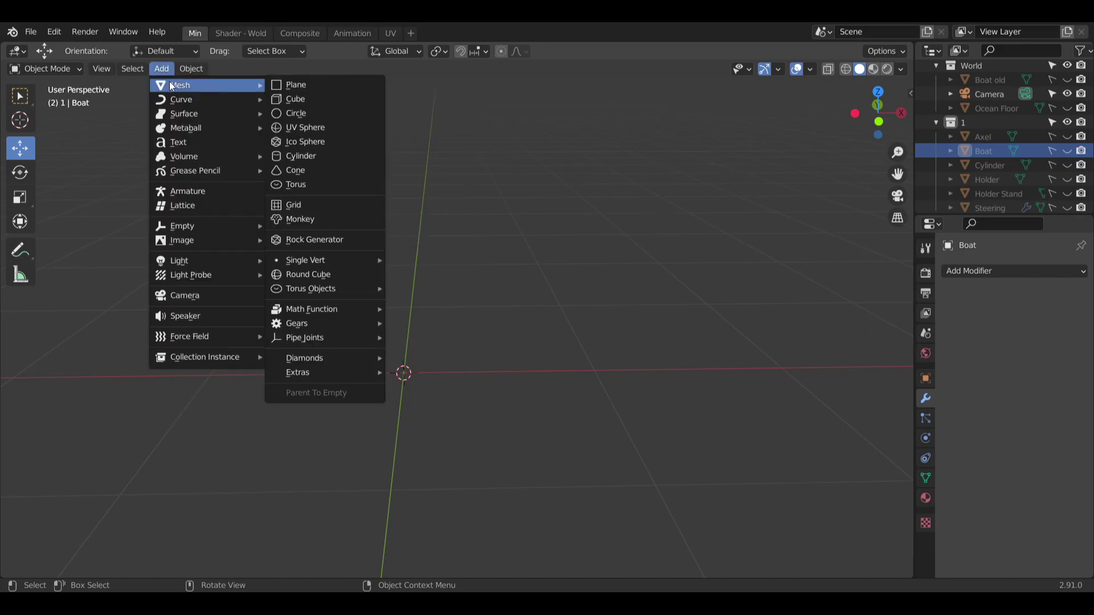
click(292, 99)
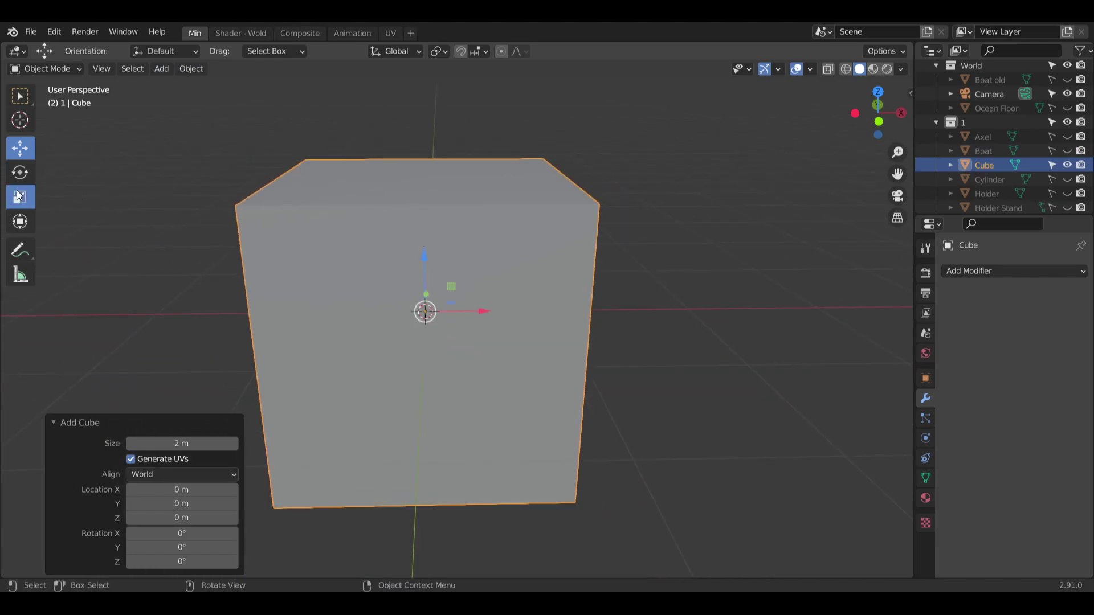
Scale the cube to about 0.207 along Z and -0.273 along Y to form a narrow bar.
click(19, 196)
drag(406, 254, 420, 301)
middle_drag(456, 302, 353, 320)
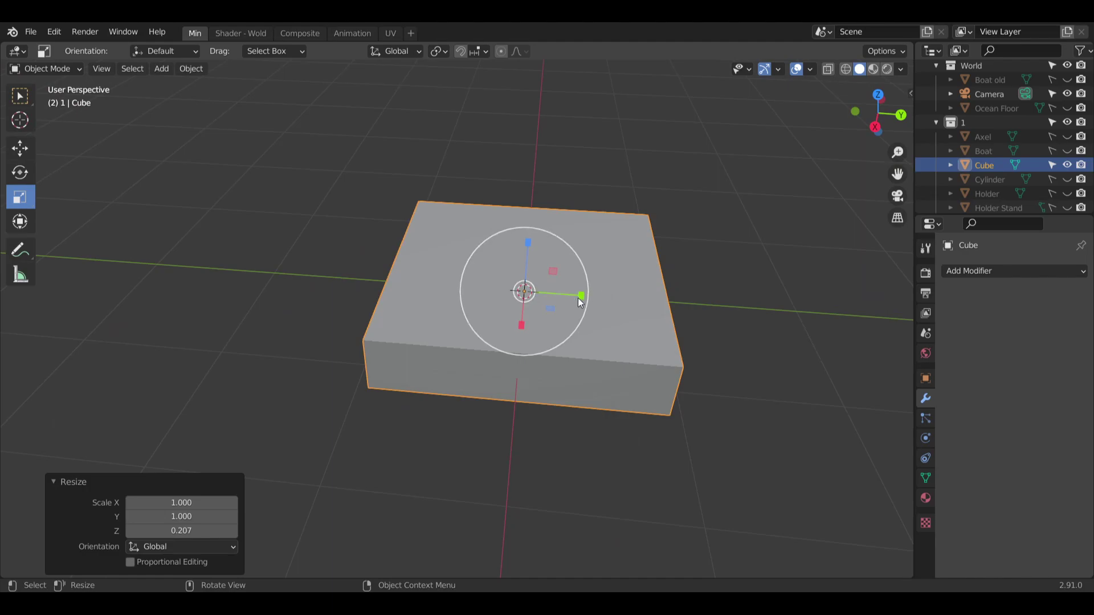
drag(580, 296, 509, 295)
middle_drag(463, 289, 463, 346)
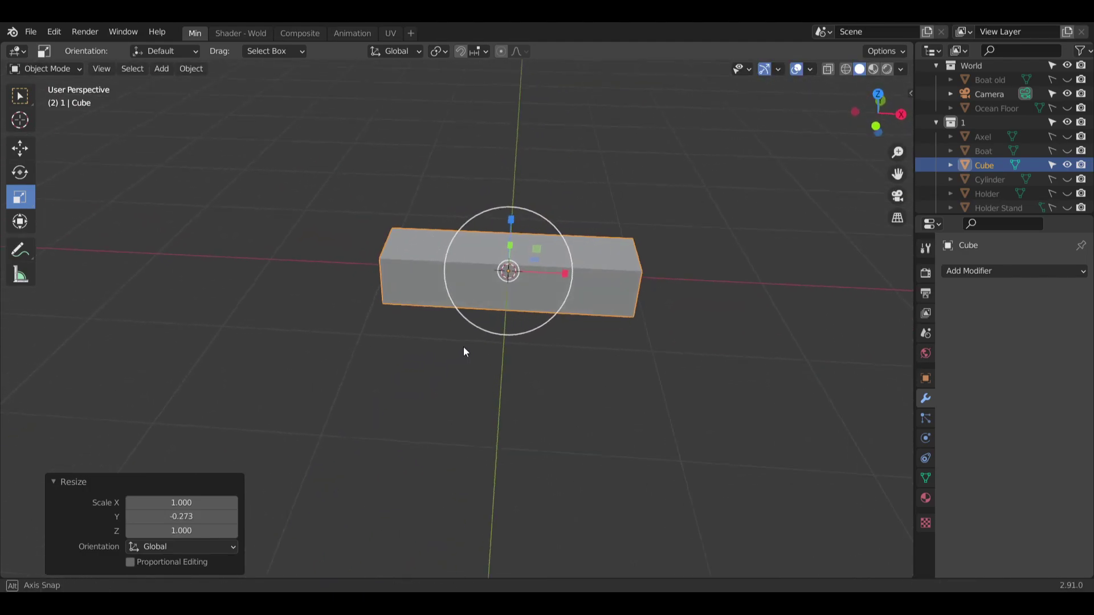
Enter Edit Mode on the bar, add a loop cut with 2 cuts dividing its length into thirds, and deselect everything.
click(46, 68)
click(29, 99)
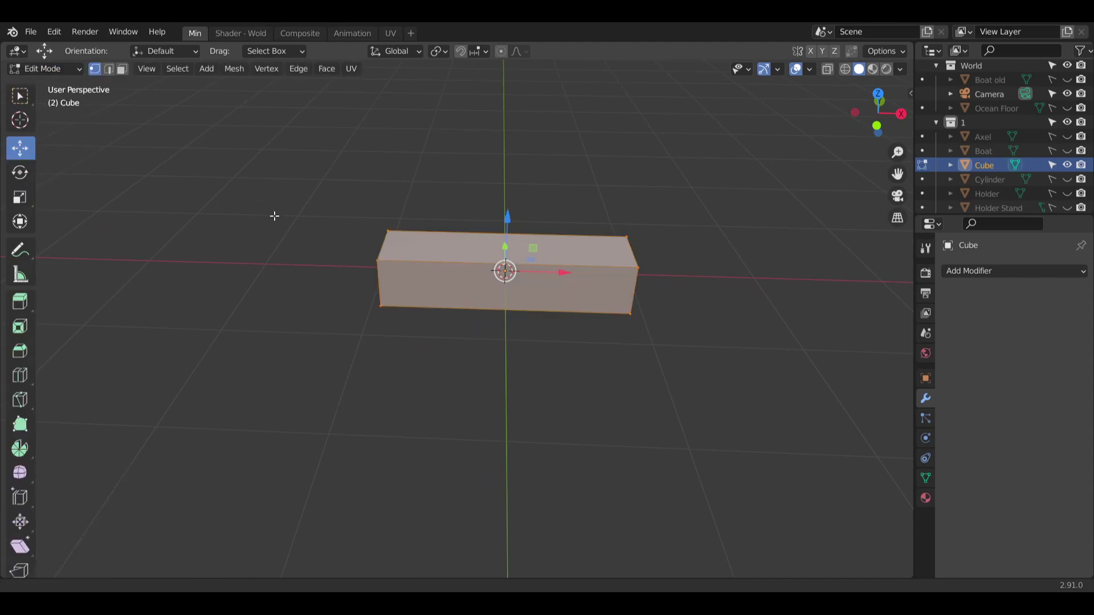
middle_drag(274, 216, 169, 271)
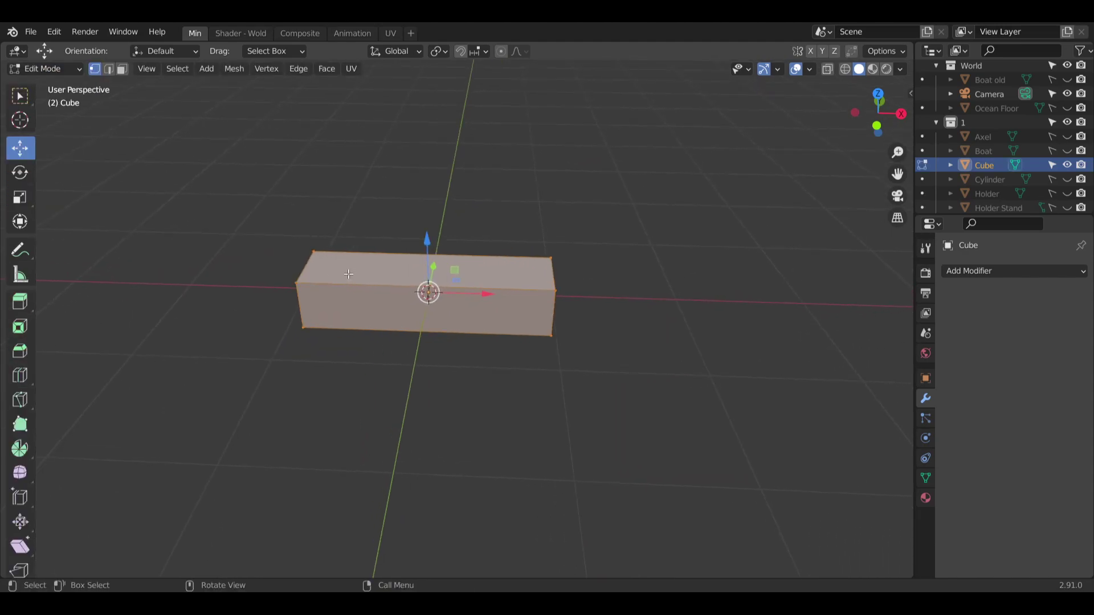
middle_drag(353, 275, 422, 279)
key(alt+a)
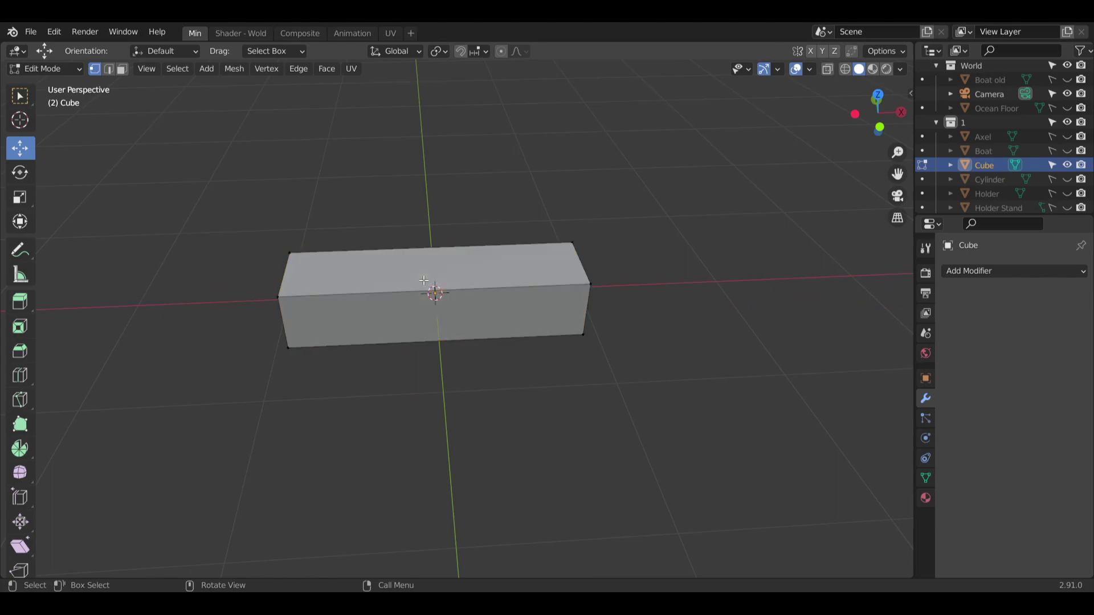
click(435, 306)
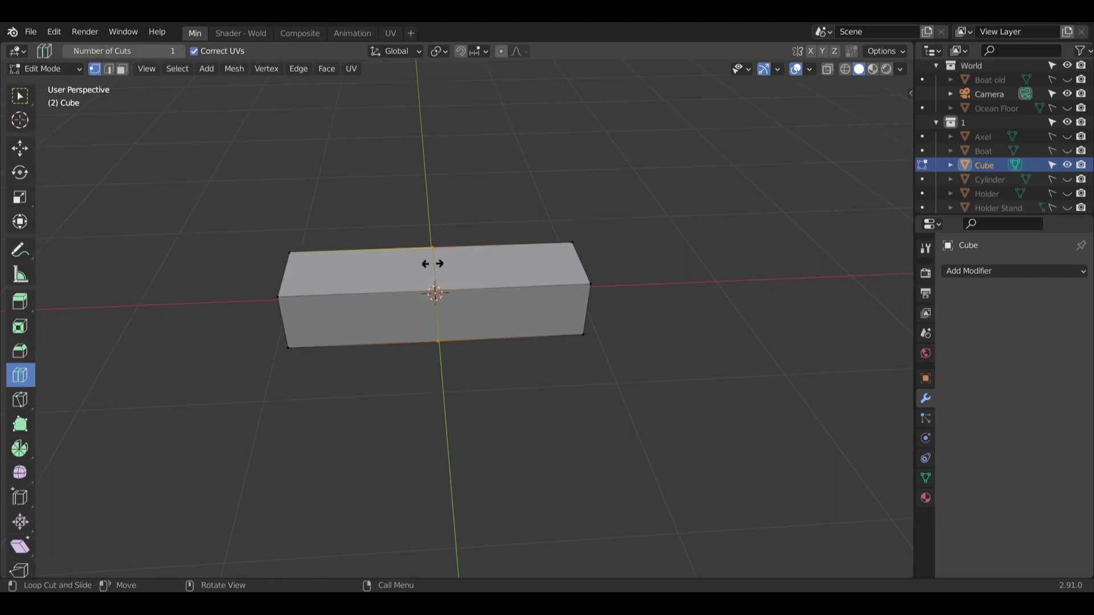
right_click(427, 262)
click(234, 454)
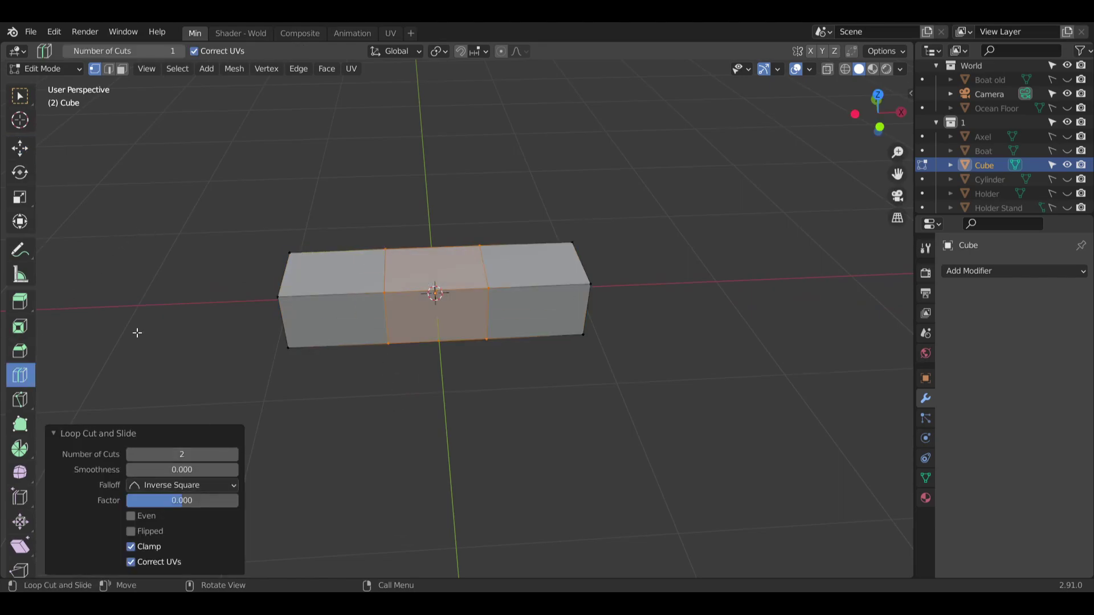
key(w)
click(426, 462)
Extrude the middle face of the bar's underside downward twice, the second time by about 0.31 m.
middle_drag(426, 462, 227, 297)
scroll(415, 365, up, 4)
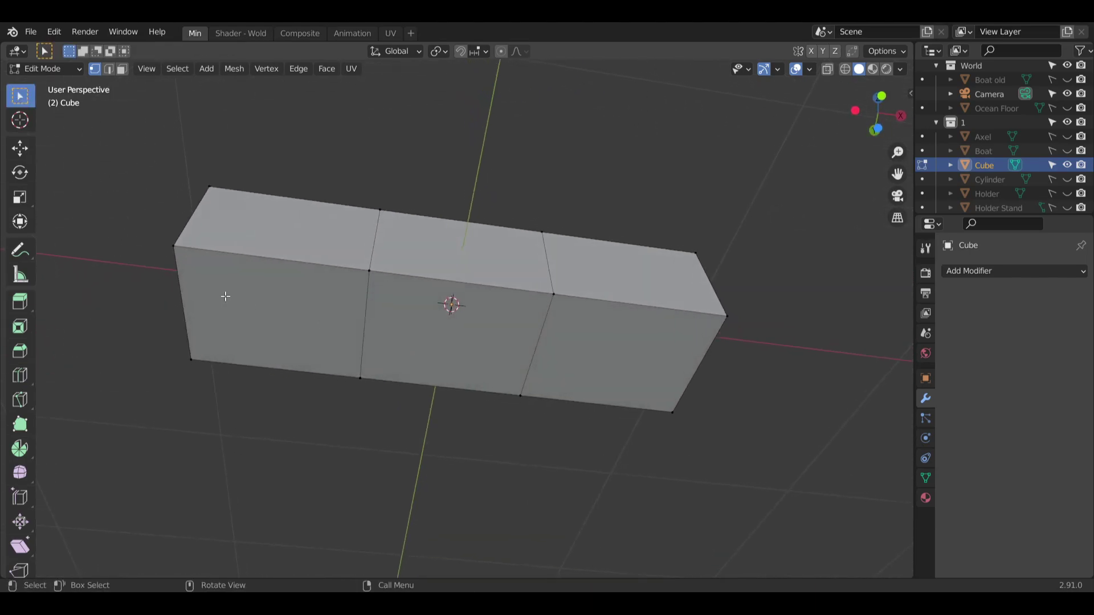
click(123, 71)
click(426, 298)
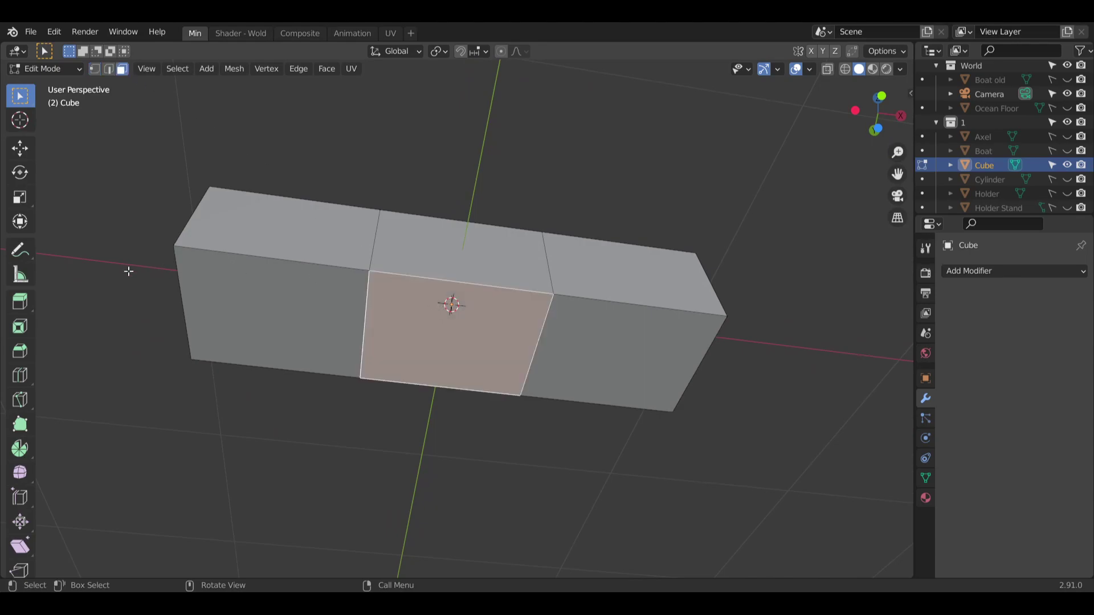
click(25, 299)
drag(449, 374, 450, 482)
middle_drag(450, 482, 446, 419)
drag(404, 416, 409, 478)
middle_drag(409, 479, 517, 379)
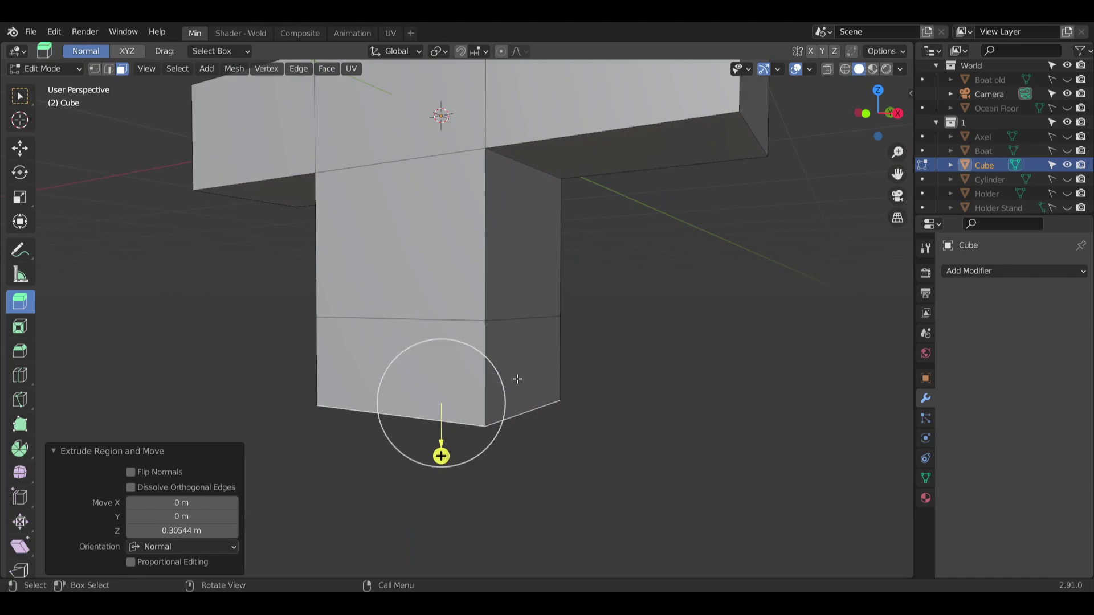
Extrude one side face of the column's lowest segment outward by 0.6 m to start the base.
click(544, 359)
drag(577, 368, 780, 416)
middle_drag(537, 276, 621, 267)
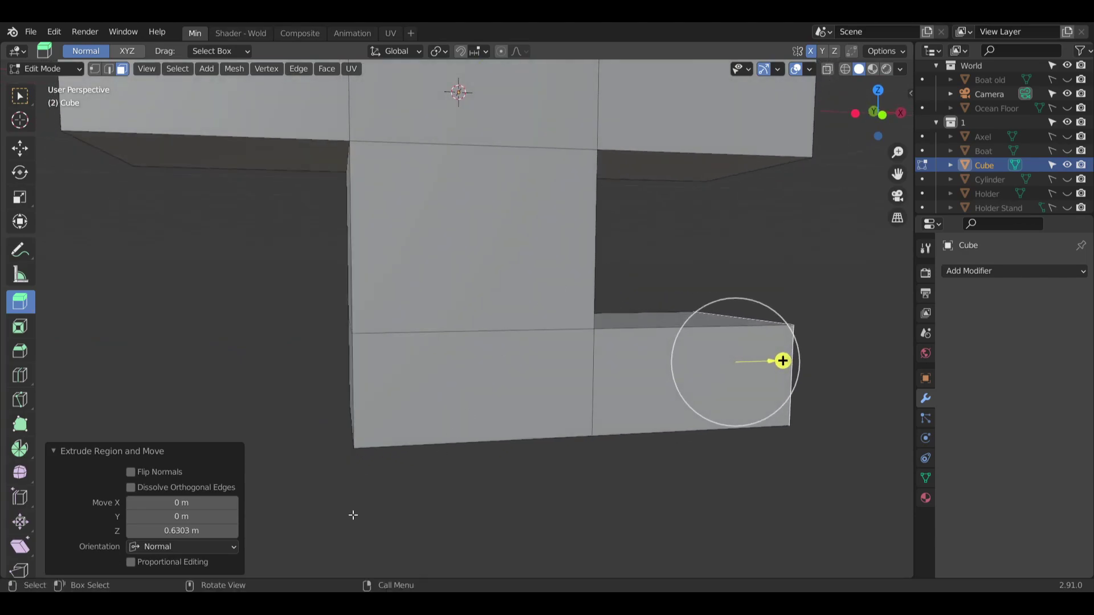
click(182, 546)
click(183, 530)
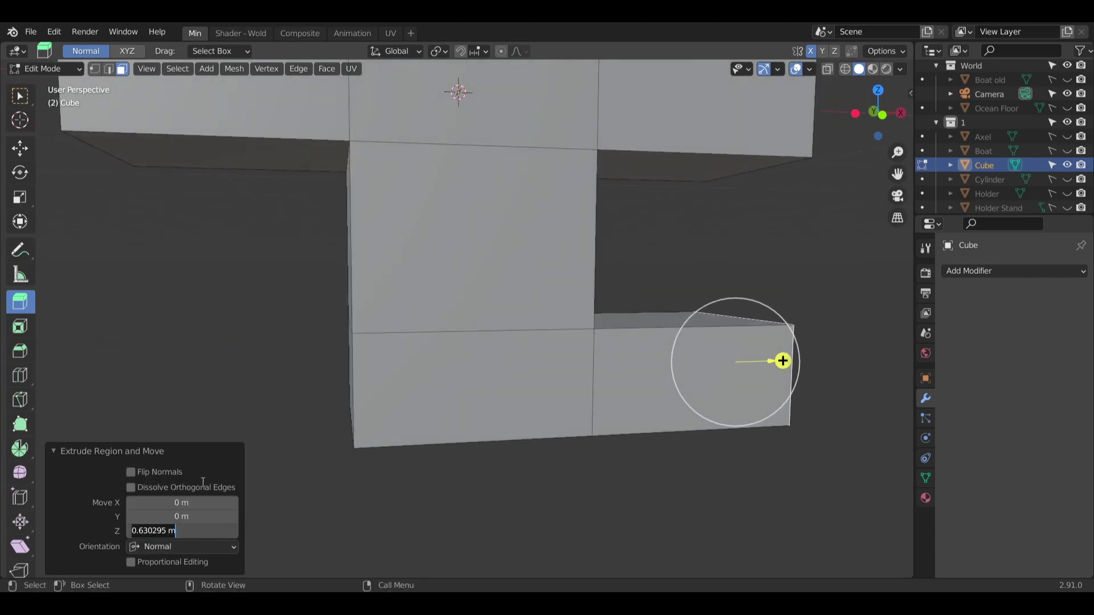
key(BackSpace)
text(.6)
key(Return)
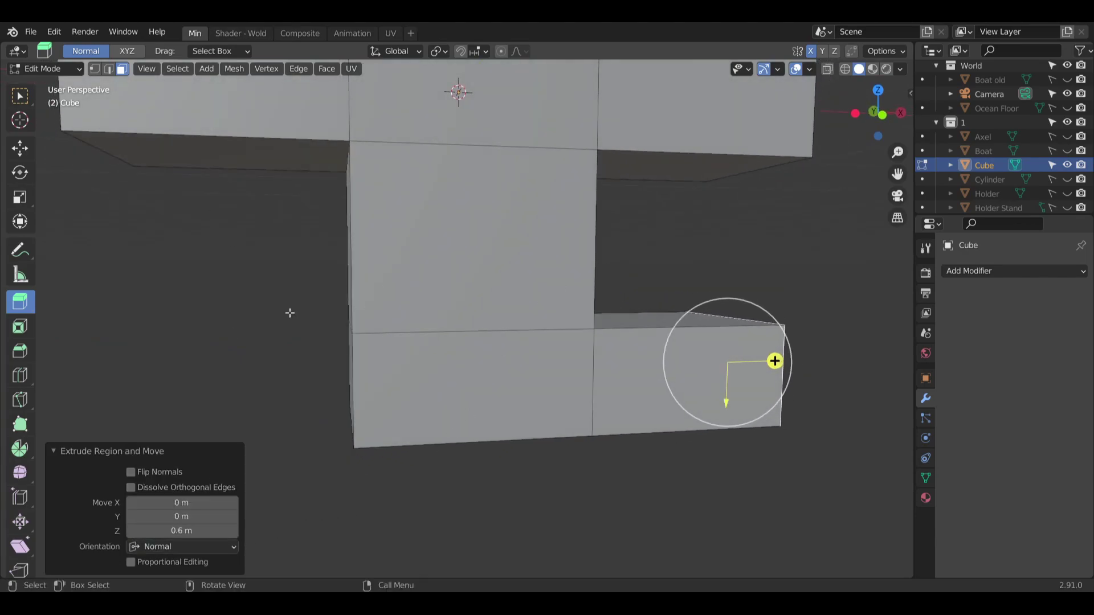
Extrude the opposite side face of the column's lowest segment outward by 0.6 m to complete the base.
middle_drag(290, 313, 342, 353)
click(344, 357)
drag(343, 371, 305, 375)
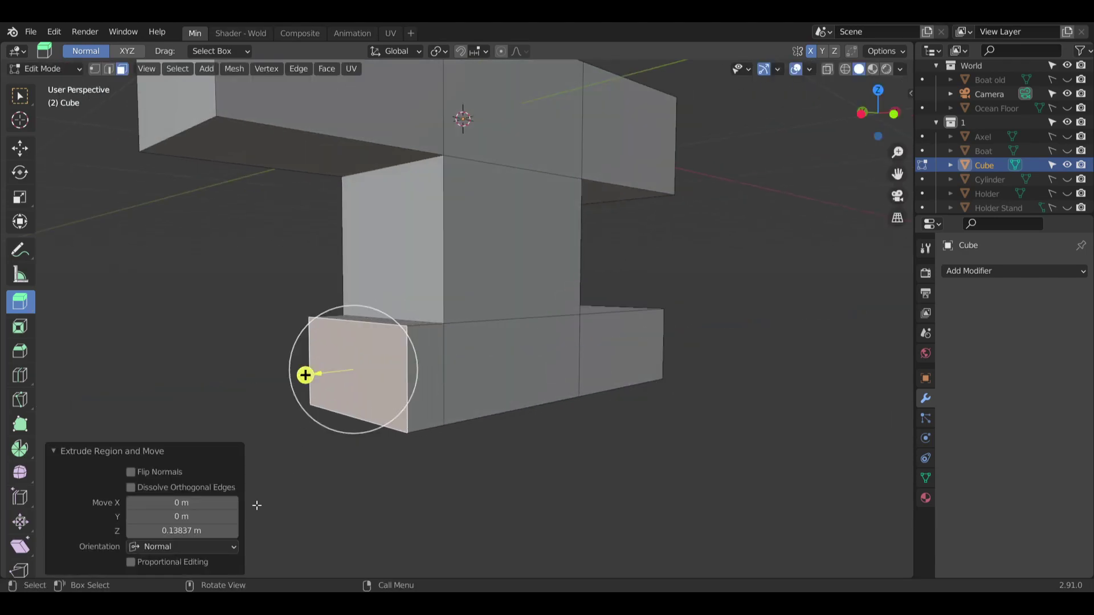
click(211, 531)
text(.6)
key(Return)
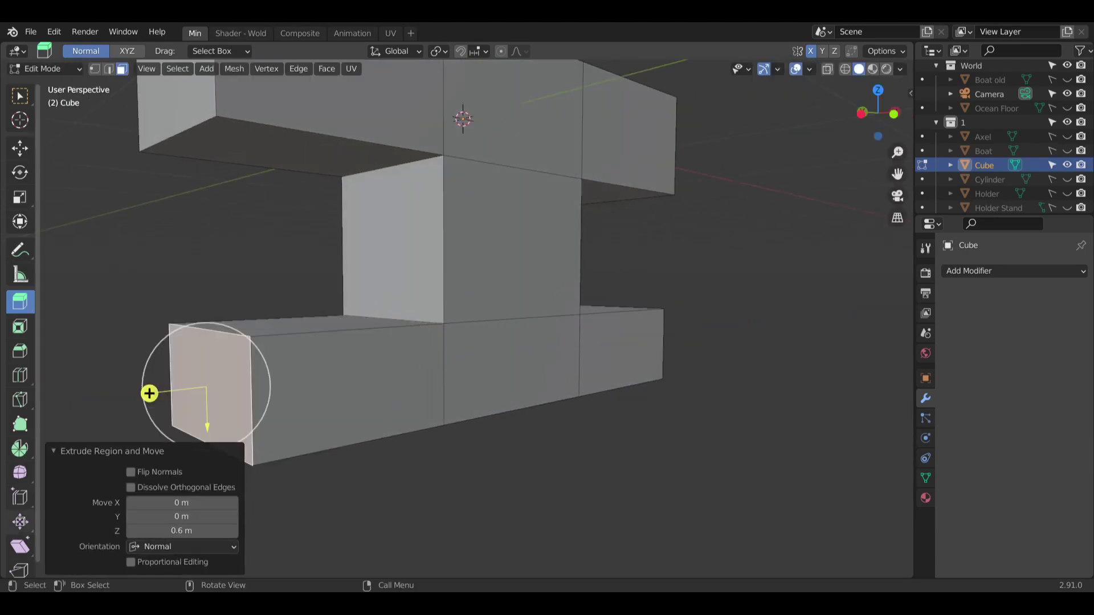
middle_drag(329, 421, 139, 401)
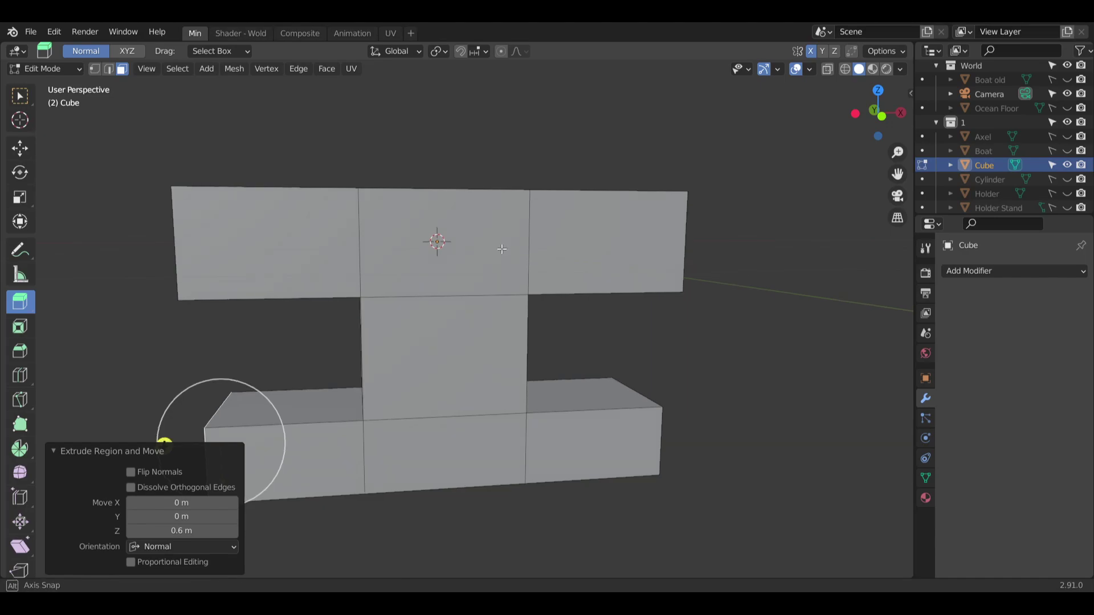
Add a vertical loop cut with 2 cuts through the middle of the bar, column and base, and clear the selection.
middle_drag(501, 250, 513, 247)
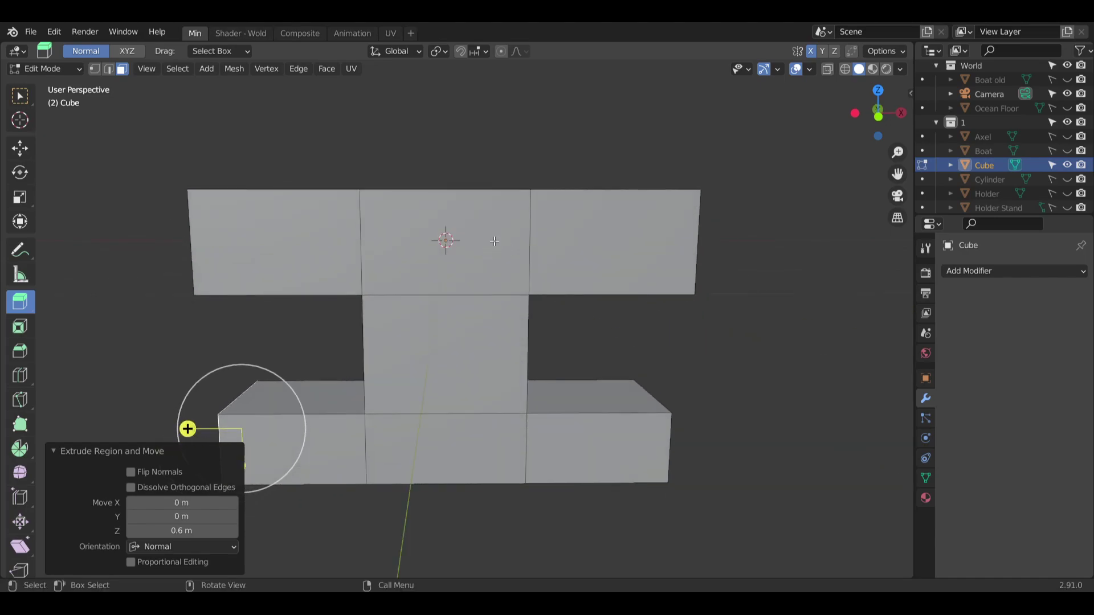
click(20, 375)
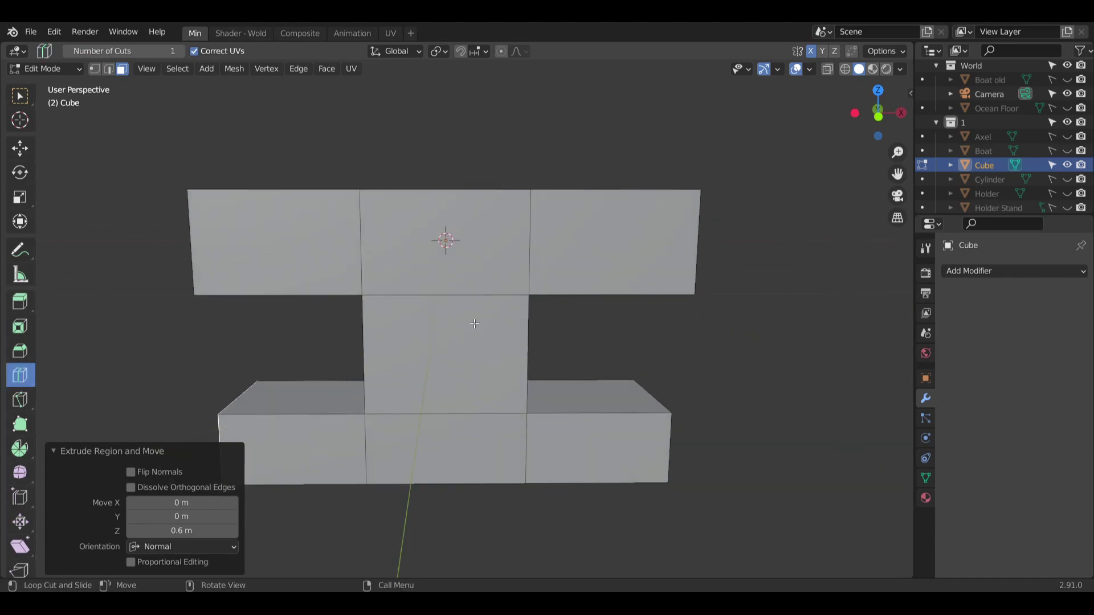
click(445, 238)
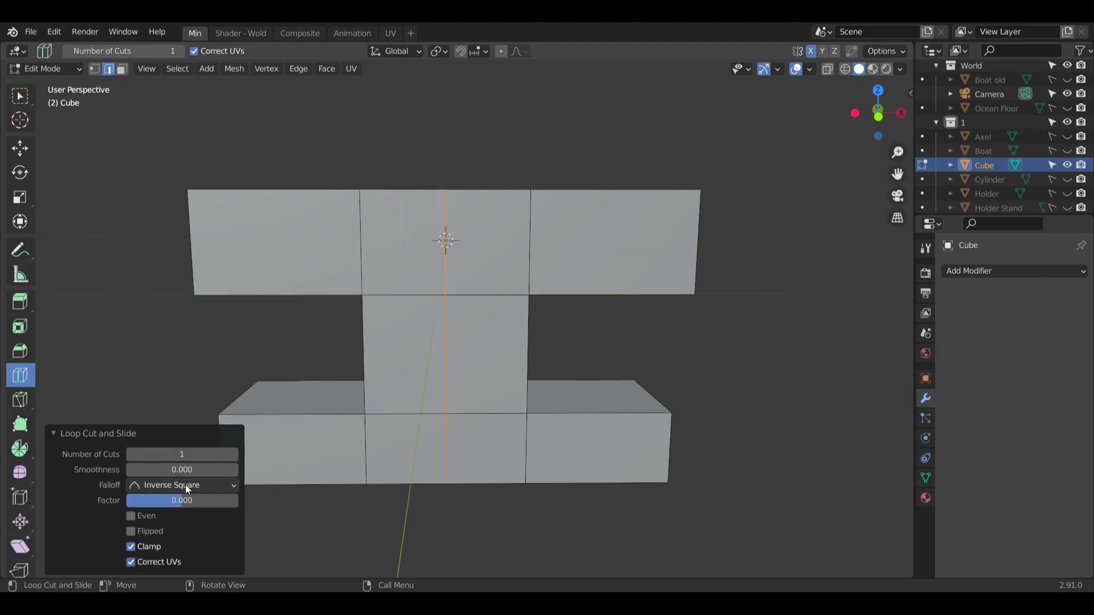
click(234, 455)
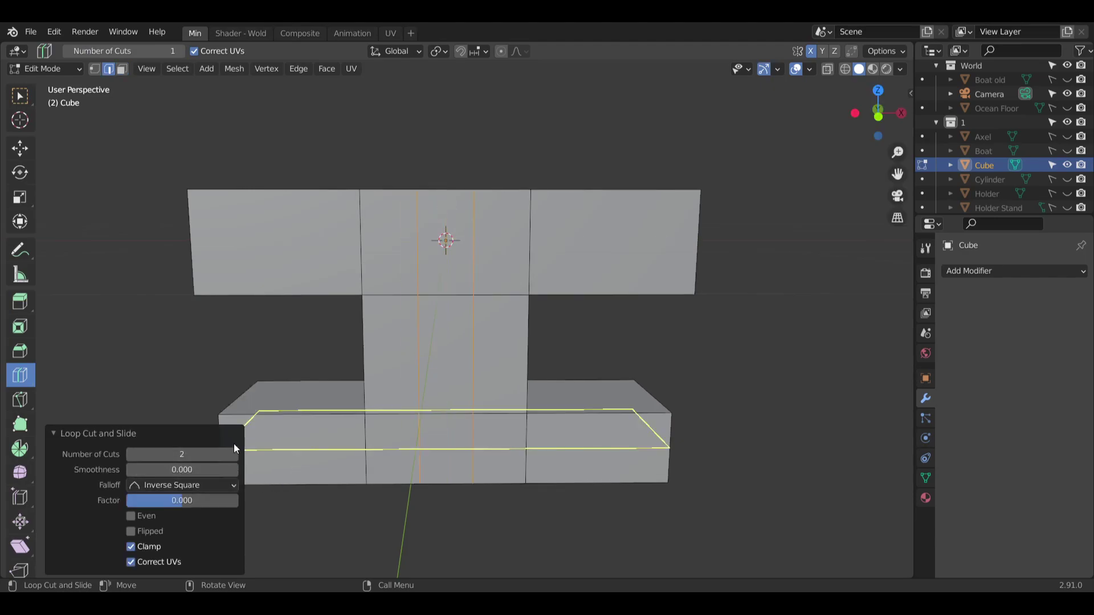
middle_drag(305, 295, 307, 342)
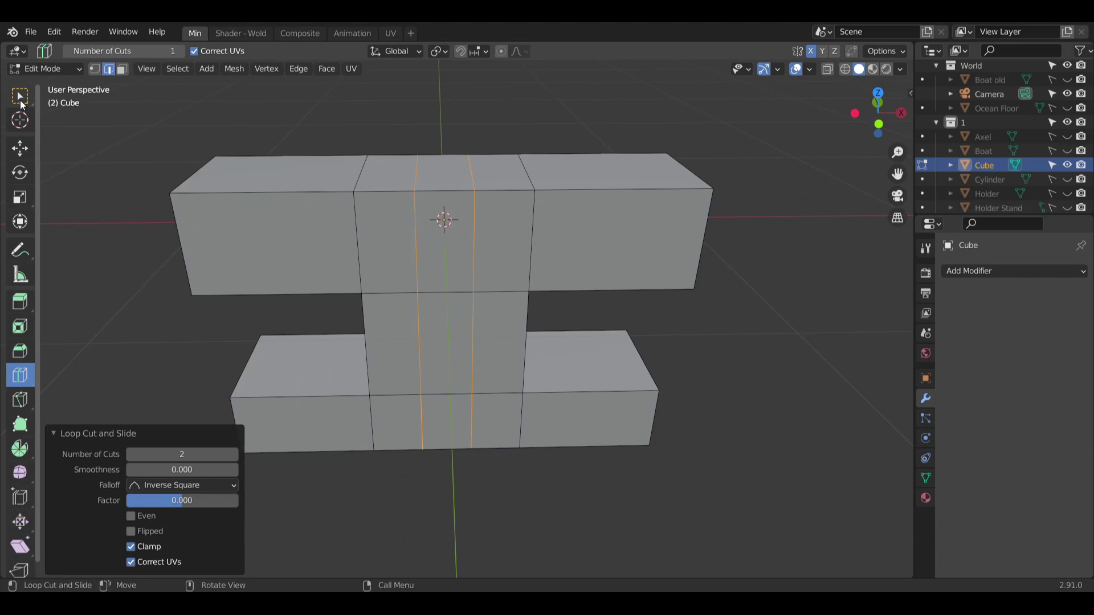
click(21, 95)
click(154, 347)
Delete the column's middle face on the front and on the back to open a hole through it.
middle_drag(284, 396, 419, 346)
click(122, 68)
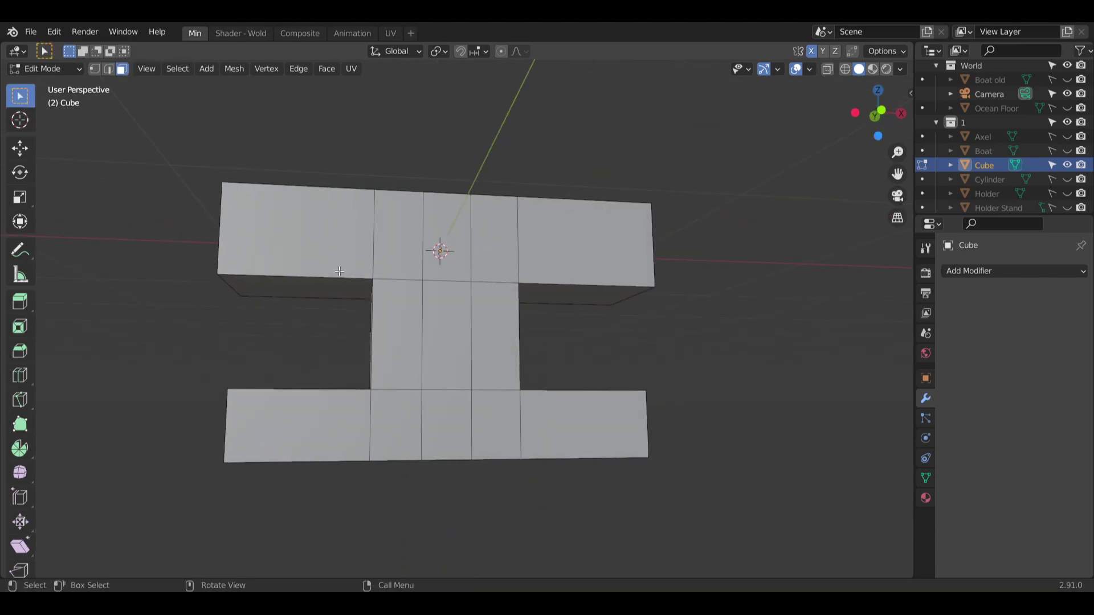
click(434, 330)
key(x)
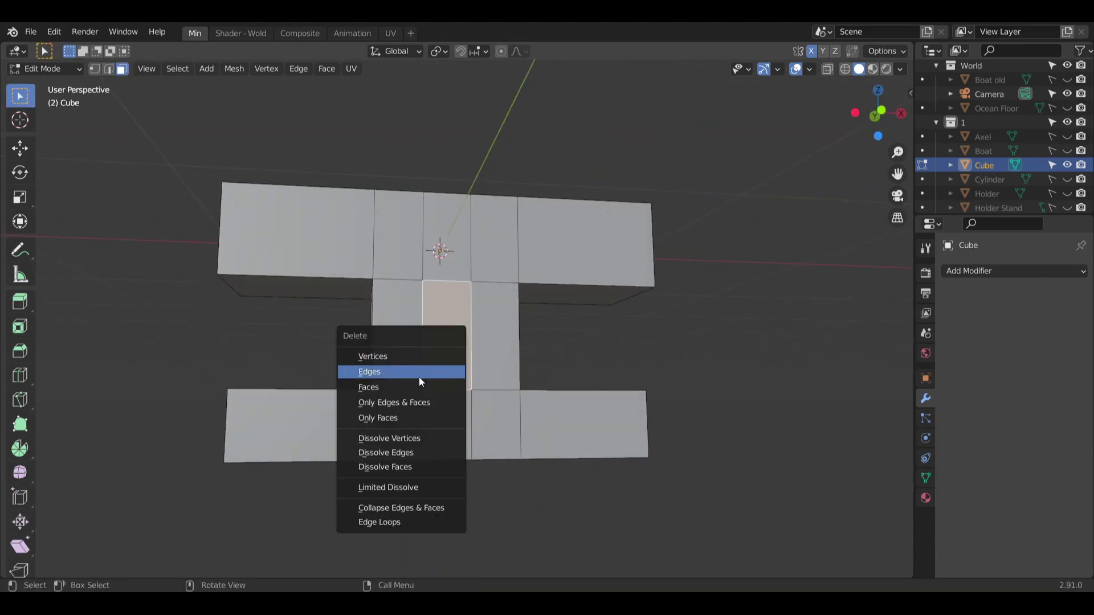
click(419, 385)
middle_drag(419, 385, 436, 348)
click(437, 347)
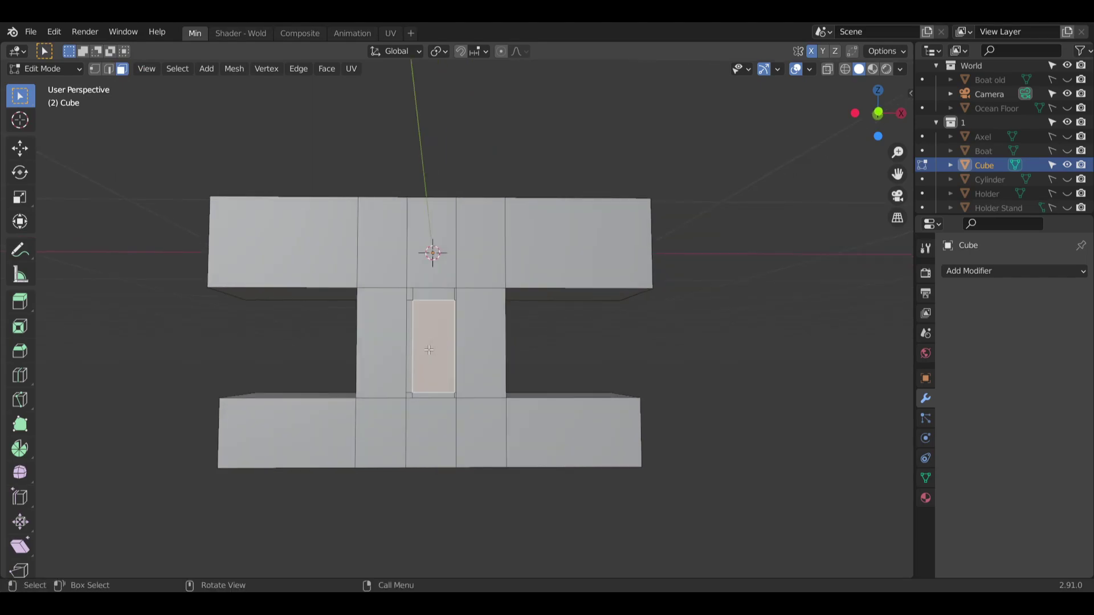
key(x)
click(429, 351)
scroll(425, 349, up, 4)
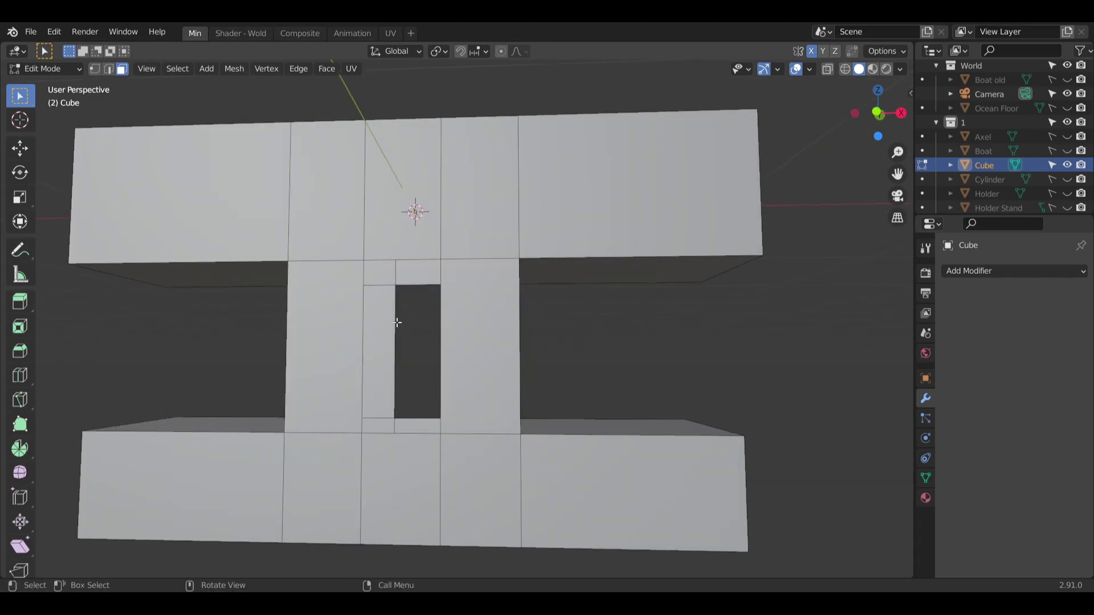
Fill one inner side wall of the column's opening with a face between its front and back vertices.
key(1)
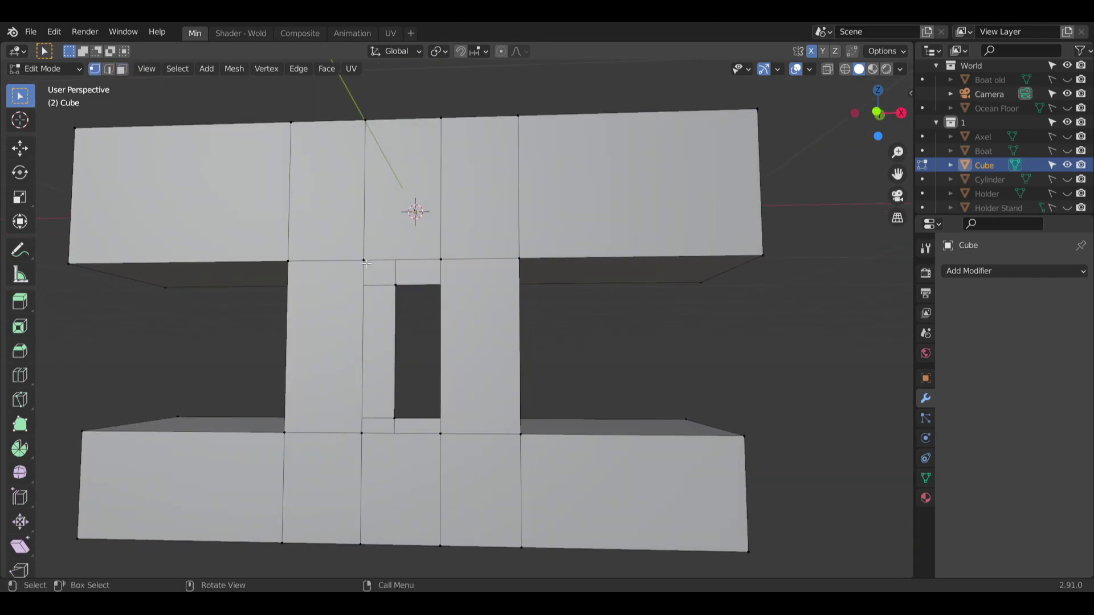
shift+click(397, 286)
click(395, 419)
shift+click(395, 285)
key(f)
middle_drag(415, 332, 445, 312)
Fill the ceiling of the column's opening with a face between the front and back upper vertices.
click(399, 289)
shift+click(385, 265)
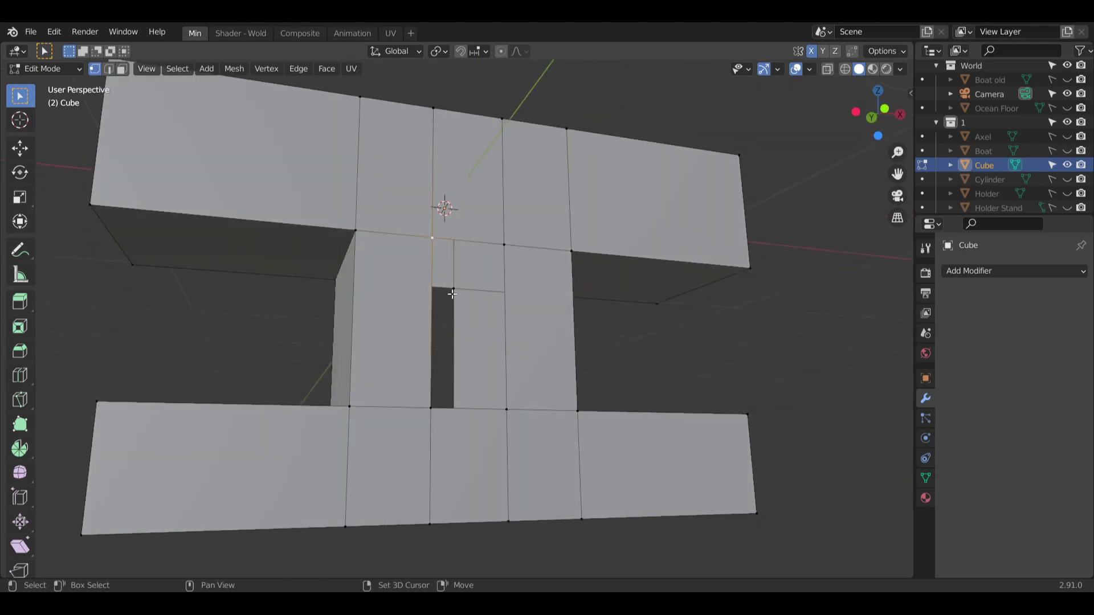
shift+click(452, 291)
shift+click(510, 246)
key(f)
click(446, 352)
middle_drag(446, 352, 437, 343)
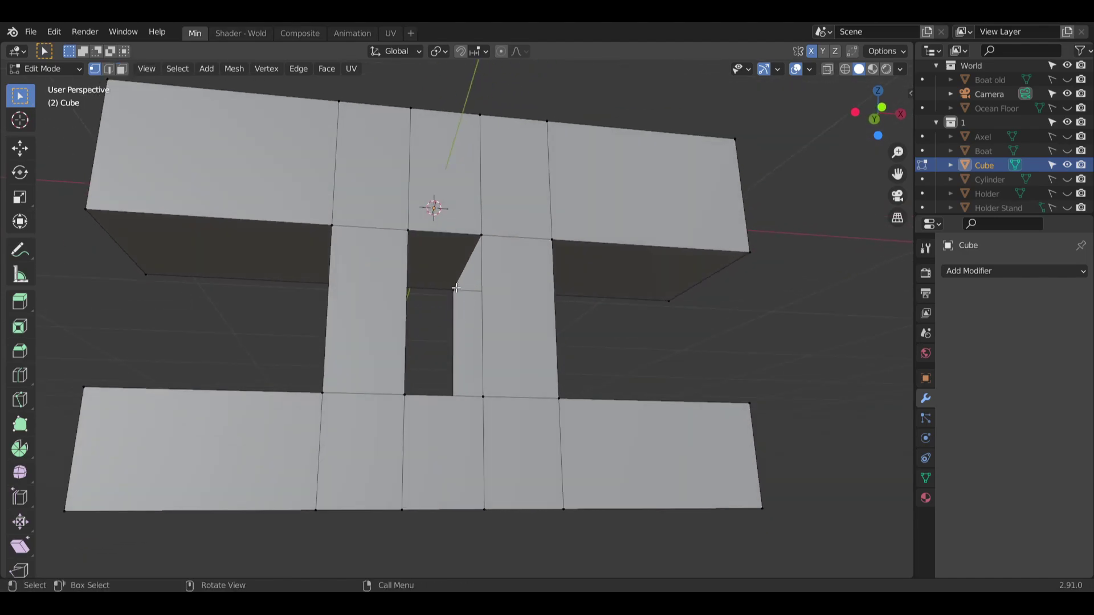
Fill the remaining inner side wall and the floor of the column's opening with faces.
click(456, 289)
shift+click(479, 395)
middle_drag(477, 376, 447, 412)
shift+click(457, 416)
key(f)
click(439, 387)
shift+click(420, 436)
shift+click(448, 412)
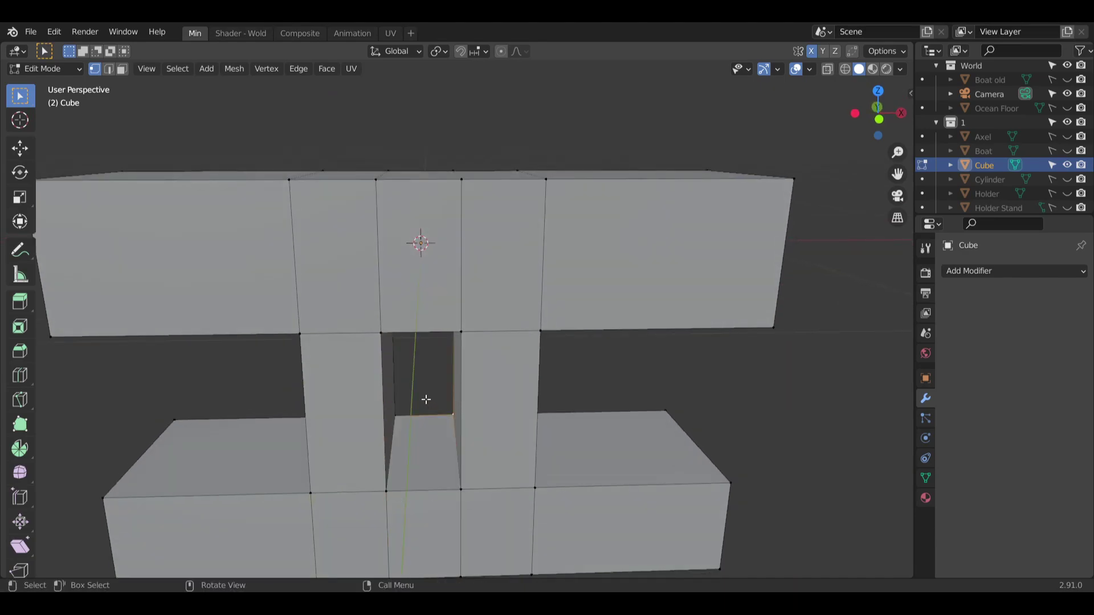
middle_drag(425, 399, 470, 425)
scroll(420, 409, down, 5)
scroll(558, 418, up, 3)
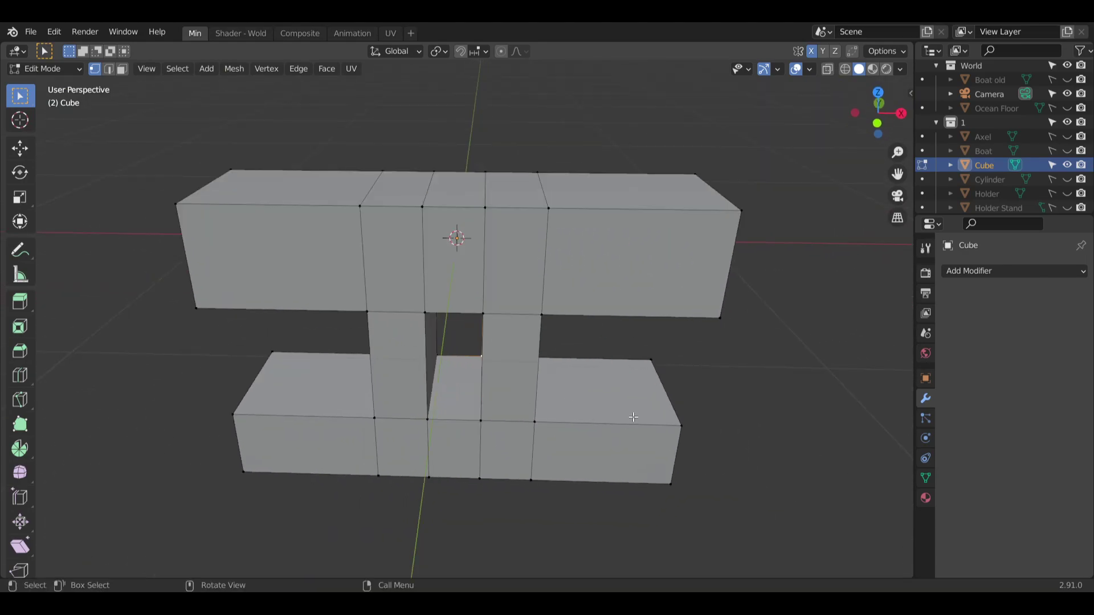
In wireframe shading, select the base's end vertices and move them inward along X to shorten the base, and return to solid shading.
alt+click(620, 350)
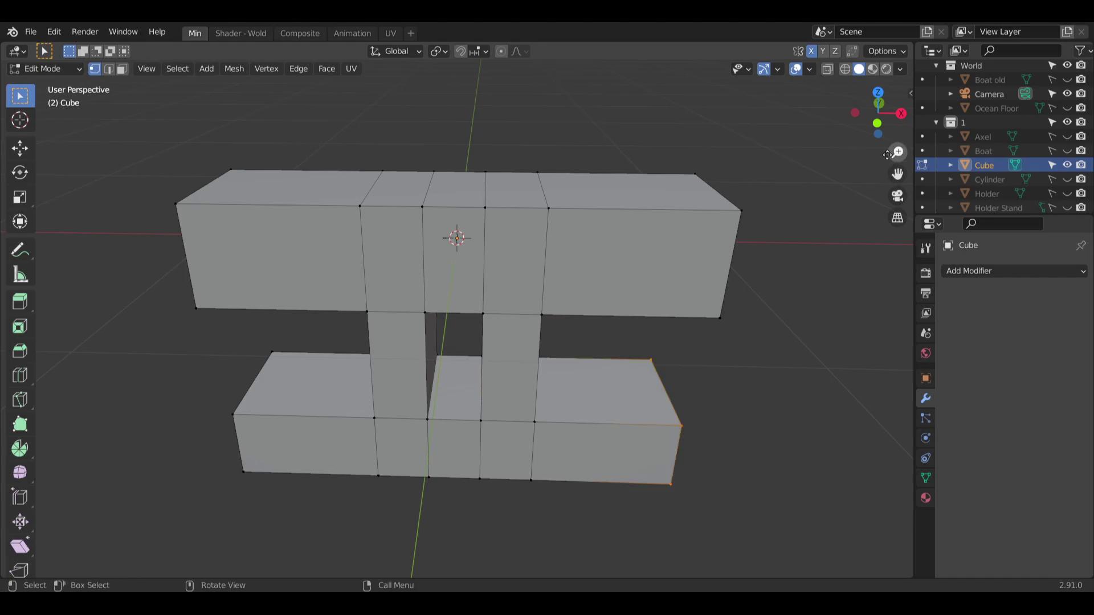
click(847, 71)
mouse_move(613, 341)
mouse_down()
mouse_move(640, 410)
mouse_move(722, 538)
mouse_up()
click(20, 148)
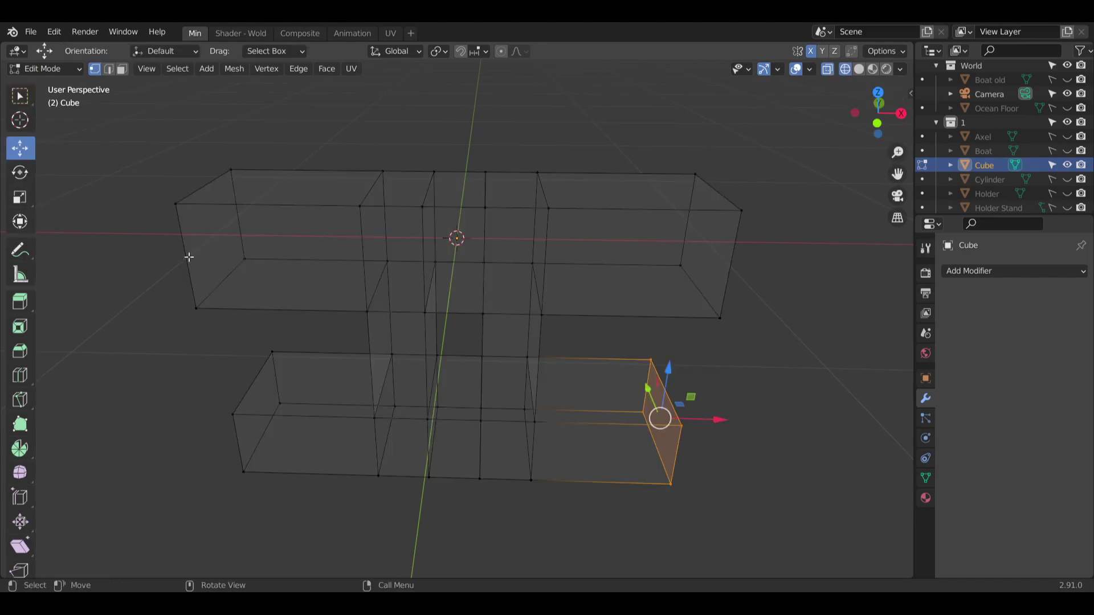
drag(722, 426, 666, 422)
click(701, 398)
middle_drag(701, 398, 699, 312)
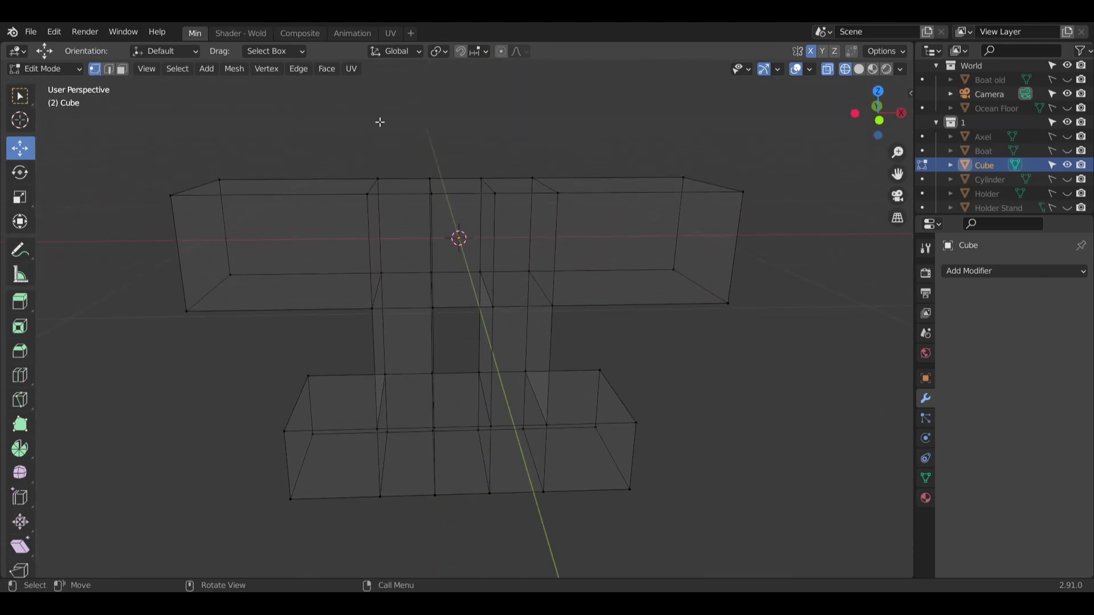
click(858, 69)
middle_drag(598, 211, 529, 141)
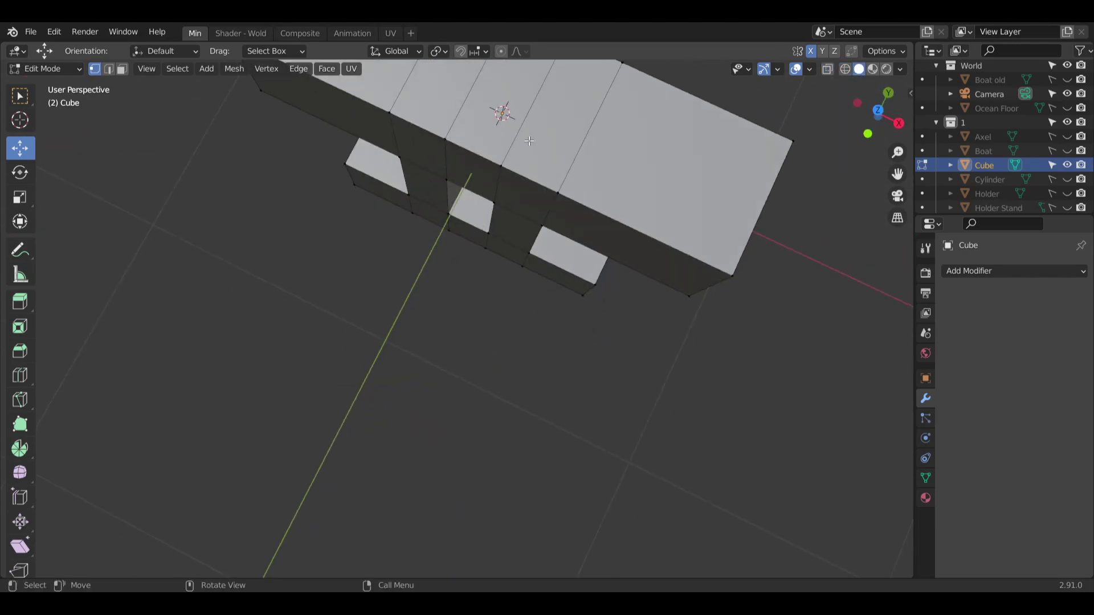
middle_drag(659, 88, 477, 281)
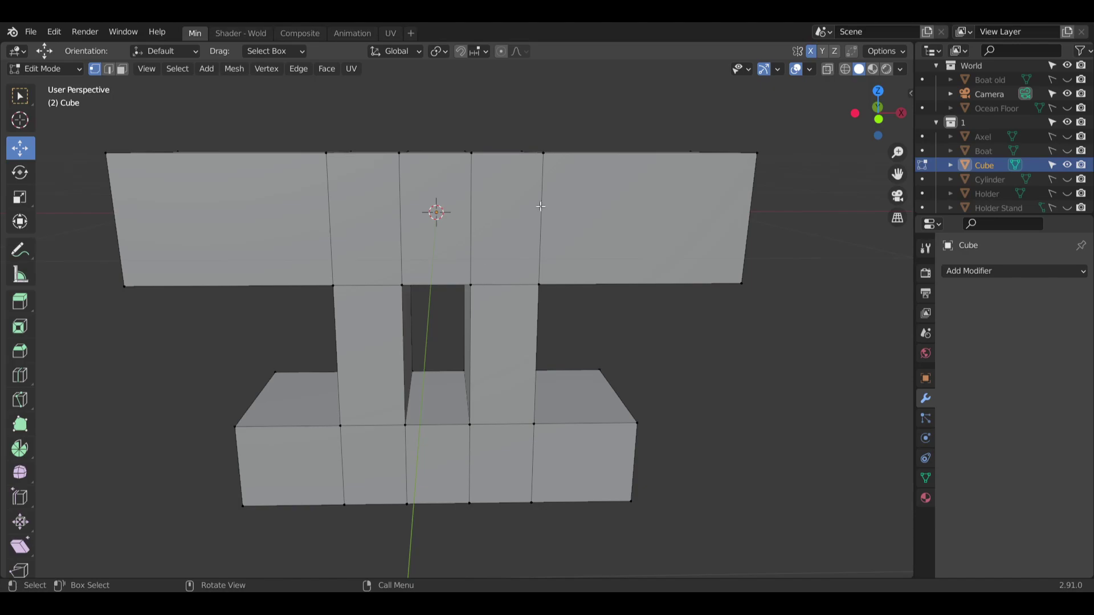
Save the file and rename the Cube object as Boat Cleat.
key(ctrl+s)
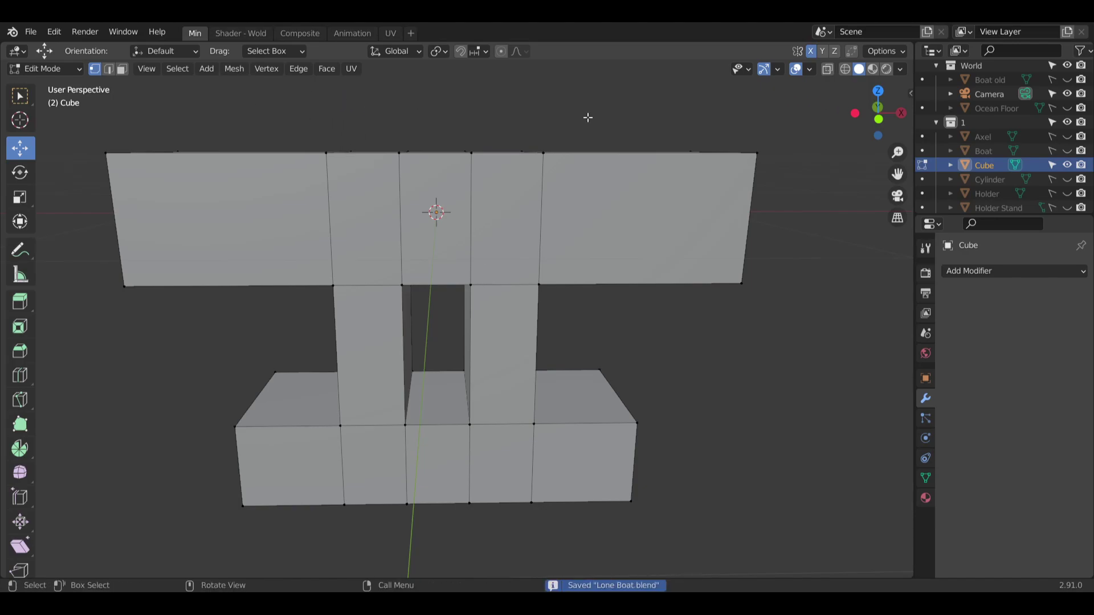
scroll(996, 169, down, 1)
double_click(991, 150)
text(B)
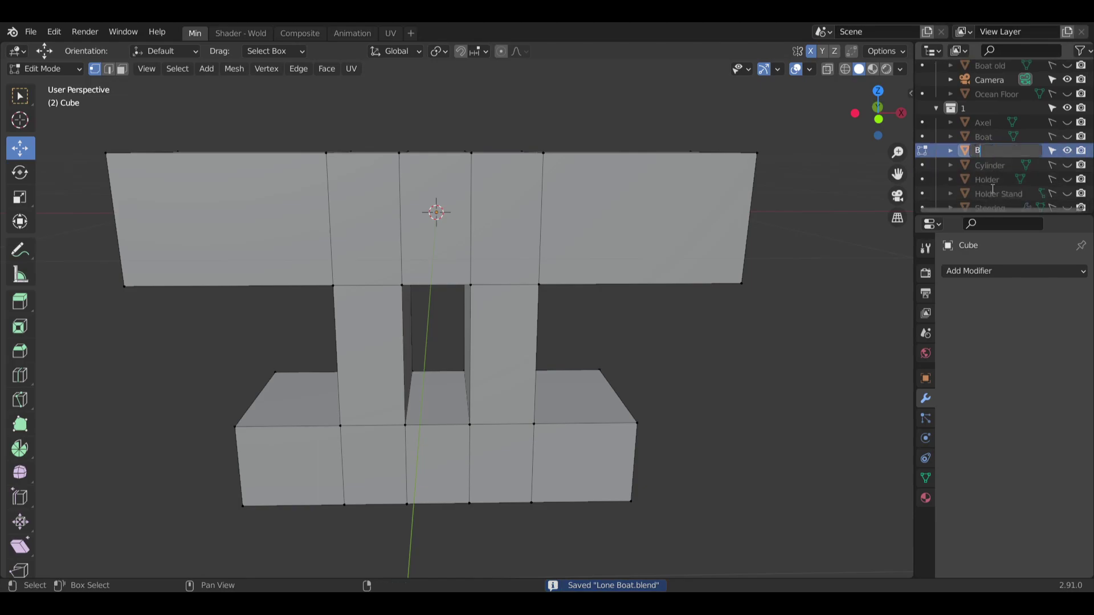
text(oat Cleat)
key(Return)
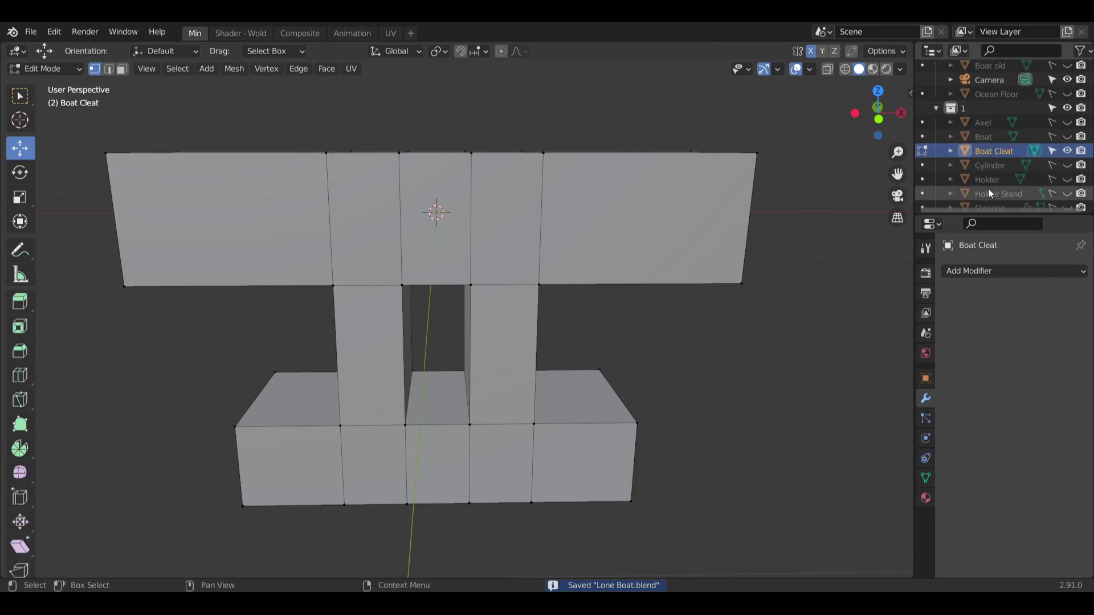
scroll(1037, 149, up, 2)
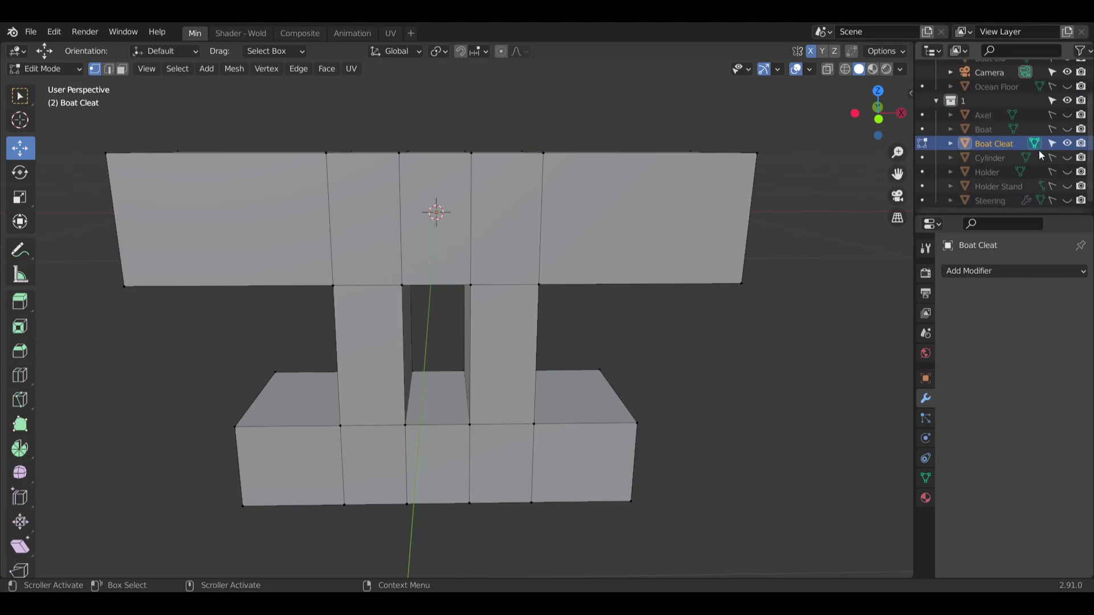
scroll(1033, 170, down, 3)
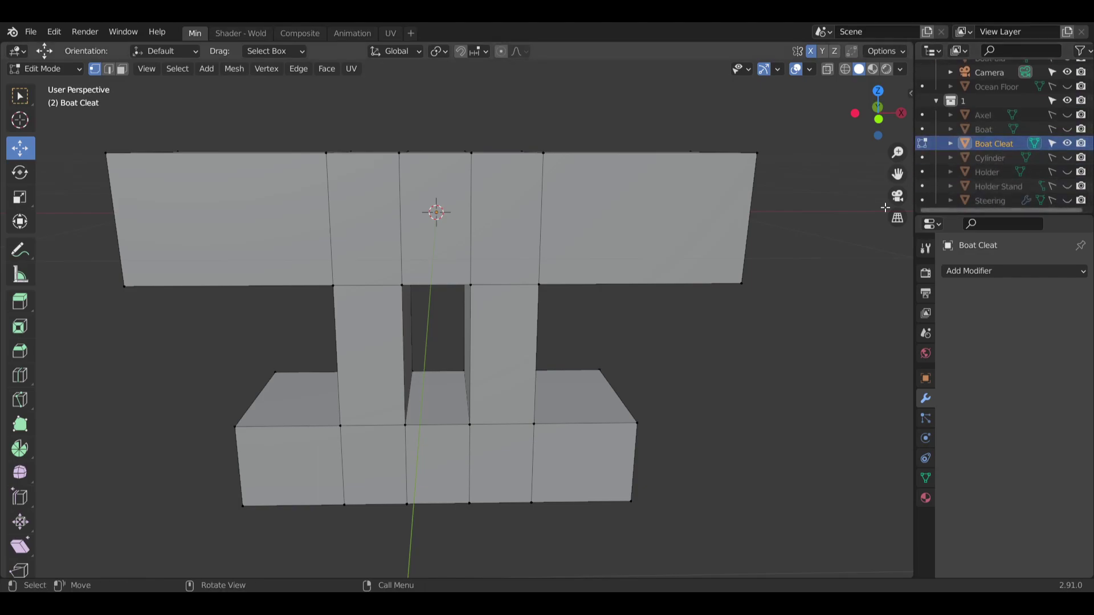
key(ctrl+v)
scroll(1007, 153, down, 1)
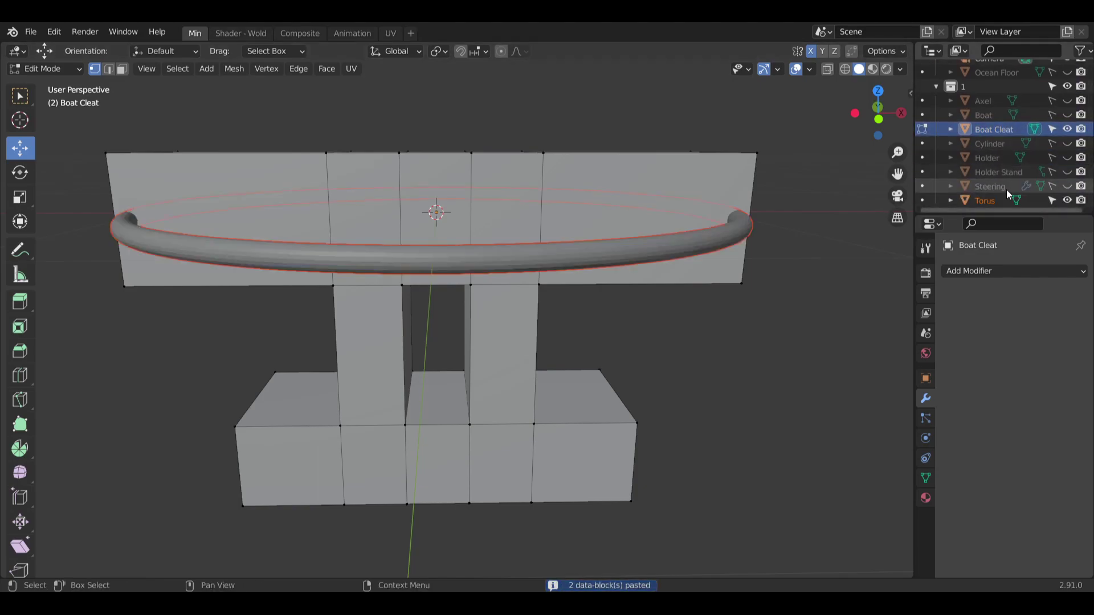
key(x)
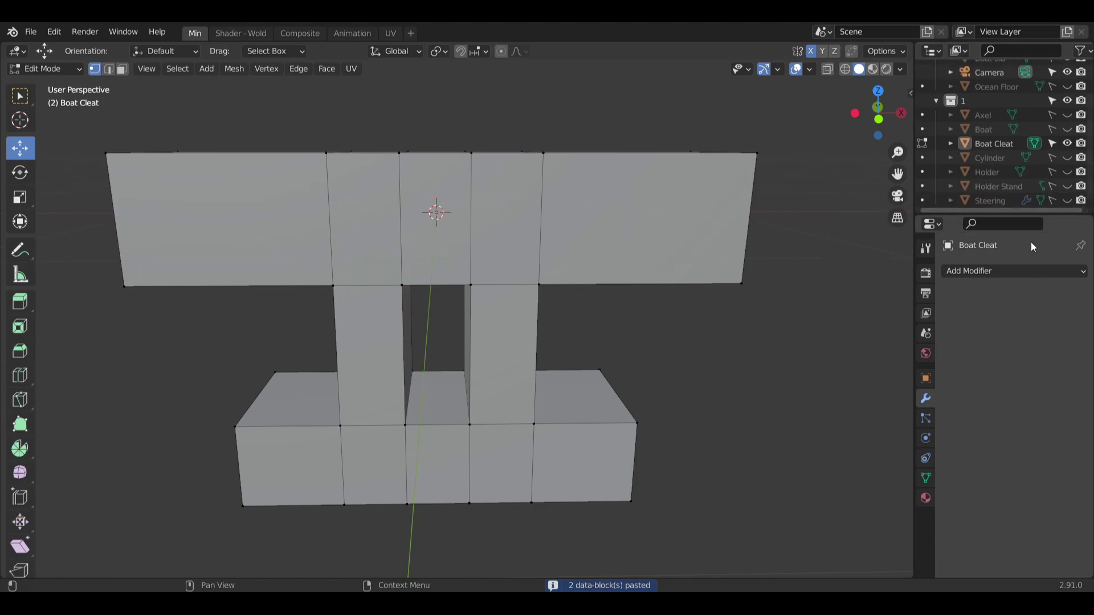
Duplicate the Boat Cleat object by copy and paste, and hide the copy in the viewport.
click(991, 143)
key(ctrl+c)
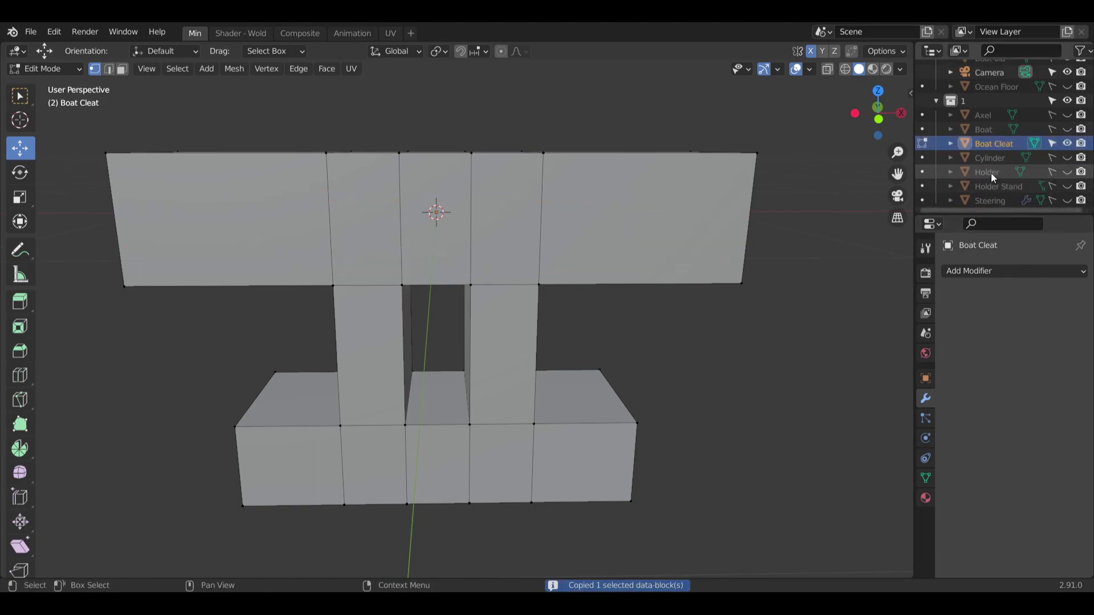
key(ctrl+v)
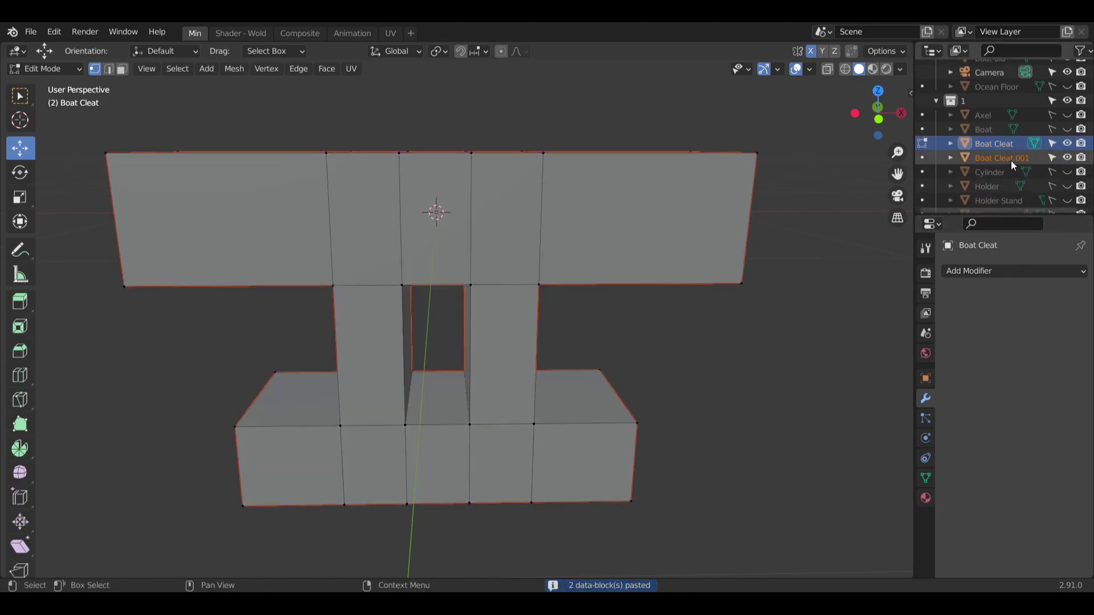
click(1067, 158)
Switch the Boat Cleat object from Edit Mode to Sculpt Mode and undo the last change.
mouse_move(397, 121)
middle_down()
mouse_move(406, 149)
mouse_move(447, 143)
middle_up()
click(79, 69)
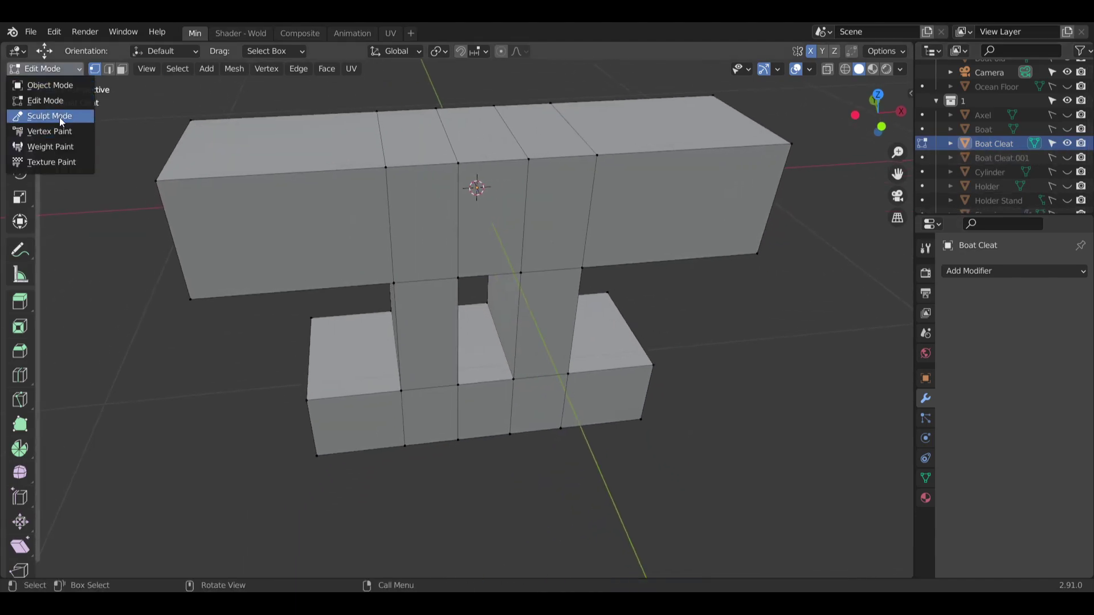
click(59, 117)
middle_drag(505, 196, 354, 256)
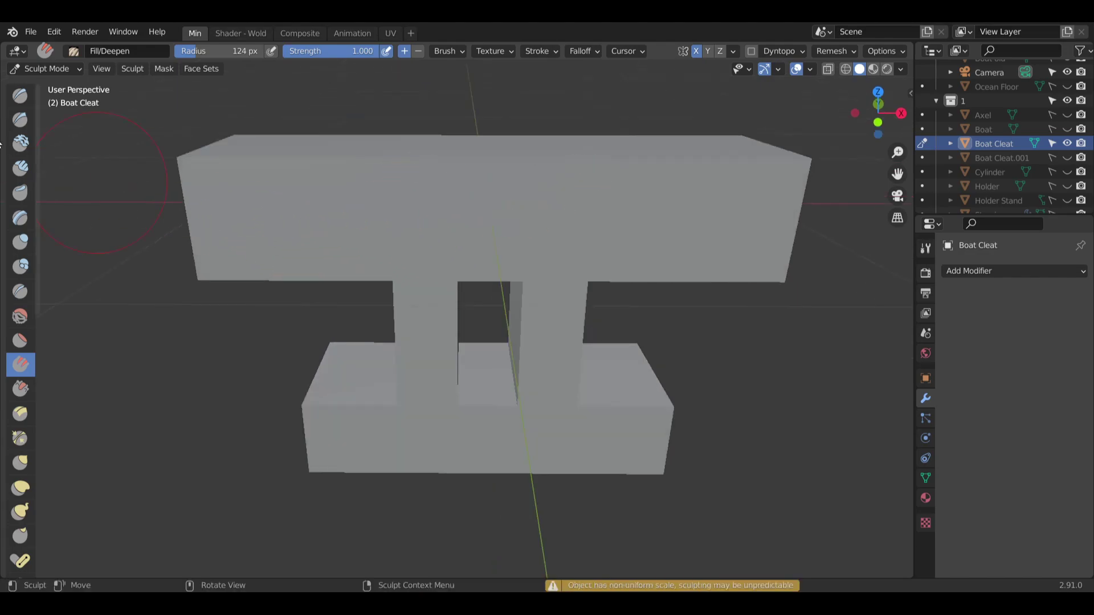
mouse_move(244, 180)
middle_down()
mouse_move(413, 241)
mouse_move(399, 236)
mouse_move(367, 288)
mouse_move(318, 257)
mouse_move(339, 305)
mouse_move(381, 299)
middle_up()
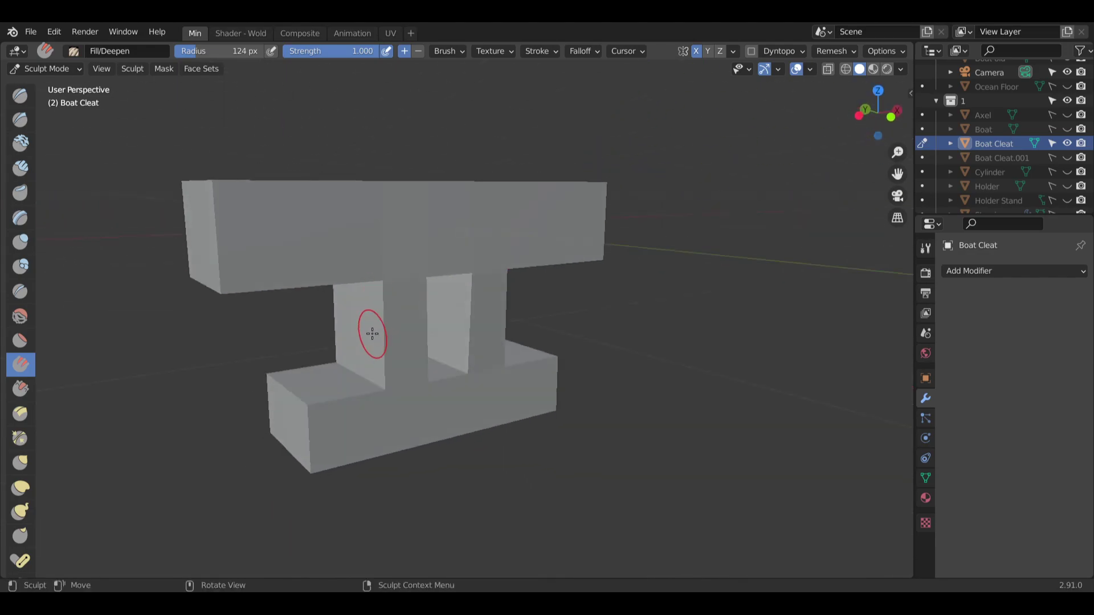
key(ctrl+z)
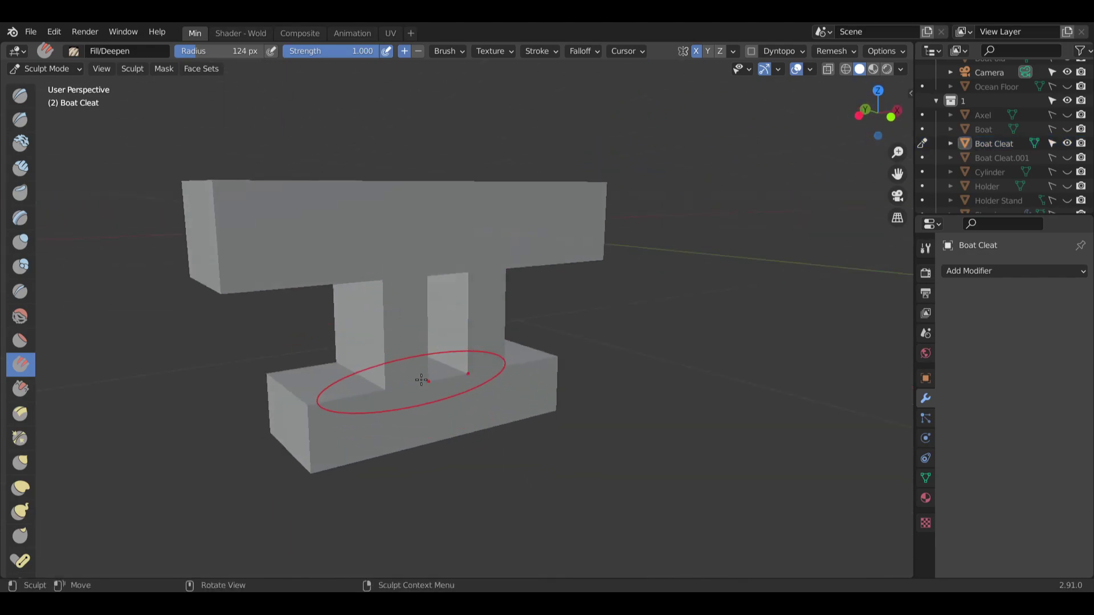
Set the voxel size to 0.0315 and voxel-remesh the Boat Cleat.
middle_drag(422, 380, 432, 291)
key(r)
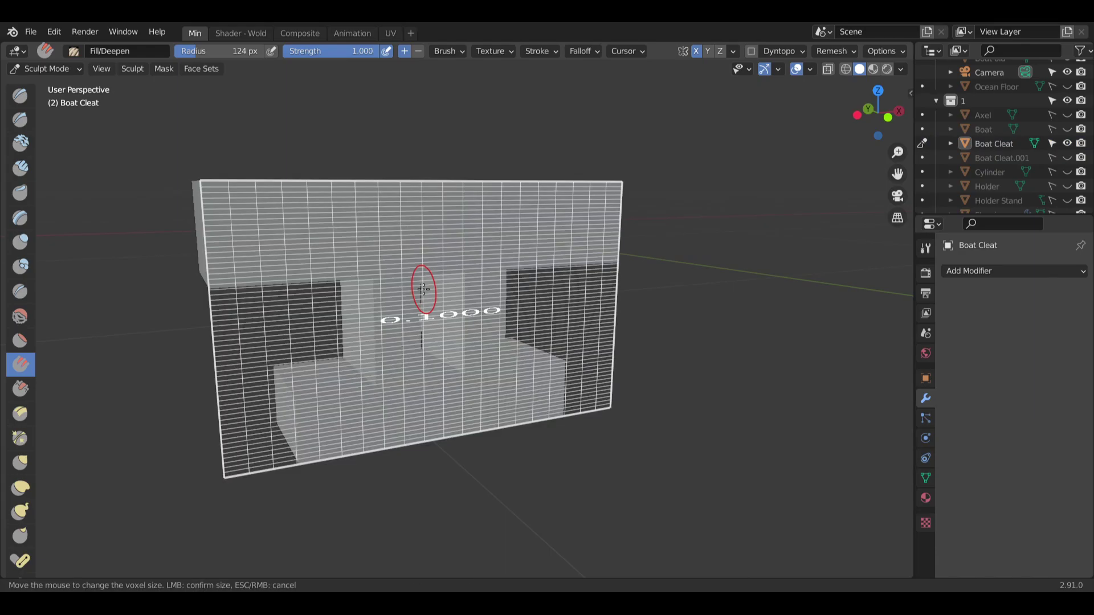
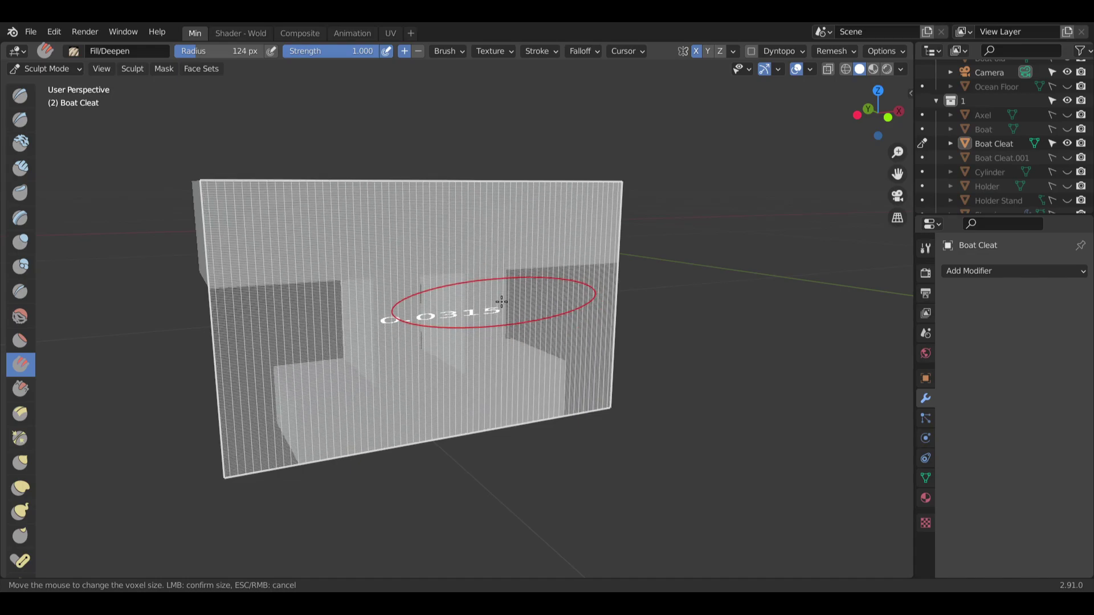
click(501, 302)
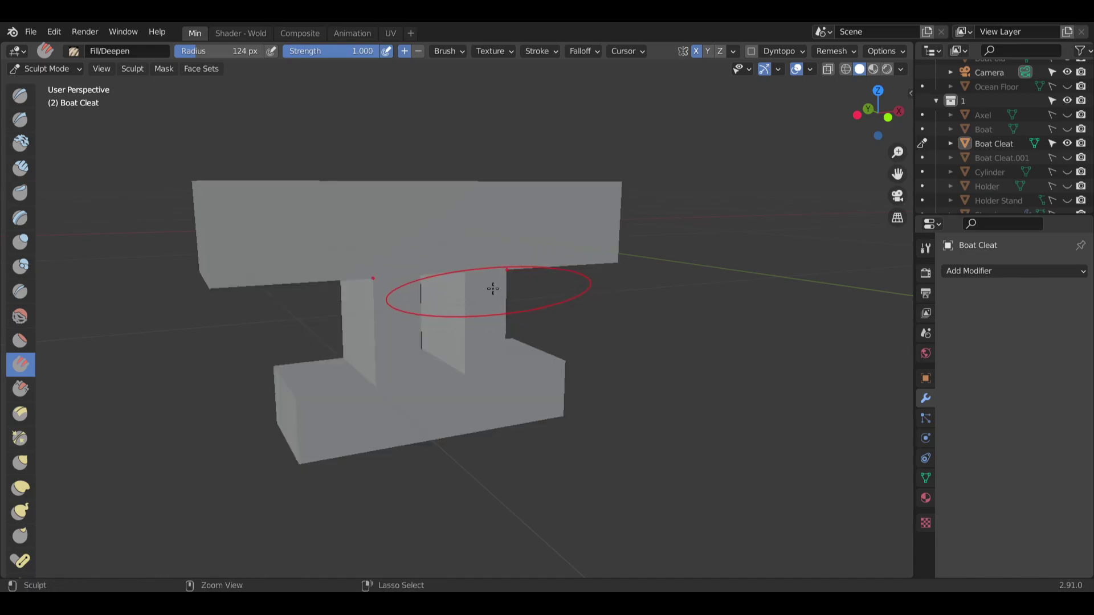
key(ctrl+r)
Try a Fill/Deepen stroke across the cleat, undo it, and switch to the Smooth brush.
middle_drag(489, 288, 439, 311)
mouse_move(431, 314)
middle_down()
mouse_move(444, 314)
mouse_move(450, 370)
mouse_move(462, 313)
mouse_move(401, 262)
middle_up()
drag(442, 291, 267, 248)
key(ctrl+z)
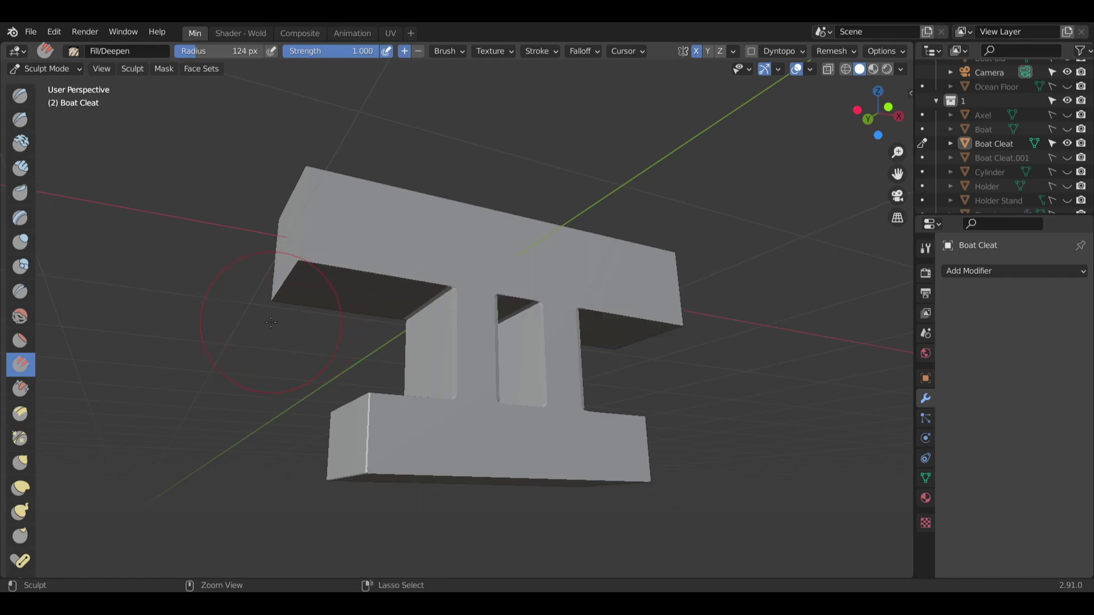
click(20, 316)
Try smoothing the crossbar's lower front edge and its joint with the columns, and undo the strokes.
mouse_move(457, 283)
mouse_down()
mouse_move(326, 262)
mouse_move(296, 231)
mouse_move(324, 251)
mouse_up()
middle_drag(324, 252, 332, 263)
mouse_move(329, 261)
mouse_down()
mouse_move(303, 223)
mouse_move(345, 242)
mouse_move(325, 217)
mouse_up()
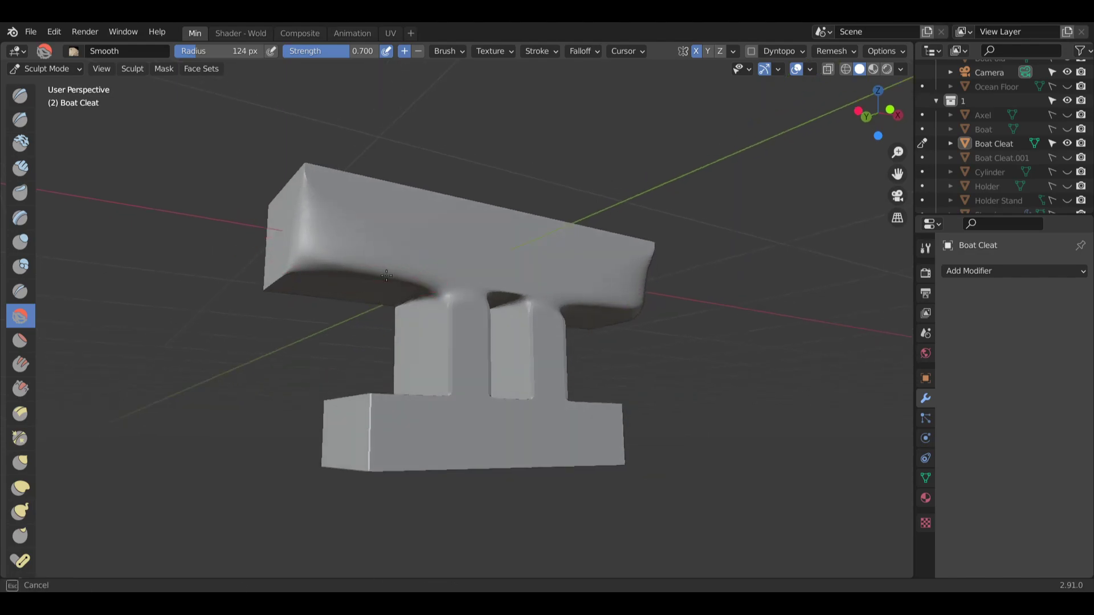
drag(386, 276, 366, 251)
key(ctrl+z)
key(ctrl+z)
key(ctrl+z)
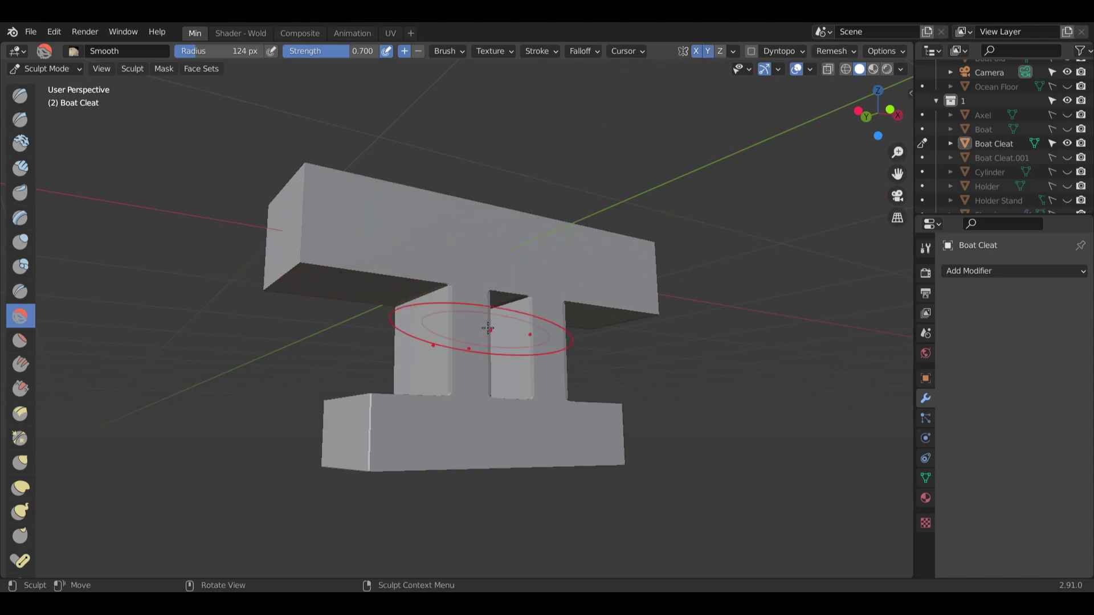
With X and Y symmetry enabled, smooth the crossbar's lower edges and end corners into a rounded shape.
mouse_move(488, 318)
mouse_down()
mouse_move(446, 305)
mouse_move(429, 276)
mouse_move(377, 283)
mouse_move(324, 251)
mouse_move(274, 262)
mouse_move(300, 191)
mouse_move(318, 254)
mouse_move(372, 263)
mouse_up()
drag(289, 249, 311, 264)
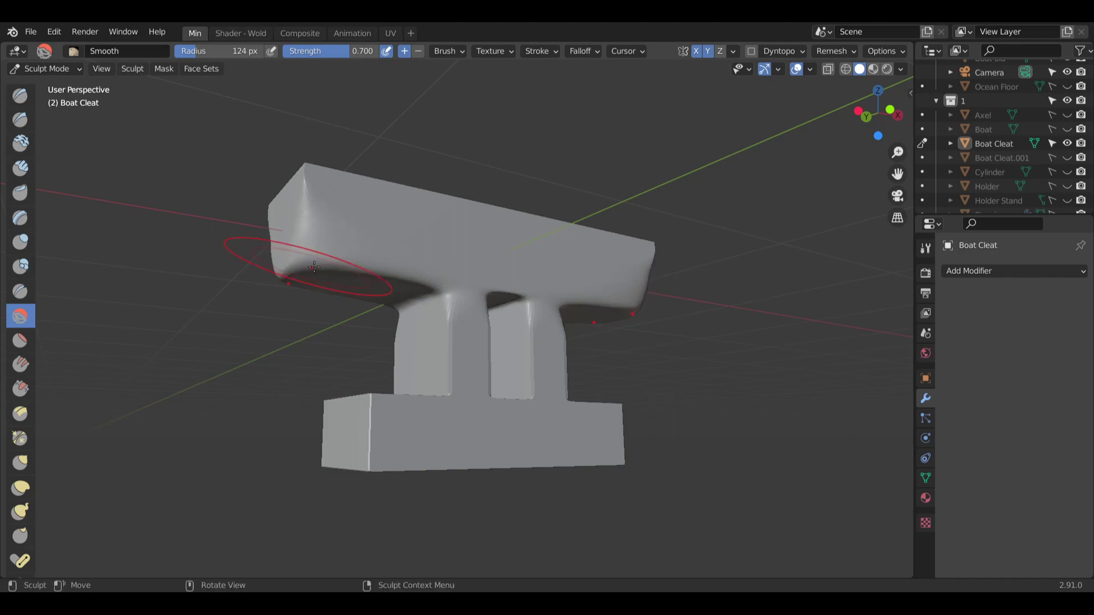
mouse_move(311, 245)
middle_down()
mouse_move(300, 253)
mouse_move(281, 229)
middle_up()
scroll(300, 244, up, 3)
mouse_move(280, 227)
mouse_down()
mouse_move(259, 214)
mouse_move(264, 234)
mouse_up()
middle_drag(264, 233, 299, 231)
drag(293, 228, 244, 208)
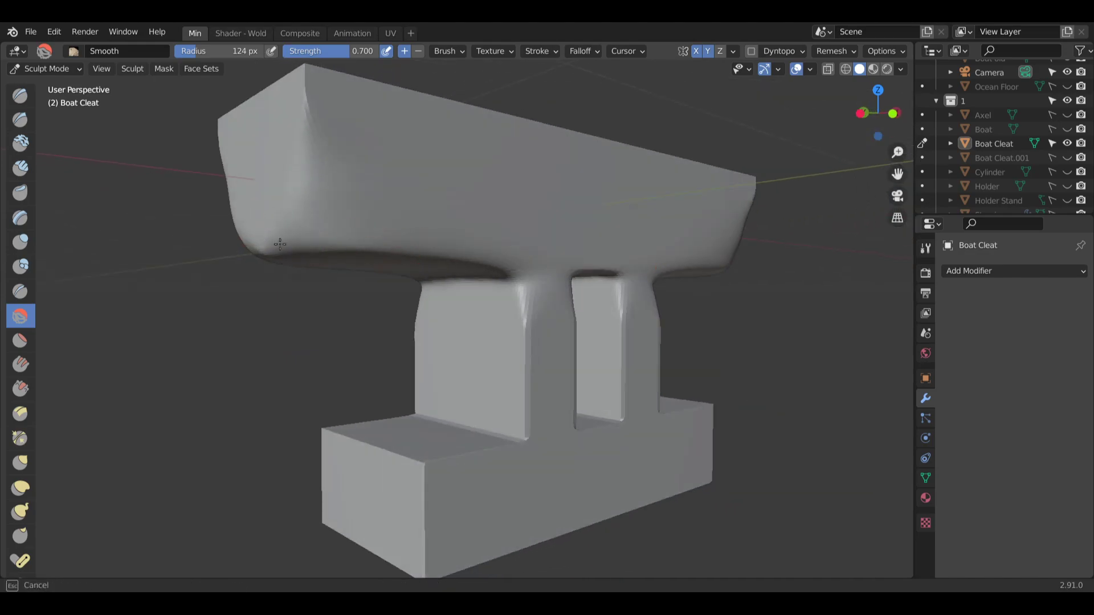
Smooth both columns and their joints with the crossbar and base so their edges become round.
scroll(280, 244, down, 4)
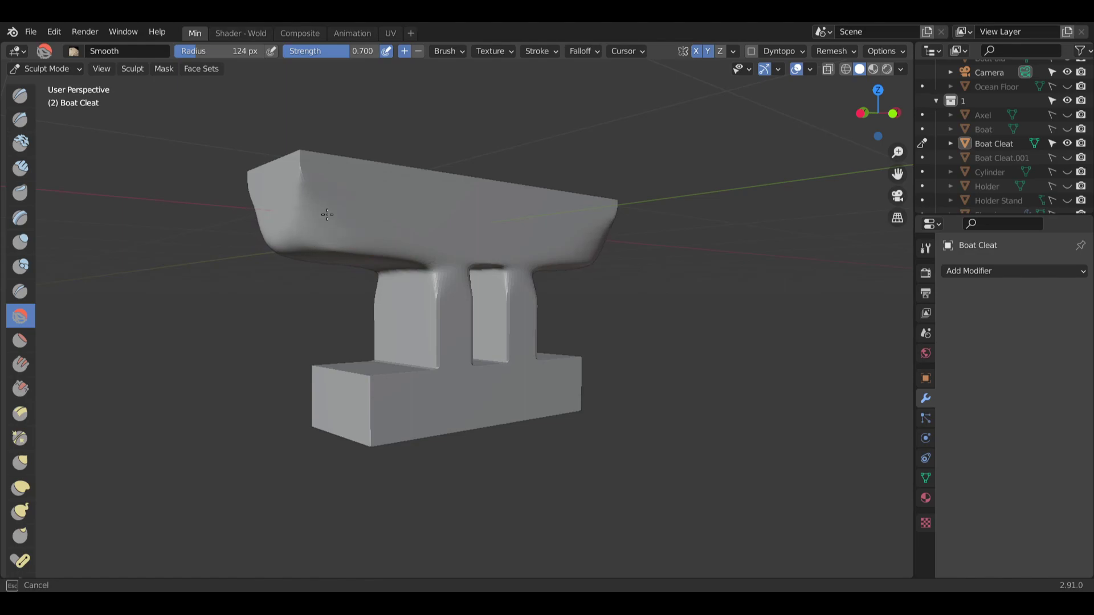
mouse_move(423, 281)
mouse_down()
mouse_move(445, 323)
mouse_move(418, 295)
mouse_move(420, 279)
mouse_move(442, 315)
mouse_move(462, 320)
mouse_move(461, 345)
mouse_move(403, 316)
mouse_up()
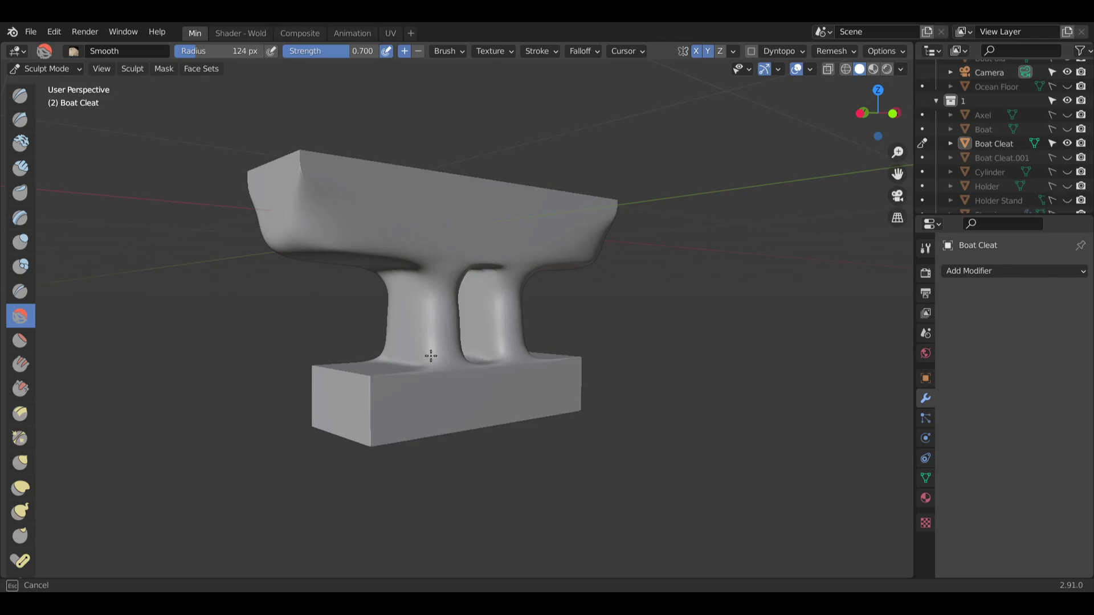
drag(431, 356, 427, 361)
Smooth the base's upper edges and ends so they slope down from the columns in a rounded form.
mouse_move(427, 361)
middle_down()
mouse_move(364, 359)
mouse_move(439, 399)
middle_up()
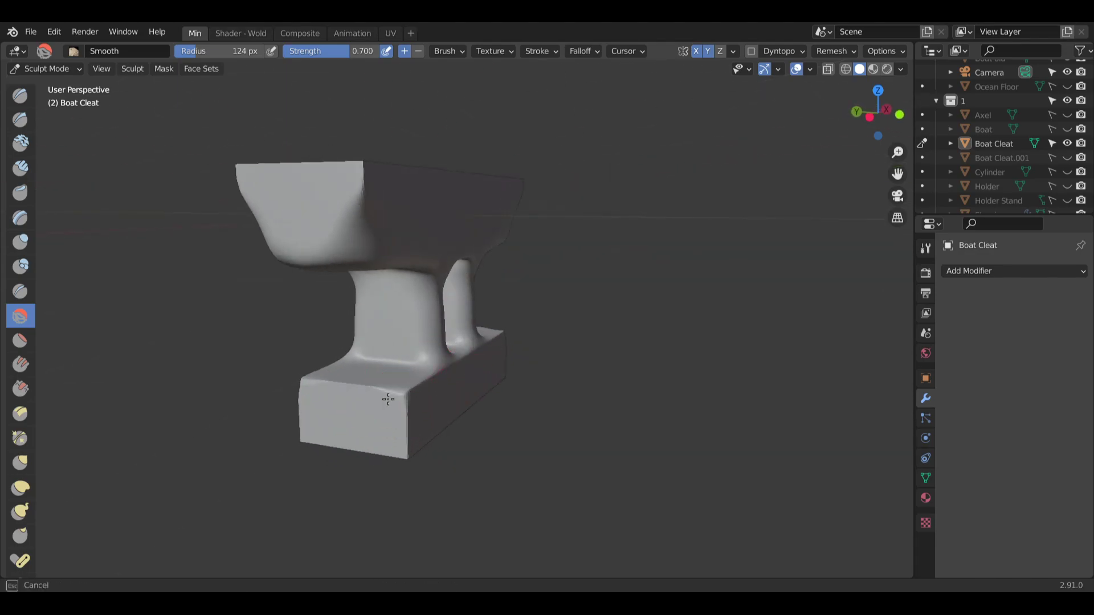
mouse_move(388, 399)
mouse_down()
mouse_move(399, 393)
mouse_move(364, 357)
mouse_move(418, 399)
mouse_move(337, 384)
mouse_up()
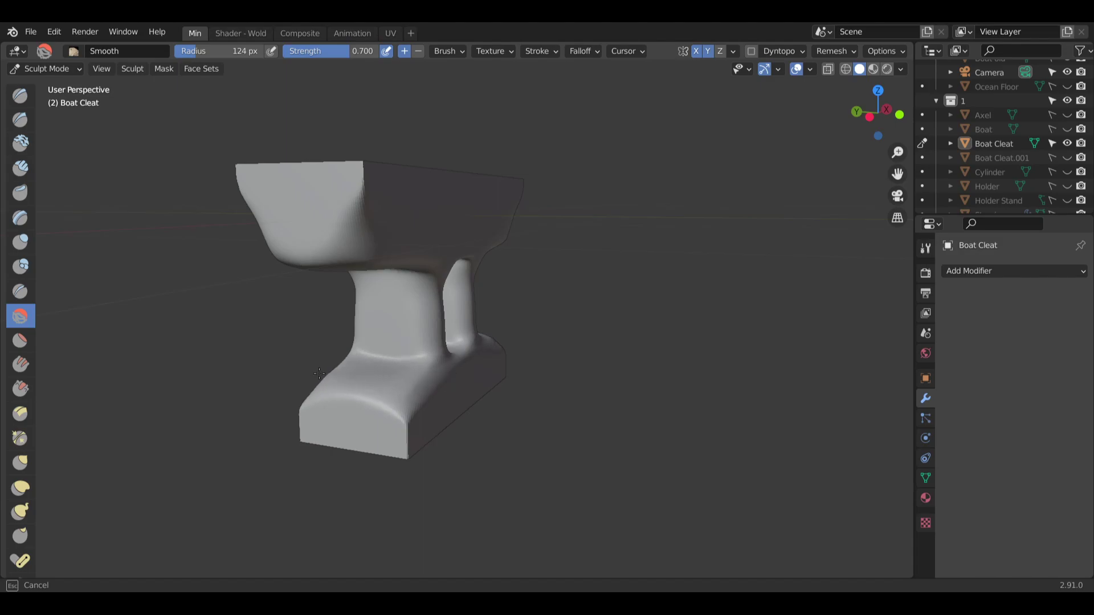
middle_drag(448, 373, 399, 372)
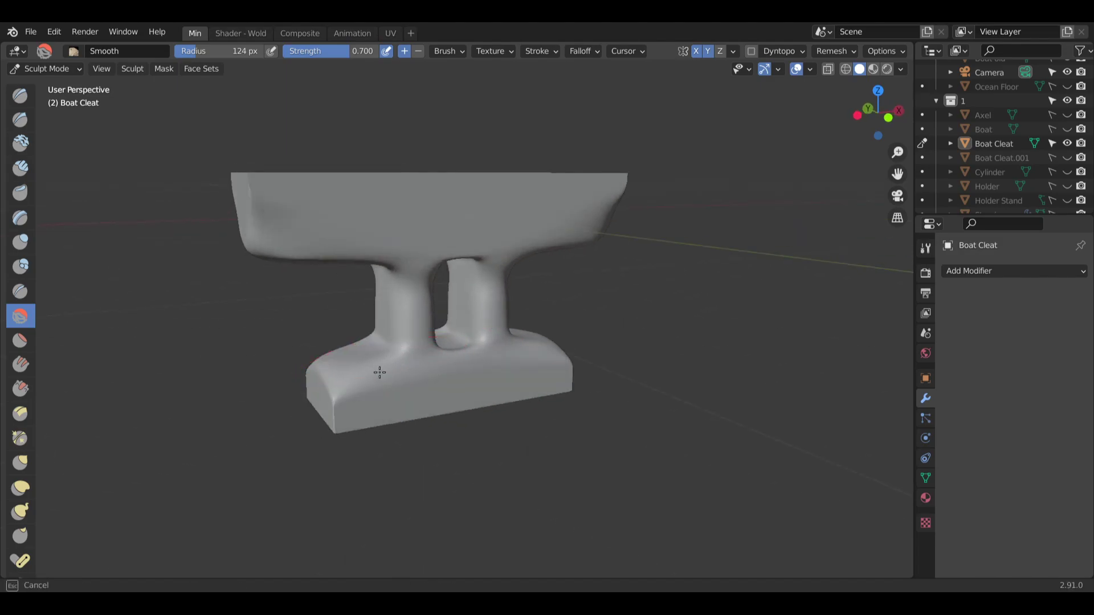
drag(375, 362, 319, 357)
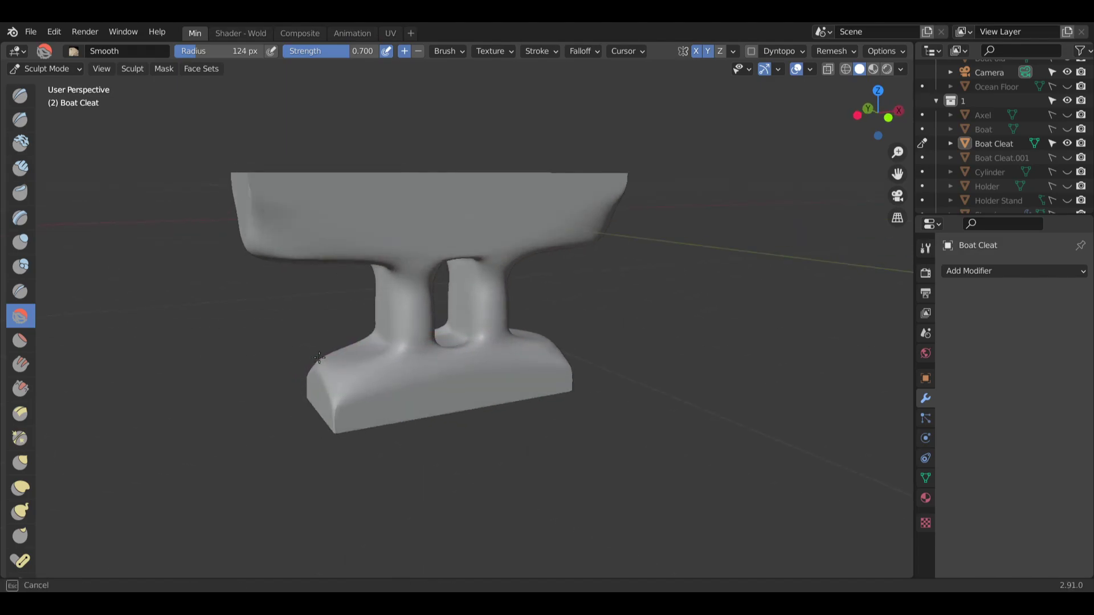
middle_drag(302, 372, 333, 383)
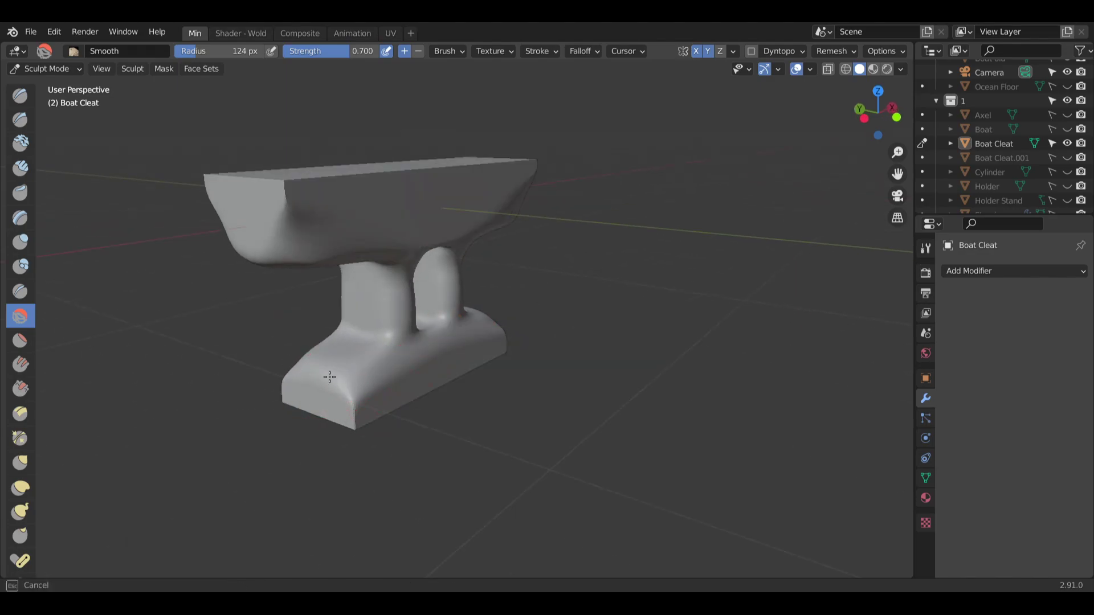
drag(390, 360, 321, 355)
Try further smoothing on the front of one column from close up, and undo the strokes.
mouse_move(459, 308)
middle_down()
mouse_move(378, 299)
mouse_move(399, 308)
middle_up()
scroll(430, 292, up, 2)
drag(398, 308, 422, 318)
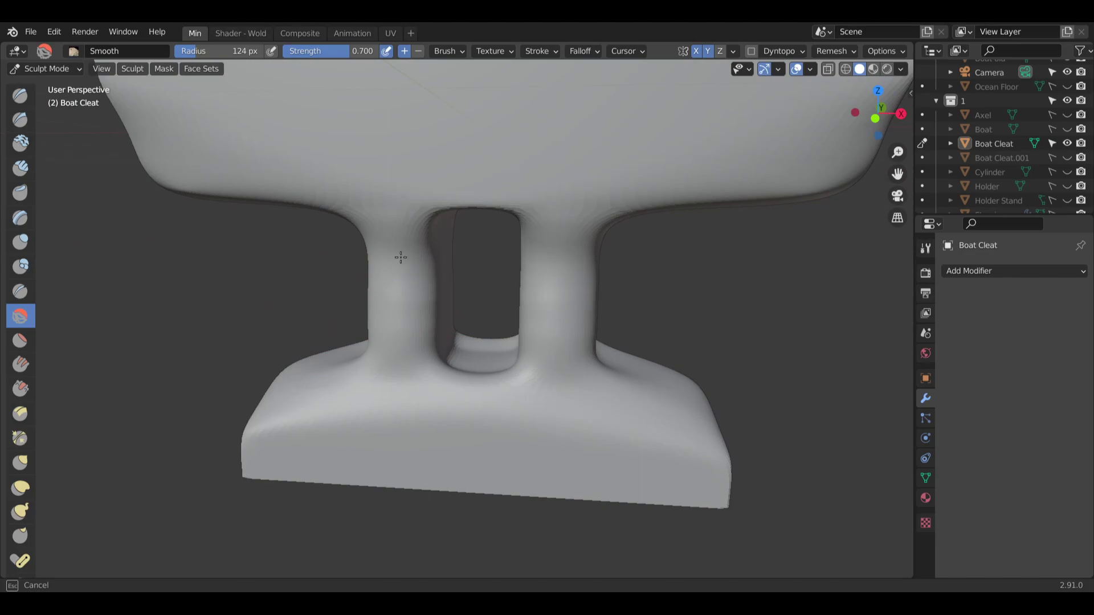
mouse_move(401, 257)
mouse_down()
mouse_move(411, 276)
mouse_move(393, 222)
mouse_move(434, 233)
mouse_move(386, 239)
mouse_move(403, 256)
mouse_up()
key(ctrl+z)
key(ctrl+z)
Smooth the column fronts from their joint with the crossbar down to the base.
middle_drag(405, 257, 378, 260)
mouse_move(380, 261)
mouse_down()
mouse_move(439, 261)
mouse_move(413, 287)
mouse_move(392, 339)
mouse_move(428, 313)
mouse_move(421, 273)
mouse_up()
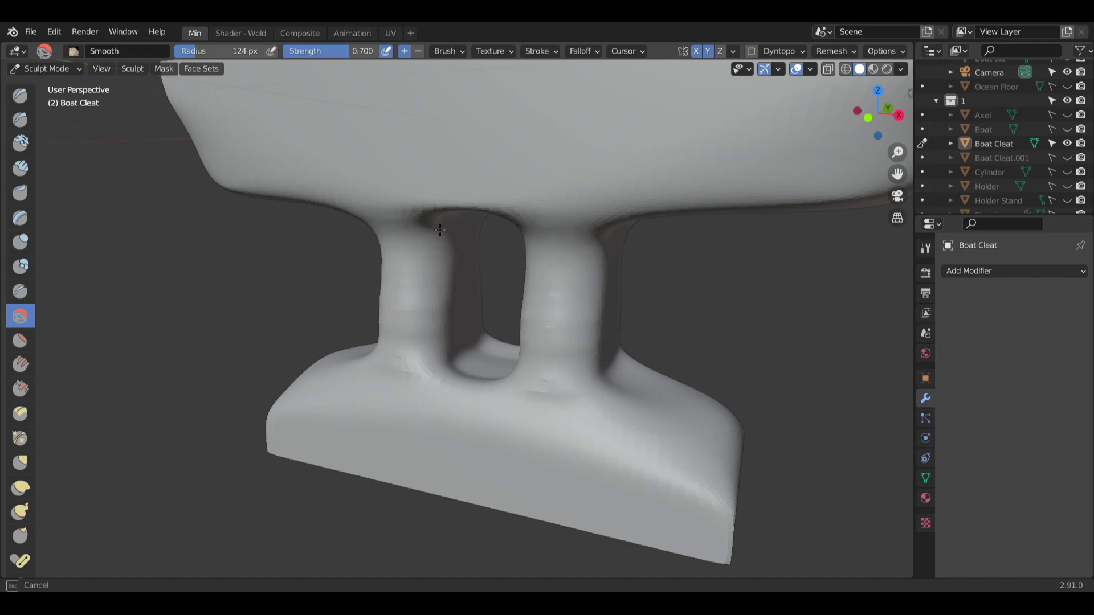
drag(441, 230, 409, 221)
mouse_move(415, 294)
mouse_down()
mouse_move(422, 364)
mouse_move(448, 369)
mouse_move(431, 346)
mouse_up()
middle_drag(429, 339, 502, 337)
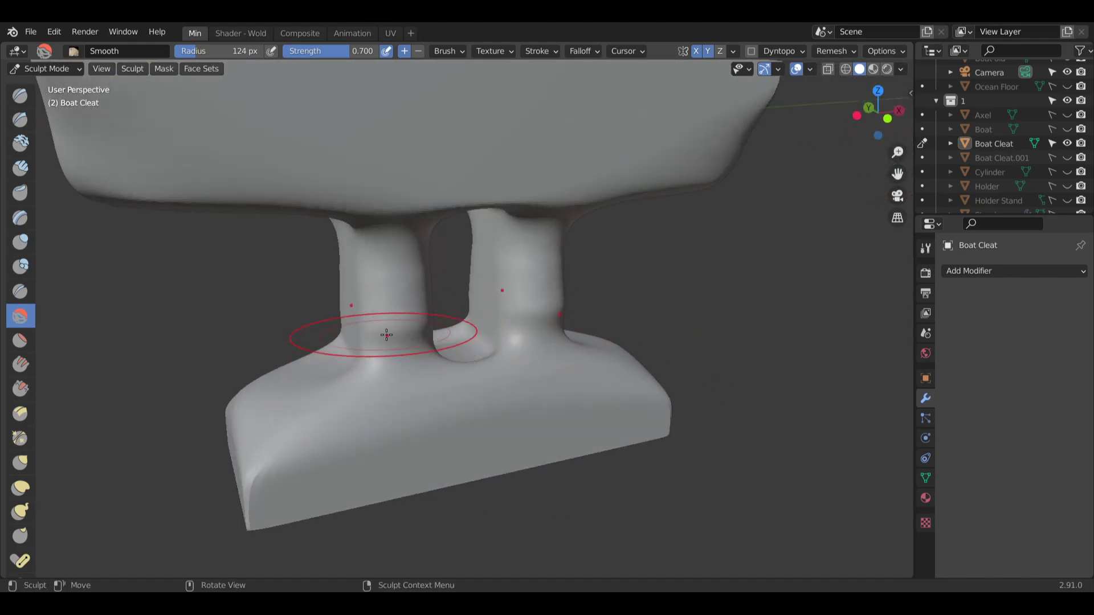
mouse_move(385, 336)
mouse_down()
mouse_move(411, 324)
mouse_move(369, 296)
mouse_move(373, 272)
mouse_move(389, 315)
mouse_up()
Smooth the outer sides of the columns and the creases where they meet the base.
middle_drag(389, 315, 384, 327)
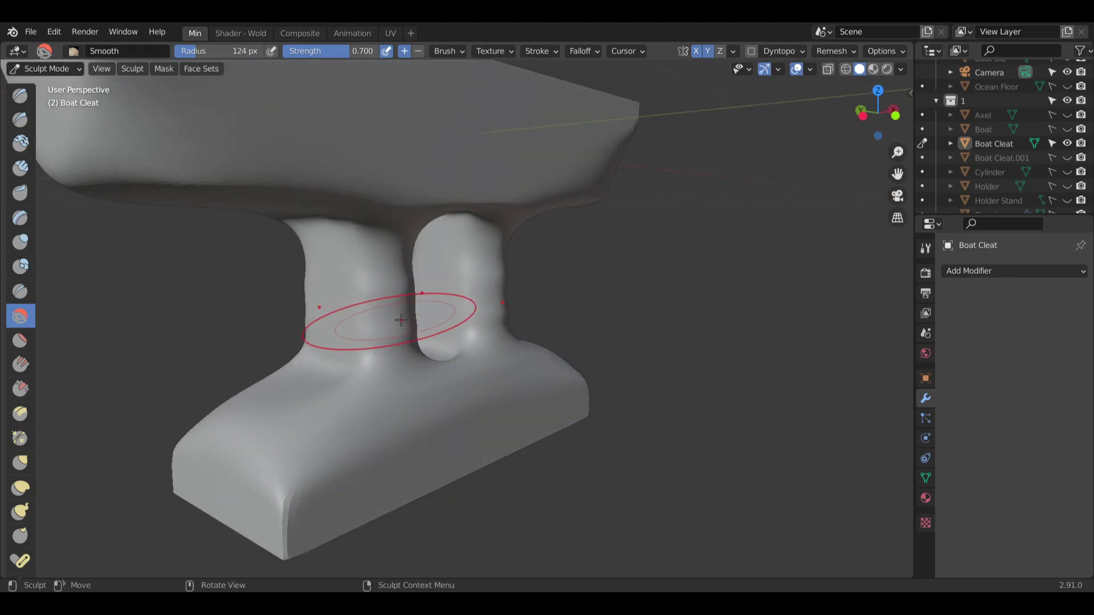
drag(384, 328, 411, 342)
mouse_move(340, 341)
mouse_down()
mouse_move(363, 317)
mouse_move(416, 304)
mouse_move(402, 273)
mouse_up()
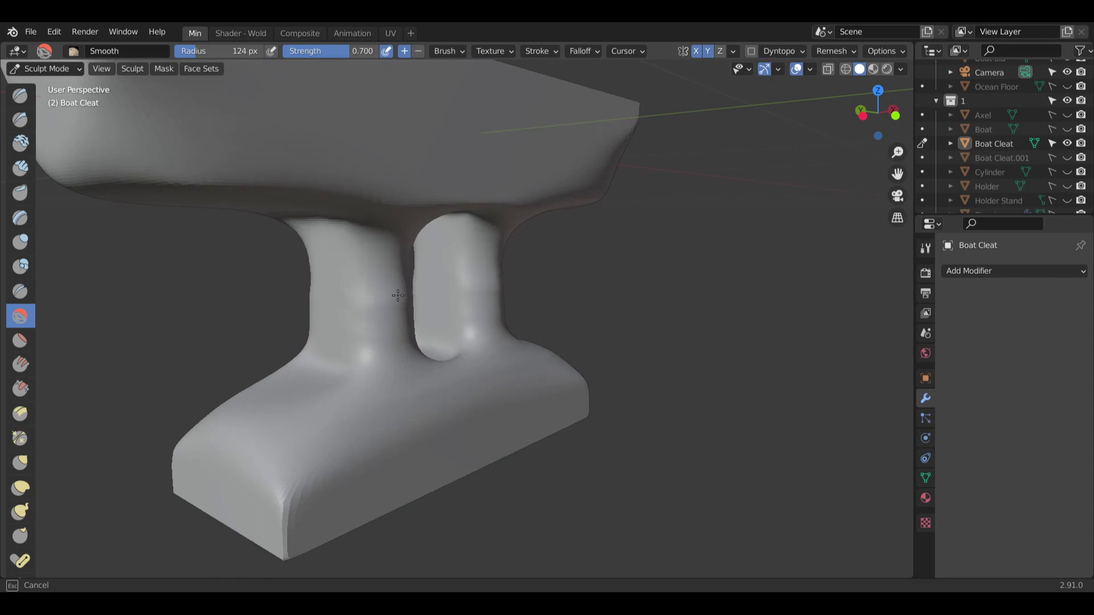
drag(361, 340, 364, 358)
mouse_move(354, 366)
middle_down()
mouse_move(403, 343)
mouse_move(348, 307)
middle_up()
mouse_move(368, 356)
mouse_down()
mouse_move(385, 329)
mouse_move(361, 279)
mouse_up()
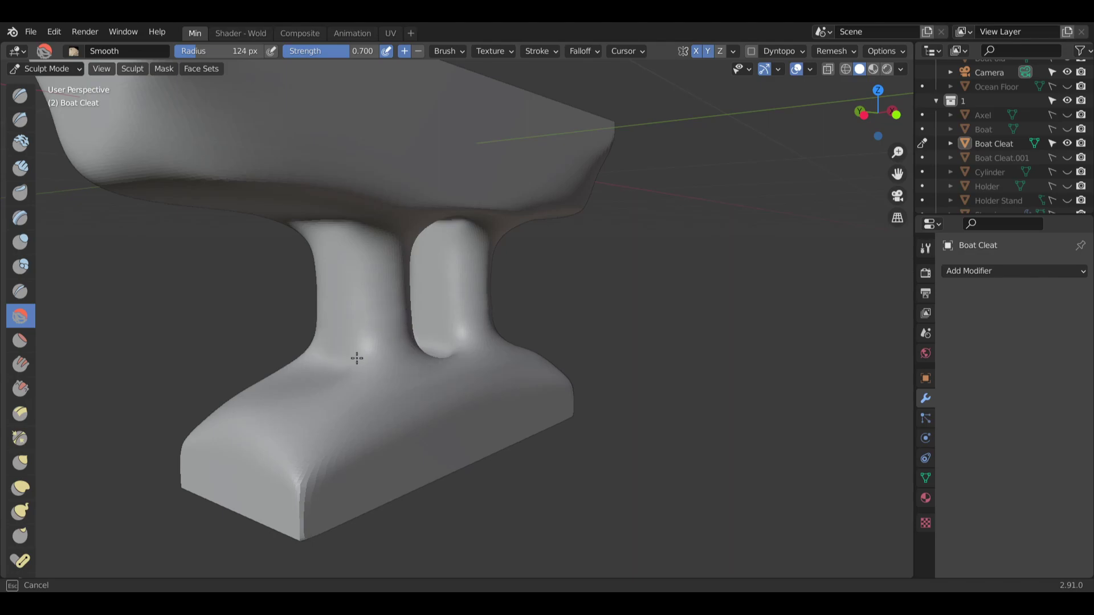
drag(384, 359, 367, 336)
Work around the cleat's end and far side, smoothing the column edges, feet and the opening's surroundings.
middle_drag(367, 335, 433, 333)
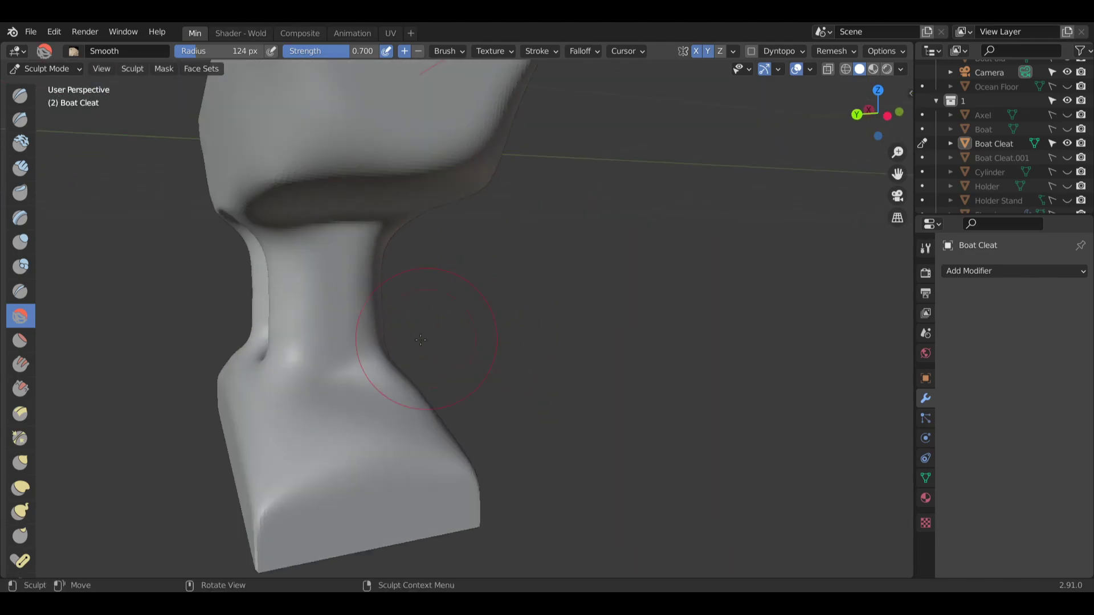
drag(341, 372, 283, 379)
middle_drag(284, 379, 353, 362)
drag(325, 367, 257, 328)
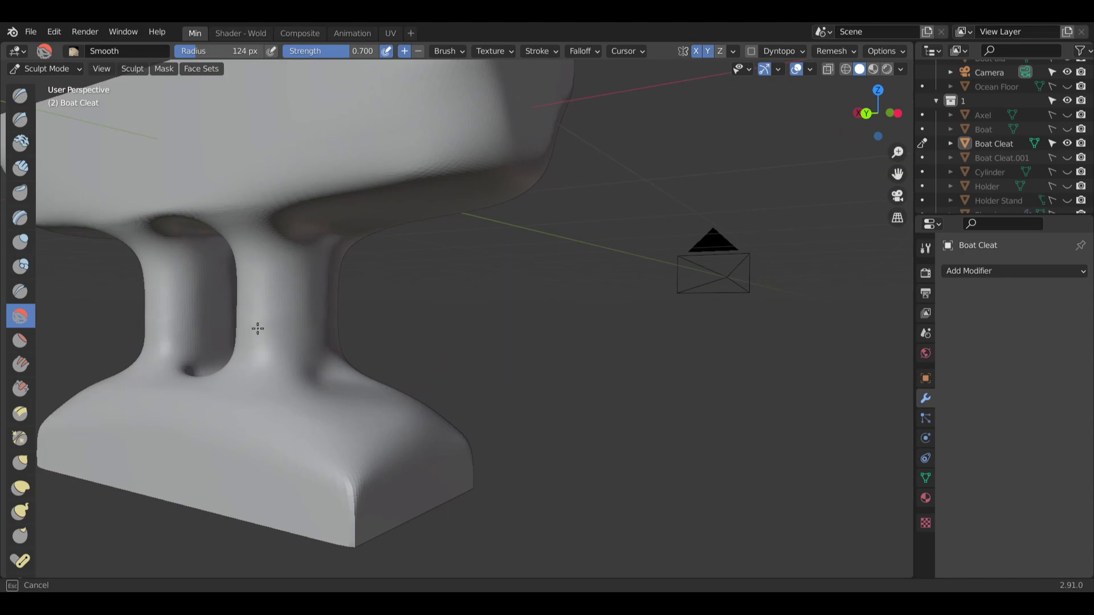
middle_drag(258, 328, 325, 336)
drag(310, 356, 215, 341)
middle_drag(215, 340, 281, 355)
drag(278, 354, 255, 354)
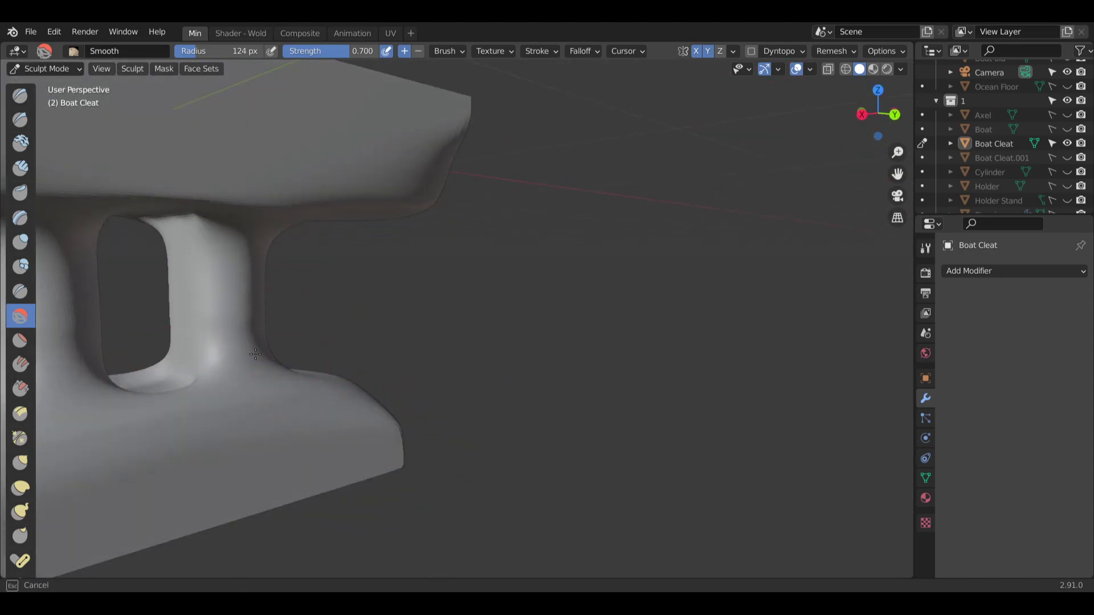
shift+middle_drag(204, 269, 334, 272)
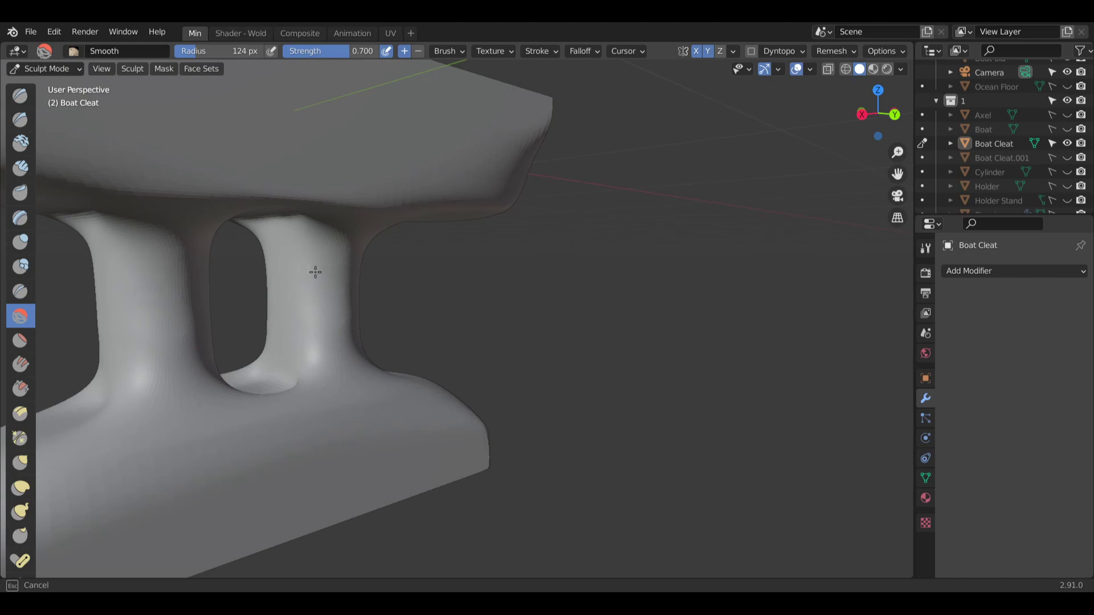
middle_drag(289, 244, 338, 313)
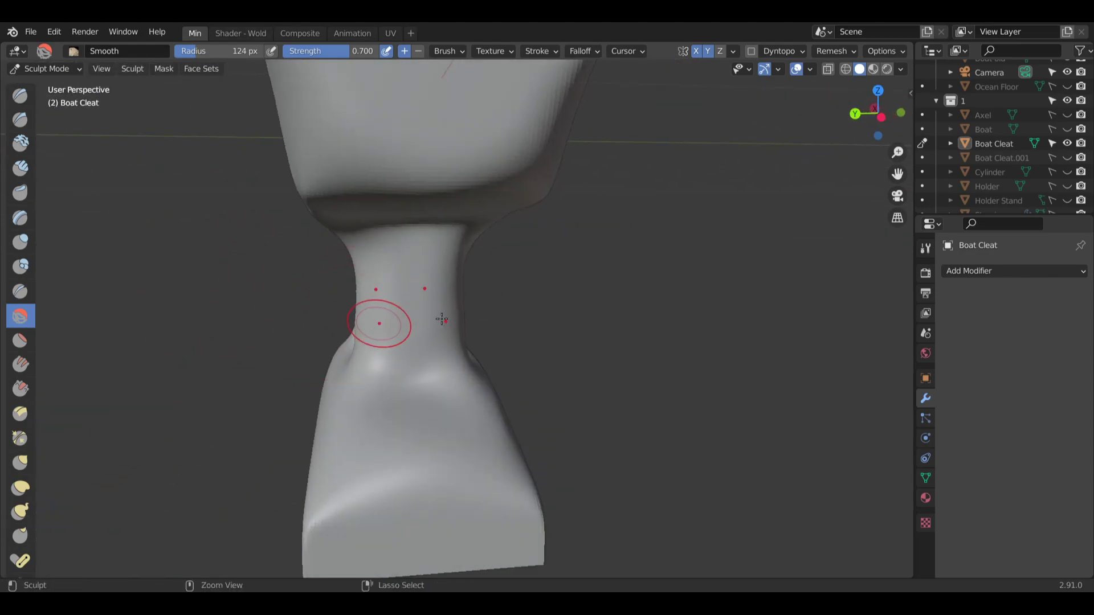
Smooth the crossbar's underside and lower end edges above the columns into a softer curve.
mouse_move(393, 285)
middle_down()
mouse_move(317, 232)
mouse_move(333, 216)
mouse_move(315, 230)
mouse_move(355, 217)
middle_up()
drag(302, 207, 332, 216)
middle_drag(332, 215, 337, 194)
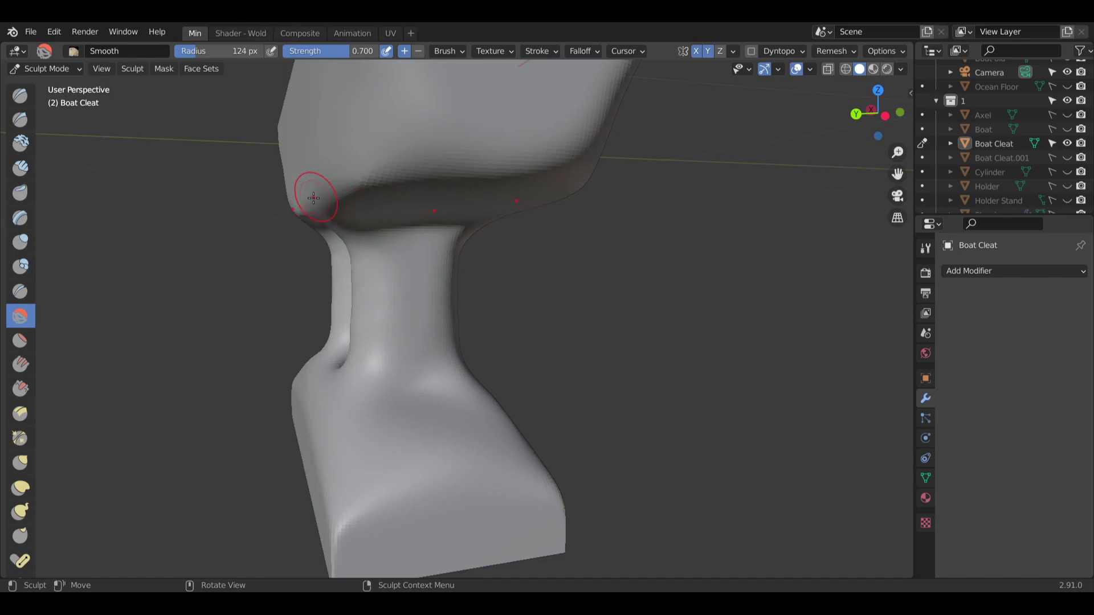
scroll(314, 199, down, 2)
drag(327, 221, 330, 226)
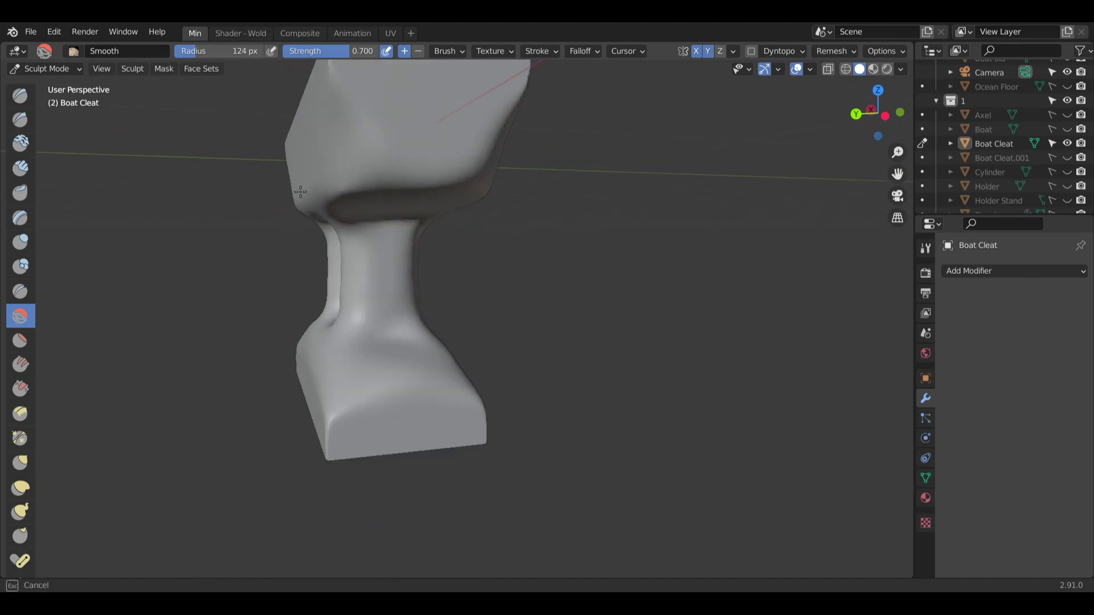
mouse_move(323, 201)
mouse_down()
mouse_move(387, 177)
mouse_move(443, 186)
mouse_move(450, 168)
mouse_move(416, 162)
mouse_move(437, 183)
mouse_move(500, 149)
mouse_move(506, 106)
mouse_up()
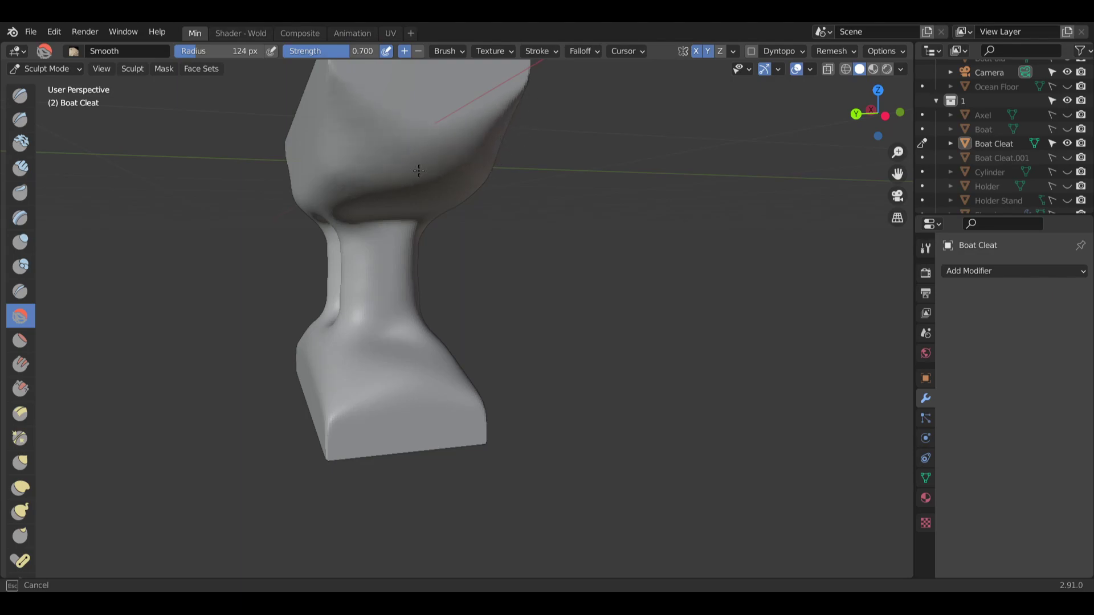
mouse_move(396, 180)
mouse_down()
mouse_move(360, 196)
mouse_move(393, 209)
mouse_up()
Round the crossbar's long sides and tapered ends with more Smooth brush strokes.
middle_drag(382, 210, 442, 210)
drag(296, 198, 253, 202)
mouse_move(348, 213)
mouse_down()
mouse_move(393, 166)
mouse_move(379, 134)
mouse_move(388, 137)
mouse_up()
middle_drag(449, 150, 398, 173)
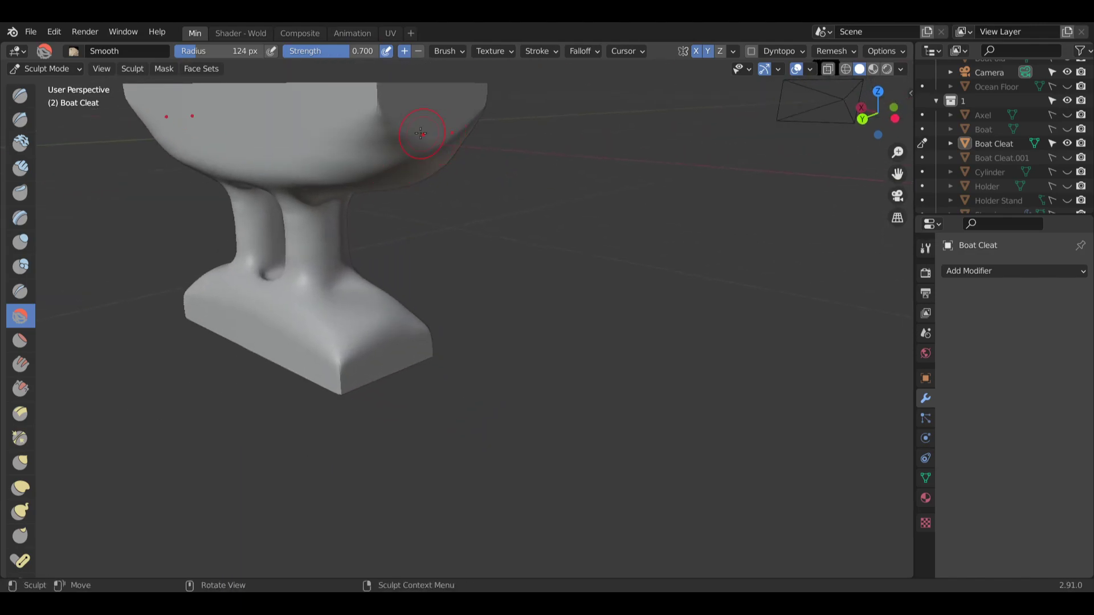
mouse_move(419, 132)
mouse_down()
mouse_move(381, 130)
mouse_move(390, 110)
mouse_move(433, 115)
mouse_up()
drag(418, 164, 419, 154)
mouse_move(418, 154)
middle_down()
mouse_move(421, 111)
mouse_move(496, 159)
middle_up()
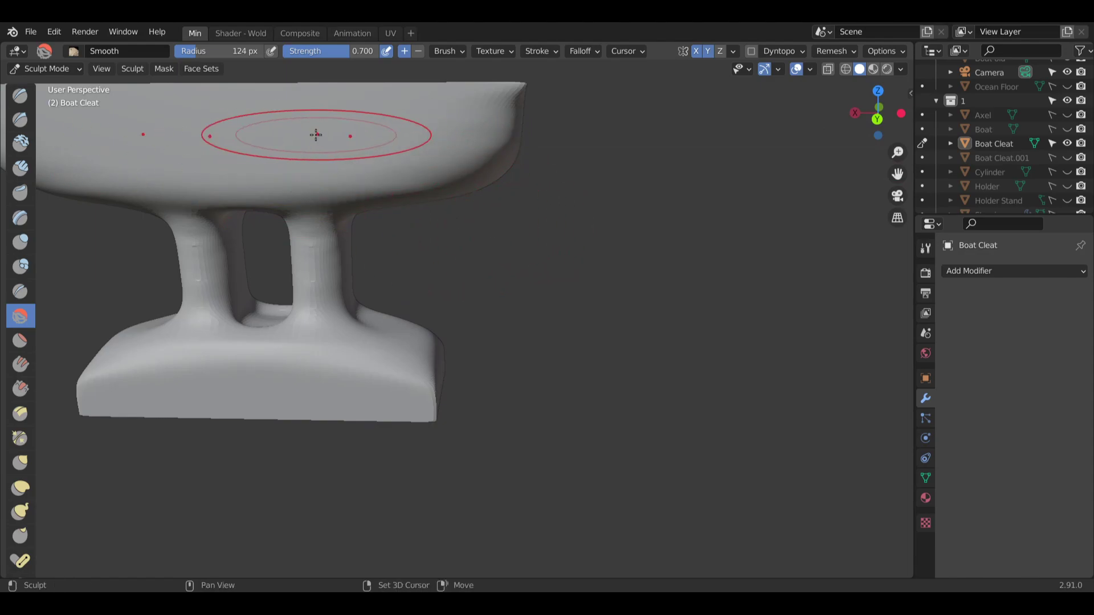
Smooth the upper ends of the two columns where they join the crossbar.
shift+middle_drag(315, 134, 444, 176)
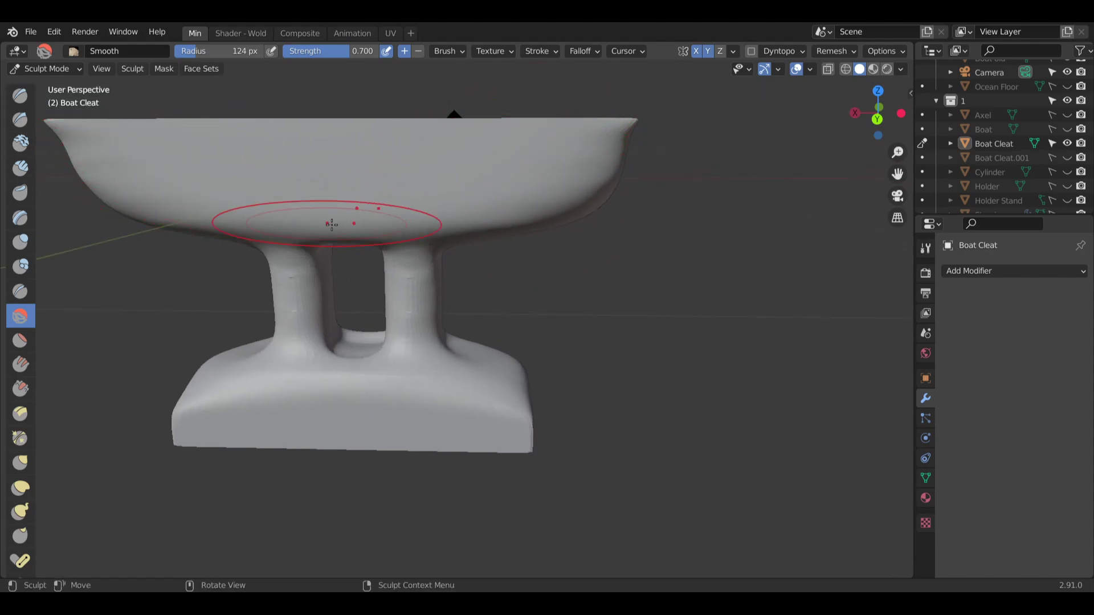
shift+middle_drag(433, 354, 445, 253)
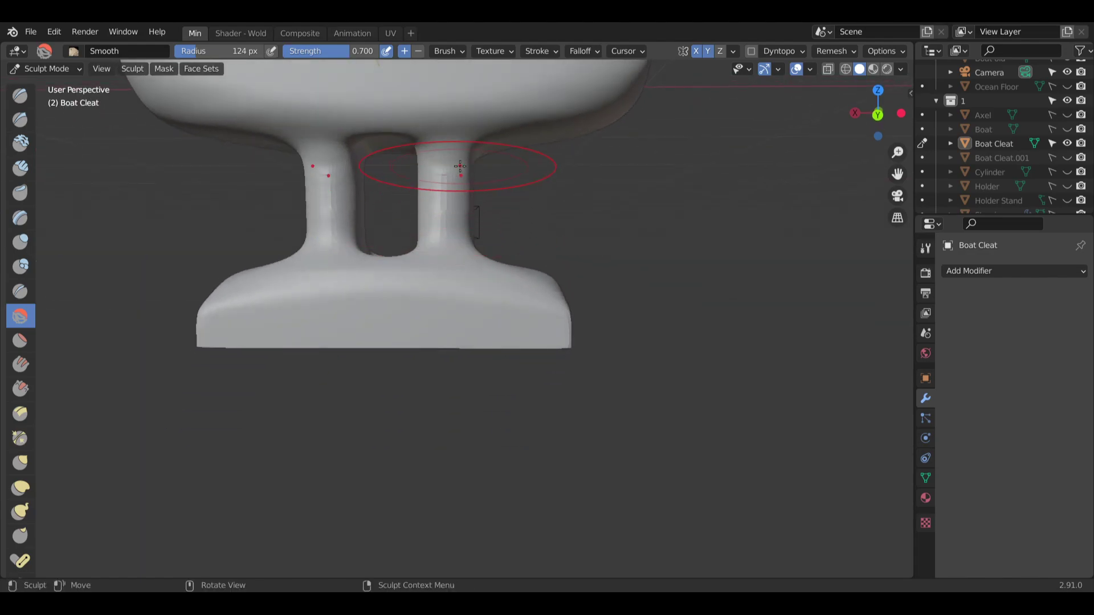
mouse_move(454, 167)
mouse_down()
mouse_move(435, 191)
mouse_move(440, 159)
mouse_up()
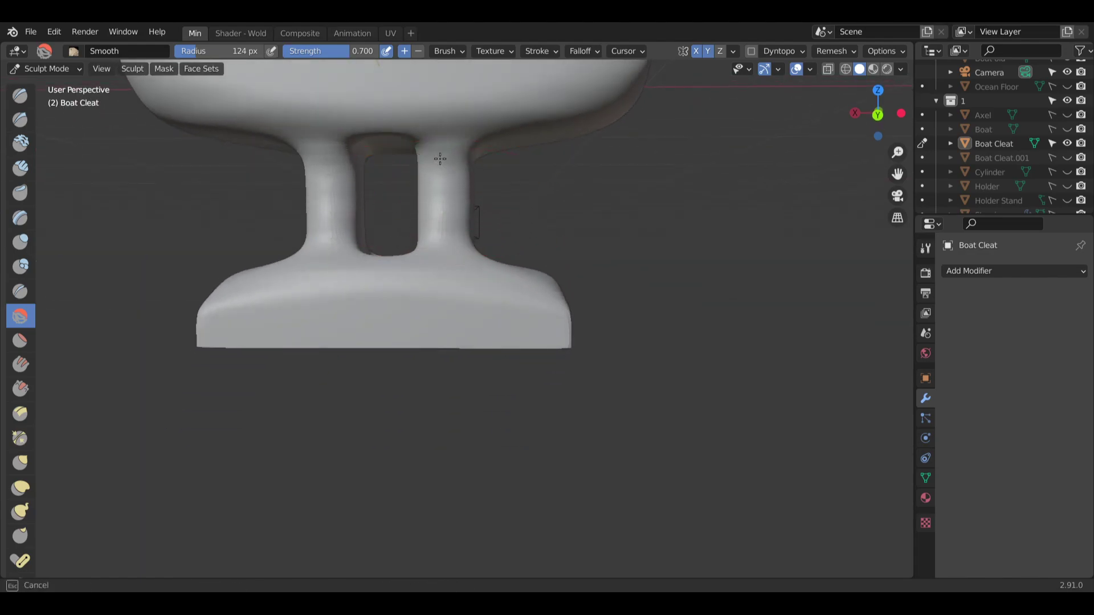
middle_drag(416, 249, 505, 300)
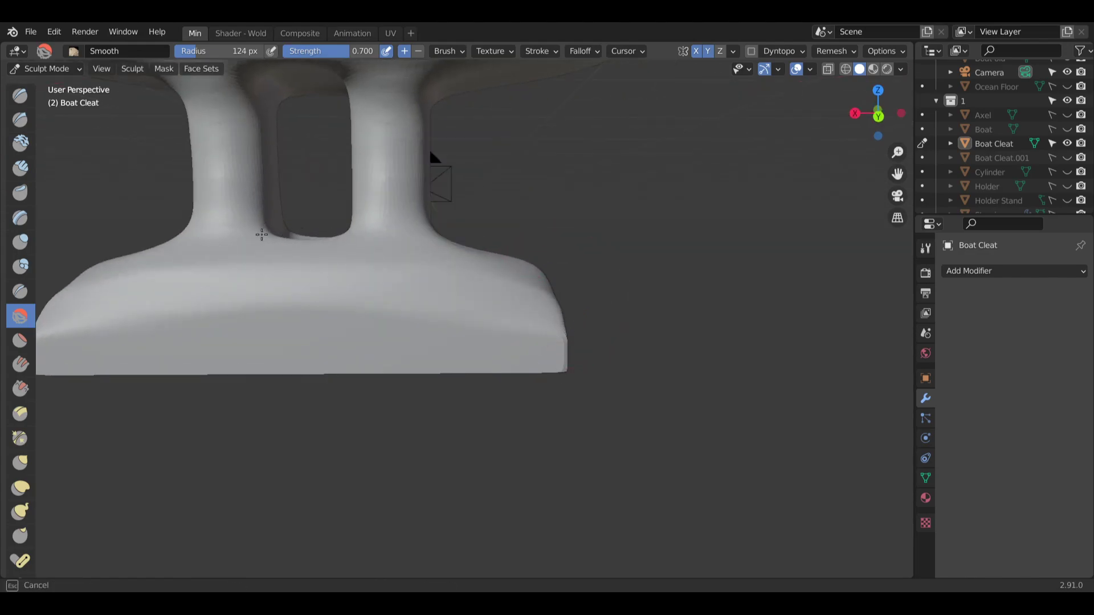
Smooth the column feet and the surrounding slopes of the base, working around the cleat's sides and end.
middle_drag(525, 281, 331, 292)
mouse_move(331, 292)
mouse_down()
mouse_move(496, 250)
mouse_move(460, 248)
mouse_move(484, 254)
mouse_up()
mouse_move(494, 265)
middle_down()
mouse_move(488, 251)
mouse_move(520, 264)
middle_up()
drag(458, 267, 429, 230)
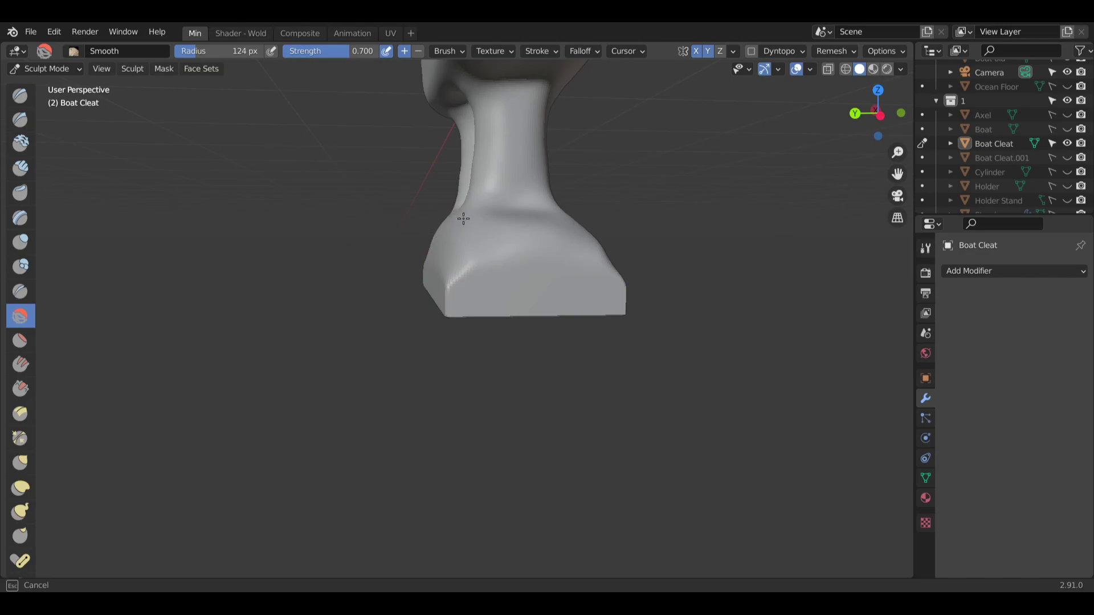
mouse_move(476, 212)
middle_down()
mouse_move(476, 203)
mouse_move(573, 288)
mouse_move(501, 214)
mouse_move(530, 166)
mouse_move(481, 244)
mouse_move(499, 259)
mouse_move(459, 242)
mouse_move(465, 223)
middle_up()
mouse_move(468, 236)
mouse_down()
mouse_move(488, 243)
mouse_move(429, 245)
mouse_up()
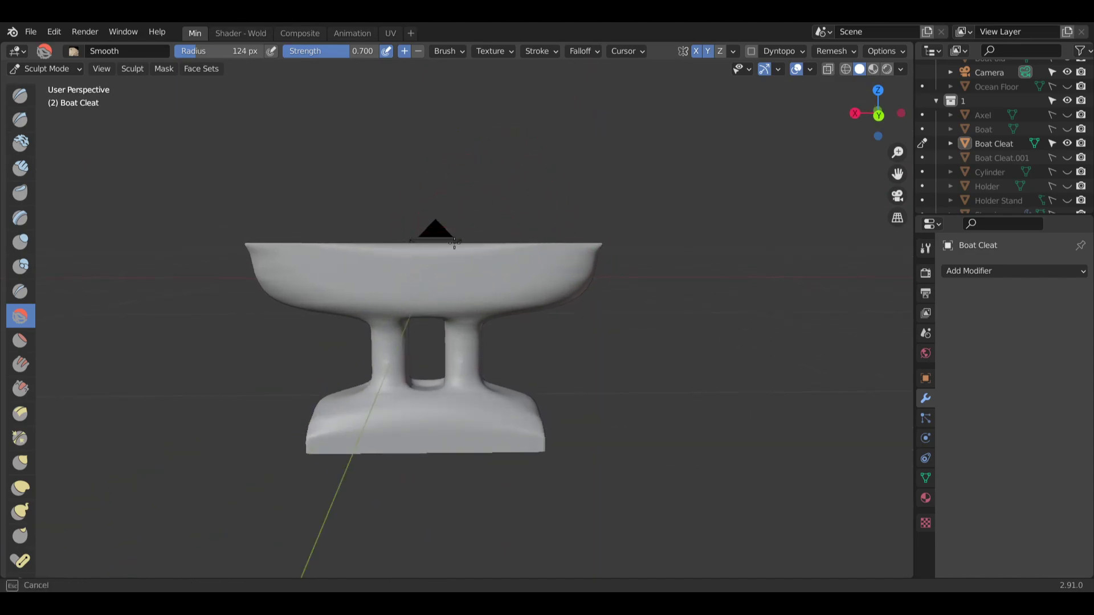
key(Escape)
Carve a dip along the middle of the crossbar's flat top with subtractive Clay Strips strokes, undoing the last stray stroke.
middle_drag(439, 256, 393, 289)
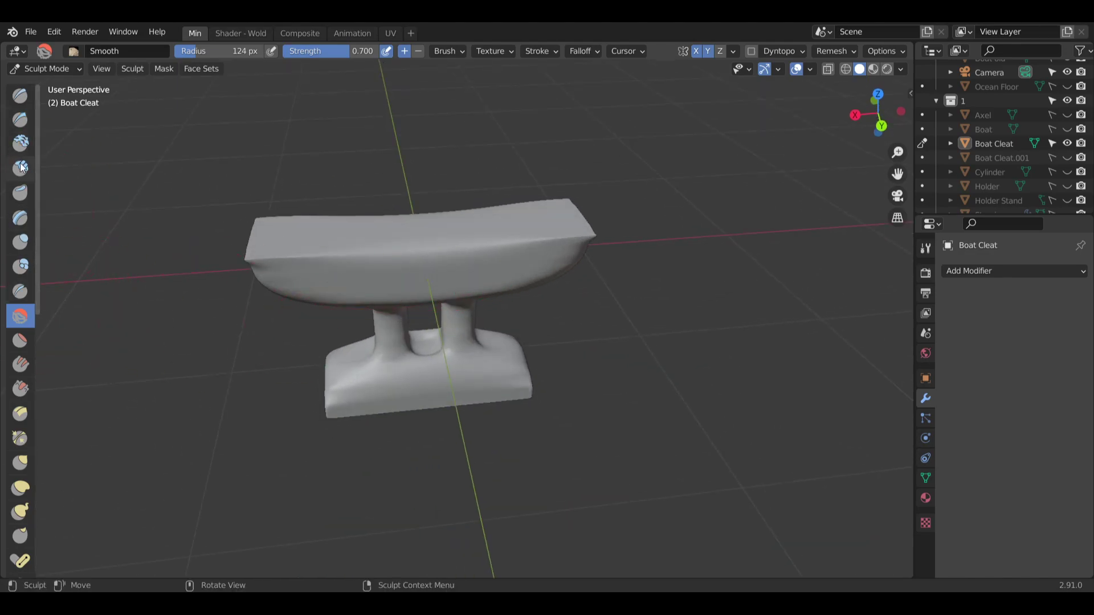
click(20, 143)
key(c)
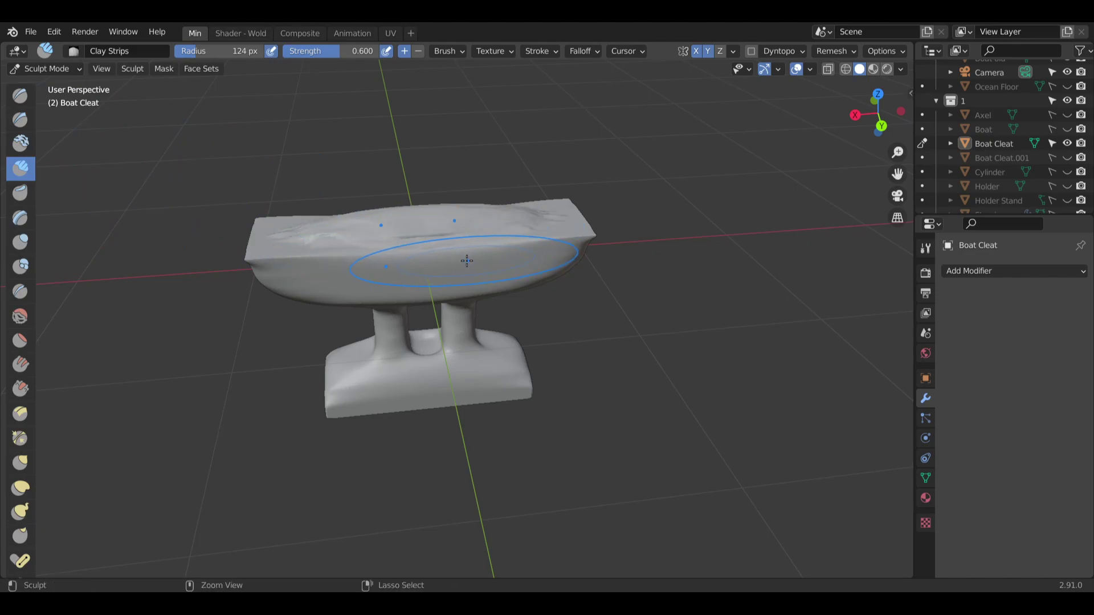
mouse_move(437, 232)
ctrl+mouse_down()
mouse_move(374, 246)
mouse_move(471, 252)
mouse_move(392, 242)
ctrl+mouse_up()
middle_drag(375, 251, 446, 221)
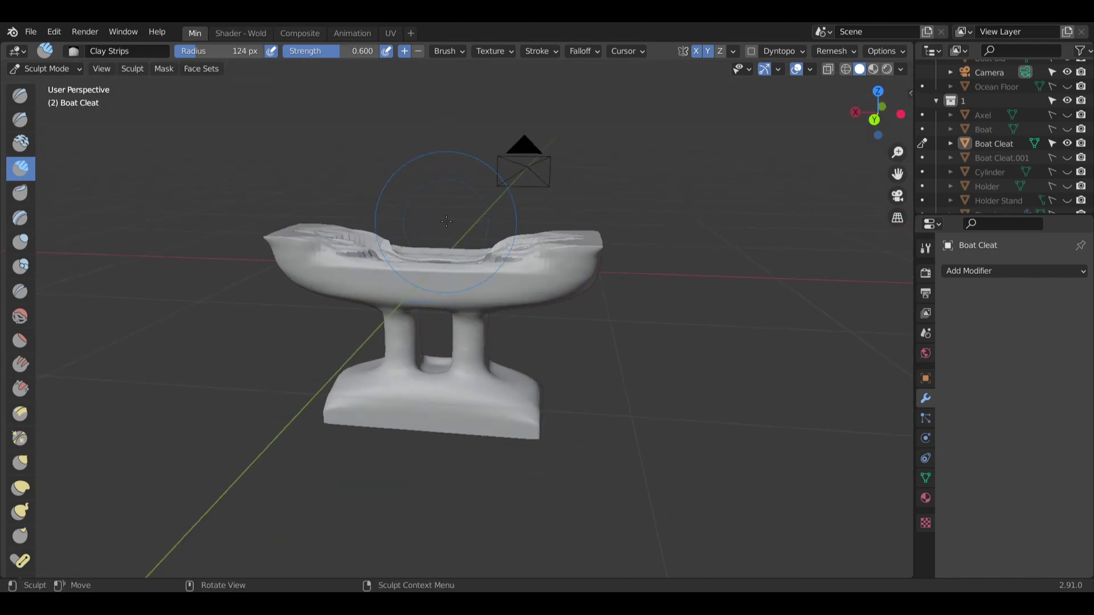
middle_drag(280, 223, 319, 244)
mouse_move(342, 244)
mouse_down()
mouse_move(388, 248)
mouse_move(322, 242)
mouse_up()
key(ctrl+z)
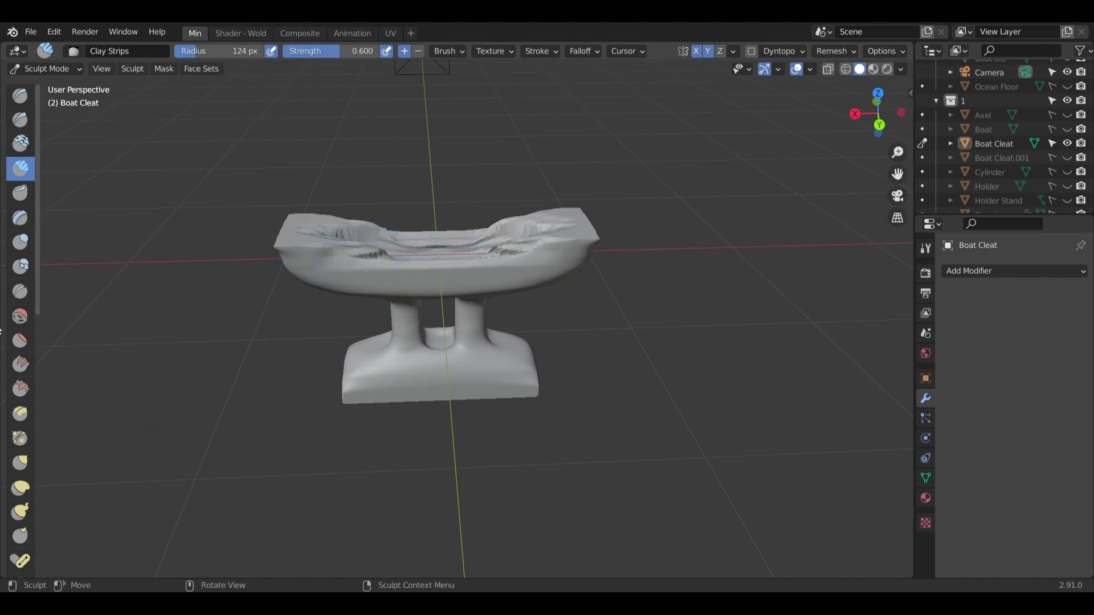
Smooth the rough carved top of the crossbar and its sharp rim into a soft saddle curve with the Smooth brush.
click(28, 315)
scroll(362, 257, up, 3)
drag(362, 256, 382, 280)
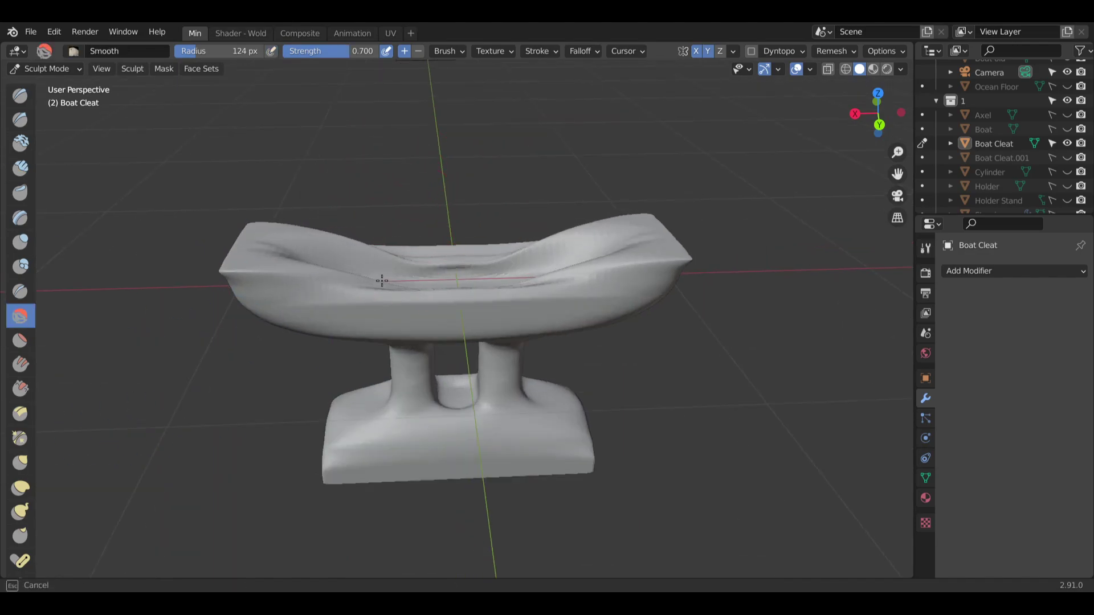
mouse_move(594, 279)
mouse_down()
mouse_move(639, 276)
mouse_move(660, 259)
mouse_move(630, 253)
mouse_up()
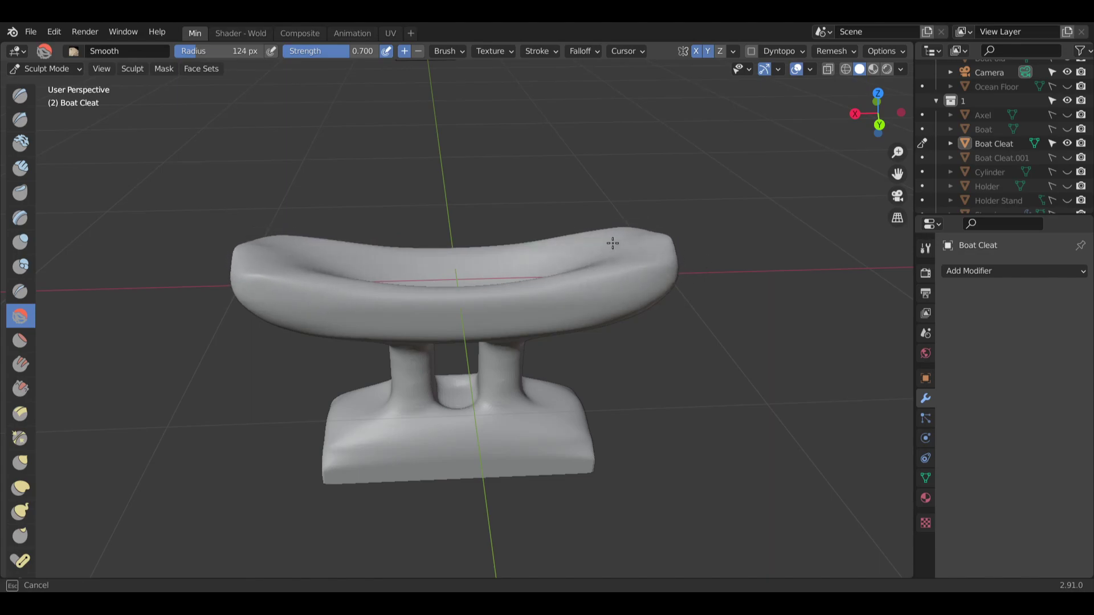
middle_drag(557, 280, 503, 260)
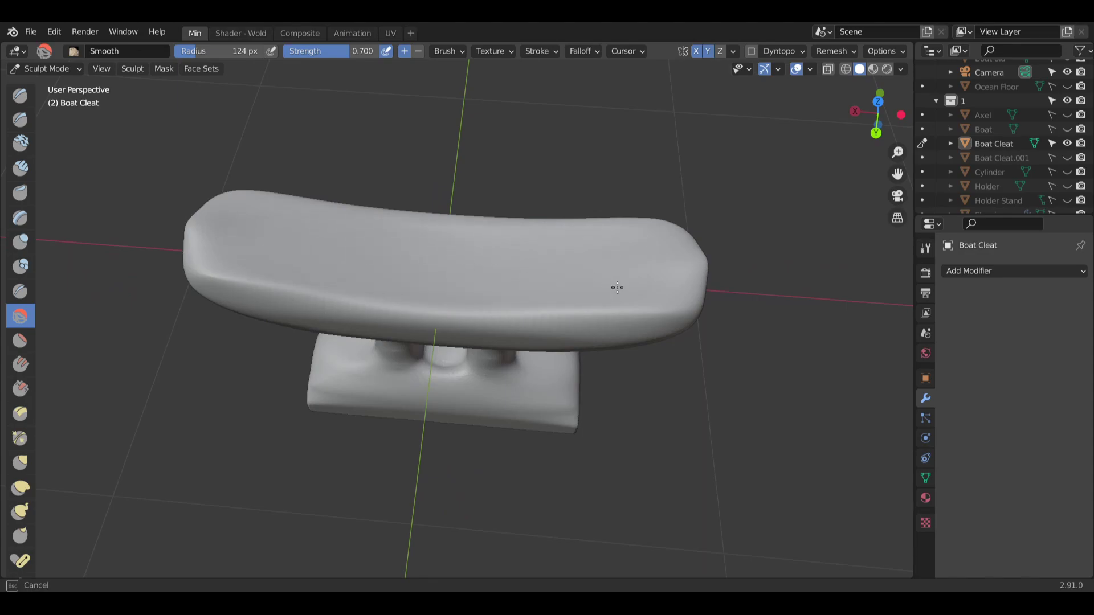
middle_drag(617, 287, 709, 274)
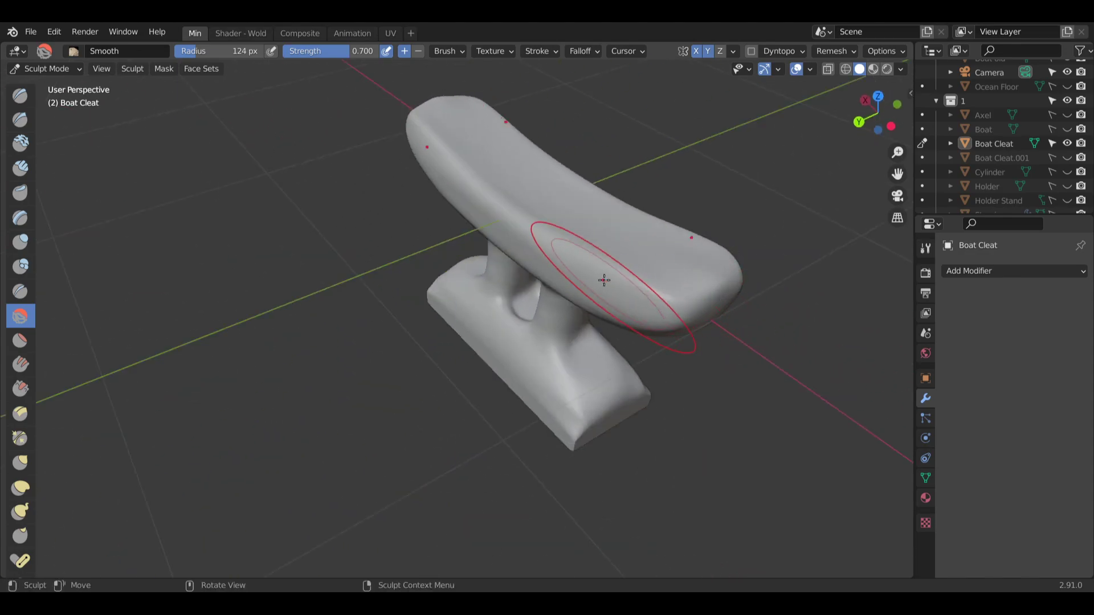
Round the crossbar's ends and upper long edges from both sides with Smooth strokes.
middle_drag(603, 276, 613, 249)
drag(665, 275, 668, 249)
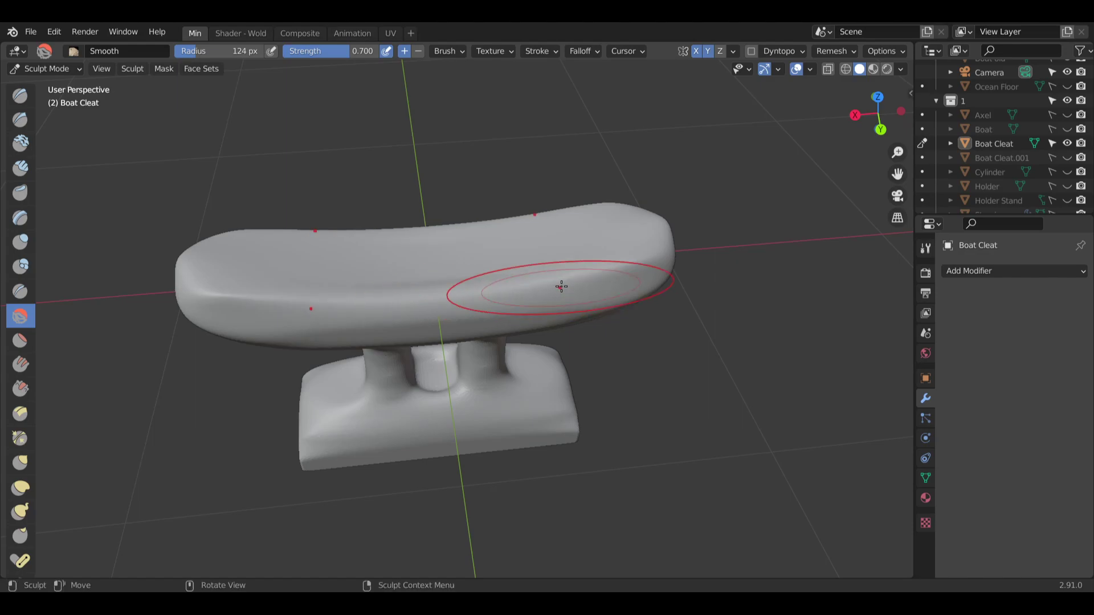
middle_drag(559, 289, 621, 224)
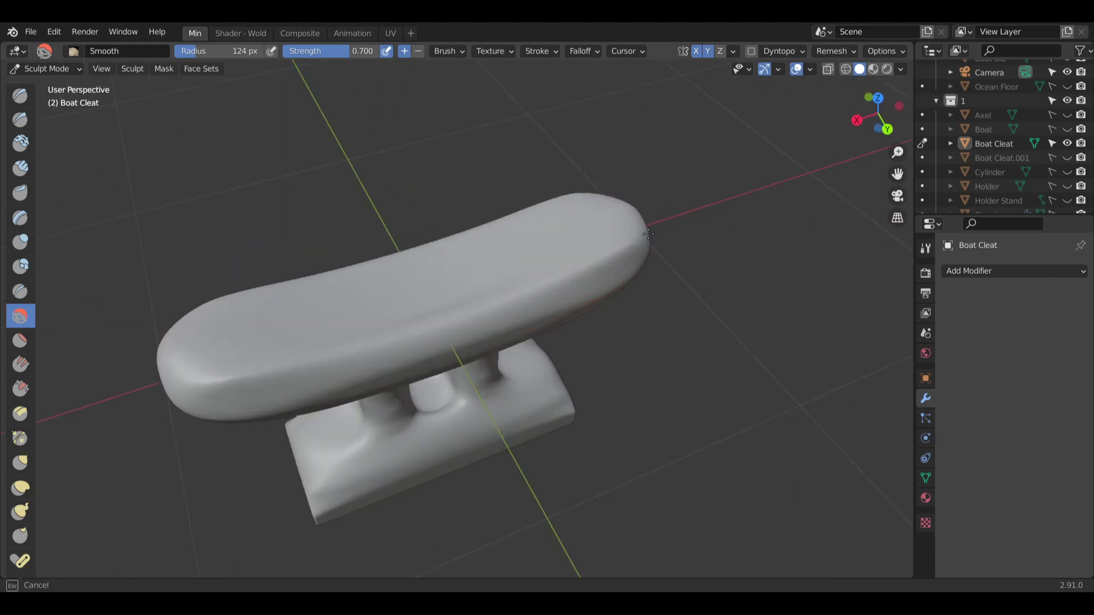
middle_drag(501, 342, 584, 223)
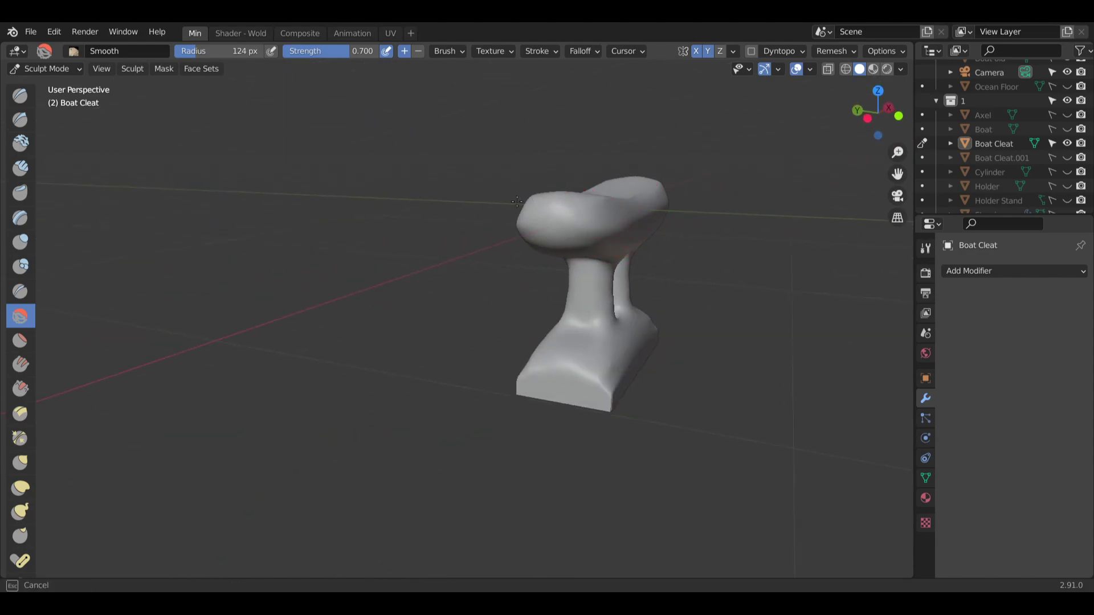
middle_drag(516, 201, 547, 285)
Smooth the column tops under the crossbar and even out the crossbar's front face and upper edge.
scroll(586, 314, up, 3)
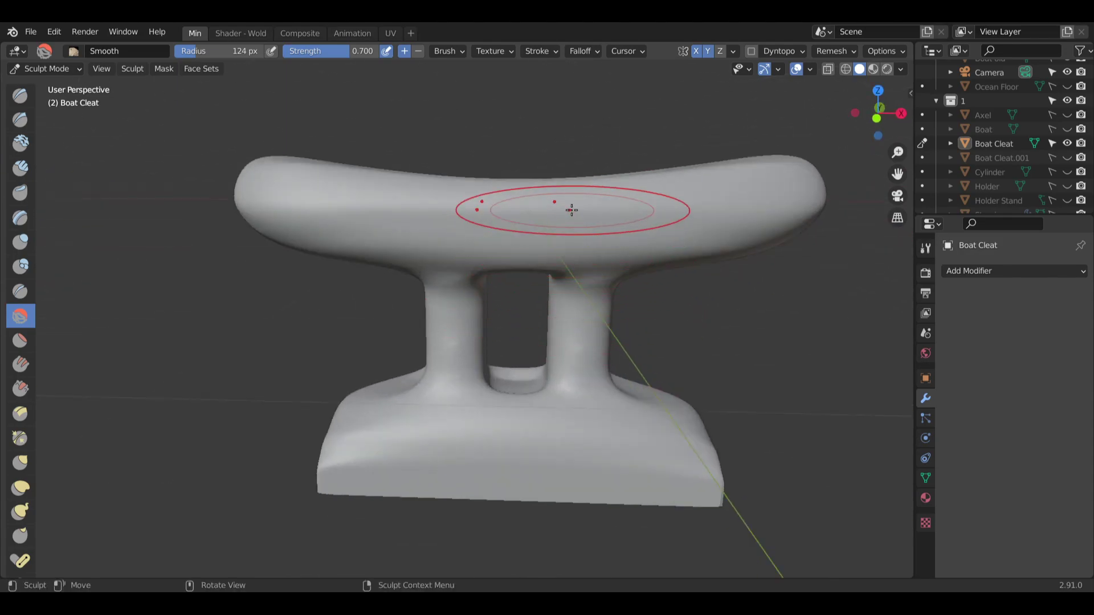
drag(451, 277, 458, 283)
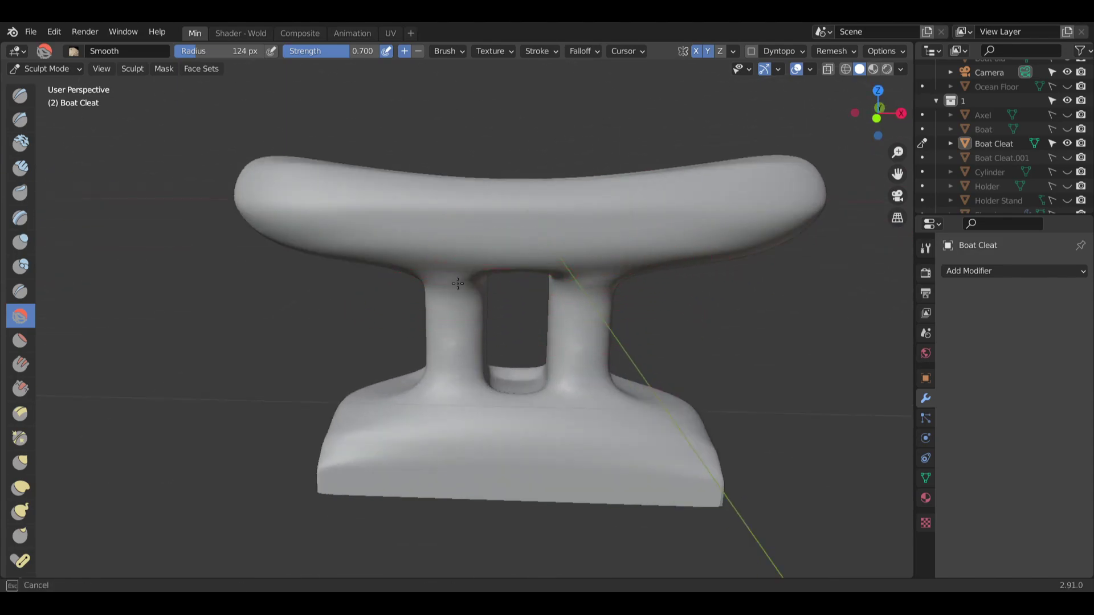
middle_drag(428, 266, 467, 211)
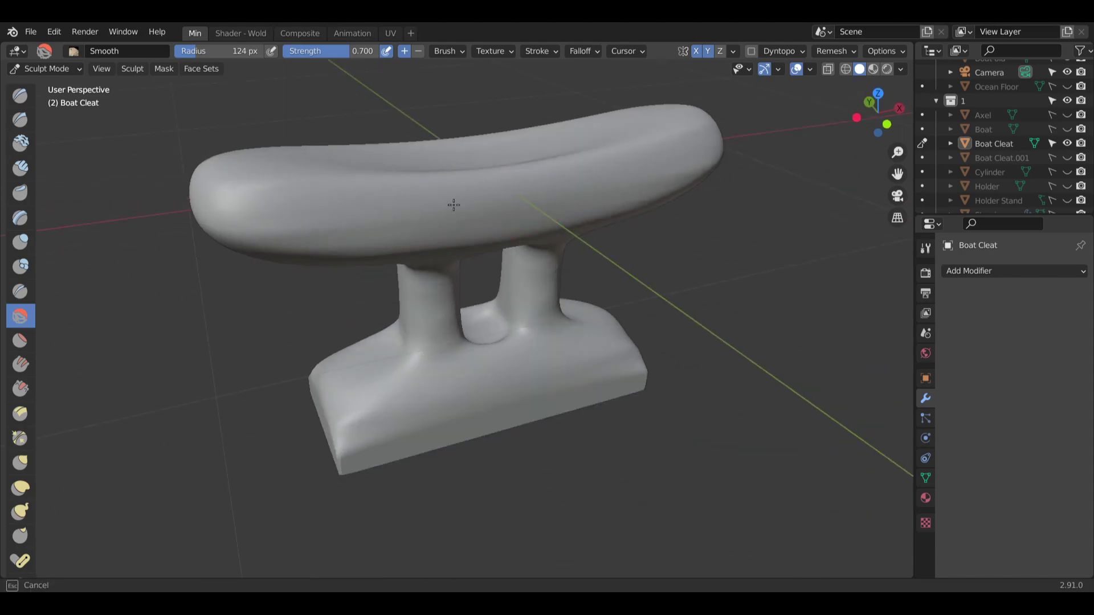
middle_drag(516, 172, 513, 223)
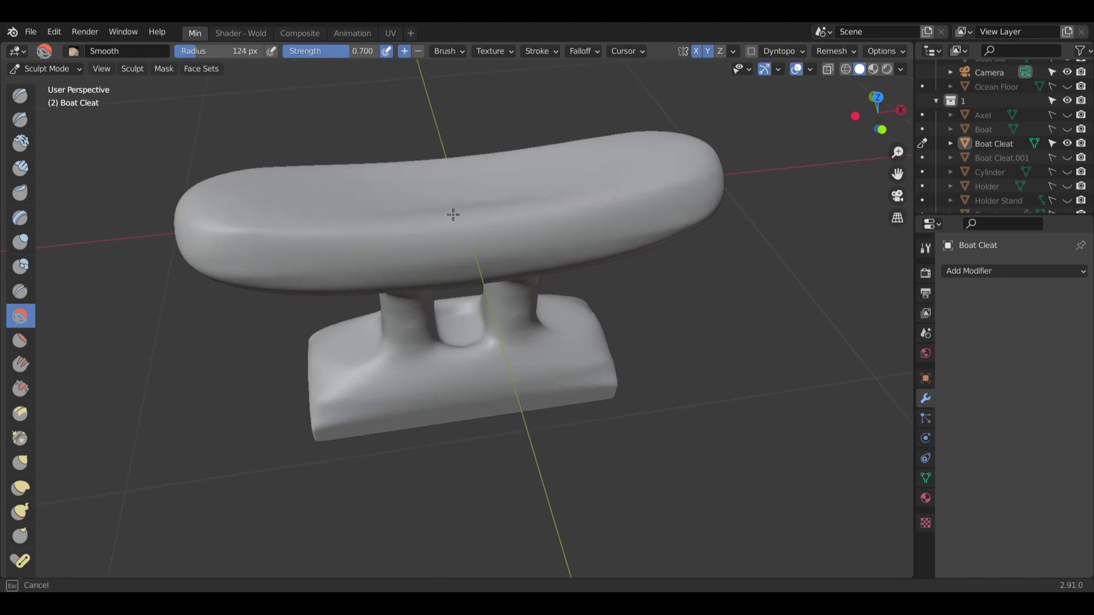
middle_drag(496, 202, 448, 177)
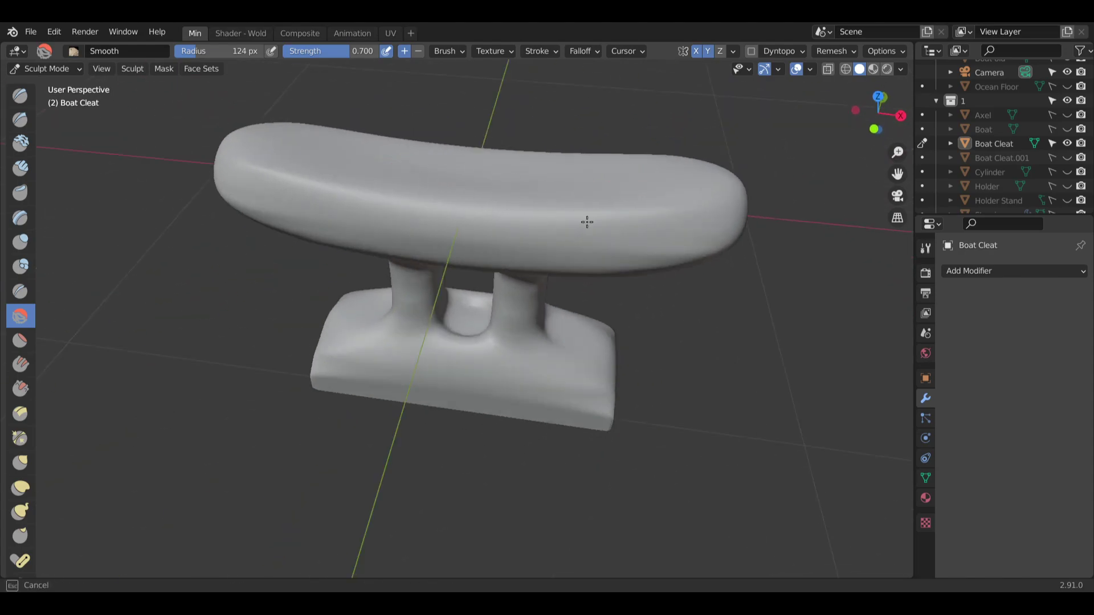
middle_drag(547, 185, 548, 185)
middle_drag(537, 240, 528, 200)
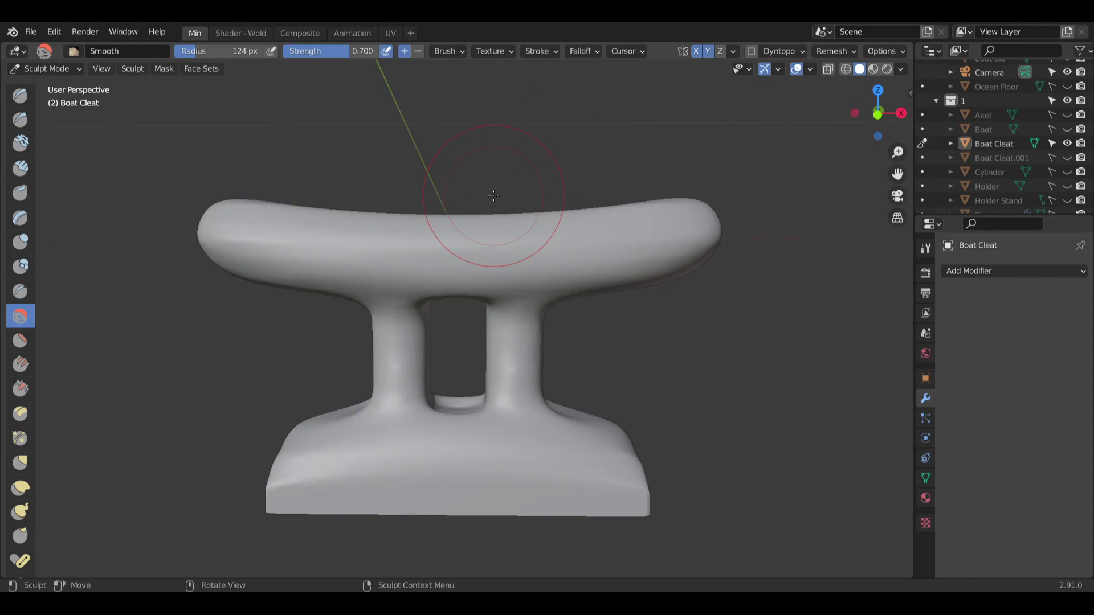
Soften the crossbar's rounded tips further with Smooth strokes from above and from the end.
middle_drag(446, 310, 666, 220)
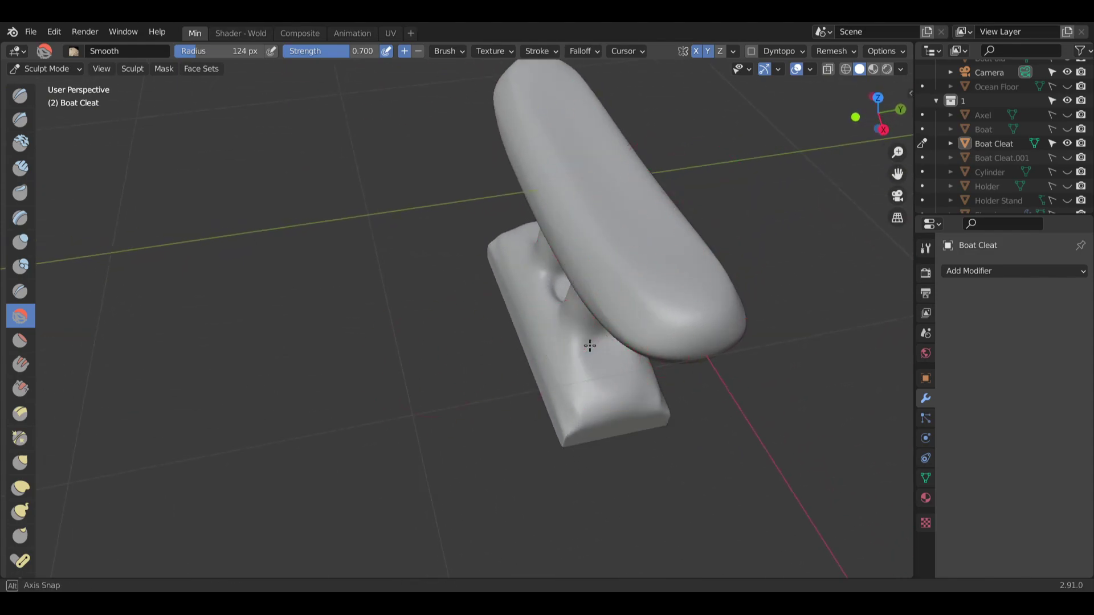
middle_drag(590, 345, 713, 310)
mouse_move(741, 290)
mouse_down()
mouse_move(720, 288)
mouse_move(740, 290)
mouse_move(728, 302)
mouse_up()
middle_drag(729, 357, 673, 223)
drag(723, 206, 764, 188)
middle_drag(643, 208, 705, 206)
mouse_move(486, 218)
middle_down()
mouse_move(489, 291)
mouse_move(469, 178)
mouse_move(490, 200)
middle_up()
Examine the cleat's columns and base at close range from several angles.
scroll(488, 224, down, 1)
scroll(487, 225, up, 6)
scroll(486, 225, down, 4)
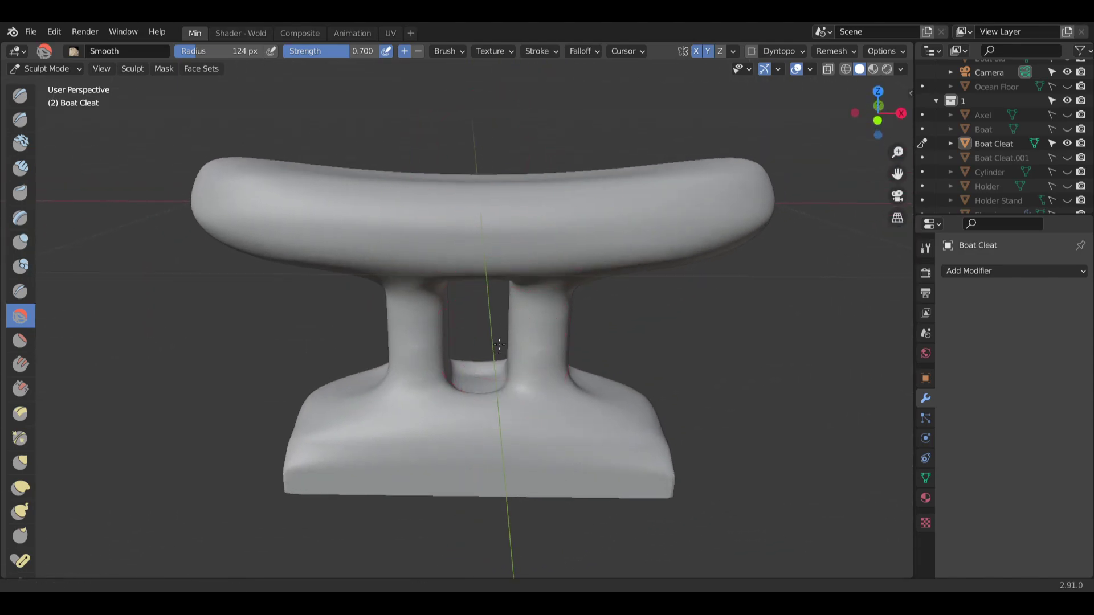
scroll(495, 206, up, 3)
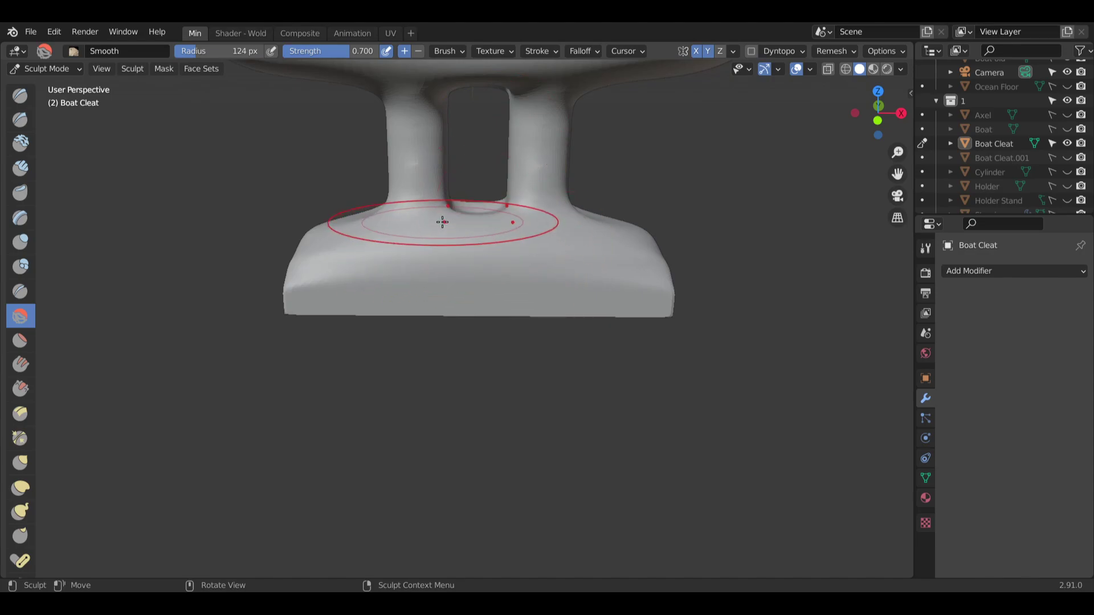
mouse_move(442, 221)
middle_down()
mouse_move(481, 191)
mouse_move(513, 208)
mouse_move(549, 261)
mouse_move(513, 240)
mouse_move(508, 156)
mouse_move(513, 251)
mouse_move(502, 240)
middle_up()
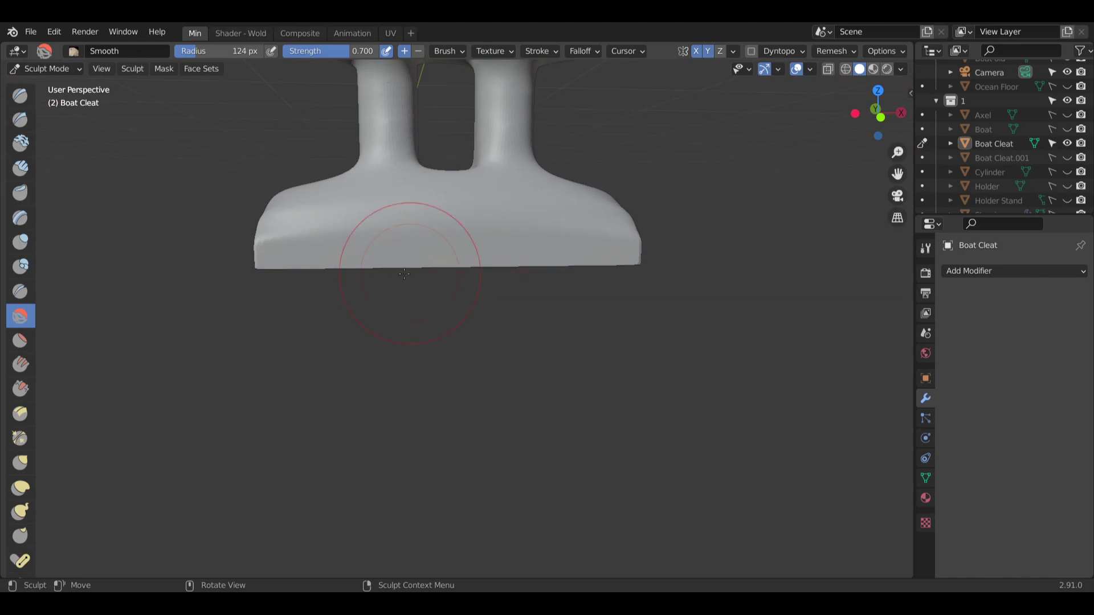
mouse_move(635, 310)
middle_down()
mouse_move(588, 281)
mouse_move(613, 306)
middle_up()
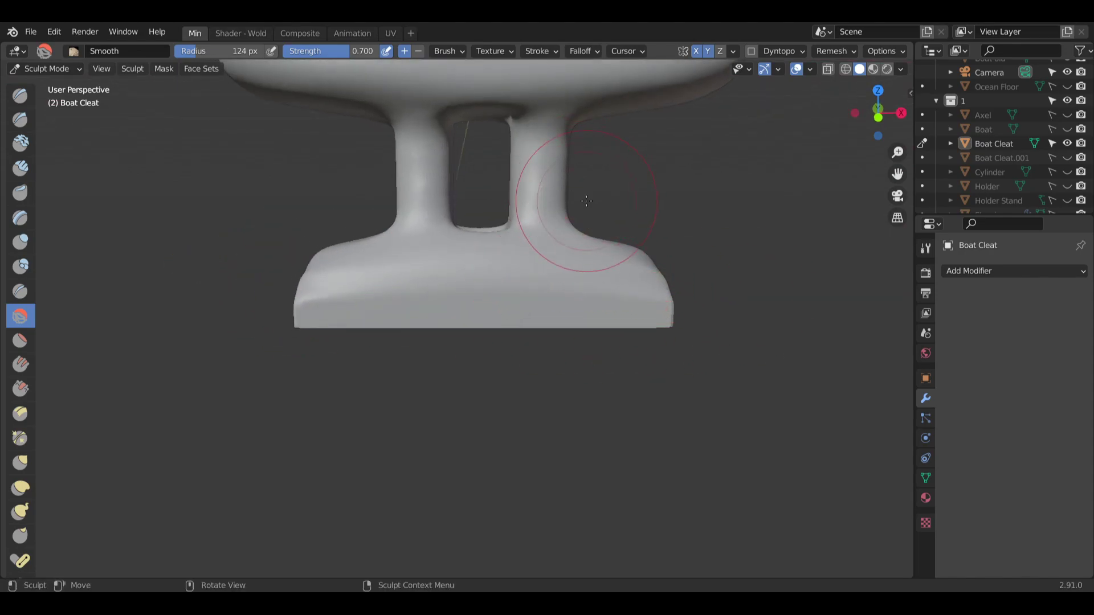
middle_drag(442, 302, 307, 137)
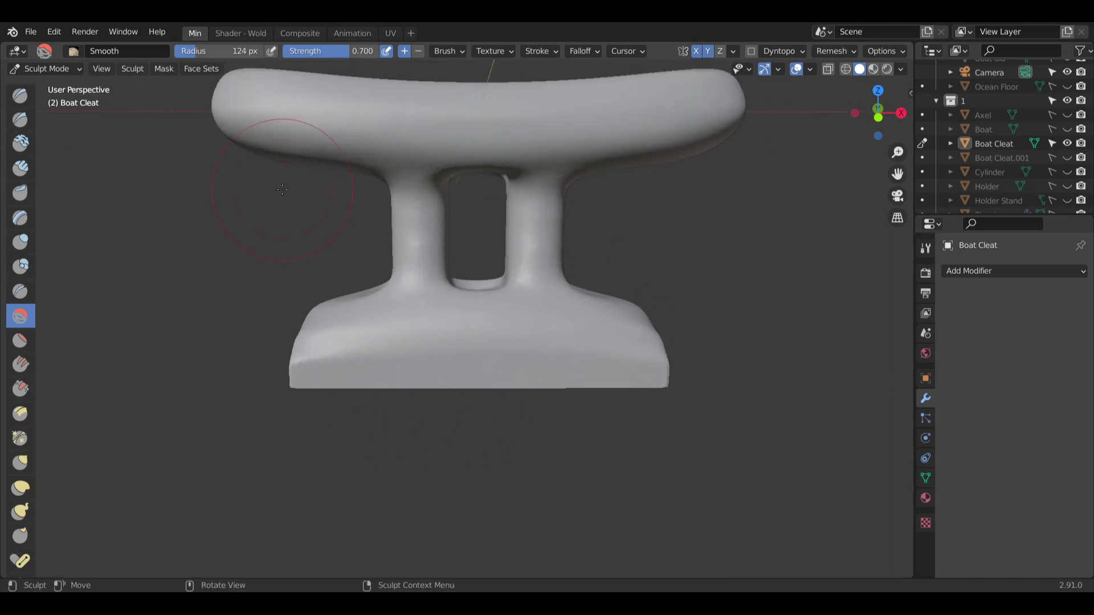
Return to Object Mode, scale the boat cleat along Z to about 0.441, and deselect it.
click(47, 68)
click(55, 85)
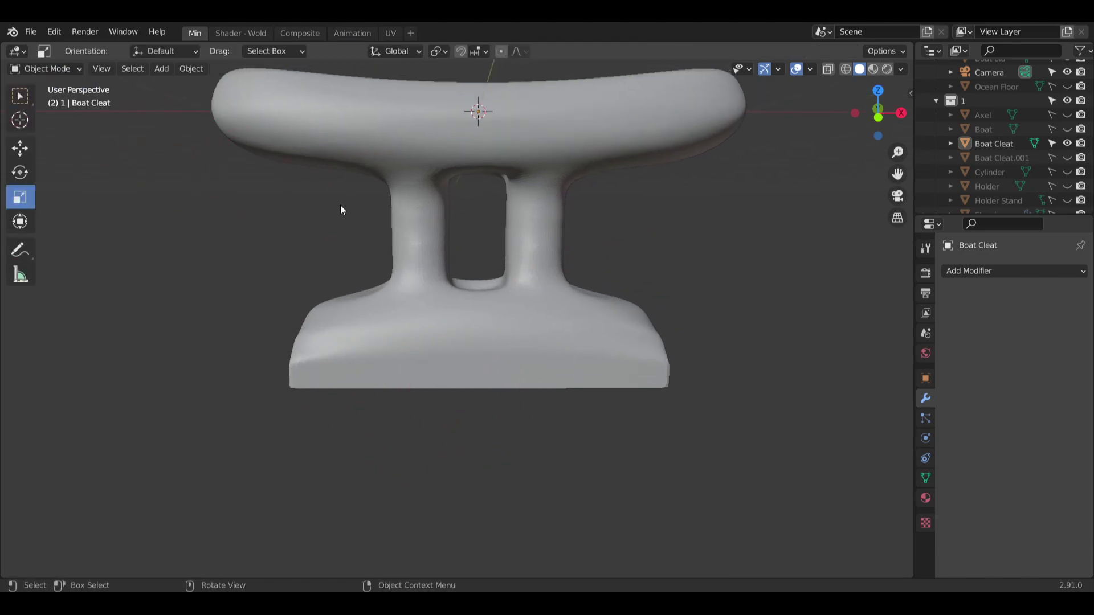
click(412, 167)
shift+middle_drag(235, 188, 226, 260)
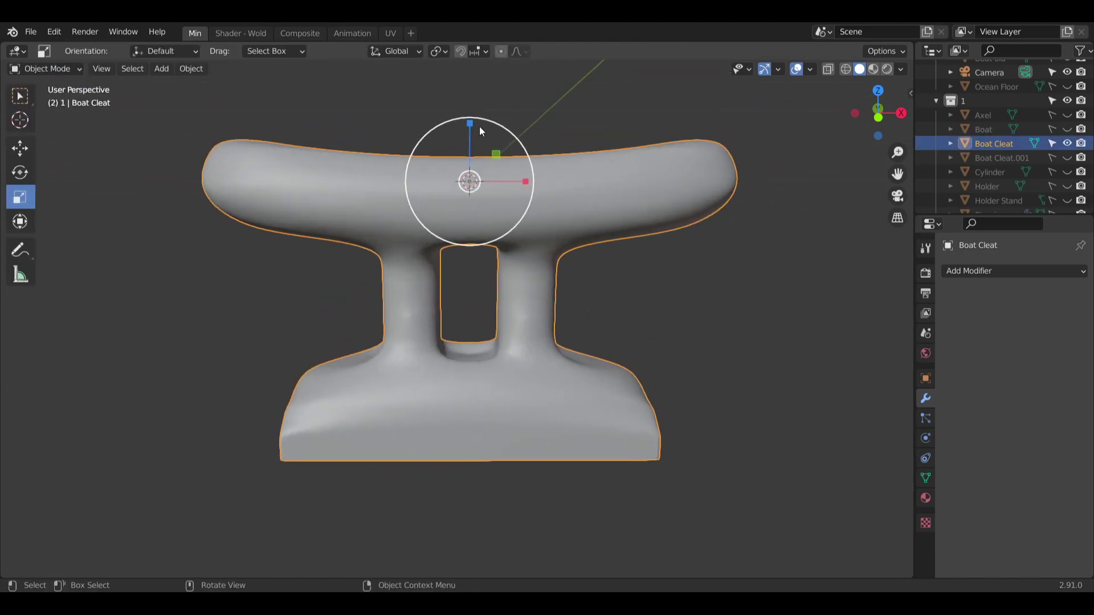
drag(471, 128, 475, 161)
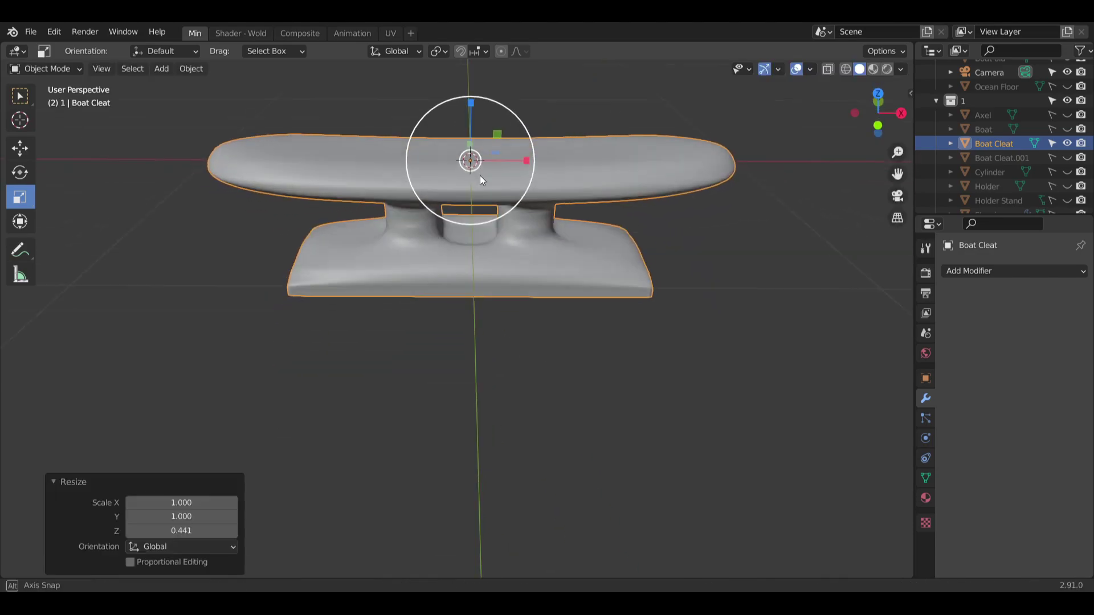
middle_drag(480, 176, 593, 265)
scroll(686, 232, down, 4)
scroll(267, 189, up, 3)
scroll(267, 190, down, 4)
click(590, 155)
middle_drag(592, 188, 616, 218)
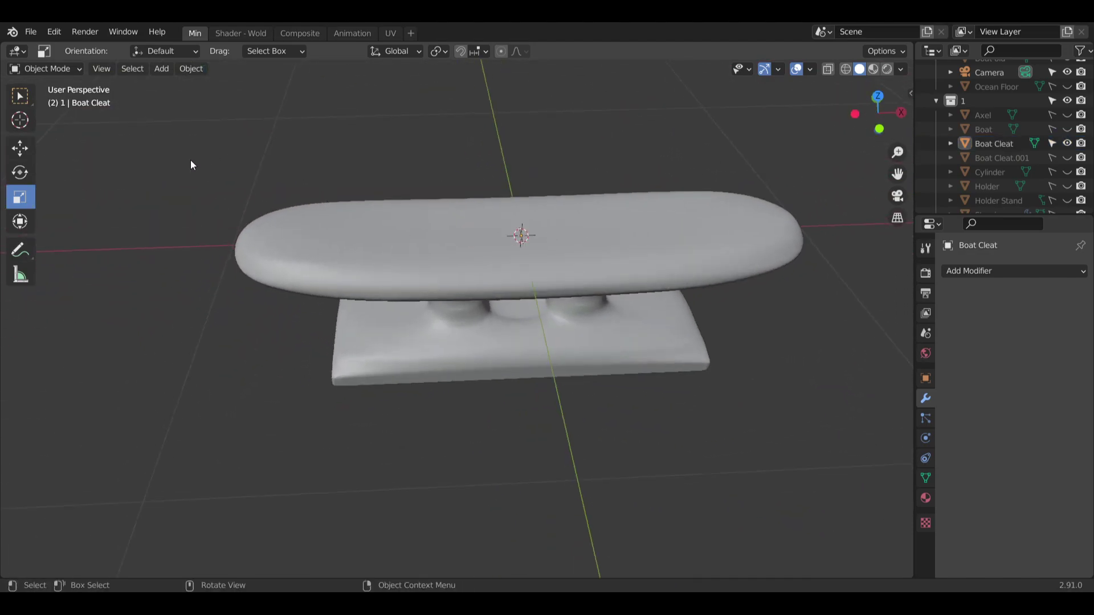
Add a cylinder mesh in Object Mode and scale it to 0.104 in X and Y, keeping its height.
click(66, 70)
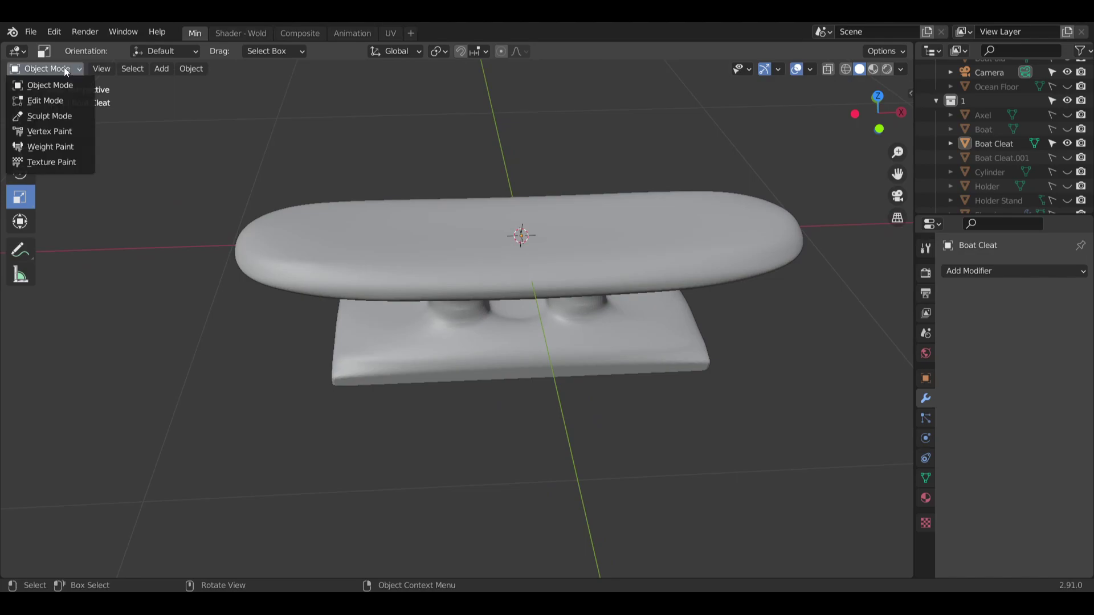
click(64, 68)
click(161, 69)
mouse_move(208, 88)
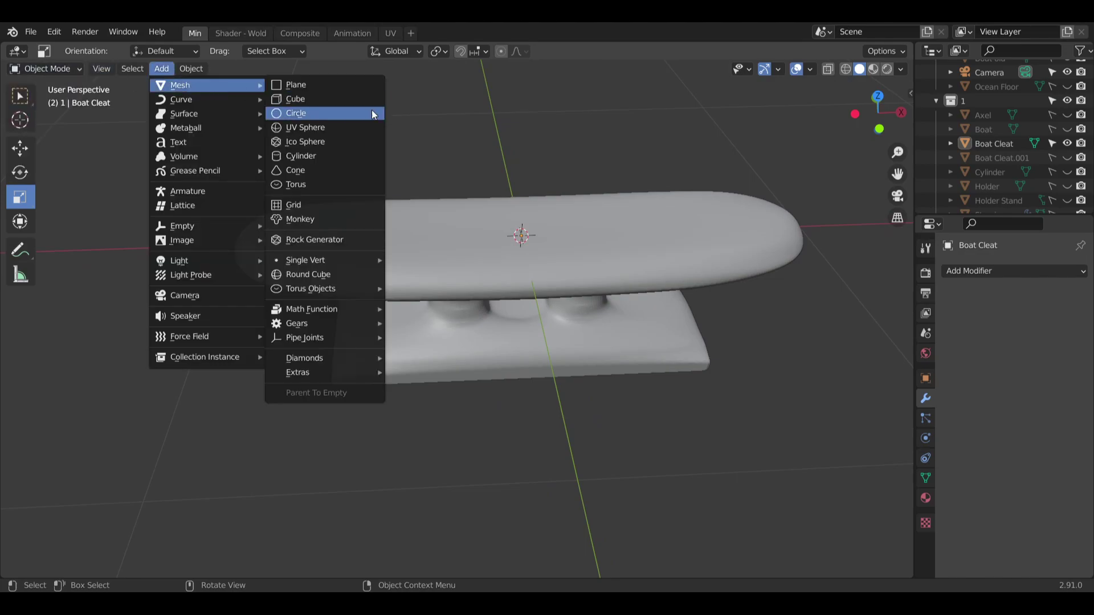
click(309, 154)
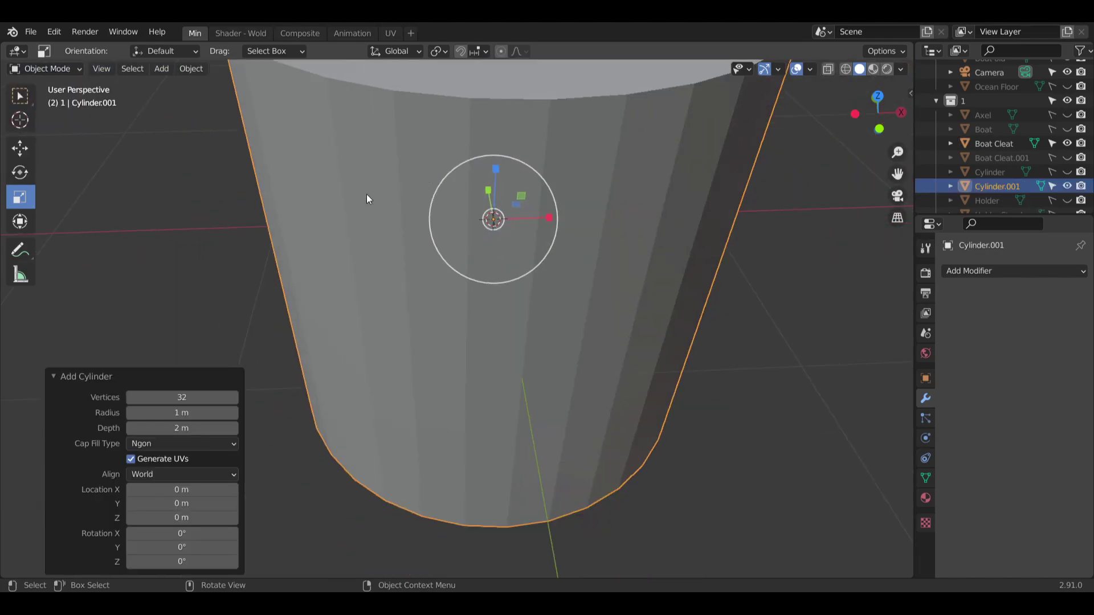
middle_drag(516, 205, 510, 232)
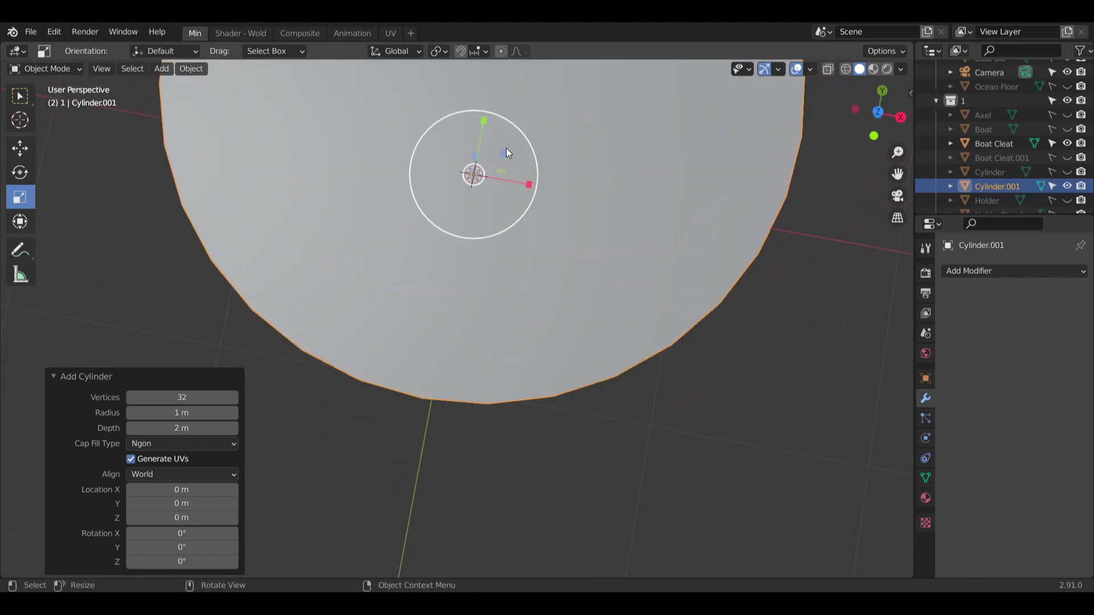
key(s)
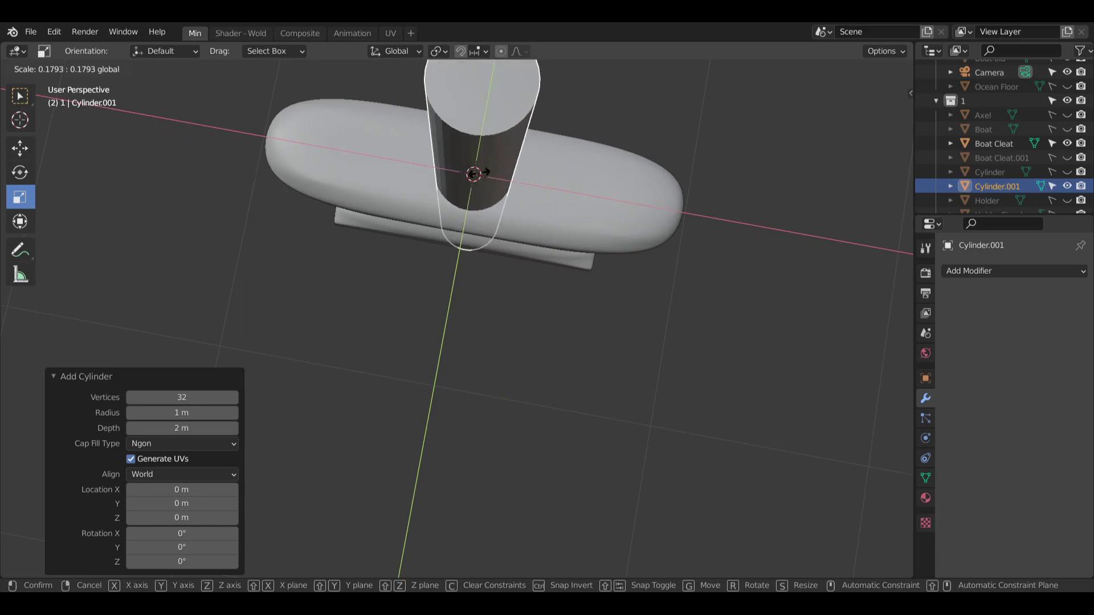
click(478, 174)
middle_drag(477, 176, 512, 160)
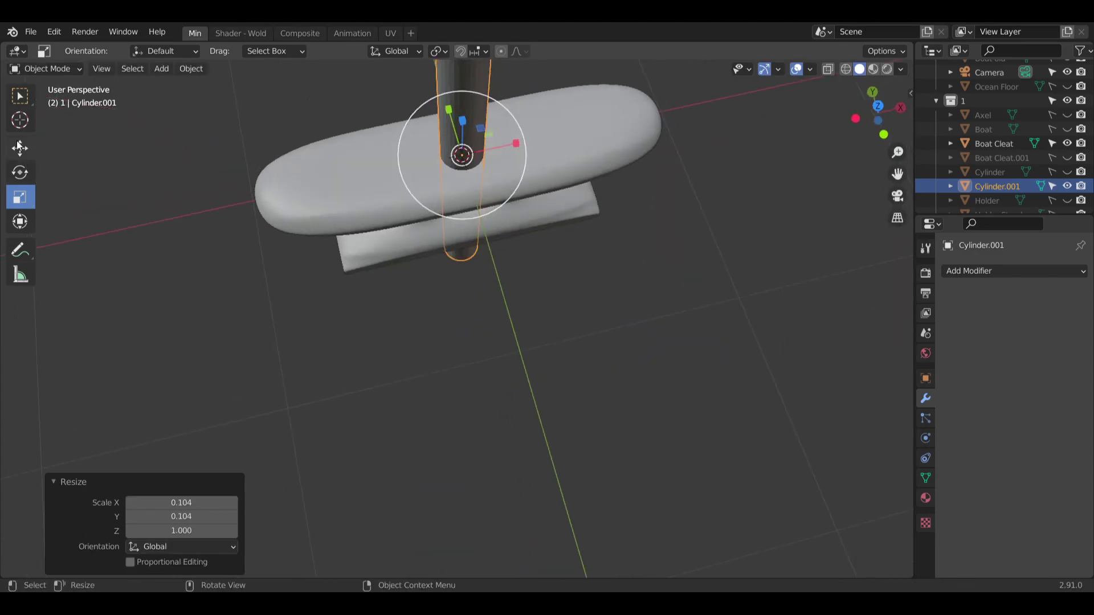
Move the cylinder along the X axis so it stands over one of the cleat's two columns.
click(20, 148)
drag(518, 147, 463, 206)
middle_drag(463, 206, 439, 134)
scroll(439, 135, up, 3)
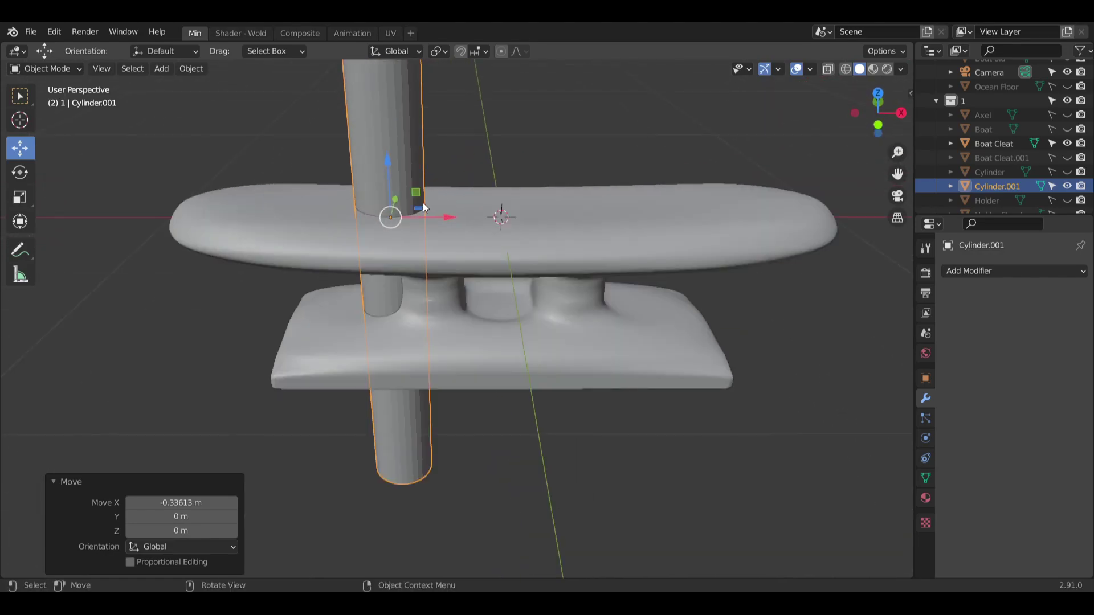
drag(447, 220, 491, 217)
middle_drag(511, 235, 464, 137)
drag(464, 137, 482, 141)
key(ctrl+z)
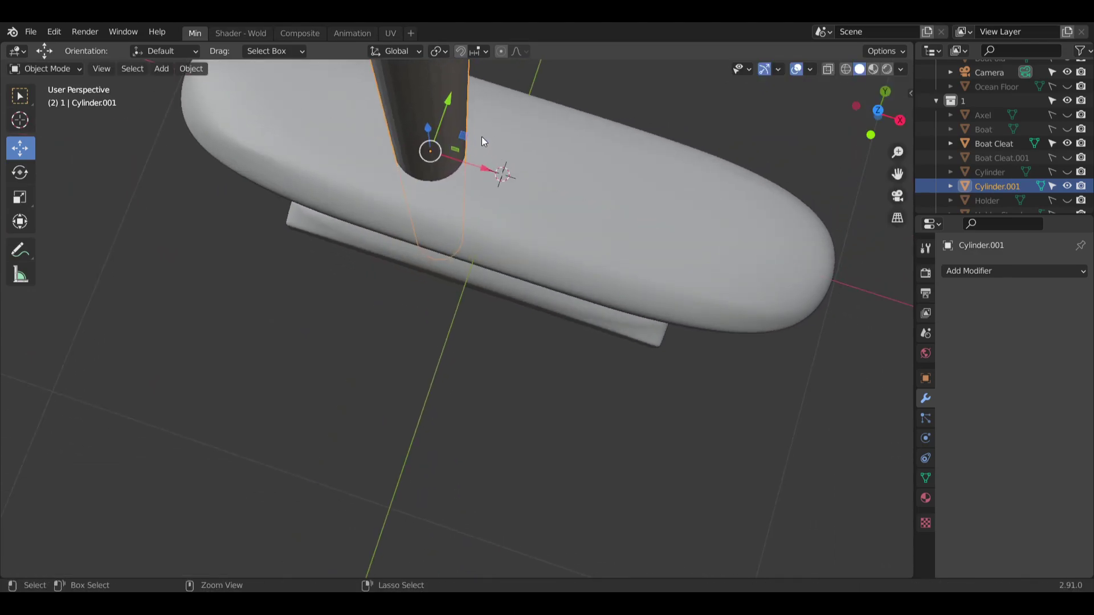
Thin the cylinder by scaling it 0.501 in X and Y, and deselect it.
click(24, 195)
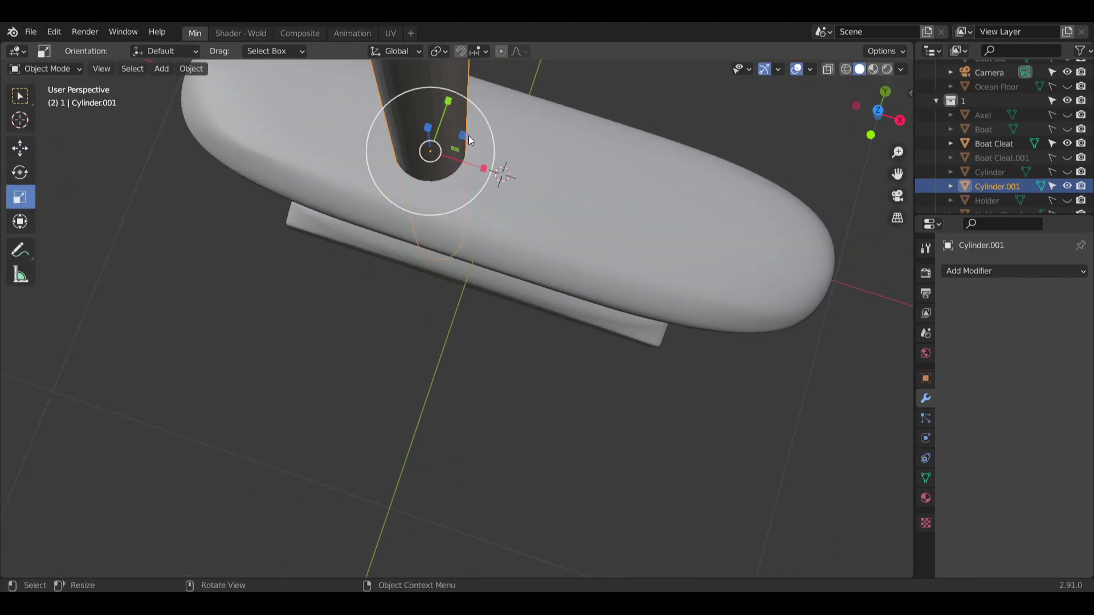
drag(466, 140, 449, 154)
middle_drag(449, 155, 501, 166)
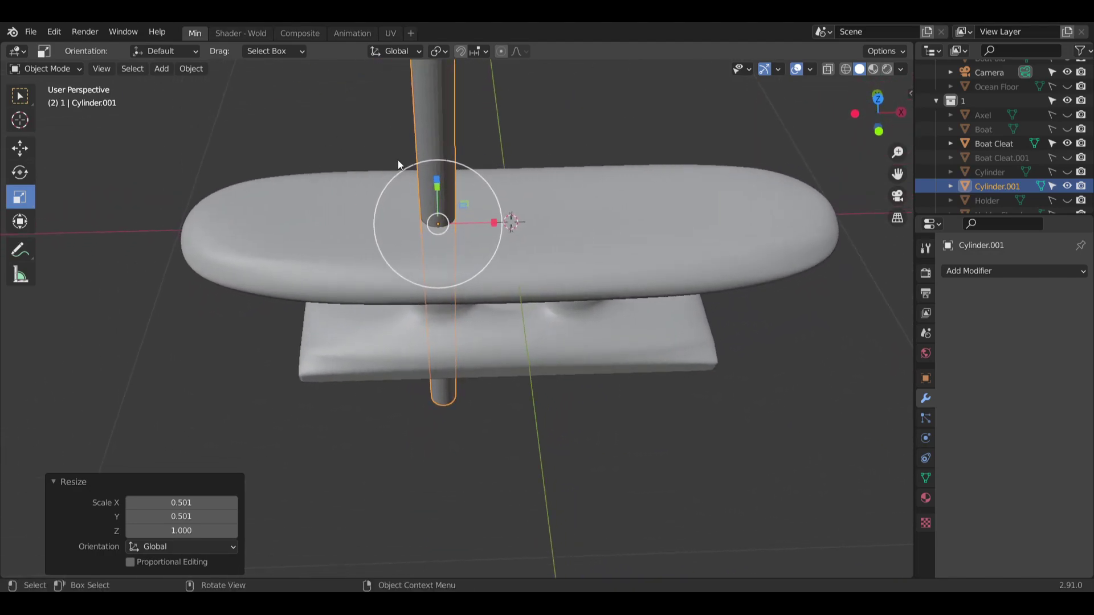
middle_drag(397, 164, 520, 161)
middle_drag(102, 129, 154, 126)
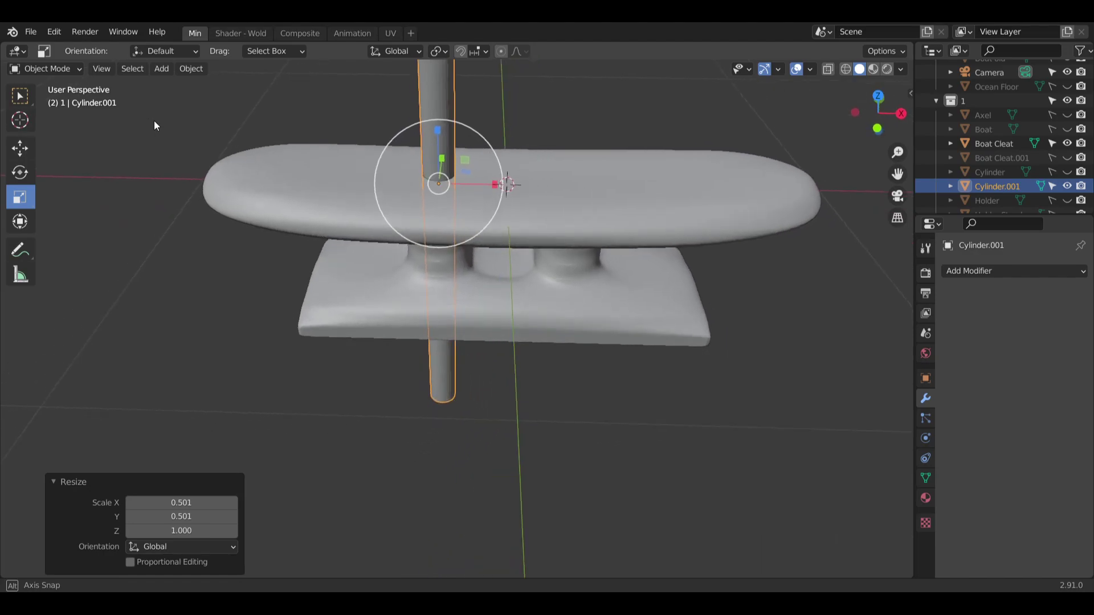
click(22, 150)
shift+middle_drag(488, 124, 495, 181)
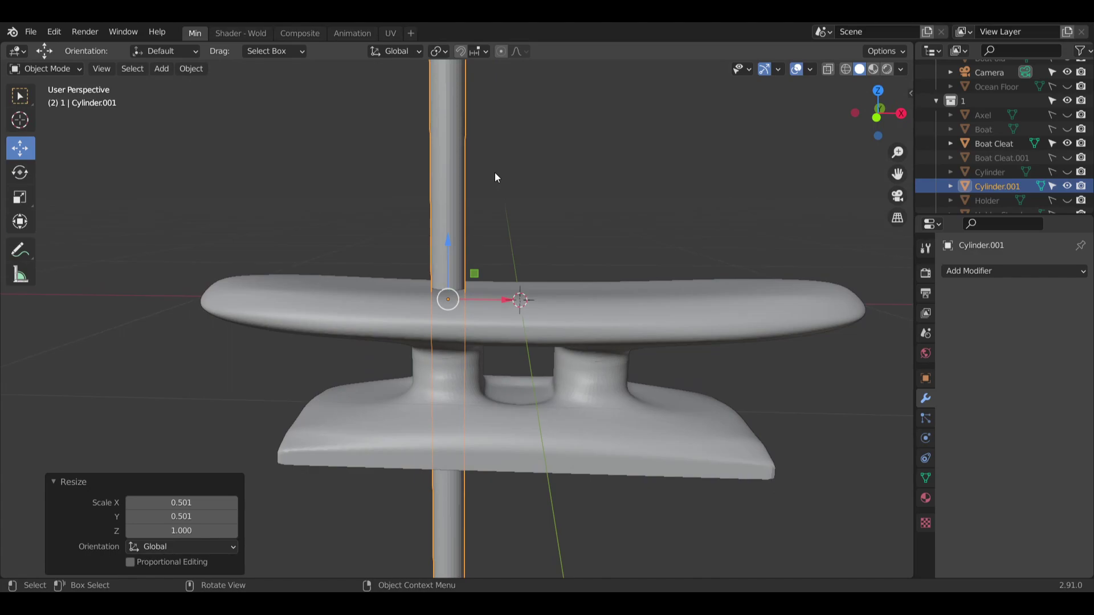
click(507, 125)
Select the boat cleat and narrow it by scaling it 0.722 along Y.
middle_drag(515, 190, 527, 240)
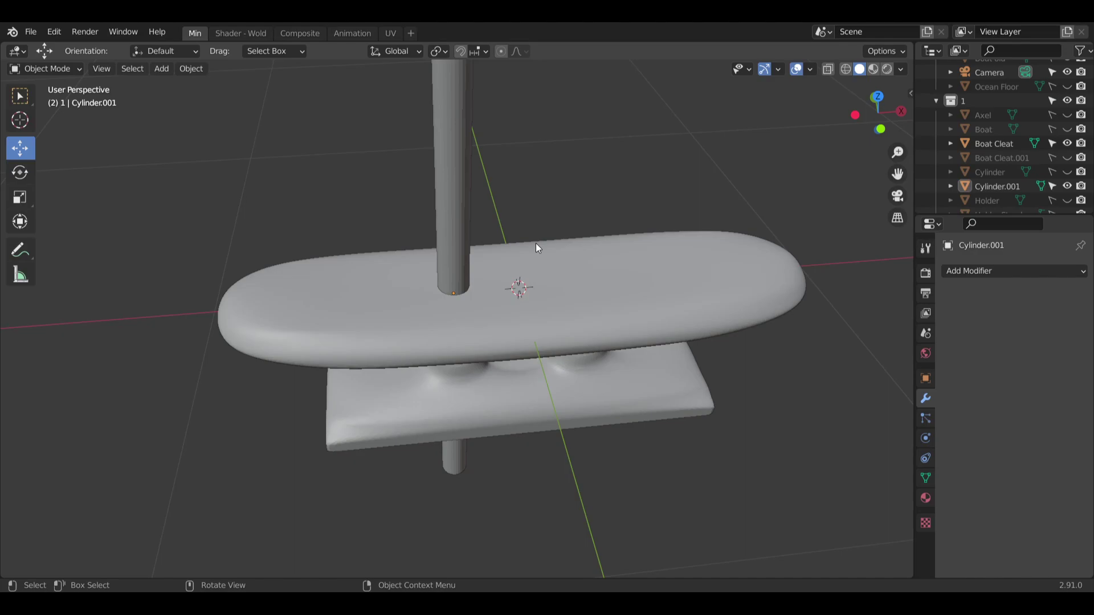
middle_drag(654, 220, 438, 306)
click(615, 309)
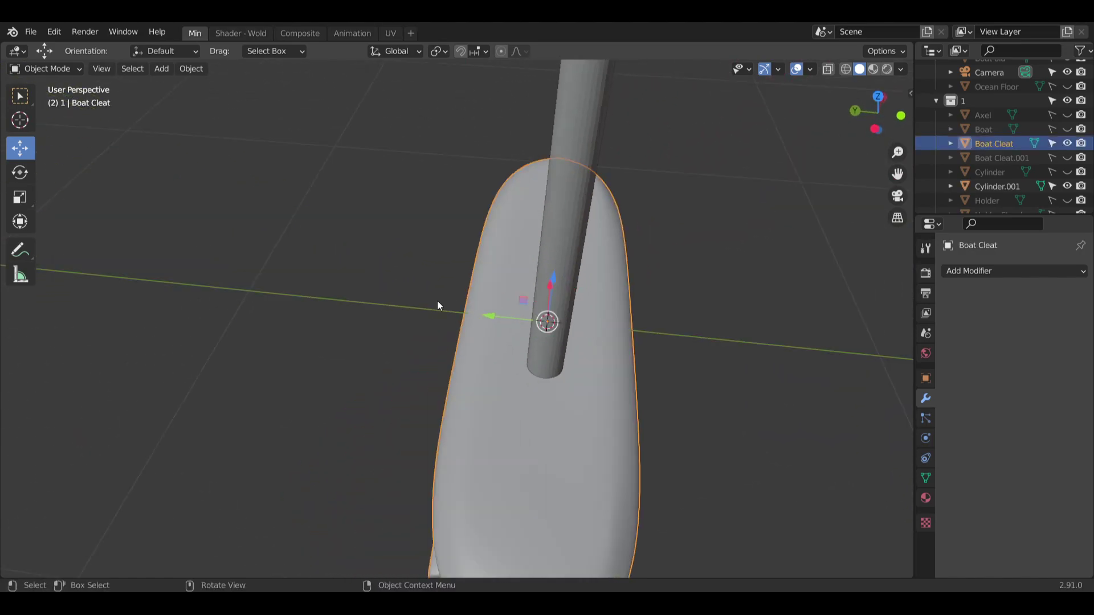
click(22, 196)
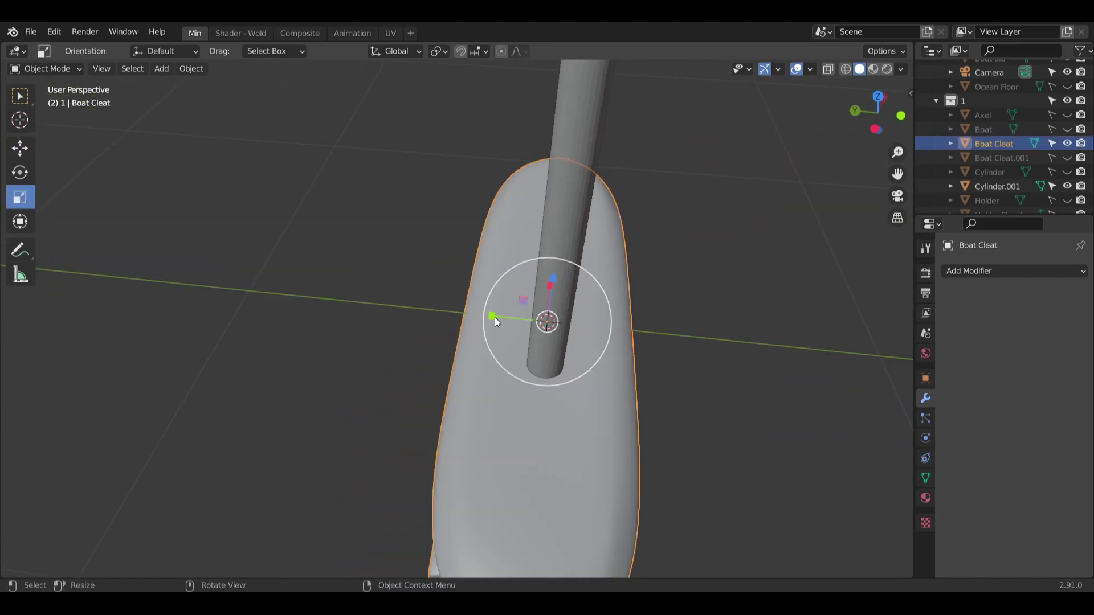
drag(494, 316, 512, 319)
middle_drag(570, 343, 682, 280)
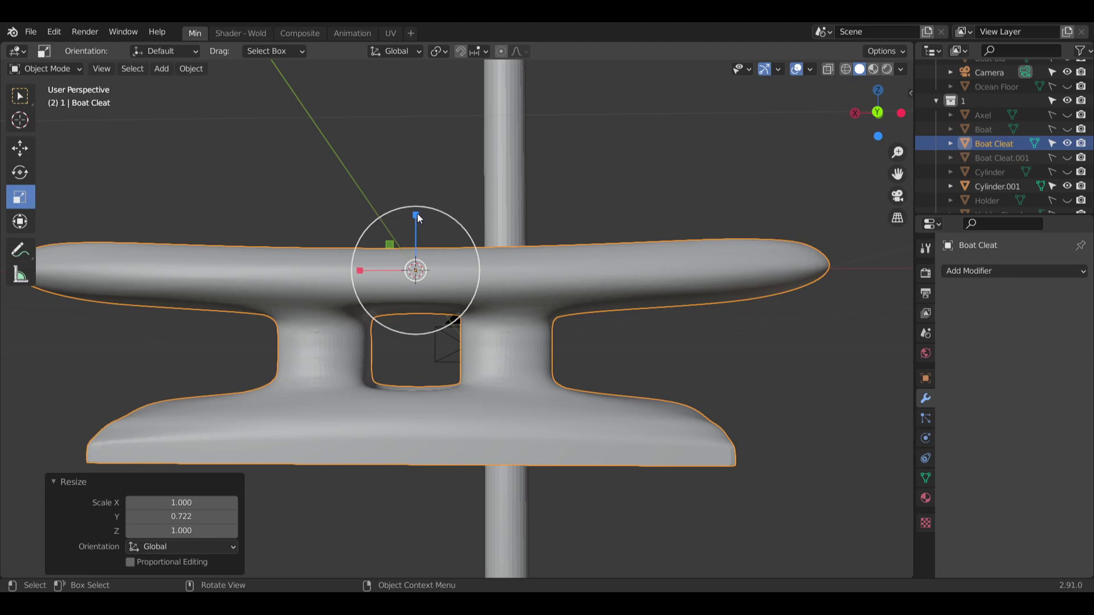
drag(417, 213, 415, 199)
middle_drag(400, 193, 421, 218)
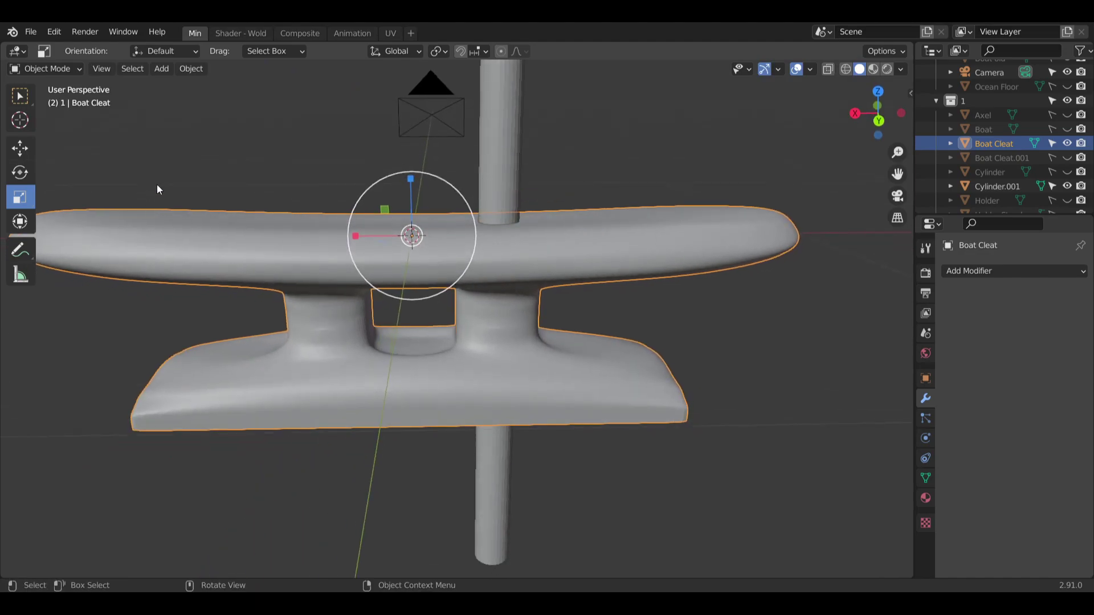
Try shearing the whole cleat mesh in Edit Mode, undo the shears, and return to Object Mode with nothing selected.
click(71, 67)
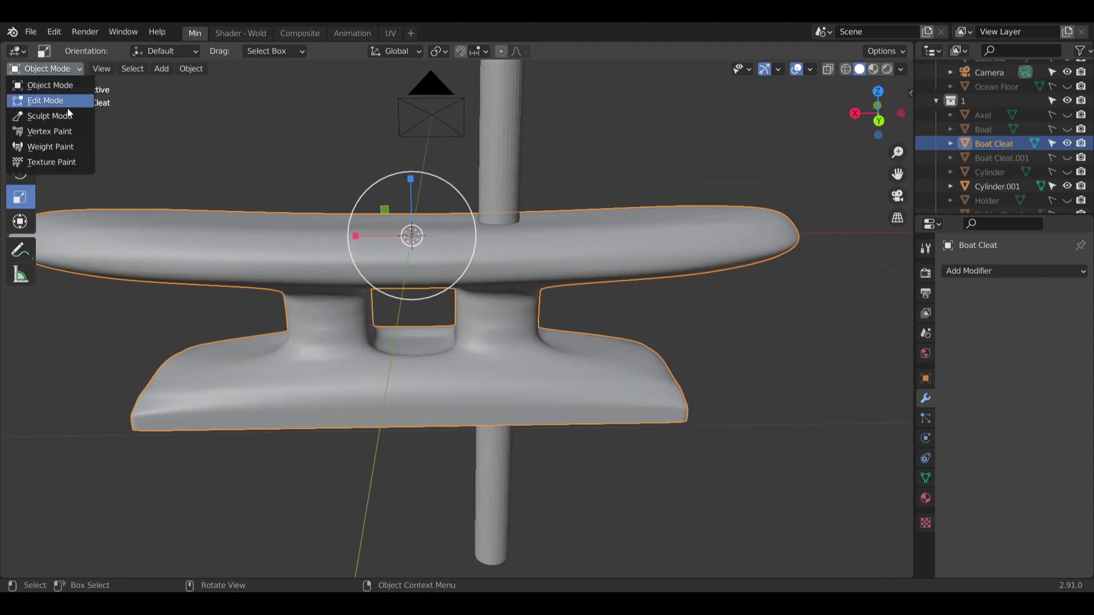
click(57, 101)
key(a)
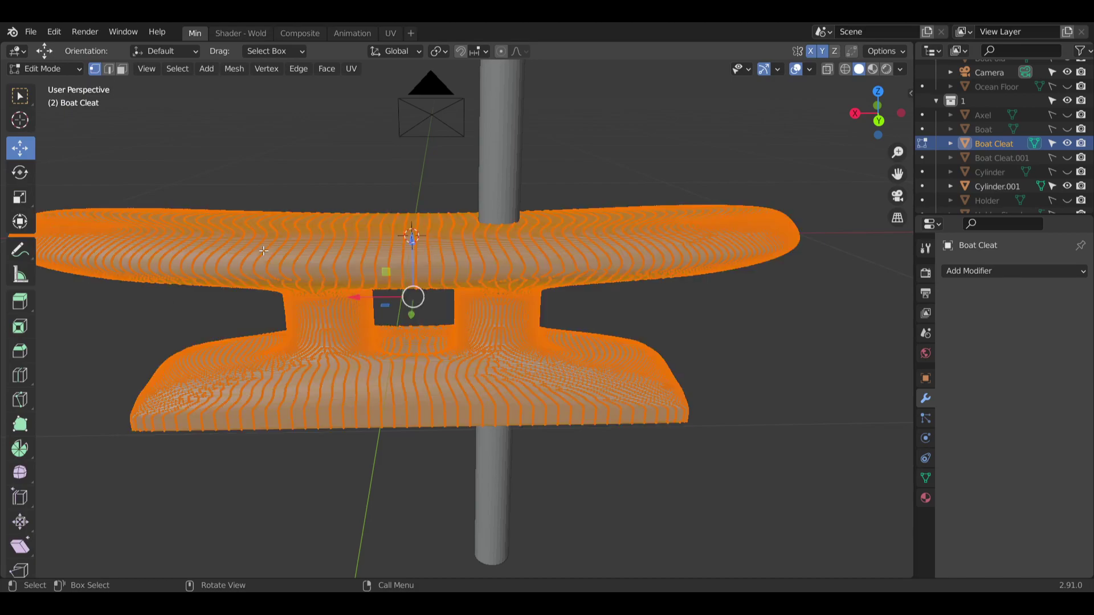
scroll(23, 532, down, 1)
click(22, 534)
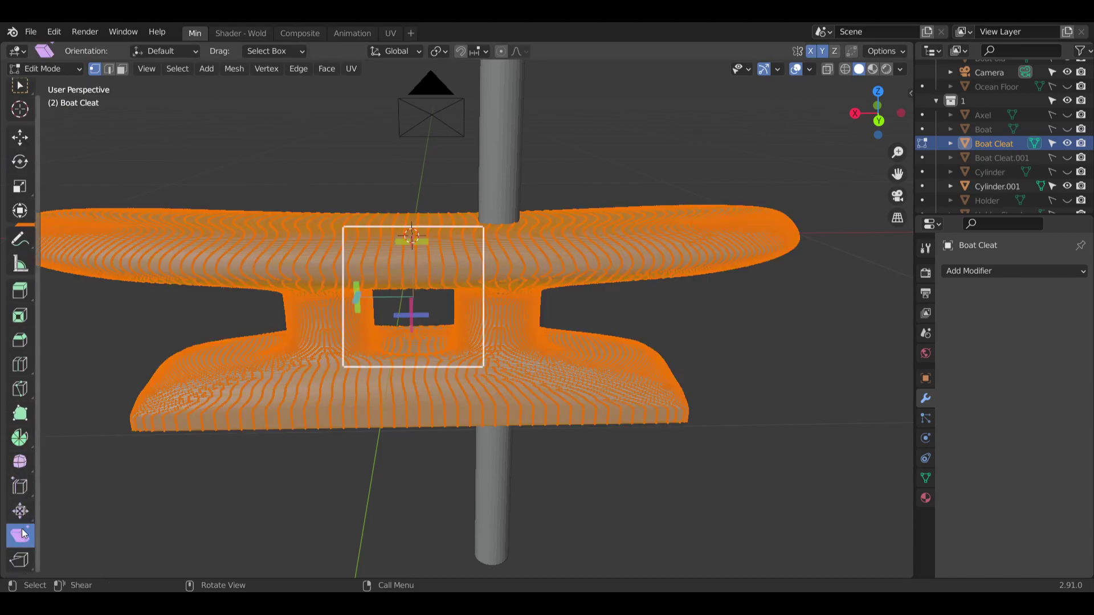
drag(411, 317, 431, 231)
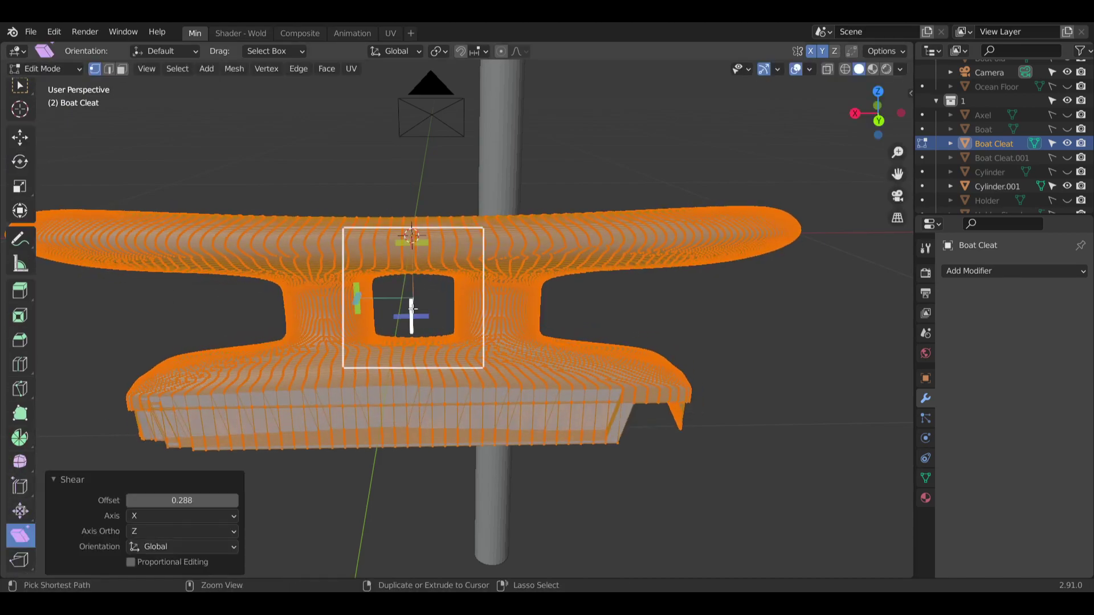
key(ctrl+z)
drag(357, 296, 441, 239)
key(ctrl+z)
key(ctrl+z)
middle_drag(442, 239, 583, 458)
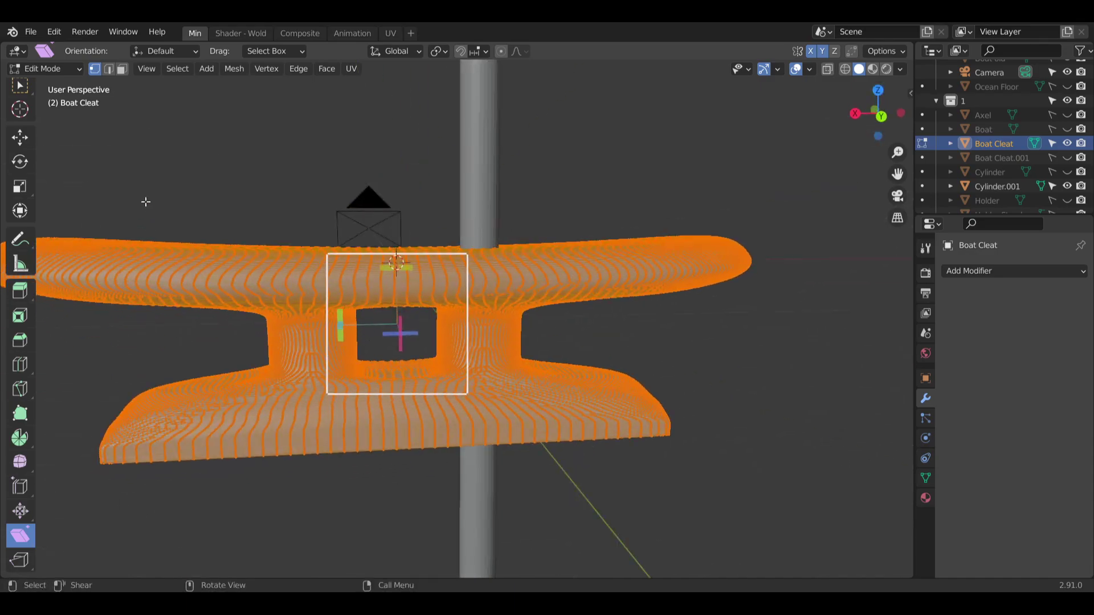
click(63, 69)
click(61, 84)
click(199, 138)
Check the cleat from the front and above, and select the thin cylinder passing through it.
middle_drag(200, 138, 498, 139)
middle_drag(490, 572, 481, 167)
middle_drag(398, 204, 527, 276)
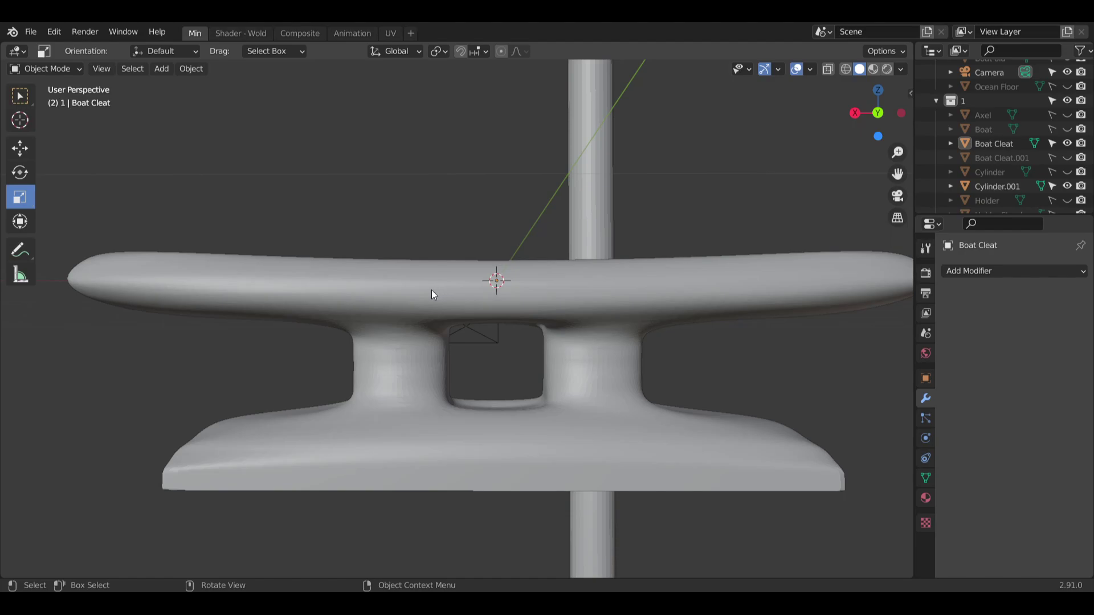
middle_drag(391, 354, 606, 135)
click(597, 187)
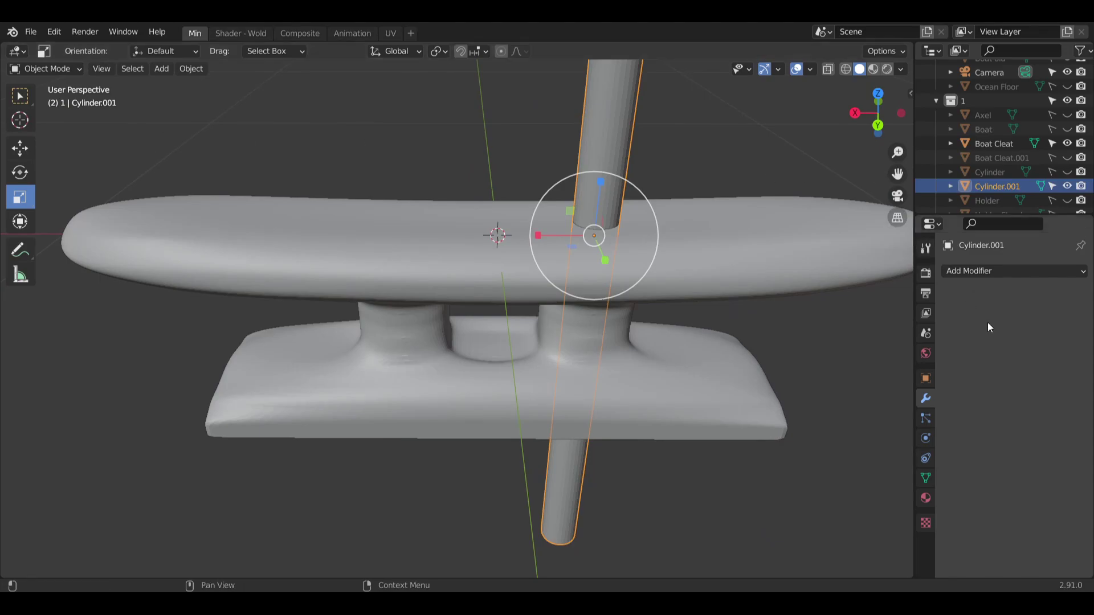
click(1000, 269)
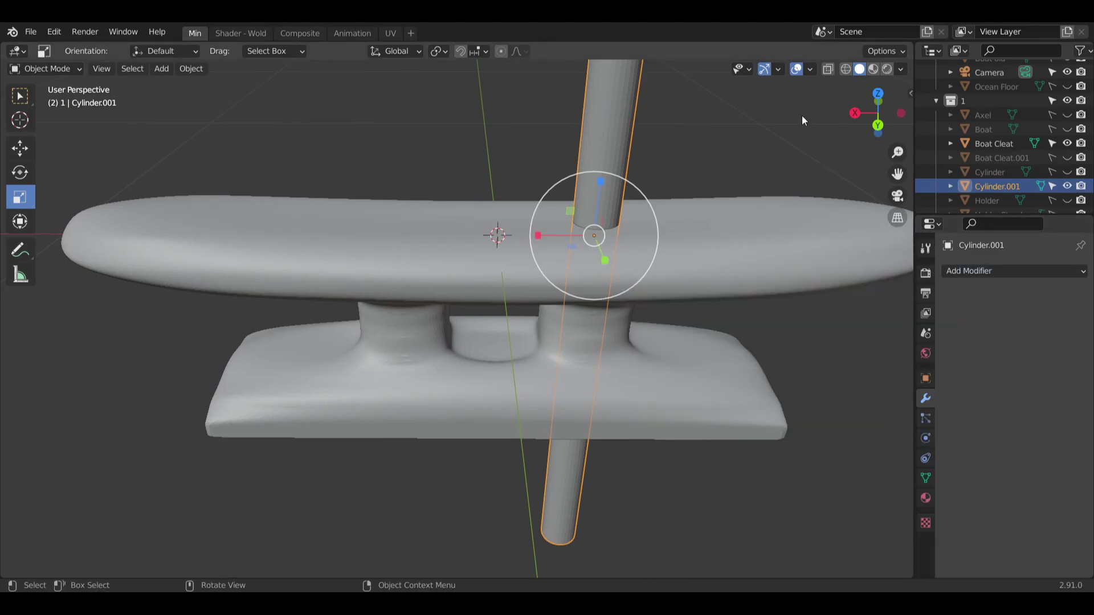
click(45, 68)
click(60, 100)
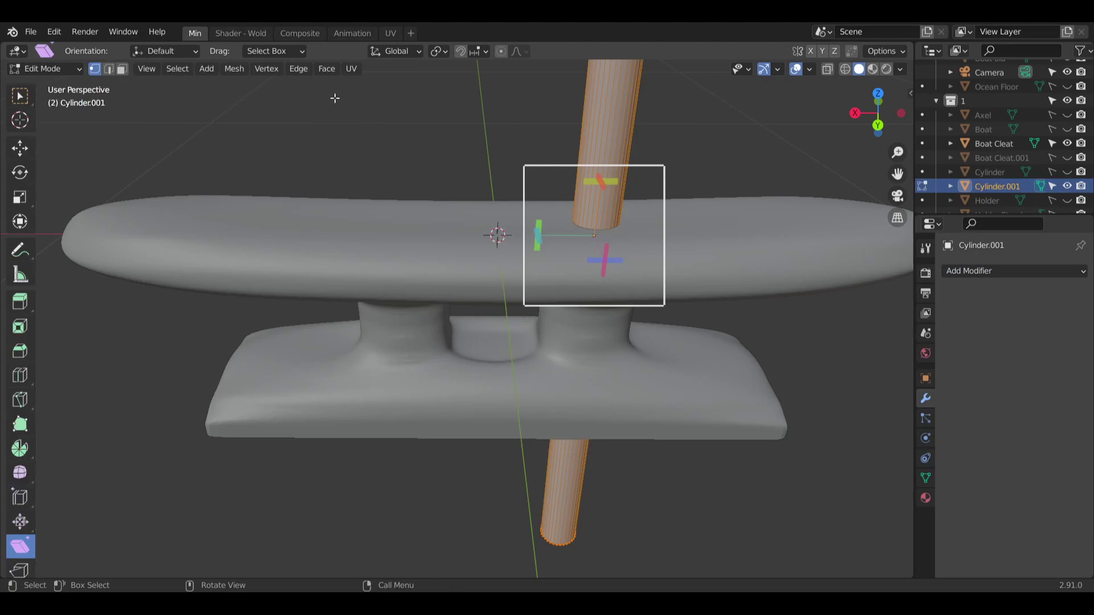
click(20, 95)
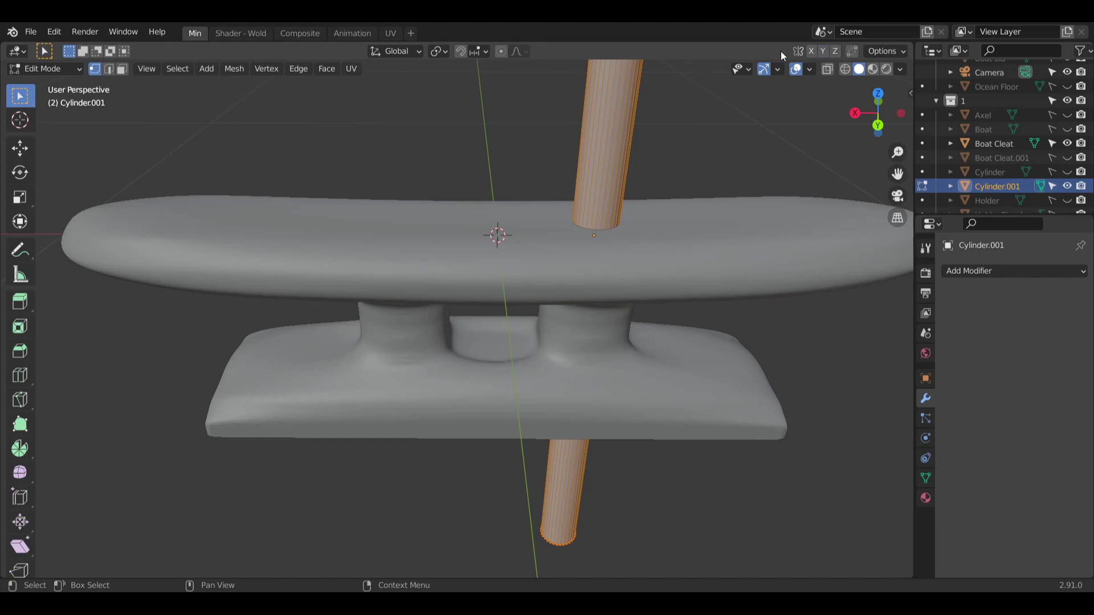
click(45, 68)
click(46, 81)
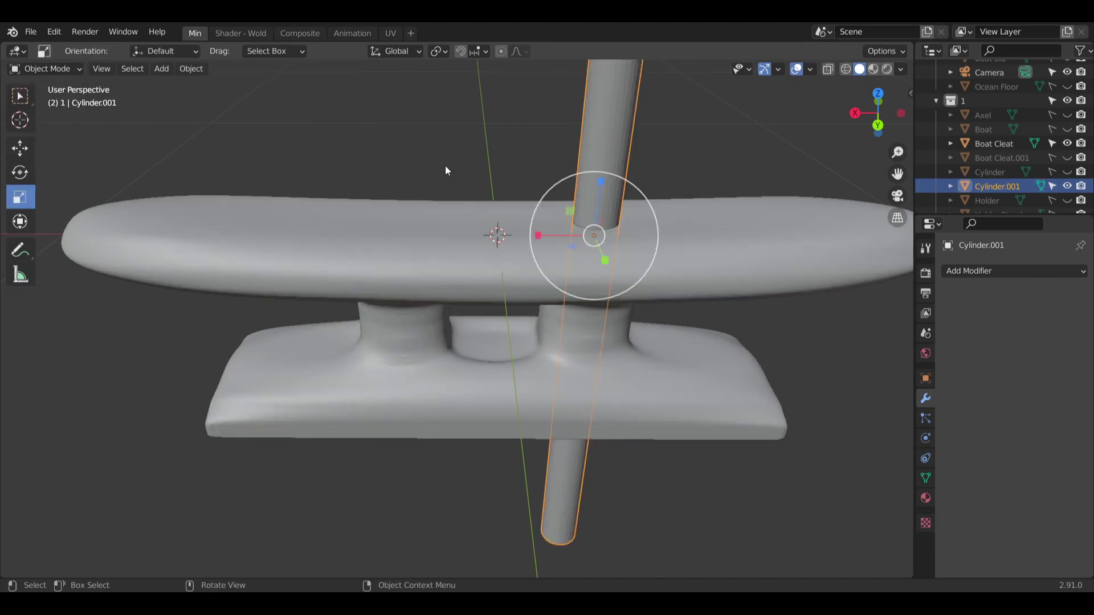
Add a Mirror modifier to the thin cylinder and open the choice of its mirror object.
click(999, 269)
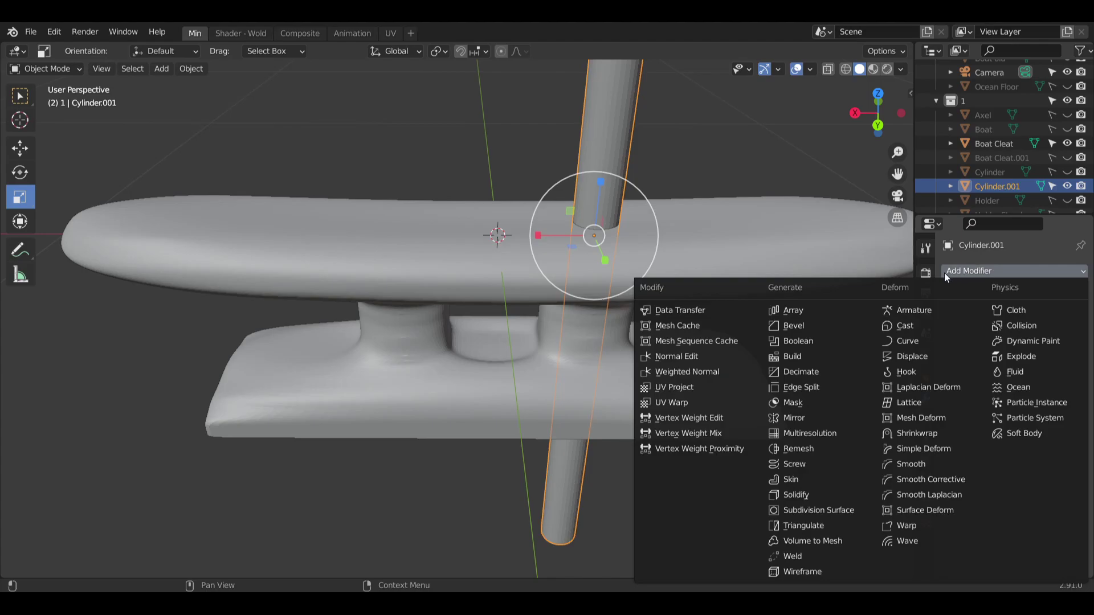
click(799, 421)
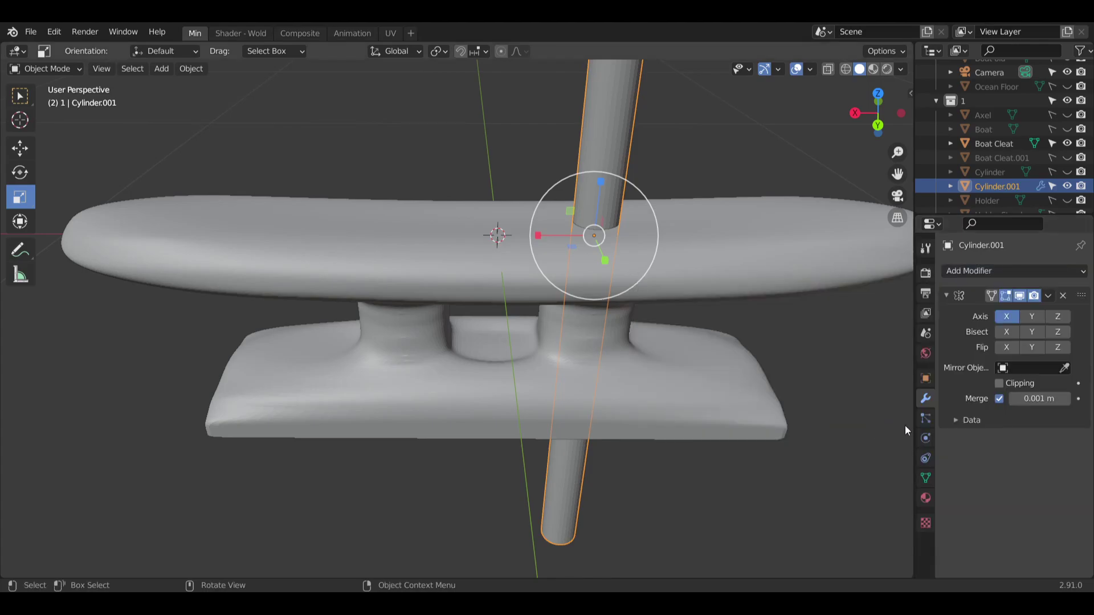
click(1032, 368)
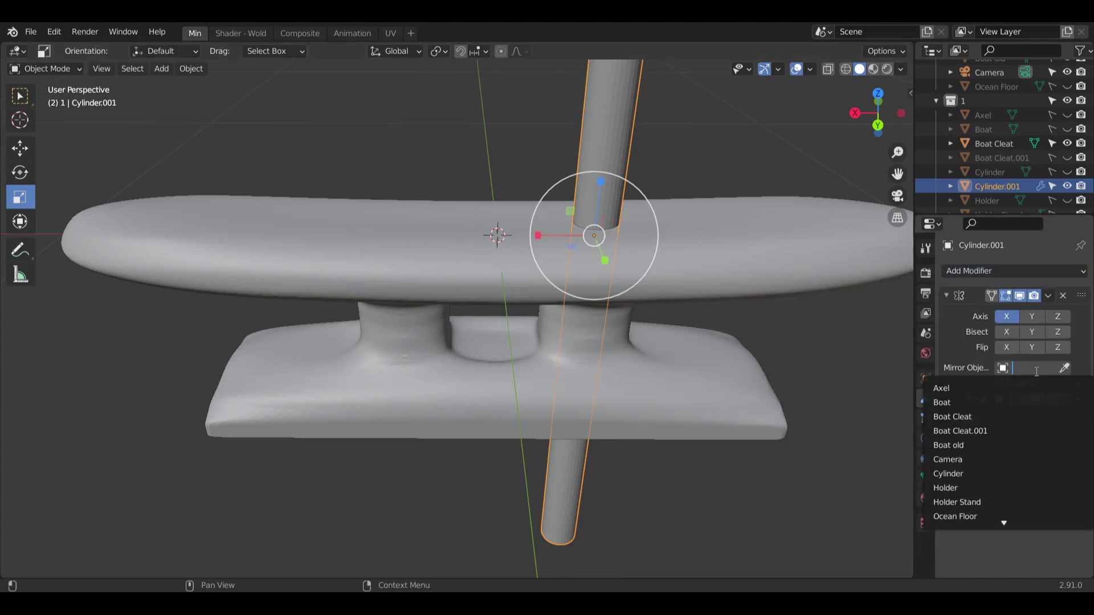
Set Boat Cleat as the mirror object of Cylinder.001's Mirror modifier.
click(976, 417)
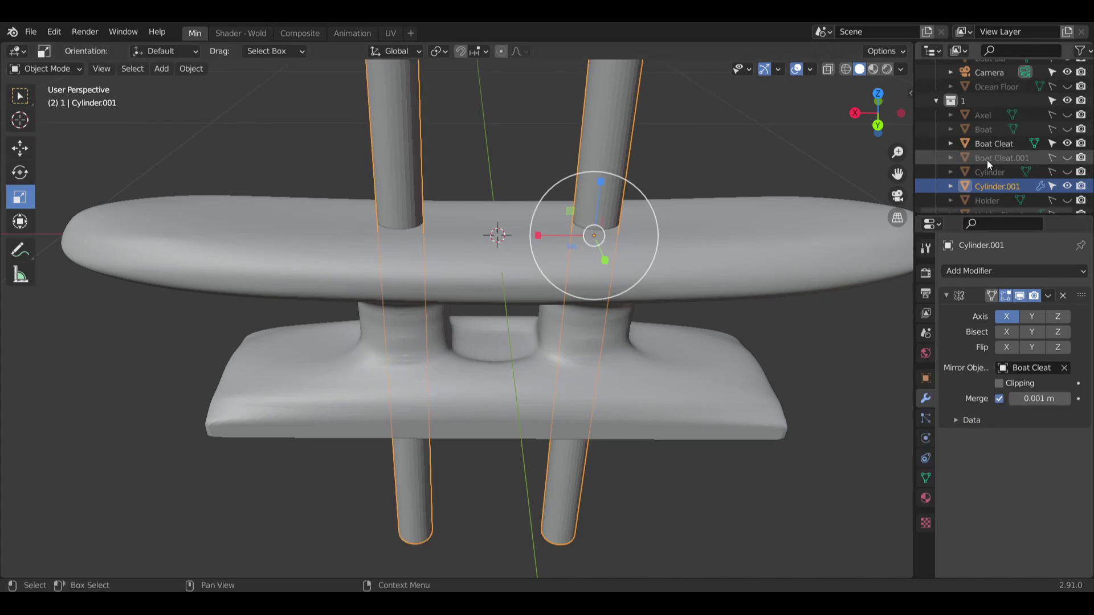
Add a Boolean modifier to the Boat object, using Difference with Cylinder.001 as the cutting object.
click(999, 133)
click(1020, 268)
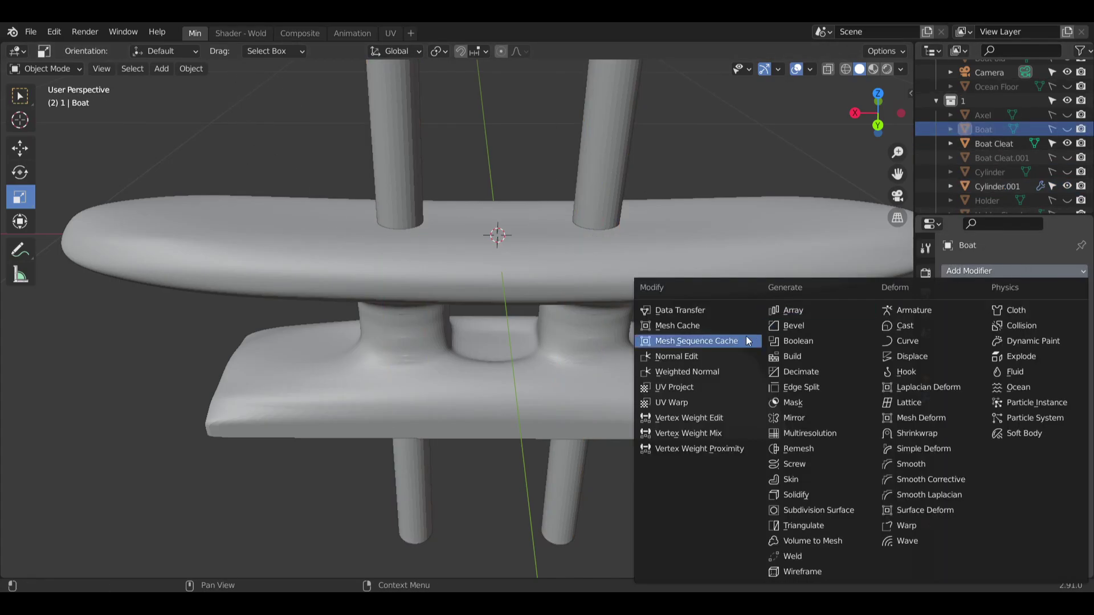
click(789, 339)
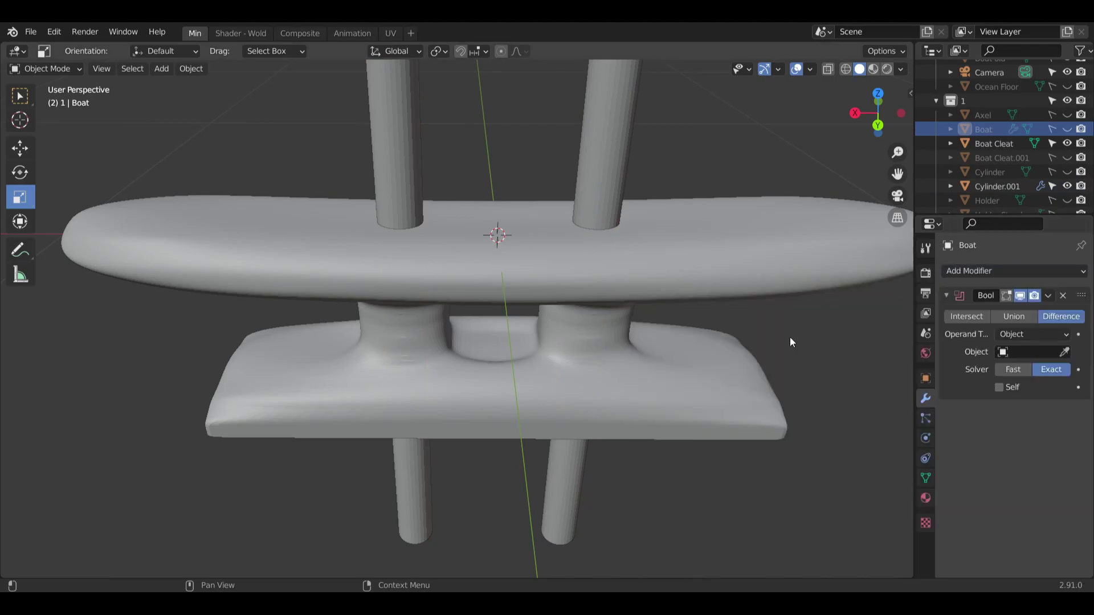
click(1024, 353)
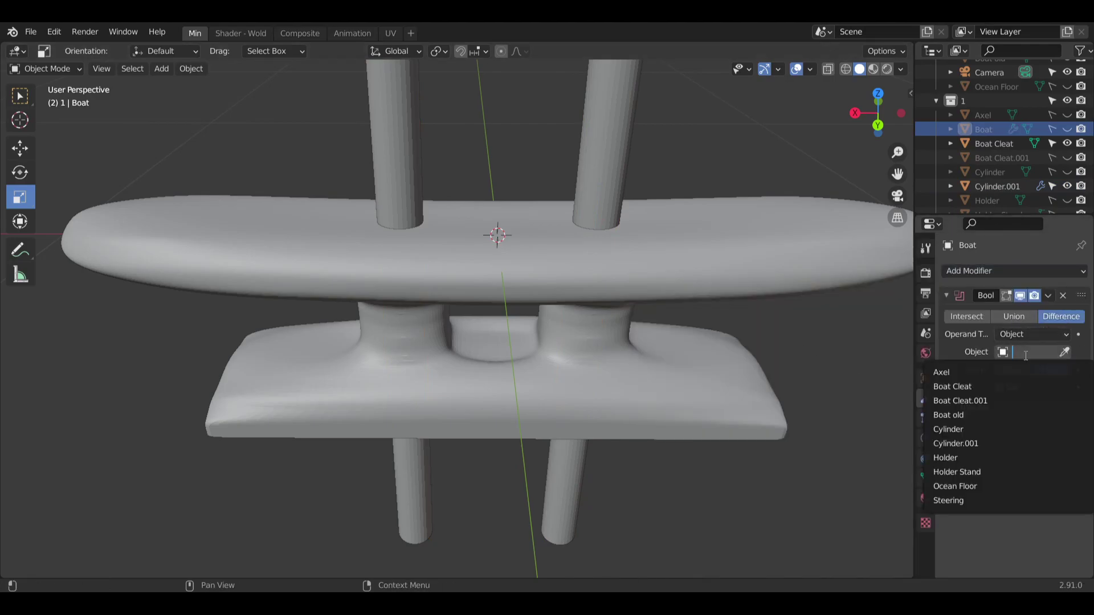
click(997, 443)
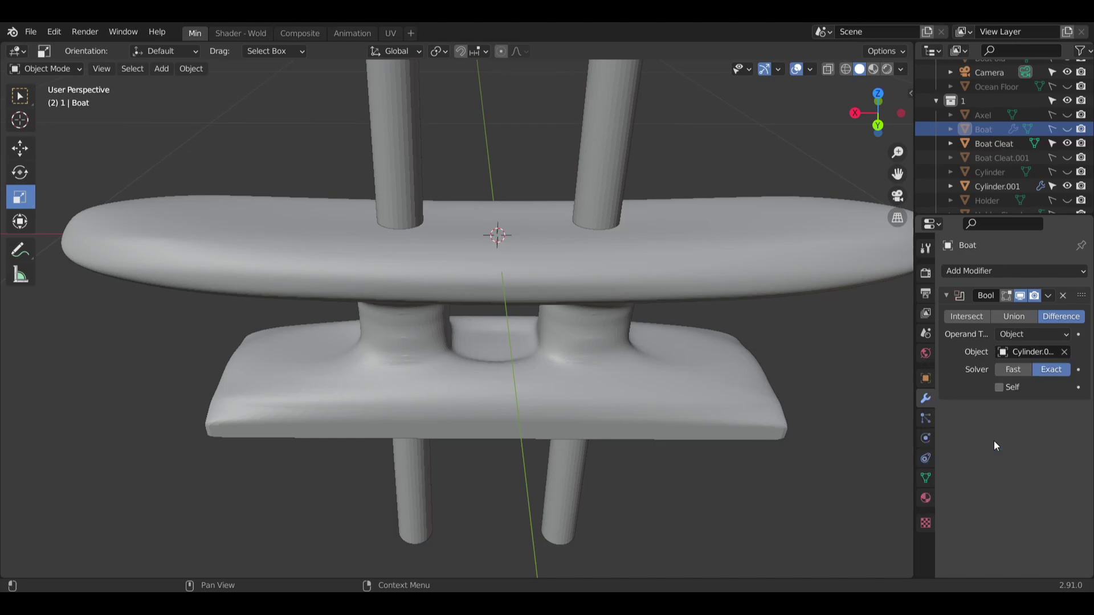
Check the cut by hiding and showing Cylinder.001 and Boat Cleat, and review the Boolean modifier's target object.
click(1067, 187)
click(1067, 187)
middle_drag(826, 267, 826, 165)
click(1067, 143)
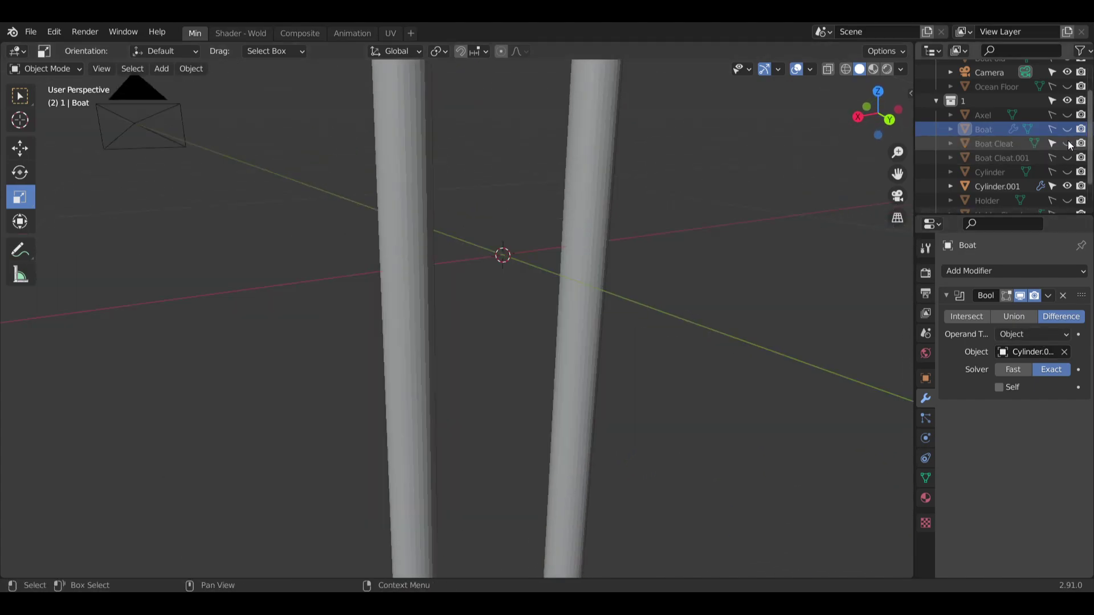
click(1067, 144)
middle_drag(863, 248, 822, 240)
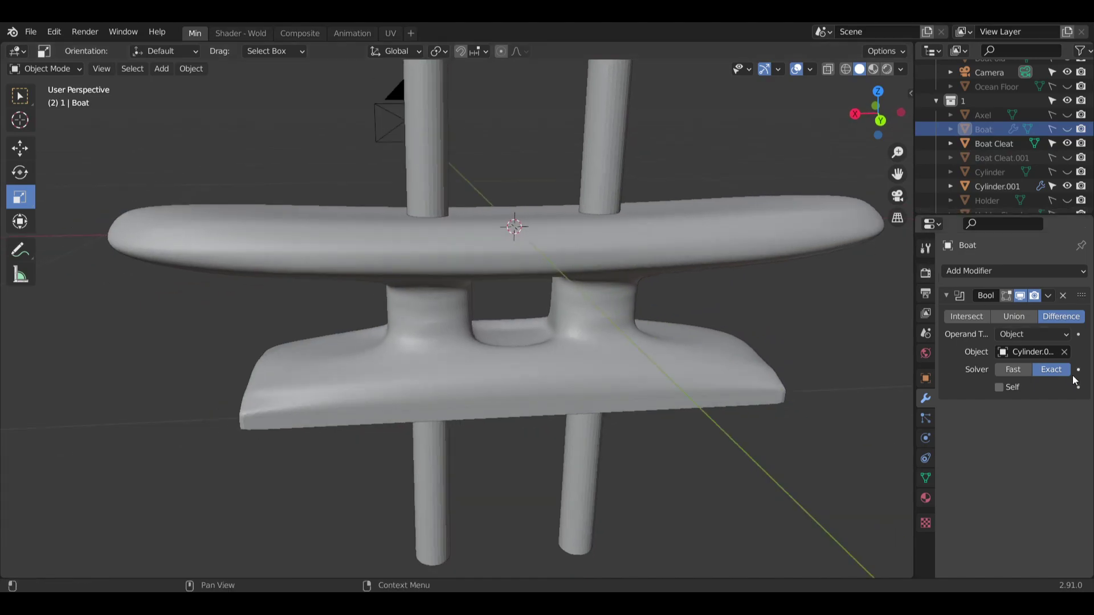
scroll(1036, 153, up, 3)
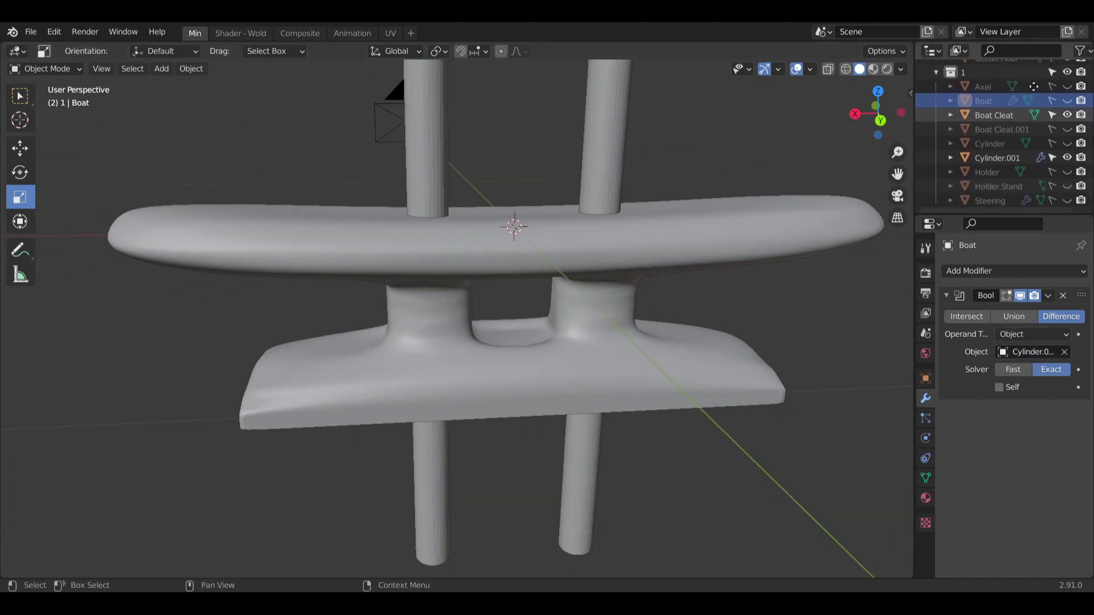
scroll(1036, 153, down, 4)
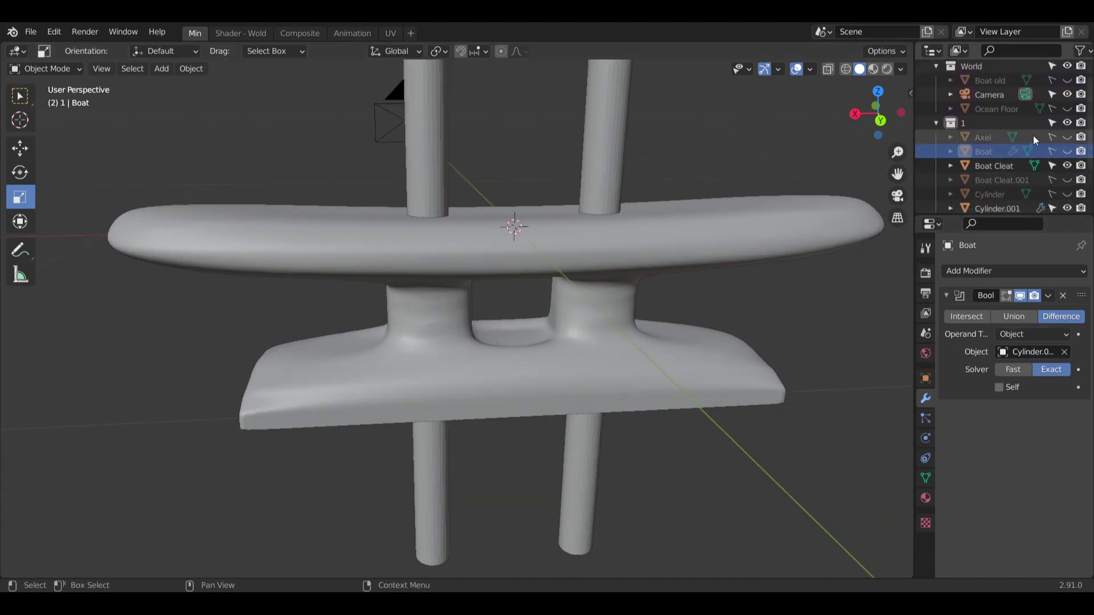
click(1032, 351)
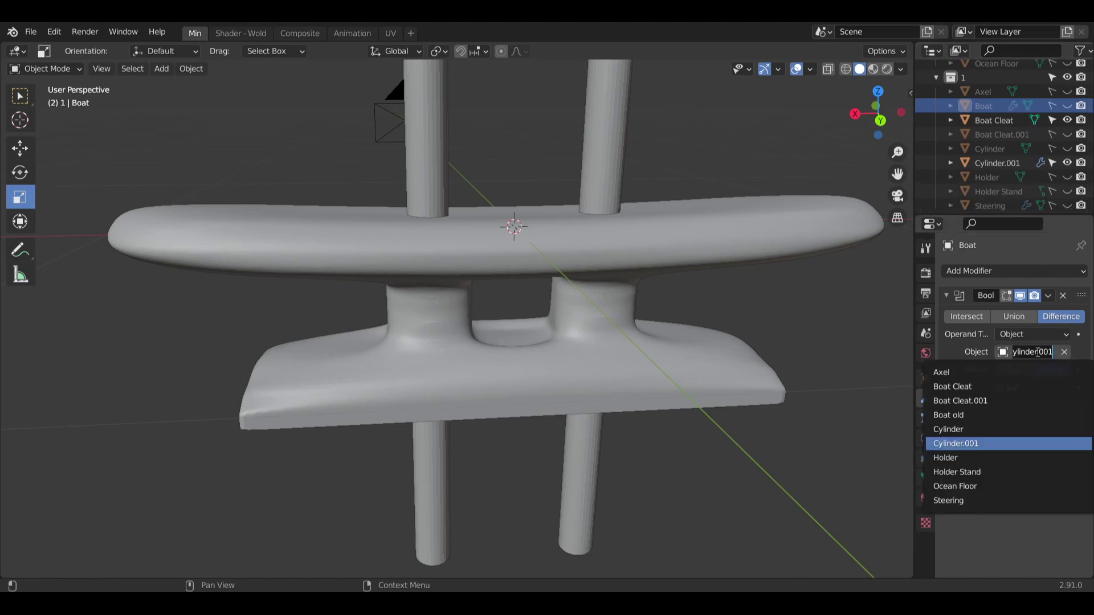
click(1023, 568)
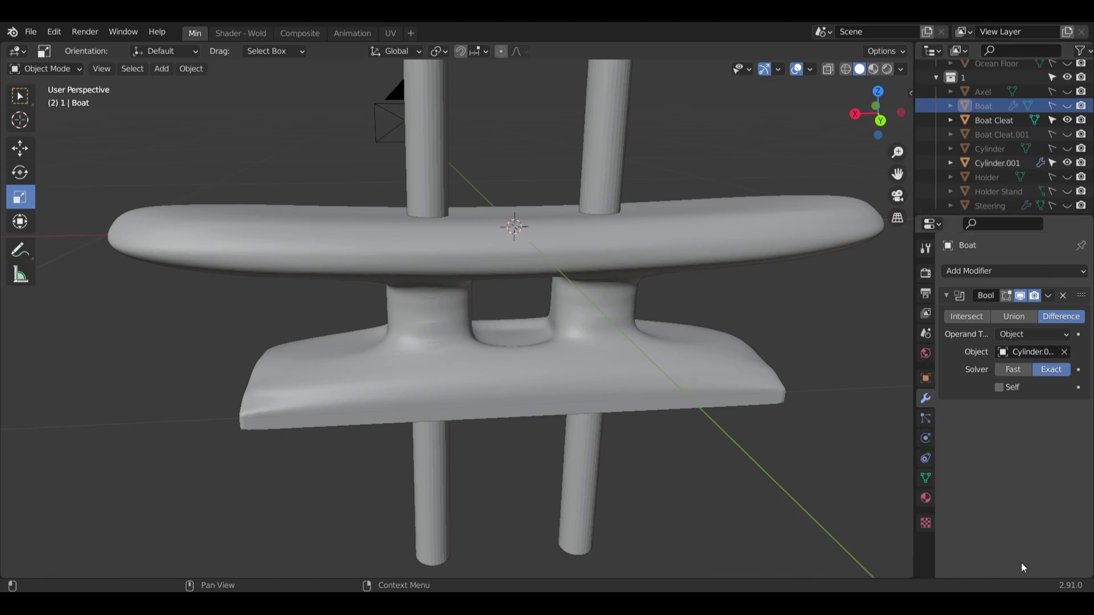
Apply the Boolean modifier on Boat and toggle Cylinder.001's visibility to inspect the cleat for holes.
click(1048, 296)
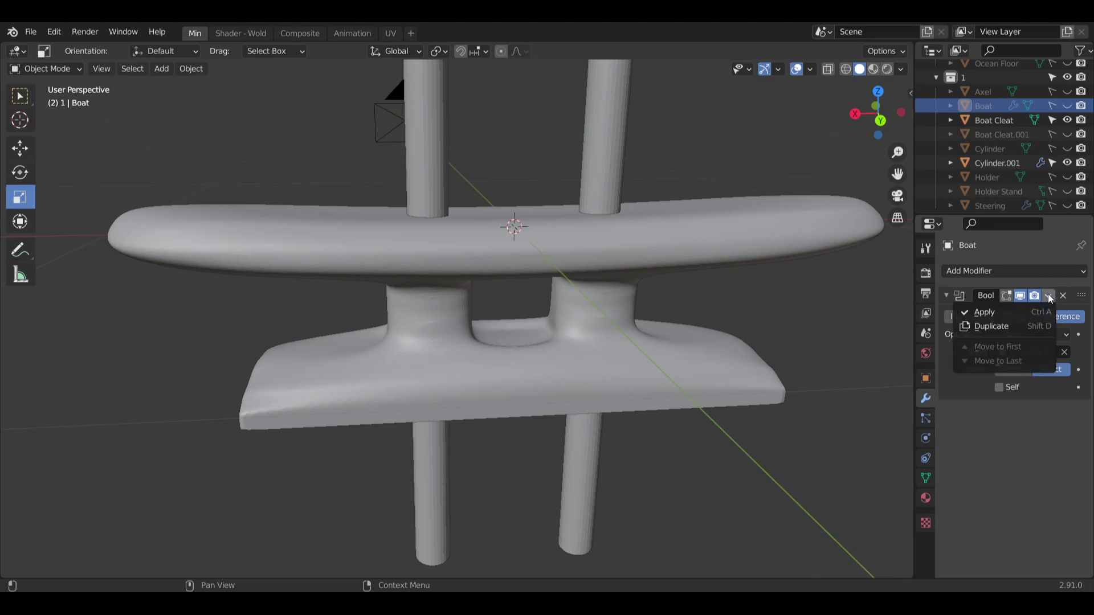
click(993, 310)
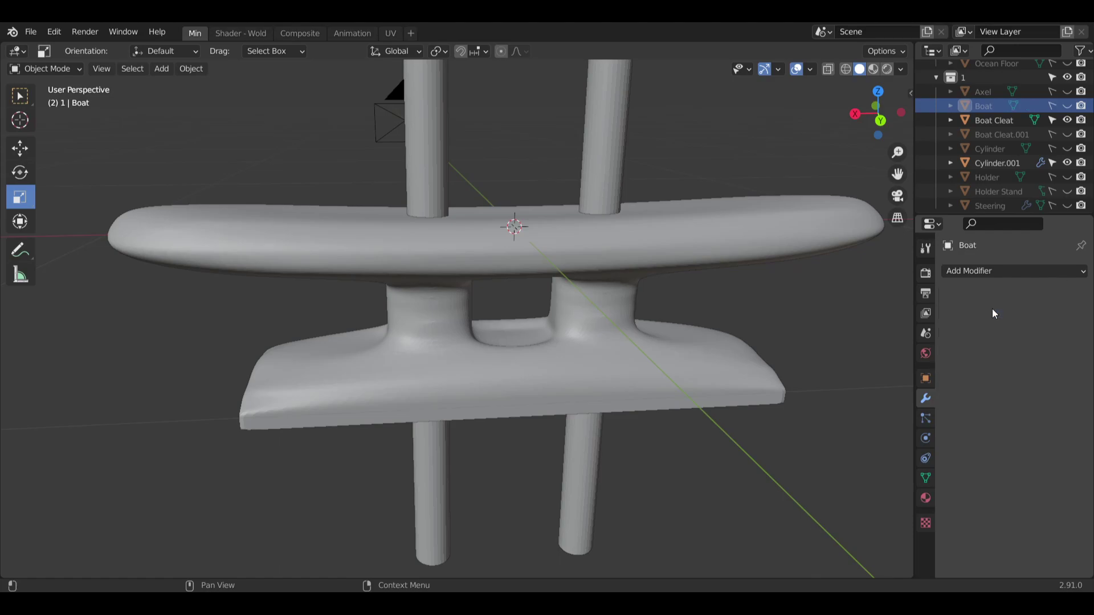
click(1068, 163)
click(1067, 163)
middle_drag(753, 217, 615, 269)
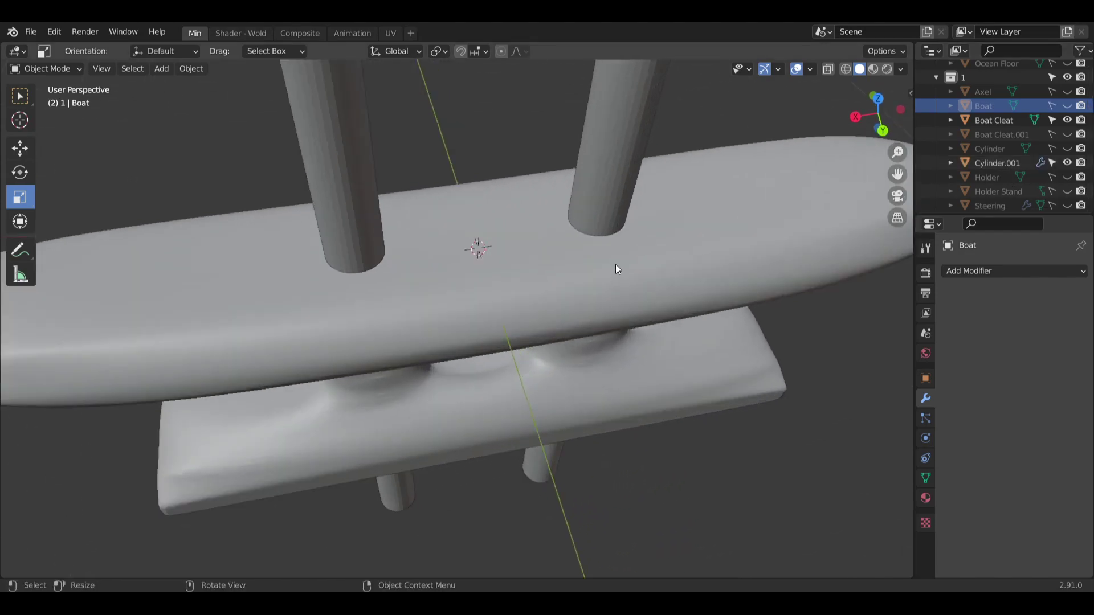
scroll(620, 266, up, 3)
click(1067, 163)
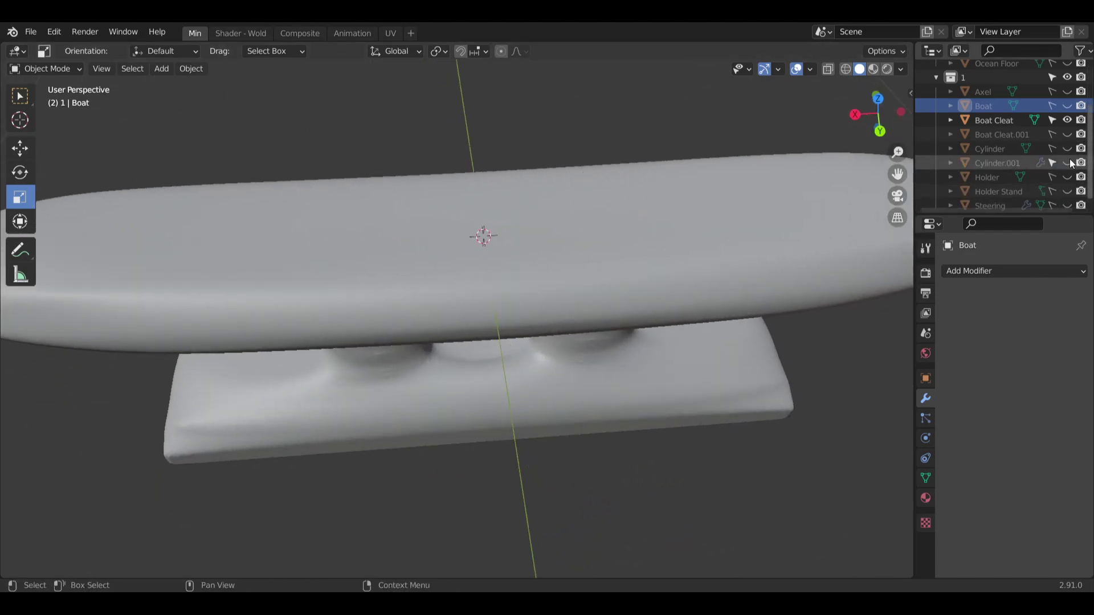
click(1068, 163)
Undo the visibility changes and the application of the Boolean modifier on Boat.
key(ctrl+z)
key(ctrl+z)
key(ctrl+z)
key(ctrl+z)
key(ctrl+z)
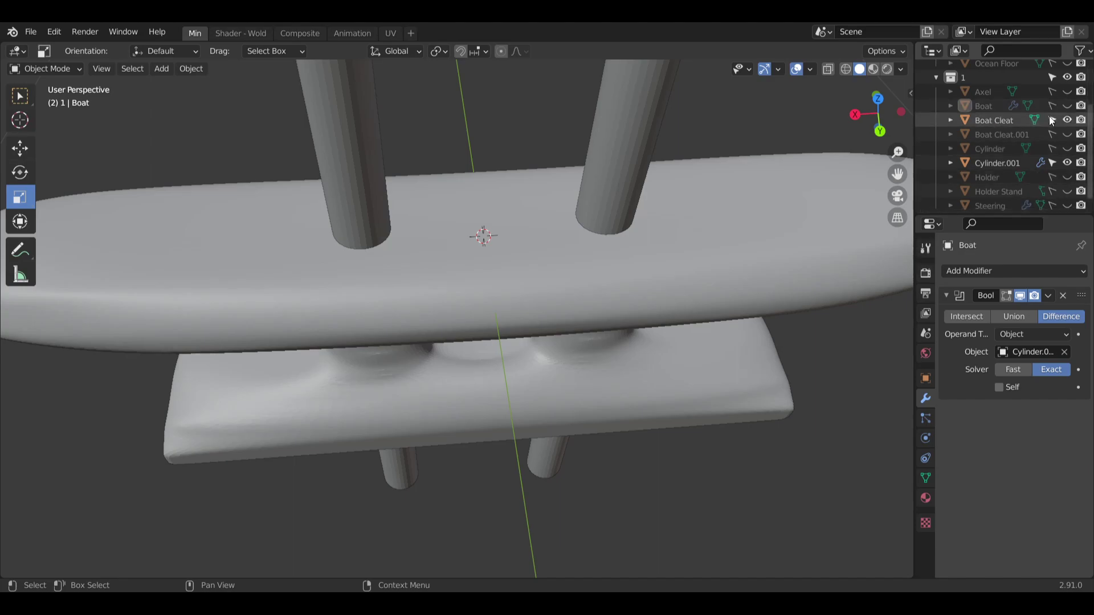
Show the hidden Cylinder object and locate it in the scene.
click(990, 148)
click(988, 163)
click(993, 149)
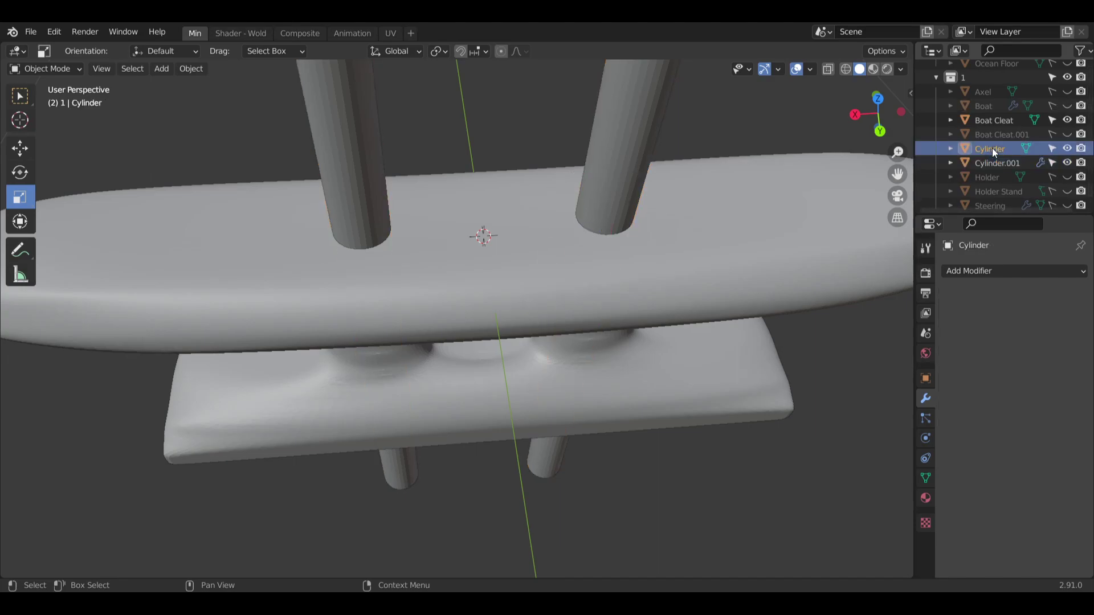
middle_drag(717, 219, 698, 183)
scroll(717, 185, down, 12)
Rename the Cylinder object as Connector.
double_click(993, 148)
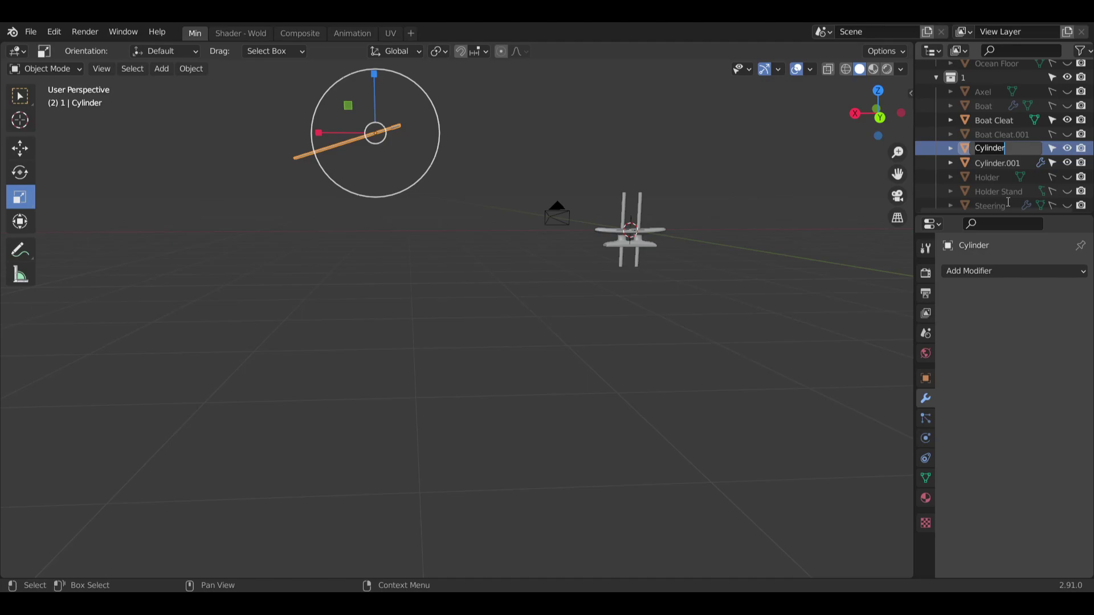
text(Connector)
key(Return)
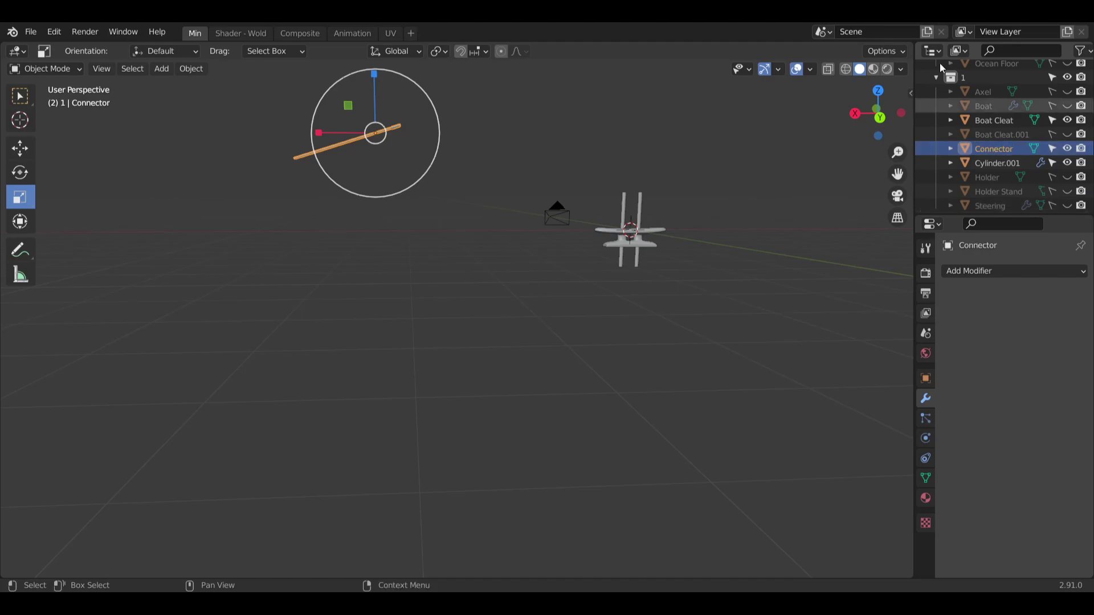
Rename the Connector rod as Steering and hide it from the viewport.
middle_drag(276, 80, 655, 103)
double_click(1019, 148)
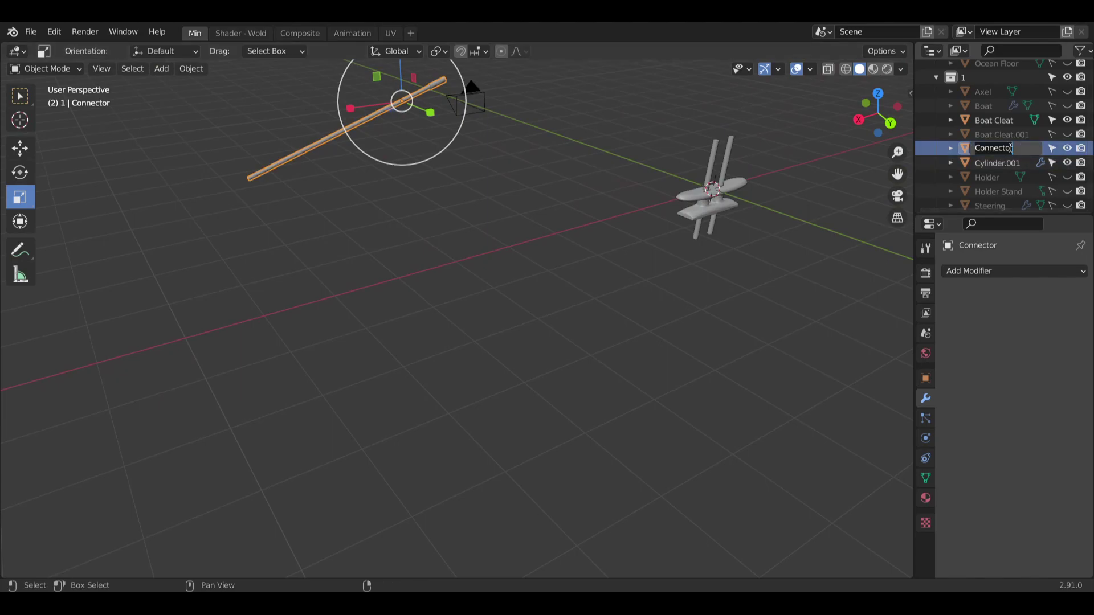
text(St)
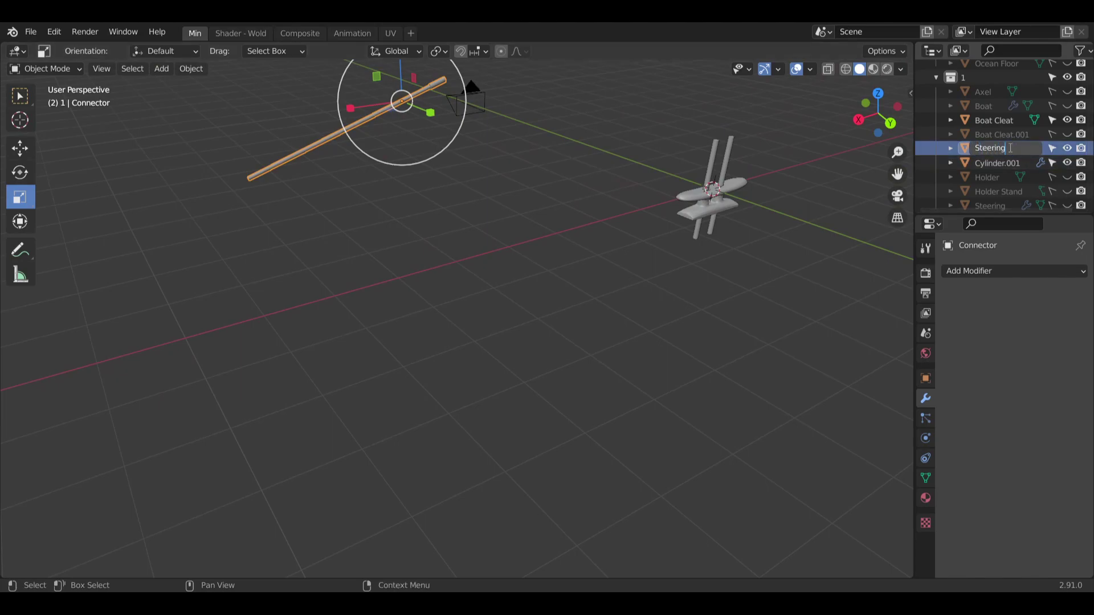
text(eering)
key(Return)
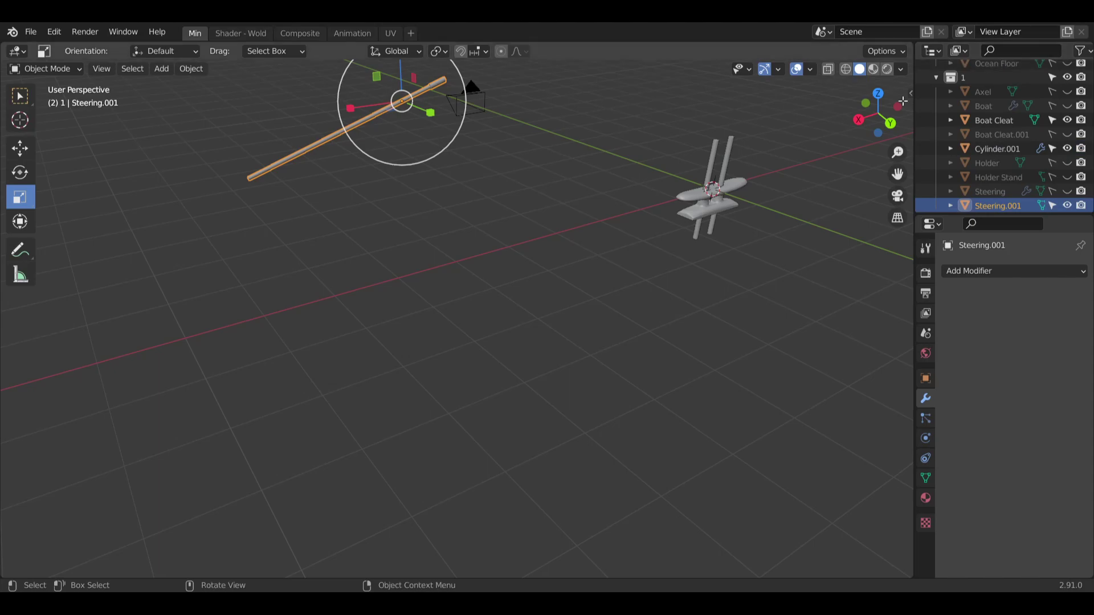
click(1056, 204)
click(1066, 204)
Review which modifiers are assigned to Boat Cleat, Boat Cleat.001, Cylinder.001 and Boat.
shift+middle_drag(721, 179, 553, 210)
scroll(607, 205, up, 6)
scroll(619, 216, up, 1)
shift+middle_drag(664, 229, 625, 226)
scroll(556, 254, up, 1)
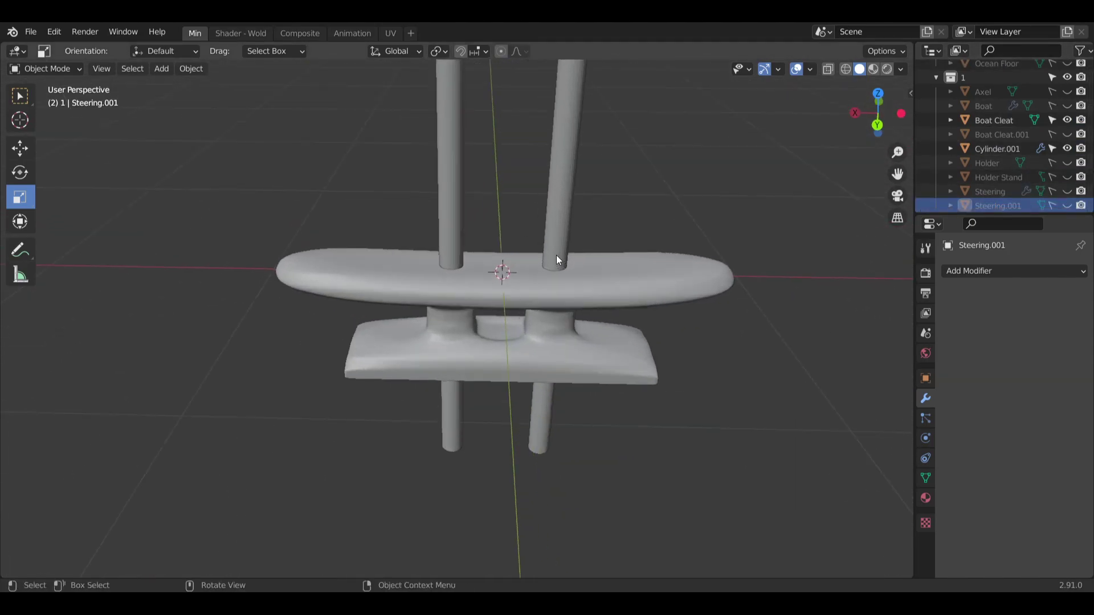
shift+middle_drag(556, 255, 577, 244)
click(999, 119)
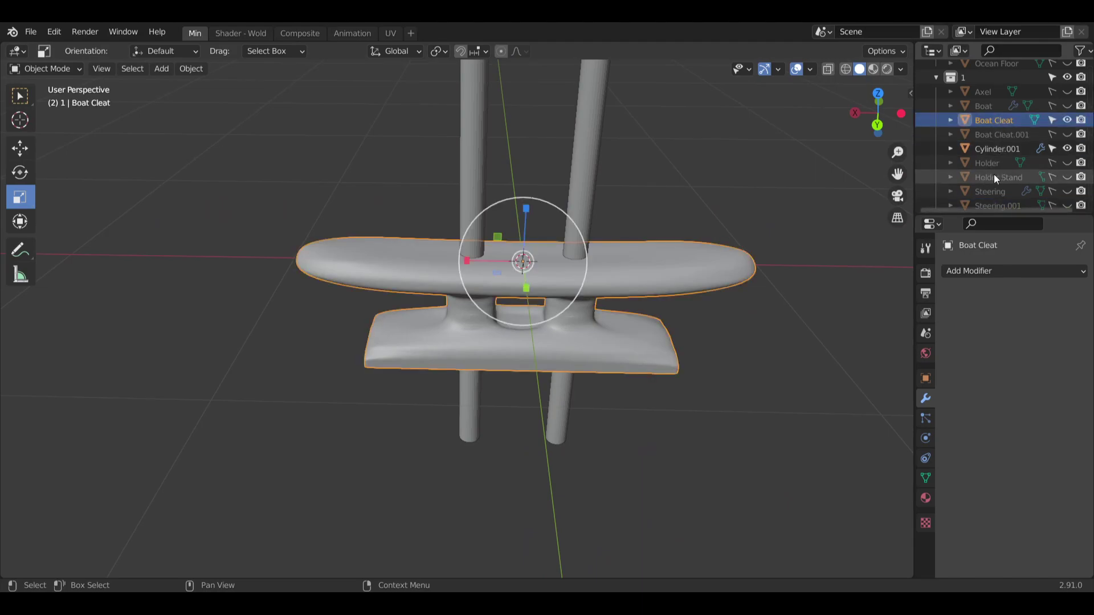
click(1003, 134)
click(1001, 151)
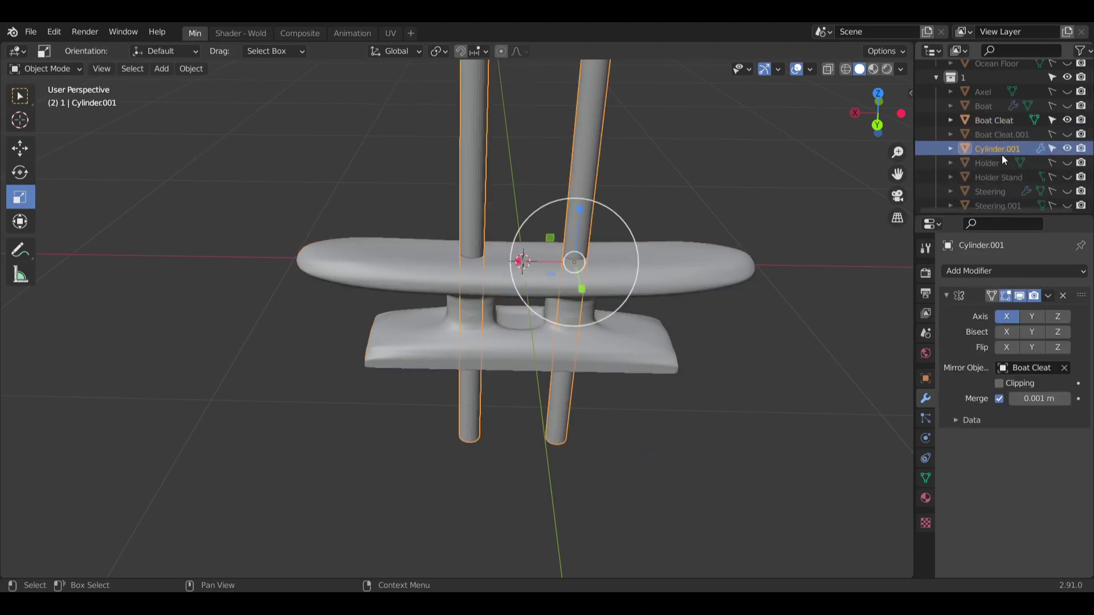
click(1003, 108)
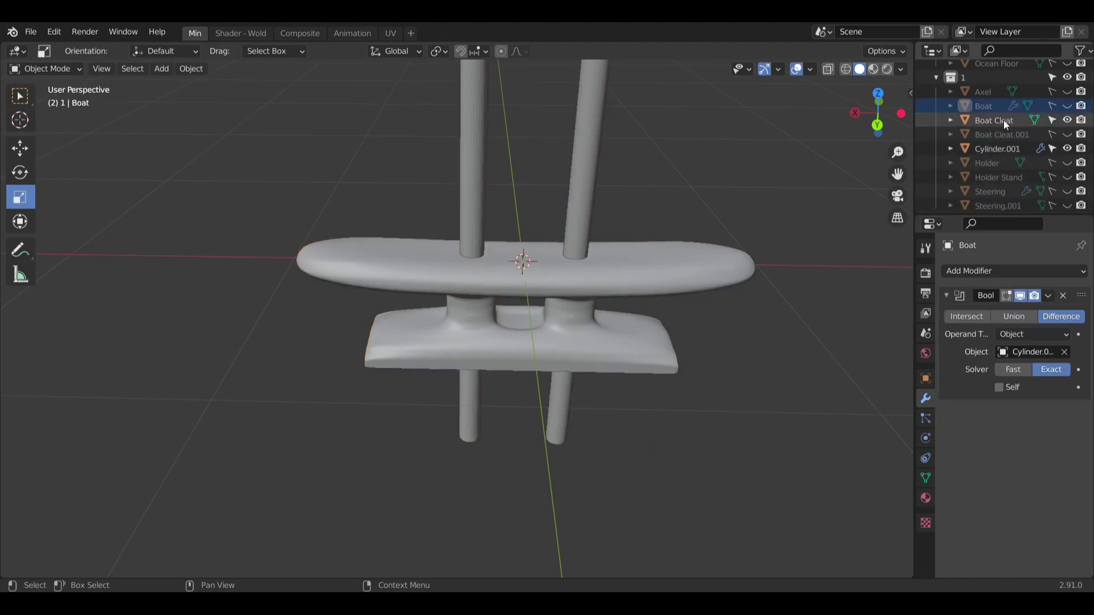
Add a Boolean Difference modifier to Cylinder.001 with Boat Cleat as its object.
click(1000, 149)
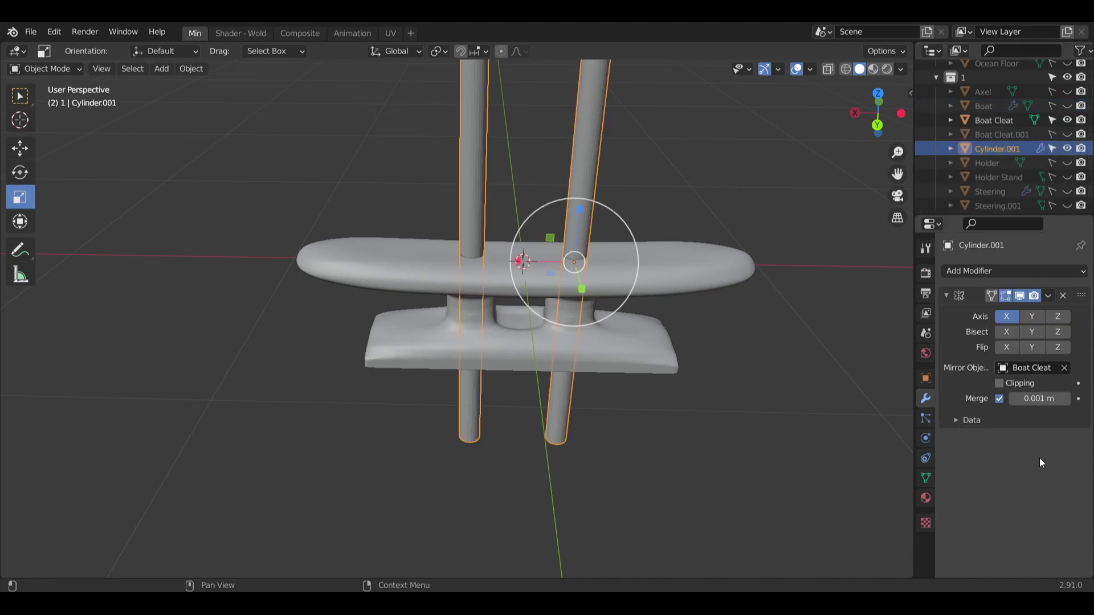
click(999, 272)
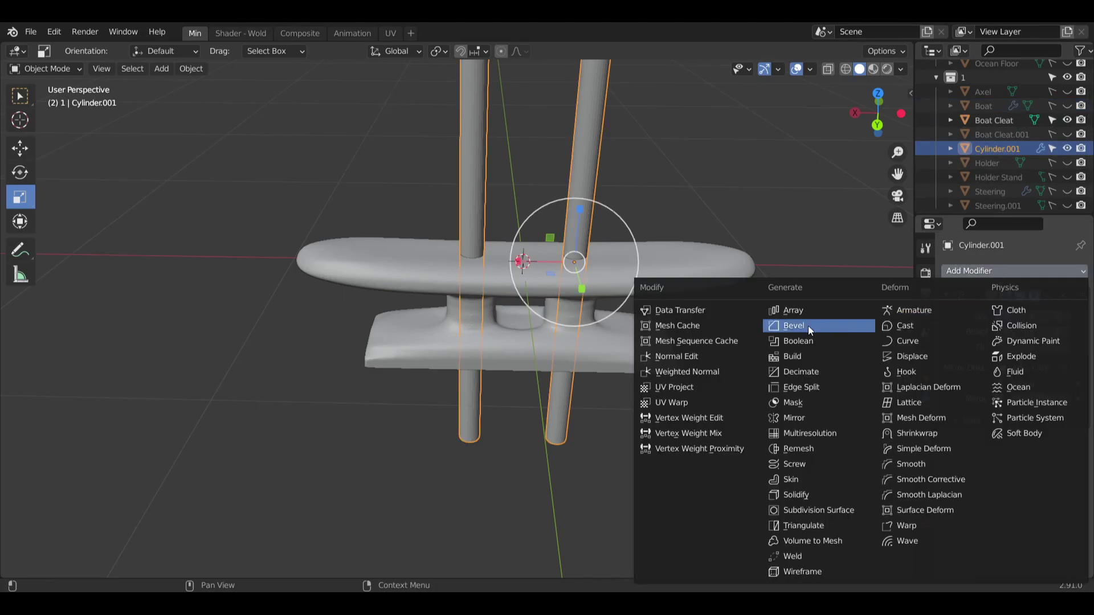
click(812, 340)
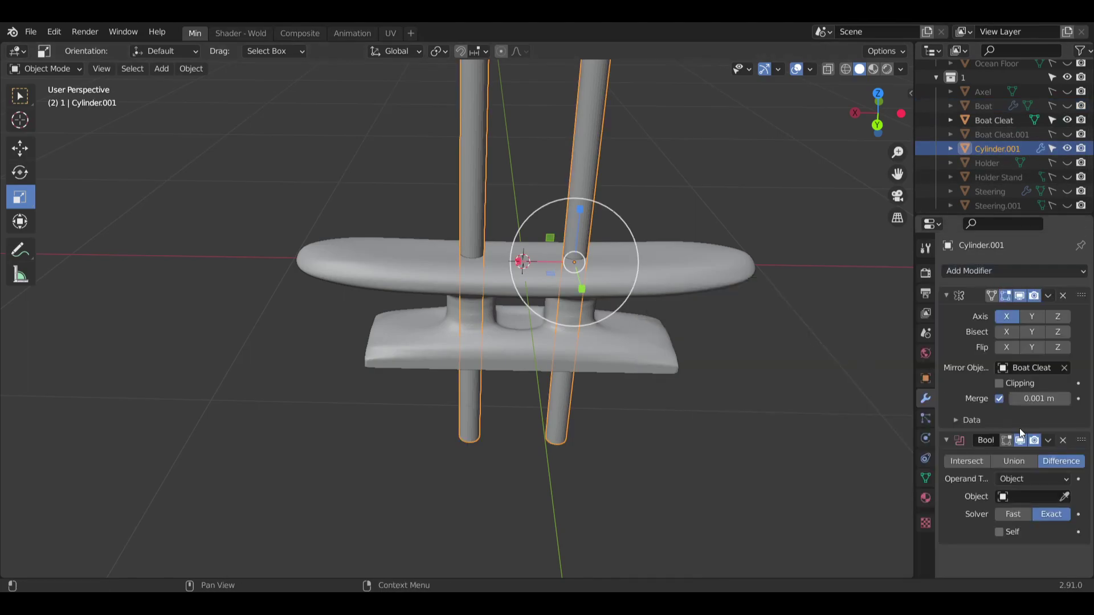
click(1018, 497)
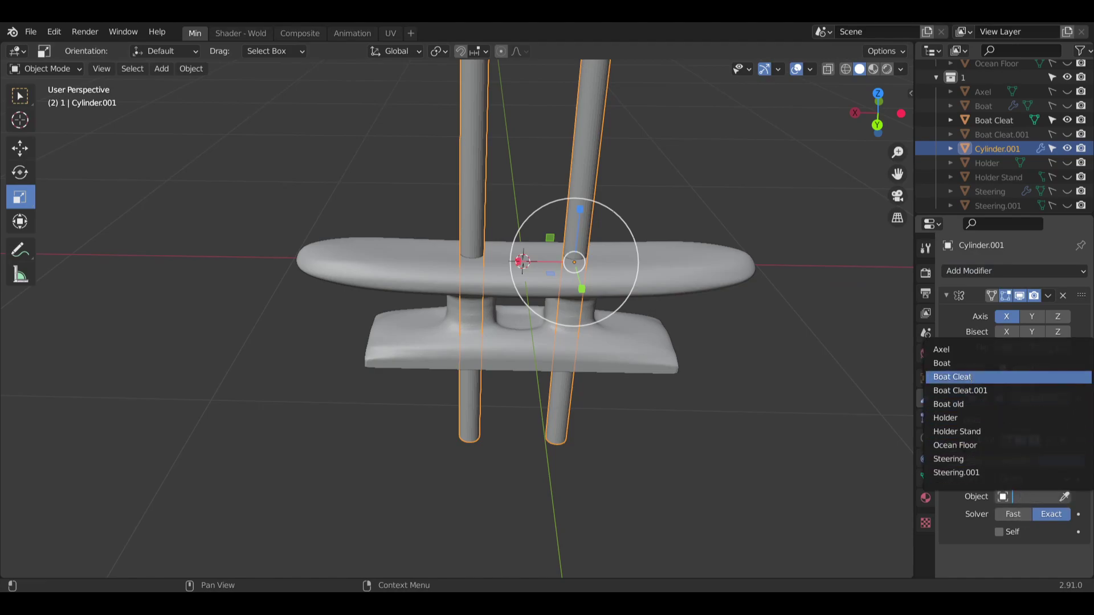
click(818, 293)
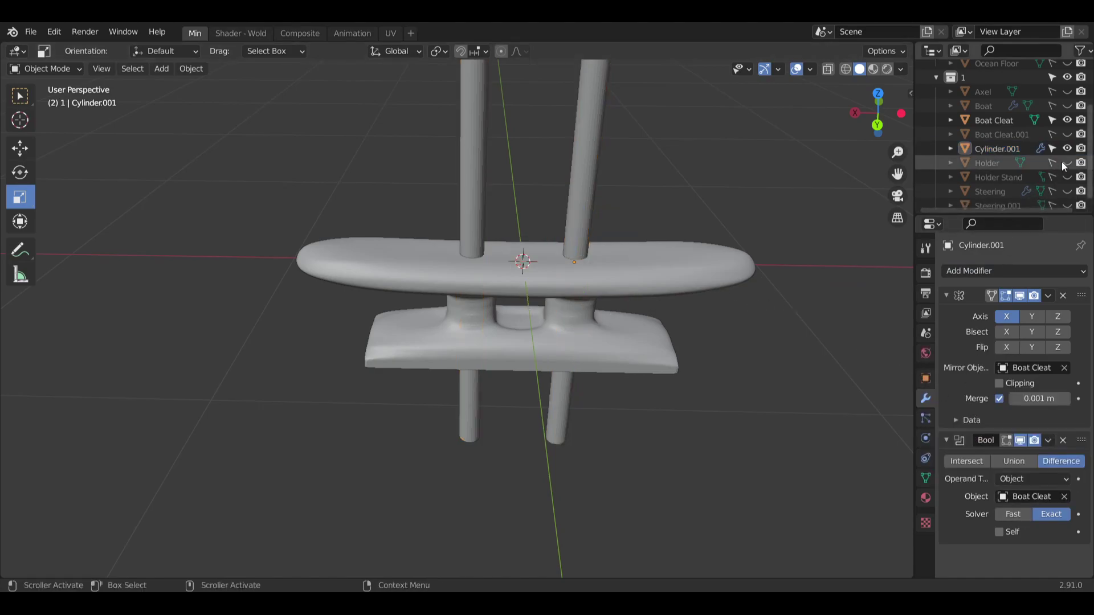
Check the cut by toggling the visibility of Boat Cleat and Cylinder.001, and remove Cylinder.001's Boolean modifier.
click(1067, 120)
click(1068, 120)
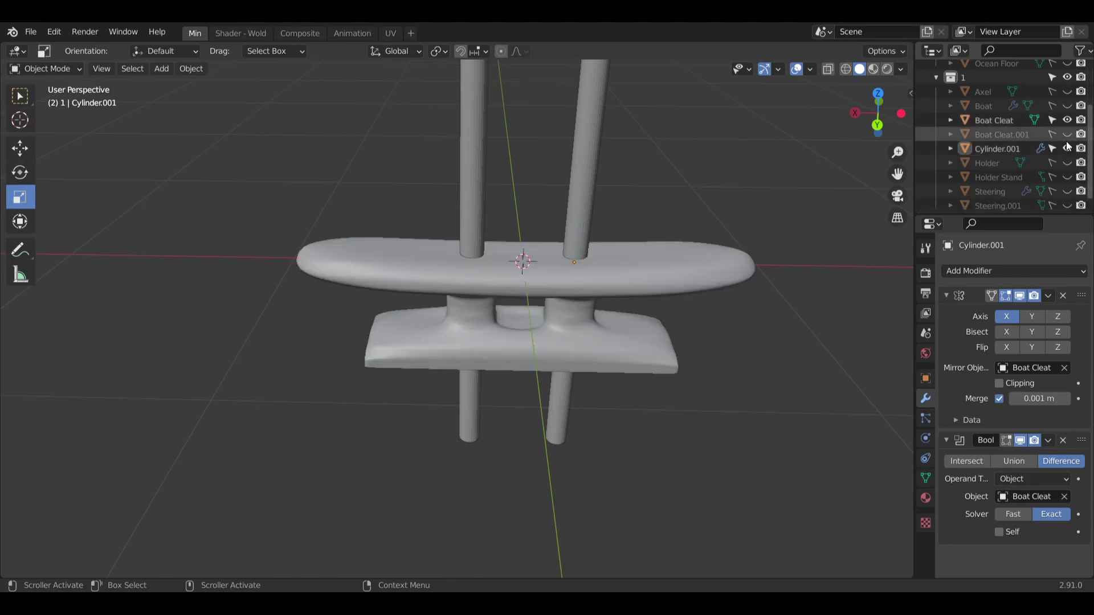
click(1067, 149)
click(1067, 150)
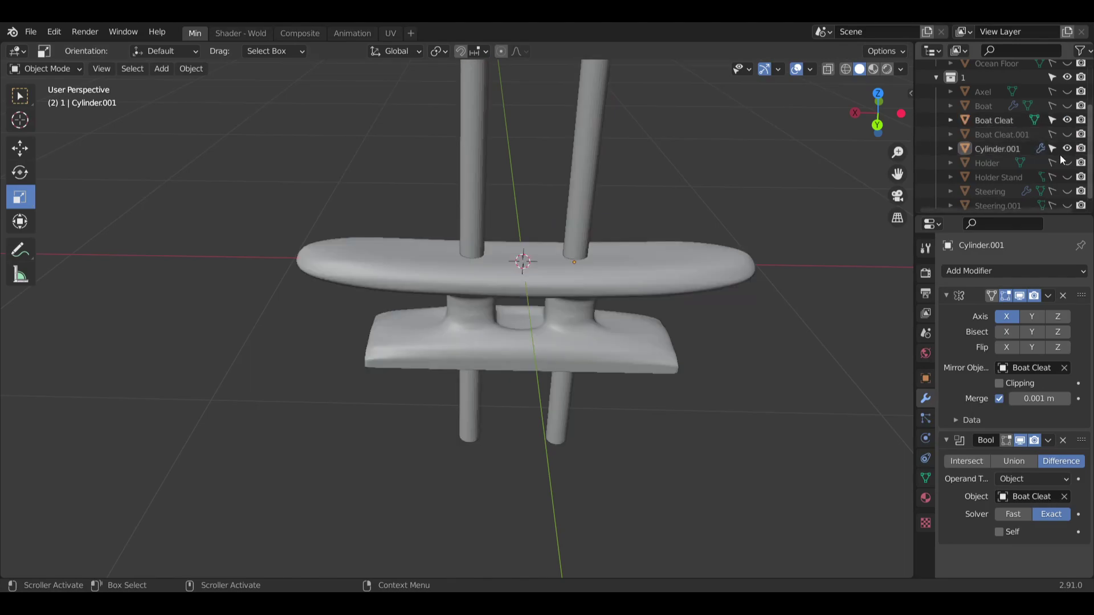
click(1063, 440)
Apply the Mirror modifier on Cylinder.001 to make both rods real geometry.
click(1050, 295)
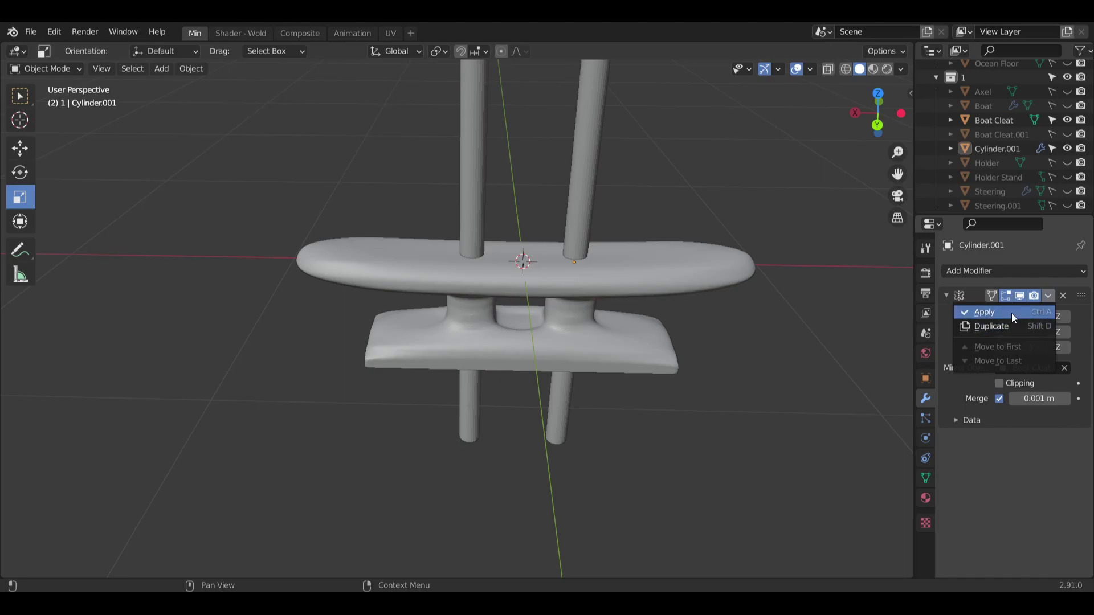
click(1011, 313)
scroll(706, 324, up, 4)
scroll(638, 326, down, 4)
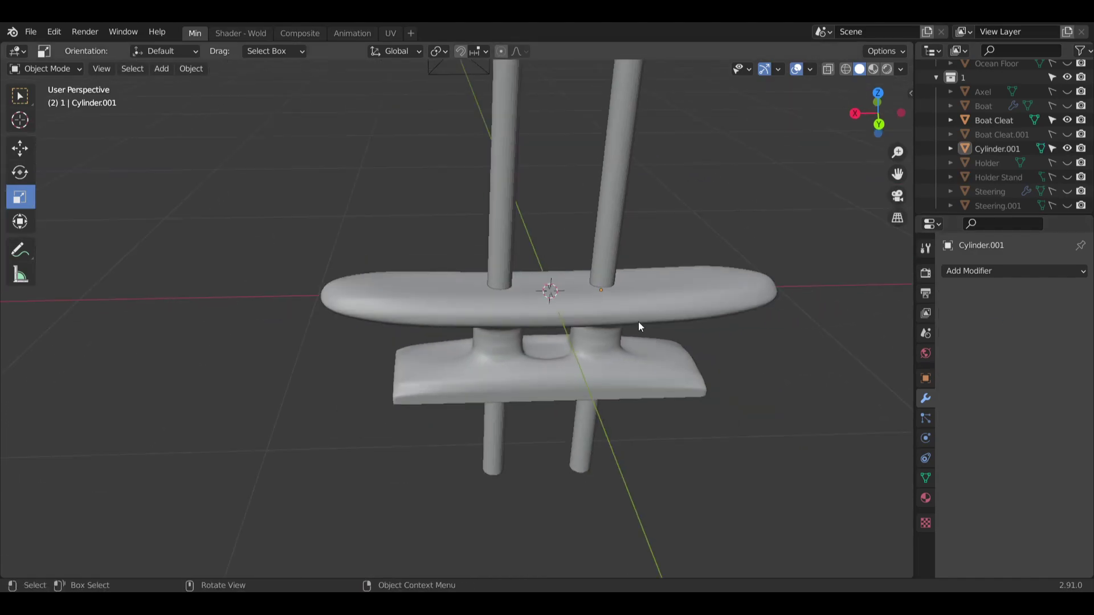
Add a Boolean Difference modifier to Boat Cleat with Cylinder.001 as its object and check the cut by toggling the cylinder's visibility.
click(997, 121)
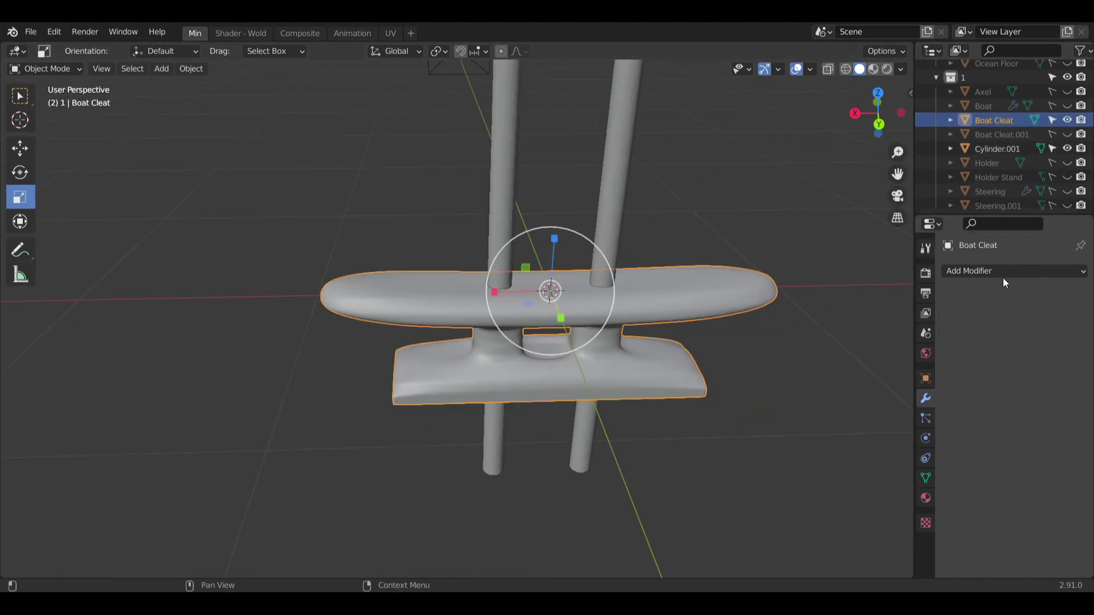
click(984, 272)
click(798, 341)
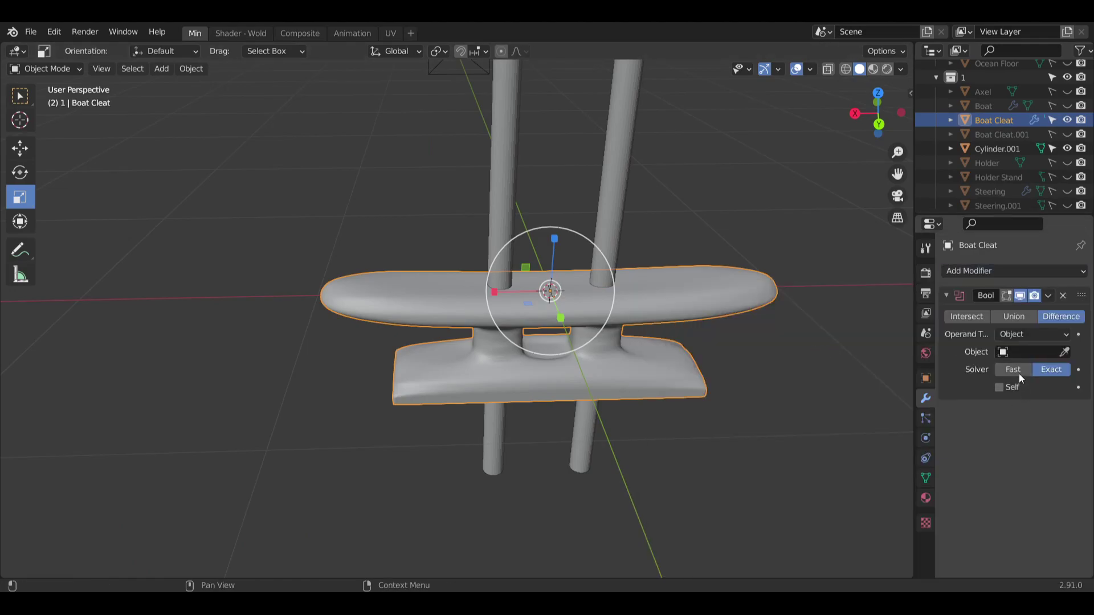
click(1031, 352)
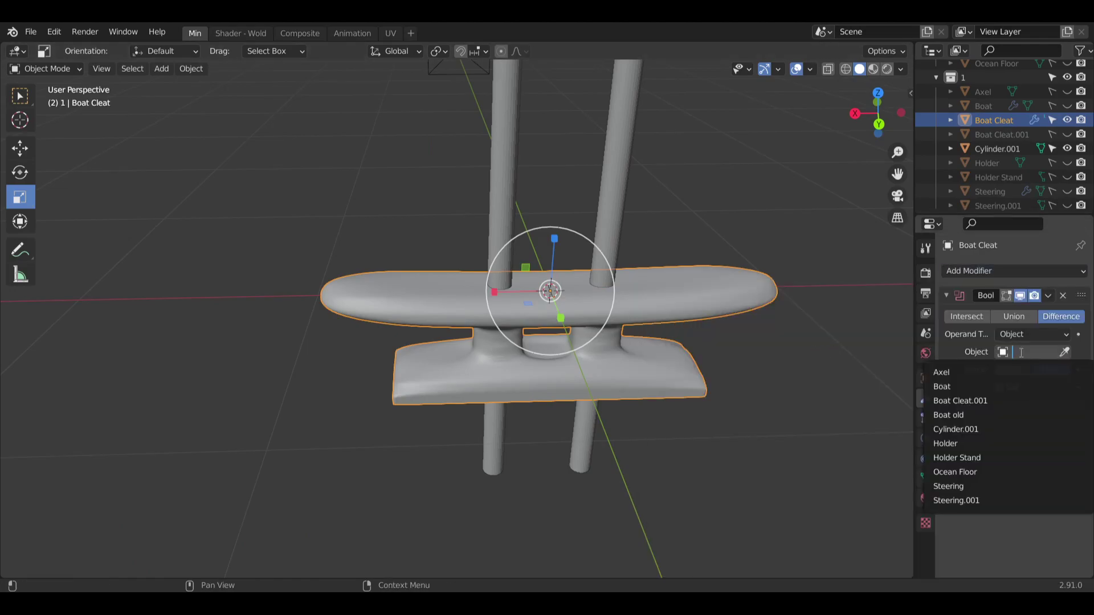
click(960, 428)
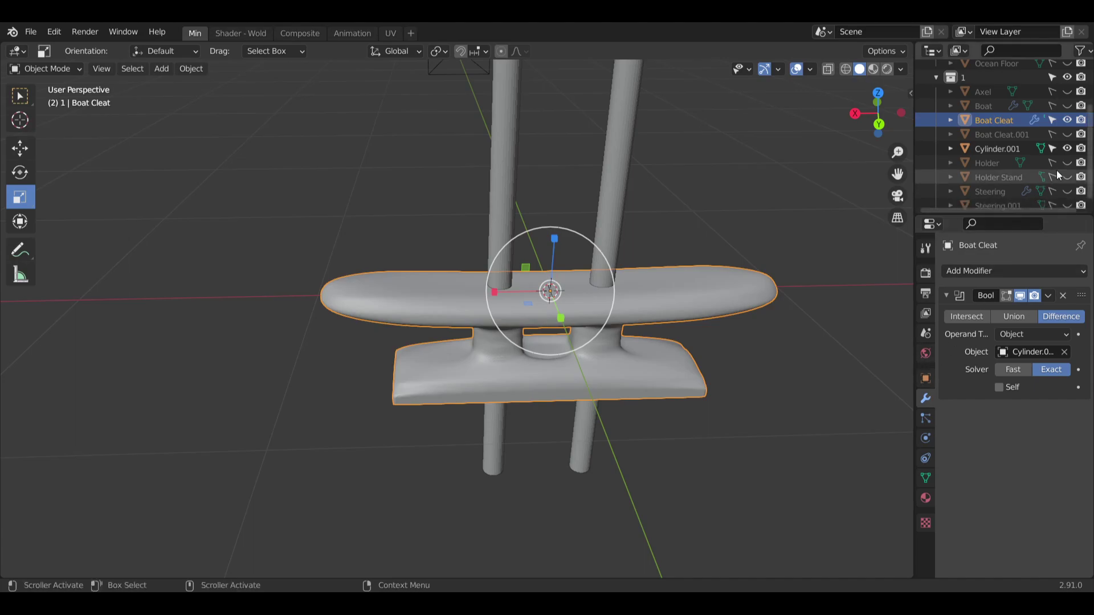
click(1066, 148)
click(1066, 148)
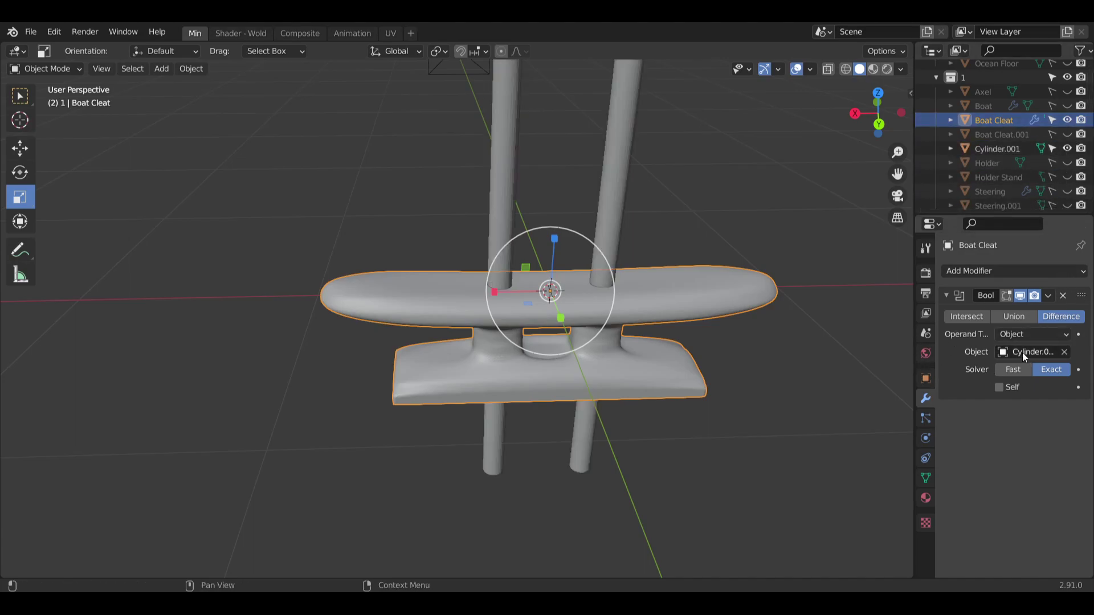
Apply the Boolean modifier on Boat Cleat and delete Cylinder.001.
click(1048, 295)
click(984, 312)
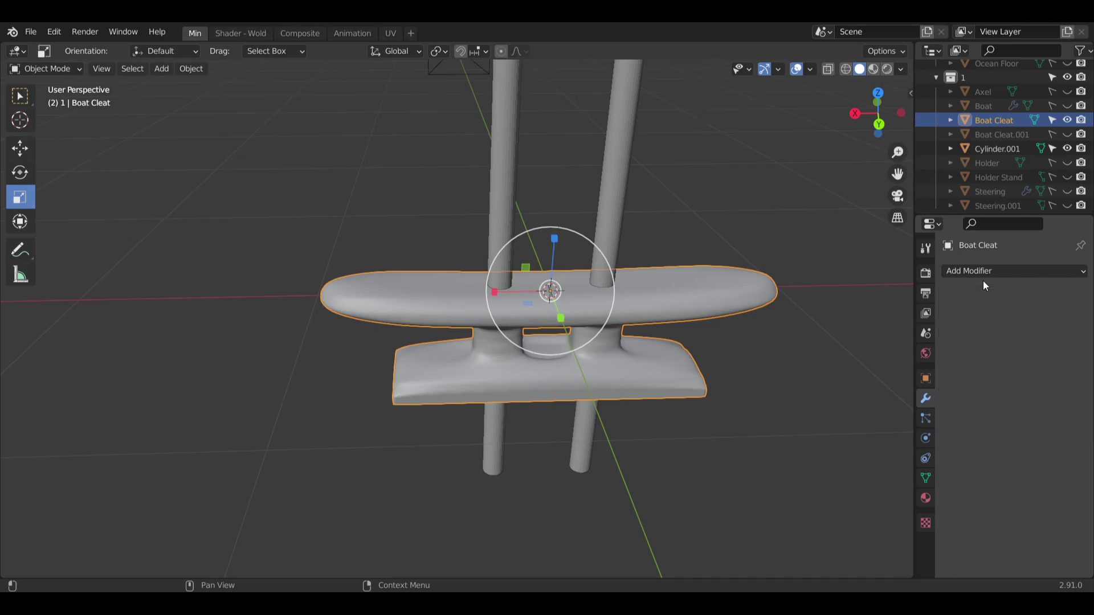
click(1001, 148)
key(Delete)
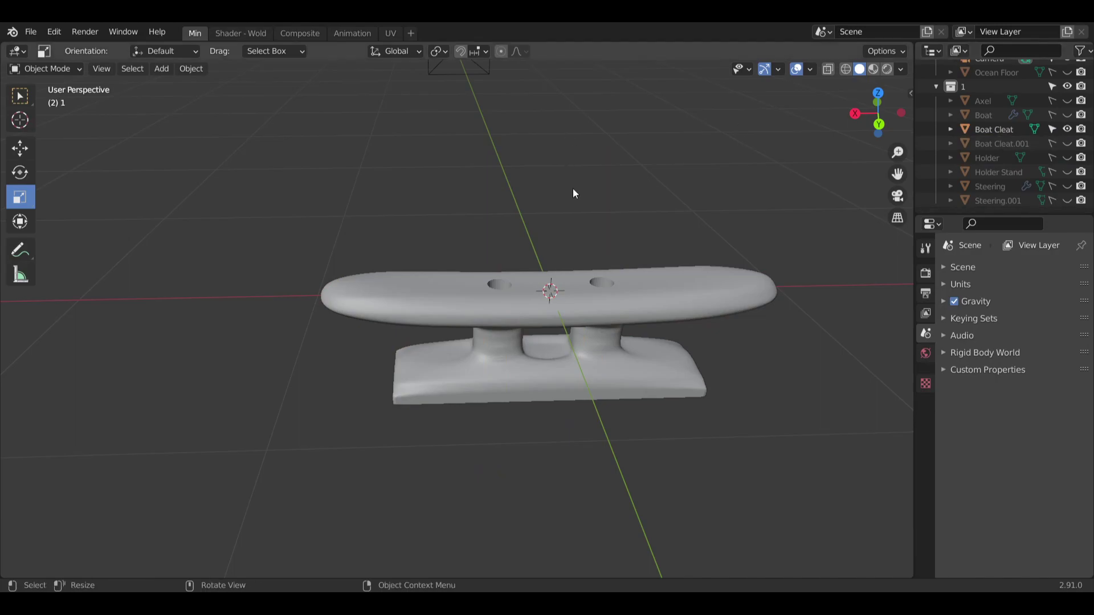
Inspect the two cut holes in the top bar and switch Boat Cleat to Sculpt Mode.
middle_drag(573, 188, 390, 323)
scroll(541, 301, up, 5)
scroll(449, 193, up, 4)
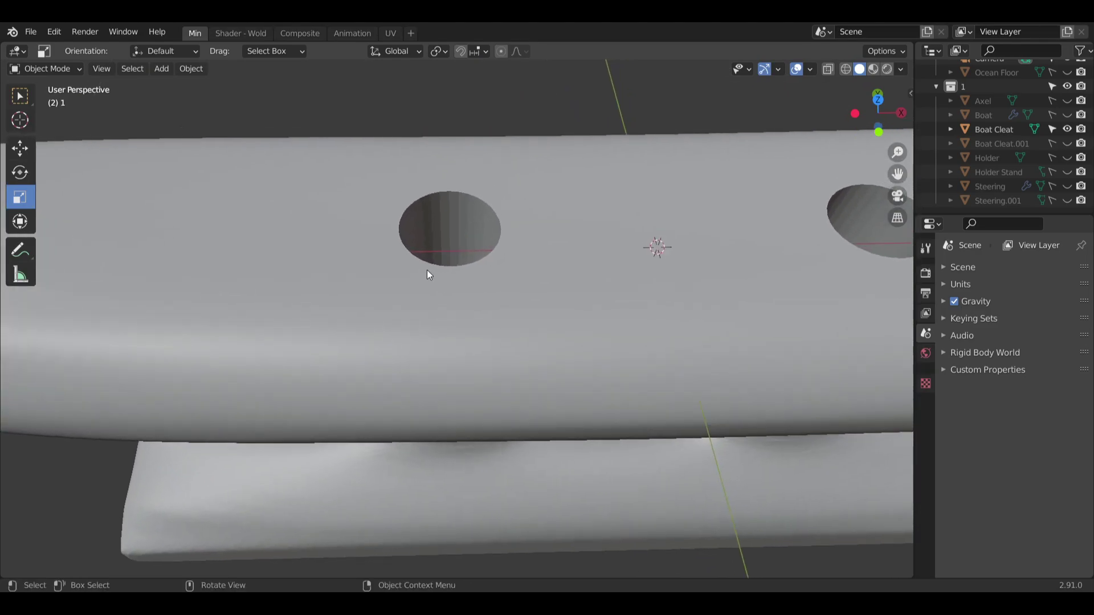
scroll(422, 223, up, 4)
click(46, 65)
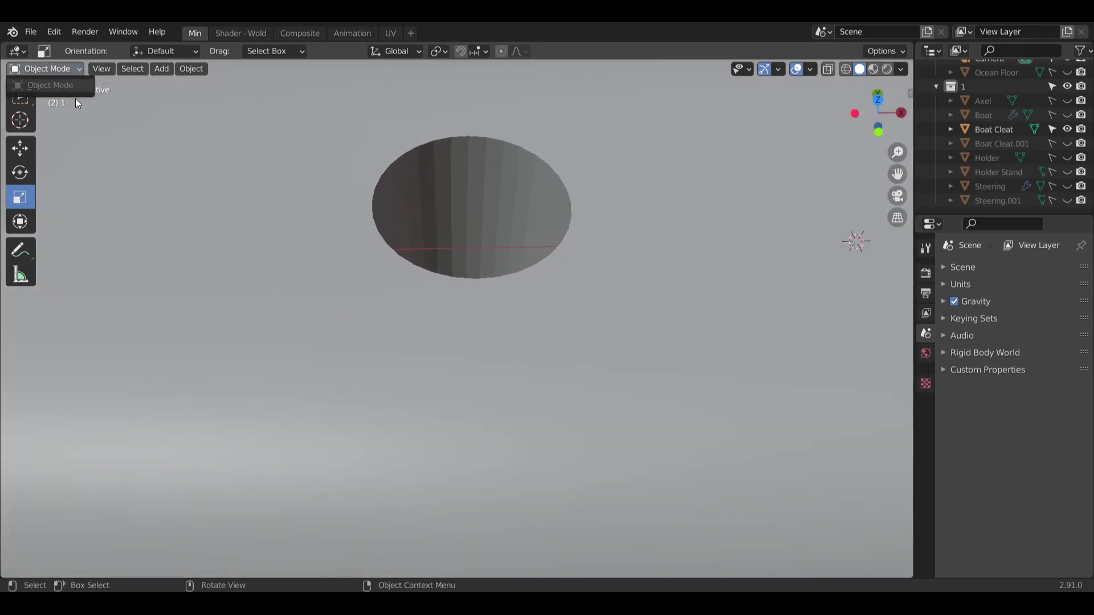
click(244, 173)
scroll(301, 171, down, 8)
shift+middle_drag(329, 156, 386, 157)
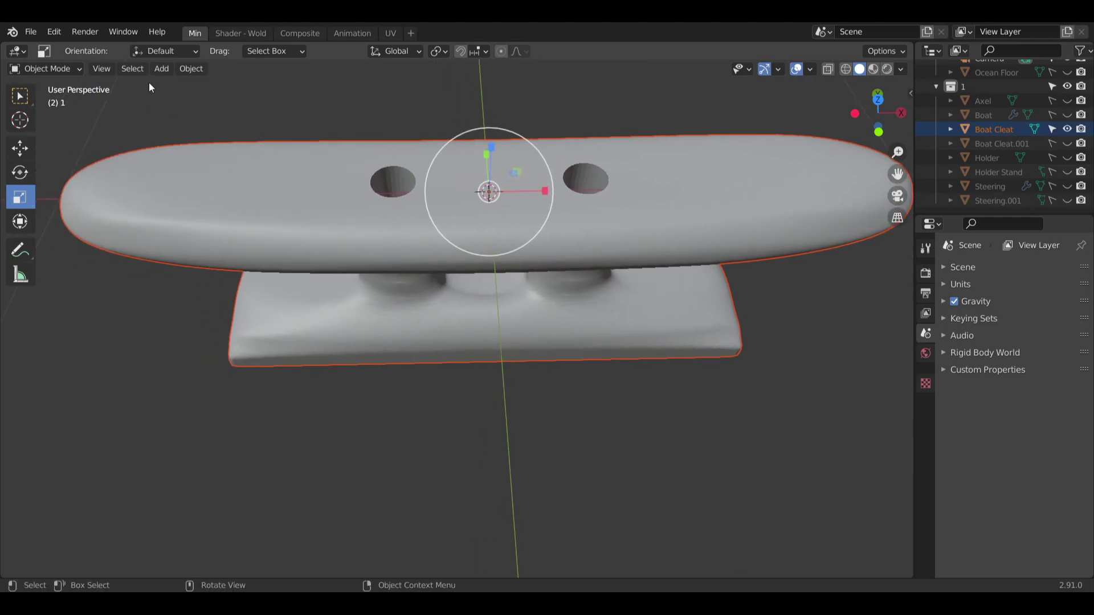
click(691, 432)
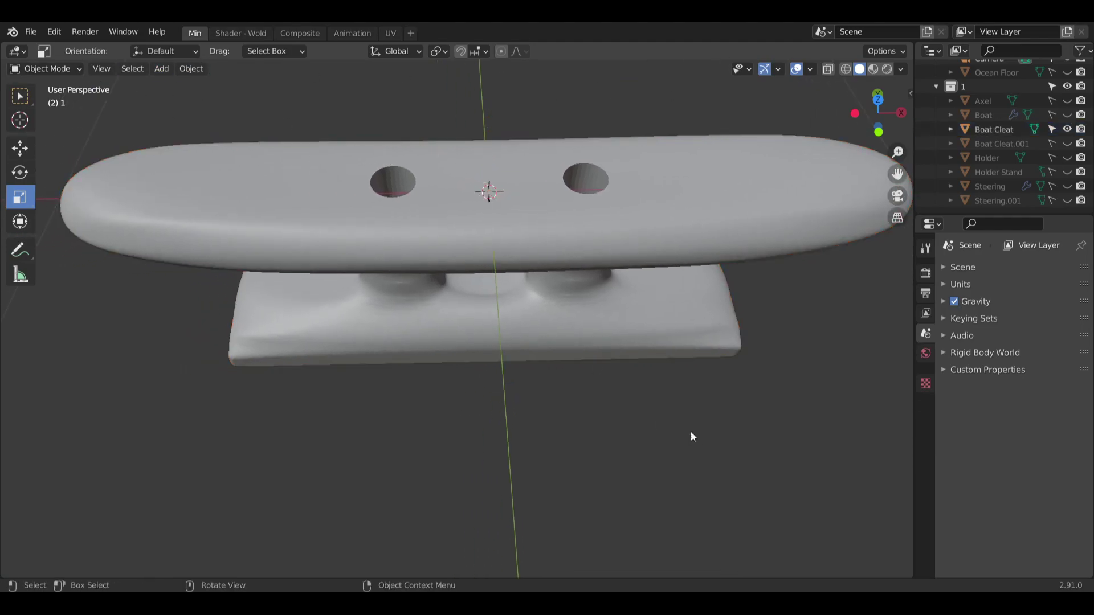
click(457, 184)
click(75, 69)
click(78, 116)
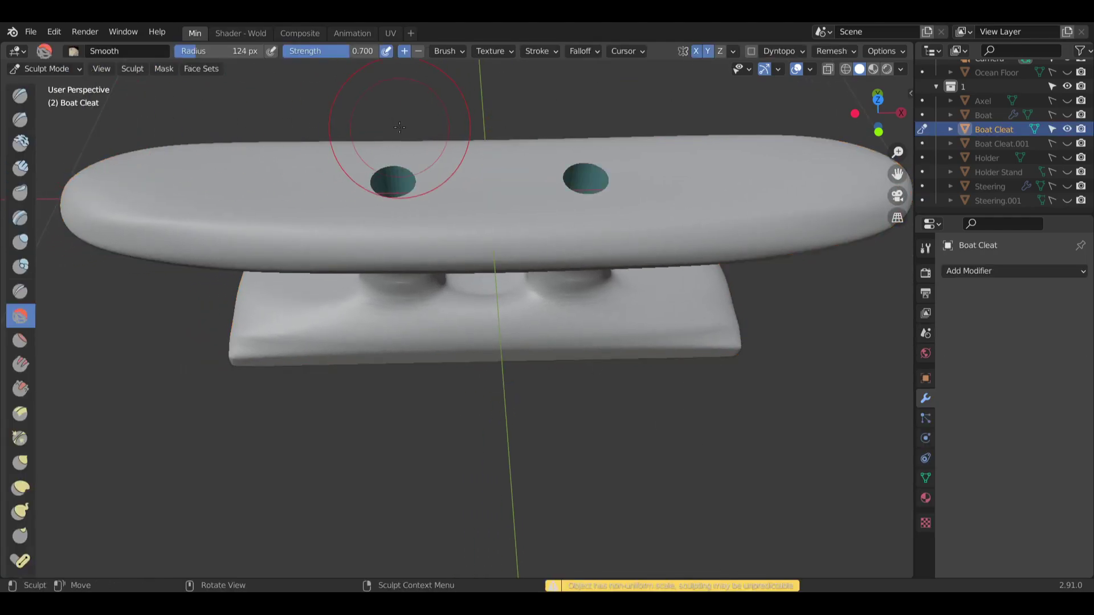
Try smoothing the edges of the hole with the Smooth brush at strength 0.700 and undo the strokes.
shift+middle_drag(446, 147, 461, 202)
scroll(455, 205, up, 3)
mouse_move(447, 257)
middle_down()
mouse_move(457, 225)
mouse_move(342, 223)
middle_up()
mouse_move(362, 230)
mouse_down()
mouse_move(357, 216)
mouse_move(374, 201)
mouse_up()
key(ctrl+z)
middle_drag(469, 239, 495, 232)
mouse_move(407, 220)
mouse_down()
mouse_move(418, 214)
mouse_move(454, 234)
mouse_up()
mouse_move(454, 235)
middle_down()
mouse_move(524, 262)
mouse_move(402, 229)
middle_up()
key(ctrl+z)
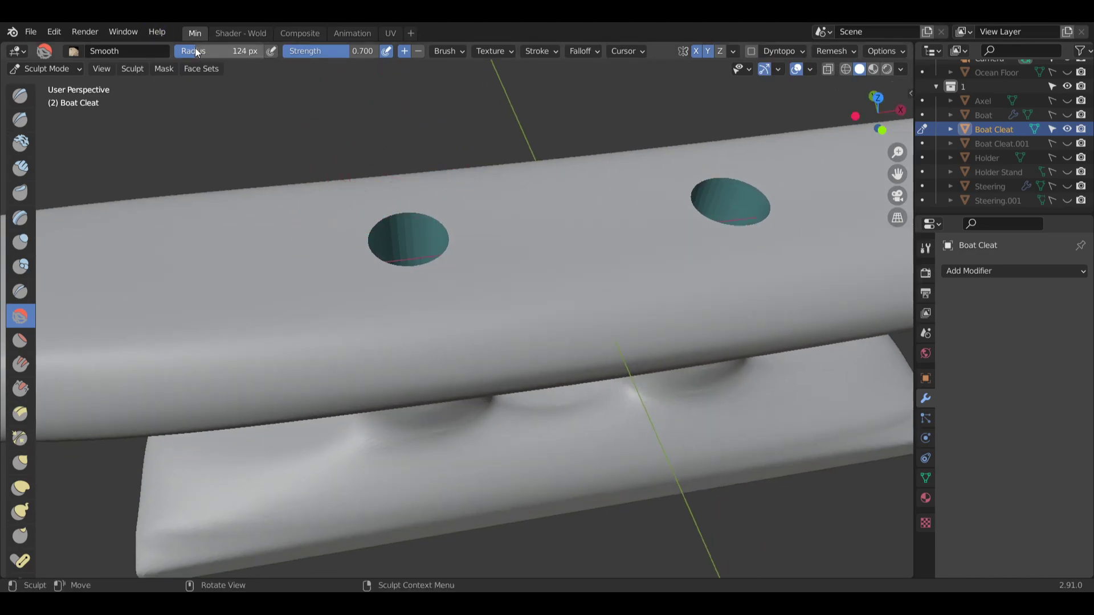
Lower the Smooth brush strength to 0.074 and lightly smooth the rim of the hole, undoing the first stroke.
drag(333, 50, 288, 50)
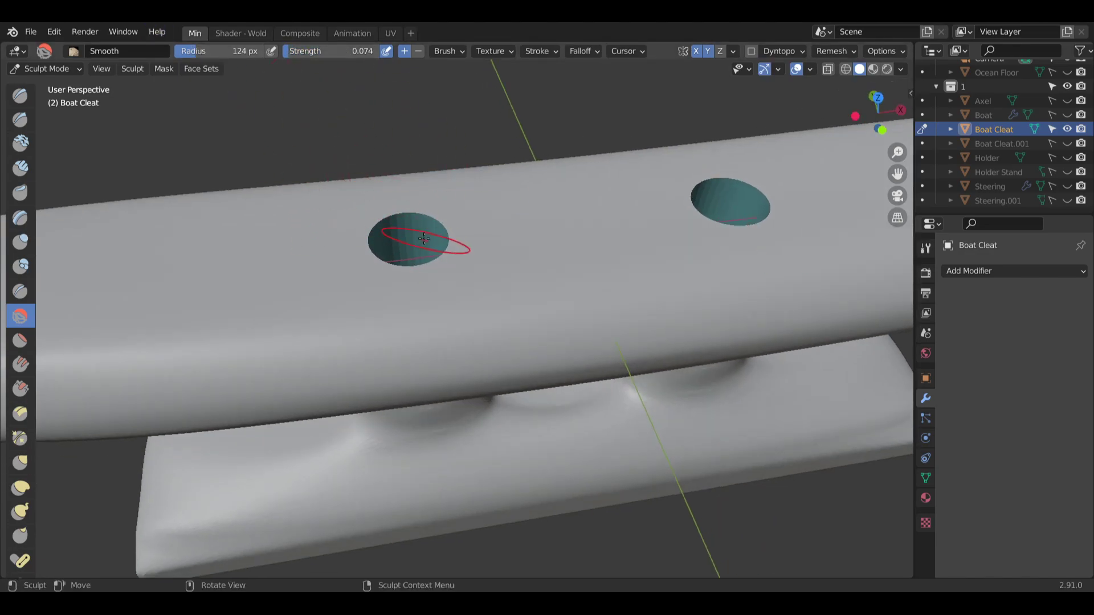
mouse_move(399, 212)
mouse_down()
mouse_move(371, 221)
mouse_move(366, 239)
mouse_up()
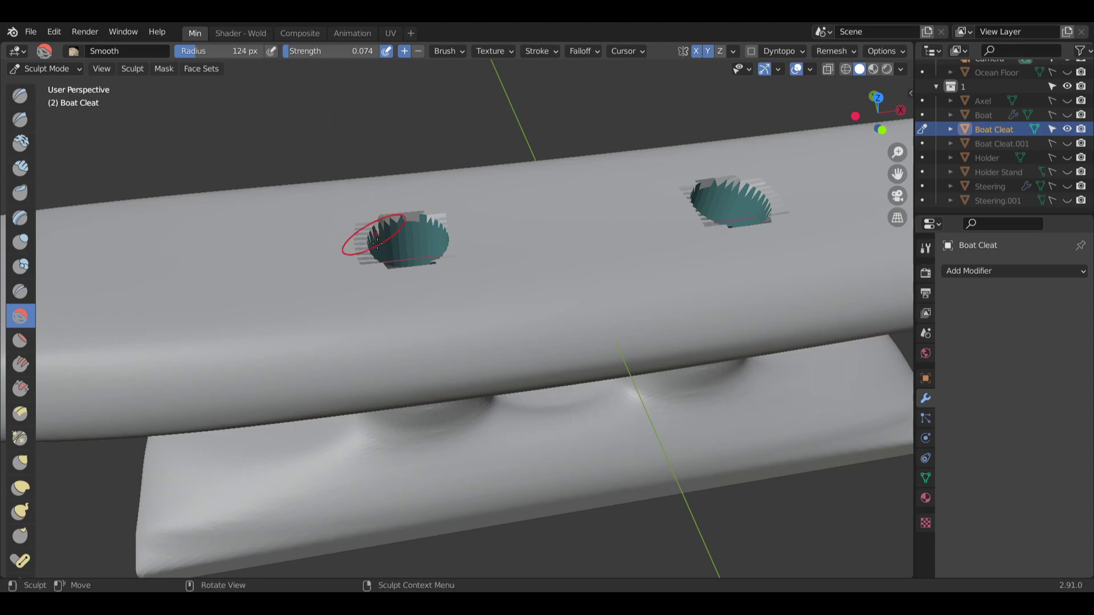
middle_drag(366, 239, 361, 256)
key(ctrl+z)
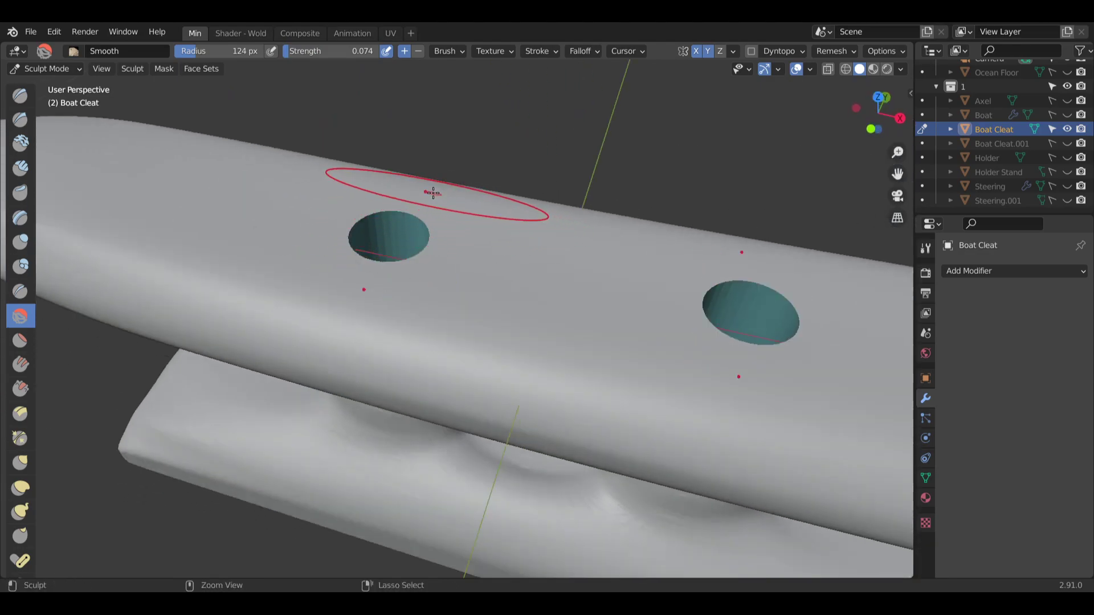
key(ctrl+z)
middle_drag(381, 199, 442, 213)
scroll(381, 212, up, 4)
drag(442, 215, 452, 207)
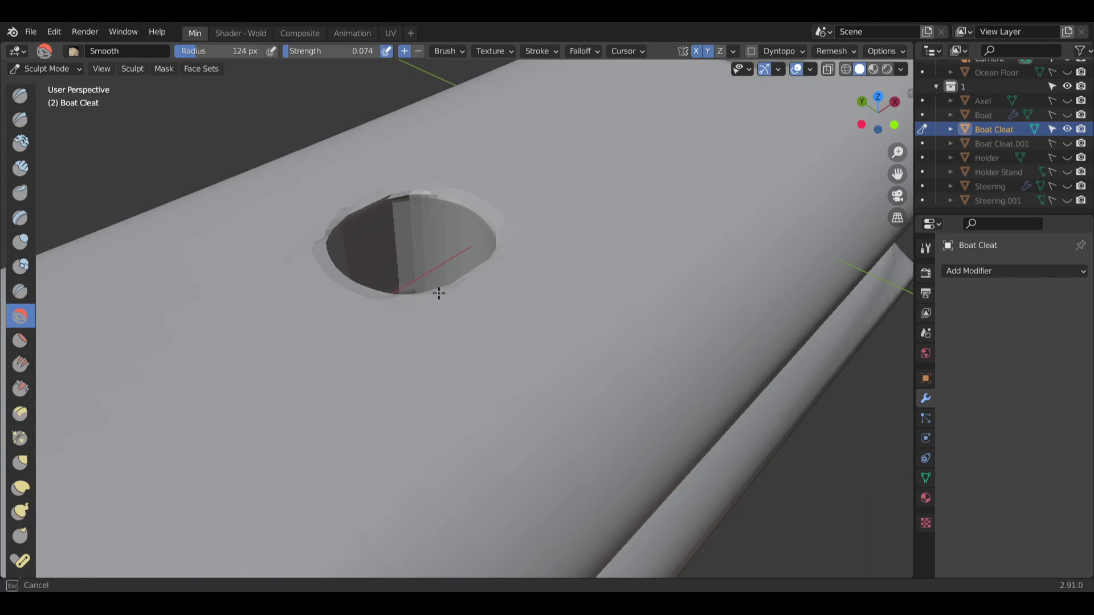
drag(439, 293, 411, 294)
Set the Smooth brush strength to 0.314 and smooth all around the hole's rim and upper inner wall.
drag(289, 54, 313, 54)
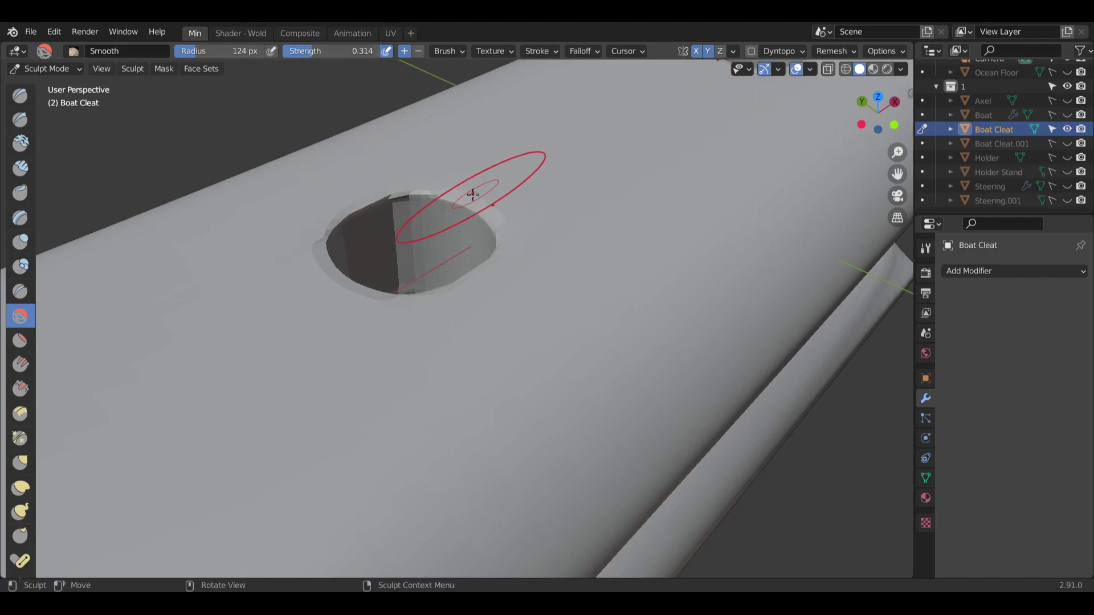
mouse_move(473, 194)
mouse_down()
mouse_move(436, 200)
mouse_move(393, 187)
mouse_move(373, 199)
mouse_up()
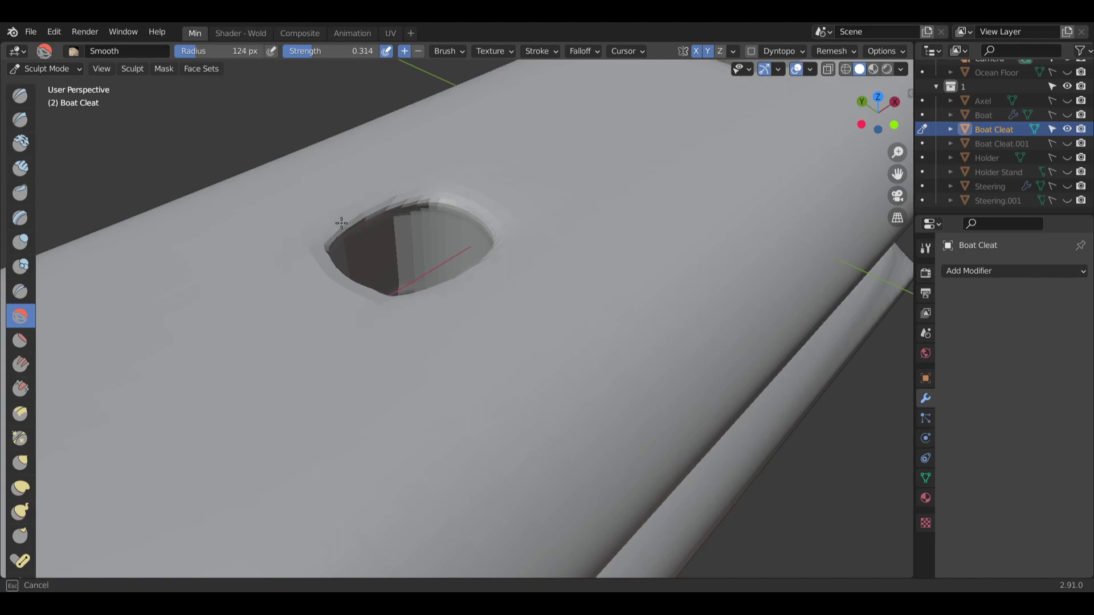
mouse_move(333, 257)
mouse_down()
mouse_move(329, 277)
mouse_move(377, 303)
mouse_up()
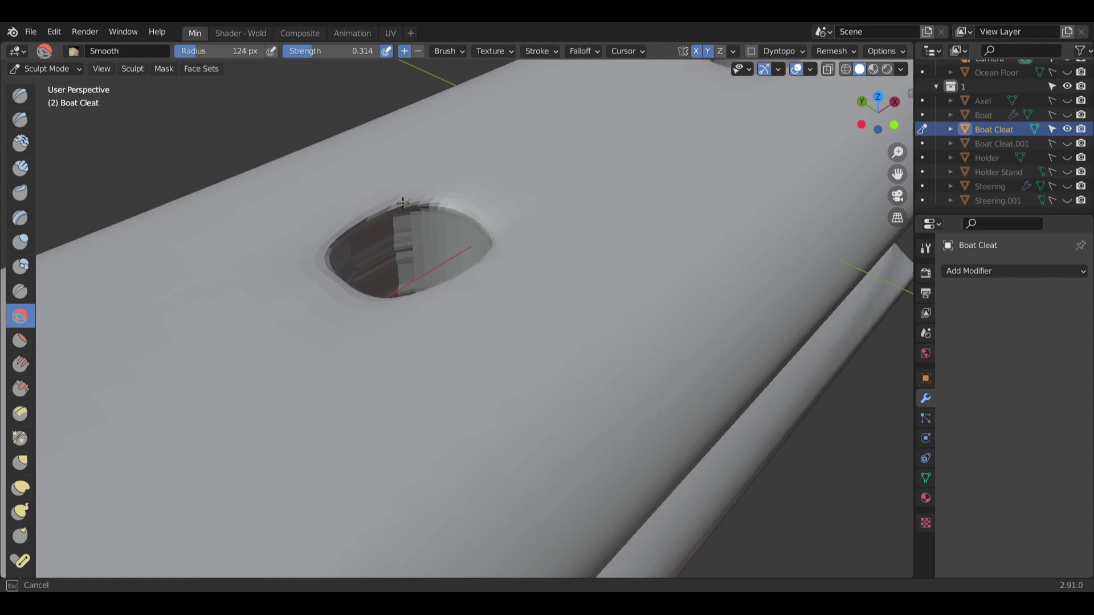
drag(328, 252, 423, 254)
mouse_move(423, 255)
middle_down()
mouse_move(345, 314)
mouse_move(321, 356)
middle_up()
drag(349, 227, 362, 228)
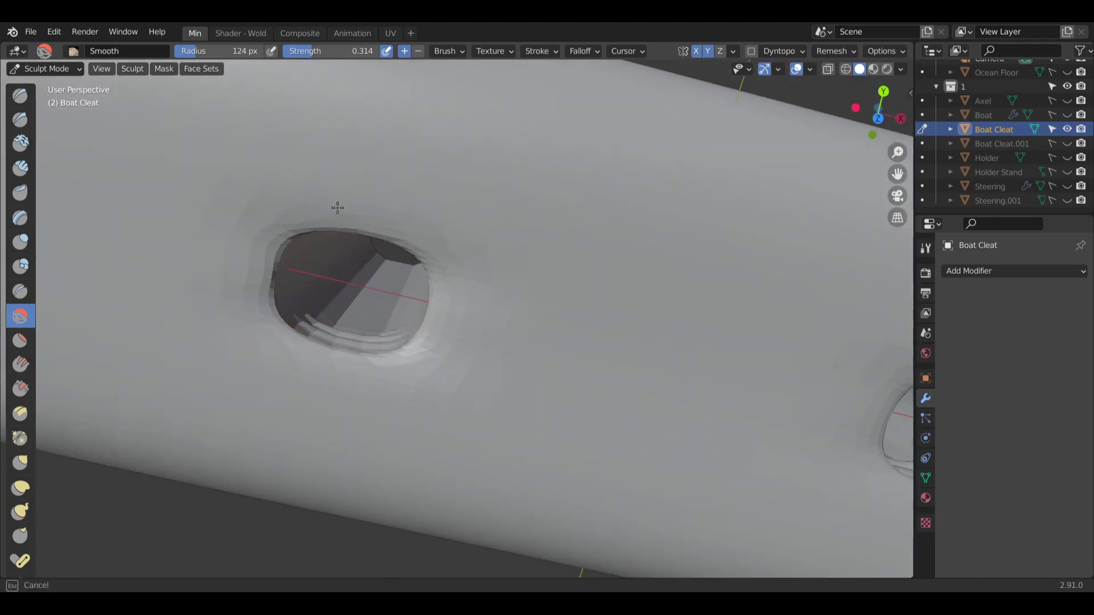
drag(474, 298, 463, 283)
Try further smoothing on the side edge of the hole and undo the recent smoothing strokes.
scroll(444, 262, down, 2)
middle_drag(445, 268, 433, 251)
mouse_move(431, 270)
mouse_down()
mouse_move(428, 307)
mouse_move(402, 283)
mouse_up()
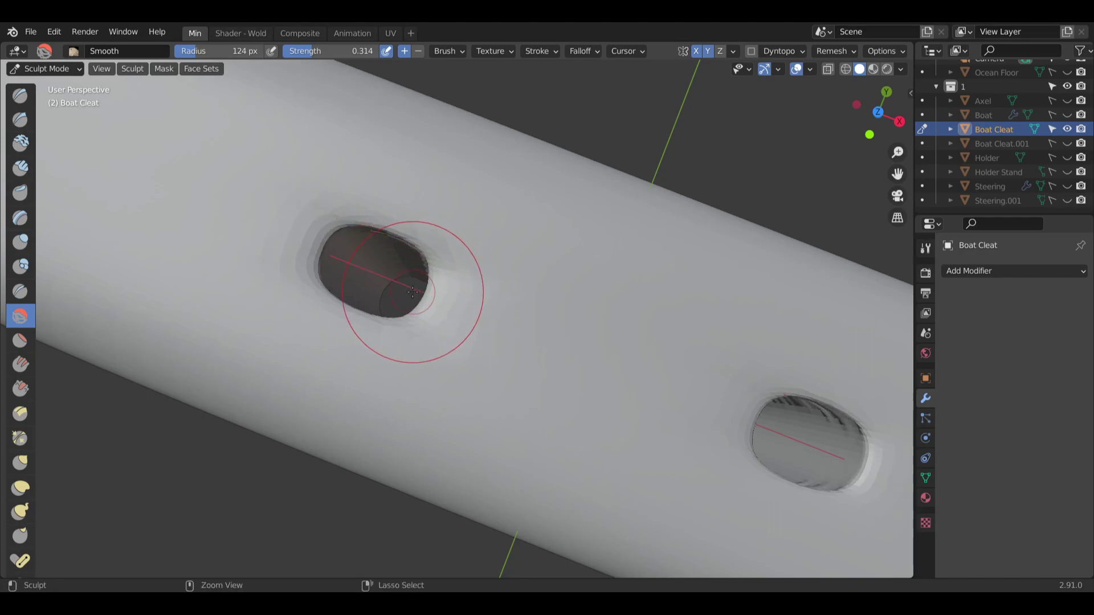
middle_drag(421, 263, 474, 217)
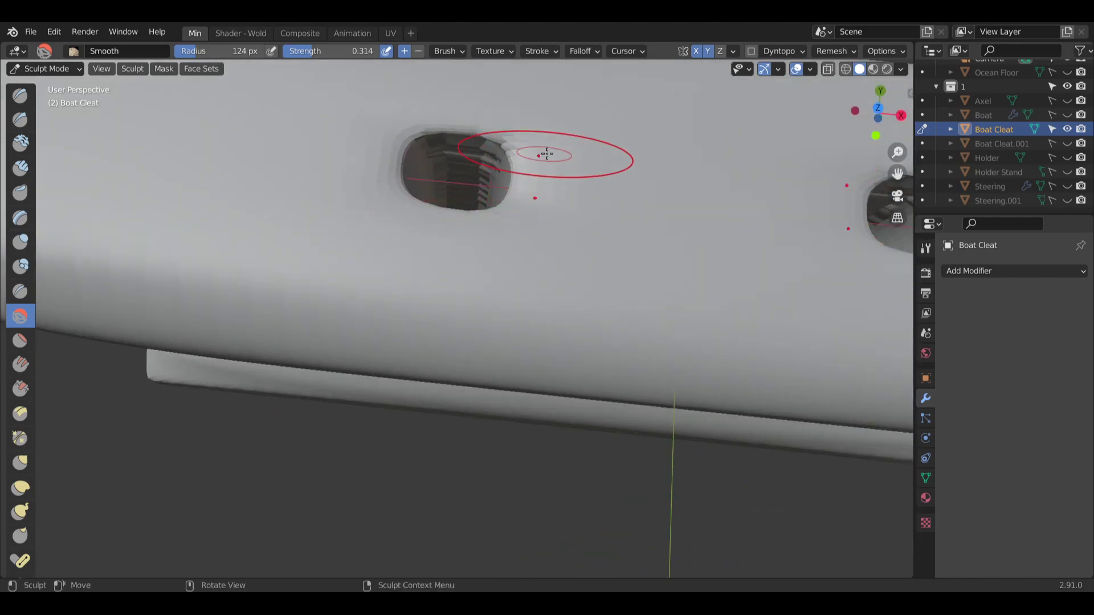
drag(536, 156, 528, 163)
mouse_move(549, 176)
middle_down()
mouse_move(520, 182)
mouse_move(488, 257)
mouse_move(530, 105)
mouse_move(572, 121)
mouse_move(495, 215)
mouse_move(511, 200)
middle_up()
key(ctrl+z)
key(ctrl+z)
scroll(410, 227, up, 4)
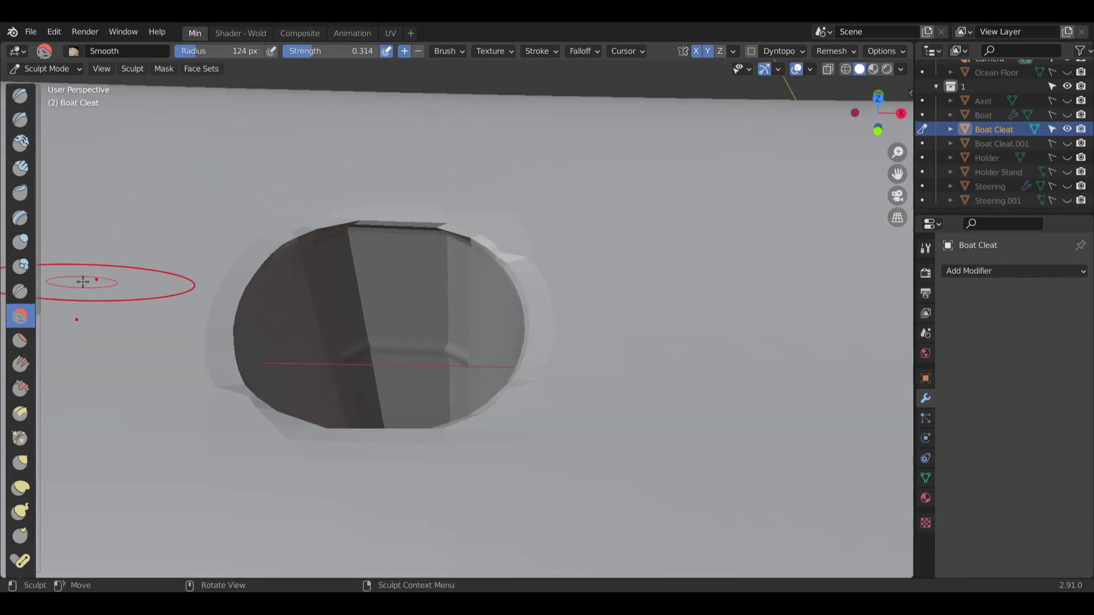
Select the Inflate/Deflate brush and test it along the far rim of the hole, undoing the strokes.
click(20, 242)
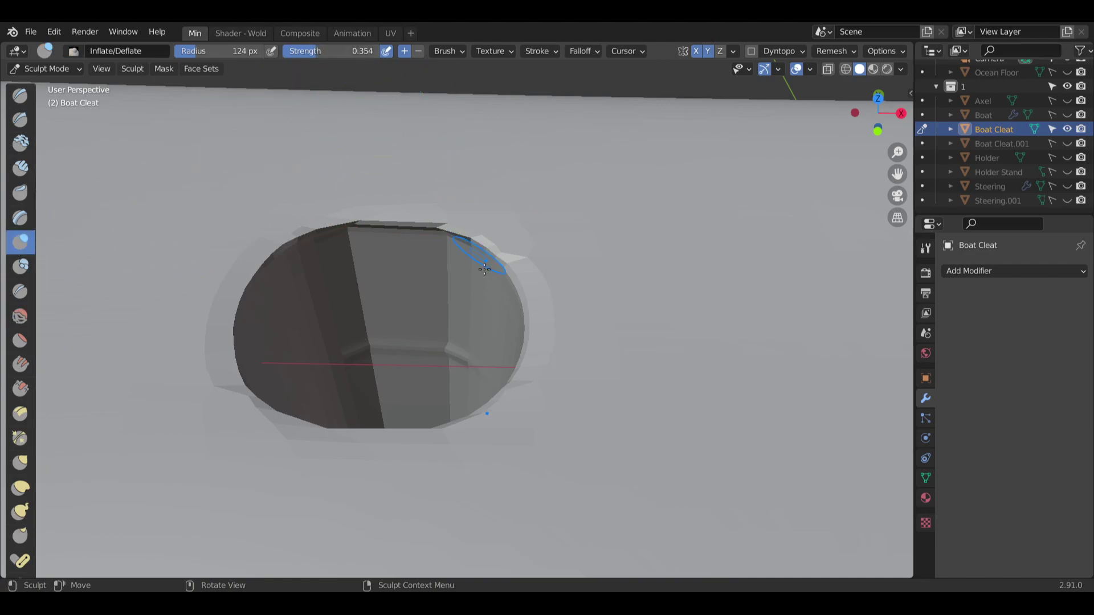
mouse_move(434, 228)
mouse_down()
mouse_move(349, 213)
mouse_move(433, 239)
mouse_move(342, 215)
mouse_move(354, 221)
mouse_up()
key(ctrl+z)
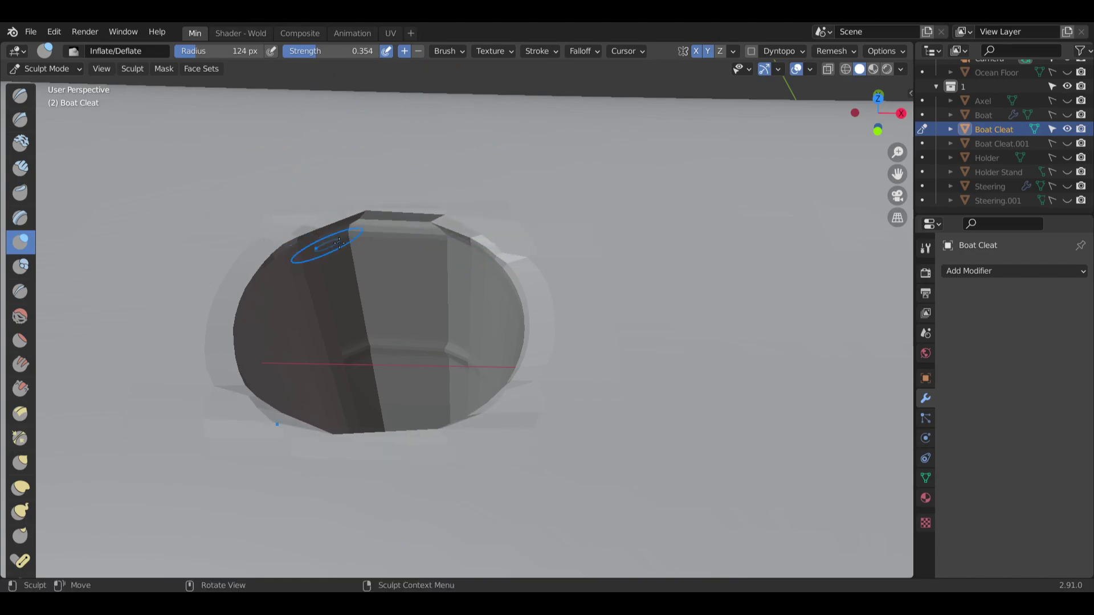
mouse_move(420, 222)
middle_down()
mouse_move(305, 205)
mouse_move(264, 217)
mouse_move(288, 202)
mouse_move(375, 196)
mouse_move(419, 146)
middle_up()
middle_drag(383, 110, 454, 211)
drag(453, 211, 406, 206)
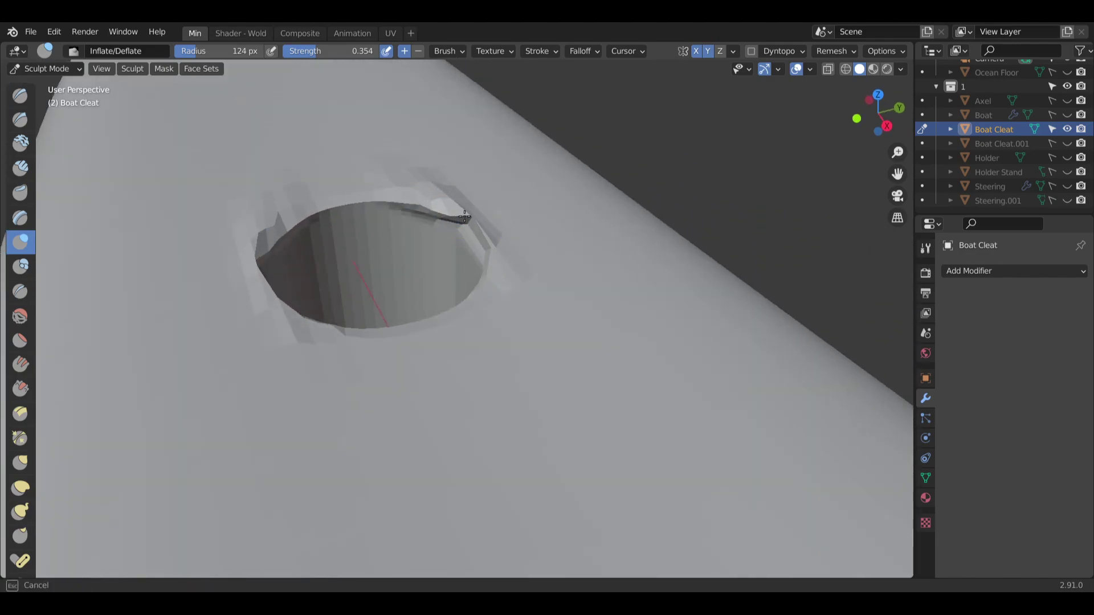
mouse_move(316, 201)
middle_down()
mouse_move(267, 212)
mouse_move(245, 251)
mouse_move(341, 203)
middle_up()
key(ctrl+z)
key(ctrl+z)
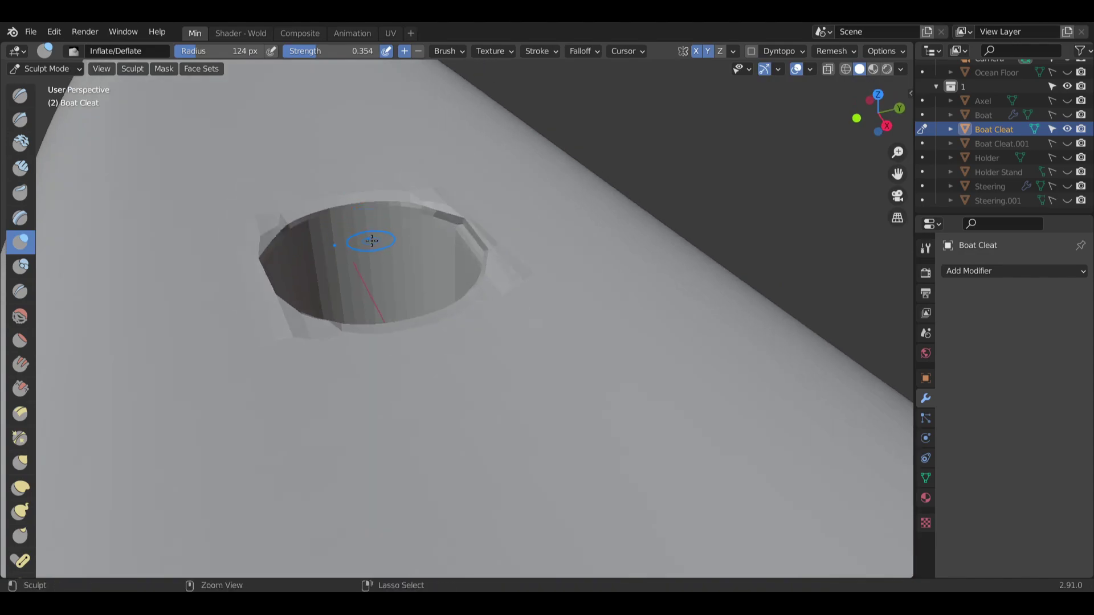
Inflate the rim of the hole section by section with the Inflate/Deflate brush at strength 0.354.
middle_drag(378, 244, 372, 204)
drag(372, 203, 390, 203)
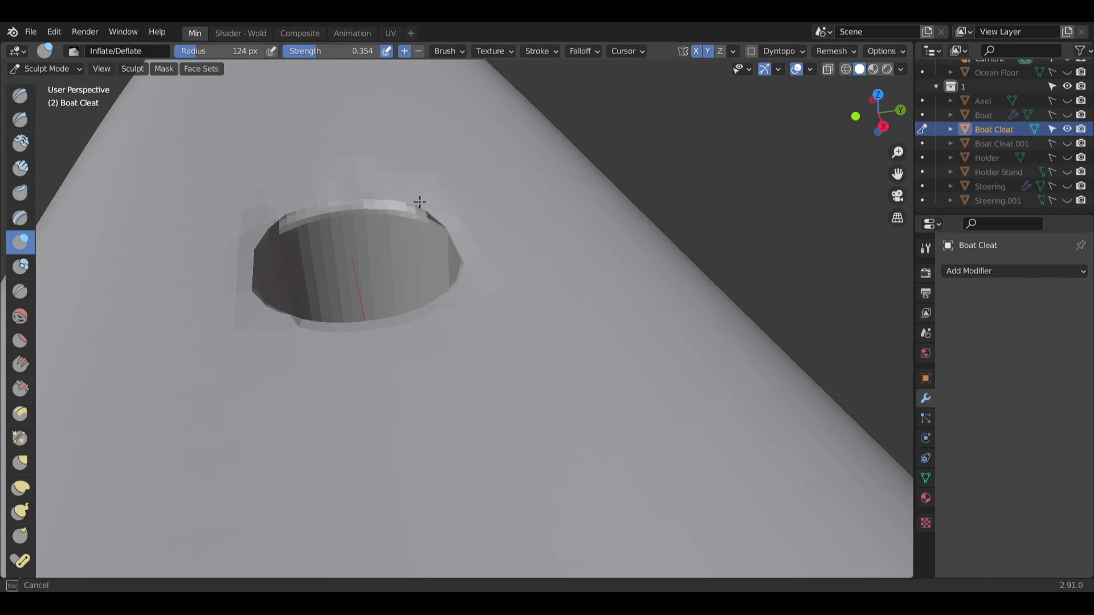
middle_drag(420, 202, 493, 225)
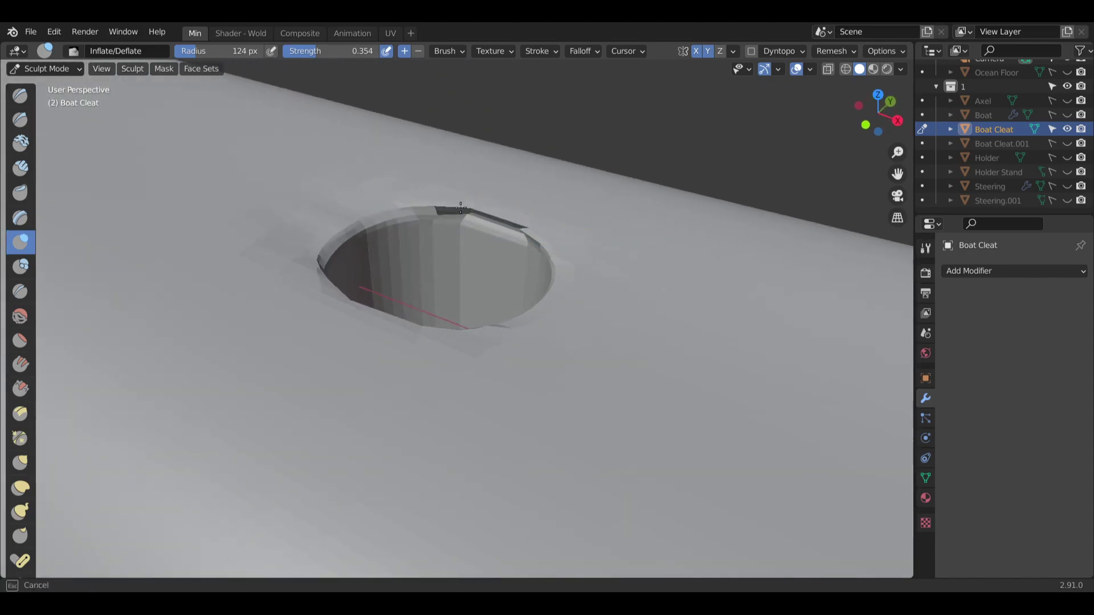
drag(460, 208, 504, 218)
middle_drag(517, 222, 598, 230)
mouse_move(595, 229)
mouse_down()
mouse_move(542, 228)
mouse_move(557, 220)
mouse_up()
middle_drag(550, 223, 610, 246)
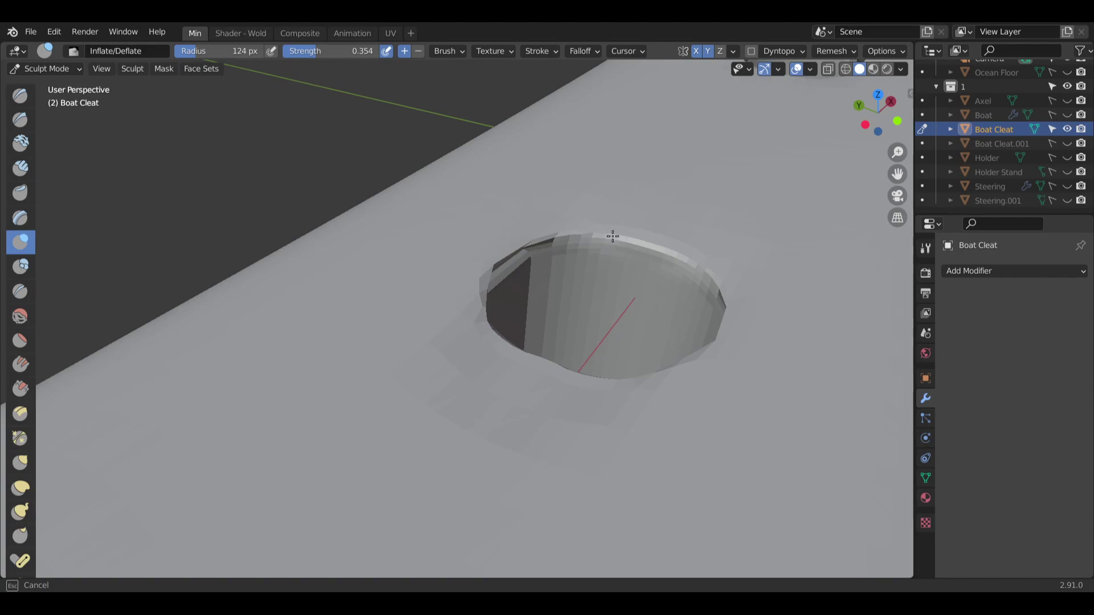
drag(685, 270, 685, 265)
mouse_move(685, 265)
middle_down()
mouse_move(667, 266)
mouse_move(618, 223)
mouse_move(646, 252)
middle_up()
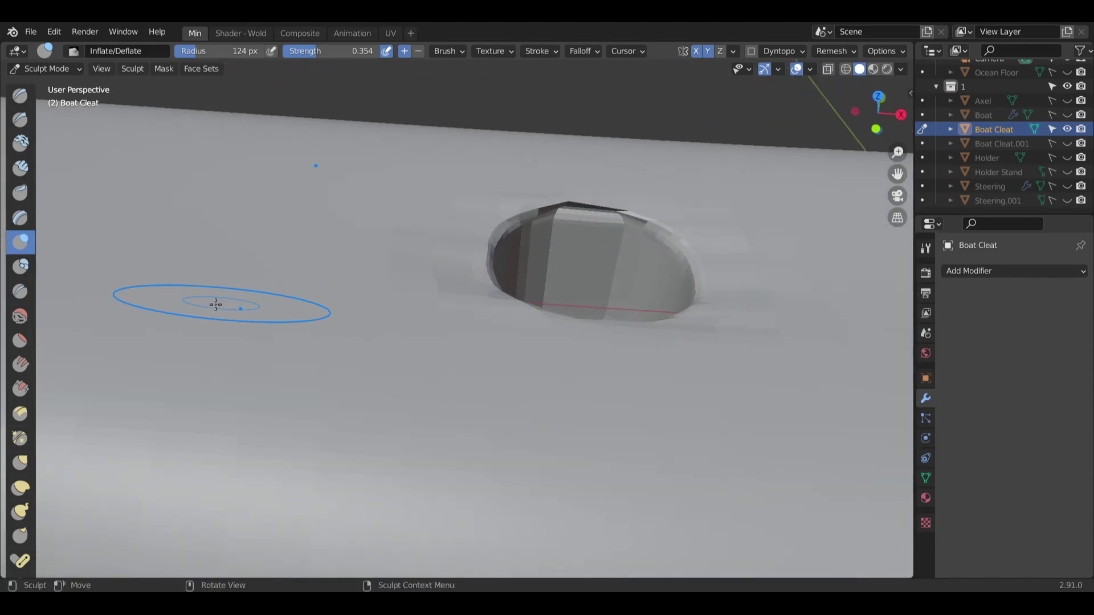
Soften the inflated far rim of the hole with the Smooth brush.
click(20, 315)
scroll(620, 284, up, 2)
mouse_move(594, 220)
mouse_down()
mouse_move(575, 228)
mouse_move(601, 229)
mouse_move(545, 226)
mouse_up()
mouse_move(550, 232)
middle_down()
mouse_move(572, 294)
mouse_move(548, 226)
middle_up()
Return to the Inflate/Deflate brush and build up a raised lip around the far edge of the hole.
click(20, 242)
mouse_move(591, 237)
mouse_down()
mouse_move(557, 211)
mouse_move(487, 196)
mouse_up()
middle_drag(508, 222, 446, 255)
drag(579, 233, 490, 196)
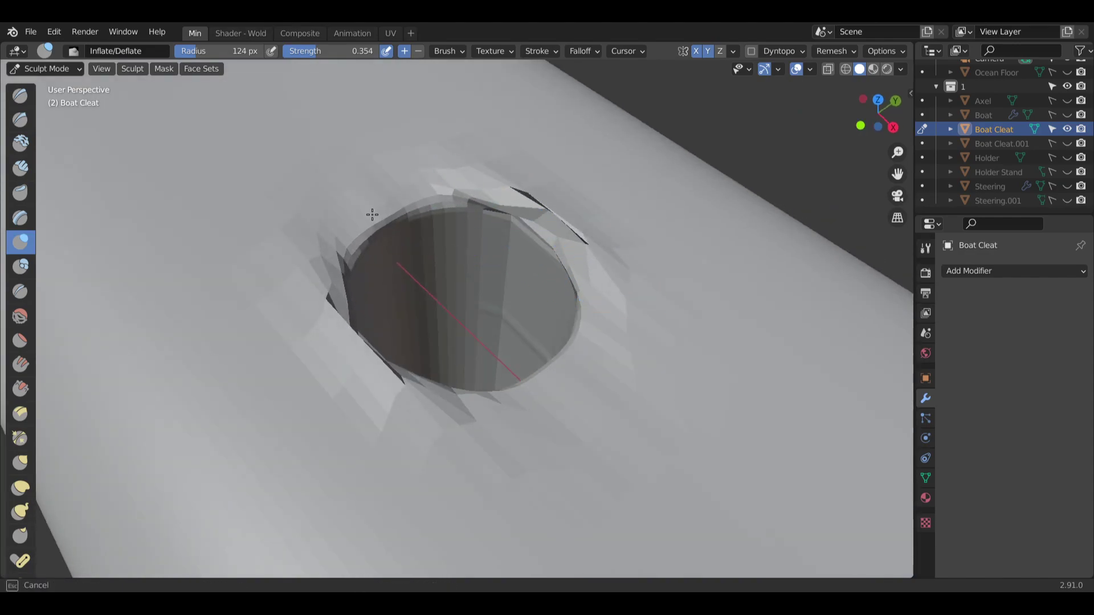
drag(417, 208, 476, 197)
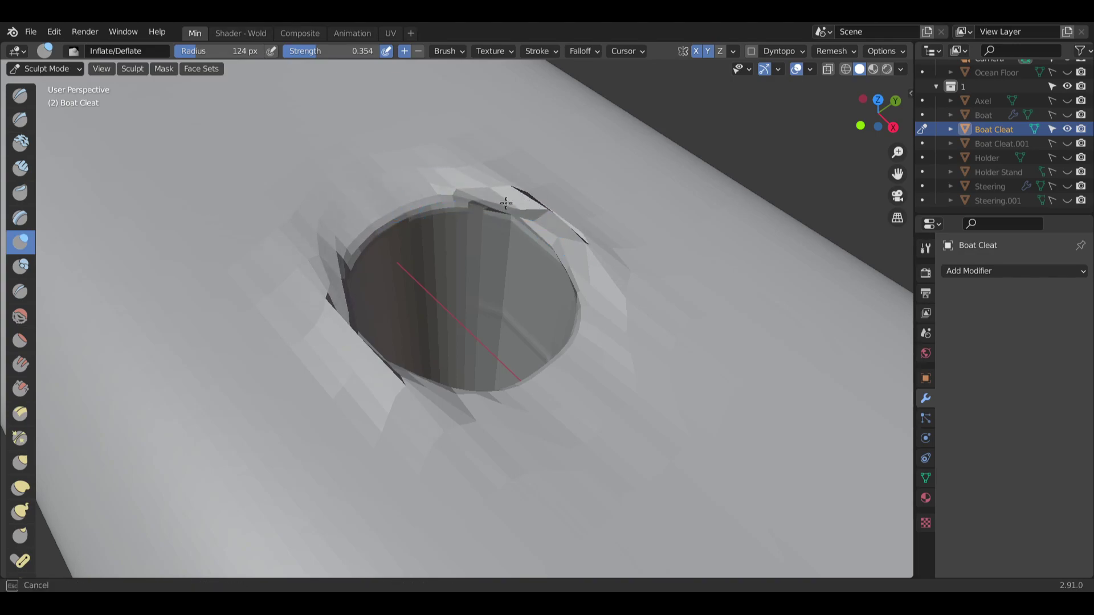
drag(536, 215, 508, 202)
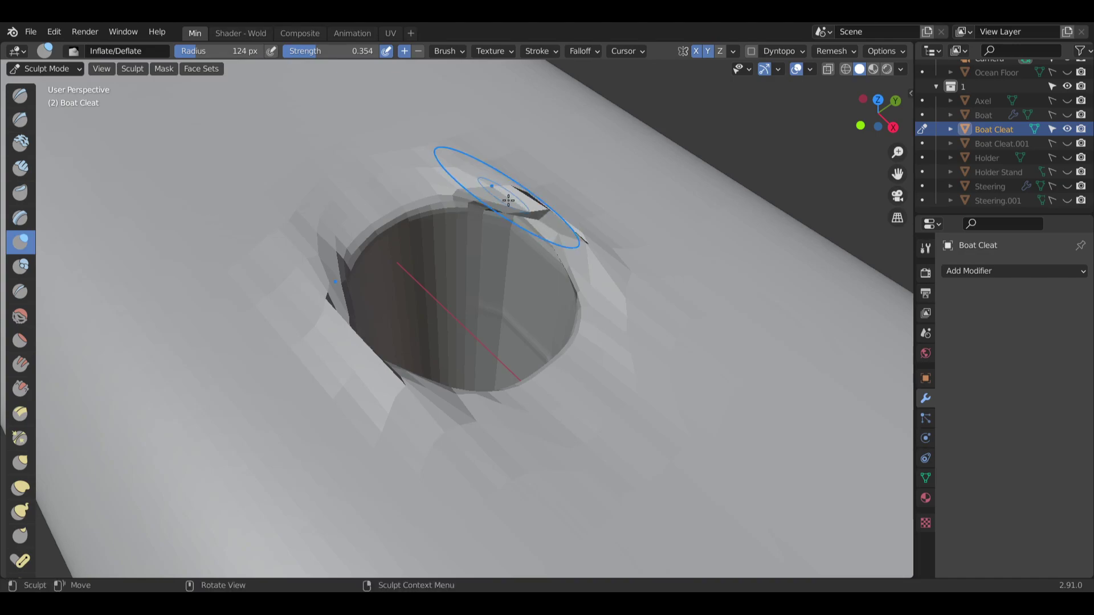
Inflate a short section of the hole's far rim with the Inflate/Deflate brush and check the lip from several angles.
middle_drag(508, 203, 353, 190)
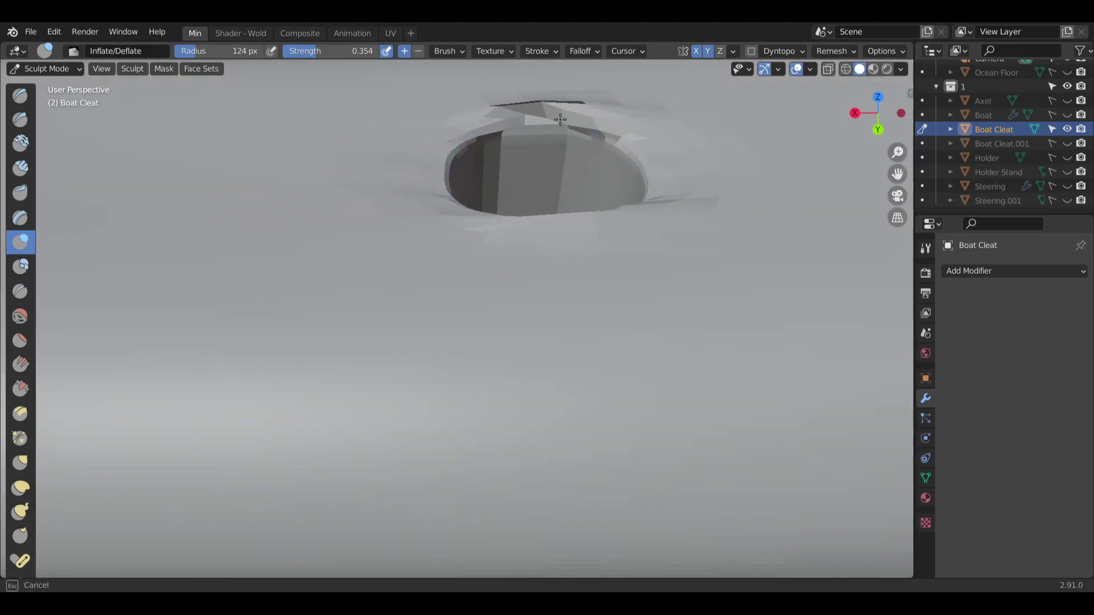
mouse_move(589, 126)
mouse_down()
mouse_move(604, 129)
mouse_move(598, 117)
mouse_up()
mouse_move(598, 117)
middle_down()
mouse_move(524, 288)
mouse_move(554, 340)
middle_up()
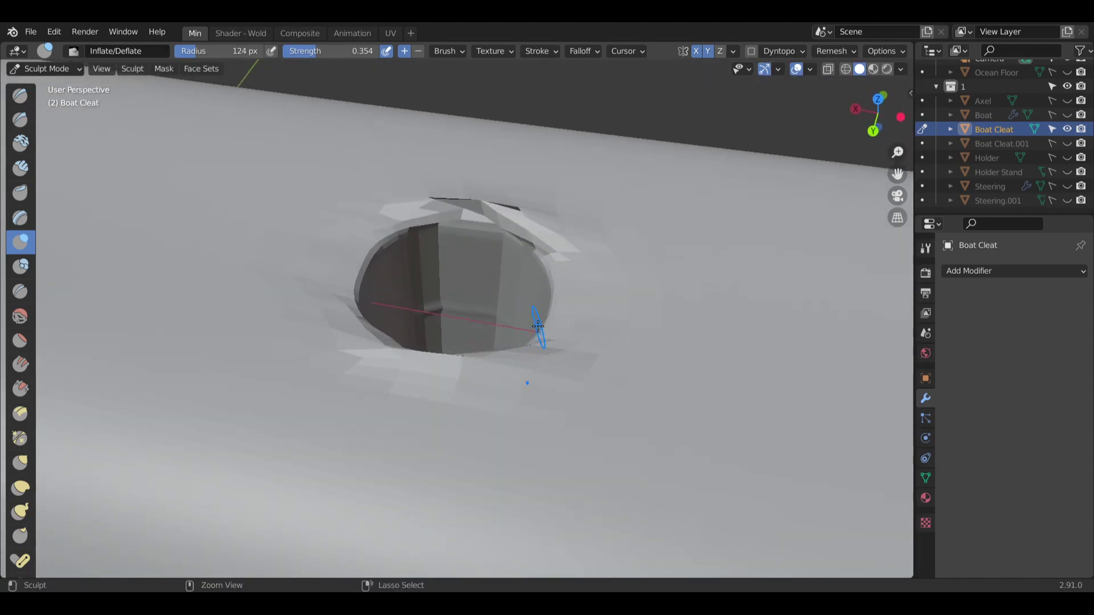
mouse_move(622, 299)
middle_down()
mouse_move(639, 195)
mouse_move(708, 195)
mouse_move(725, 235)
mouse_move(598, 254)
middle_up()
scroll(724, 236, down, 10)
scroll(600, 243, up, 9)
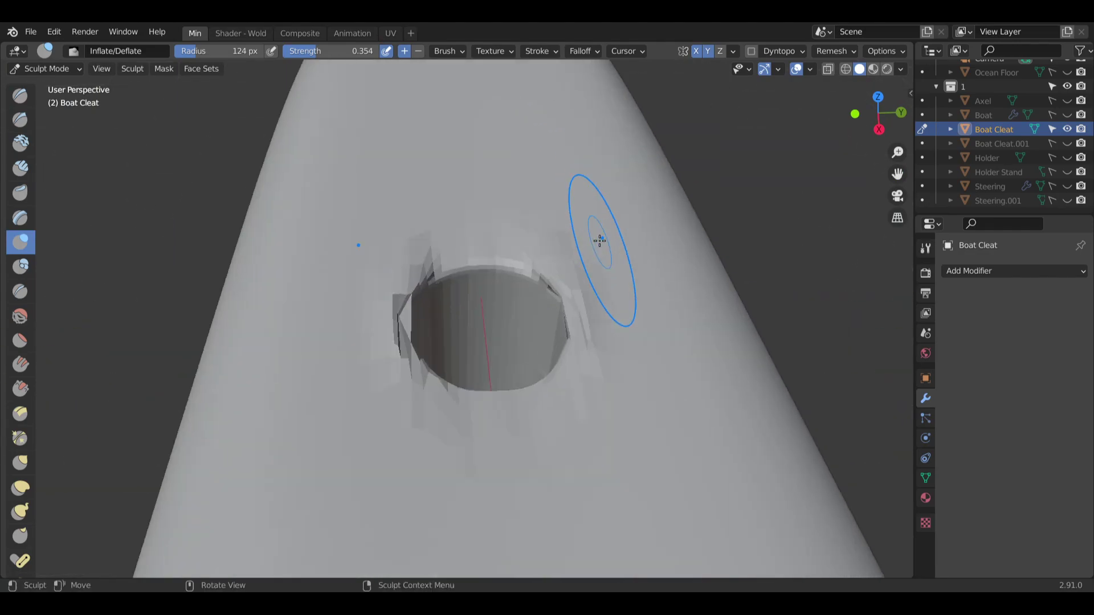
Switch to the Smooth brush at strength 0.314 and smooth the jagged edges on both sides of the hole.
click(20, 315)
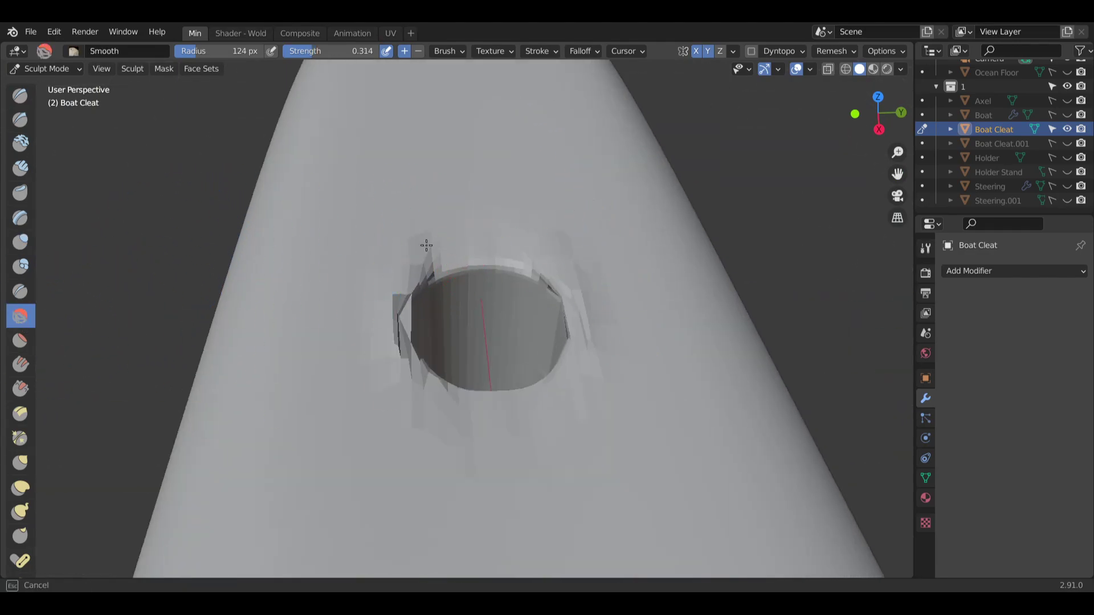
mouse_move(352, 295)
mouse_down()
mouse_move(380, 376)
mouse_move(396, 340)
mouse_up()
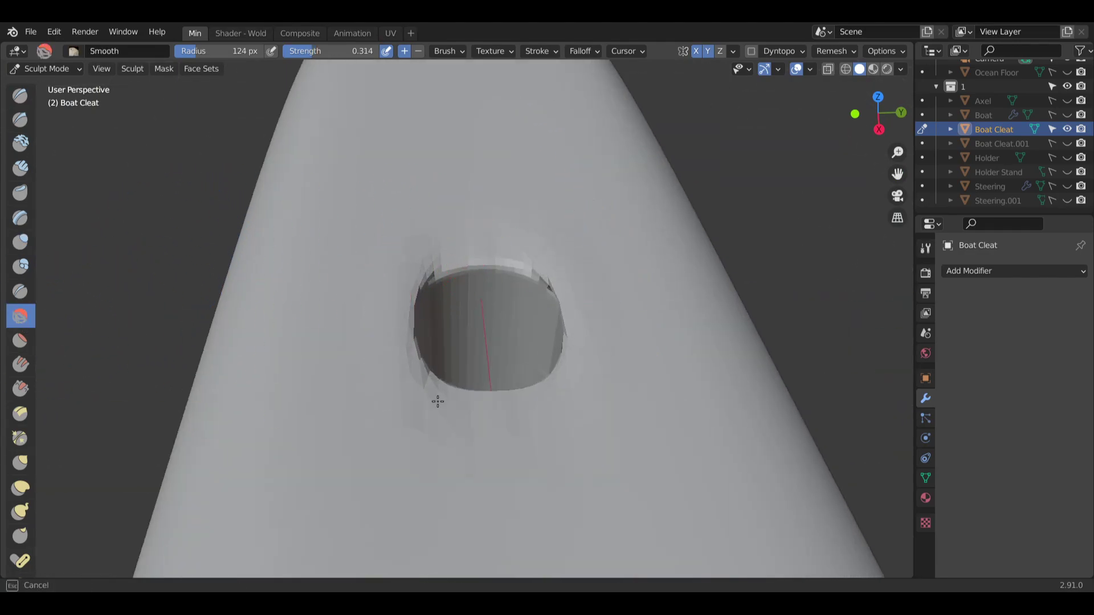
drag(558, 274, 523, 256)
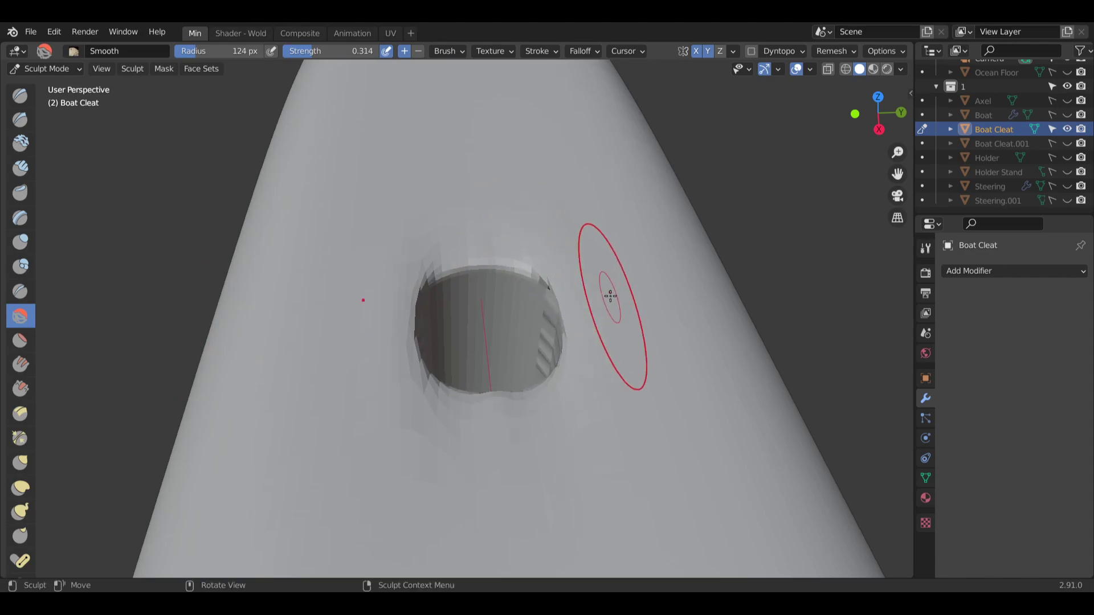
mouse_move(595, 288)
middle_down()
mouse_move(420, 310)
mouse_move(433, 299)
middle_up()
mouse_move(595, 187)
mouse_down()
mouse_move(565, 182)
mouse_move(612, 231)
mouse_move(512, 180)
mouse_move(613, 219)
mouse_move(604, 207)
mouse_up()
Smooth the remaining raised facets beside the hole with the Smooth brush at close range.
mouse_move(605, 207)
middle_down()
mouse_move(637, 222)
mouse_move(442, 182)
mouse_move(520, 223)
mouse_move(508, 188)
middle_up()
scroll(442, 182, down, 5)
scroll(508, 188, up, 11)
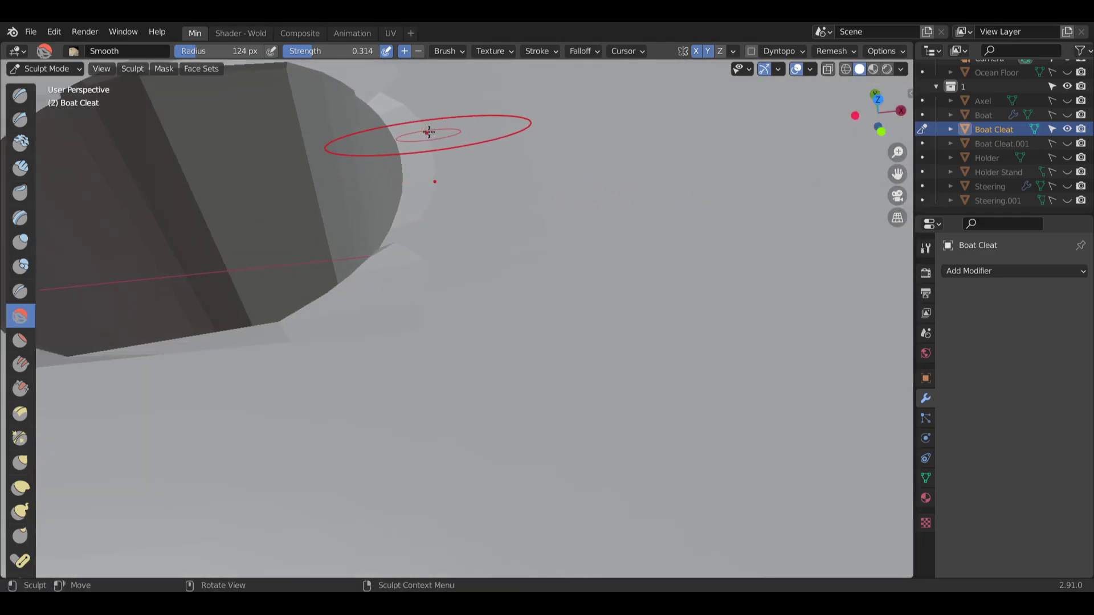
drag(410, 88, 440, 146)
shift+middle_drag(403, 298, 586, 251)
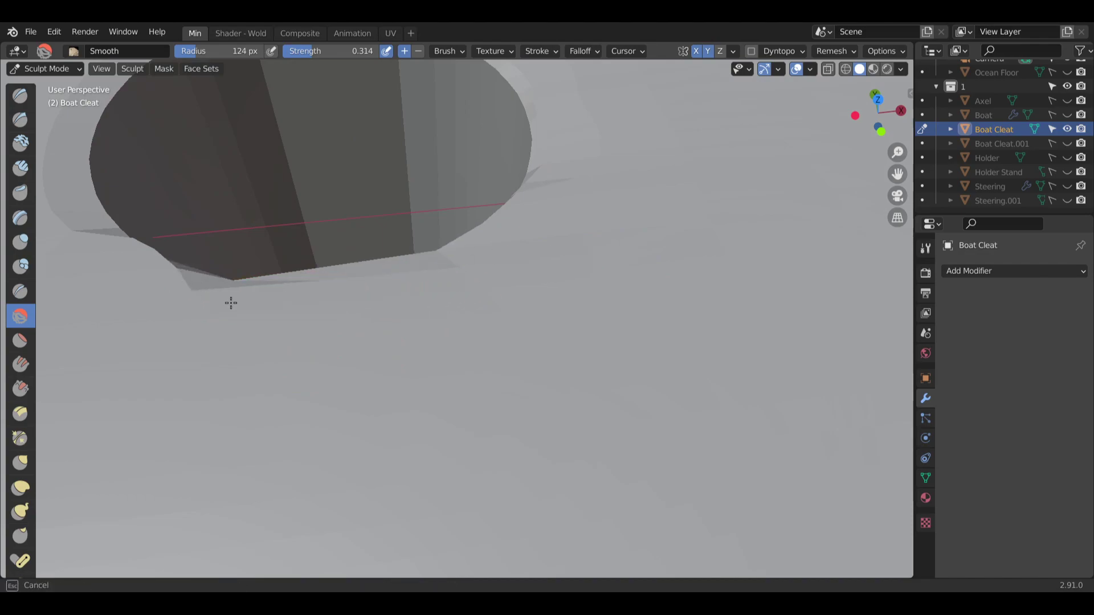
Smooth the rest of the hole's rim around its far and side edges with the Smooth brush.
mouse_move(131, 237)
middle_down()
mouse_move(145, 255)
mouse_move(141, 303)
middle_up()
mouse_move(142, 302)
mouse_down()
mouse_move(140, 243)
mouse_move(151, 262)
mouse_up()
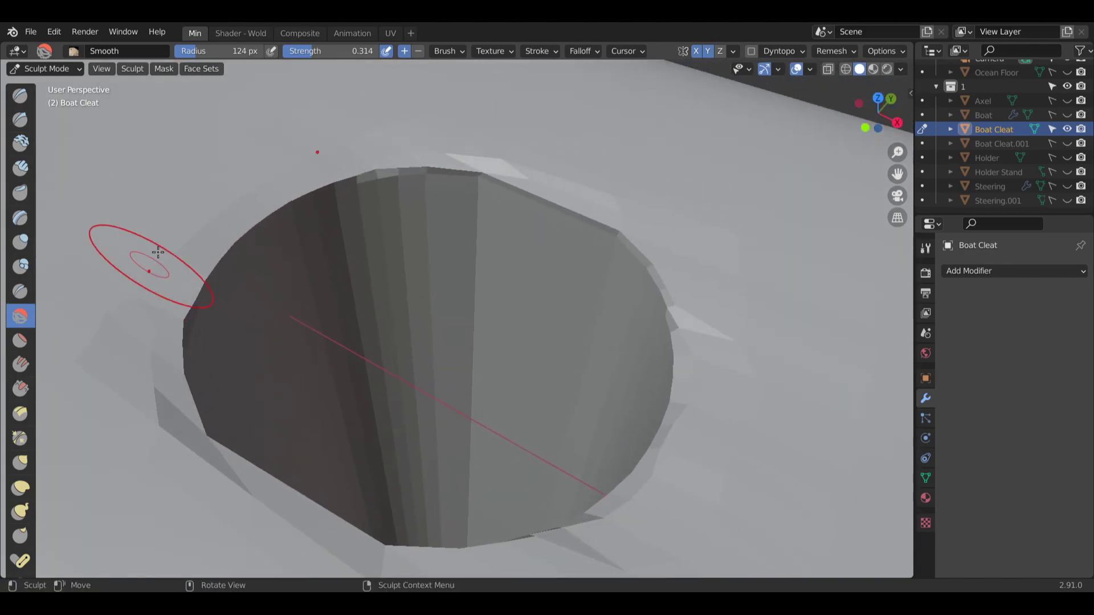
drag(342, 123, 463, 136)
drag(556, 172, 740, 392)
scroll(764, 465, down, 6)
mouse_move(745, 397)
middle_down()
mouse_move(766, 456)
mouse_move(698, 373)
mouse_move(732, 349)
mouse_move(141, 162)
middle_up()
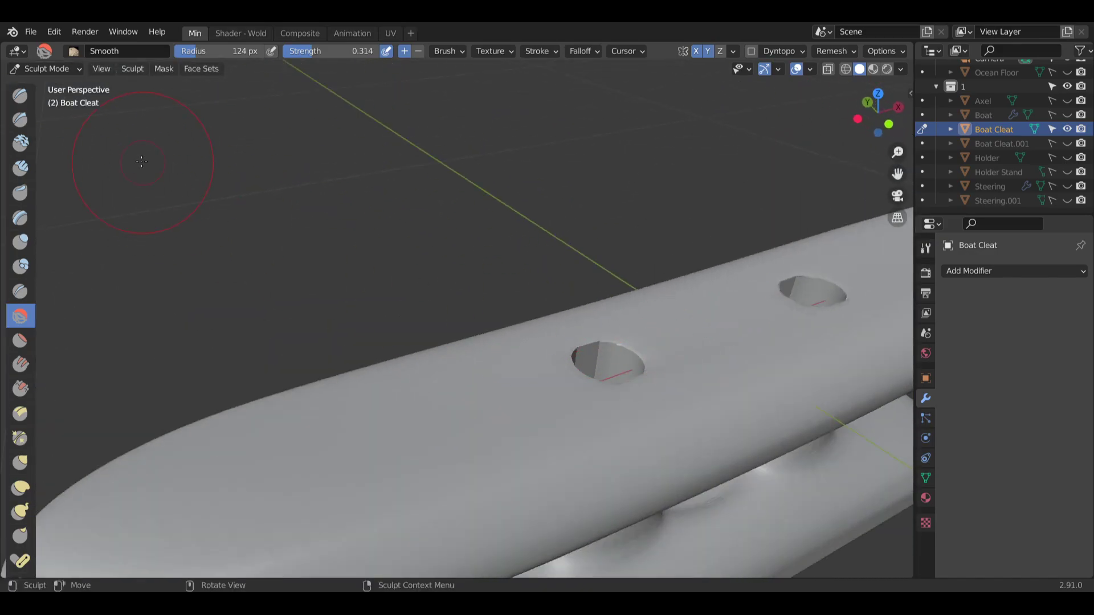
Return to Object Mode and shade the boat cleat smooth, checking both holes.
click(46, 69)
click(63, 83)
shift+middle_drag(791, 271, 644, 317)
right_click(644, 317)
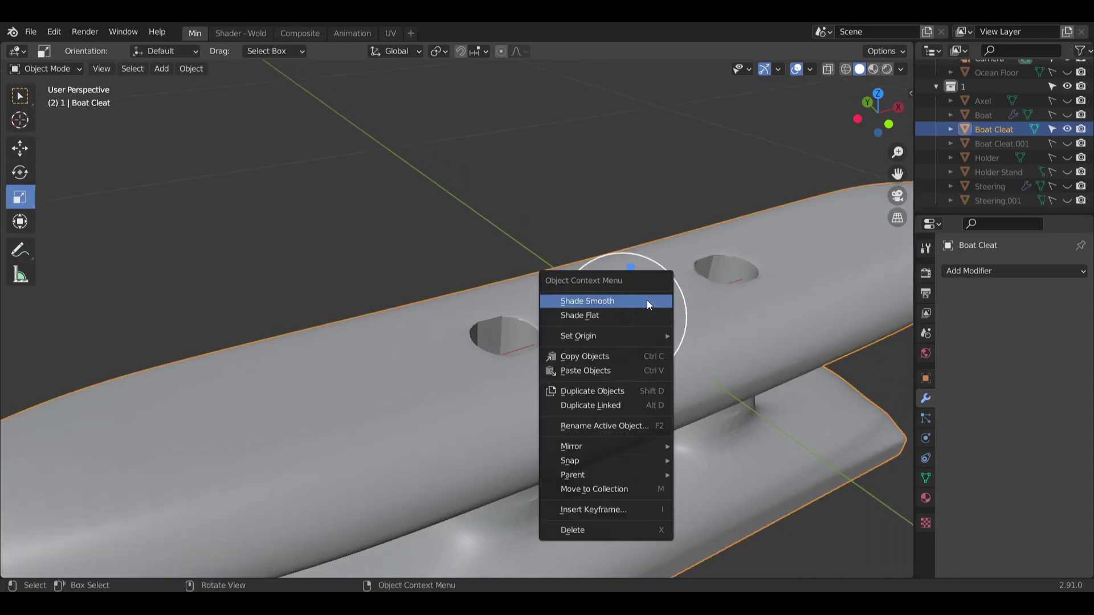
click(647, 299)
scroll(519, 360, up, 8)
middle_drag(518, 360, 548, 463)
scroll(596, 350, down, 4)
scroll(549, 466, down, 5)
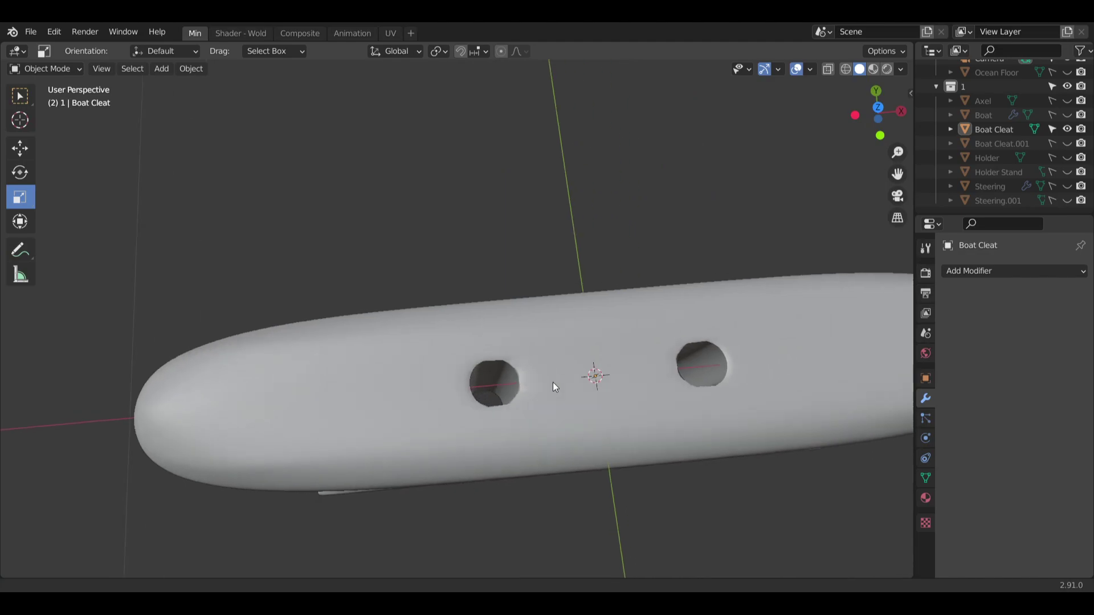
middle_drag(553, 382, 508, 343)
middle_drag(550, 375, 494, 272)
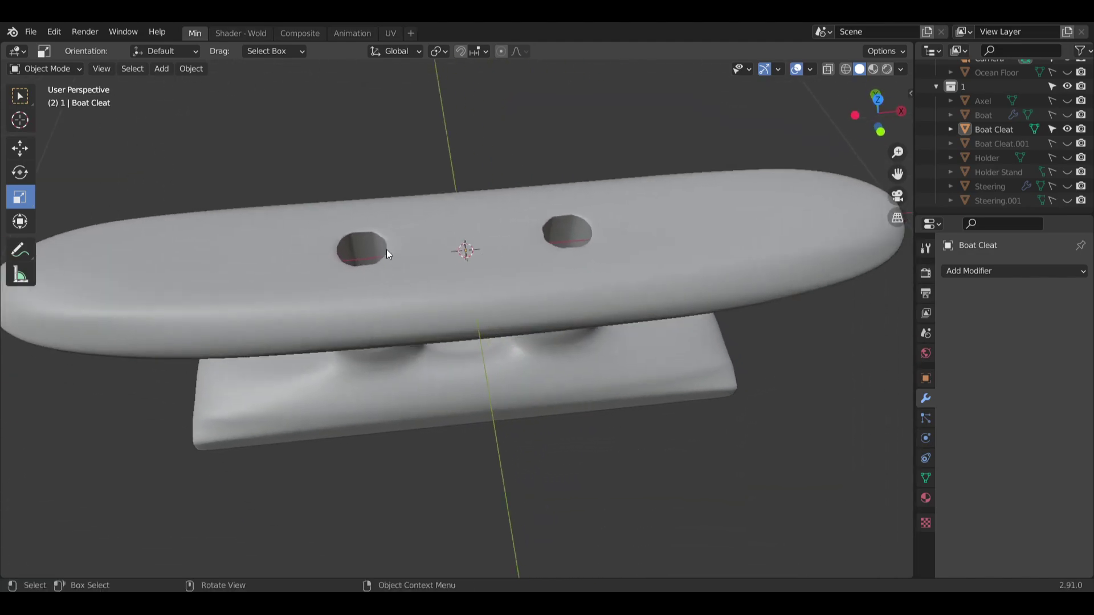
Select the boat cleat and add a Decimate modifier in Collapse mode with a ratio of 0.1.
scroll(388, 245, up, 5)
shift+middle_drag(413, 252, 515, 269)
click(547, 234)
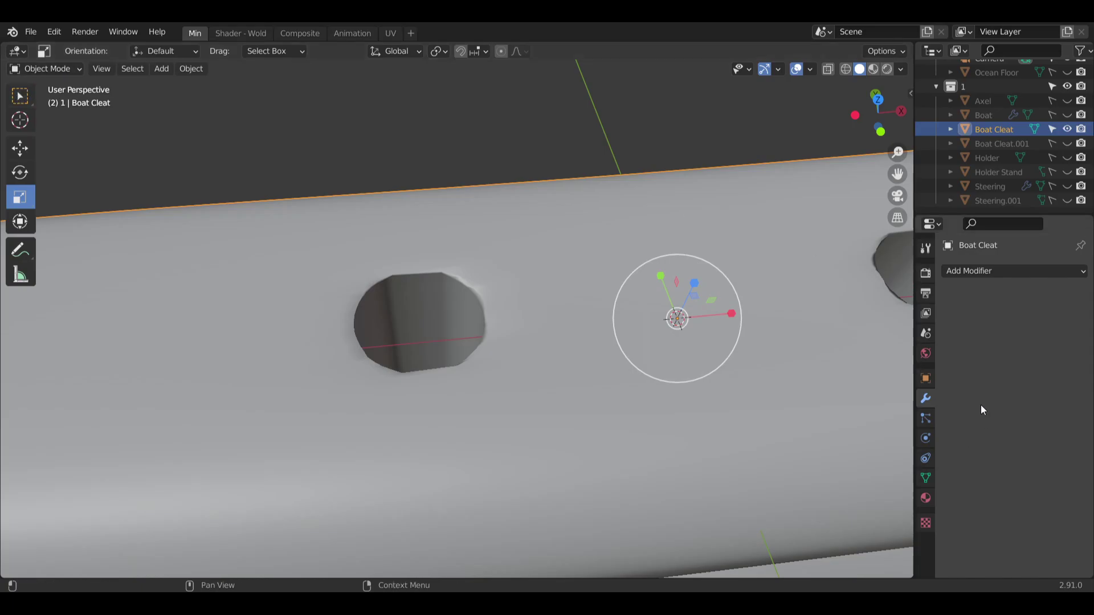
click(993, 271)
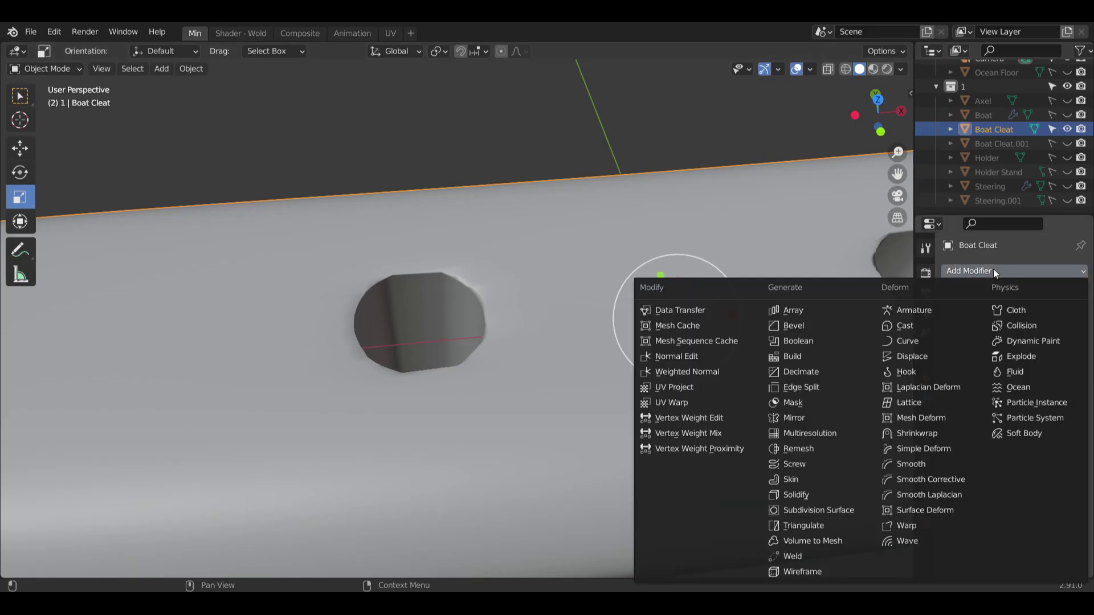
click(807, 377)
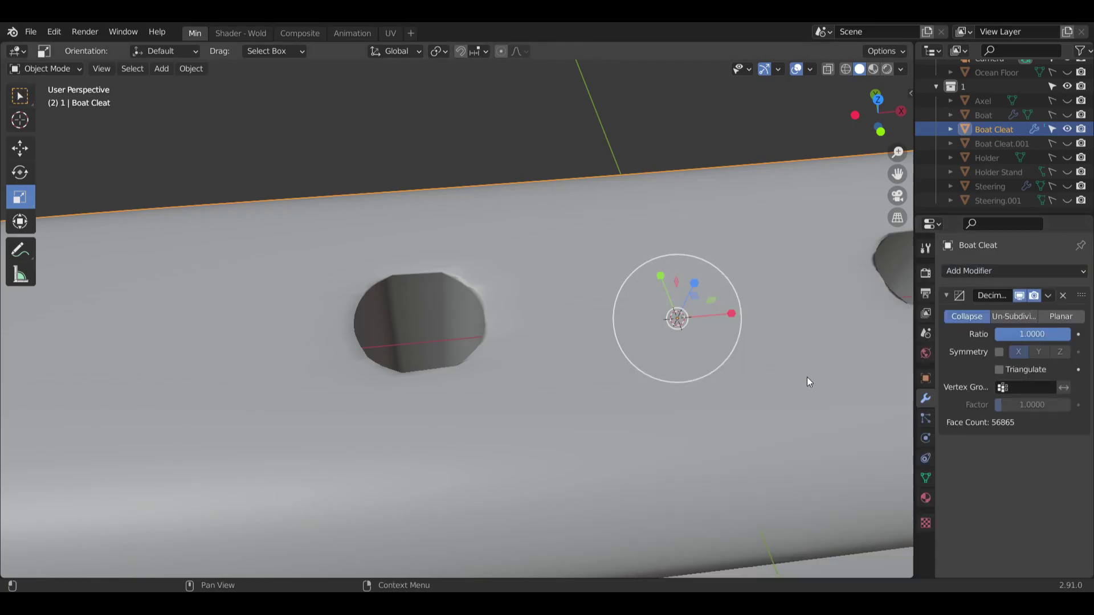
click(1040, 335)
key(Return)
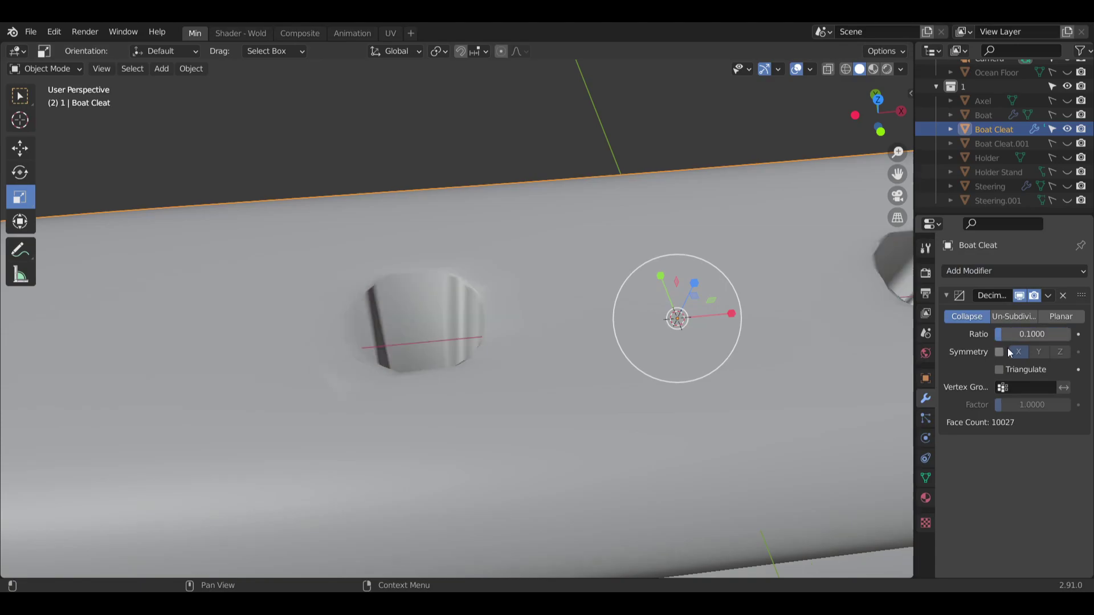
Check the reduced cleat mesh from the front and apply the Decimate modifier.
middle_drag(341, 323, 361, 273)
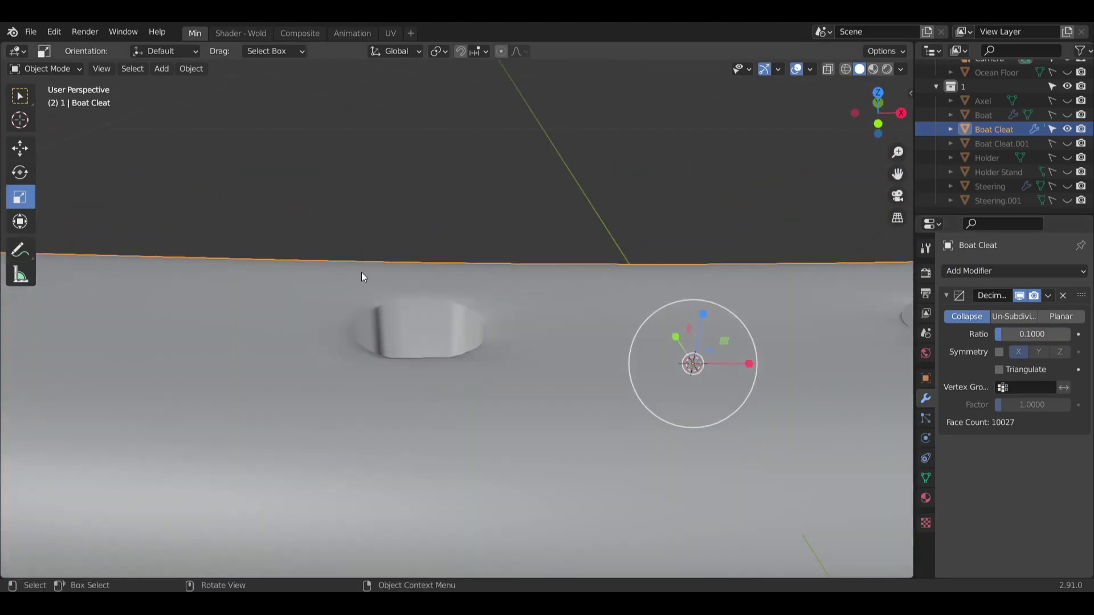
scroll(364, 276, down, 6)
middle_drag(543, 365, 476, 223)
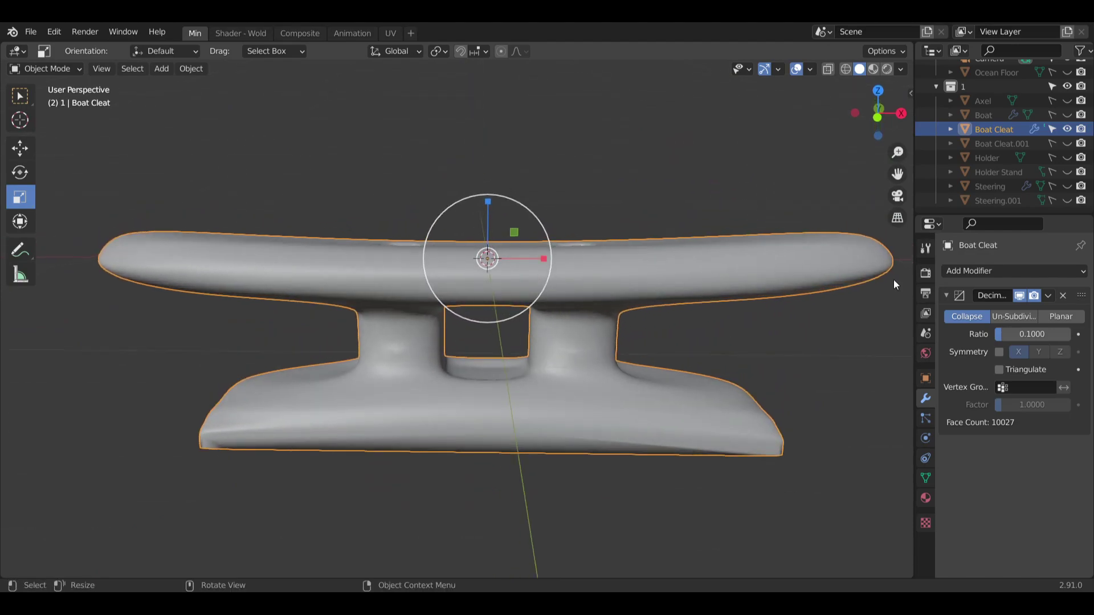
click(1048, 295)
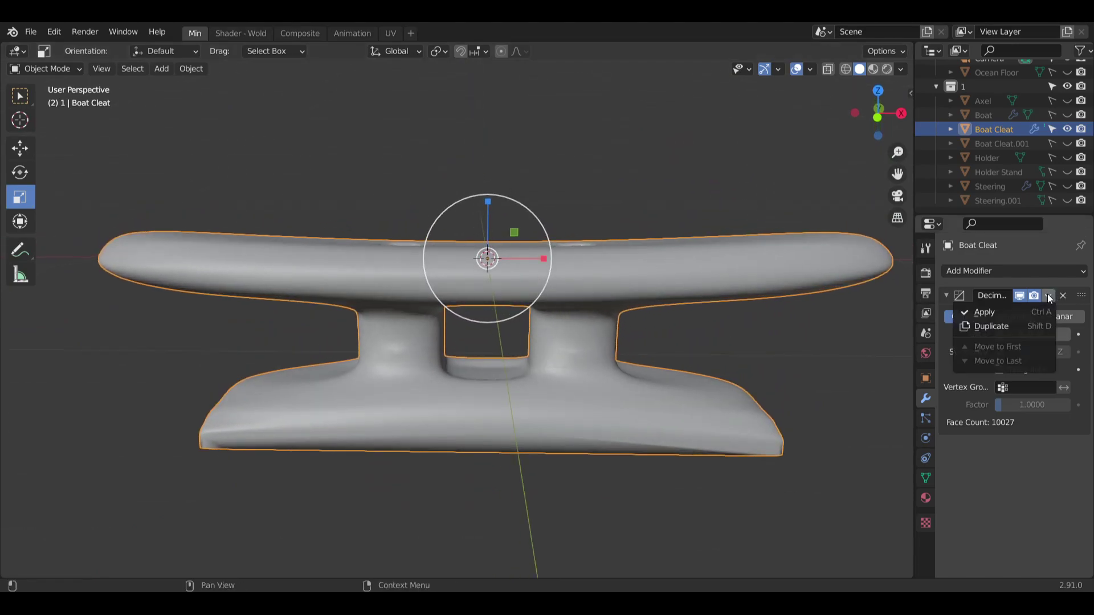
click(1016, 313)
Add a second Decimate modifier to the boat cleat with a ratio of 0.1 and check the holes' shape.
middle_drag(576, 371, 342, 411)
scroll(365, 313, up, 6)
shift+middle_drag(402, 381, 398, 221)
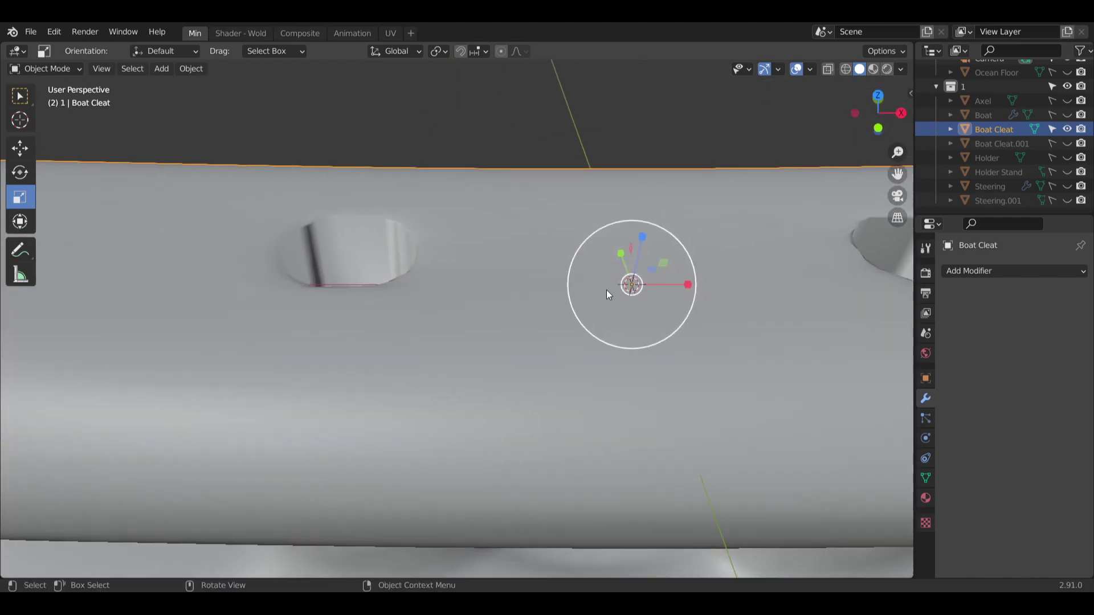
click(1041, 271)
click(805, 370)
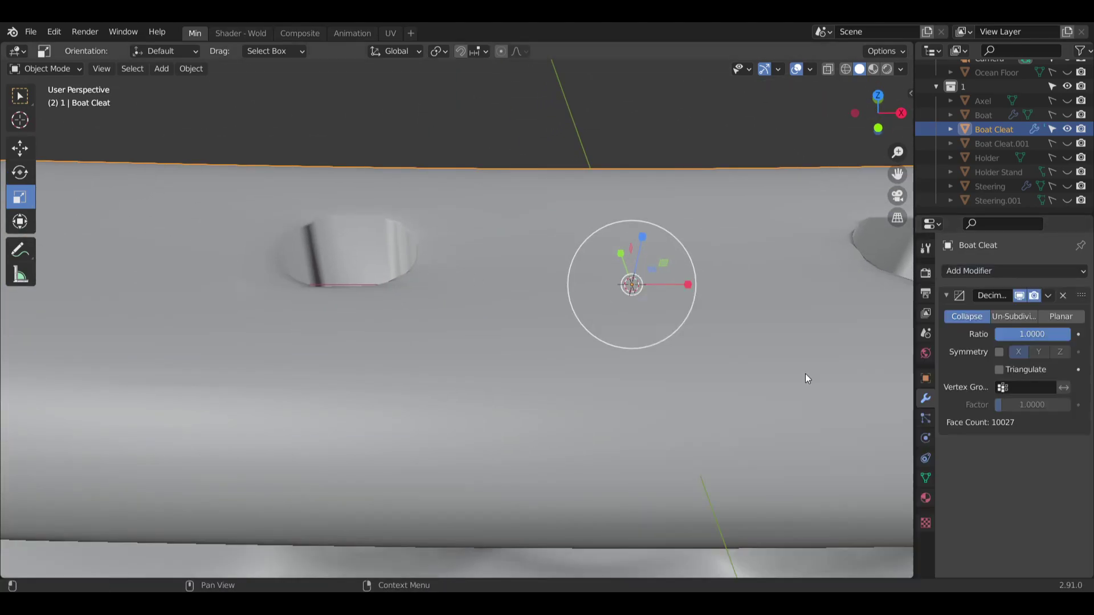
text(0.1)
key(Return)
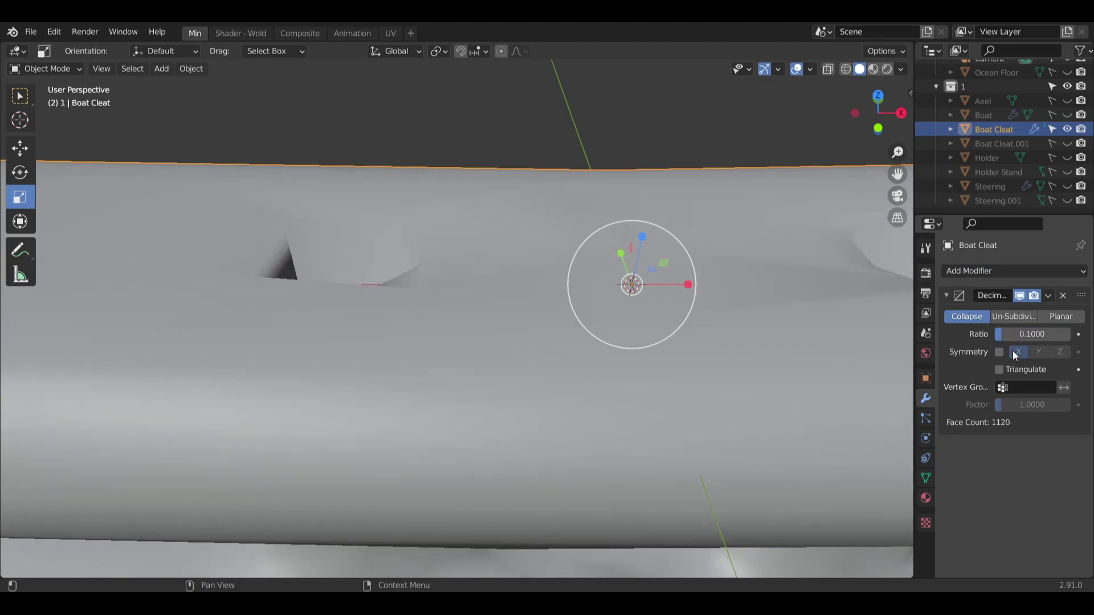
scroll(631, 263, down, 5)
scroll(565, 275, up, 5)
mouse_move(565, 275)
middle_down()
mouse_move(502, 362)
mouse_move(547, 271)
mouse_move(575, 285)
middle_up()
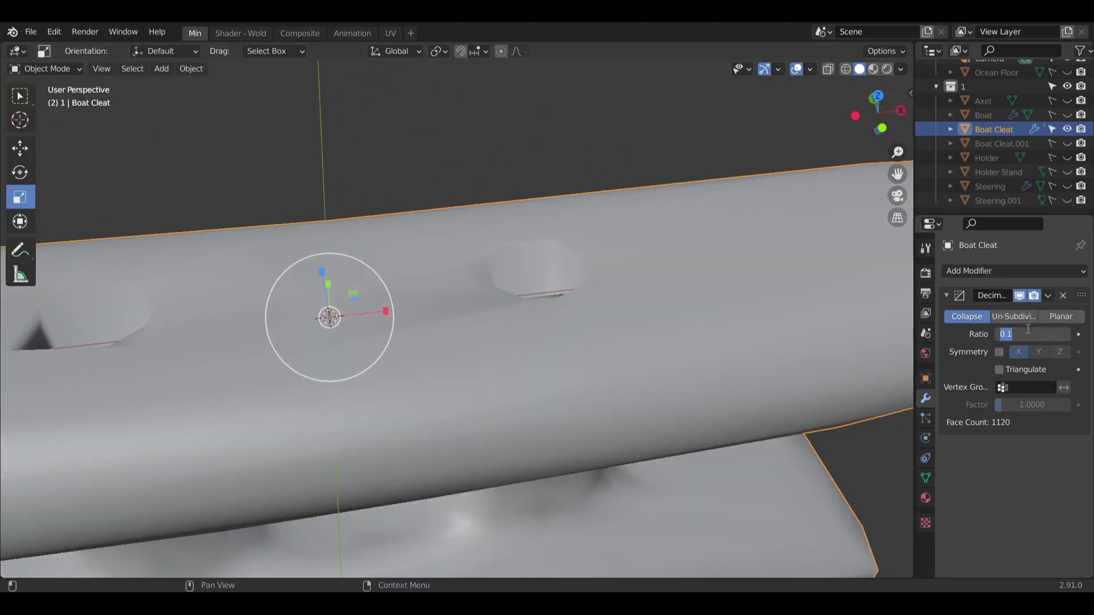
Set the second Decimate modifier's ratio to 0.3 and inspect the holes and the base of the cleat.
text(0.3)
key(Return)
middle_drag(319, 342, 375, 258)
scroll(375, 258, down, 6)
middle_drag(436, 300, 444, 331)
scroll(343, 261, up, 7)
middle_drag(343, 261, 530, 228)
scroll(487, 258, down, 7)
shift+middle_drag(587, 311, 517, 264)
middle_drag(517, 264, 549, 259)
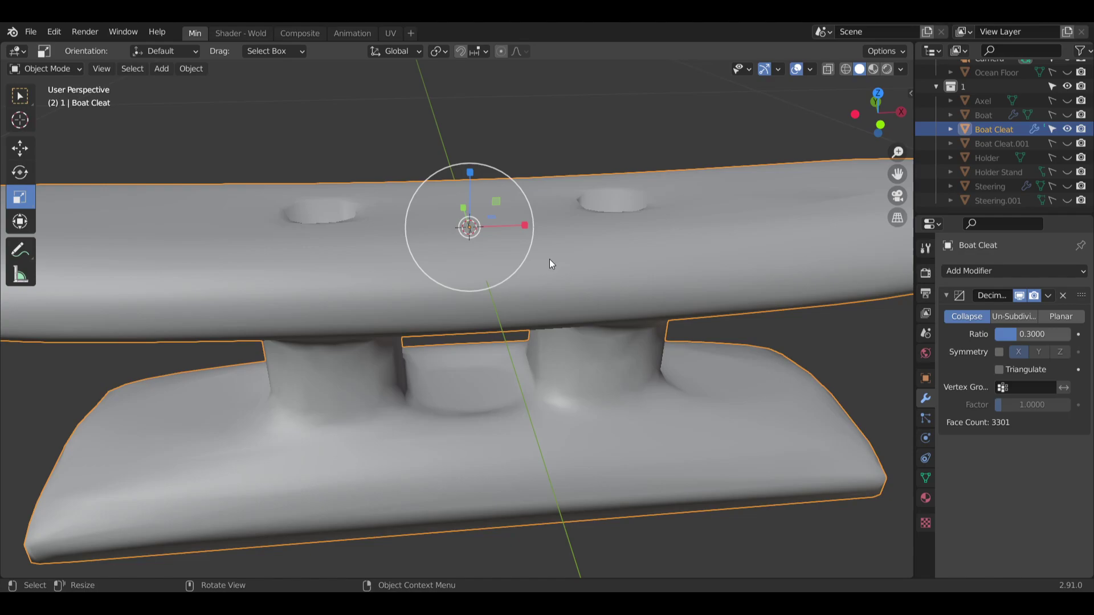
Apply the second Decimate modifier and deselect the boat cleat.
click(1048, 302)
click(1047, 295)
click(1016, 314)
click(575, 106)
shift+middle_drag(568, 101, 590, 196)
middle_drag(590, 196, 596, 232)
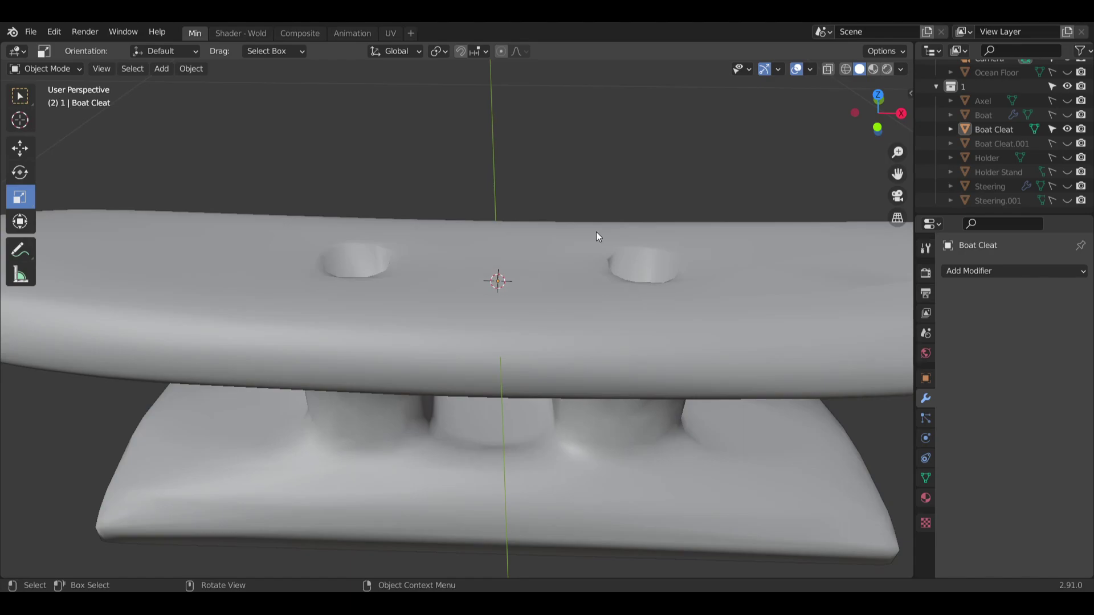
click(165, 74)
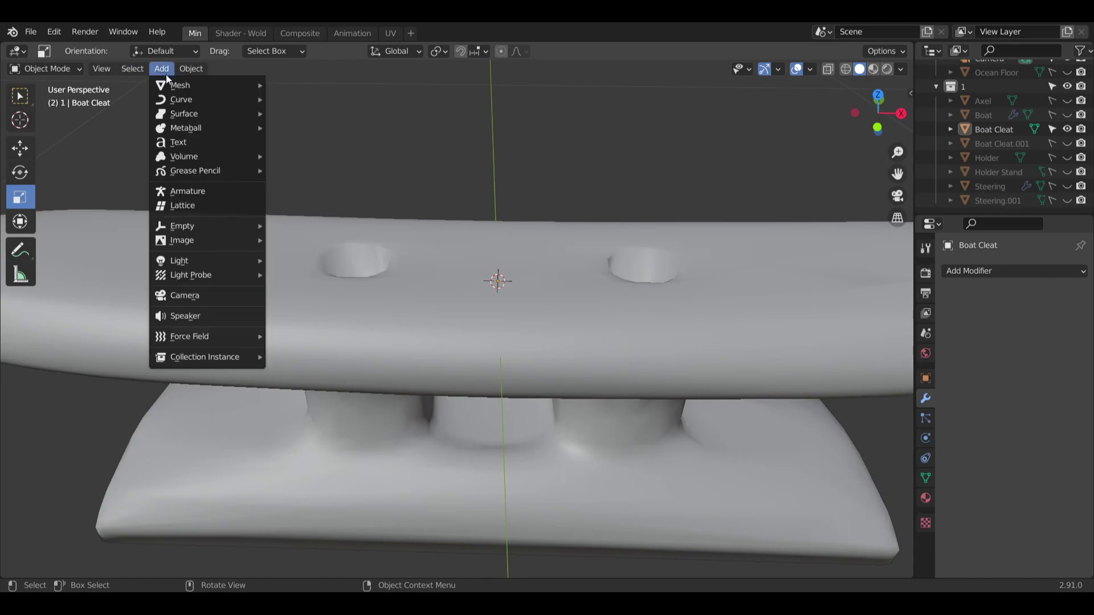
mouse_move(172, 83)
click(326, 114)
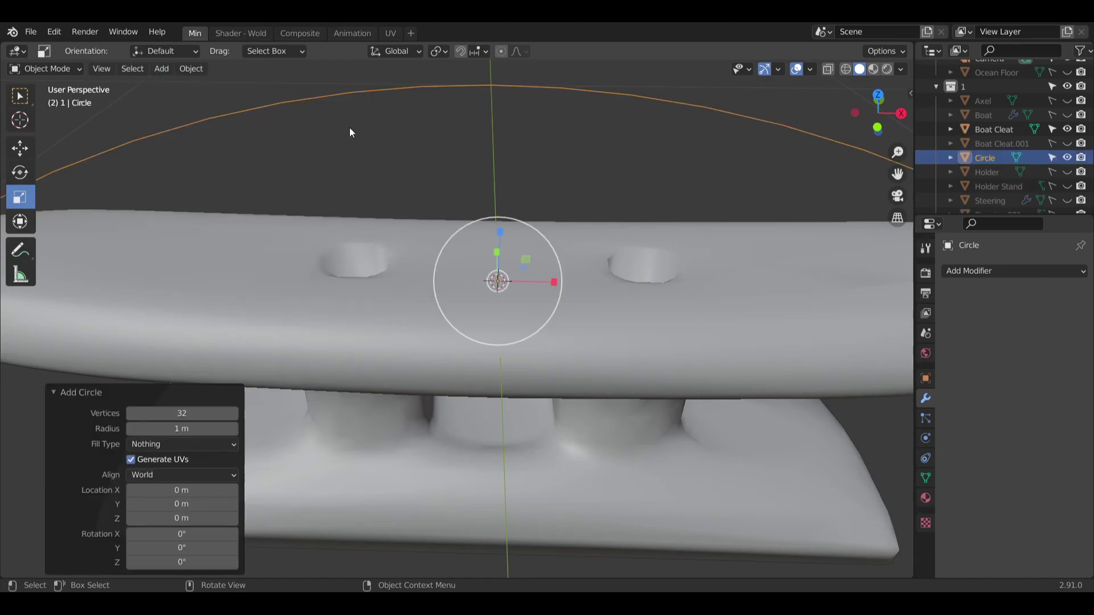
scroll(411, 199, down, 4)
key(ctrl+z)
click(191, 69)
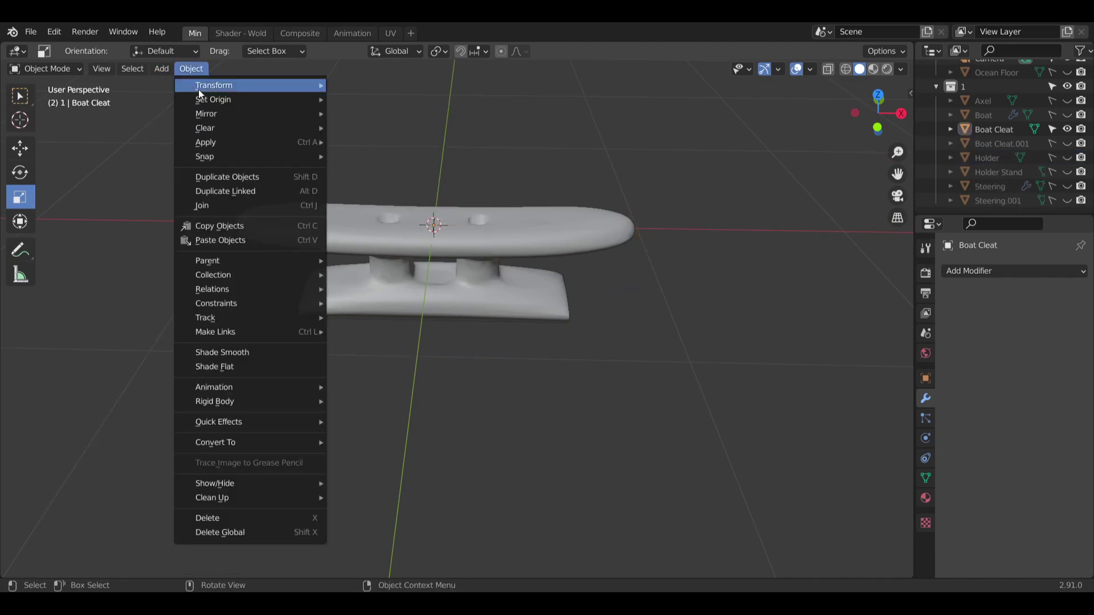
click(192, 68)
Add an ico sphere mesh with 10 subdivisions and a radius of 1 m at the world origin.
click(163, 70)
mouse_move(172, 86)
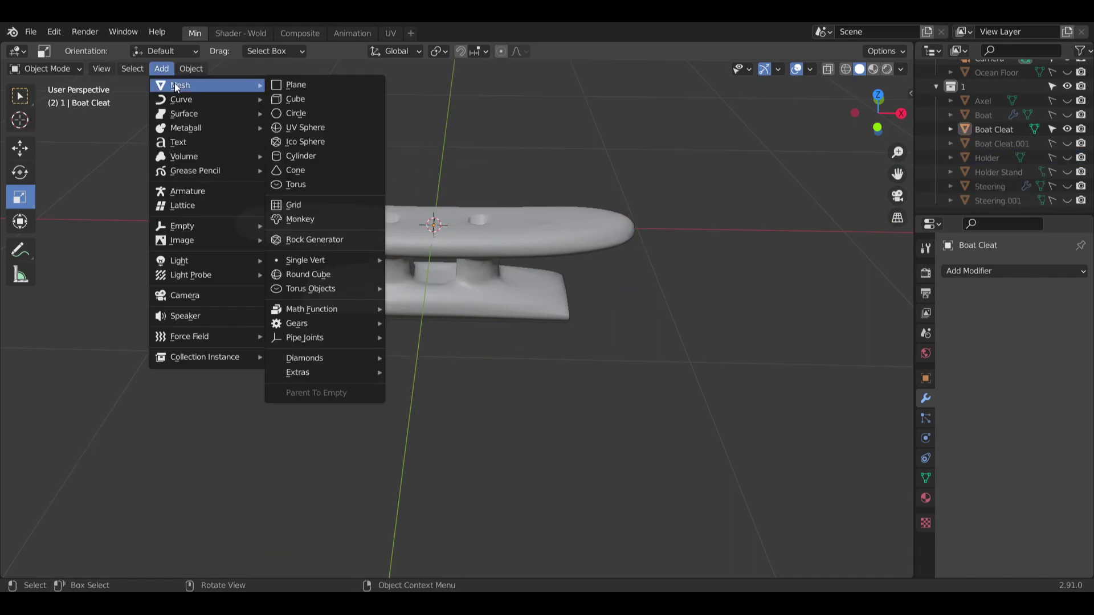
click(302, 141)
click(163, 428)
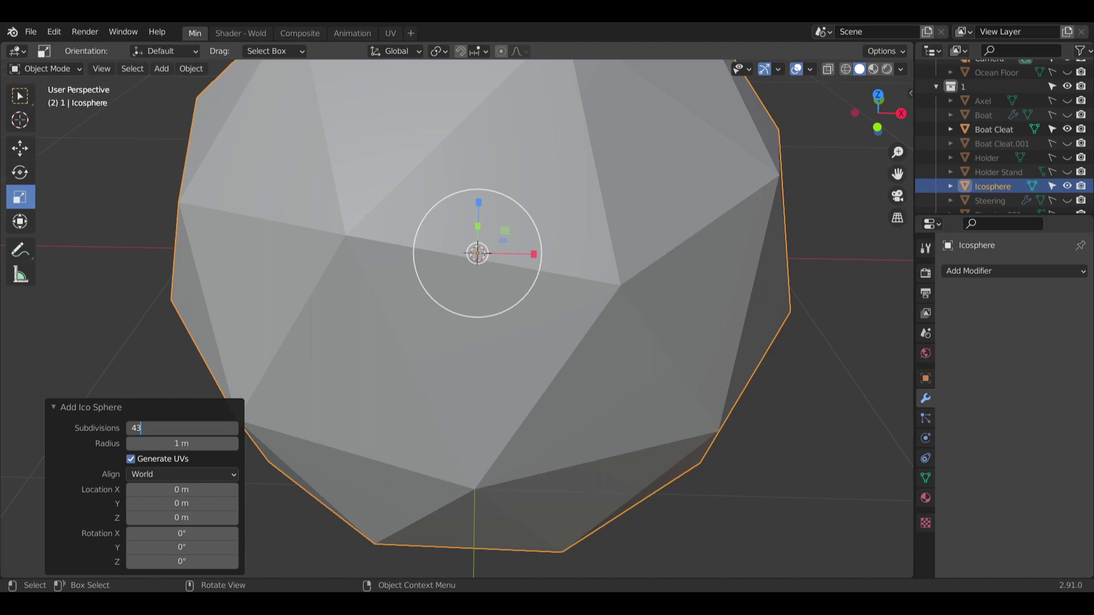
key(Return)
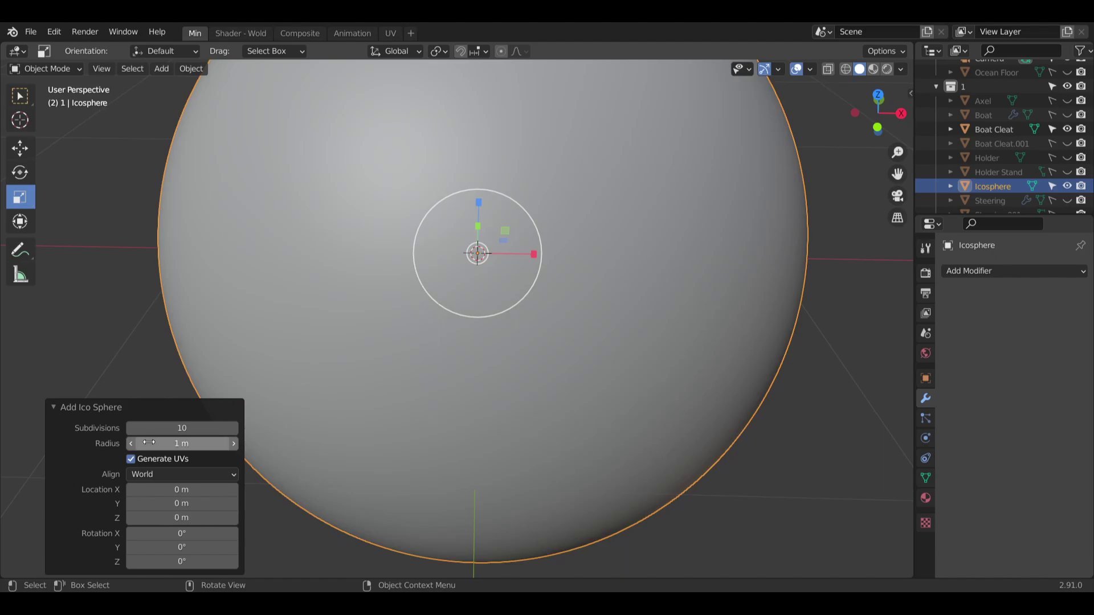
Set the new ico sphere's subdivisions to 3.
click(187, 432)
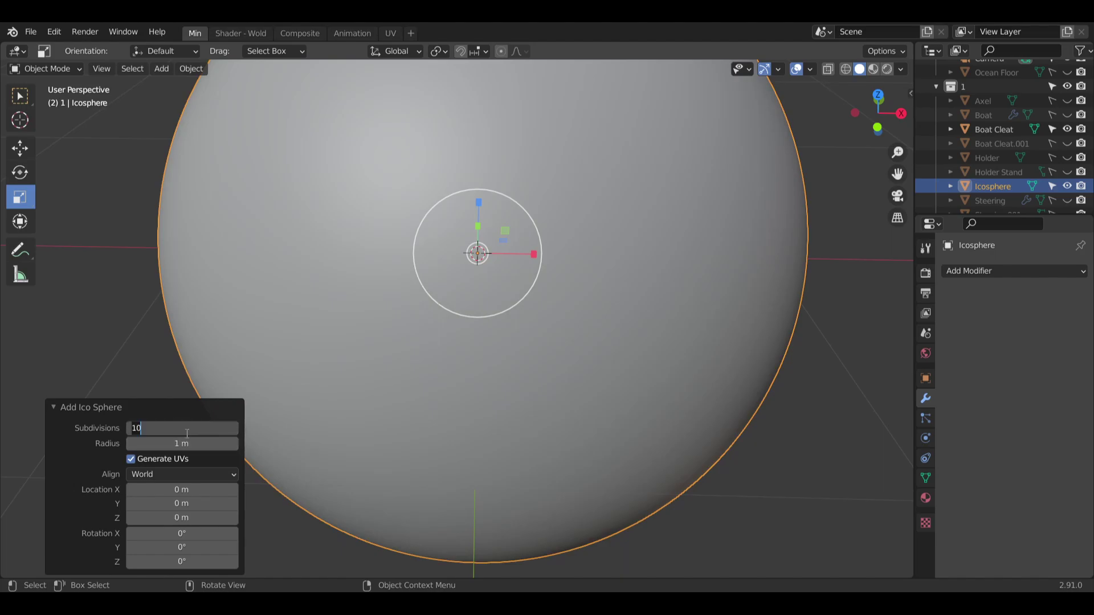
text(4)
key(Return)
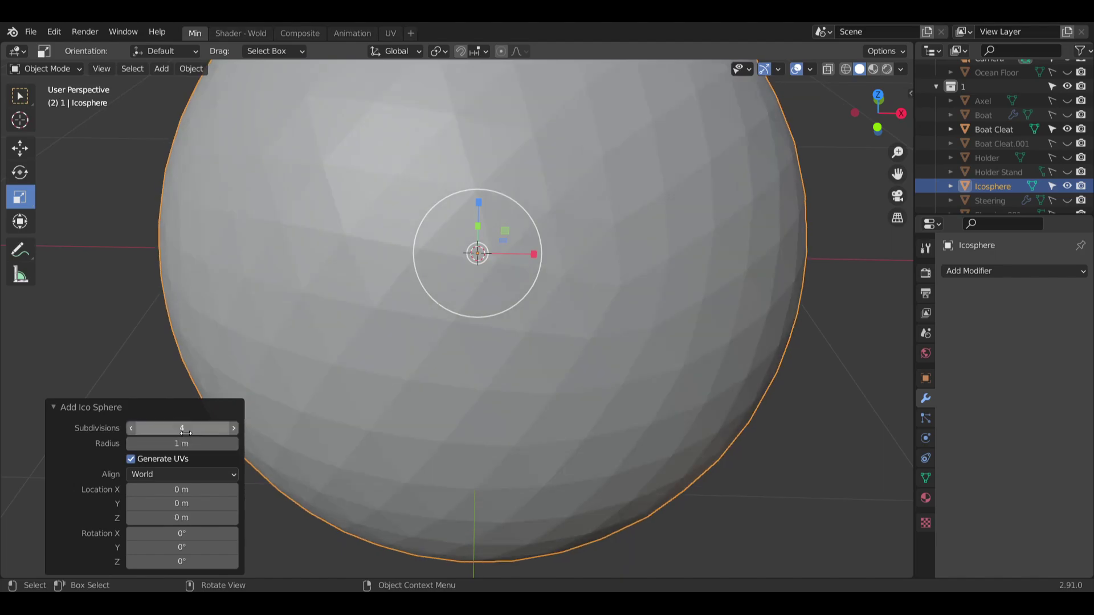
click(185, 428)
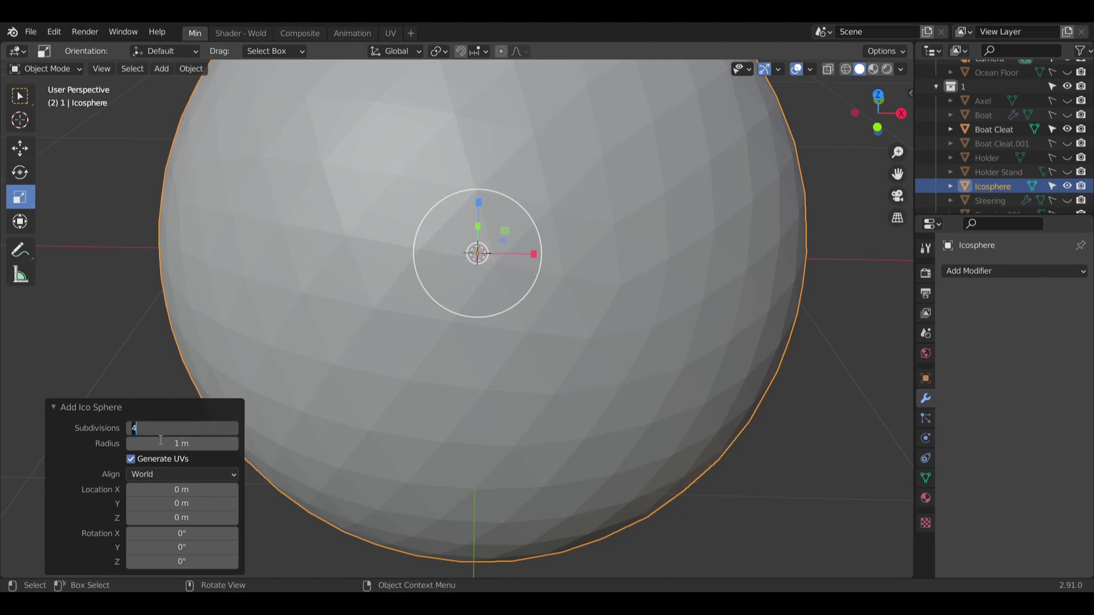
key(Return)
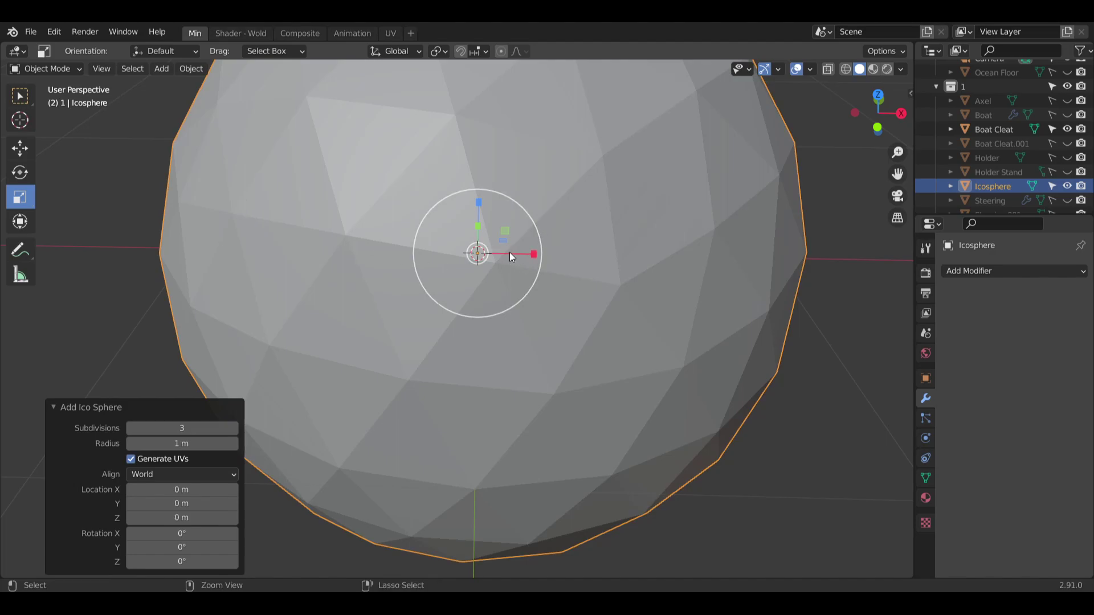
Scale the ico sphere down uniformly to about 0.13 of its size so it fits between the cleat's two holes.
key(ctrl+s)
drag(526, 213, 485, 252)
click(485, 252)
shift+middle_drag(485, 253, 523, 280)
scroll(483, 346, up, 9)
middle_drag(523, 280, 526, 304)
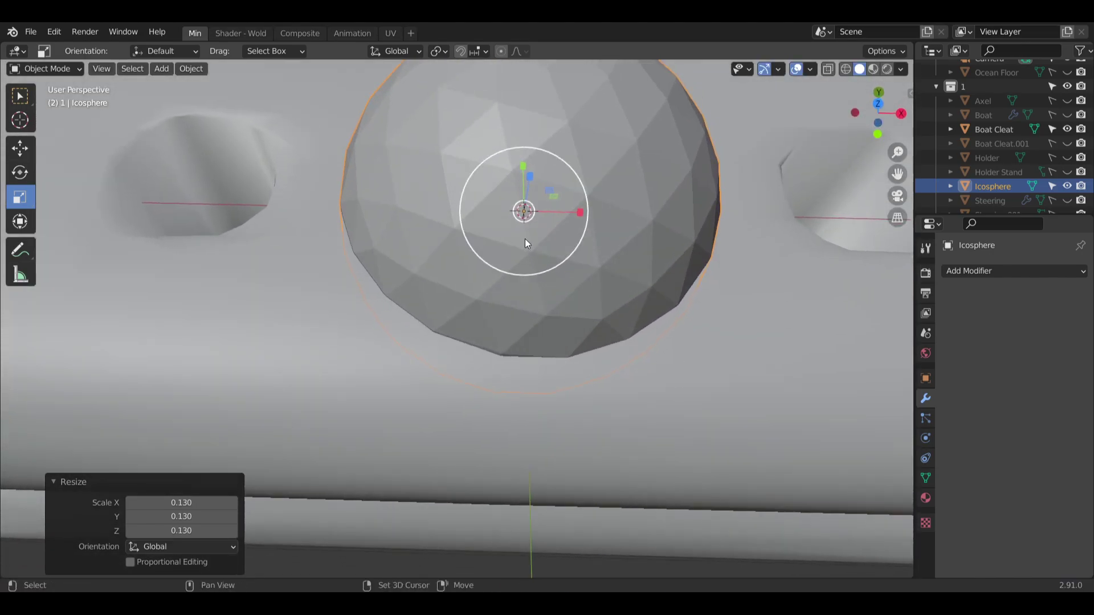
Flatten the ico sphere along the Z axis to about 0.111 of its height to form a disc.
mouse_move(525, 238)
shift+middle_down()
mouse_move(512, 246)
mouse_move(508, 161)
mouse_move(527, 254)
shift+middle_up()
key(s)
key(z)
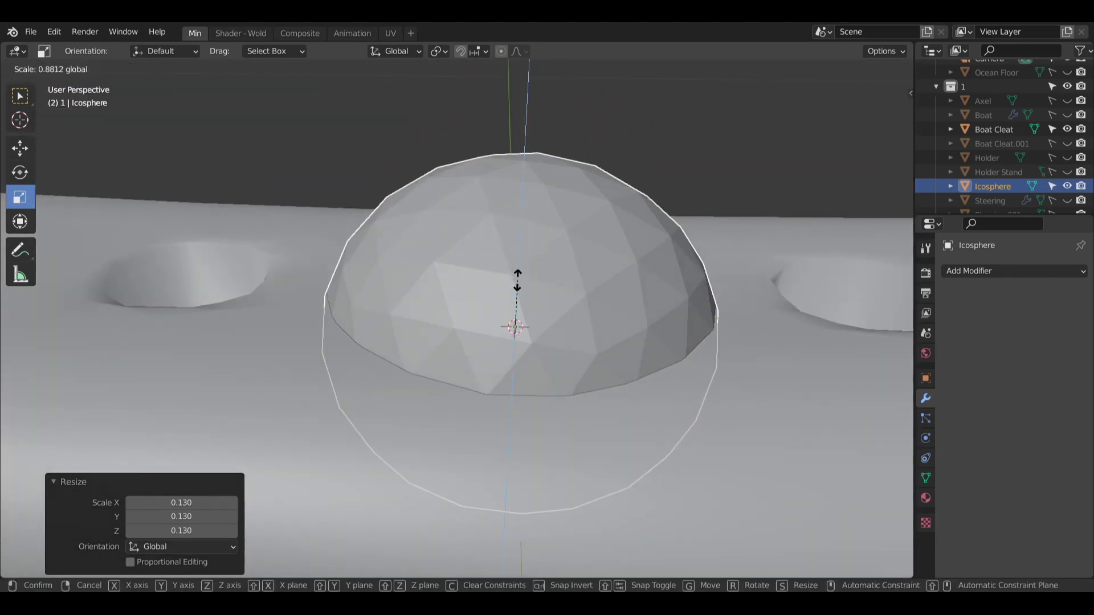
click(510, 314)
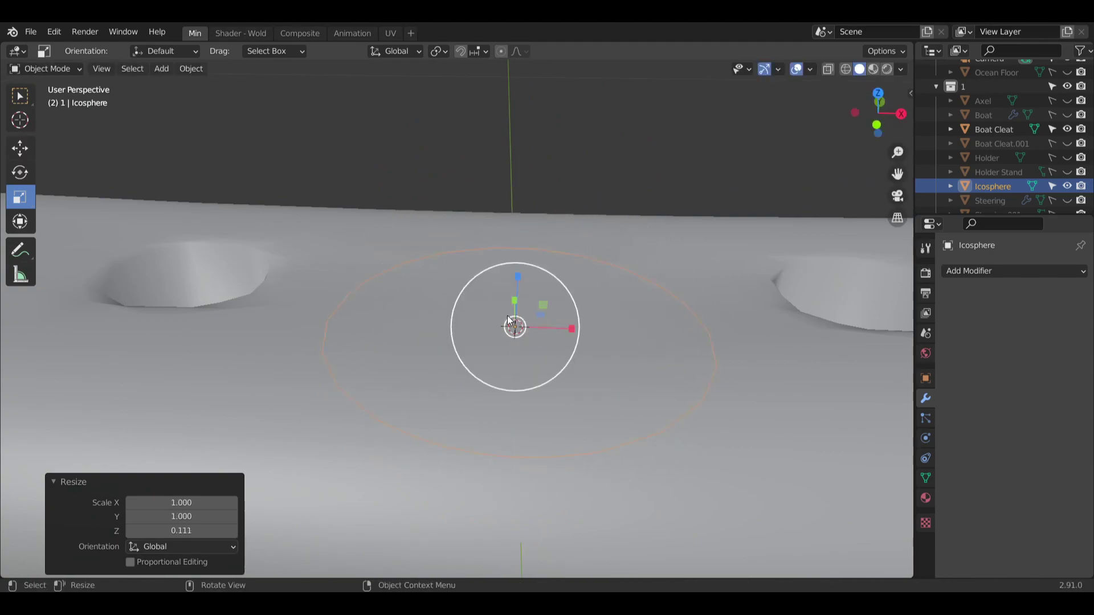
Move the flattened disc along X over the cleat's hole on the negative X side and raise it about 0.039 m.
click(19, 148)
drag(546, 326, 261, 312)
middle_drag(261, 313, 367, 261)
drag(367, 262, 361, 221)
shift+middle_drag(377, 333, 477, 238)
scroll(357, 239, up, 2)
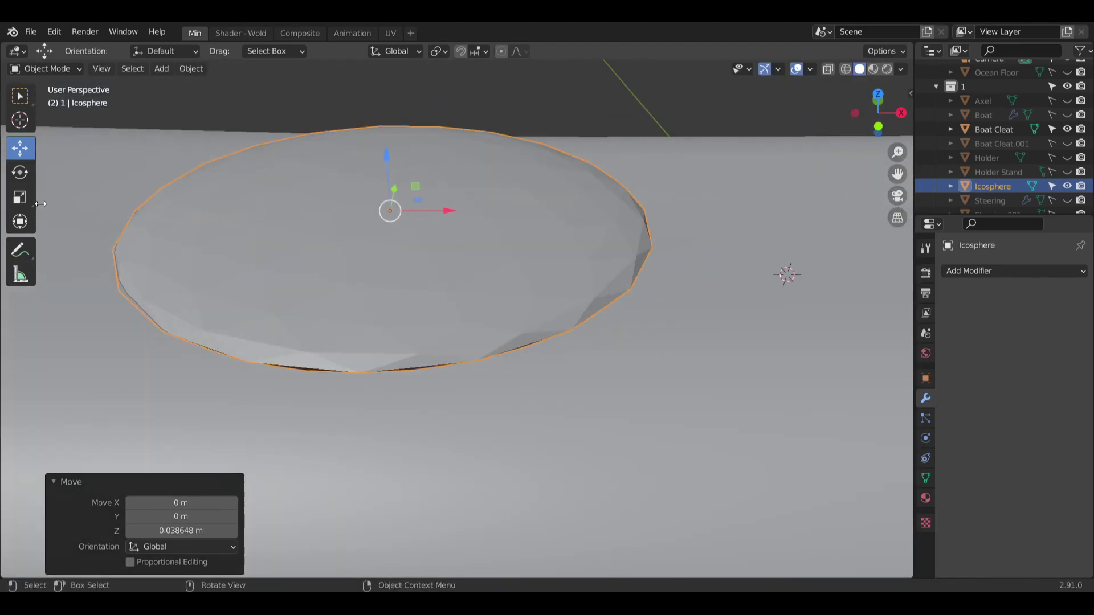
Scale the disc uniformly by about 0.469 to fit the screw hole.
click(20, 196)
middle_drag(259, 266, 447, 237)
drag(433, 217, 415, 193)
middle_drag(415, 192, 548, 274)
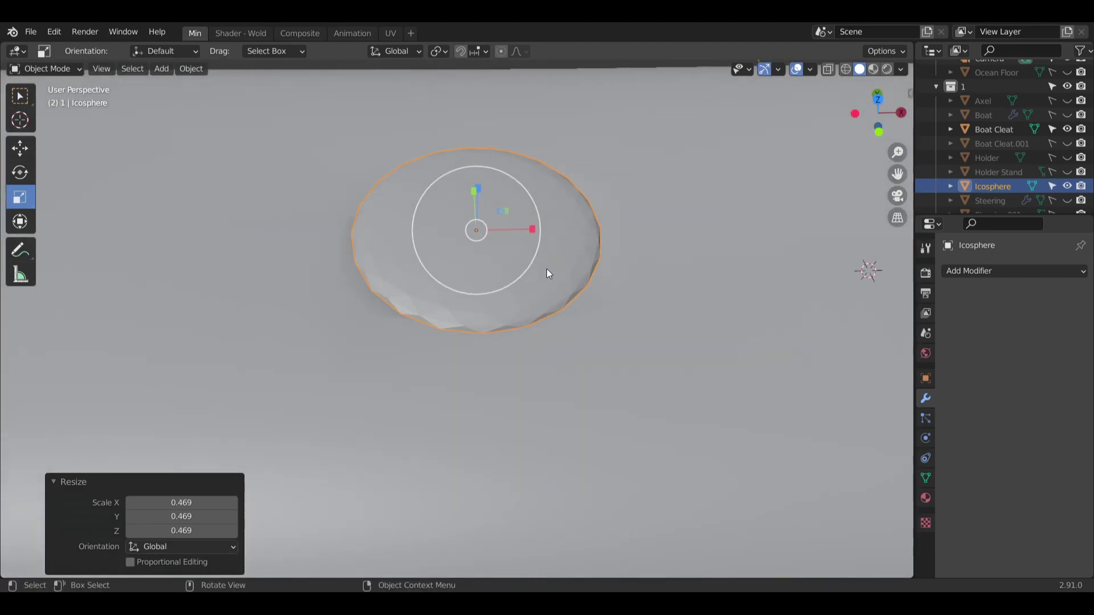
Nudge the disc in small moves along X and Z until it sits centred and flush in the hole, checking from several angles.
click(20, 149)
drag(534, 230, 514, 228)
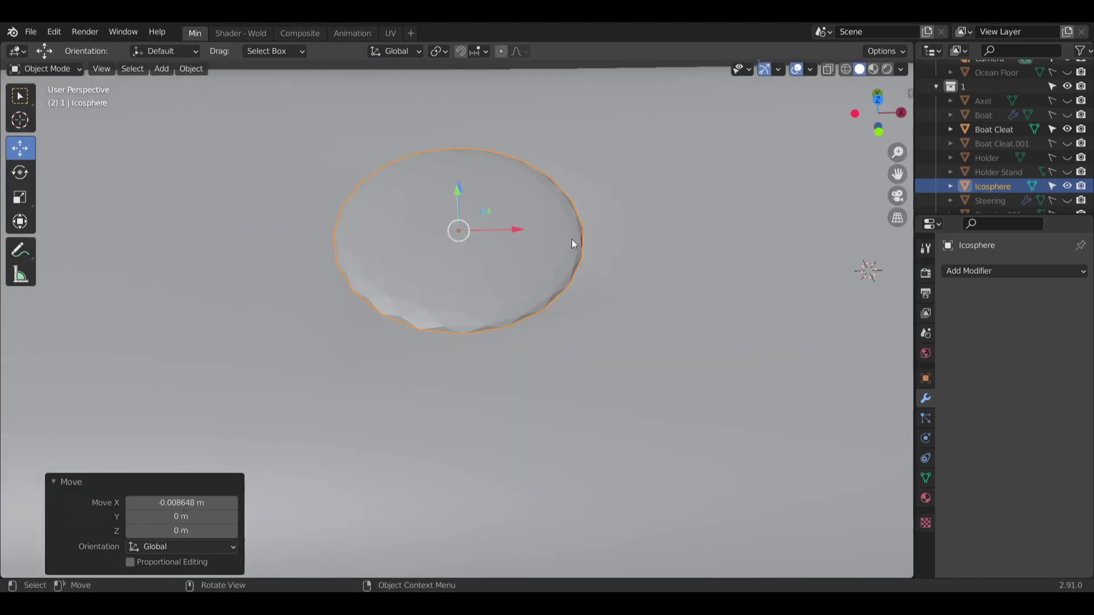
middle_drag(572, 244, 563, 193)
drag(511, 247, 516, 248)
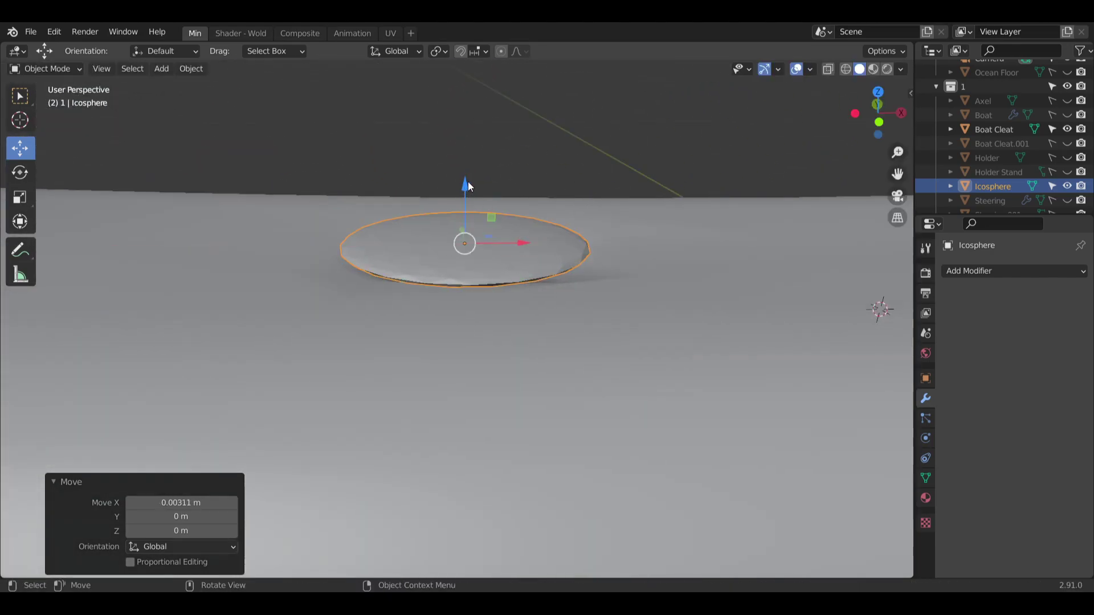
drag(468, 185, 468, 190)
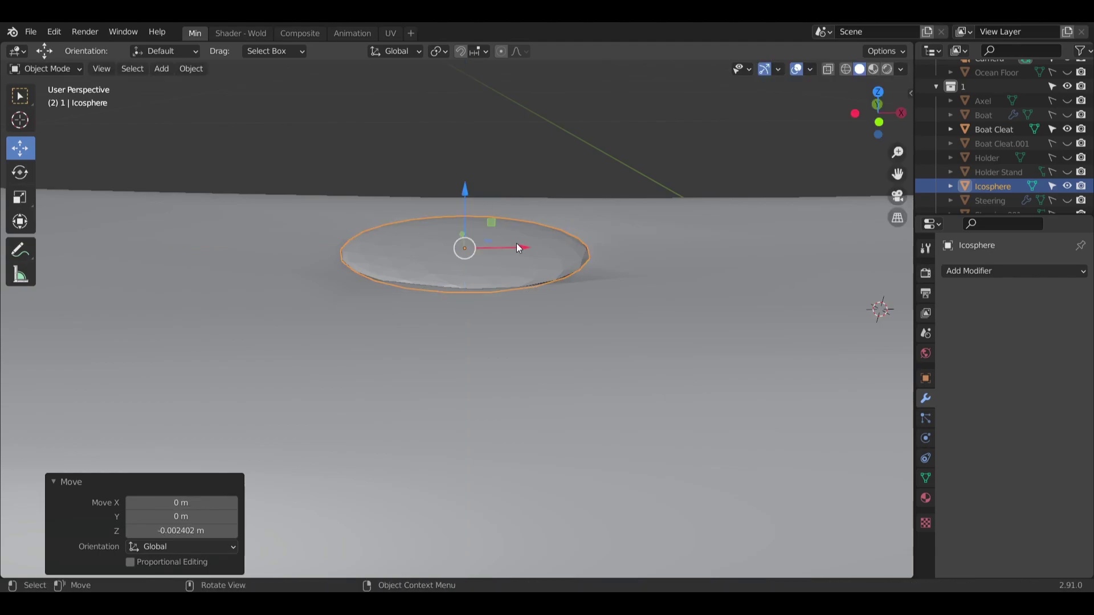
drag(518, 247, 523, 247)
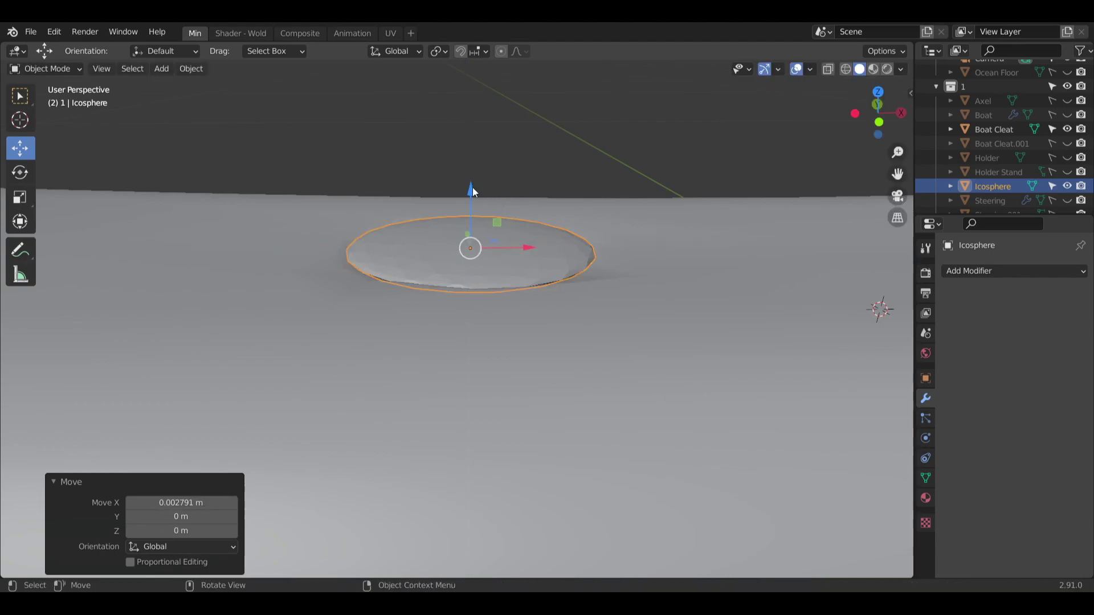
drag(473, 192, 479, 194)
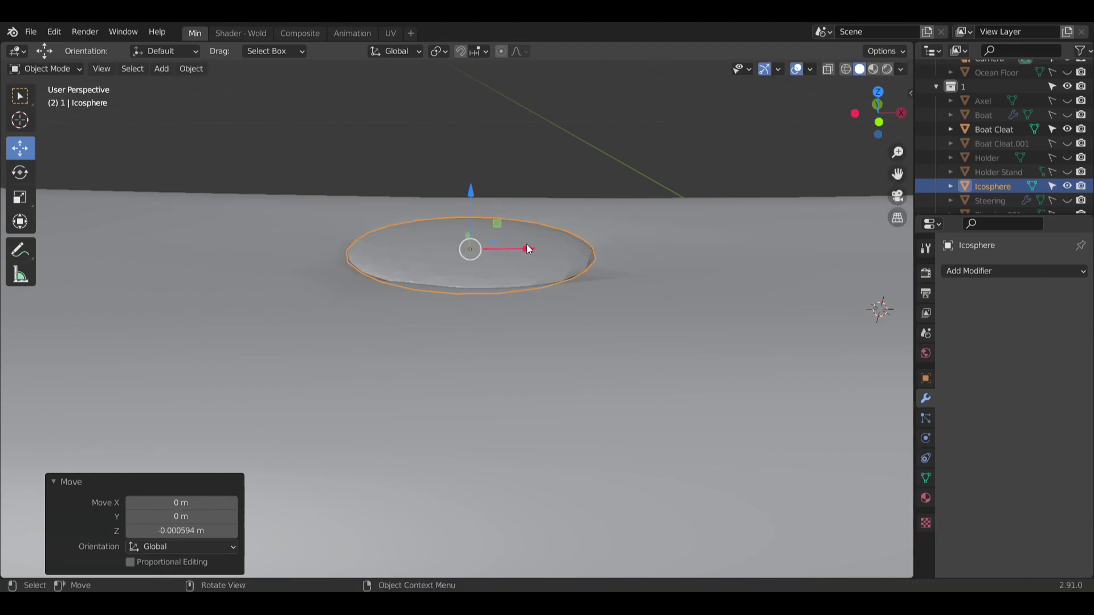
drag(526, 249, 530, 246)
middle_drag(569, 343, 593, 391)
middle_drag(602, 346, 475, 305)
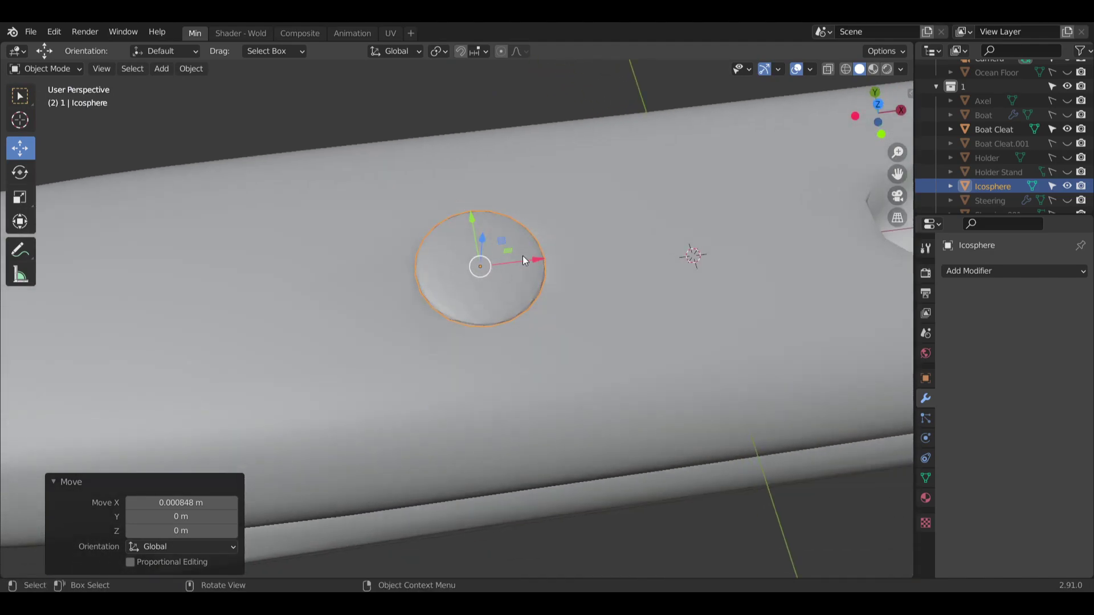
middle_drag(665, 313, 574, 280)
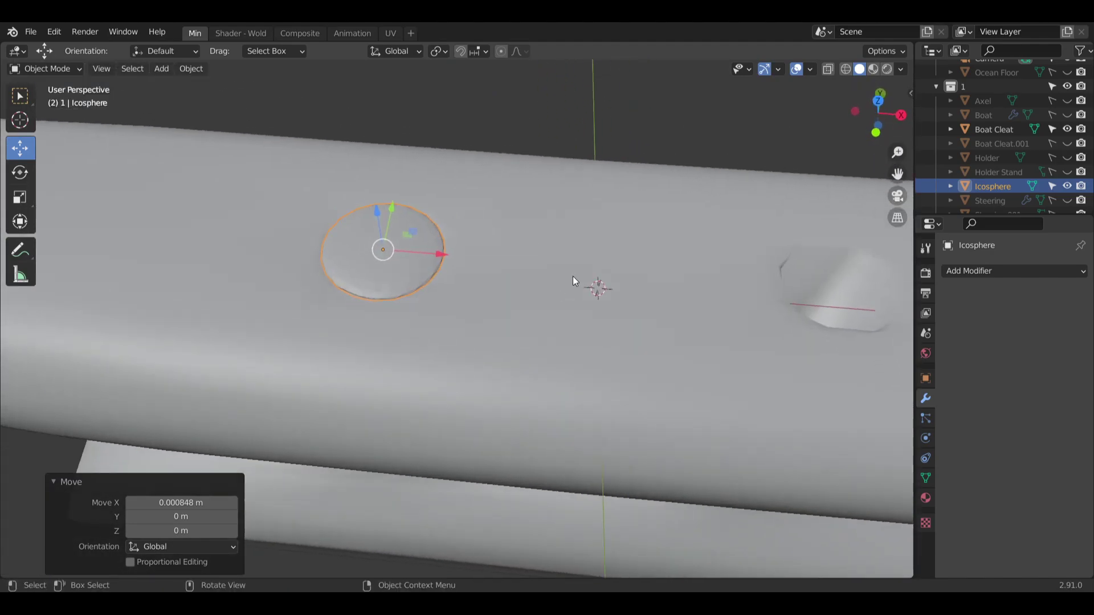
click(1054, 271)
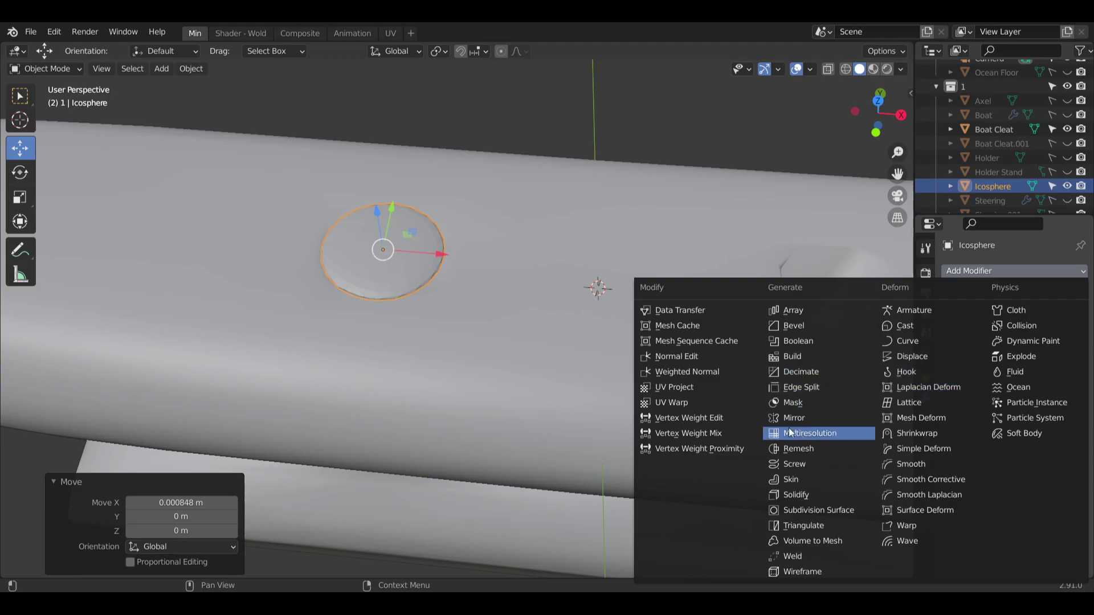
click(586, 121)
middle_drag(586, 260, 429, 269)
Make a linked duplicate of the disc and place it in the other hole, about 0.434 m away along X.
click(430, 266)
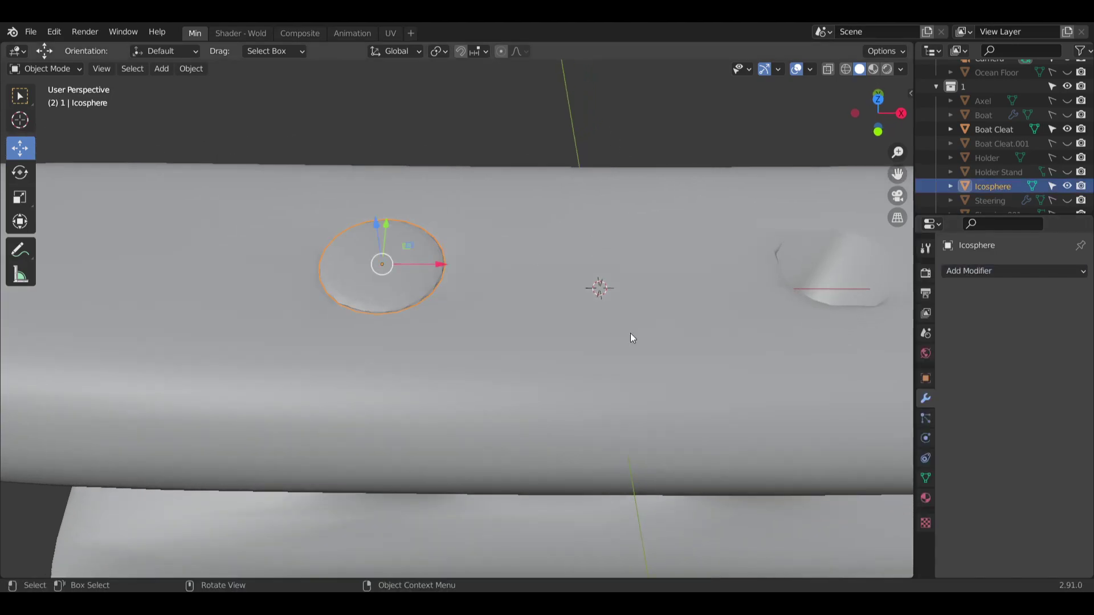
click(925, 379)
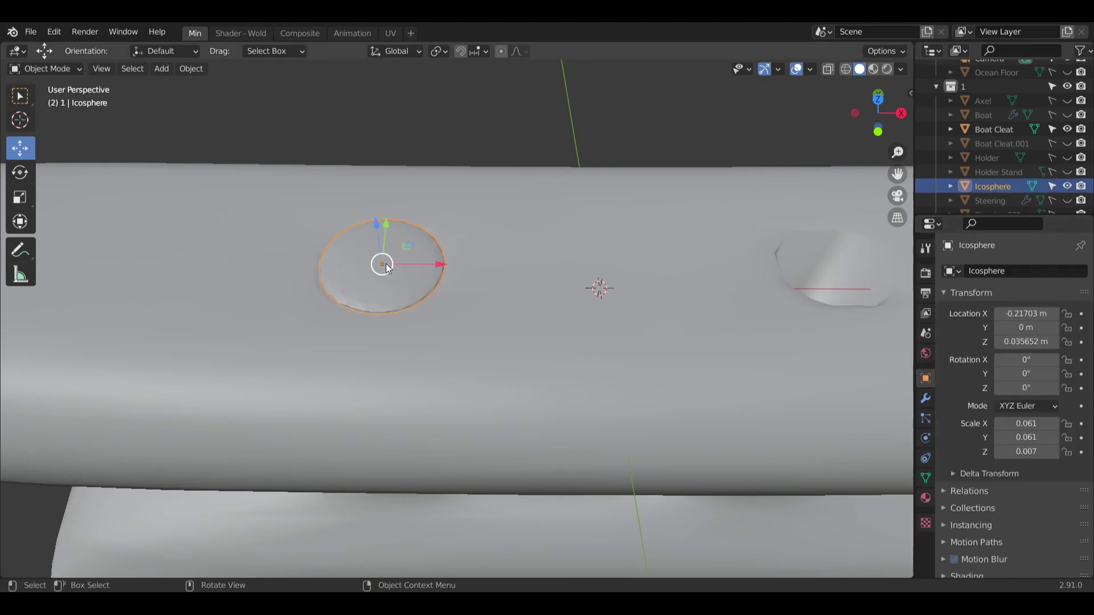
key(shift+d)
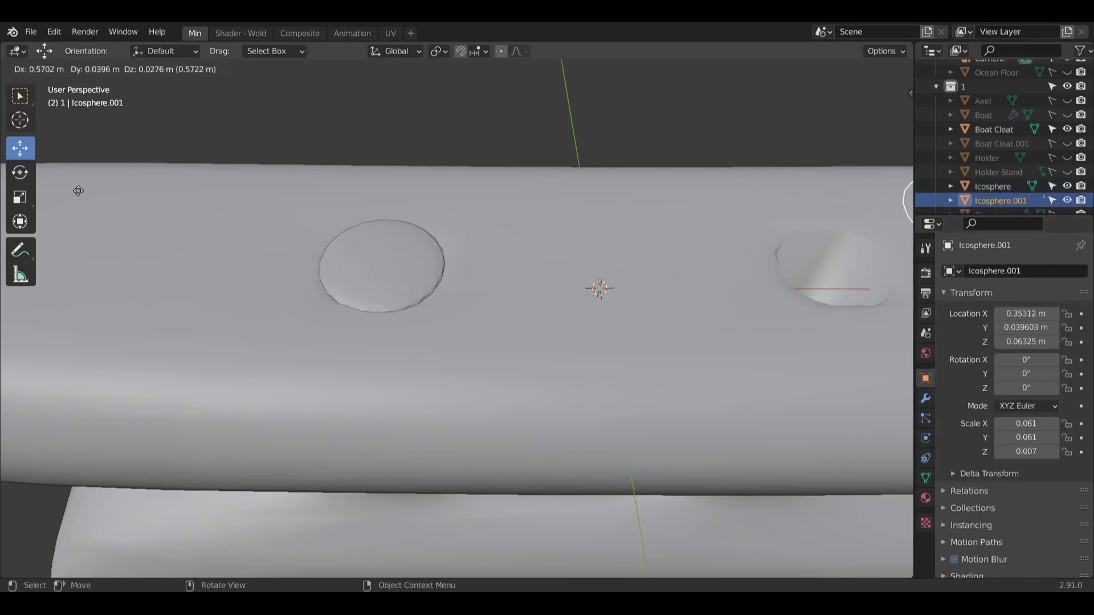
click(816, 250)
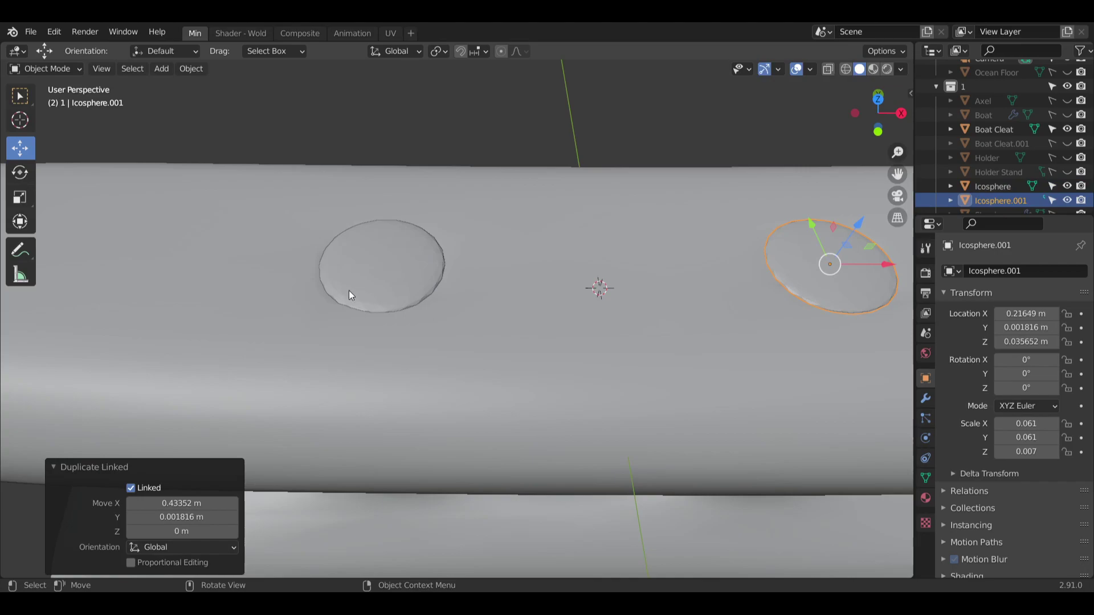
Compare the two discs' locations and set the duplicate's Y location to 0 m.
click(379, 266)
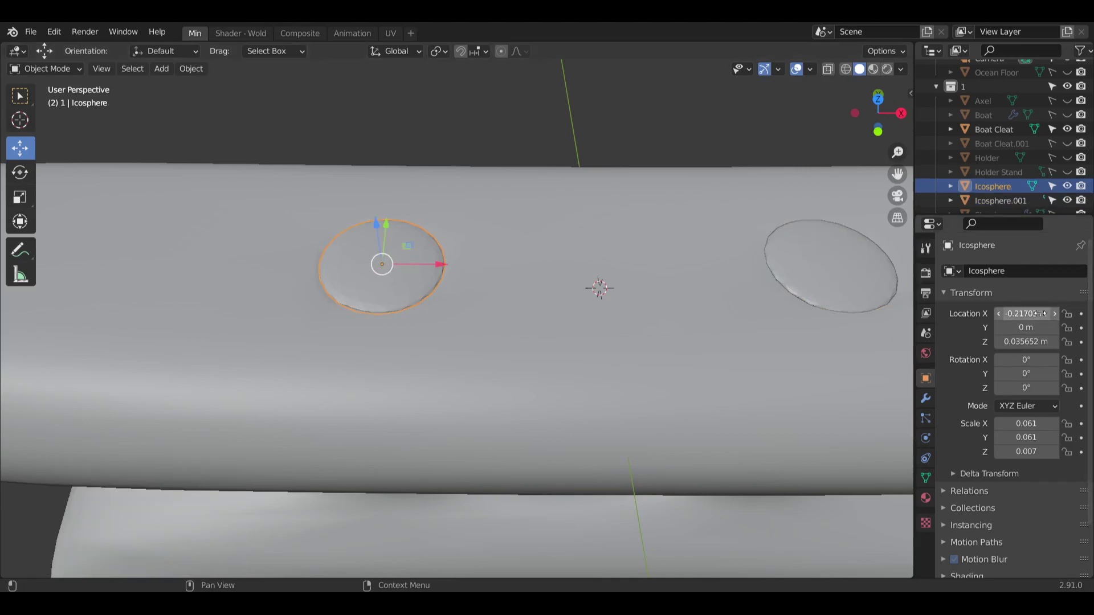
click(842, 271)
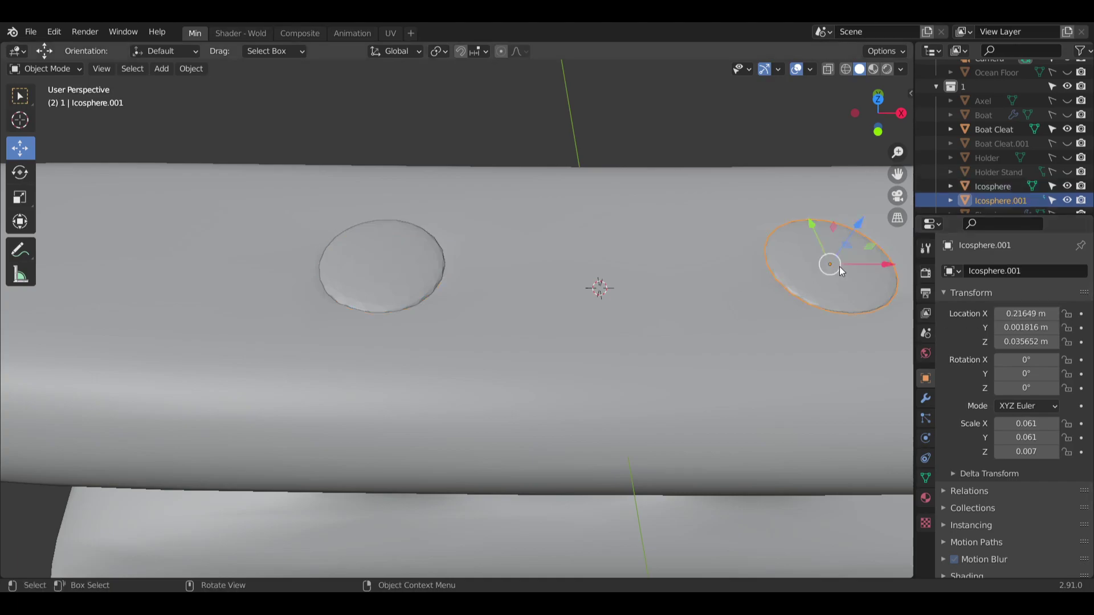
click(1028, 327)
text(0)
key(Return)
Set the original disc's X location to -0.22 m.
click(413, 266)
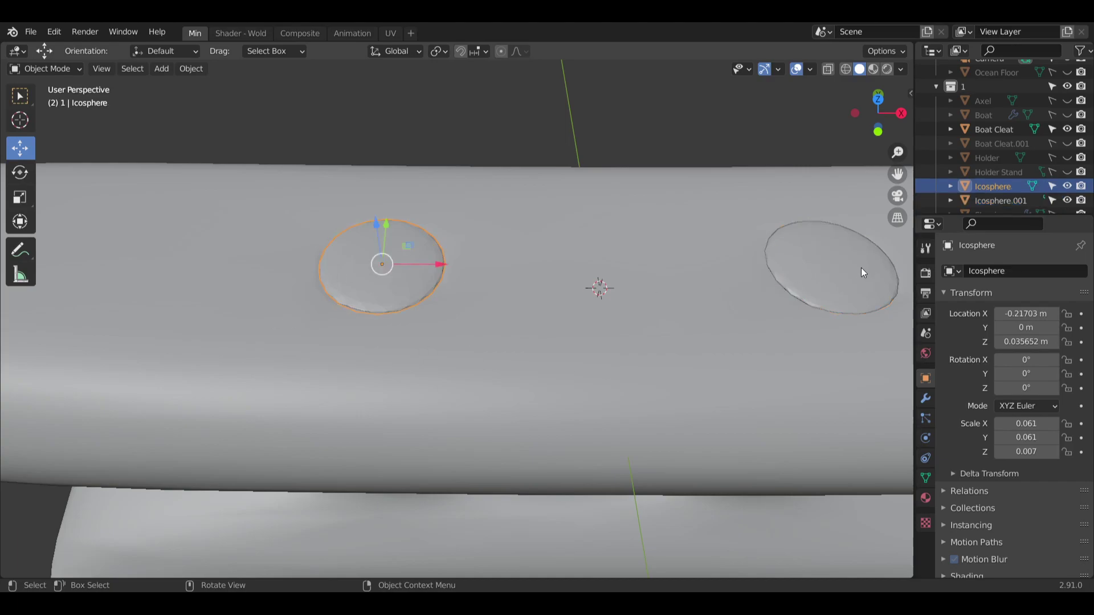
click(1019, 314)
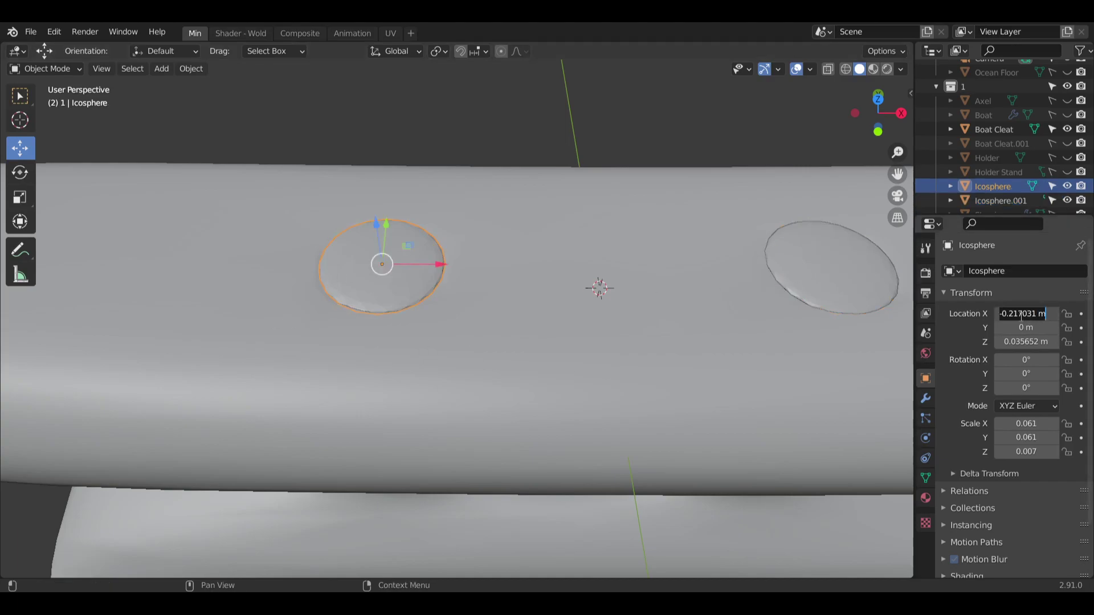
key(BackSpace)
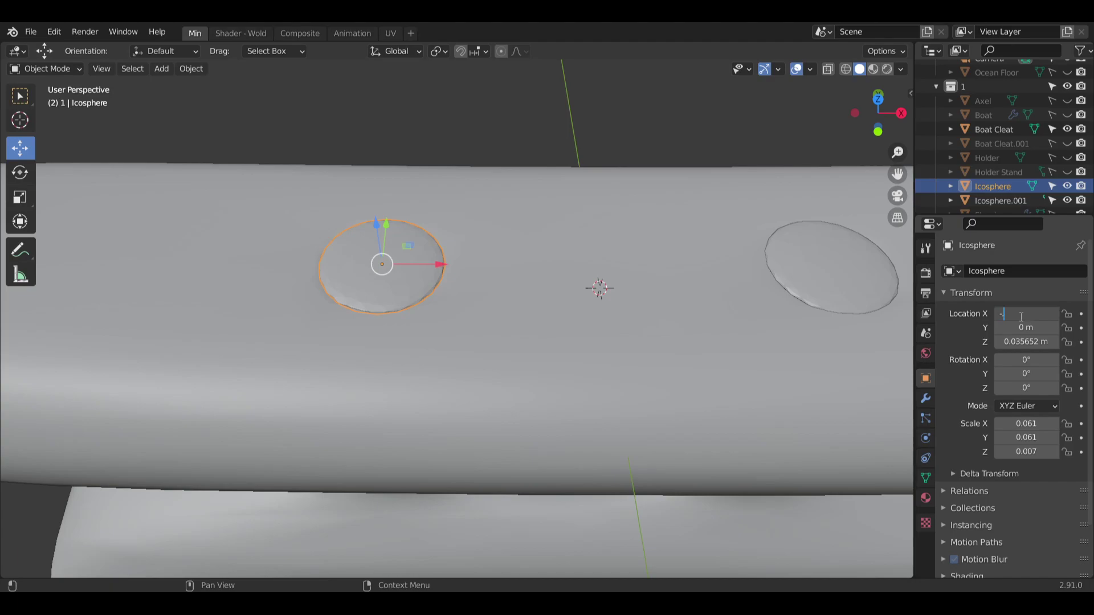
key(Return)
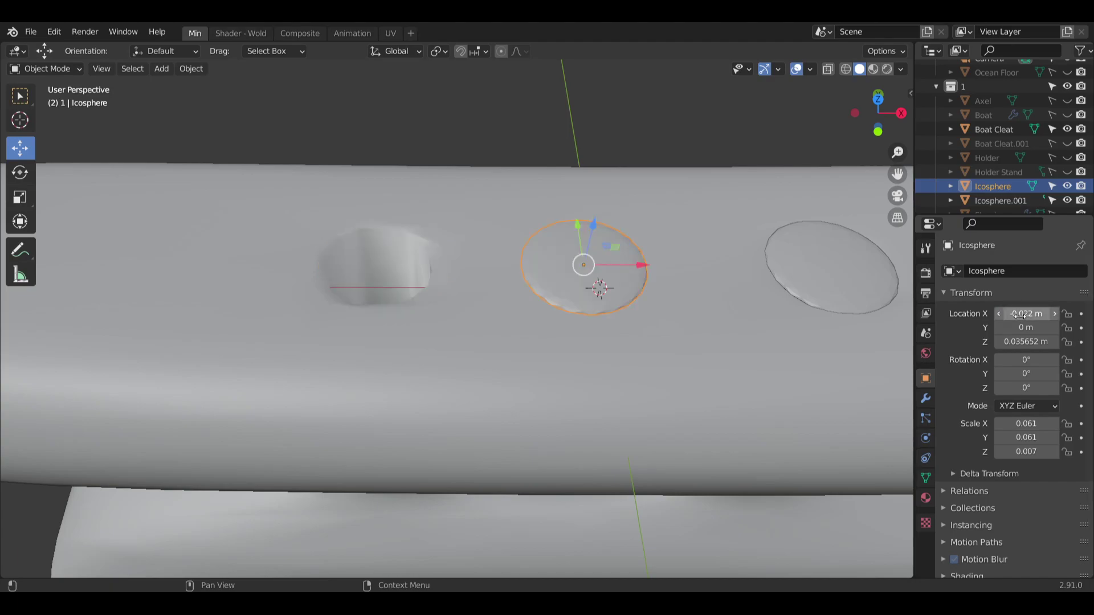
click(1020, 315)
key(BackSpace)
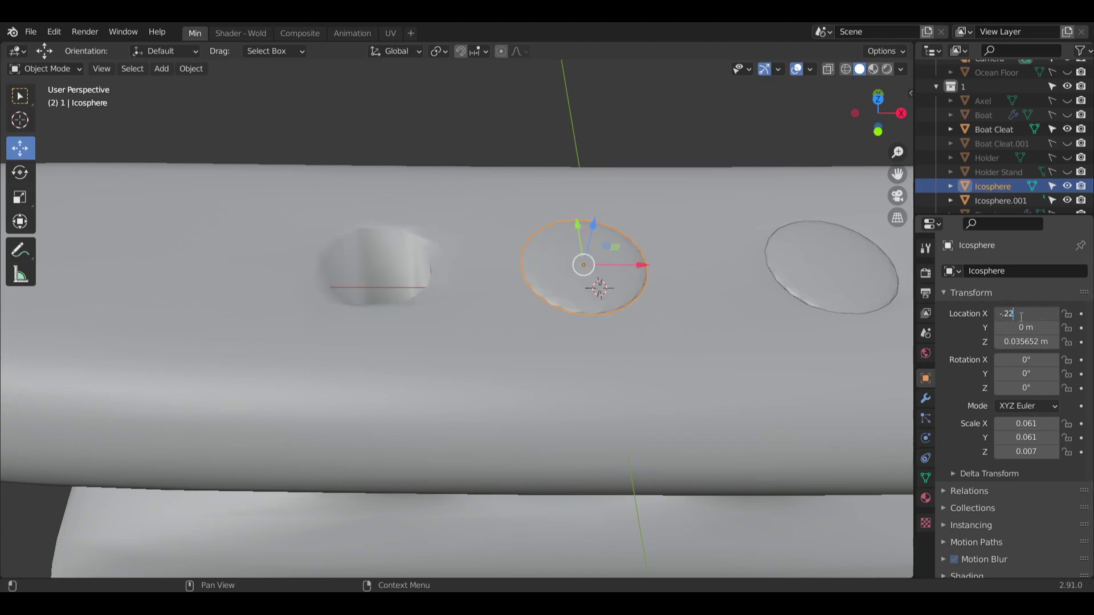
text(-.22)
key(Return)
Apply smooth shading to the original disc in the negative X hole.
click(476, 252)
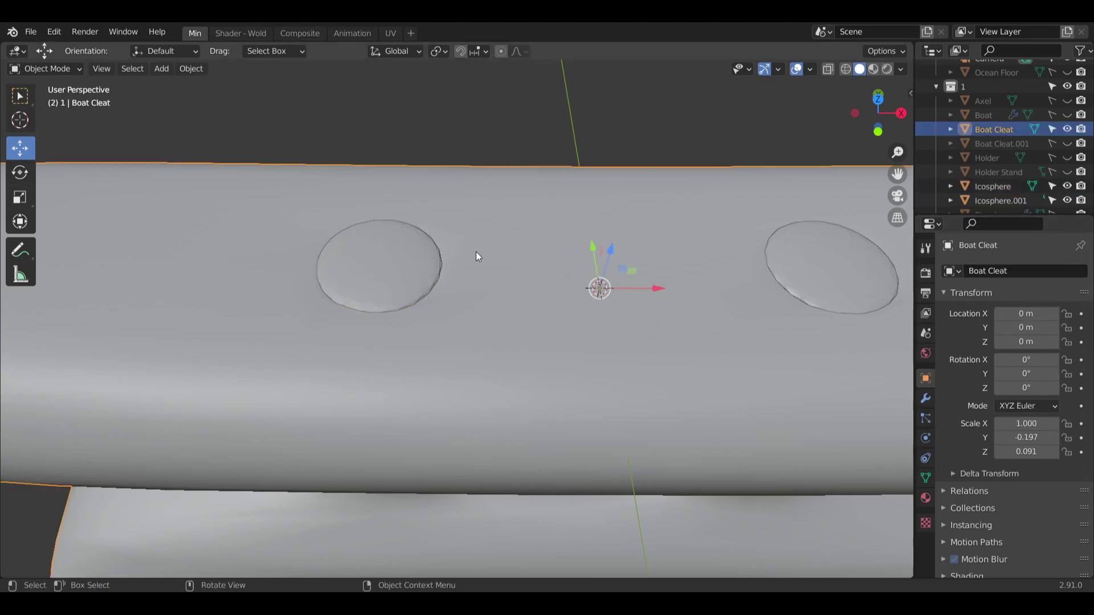
mouse_move(476, 251)
middle_down()
mouse_move(415, 208)
mouse_move(460, 210)
mouse_move(479, 231)
middle_up()
click(401, 268)
right_click(401, 268)
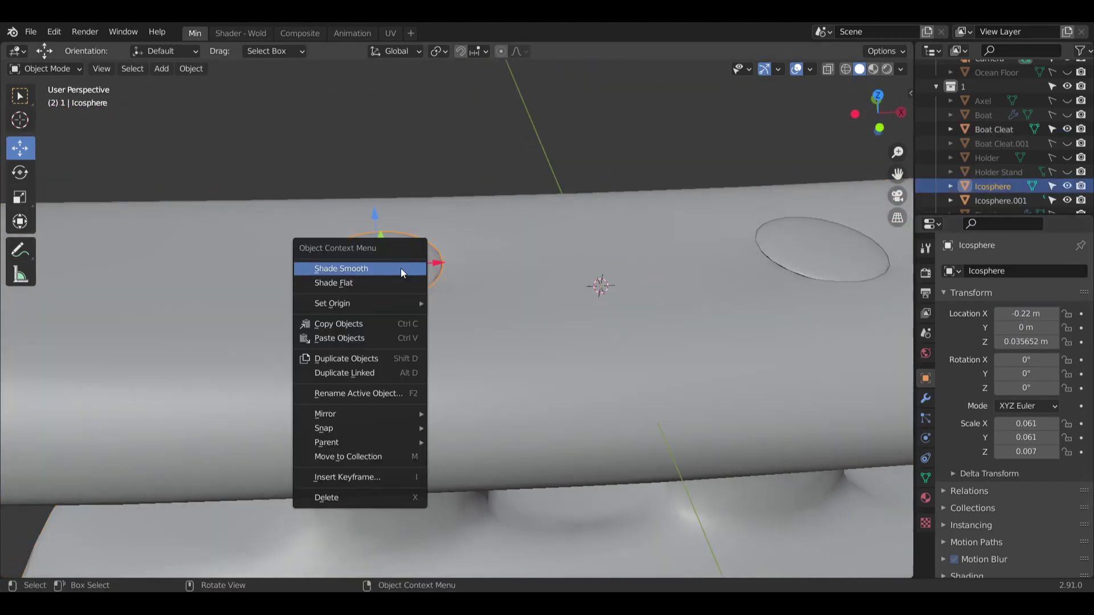
click(398, 268)
Set the duplicate disc's X location to 0.22 m and deselect it.
middle_drag(685, 220, 572, 261)
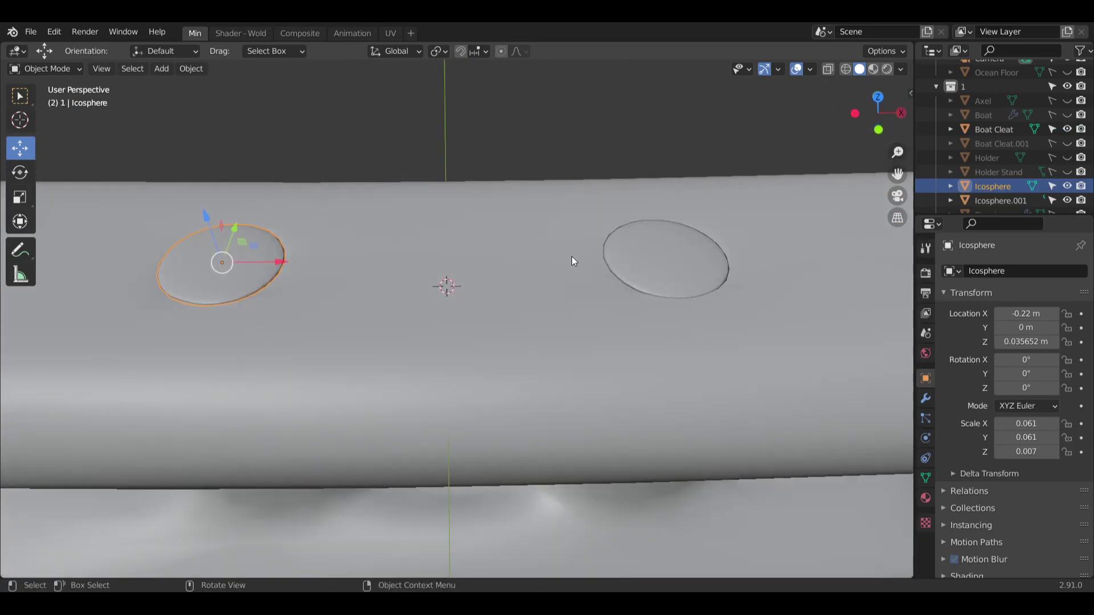
click(688, 258)
click(1034, 313)
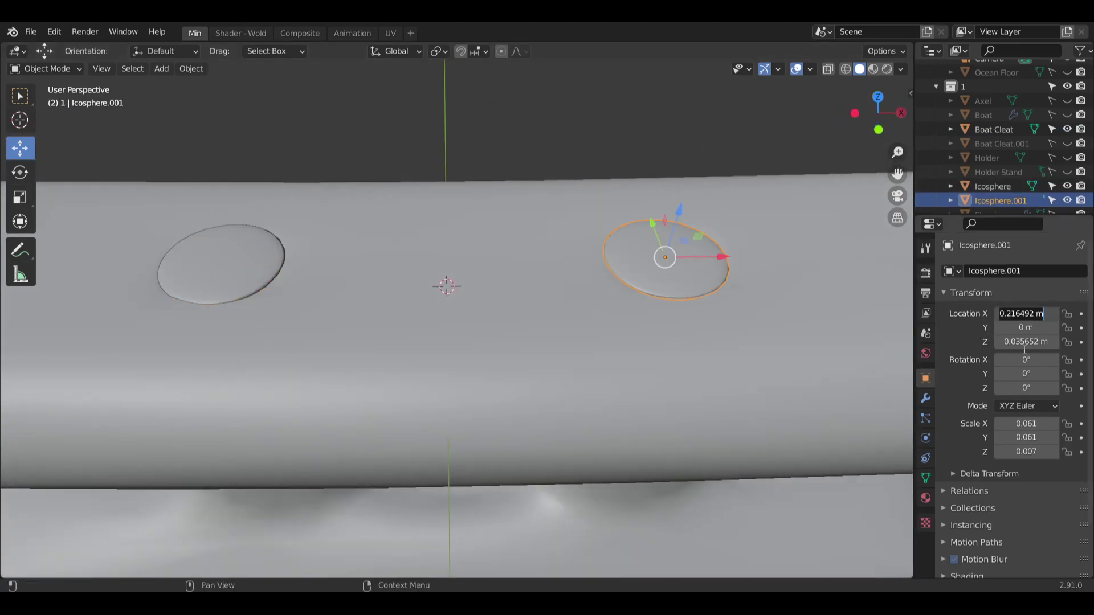
text(.22)
key(Return)
click(400, 143)
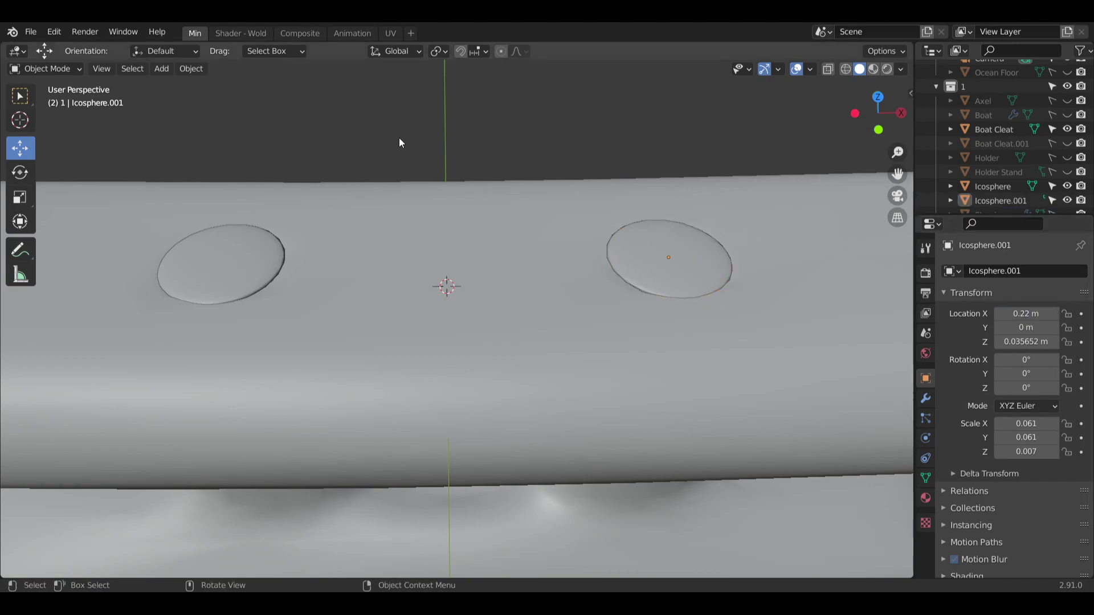
Rename the disc in the negative X hole as "Screw 1 (parent)".
shift+middle_drag(495, 274, 736, 336)
scroll(736, 337, up, 4)
middle_drag(618, 365, 519, 238)
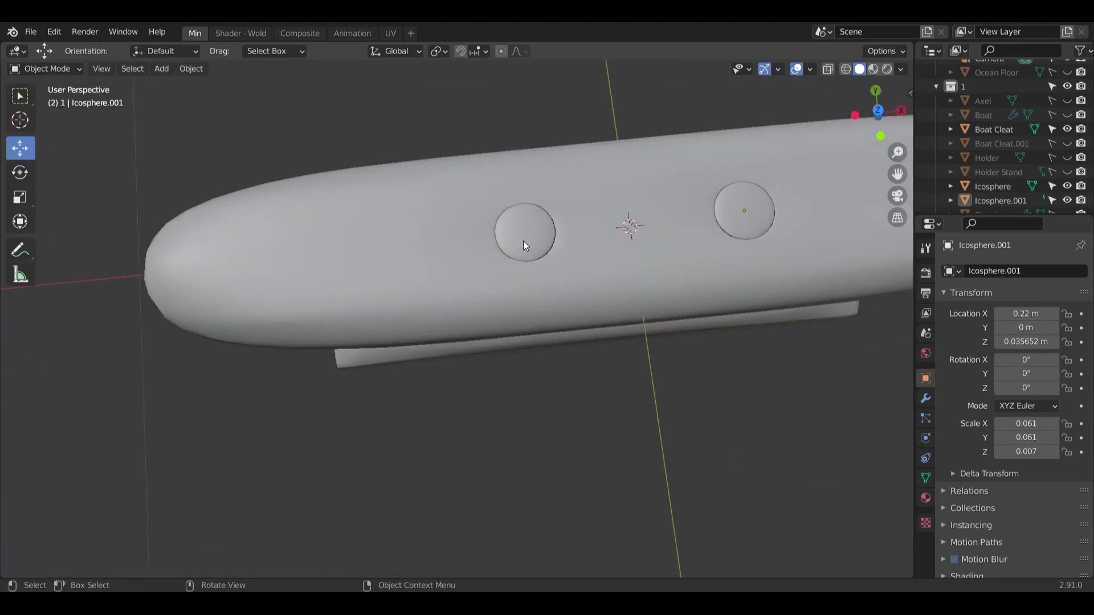
click(535, 240)
click(536, 239)
scroll(552, 226, up, 3)
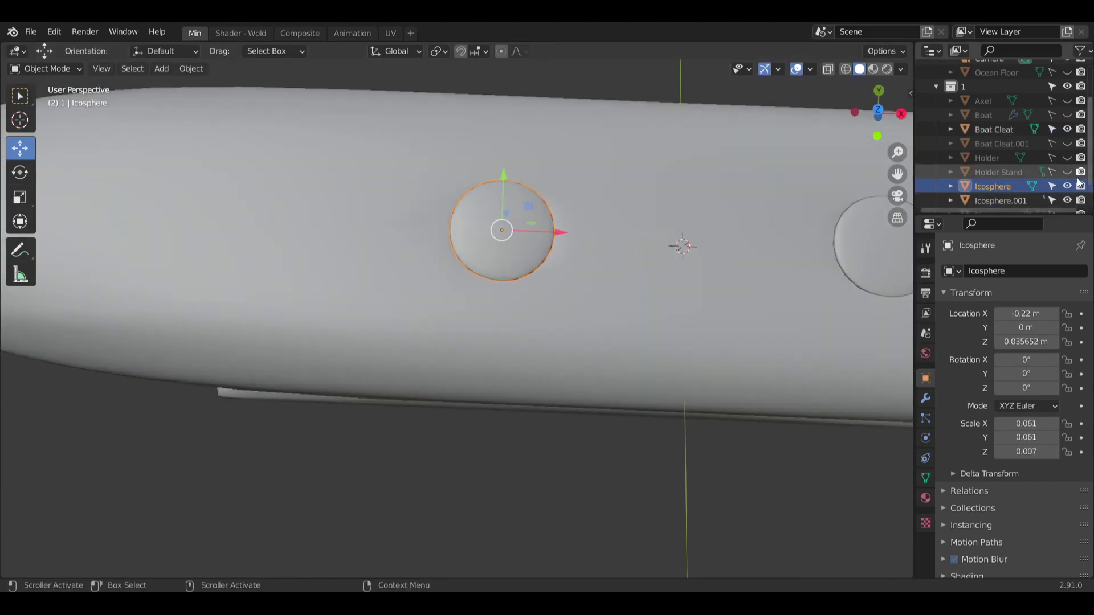
scroll(1007, 179, down, 1)
double_click(994, 165)
text(Scr)
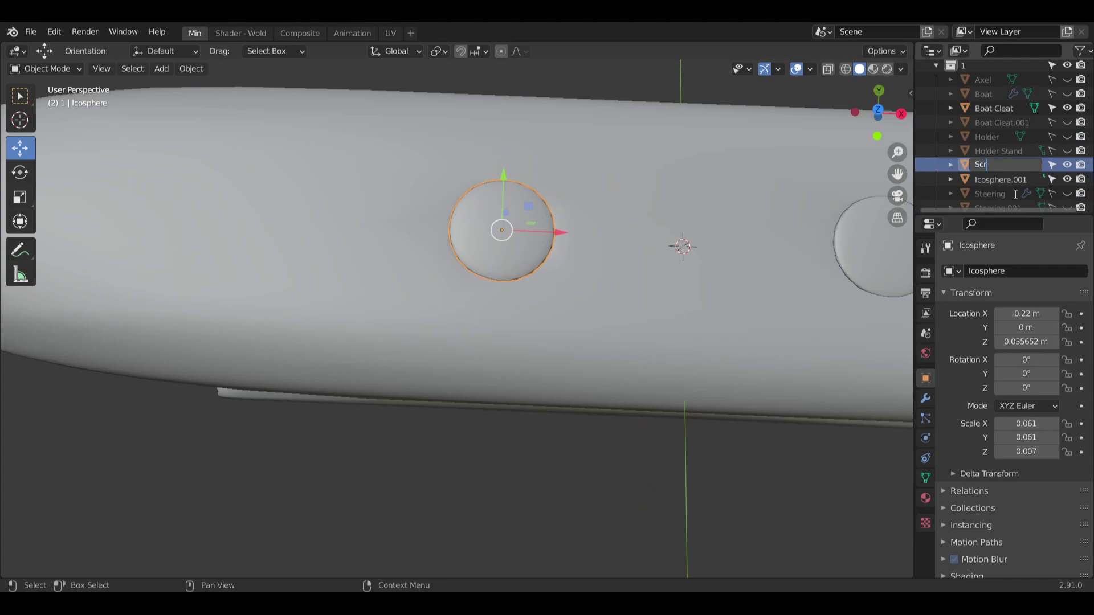
text(ew 1 (parent))
key(Return)
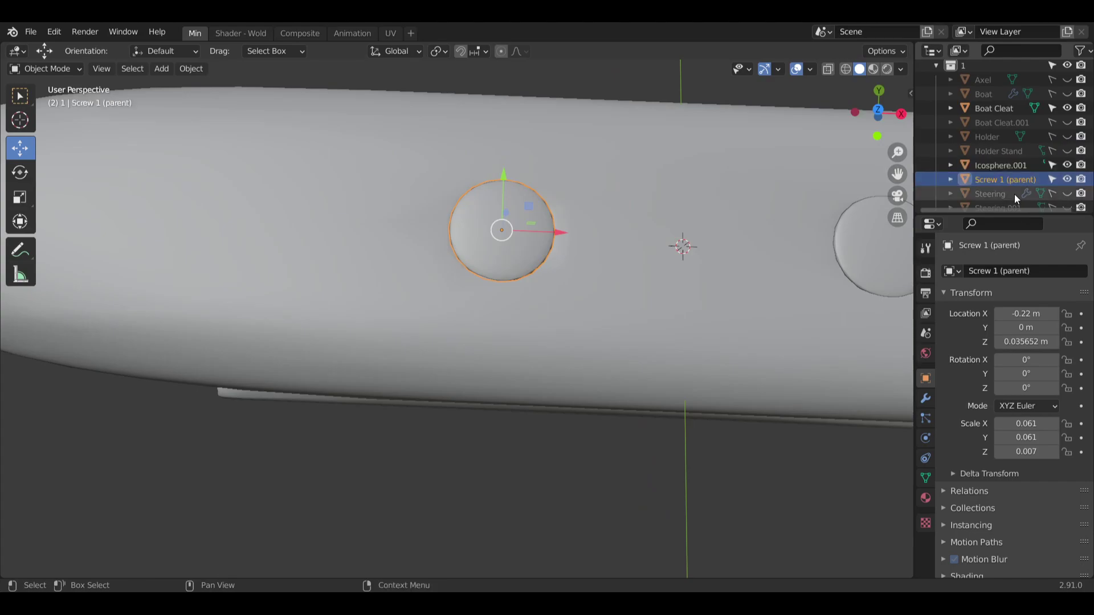
Rename the disc in the positive X hole as "Screw 2" and deselect it.
double_click(999, 165)
text(Screw 2)
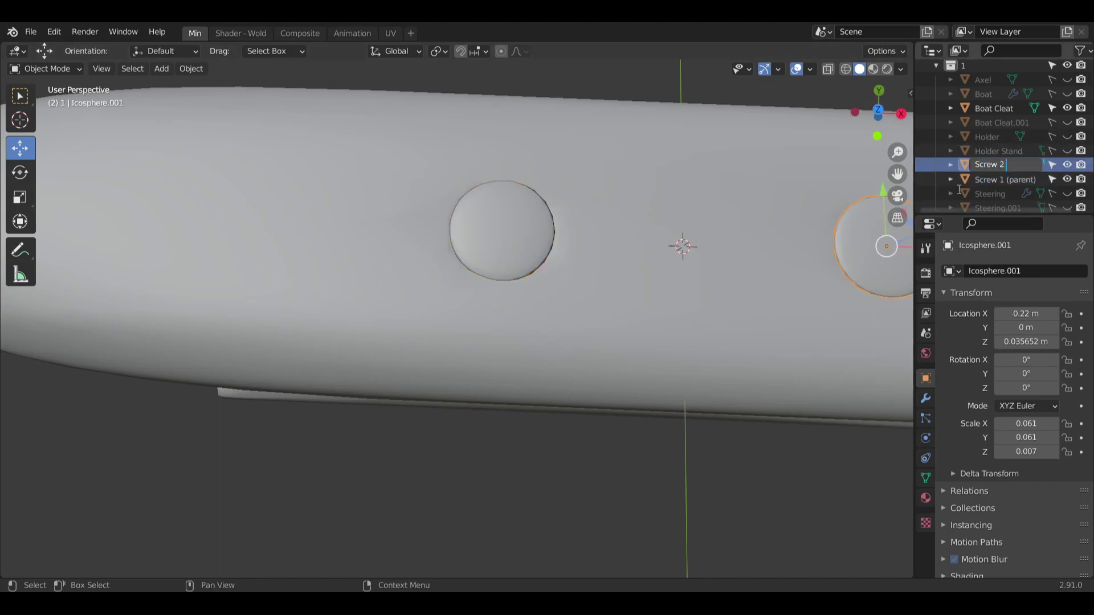
key(Return)
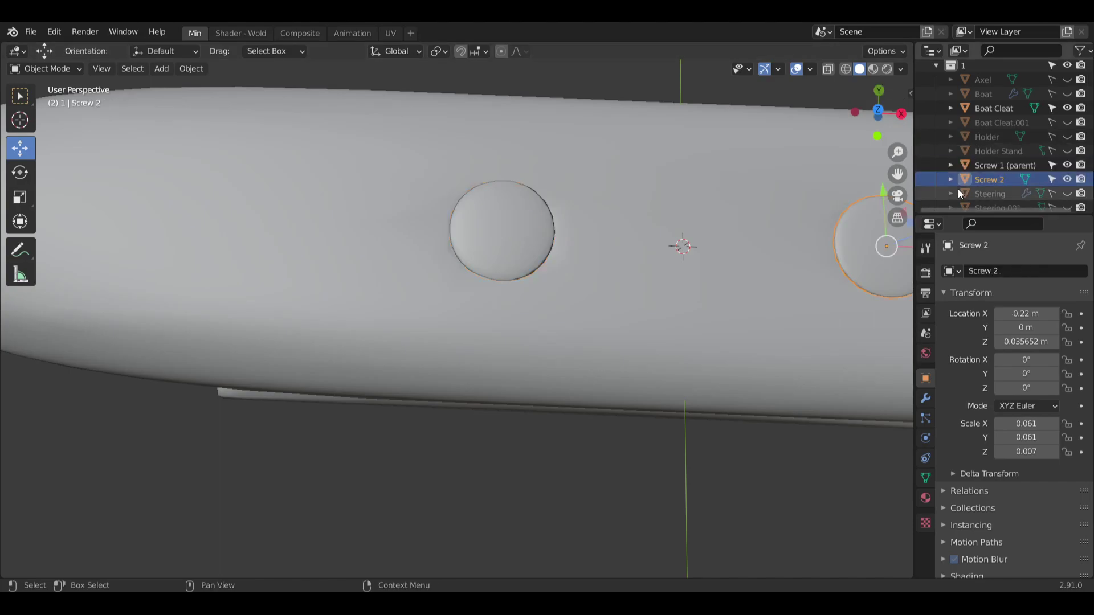
shift+middle_drag(778, 146, 565, 138)
scroll(623, 134, down, 5)
scroll(518, 208, up, 3)
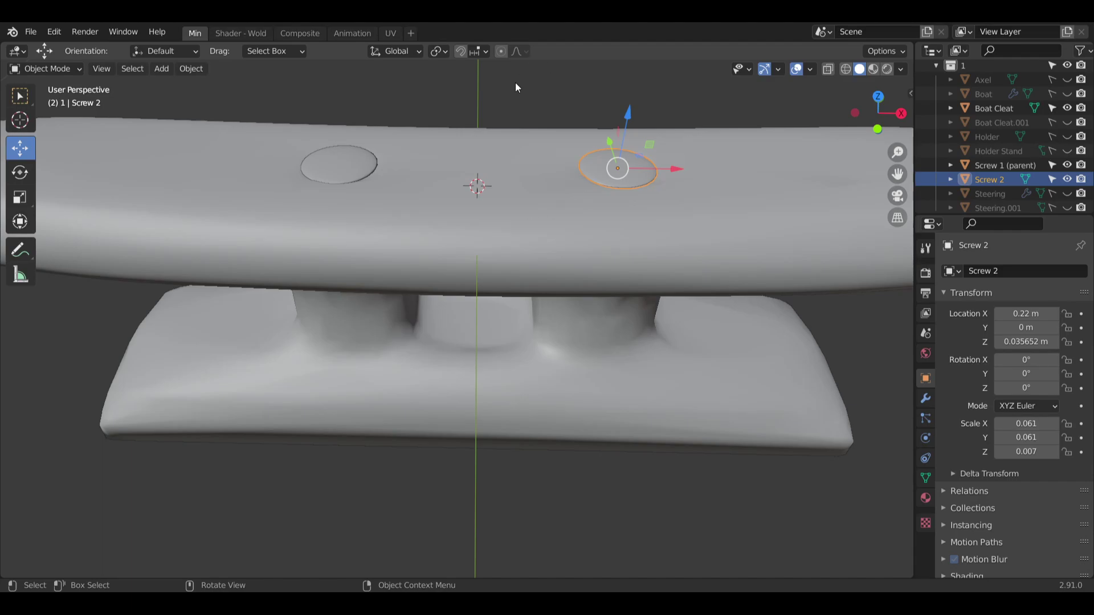
click(503, 102)
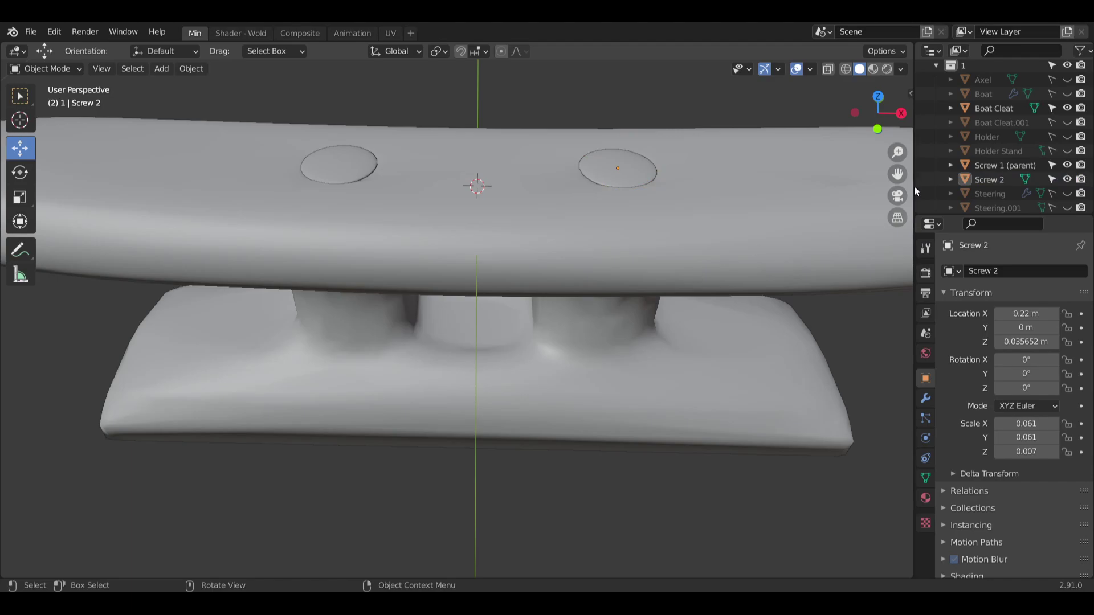
Create a new collection and name it "Cleat & Rope".
scroll(1051, 177, down, 1)
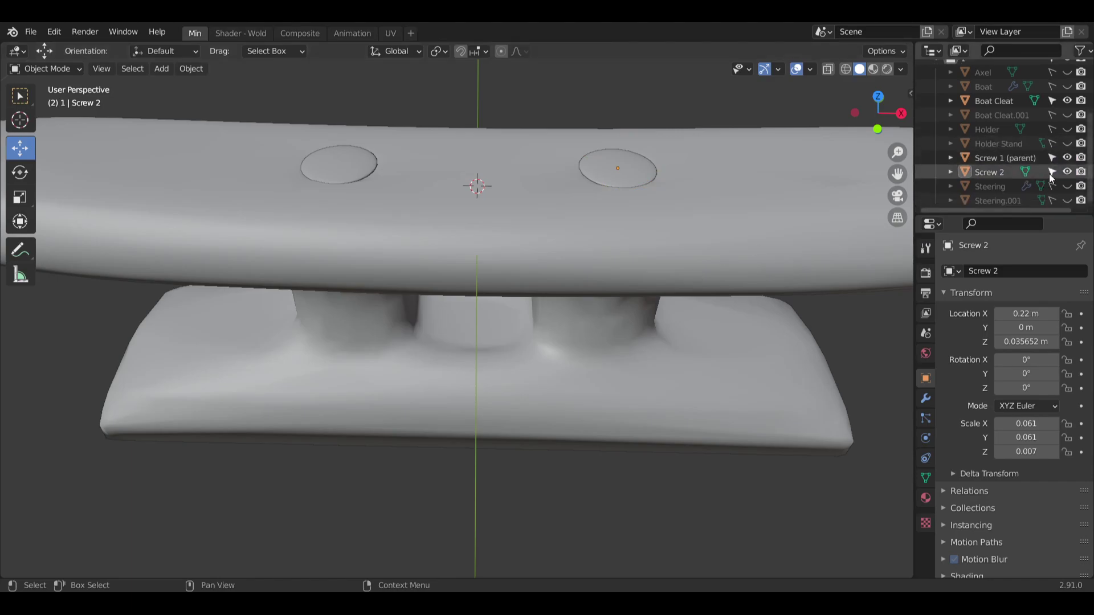
scroll(1027, 188, up, 5)
scroll(1039, 152, down, 5)
right_click(1008, 199)
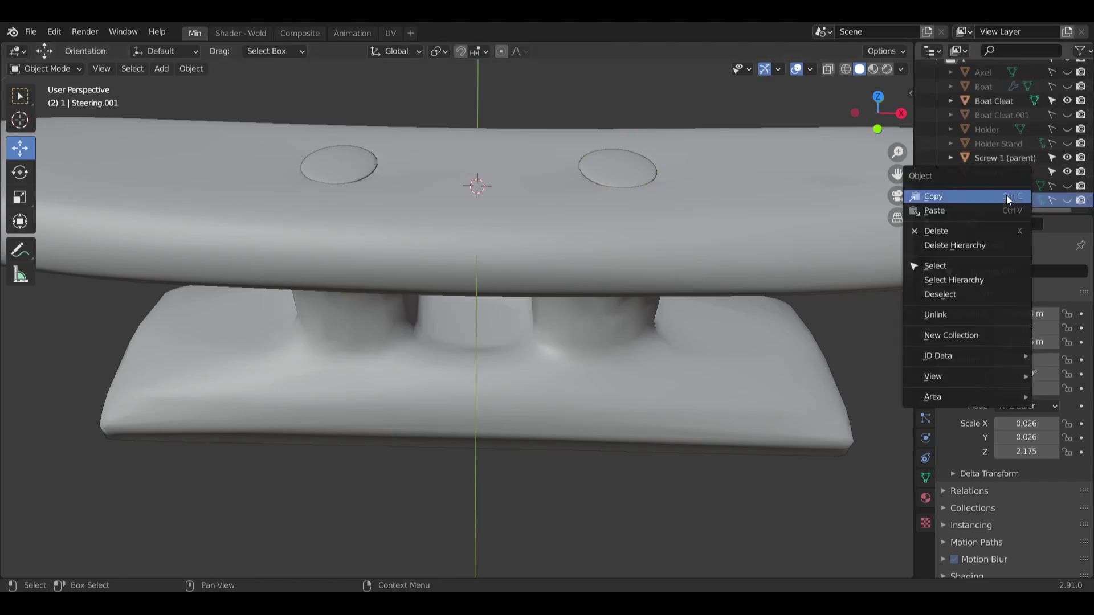
click(954, 336)
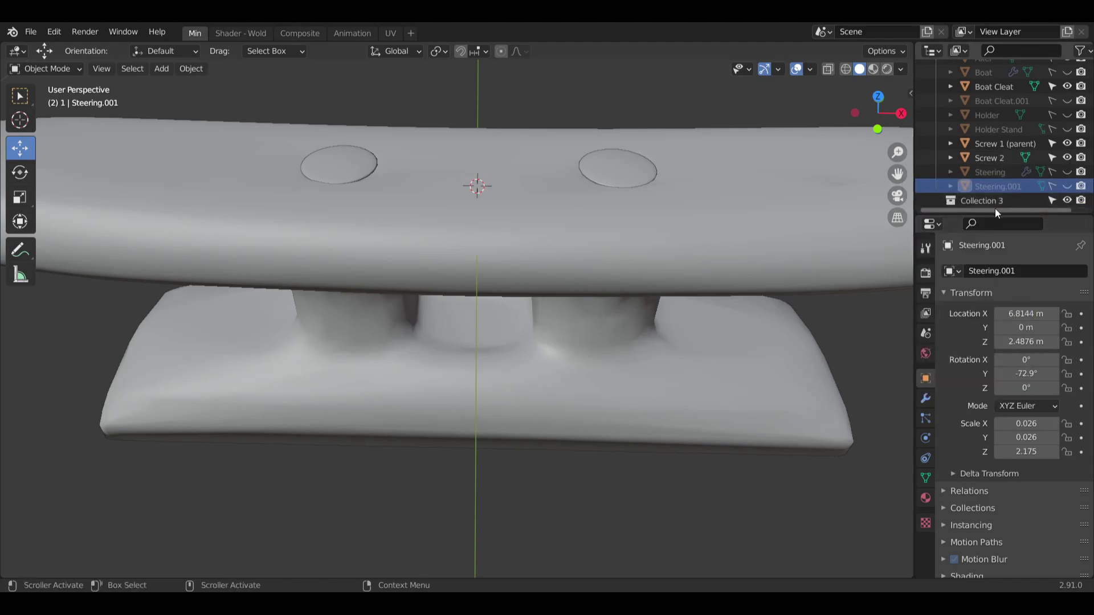
click(993, 204)
double_click(986, 198)
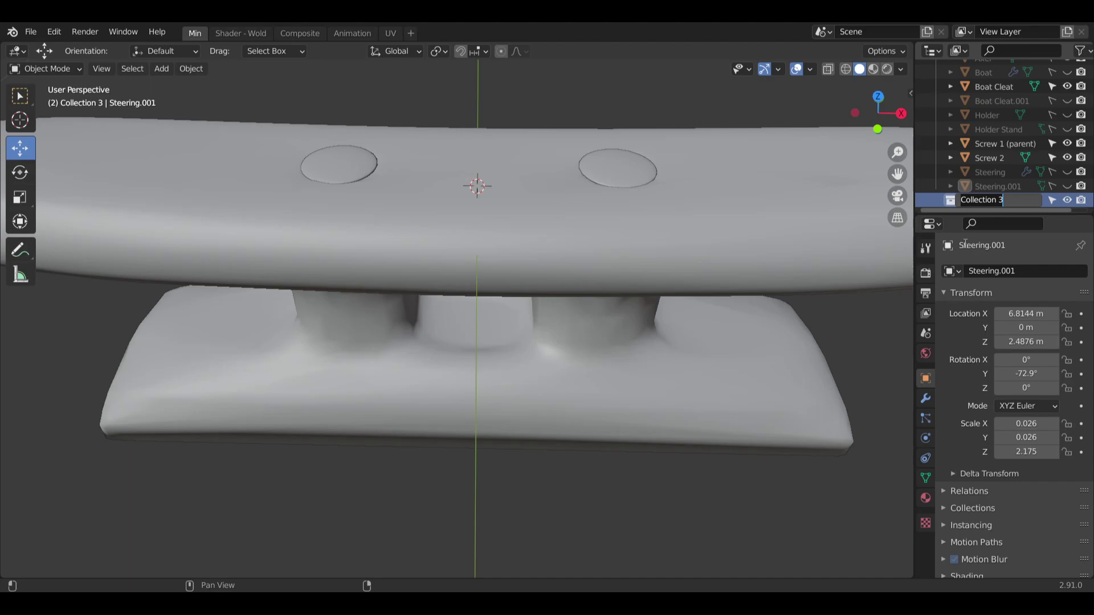
text(Cleat & Rope)
key(Return)
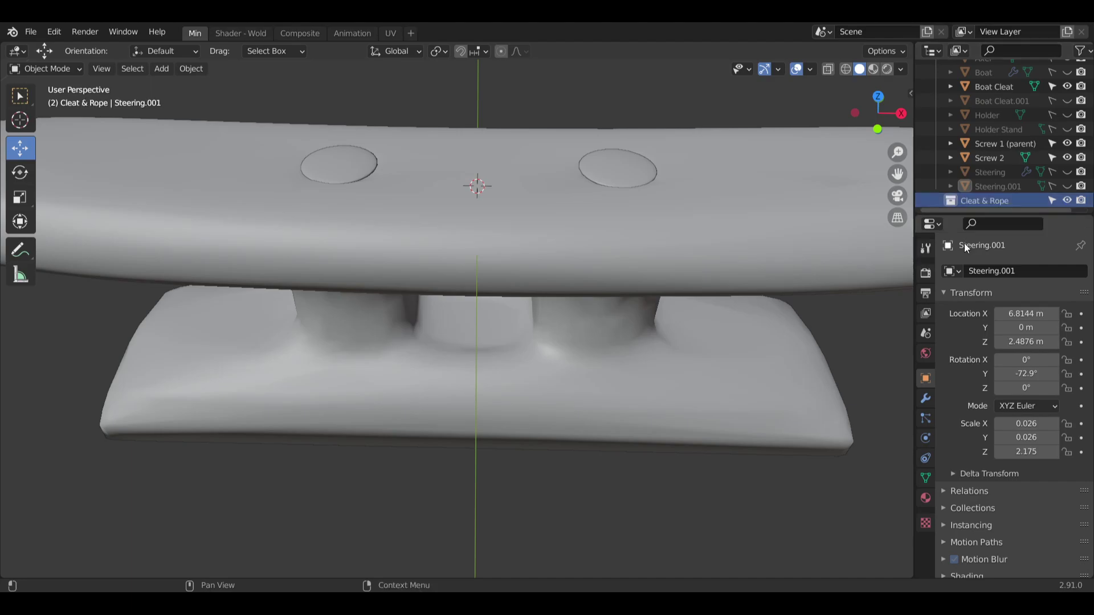
Move Screw 2, Screw 1 (parent) and Boat Cleat into the Cleat & Rope collection and deselect everything.
drag(989, 158, 983, 197)
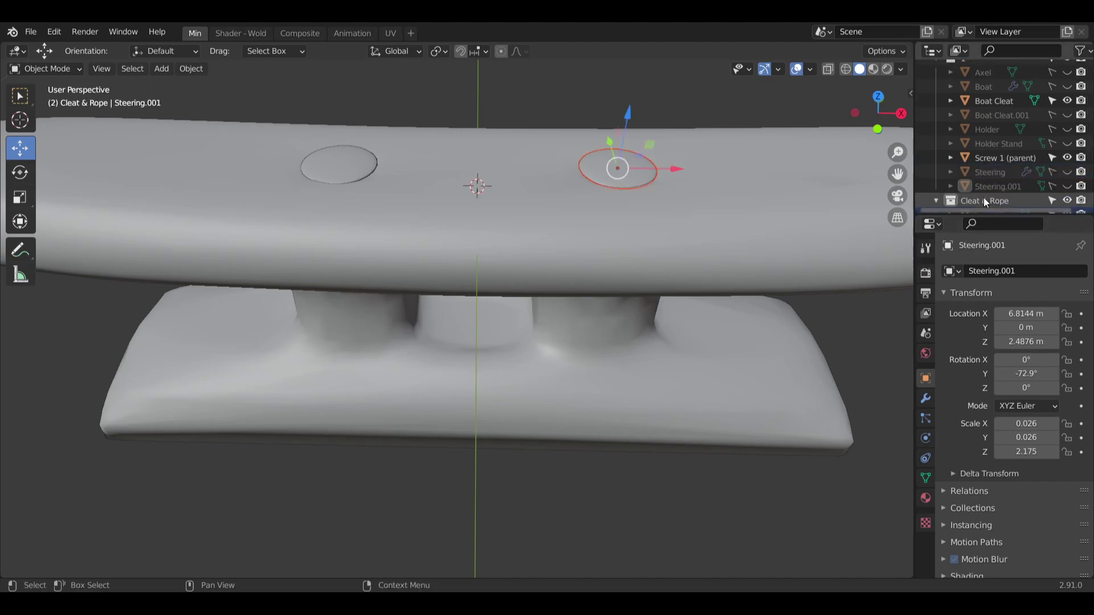
drag(999, 158, 995, 197)
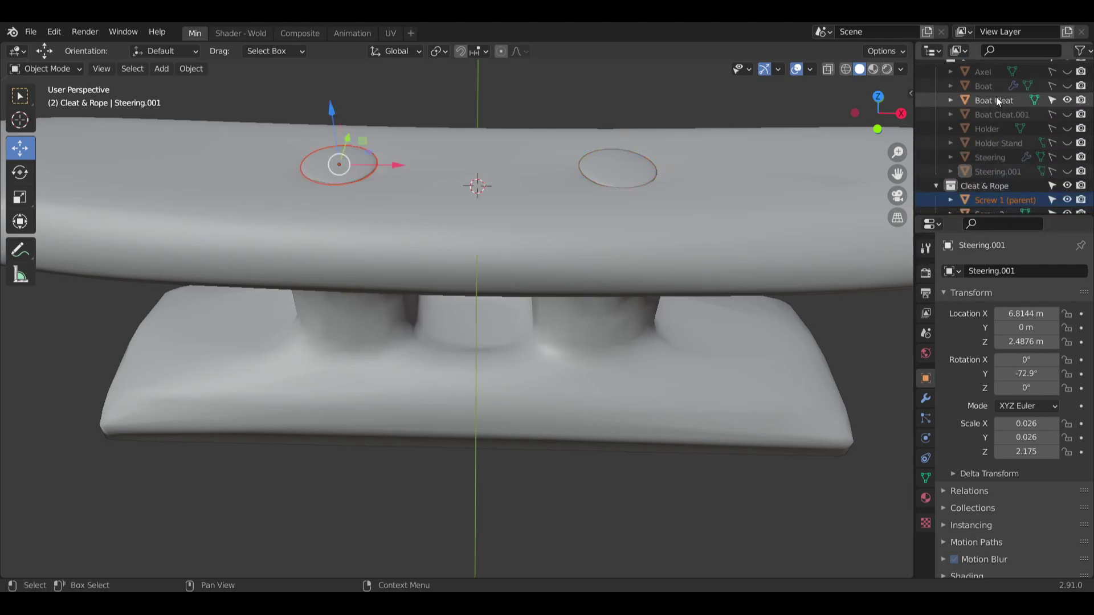
drag(996, 99, 978, 187)
click(556, 101)
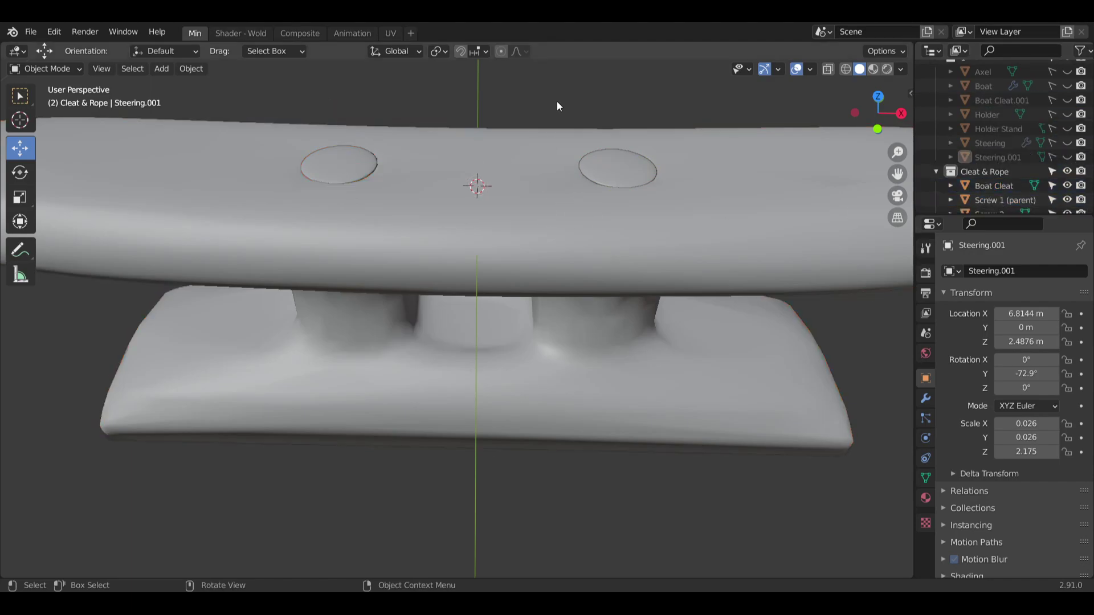
shift+middle_drag(556, 101, 508, 289)
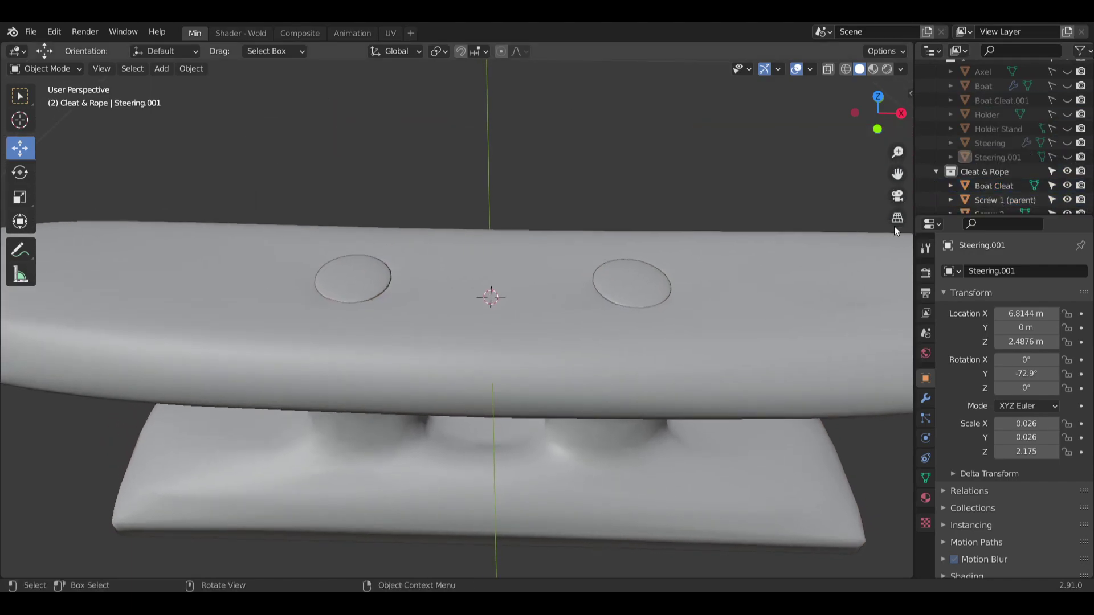
Join both screws and the Boat Cleat into one object with Boat Cleat active, and deselect it.
scroll(1026, 172, down, 1)
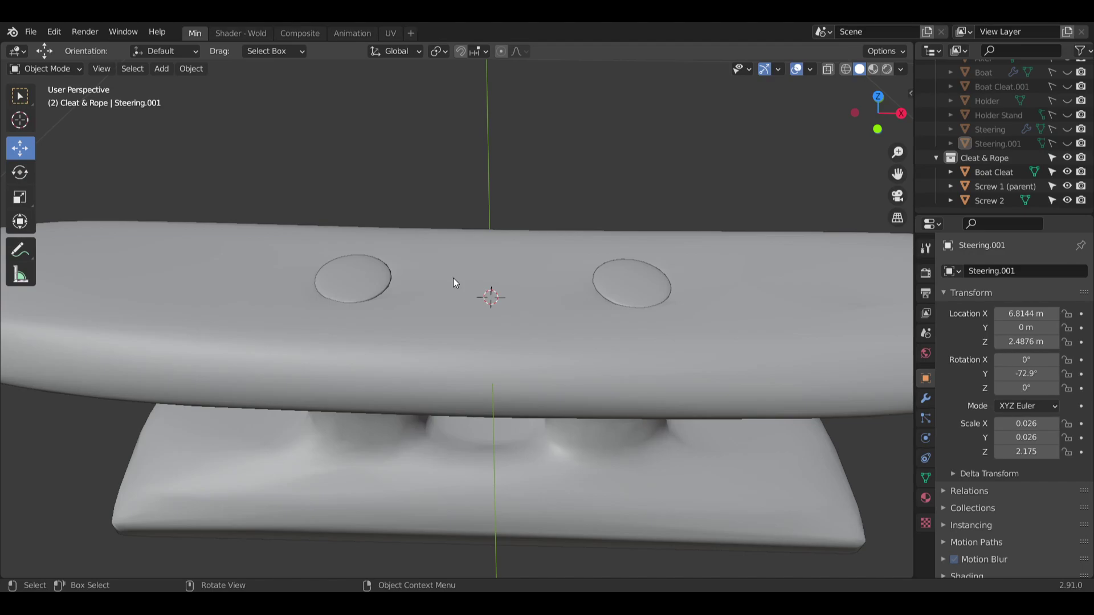
click(992, 172)
shift+click(993, 201)
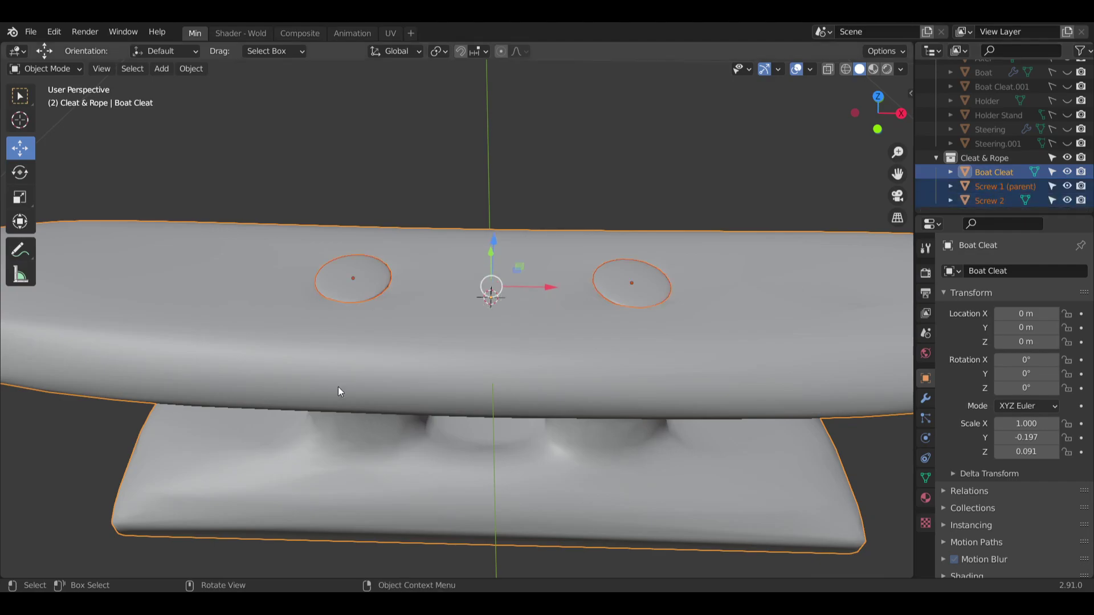
right_click(399, 266)
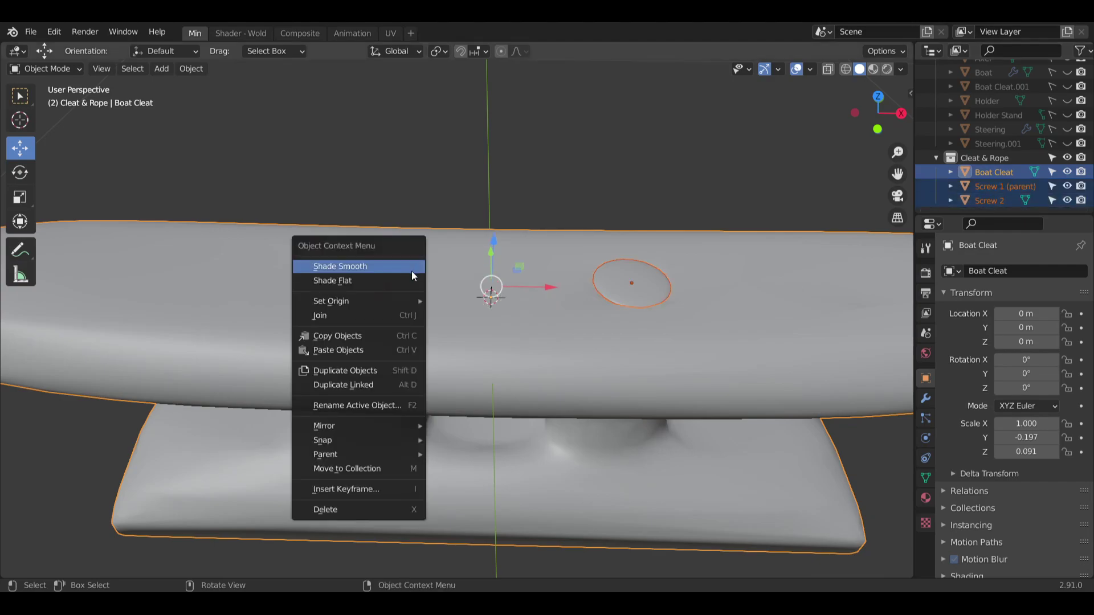
click(385, 315)
click(461, 152)
Examine the joined screw heads on the boat cleat from several angles and select the cleat.
middle_drag(462, 157, 518, 298)
scroll(621, 364, up, 5)
scroll(602, 337, down, 6)
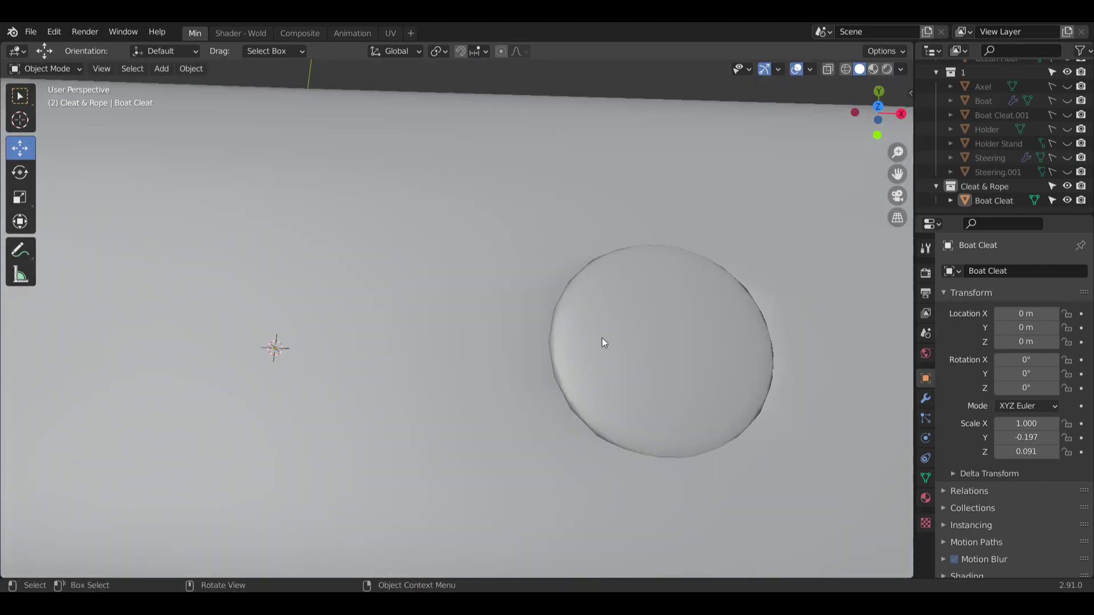
shift+middle_drag(596, 325, 605, 289)
scroll(571, 346, down, 2)
middle_drag(571, 345, 576, 258)
click(559, 340)
scroll(579, 256, up, 5)
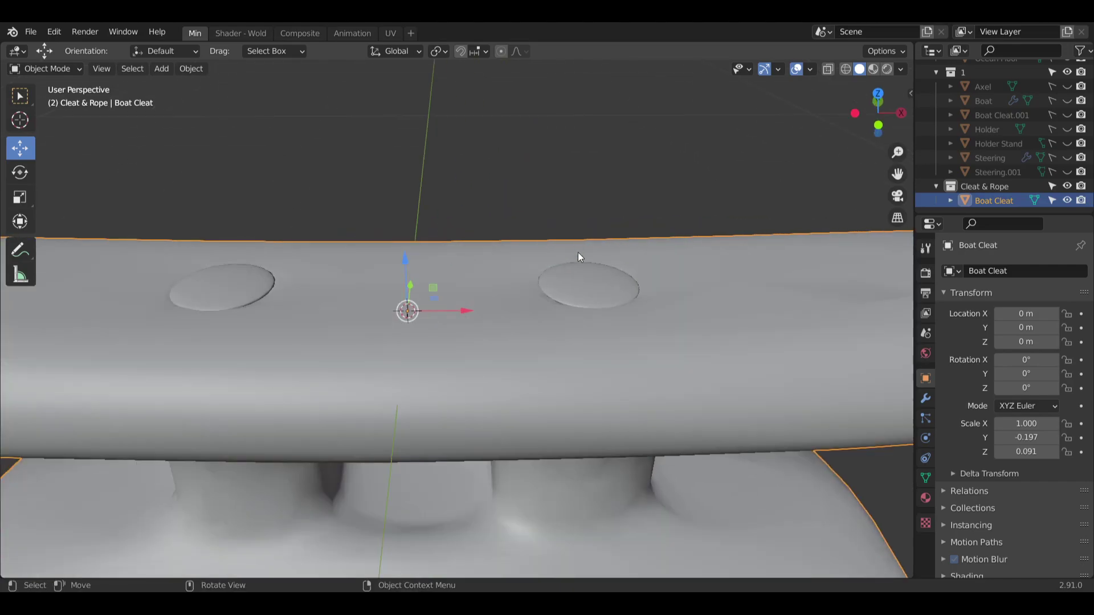
scroll(395, 281, down, 6)
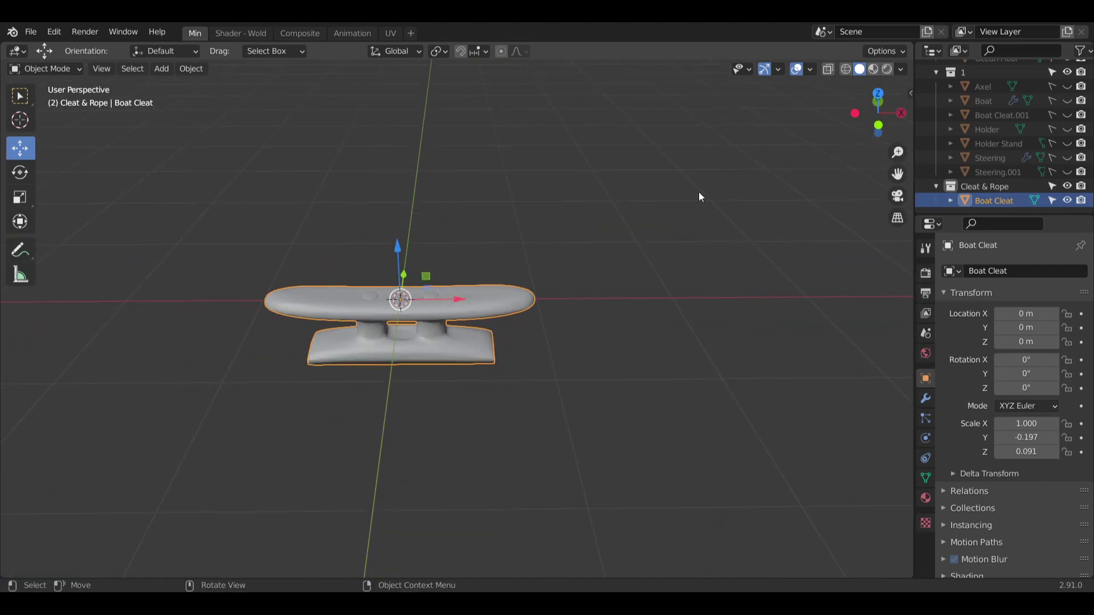
Make the Boat hull visible for reference, leaving Boat old hidden.
scroll(1024, 128, up, 4)
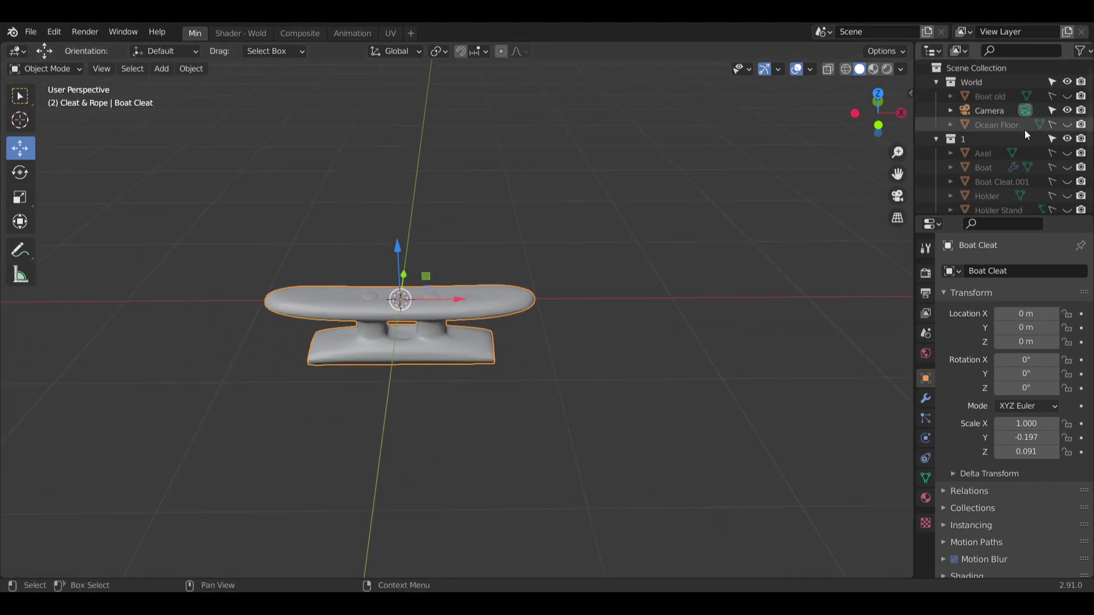
click(1067, 96)
scroll(639, 264, down, 8)
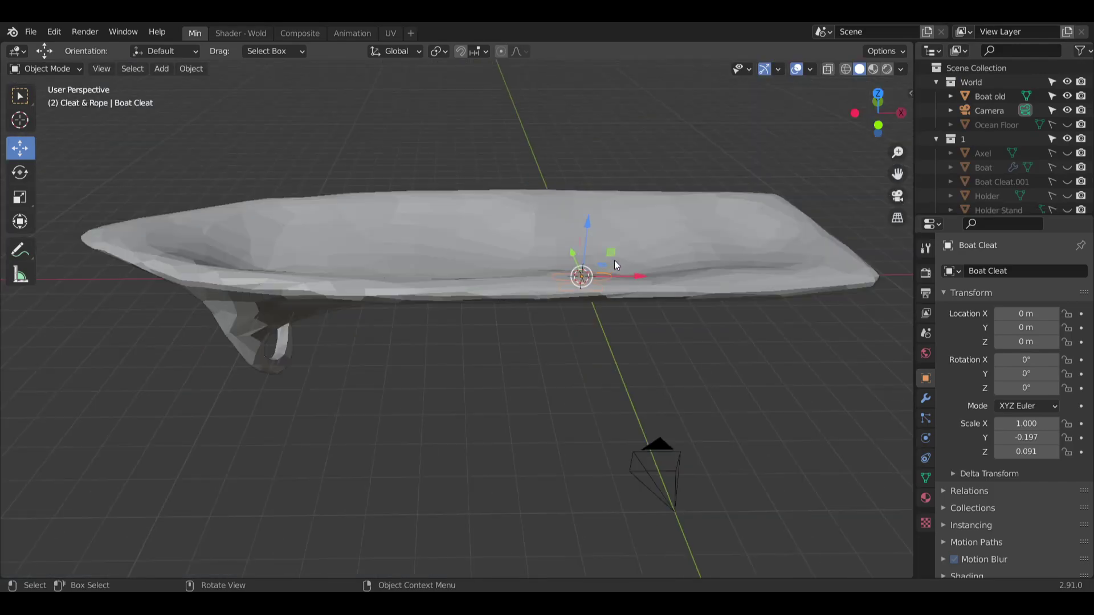
click(1063, 95)
click(1066, 167)
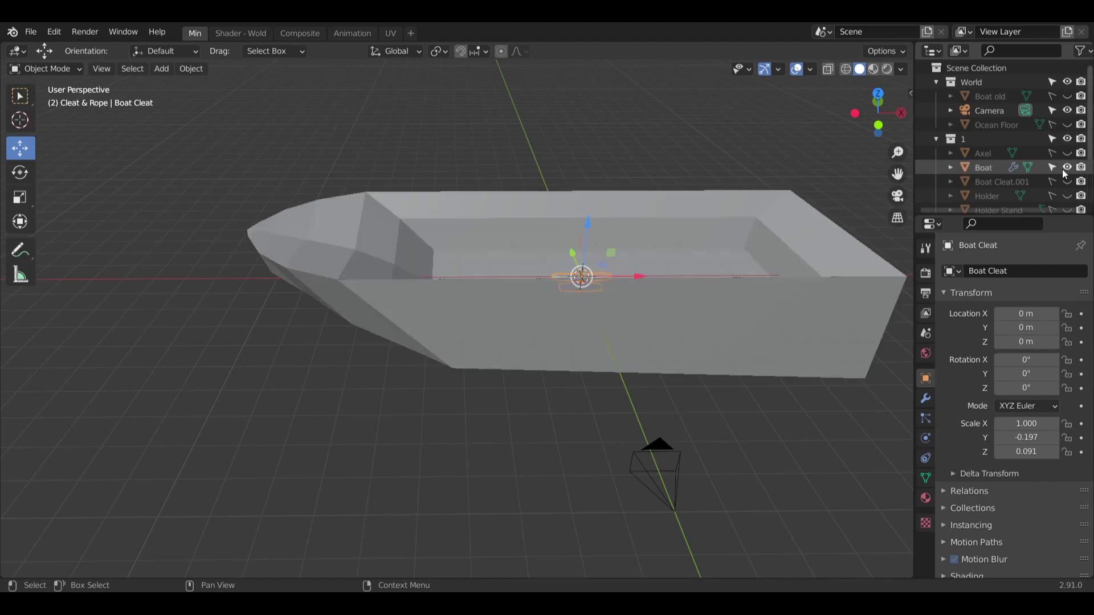
Move the boat cleat about 3.78 m down along Z, below the boat, and activate the Rotate tool.
middle_drag(718, 296, 592, 299)
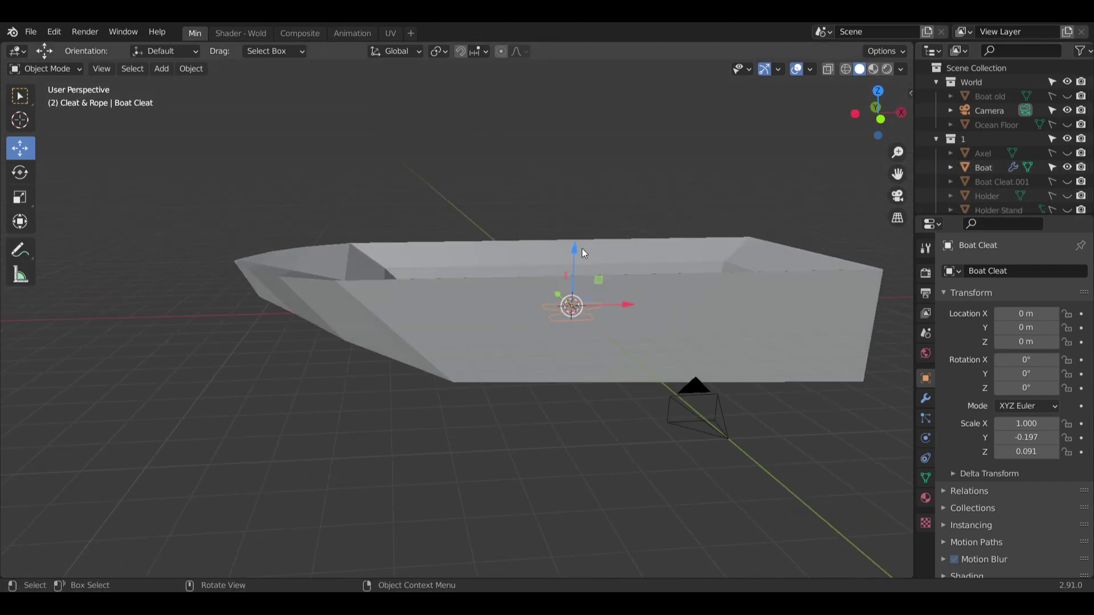
drag(582, 251, 563, 371)
middle_drag(563, 371, 350, 263)
scroll(493, 344, up, 3)
shift+middle_drag(80, 154, 83, 82)
click(20, 173)
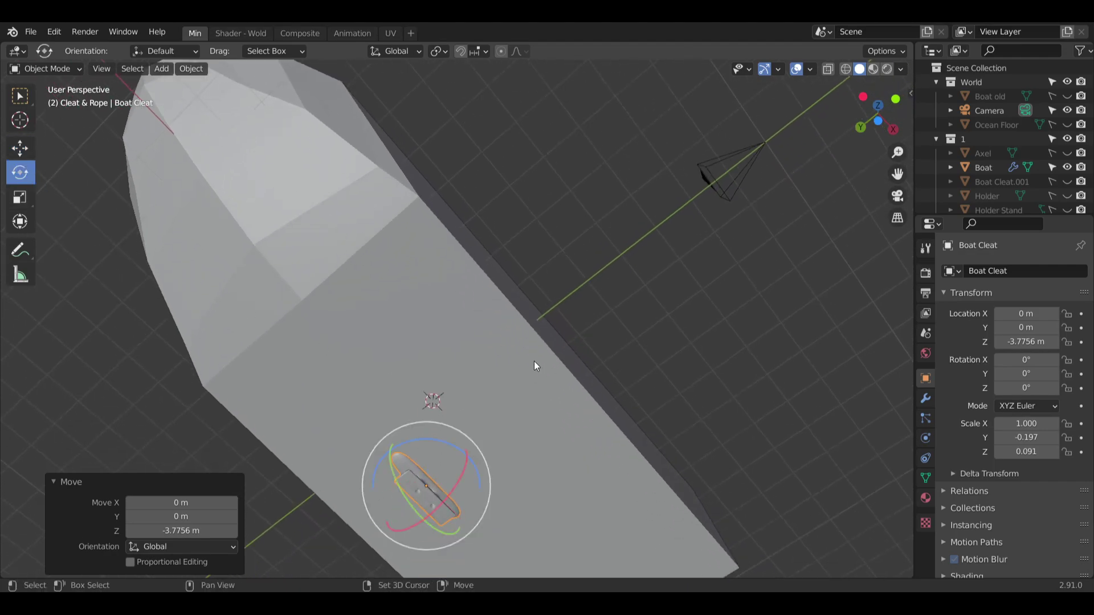
Try to rotate the boat cleat by 90° about the Z axis in View orientation.
middle_drag(536, 366, 507, 319)
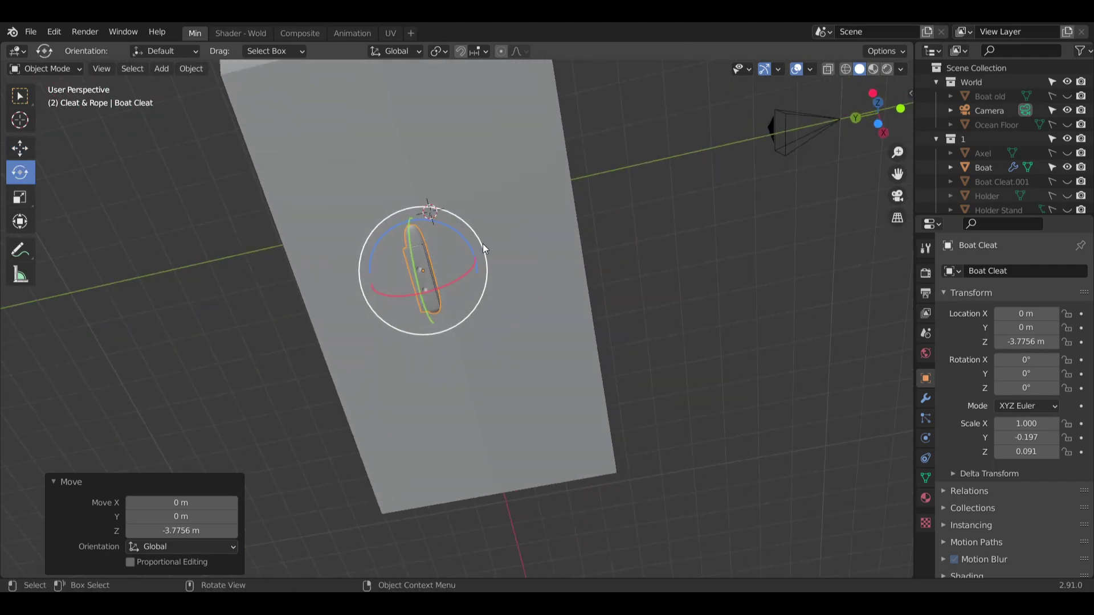
drag(483, 244, 486, 272)
click(232, 516)
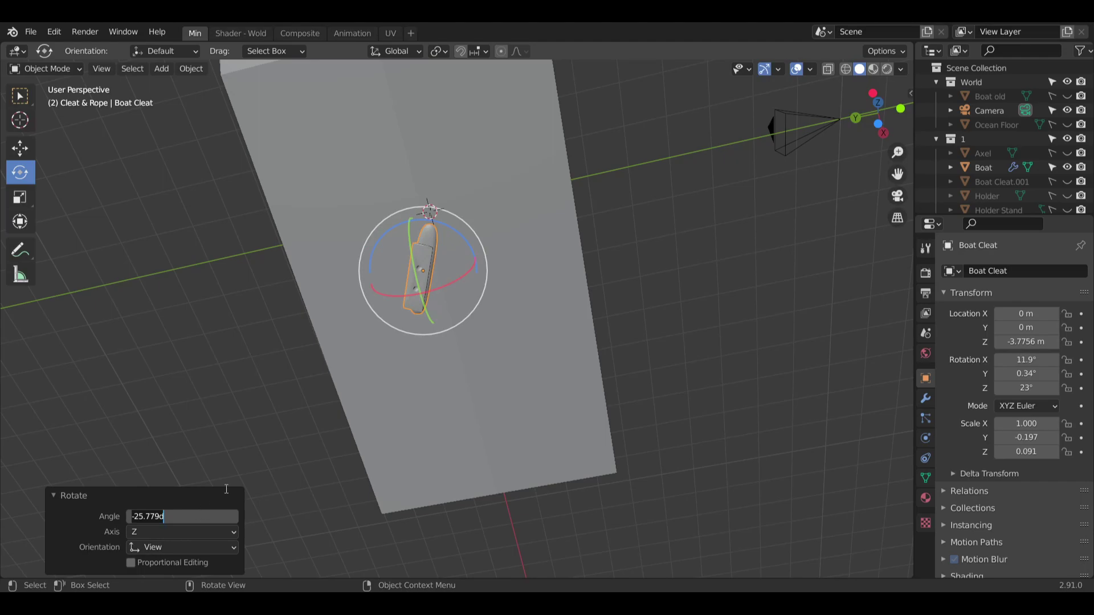
text(90)
key(Return)
middle_drag(628, 230, 342, 345)
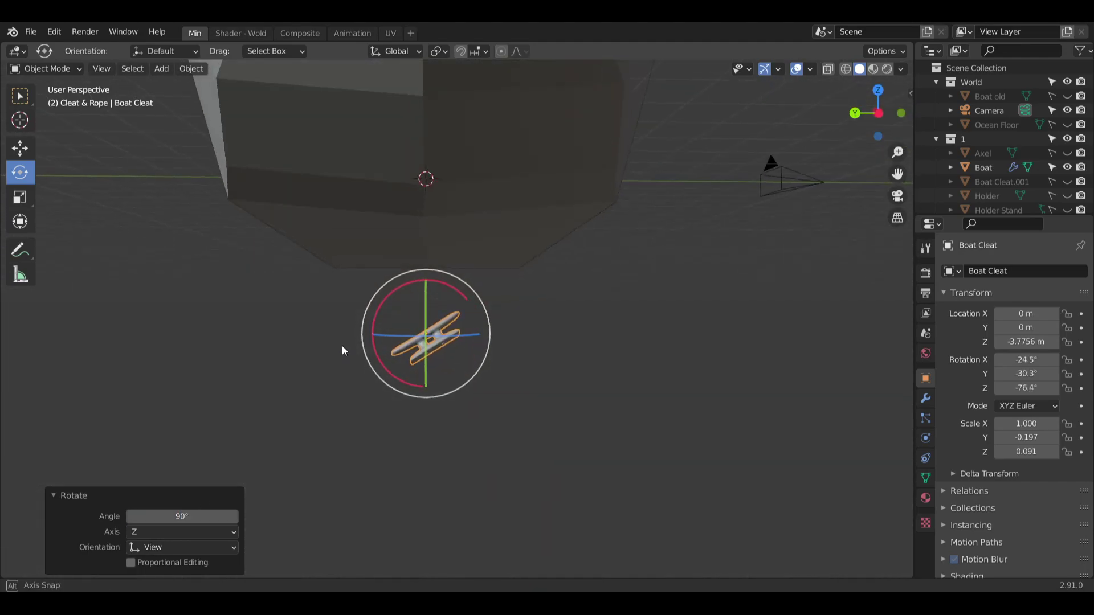
Try the X axis for the view-oriented rotation, switch it back to Z, and undo the rotation.
click(226, 532)
click(213, 515)
click(217, 530)
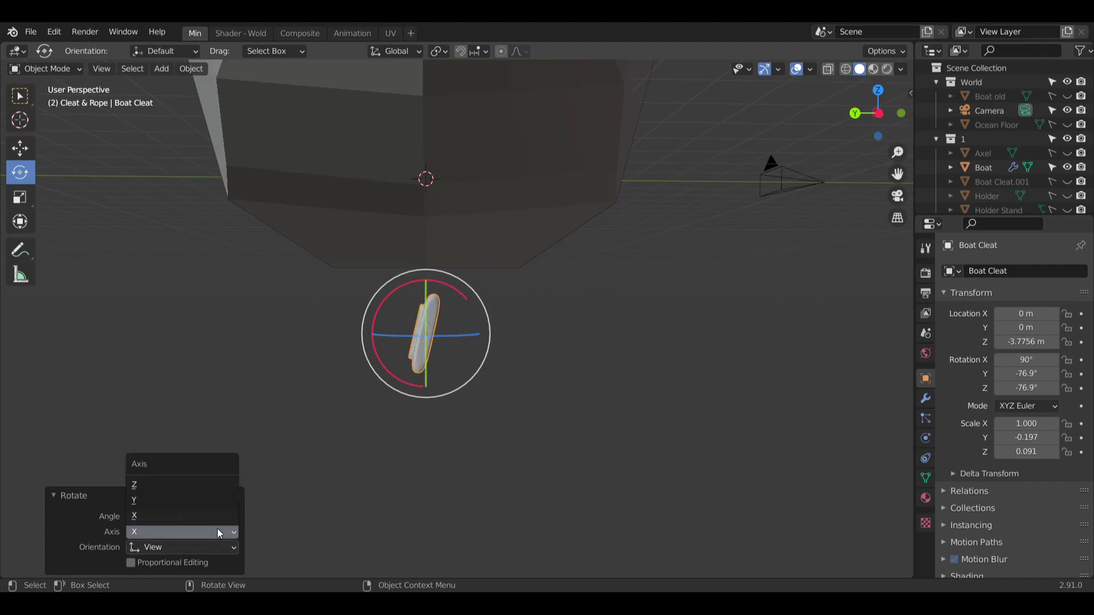
click(196, 482)
middle_drag(349, 438, 423, 384)
key(ctrl+z)
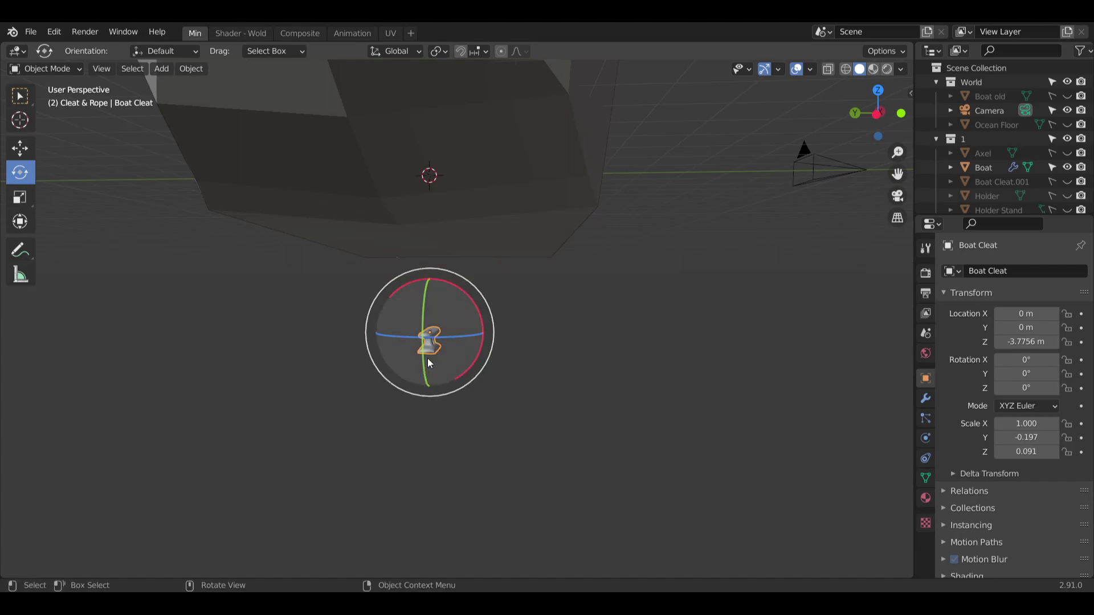
Rotate the boat cleat by 90° about the global Z axis.
drag(434, 337, 574, 362)
double_click(205, 510)
text(90)
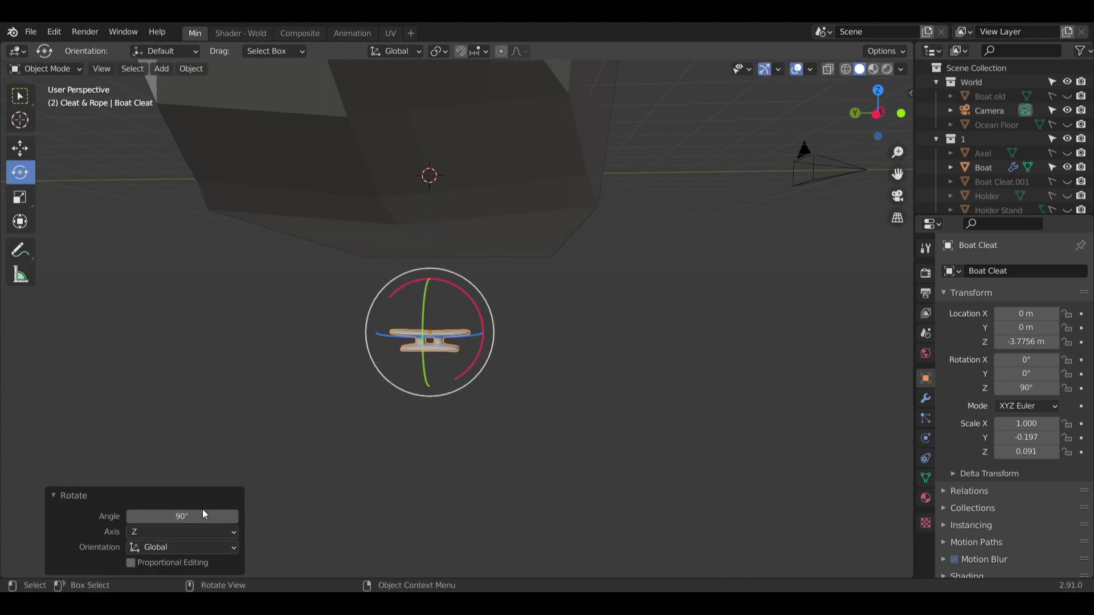
key(Return)
Rotate the boat cleat by 180° about the global Y axis.
drag(425, 312, 376, 342)
double_click(216, 515)
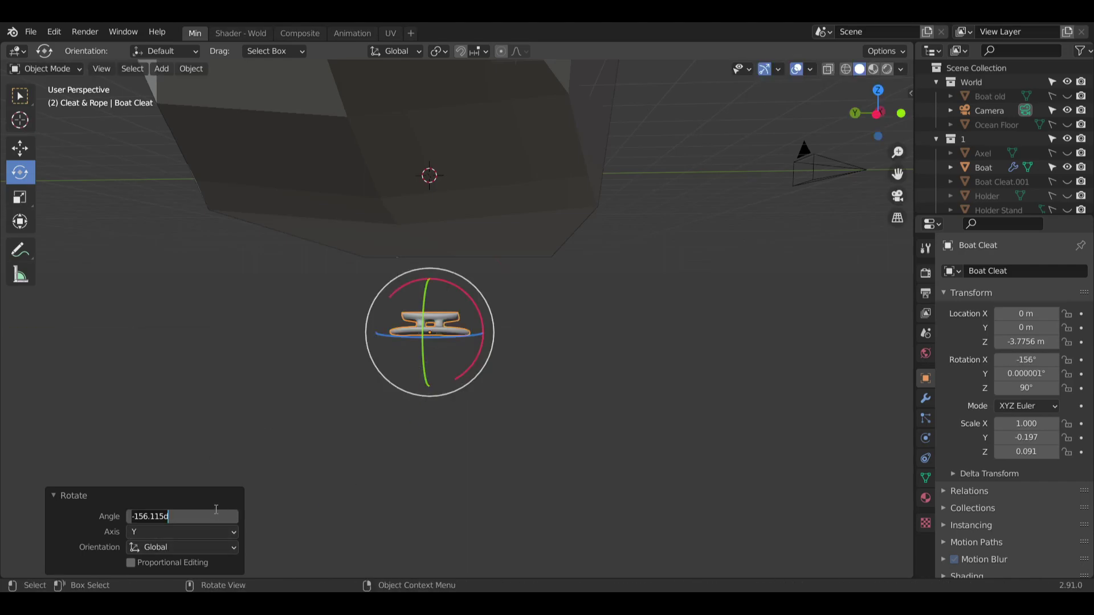
text(180)
key(Return)
shift+middle_drag(269, 333, 533, 344)
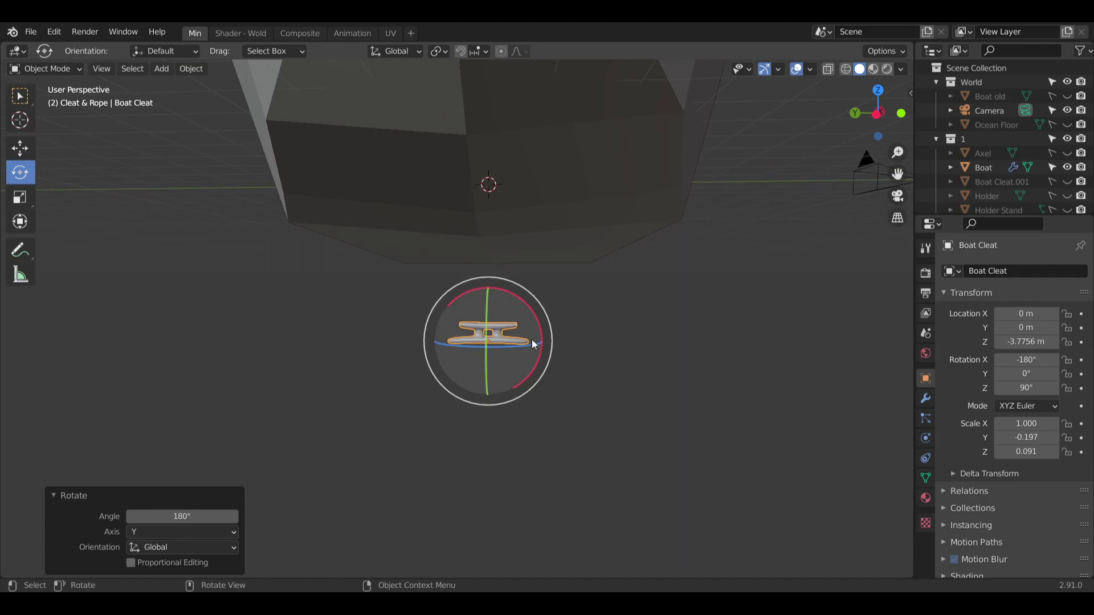
Activate the Move tool and raise the boat cleat about 1.88 m along Z toward the hull.
click(27, 149)
scroll(497, 294, up, 1)
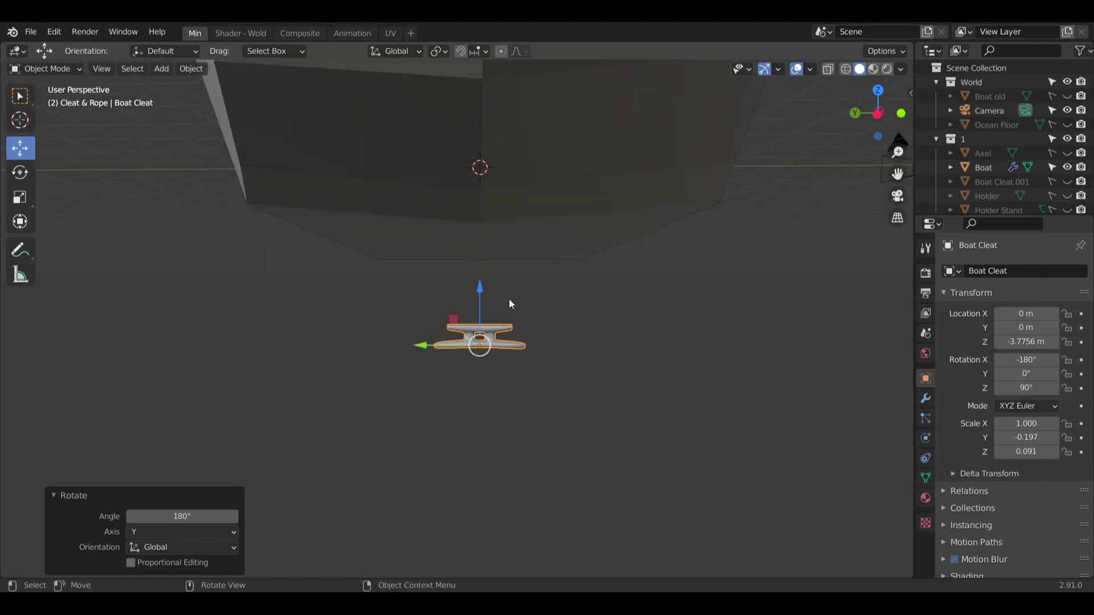
drag(480, 288, 480, 202)
Move the boat cleat along X to about -4.07 m and adjust its height to about -1.865 m, against the boat's underside.
middle_drag(476, 286, 480, 318)
key(g)
key(x)
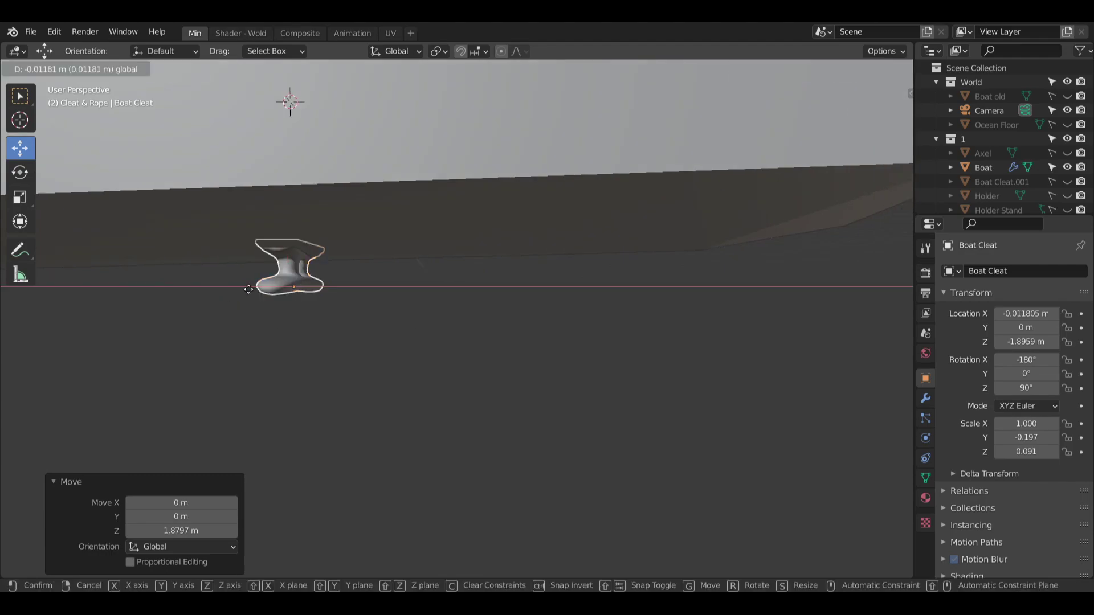
click(634, 338)
middle_drag(634, 338, 555, 303)
key(g)
key(z)
click(525, 337)
scroll(535, 300, up, 6)
drag(344, 388, 314, 389)
middle_drag(350, 360, 255, 297)
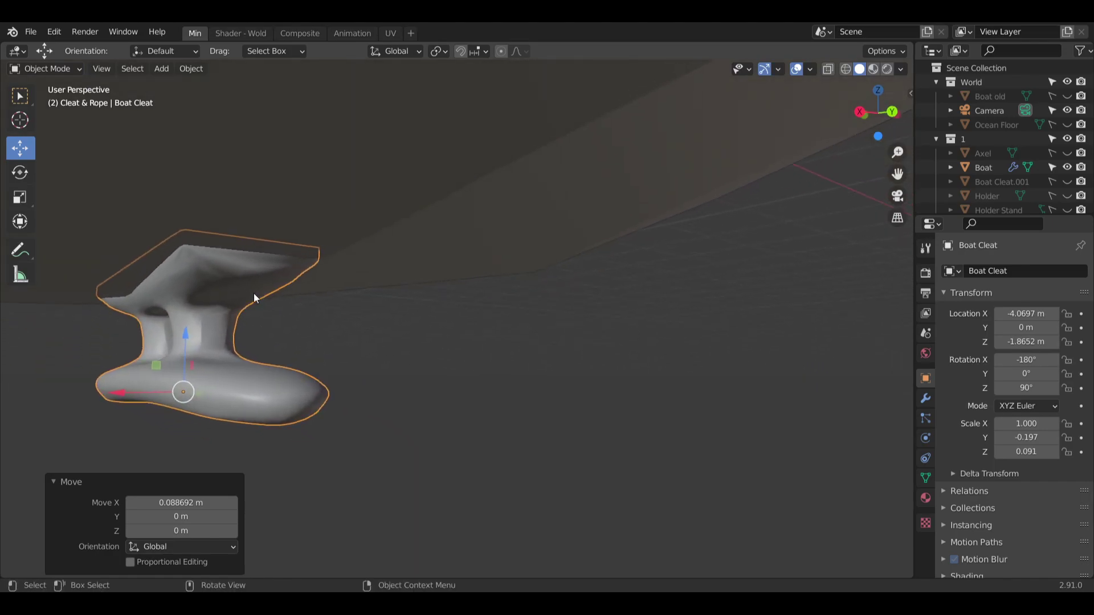
Deselect the boat cleat and examine how it sits against the underside of the hull.
shift+middle_drag(185, 289, 521, 283)
click(411, 344)
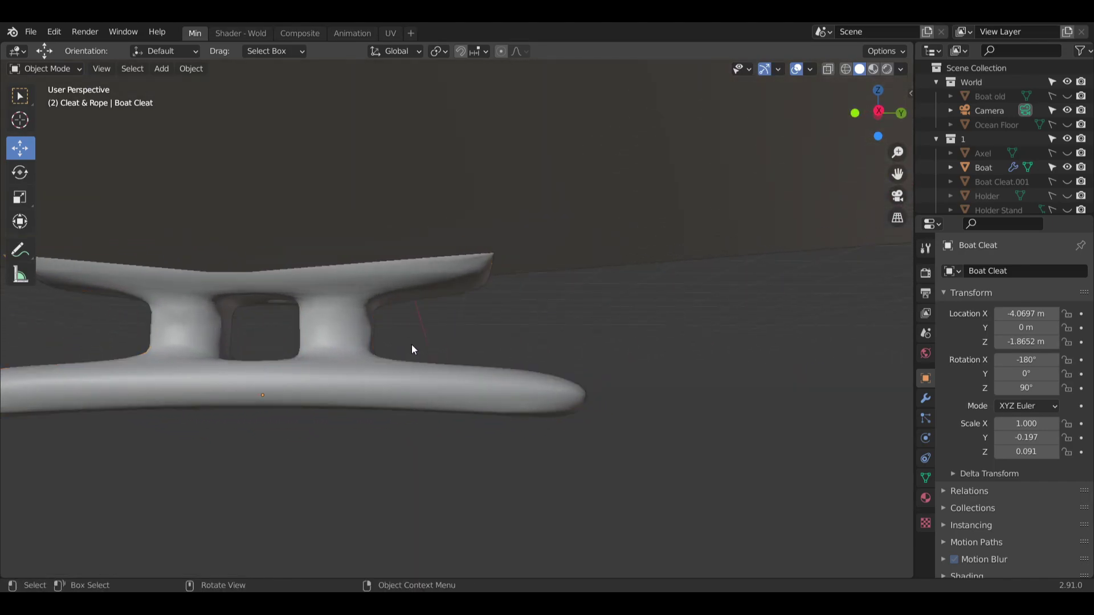
shift+middle_drag(231, 296, 687, 291)
scroll(276, 351, down, 6)
middle_drag(276, 351, 565, 325)
scroll(1010, 166, down, 3)
Make Cleat & Rope the active collection and hide collection 1 in the viewport.
click(998, 186)
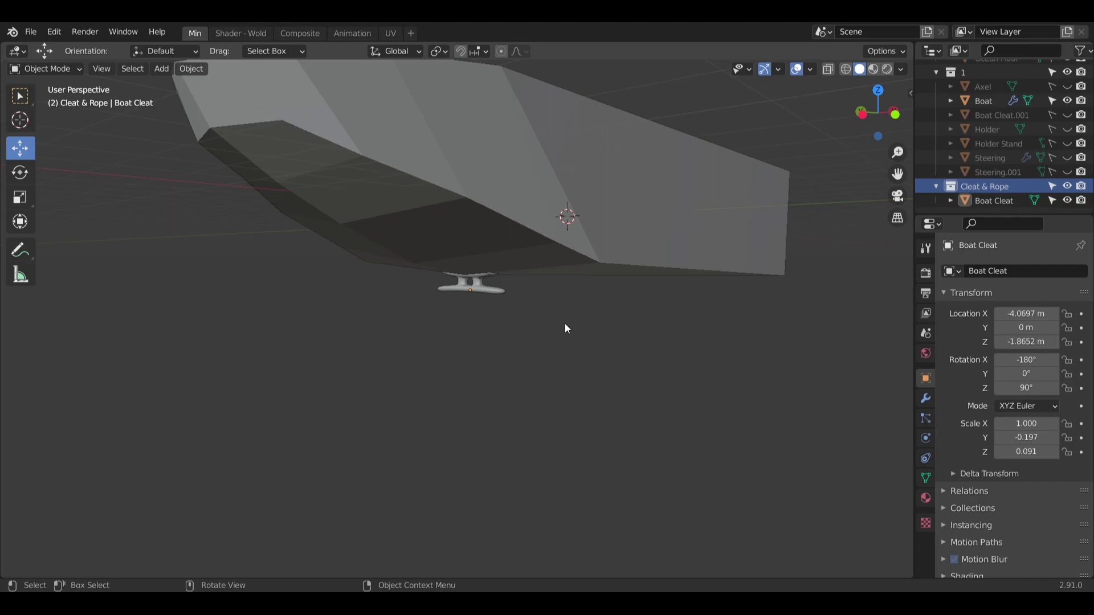
key(KP_Decimal)
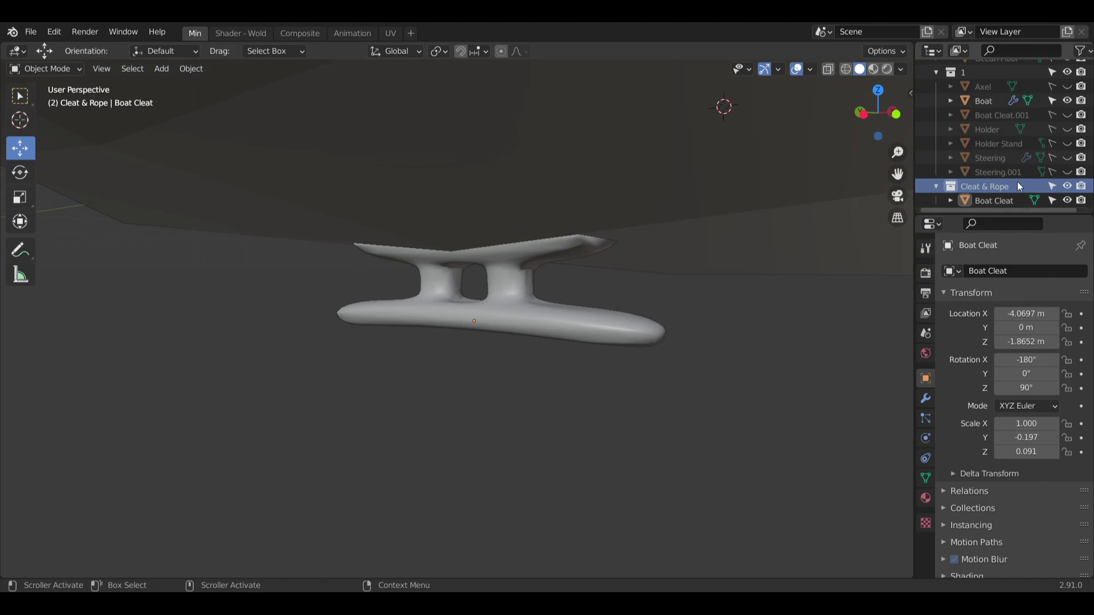
scroll(618, 440, down, 5)
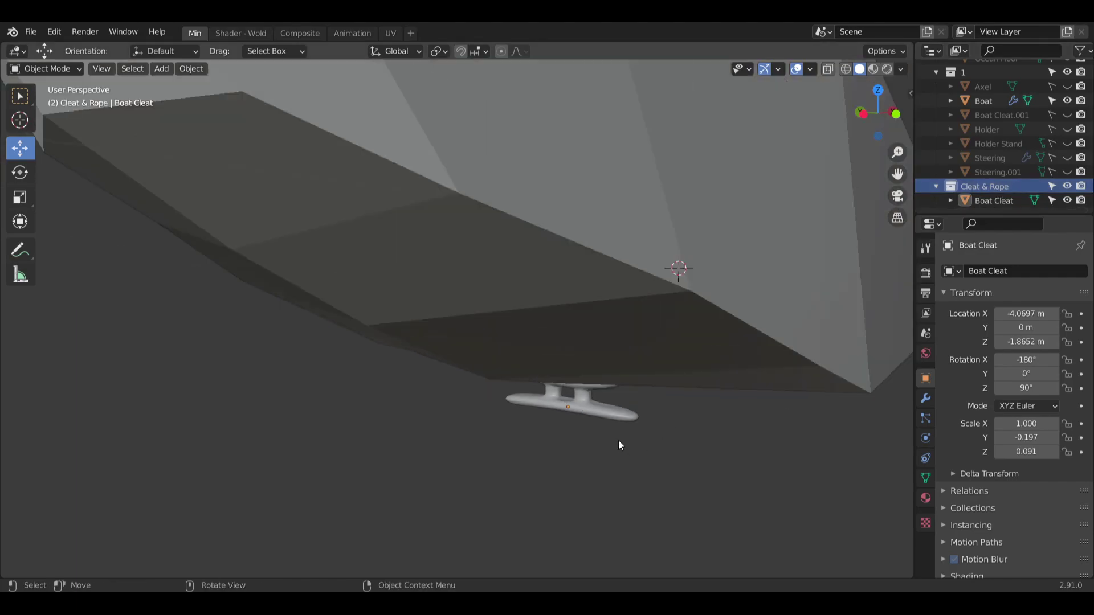
shift+middle_drag(618, 439, 600, 462)
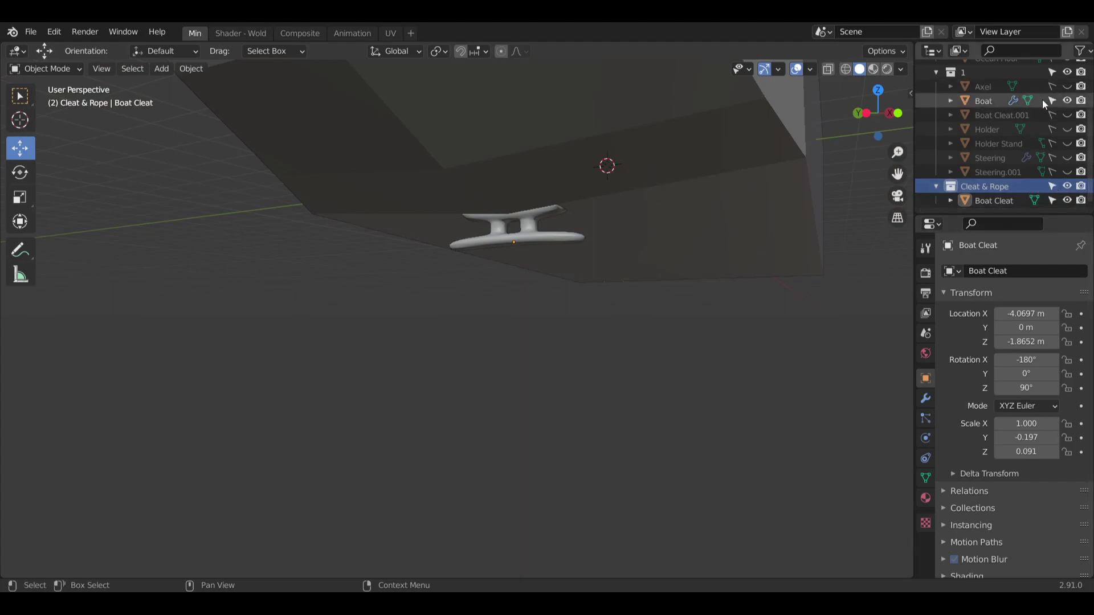
scroll(1051, 168, up, 3)
click(1067, 138)
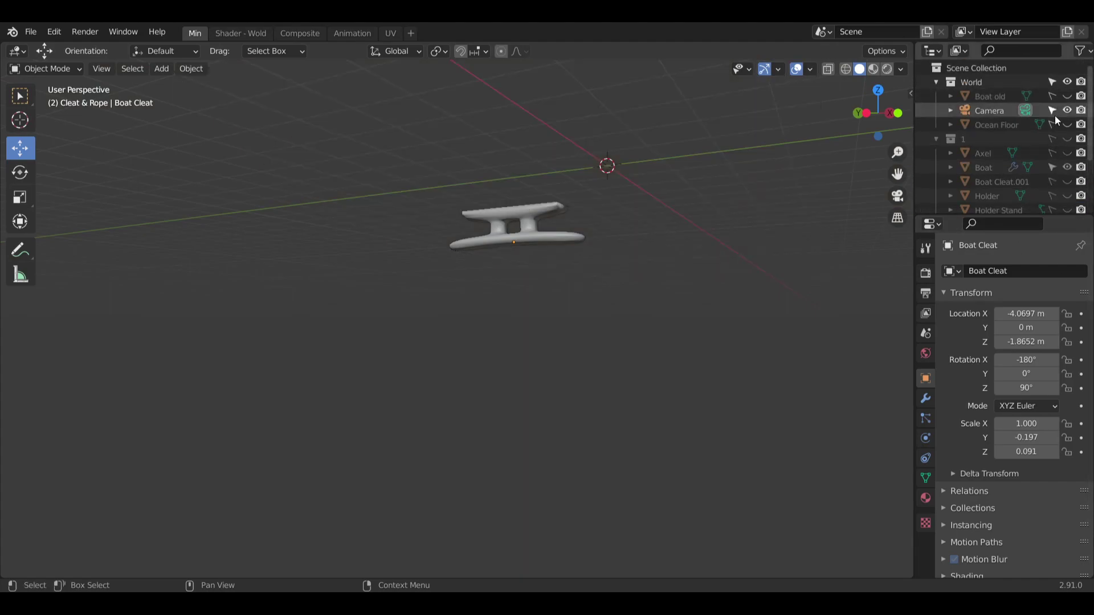
Add a torus mesh at the world origin in the Cleat & Rope collection.
middle_drag(889, 239, 536, 418)
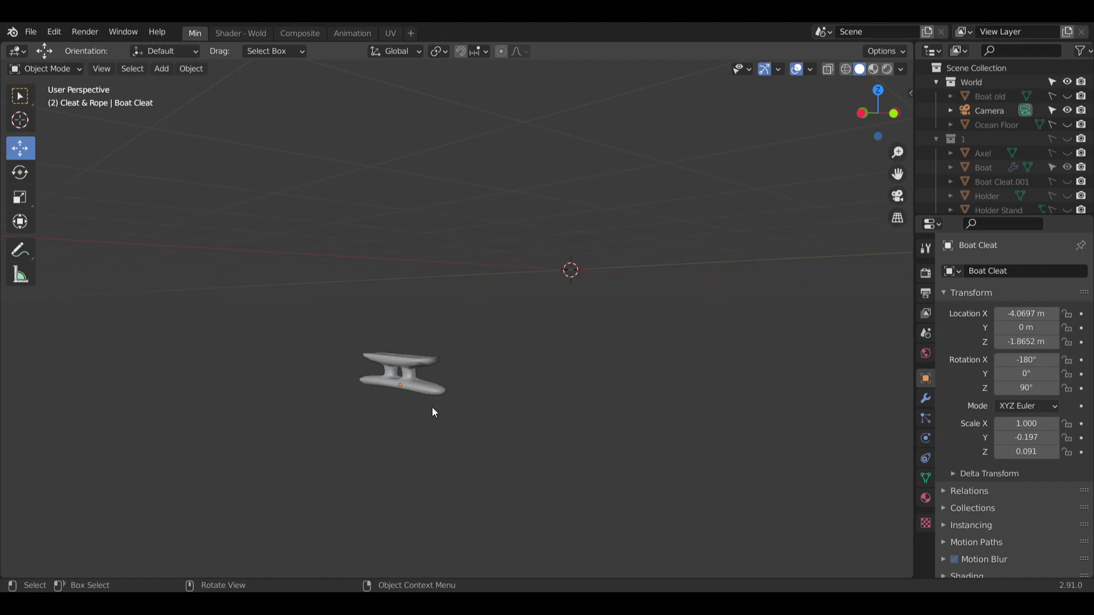
middle_drag(618, 205, 285, 385)
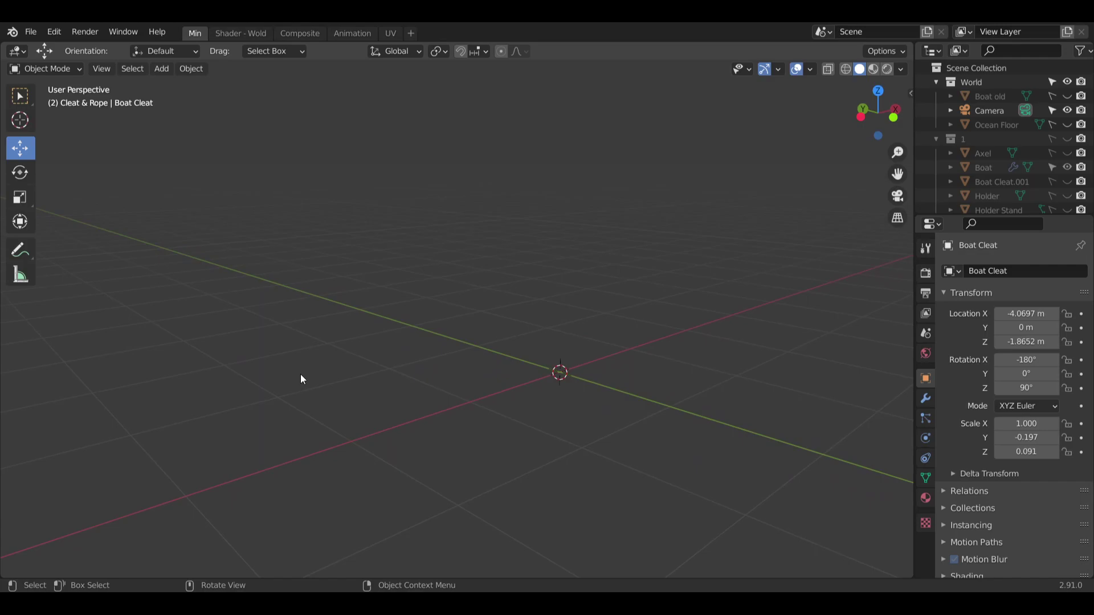
click(173, 69)
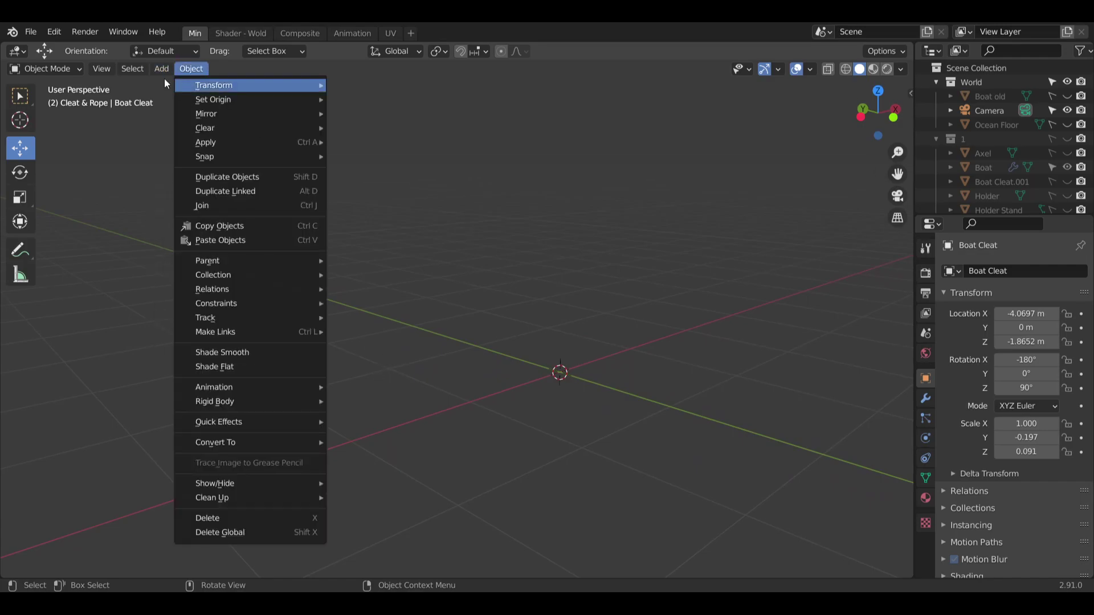
mouse_move(166, 87)
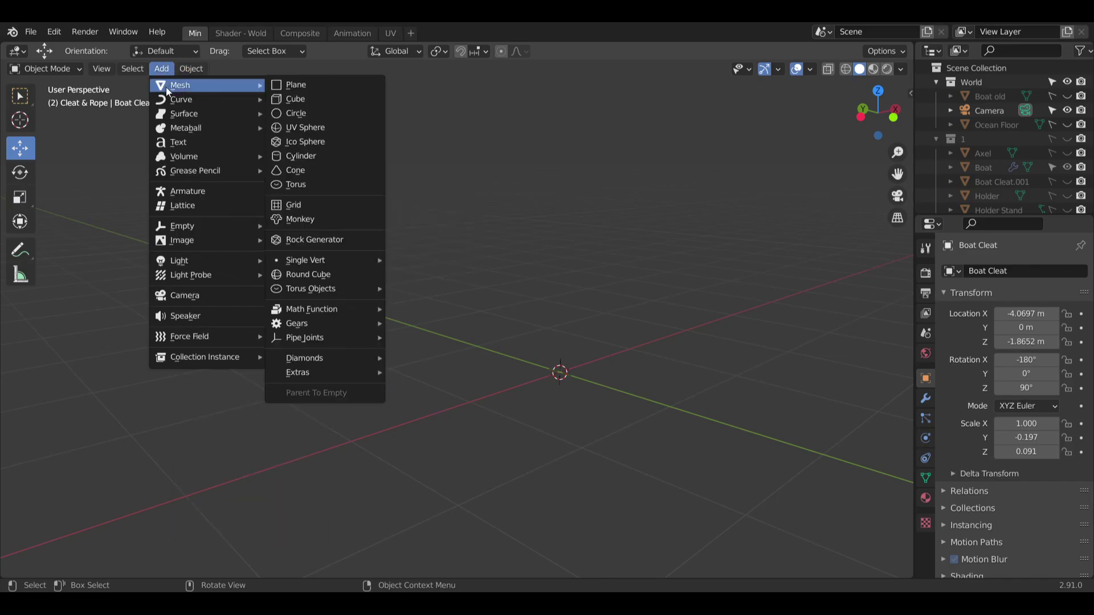
click(317, 186)
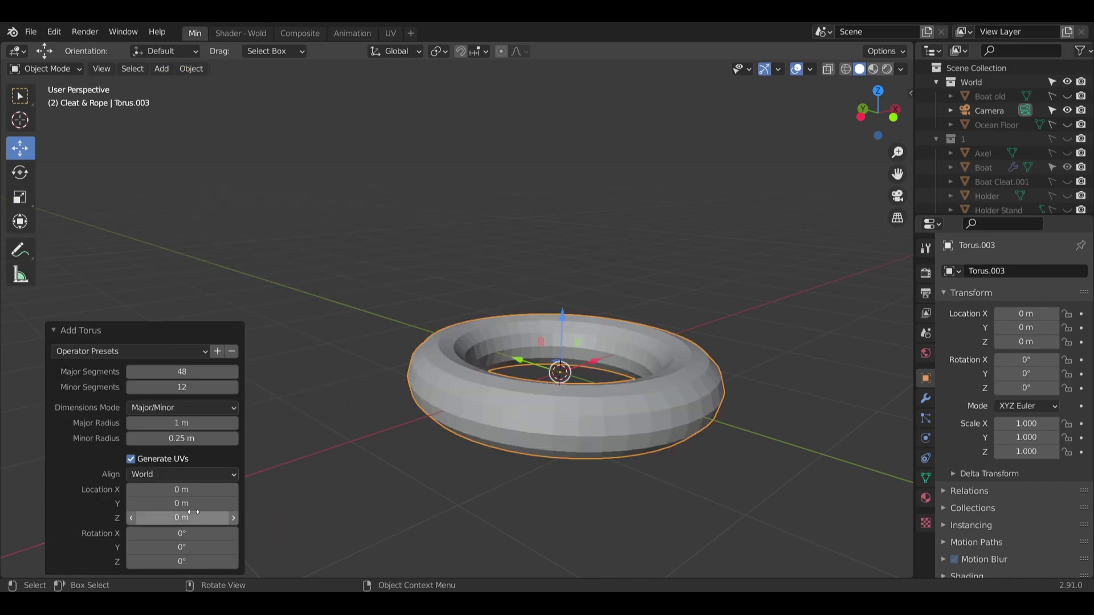
Try standing the torus upright with a rotation of 90° on X and 90° on Z.
click(205, 534)
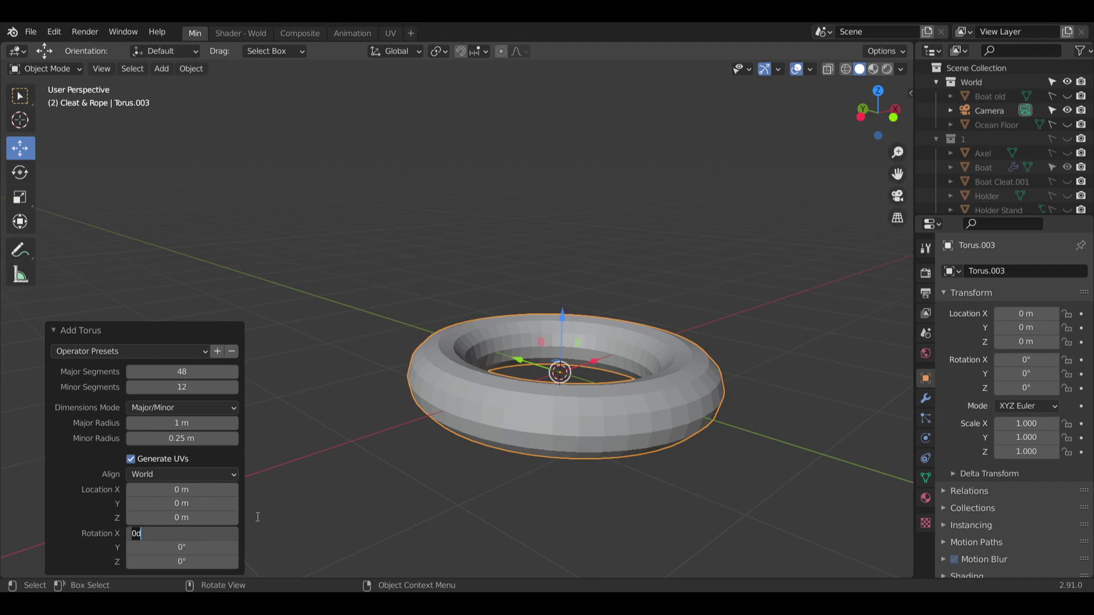
text(90)
key(Return)
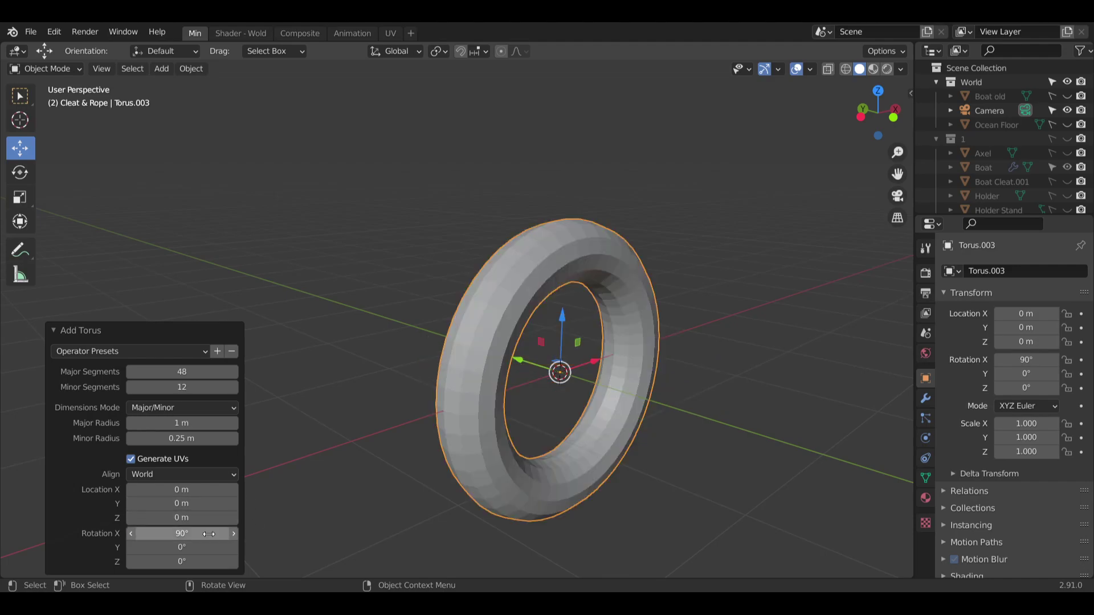
click(202, 563)
text(90)
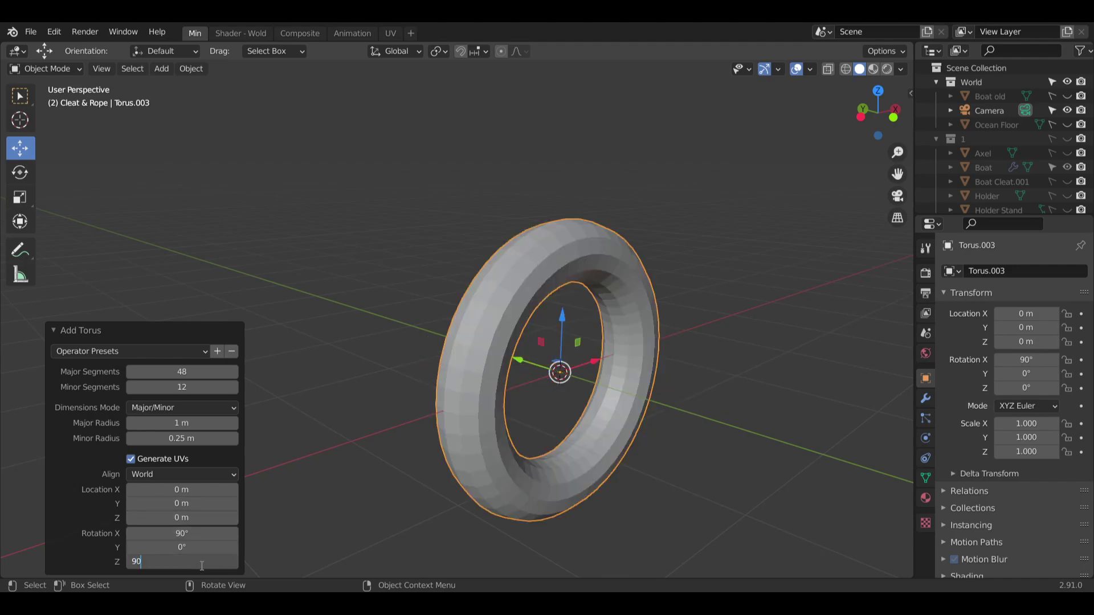
key(Return)
shift+middle_drag(510, 331, 522, 356)
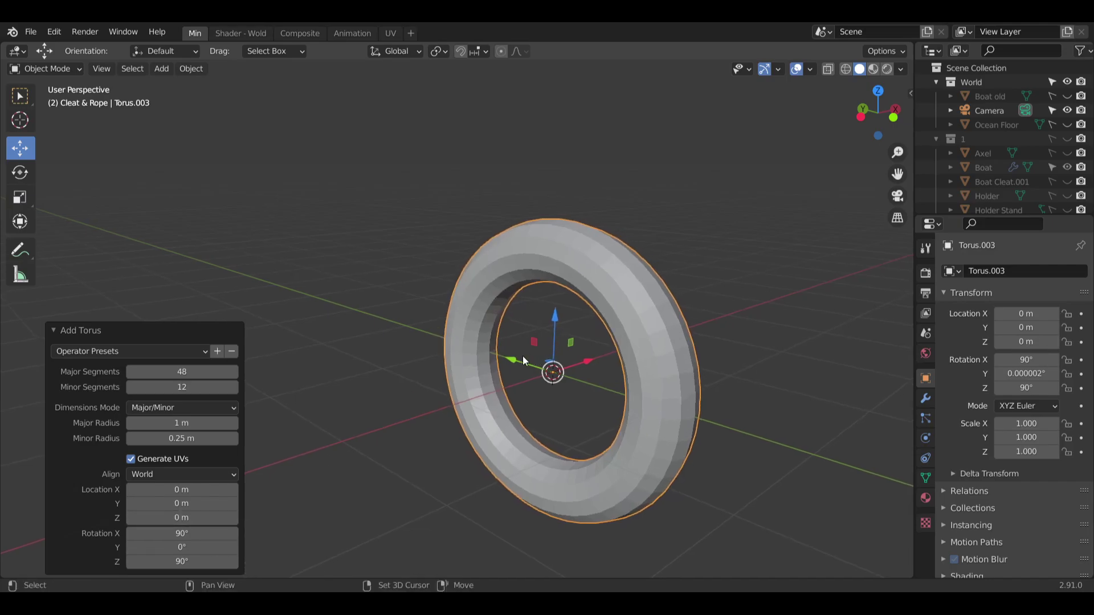
Reset the torus's X and Z rotation to 0°.
click(192, 535)
text(0)
key(Return)
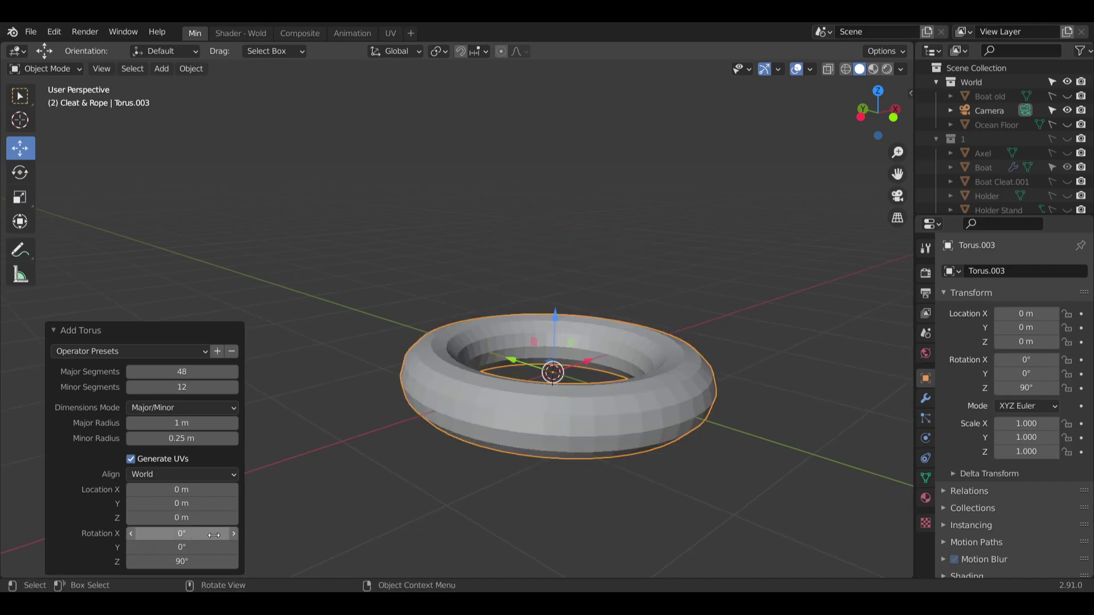
click(156, 564)
text(0)
key(Return)
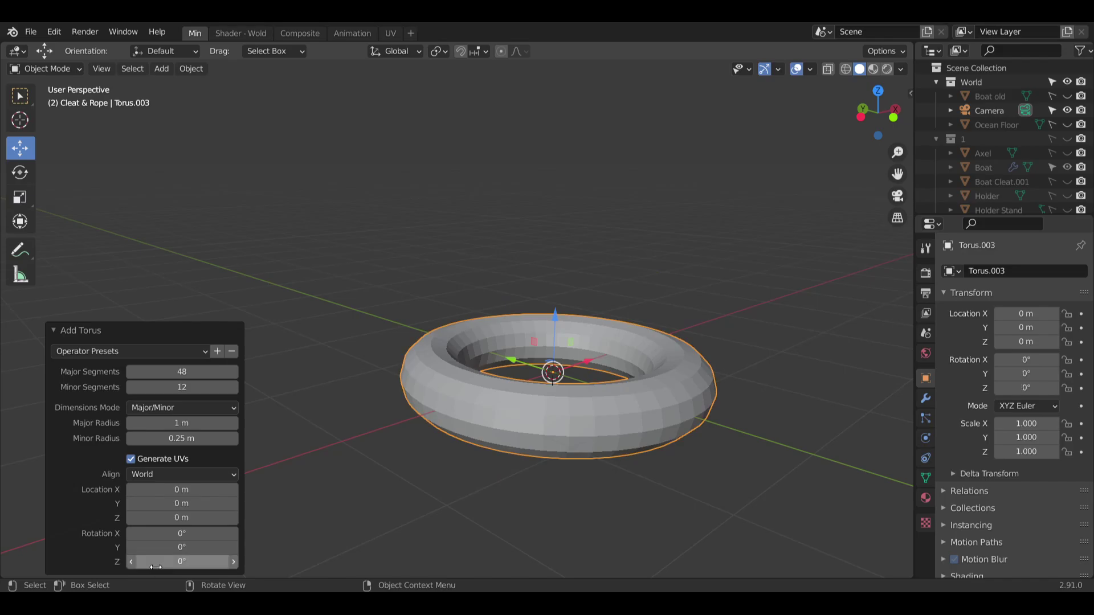
Set the torus's Y rotation to 90° so that the ring stands upright.
click(200, 545)
text(90)
key(Return)
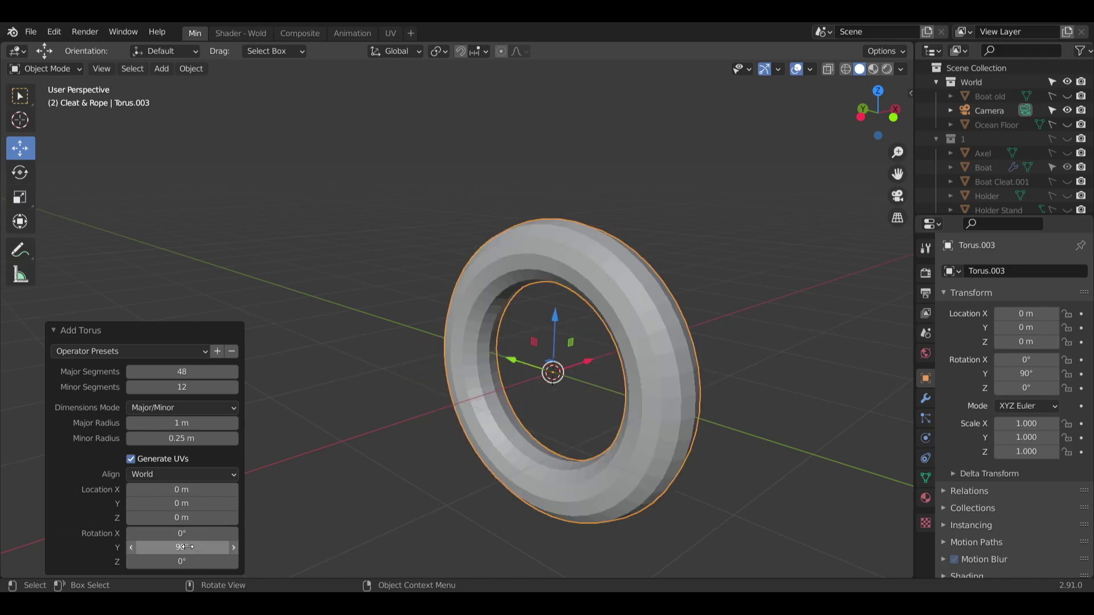
middle_drag(256, 494, 554, 371)
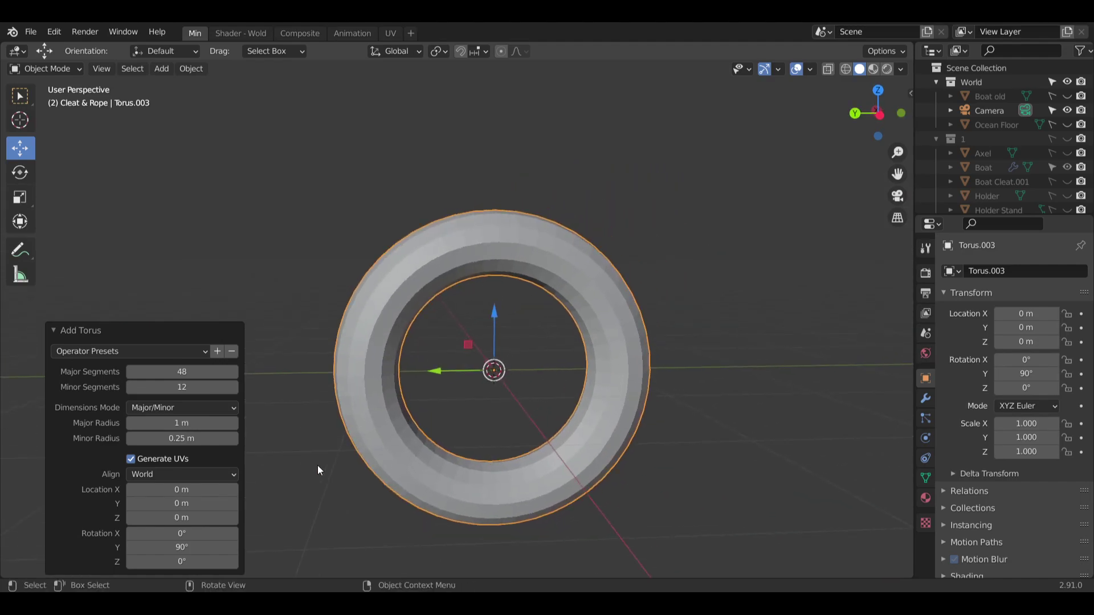
Try a minor radius of 0.5 m for the torus.
click(202, 438)
click(202, 437)
drag(195, 443, 64, 439)
text(0.5)
key(Return)
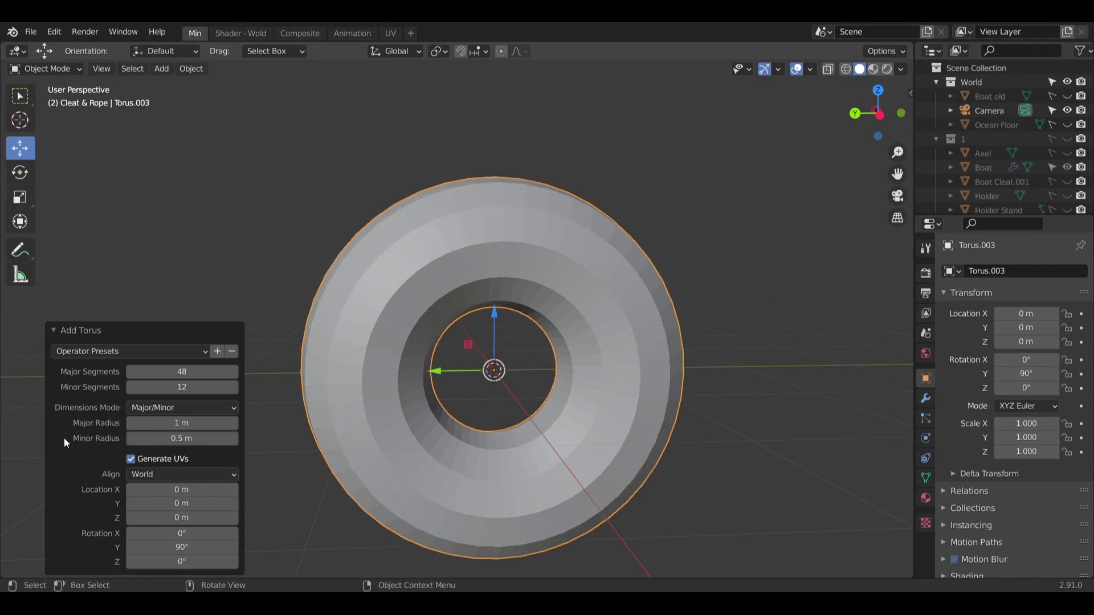
Set the torus's minor radius to 0.1 m for a thin ring.
double_click(187, 439)
key(BackSpace)
key(BackSpace)
key(BackSpace)
key(BackSpace)
key(BackSpace)
text(0.1)
key(Return)
middle_drag(459, 463, 456, 402)
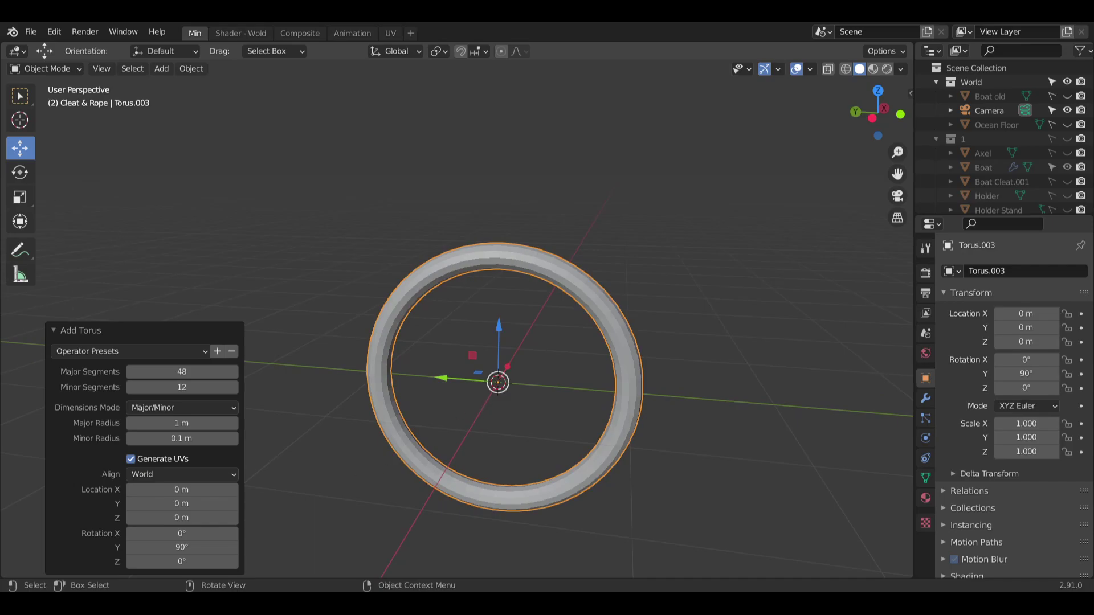
Compare the torus's size and position with the boat cleat, and examine the ring up close.
middle_drag(347, 293, 357, 291)
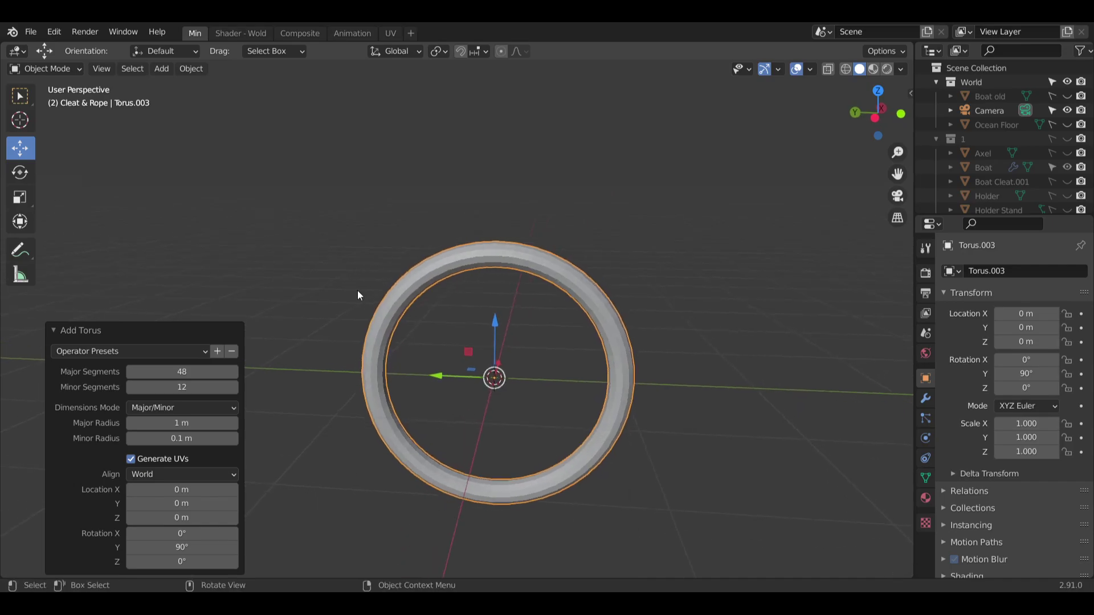
scroll(524, 319, down, 12)
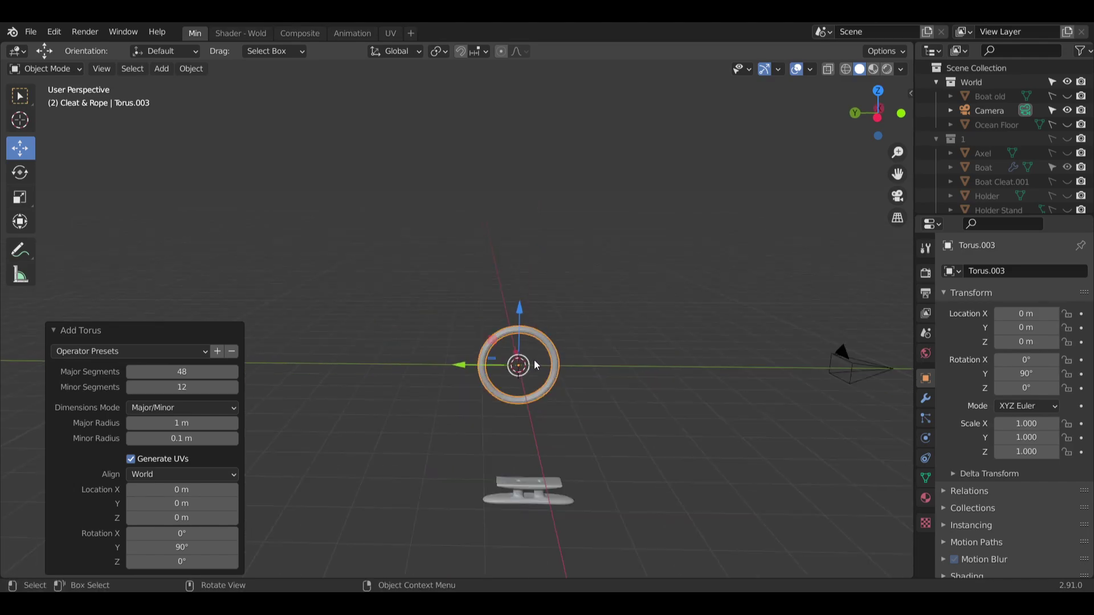
middle_drag(534, 360, 532, 333)
scroll(538, 378, up, 5)
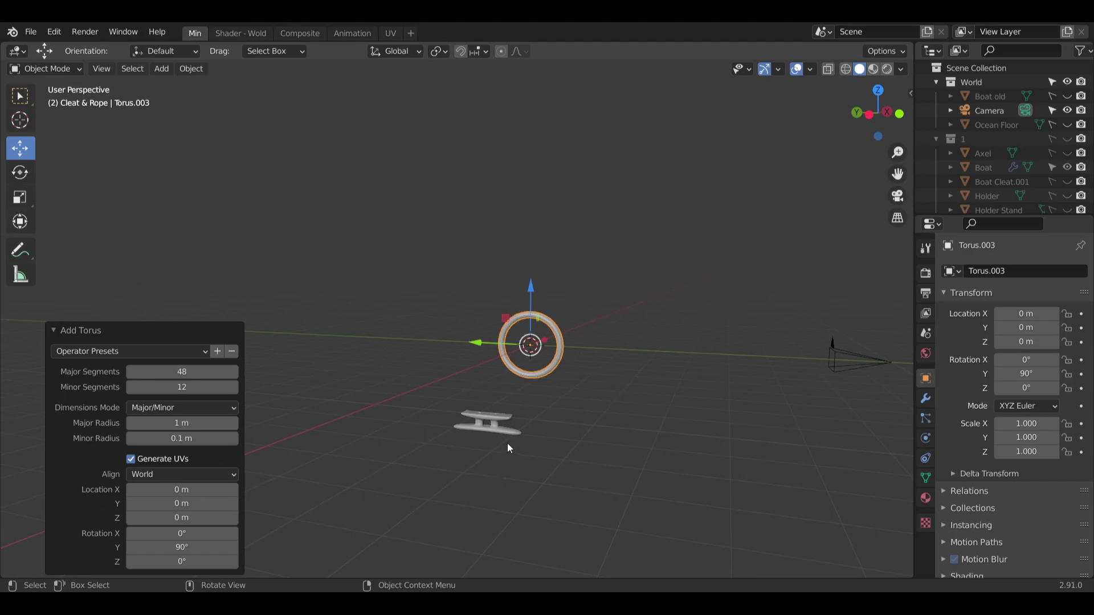
middle_drag(535, 356, 656, 404)
scroll(558, 352, up, 8)
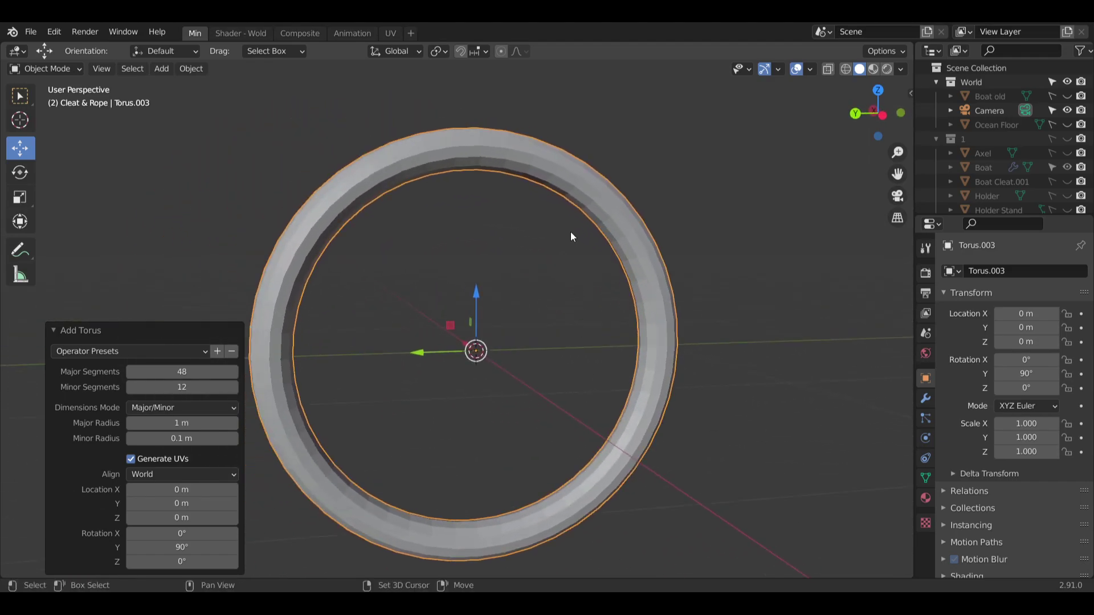
middle_drag(569, 231, 551, 313)
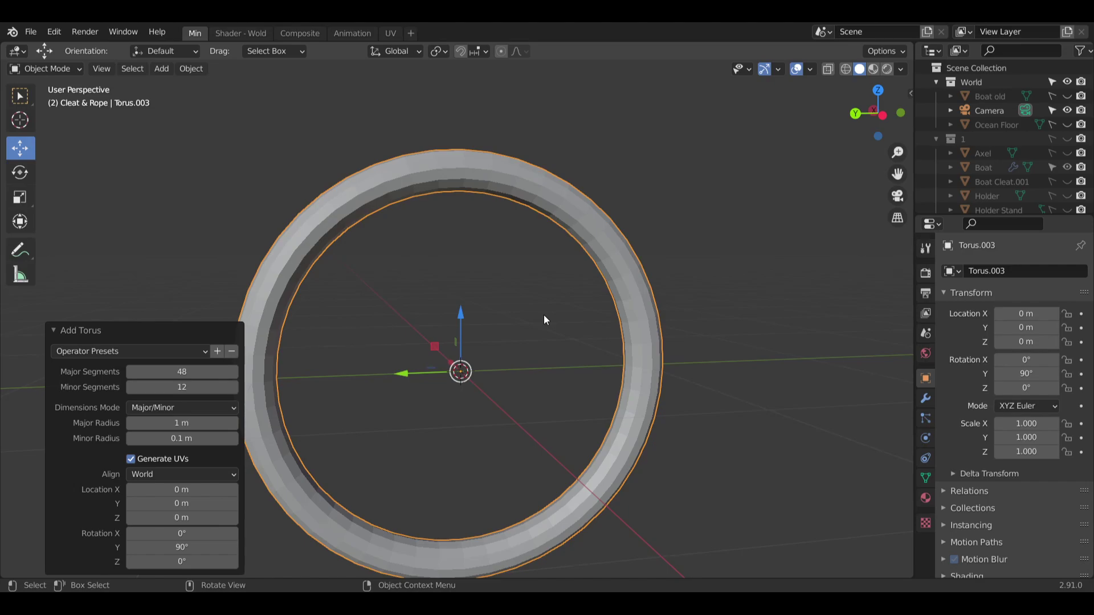
Open the torus's mesh for editing in the right orthographic view, with all of its vertices deselected.
click(897, 195)
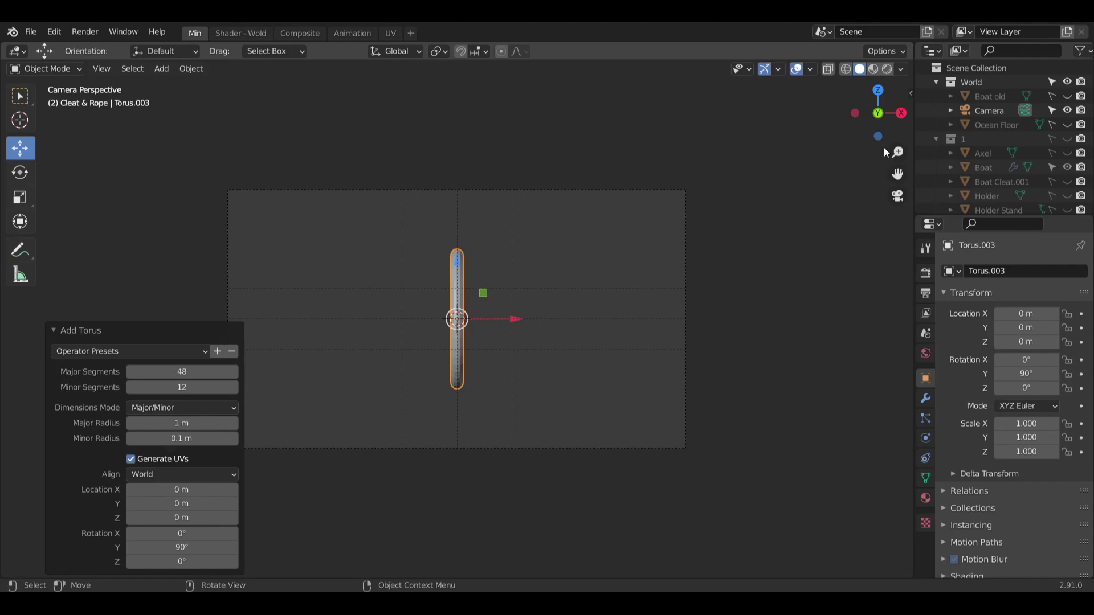
click(901, 113)
scroll(668, 279, down, 3)
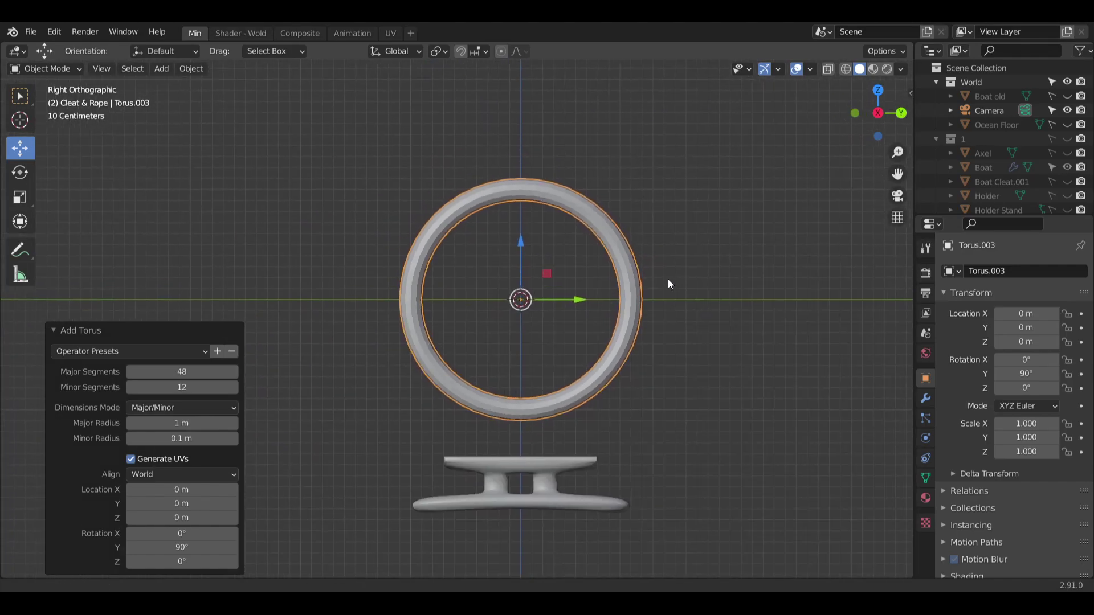
shift+middle_drag(667, 280, 598, 309)
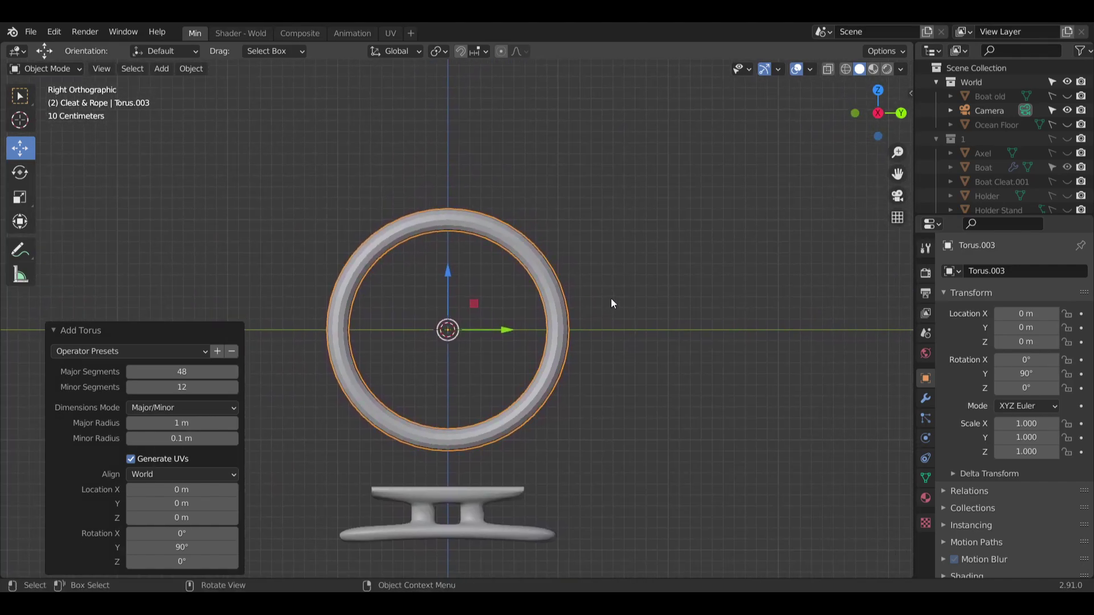
click(45, 69)
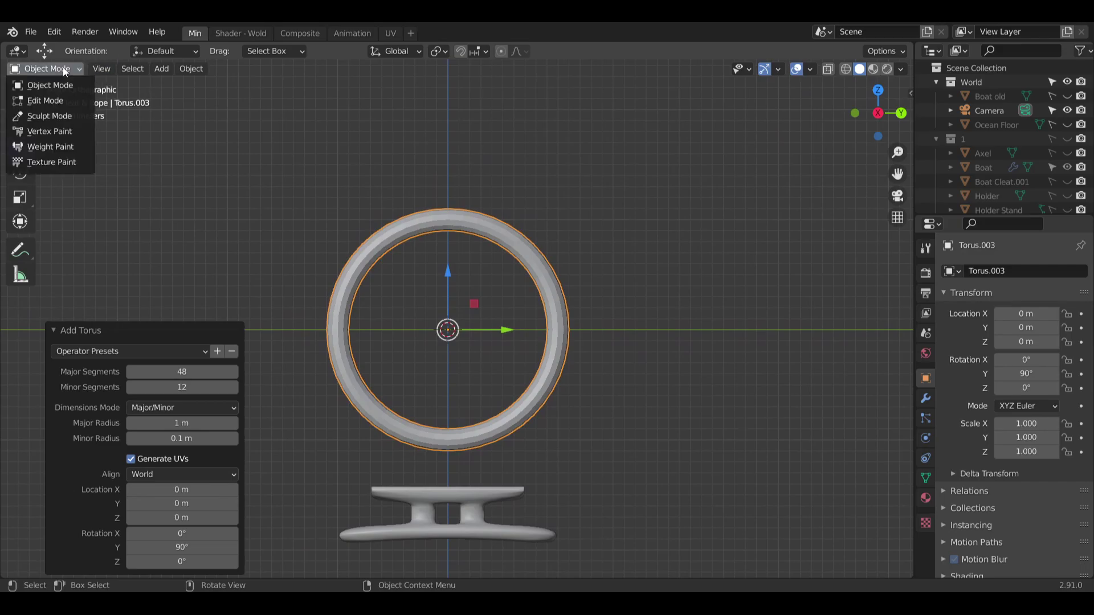
click(46, 101)
key(alt+a)
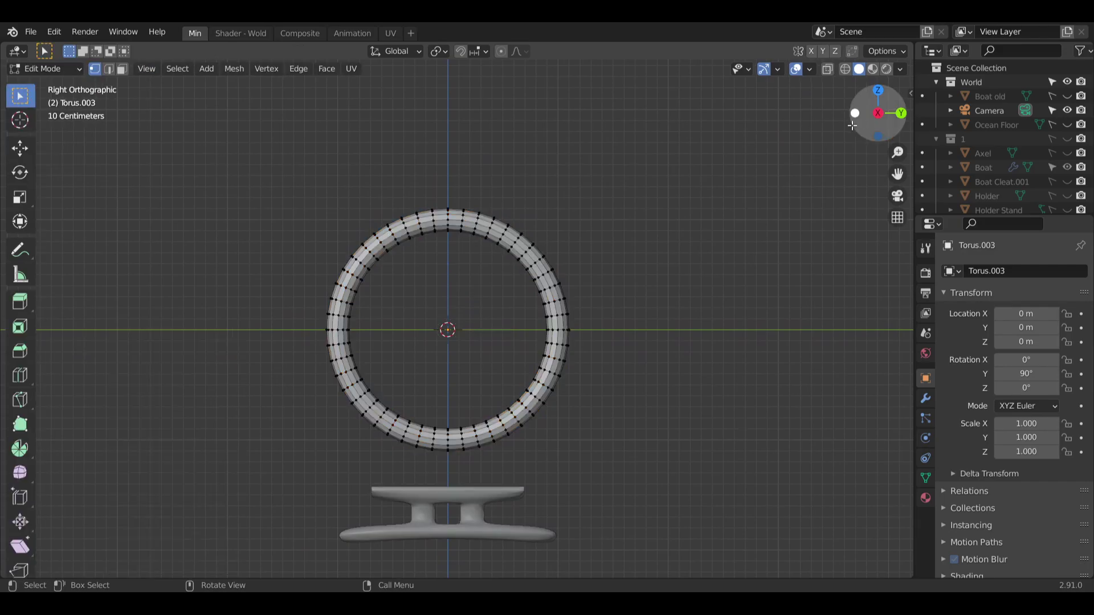
Select the ring's upper half through the mesh, stretch it to about 1.67 along Z and raise it about 0.33 m.
click(845, 69)
drag(206, 192, 641, 323)
click(19, 197)
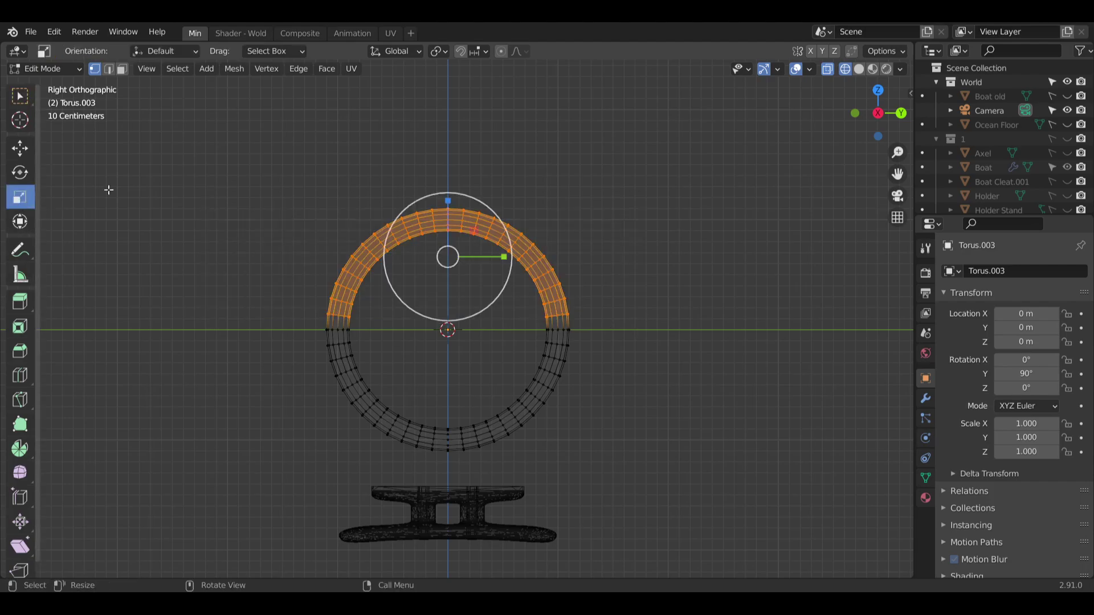
drag(449, 170, 456, 155)
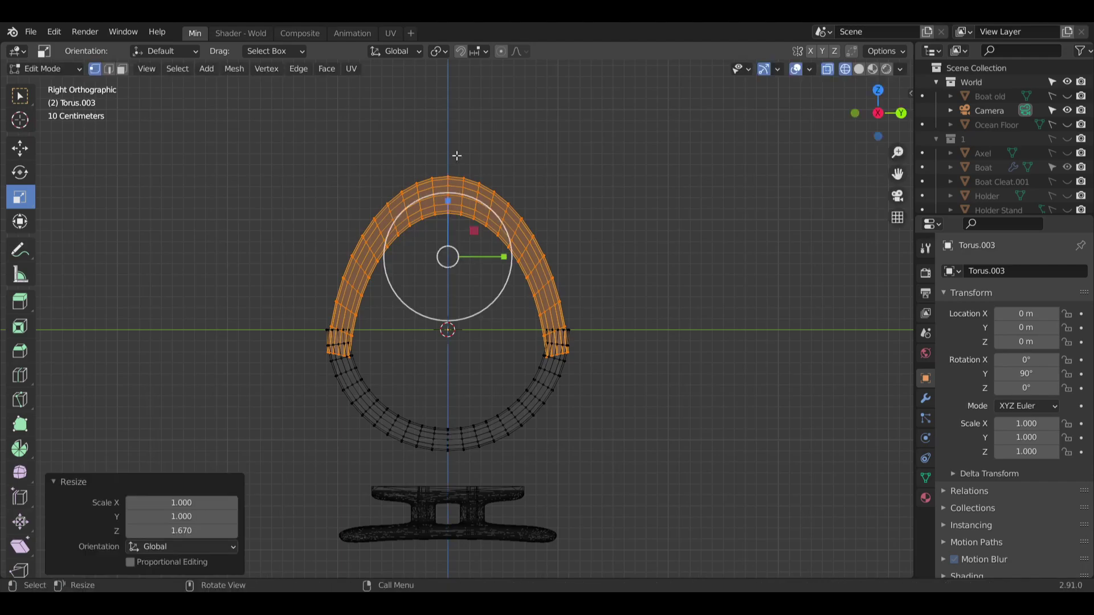
click(20, 148)
drag(447, 200, 450, 161)
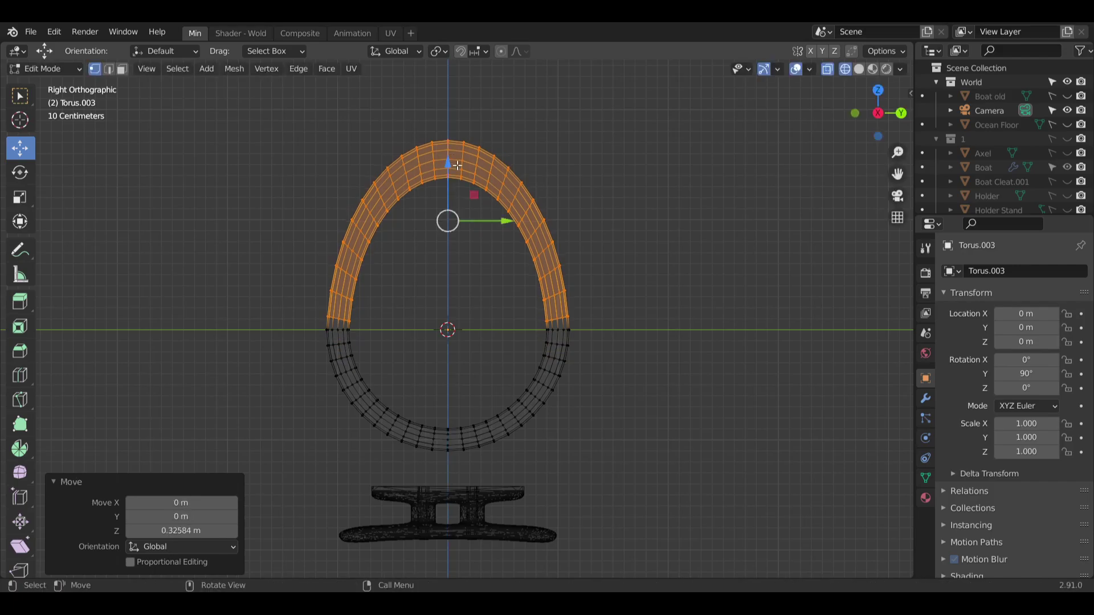
Flatten the ring's lower half along Z, move it up against the upper half and clear the selection.
drag(362, 338, 645, 457)
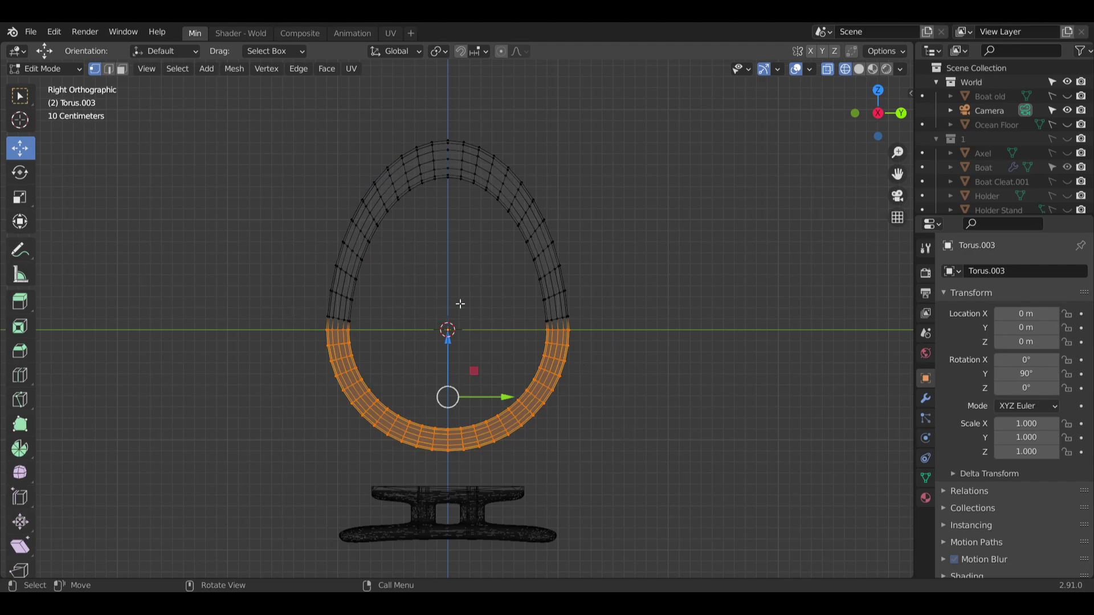
click(30, 203)
mouse_move(450, 341)
mouse_down()
mouse_move(445, 361)
mouse_move(449, 329)
mouse_up()
click(20, 148)
click(22, 98)
click(880, 166)
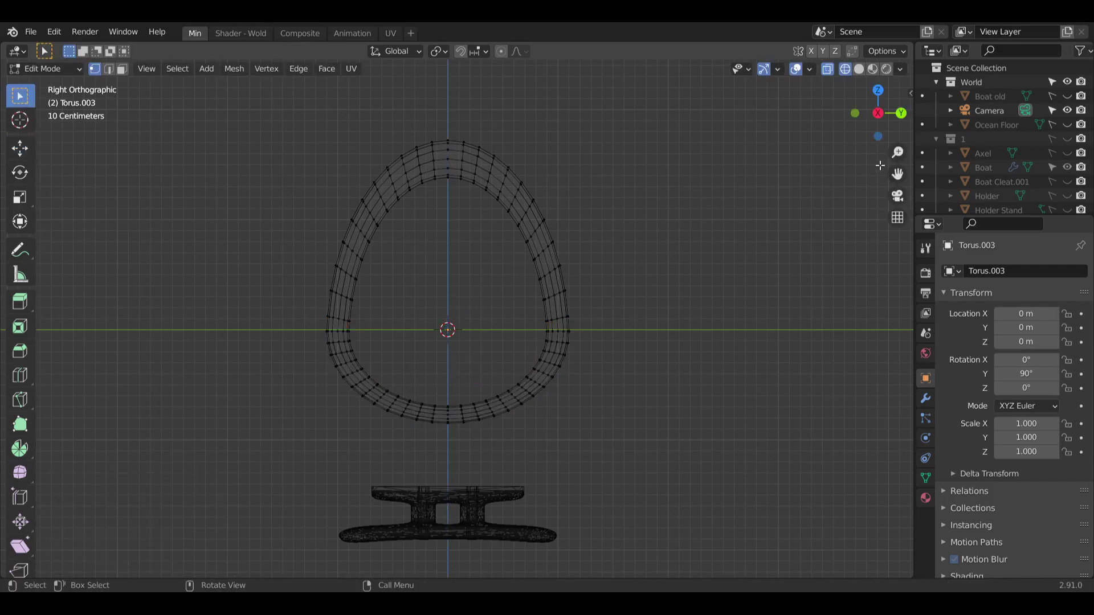
Examine the egg-shaped ring in solid shading and compare it with the boat cleat.
click(859, 69)
mouse_move(659, 242)
middle_down()
mouse_move(573, 287)
mouse_move(857, 258)
mouse_move(705, 271)
mouse_move(605, 241)
middle_up()
scroll(478, 165, down, 2)
middle_drag(479, 183, 505, 263)
scroll(511, 265, up, 4)
scroll(498, 264, down, 5)
scroll(488, 281, up, 5)
scroll(496, 279, down, 4)
scroll(481, 237, up, 5)
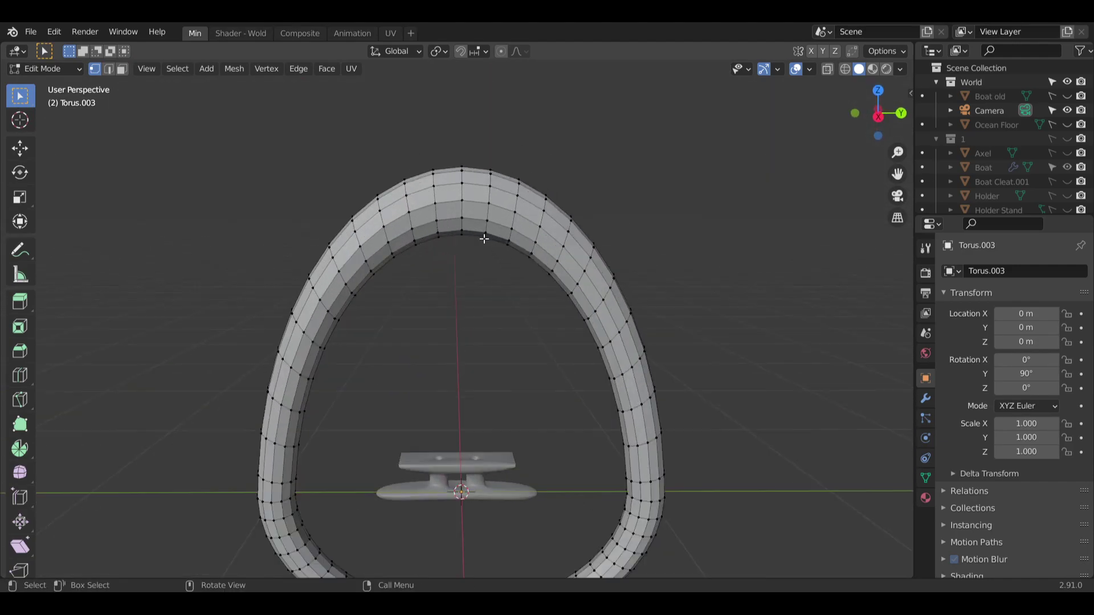
Extrude the two face loops at the middle of the ring's top along their normals by about 0.043 m to form a collar.
shift+middle_drag(450, 222, 455, 265)
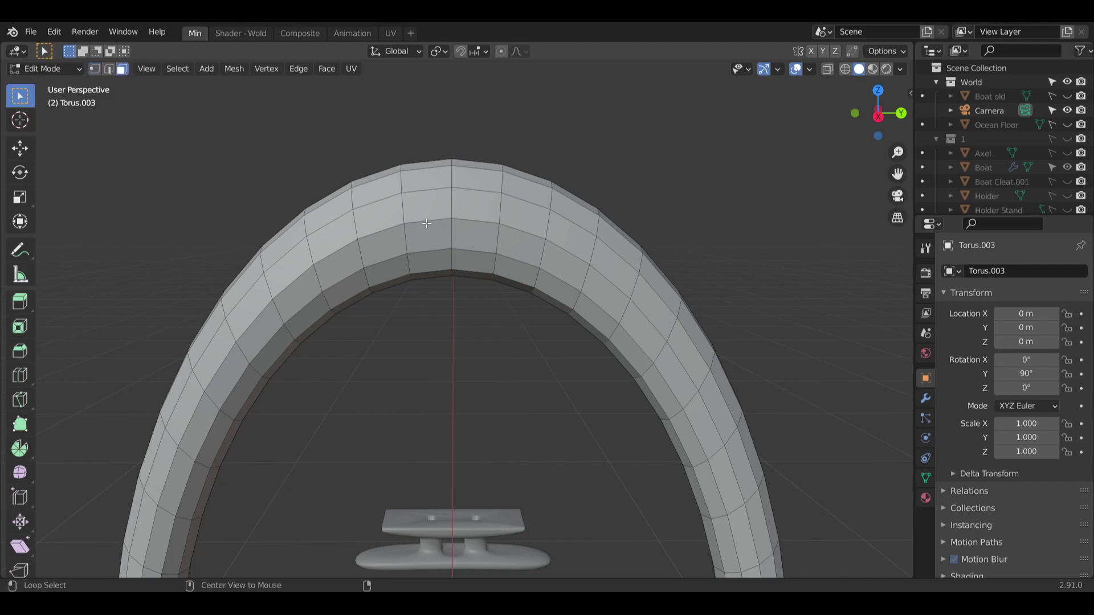
alt+shift+click(470, 226)
middle_drag(473, 226, 479, 228)
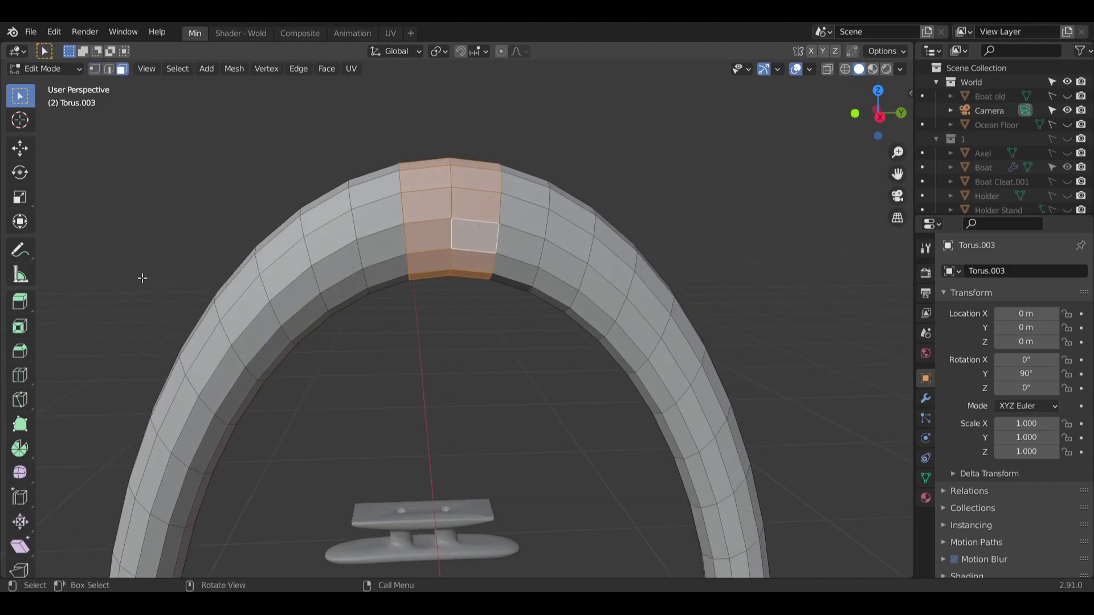
click(23, 202)
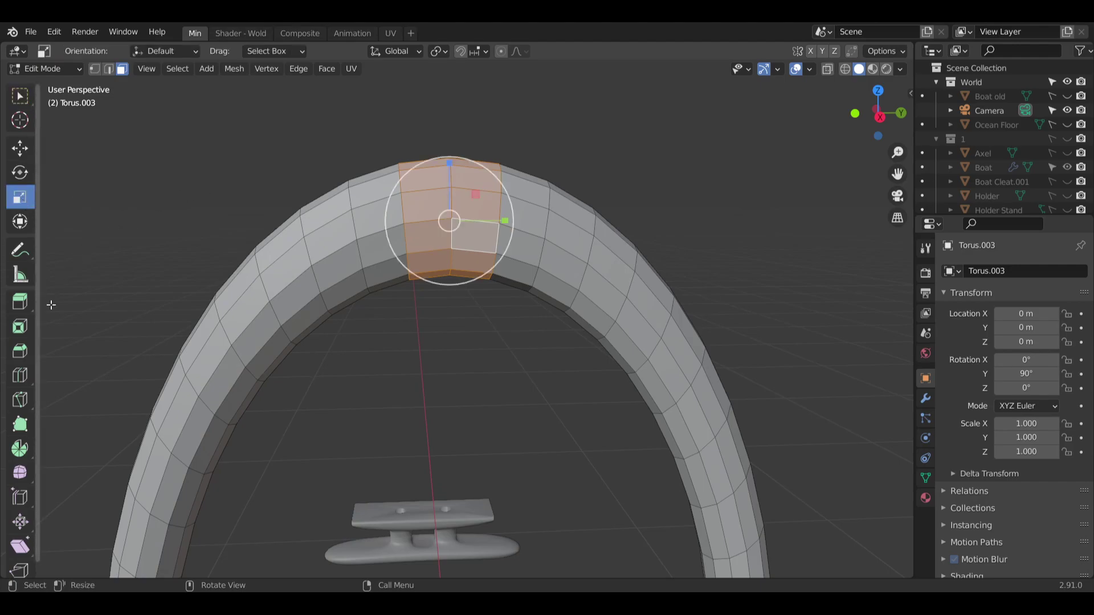
right_click(415, 238)
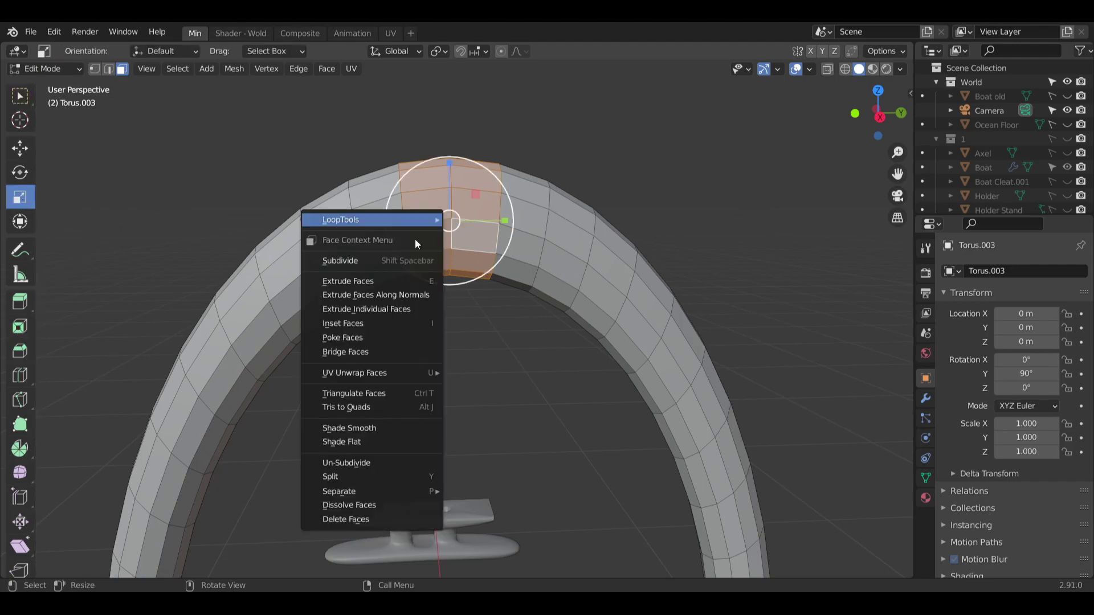
click(398, 294)
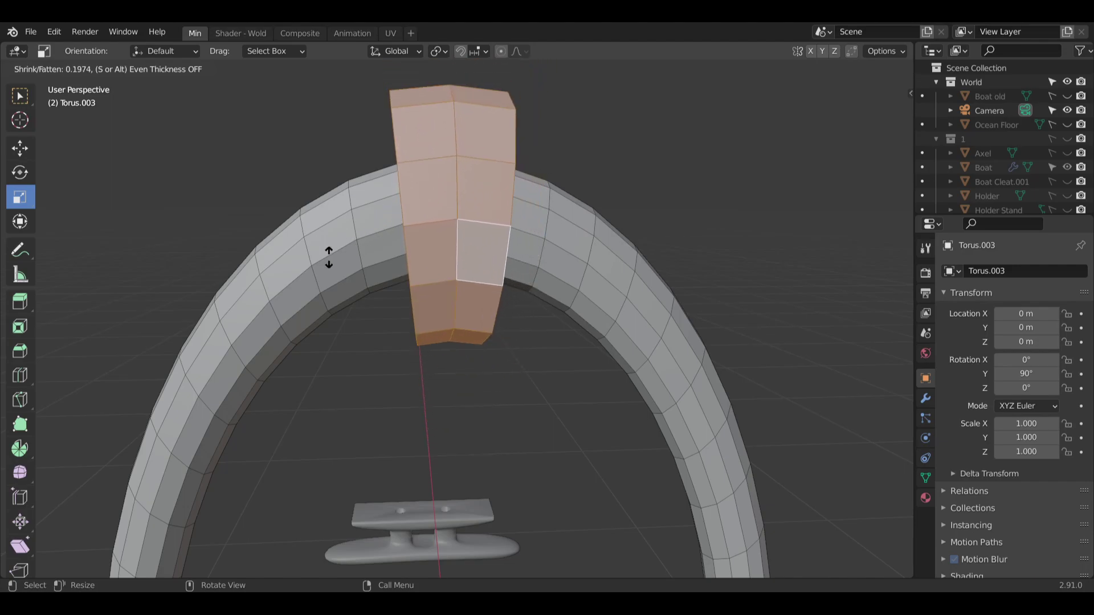
click(258, 284)
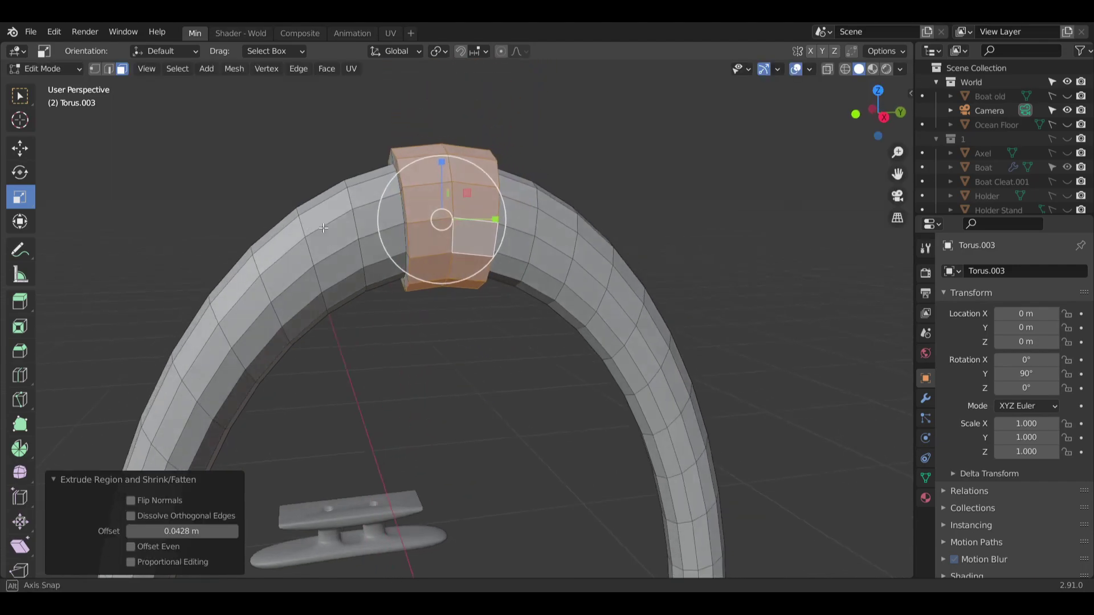
Inspect the raised collar from the side and select the four faces on its top.
middle_drag(257, 283, 378, 302)
scroll(402, 265, up, 6)
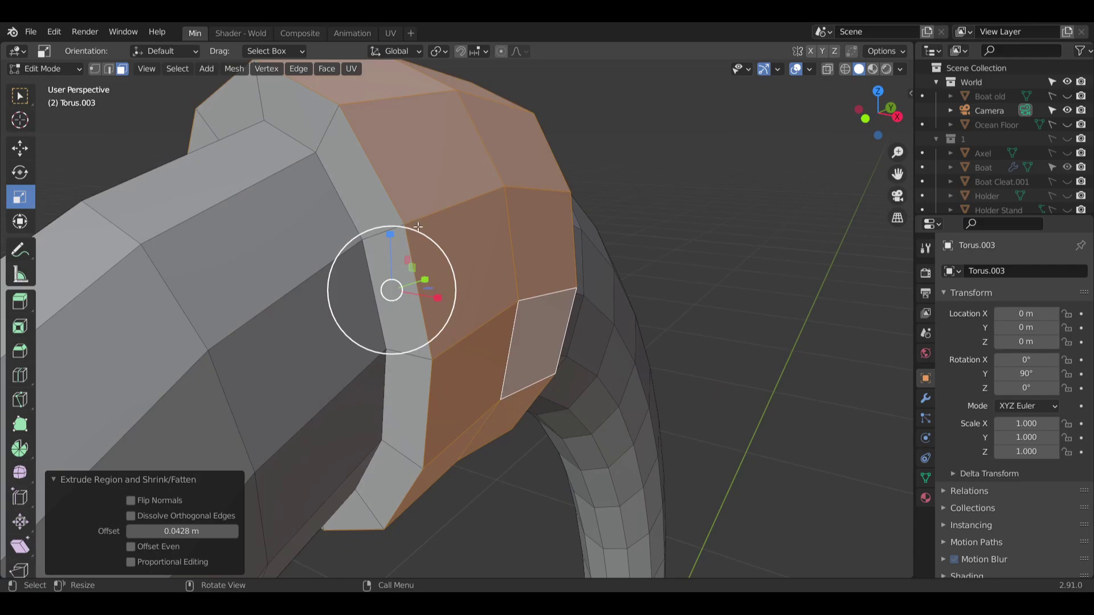
scroll(418, 227, down, 5)
middle_drag(418, 227, 482, 243)
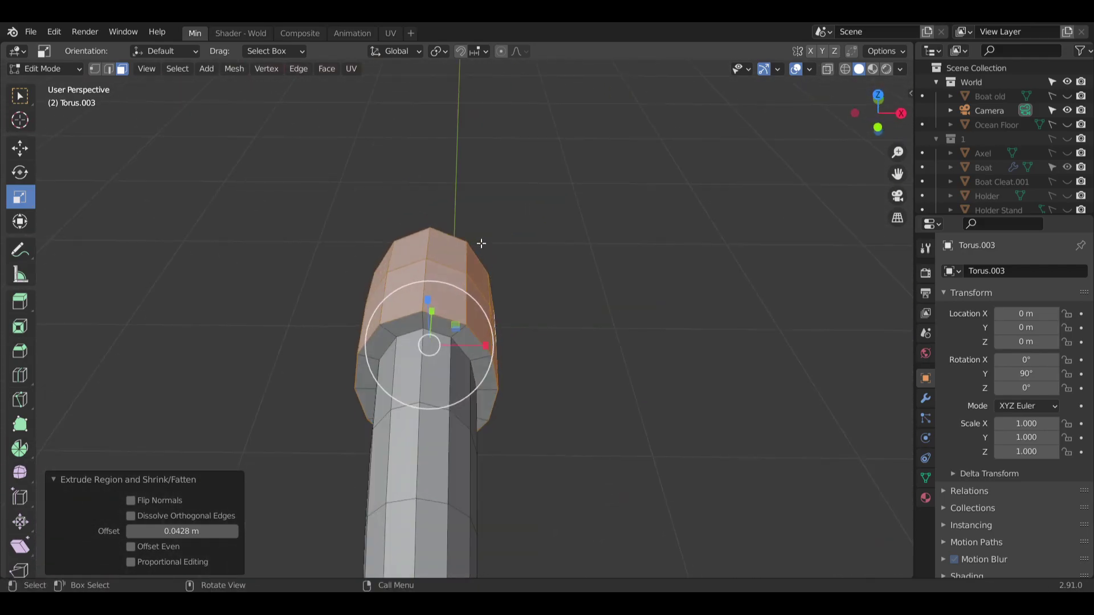
click(410, 254)
shift+click(412, 283)
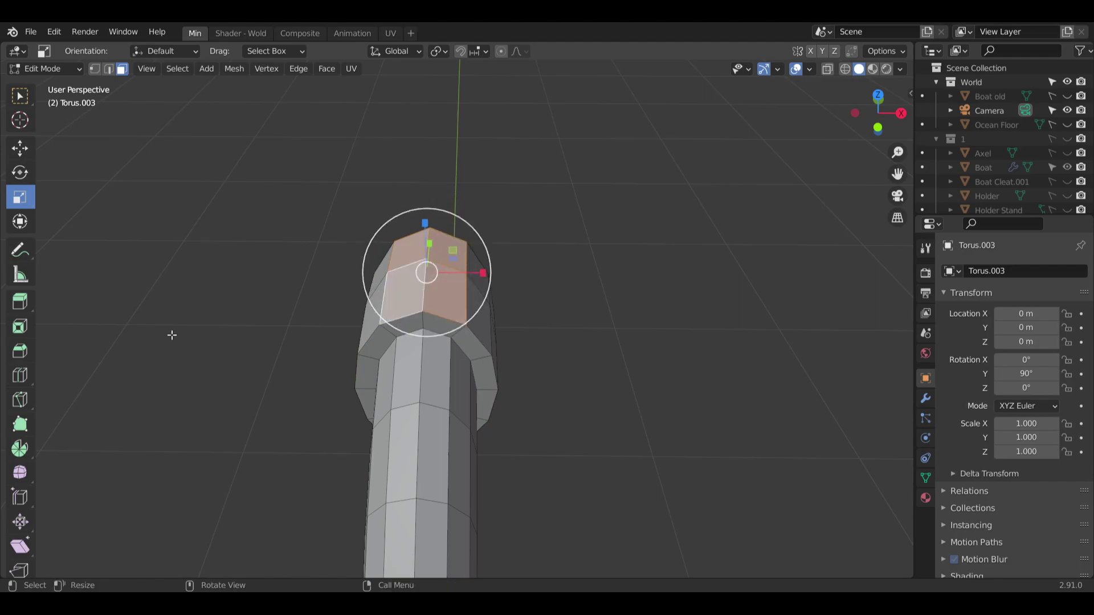
right_click(392, 296)
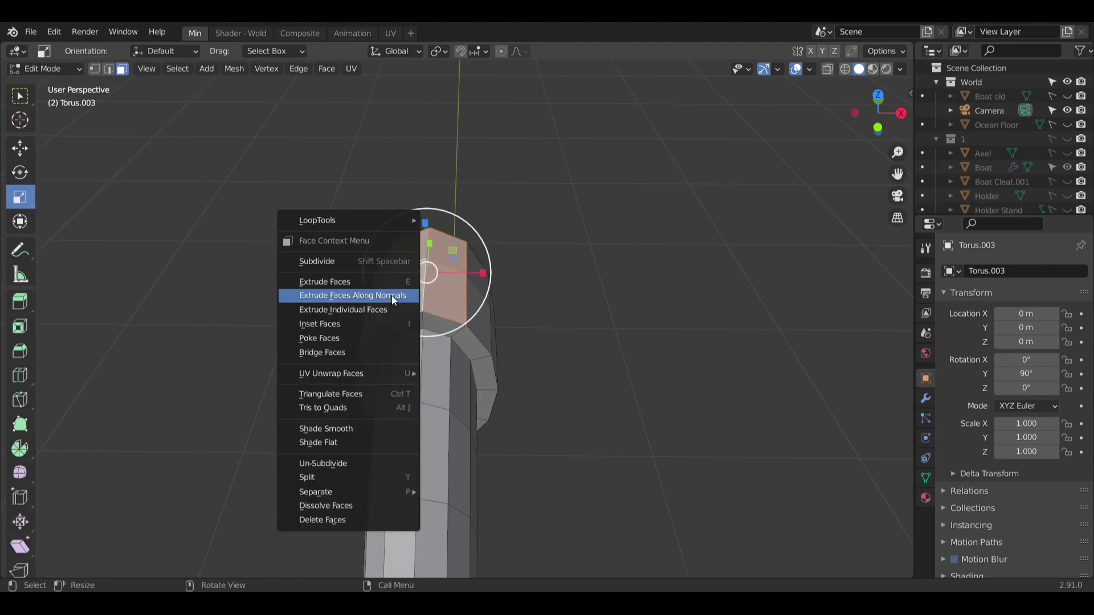
click(390, 296)
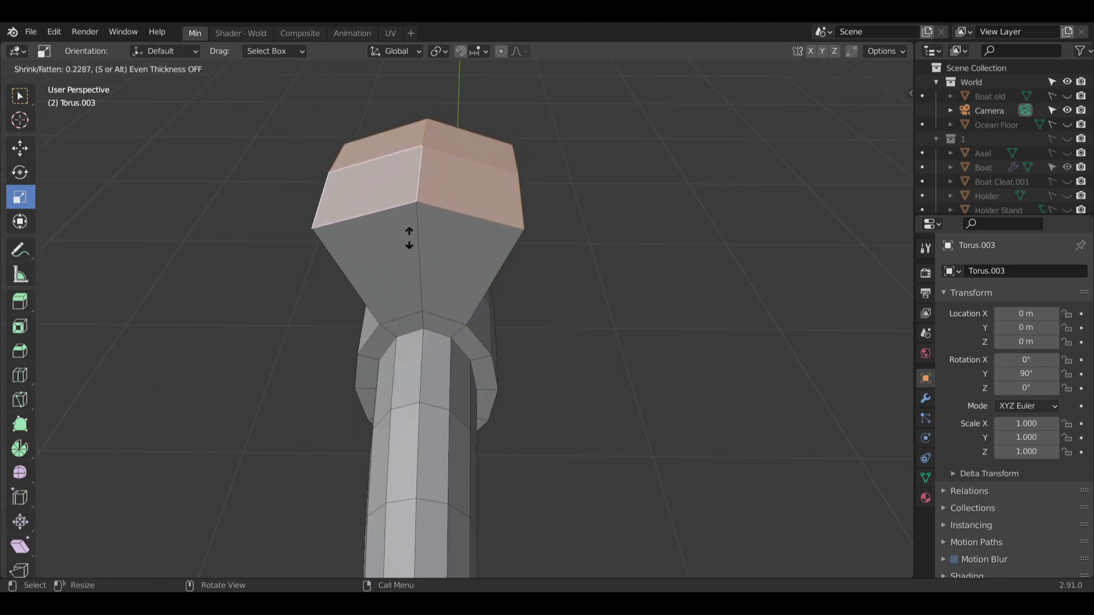
right_click(409, 244)
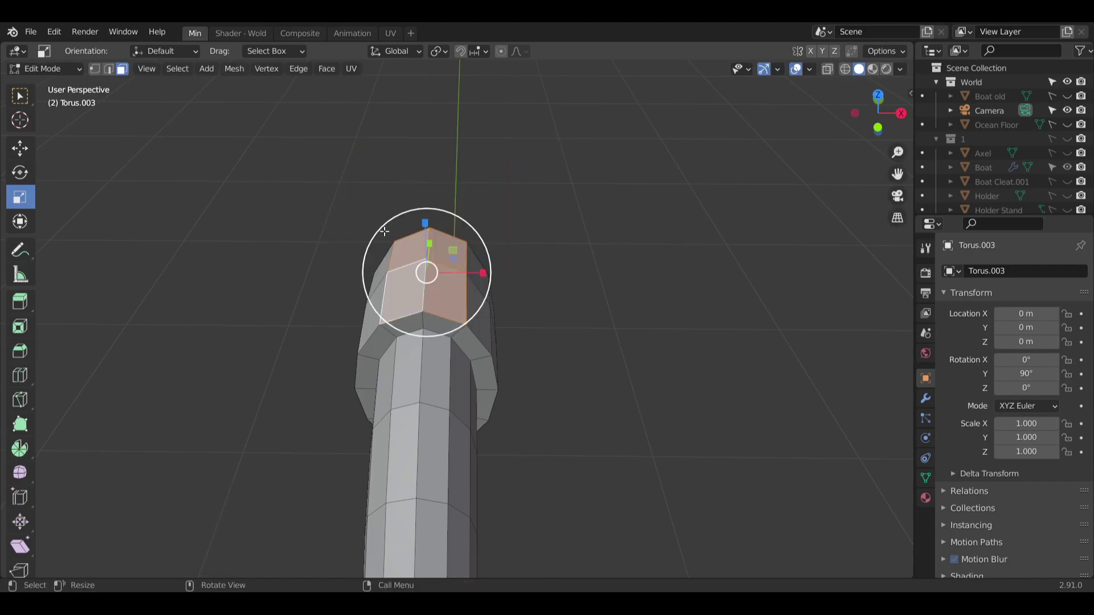
Extrude the collar's four top faces straight up into a tall block, replacing a first shorter extrusion of about 0.11 m.
click(20, 302)
drag(424, 224, 430, 173)
middle_drag(430, 173, 366, 223)
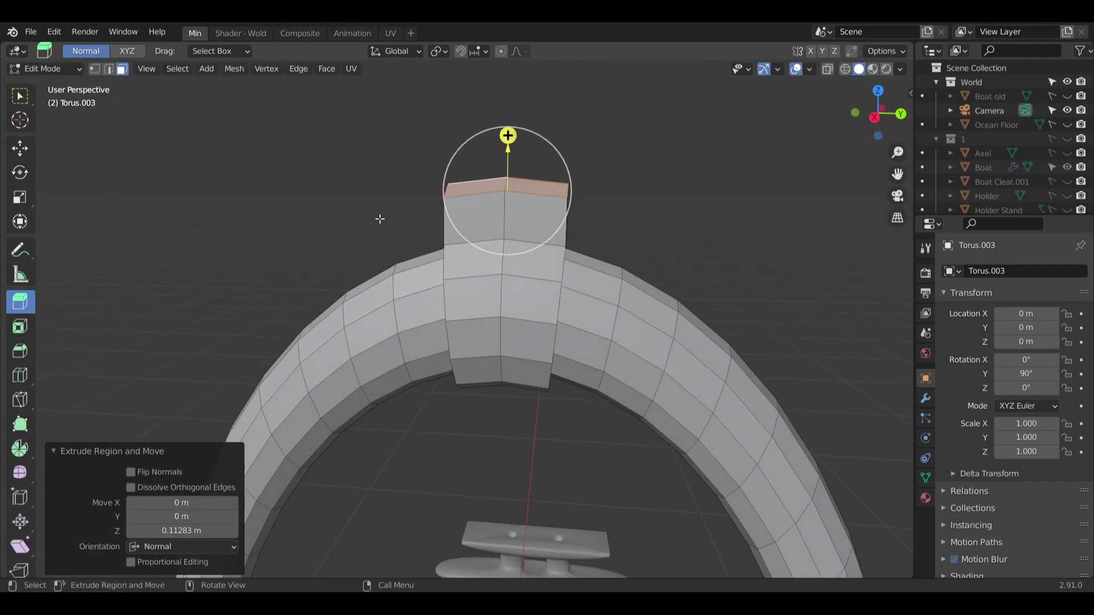
key(ctrl+z)
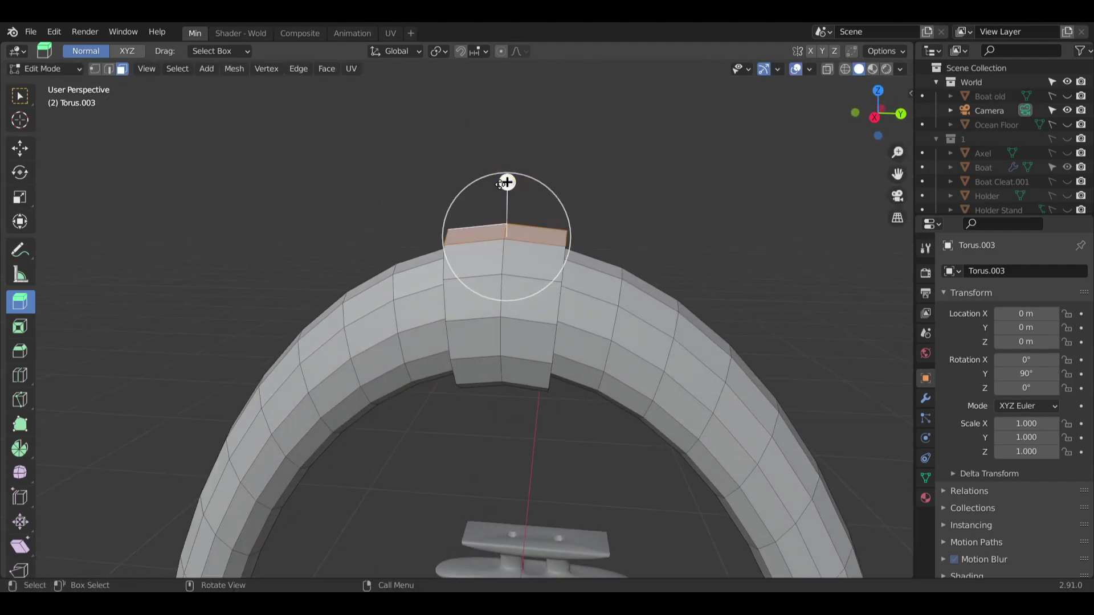
drag(507, 182, 521, 105)
middle_drag(521, 105, 509, 237)
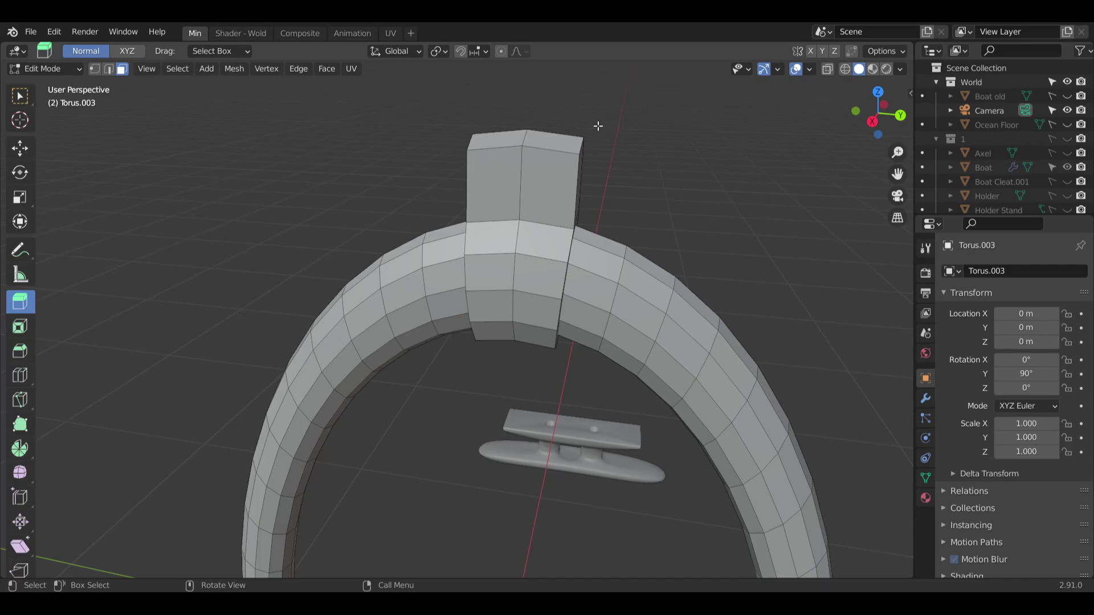
Turn on Y mesh symmetry and select the two outer corner vertices on one end of the block's top.
middle_drag(598, 126, 530, 168)
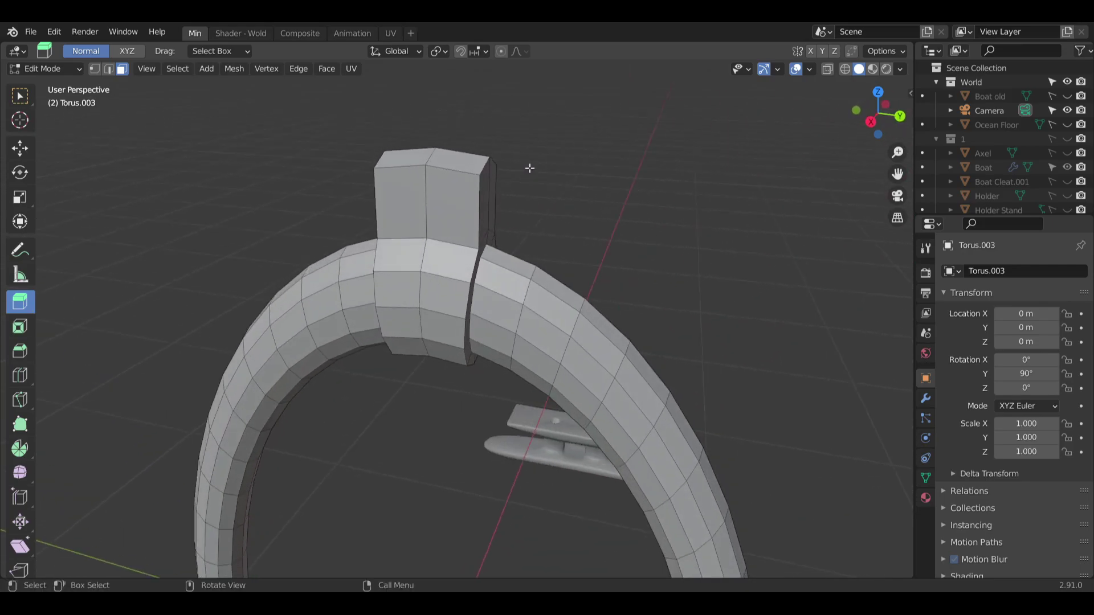
scroll(530, 168, up, 3)
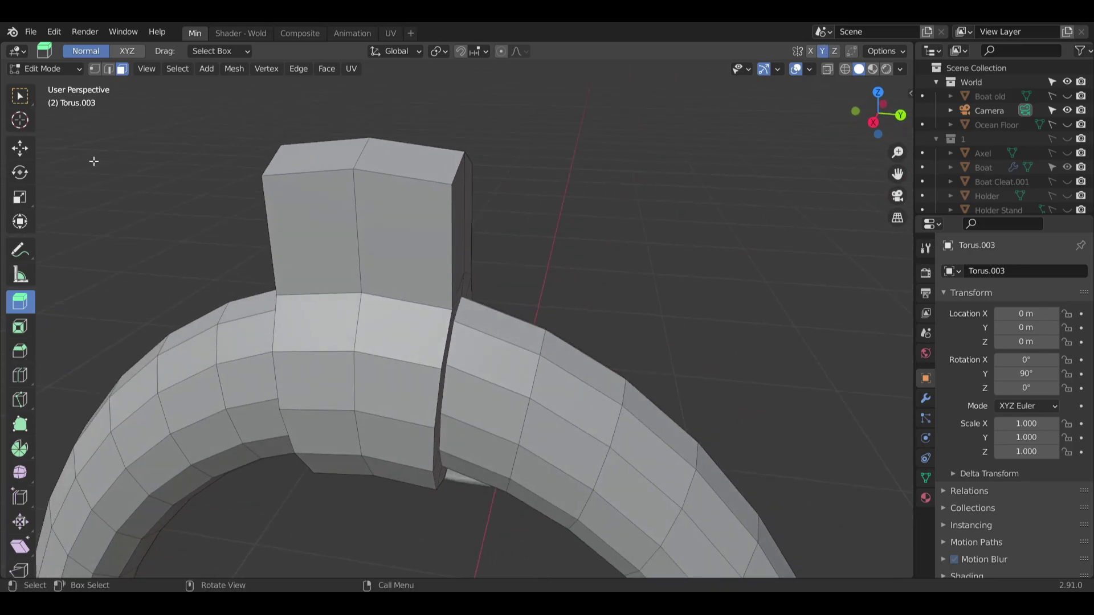
key(w)
click(456, 175)
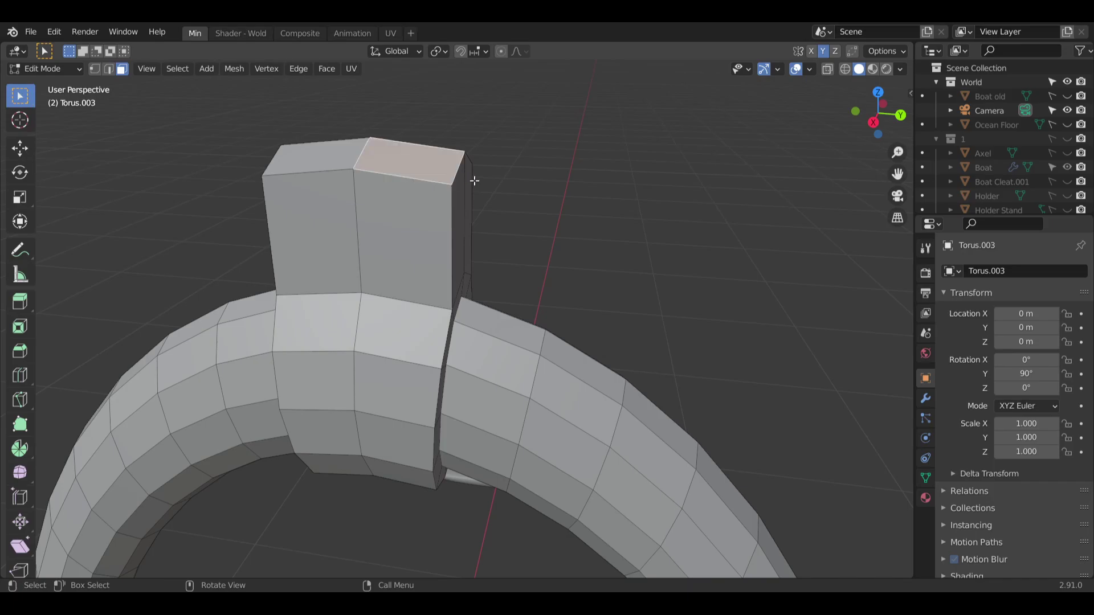
click(94, 68)
middle_drag(544, 176, 441, 172)
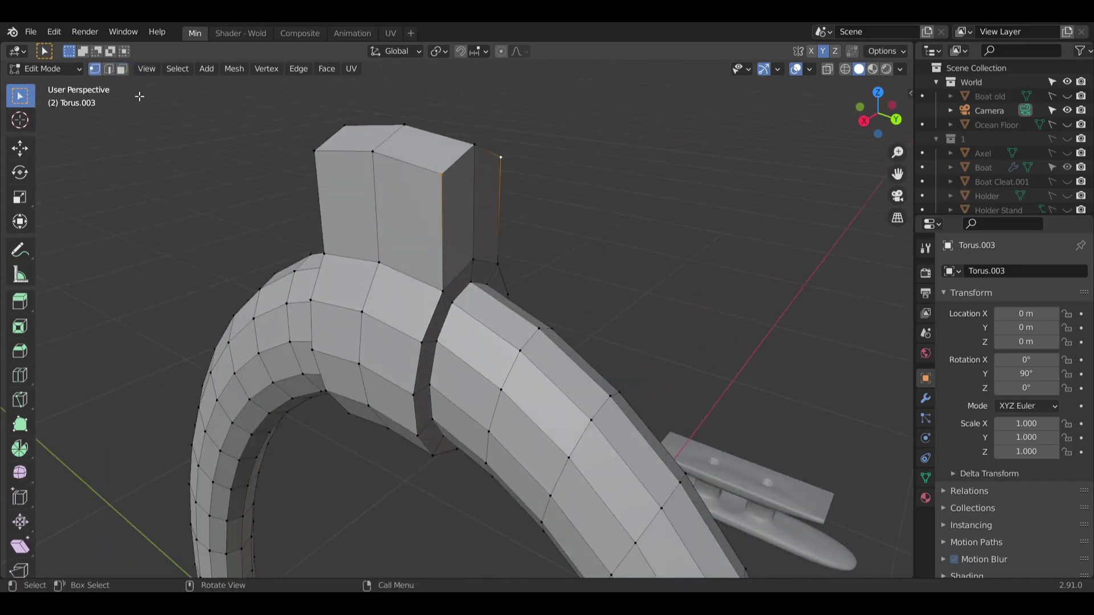
Lower the block's outer top corner vertices, and lower the middle vertex between them by about 0.025 m to round the top.
click(19, 149)
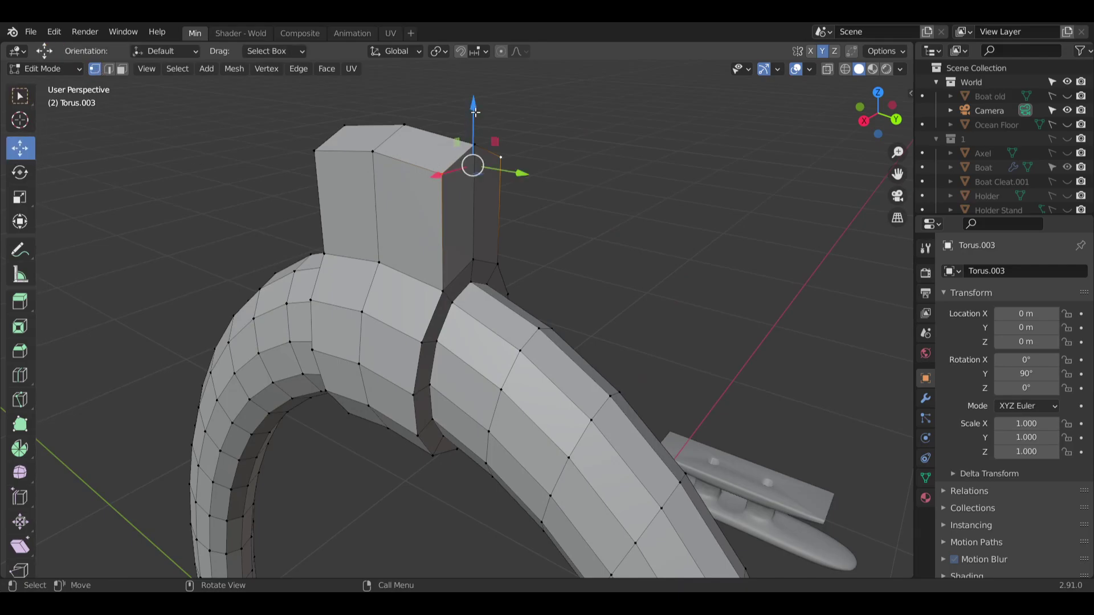
drag(474, 113, 468, 135)
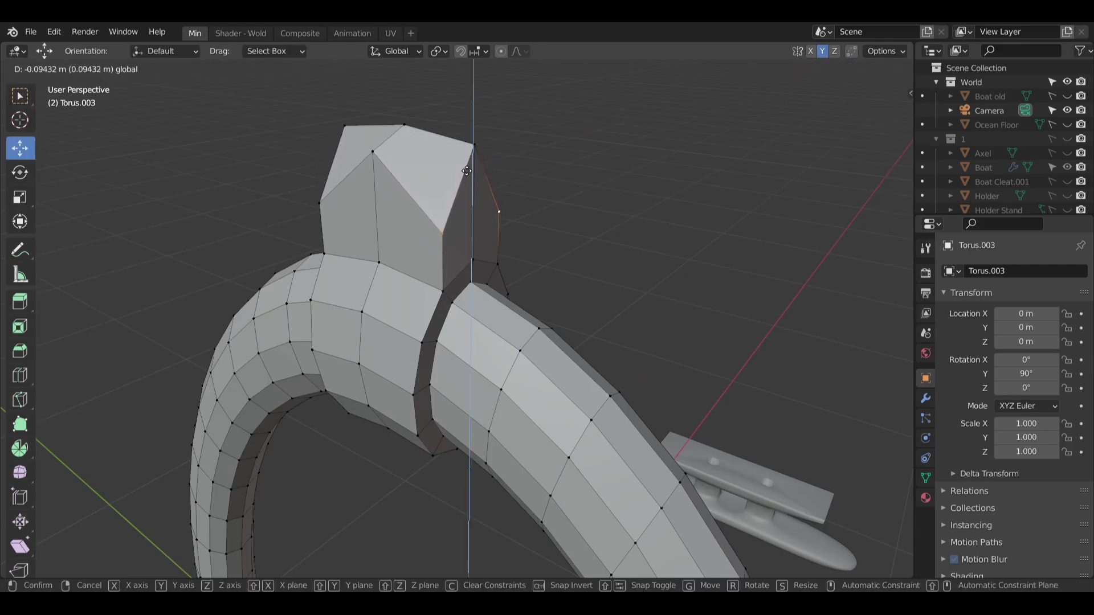
drag(466, 142, 467, 142)
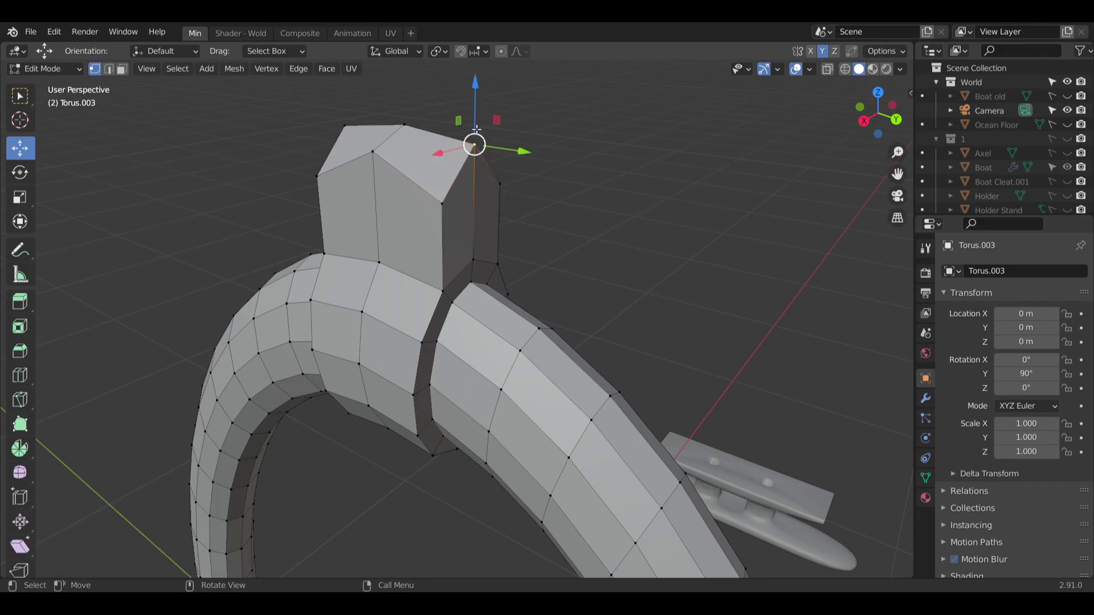
drag(477, 89, 475, 108)
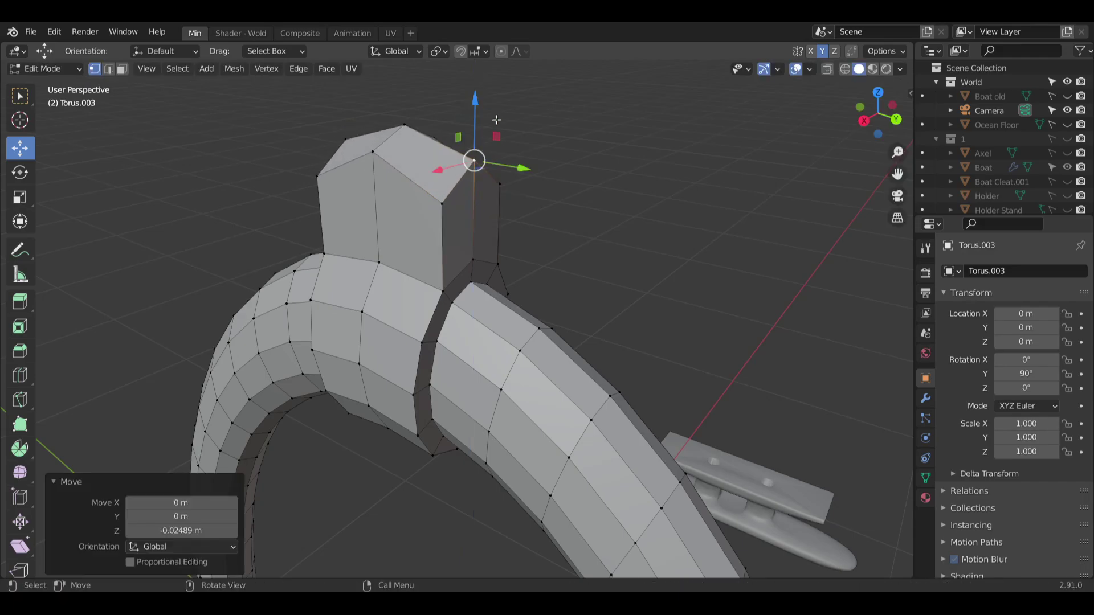
middle_drag(475, 108, 564, 129)
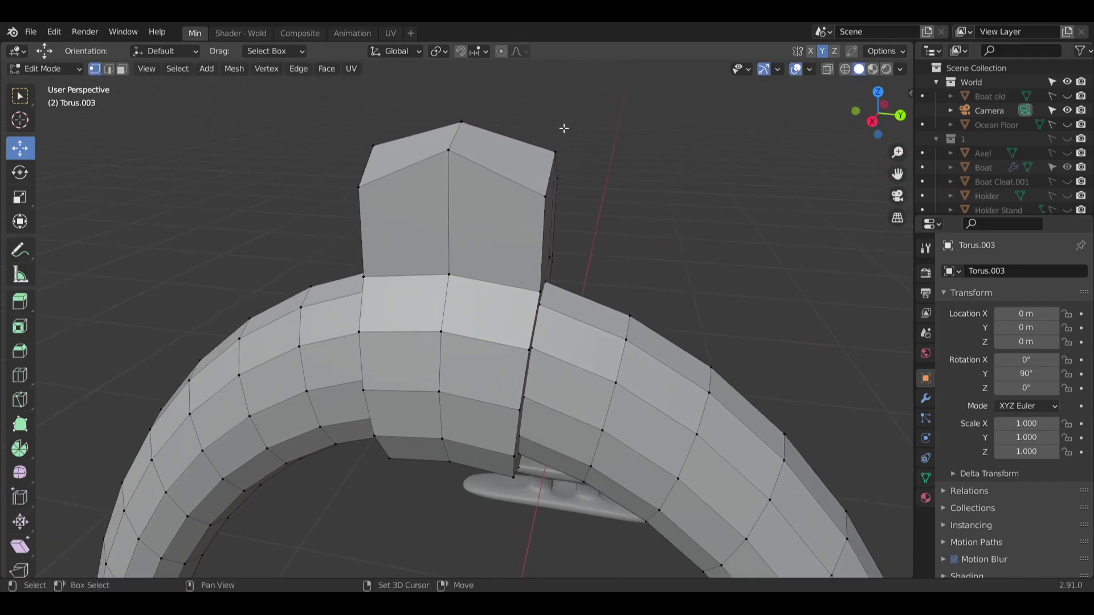
Select all vertices of the block's peaked top through the mesh in wireframe shading and bevel their edges by about 0.059 m.
click(846, 72)
middle_drag(701, 209, 727, 186)
drag(303, 114, 641, 238)
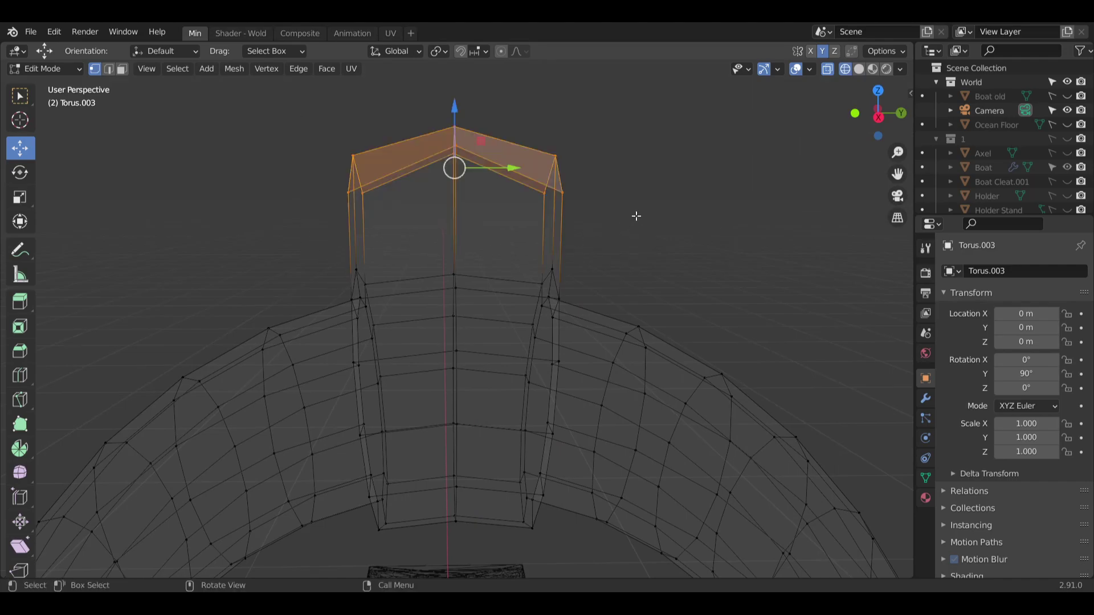
click(20, 350)
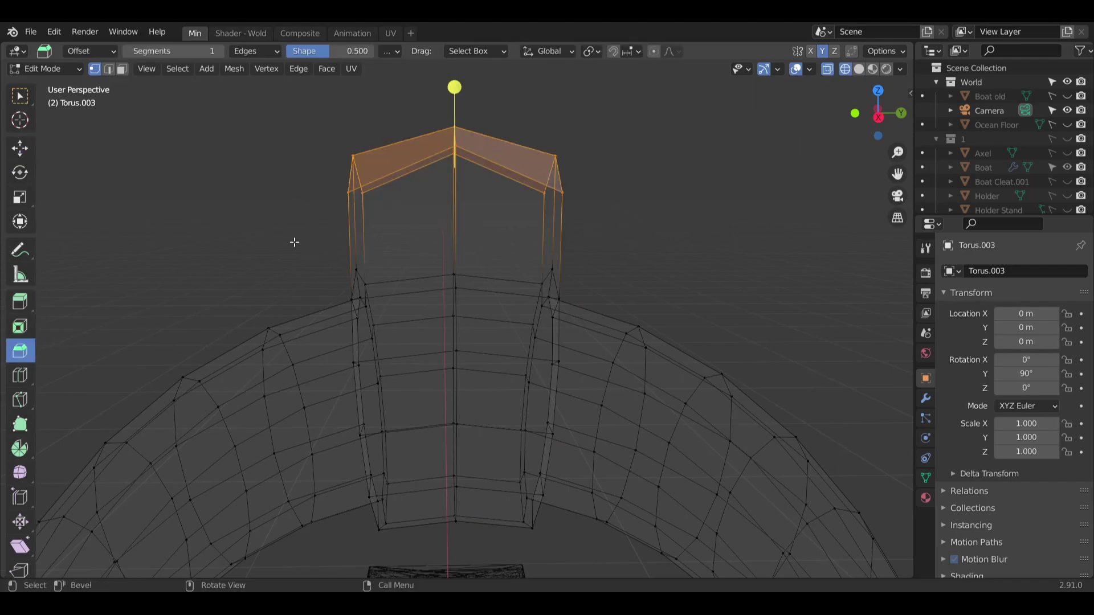
drag(453, 88, 479, 572)
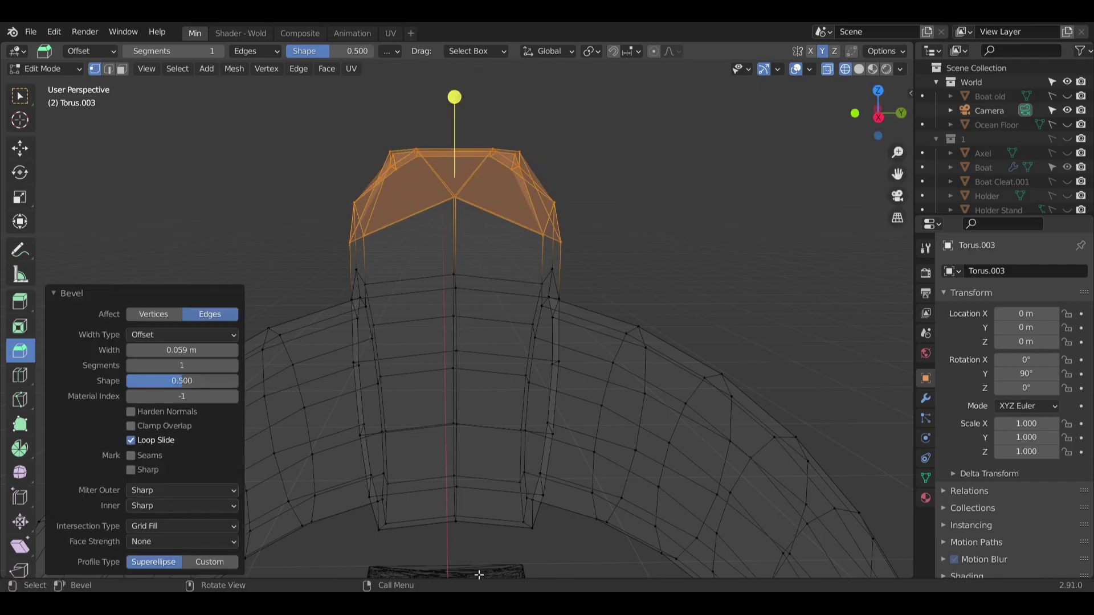
Return to solid shading, turn on Clamp Overlap for the bevel and set its width to 1.79 m.
click(859, 69)
middle_drag(856, 155, 567, 206)
scroll(567, 207, up, 2)
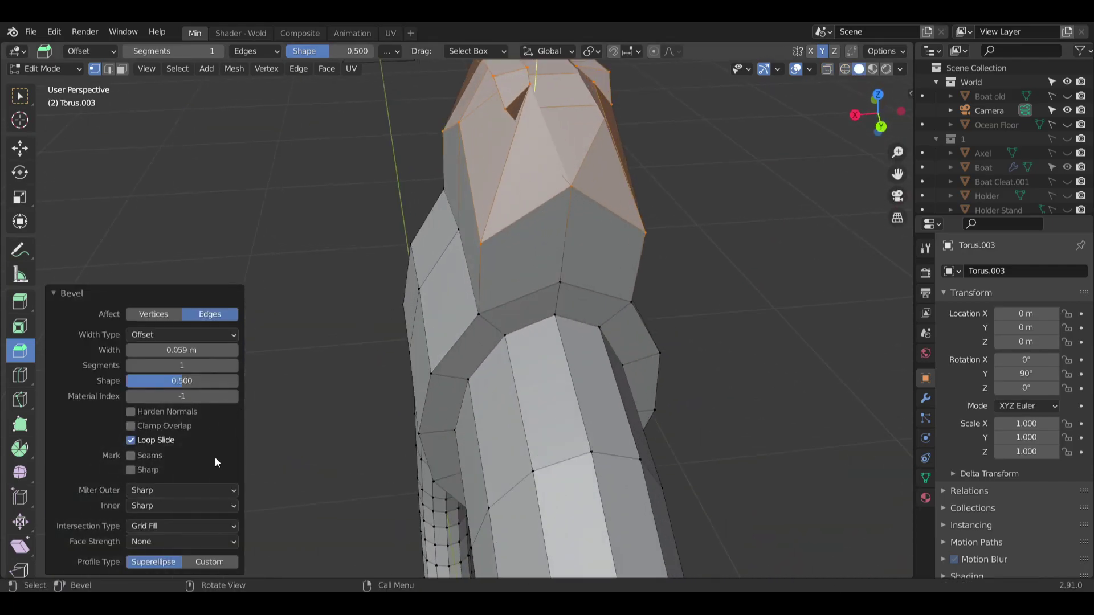
click(136, 426)
shift+middle_drag(411, 212, 485, 373)
scroll(497, 274, up, 3)
middle_drag(497, 274, 541, 243)
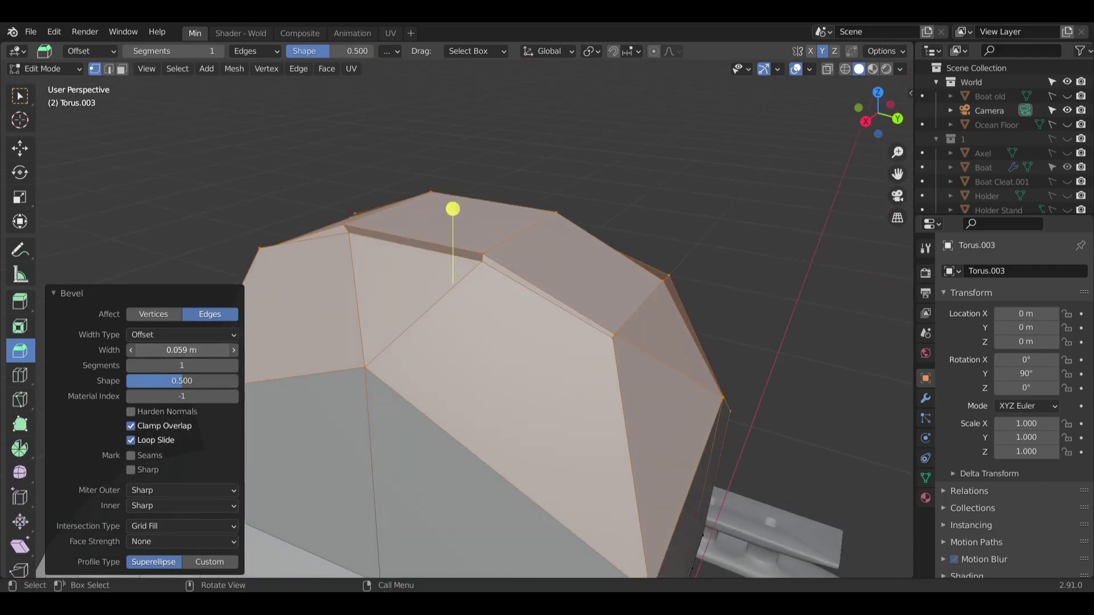
middle_drag(329, 296, 430, 308)
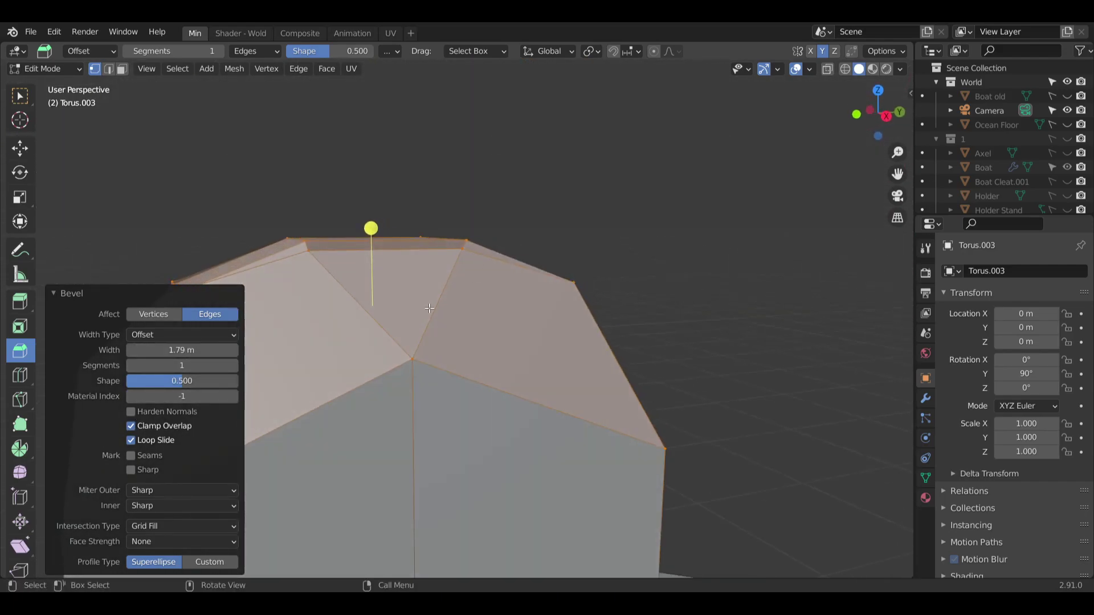
Set the bevel to 4 segments to round the block's top, and clear the selection.
click(233, 365)
click(233, 366)
click(233, 366)
scroll(461, 356, down, 3)
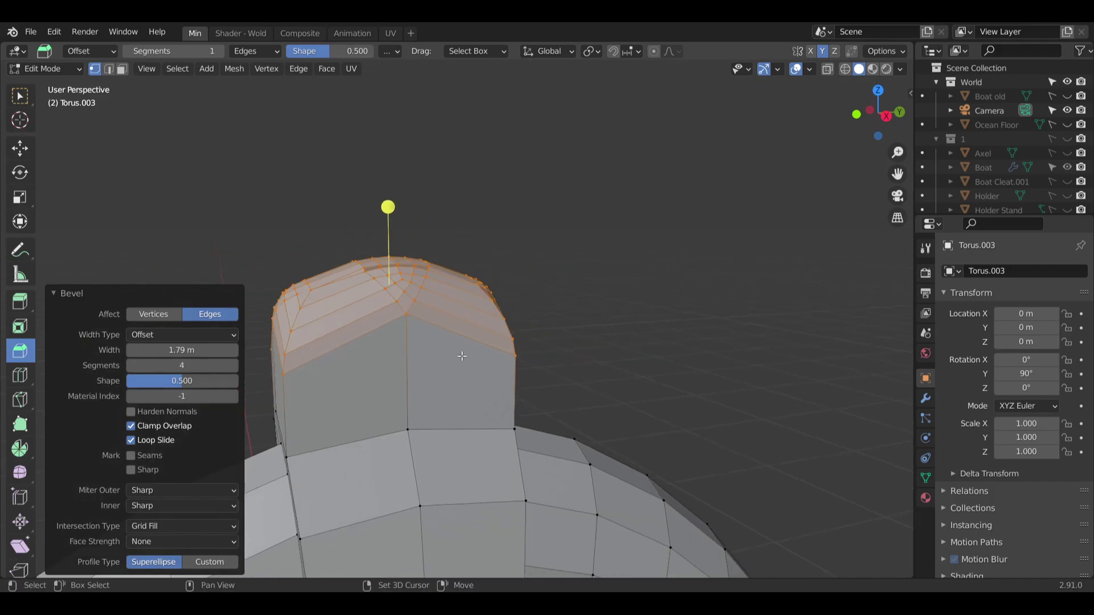
middle_drag(461, 356, 393, 370)
scroll(456, 273, up, 5)
mouse_move(473, 250)
middle_down()
mouse_move(456, 259)
mouse_move(492, 246)
middle_up()
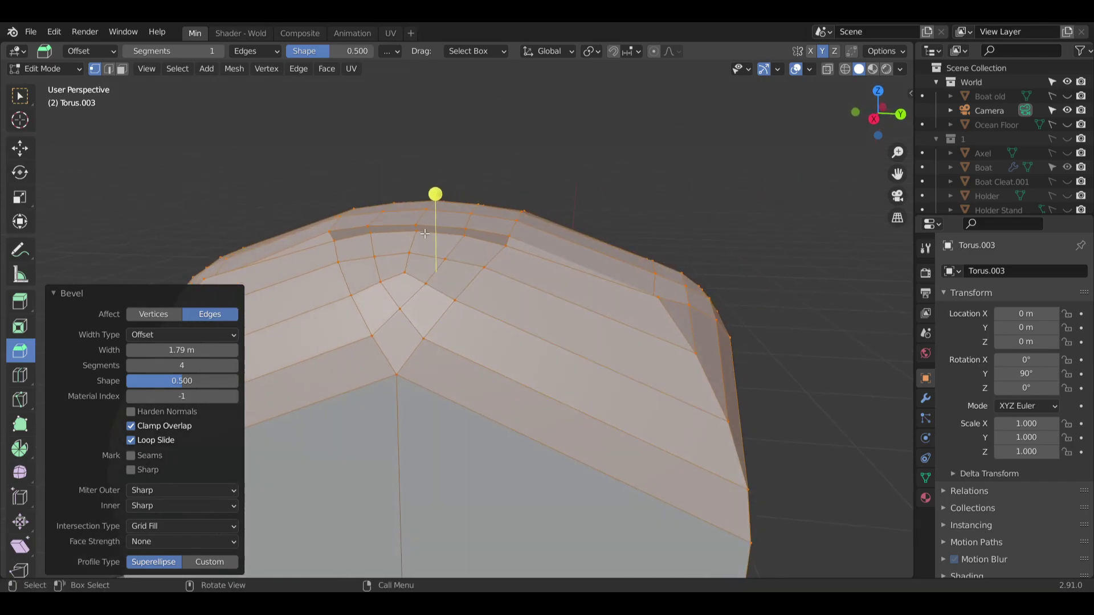
middle_drag(424, 233, 614, 260)
click(206, 211)
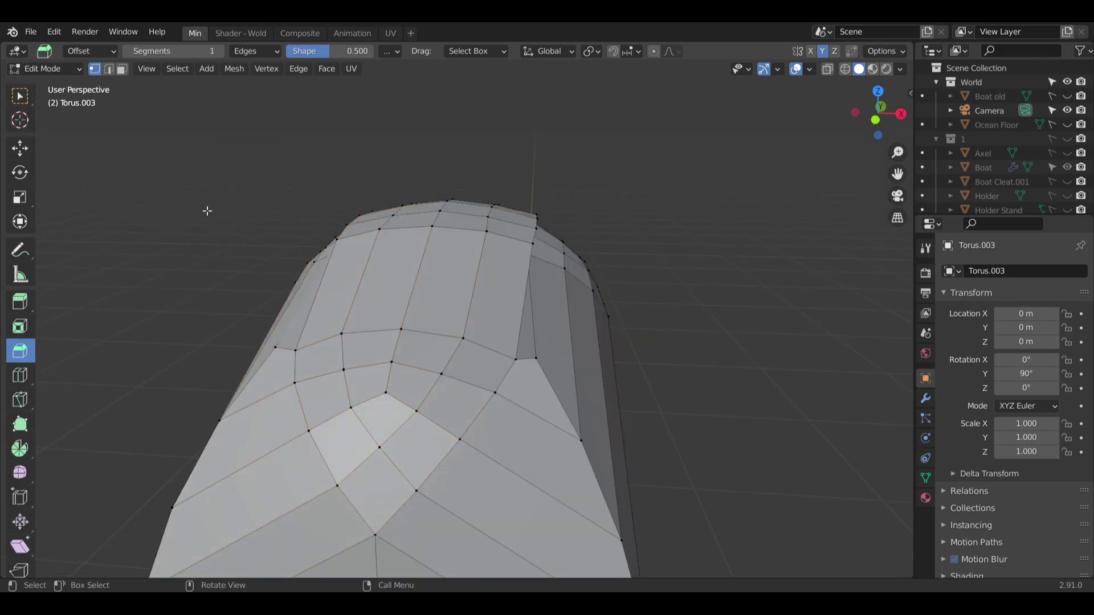
Merge At Last the doubled corner vertices at the negative-Y end of the rounded top, on both X sides.
right_click(507, 365)
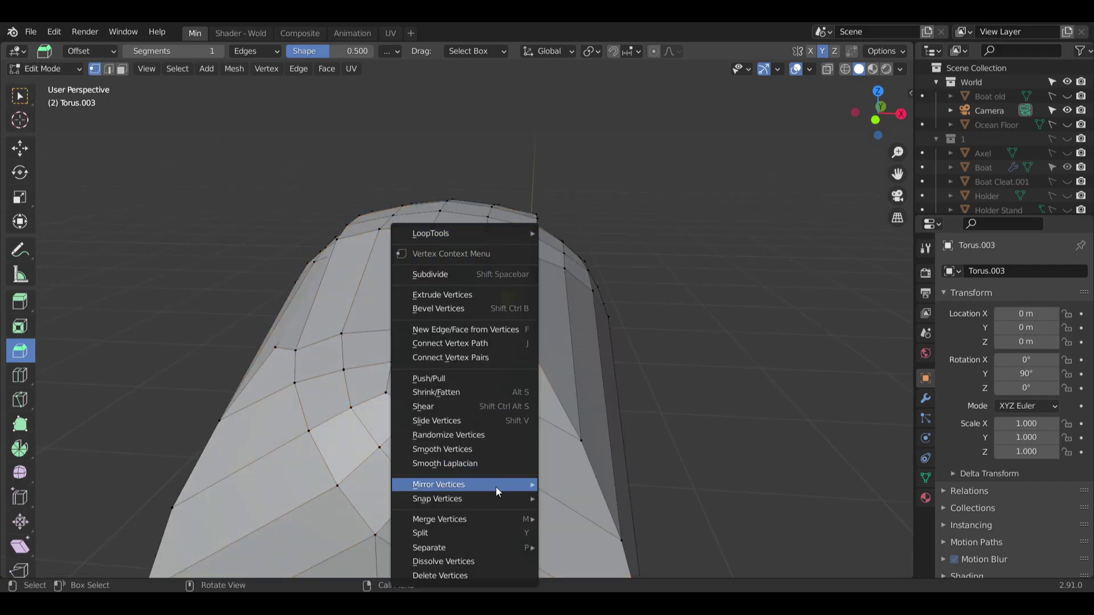
mouse_move(496, 521)
click(581, 452)
middle_drag(419, 354, 383, 368)
right_click(281, 388)
mouse_move(289, 380)
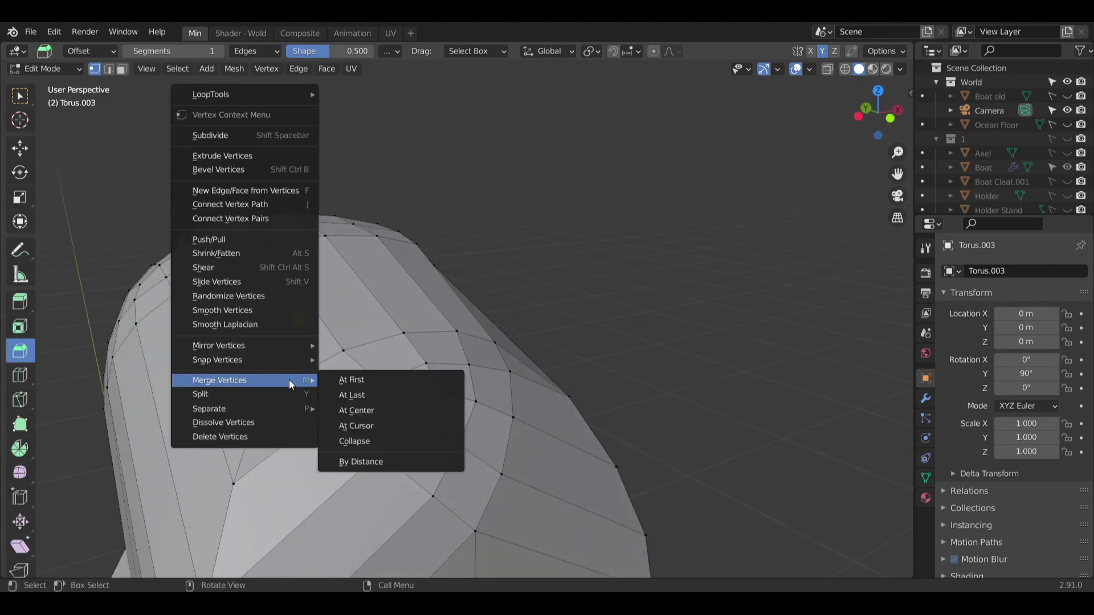
click(370, 393)
On the crown's negative-X side, merge At Last the first two facing vertex pairs across the long narrow gap.
key(KP_Decimal)
middle_drag(381, 281, 367, 278)
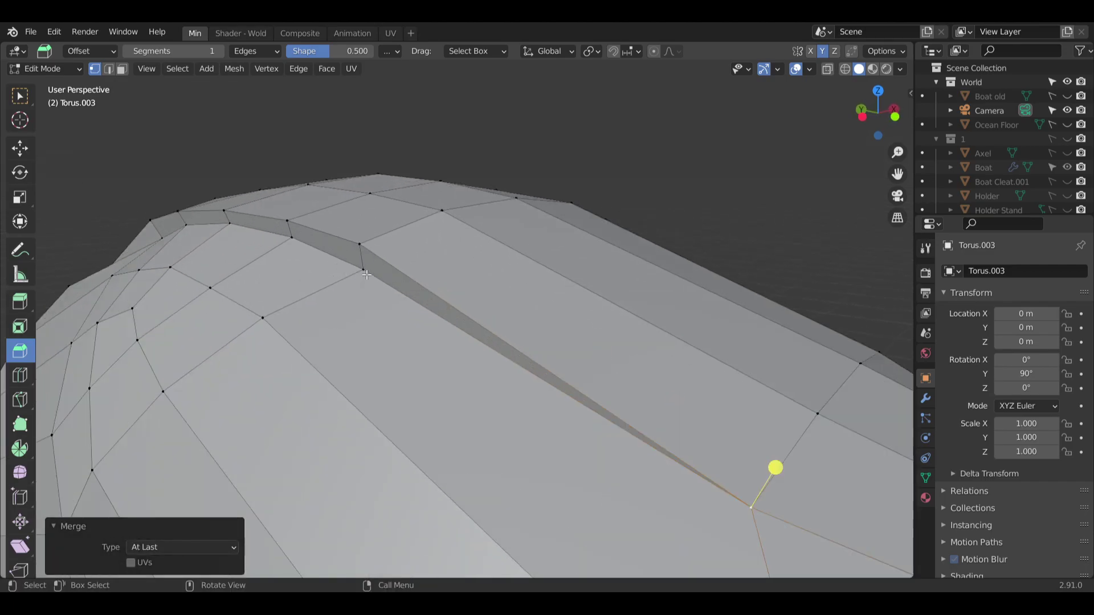
right_click(365, 315)
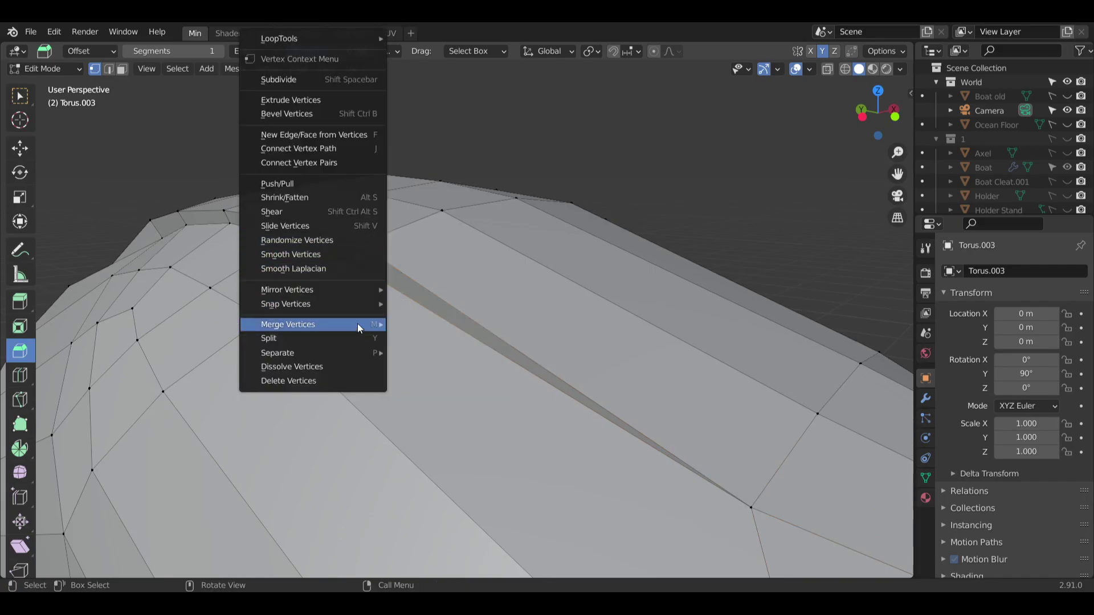
mouse_move(357, 324)
click(401, 341)
shift+middle_drag(336, 289, 464, 313)
middle_drag(463, 314, 494, 314)
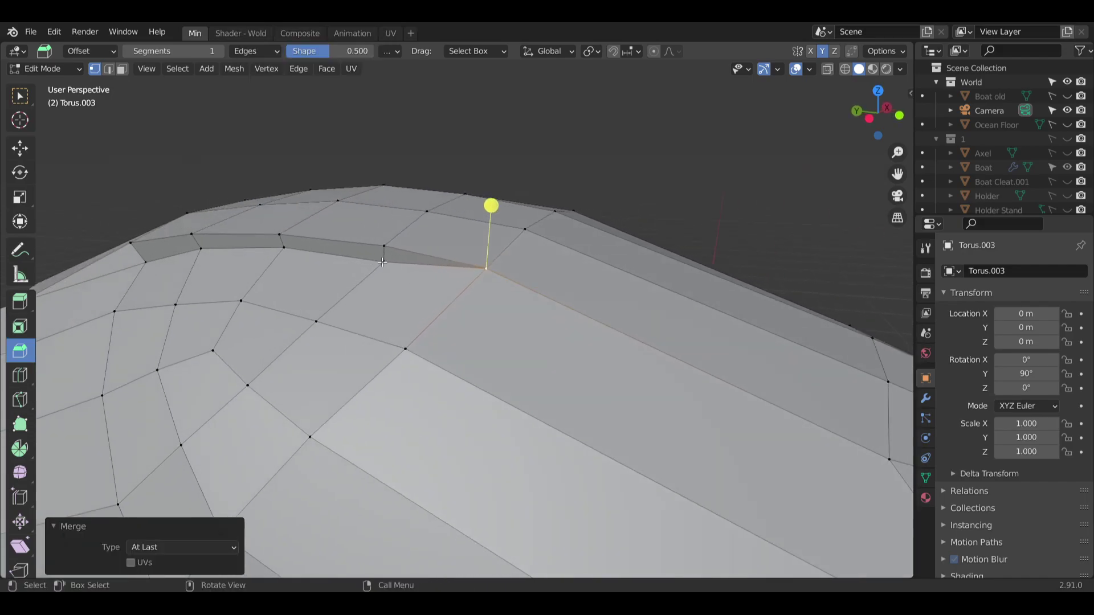
click(385, 262)
shift+click(383, 246)
right_click(384, 245)
mouse_move(391, 323)
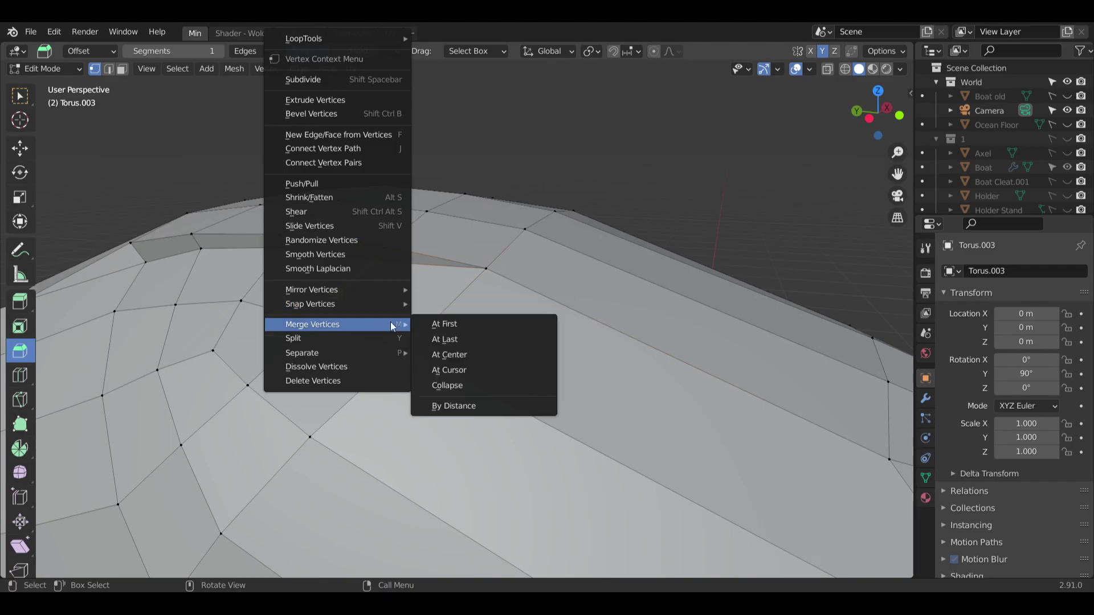
click(438, 339)
Merge At Last the middle and fourth facing vertex pairs across the gap on the crown's negative-X side.
shift+middle_drag(348, 294, 437, 310)
middle_drag(438, 310, 459, 309)
click(373, 265)
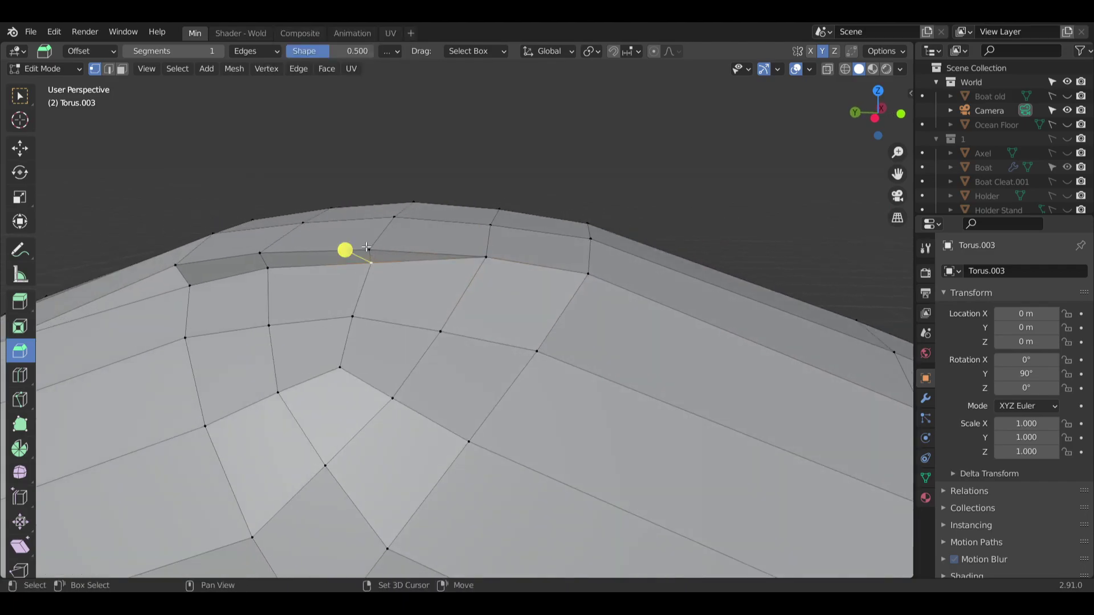
right_click(364, 320)
mouse_move(370, 320)
click(419, 336)
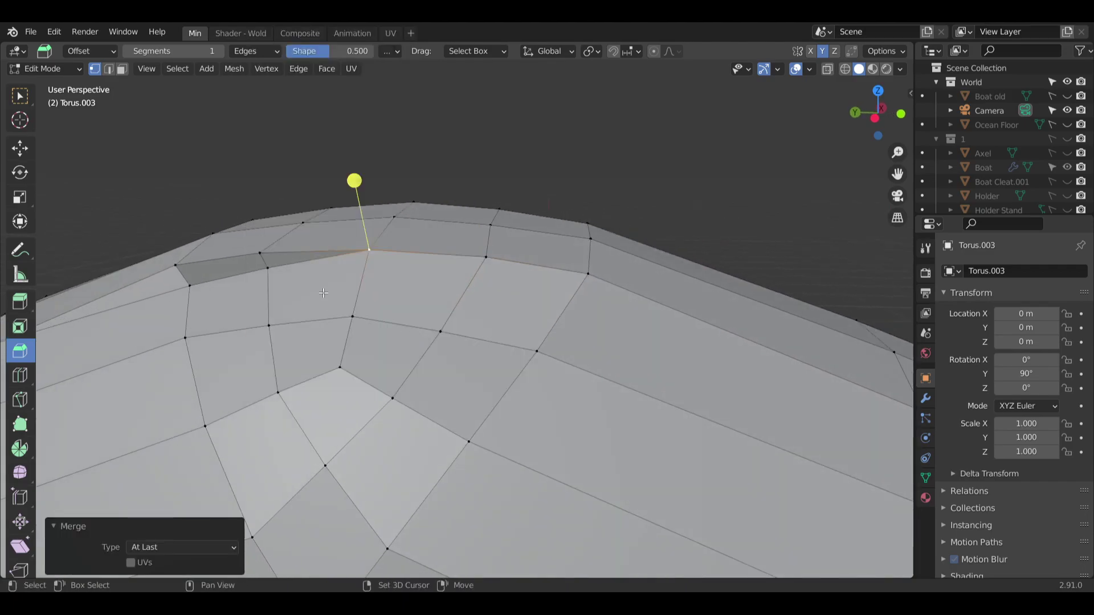
middle_drag(356, 287, 389, 293)
click(327, 272)
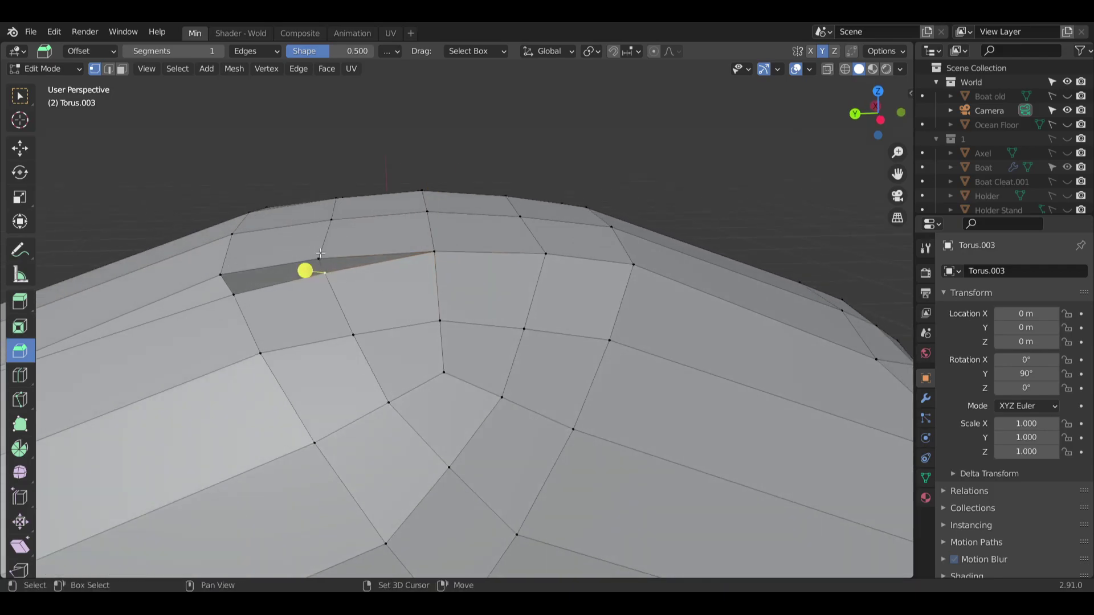
right_click(321, 261)
mouse_move(336, 319)
click(398, 334)
Close the negative-X gap by merging At Last its fifth vertex pair and the doubled corner vertices at the positive-Y end.
middle_drag(393, 328, 355, 294)
shift+click(304, 282)
right_click(304, 287)
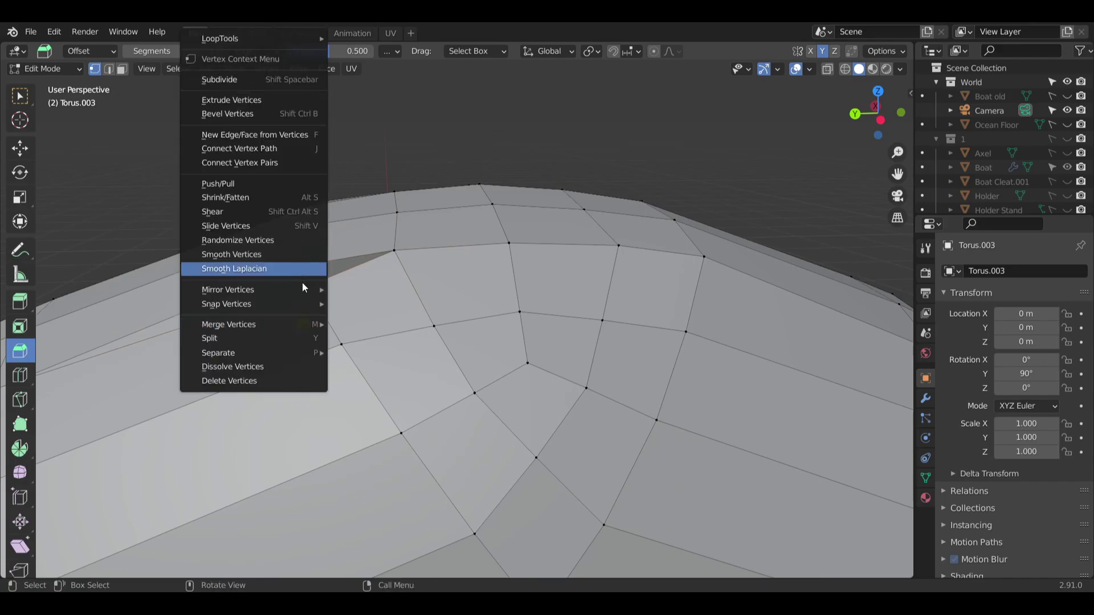
mouse_move(310, 324)
click(361, 334)
middle_drag(361, 334, 401, 319)
middle_drag(190, 411, 318, 303)
right_click(313, 323)
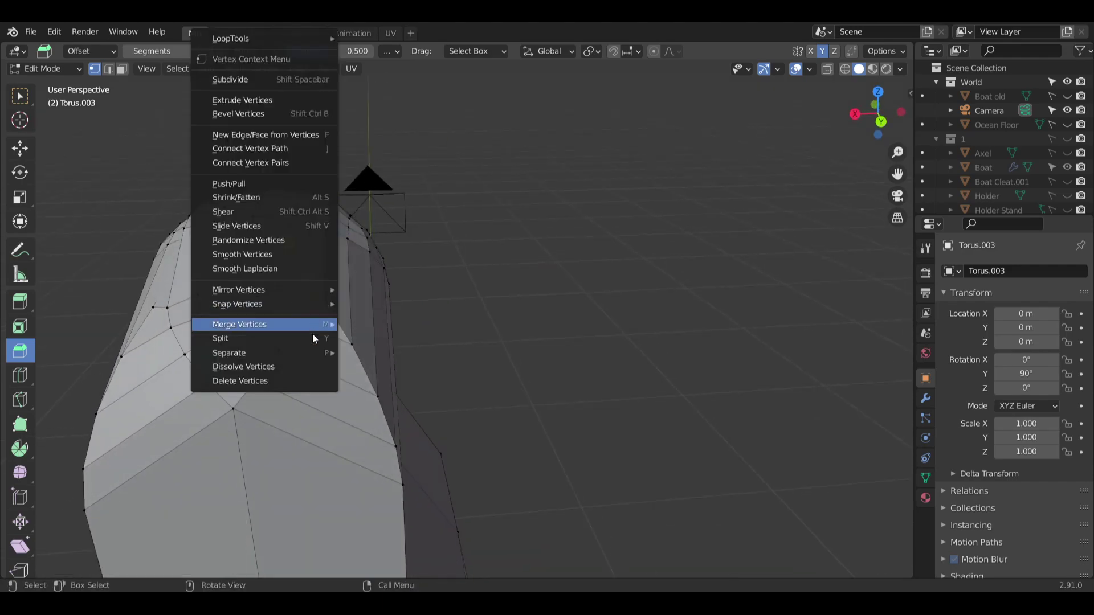
mouse_move(312, 323)
click(356, 336)
On the positive-X side, merge At Last the doubled corner vertices at the positive-Y end and the gap's first crown pair.
shift+middle_drag(356, 336, 428, 276)
scroll(353, 305, up, 5)
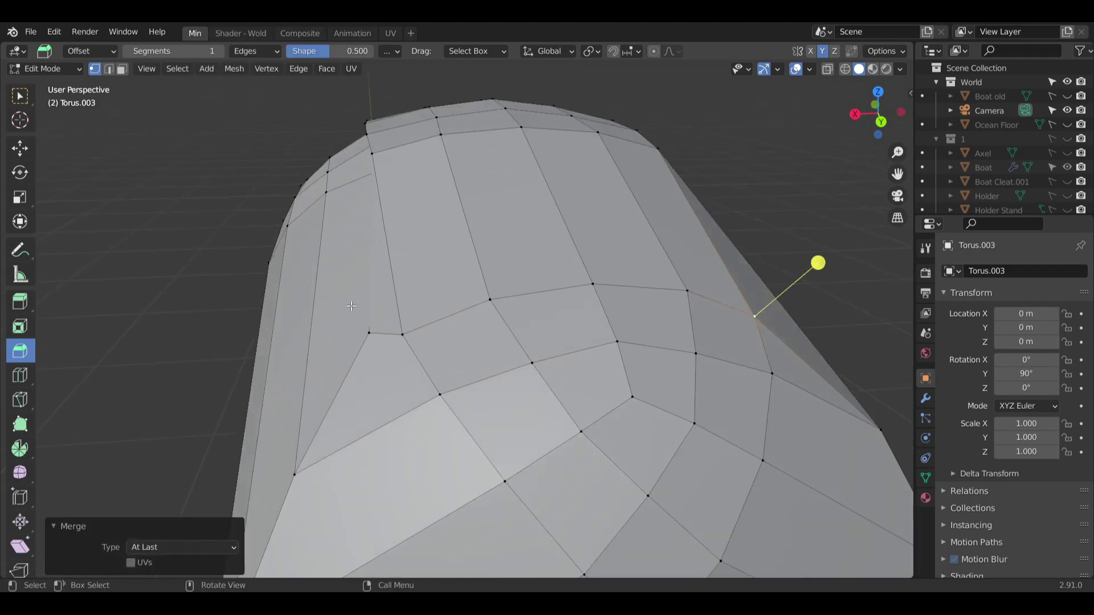
click(376, 333)
right_click(397, 331)
mouse_move(393, 335)
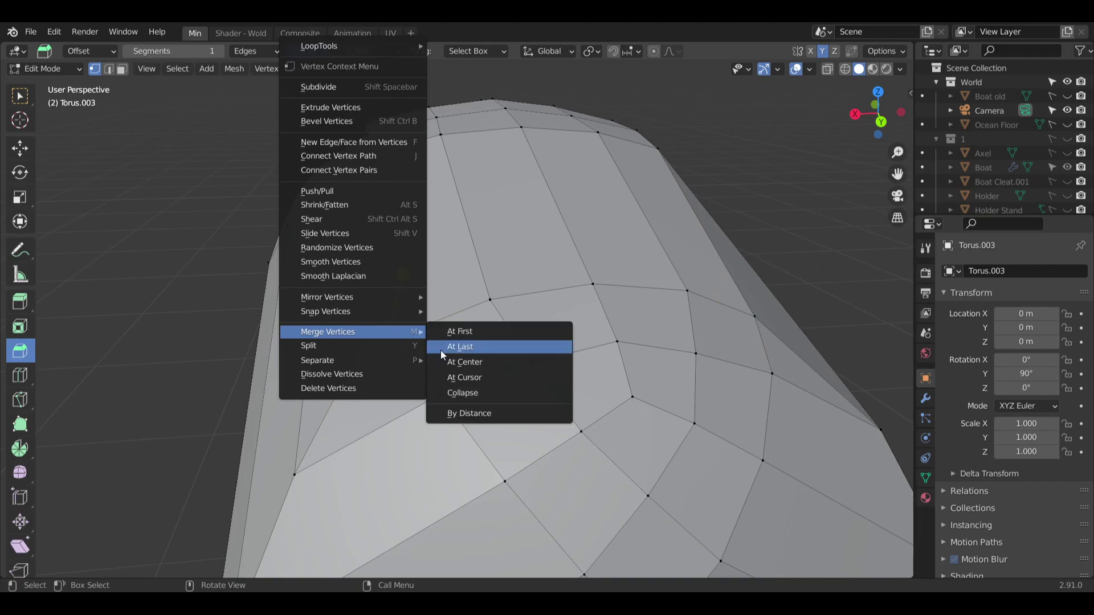
click(456, 347)
middle_drag(456, 347, 488, 293)
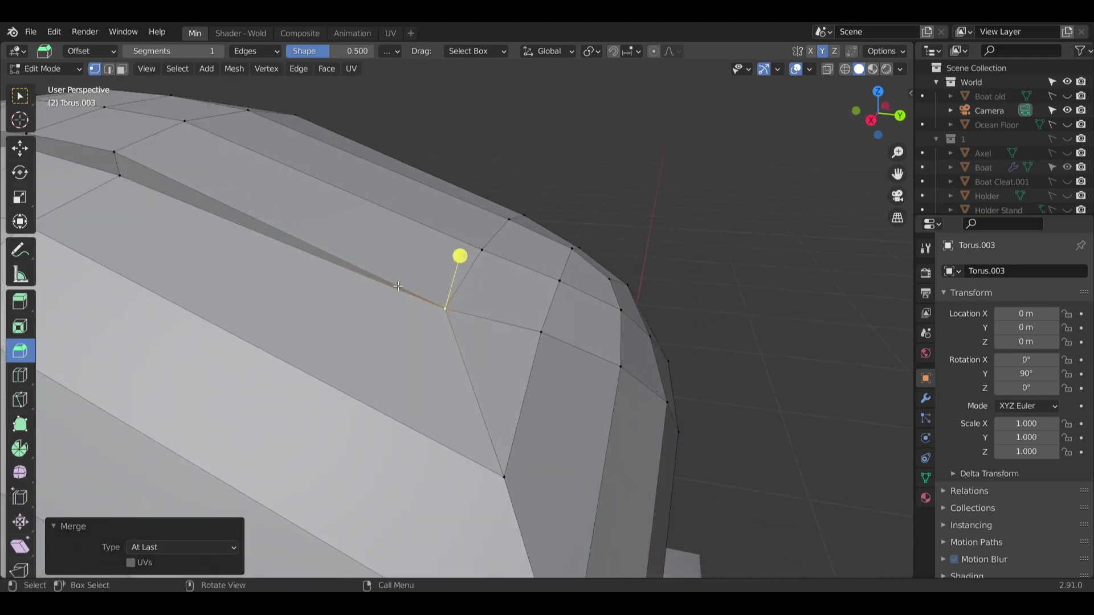
shift+middle_drag(262, 229, 638, 273)
click(464, 231)
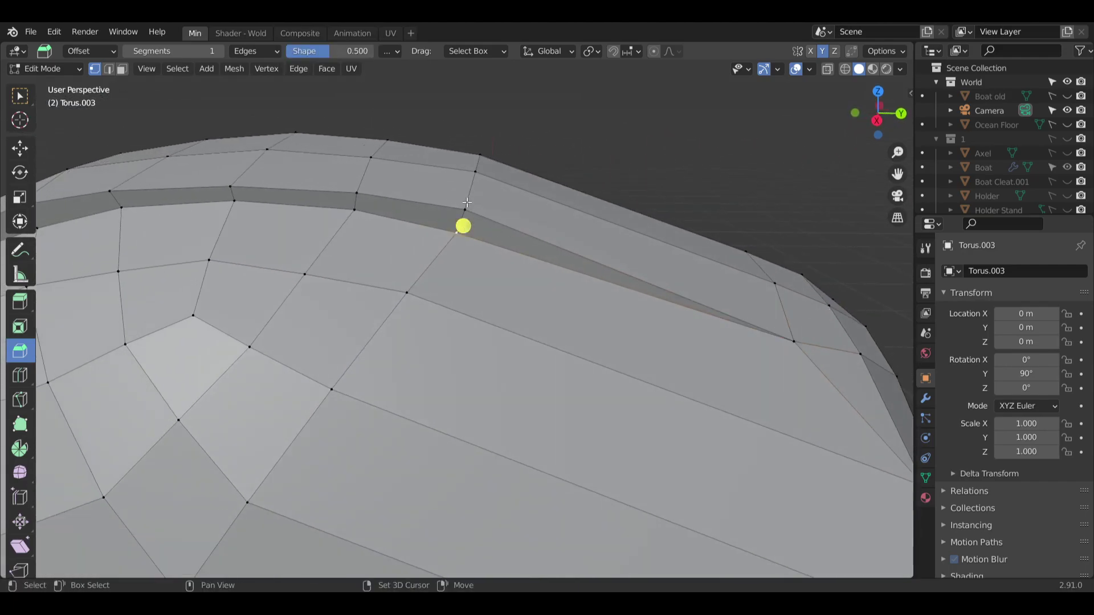
shift+click(467, 207)
right_click(467, 207)
mouse_move(476, 329)
click(523, 340)
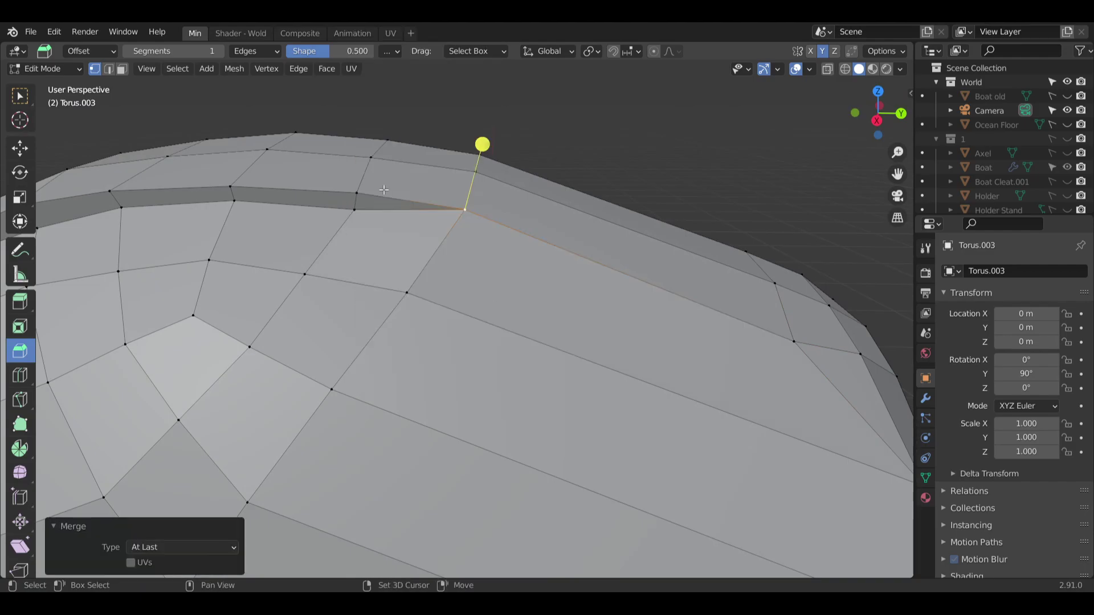
Merge At Last the second and middle facing vertex pairs across the gap on the crown's positive-X side.
click(357, 206)
shift+click(359, 192)
right_click(358, 192)
mouse_move(372, 327)
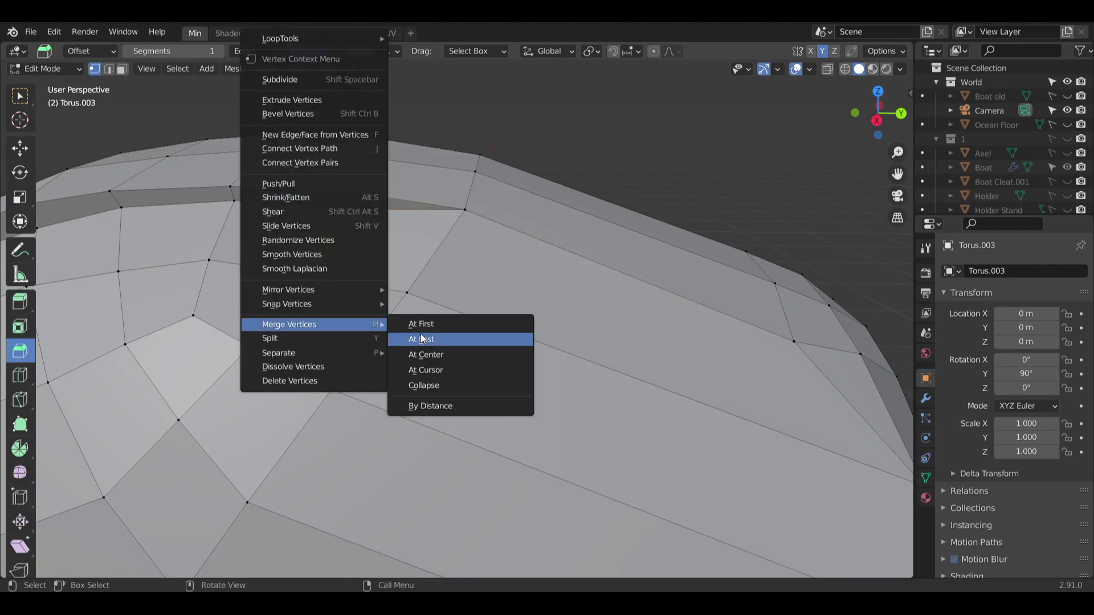
click(420, 334)
click(381, 206)
right_click(383, 209)
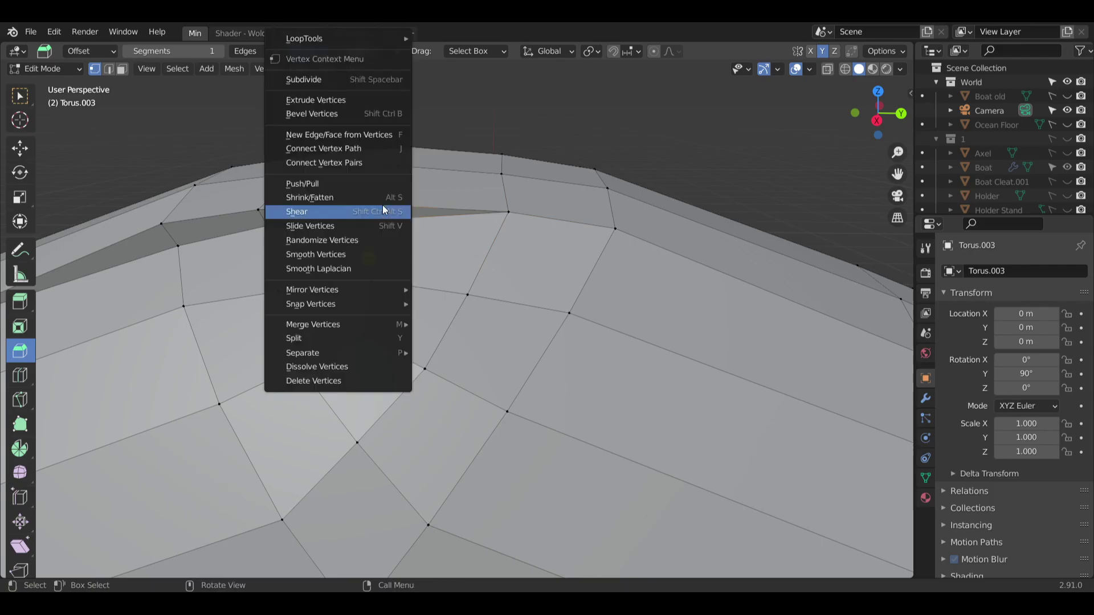
mouse_move(370, 330)
click(447, 337)
Close the positive-X gap by merging At Last its two remaining facing vertex pairs on the crown.
click(371, 217)
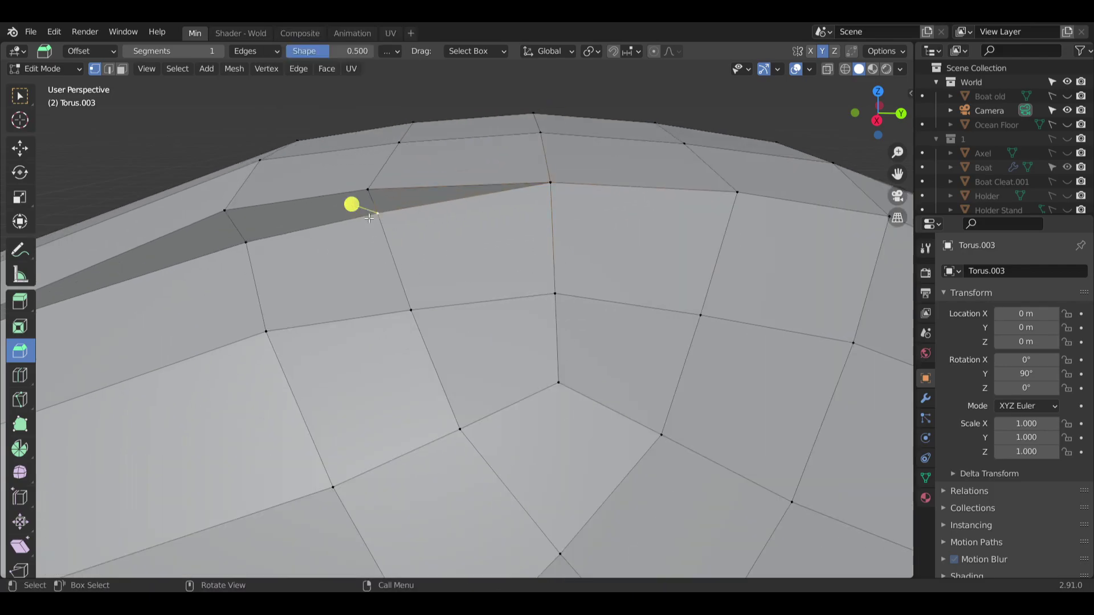
right_click(365, 192)
mouse_move(369, 326)
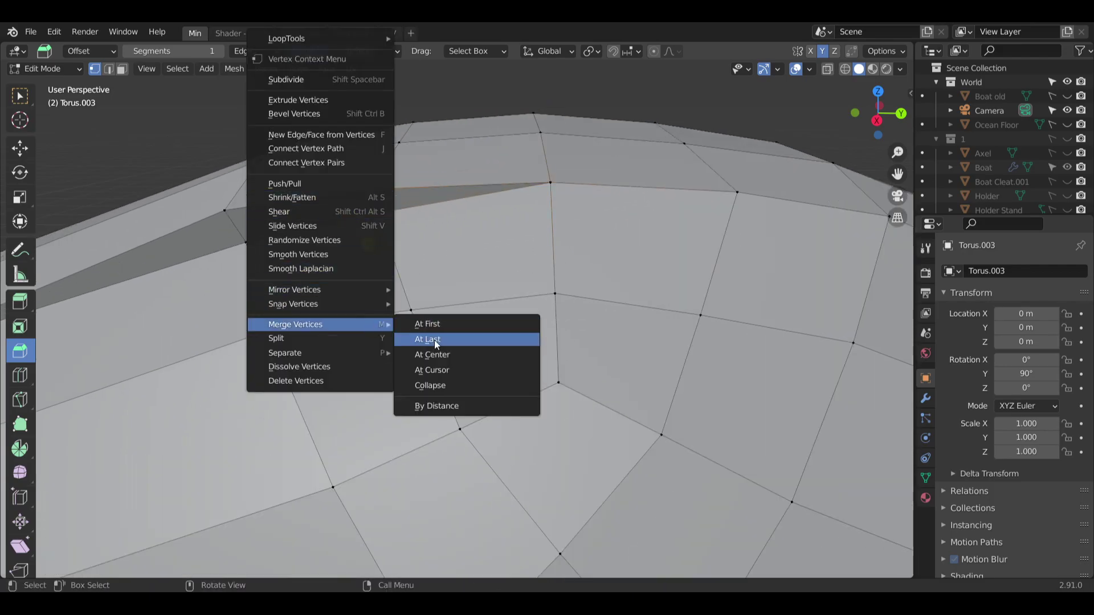
click(436, 340)
shift+middle_drag(288, 235, 447, 260)
click(385, 262)
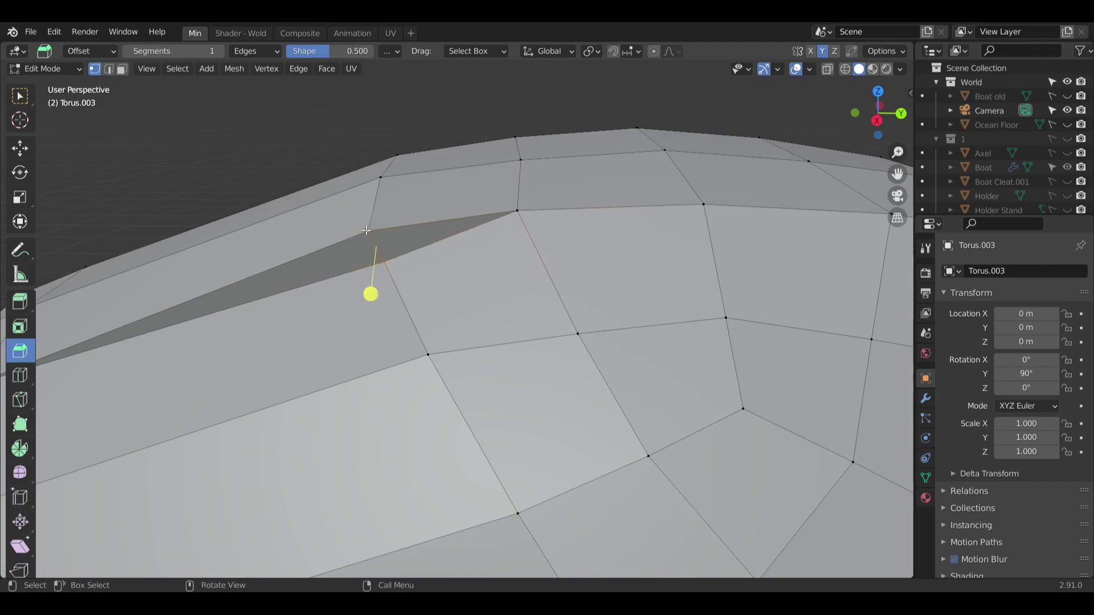
right_click(366, 230)
mouse_move(384, 314)
click(422, 335)
Select the edge loops around both rims of the collar below the rounded block and bevel them by about 0.0725 m.
middle_drag(422, 334, 194, 360)
scroll(365, 308, down, 5)
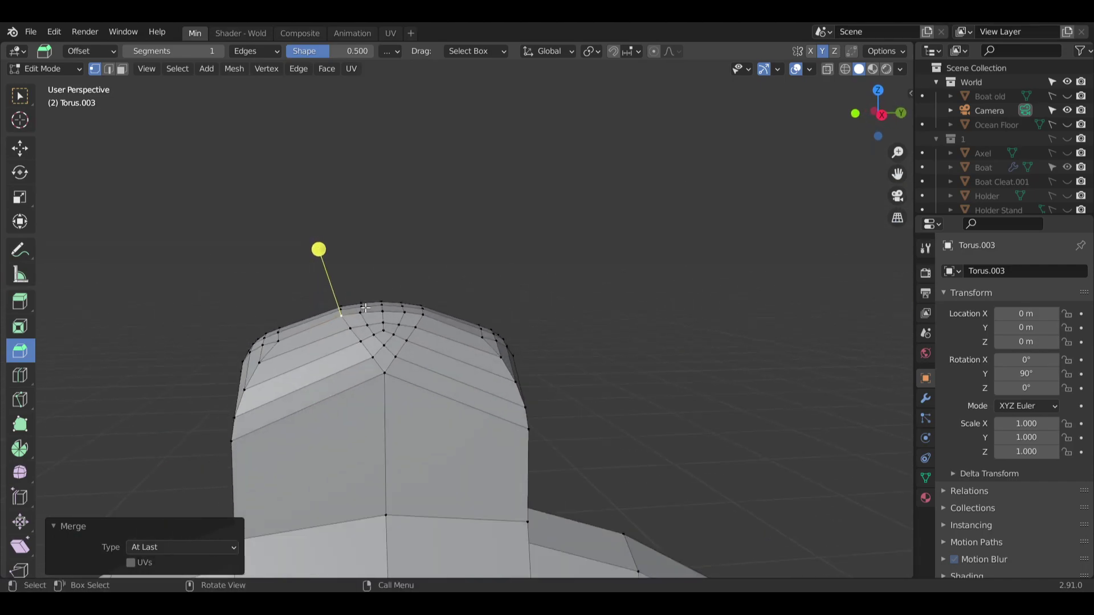
middle_drag(424, 349, 347, 334)
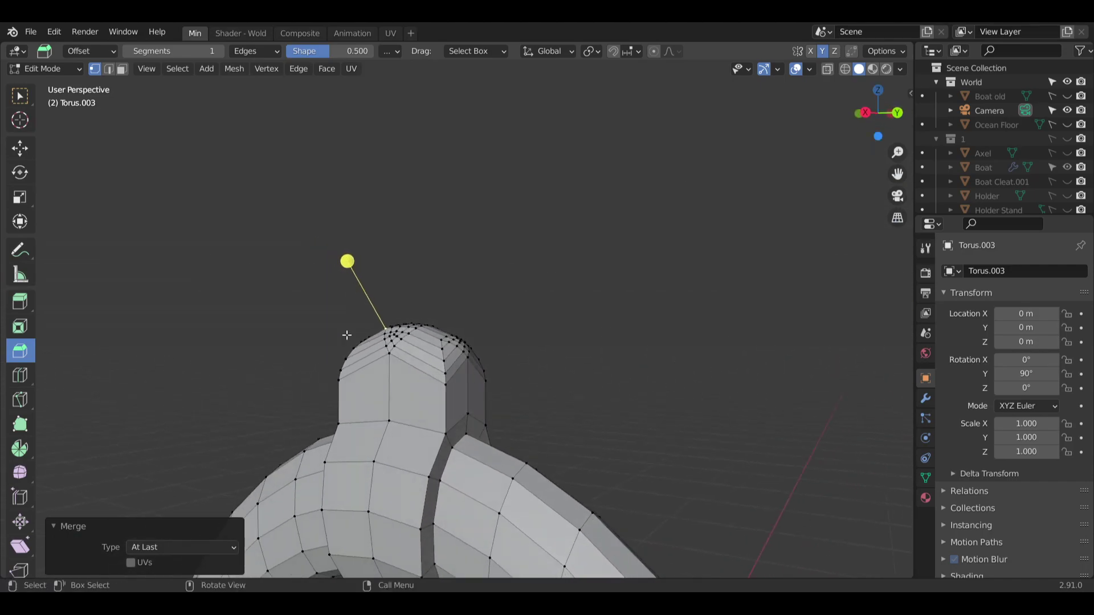
scroll(347, 334, down, 4)
middle_drag(415, 404, 428, 321)
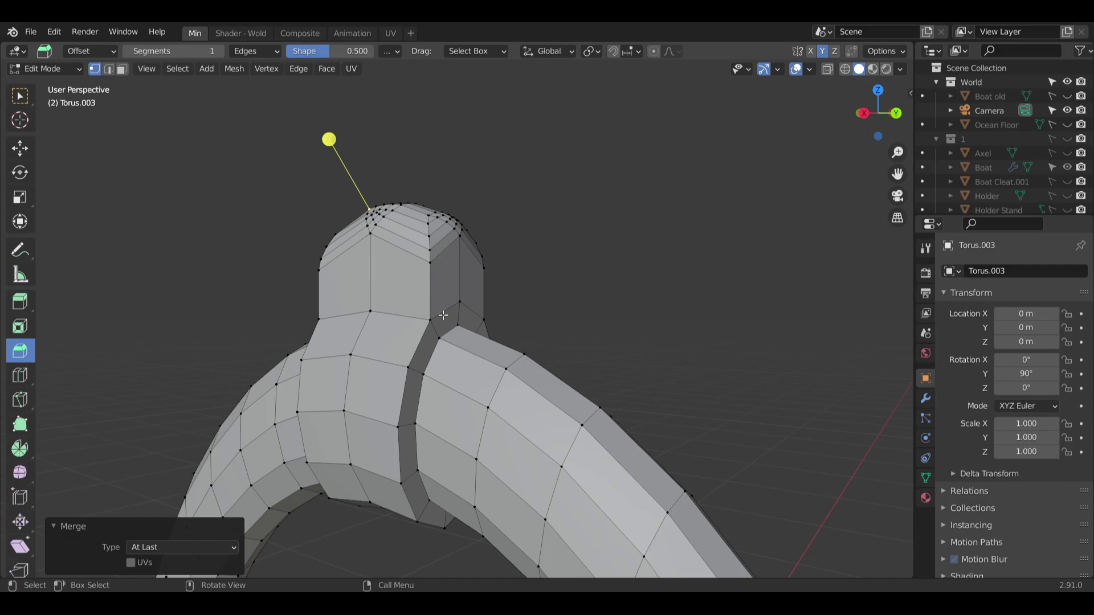
click(109, 69)
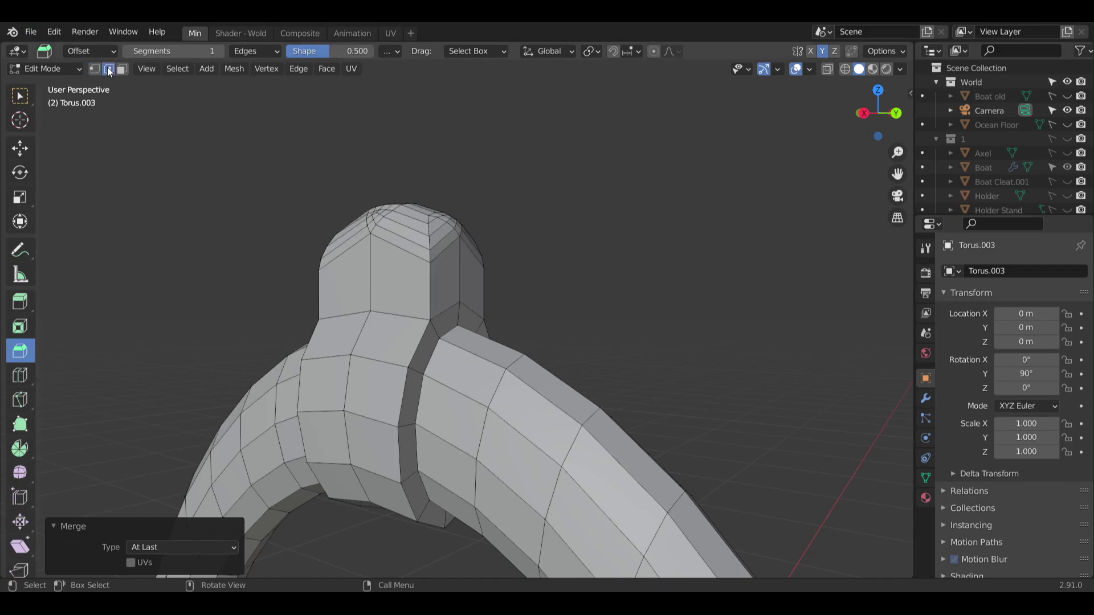
alt+click(412, 347)
middle_drag(402, 348, 532, 360)
alt+shift+click(292, 365)
middle_drag(292, 365, 272, 340)
shift+middle_drag(341, 445, 301, 338)
drag(300, 380, 313, 420)
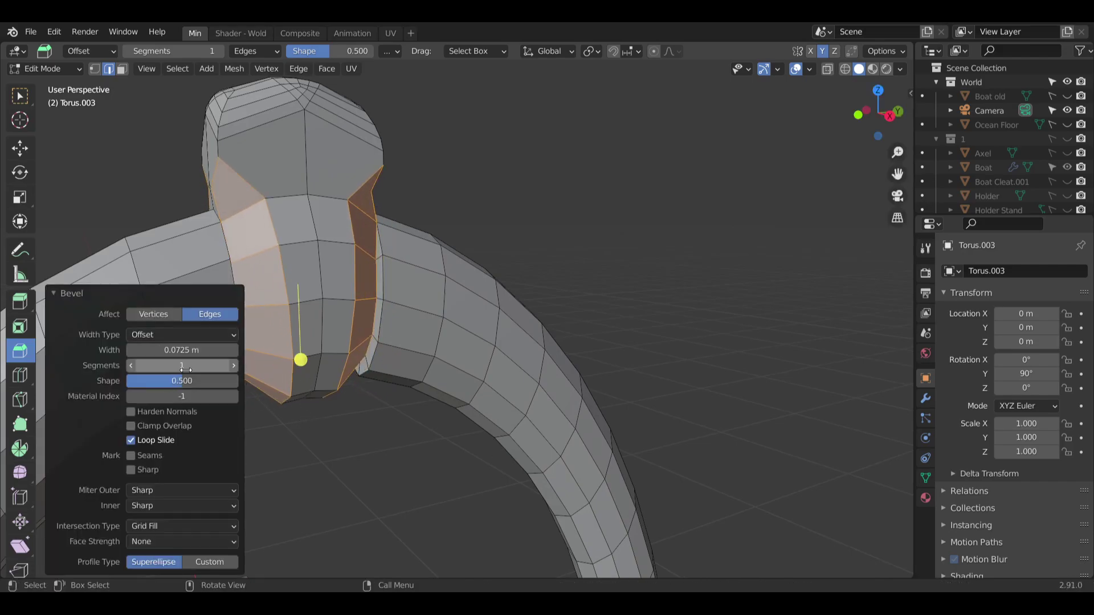
Turn on Clamp Overlap for the collar rim bevel and raise it to 4 segments, then clear the selection.
click(131, 426)
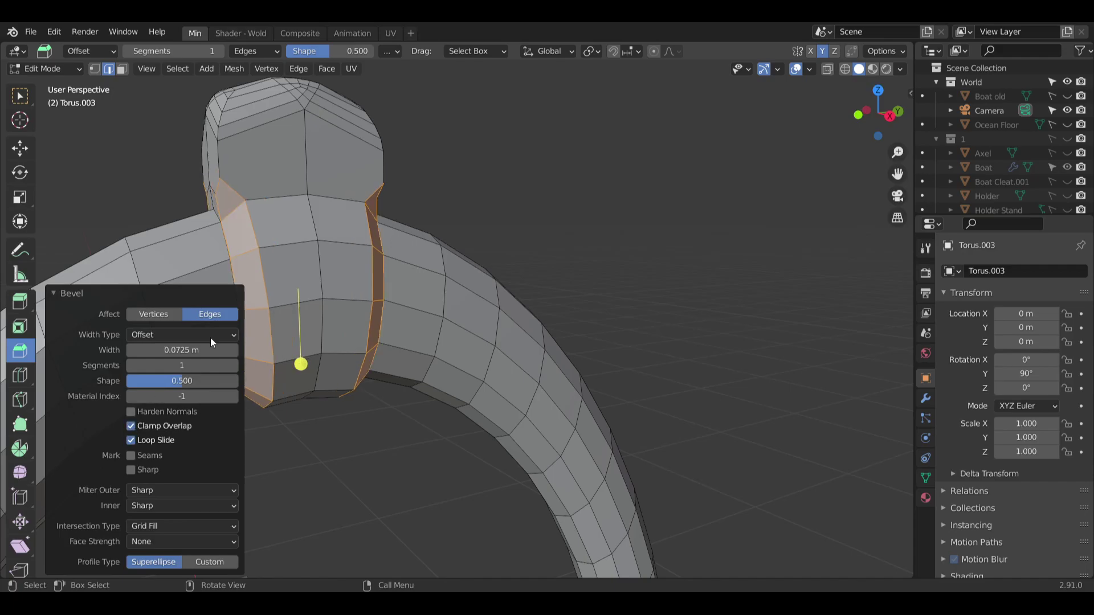
middle_drag(342, 284, 504, 268)
scroll(456, 233, up, 4)
scroll(456, 233, down, 3)
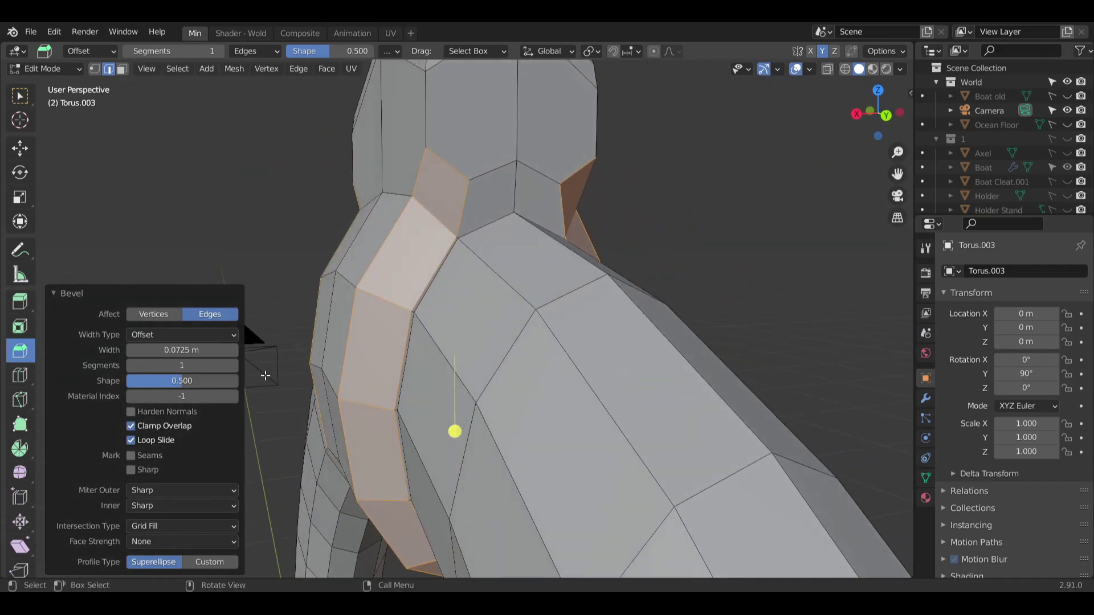
click(231, 370)
click(231, 369)
click(231, 369)
middle_drag(336, 193, 485, 221)
middle_drag(486, 221, 444, 249)
scroll(384, 242, down, 2)
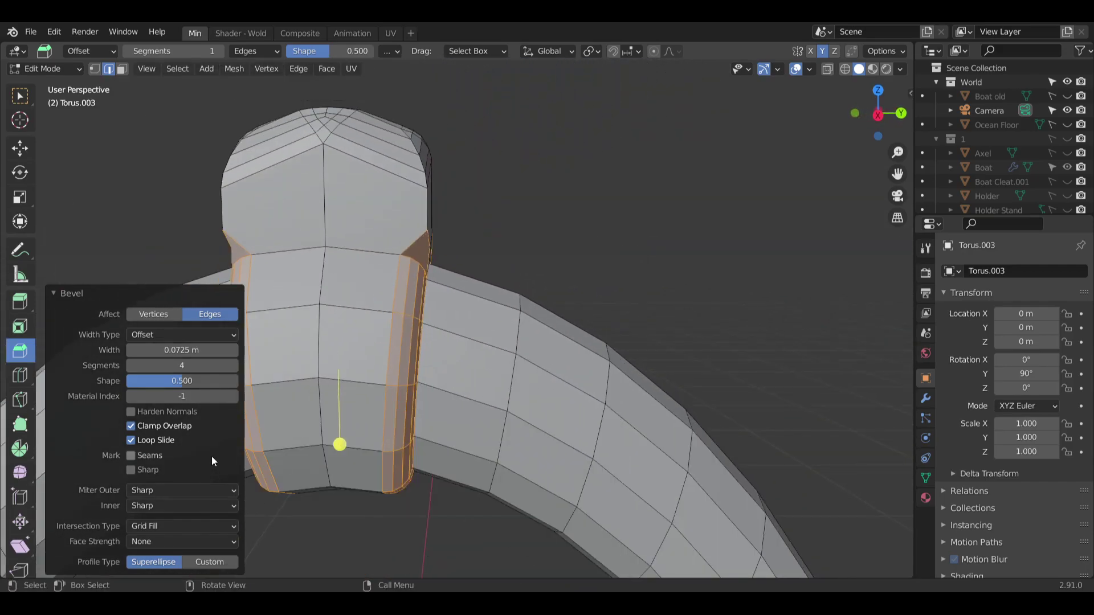
click(20, 96)
click(160, 178)
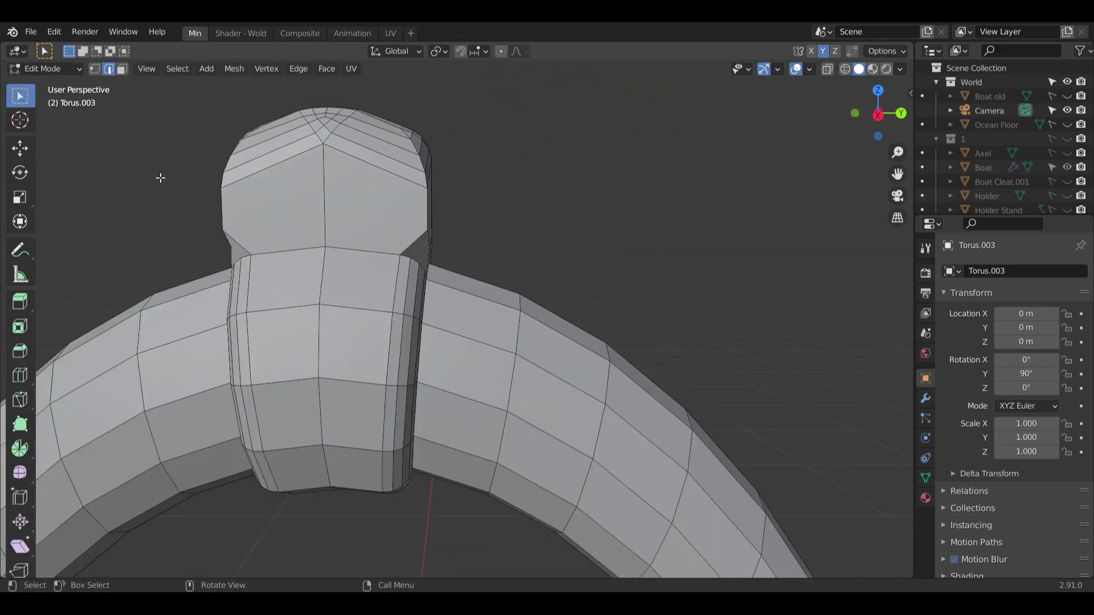
Rename the Torus.003 object to Grapple and return it to Object Mode.
mouse_move(459, 258)
middle_down()
mouse_move(325, 251)
mouse_move(459, 254)
mouse_move(430, 259)
mouse_move(434, 237)
mouse_move(435, 251)
mouse_move(449, 251)
middle_up()
scroll(449, 251, down, 2)
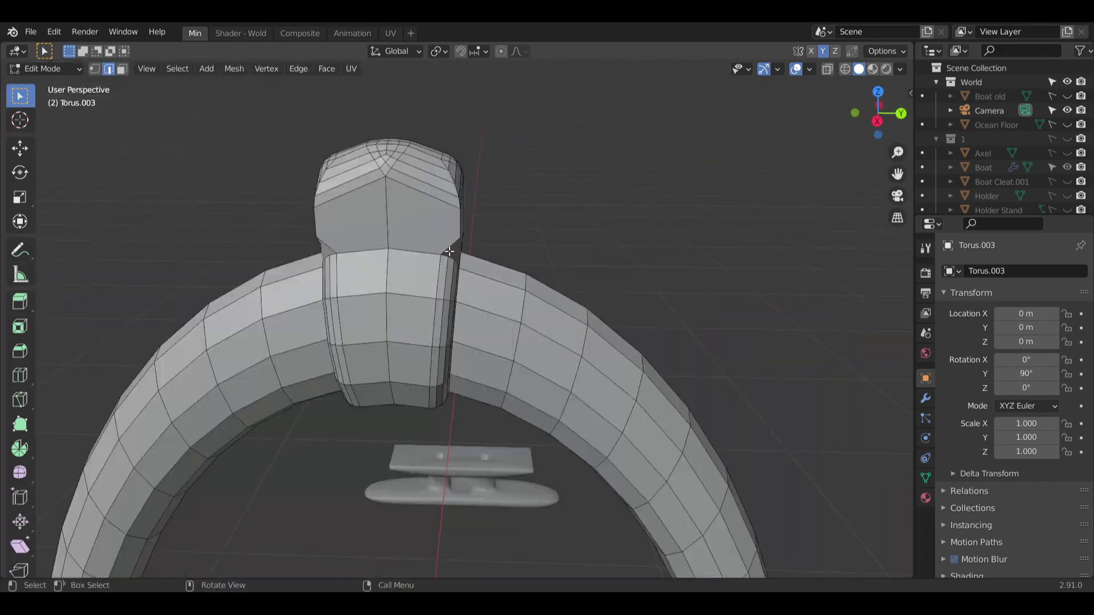
scroll(450, 251, down, 1)
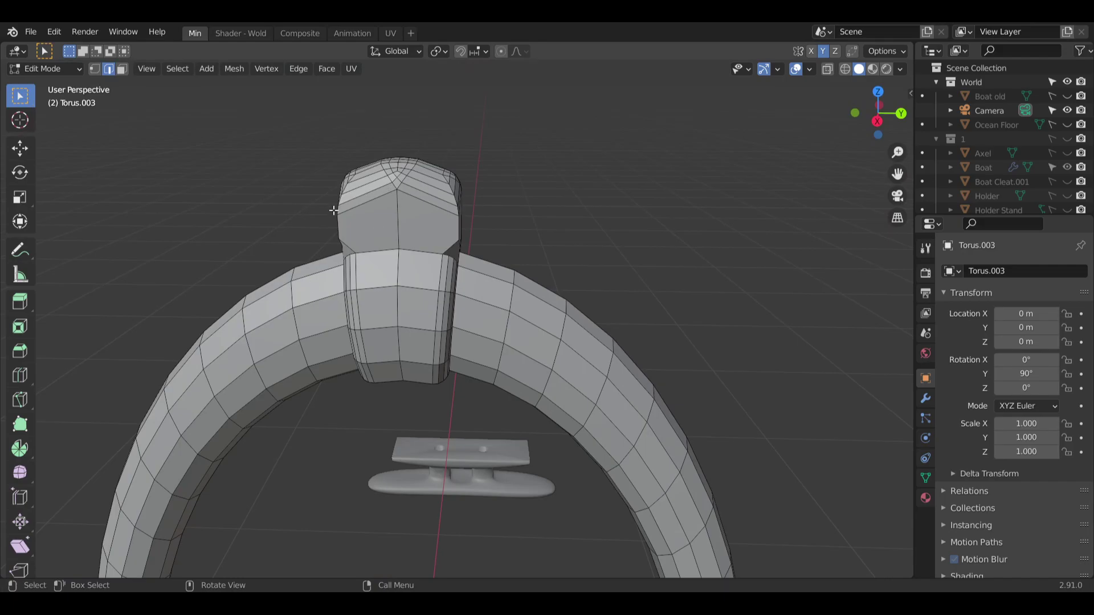
middle_drag(333, 210, 439, 458)
scroll(411, 260, down, 3)
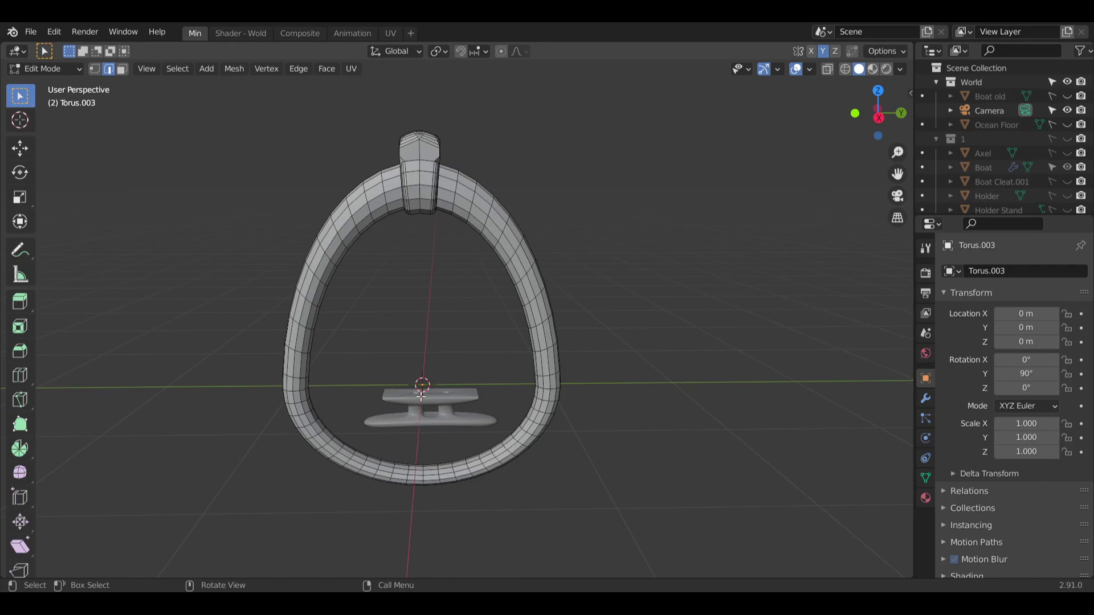
shift+middle_drag(445, 151, 484, 187)
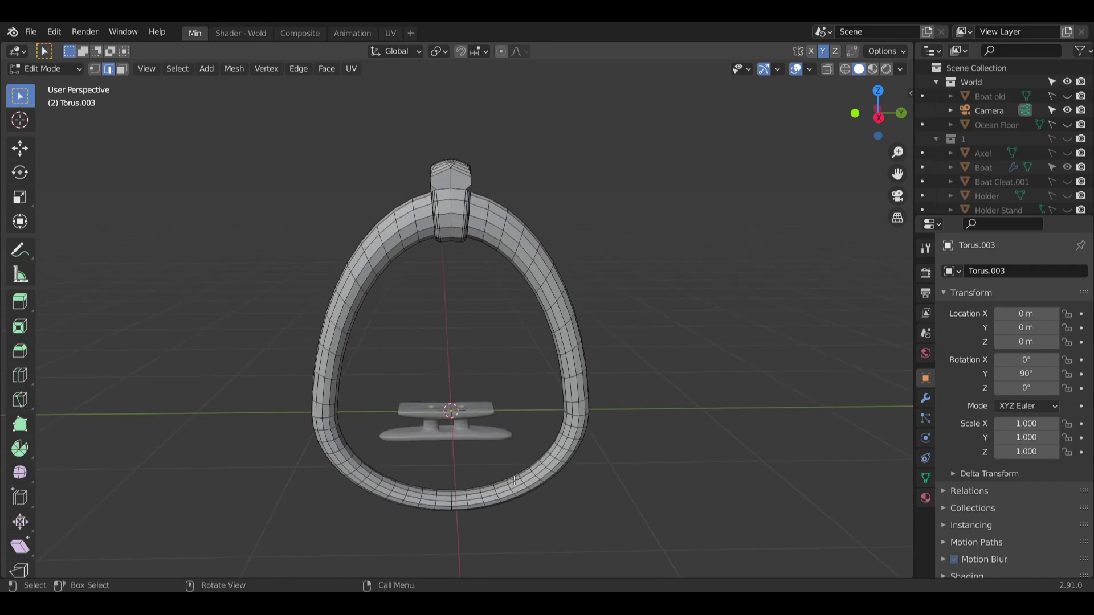
middle_drag(408, 161, 422, 191)
scroll(987, 129, down, 5)
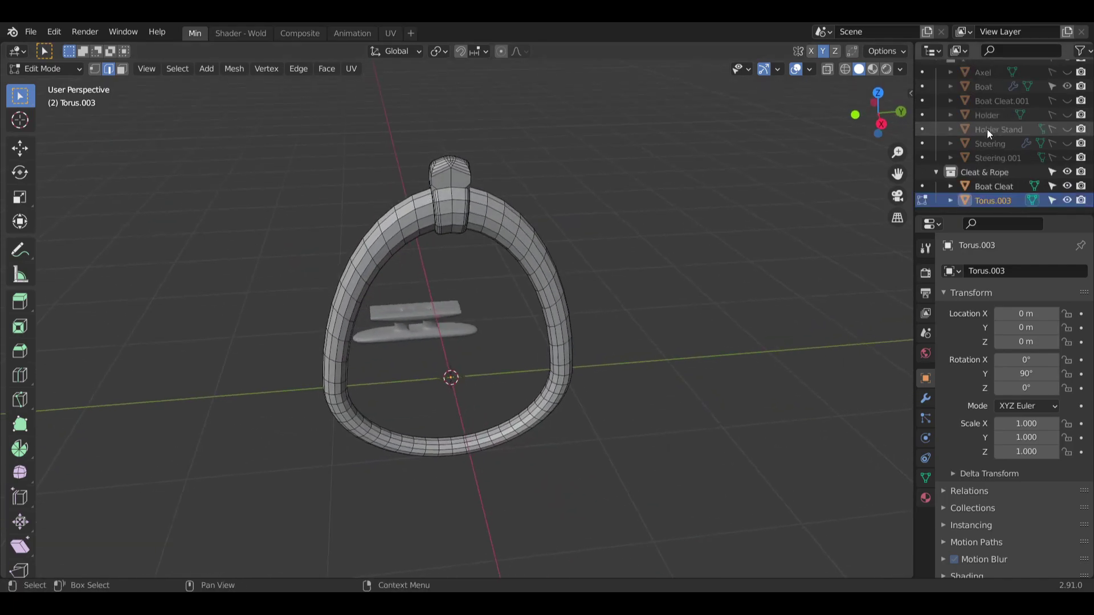
double_click(994, 200)
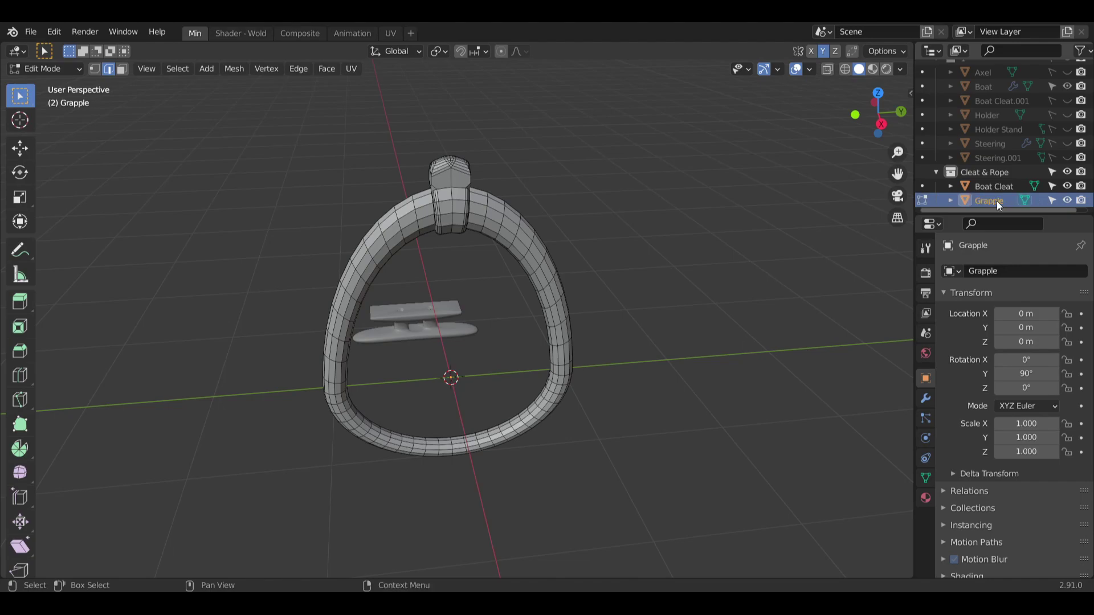
middle_drag(511, 117, 487, 143)
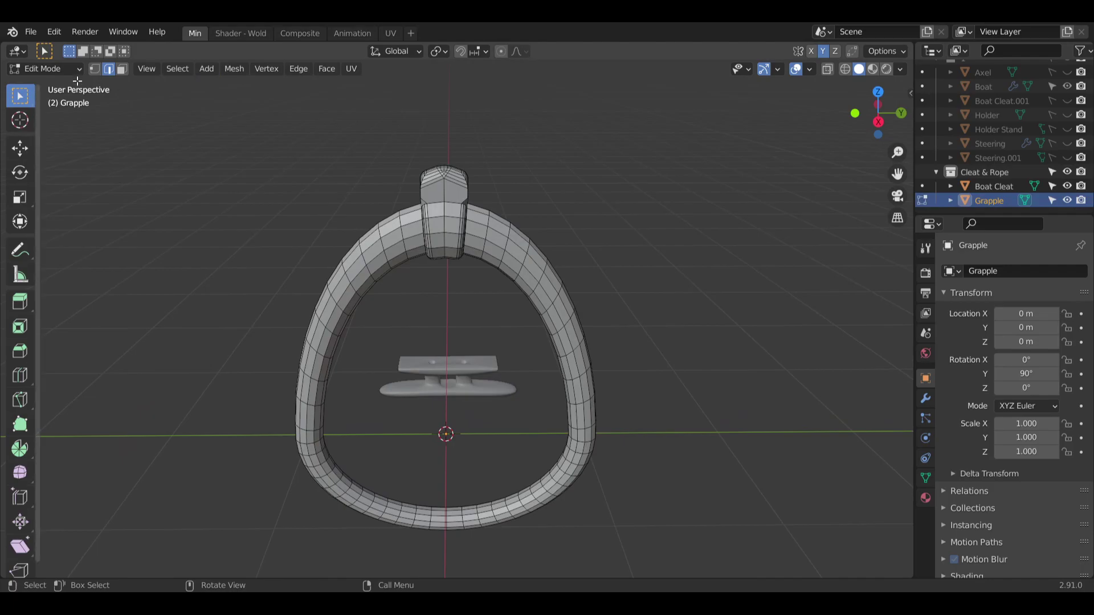
click(50, 69)
click(46, 83)
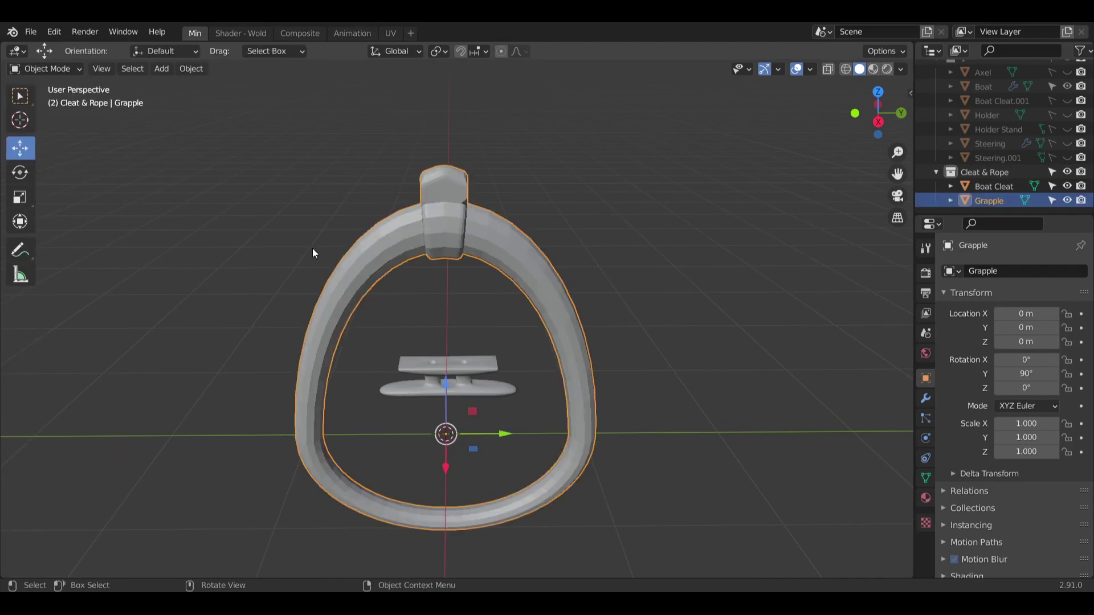
Shade the Grapple smooth and bring it into Sculpt Mode with the Smooth brush.
right_click(405, 235)
click(405, 236)
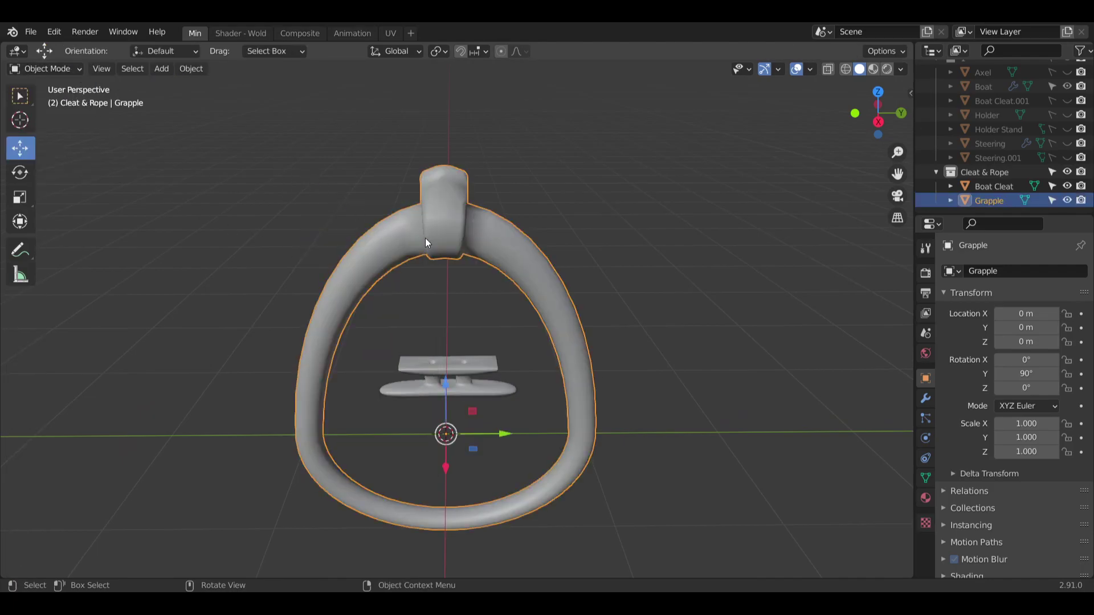
click(70, 68)
click(63, 116)
mouse_move(399, 239)
middle_down()
mouse_move(375, 219)
mouse_move(373, 161)
middle_up()
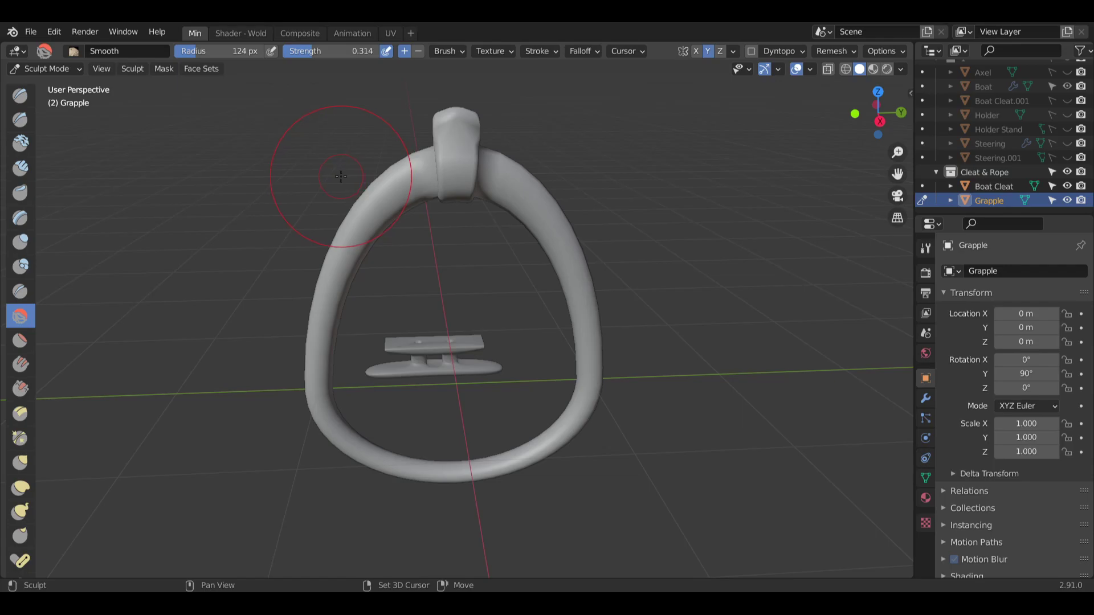
key(ctrl+Tab)
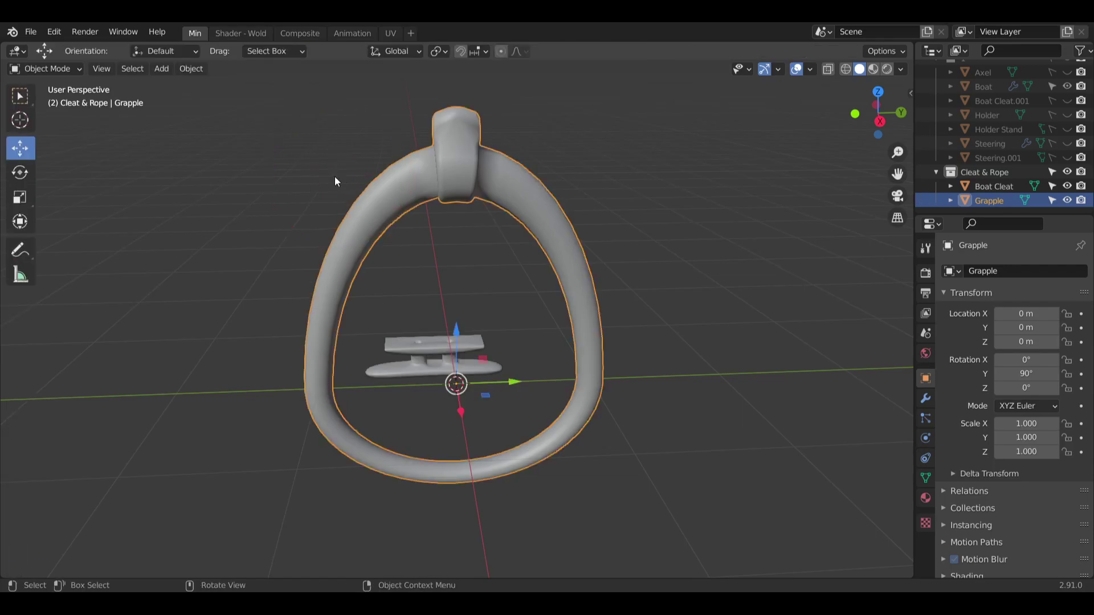
click(347, 161)
click(45, 68)
click(54, 112)
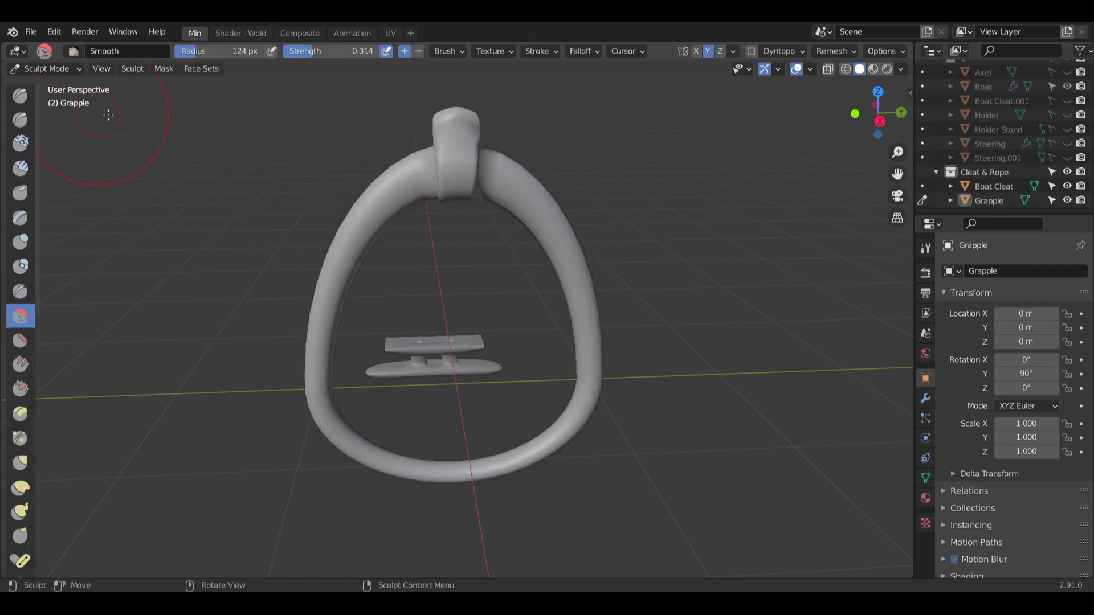
Set the Grapple's voxel size to about 0.0315 and voxel-remesh it.
key(r)
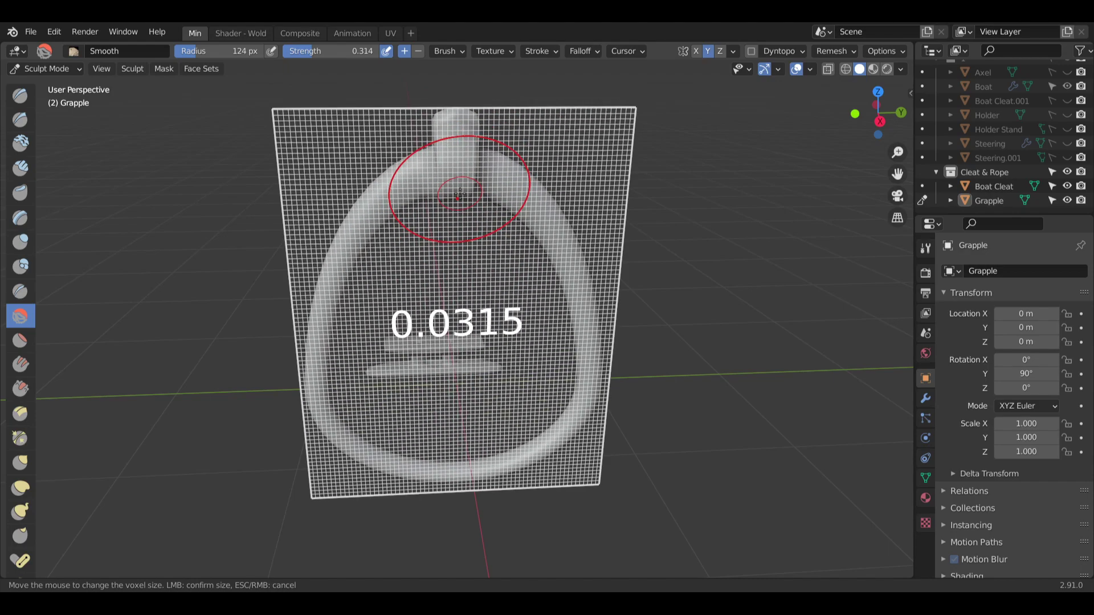
click(462, 194)
key(ctrl+r)
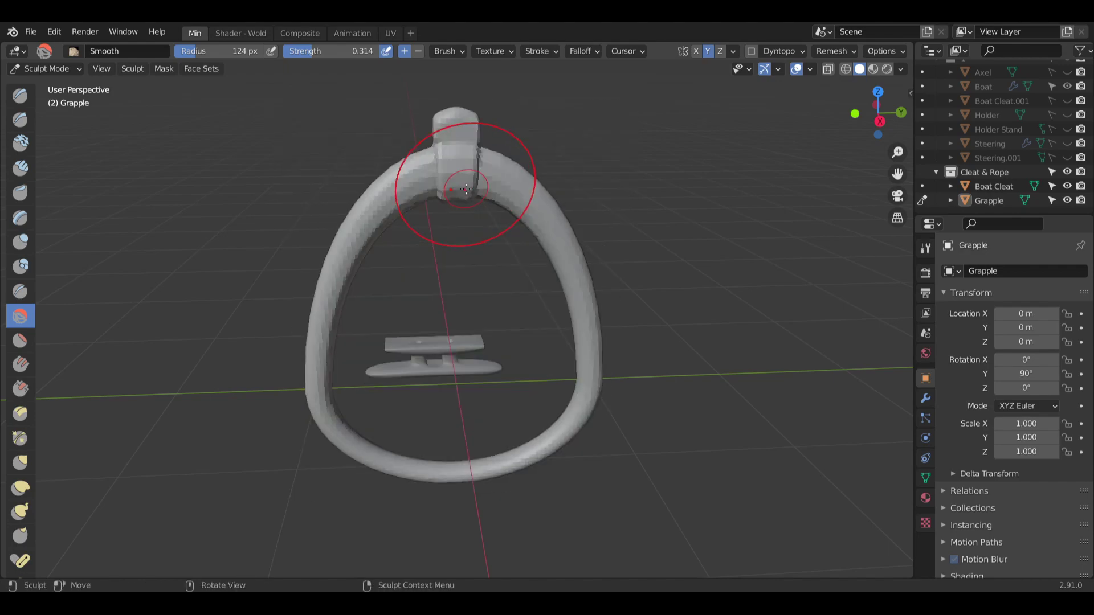
Smooth the creases where the collar meets the loop, working around the positive-Y side with the Smooth brush.
scroll(456, 157, up, 4)
middle_drag(457, 157, 429, 170)
shift+middle_drag(428, 170, 425, 198)
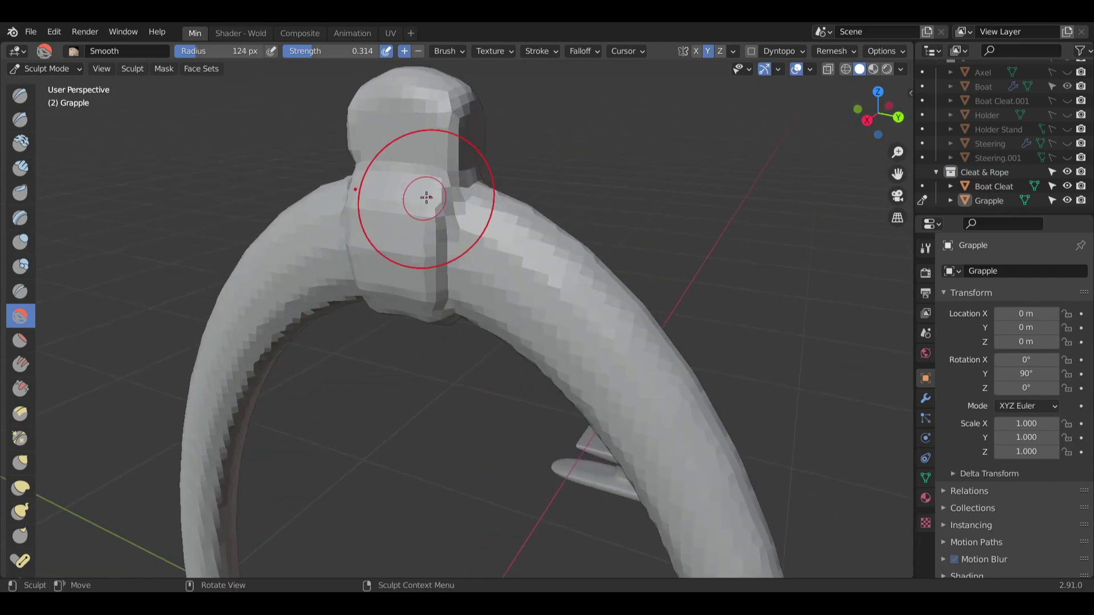
scroll(483, 211, up, 3)
mouse_move(395, 188)
mouse_down()
mouse_move(415, 237)
mouse_move(421, 128)
mouse_up()
shift+middle_drag(422, 128, 381, 191)
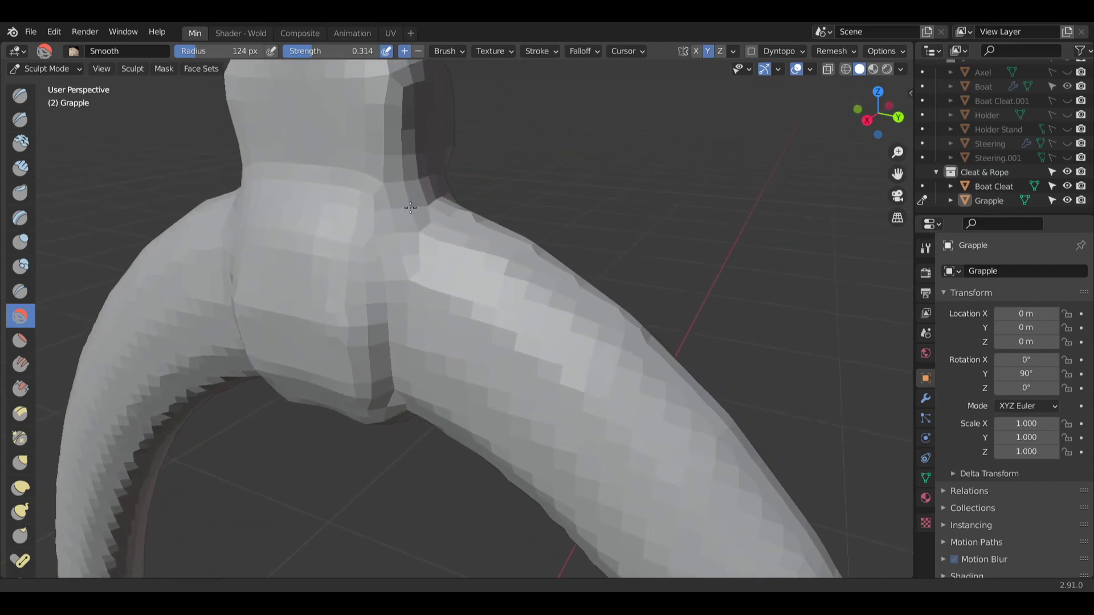
mouse_move(385, 239)
mouse_down()
mouse_move(405, 123)
mouse_move(412, 165)
mouse_up()
middle_drag(412, 166, 364, 185)
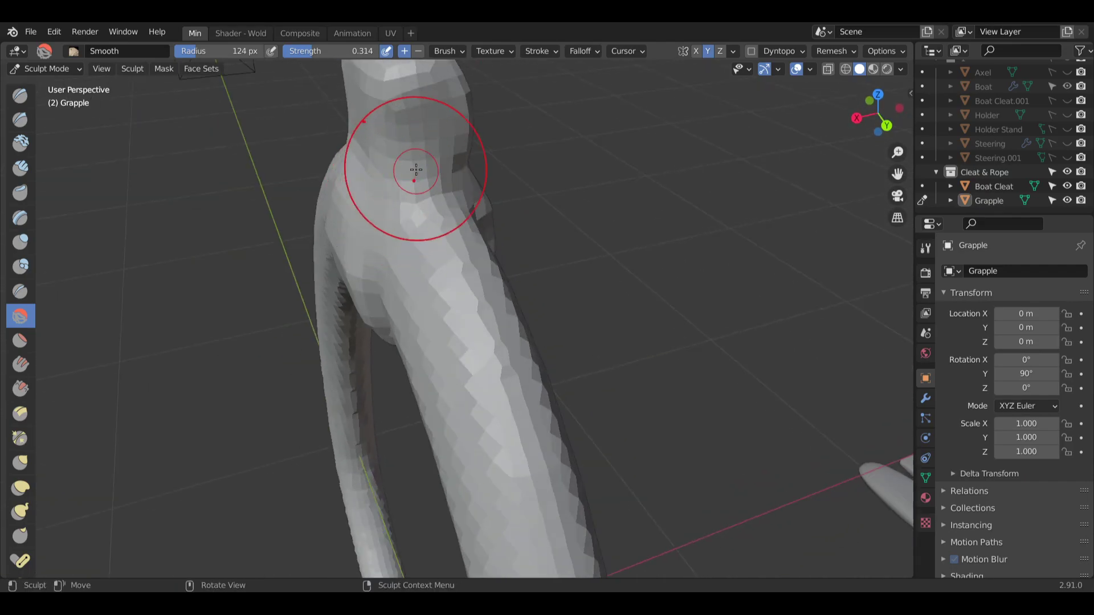
mouse_move(415, 171)
mouse_down()
mouse_move(477, 149)
mouse_move(472, 163)
mouse_up()
middle_drag(472, 163, 419, 170)
mouse_move(450, 168)
mouse_down()
mouse_move(470, 156)
mouse_move(494, 196)
mouse_up()
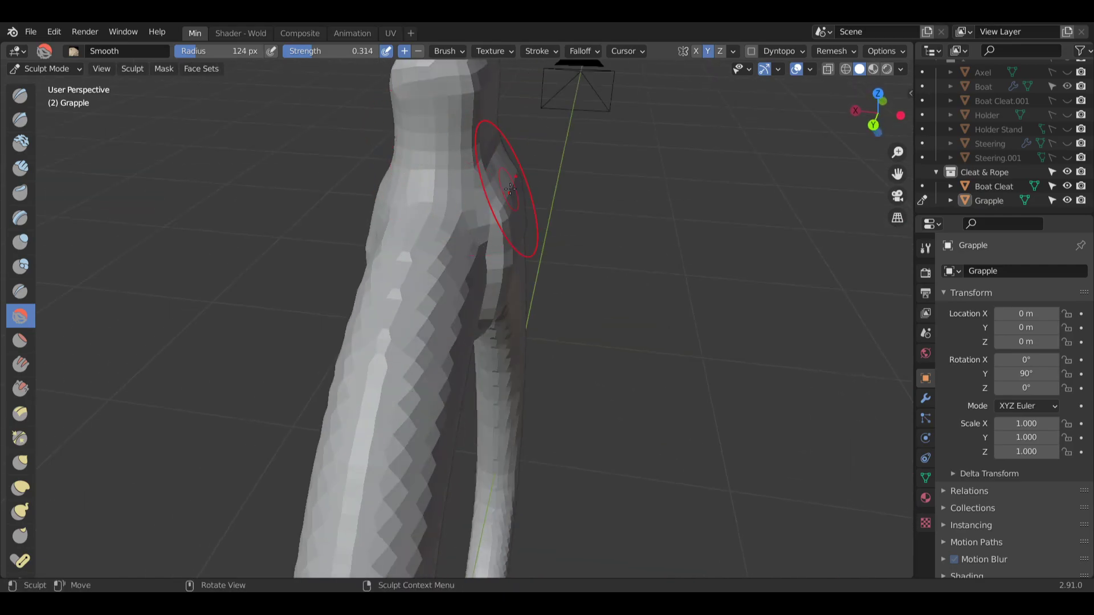
mouse_move(506, 190)
middle_down()
mouse_move(446, 206)
mouse_move(428, 226)
middle_up()
mouse_move(427, 200)
mouse_down()
mouse_move(425, 110)
mouse_move(413, 160)
mouse_up()
middle_drag(412, 160, 501, 162)
mouse_move(393, 197)
mouse_down()
mouse_move(398, 141)
mouse_move(418, 171)
mouse_up()
middle_drag(418, 173, 530, 171)
mouse_move(384, 154)
mouse_down()
mouse_move(408, 215)
mouse_move(424, 185)
mouse_up()
shift+middle_drag(418, 242, 477, 183)
mouse_move(431, 268)
mouse_down()
mouse_move(430, 296)
mouse_move(461, 294)
mouse_up()
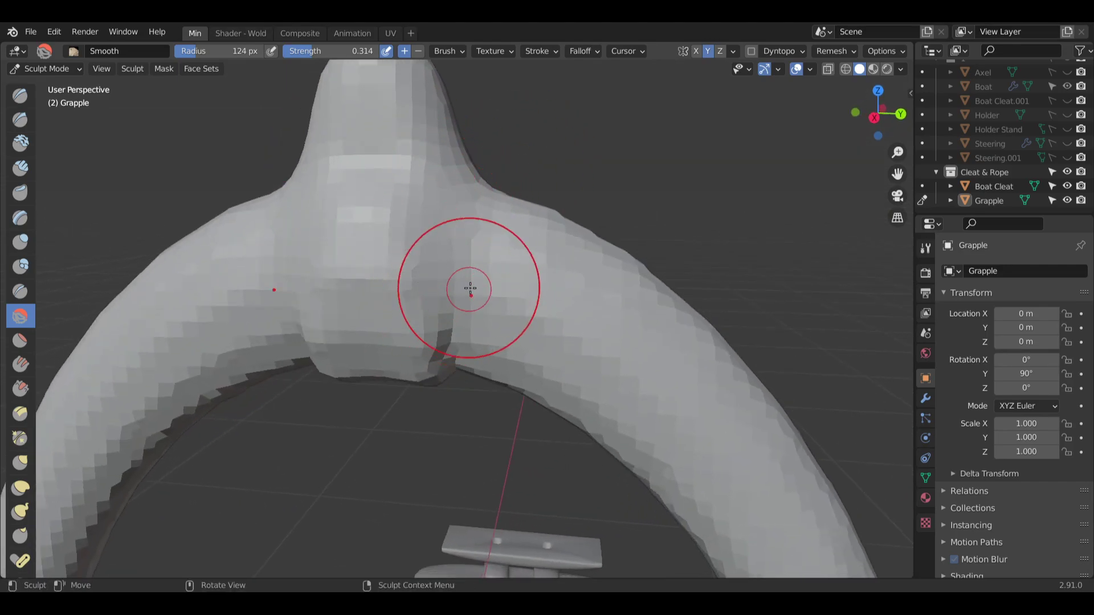
Undo the smoothing strokes, the remesh and the smooth shading of the Grapple, returning to Object Mode.
key(ctrl+z)
key(ctrl+z)
key(ctrl+z)
key(ctrl+z)
key(ctrl+z)
key(ctrl+z)
key(ctrl+z)
key(ctrl+z)
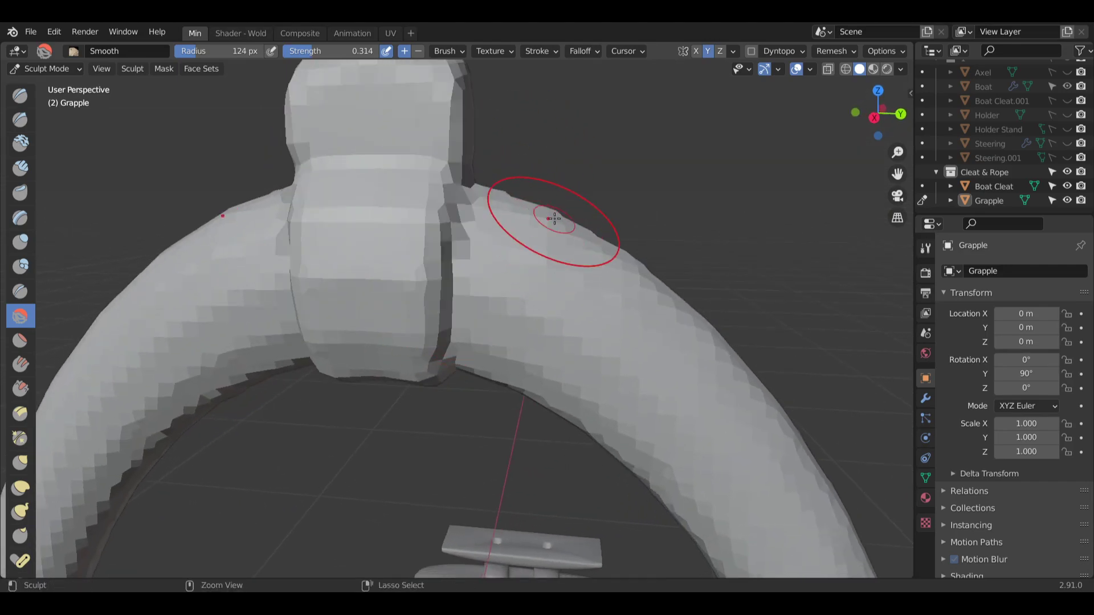
key(ctrl+z)
key(ctrl+z)
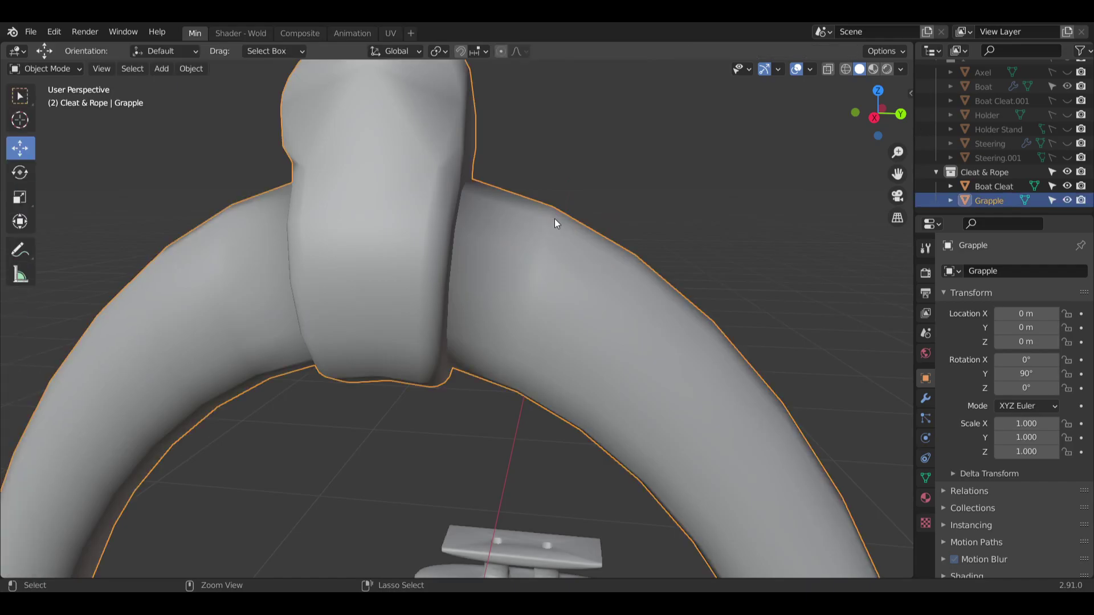
mouse_move(554, 219)
middle_down()
mouse_move(430, 208)
mouse_move(420, 196)
mouse_move(564, 205)
middle_up()
middle_drag(564, 205, 432, 342)
click(491, 341)
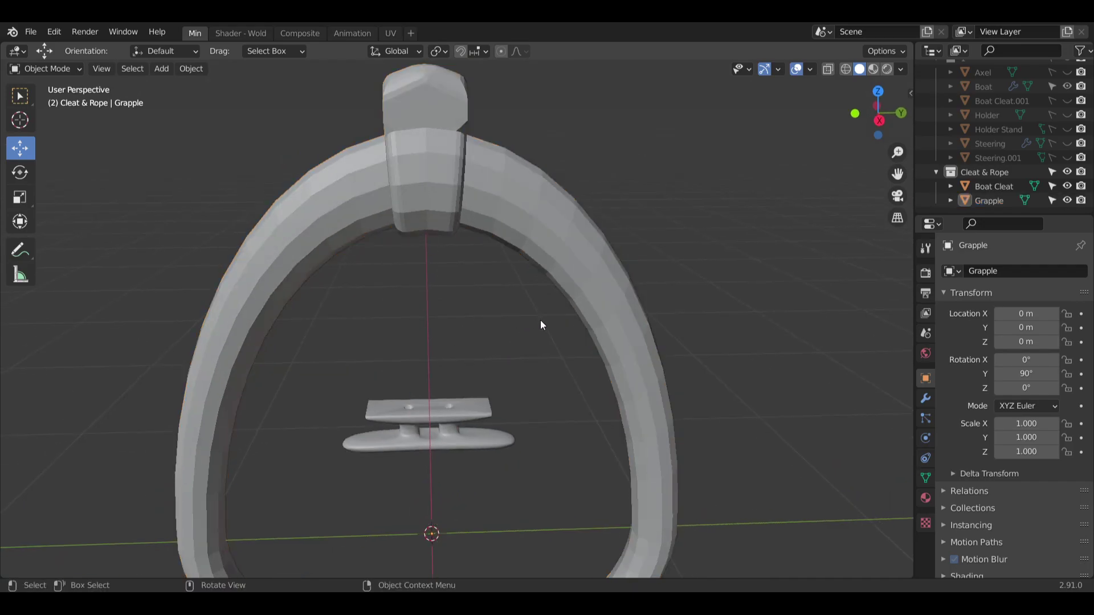
Duplicate the Grapple object by copying and pasting it in place, then select only the original.
middle_drag(542, 324, 387, 233)
shift+middle_drag(387, 234, 474, 178)
scroll(535, 435, up, 5)
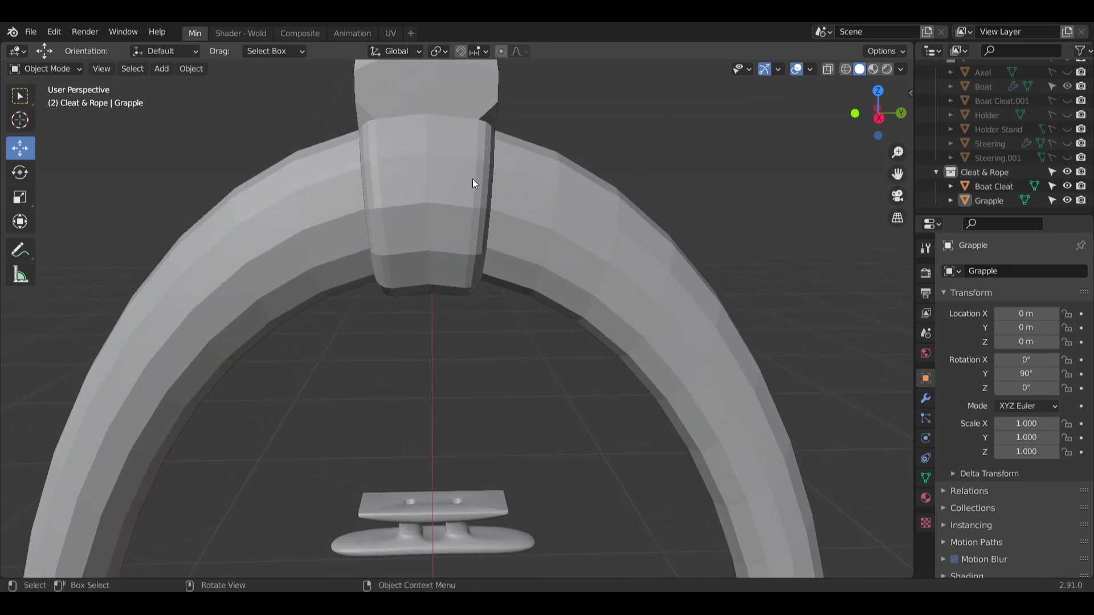
click(473, 182)
key(ctrl+c)
key(ctrl+v)
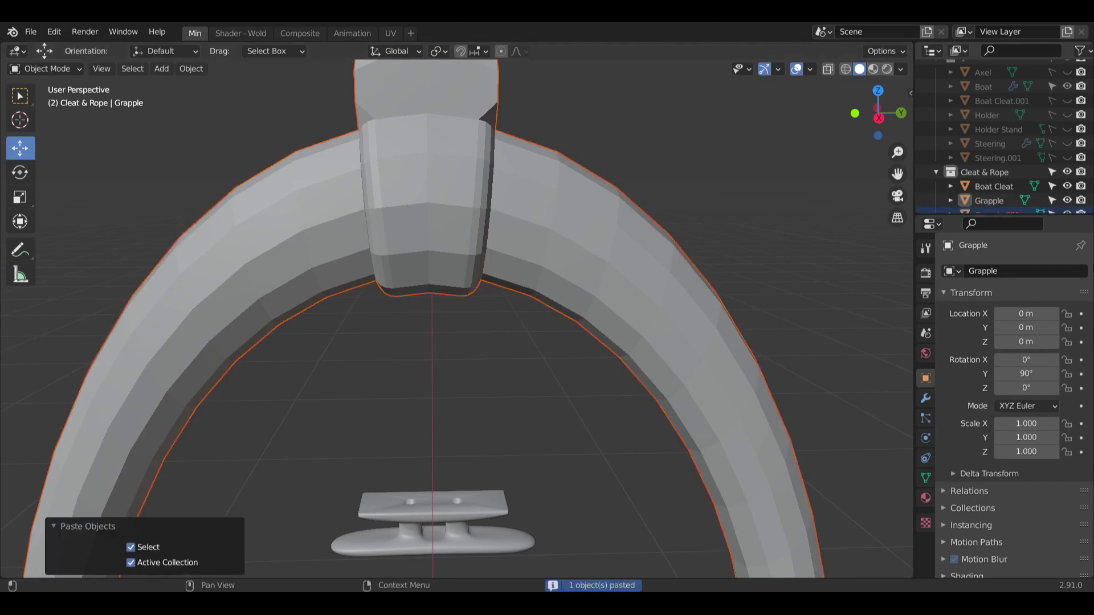
scroll(496, 204, down, 2)
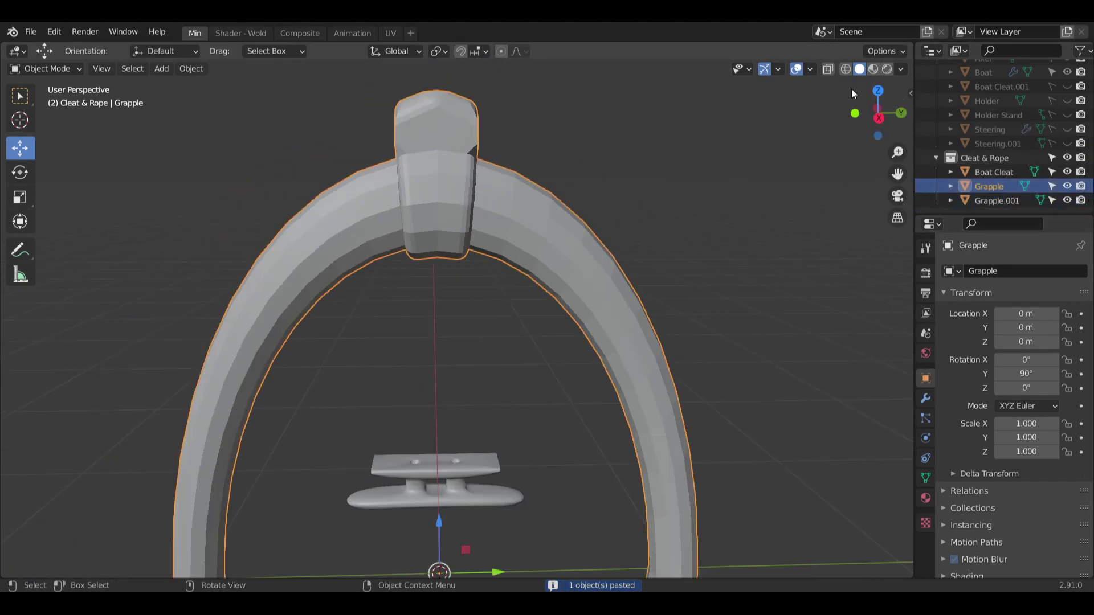
Show the original Grapple in wireframe from the right orthographic view and put it in Edit Mode.
click(878, 117)
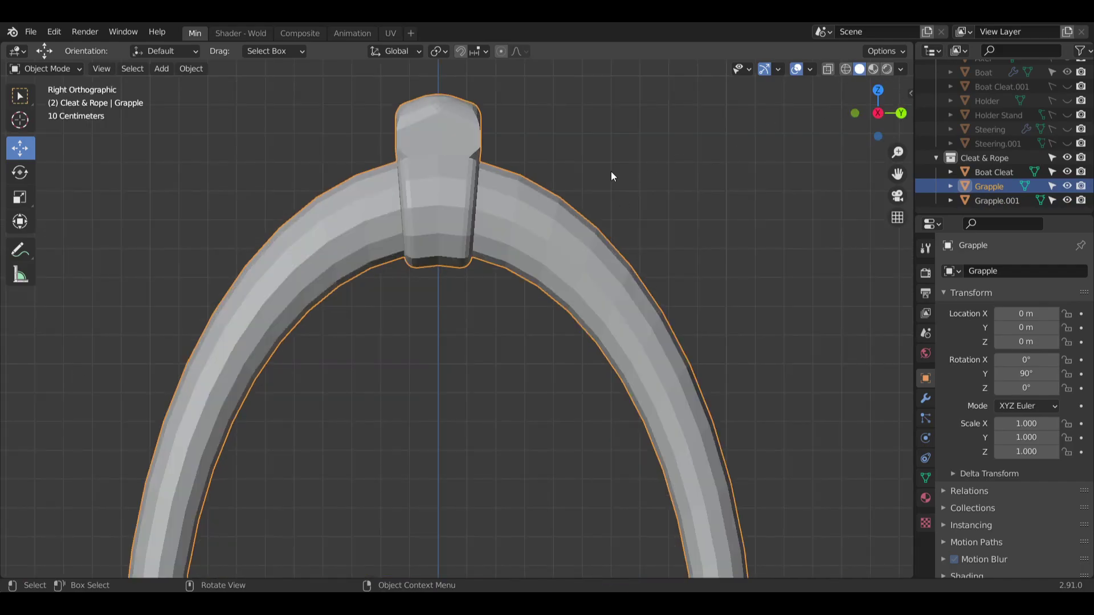
scroll(524, 180, up, 2)
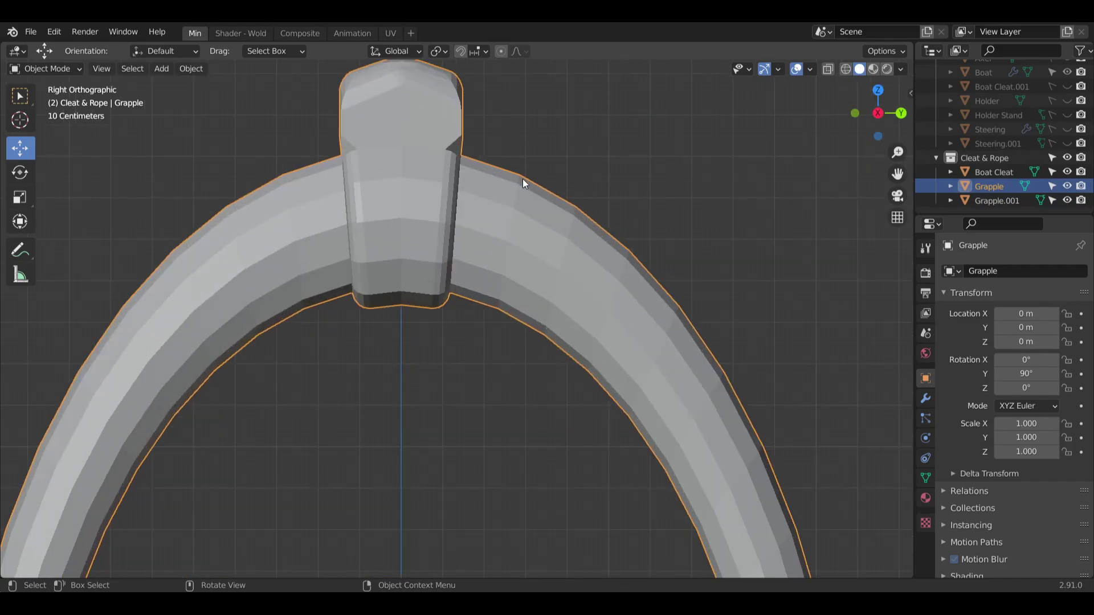
click(845, 69)
click(670, 179)
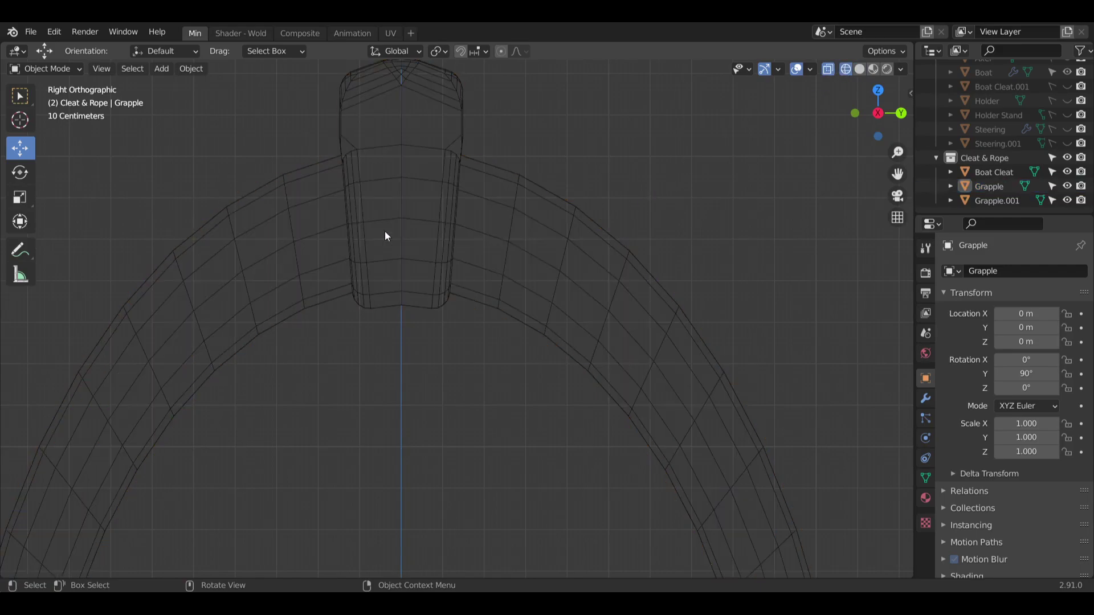
click(57, 69)
click(41, 100)
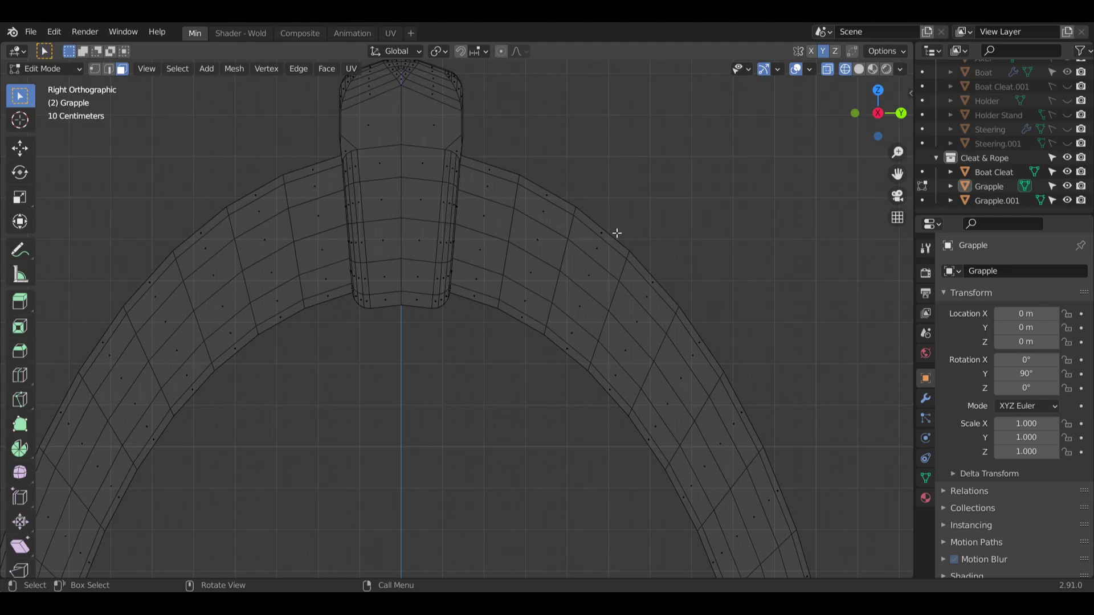
click(994, 187)
Select all faces of the egg-shaped loop on both sides of the collar and delete them, keeping only the collar on the original Grapple.
drag(486, 161, 609, 357)
drag(473, 200, 511, 313)
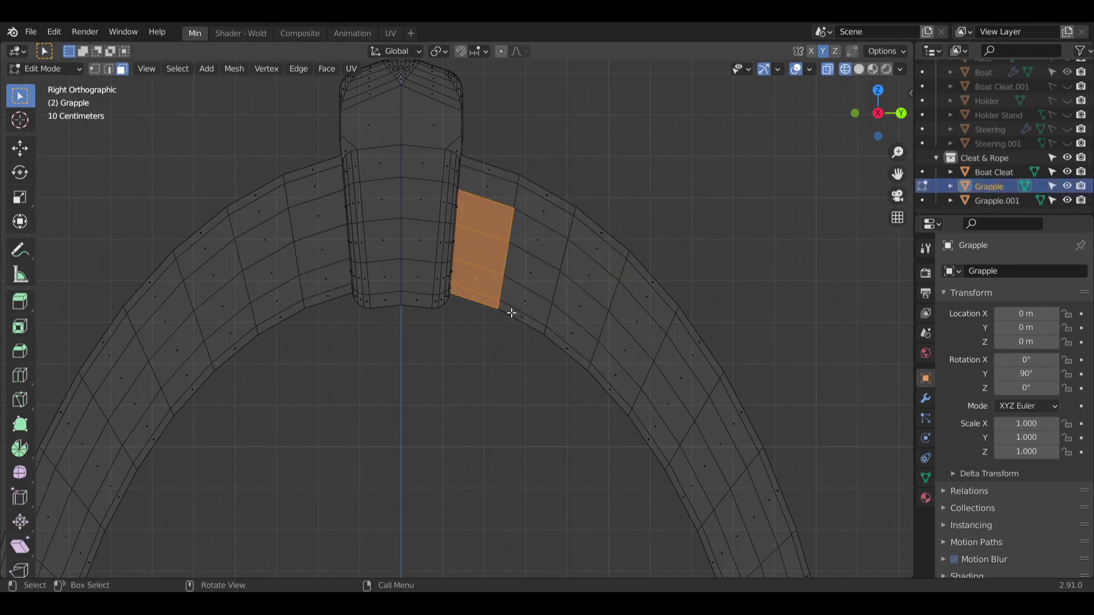
shift+drag(473, 144, 614, 406)
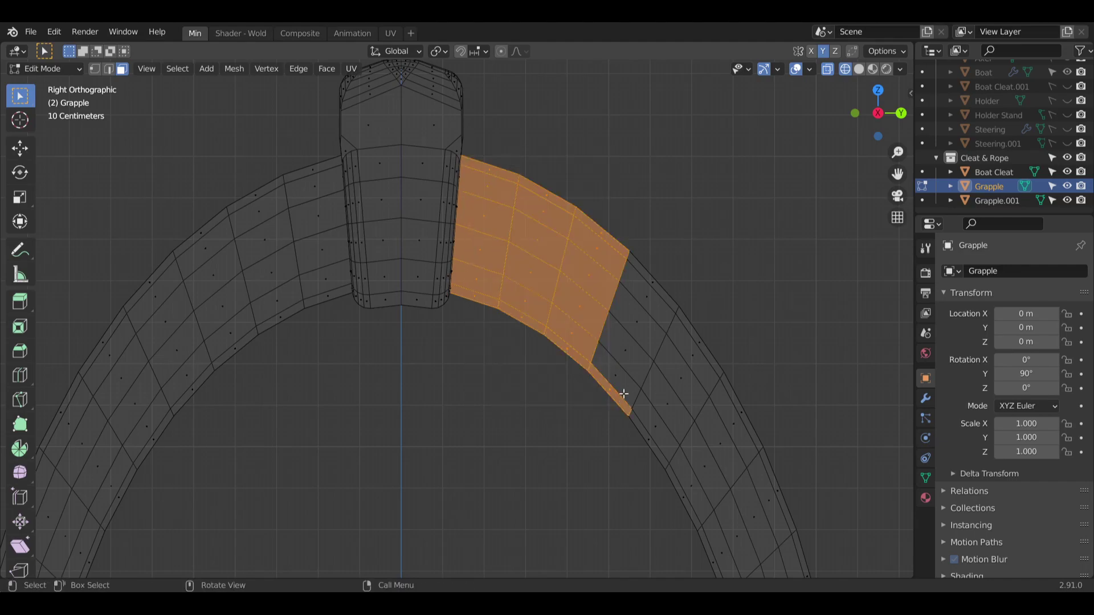
scroll(626, 387, down, 2)
shift+middle_drag(631, 354, 543, 169)
drag(499, 75, 680, 510)
shift+middle_drag(704, 404, 668, 190)
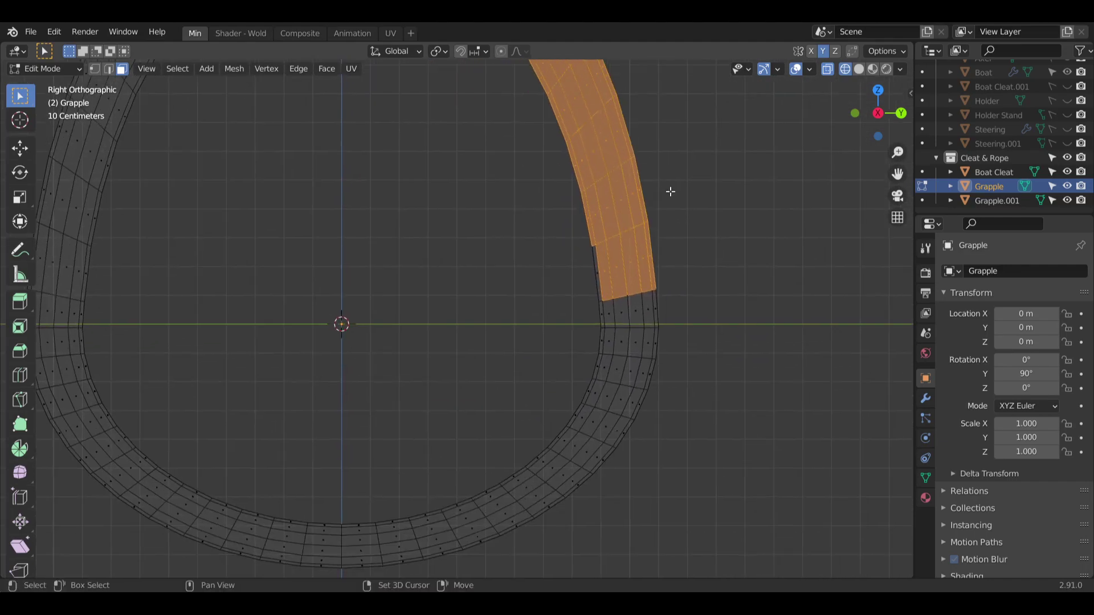
drag(556, 227, 712, 463)
shift+middle_drag(504, 311, 495, 307)
shift+drag(449, 364, 601, 561)
shift+middle_drag(406, 377, 550, 247)
shift+drag(392, 278, 624, 453)
shift+drag(321, 246, 460, 454)
shift+middle_drag(327, 261, 494, 332)
shift+drag(617, 385, 255, 471)
shift+drag(504, 282, 197, 378)
shift+drag(456, 262, 218, 434)
shift+drag(428, 189, 290, 271)
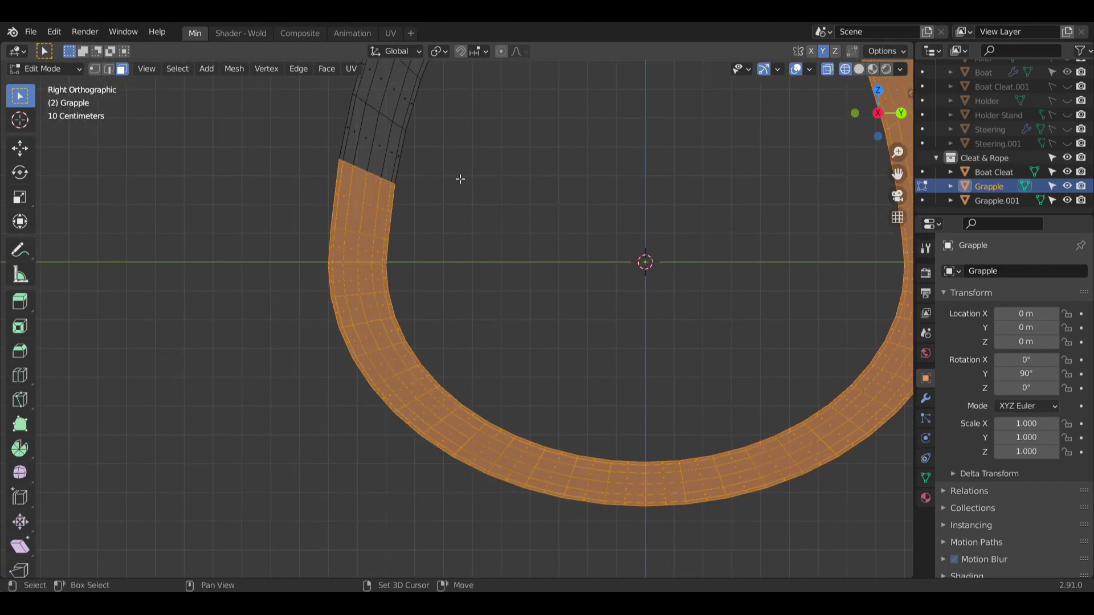
shift+middle_drag(459, 179, 469, 373)
shift+drag(488, 425, 217, 180)
shift+drag(490, 298, 334, 99)
shift+middle_drag(505, 172, 488, 365)
shift+drag(521, 398, 343, 193)
drag(553, 258, 485, 126)
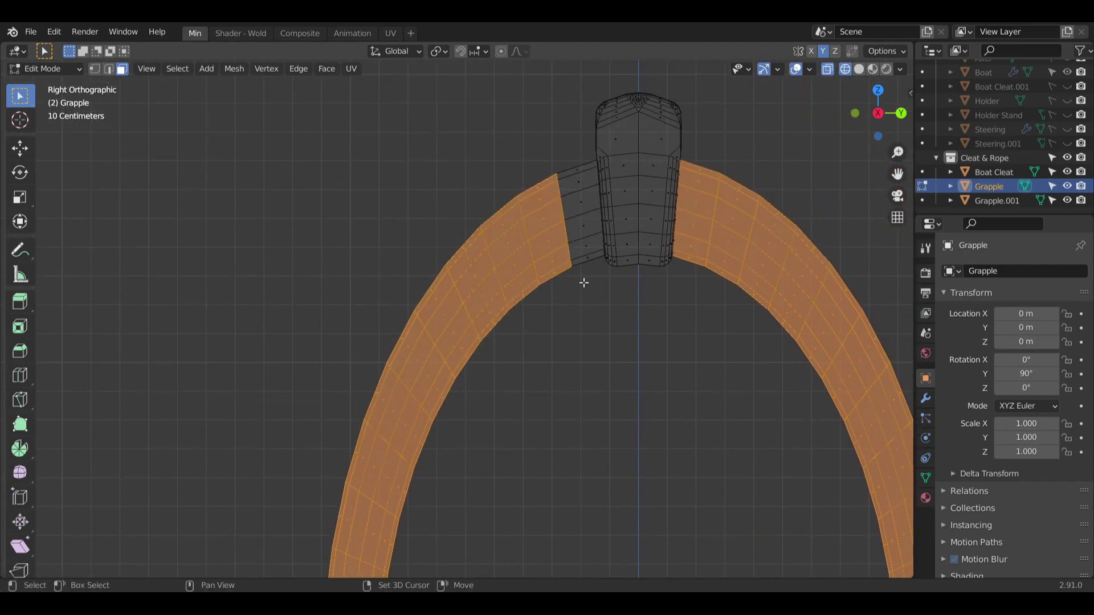
drag(583, 282, 538, 151)
drag(590, 271, 566, 237)
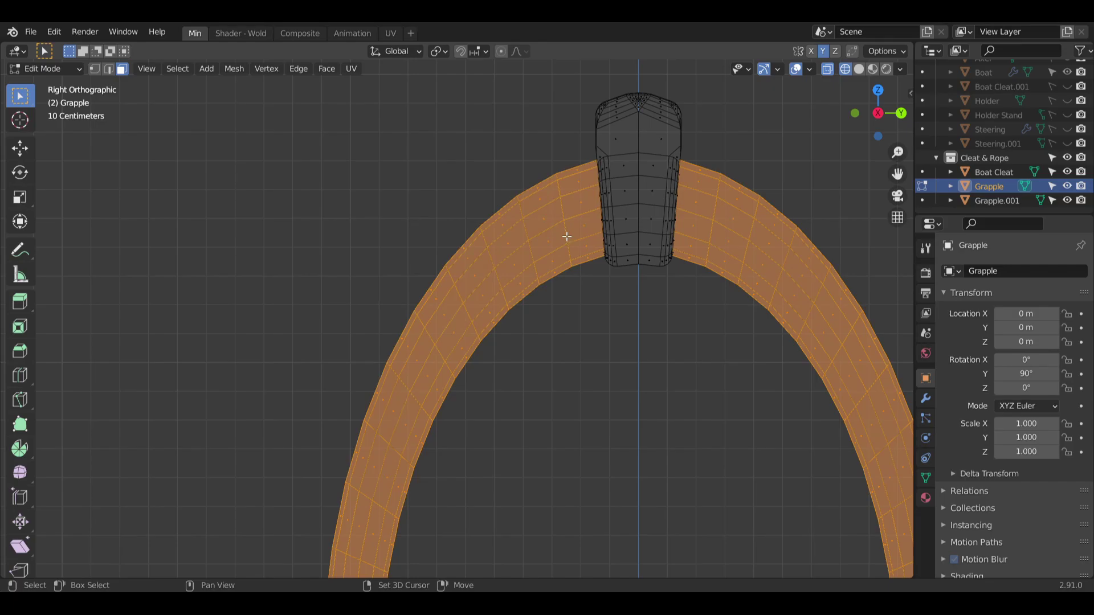
key(x)
click(551, 228)
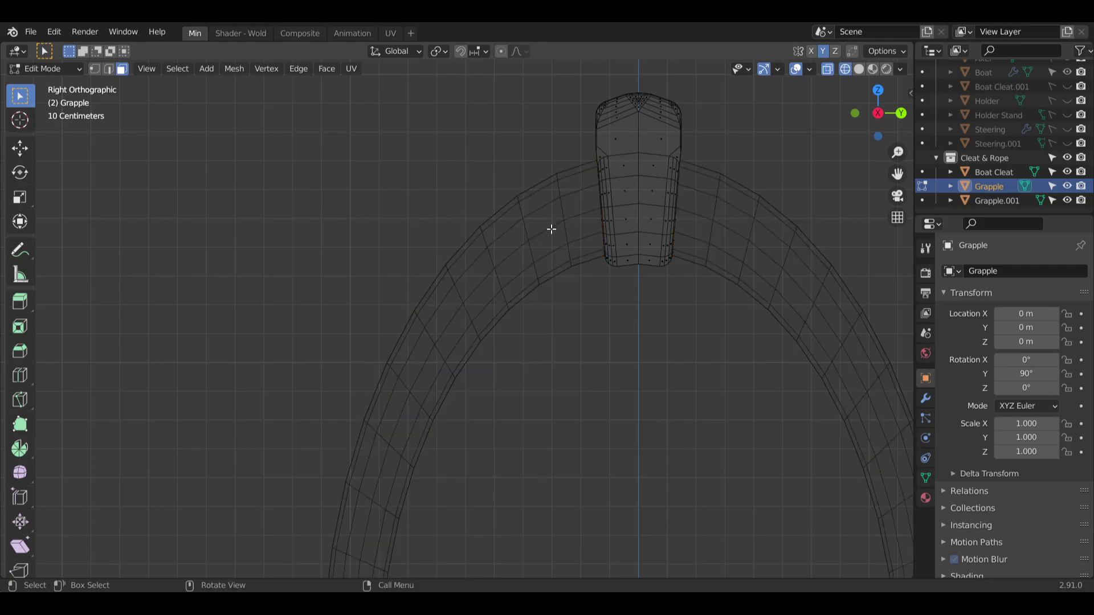
Toggle the visibility of Grapple and Grapple.001 in turn to compare the isolated collar with the complete duplicate.
shift+middle_drag(628, 285, 551, 261)
scroll(552, 261, down, 3)
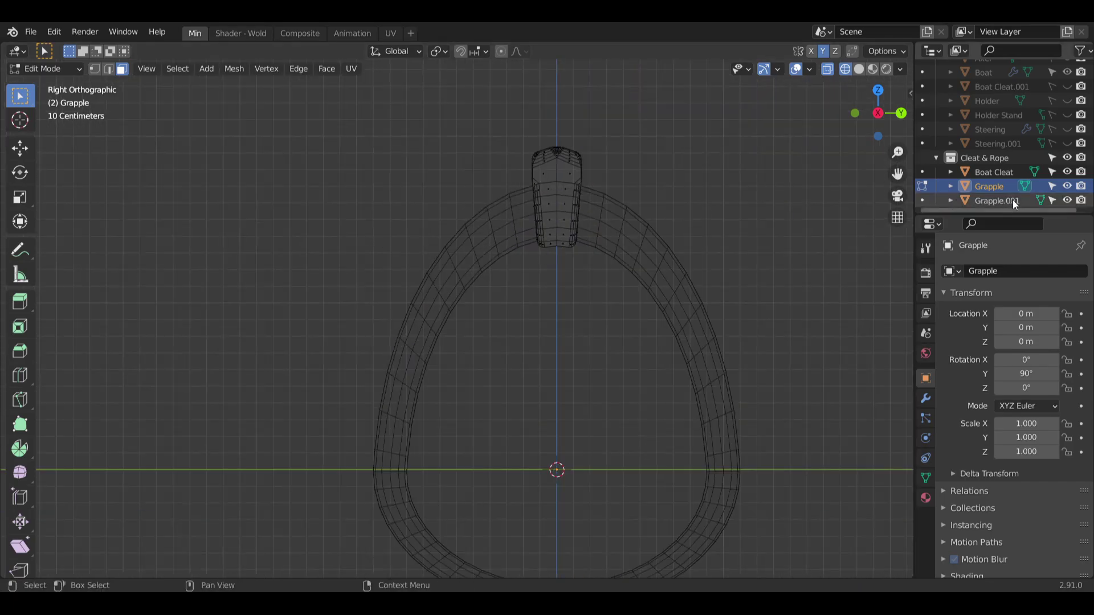
click(1062, 185)
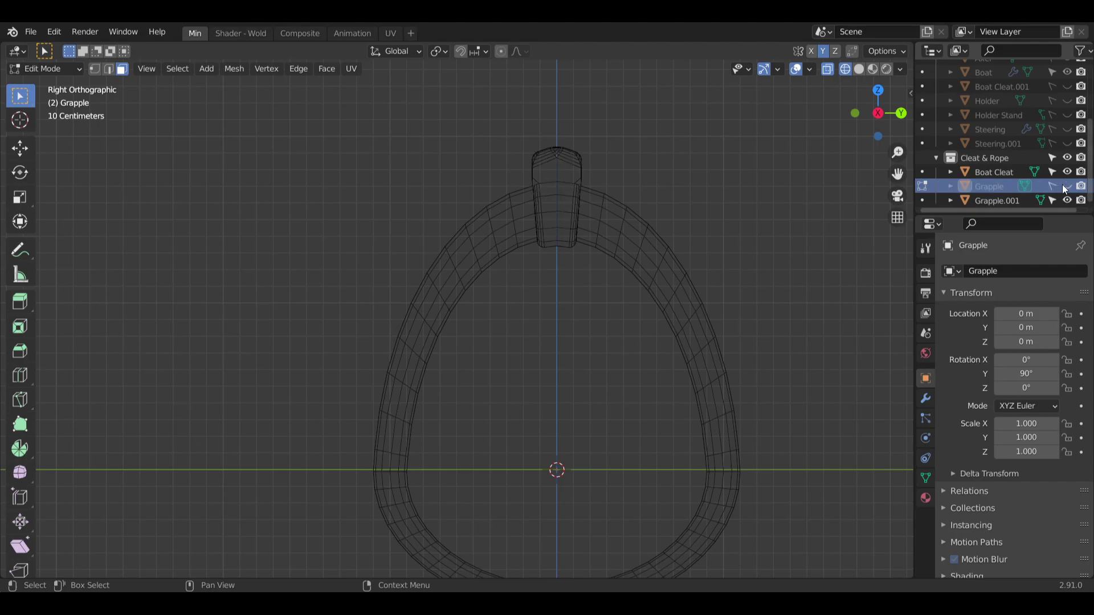
click(1064, 187)
click(1064, 199)
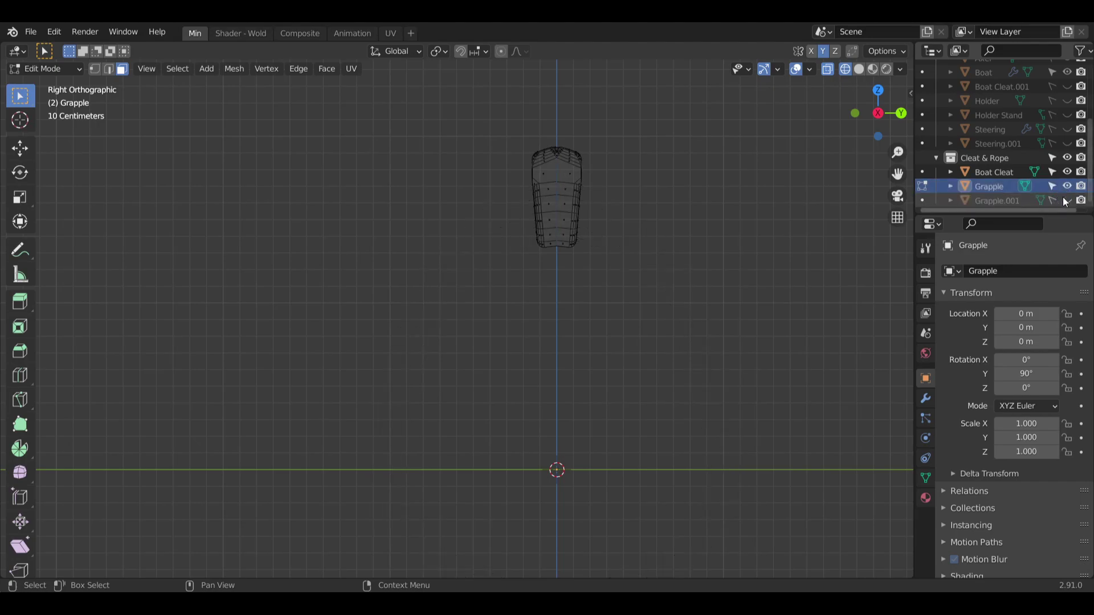
click(1064, 199)
click(1063, 199)
shift+middle_drag(648, 200, 616, 210)
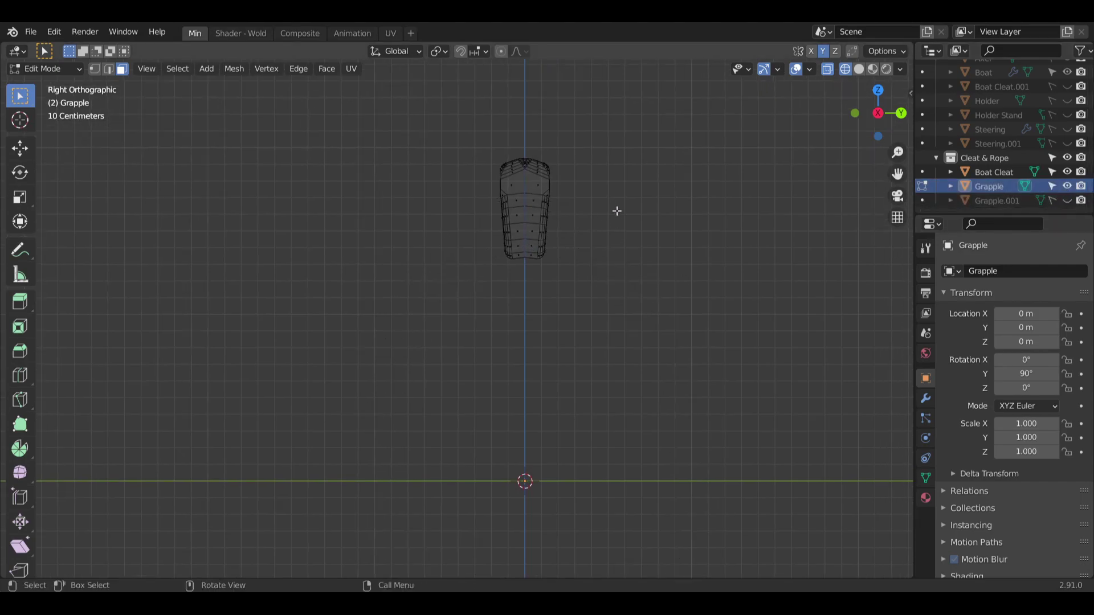
scroll(613, 210, up, 4)
click(1058, 200)
click(1067, 200)
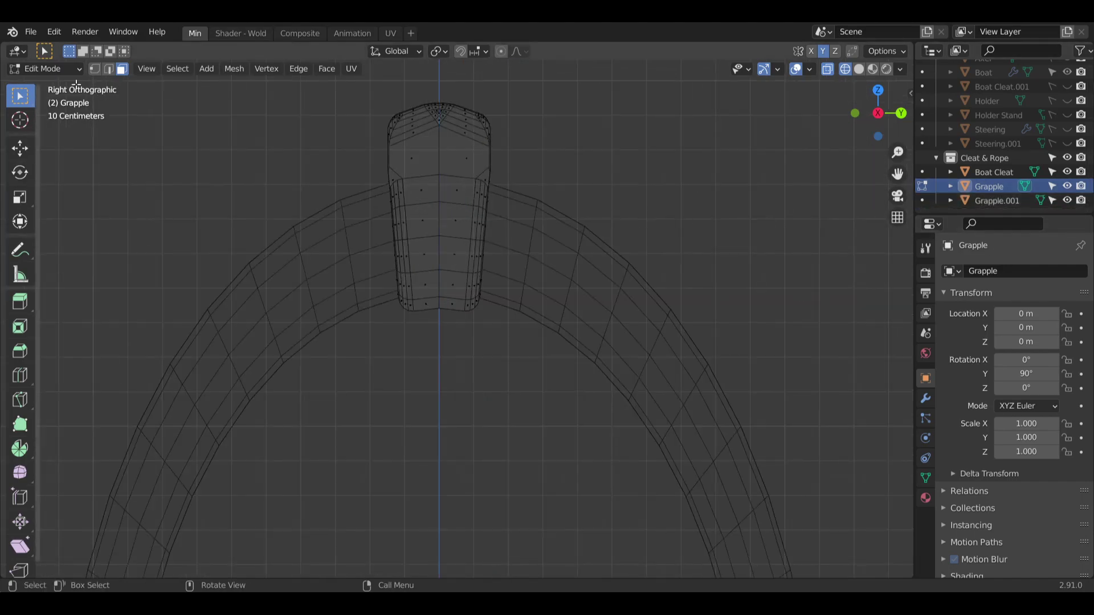
Return the Grapple to Object Mode, then select Grapple.001 and put it in Edit Mode.
click(45, 68)
click(40, 83)
click(1015, 199)
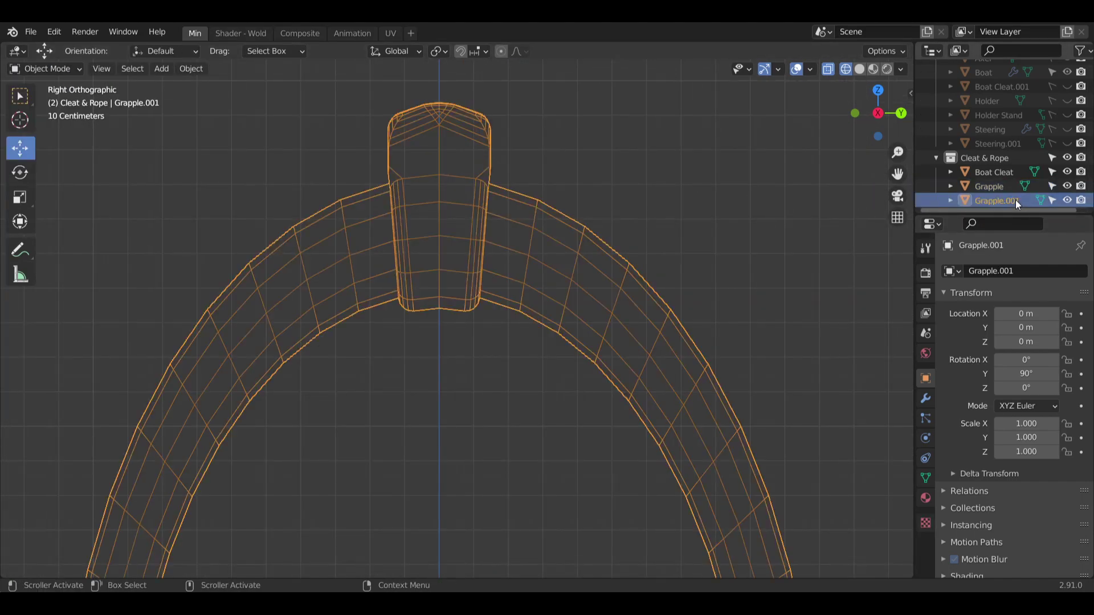
shift+middle_drag(599, 186, 666, 144)
click(49, 69)
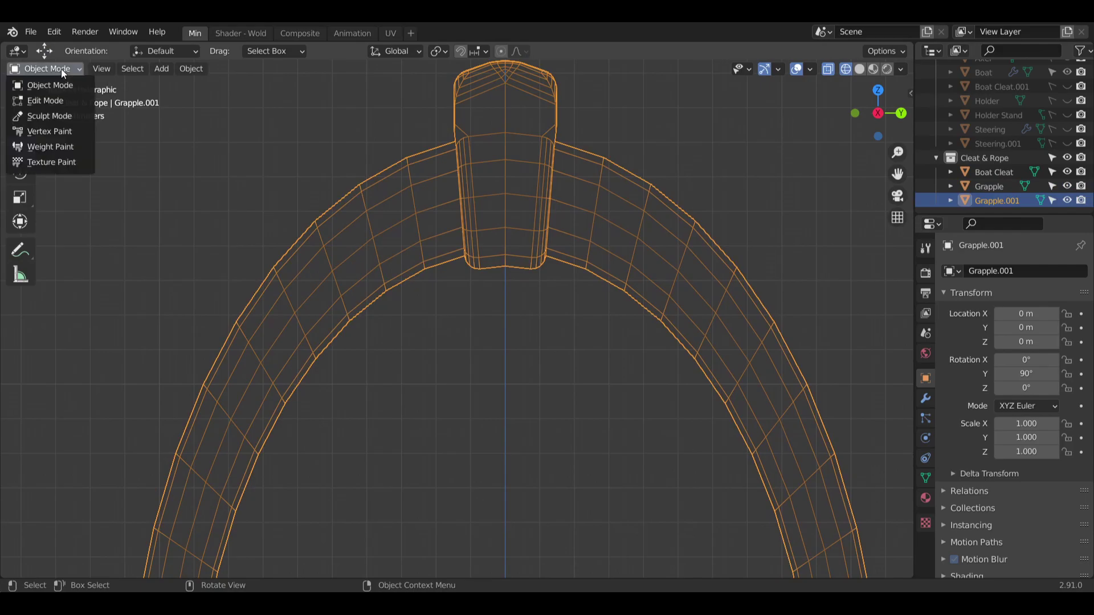
click(53, 104)
Delete the central faces and upper corner faces of the collar on Grapple.001.
scroll(506, 122, up, 1)
shift+middle_drag(508, 121, 480, 166)
drag(429, 90, 520, 366)
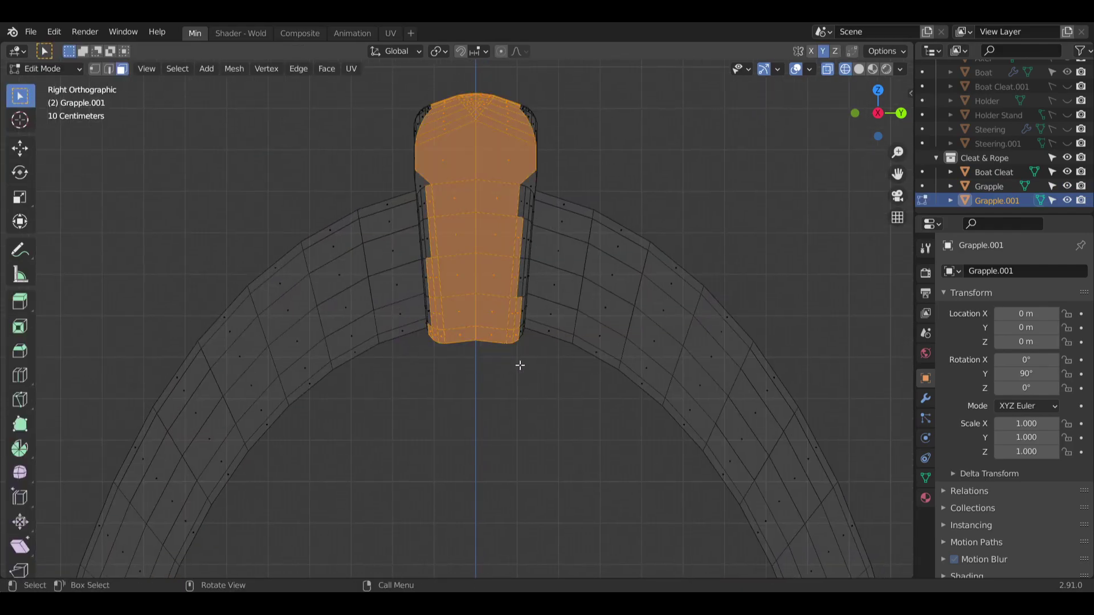
key(x)
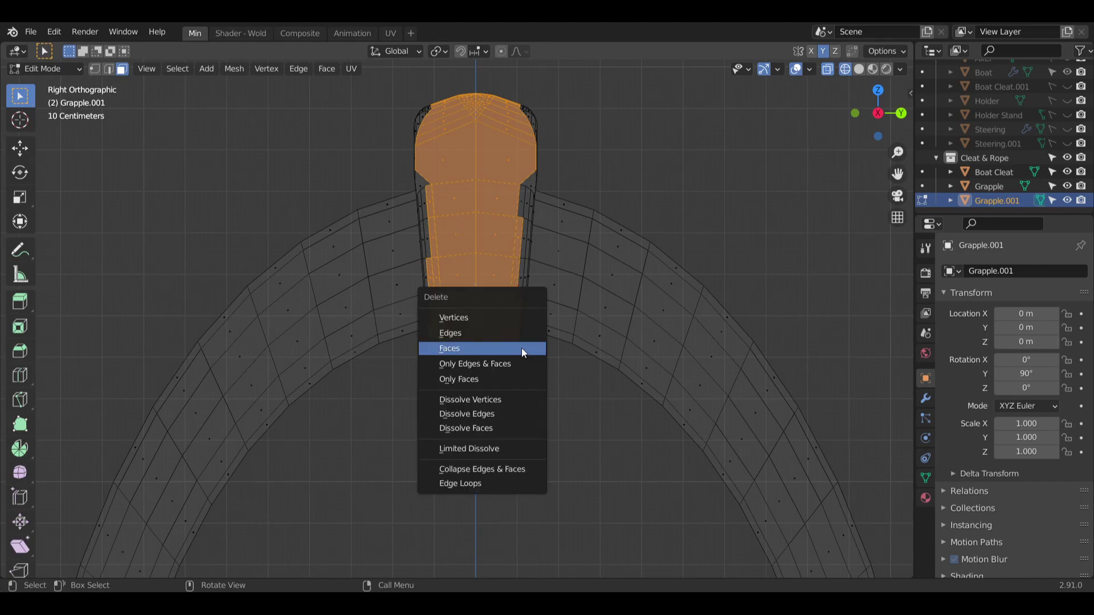
click(483, 347)
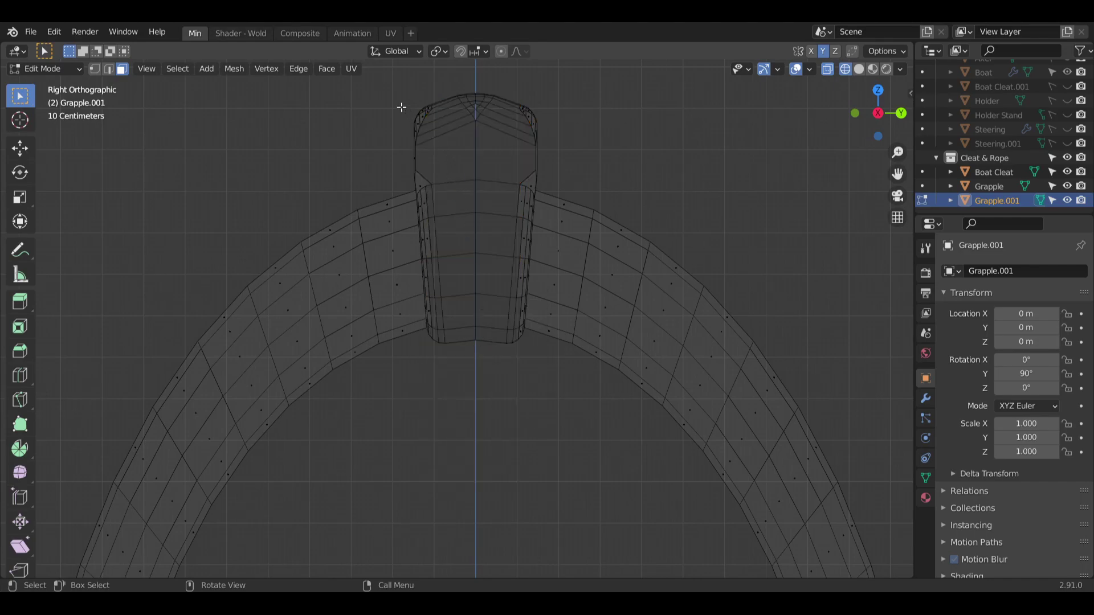
drag(381, 86, 580, 169)
key(x)
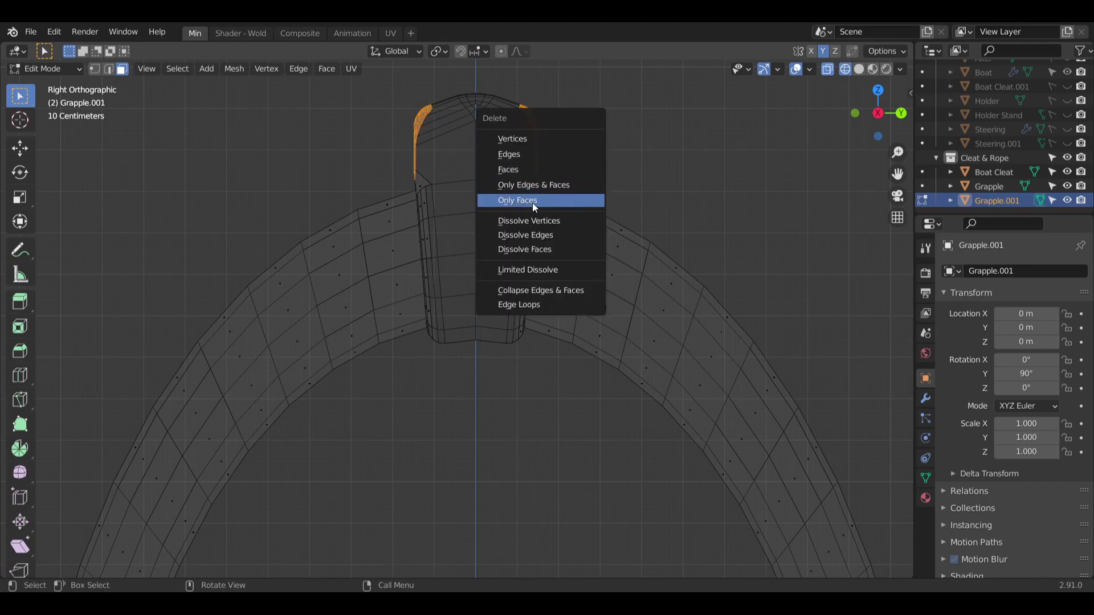
click(523, 167)
Delete the leftover collar faces along the negative-Y side of Grapple.001, keeping the adjoining loop faces.
scroll(402, 170, up, 2)
drag(367, 76, 647, 182)
drag(418, 164, 496, 430)
key(x)
click(443, 214)
key(x)
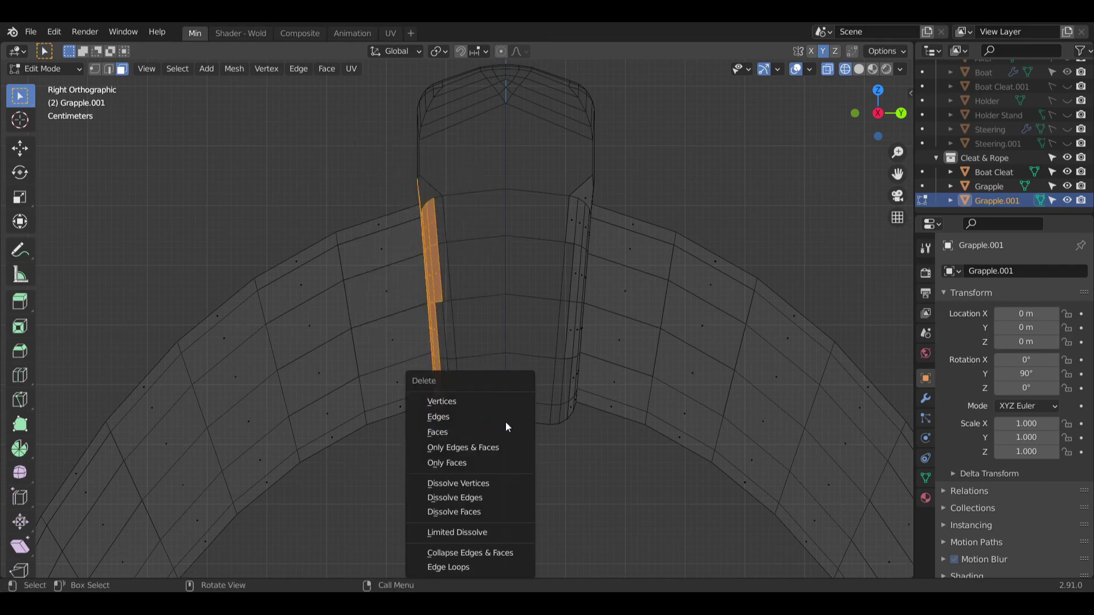
click(494, 416)
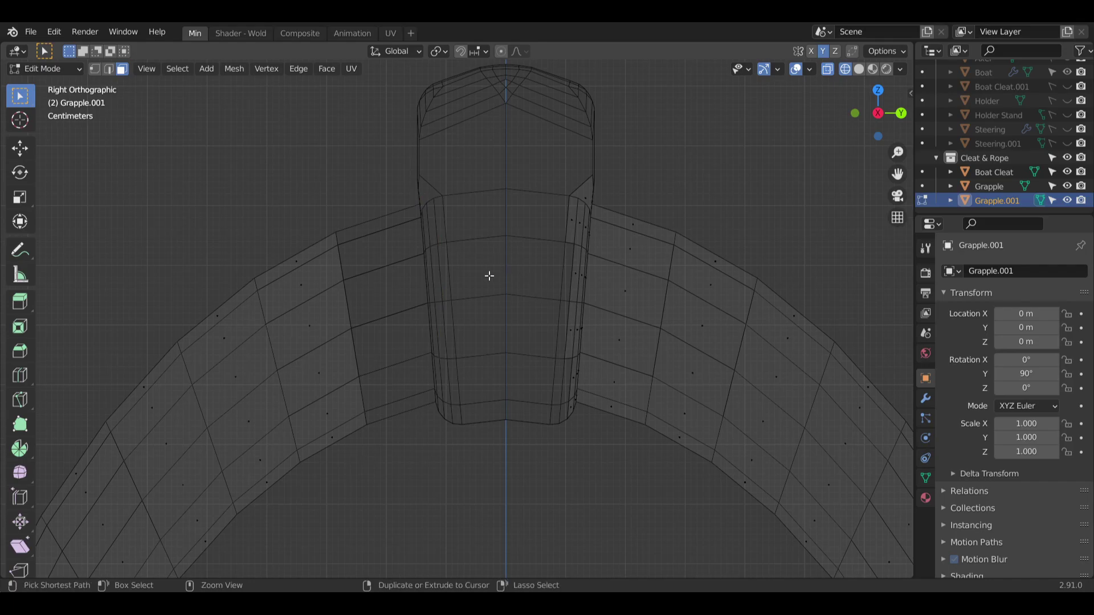
alt+click(452, 260)
key(x)
click(449, 275)
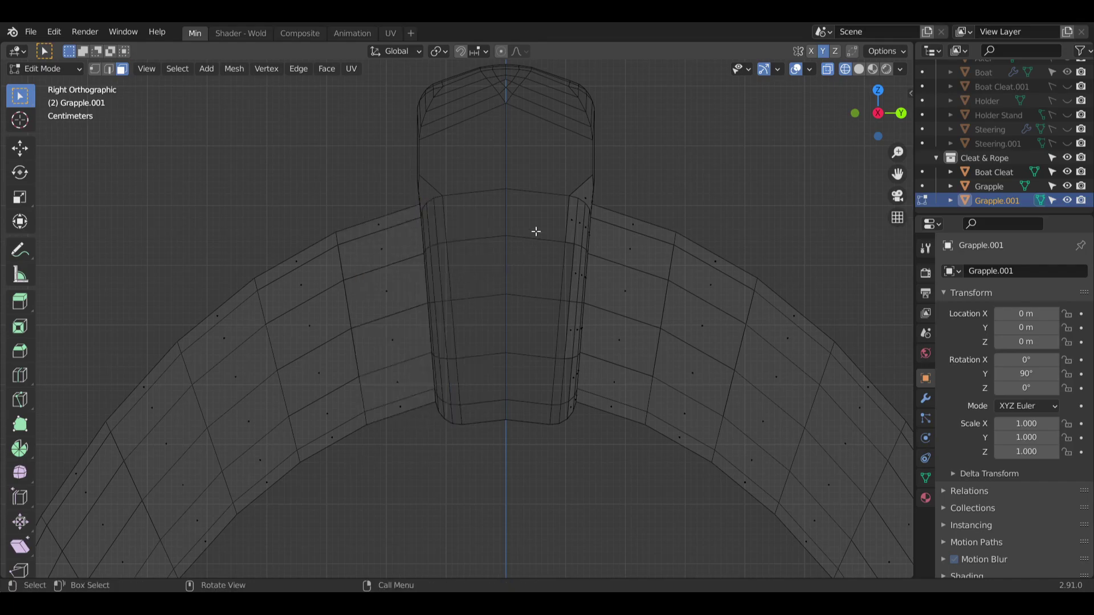
Delete the leftover collar faces along the positive-Y side of Grapple.001.
drag(503, 136, 589, 446)
key(x)
click(551, 442)
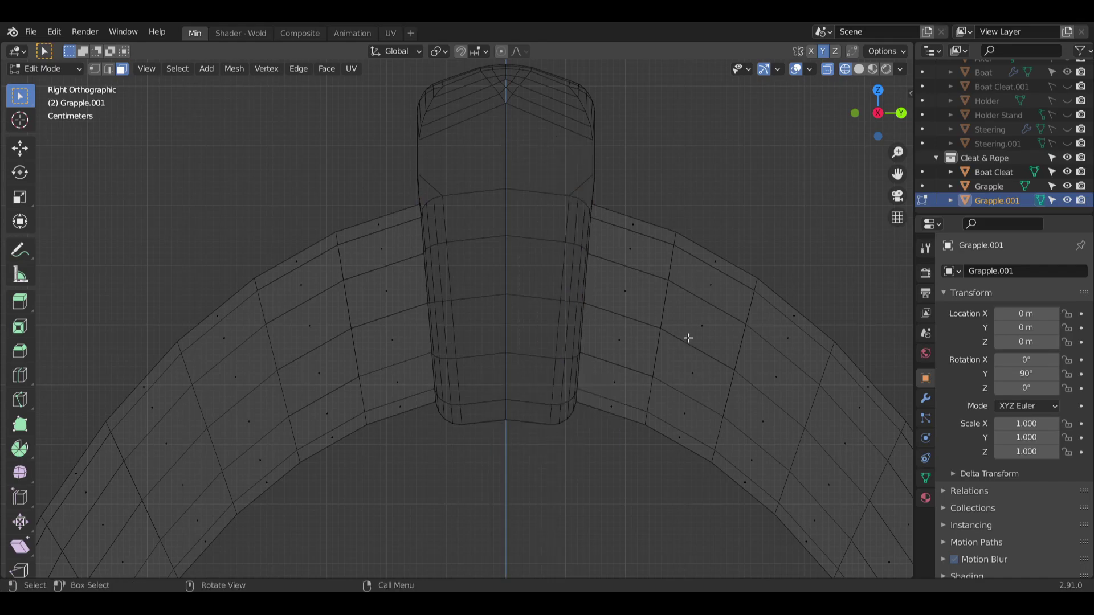
Hide the Grapple and delete the stray collar geometry projecting above the positive-Y end of the loop.
click(1069, 187)
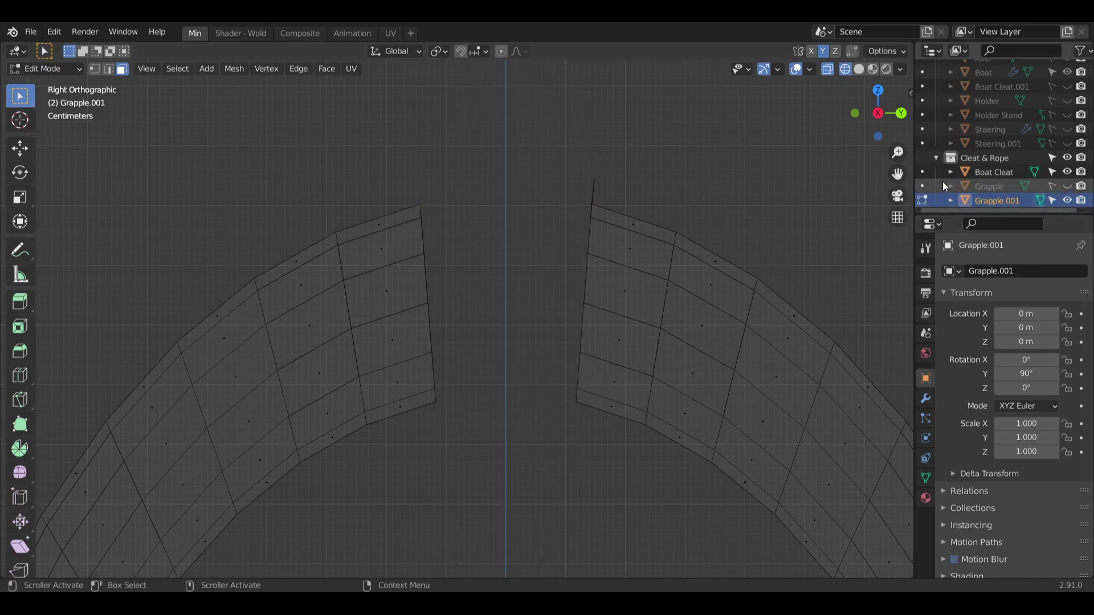
scroll(553, 165, up, 2)
drag(574, 154, 652, 200)
key(x)
click(654, 200)
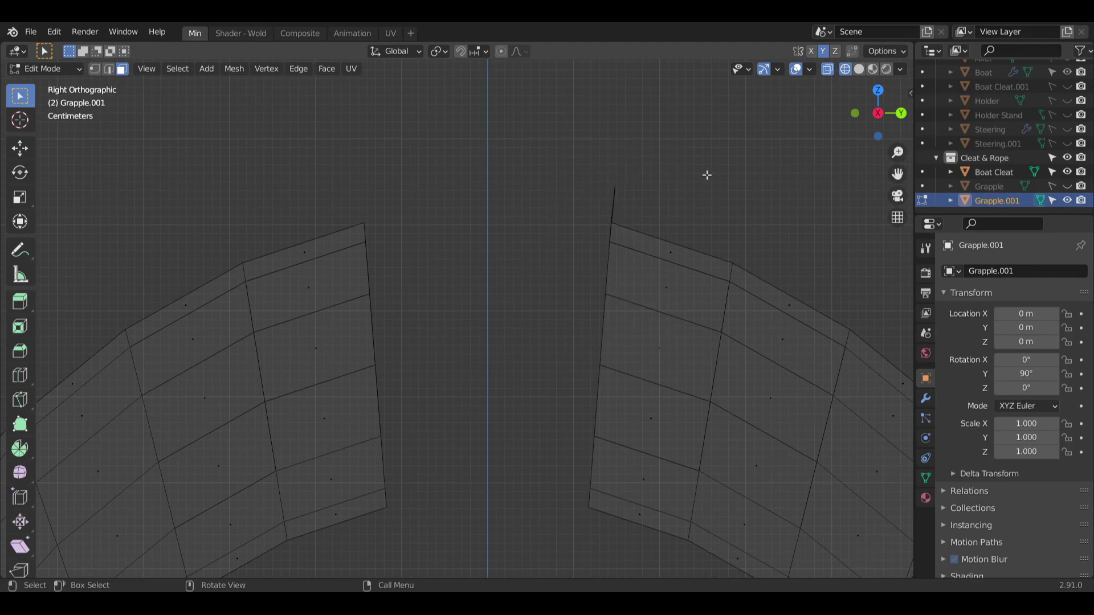
middle_drag(705, 176, 643, 208)
drag(643, 208, 699, 238)
key(x)
click(672, 246)
Show the opened loop of Grapple.001 in solid shading.
middle_drag(542, 192, 558, 308)
scroll(568, 345, down, 3)
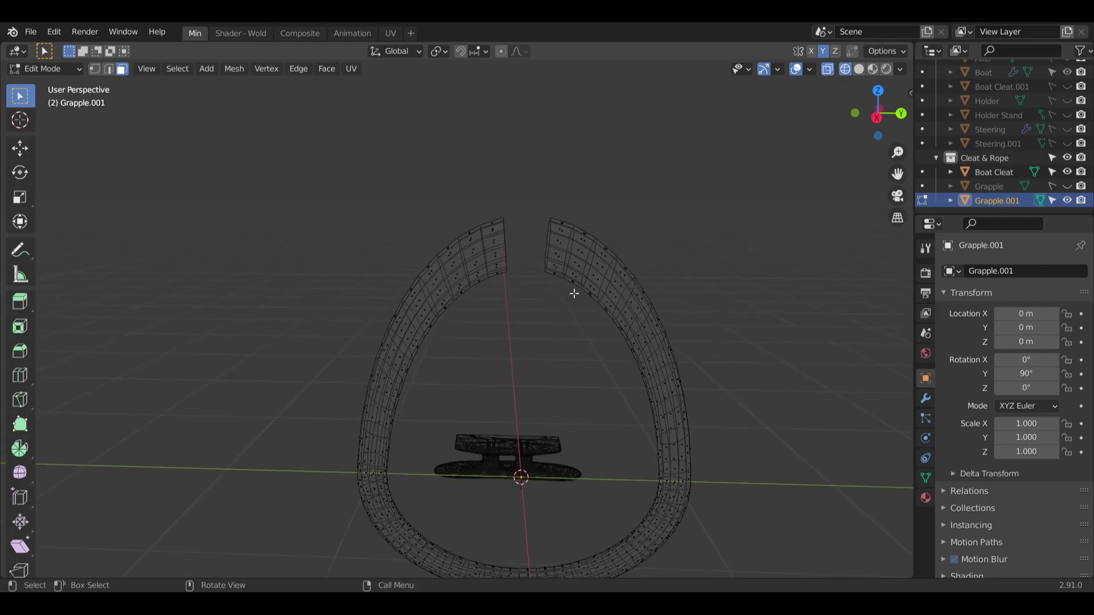
scroll(573, 293, up, 7)
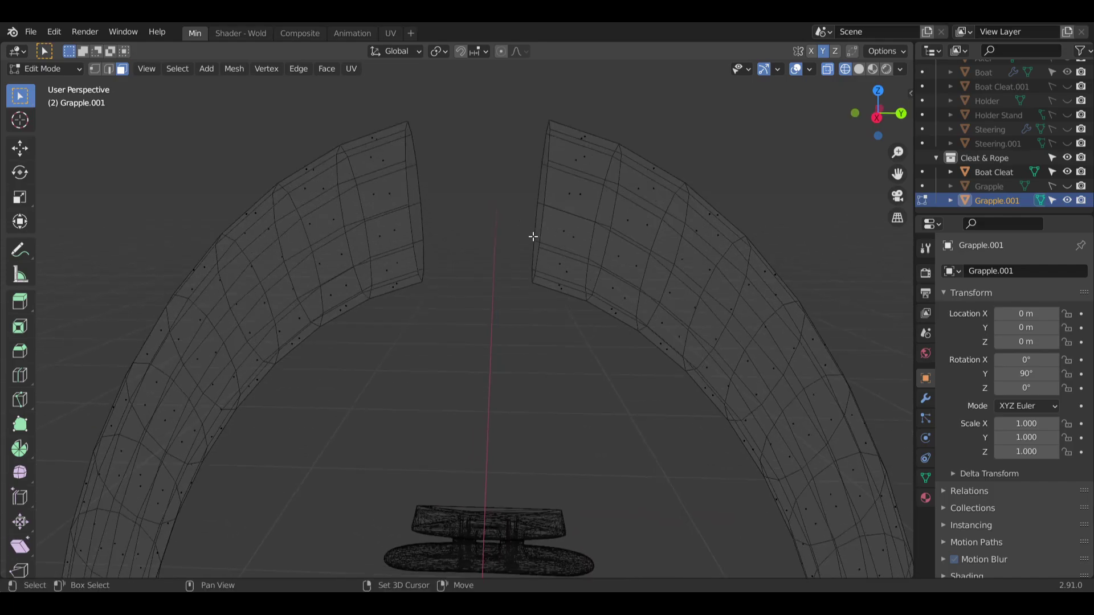
middle_drag(527, 214, 523, 266)
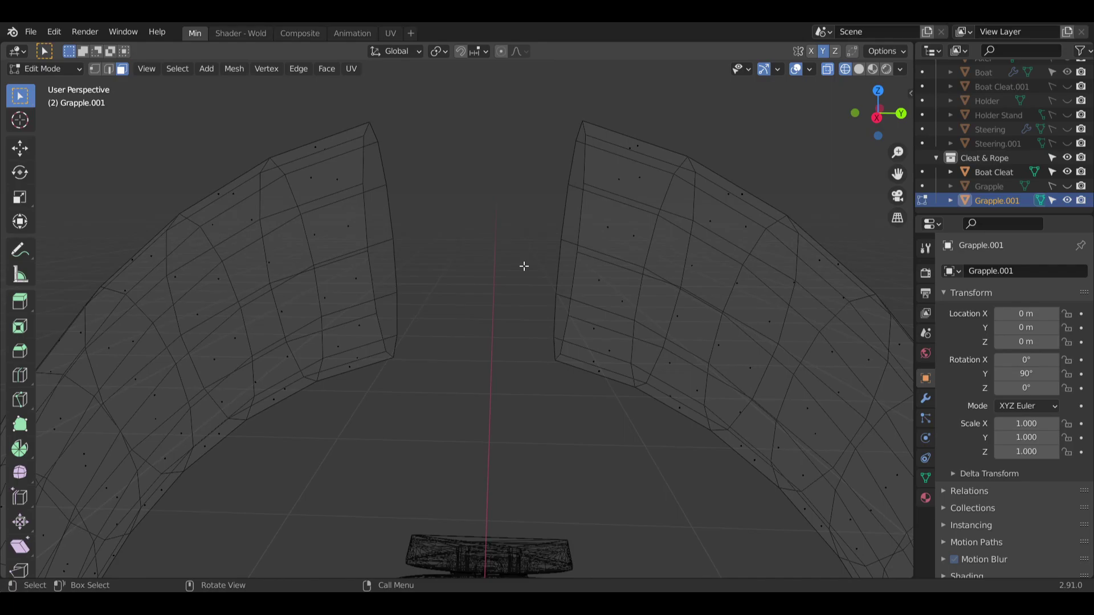
click(44, 69)
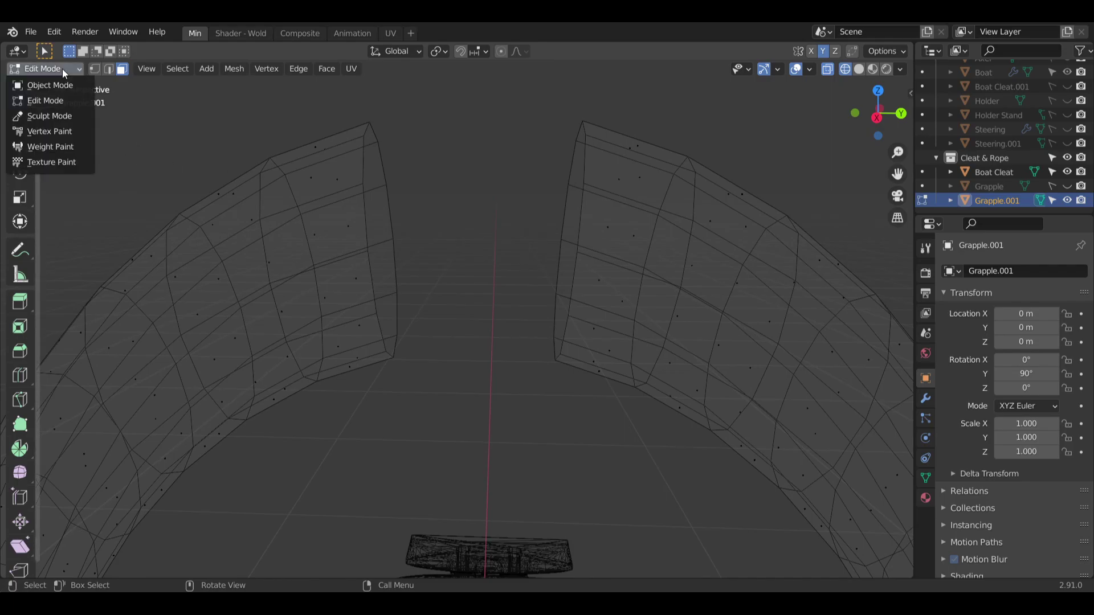
click(860, 65)
middle_drag(319, 184, 322, 242)
mouse_move(494, 167)
shift+middle_down()
mouse_move(506, 249)
mouse_move(439, 214)
mouse_move(483, 214)
shift+middle_up()
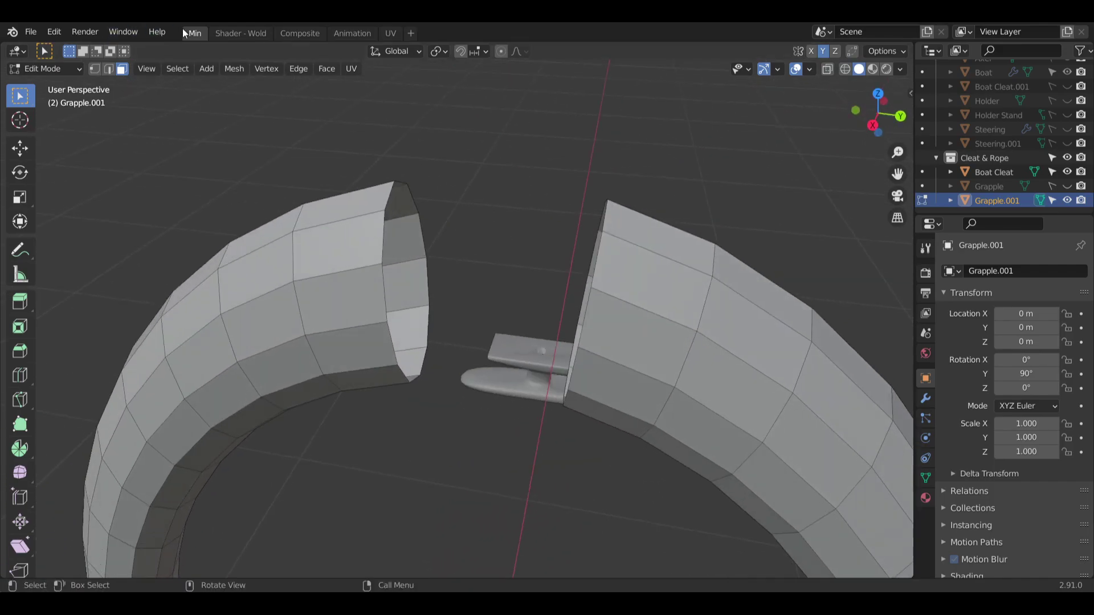
Select the boundary edge loop at each open end of Grapple.001 and fill both ends with a face.
click(93, 72)
scroll(445, 166, up, 1)
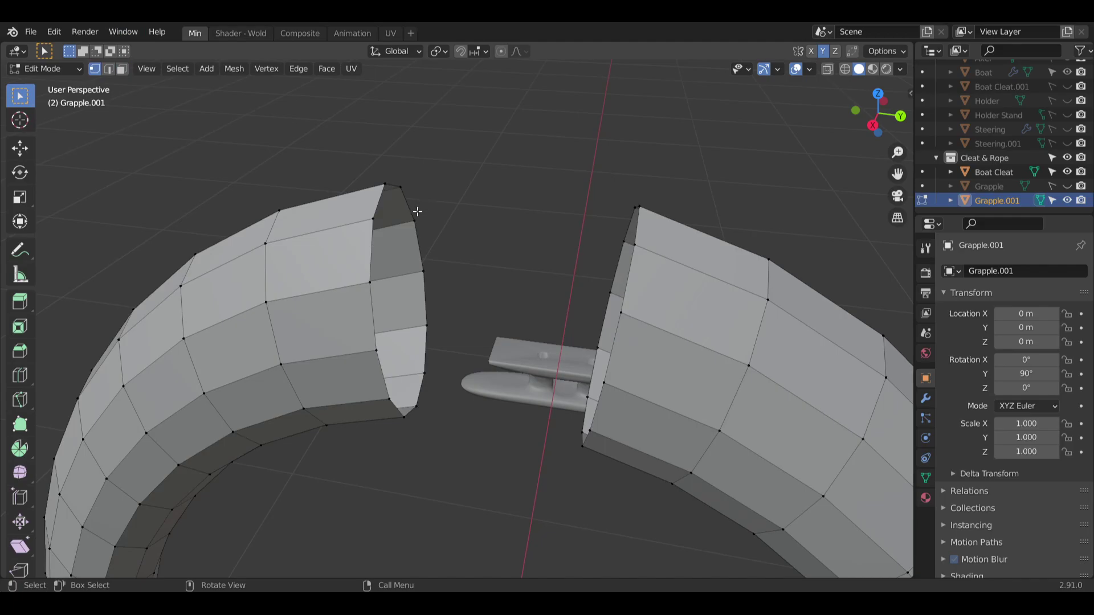
middle_drag(417, 211, 382, 269)
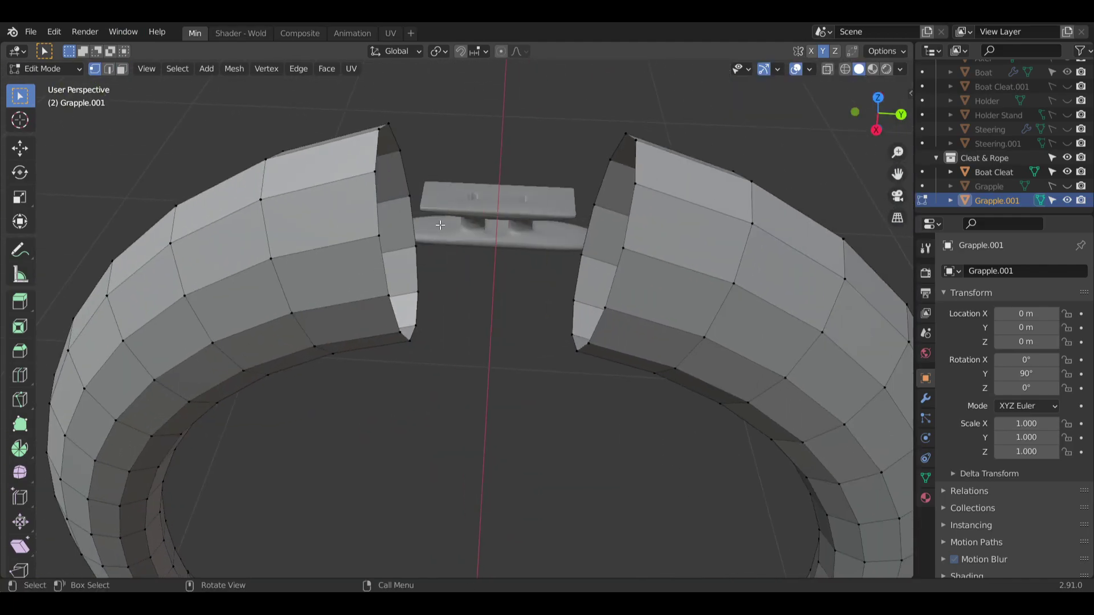
middle_drag(441, 225, 336, 199)
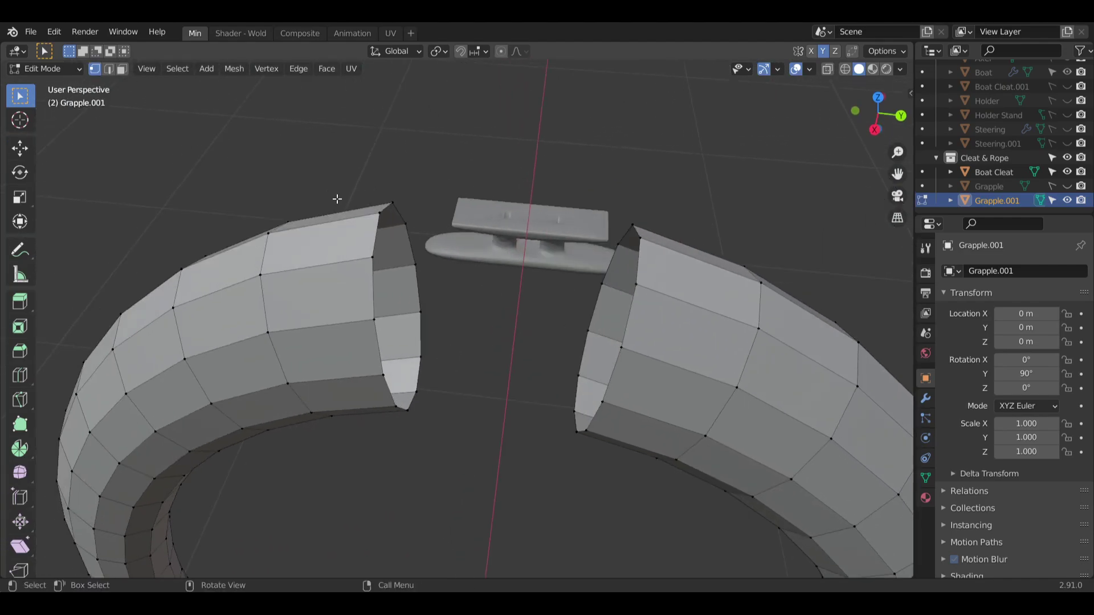
ctrl+click(379, 213)
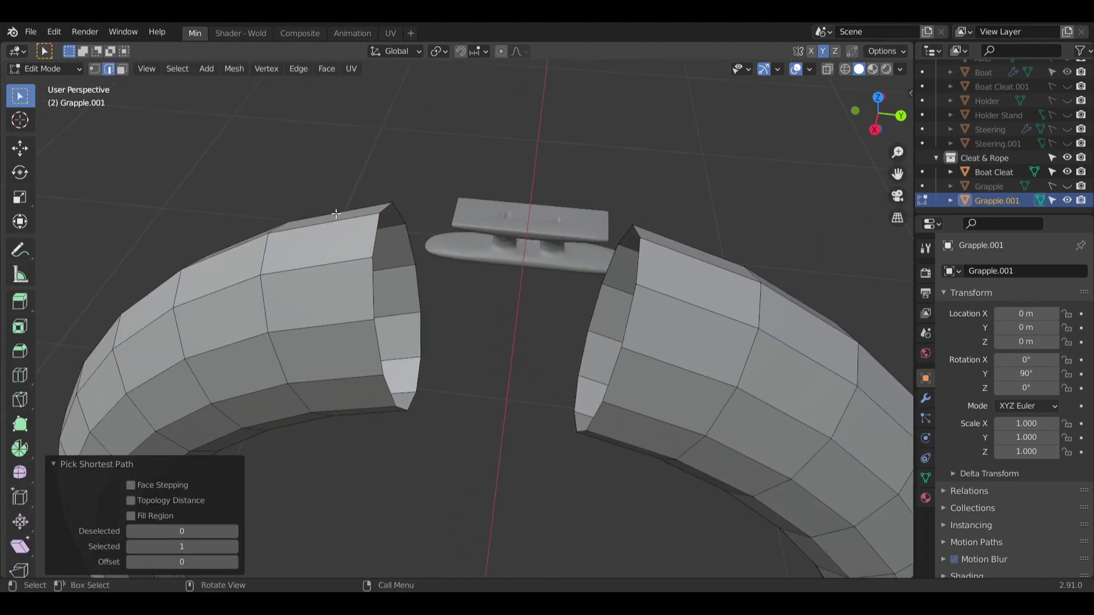
ctrl+click(371, 235)
alt+click(371, 235)
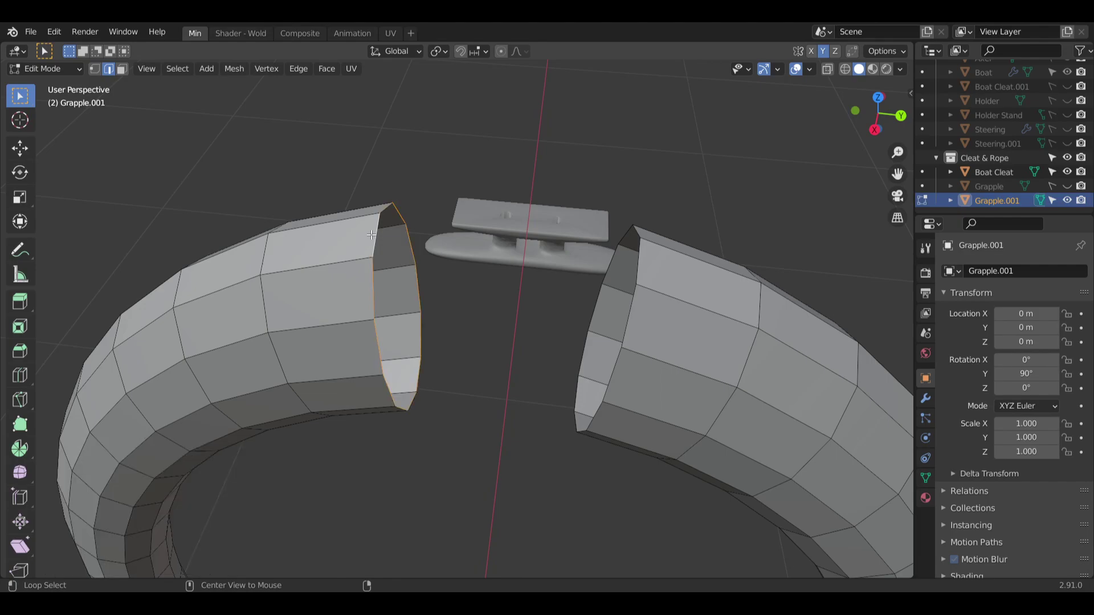
key(f)
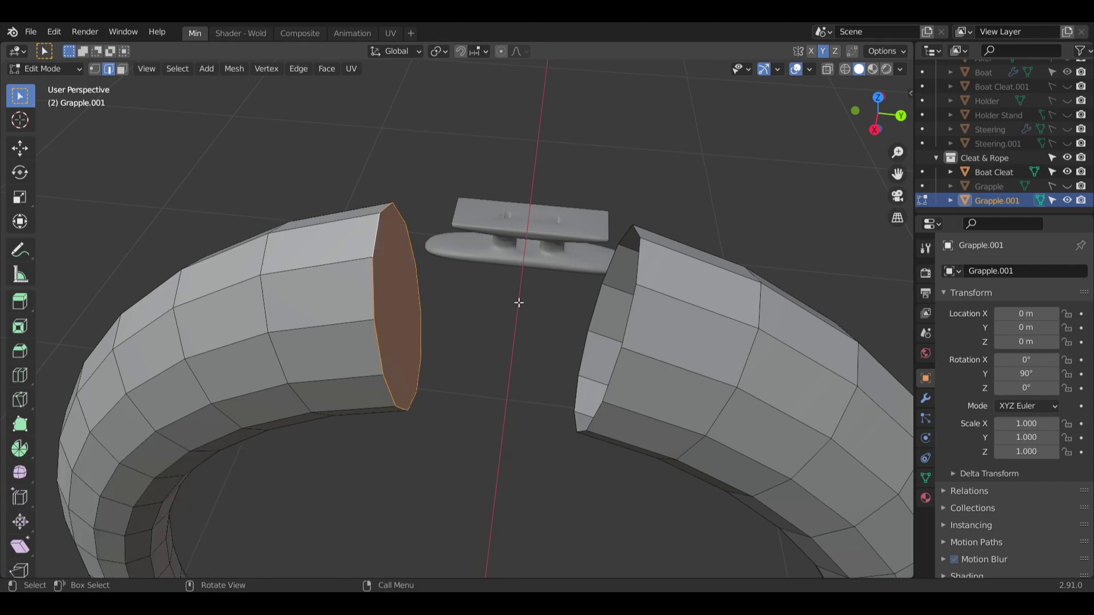
alt+click(635, 268)
key(f)
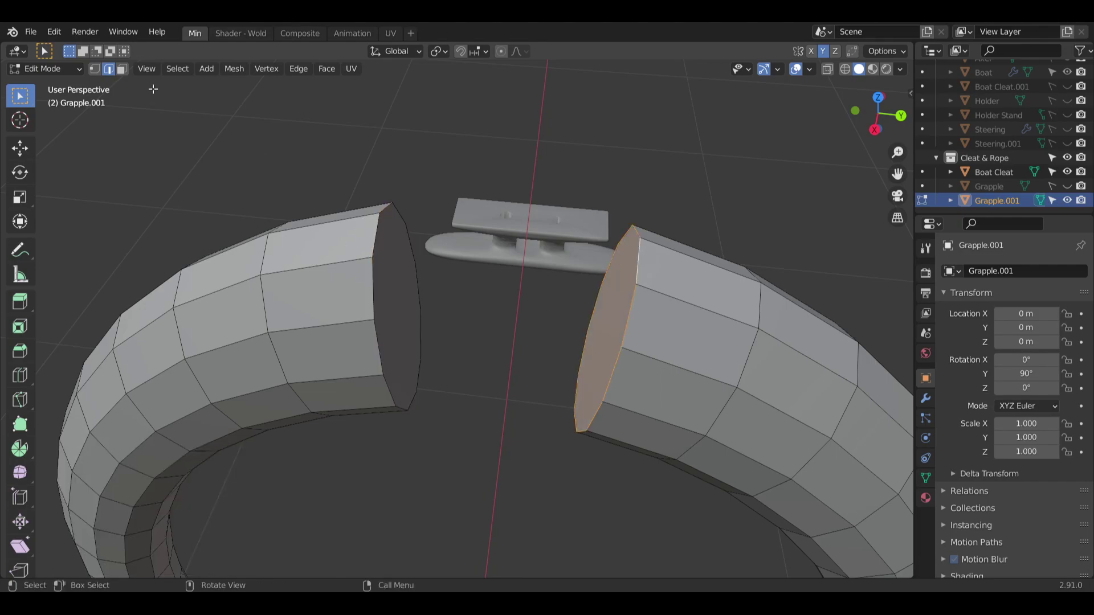
Select both end cap faces of the loop and start insetting them.
click(402, 264)
shift+click(616, 314)
right_click(616, 313)
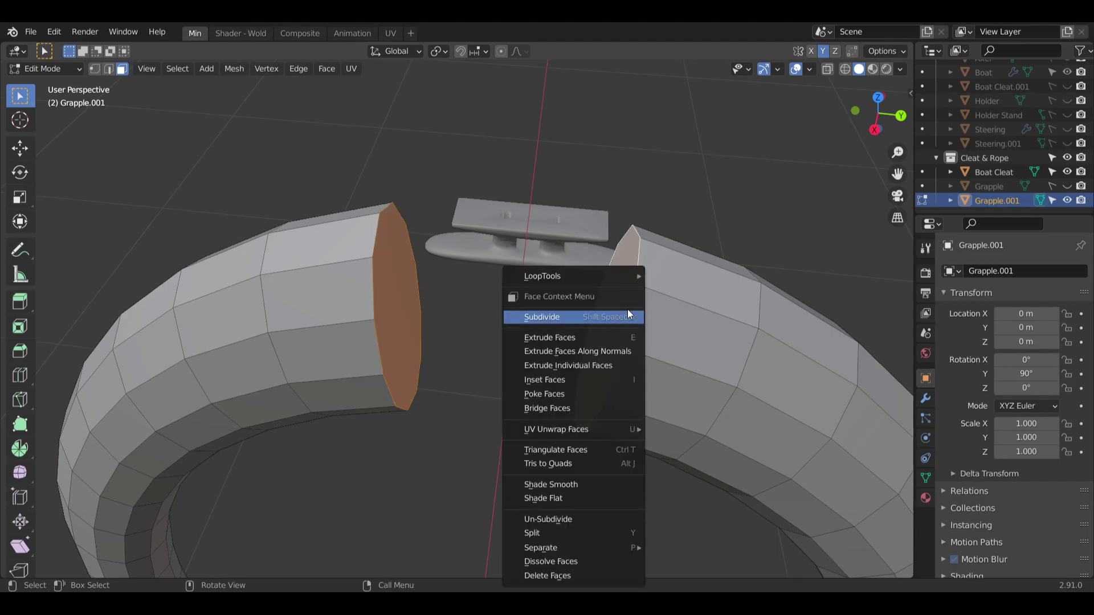
click(605, 378)
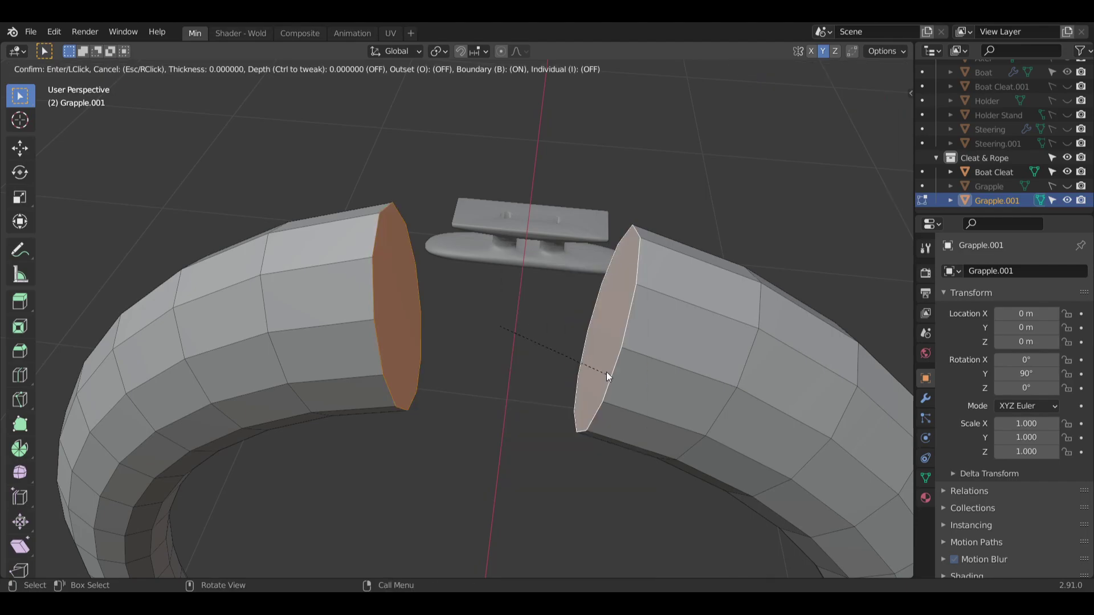
Try to bridge the gap between the ring's two selected end faces with Fill.
click(587, 327)
key(ctrl+z)
right_click(601, 319)
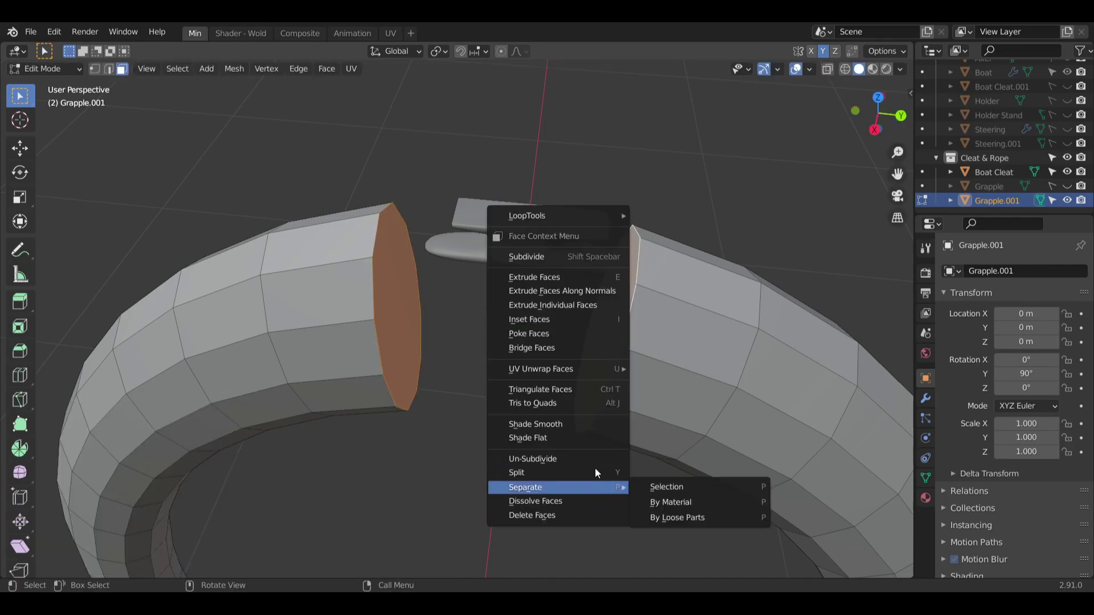
click(327, 69)
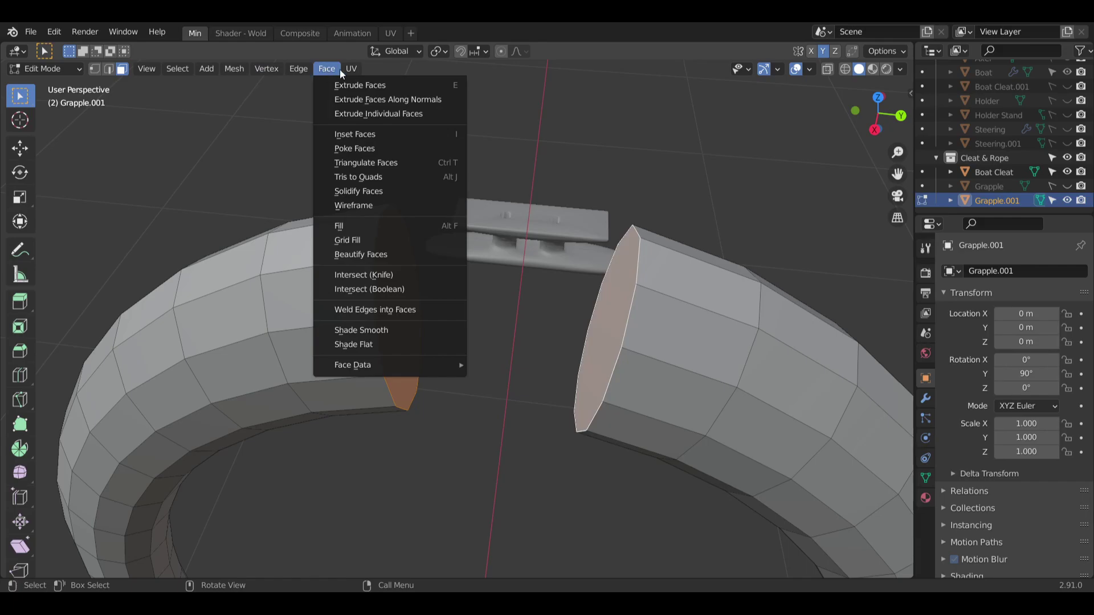
click(327, 70)
click(327, 70)
click(389, 227)
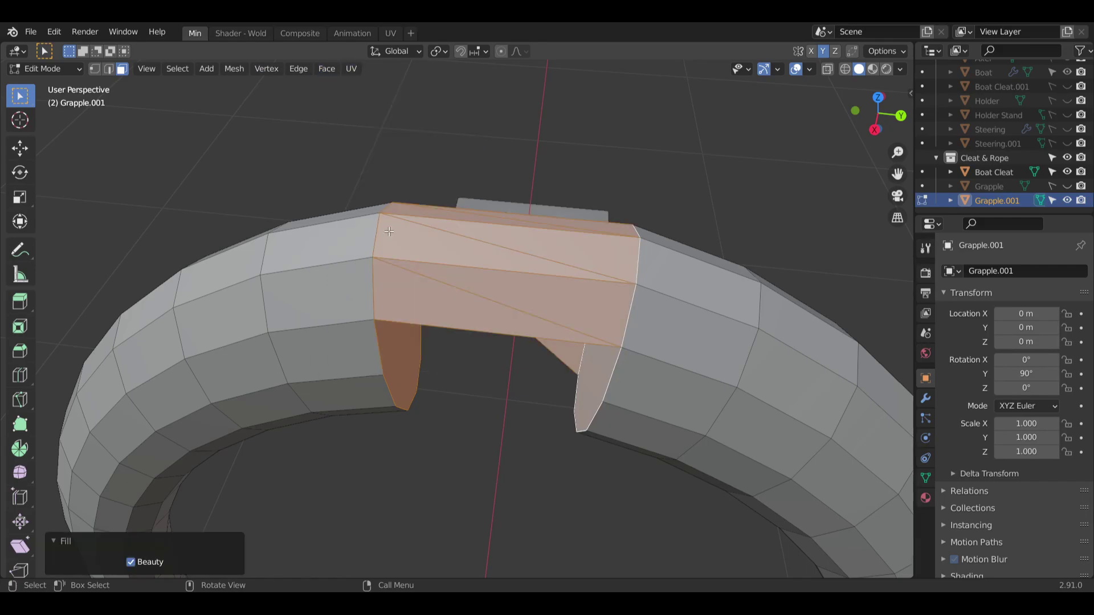
middle_drag(388, 230, 436, 273)
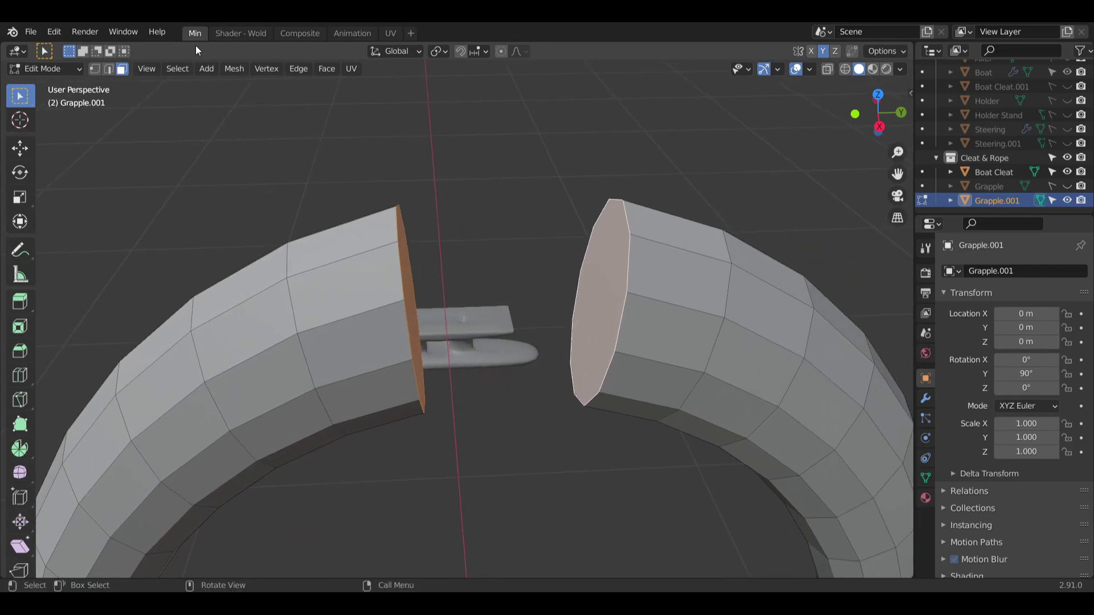
click(95, 69)
middle_drag(391, 165, 429, 183)
scroll(486, 286, down, 6)
scroll(483, 279, up, 6)
scroll(483, 279, down, 5)
scroll(483, 279, up, 5)
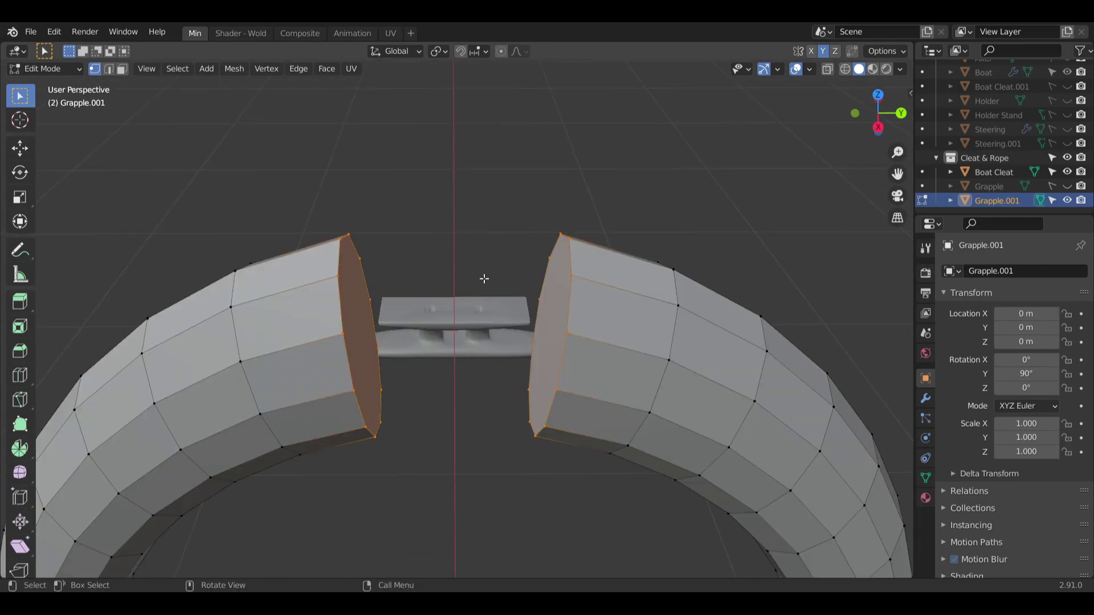
click(123, 69)
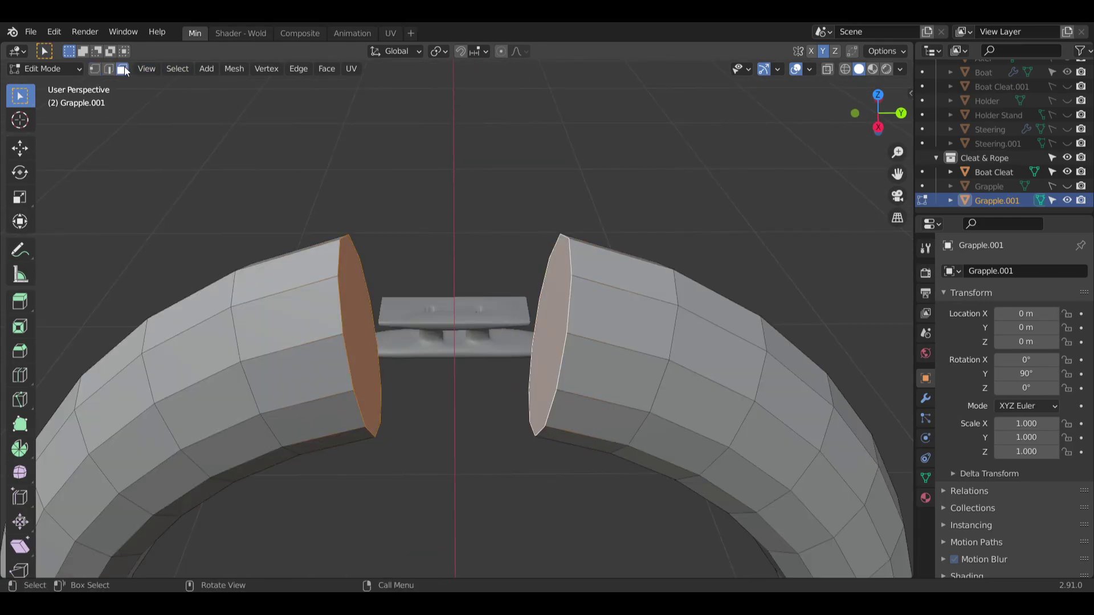
Try extruding both end faces of the ring into the gap with Extrude Region, adjusting the Y offset, and undo it.
click(20, 302)
drag(454, 296, 465, 238)
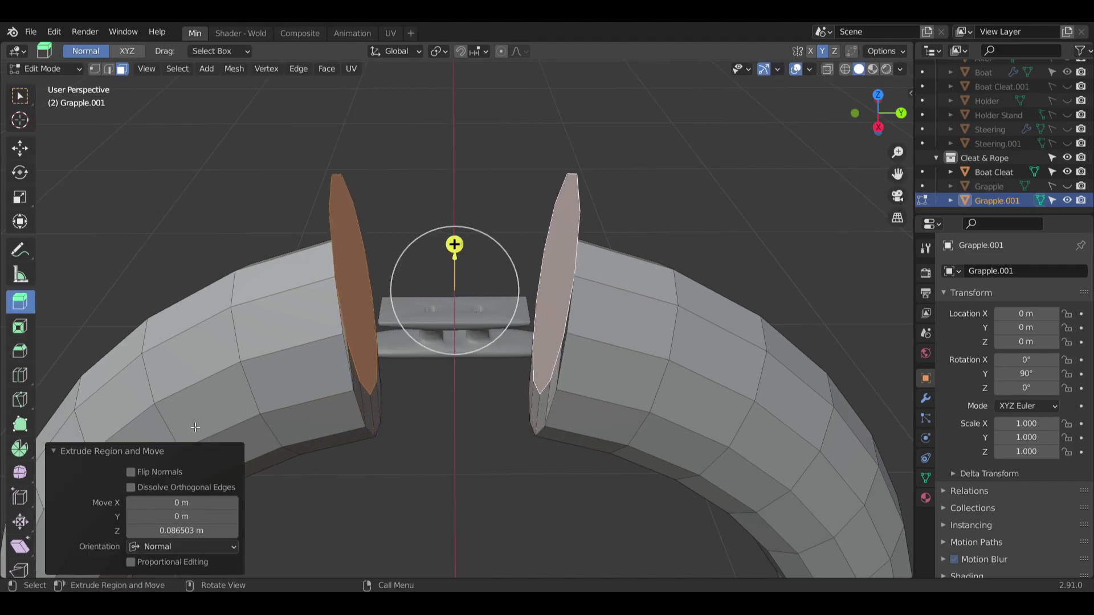
click(181, 516)
text(-0.35)
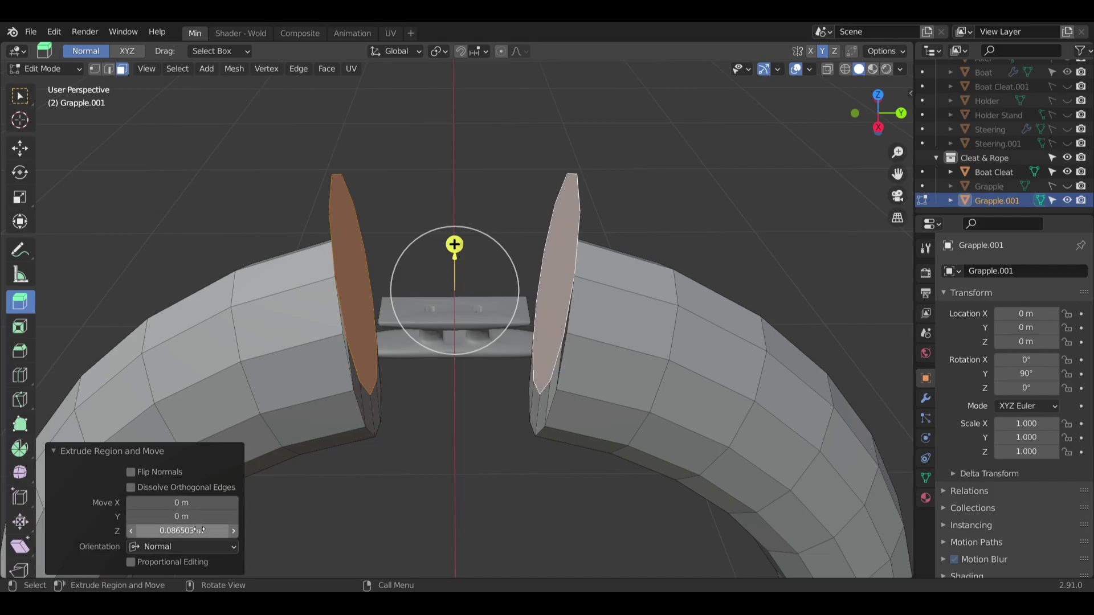
key(Return)
drag(169, 519, 195, 518)
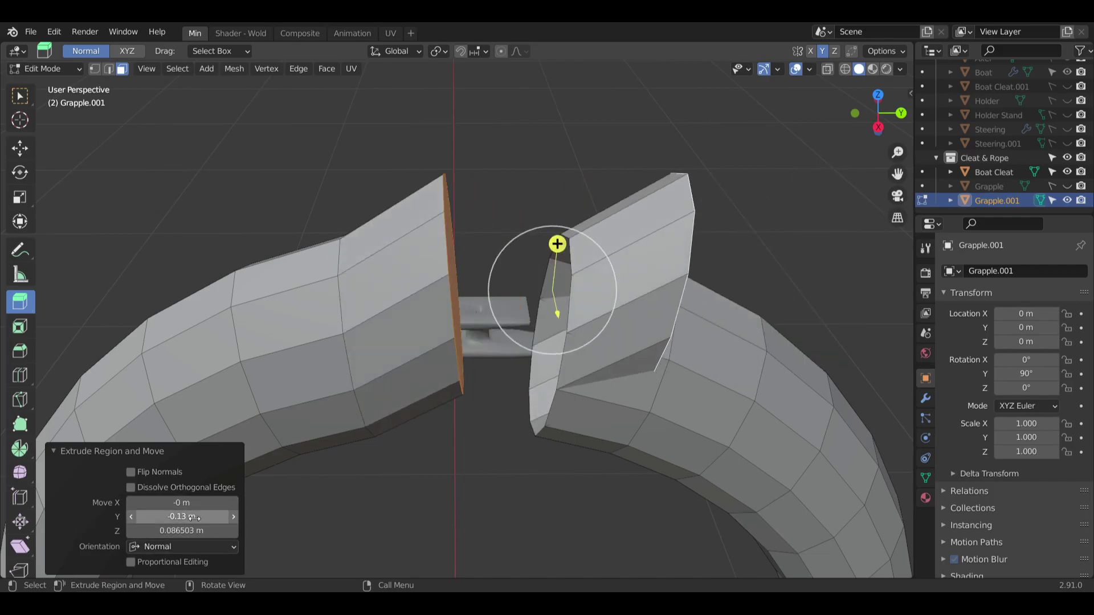
key(ctrl+z)
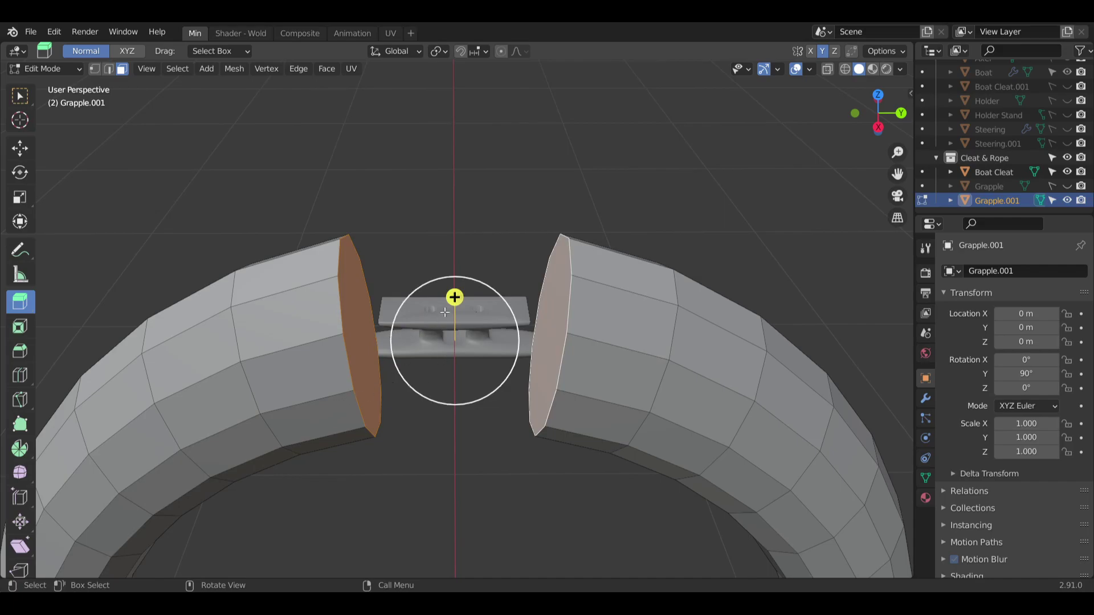
Extrude both end faces of the ring along their normals by about 0.109 m to narrow the gap.
key(ctrl+f)
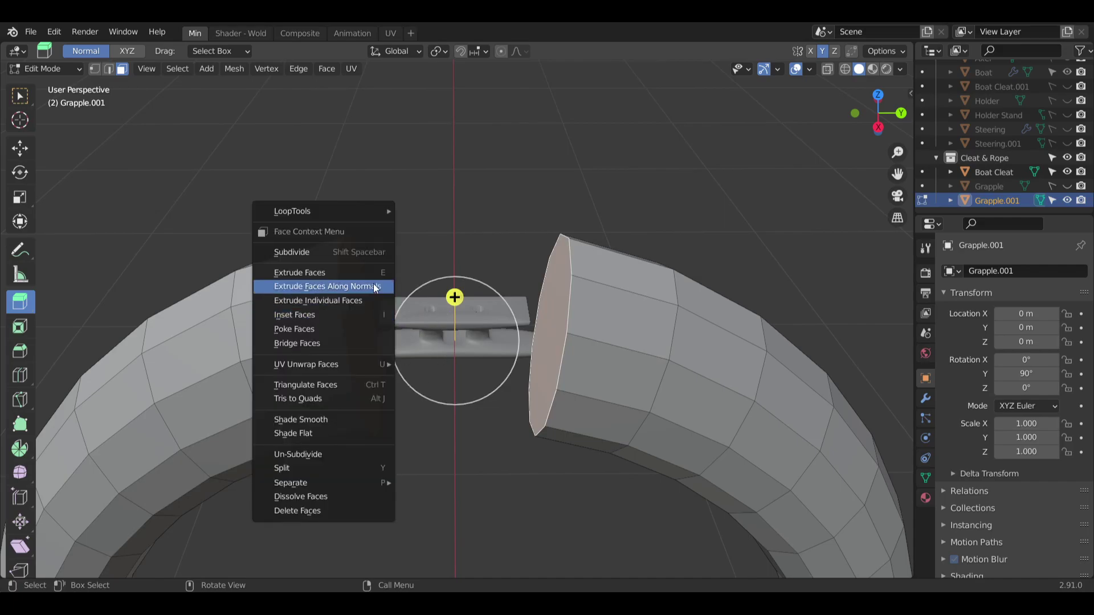
click(393, 283)
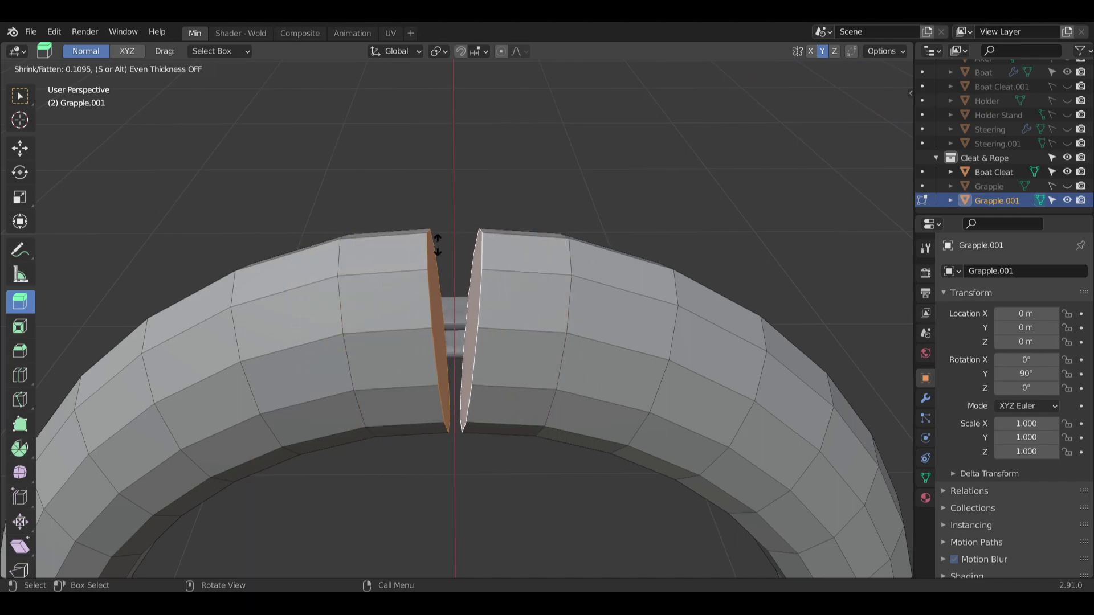
click(438, 245)
scroll(516, 225, down, 6)
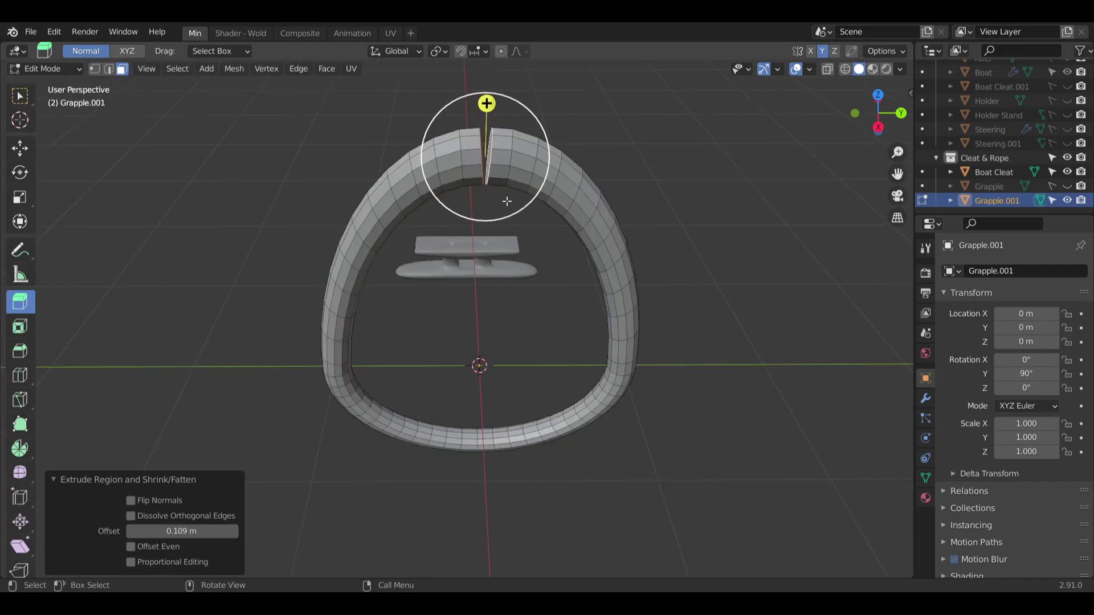
click(20, 95)
middle_drag(481, 184, 461, 226)
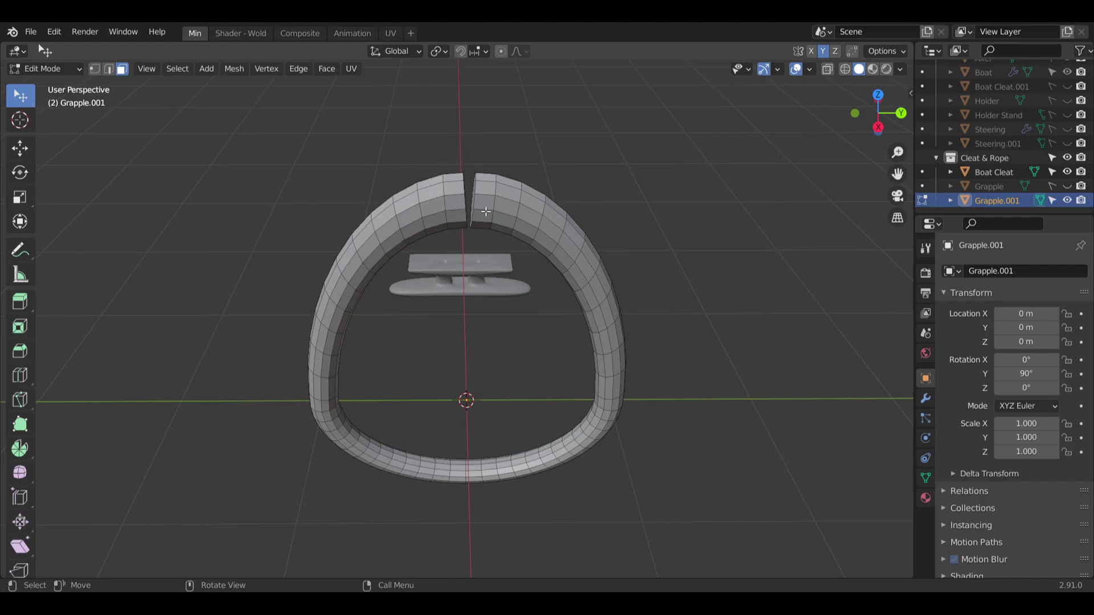
Hide Grapple.001 and show the Grapple object in its place.
click(1065, 200)
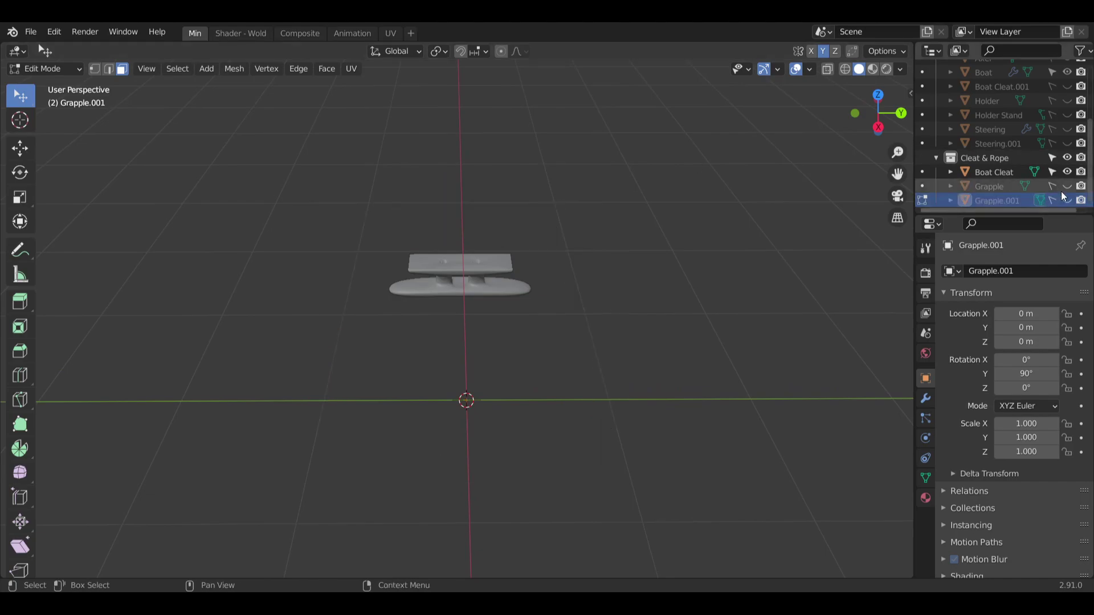
click(1066, 186)
middle_drag(752, 206, 441, 222)
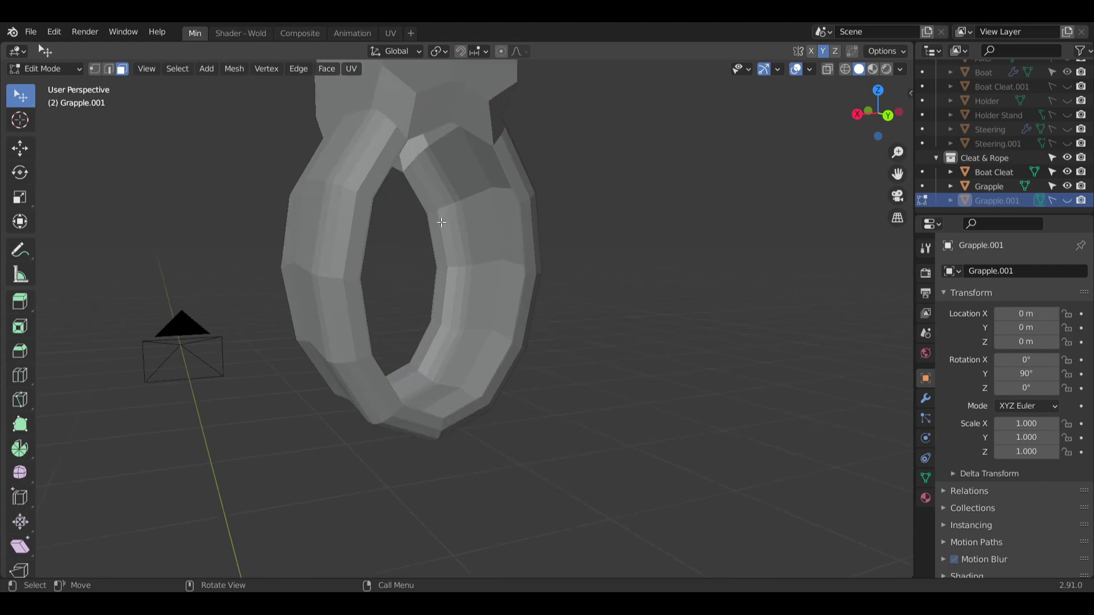
scroll(441, 222, up, 1)
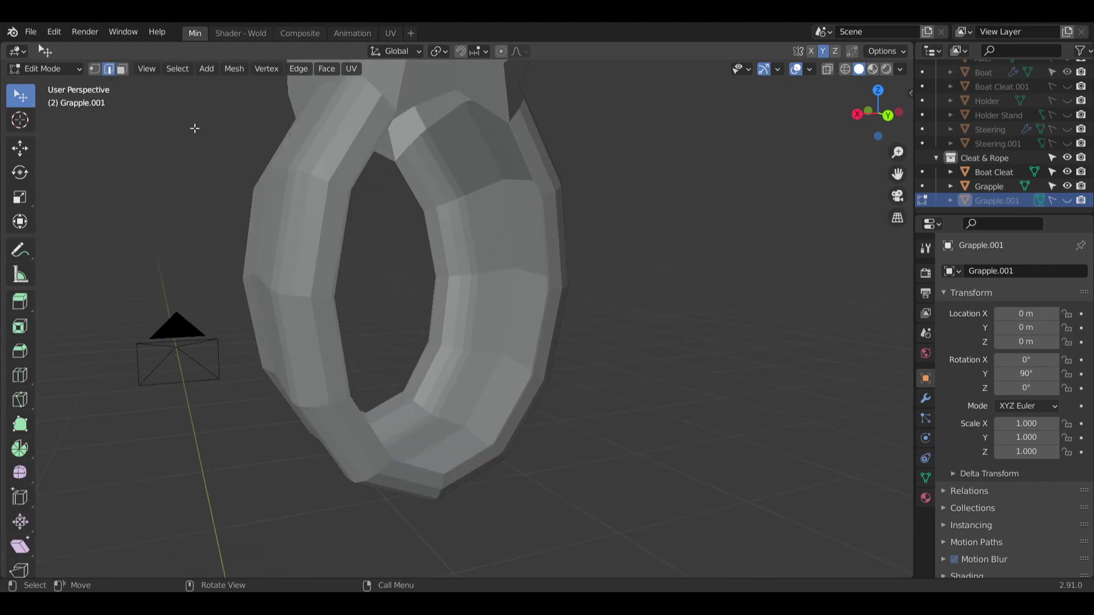
Leave Edit Mode on Grapple.001, select Grapple and open it in Edit Mode.
click(43, 68)
click(46, 85)
click(318, 140)
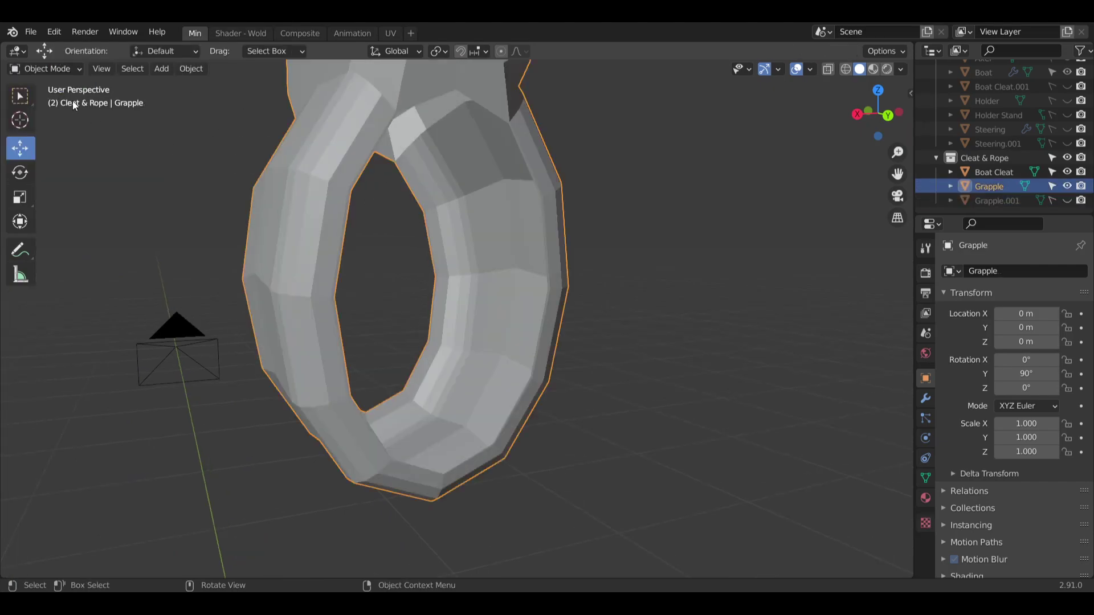
click(57, 86)
click(302, 151)
click(80, 69)
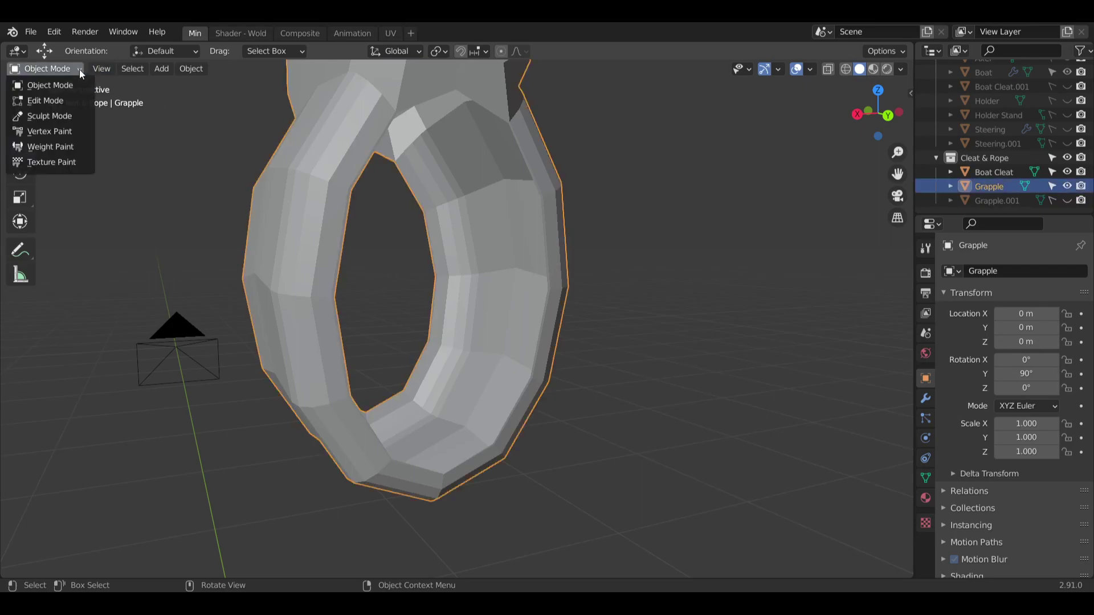
click(65, 104)
Select the two open edge loops around Grapple's central opening, one on each side, and fill each with a face.
middle_drag(569, 164, 524, 219)
scroll(485, 196, up, 3)
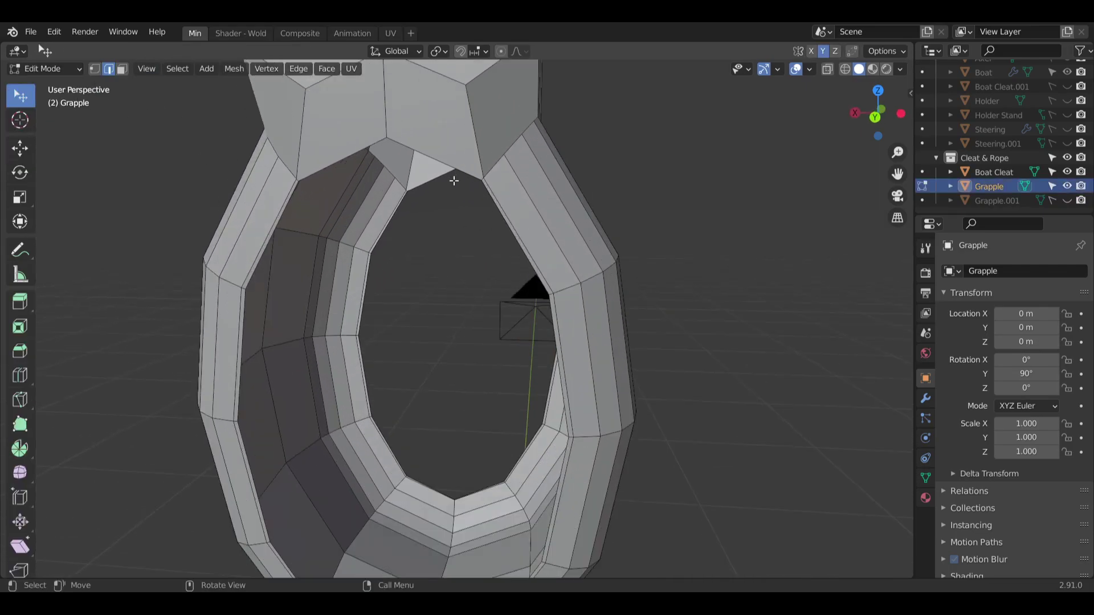
middle_drag(452, 178, 502, 269)
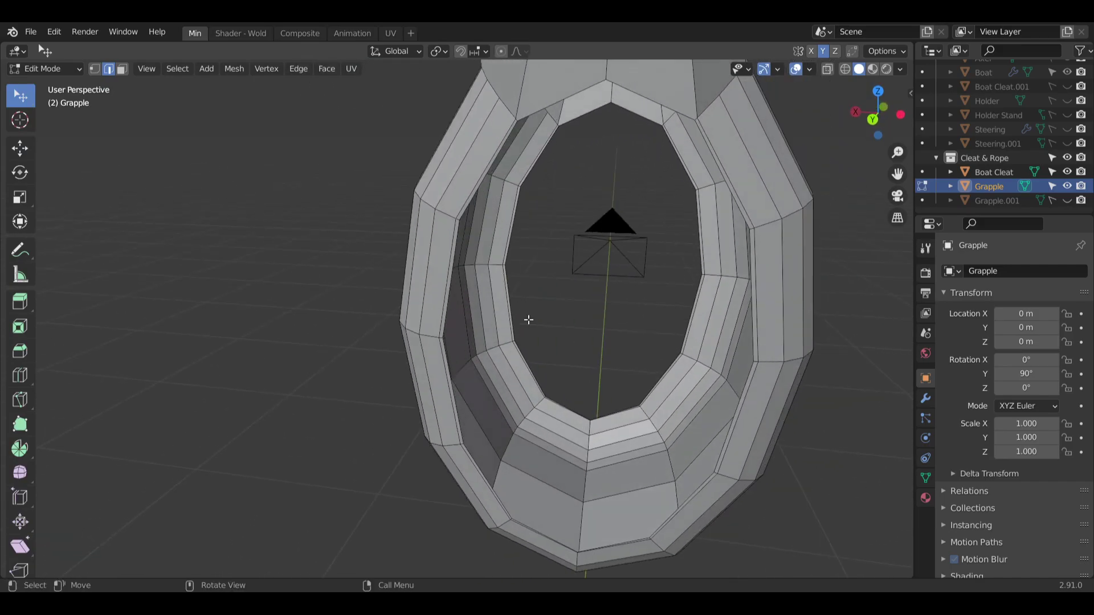
scroll(549, 273, up, 4)
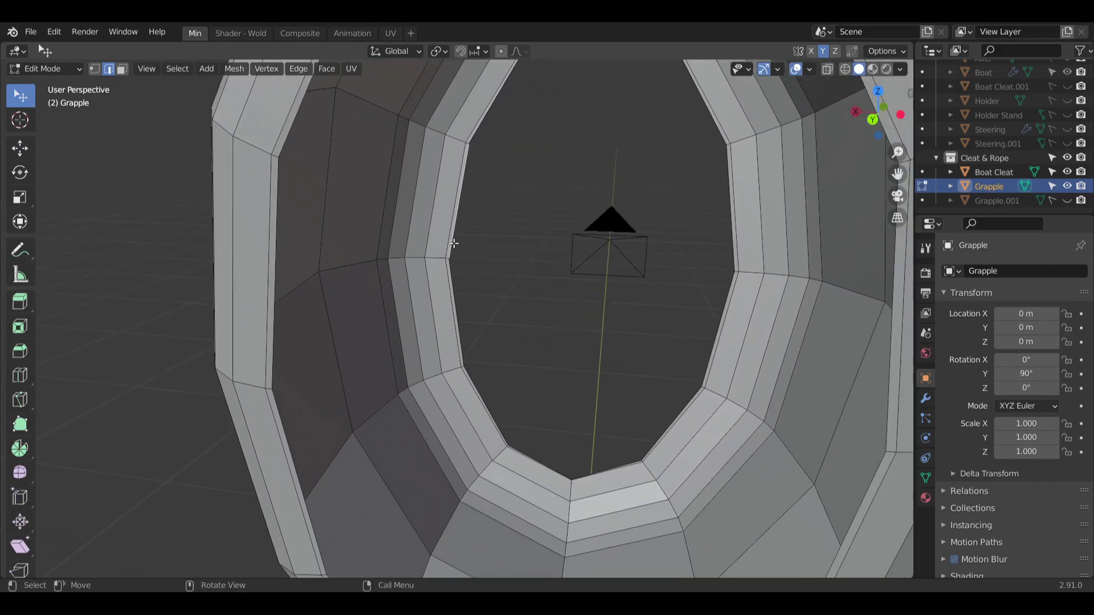
alt+click(453, 243)
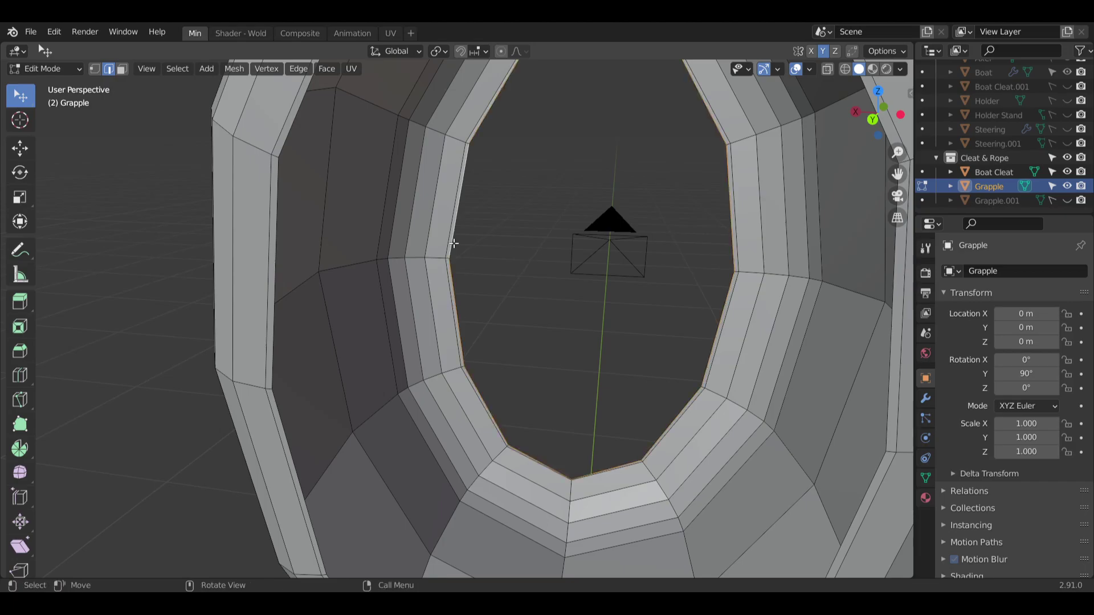
key(f)
middle_drag(454, 244, 434, 285)
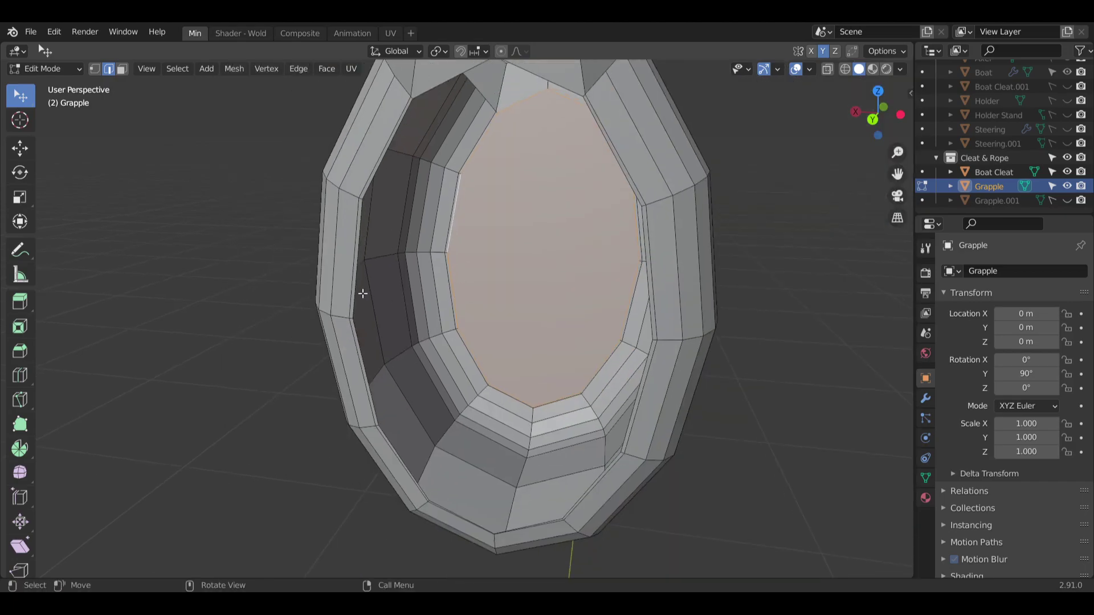
alt+click(355, 295)
key(f)
middle_drag(349, 285, 459, 276)
Return Grapple to Object Mode, hide it and show Grapple.001 again.
click(74, 71)
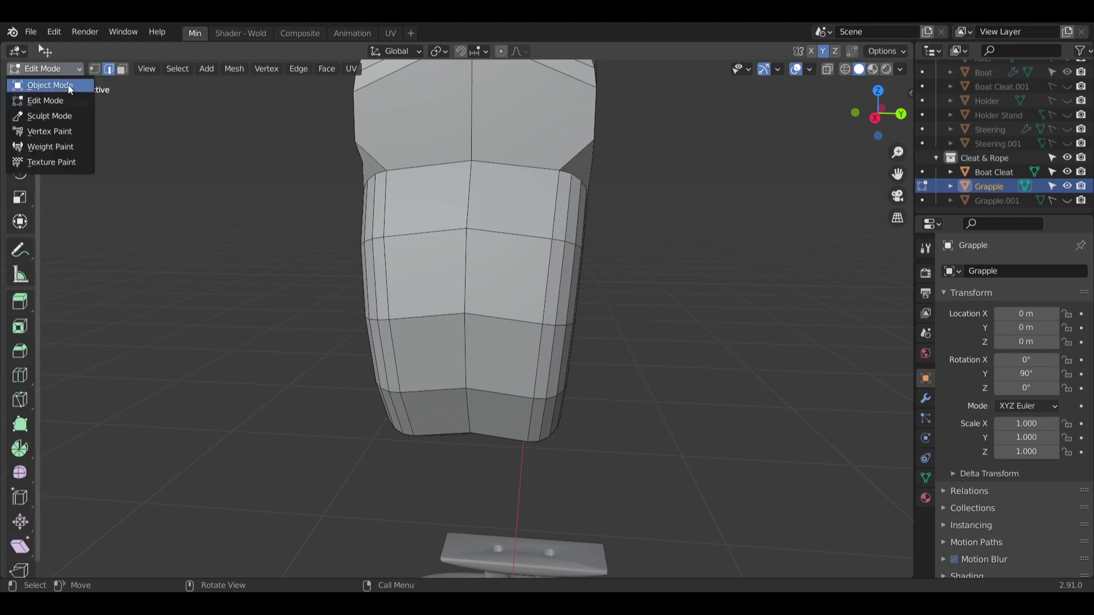
click(68, 85)
click(292, 195)
middle_drag(292, 195, 304, 197)
scroll(462, 227, down, 4)
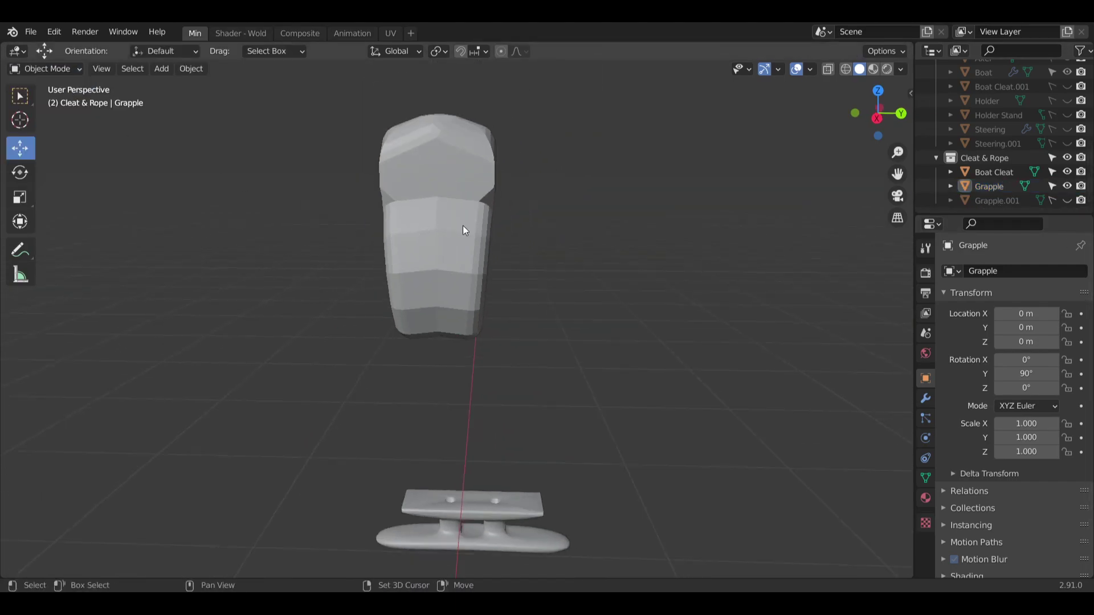
click(1067, 186)
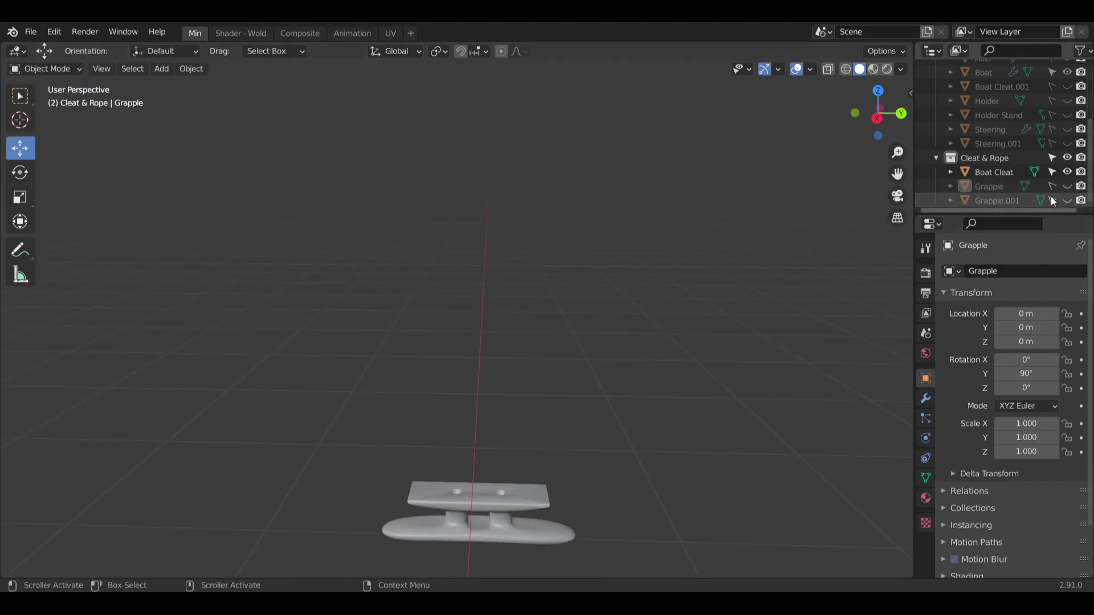
click(1067, 200)
shift+middle_drag(575, 253, 573, 235)
scroll(574, 235, down, 3)
Put Grapple.001 into Sculpt Mode and hide the Boat Cleat.
click(432, 210)
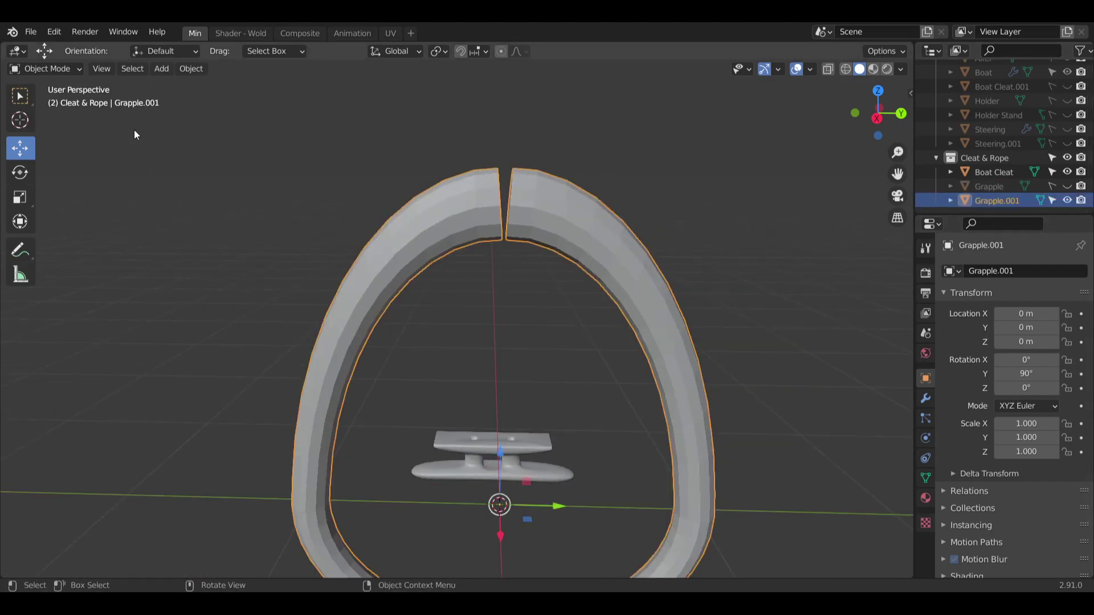
click(69, 79)
click(457, 214)
click(46, 72)
click(58, 118)
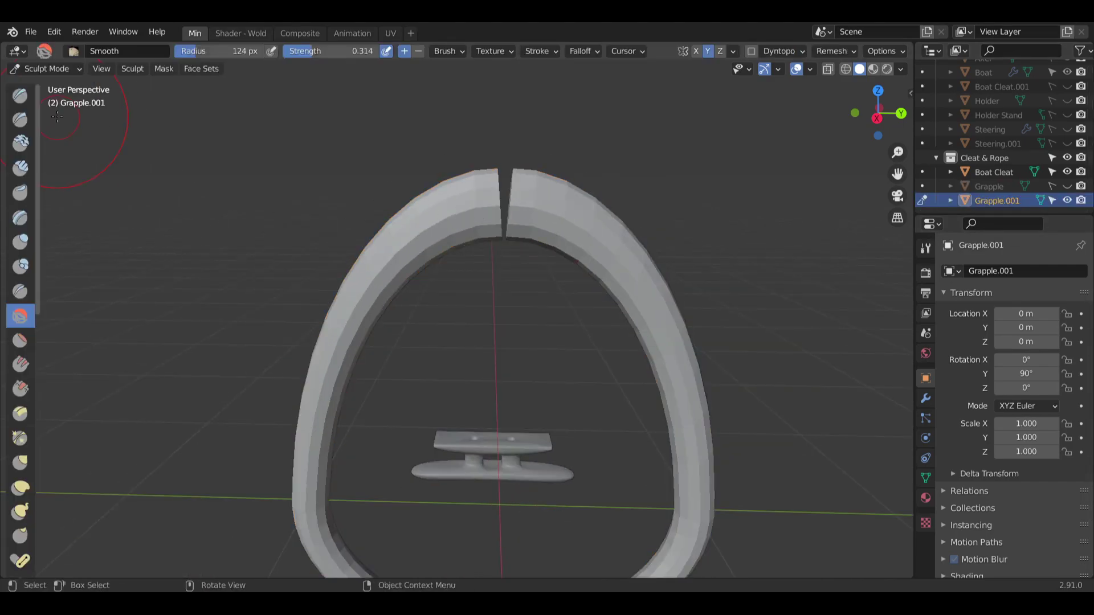
click(1067, 172)
shift+middle_drag(654, 301, 584, 212)
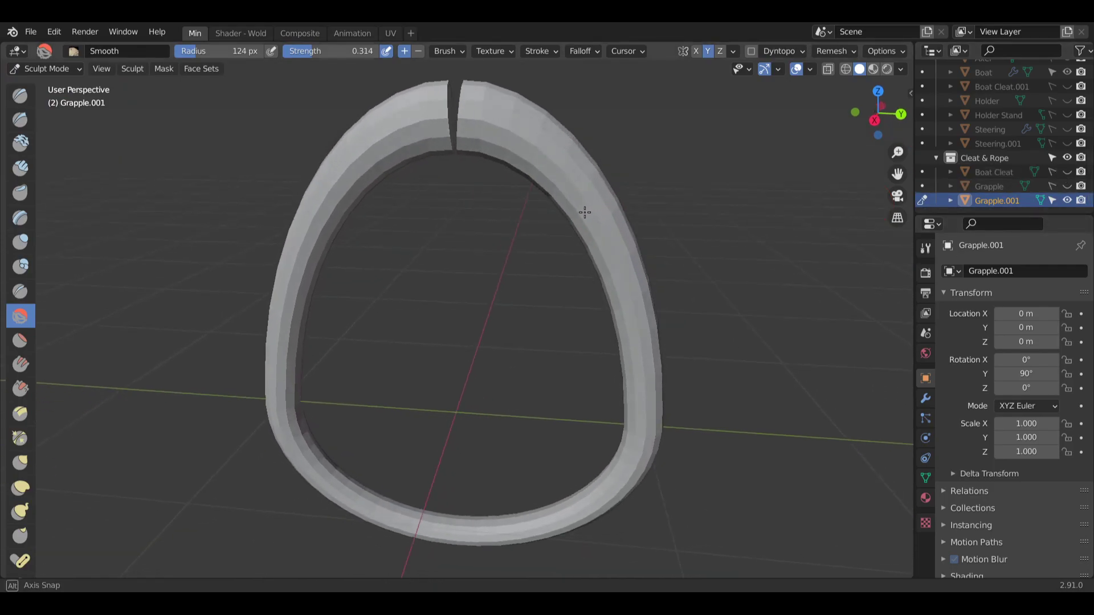
Try smoothing the ring's arms beside the gap with the Smooth brush, reducing its radius to 64 px.
drag(564, 154, 422, 118)
key(ctrl+z)
scroll(540, 105, up, 5)
shift+middle_drag(384, 130, 394, 148)
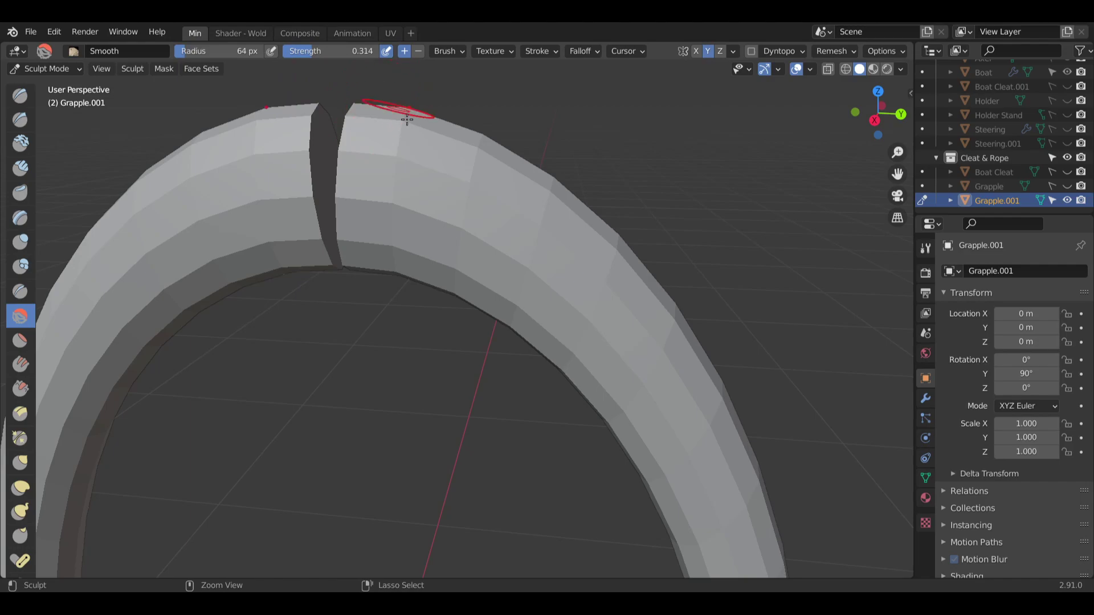
mouse_move(407, 119)
mouse_down()
mouse_move(476, 142)
mouse_move(548, 191)
mouse_up()
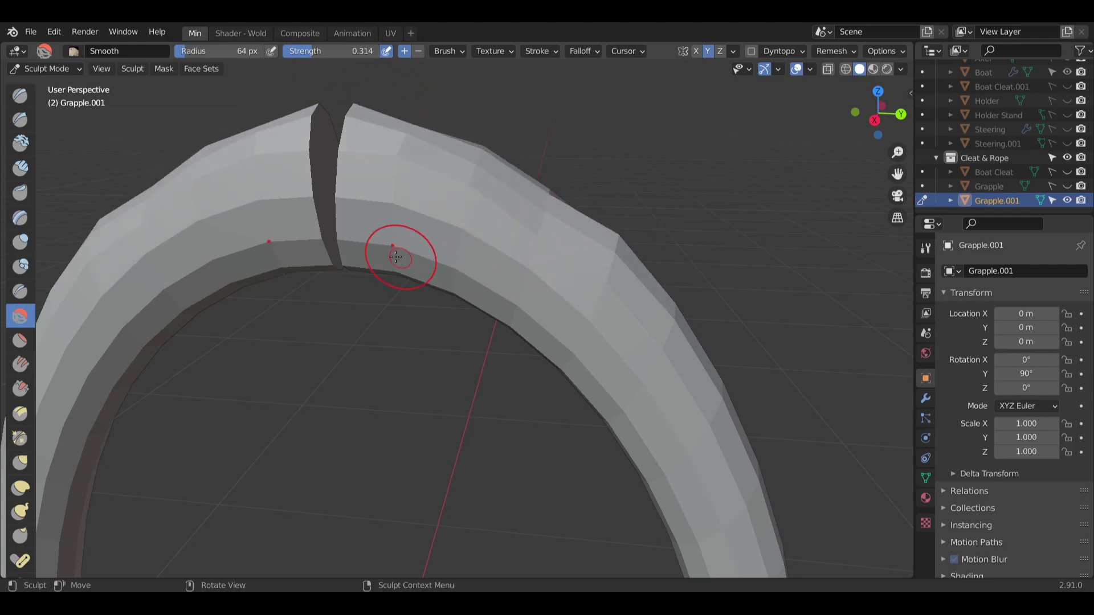
mouse_move(396, 257)
mouse_down()
mouse_move(484, 296)
mouse_move(513, 242)
mouse_move(687, 249)
mouse_move(686, 225)
mouse_up()
Adjust the voxel size, remesh Grapple.001 and smooth its arms briefly beside the gap.
key(r)
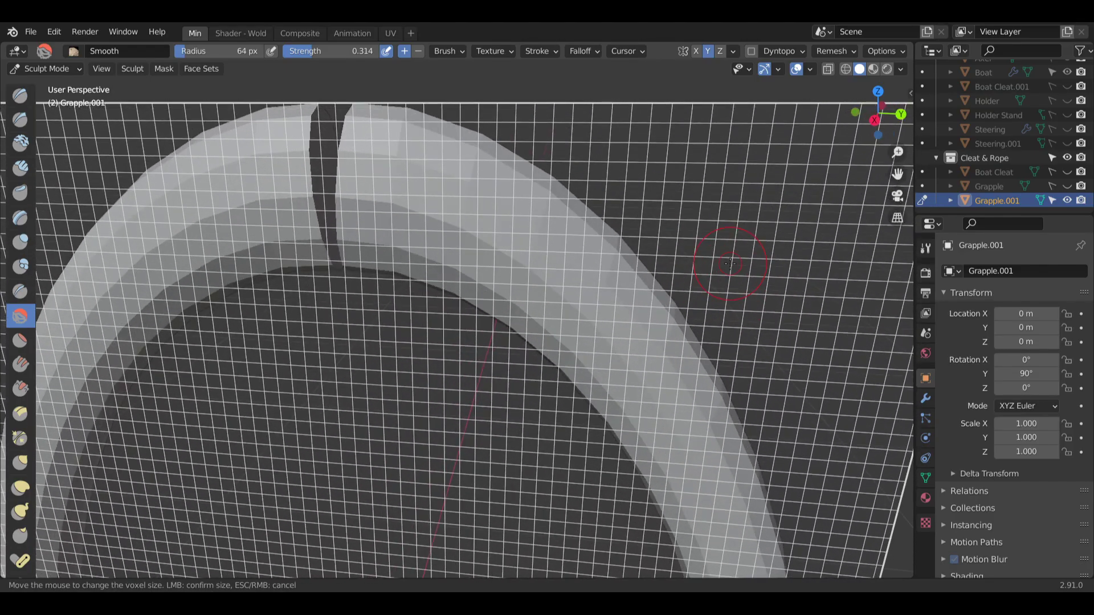
click(731, 263)
key(ctrl+r)
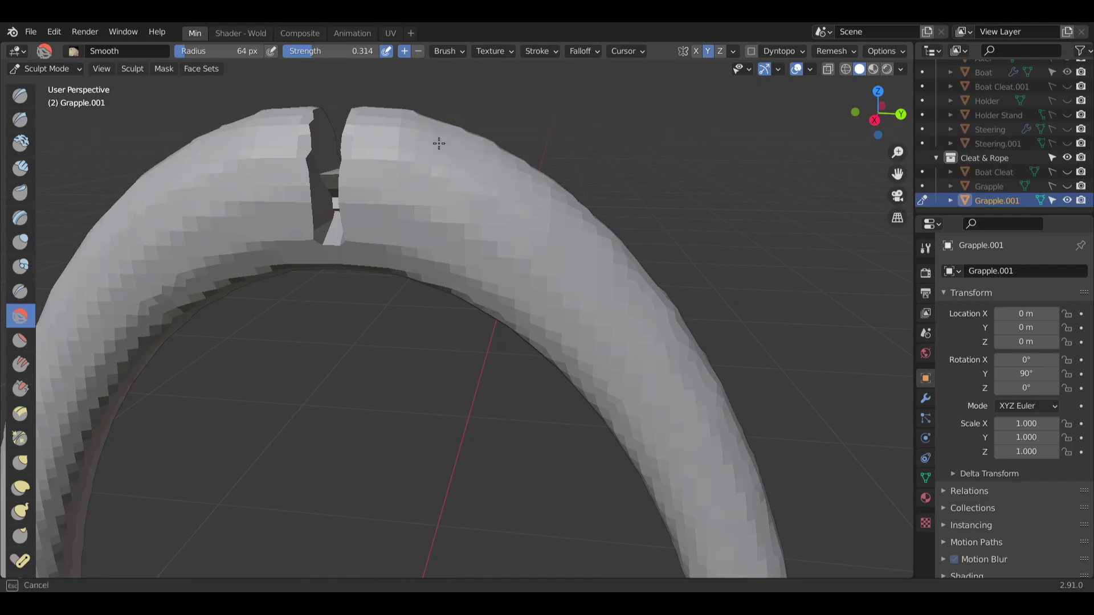
drag(431, 135, 405, 140)
mouse_move(405, 140)
shift+middle_down()
mouse_move(521, 190)
mouse_move(538, 186)
shift+middle_up()
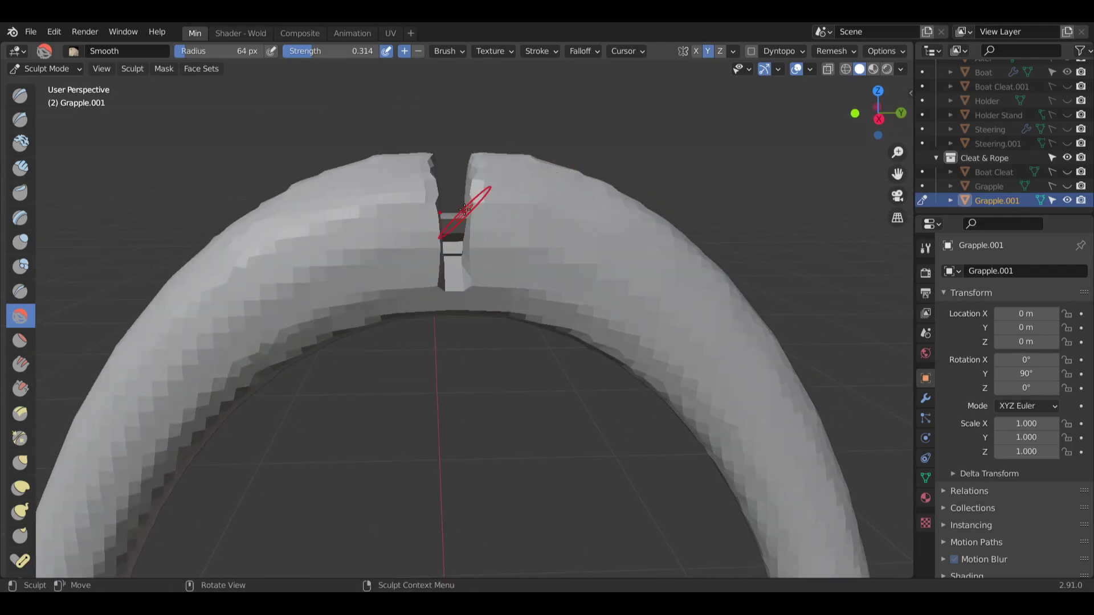
Smooth across the gap at the top of Grapple.001 and the adjoining +Y arm with the Smooth brush.
drag(474, 199, 456, 300)
middle_drag(514, 193, 493, 172)
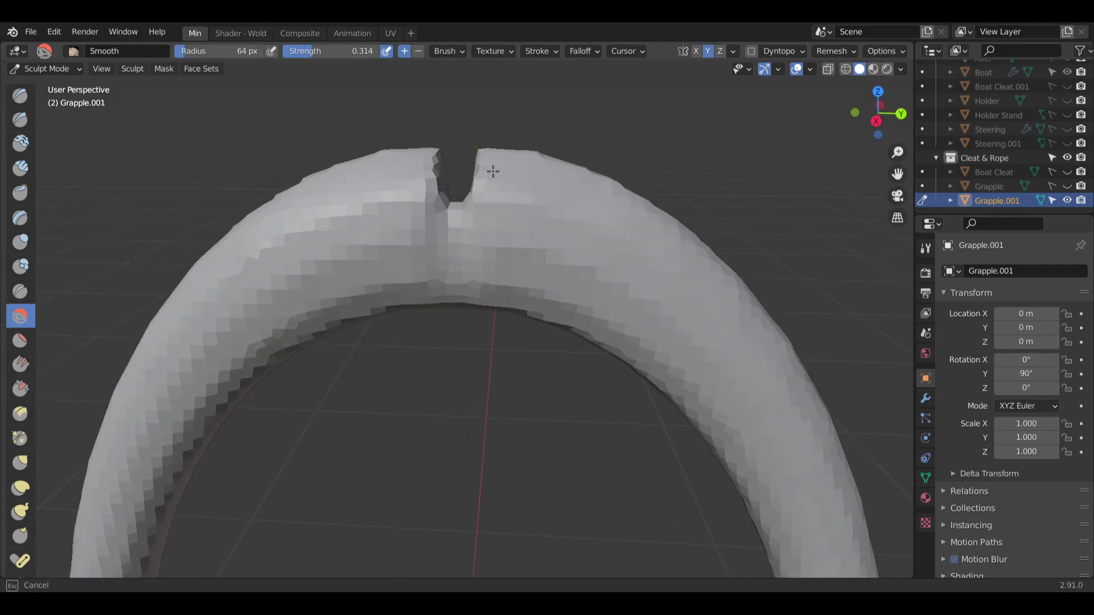
shift+middle_drag(654, 203, 567, 144)
drag(493, 263, 510, 269)
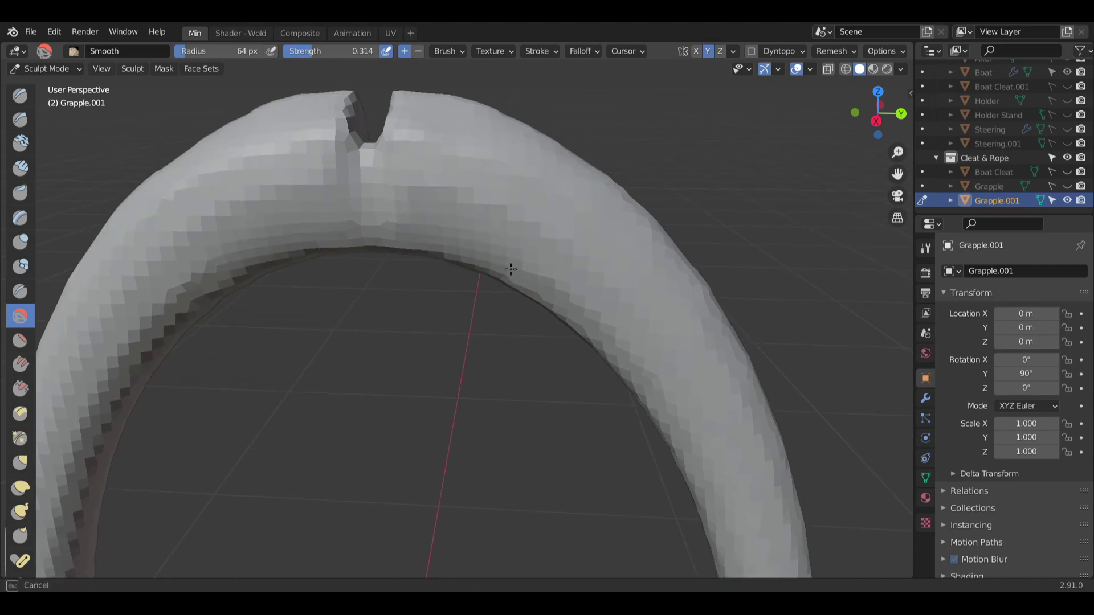
middle_drag(657, 260, 583, 217)
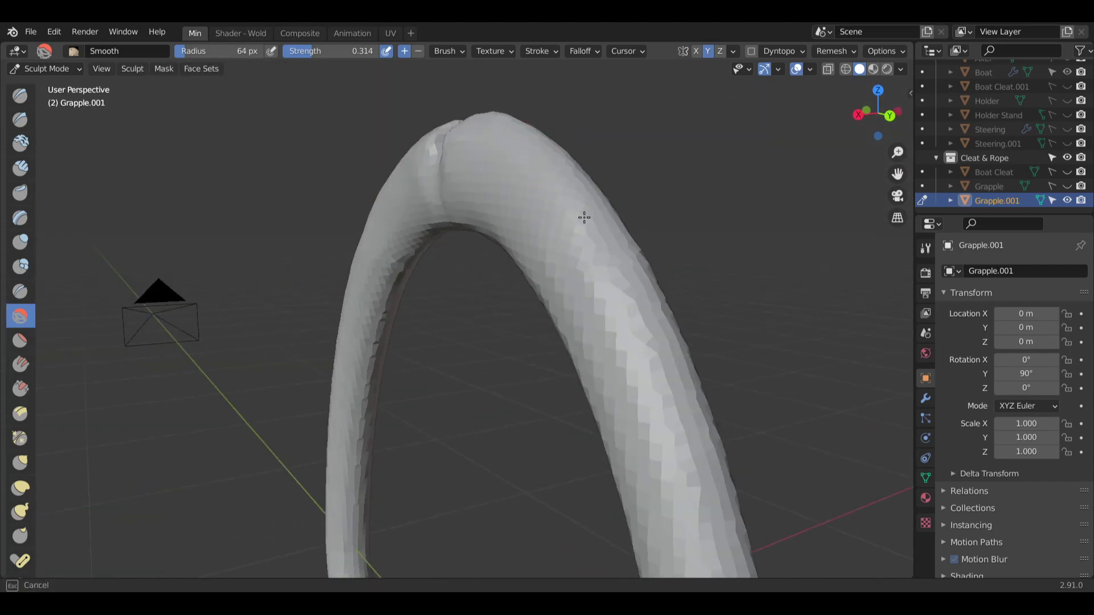
middle_drag(669, 334, 613, 263)
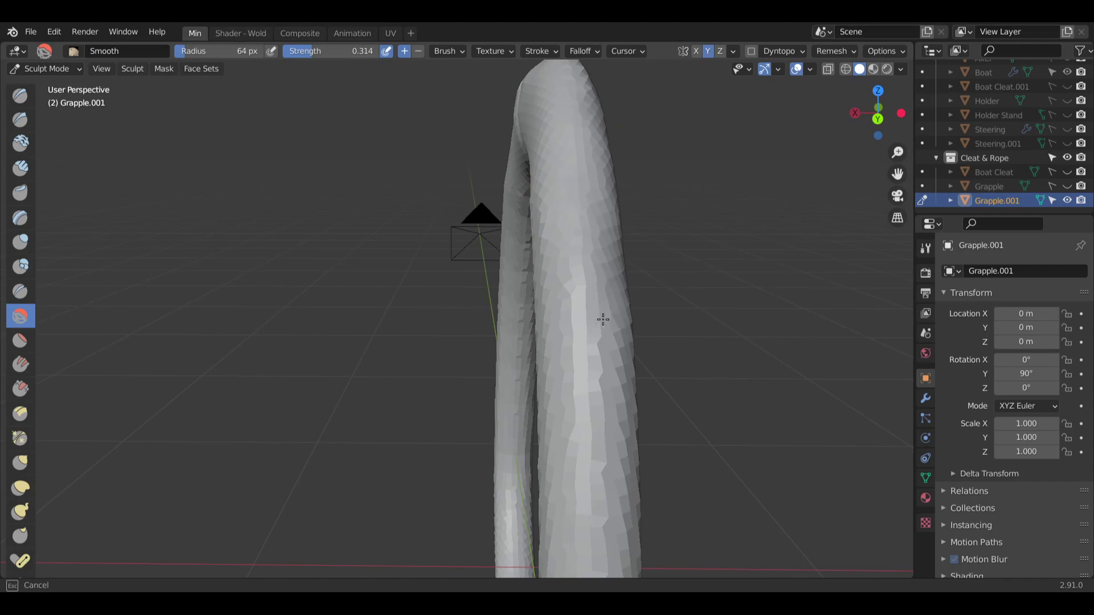
Smooth the outer and front surfaces of the ring's +Y arm from near the gap down towards its lower bend.
mouse_move(603, 319)
middle_down()
mouse_move(600, 244)
mouse_move(644, 191)
middle_up()
drag(610, 262, 618, 320)
mouse_move(618, 320)
middle_down()
mouse_move(640, 210)
mouse_move(655, 191)
middle_up()
mouse_move(564, 121)
mouse_down()
mouse_move(615, 199)
mouse_move(603, 228)
mouse_up()
middle_drag(604, 228, 653, 211)
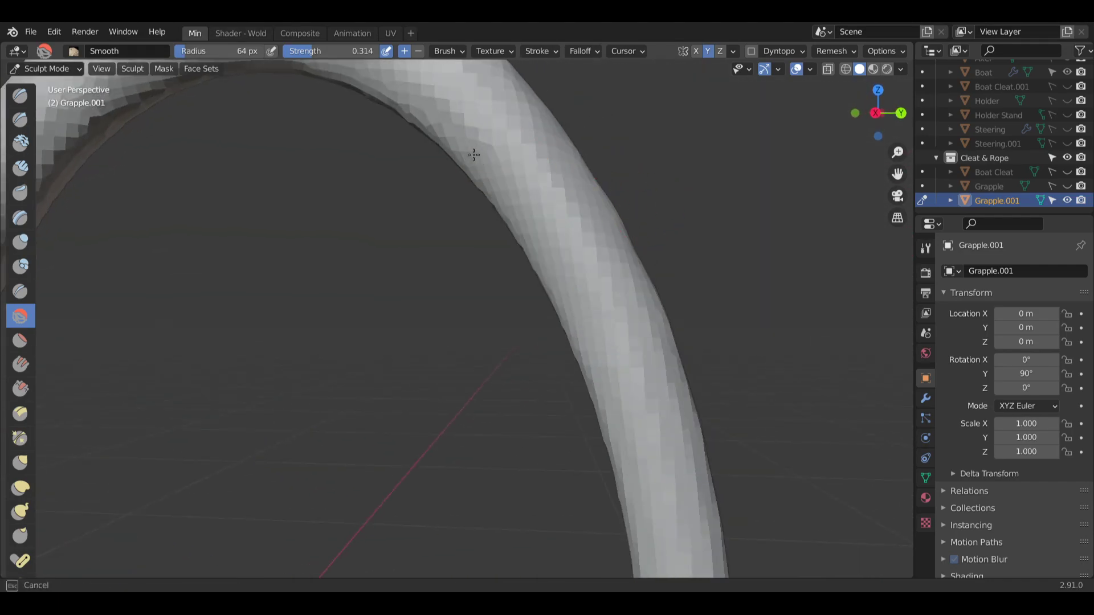
shift+middle_drag(613, 411, 576, 241)
mouse_move(581, 242)
mouse_down()
mouse_move(682, 391)
mouse_move(643, 400)
mouse_up()
shift+middle_drag(636, 416, 575, 240)
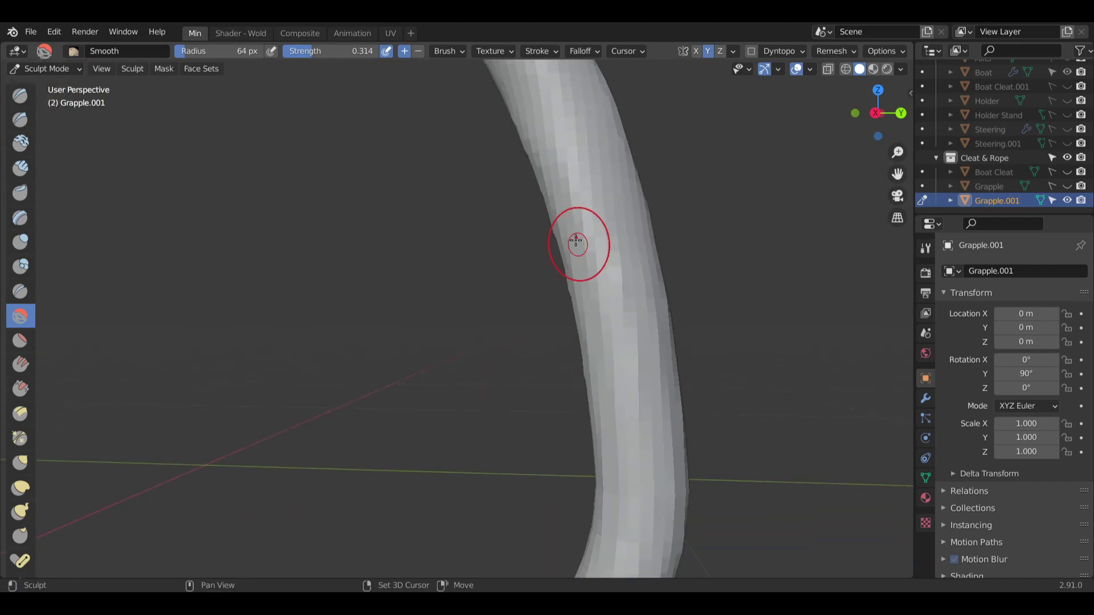
Smooth the ring's lower bend and bottom curve with the Smooth brush.
shift+middle_drag(589, 395, 617, 182)
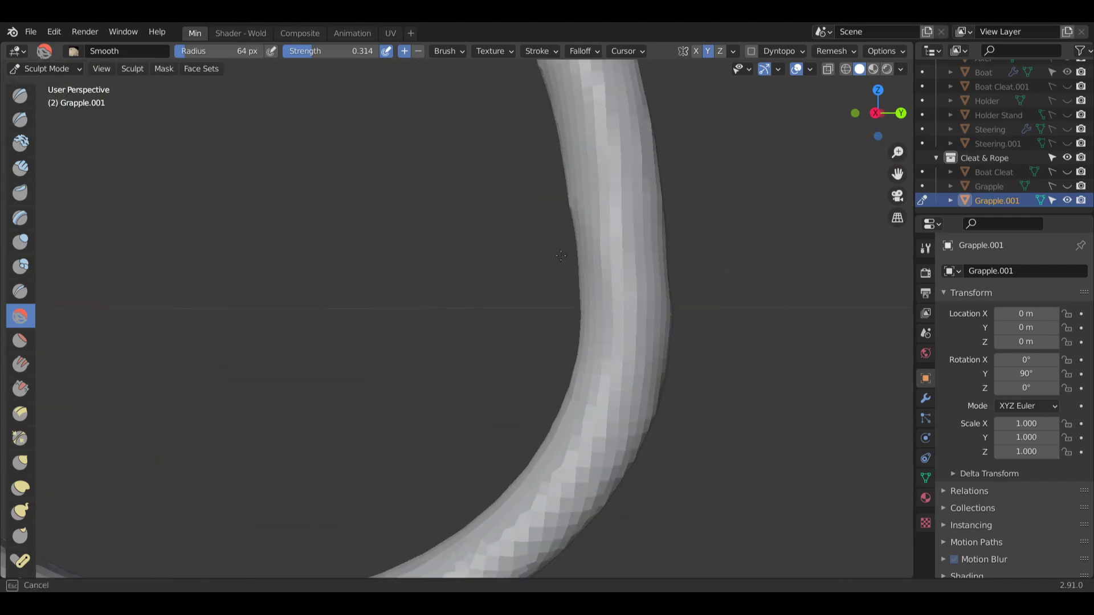
shift+middle_drag(560, 255, 659, 281)
shift+middle_drag(617, 350, 650, 280)
drag(490, 336, 516, 332)
scroll(654, 232, down, 6)
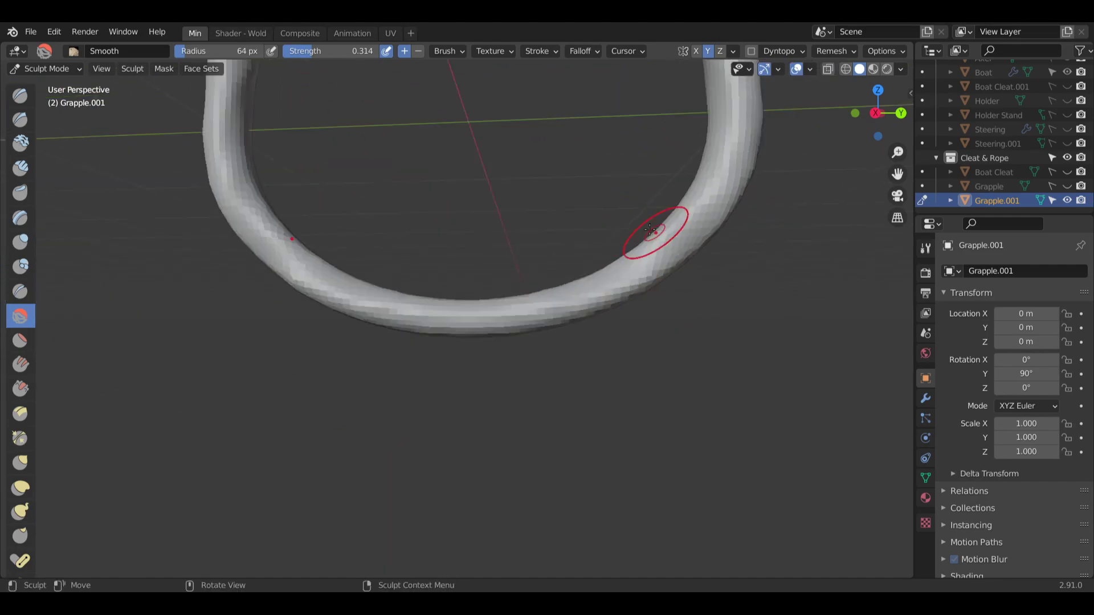
shift+middle_drag(655, 151, 596, 313)
mouse_move(596, 251)
middle_down()
mouse_move(559, 269)
mouse_move(572, 270)
mouse_move(570, 285)
middle_up()
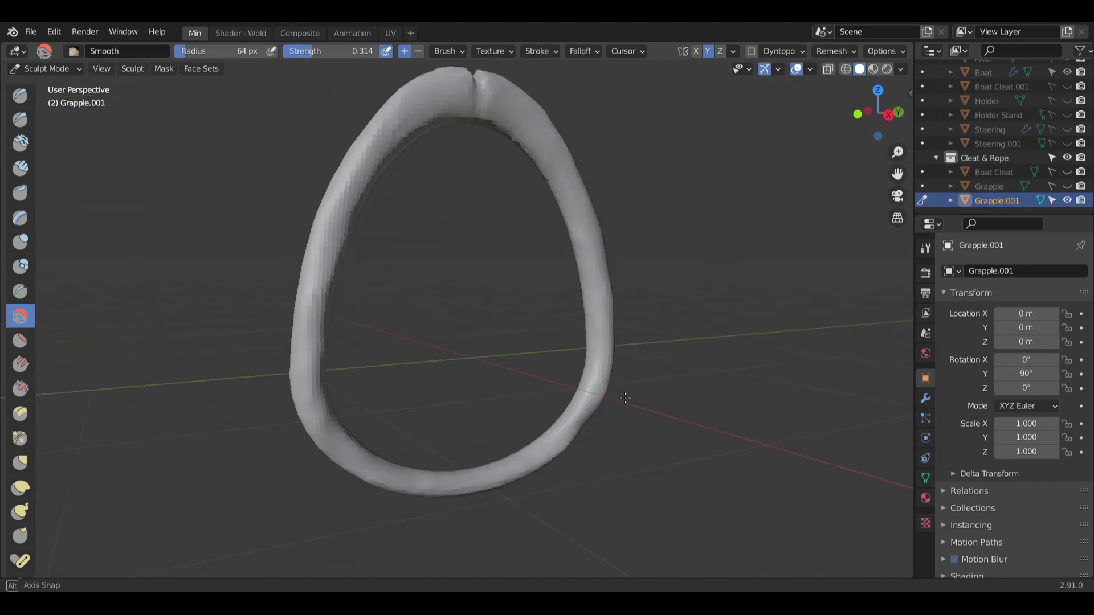
scroll(536, 293, up, 3)
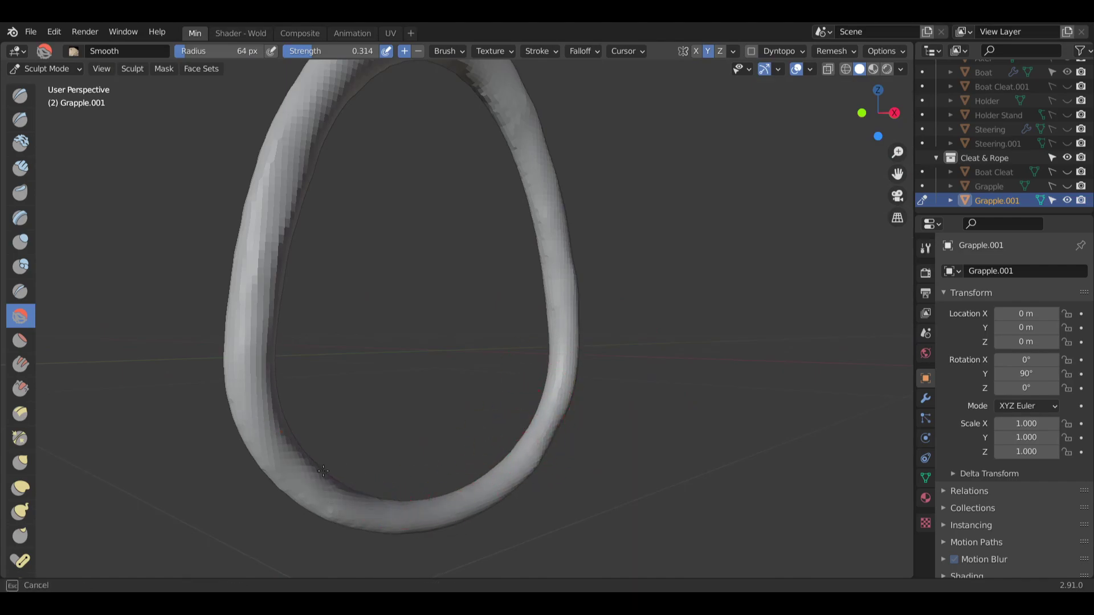
middle_drag(290, 421, 476, 292)
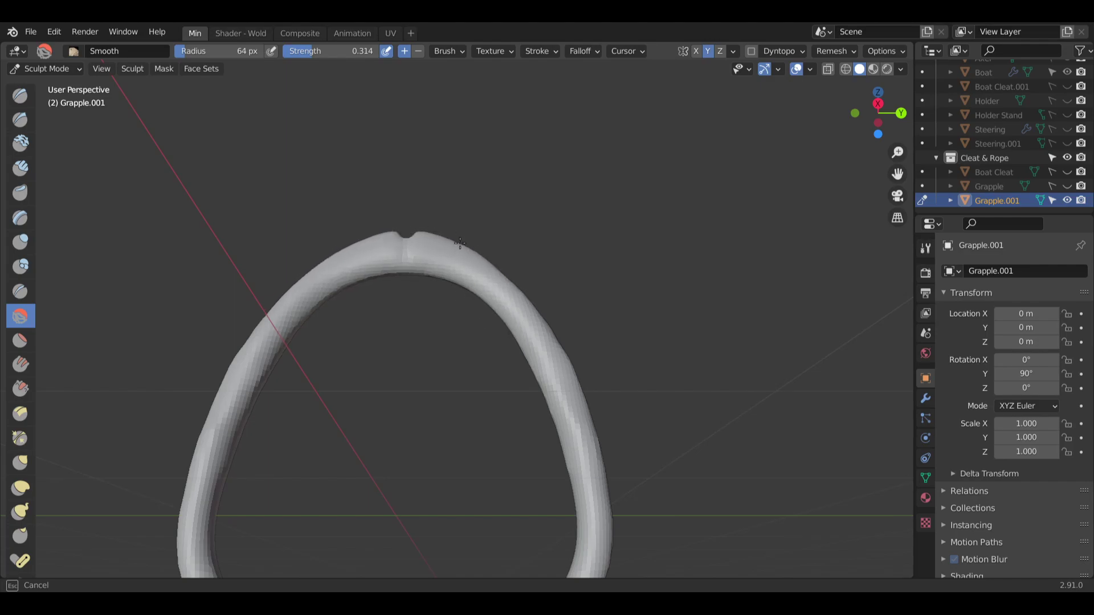
Turn off Y-axis sculpt symmetry and select the Clay Strips brush for the ring's bottom curve.
scroll(551, 336, down, 5)
mouse_move(536, 407)
middle_down()
mouse_move(530, 465)
mouse_move(520, 398)
middle_up()
scroll(519, 397, up, 5)
scroll(516, 395, up, 4)
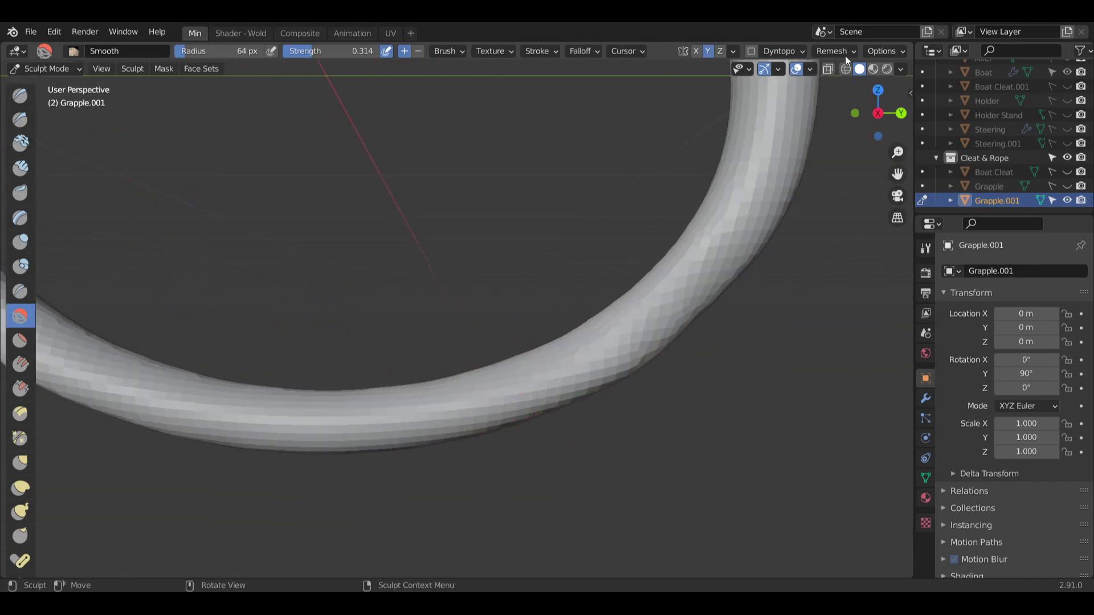
click(709, 44)
shift+middle_drag(193, 272, 311, 267)
click(21, 170)
scroll(383, 293, up, 7)
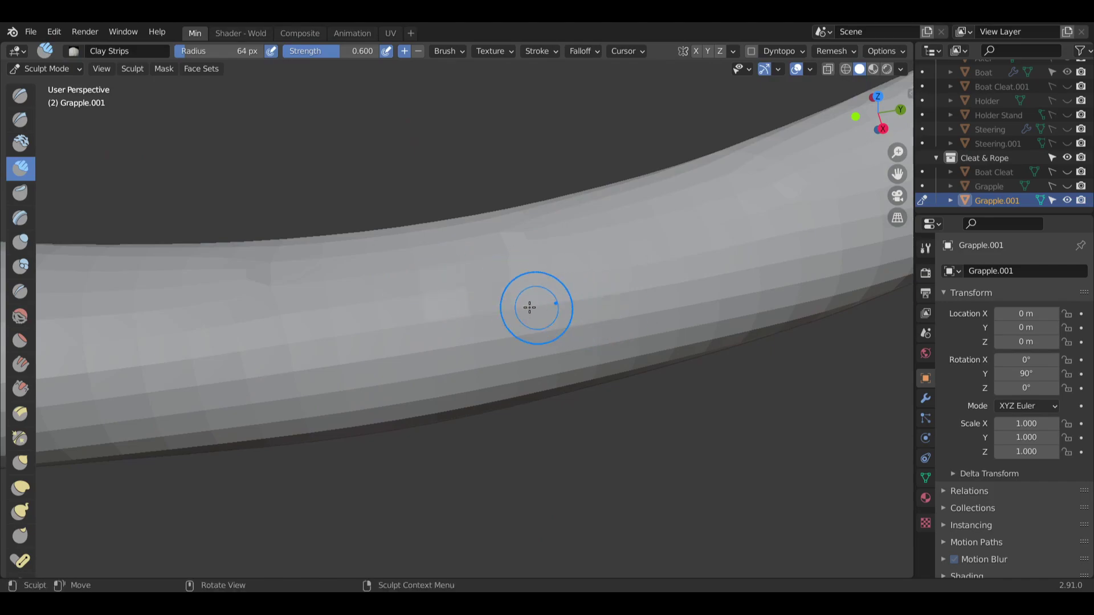
Try Clay Strips strokes on the ring's bottom curve and undo them.
drag(542, 280, 472, 280)
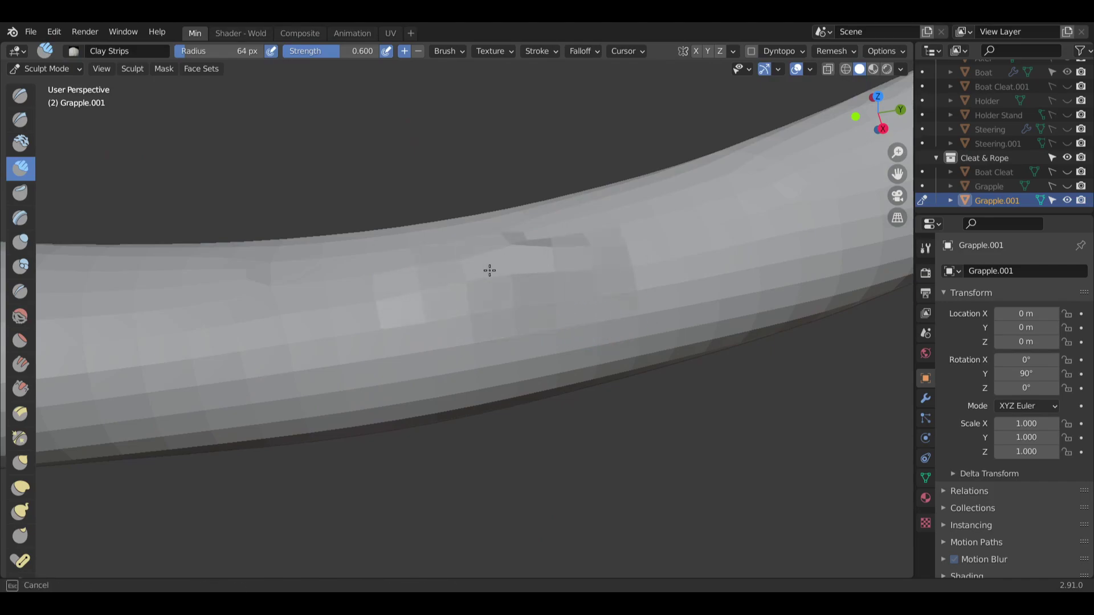
middle_drag(684, 255, 566, 269)
mouse_move(638, 262)
mouse_down()
mouse_move(535, 254)
mouse_move(641, 225)
mouse_up()
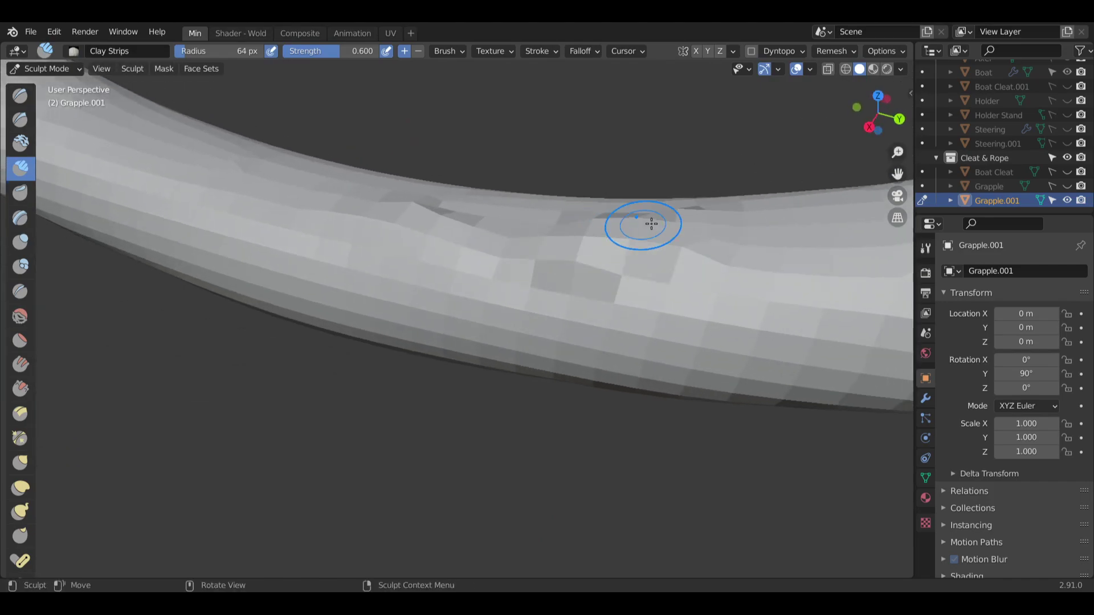
key(ctrl+z)
drag(353, 208, 353, 222)
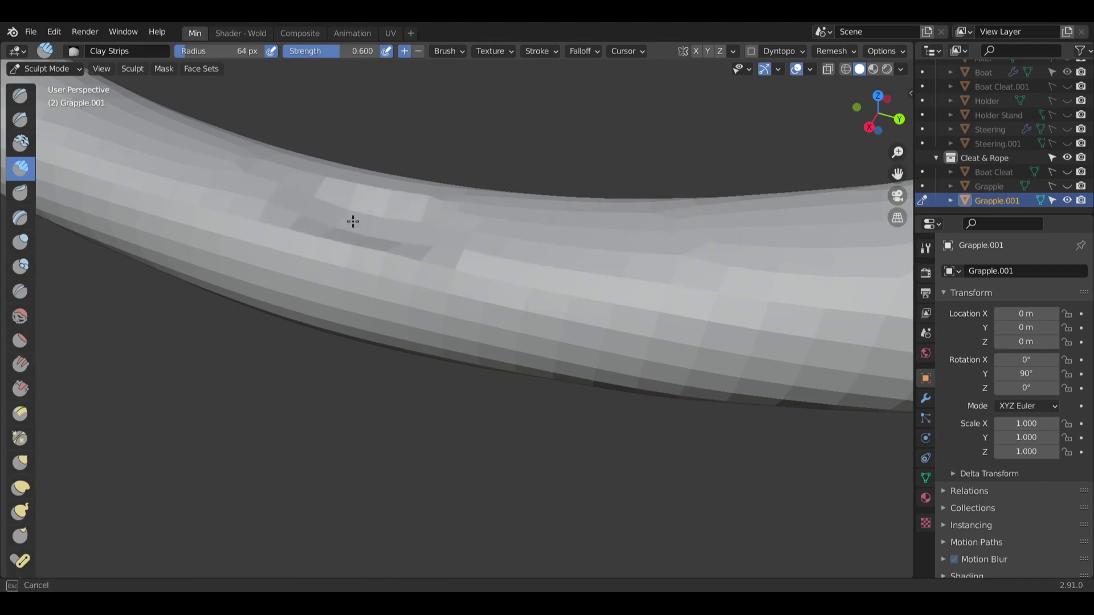
key(ctrl+z)
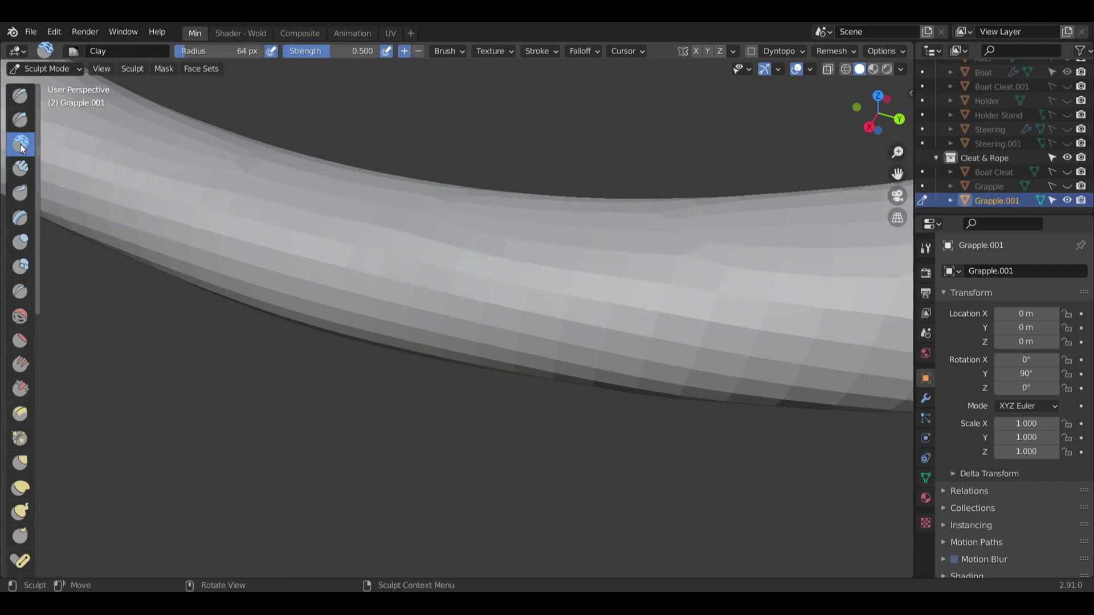
click(20, 167)
key(ctrl+z)
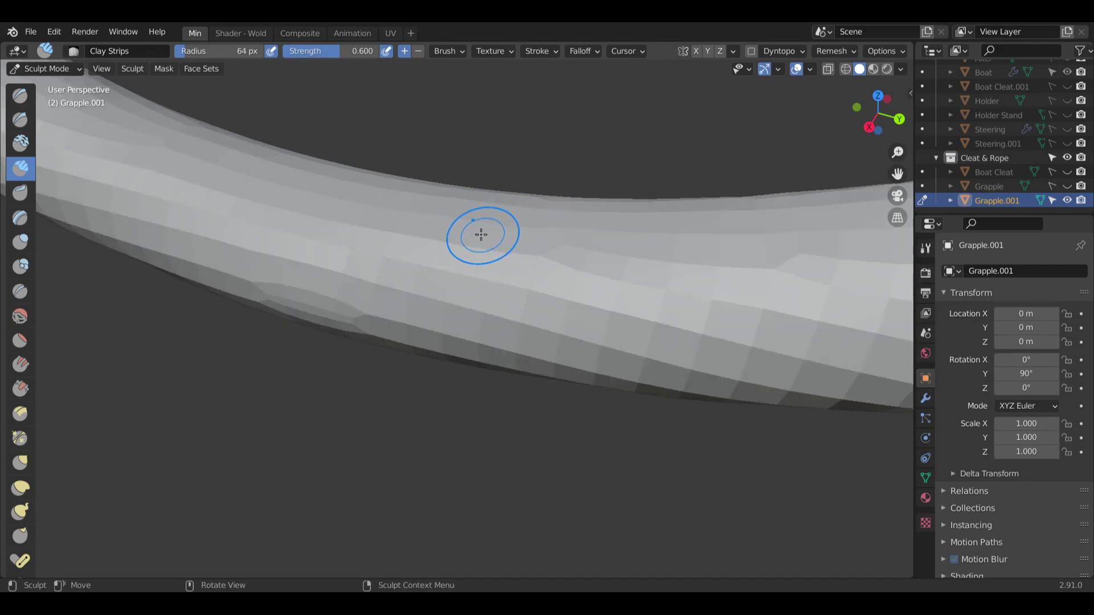
Remesh Grapple.001 with a finer voxel size and try a Clay Strips stroke on its bottom curve.
key(r)
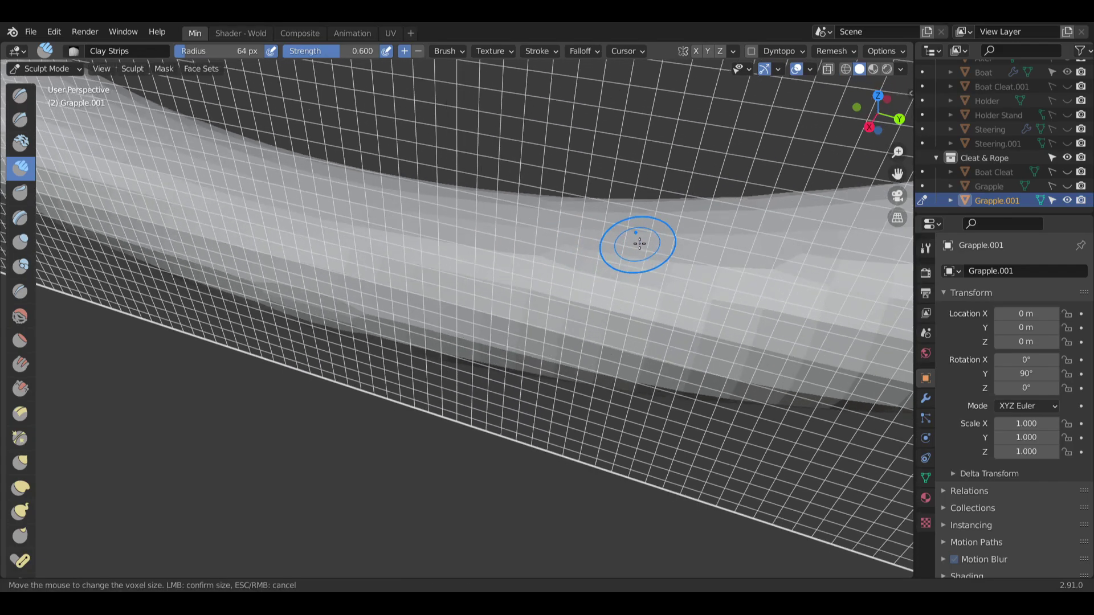
click(734, 246)
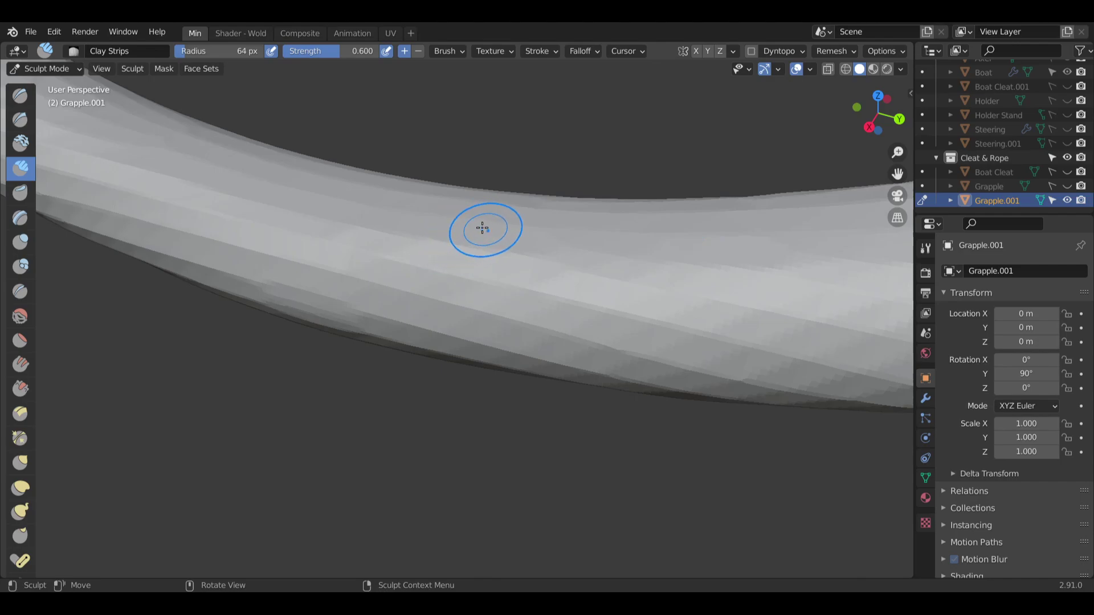
mouse_move(482, 228)
mouse_down()
mouse_move(442, 240)
mouse_move(482, 249)
mouse_up()
middle_drag(469, 254, 529, 227)
key(ctrl+z)
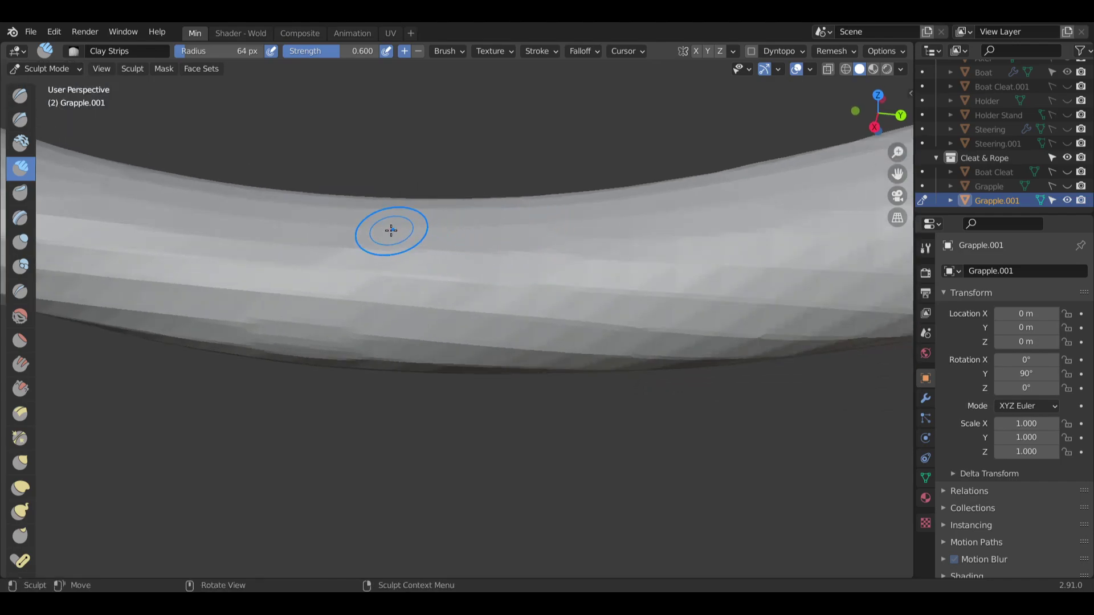
Roughen the inner face of the ring's bottom curve with raised and carved Clay Strips strokes.
mouse_move(391, 230)
mouse_down()
mouse_move(266, 224)
mouse_move(442, 268)
mouse_move(344, 249)
mouse_up()
mouse_move(345, 249)
middle_down()
mouse_move(479, 246)
mouse_move(381, 241)
middle_up()
mouse_move(399, 246)
ctrl+mouse_down()
mouse_move(246, 191)
mouse_move(237, 213)
ctrl+mouse_up()
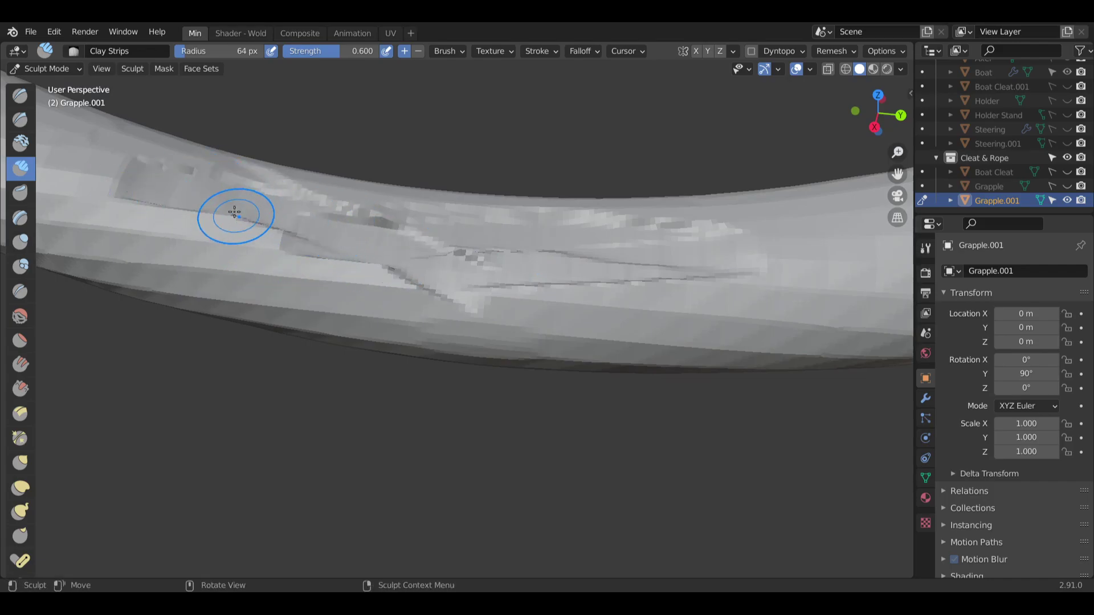
shift+middle_drag(237, 212, 439, 216)
ctrl+drag(438, 244, 296, 167)
ctrl+drag(488, 185, 628, 226)
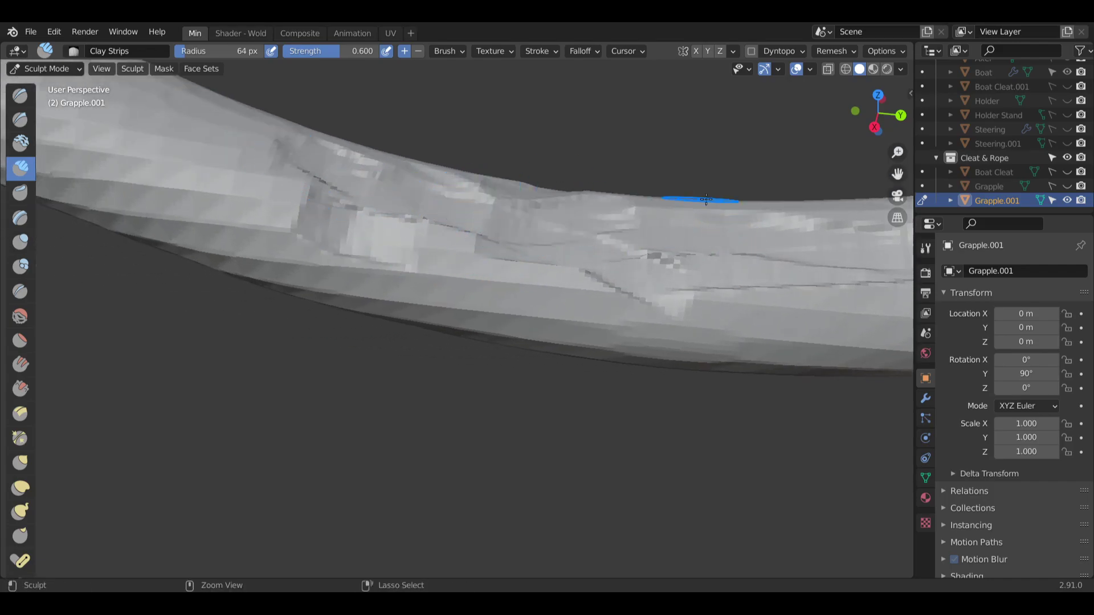
scroll(712, 244, down, 3)
mouse_move(840, 252)
shift+middle_down()
mouse_move(638, 260)
mouse_move(672, 239)
mouse_move(648, 269)
mouse_move(711, 199)
mouse_move(684, 222)
shift+middle_up()
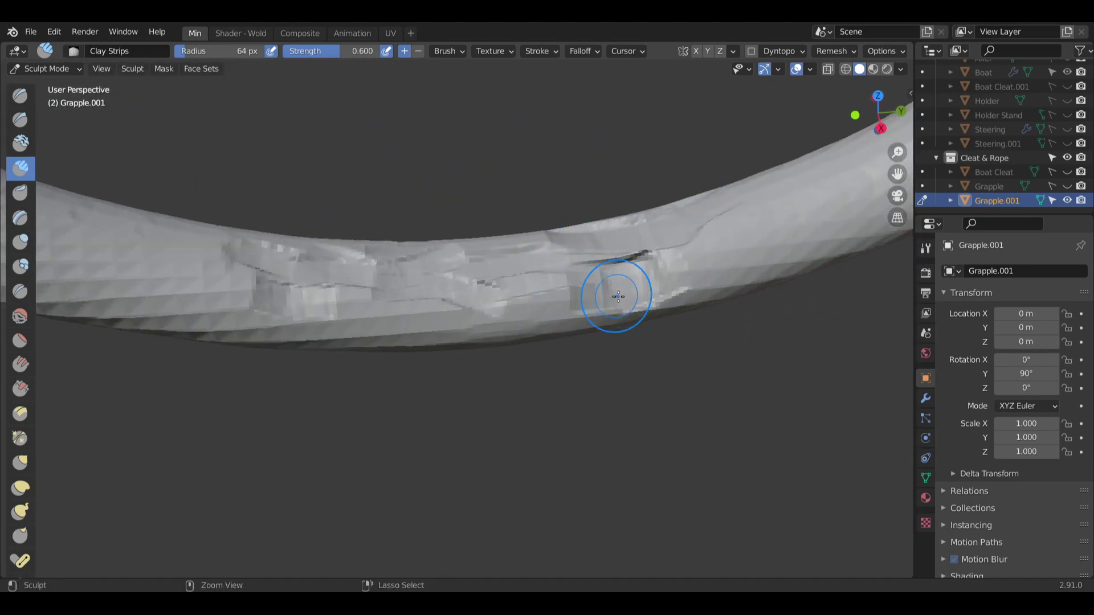
Extend the uneven Clay Strips marks across the front of the bottom curve towards the -Y side.
mouse_move(476, 276)
middle_down()
mouse_move(550, 245)
mouse_move(570, 205)
middle_up()
ctrl+drag(497, 259, 376, 287)
drag(296, 257, 187, 192)
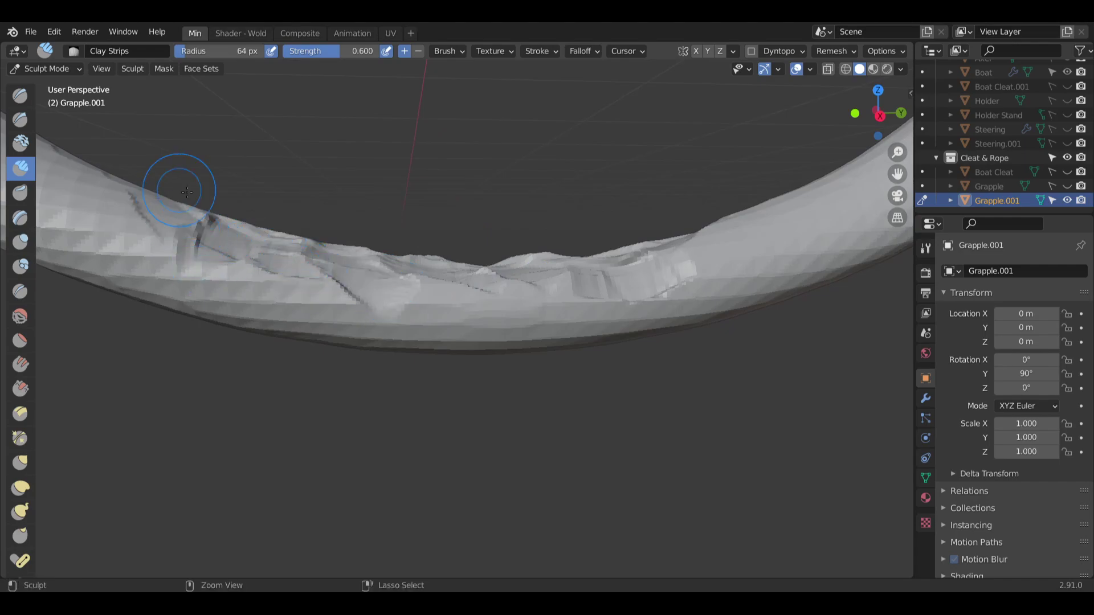
mouse_move(352, 272)
mouse_down()
mouse_move(330, 298)
mouse_move(513, 291)
mouse_up()
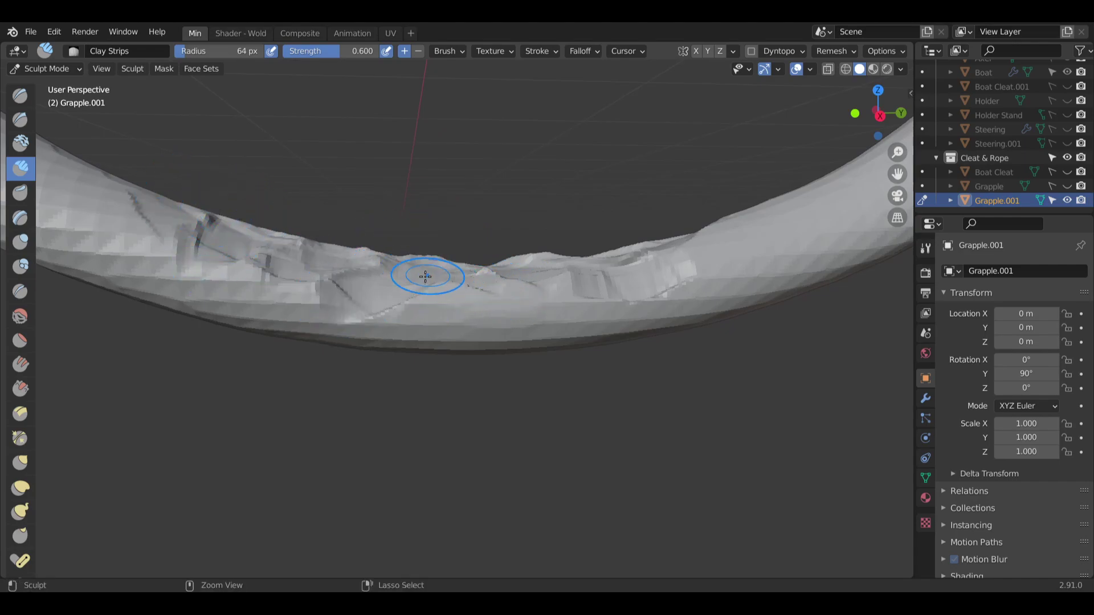
middle_drag(426, 276, 142, 274)
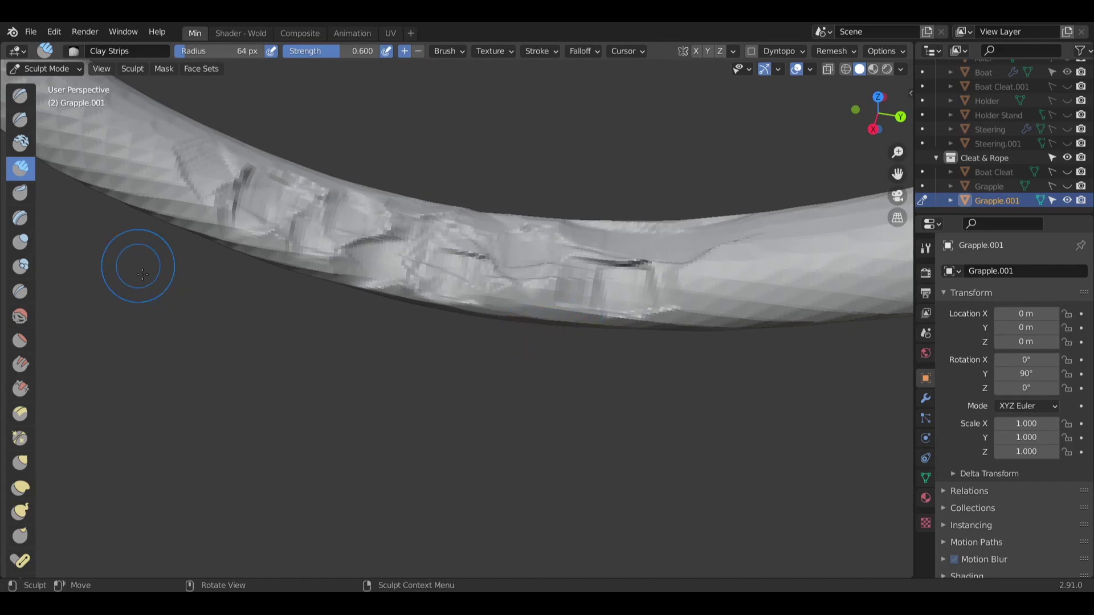
Soften the carved marks along the ring's bottom curve using the Smooth brush with its radius enlarged to 263 px.
click(25, 317)
scroll(284, 180, up, 2)
scroll(297, 160, down, 3)
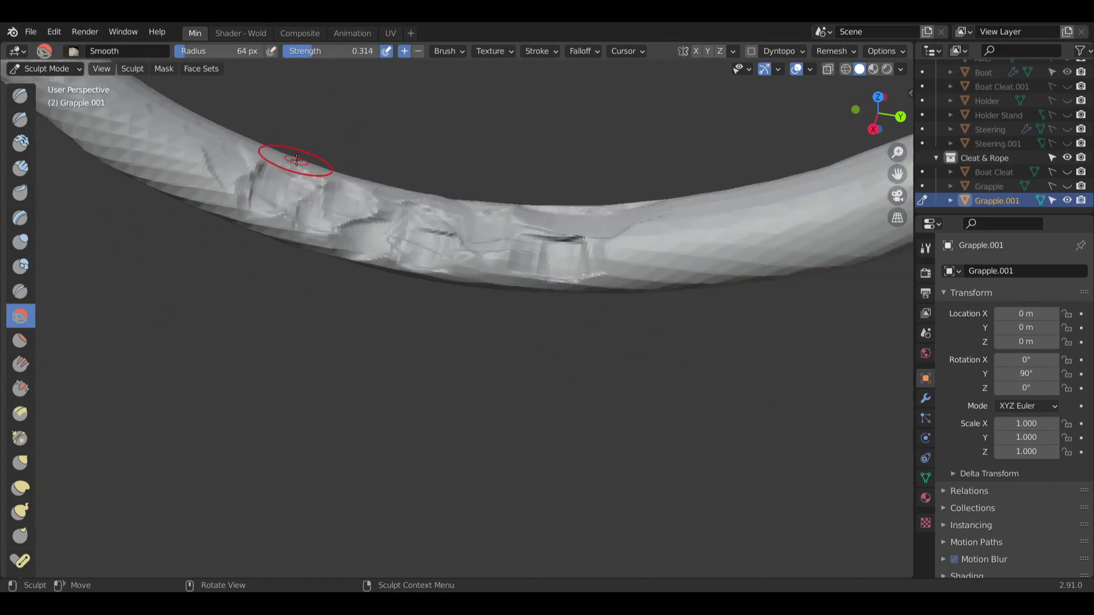
key(bracketright)
key(bracketright)
key(bracketright)
key(bracketright)
key(bracketright)
key(bracketright)
key(bracketright)
key(bracketright)
key(bracketright)
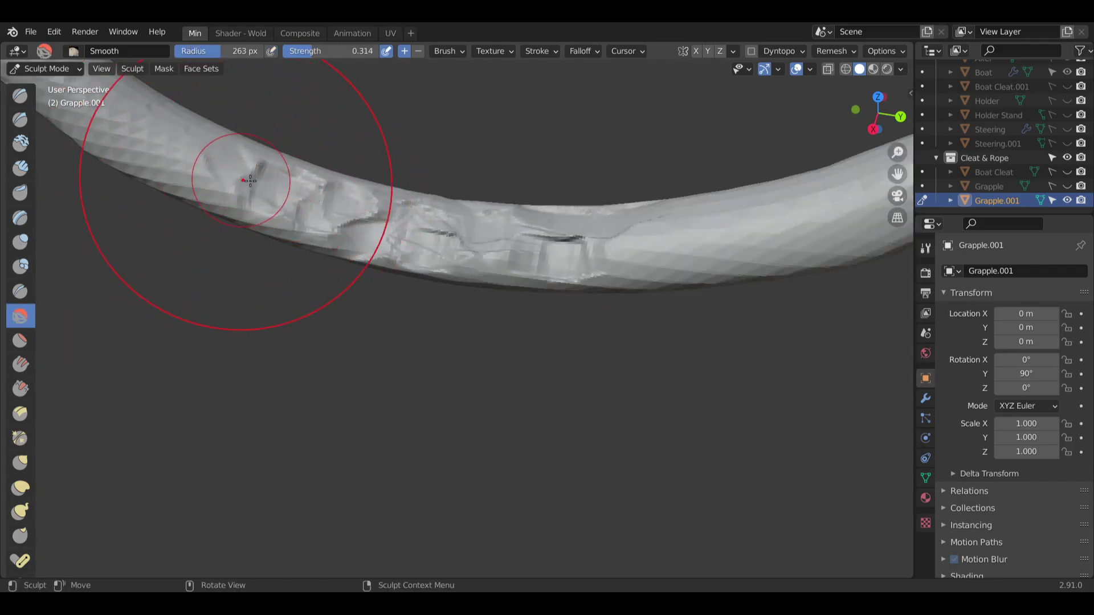
drag(244, 187, 329, 218)
drag(449, 259, 606, 249)
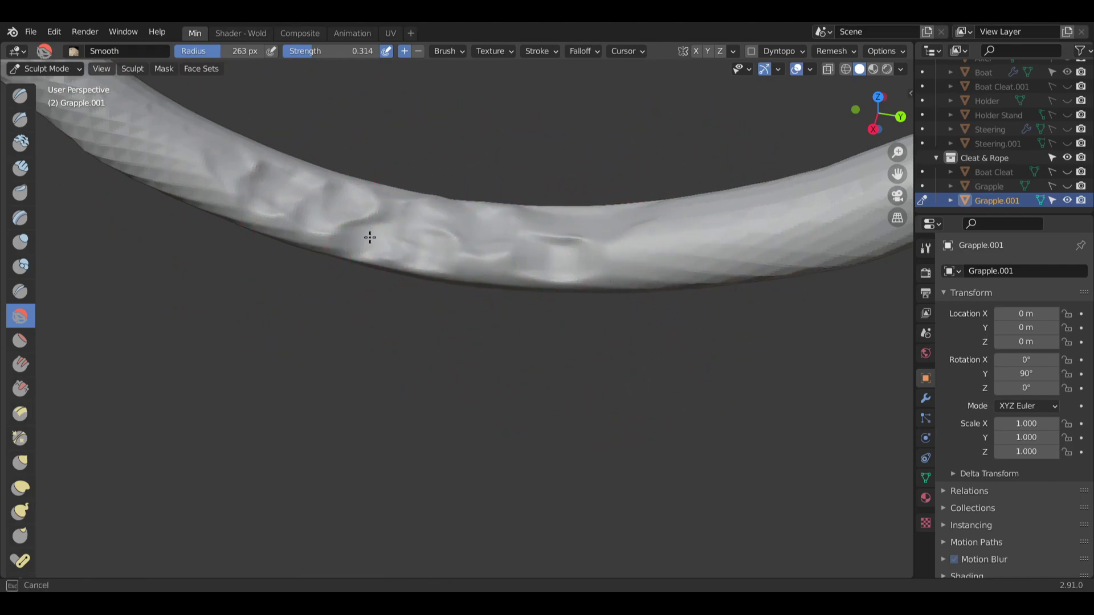
drag(370, 237, 312, 175)
mouse_move(246, 182)
mouse_down()
mouse_move(263, 176)
mouse_move(171, 154)
mouse_up()
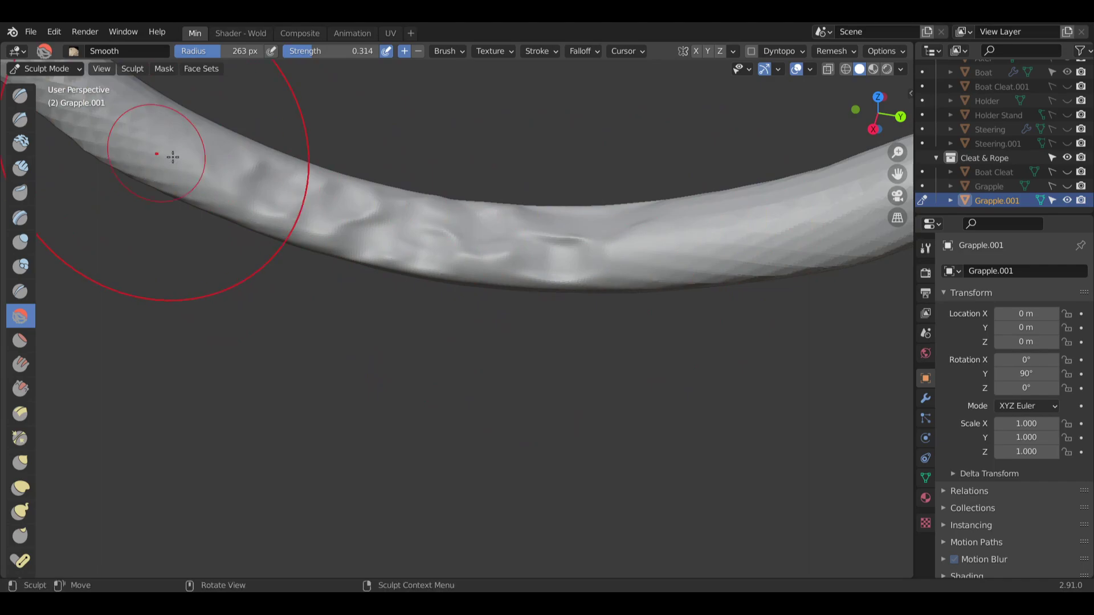
Smooth the +Y end of the worn bottom curve where it meets the arm.
middle_drag(171, 154, 358, 174)
drag(549, 243, 651, 223)
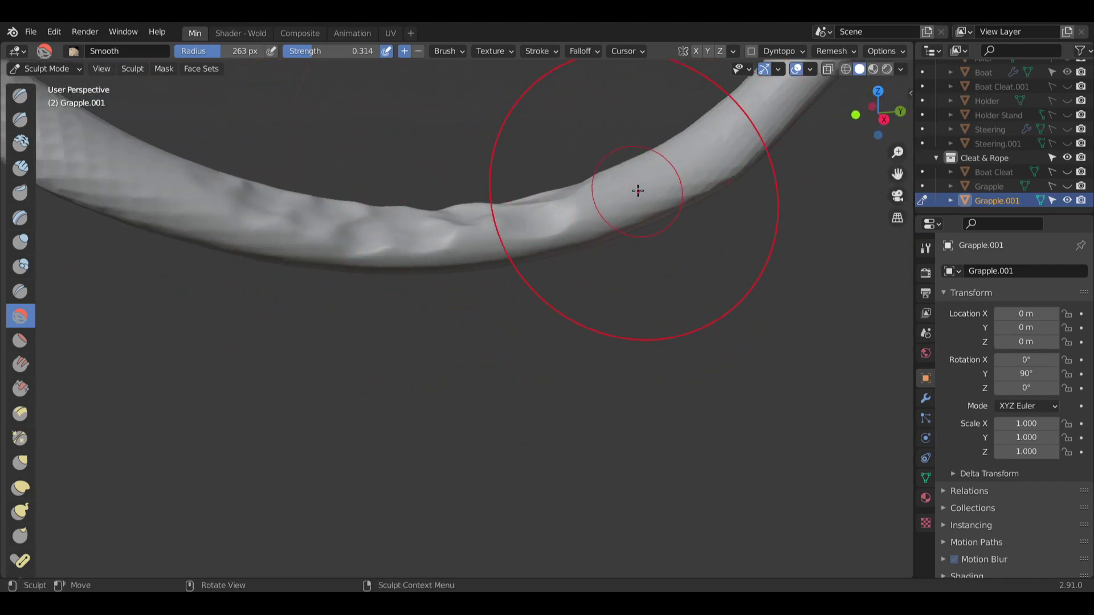
mouse_move(588, 241)
middle_down()
mouse_move(535, 262)
mouse_move(553, 225)
middle_up()
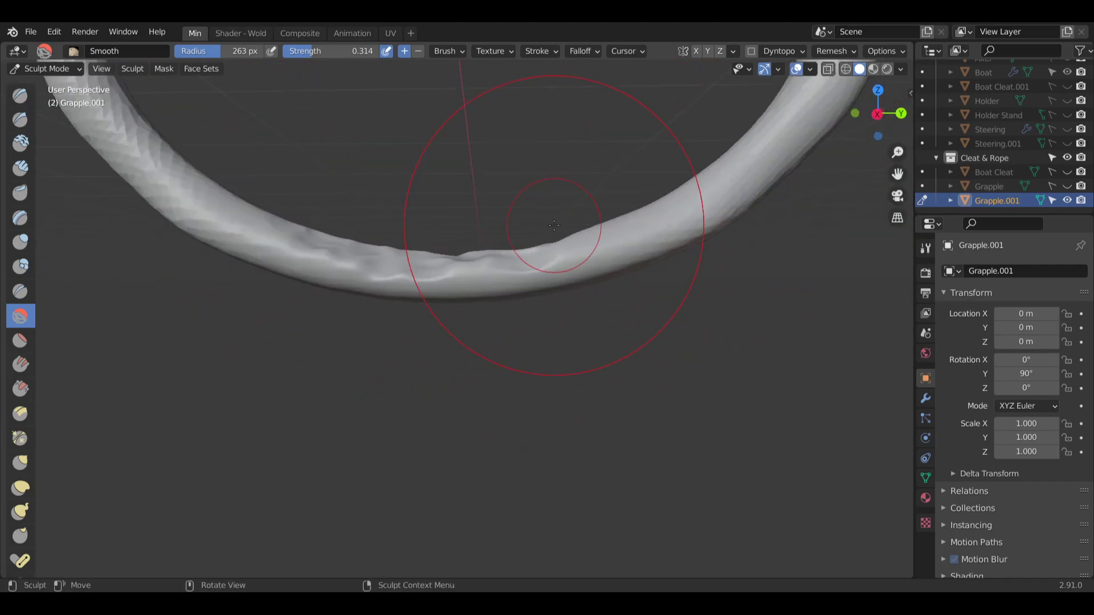
mouse_move(646, 245)
middle_down()
mouse_move(581, 237)
mouse_move(497, 270)
middle_up()
Smooth the ring's -Y arm from the bottom curve up towards the top with the large Smooth brush.
mouse_move(379, 250)
middle_down()
mouse_move(547, 289)
mouse_move(333, 298)
mouse_move(313, 280)
mouse_move(276, 289)
mouse_move(241, 196)
mouse_move(280, 296)
middle_up()
drag(268, 217, 263, 128)
shift+middle_drag(264, 128, 242, 288)
drag(242, 288, 280, 127)
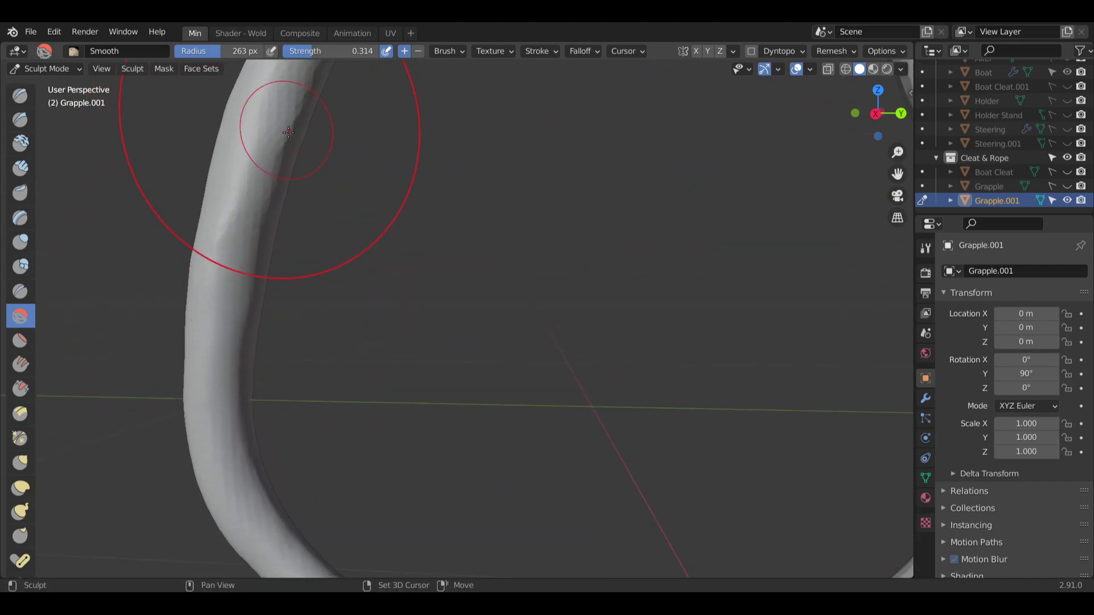
shift+middle_drag(280, 127, 254, 242)
mouse_move(253, 242)
mouse_down()
mouse_move(271, 172)
mouse_move(288, 180)
mouse_up()
shift+middle_drag(289, 181, 219, 295)
mouse_move(219, 295)
mouse_down()
mouse_move(317, 143)
mouse_move(215, 293)
mouse_up()
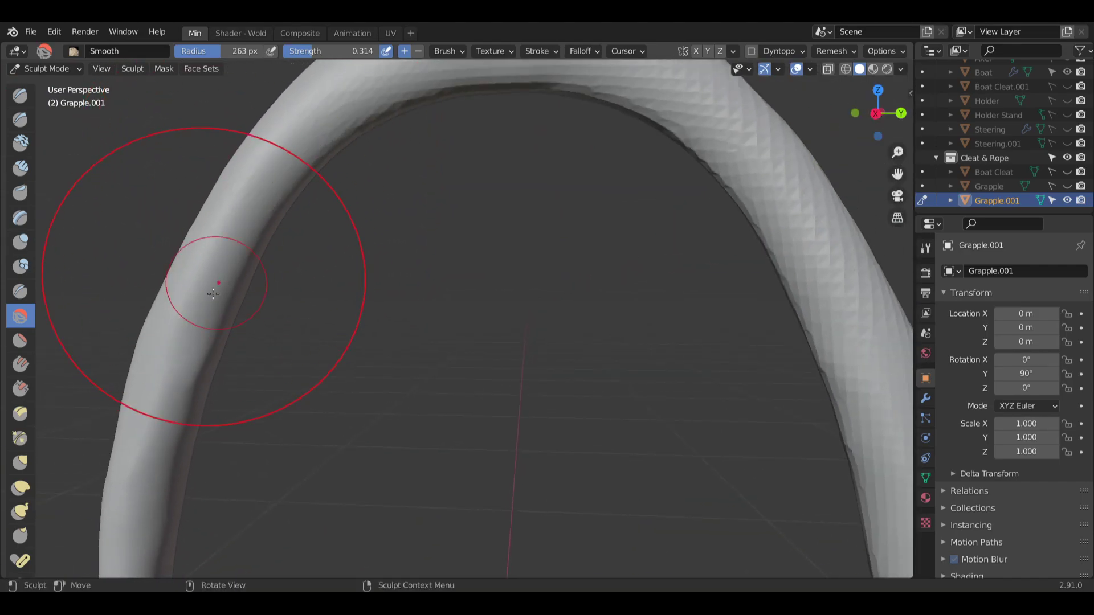
Smooth the ring's -Y arm from the upper bend down to the lower bend with the large Smooth brush.
shift+middle_drag(150, 428, 251, 244)
drag(251, 245, 184, 449)
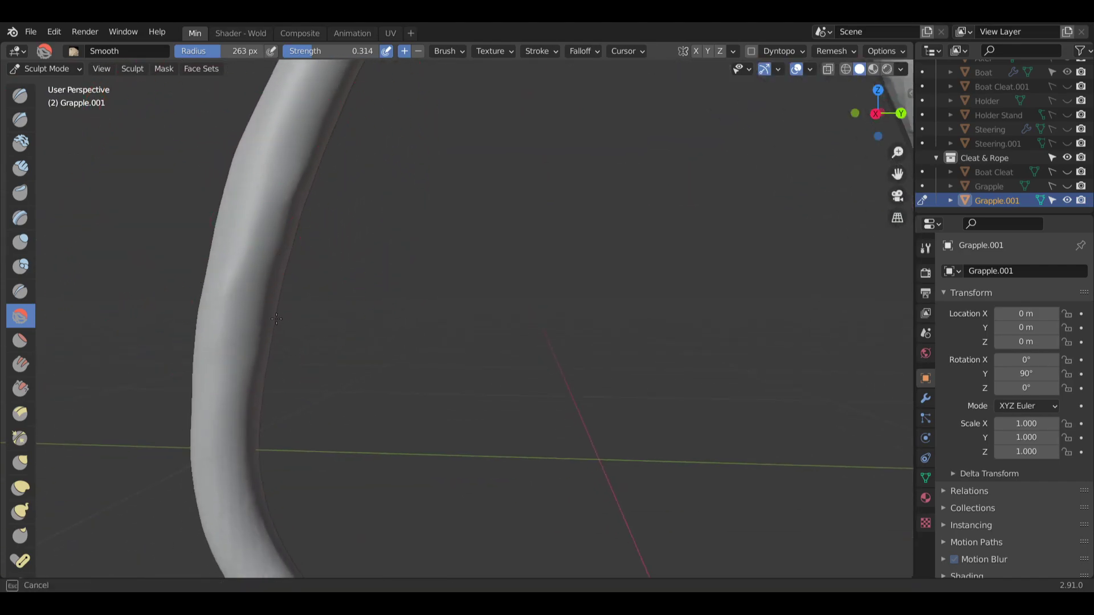
shift+middle_drag(276, 319, 268, 214)
mouse_move(296, 391)
shift+middle_down()
mouse_move(293, 232)
mouse_move(283, 295)
shift+middle_up()
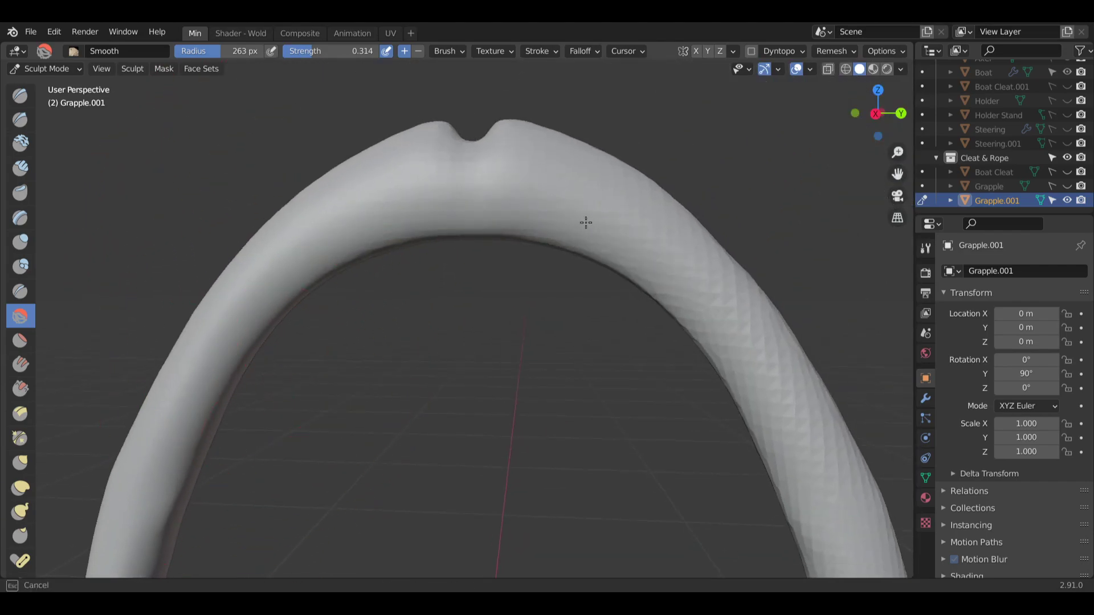
Smooth the faceted +Y arm of the ring from the notched top down to the bottom curve.
shift+middle_drag(585, 222, 586, 222)
shift+middle_drag(715, 289, 630, 222)
shift+middle_drag(653, 262, 642, 244)
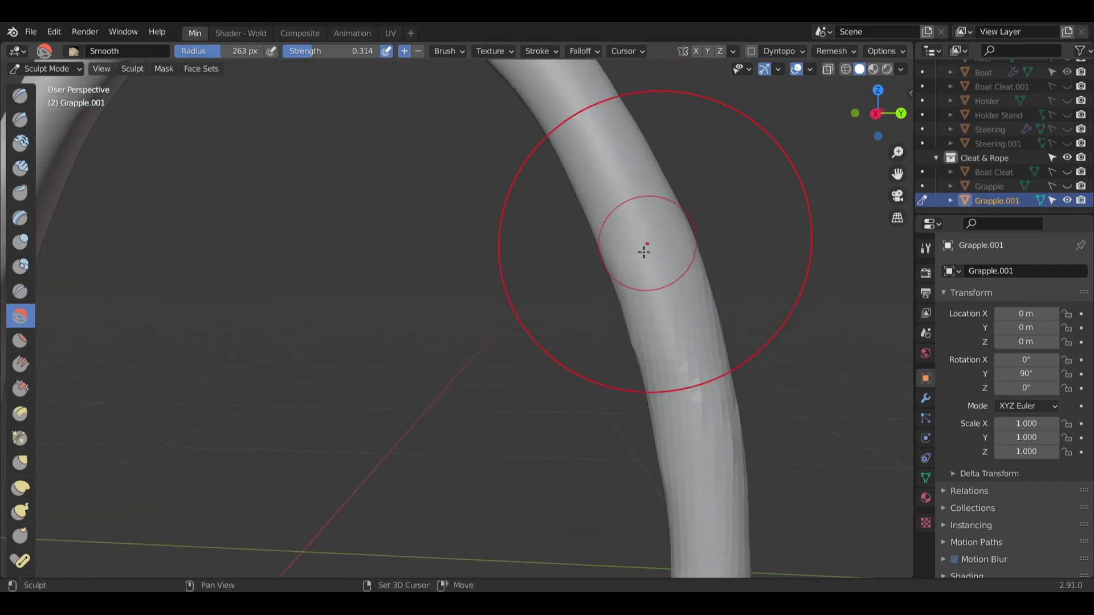
shift+middle_drag(657, 422, 657, 422)
shift+middle_drag(635, 230, 660, 194)
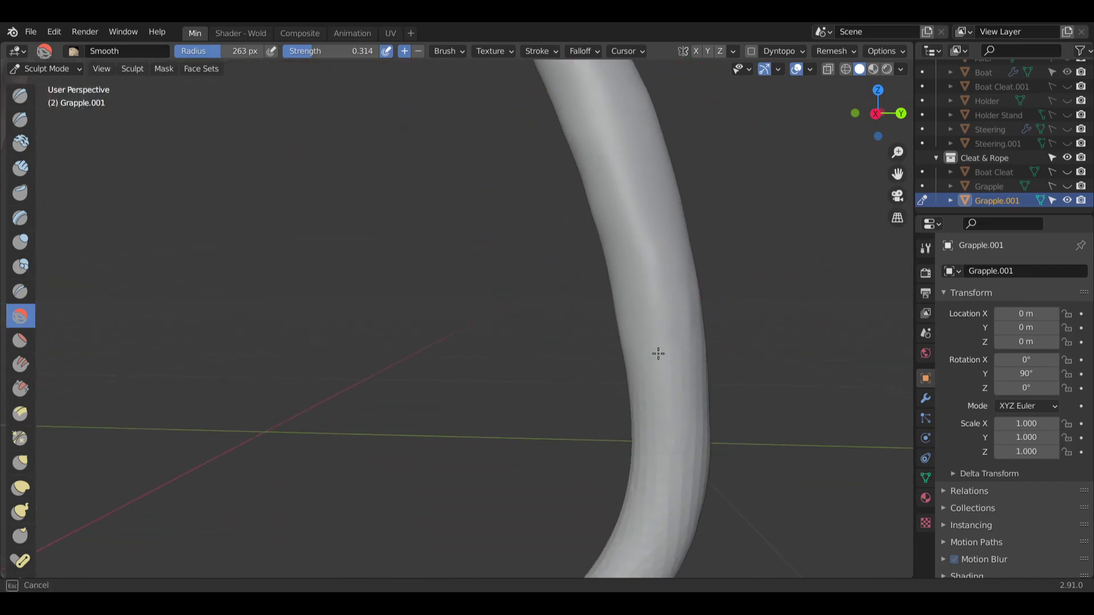
shift+middle_drag(658, 354, 628, 186)
shift+middle_drag(679, 315, 679, 315)
shift+middle_drag(631, 435, 605, 291)
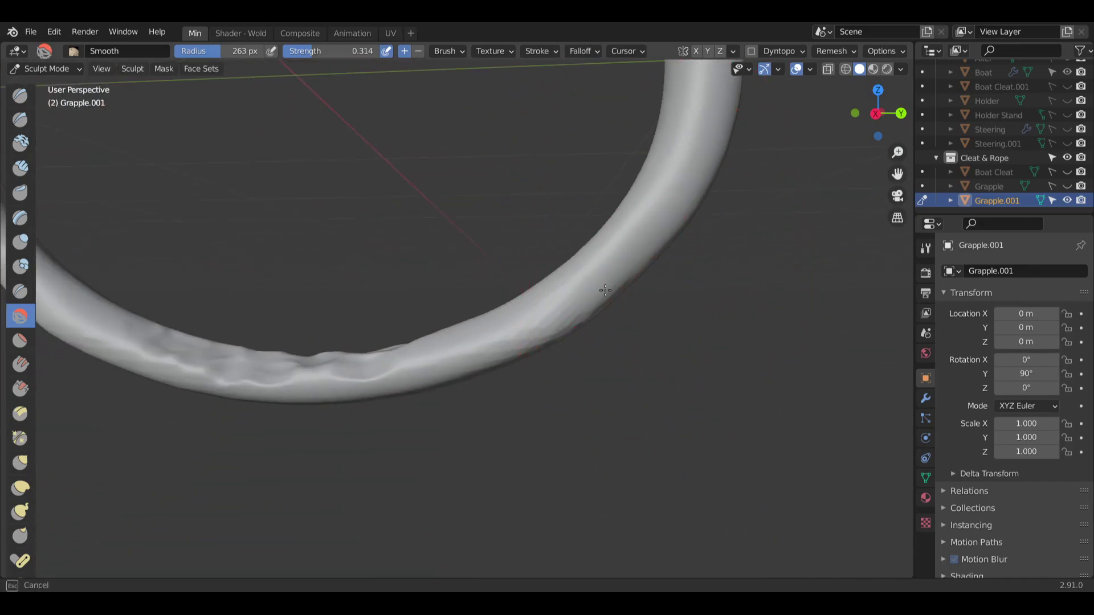
Smooth the ring's lower -Y bend from beside the worn patch up into the arm.
shift+middle_drag(490, 334, 632, 268)
shift+middle_drag(320, 288, 608, 312)
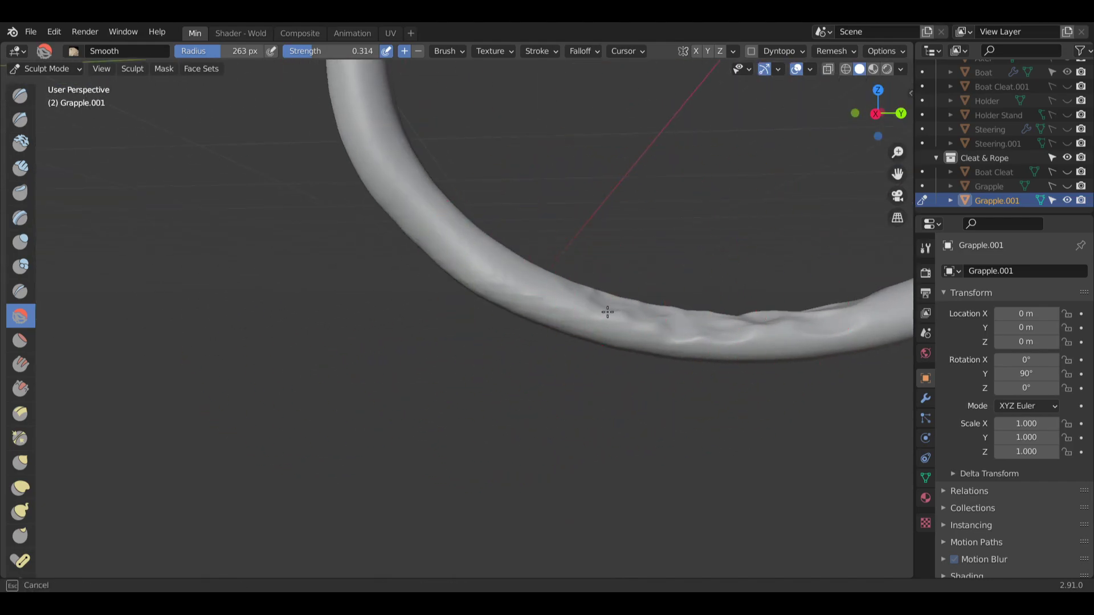
shift+middle_drag(504, 270, 522, 375)
drag(400, 218, 411, 157)
shift+middle_drag(411, 156, 364, 315)
mouse_move(364, 314)
mouse_down()
mouse_move(389, 156)
mouse_move(440, 137)
mouse_up()
Examine the whole ring and its lower bends for uneven thickness and remaining rough areas.
scroll(440, 148, down, 6)
shift+middle_drag(740, 272, 630, 269)
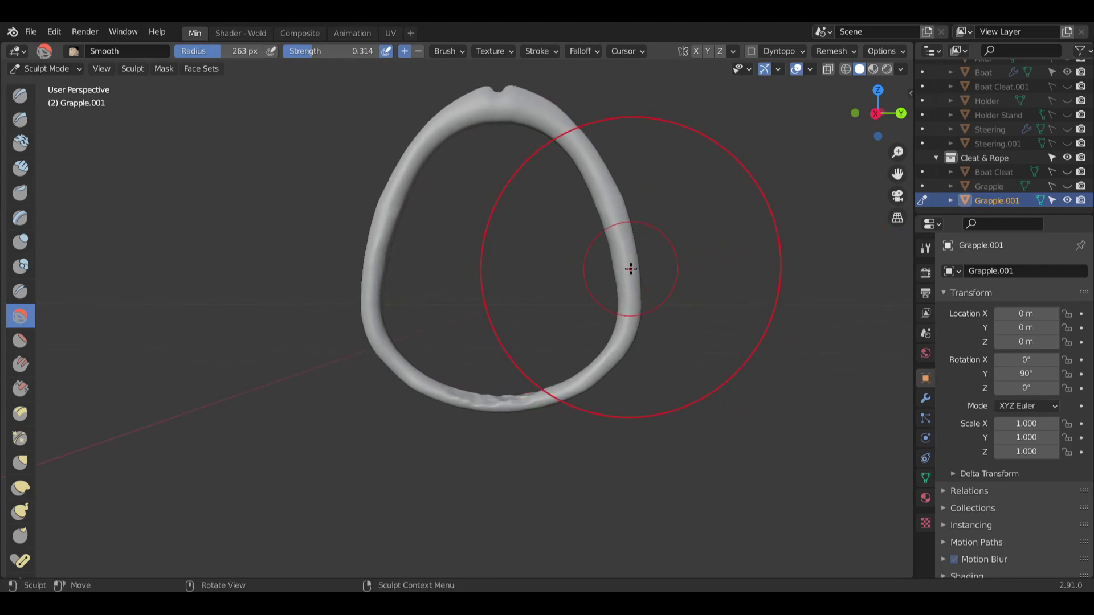
scroll(403, 293, up, 5)
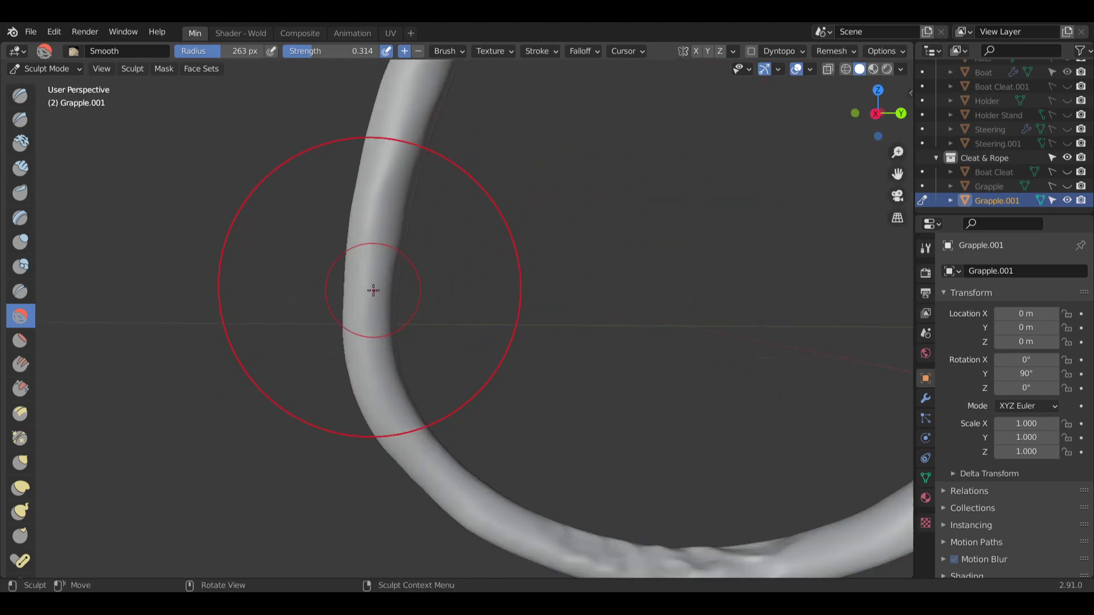
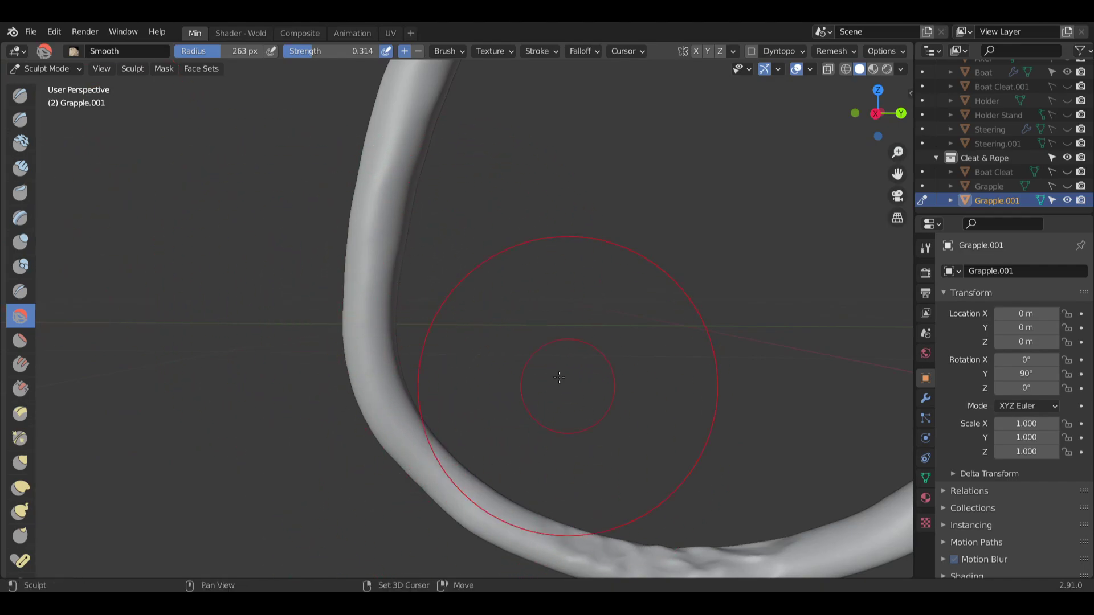
shift+middle_drag(559, 377, 447, 311)
scroll(511, 388, down, 1)
scroll(511, 388, down, 1)
shift+middle_drag(556, 483, 513, 403)
scroll(513, 399, up, 4)
mouse_move(532, 318)
middle_down()
mouse_move(577, 391)
mouse_move(666, 355)
mouse_move(543, 332)
middle_up()
scroll(547, 322, down, 10)
middle_drag(590, 245, 512, 268)
scroll(550, 261, up, 6)
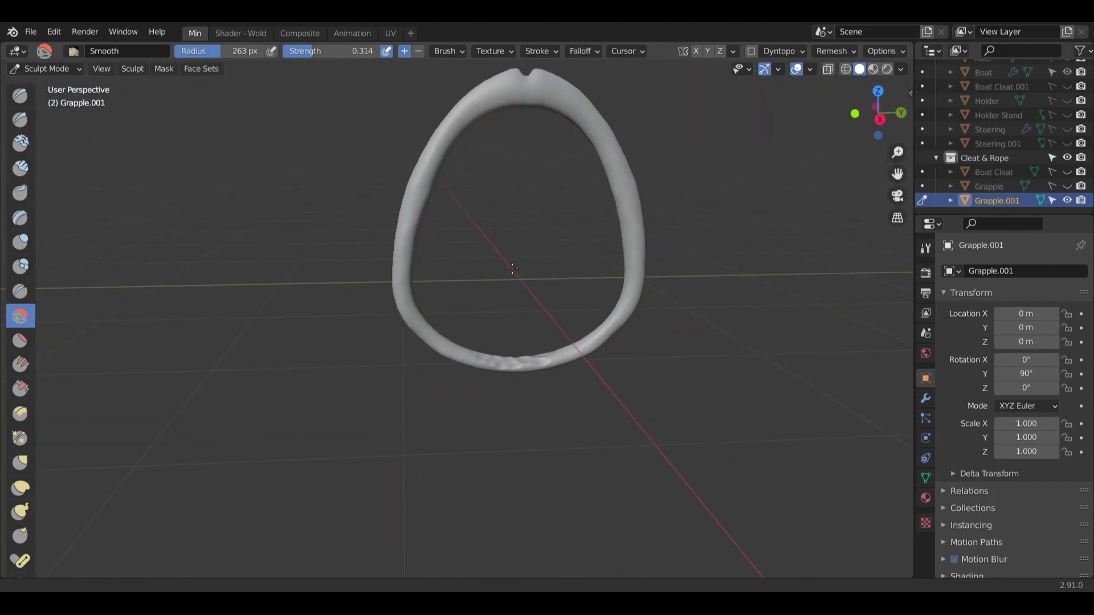
scroll(620, 238, up, 3)
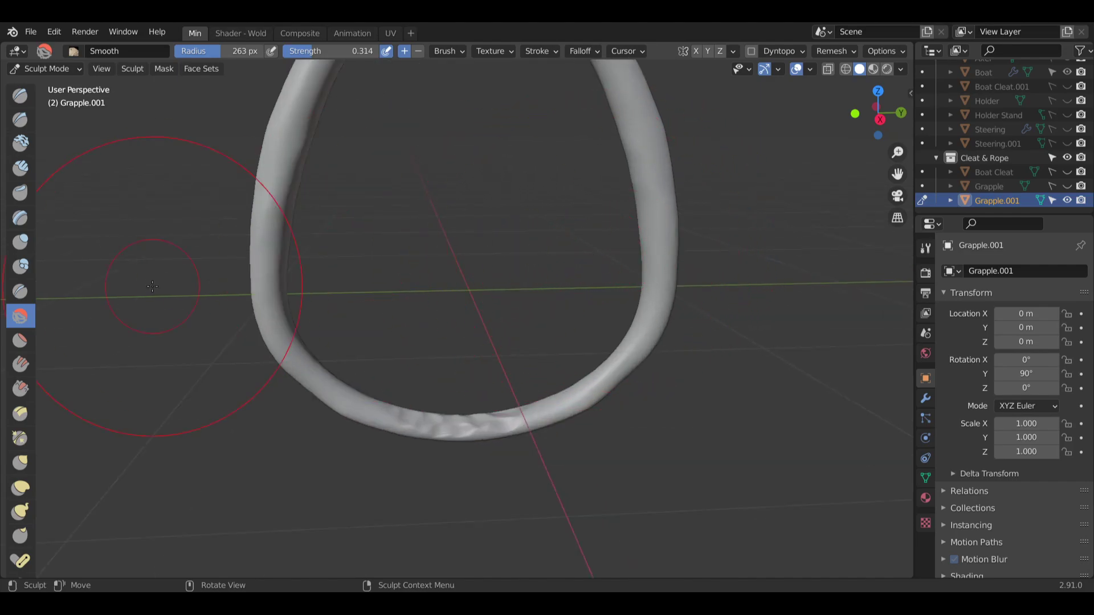
Thicken the ring's lower bends with the Inflate/Deflate brush, using mirror symmetry on Y only.
click(20, 242)
middle_drag(439, 268, 586, 269)
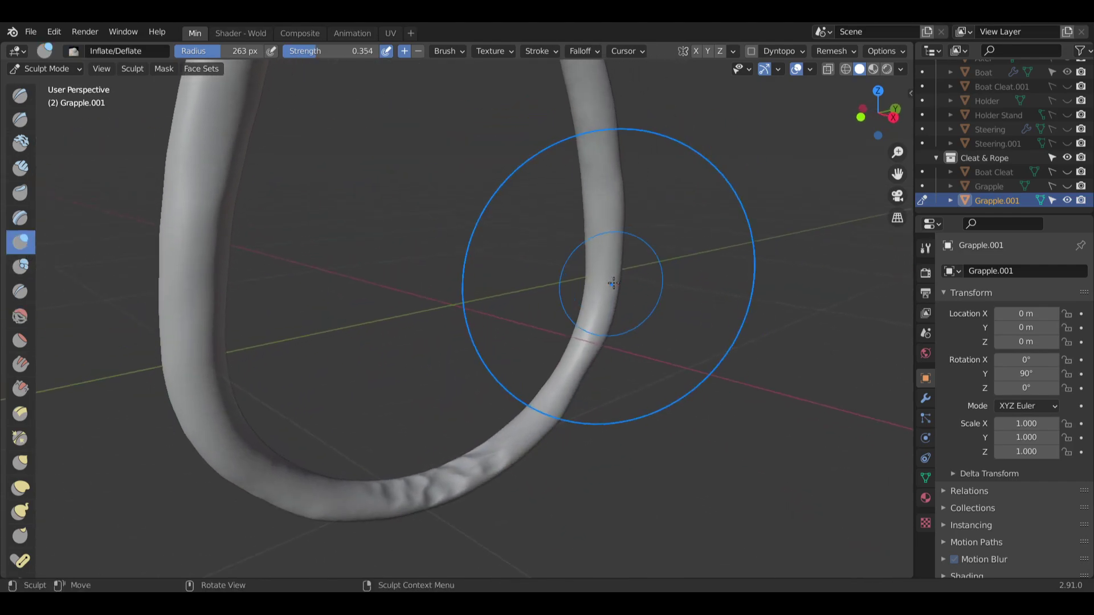
click(708, 53)
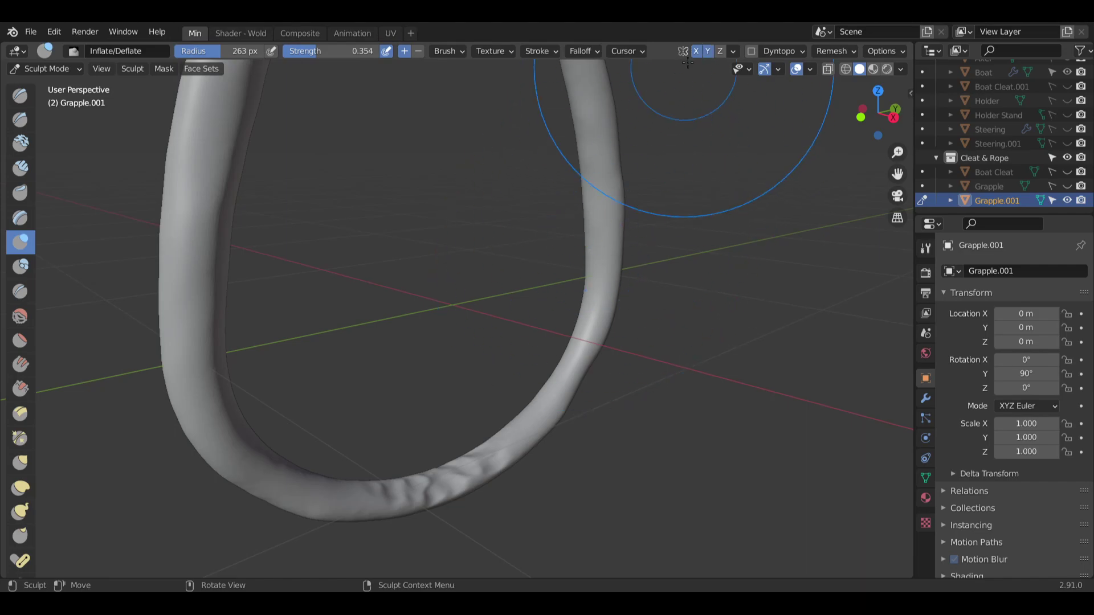
scroll(623, 277, up, 3)
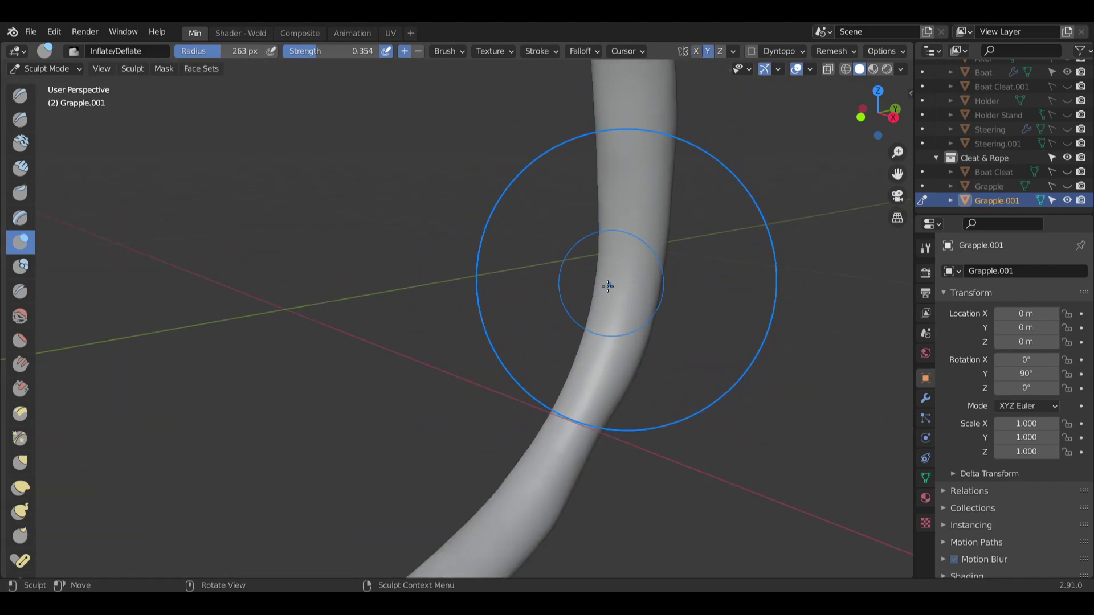
mouse_move(605, 286)
middle_down()
mouse_move(606, 273)
mouse_move(570, 369)
middle_up()
drag(570, 369, 554, 411)
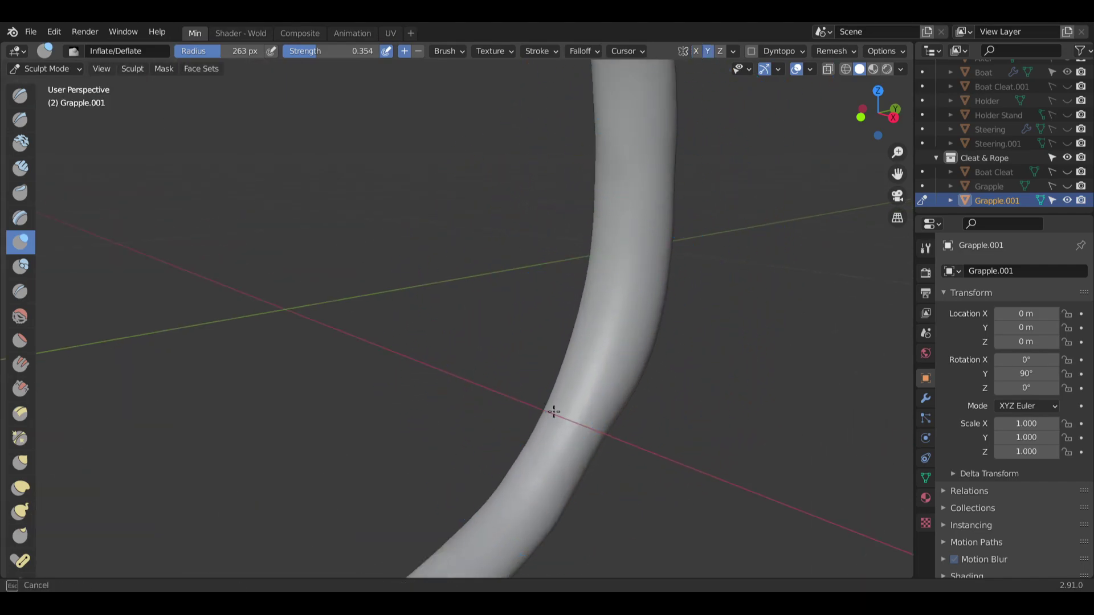
mouse_move(526, 447)
middle_down()
mouse_move(593, 327)
mouse_move(573, 234)
mouse_move(462, 264)
mouse_move(497, 361)
mouse_move(486, 373)
mouse_move(498, 366)
mouse_move(398, 327)
middle_up()
shift+middle_drag(404, 328, 484, 341)
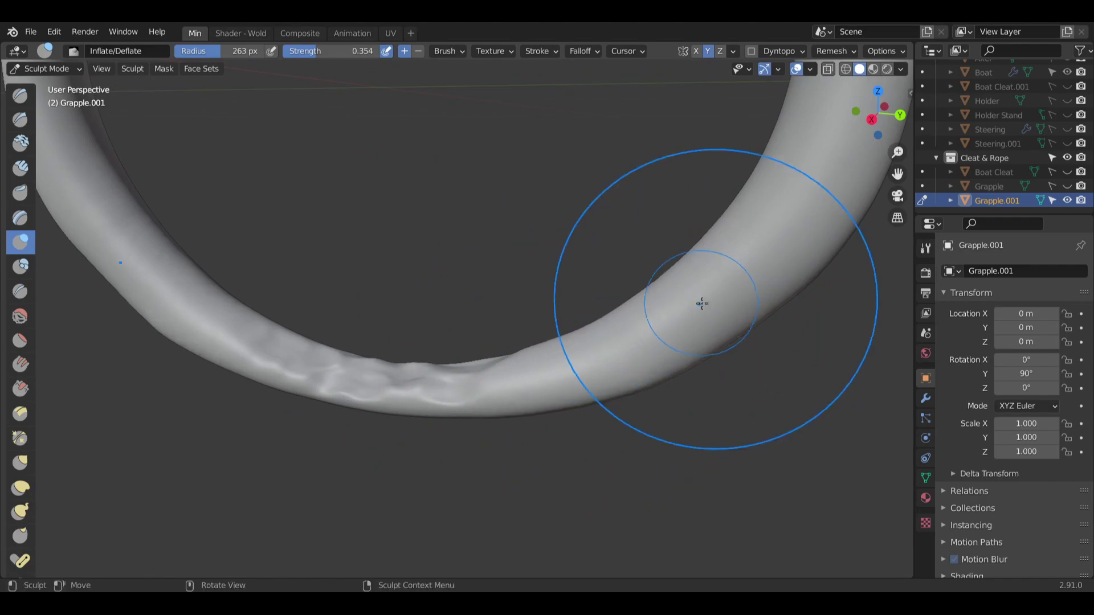
mouse_move(710, 293)
shift+middle_down()
mouse_move(676, 310)
mouse_move(713, 245)
shift+middle_up()
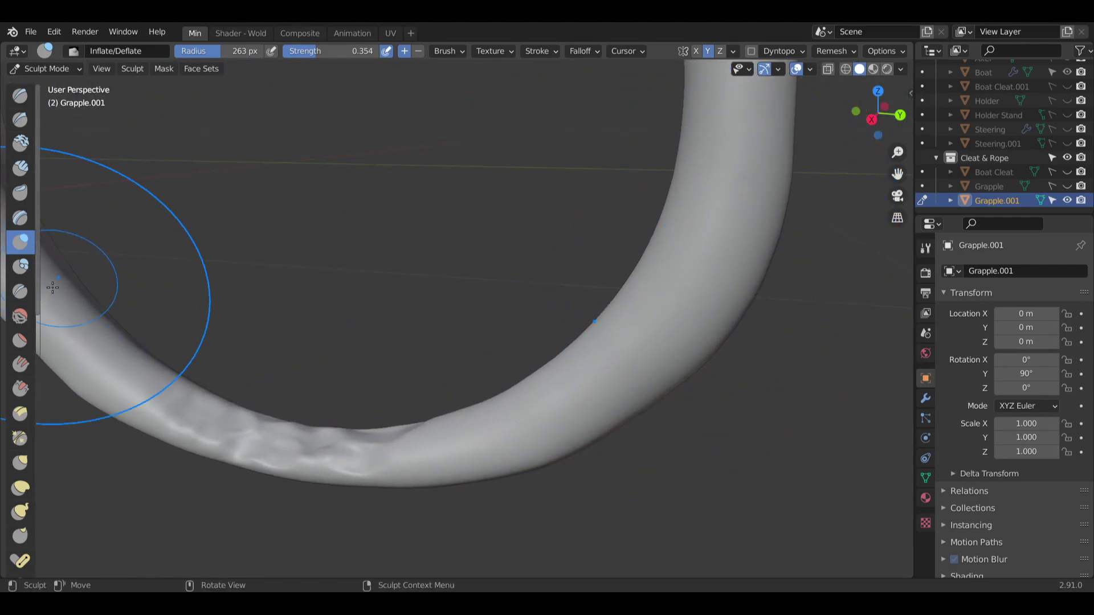
Smooth the thickened lower +Y bend with the Smooth brush, mirrored across Y.
key(shift)
mouse_move(352, 295)
shift+mouse_down()
mouse_move(660, 388)
mouse_move(731, 351)
shift+mouse_up()
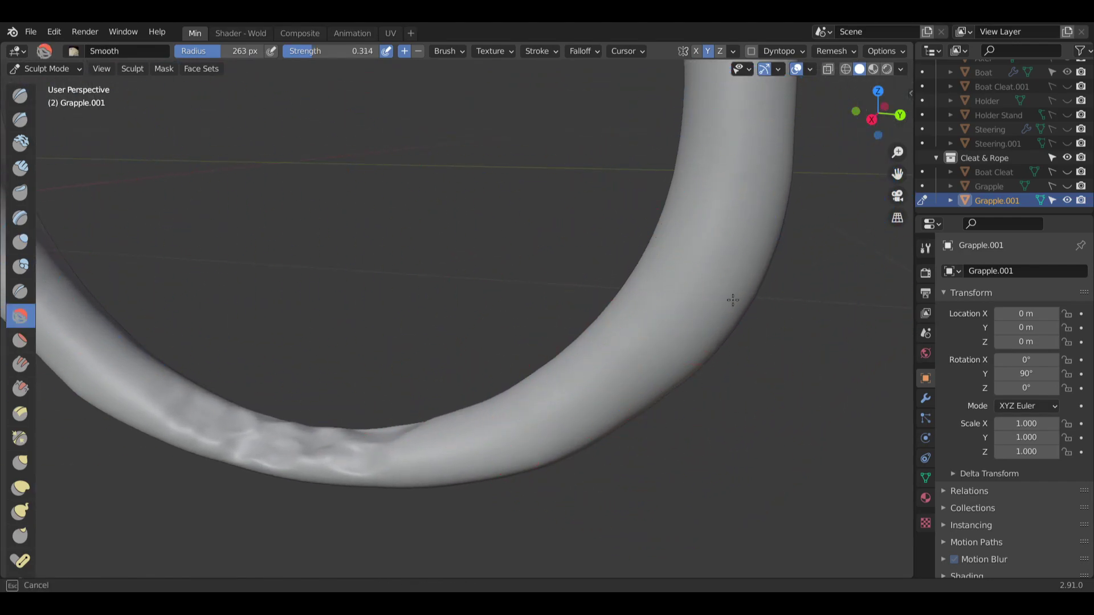
drag(717, 301, 747, 264)
scroll(751, 274, down, 5)
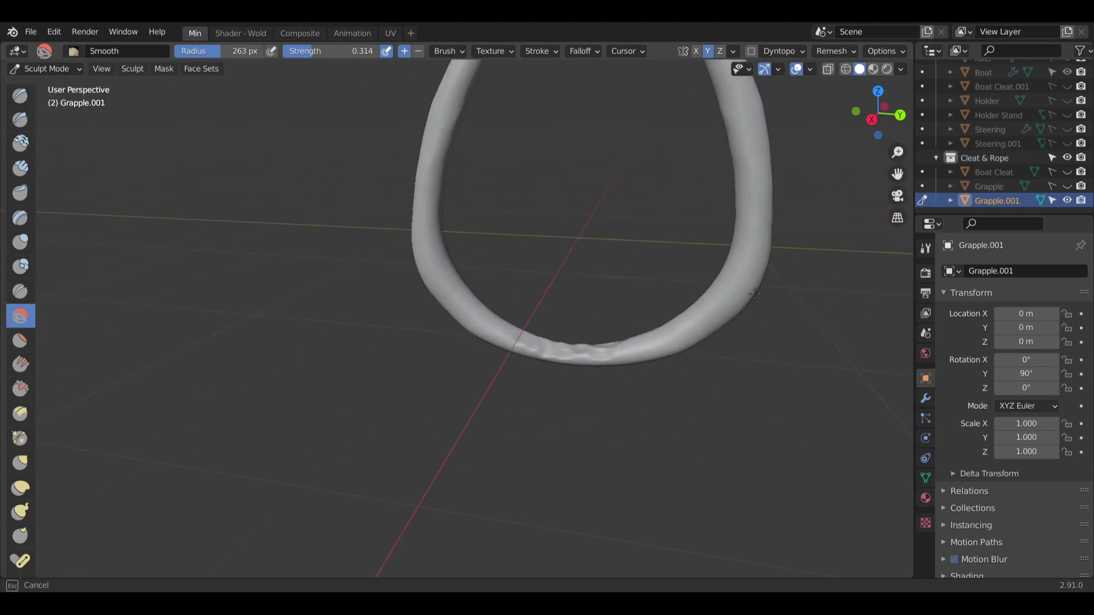
middle_drag(755, 293, 698, 242)
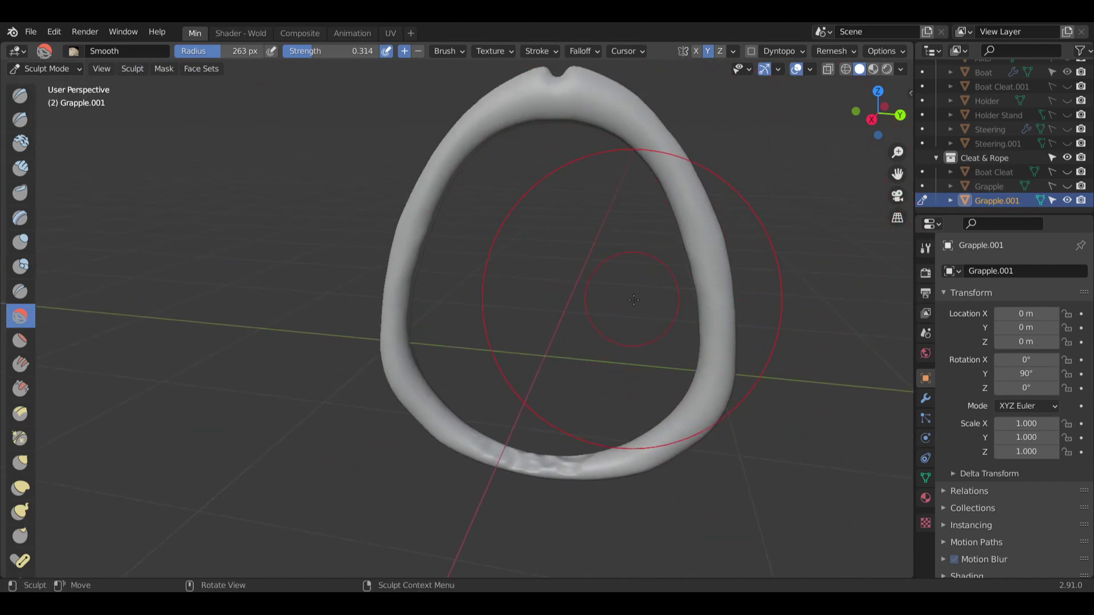
Unhide the Grapple clasp and inspect how it fits around the top of the ring.
scroll(634, 300, down, 3)
mouse_move(633, 299)
middle_down()
mouse_move(642, 274)
mouse_move(653, 278)
middle_up()
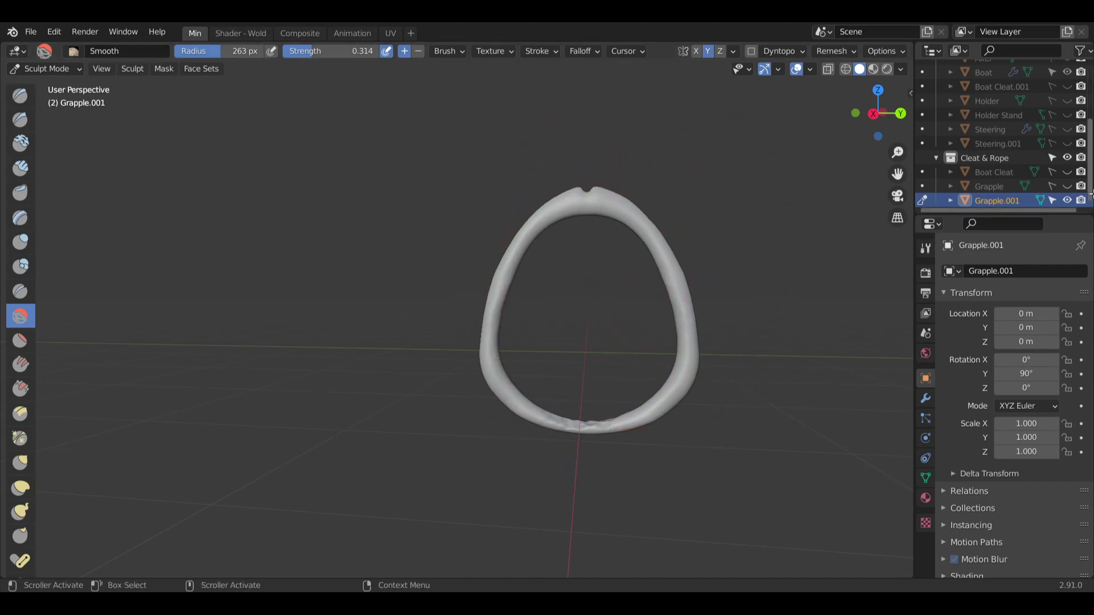
click(1069, 186)
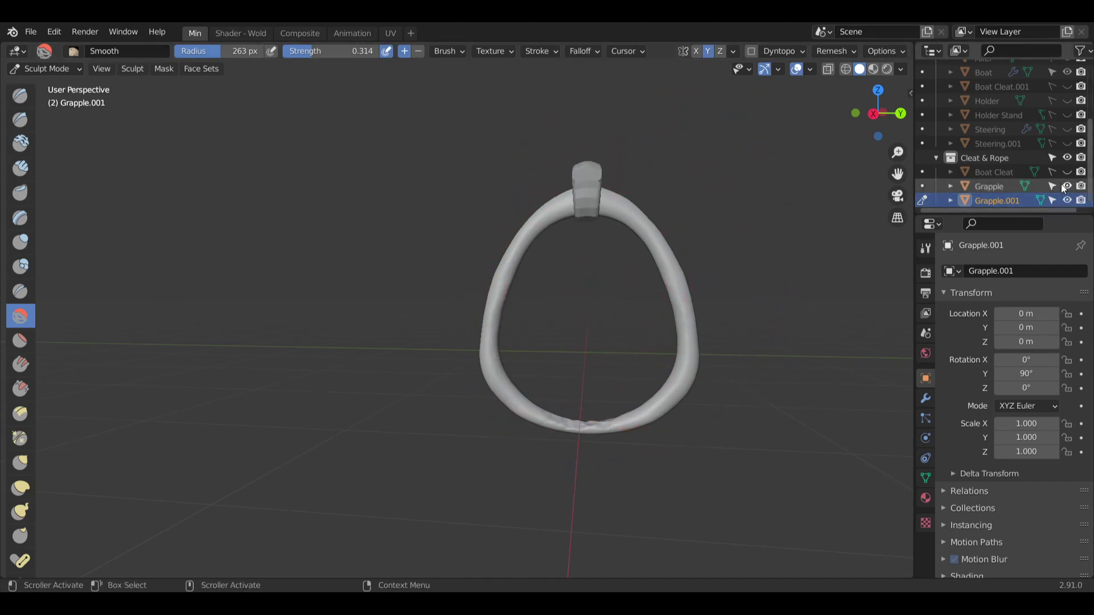
shift+middle_drag(620, 176, 584, 241)
scroll(585, 242, up, 8)
mouse_move(579, 300)
middle_down()
mouse_move(741, 303)
mouse_move(457, 361)
mouse_move(550, 295)
mouse_move(453, 324)
middle_up()
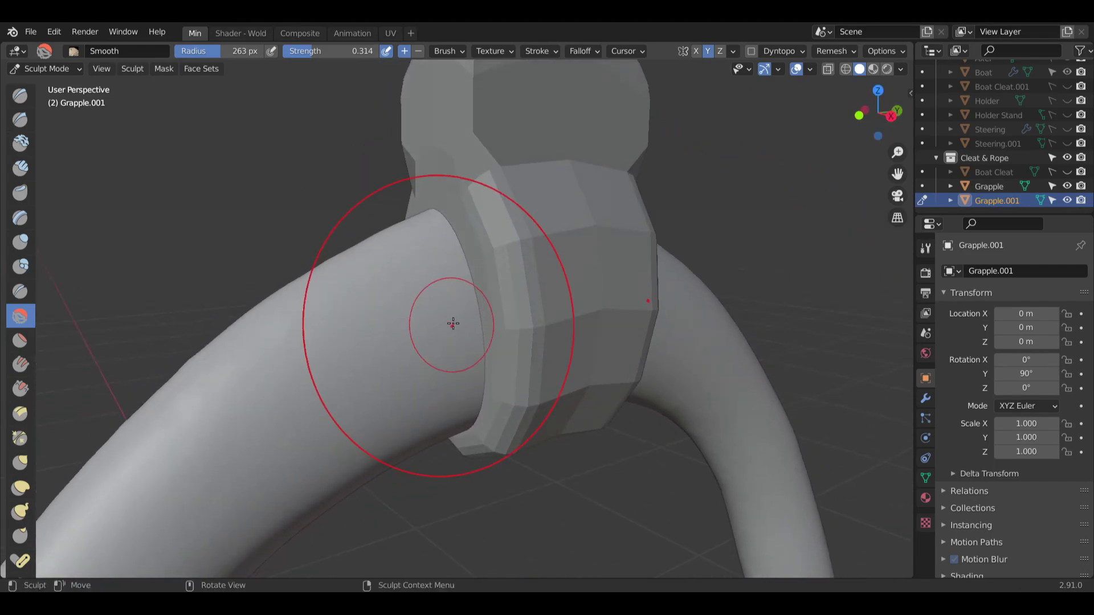
Switch sculpting from the ring to the Grapple clasp and hide Grapple.001.
click(63, 69)
click(50, 84)
click(579, 159)
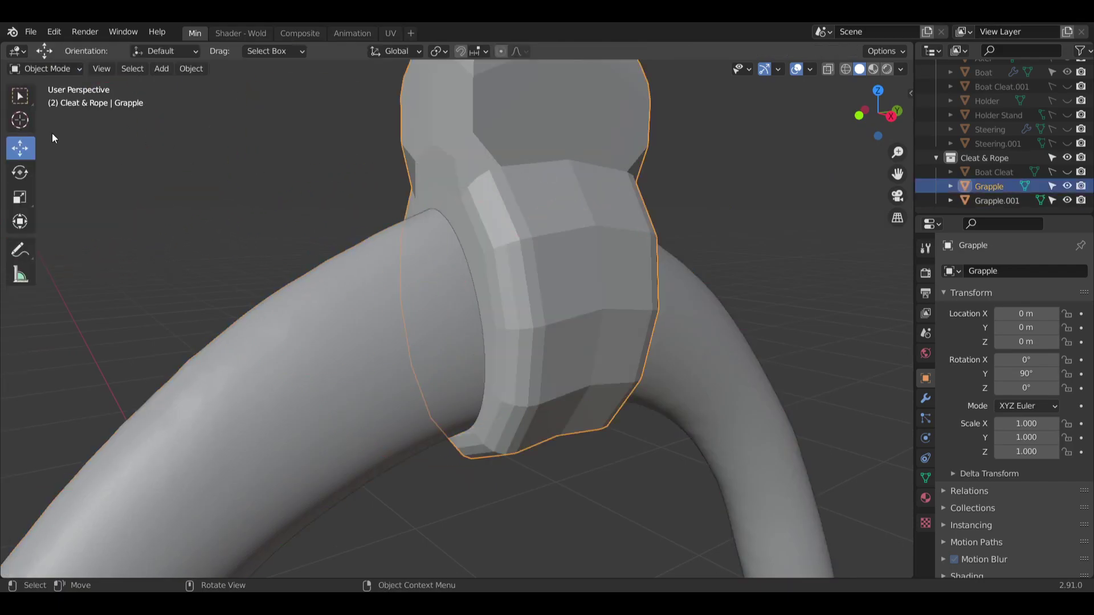
click(61, 70)
click(64, 116)
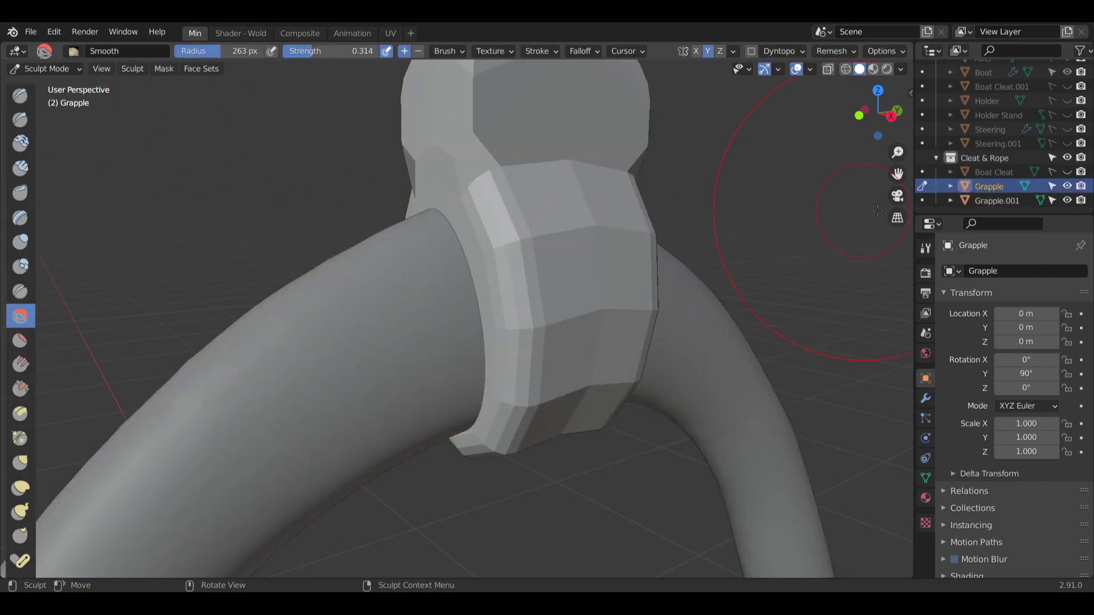
click(1067, 201)
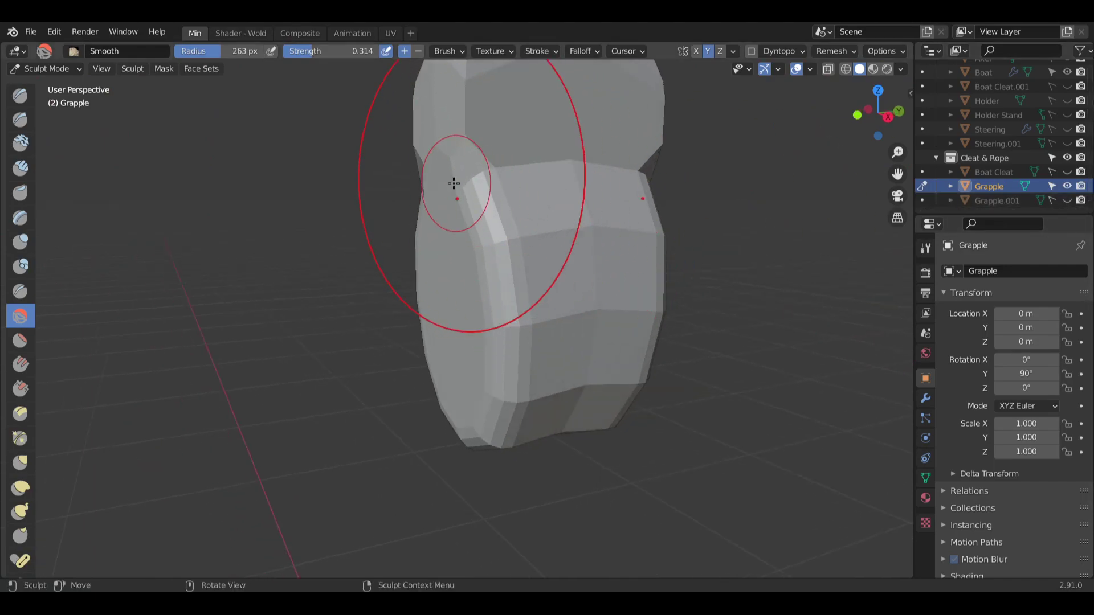
Undo the trial smoothing stroke on the clasp and voxel-remesh it with a finer voxel size.
mouse_move(544, 208)
mouse_down()
mouse_move(505, 224)
mouse_move(480, 163)
mouse_up()
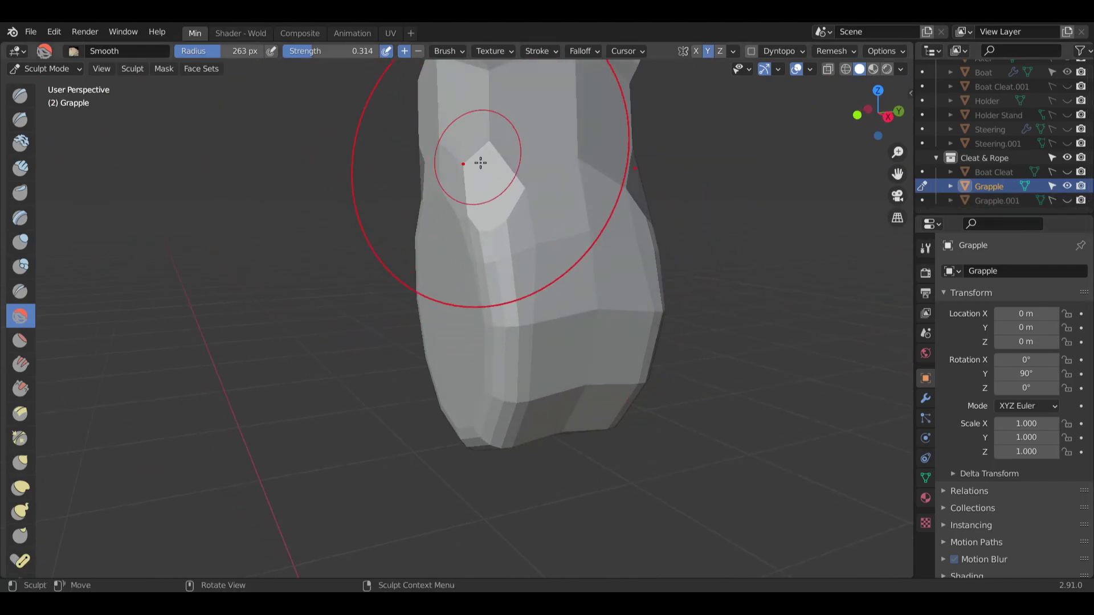
key(ctrl+z)
key(r)
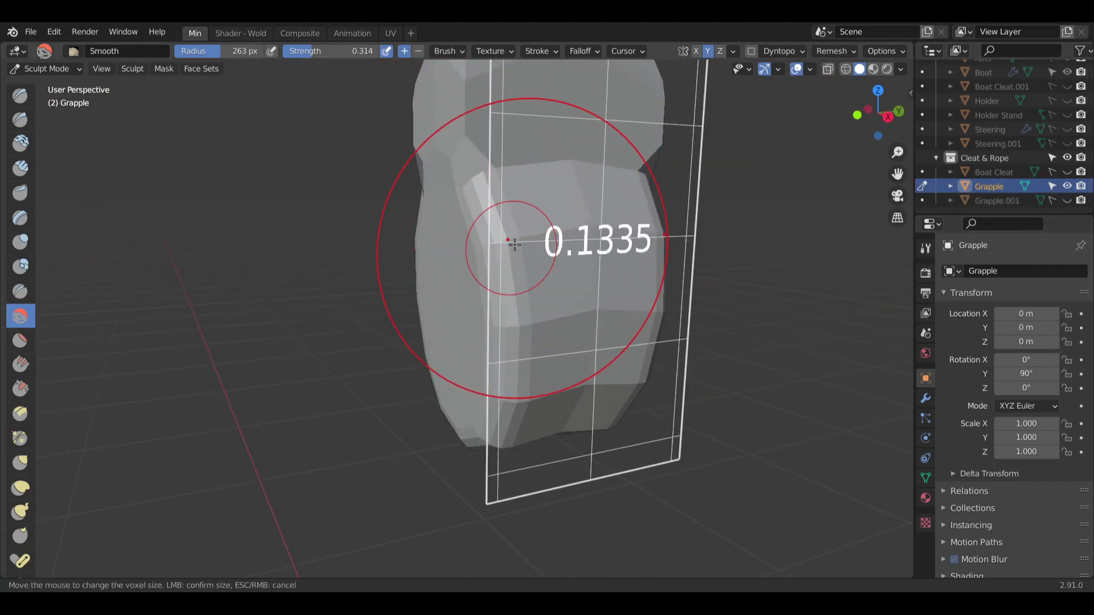
click(639, 199)
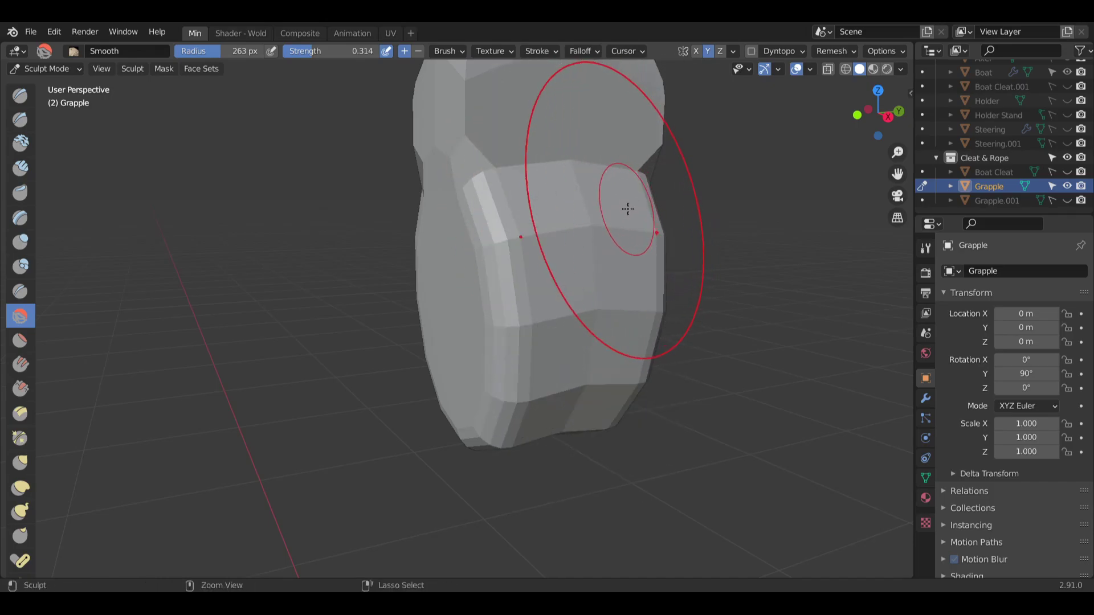
key(ctrl+r)
Smooth the remeshed clasp's side edge and underside with the Smooth brush.
mouse_move(513, 227)
mouse_down()
mouse_move(503, 233)
mouse_move(508, 308)
mouse_up()
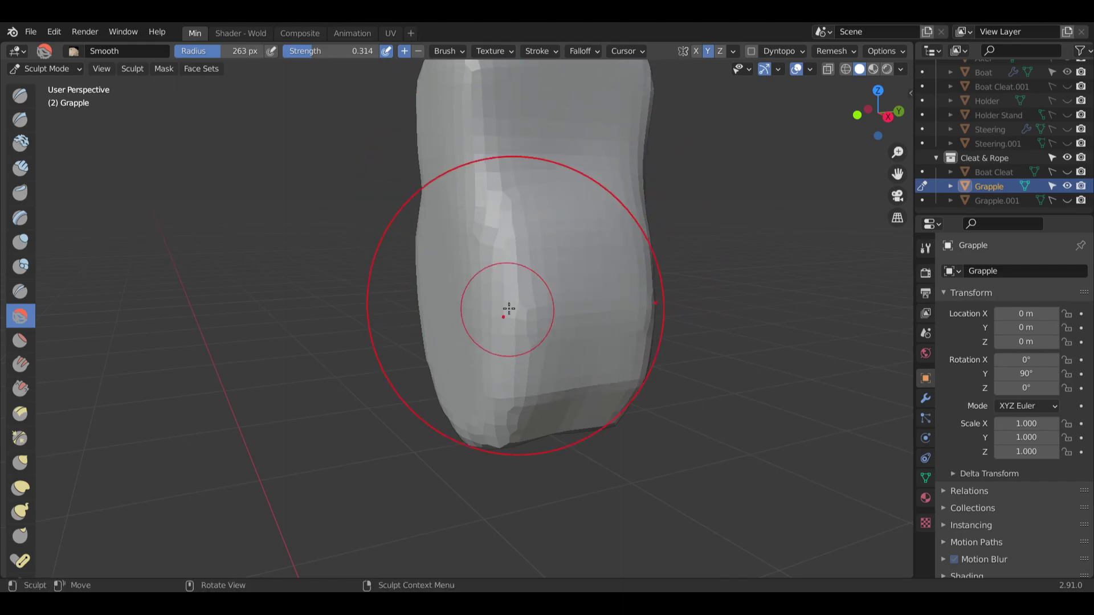
middle_drag(501, 416, 517, 451)
drag(516, 451, 494, 475)
middle_drag(491, 497, 525, 340)
drag(524, 338, 524, 327)
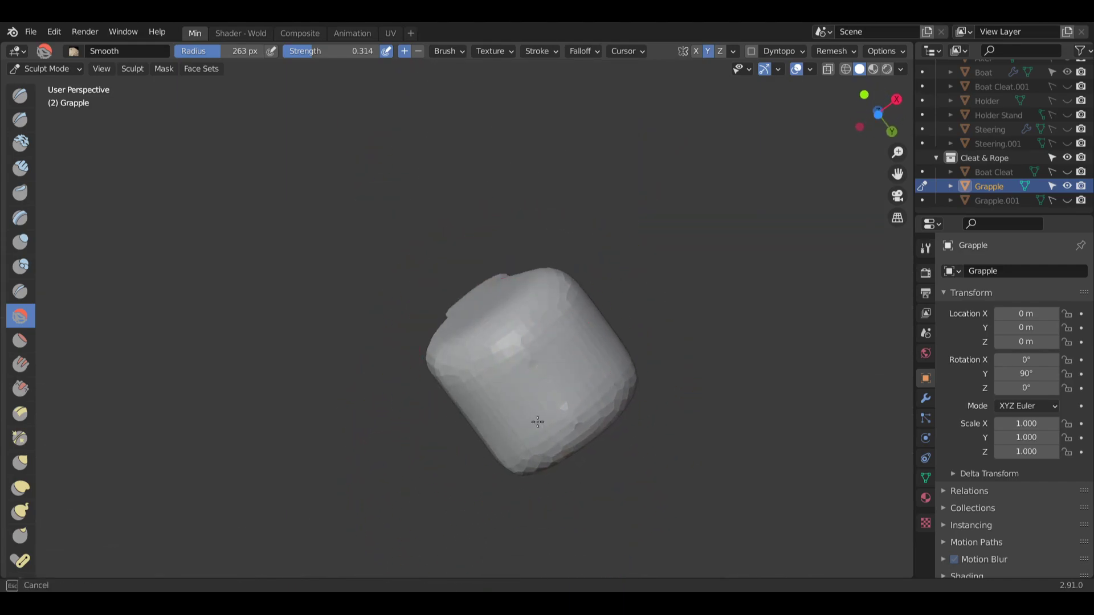
Smooth the front, side and rear edges of the Grapple clasp with the Smooth brush.
middle_drag(537, 422, 519, 297)
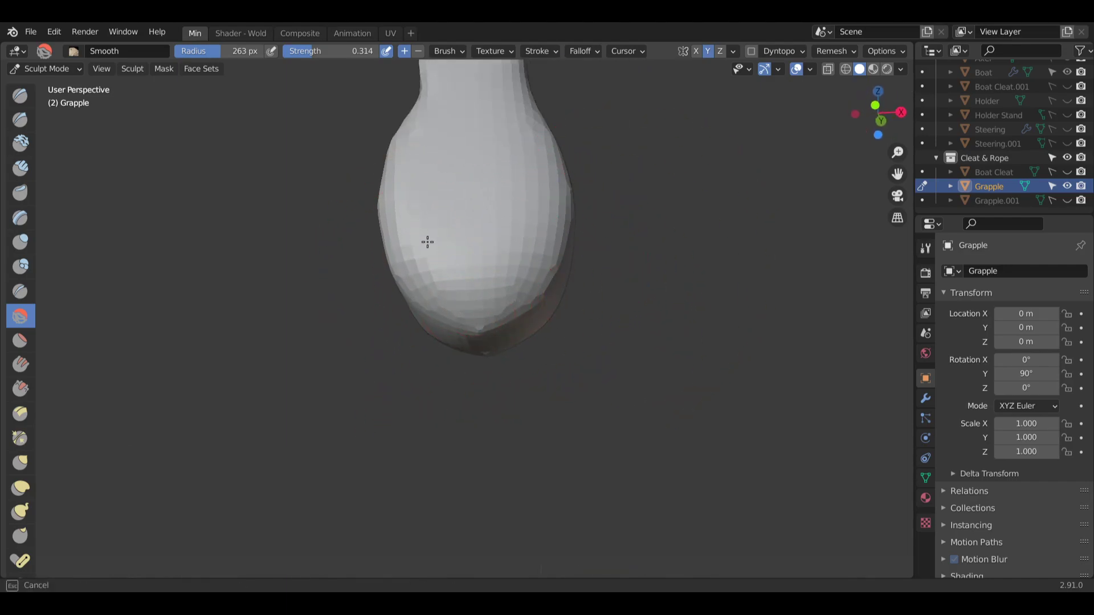
mouse_move(427, 242)
middle_down()
mouse_move(439, 237)
mouse_move(524, 279)
mouse_move(499, 274)
middle_up()
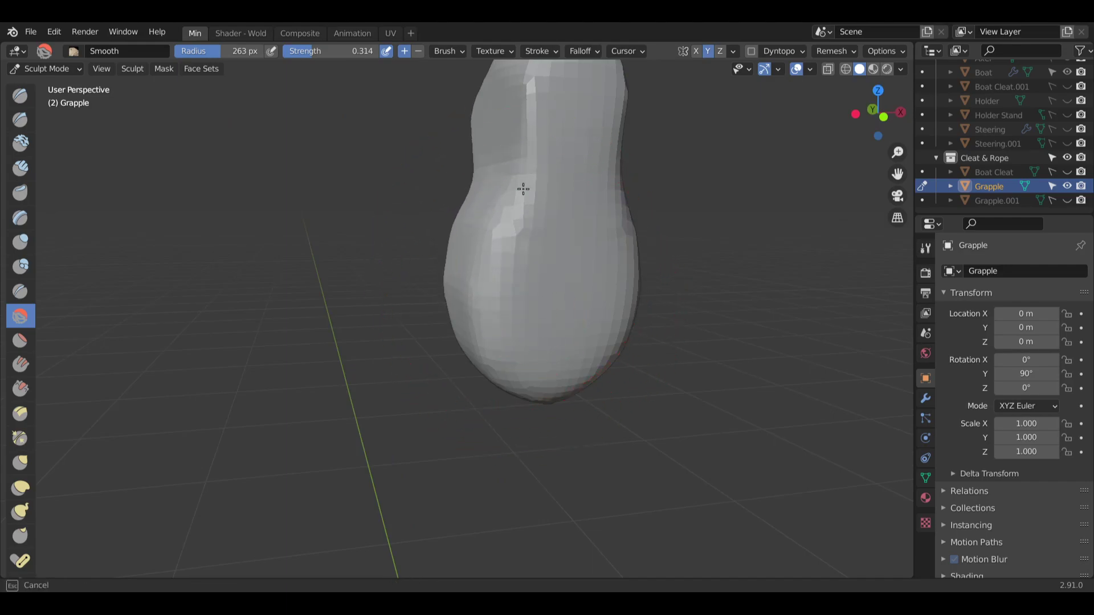
shift+middle_drag(501, 211, 459, 354)
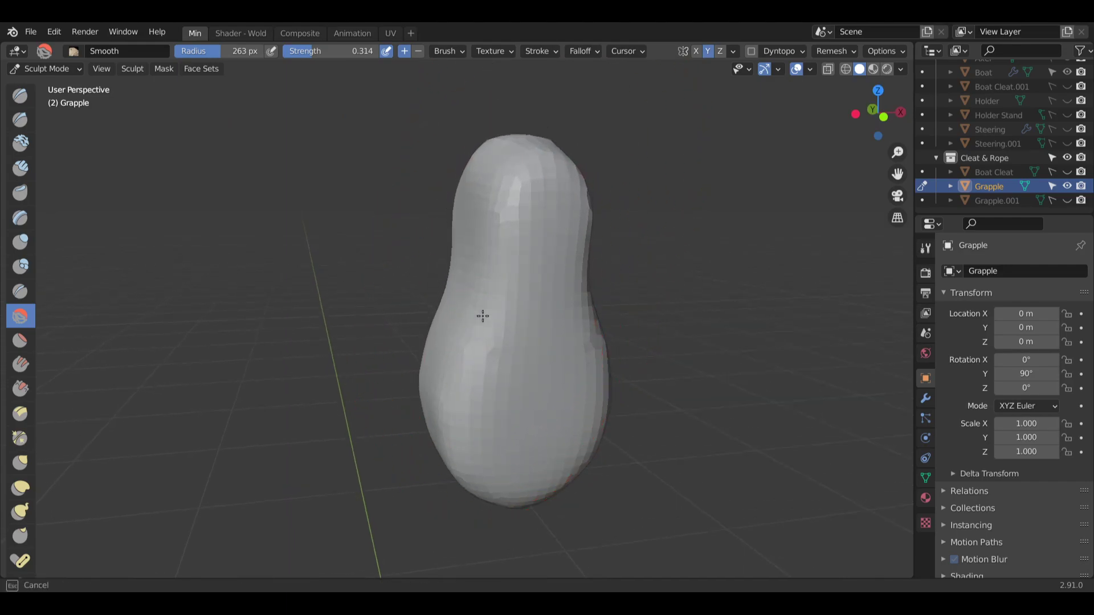
drag(482, 315, 533, 223)
middle_drag(523, 212, 546, 183)
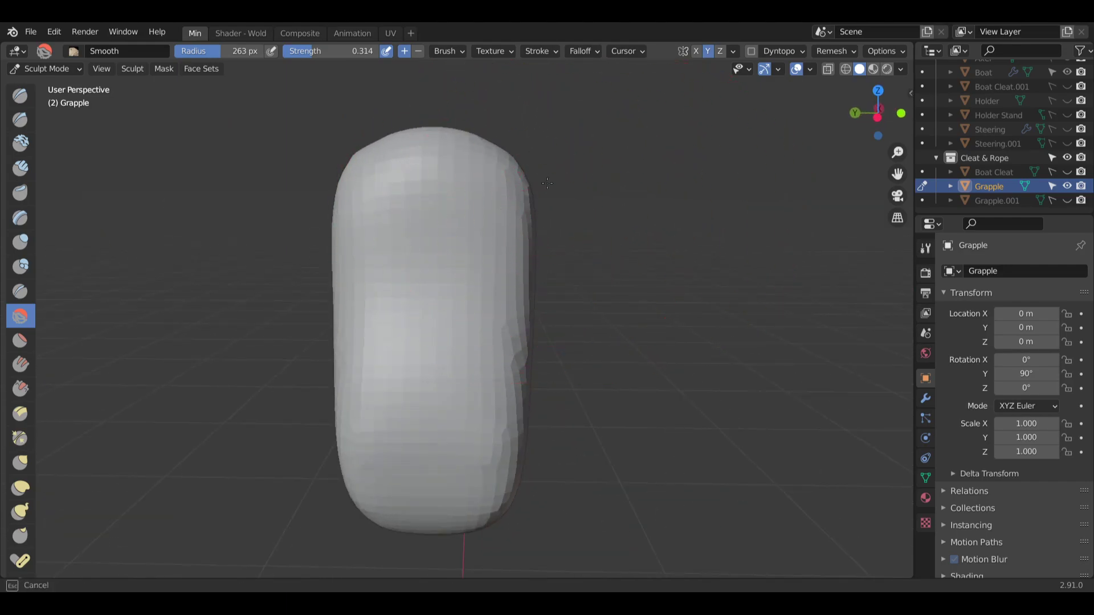
drag(519, 394, 519, 387)
mouse_move(519, 387)
middle_down()
mouse_move(604, 364)
mouse_move(532, 324)
middle_up()
mouse_move(523, 274)
shift+middle_down()
mouse_move(594, 291)
mouse_move(538, 288)
mouse_move(589, 285)
shift+middle_up()
drag(601, 364, 601, 416)
shift+middle_drag(615, 432, 553, 273)
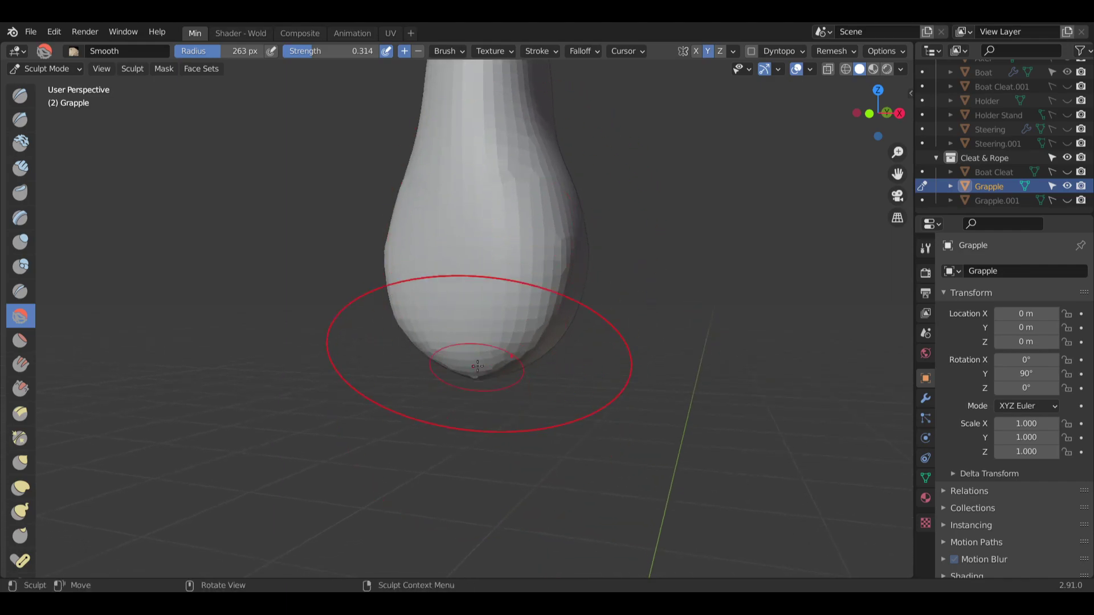
Smooth the uneven faces around the underside of the clasp's wide lower end at close range.
scroll(493, 388, up, 6)
middle_drag(466, 342, 450, 251)
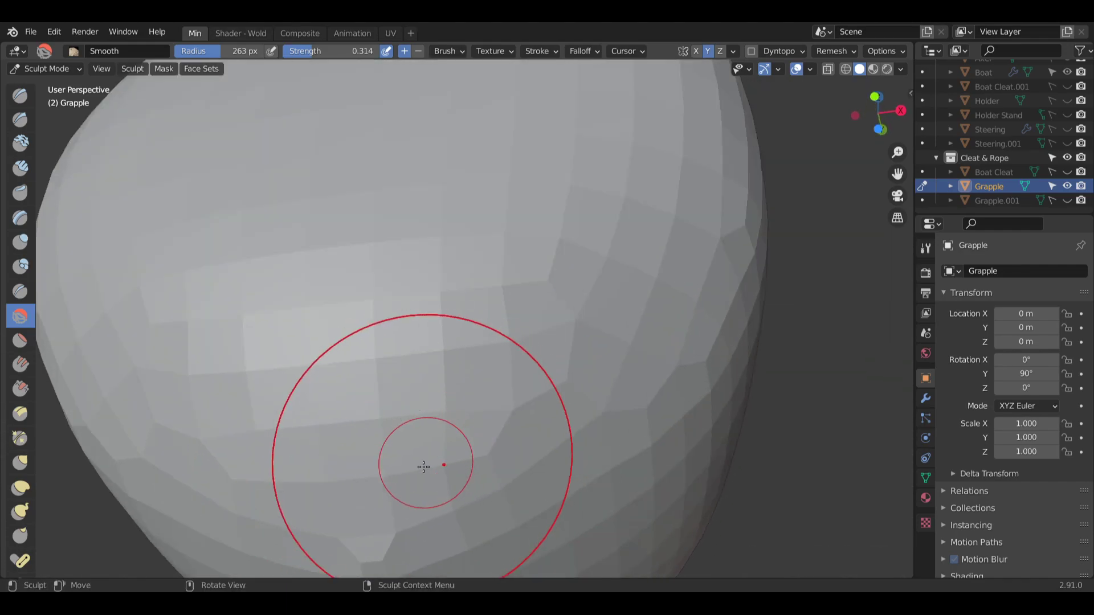
mouse_move(422, 466)
shift+middle_down()
mouse_move(449, 293)
mouse_move(454, 148)
shift+middle_up()
scroll(442, 122, up, 2)
drag(437, 137, 431, 154)
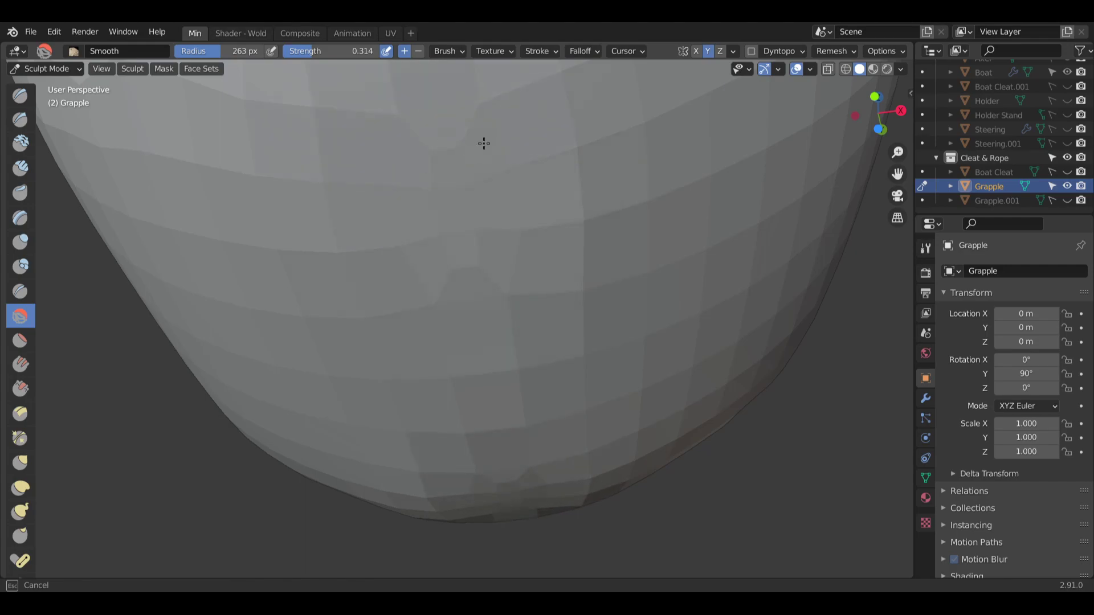
drag(484, 143, 536, 219)
scroll(542, 222, down, 4)
middle_drag(543, 222, 467, 256)
scroll(441, 302, down, 6)
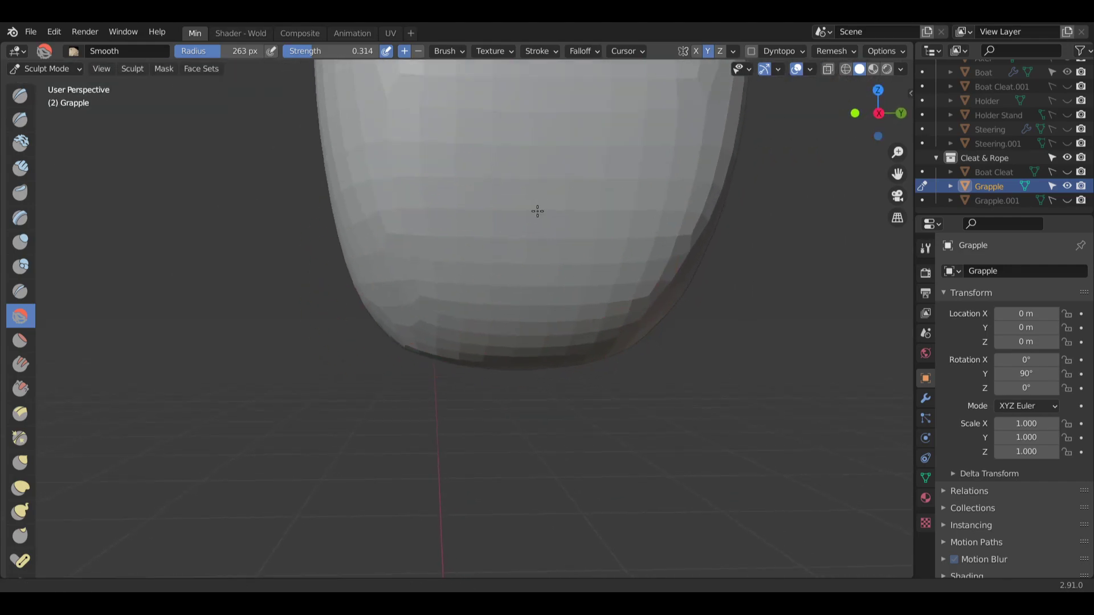
Unhide Grapple.001, check how the clasp fits over the ring, and hide Grapple.001 again.
click(1067, 200)
middle_drag(410, 268, 432, 268)
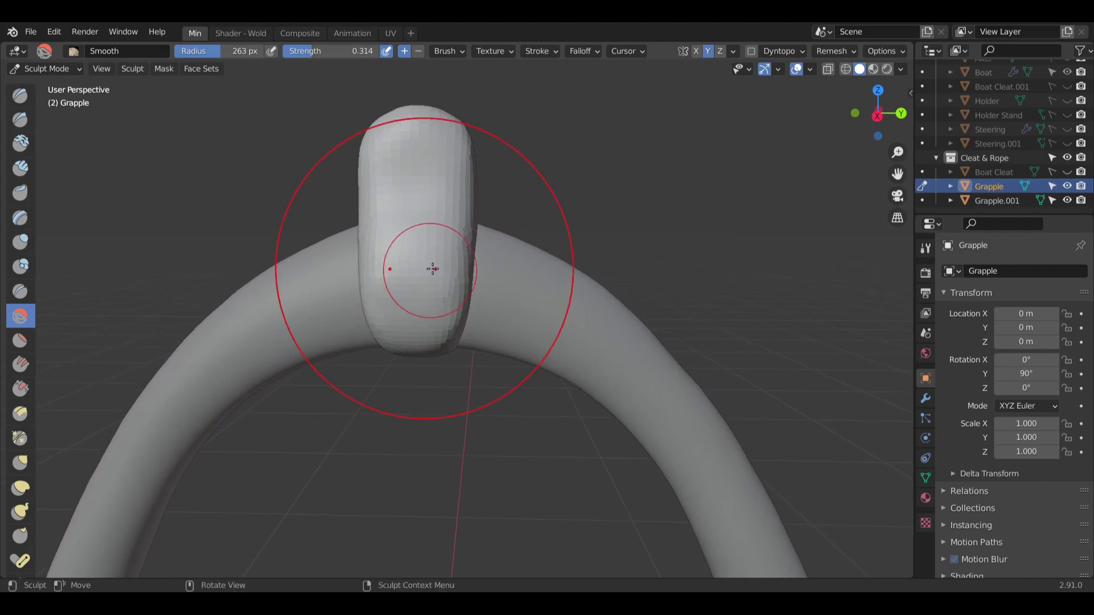
click(1066, 187)
click(1067, 187)
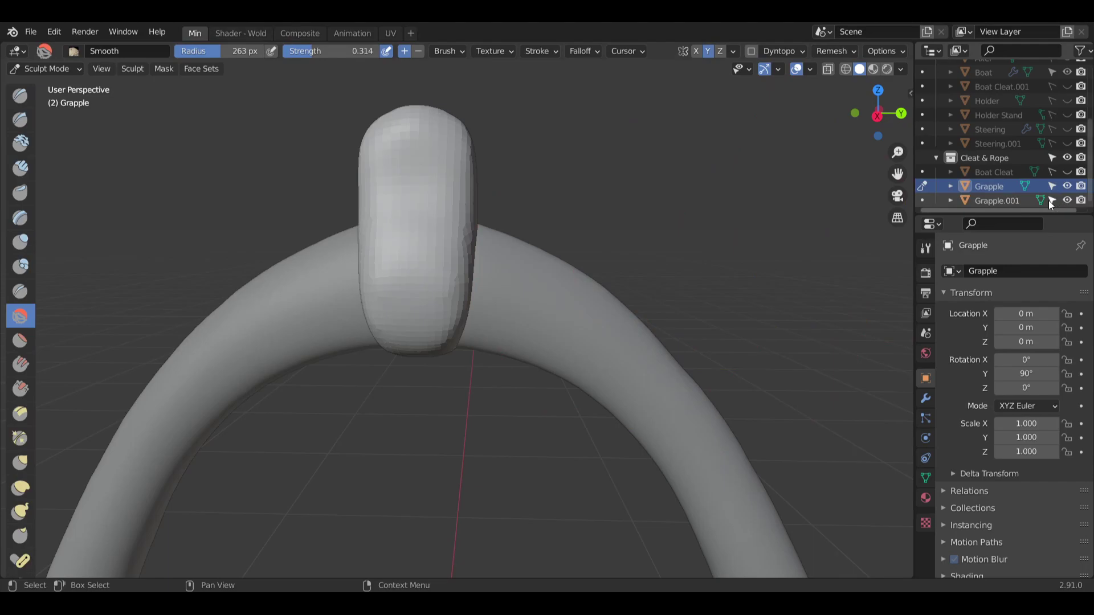
click(1067, 200)
Switch to the Flatten/Contrast brush at strength 0.500 and flatten the side of the clasp.
middle_drag(433, 256, 170, 249)
click(21, 390)
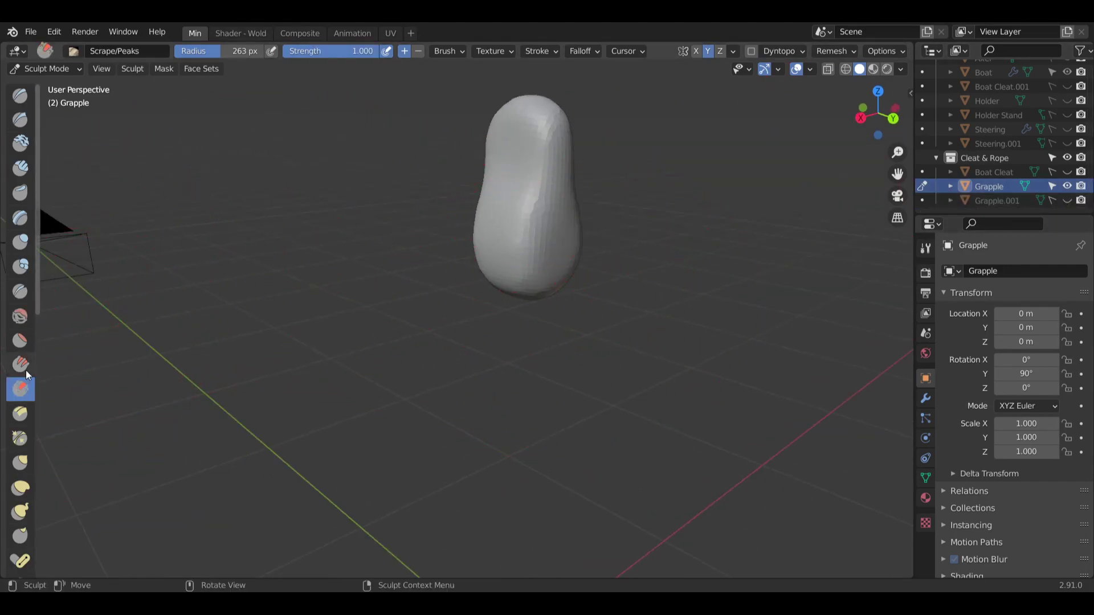
click(26, 370)
click(26, 344)
scroll(489, 242, up, 3)
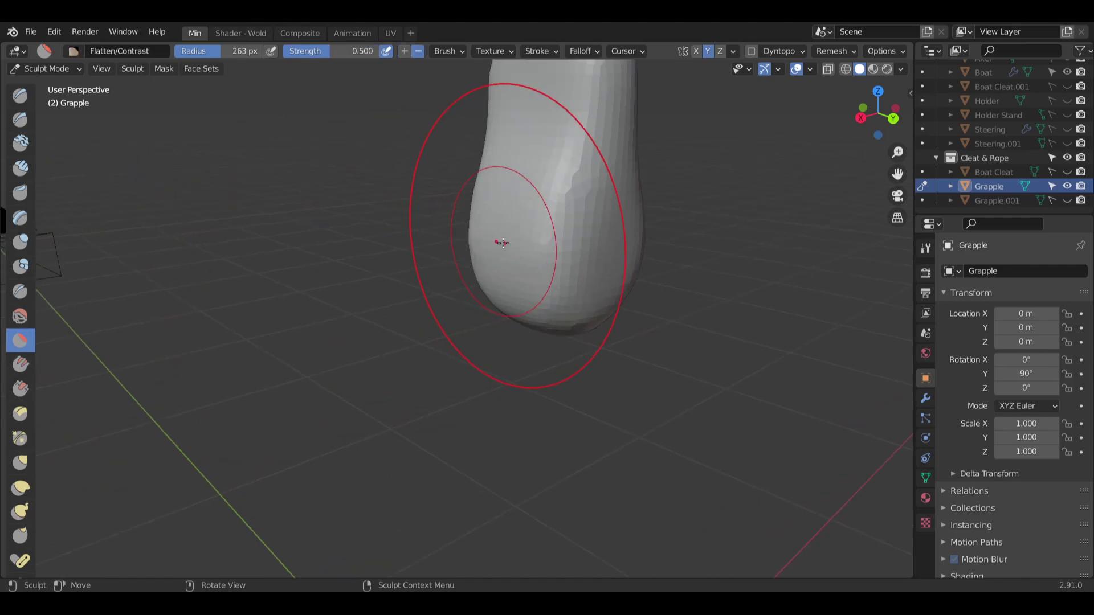
mouse_move(503, 243)
middle_down()
mouse_move(613, 276)
mouse_move(629, 217)
middle_up()
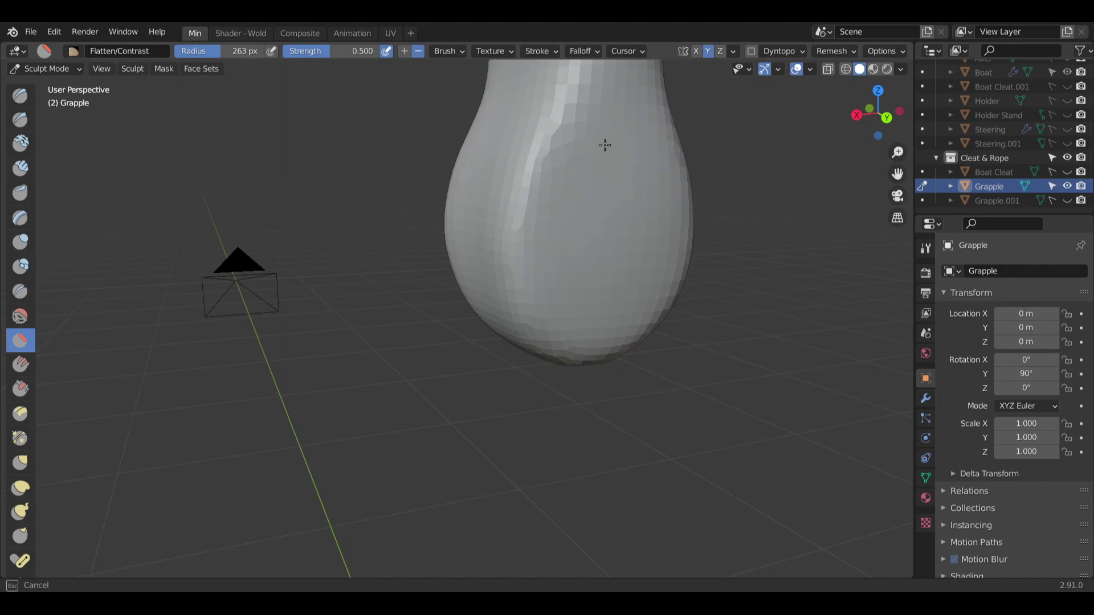
middle_drag(630, 175, 573, 239)
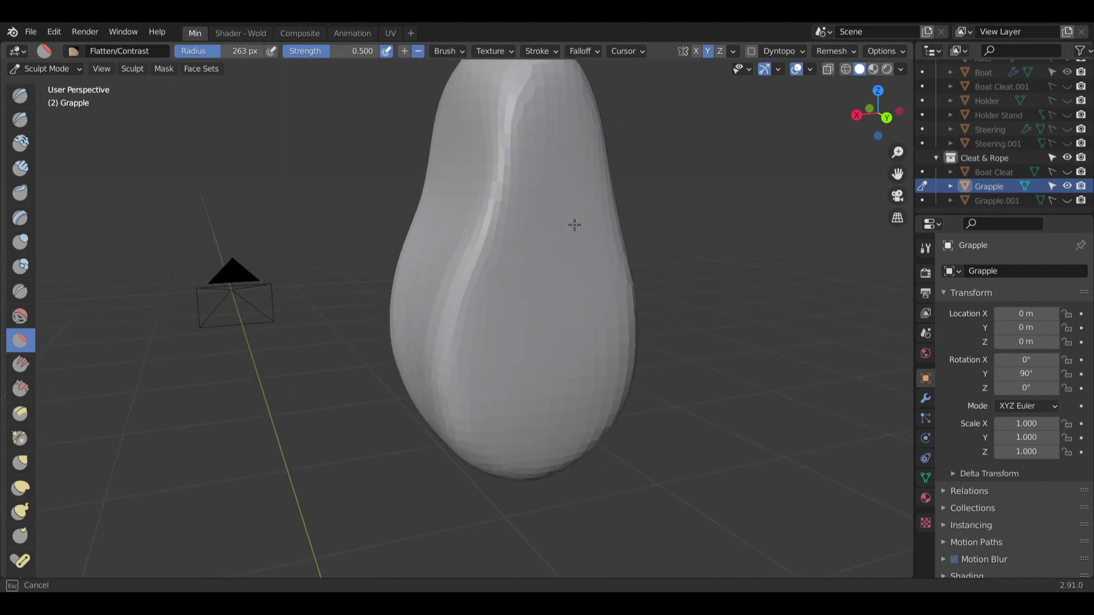
mouse_move(574, 225)
mouse_down()
mouse_move(545, 244)
mouse_move(549, 316)
mouse_up()
middle_drag(549, 318, 632, 316)
scroll(548, 308, down, 2)
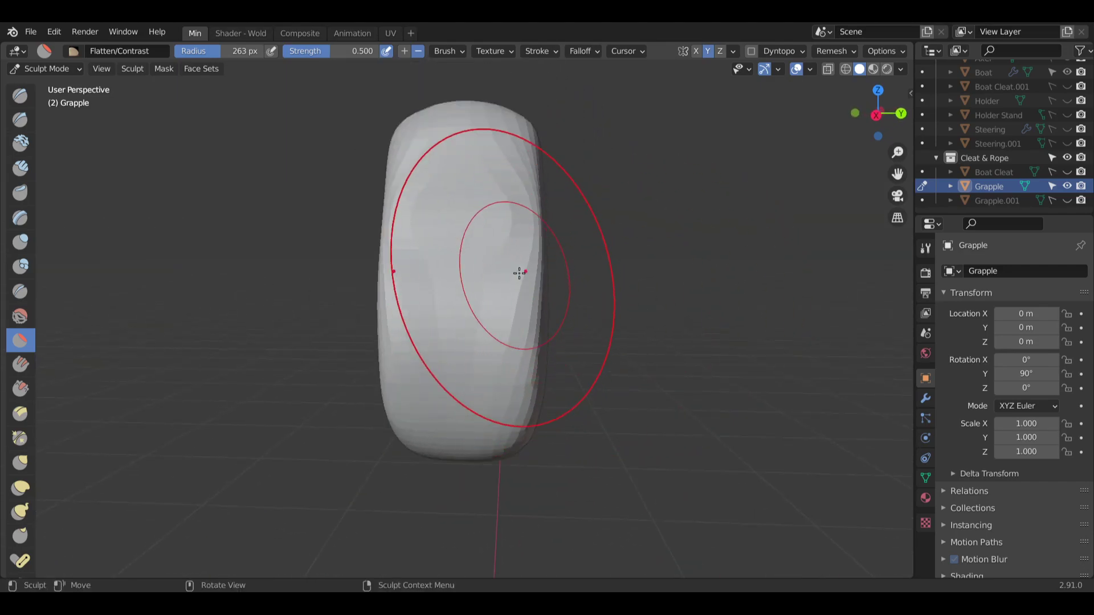
Unhide Grapple.001 and switch from sculpting the clasp back to Object Mode.
mouse_move(519, 272)
middle_down()
mouse_move(488, 306)
mouse_move(500, 276)
mouse_move(700, 262)
mouse_move(474, 289)
mouse_move(570, 324)
mouse_move(492, 329)
mouse_move(633, 342)
middle_up()
click(1068, 201)
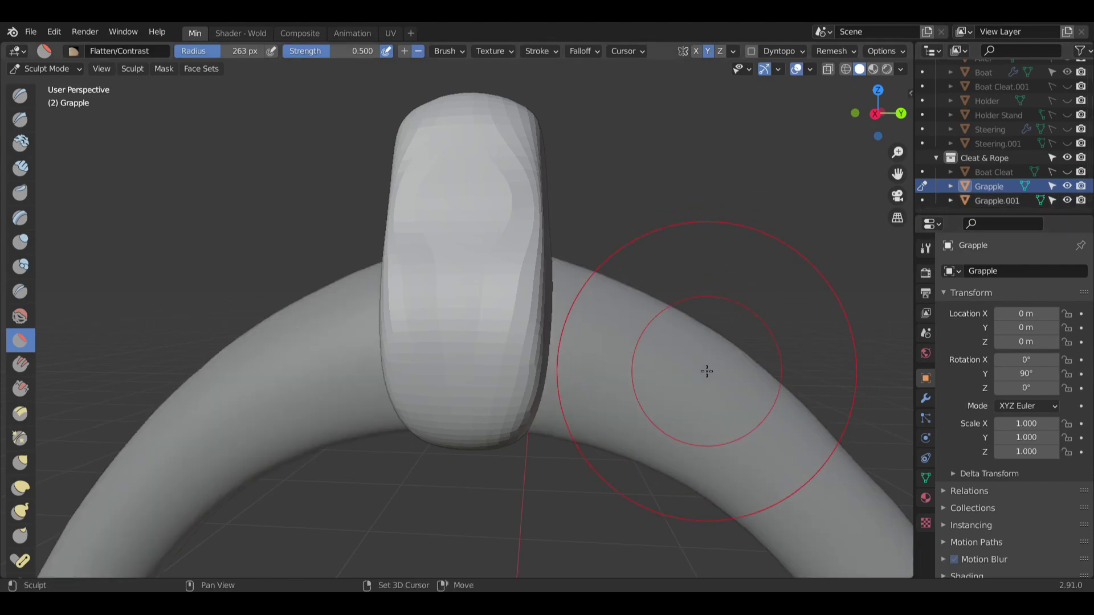
mouse_move(708, 370)
middle_down()
mouse_move(588, 298)
mouse_move(508, 276)
mouse_move(552, 315)
mouse_move(464, 331)
mouse_move(525, 312)
middle_up()
click(52, 68)
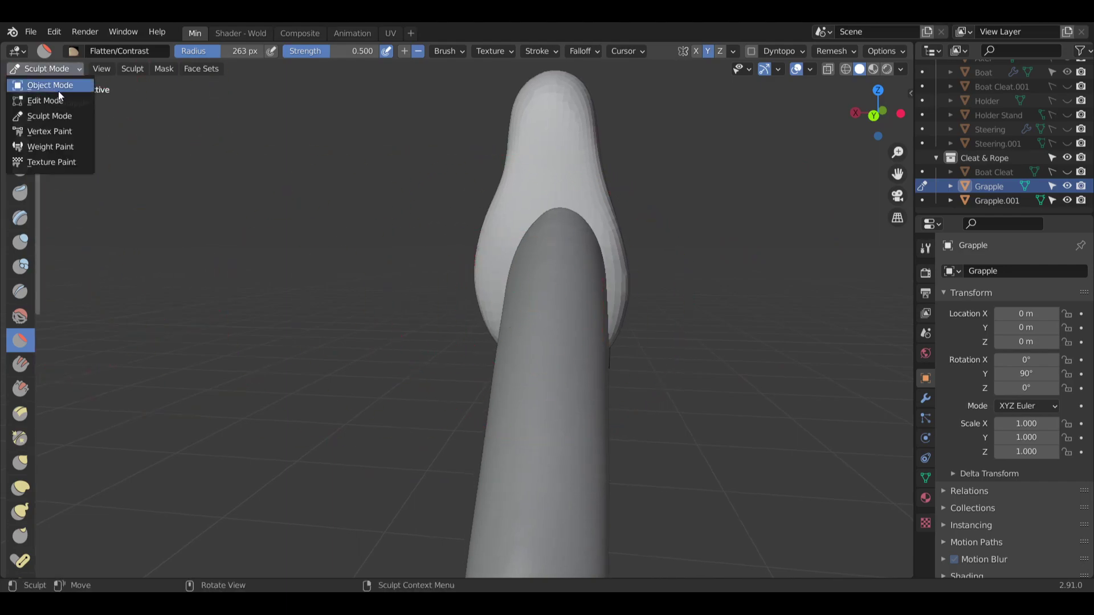
click(57, 85)
Select the Grapple clasp and shift it along X by -0.013391 m to centre it on the ring.
middle_drag(349, 238, 126, 249)
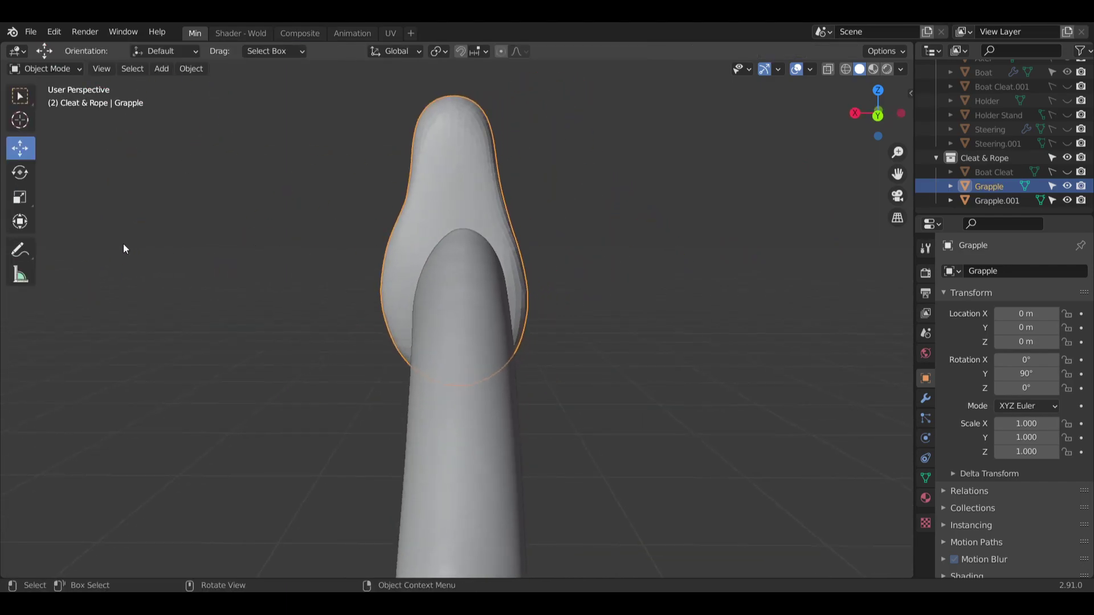
click(266, 190)
scroll(395, 193, down, 3)
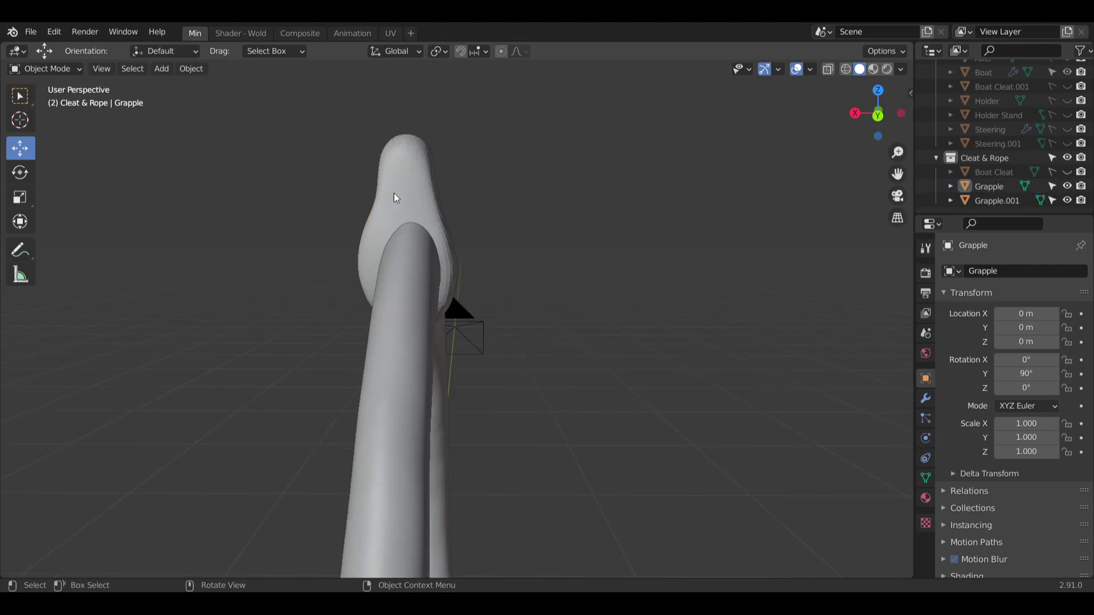
click(394, 193)
scroll(351, 310, down, 4)
scroll(328, 460, up, 3)
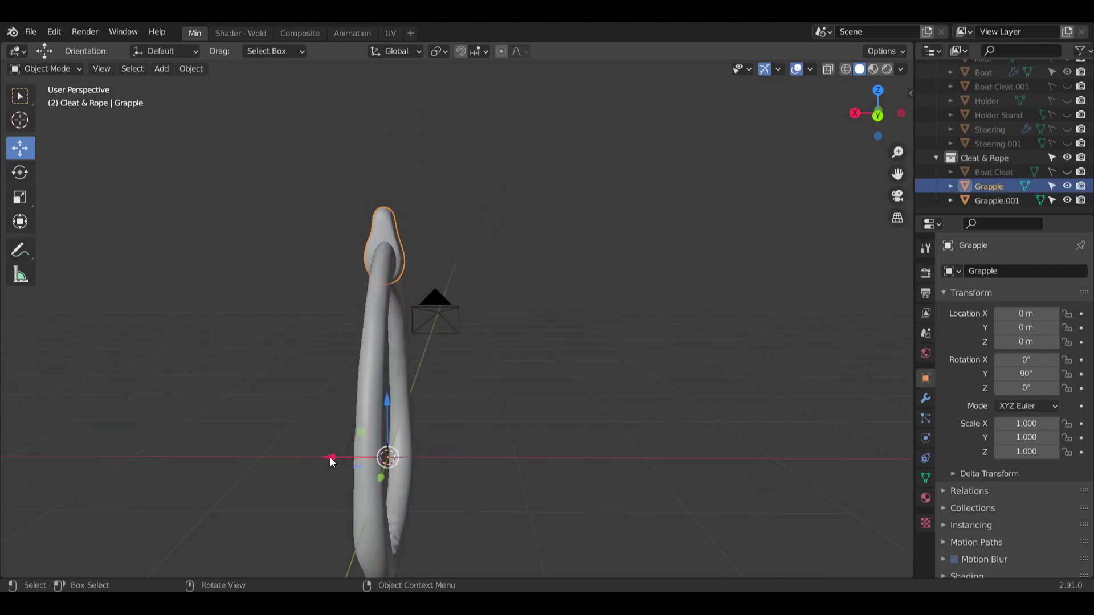
drag(330, 455, 328, 455)
scroll(345, 285, up, 2)
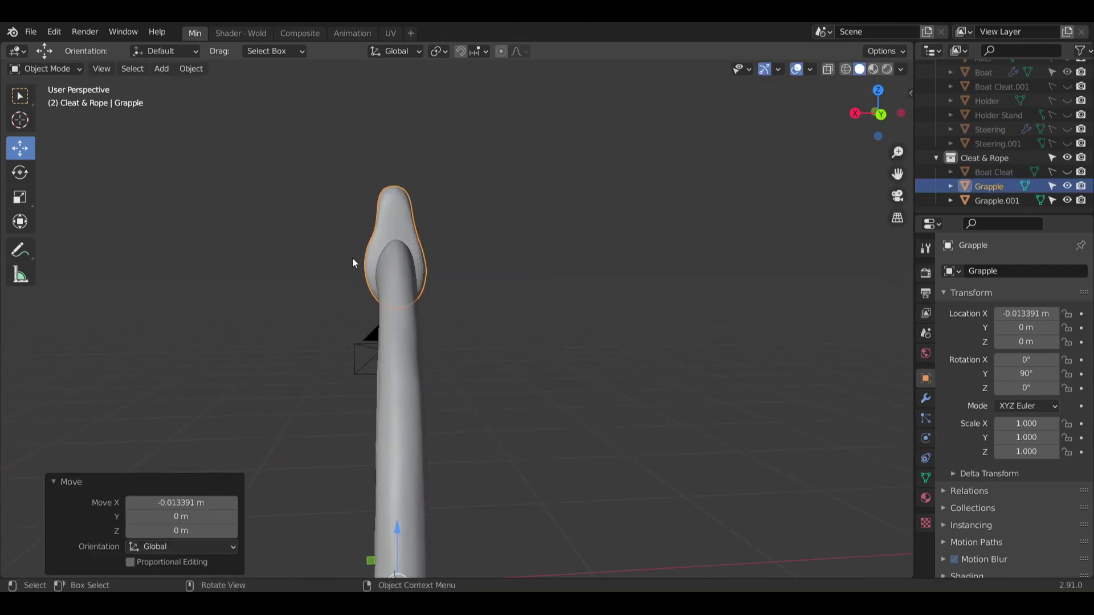
scroll(388, 291, up, 2)
scroll(396, 275, up, 3)
Lower the clasp to Z -0.010304 m, deselect it and check its fit on the ring.
middle_drag(401, 271, 419, 422)
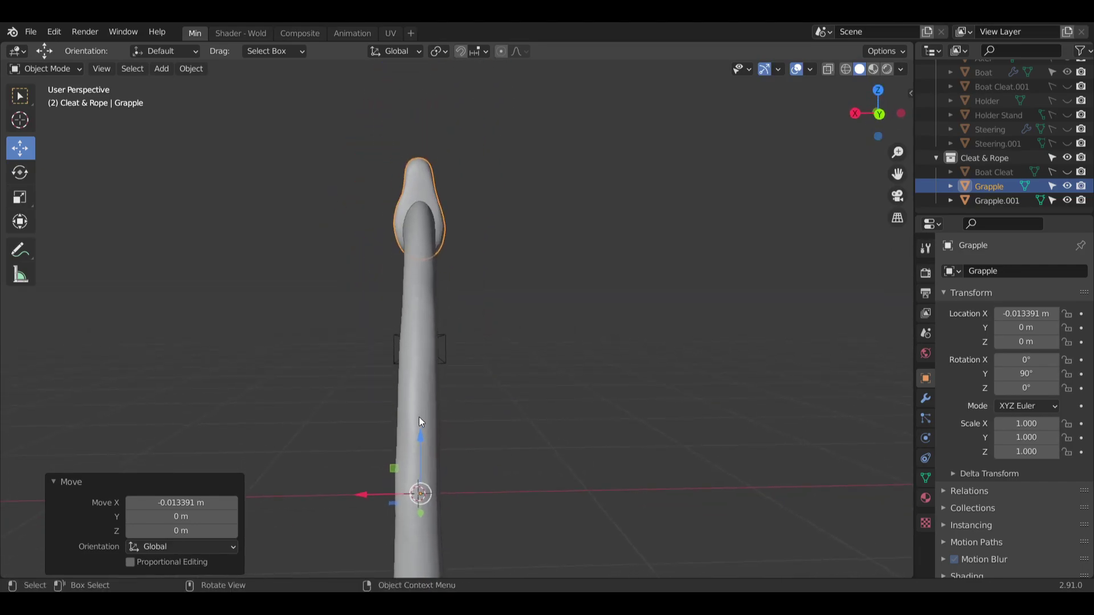
drag(420, 424, 415, 441)
middle_drag(408, 241, 486, 203)
click(420, 228)
scroll(392, 270, up, 8)
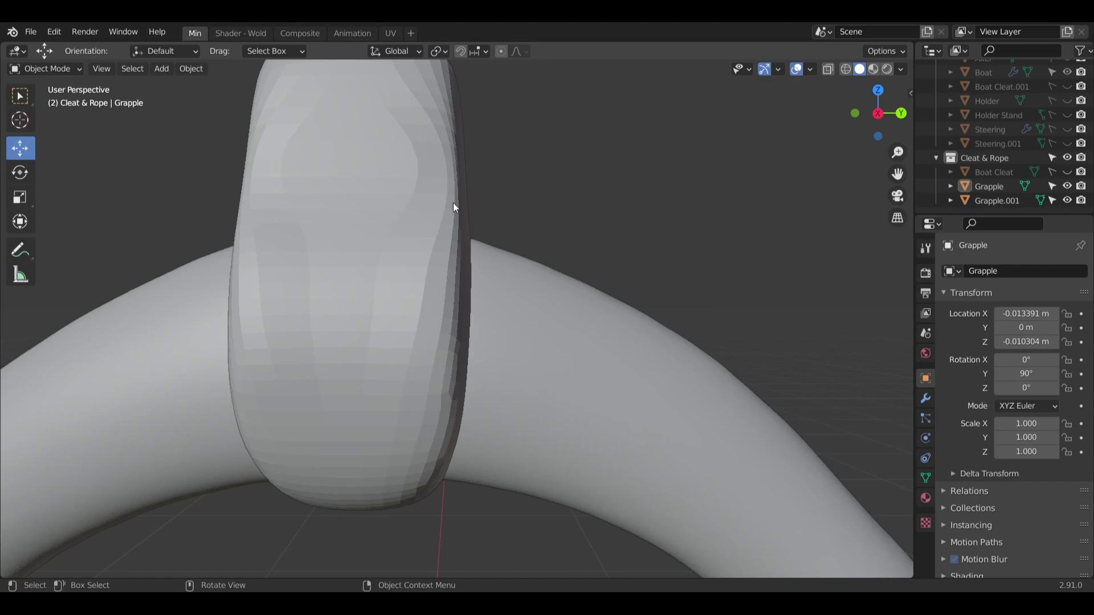
middle_drag(454, 206, 488, 240)
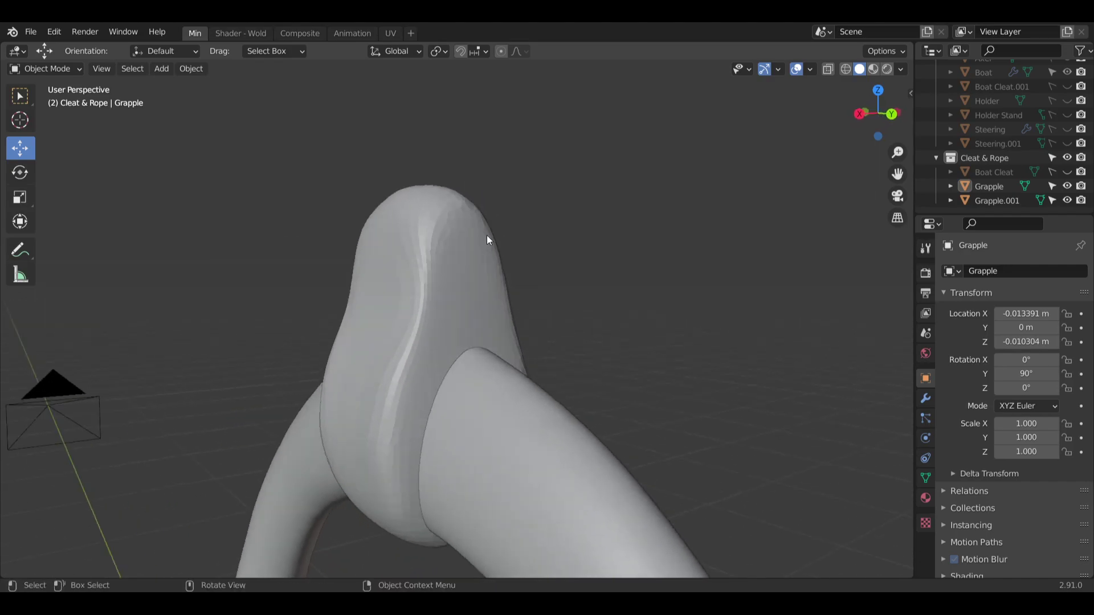
Add a 32-vertex cylinder and raise it to Z 1.6354 m around the top of the ring.
click(160, 68)
mouse_move(226, 91)
click(311, 155)
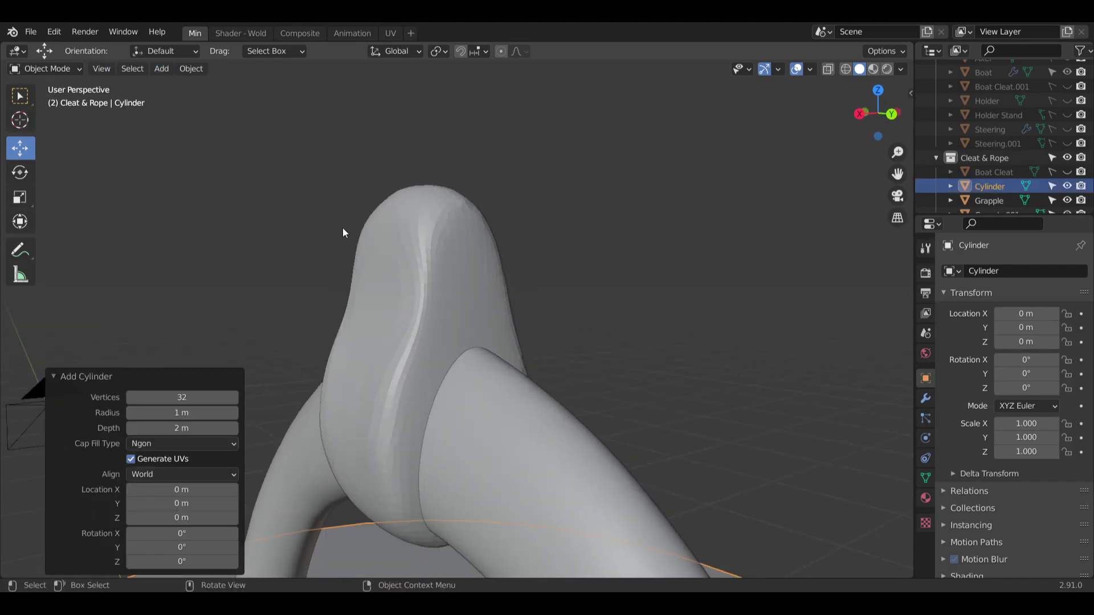
scroll(337, 297, down, 3)
drag(366, 459, 410, 200)
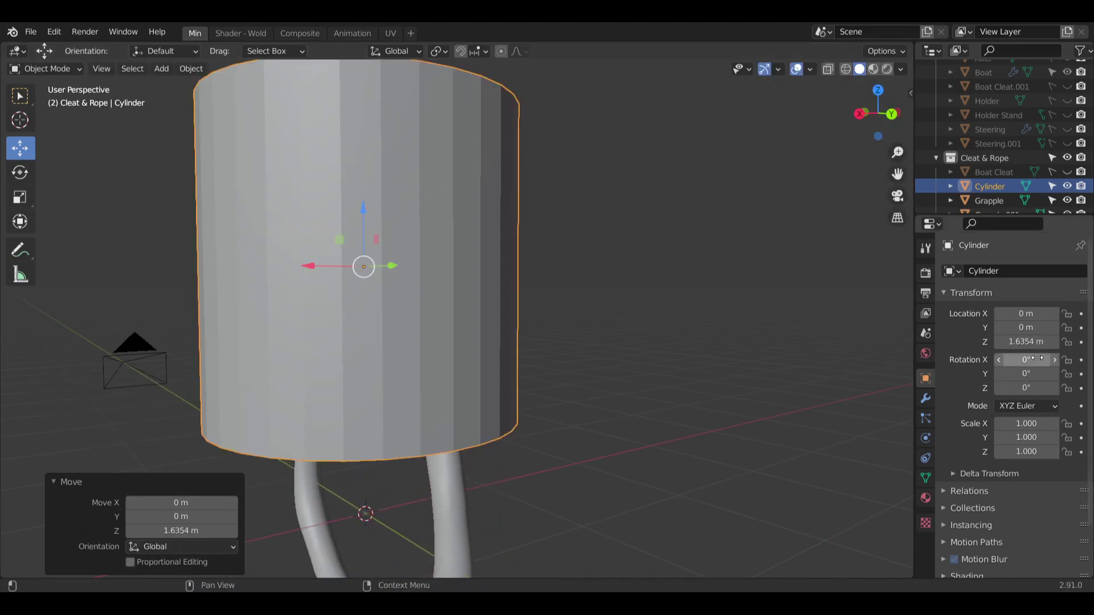
Rotate the cylinder 90° about Y and scale its cross-section in Y and Z by -0.067, keeping its length.
key(Return)
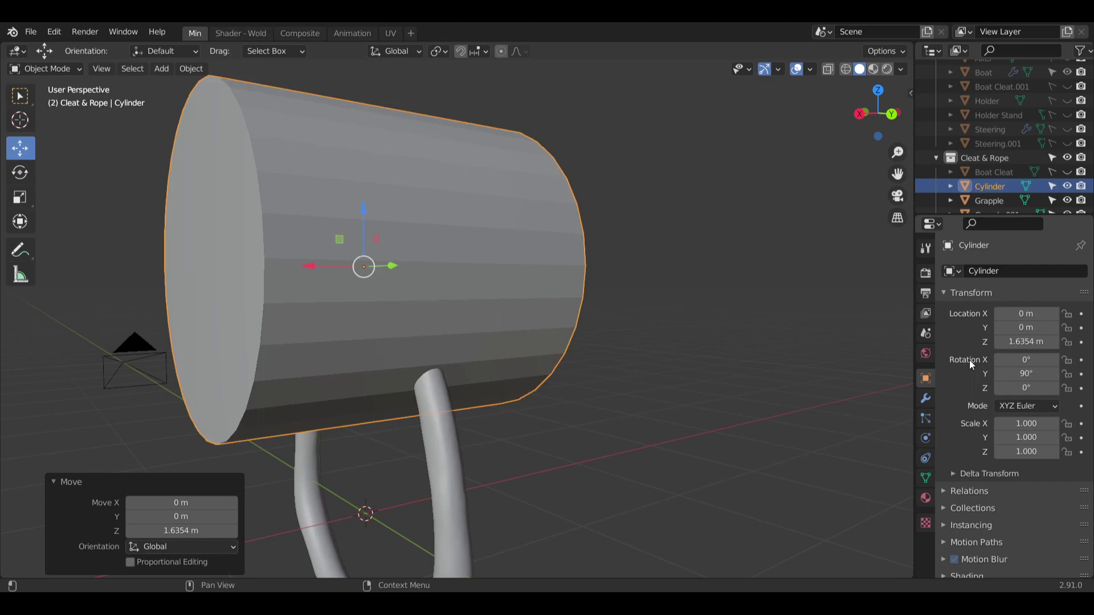
middle_drag(271, 153, 321, 155)
click(29, 198)
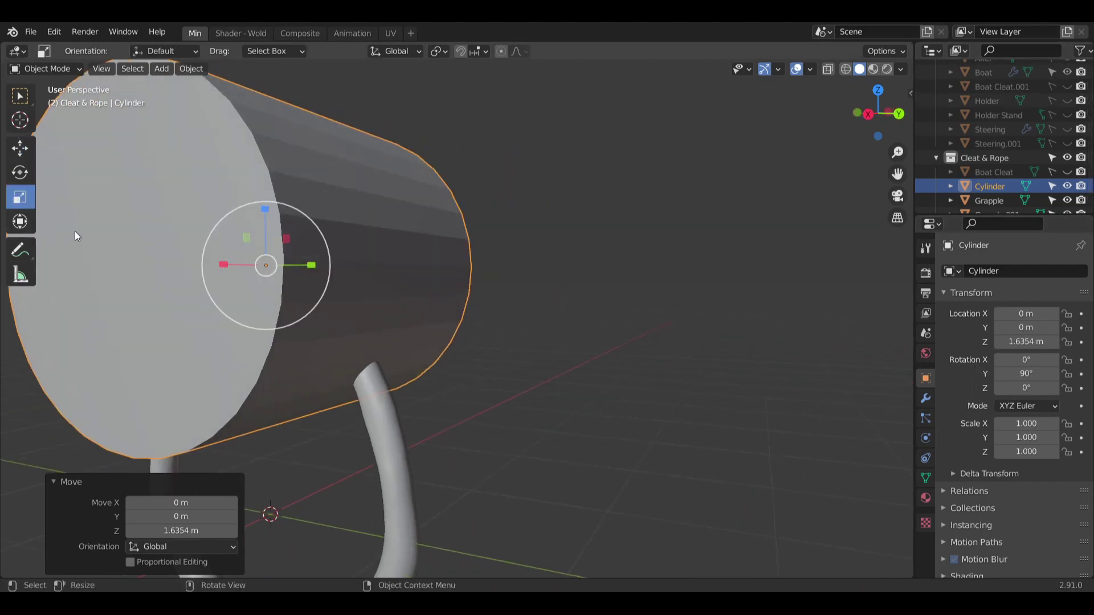
middle_drag(75, 232, 325, 250)
drag(305, 243, 278, 266)
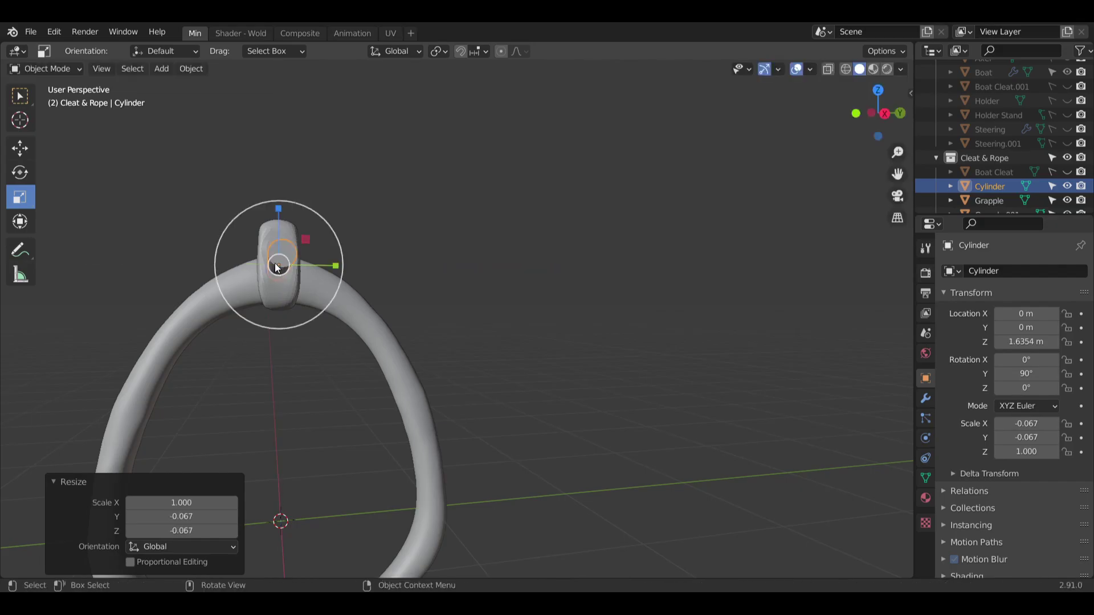
Raise the thin cylinder to Z 1.7726 m so it passes through the clasp's upper end.
middle_drag(278, 265, 54, 180)
click(24, 150)
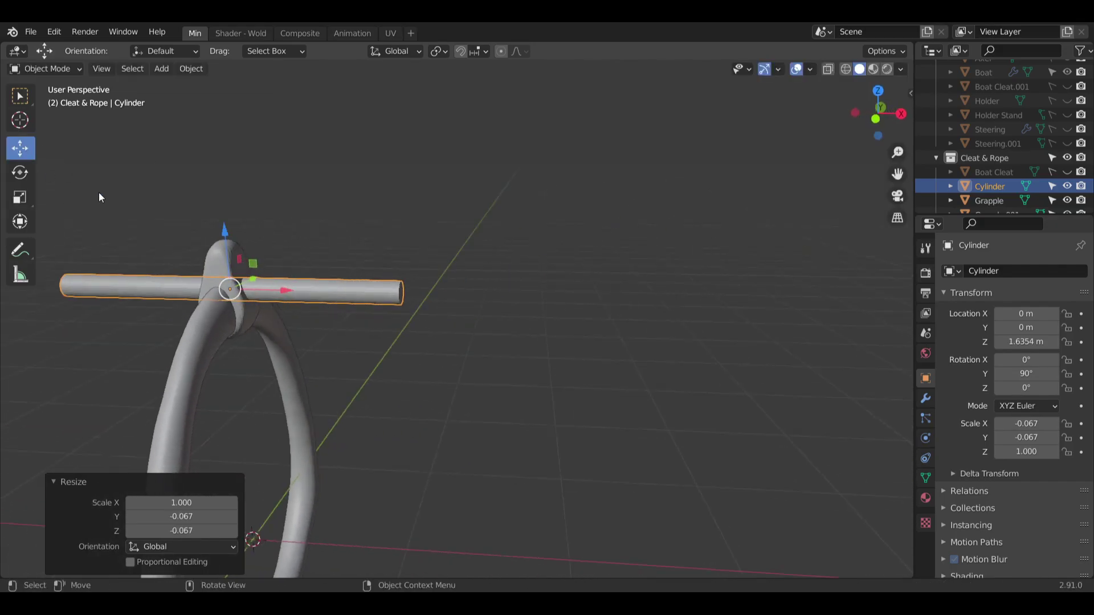
scroll(211, 242, up, 4)
drag(249, 297, 271, 237)
middle_drag(310, 289, 408, 333)
drag(366, 276, 360, 262)
scroll(416, 245, down, 5)
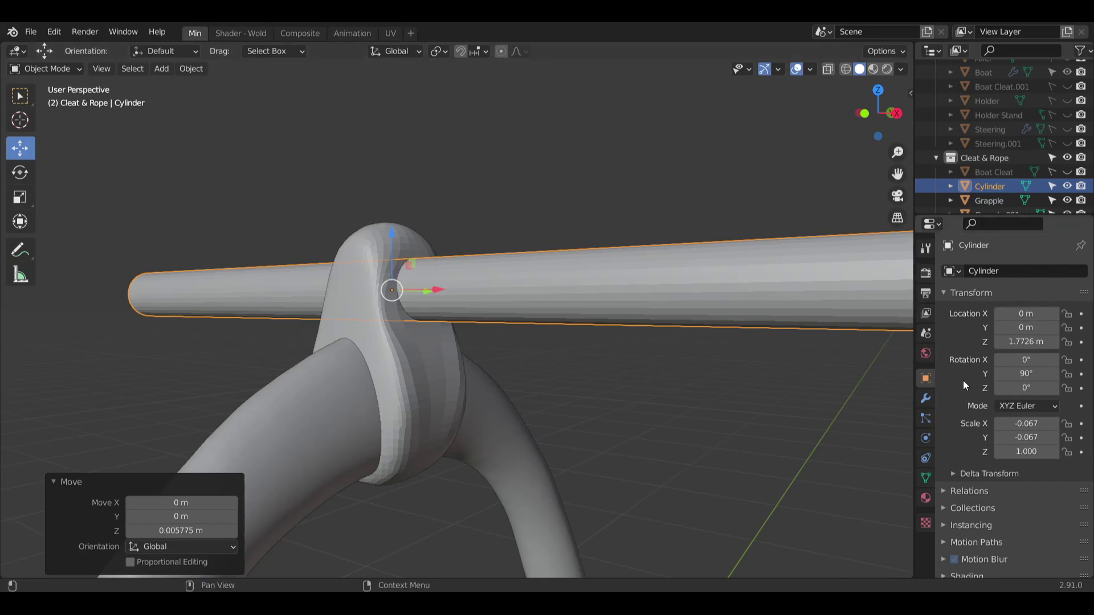
scroll(1004, 193, down, 1)
Add a Boolean modifier in Difference mode to the clasp object Grapple, with the Cylinder as its cutting object.
click(1003, 190)
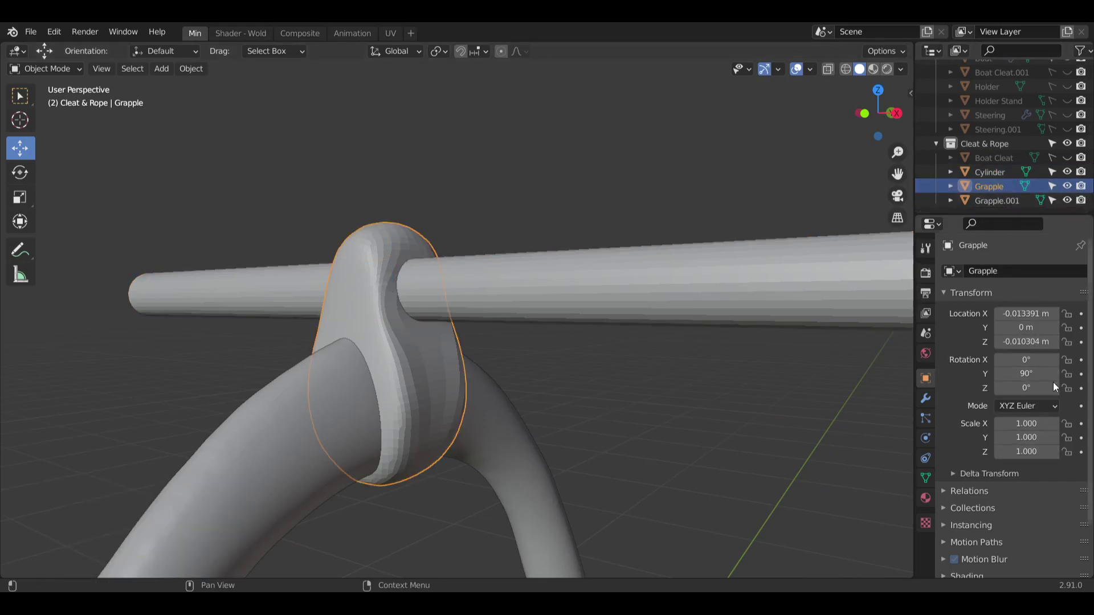
click(925, 399)
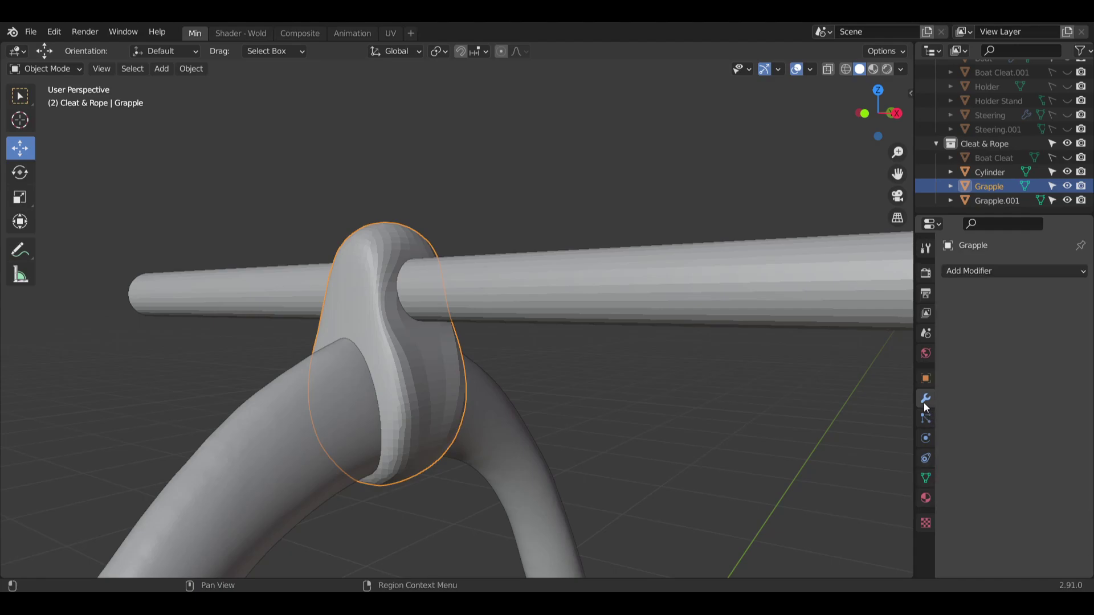
click(1005, 274)
click(805, 340)
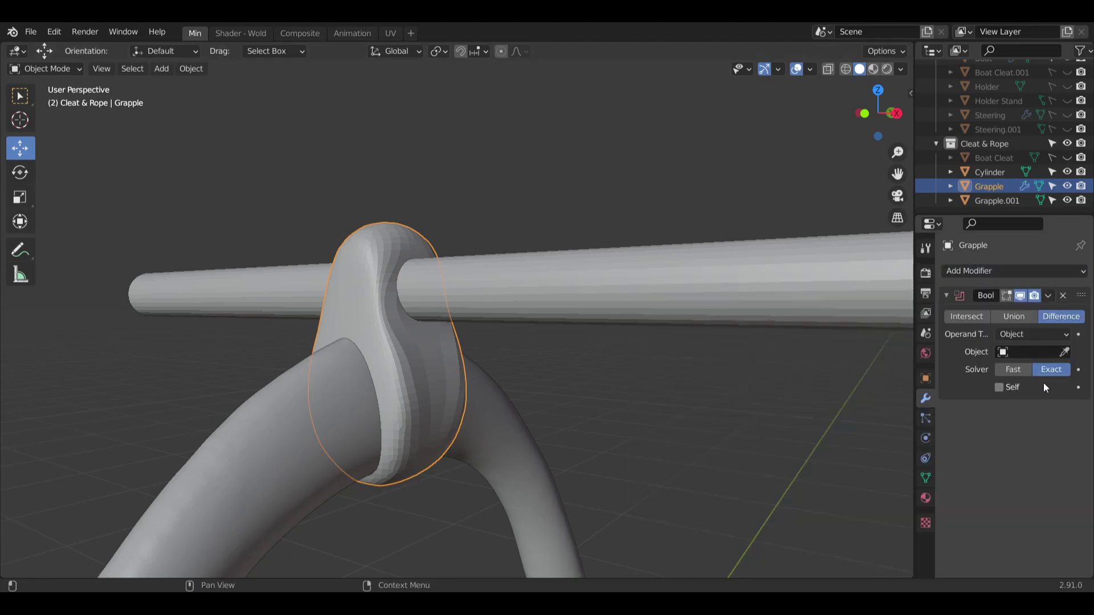
click(1027, 352)
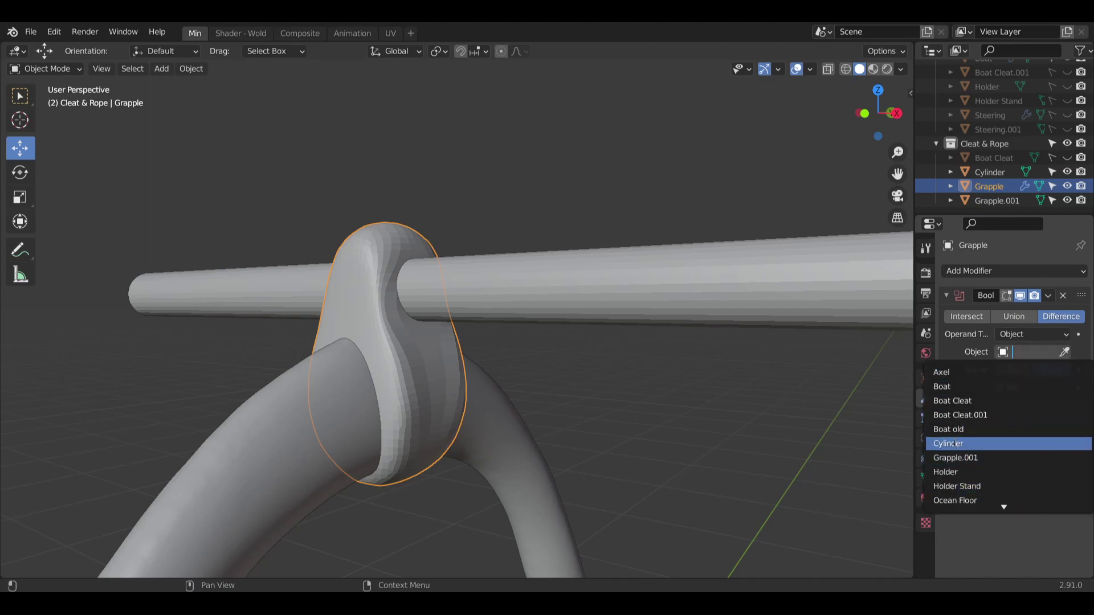
click(954, 444)
Apply the clasp's Boolean modifier and hide the cylinder to inspect the rope hole.
click(1048, 295)
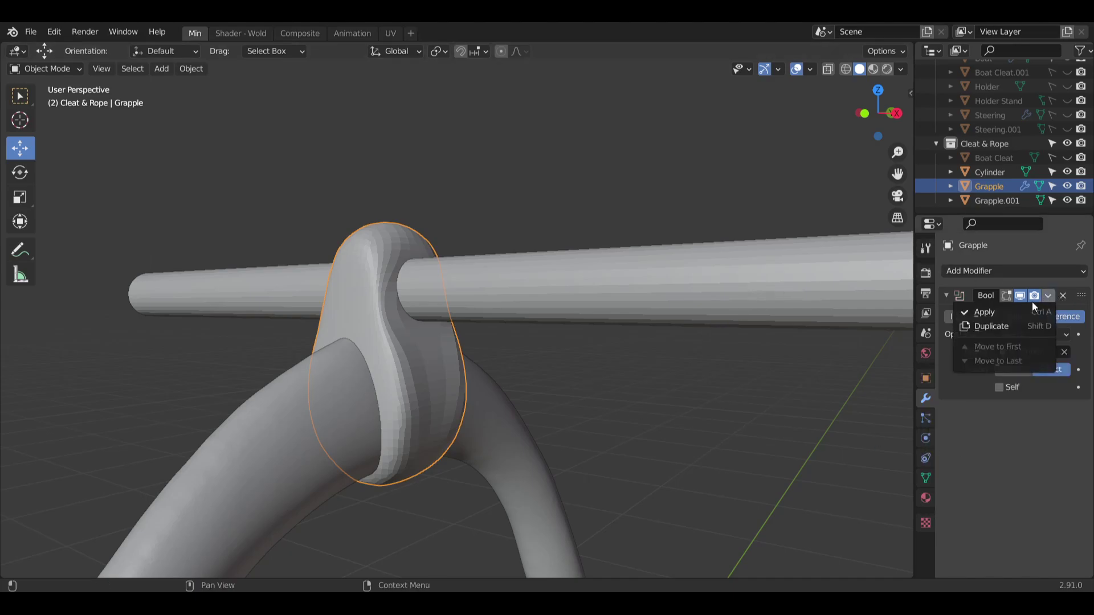
click(1025, 307)
click(1067, 172)
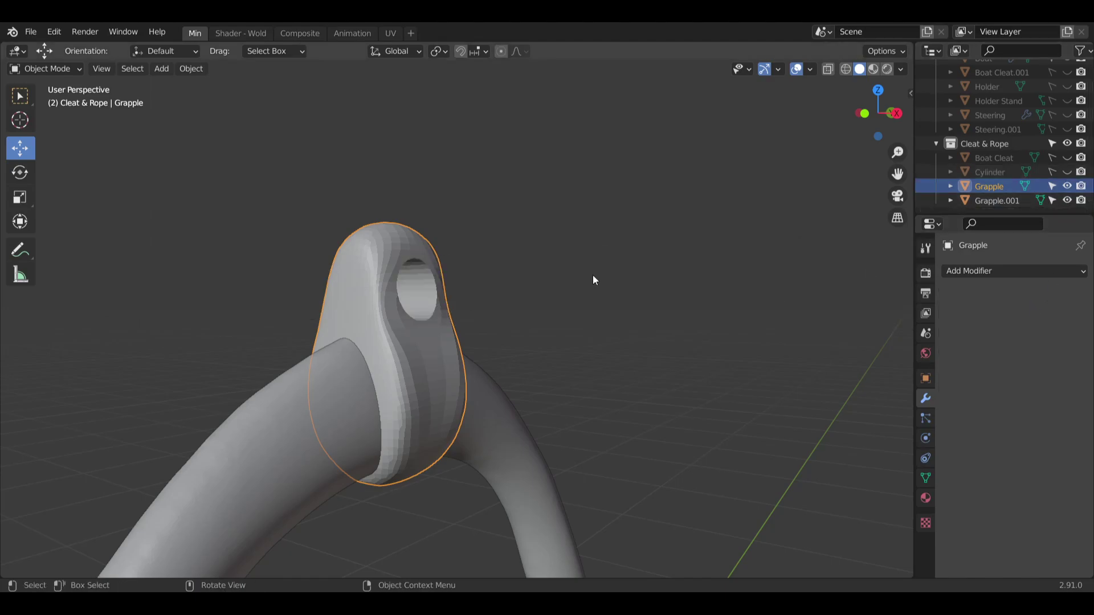
scroll(437, 275, up, 4)
middle_drag(436, 276, 476, 283)
scroll(504, 276, down, 2)
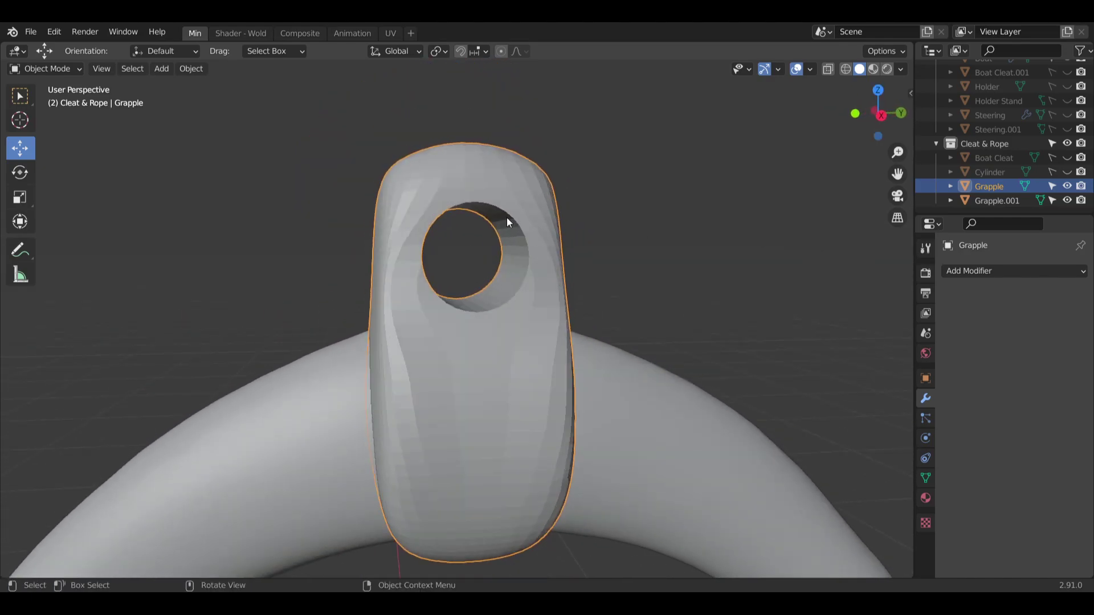
middle_drag(507, 218, 459, 196)
scroll(459, 196, up, 2)
Delete the hidden Cylinder and the duplicate Boat Cleat.001 from the scene.
click(1000, 171)
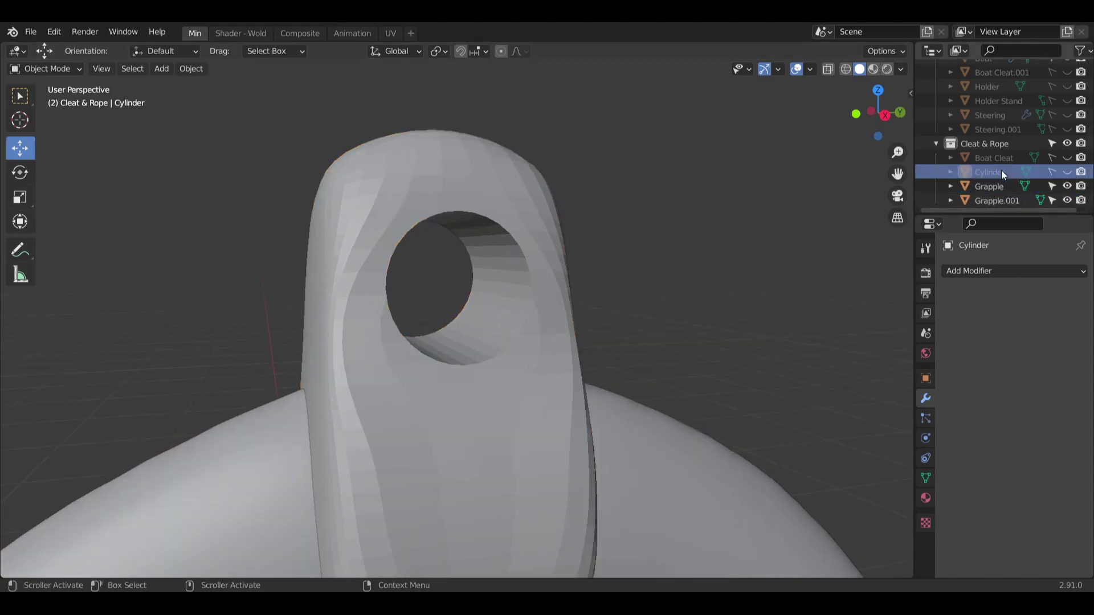
key(Delete)
click(1018, 85)
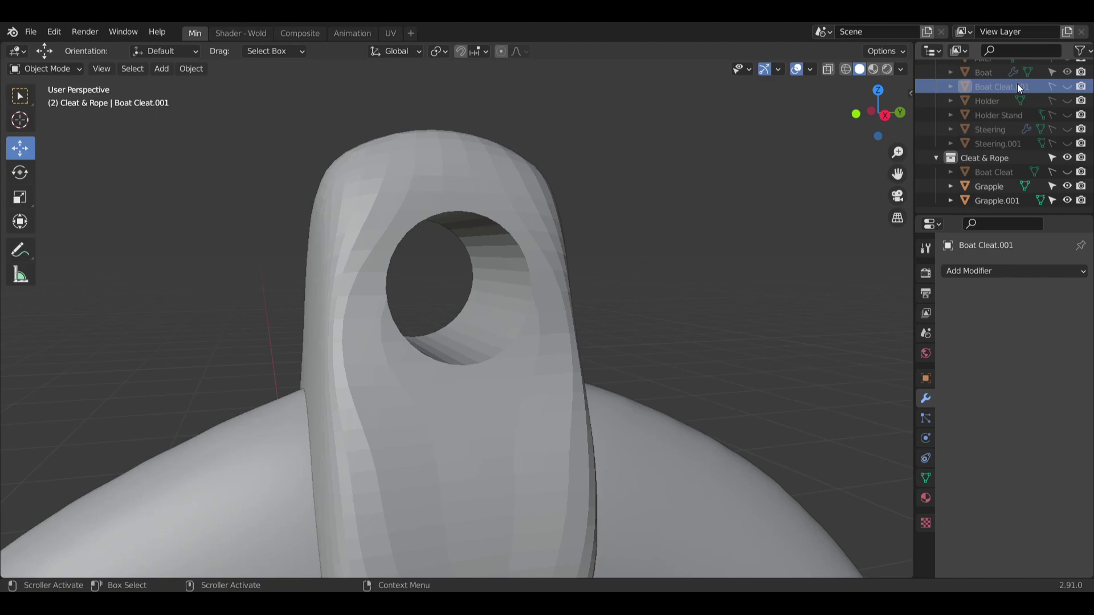
key(Delete)
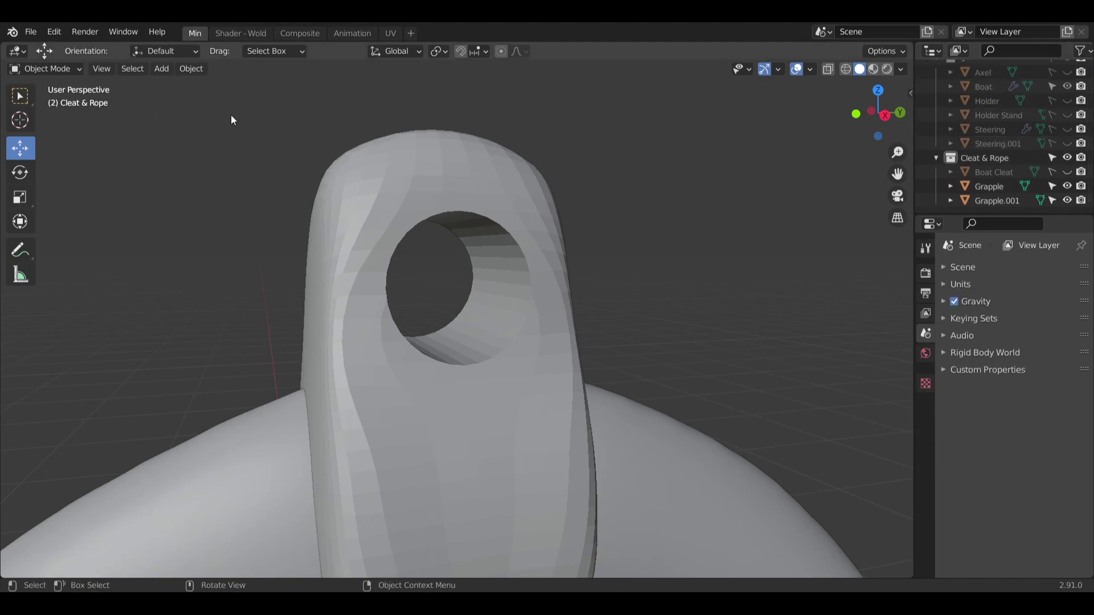
scroll(631, 295, down, 12)
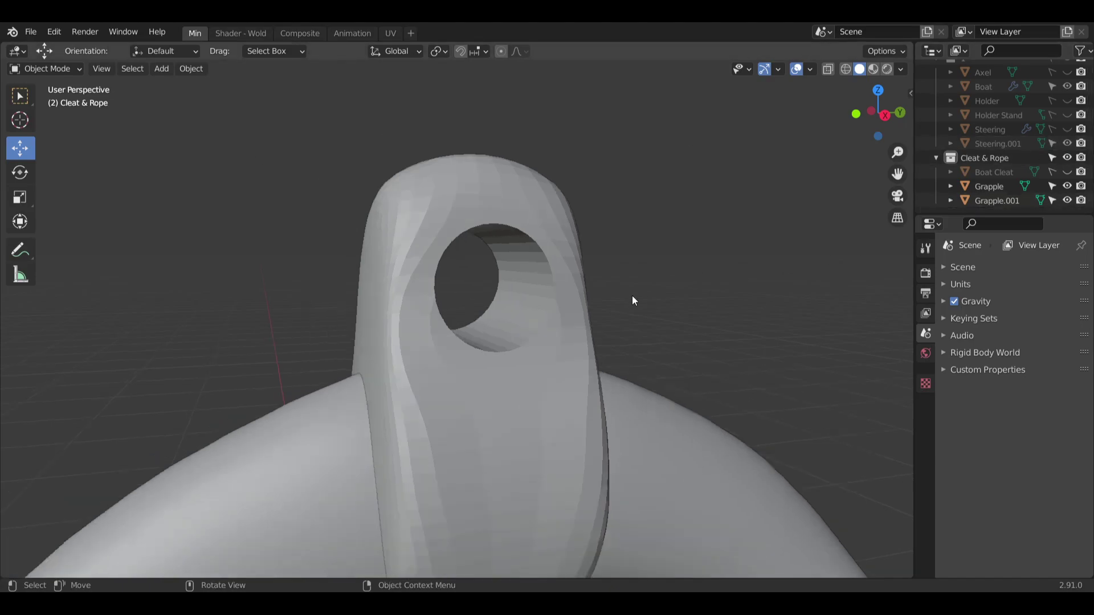
Make collection 1 visible and hide the Boat object in it.
scroll(581, 264, up, 5)
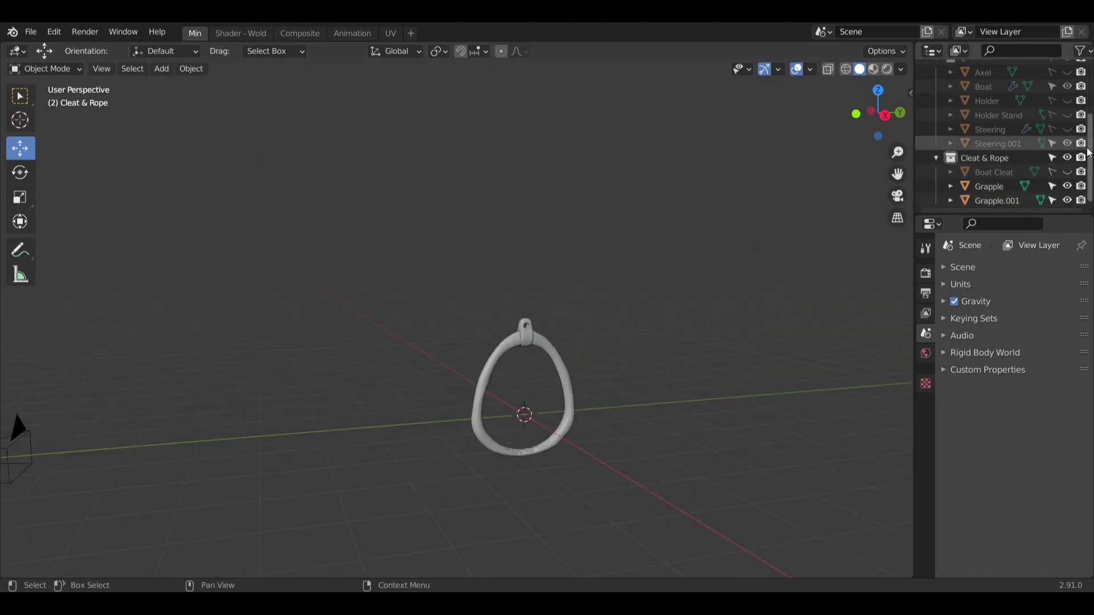
scroll(1057, 77, up, 1)
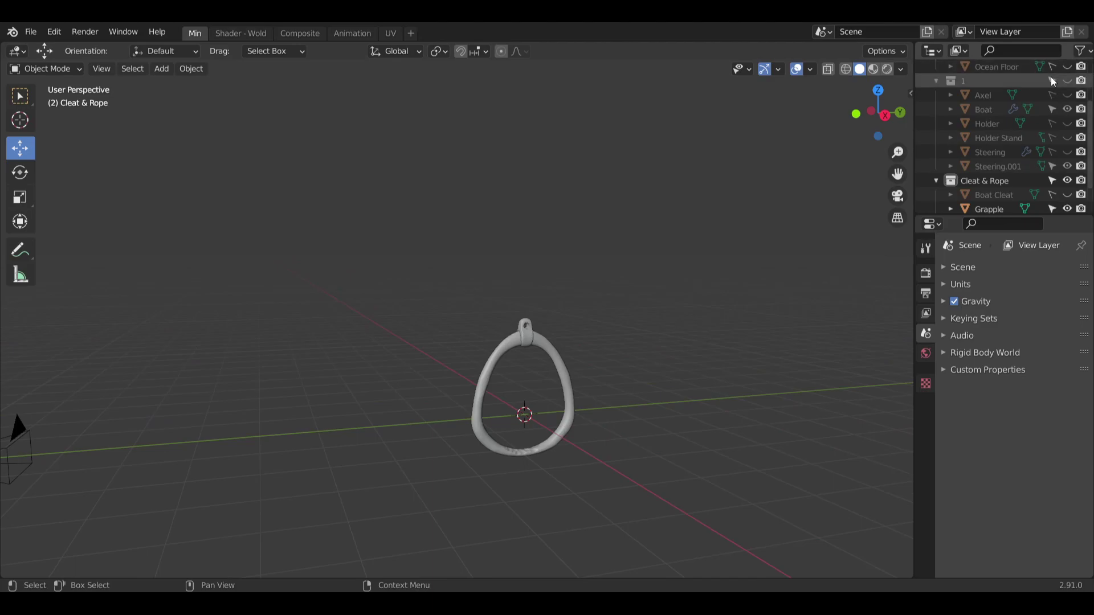
click(1052, 79)
click(1067, 82)
middle_drag(837, 357, 871, 328)
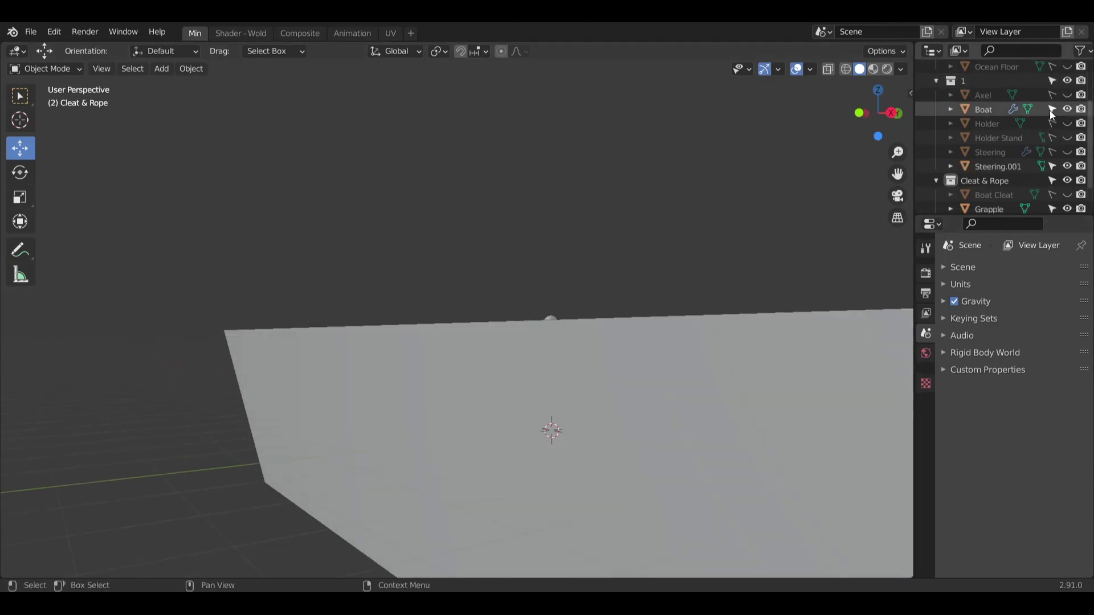
click(1067, 108)
middle_drag(840, 265, 619, 345)
scroll(790, 336, down, 6)
scroll(573, 285, up, 6)
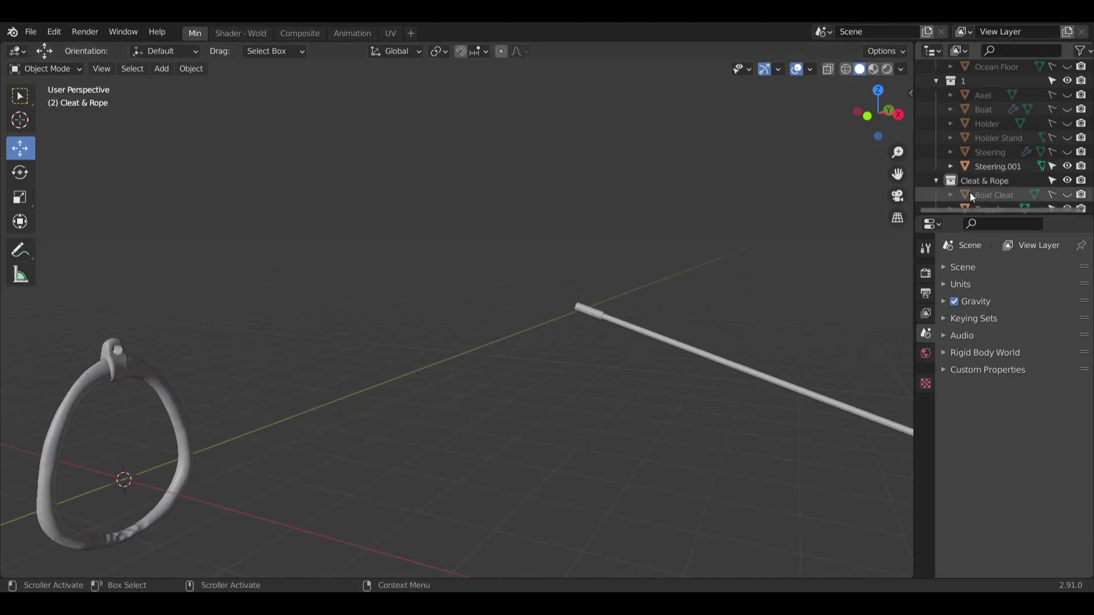
Hide Steering.001 and temporarily show the Steering object to check it, leaving both hidden.
click(1065, 165)
click(1067, 152)
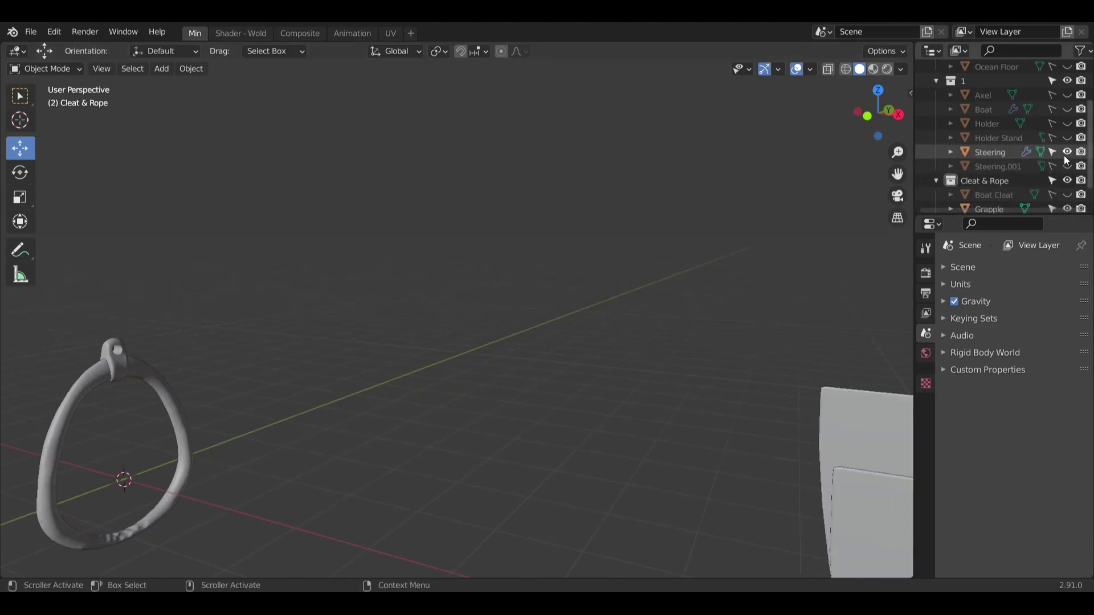
scroll(783, 357, down, 3)
middle_drag(782, 356, 596, 334)
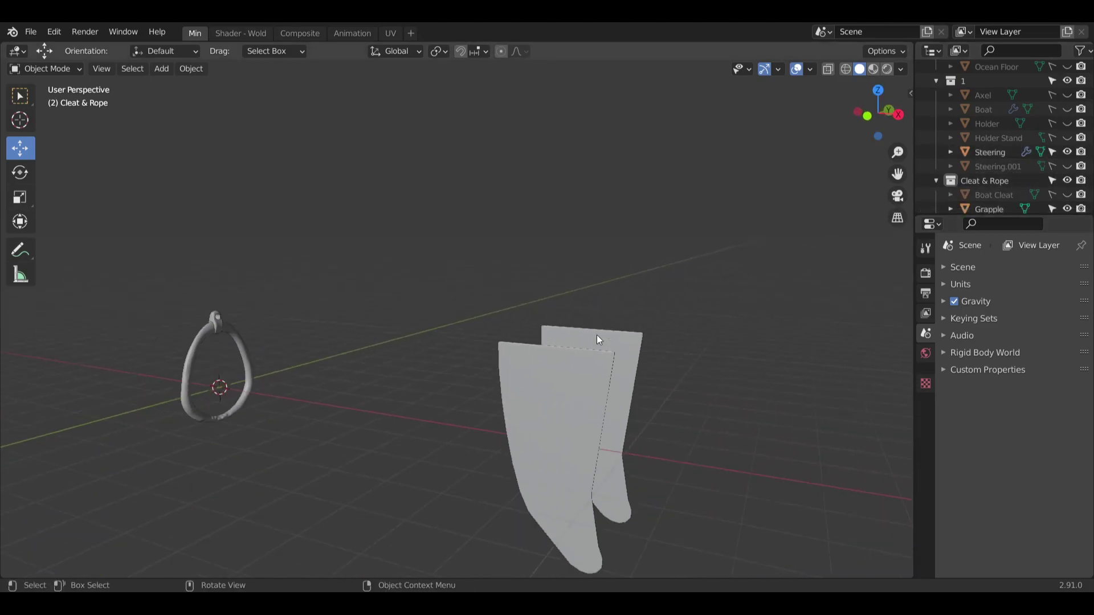
click(1066, 152)
middle_drag(876, 259, 547, 311)
scroll(644, 292, up, 3)
scroll(665, 230, up, 8)
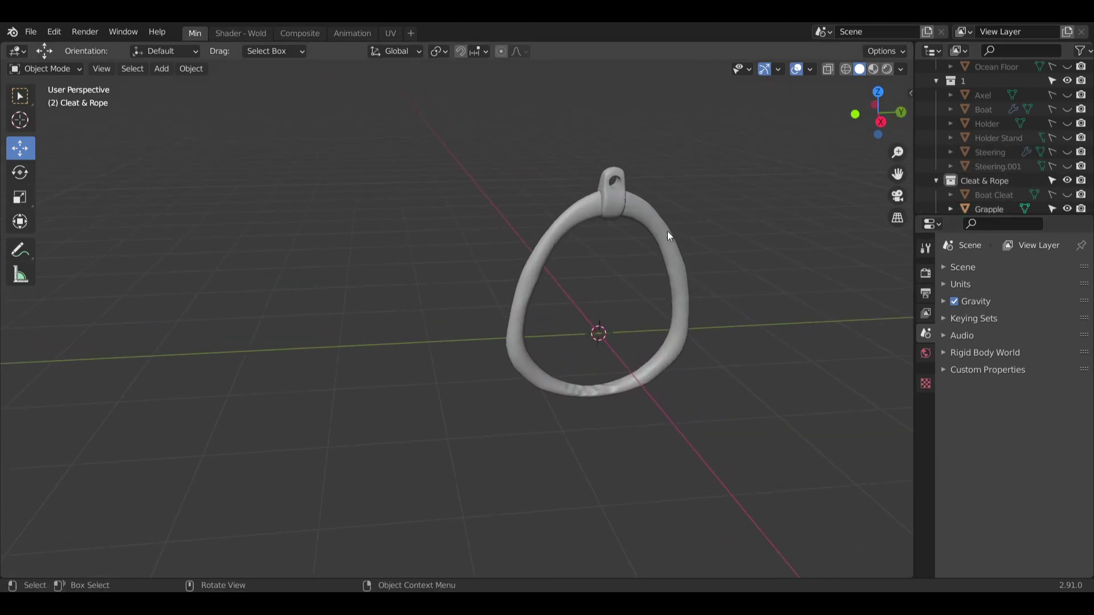
Hide collection 1 and examine the clasp's rope hole on the ring.
scroll(668, 225, down, 4)
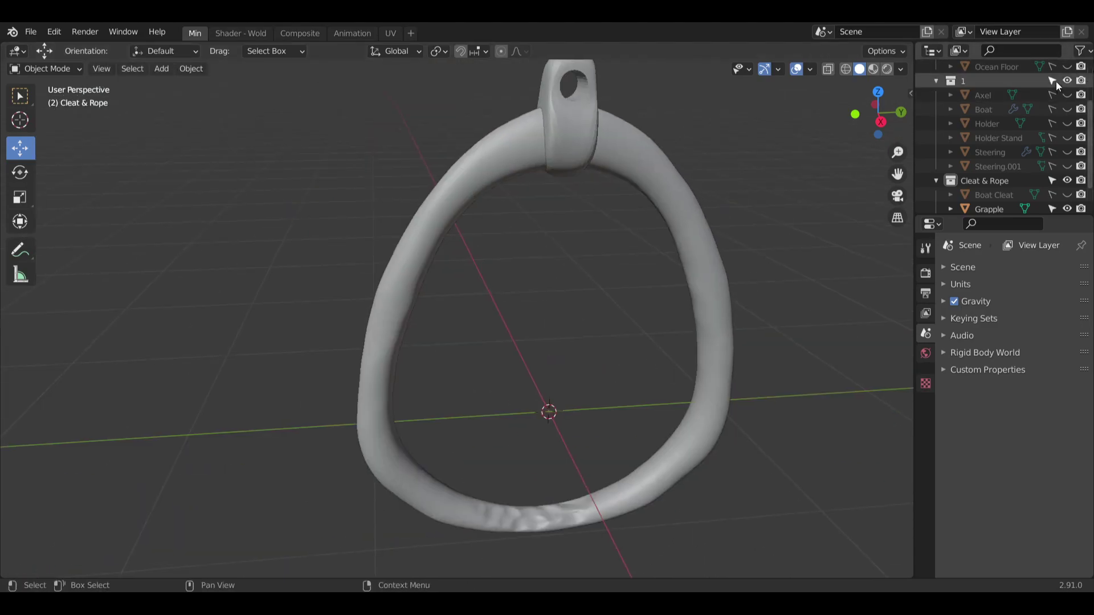
click(1066, 81)
shift+middle_drag(677, 231, 641, 259)
scroll(627, 211, up, 1)
middle_drag(626, 179, 608, 217)
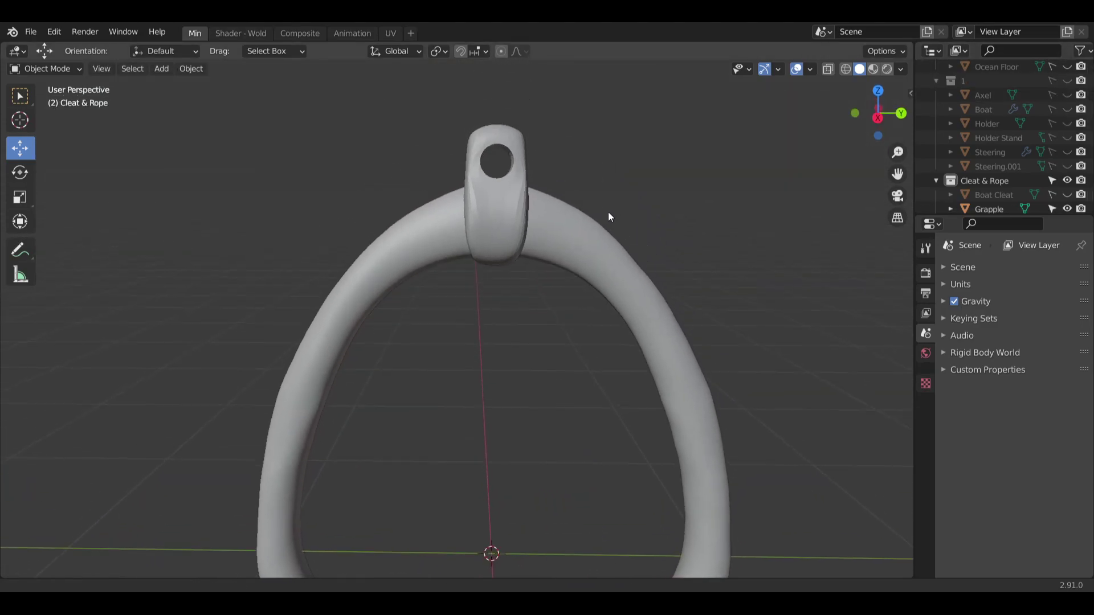
scroll(484, 205, up, 7)
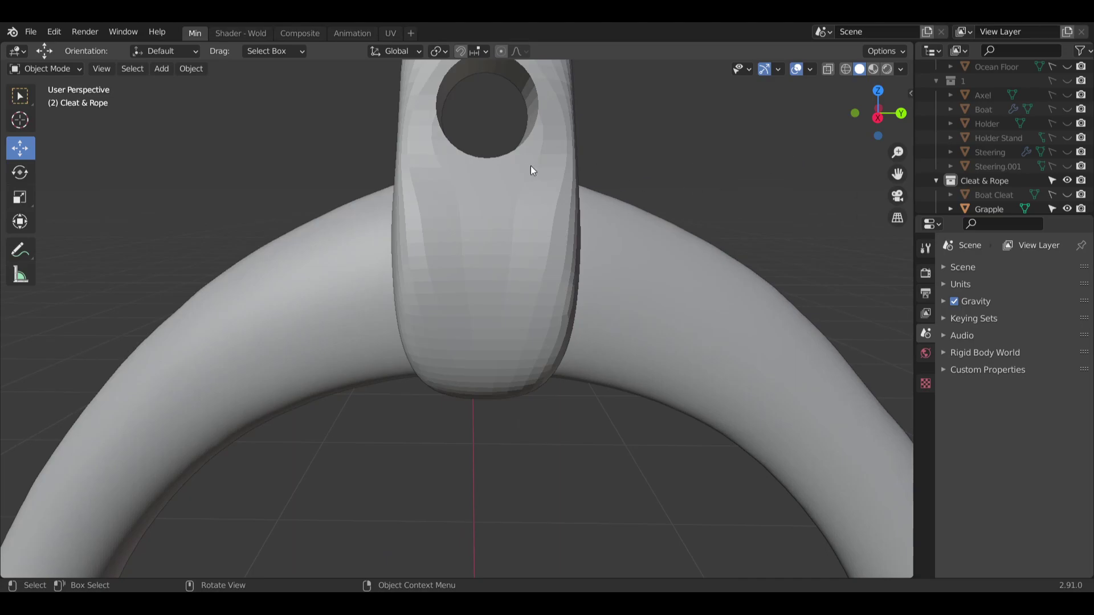
shift+scroll(530, 169, up, 2)
scroll(999, 187, down, 2)
Rename the clasp object from Grapple to Grapple Anchor.
double_click(995, 184)
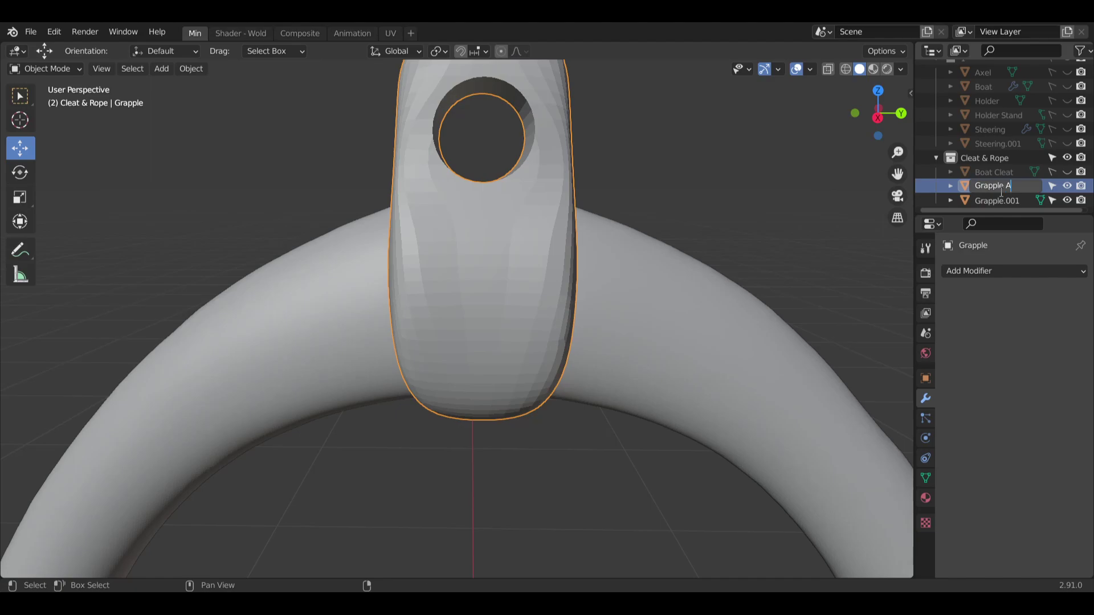
text(Grapple Anchor)
key(Return)
Rename the ring object Grapple.001 as Ring and the clasp object as Ring Anchor.
double_click(999, 191)
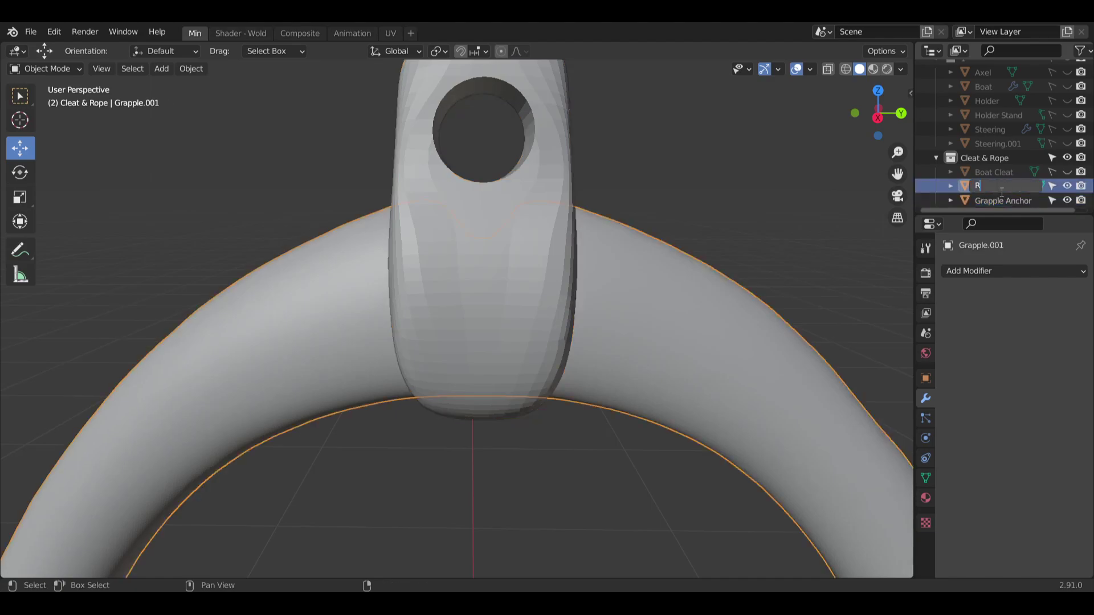
key(Return)
double_click(1001, 192)
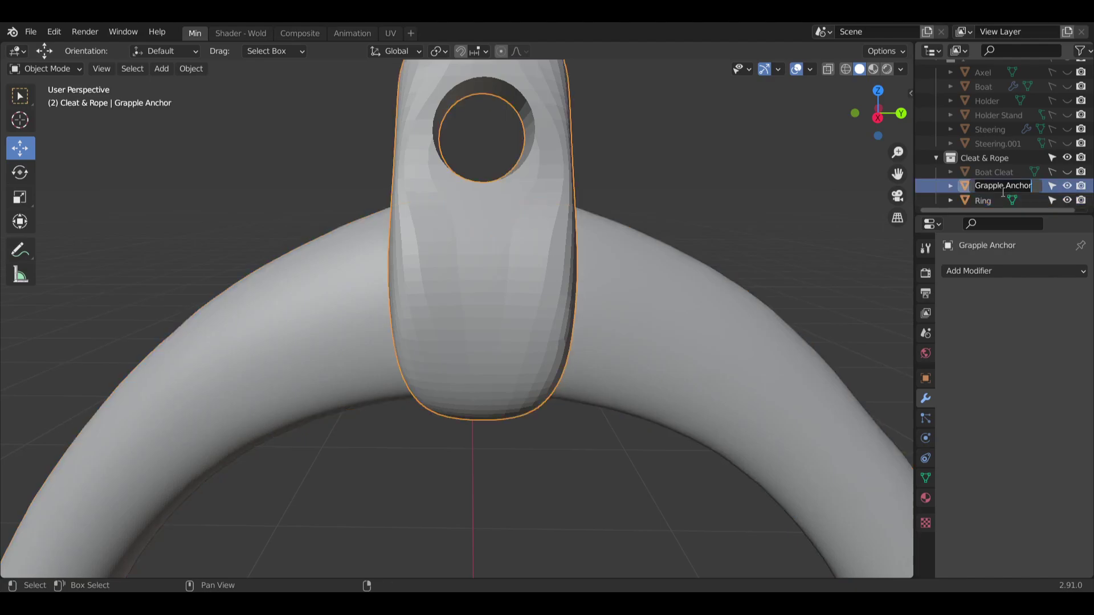
text(Ring)
key(Return)
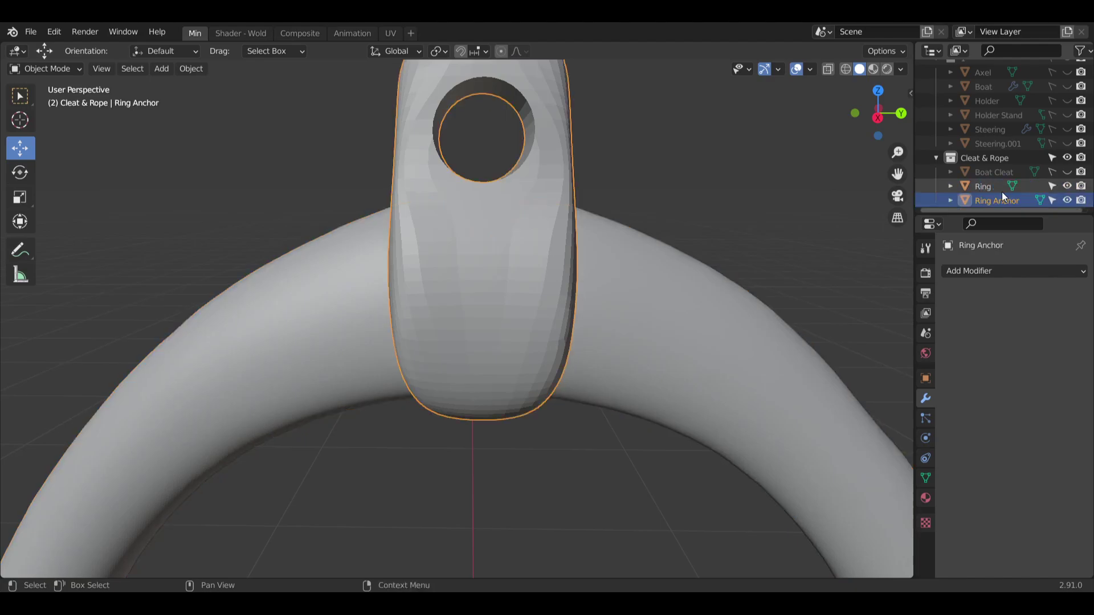
shift+middle_drag(590, 187, 596, 234)
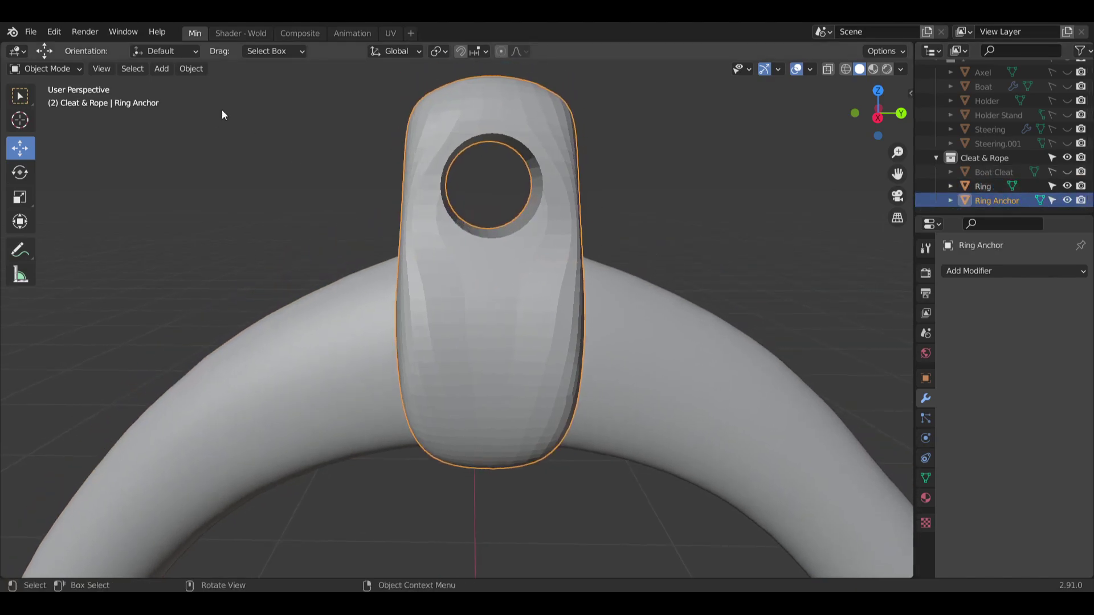
Voxel remesh the Ring Anchor in Sculpt Mode and make a Flatten stroke on the rope hole's rim.
click(64, 72)
click(40, 114)
mouse_move(464, 184)
middle_down()
mouse_move(513, 181)
mouse_move(509, 201)
middle_up()
key(ctrl+r)
mouse_move(508, 240)
middle_down()
mouse_move(524, 233)
mouse_move(484, 206)
middle_up()
scroll(497, 200, up, 3)
mouse_move(461, 172)
mouse_down()
mouse_move(441, 142)
mouse_move(418, 145)
mouse_up()
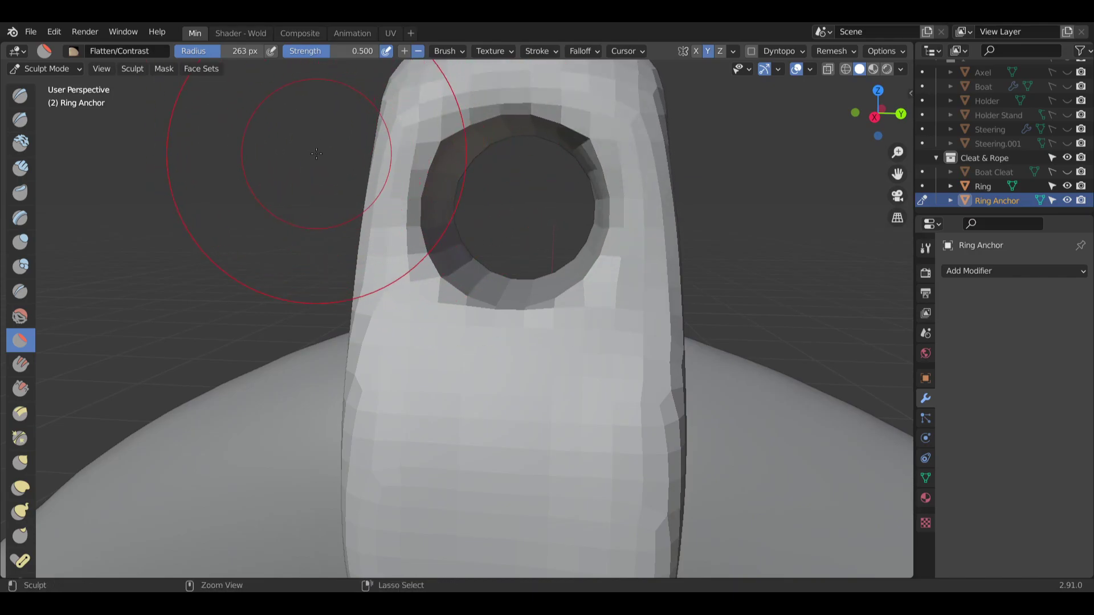
Smooth the rim and inner edge of the rope hole's near side with the Smooth brush at a 99 px radius.
key(bracketright)
key(bracketright)
key(bracketright)
key(bracketright)
key(bracketright)
key(bracketright)
key(bracketleft)
key(bracketleft)
key(bracketleft)
key(bracketleft)
key(bracketleft)
key(bracketleft)
key(bracketleft)
key(bracketleft)
key(bracketleft)
key(bracketleft)
key(bracketleft)
key(bracketleft)
key(bracketleft)
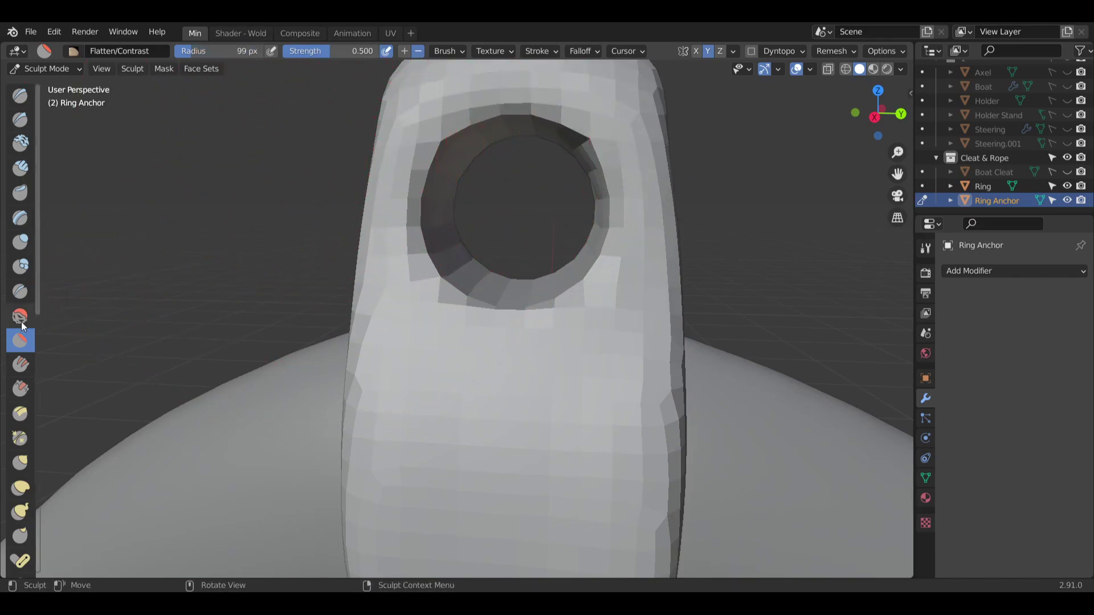
click(23, 317)
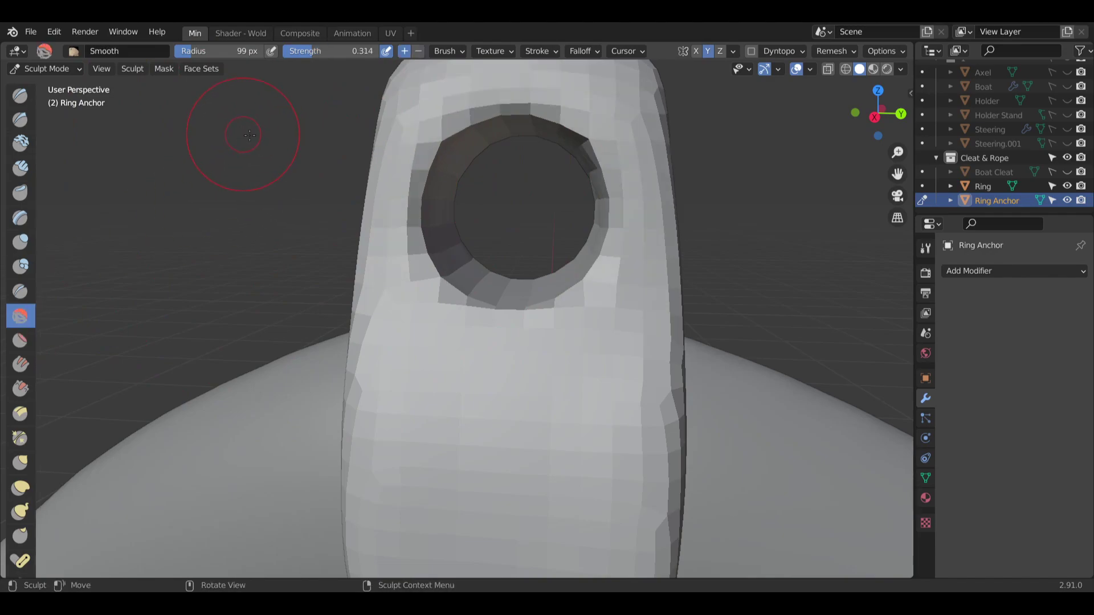
mouse_move(450, 134)
mouse_down()
mouse_move(587, 148)
mouse_move(466, 128)
mouse_up()
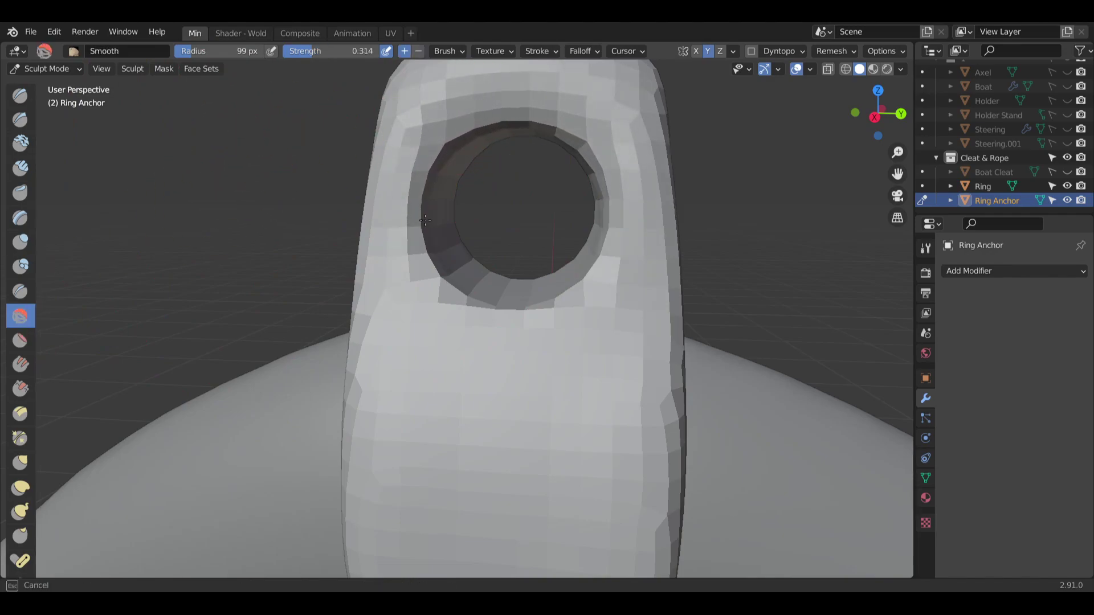
mouse_move(425, 220)
mouse_down()
mouse_move(448, 282)
mouse_move(482, 307)
mouse_up()
middle_drag(488, 283, 562, 313)
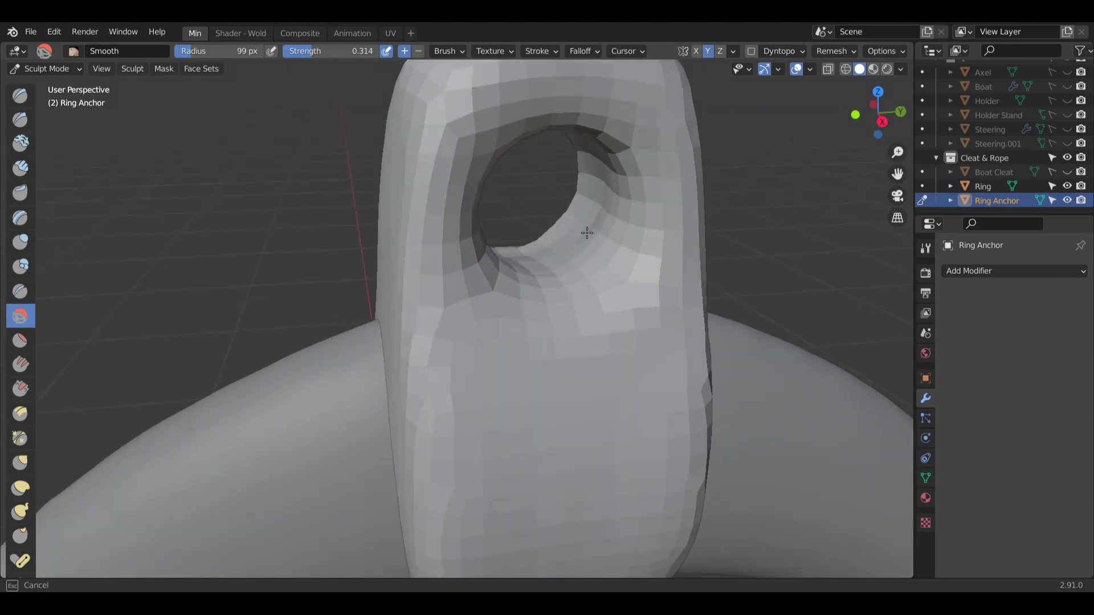
middle_drag(583, 215, 575, 232)
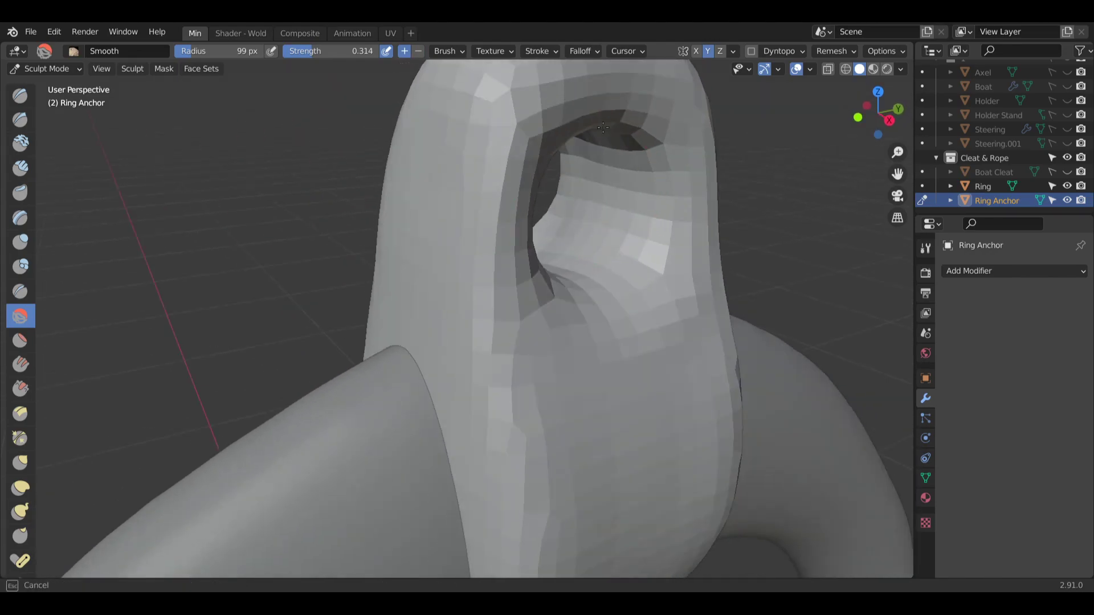
drag(652, 209, 650, 229)
Smooth the rope hole's rim on the opposite side of the Ring Anchor and check the shape from several angles.
middle_drag(586, 322, 735, 310)
middle_drag(561, 275, 611, 263)
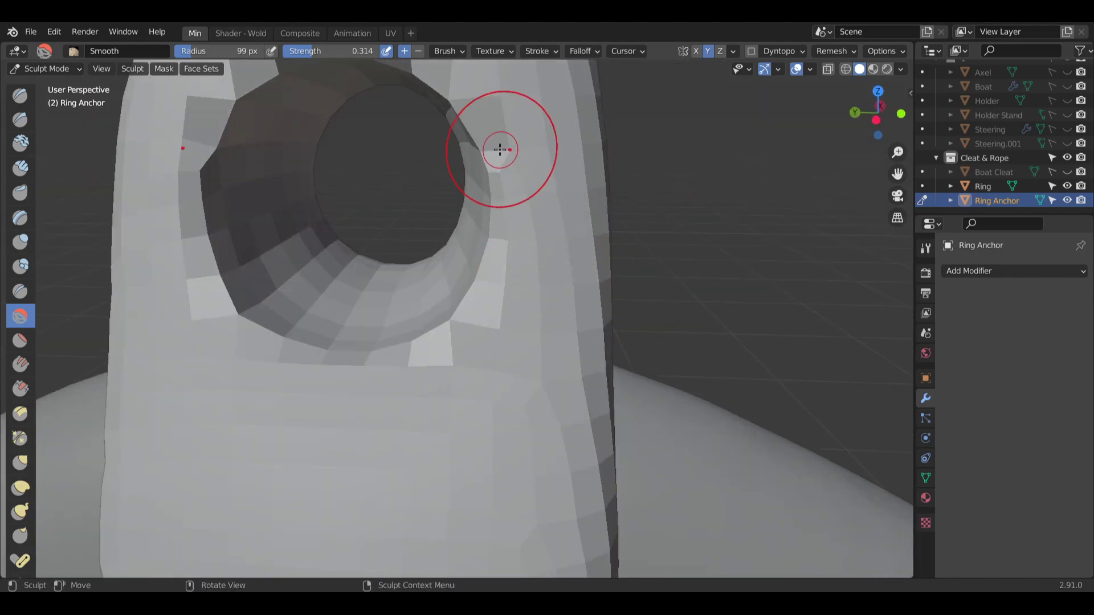
mouse_move(500, 149)
mouse_down()
mouse_move(460, 344)
mouse_move(422, 347)
mouse_move(486, 210)
mouse_move(466, 114)
mouse_up()
mouse_move(498, 159)
shift+middle_down()
mouse_move(509, 160)
mouse_move(506, 147)
mouse_move(507, 171)
mouse_move(569, 232)
shift+middle_up()
scroll(547, 165, down, 5)
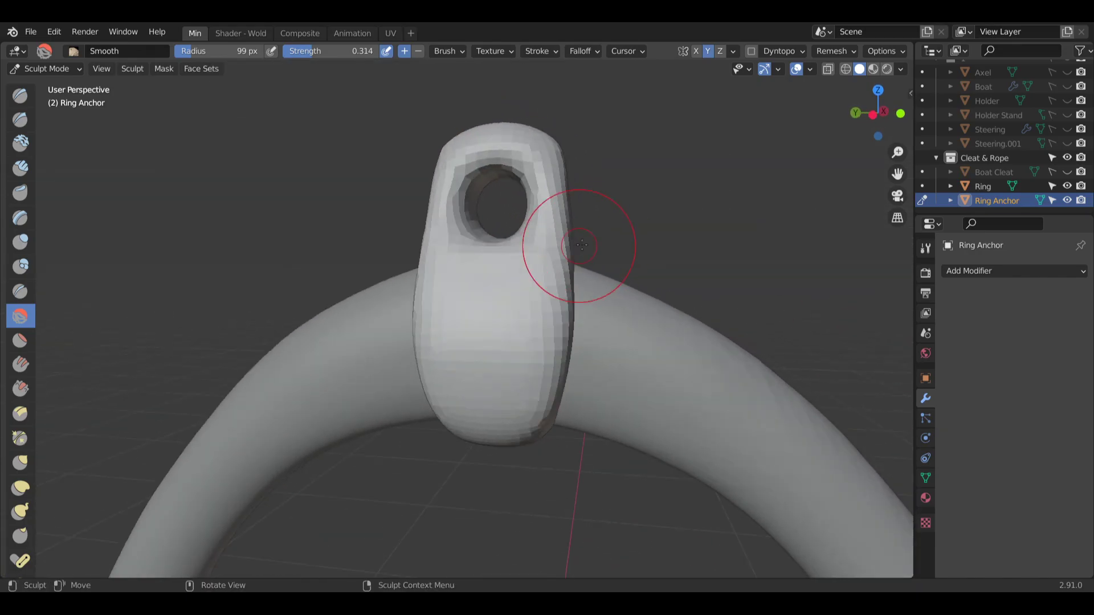
middle_drag(417, 315, 505, 268)
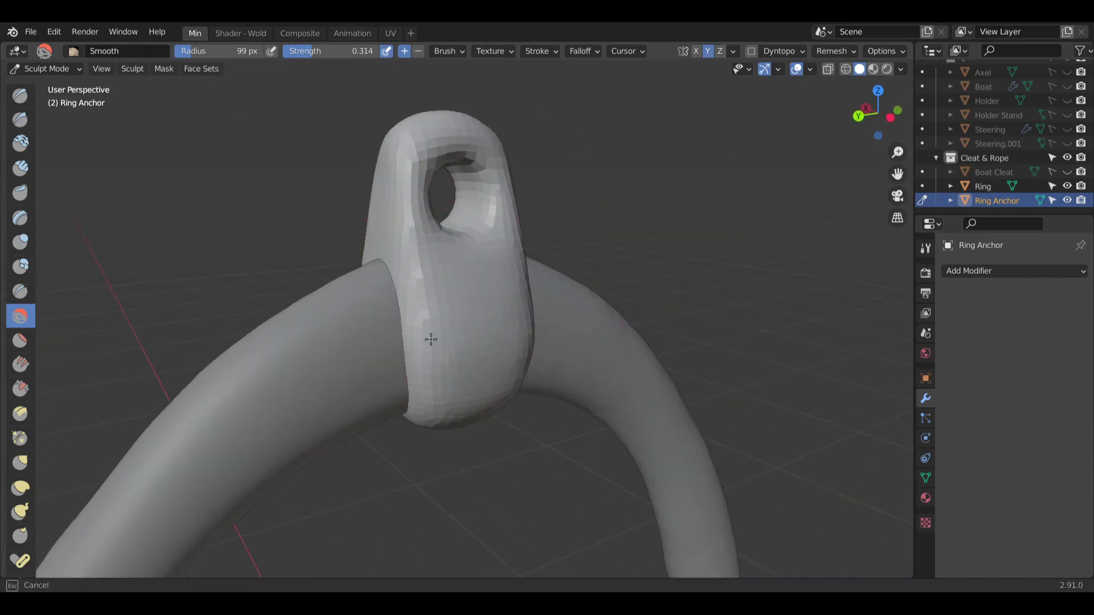
Return the Ring Anchor to Object Mode and apply Shade Smooth to it.
mouse_move(429, 337)
middle_down()
mouse_move(501, 270)
mouse_move(416, 330)
mouse_move(416, 256)
middle_up()
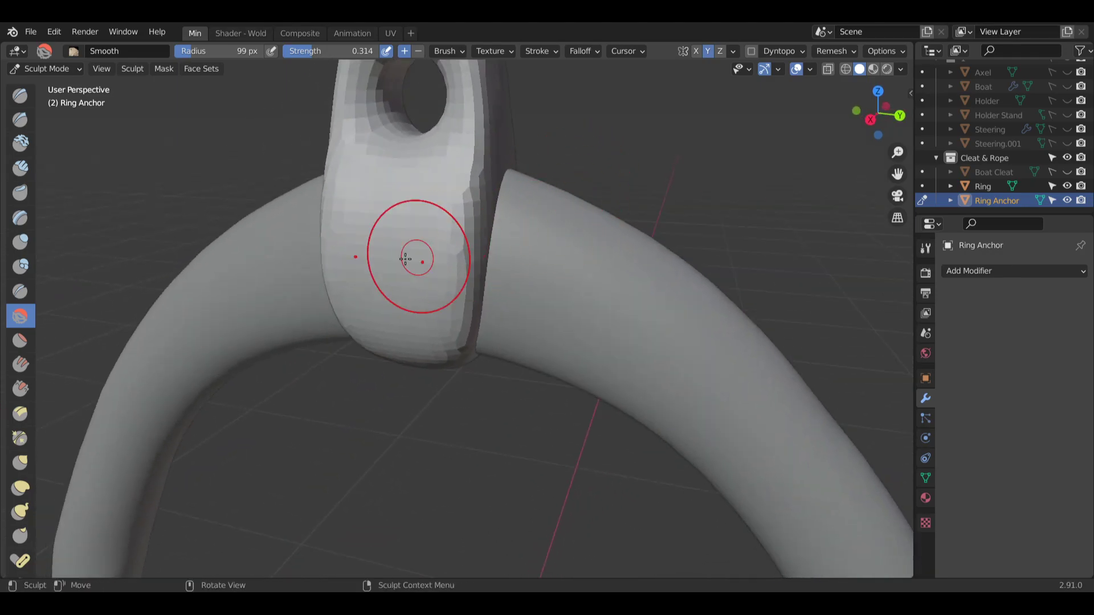
click(45, 69)
click(66, 87)
middle_drag(166, 125, 402, 259)
right_click(402, 260)
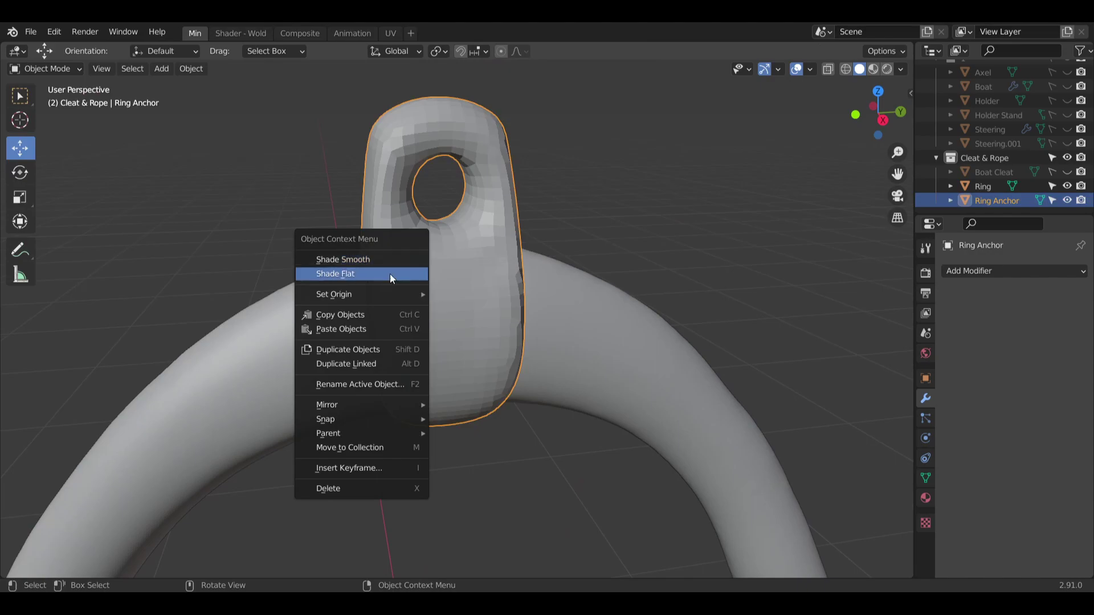
click(390, 274)
right_click(428, 247)
click(429, 247)
click(666, 215)
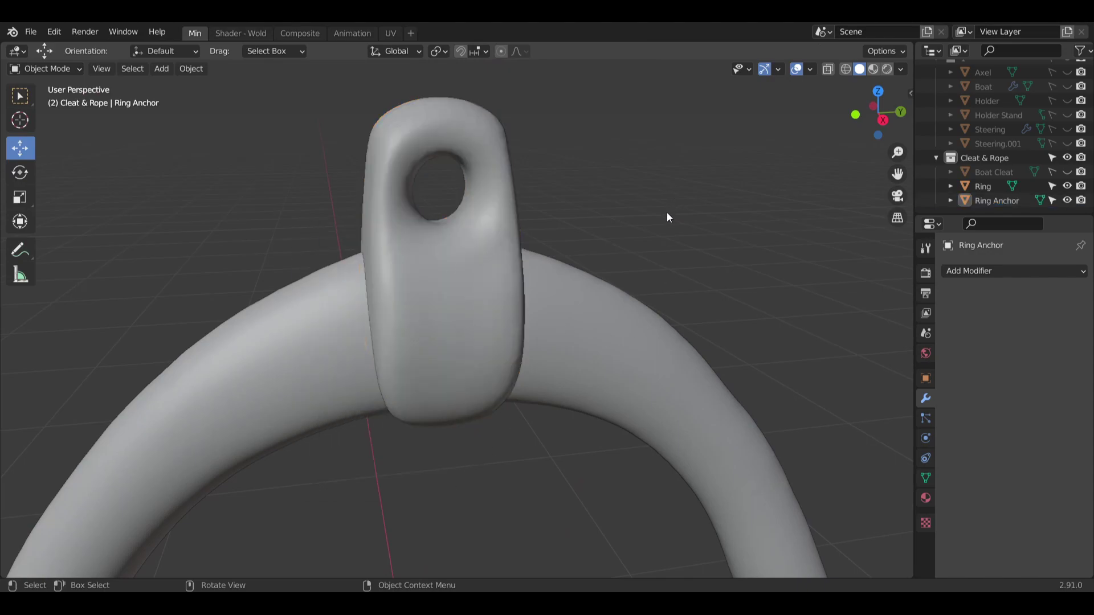
Select the Ring beside its anchor and apply Shade Smooth to it.
mouse_move(666, 215)
middle_down()
mouse_move(584, 281)
mouse_move(579, 319)
middle_up()
right_click(583, 325)
key(Escape)
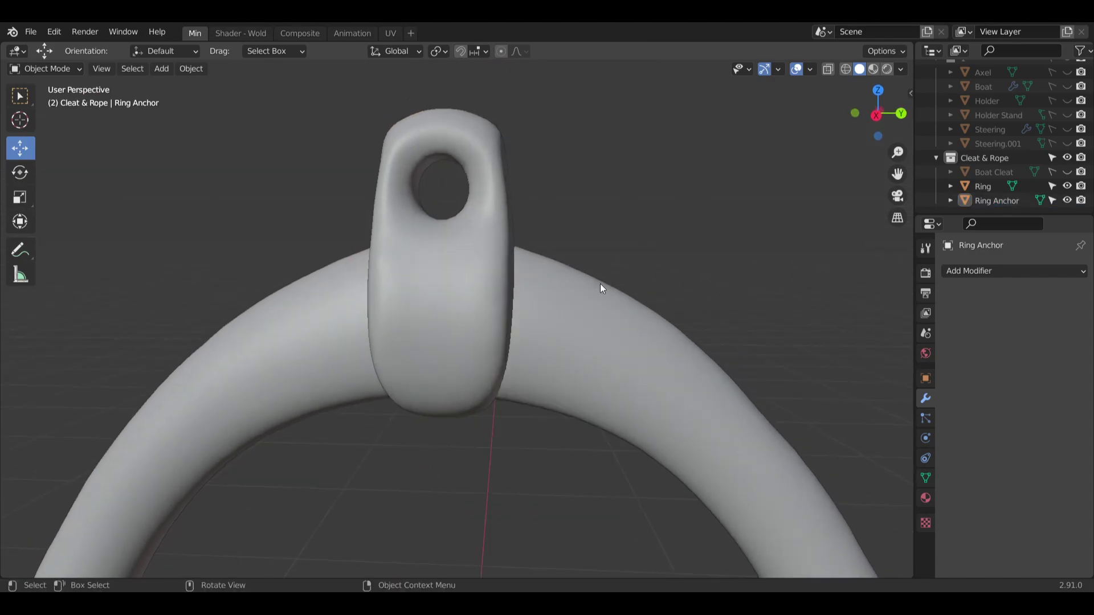
scroll(586, 359, up, 4)
click(593, 359)
right_click(593, 356)
click(591, 352)
click(669, 169)
scroll(684, 222, up, 1)
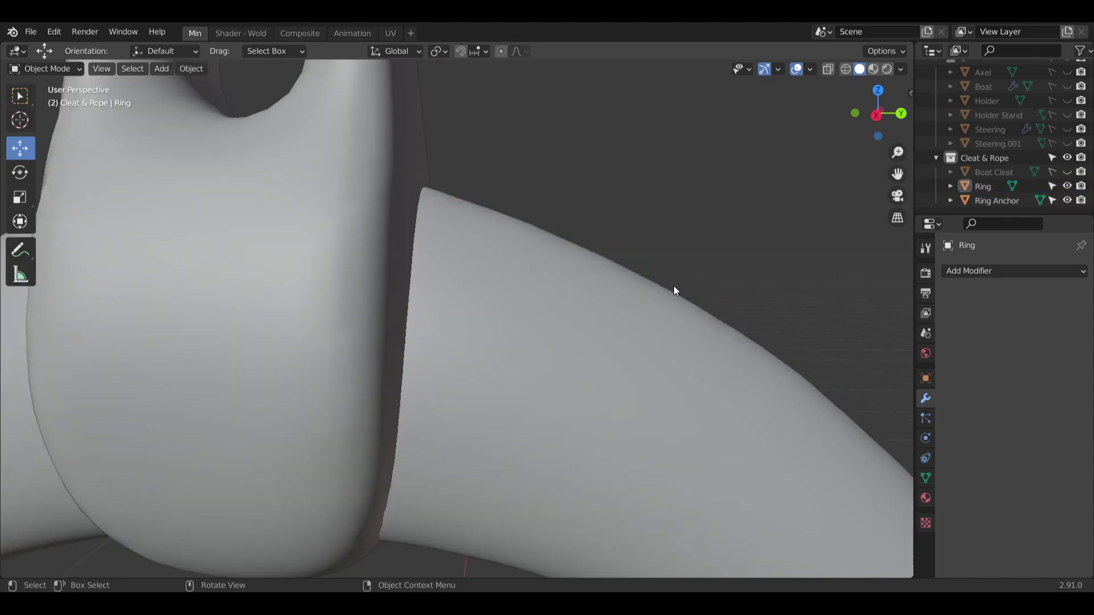
Examine the surface along the Ring's lower curve and the overall shape of the ring with its anchor.
scroll(674, 288, down, 10)
shift+middle_drag(666, 371, 579, 286)
scroll(578, 286, down, 6)
shift+middle_drag(552, 467, 537, 383)
scroll(537, 383, up, 6)
scroll(527, 353, up, 2)
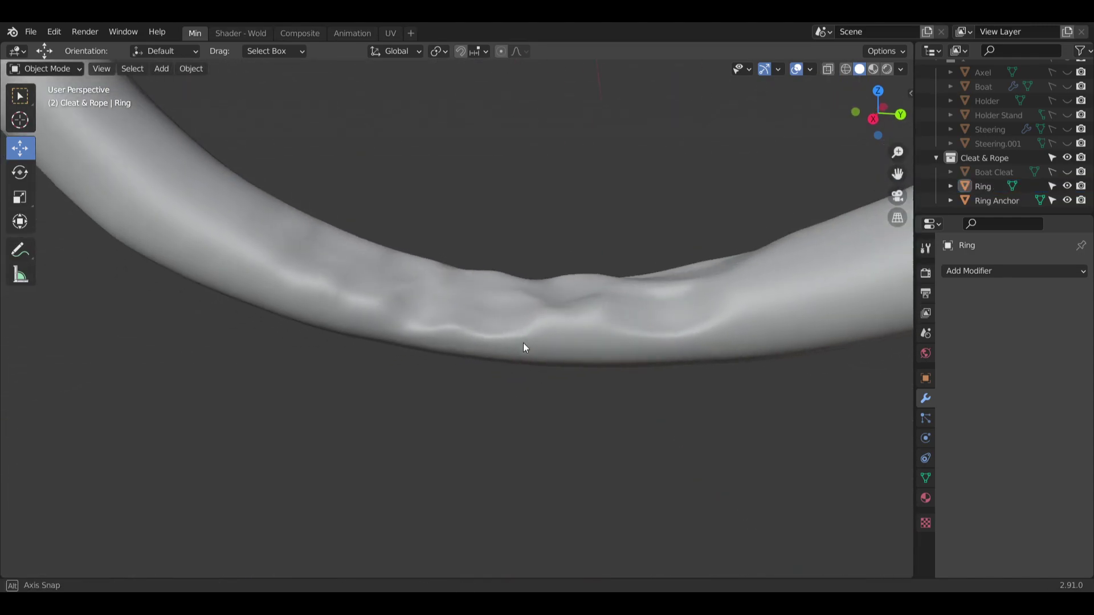
scroll(567, 300, down, 7)
shift+middle_drag(614, 312, 541, 239)
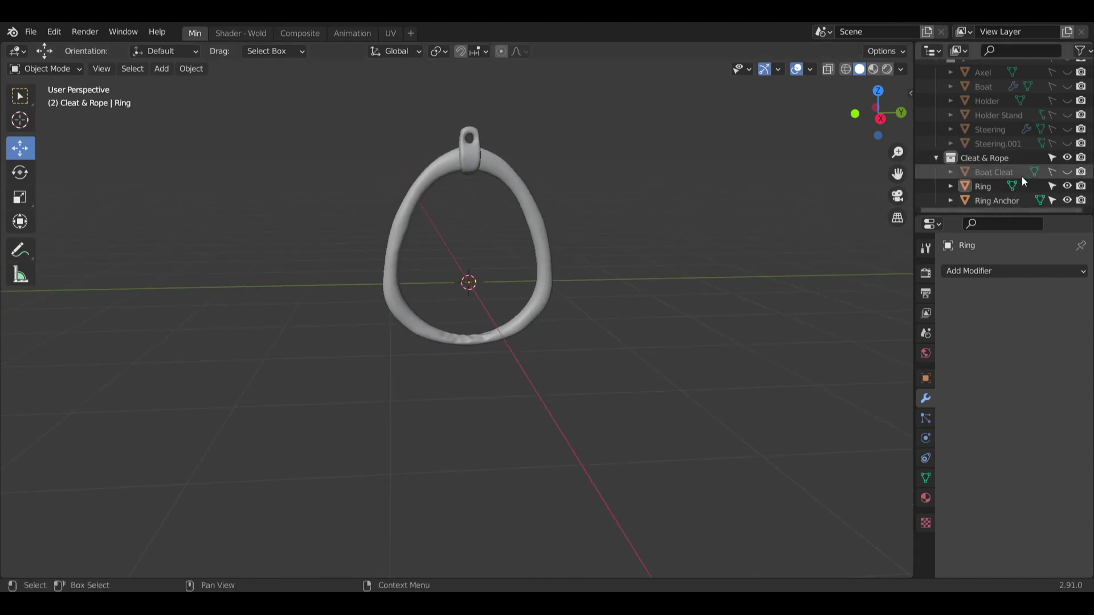
Unhide the Boat Cleat and lower the Ring and Ring Anchor together along Z in two moves, the first about 4.24 m.
click(1067, 172)
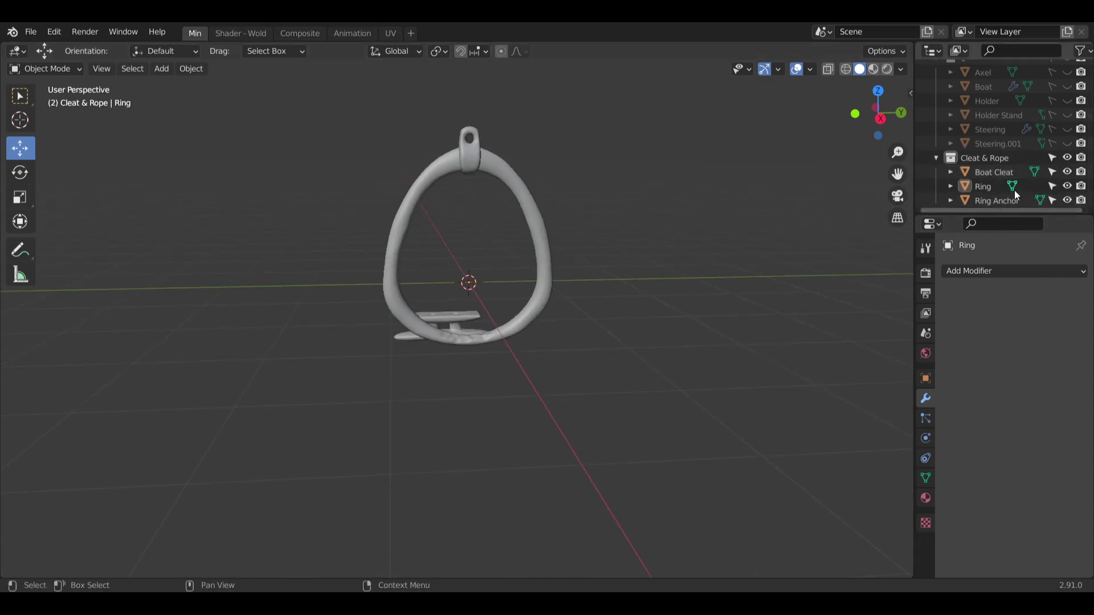
click(989, 188)
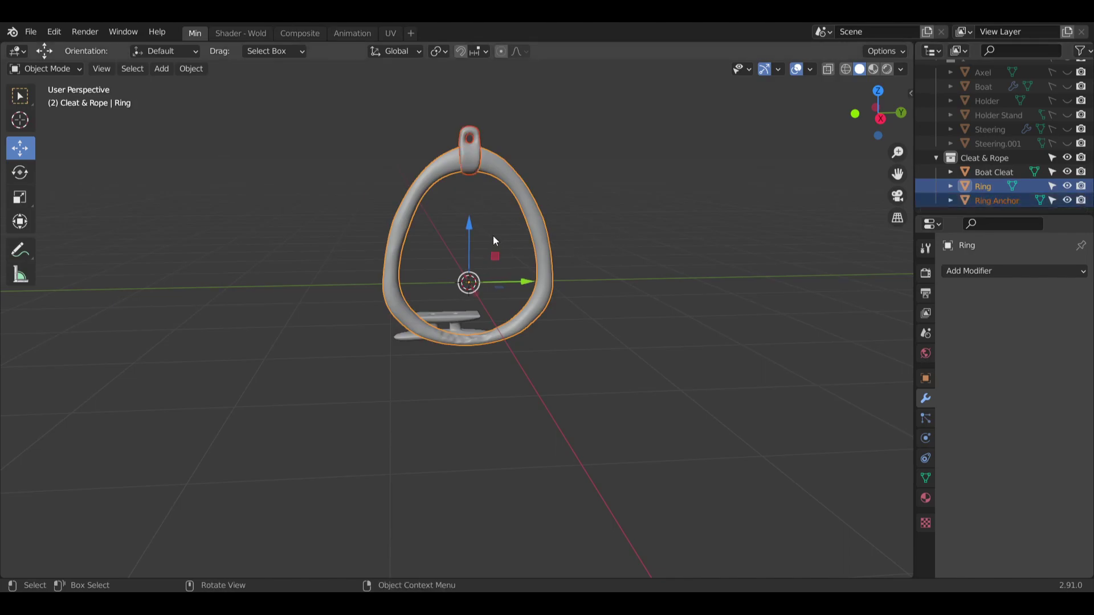
drag(470, 224, 475, 516)
shift+middle_drag(475, 516, 502, 345)
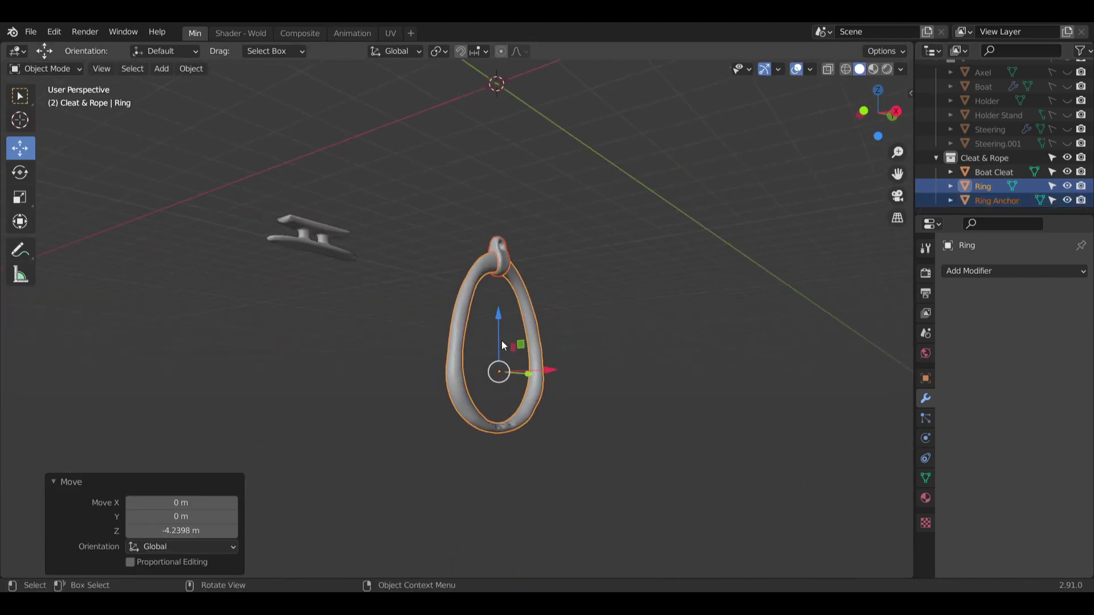
drag(499, 315, 498, 400)
Move the Ring and Ring Anchor about -7.91 m and then 2.98 m along X, and raise them about 1.77 m along Z.
shift+middle_drag(527, 417, 699, 353)
drag(727, 397, 358, 397)
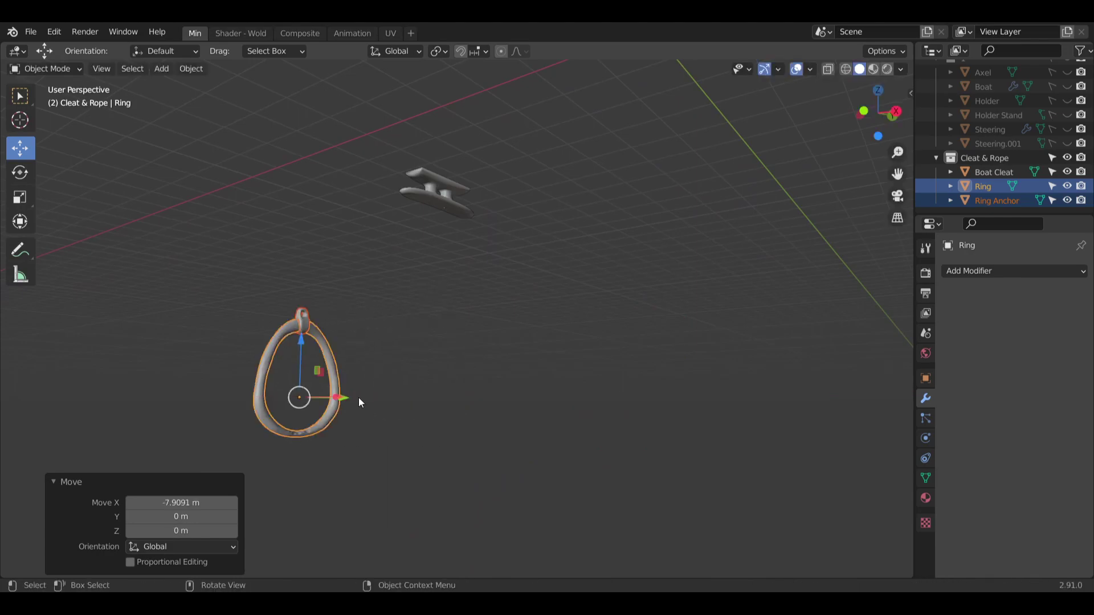
middle_drag(360, 402, 352, 338)
drag(319, 332, 559, 465)
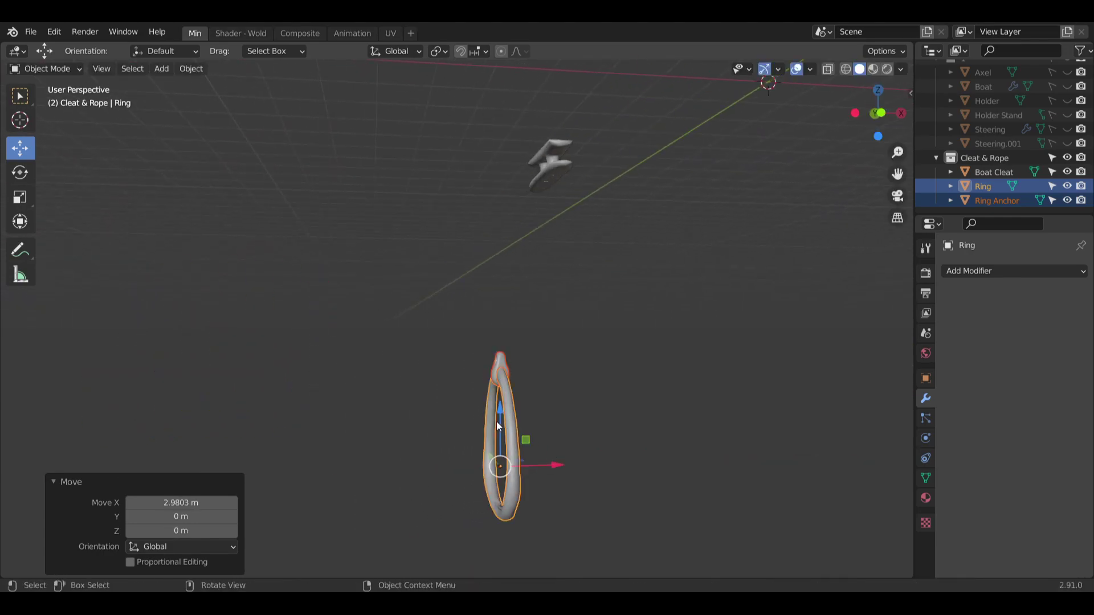
drag(498, 426, 601, 215)
middle_drag(601, 215, 593, 276)
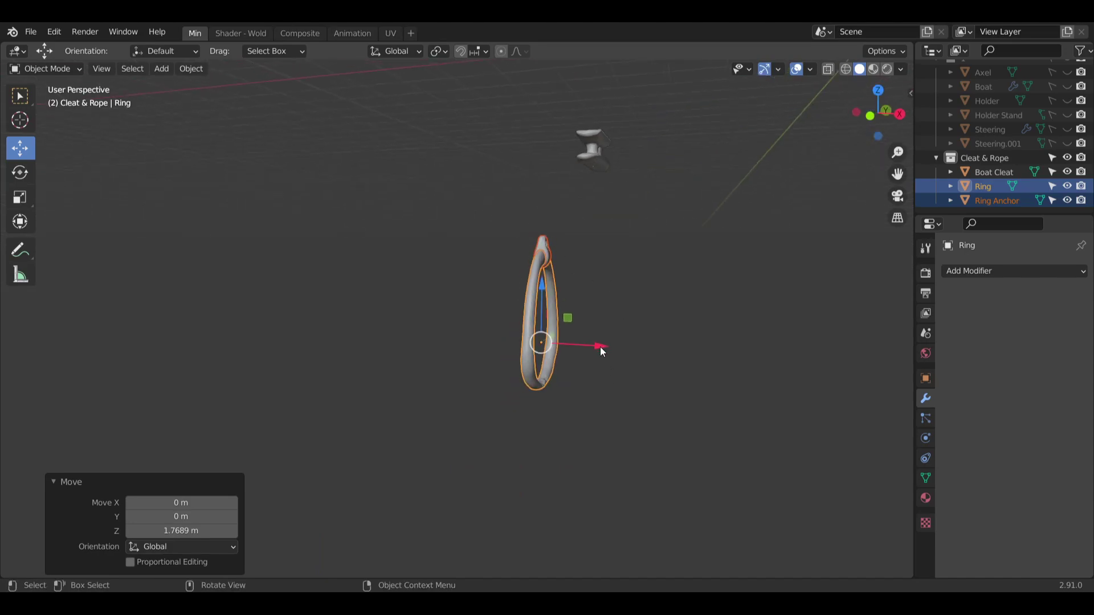
Shift the Ring and Ring Anchor farther along X and slightly down along Z beneath the Boat Cleat, and deselect them.
drag(601, 348, 514, 344)
drag(454, 281, 454, 316)
click(598, 232)
shift+middle_drag(598, 232, 555, 294)
middle_drag(605, 326, 576, 326)
middle_drag(664, 320, 510, 319)
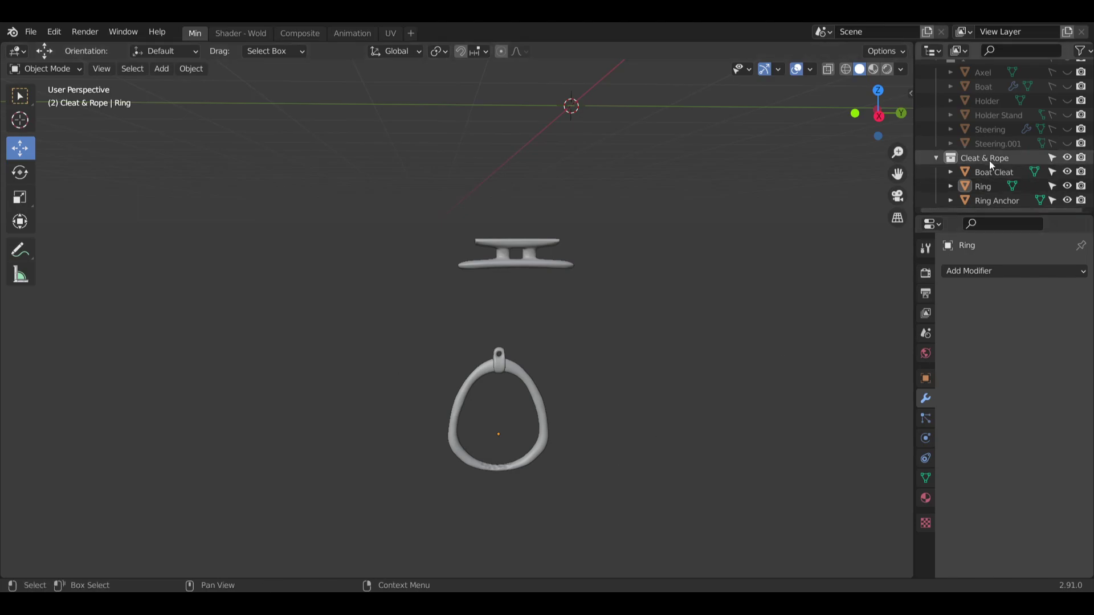
Unhide the Axel, Boat, Holder, Holder Stand, Steering and Steering.001 objects to show the whole boat.
scroll(1001, 166, up, 5)
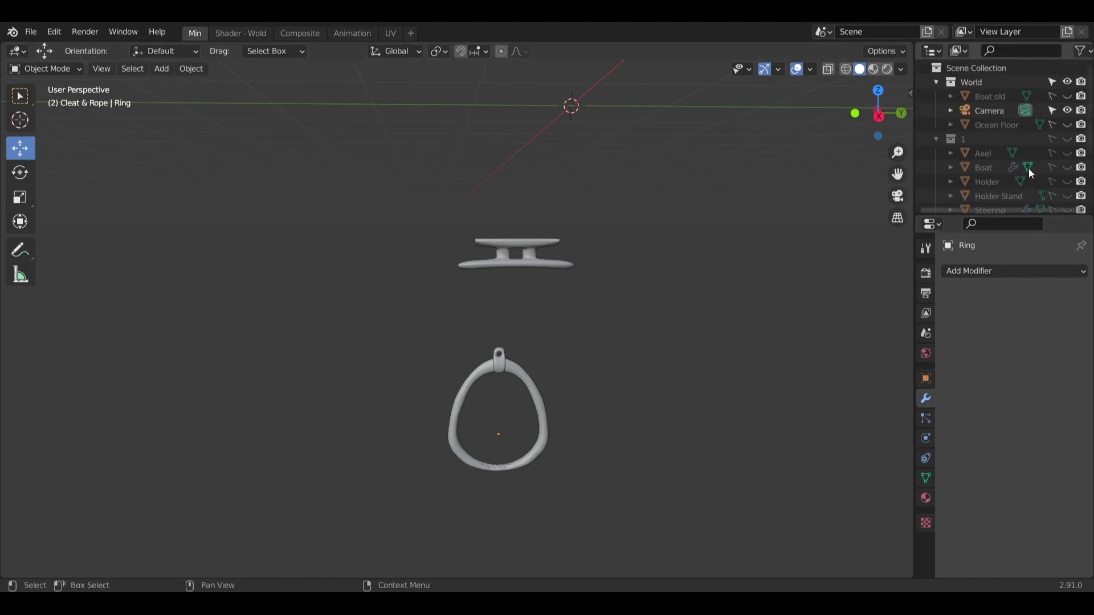
click(1065, 153)
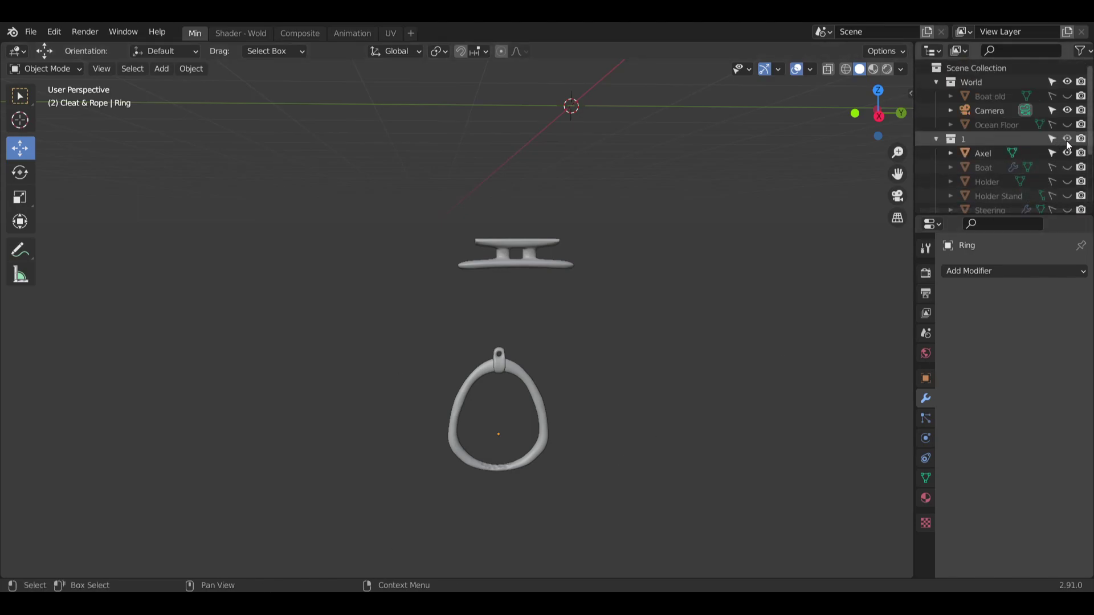
click(1067, 167)
click(1067, 181)
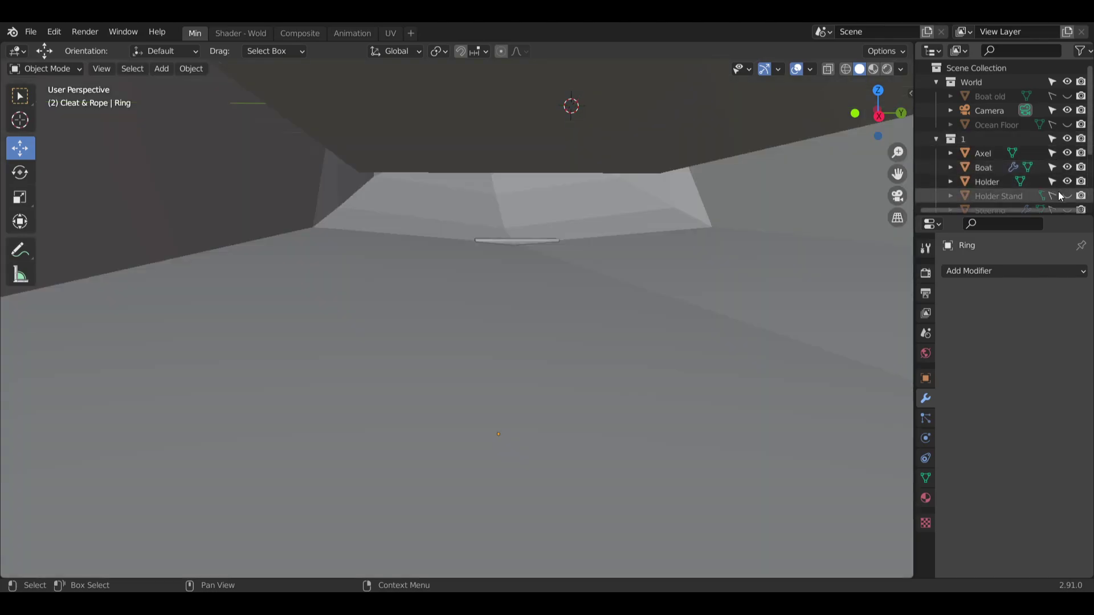
click(1065, 195)
scroll(1058, 182, down, 3)
click(1067, 155)
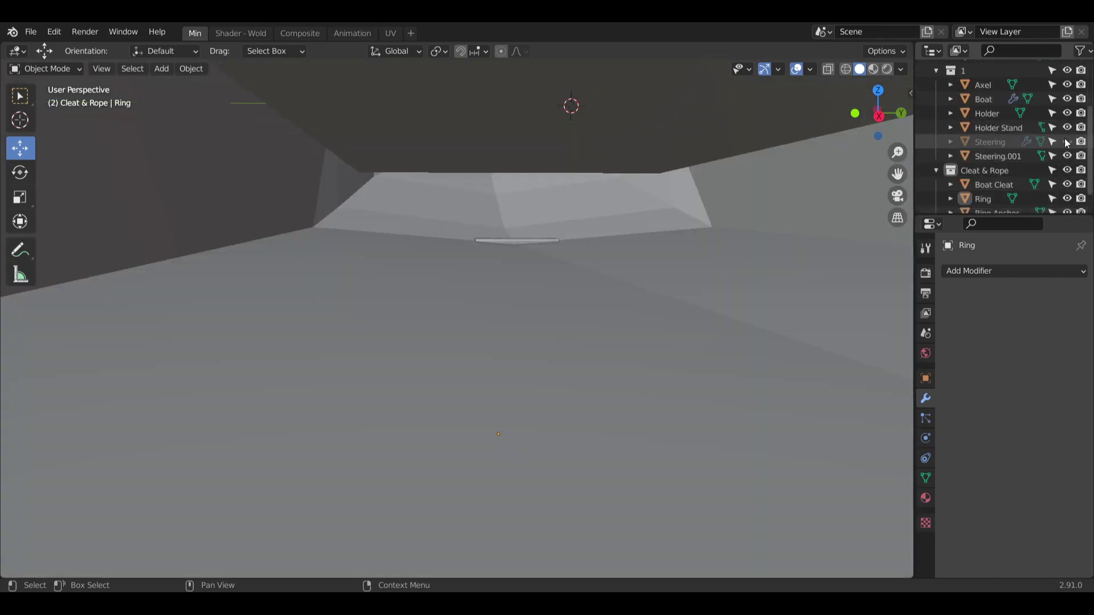
click(1066, 142)
scroll(779, 222, down, 3)
middle_drag(684, 227, 705, 326)
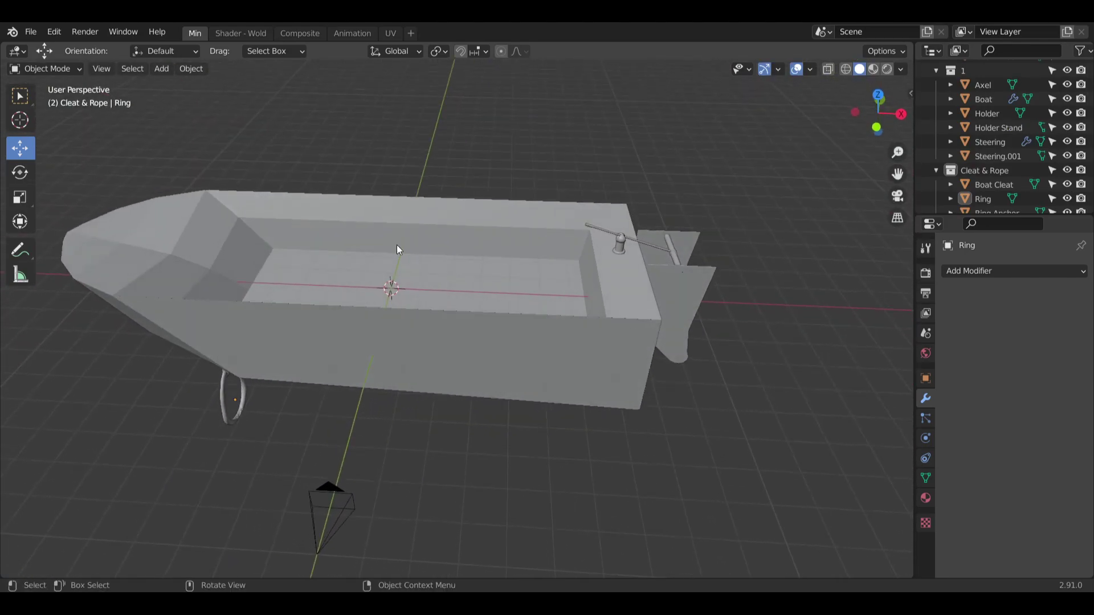
shift+middle_drag(541, 164, 634, 171)
shift+middle_drag(344, 320, 465, 253)
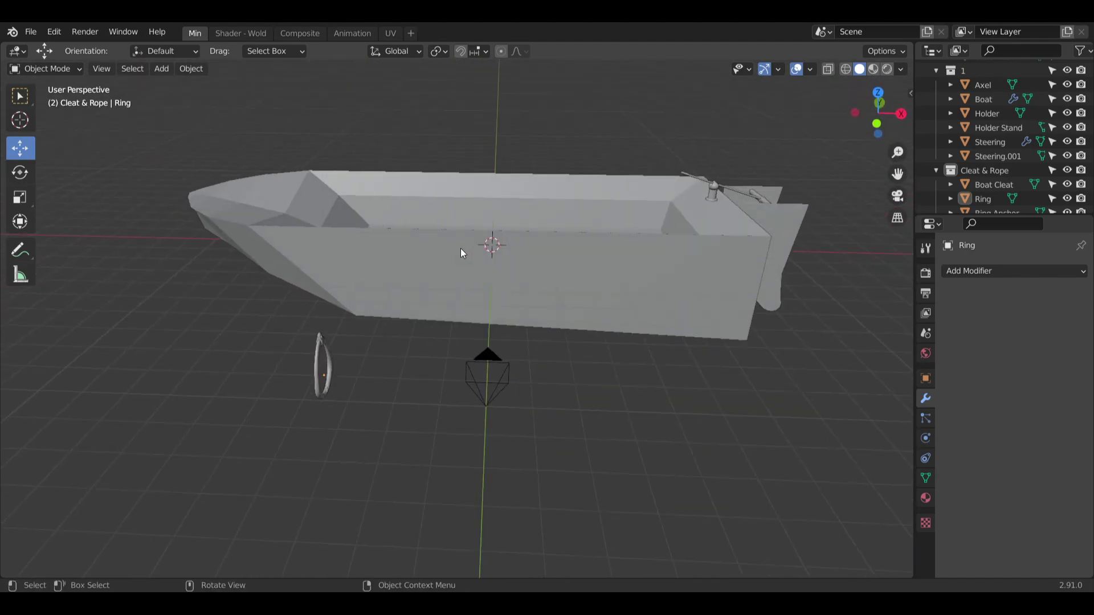
Unhide the Ocean Floor in the World collection and select it.
scroll(1025, 137, up, 4)
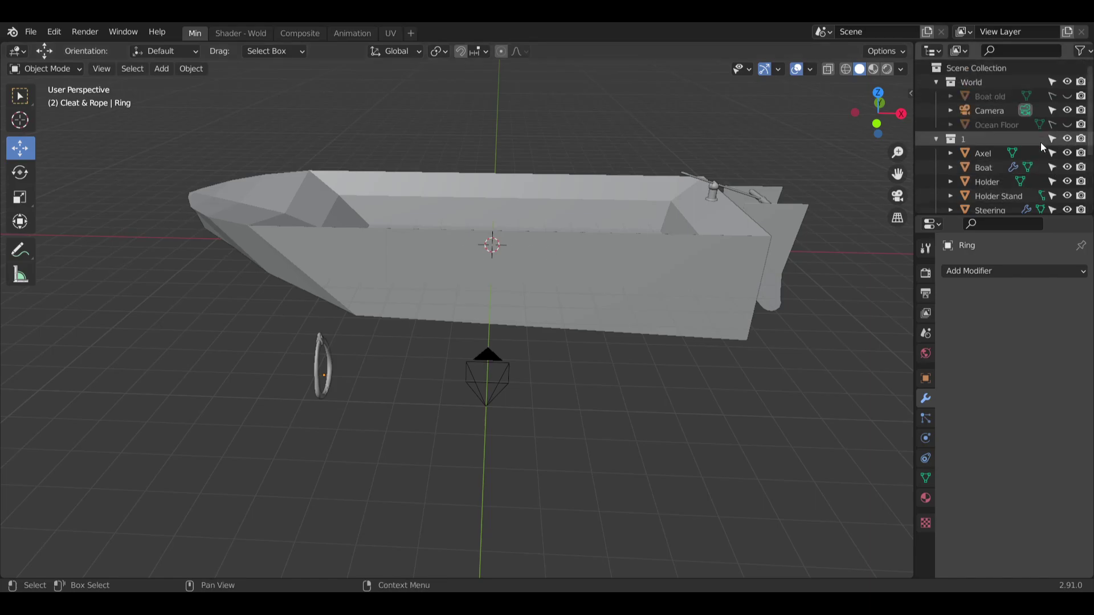
click(1067, 125)
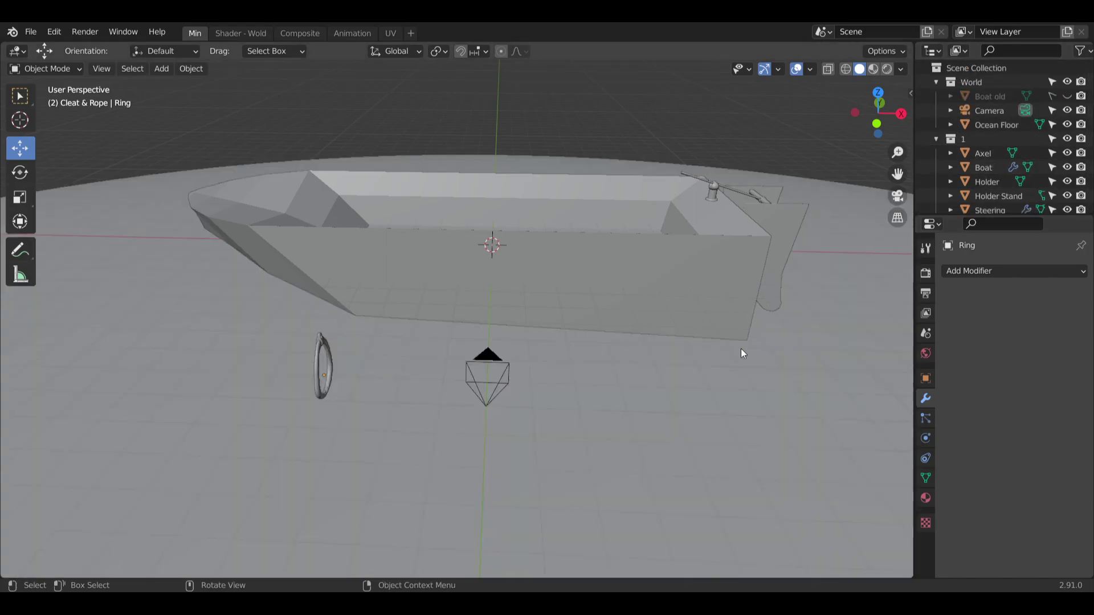
middle_drag(744, 354, 518, 308)
click(625, 376)
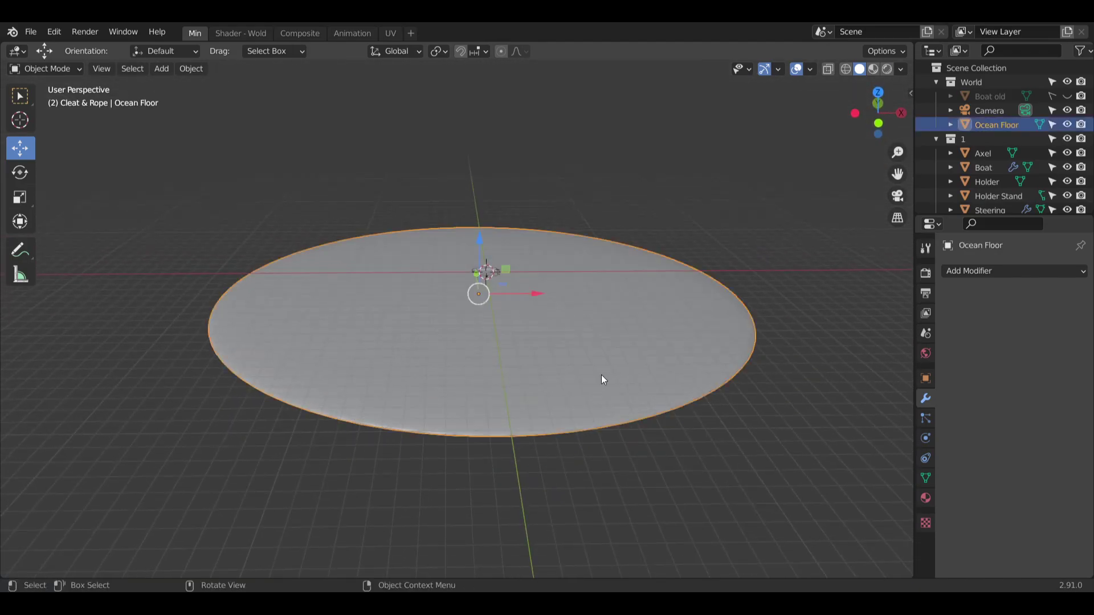
Rotate the Ocean Floor 90° around the global Z axis.
middle_drag(190, 266, 139, 256)
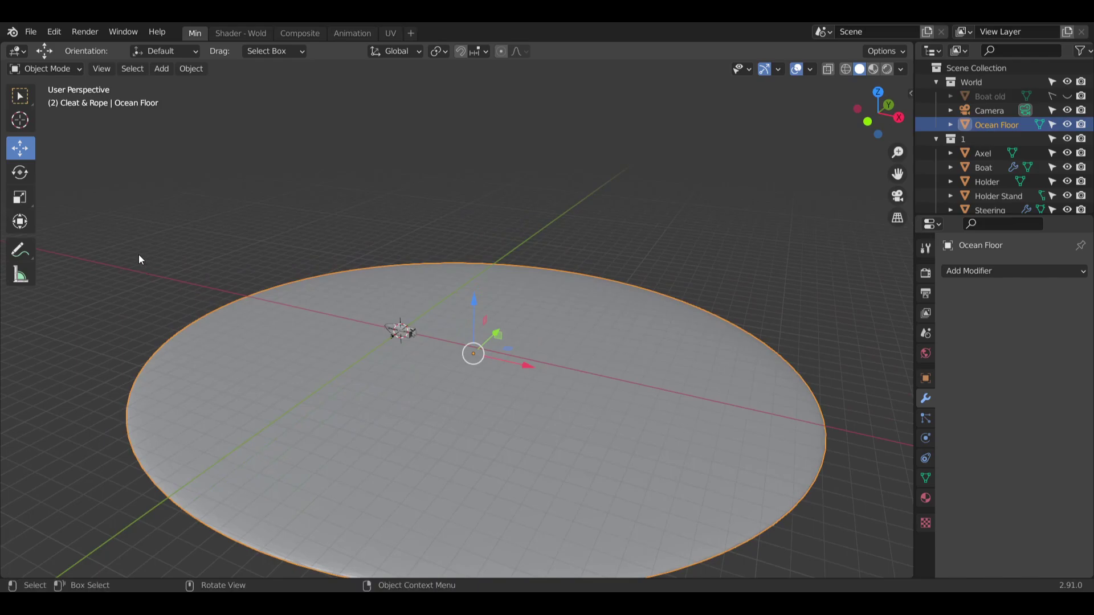
click(20, 173)
drag(472, 386, 632, 319)
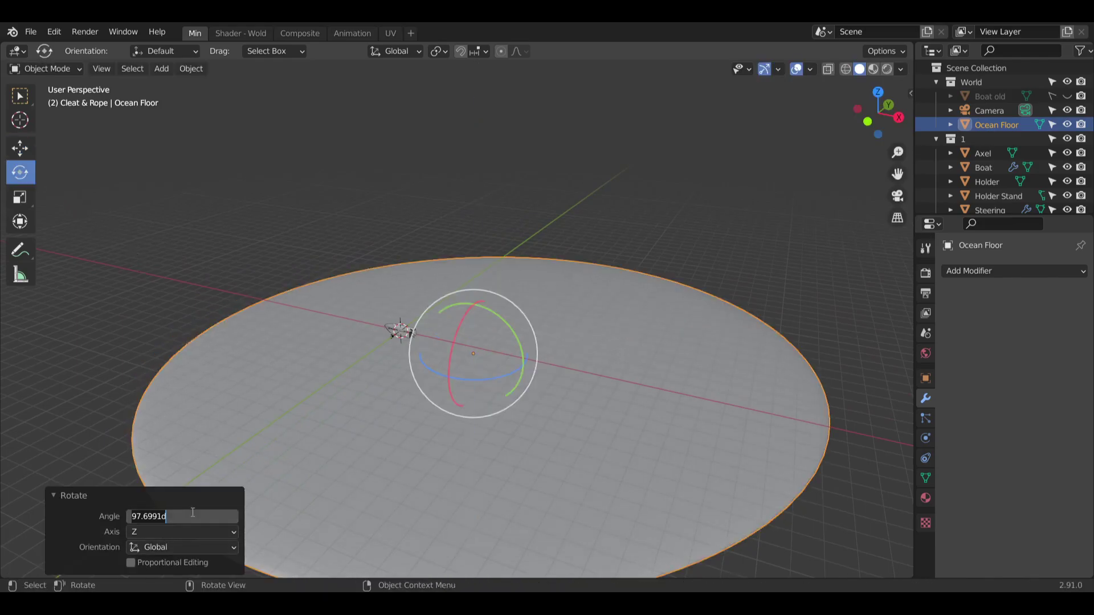
key(Return)
middle_drag(433, 456, 541, 317)
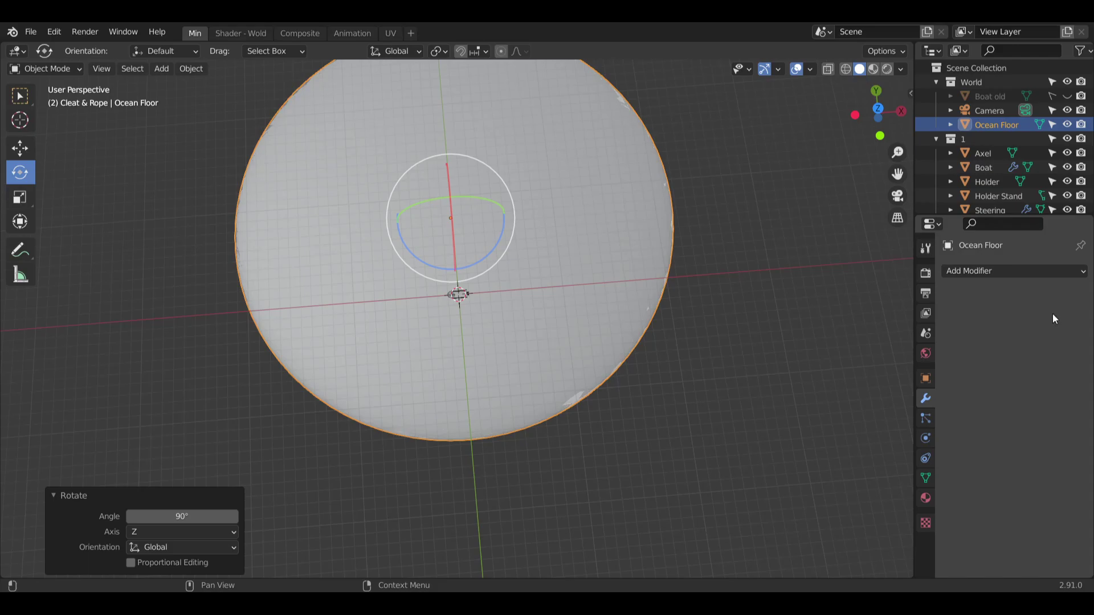
Set the Ocean Floor's Y location to 0 m and its Z location to -60 m.
click(927, 379)
text(0)
key(Return)
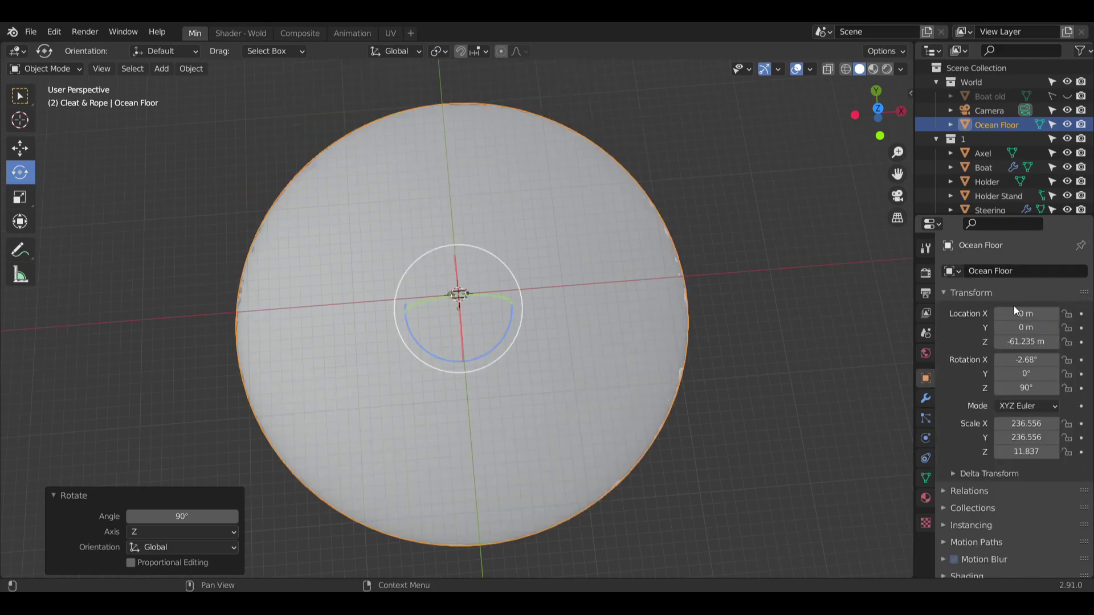
click(1024, 342)
text(-60)
key(Return)
Change the Ocean Floor's Z location to -40 m.
middle_drag(438, 353, 535, 220)
click(1023, 342)
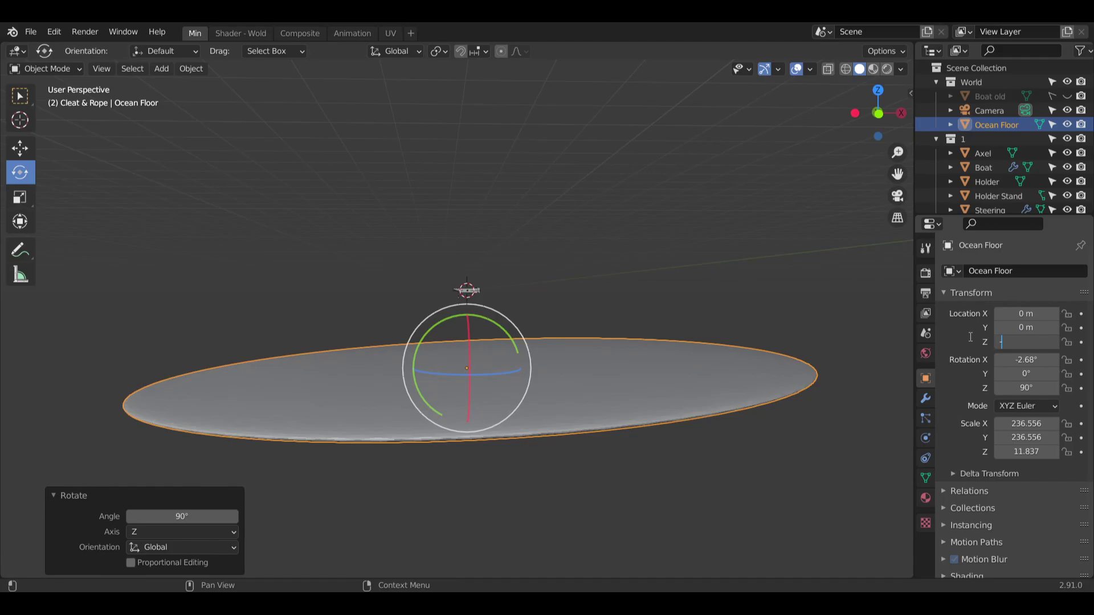
text(-40)
key(Return)
middle_drag(677, 241, 654, 295)
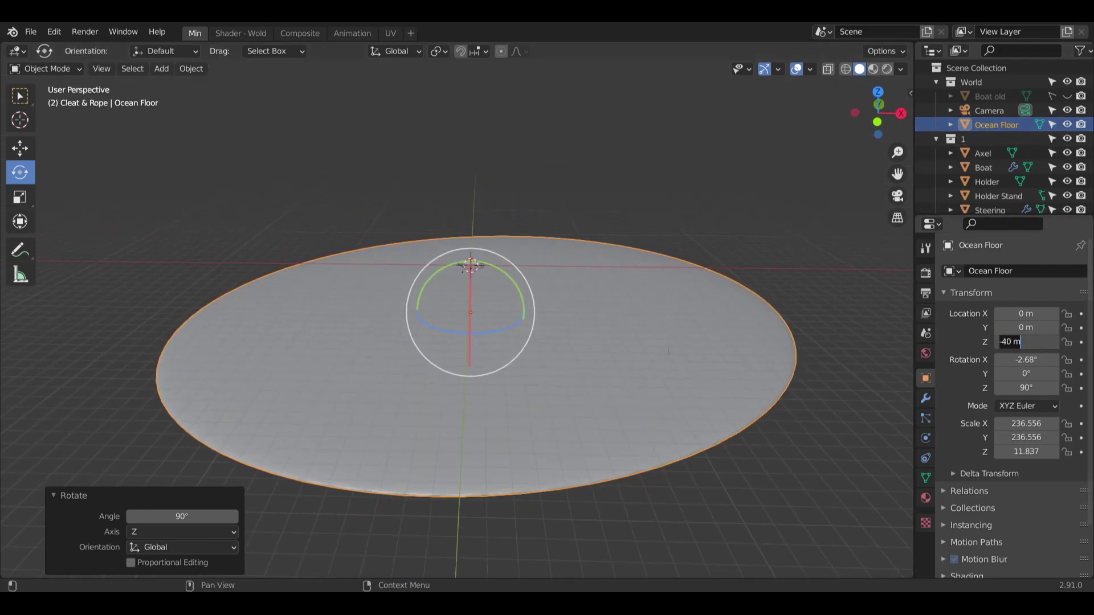
click(716, 186)
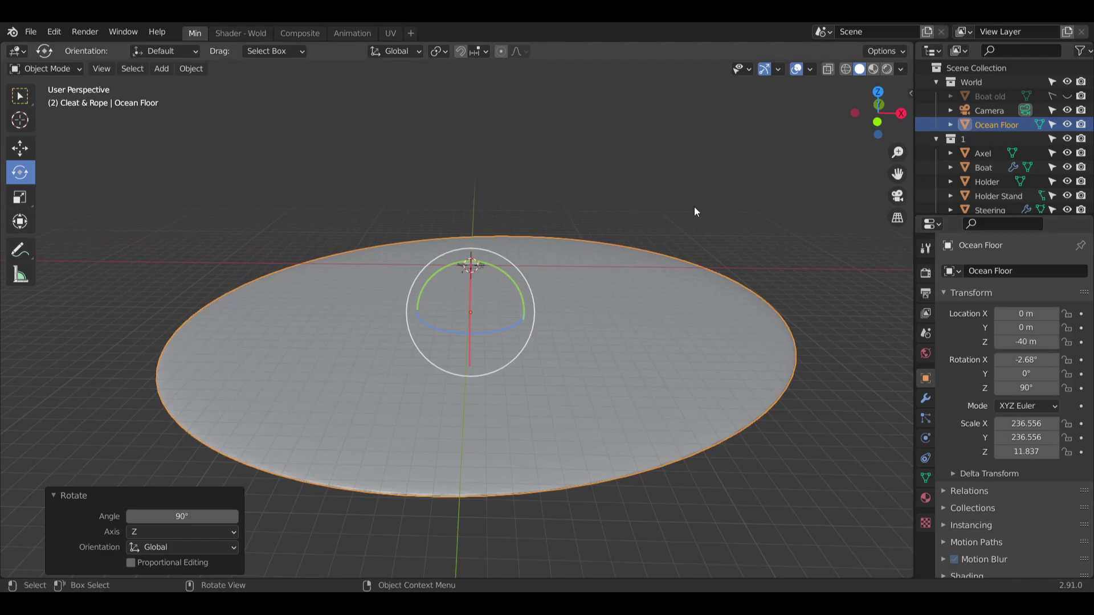
Check how the boat sits relative to the Ocean Floor, and select the Camera to view its position and transform values.
scroll(442, 258, up, 4)
click(569, 197)
scroll(547, 262, up, 4)
mouse_move(536, 268)
shift+middle_down()
mouse_move(442, 190)
mouse_move(480, 216)
mouse_move(525, 291)
mouse_move(524, 258)
shift+middle_up()
scroll(480, 215, up, 4)
scroll(526, 285, down, 3)
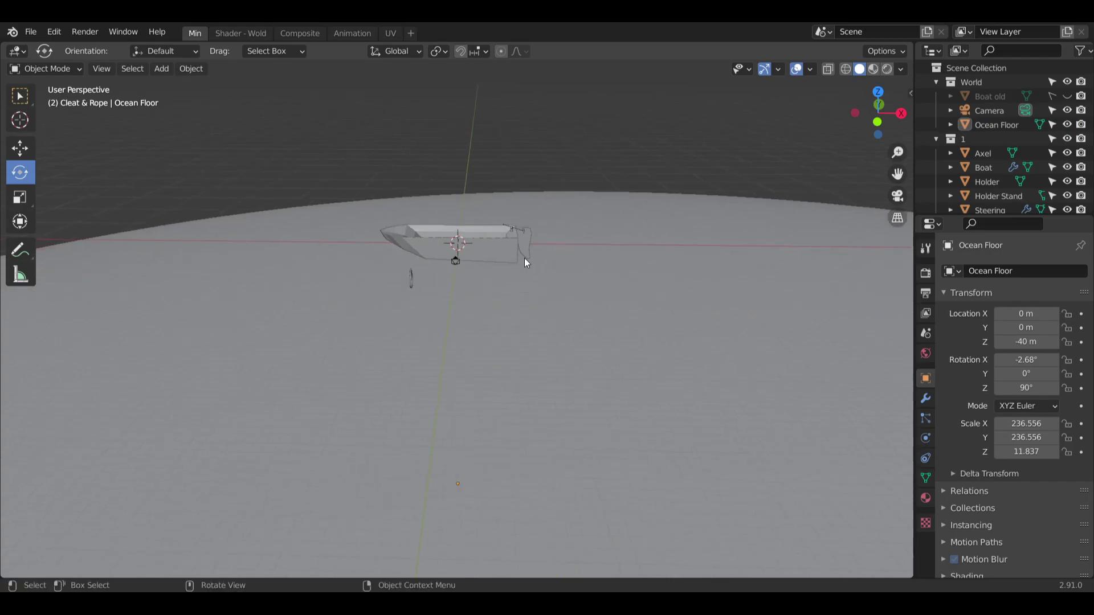
click(995, 109)
middle_drag(471, 207, 323, 241)
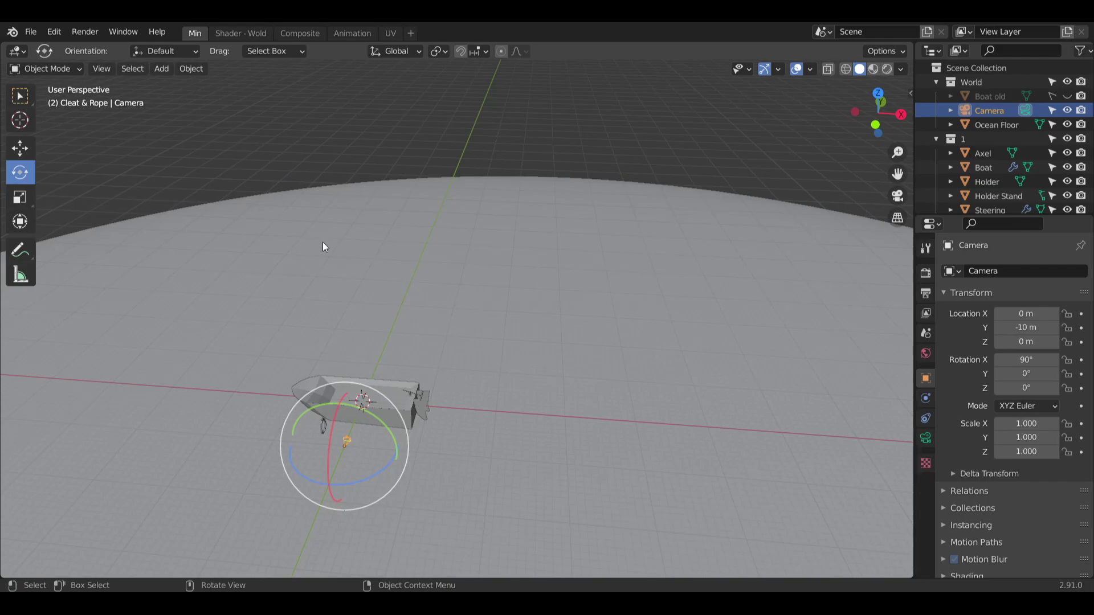
Undo the Ocean Floor's rotation and location changes, and set its Z location to -40 m.
ctrl+click(353, 235)
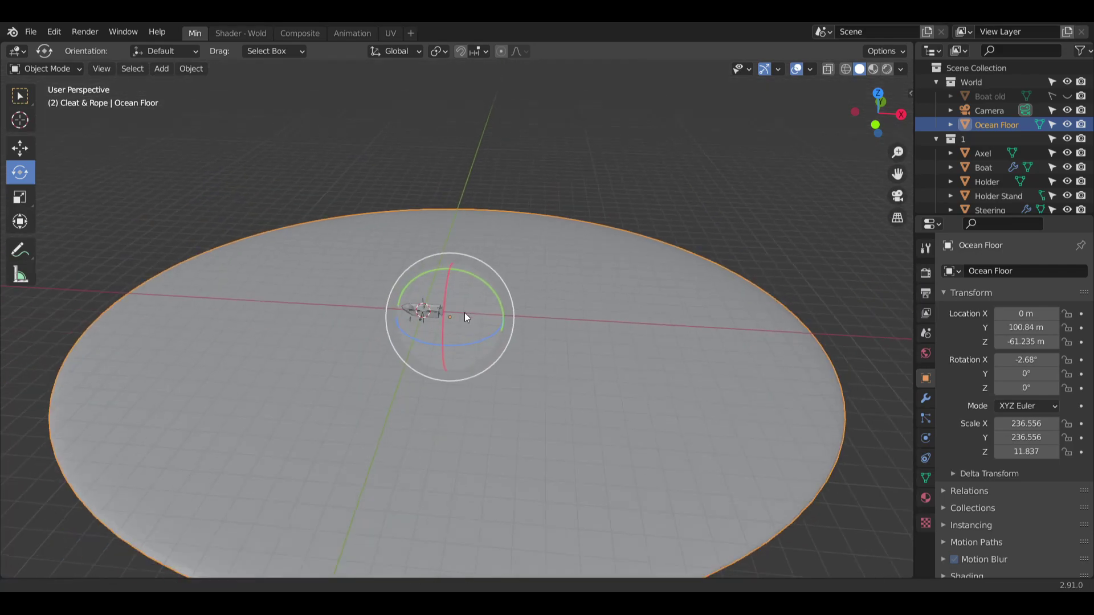
middle_drag(463, 313, 412, 237)
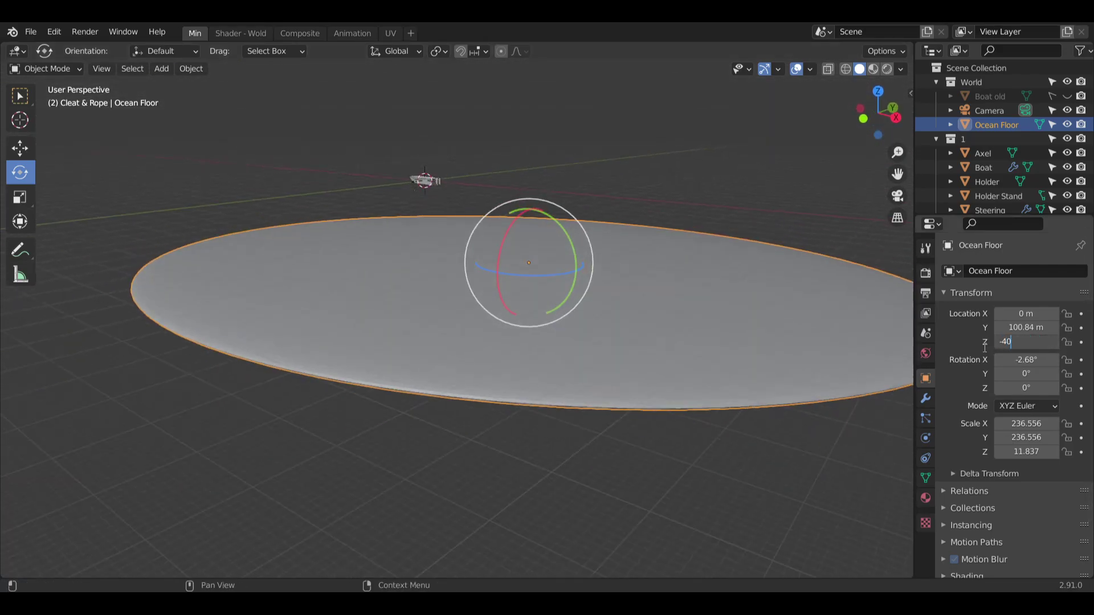
text(-40)
key(Return)
Set the Ocean Floor's Y location to 120 m.
middle_drag(527, 203, 511, 319)
shift+middle_drag(635, 203, 657, 339)
click(1012, 327)
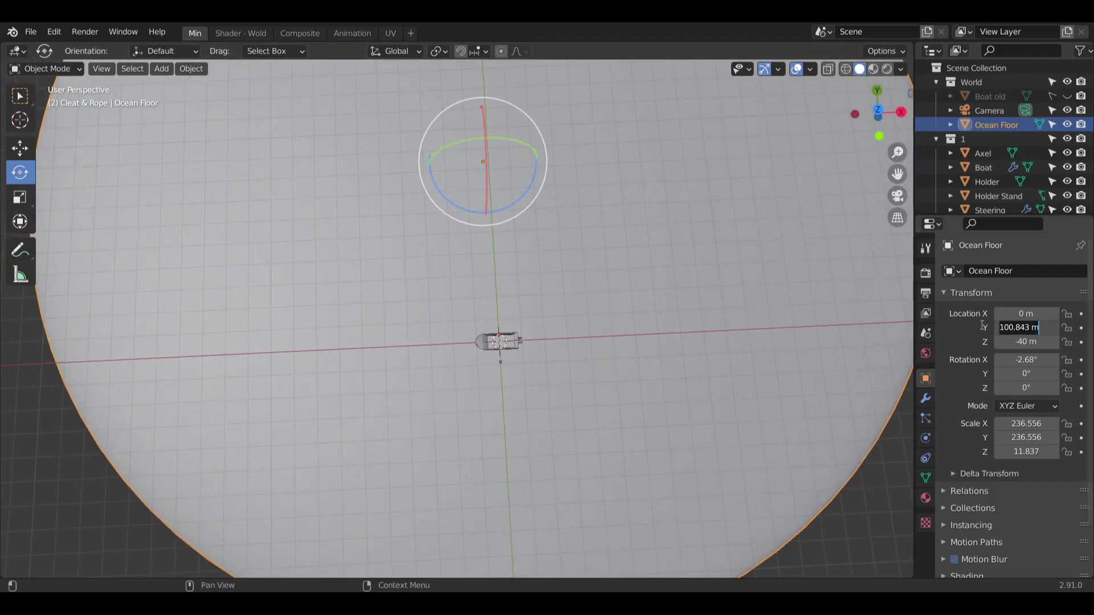
text(120)
key(Return)
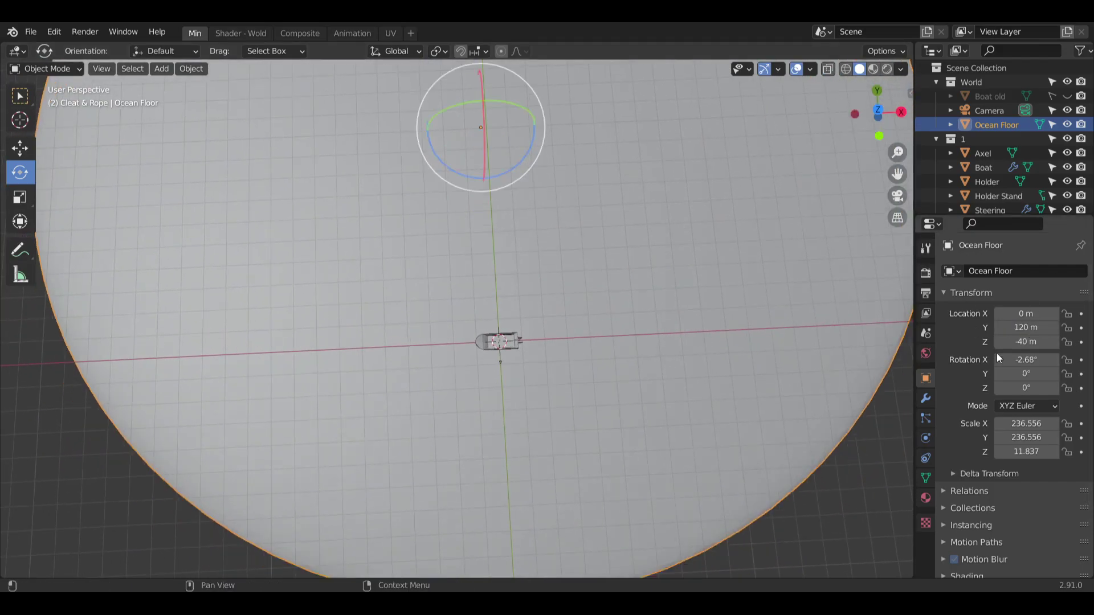
middle_drag(752, 416, 715, 354)
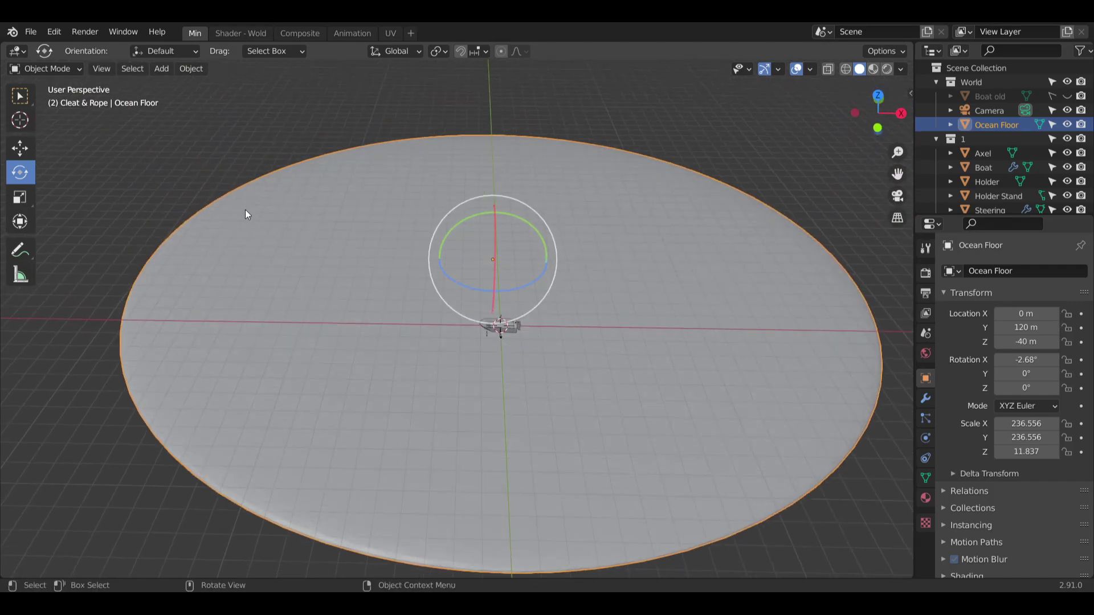
Select the Camera, look through it, and set its X rotation to 60° and its Y location to -40 m.
click(991, 110)
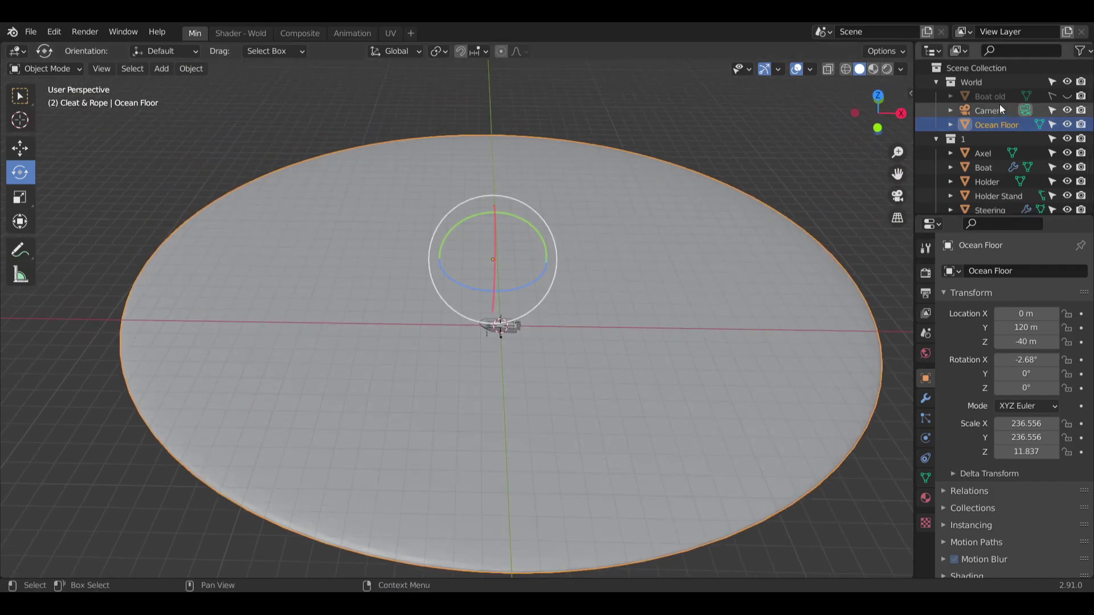
click(897, 195)
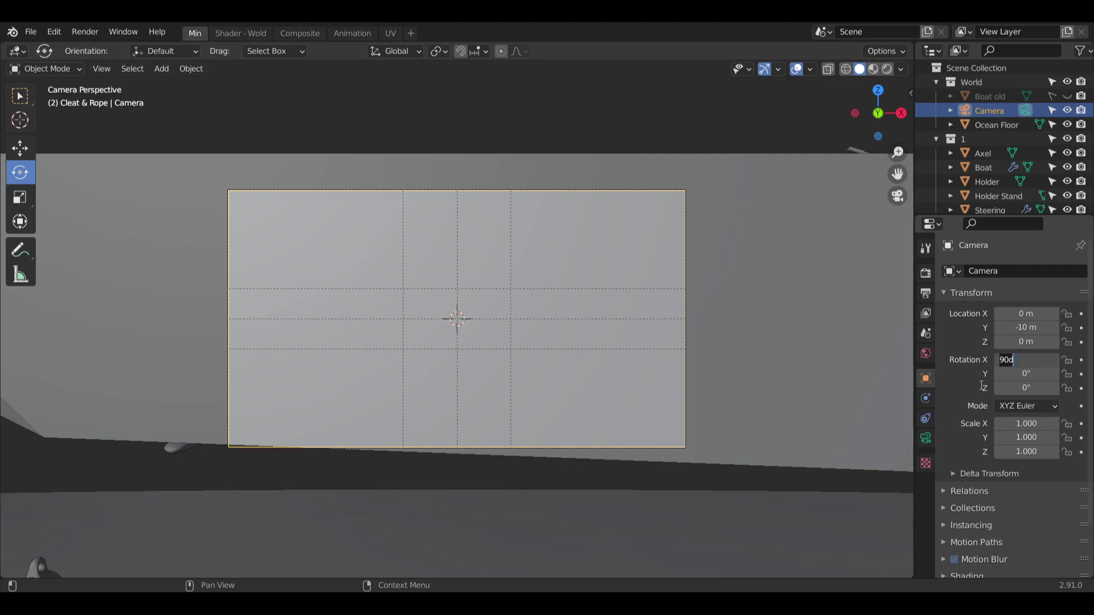
key(Return)
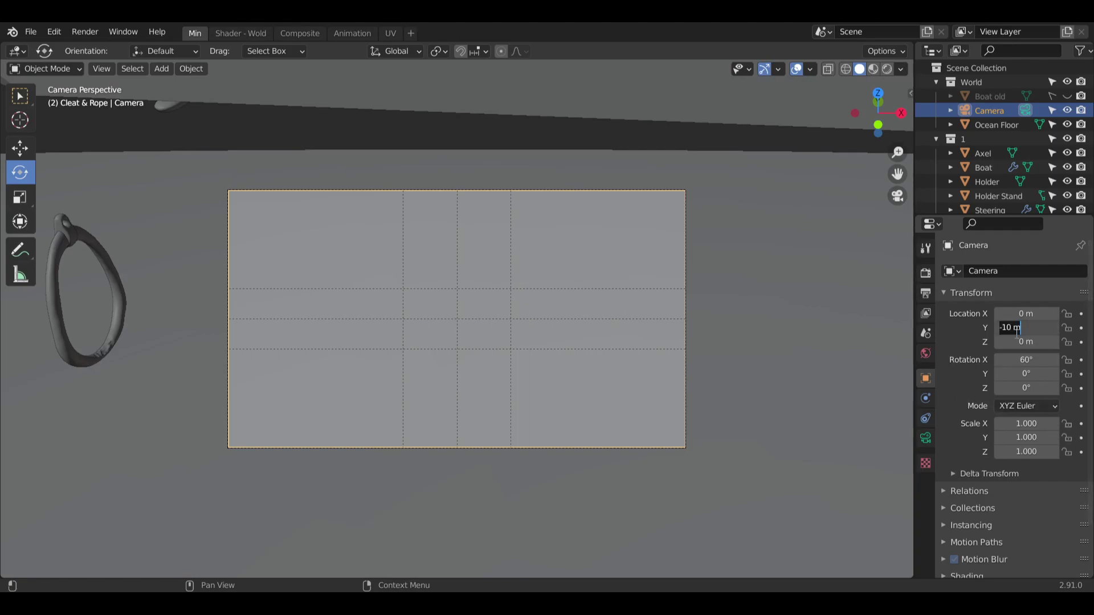
click(1016, 334)
text(-40)
key(Return)
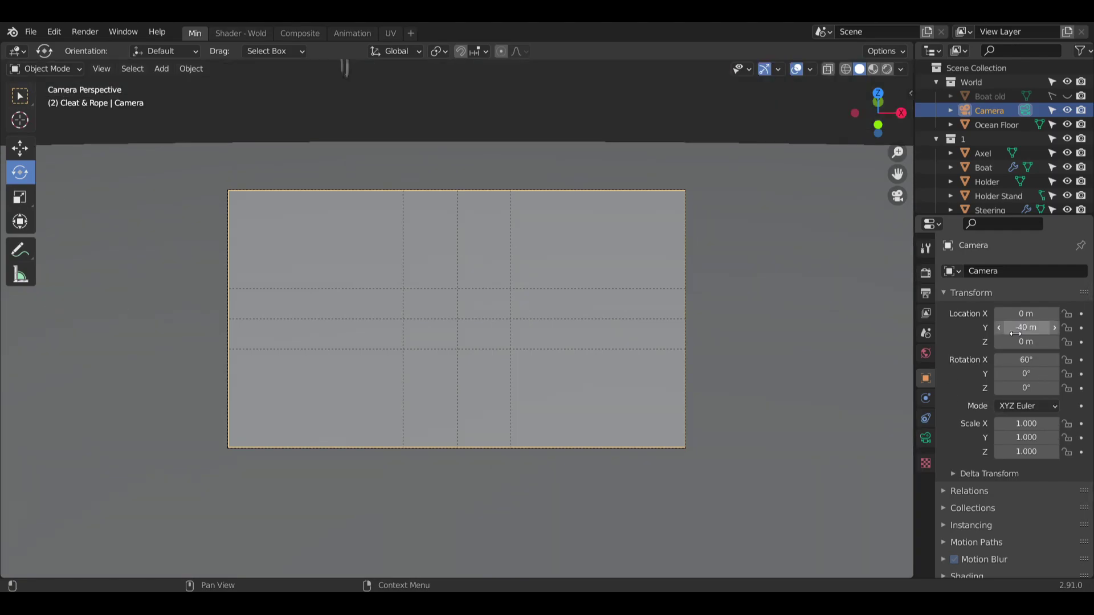
Set the Camera's Z location to 10 m and its X rotation to 45°.
text(1)
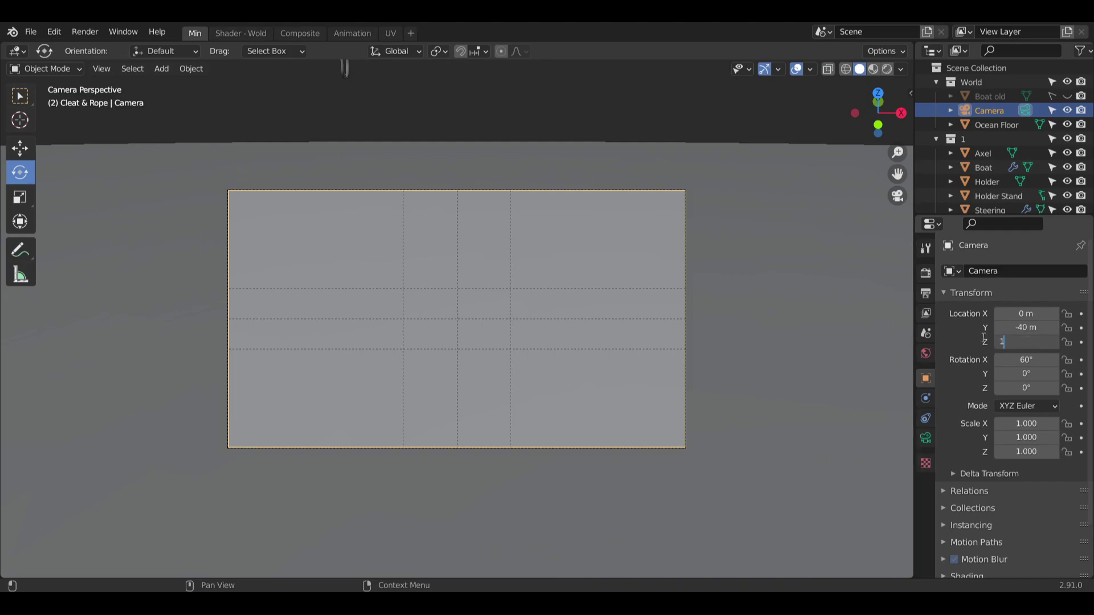
text(0)
key(Return)
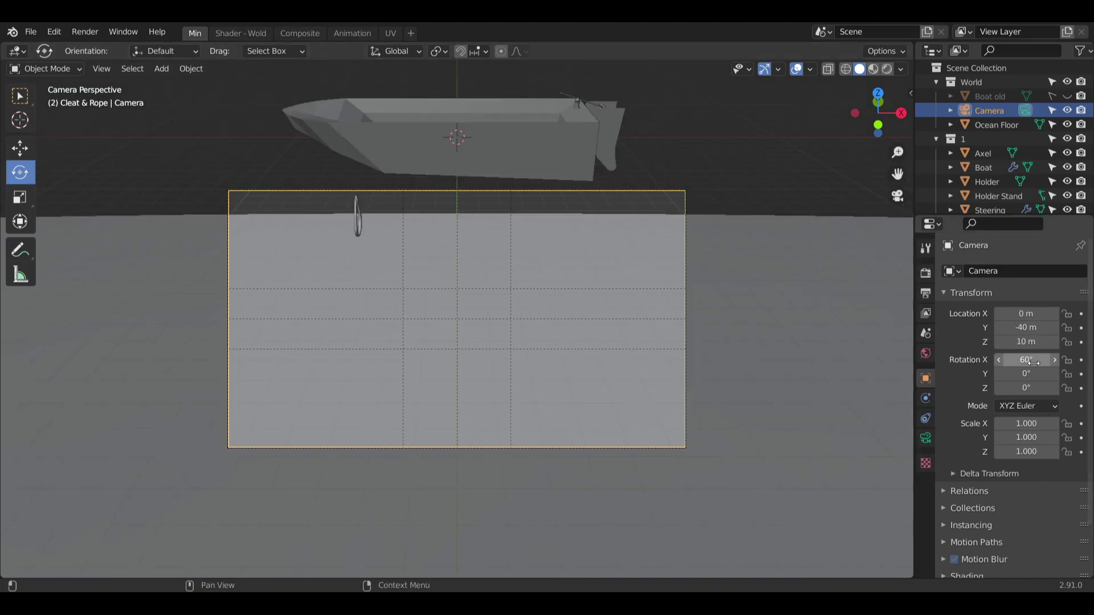
text(45)
key(Return)
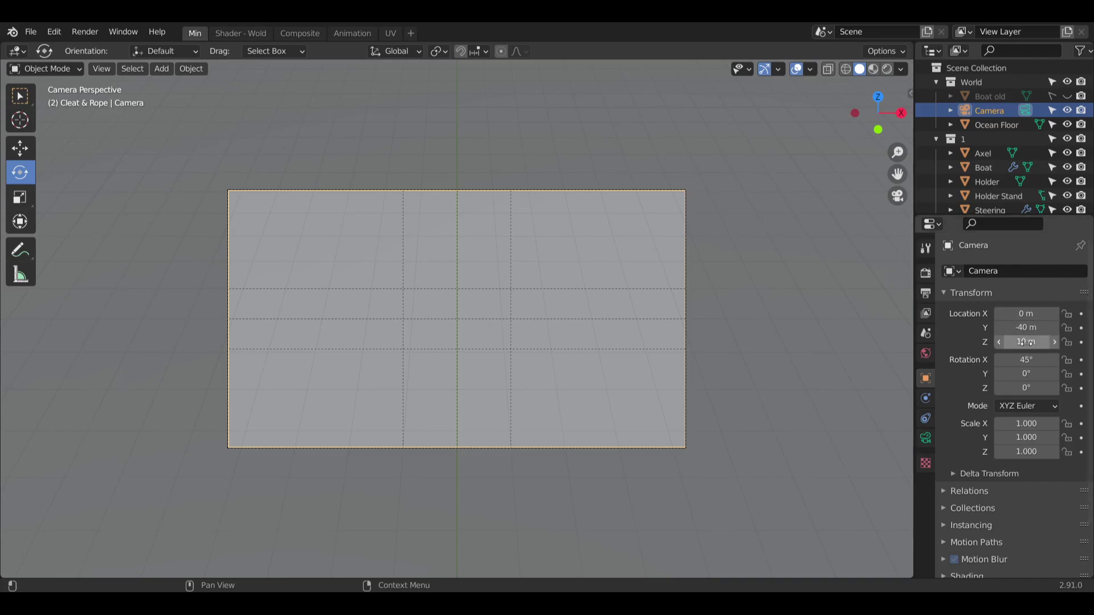
Raise the Camera to a Z location of 40 m.
key(BackSpace)
key(BackSpace)
key(BackSpace)
key(BackSpace)
text(40)
key(Return)
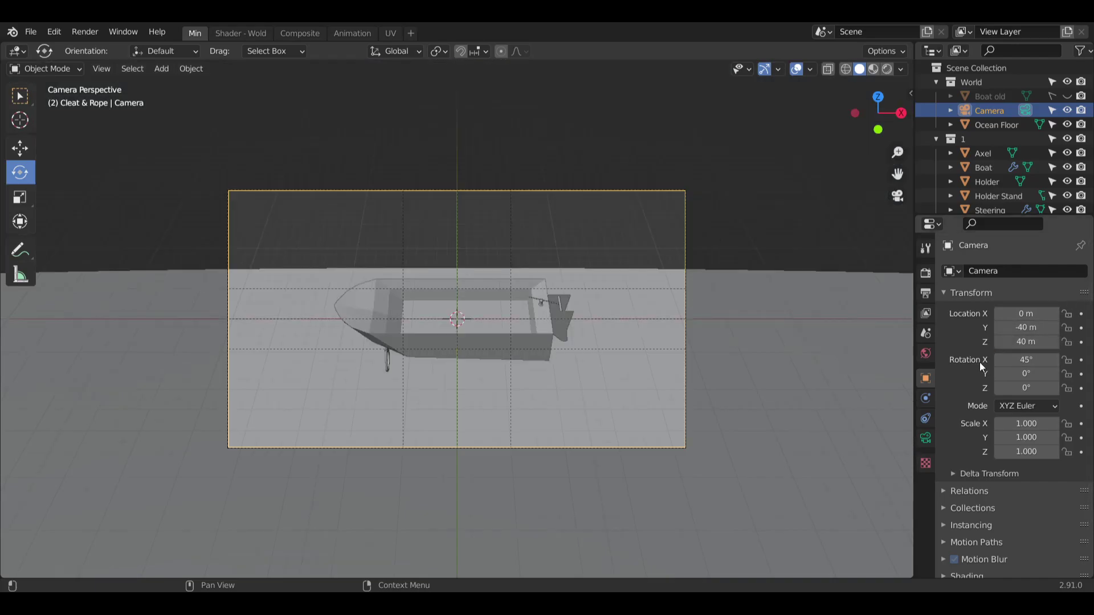
Compare the camera view with the surrounding scene to check how the boat and Ocean Floor are framed.
middle_drag(755, 251, 751, 214)
scroll(647, 274, down, 8)
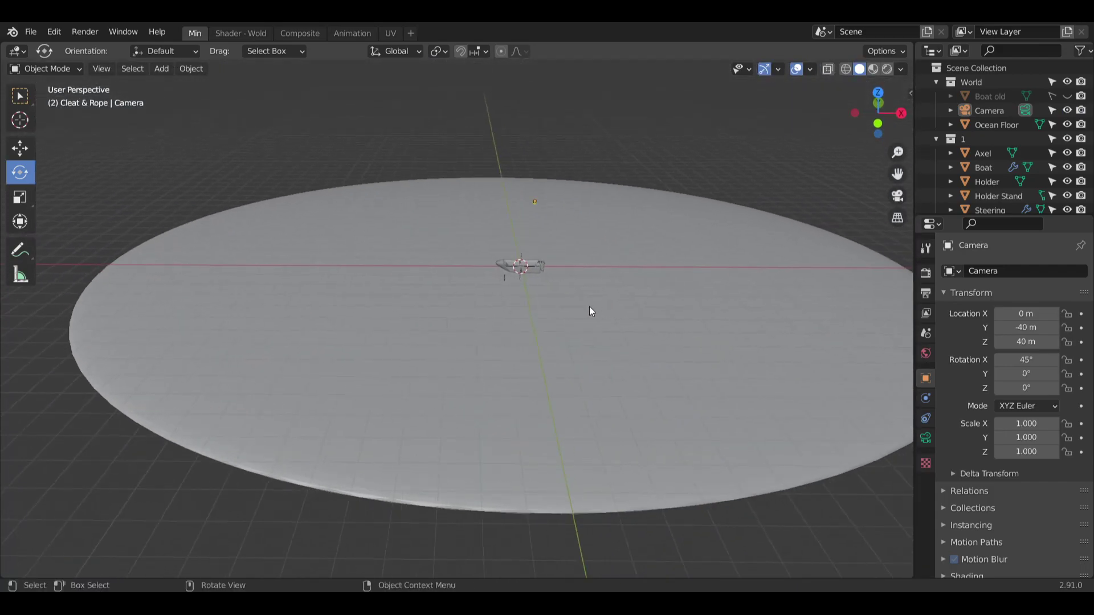
click(897, 196)
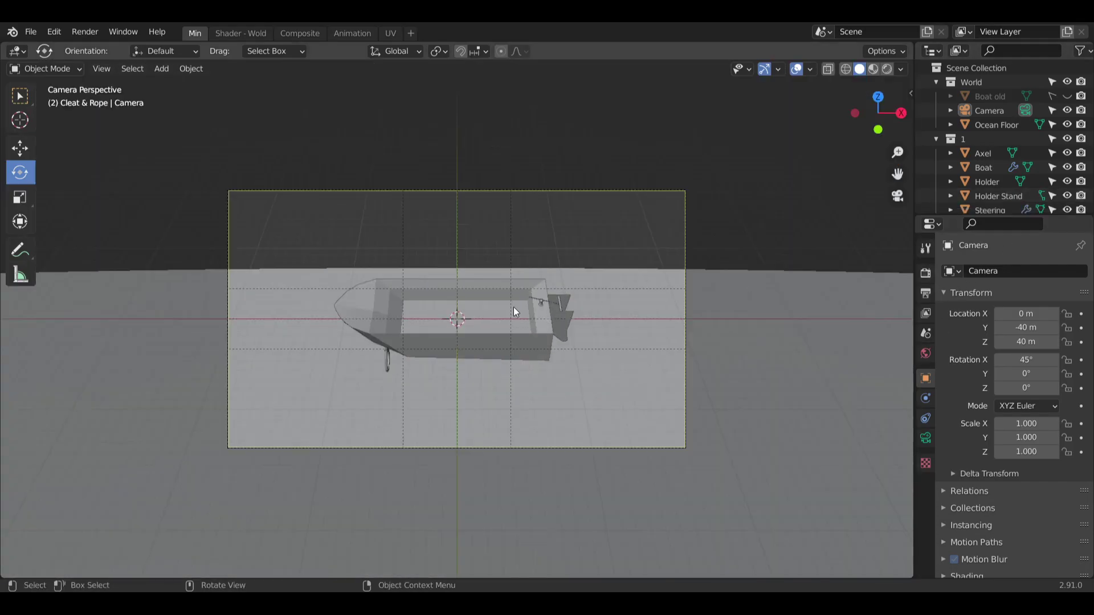
middle_drag(528, 375, 470, 323)
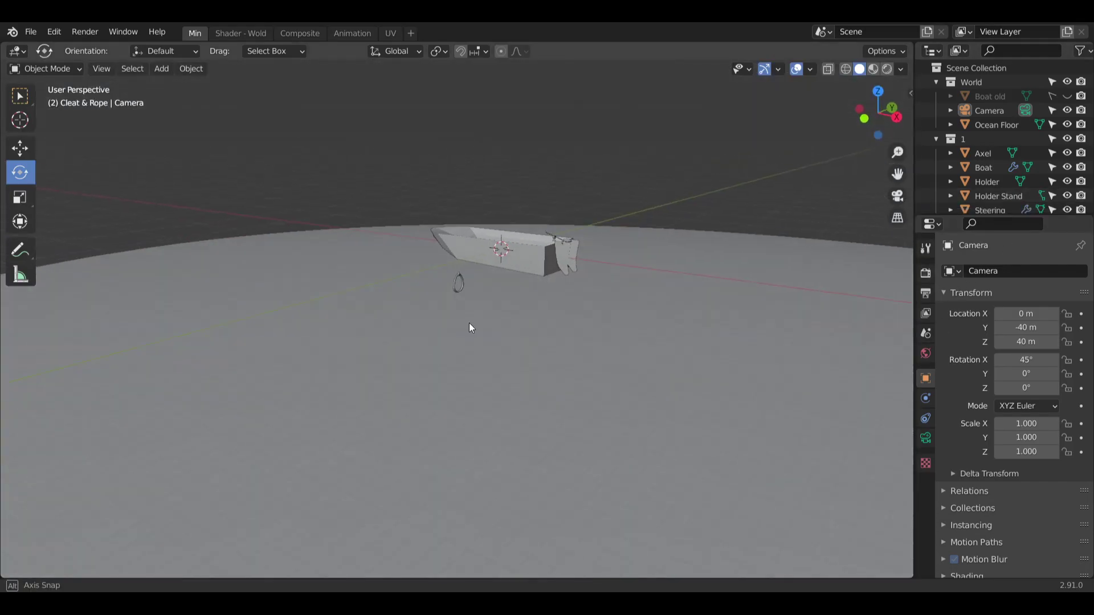
click(897, 196)
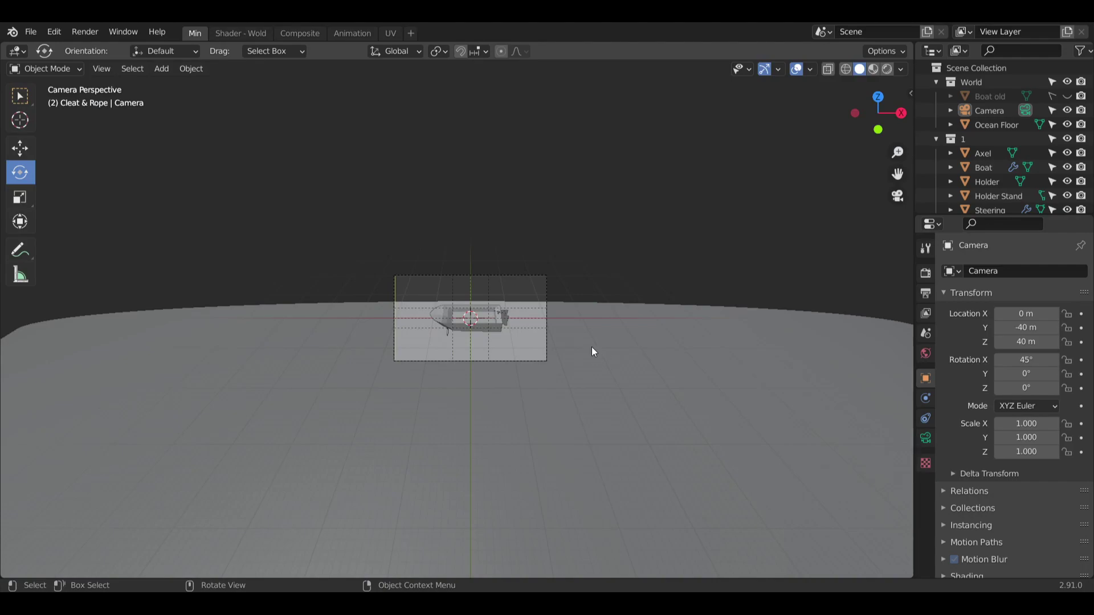
scroll(591, 346, up, 8)
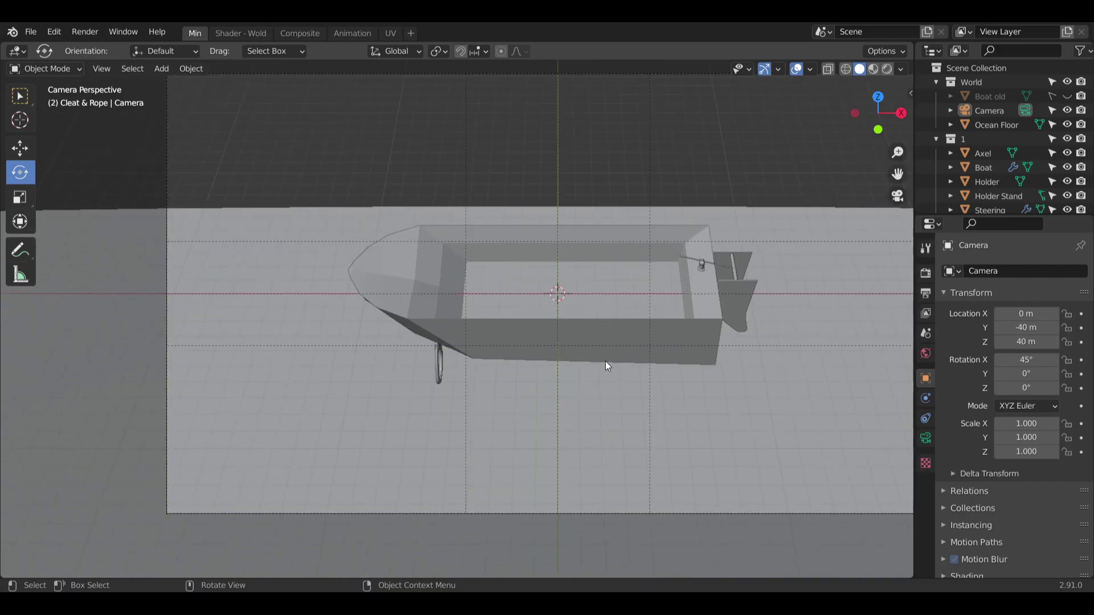
shift+middle_drag(605, 361, 487, 354)
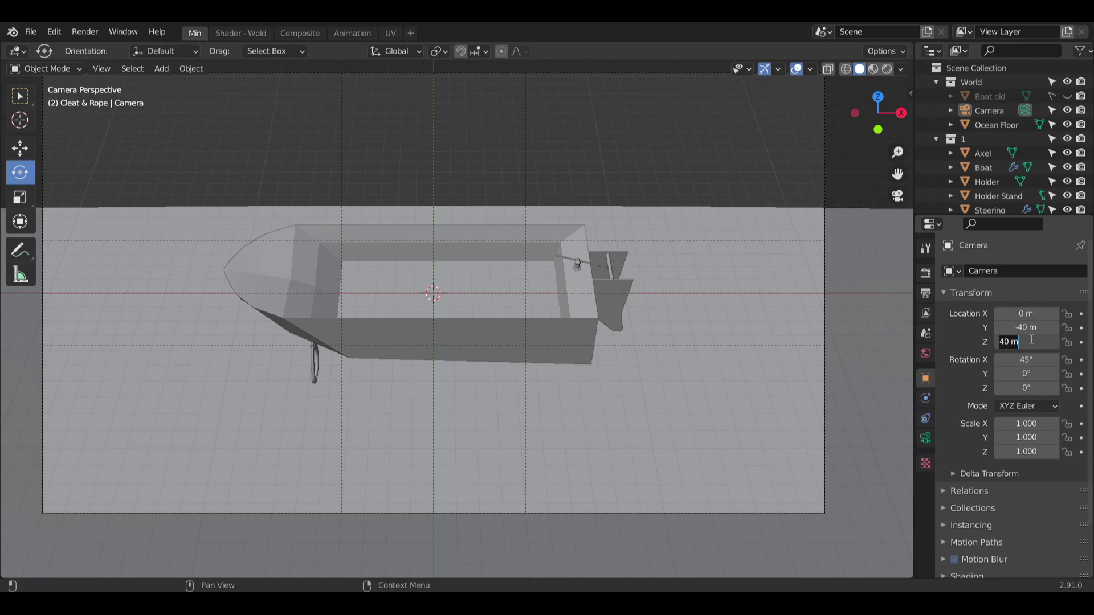
Set the Camera's Z location to 60 m and its Y location to -60 m.
click(1031, 339)
text(60)
key(Return)
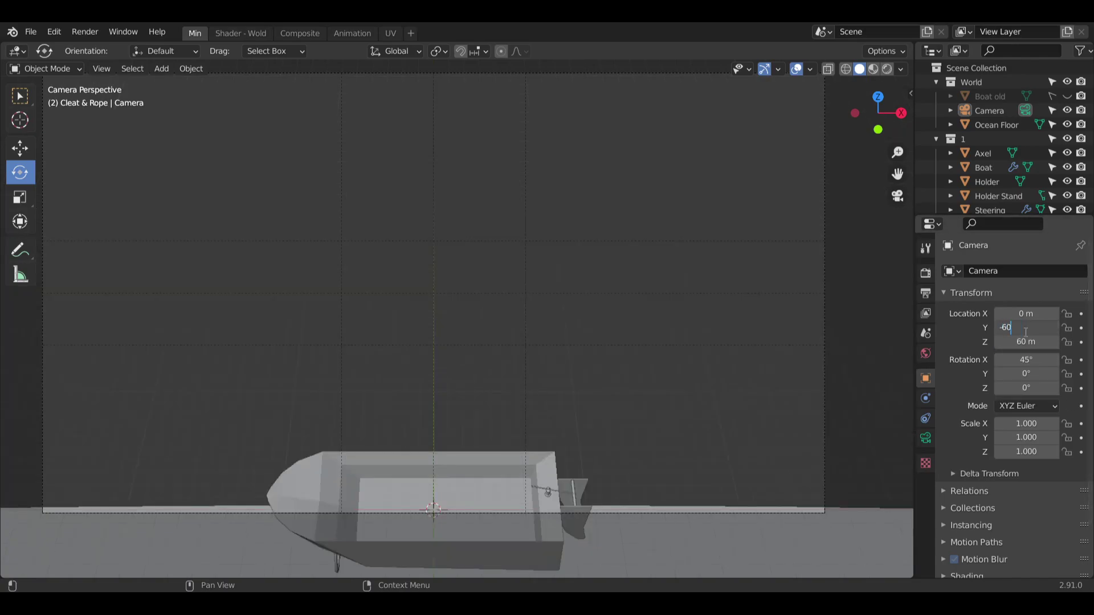
key(Return)
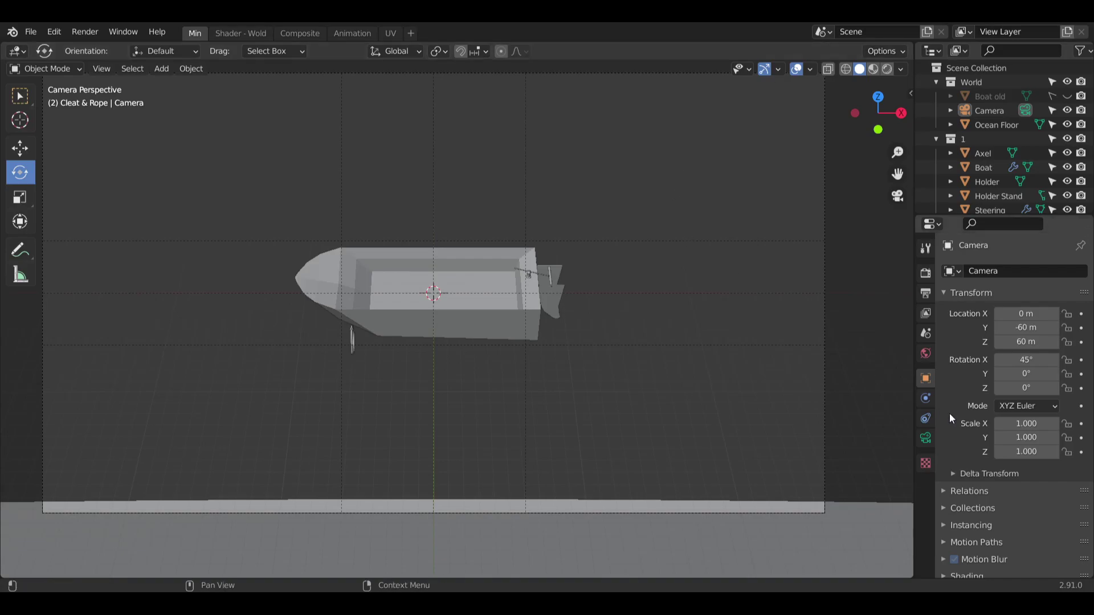
Change the Camera's Y location to -50 m.
click(1027, 329)
key(BackSpace)
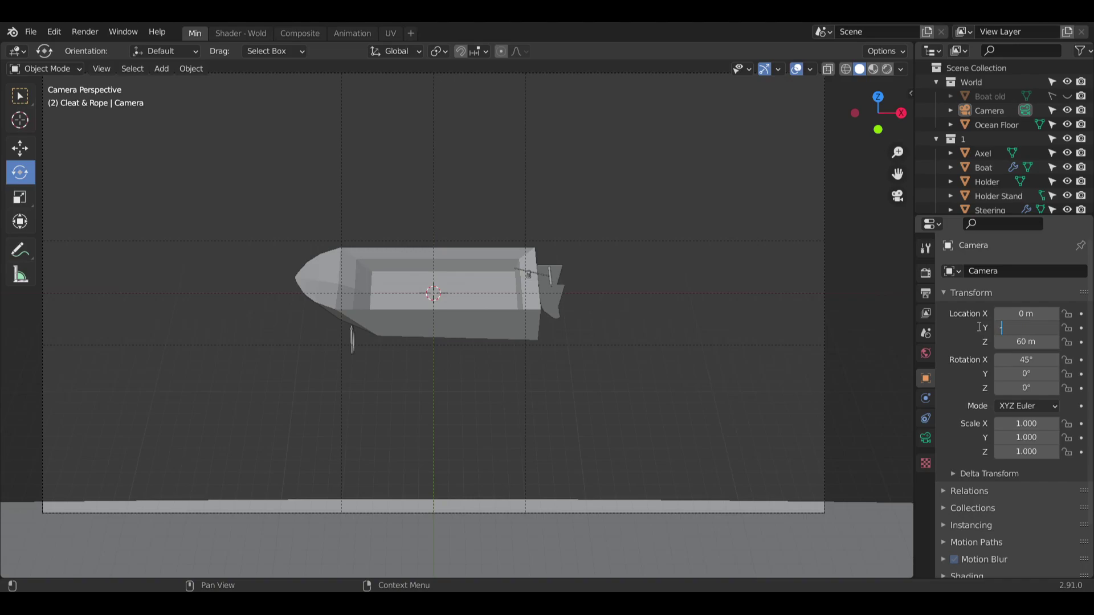
text(-50)
key(Return)
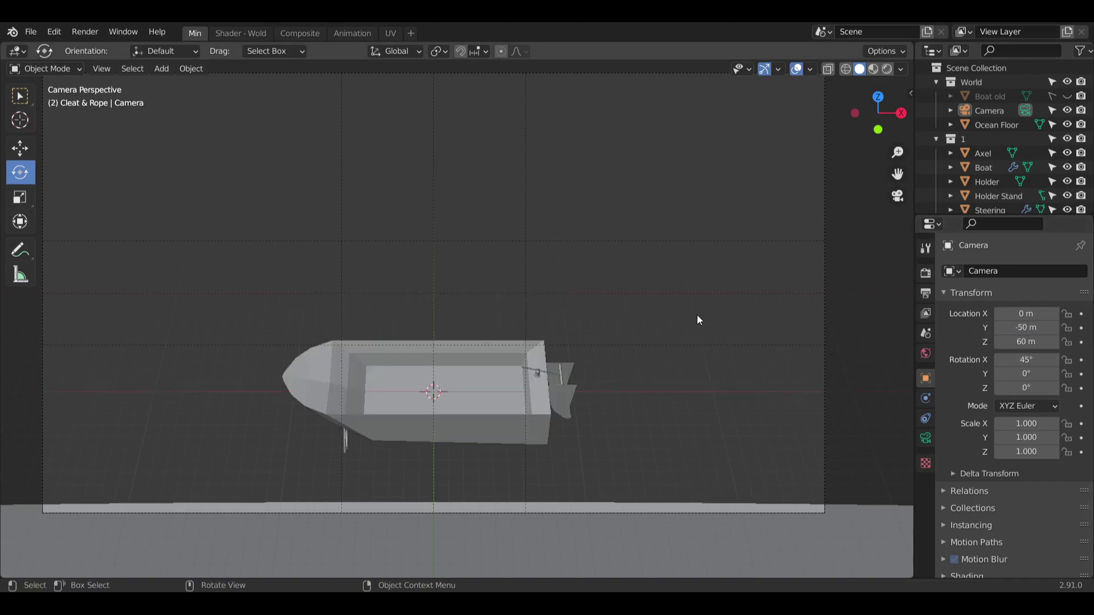
Set the Camera's Z location to 80 m and its Y location to -70 m.
click(1025, 341)
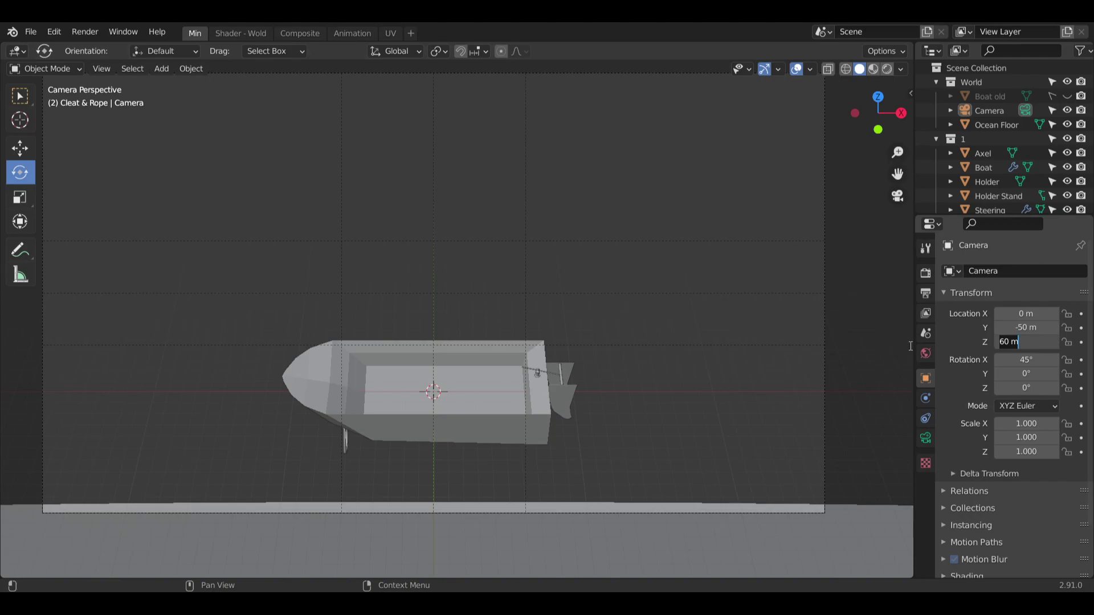
text(80)
key(Return)
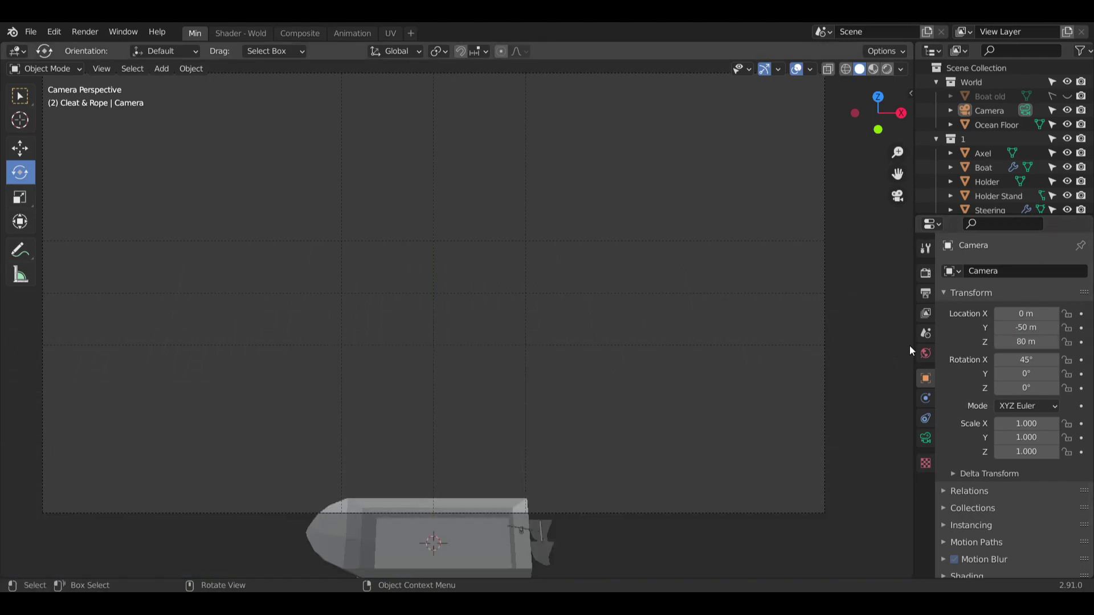
click(1038, 330)
key(BackSpace)
text(-7)
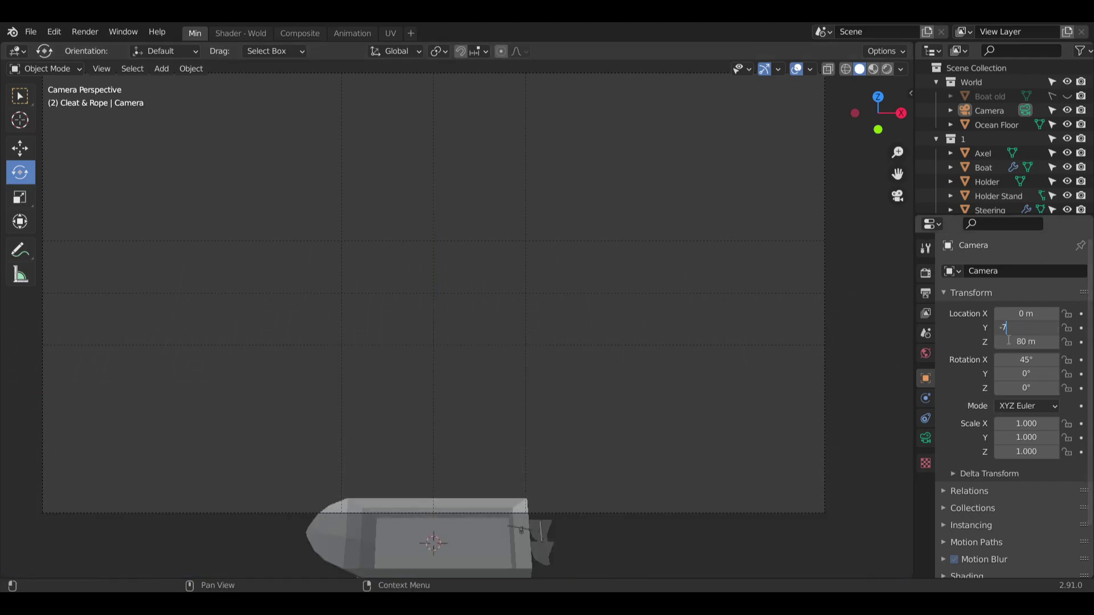
text(0)
key(Return)
click(1038, 329)
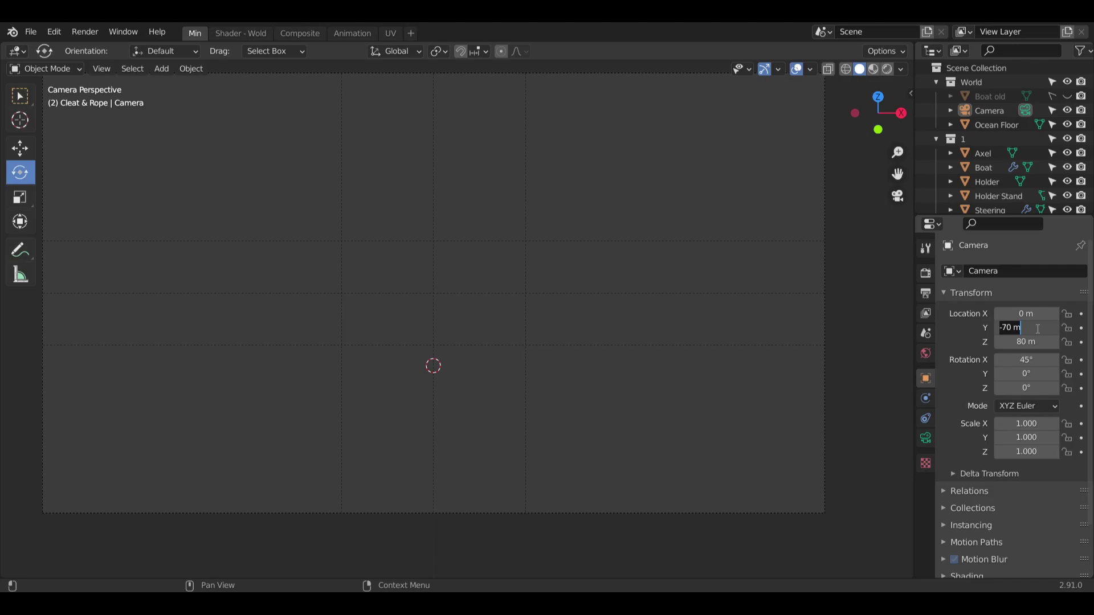
key(Return)
Review the Camera's lens, sensor, safe areas, viewport display and depth of field settings.
middle_drag(637, 325, 618, 304)
scroll(599, 325, down, 7)
middle_drag(562, 340, 540, 332)
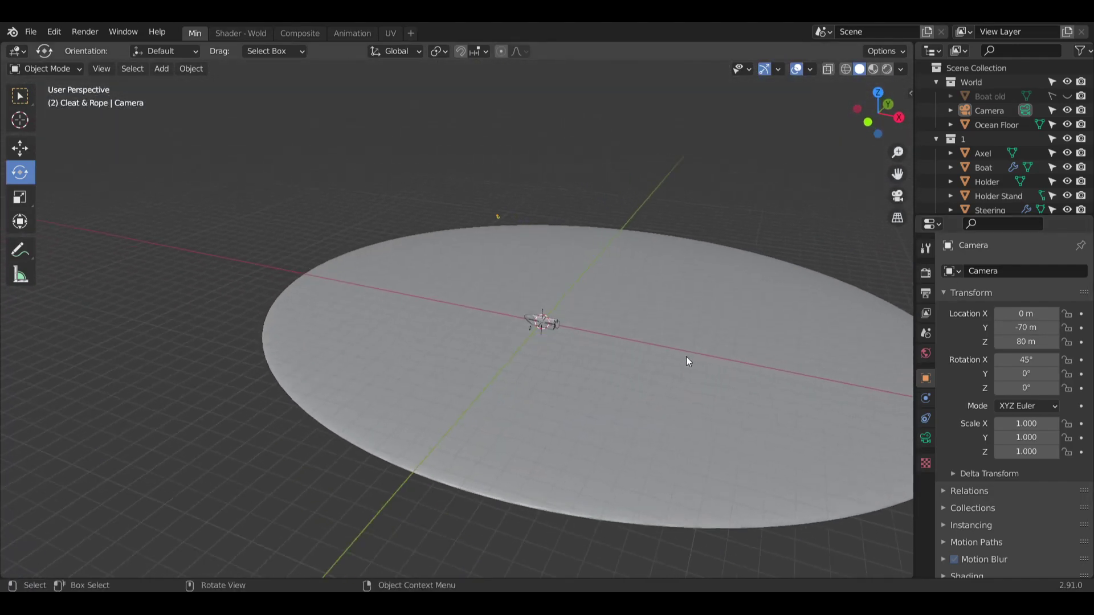
click(990, 111)
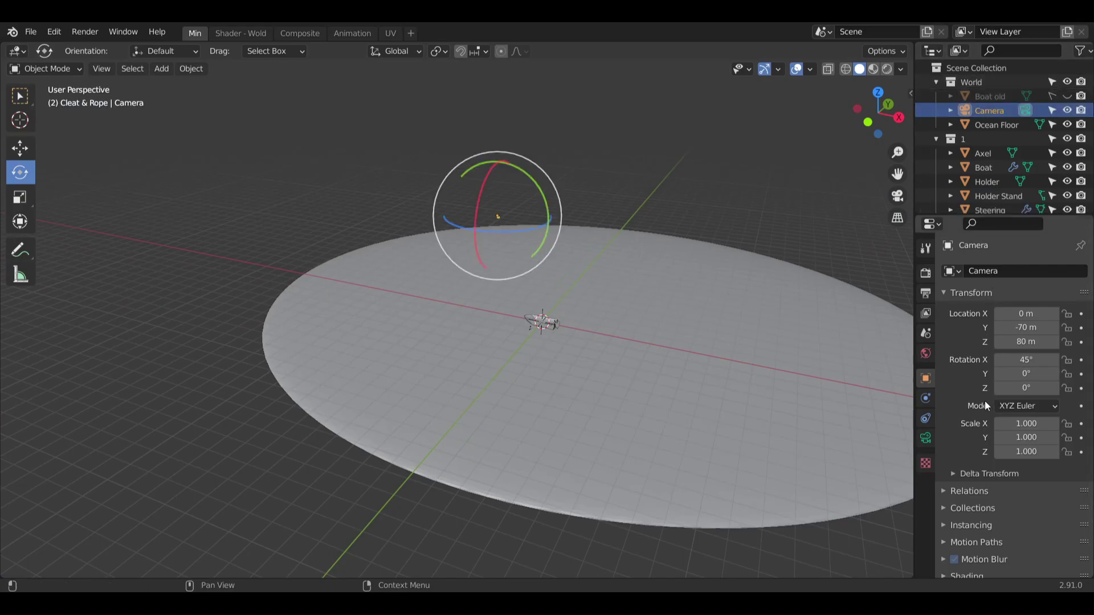
click(924, 438)
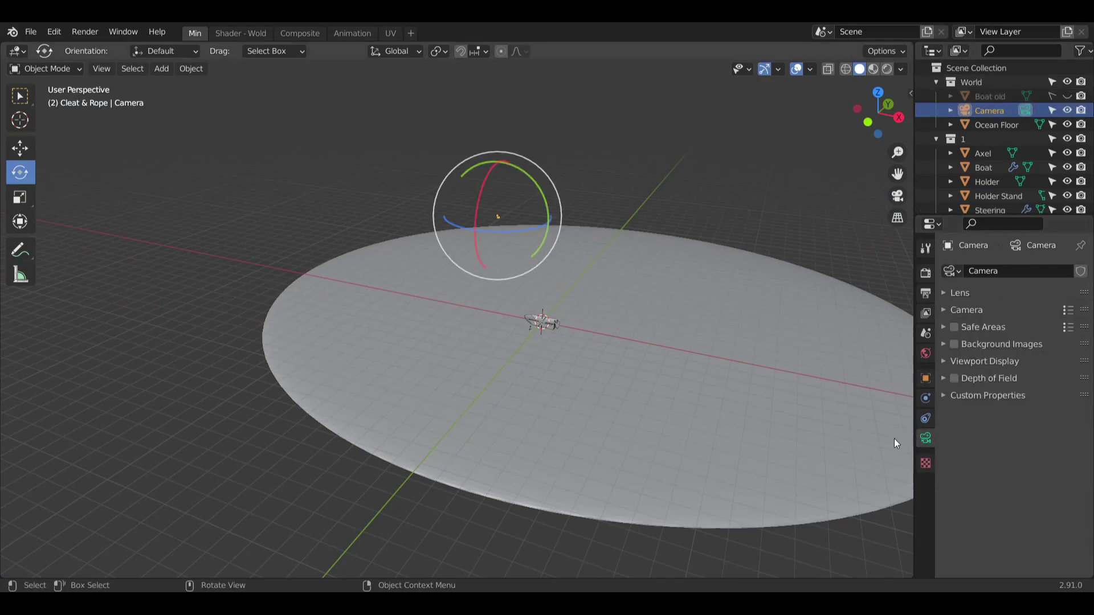
click(942, 311)
click(942, 310)
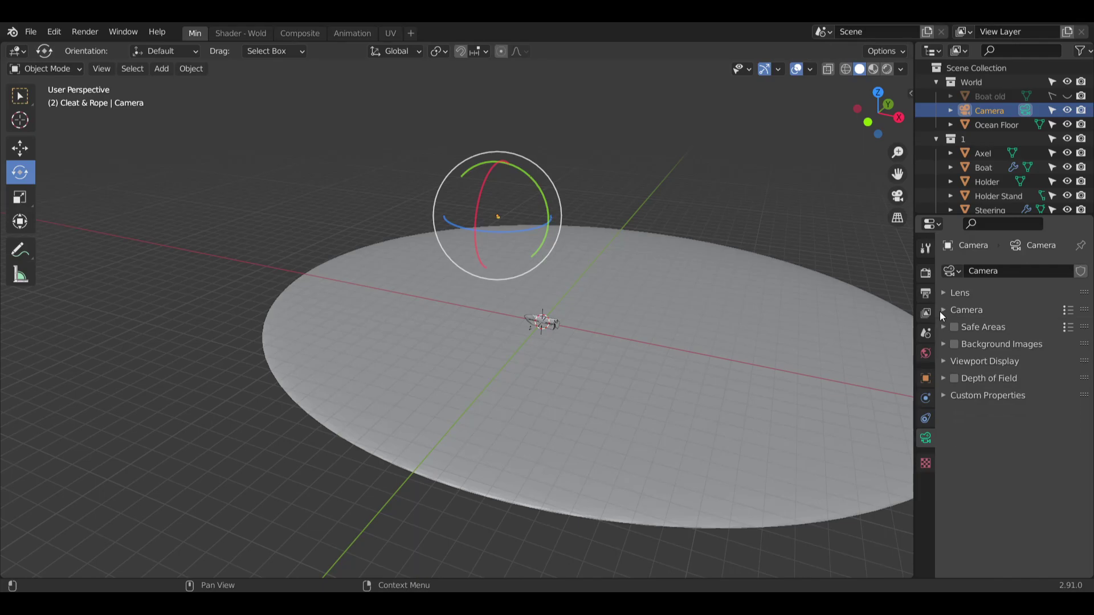
click(943, 327)
click(942, 327)
click(941, 361)
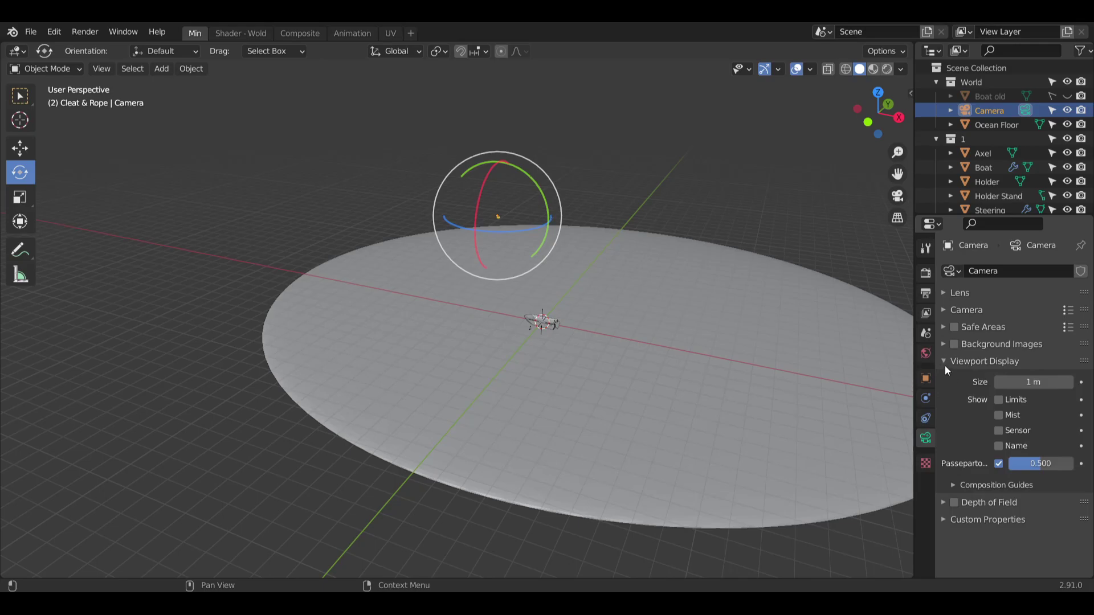
click(943, 361)
click(947, 378)
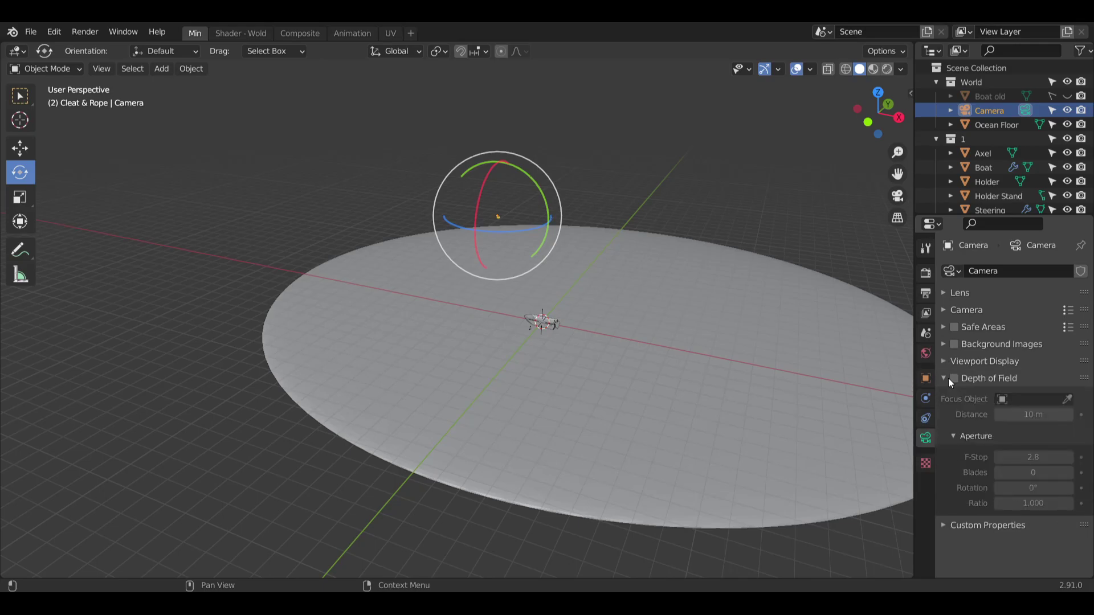
click(948, 378)
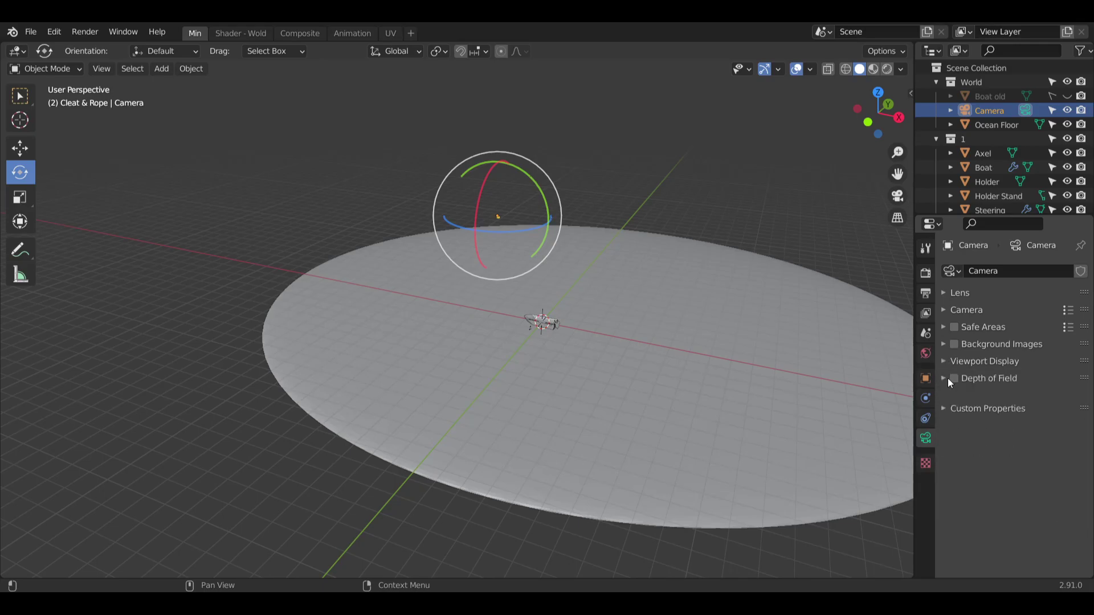
click(944, 292)
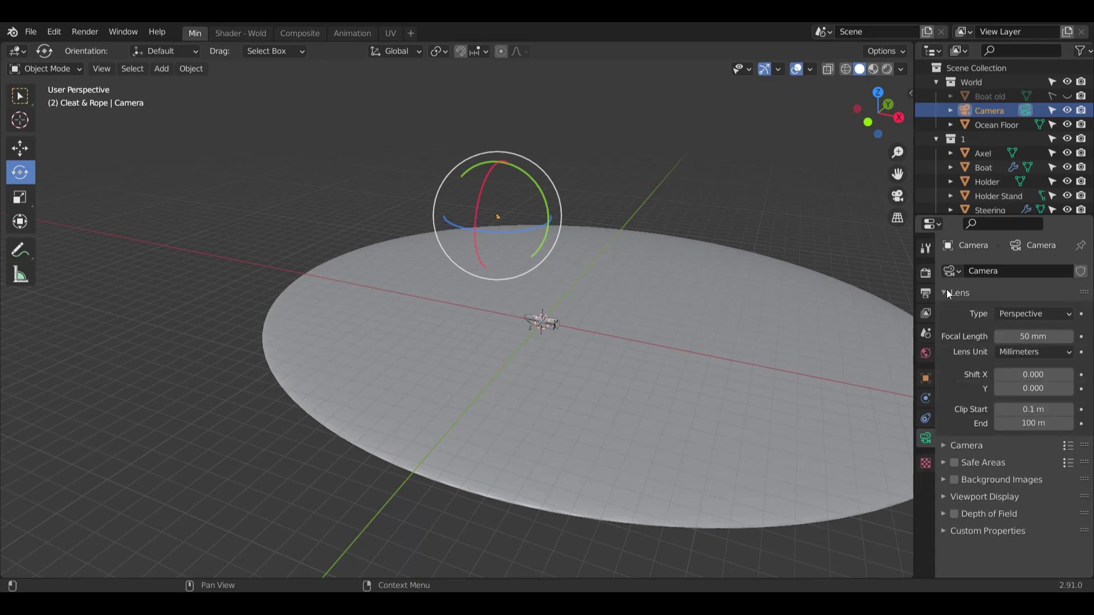
click(948, 292)
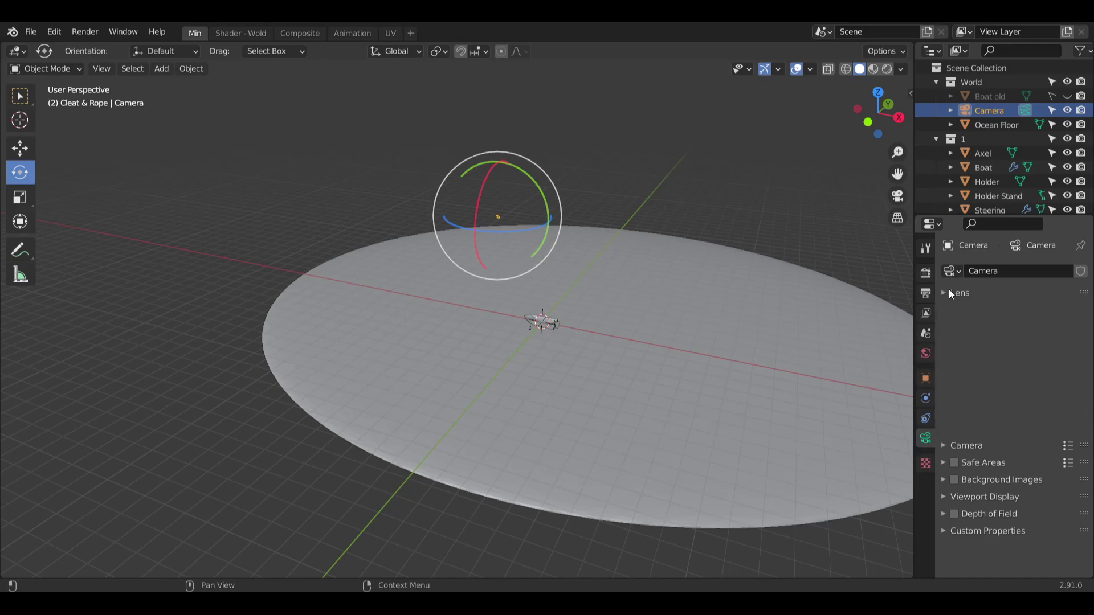
click(946, 314)
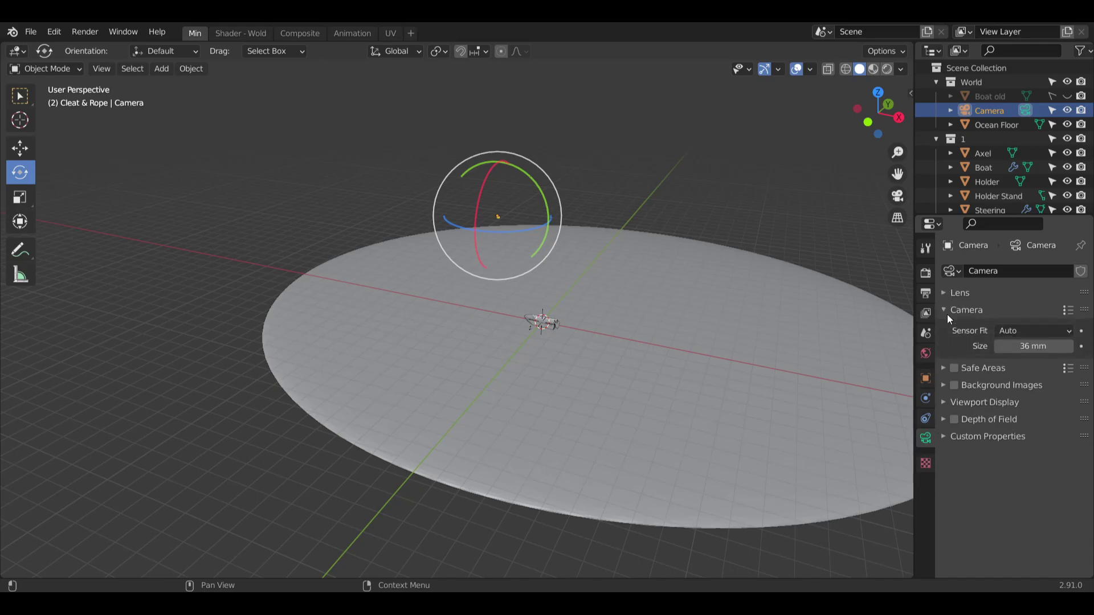
click(612, 211)
Add a cube mesh at the world origin, where the boat sits.
middle_drag(543, 307, 583, 273)
scroll(596, 311, up, 9)
scroll(595, 311, down, 4)
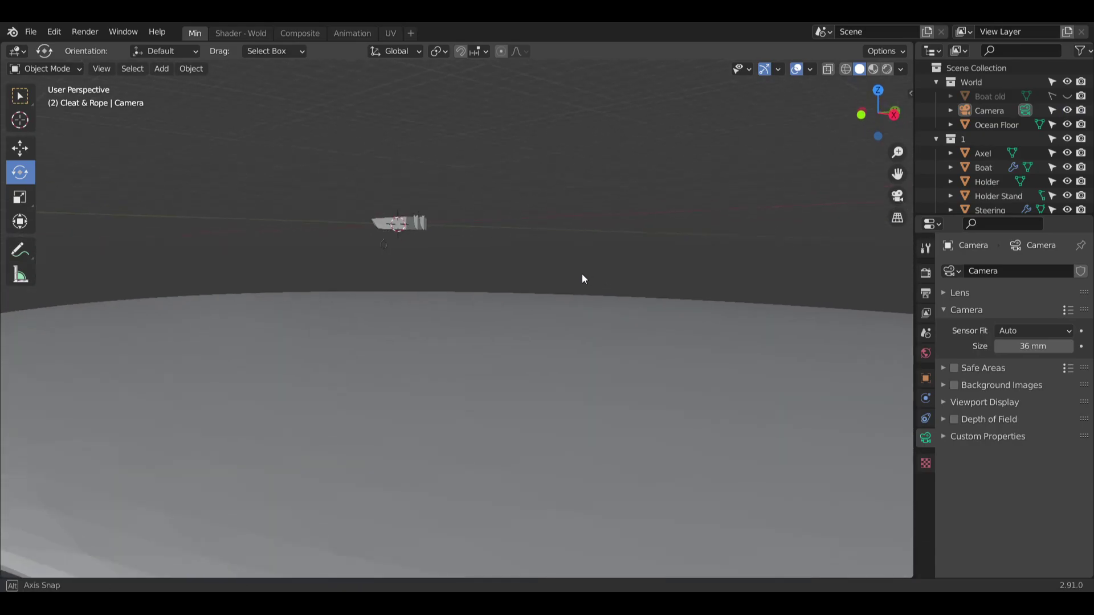
middle_drag(504, 221, 518, 255)
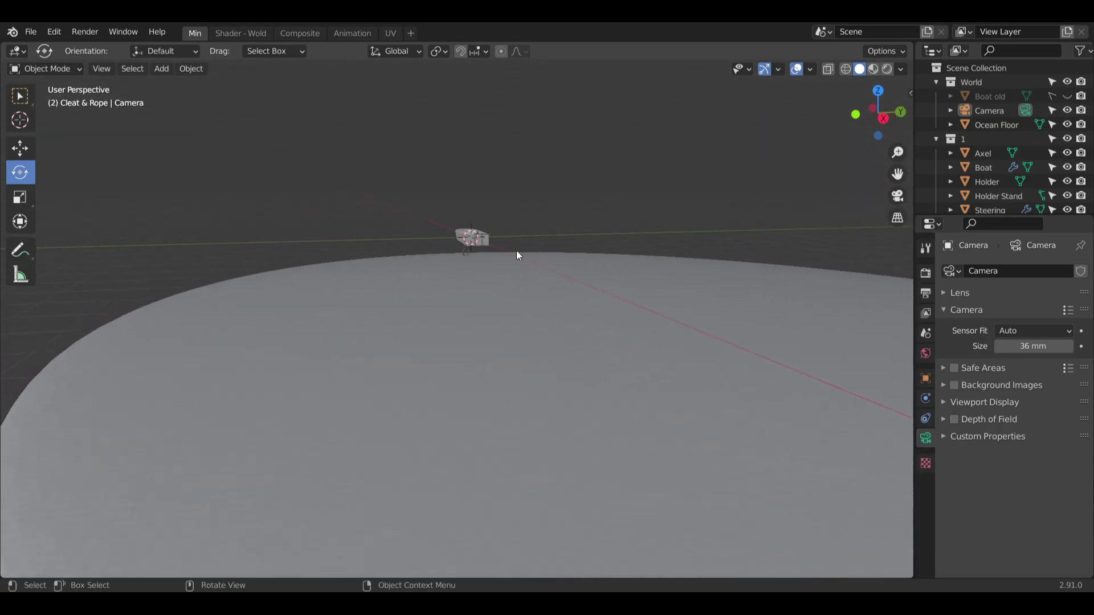
click(161, 69)
mouse_move(194, 85)
click(334, 99)
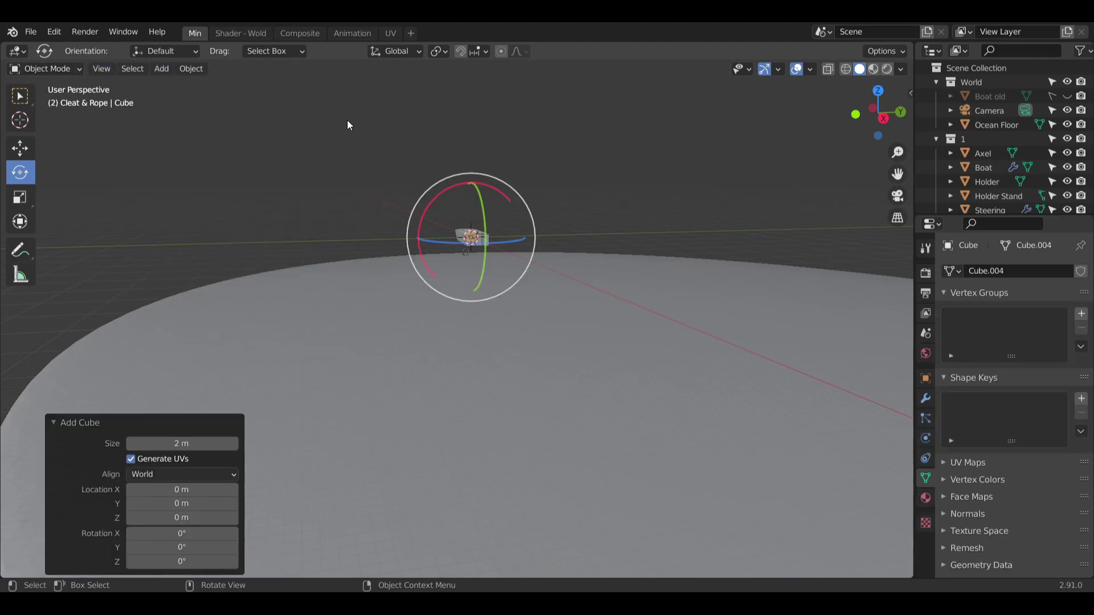
Scale the cube by about 18.5 in X and Y only, keeping its height.
middle_drag(521, 174, 504, 178)
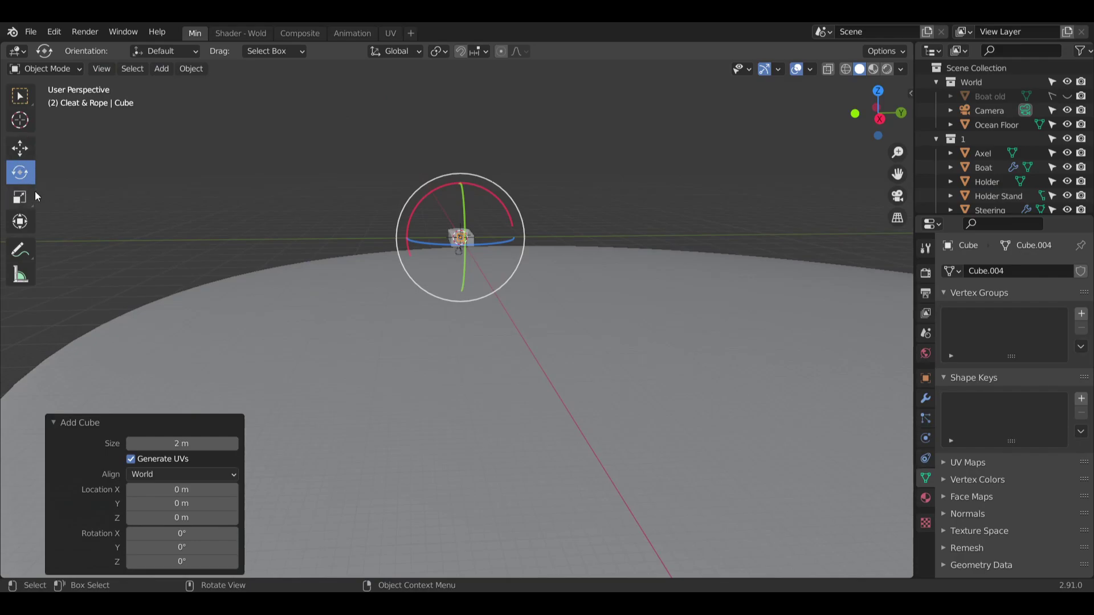
click(20, 196)
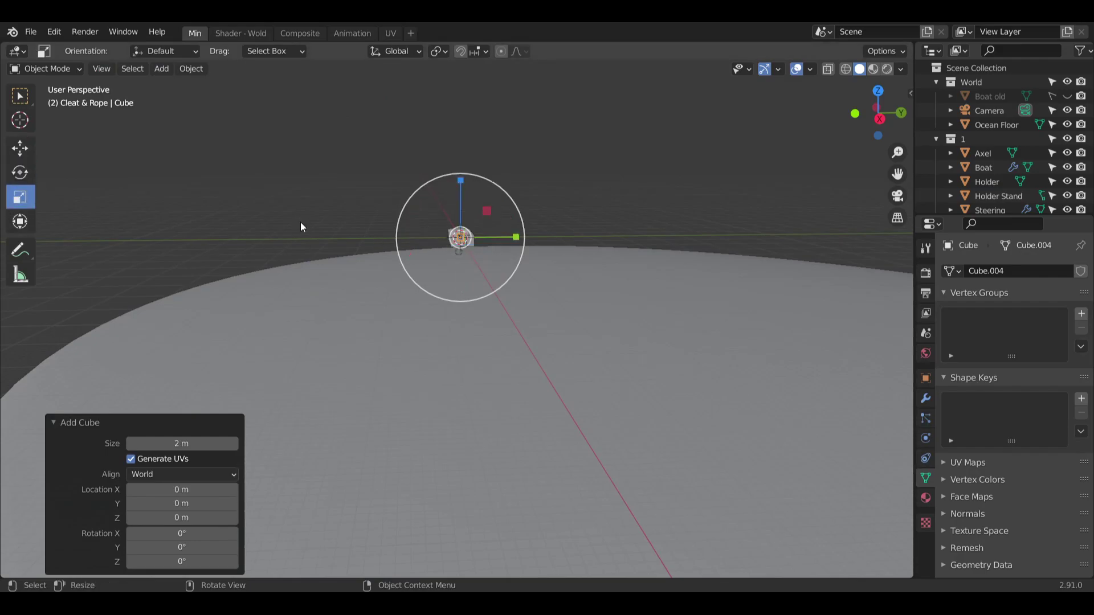
middle_drag(302, 227, 467, 270)
key(s)
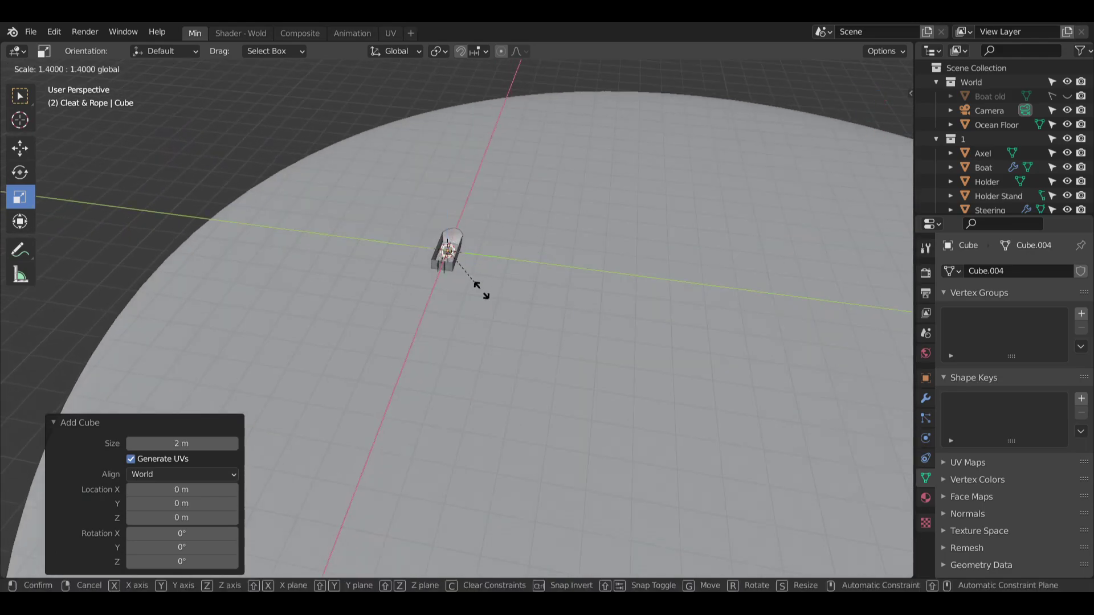
drag(482, 291, 779, 259)
Scale the cube uniformly by about 9.3, then widen it by about 1.1 in X and Y only.
scroll(779, 260, down, 3)
shift+middle_drag(603, 336, 407, 175)
middle_drag(407, 174, 412, 188)
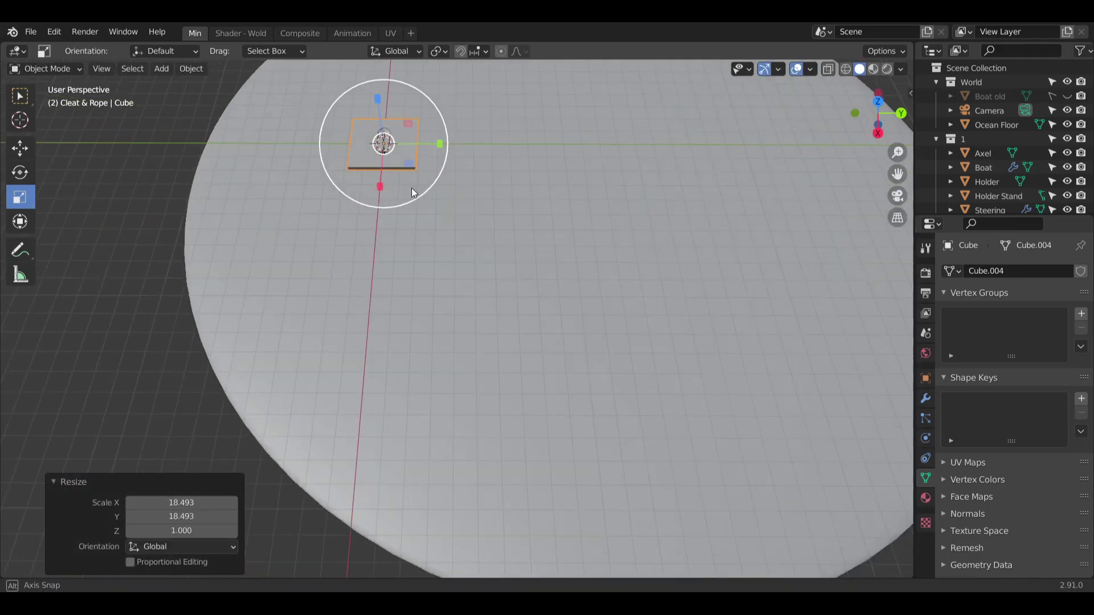
scroll(413, 192, down, 2)
key(s)
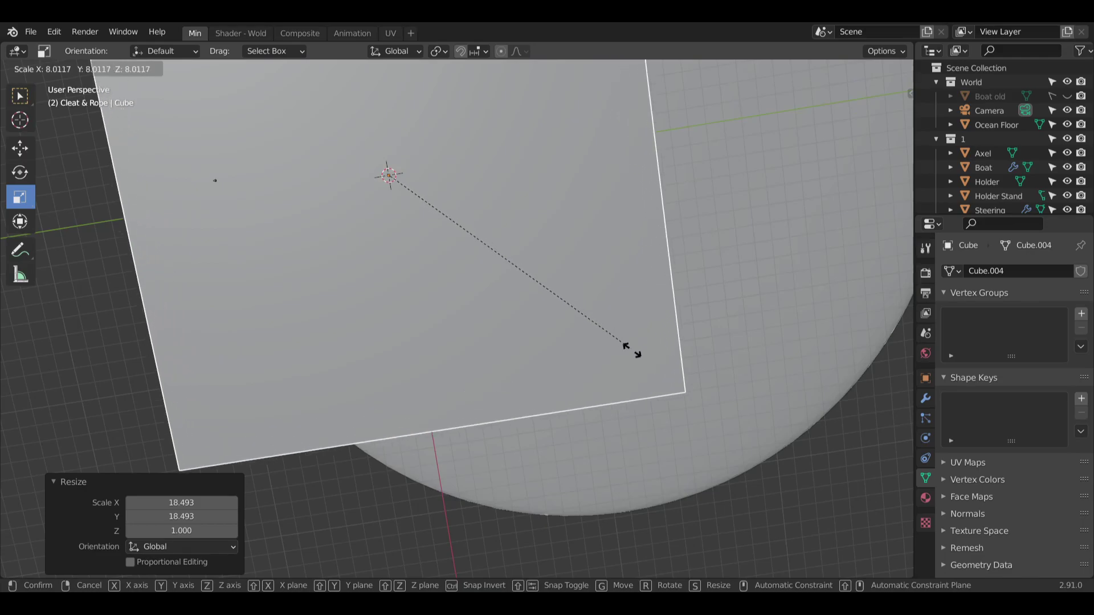
click(630, 394)
middle_drag(630, 394, 507, 101)
key(s)
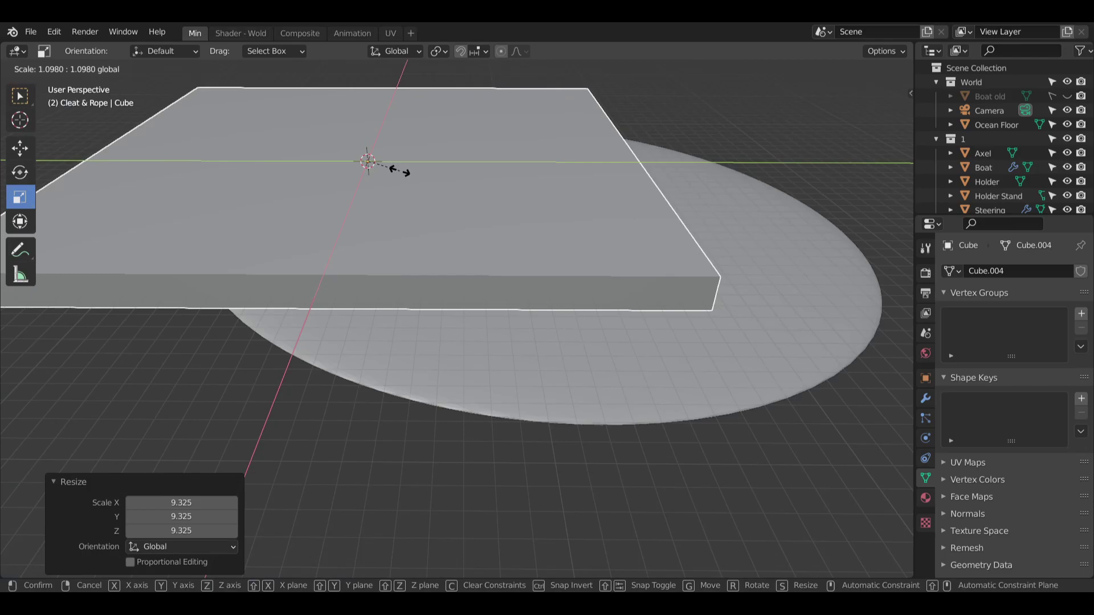
click(392, 170)
Move the cube about 115 m along Y over the Ocean Floor and scale its height by about 5.5.
click(21, 149)
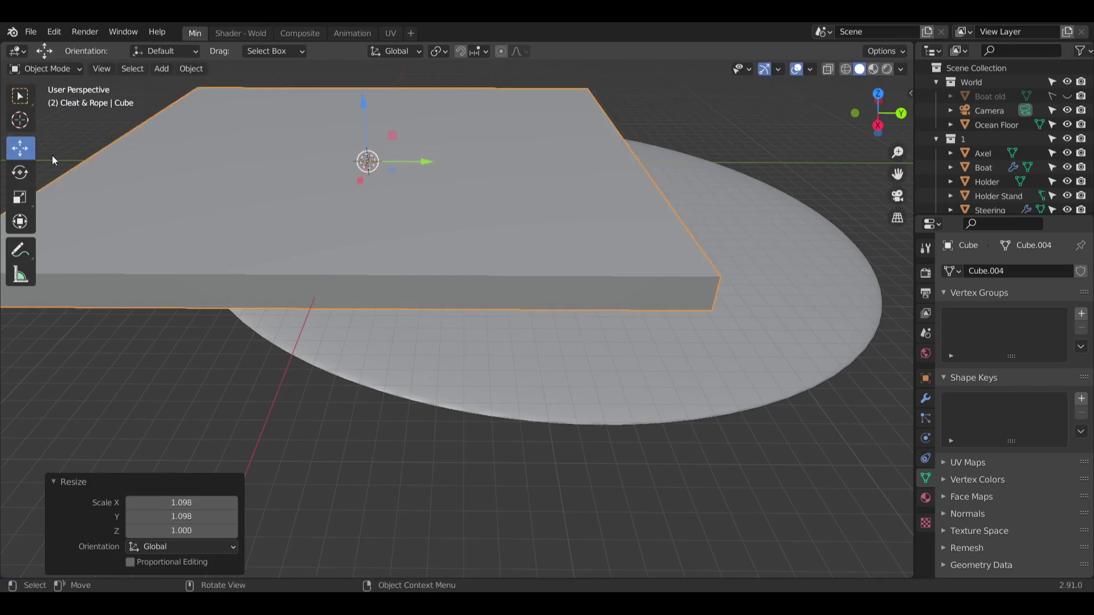
drag(414, 159, 575, 165)
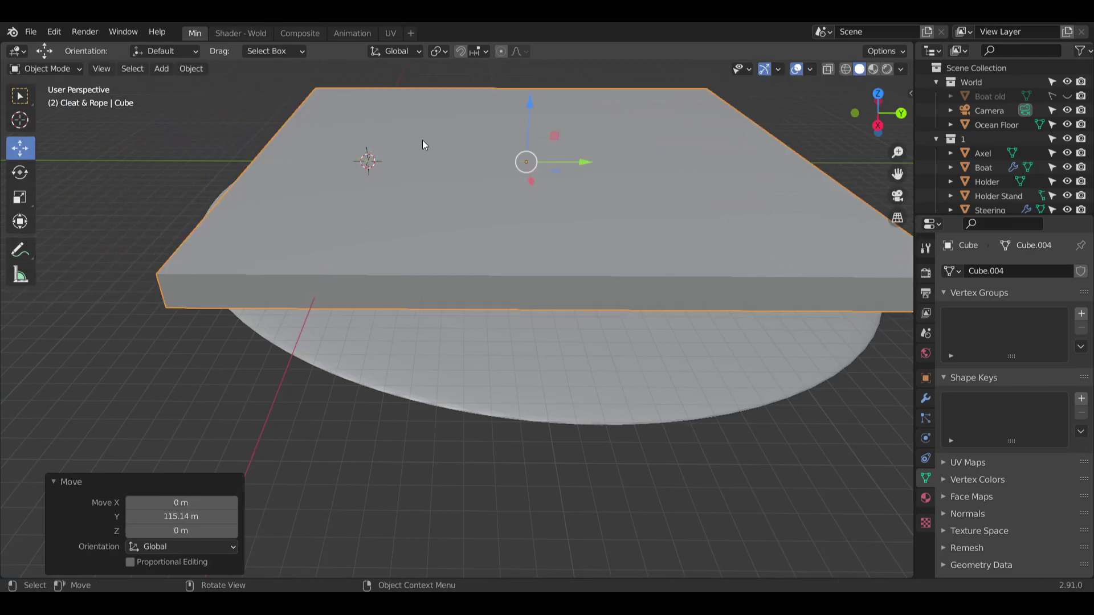
click(19, 197)
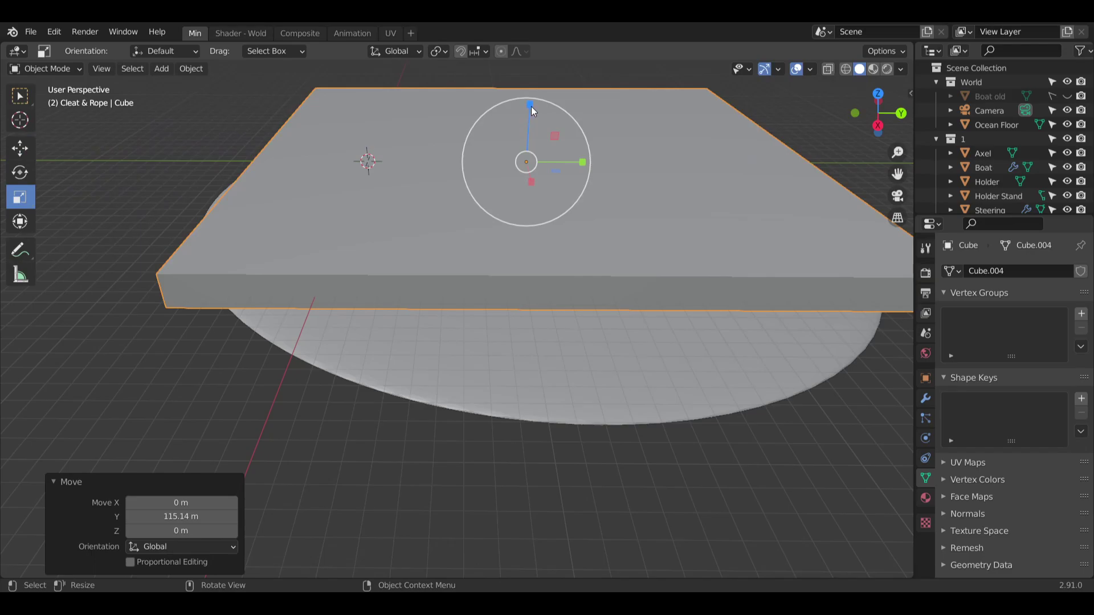
drag(531, 107, 547, 362)
Lower the cube to about -52 m on Z so its top surface cuts through the boat's hull as a waterline.
click(20, 148)
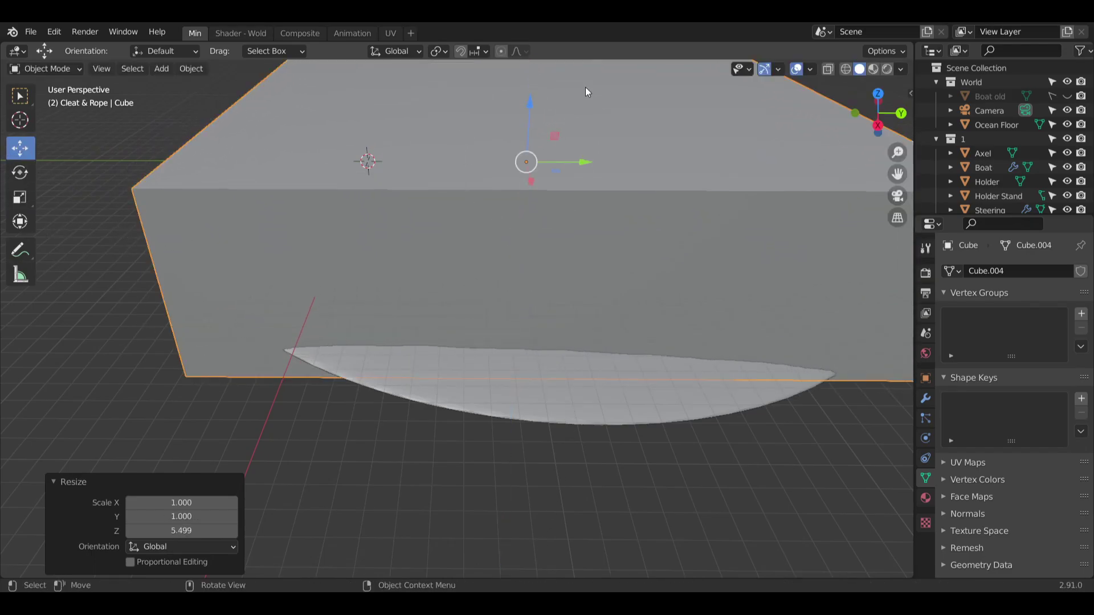
drag(527, 105, 542, 175)
click(925, 379)
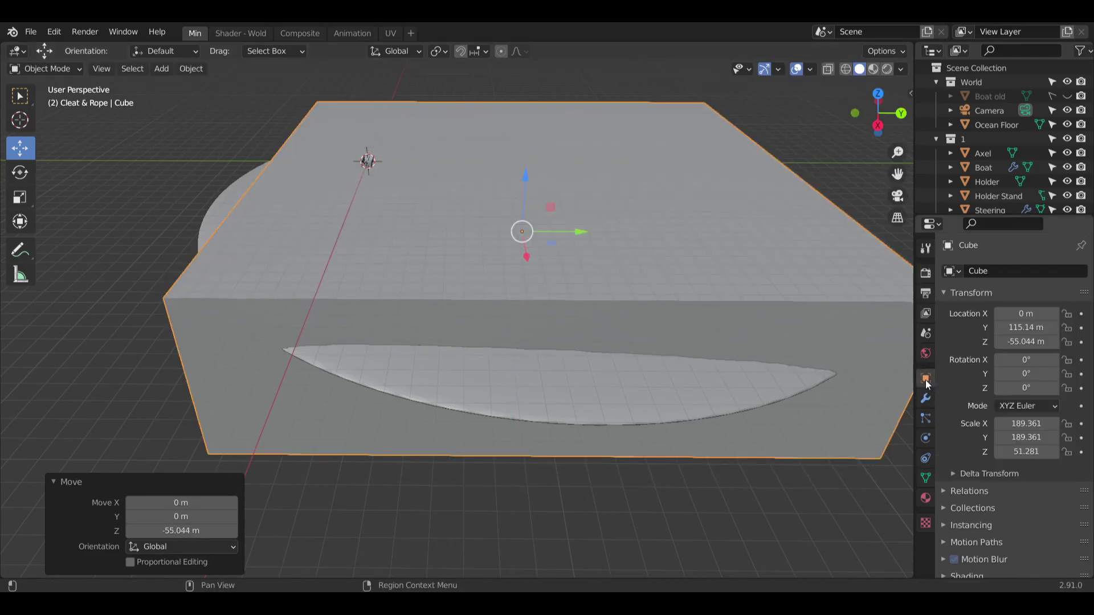
scroll(291, 115, up, 14)
shift+middle_drag(632, 273, 650, 310)
key(g)
key(z)
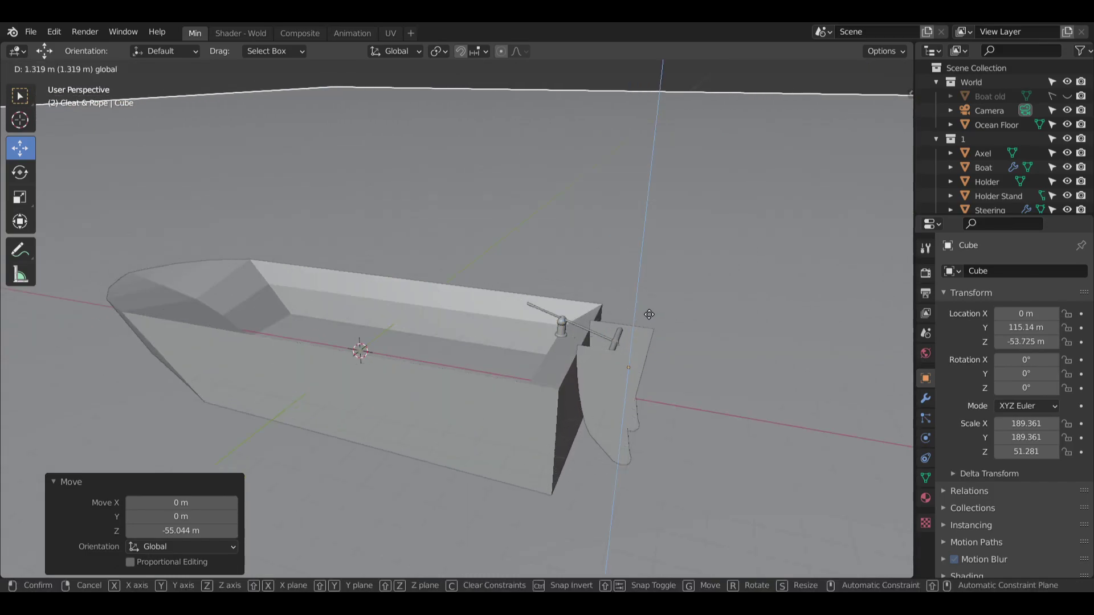
click(657, 311)
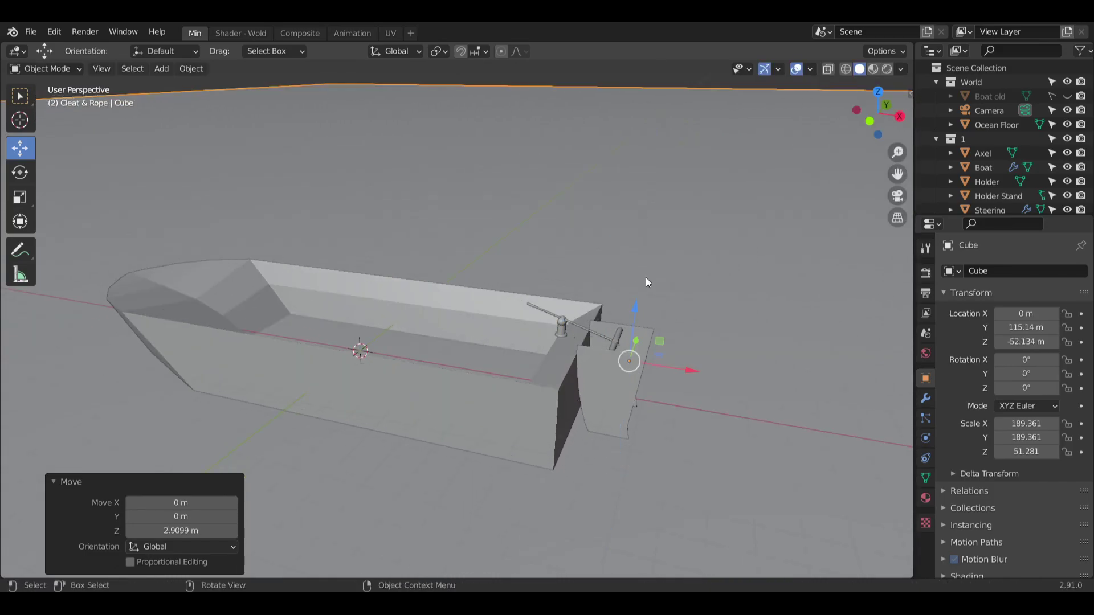
Set the cube's Z scale to 50 and its Z location to -50 m.
middle_drag(645, 278, 566, 304)
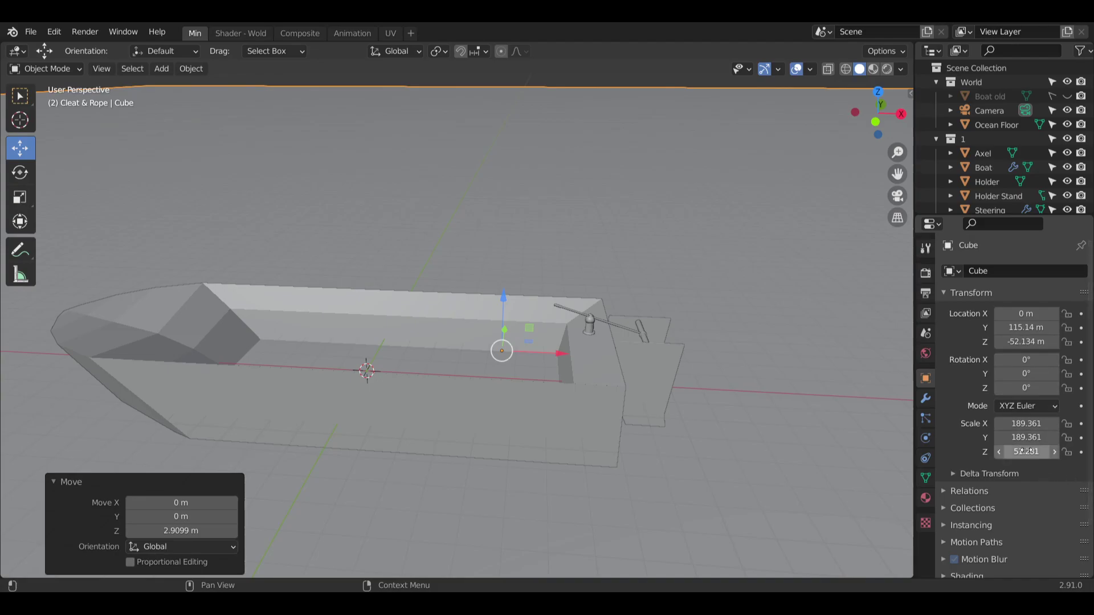
click(1031, 451)
text(50)
key(Return)
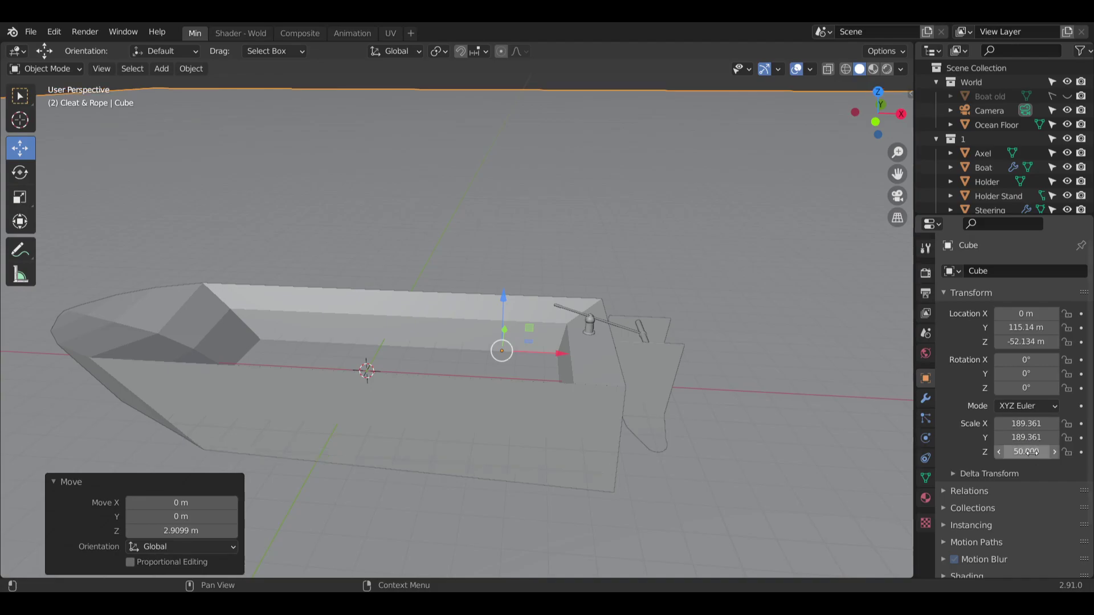
click(1024, 345)
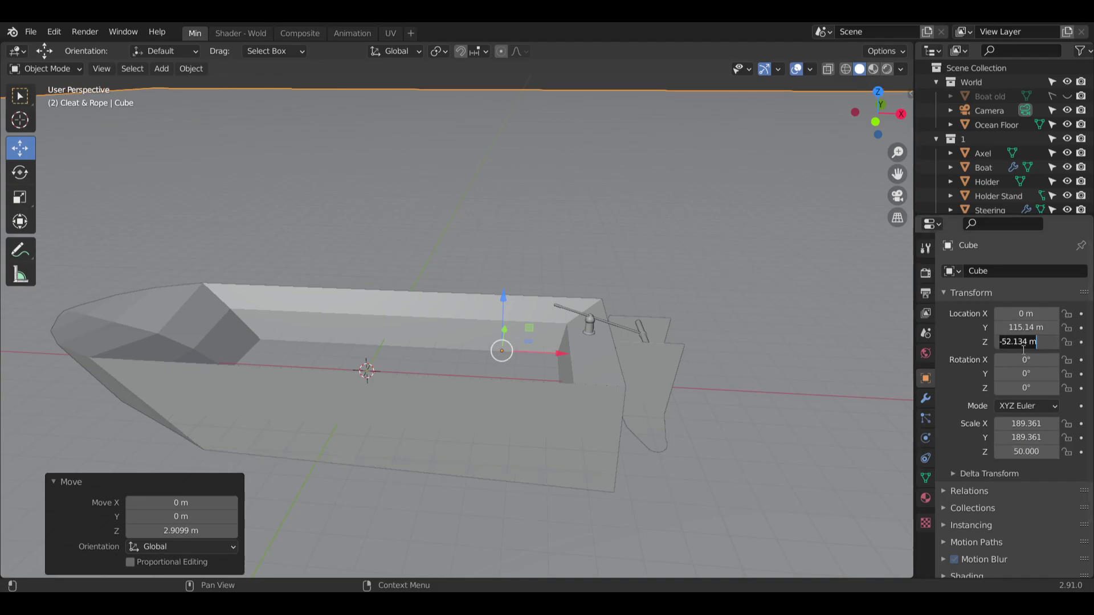
key(BackSpace)
key(Return)
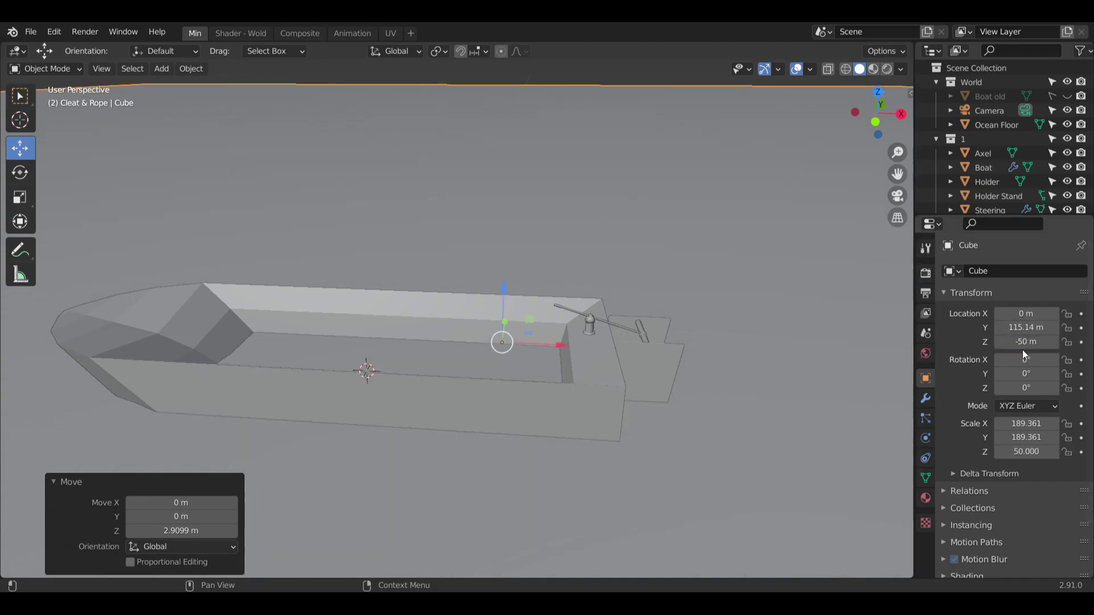
Set the cube's Z scale to 30 and its Z location to -30 m.
middle_drag(546, 422, 510, 362)
scroll(439, 387, down, 9)
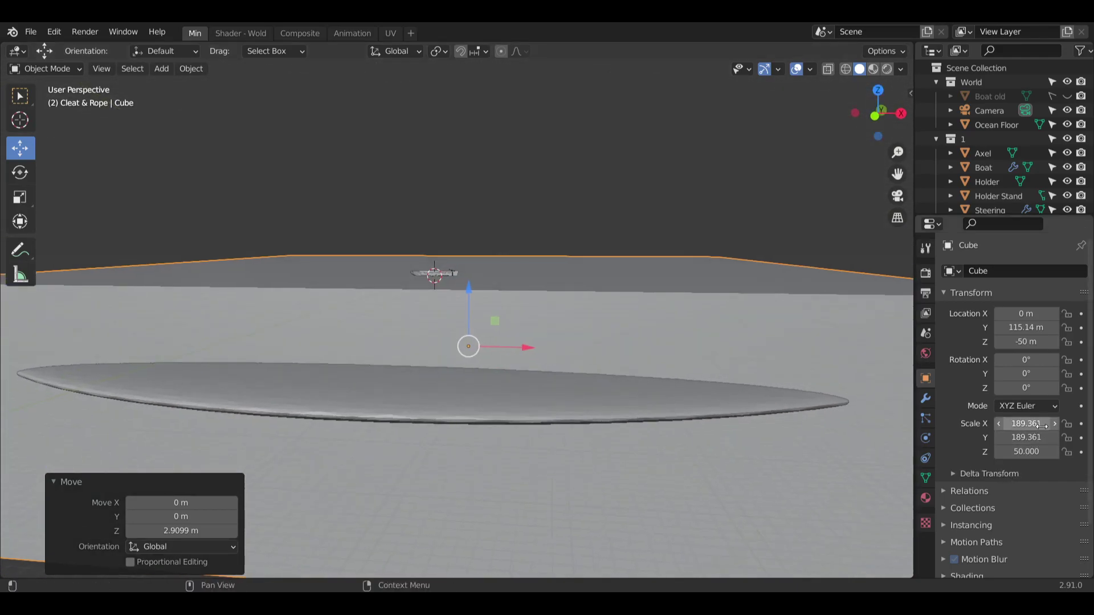
scroll(532, 396, down, 4)
middle_drag(532, 400, 582, 393)
shift+middle_drag(644, 405, 549, 414)
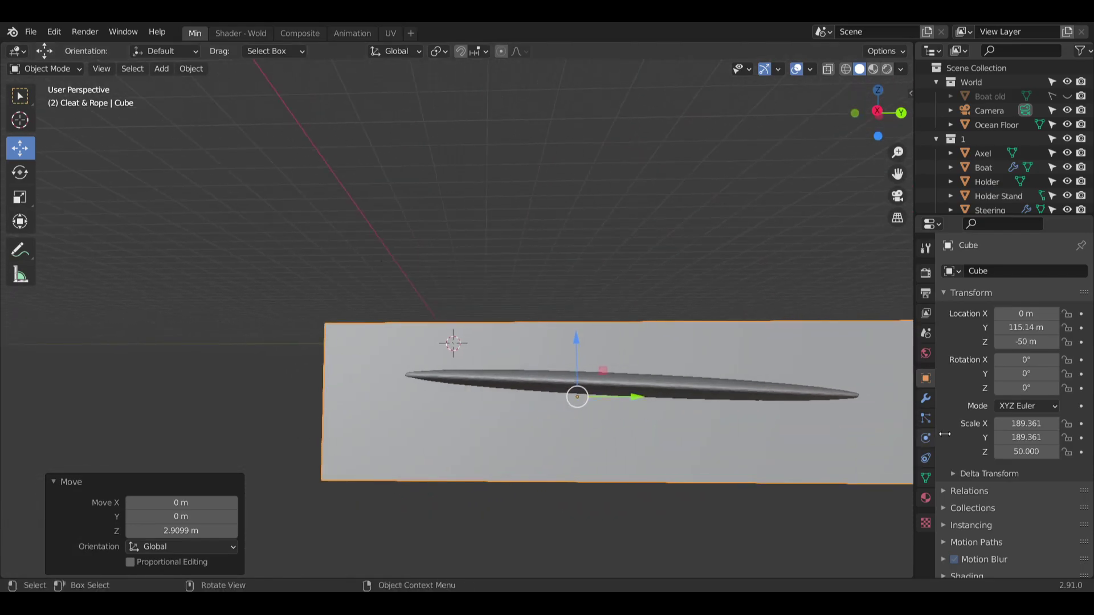
click(1025, 451)
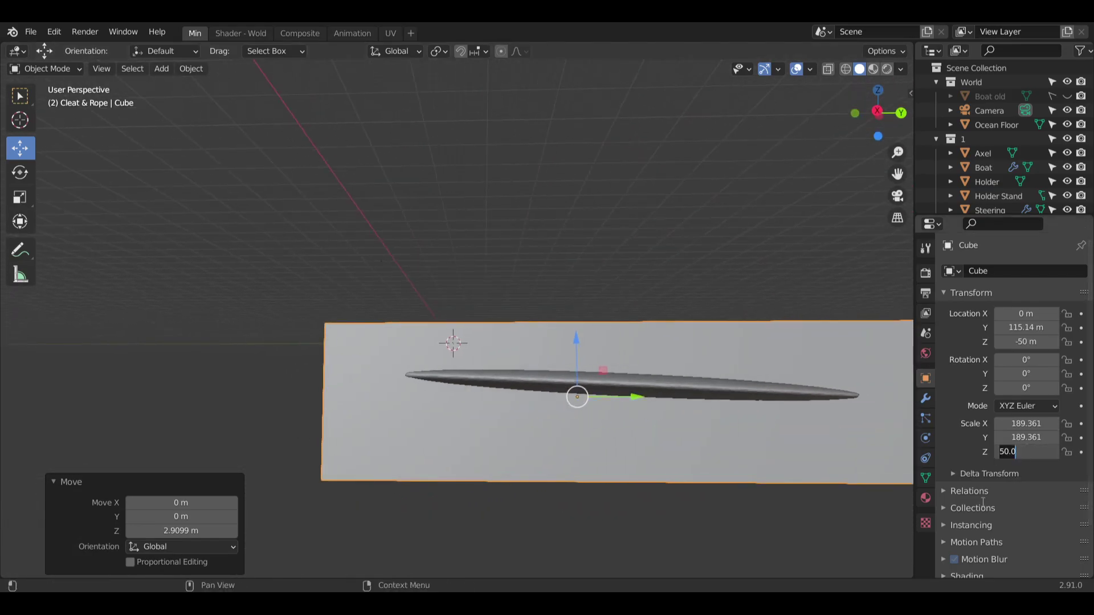
text(30)
key(Return)
click(1038, 342)
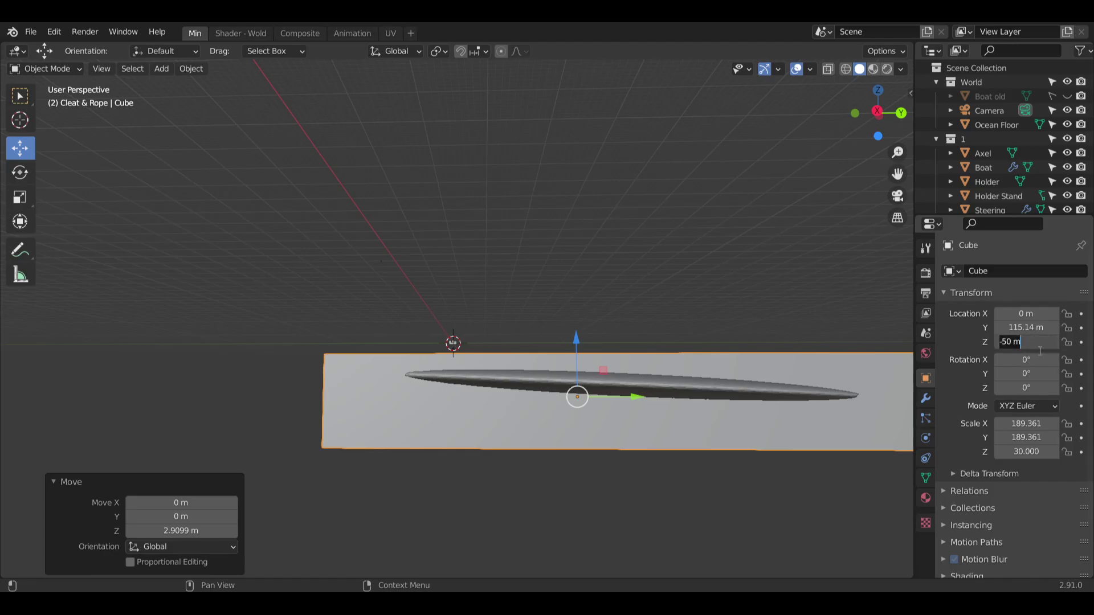
key(BackSpace)
text(-30)
key(Return)
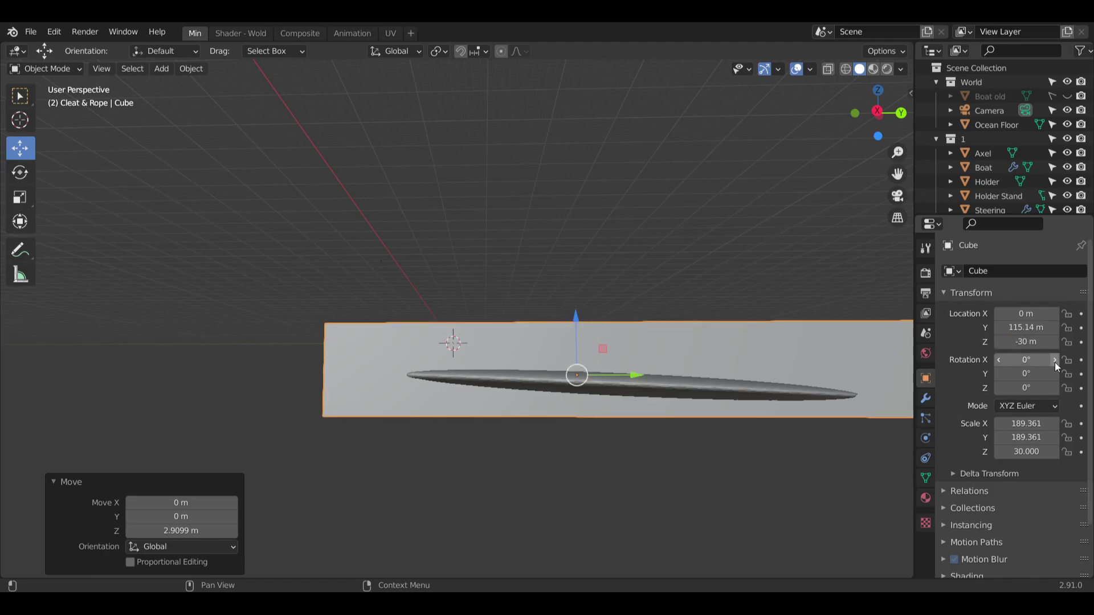
Examine how the resized cube sits around the boat and the Ocean Floor from several angles.
middle_drag(735, 382, 741, 430)
middle_drag(605, 269, 586, 241)
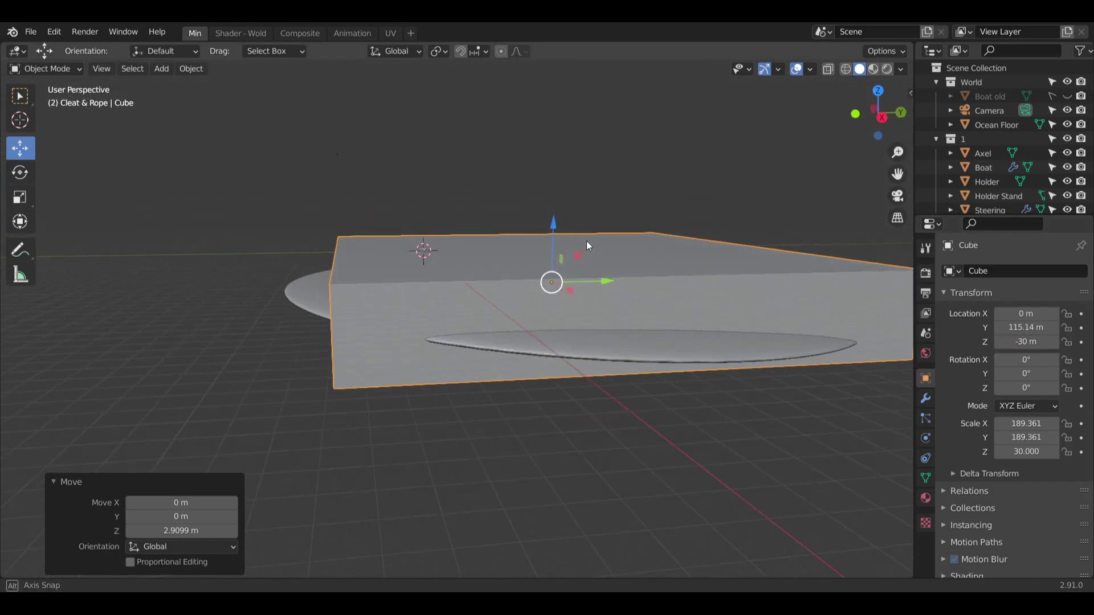
shift+middle_drag(391, 206, 438, 290)
middle_drag(412, 330, 500, 329)
scroll(534, 341, up, 4)
scroll(535, 341, up, 1)
scroll(462, 337, up, 5)
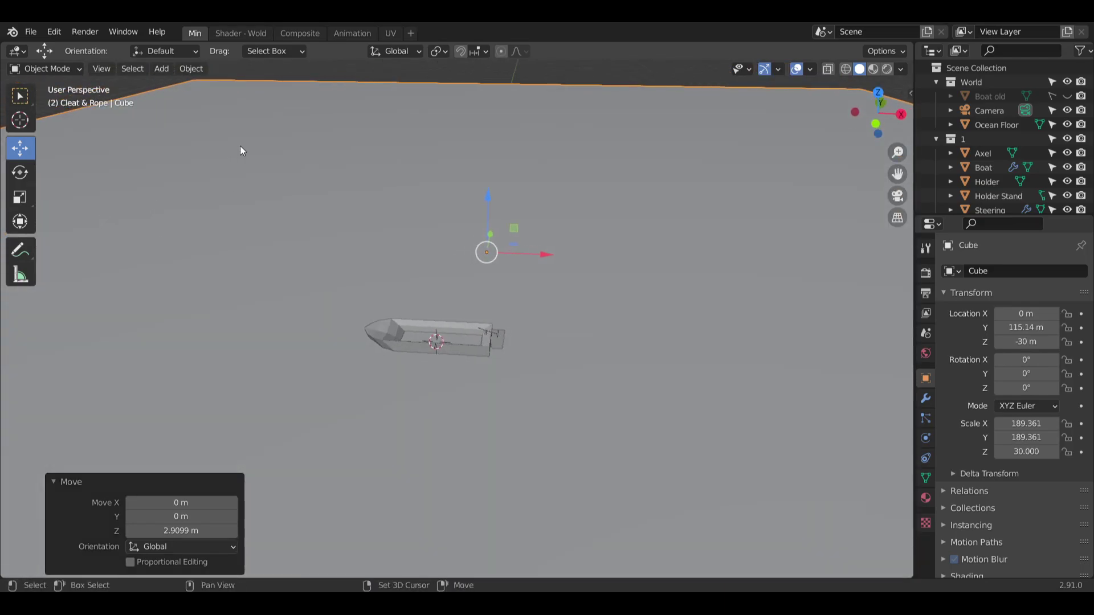
scroll(241, 146, down, 5)
shift+middle_drag(305, 175, 495, 160)
click(172, 133)
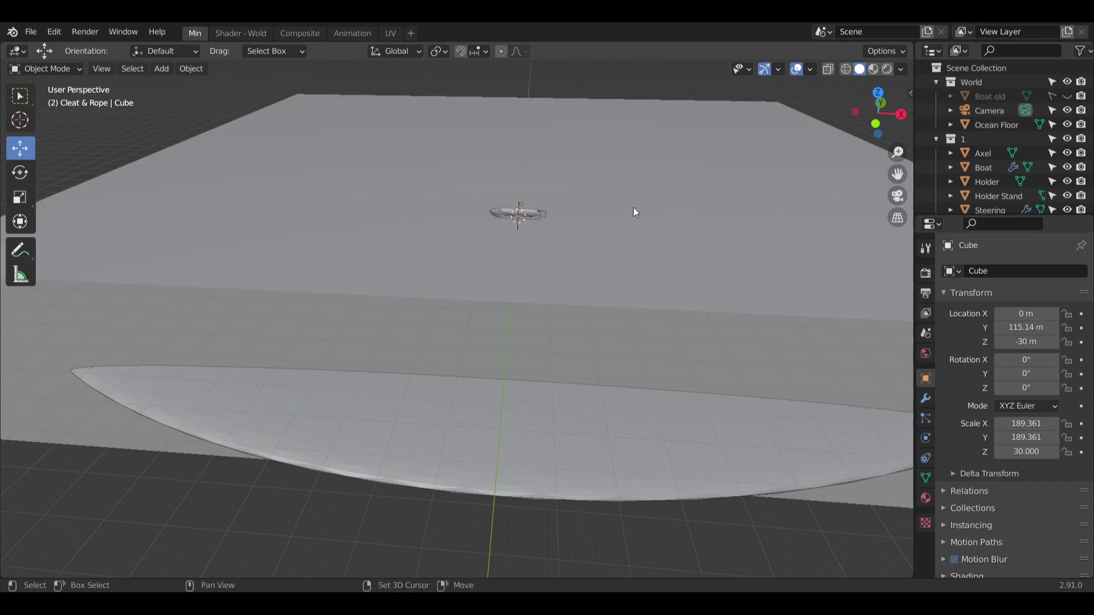
middle_drag(635, 210, 511, 250)
scroll(516, 254, up, 2)
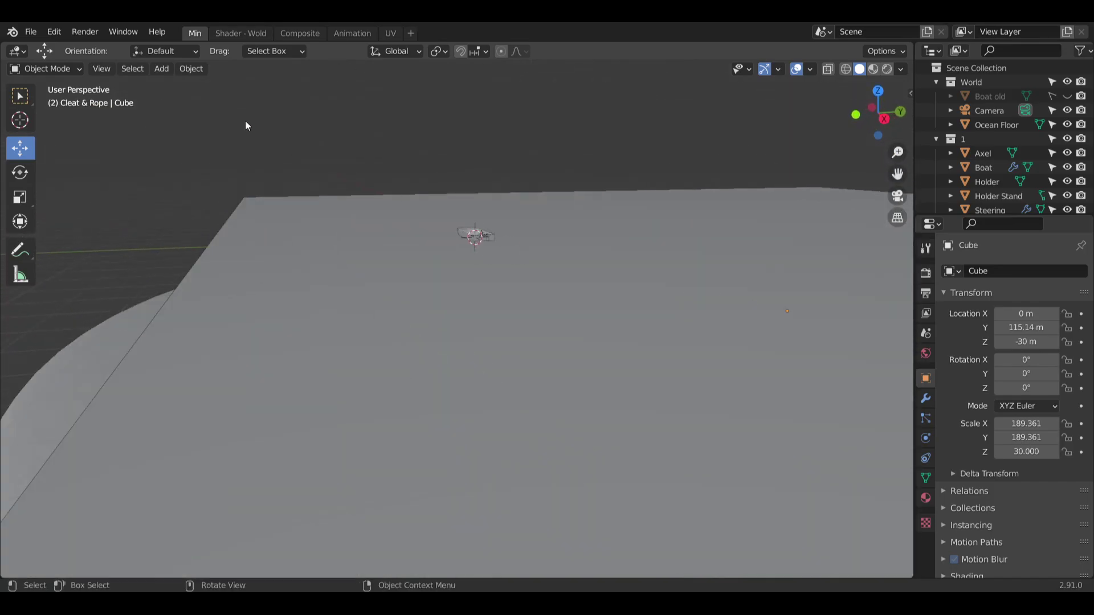
In the world shader workspace, move the cube into the World collection and rename it Ocean.
click(239, 33)
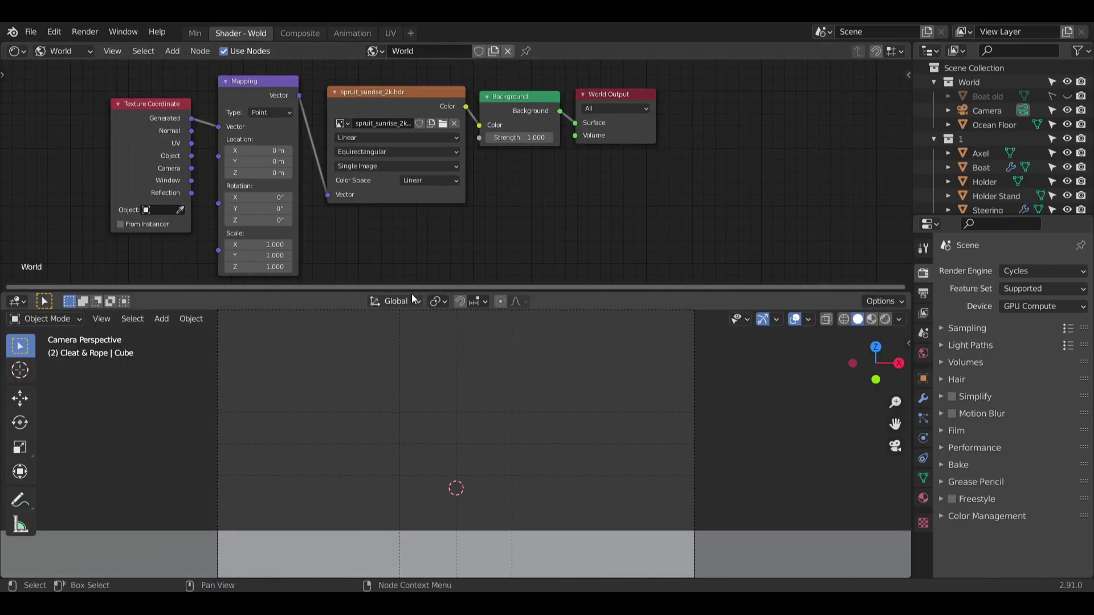
scroll(445, 426, down, 4)
middle_drag(890, 473, 529, 352)
scroll(1034, 158, down, 5)
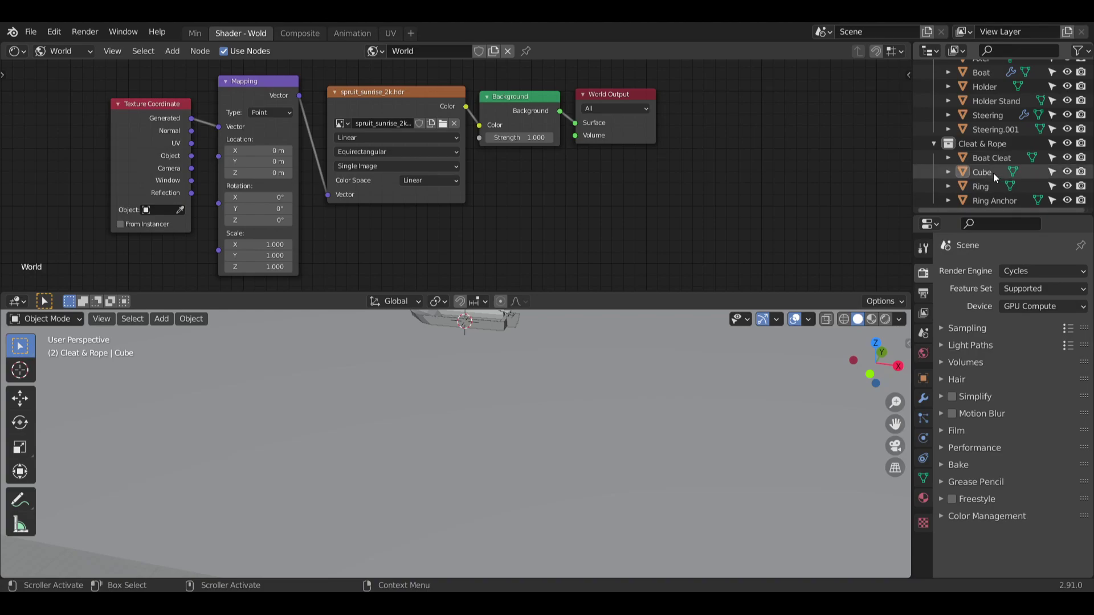
drag(990, 172, 995, 108)
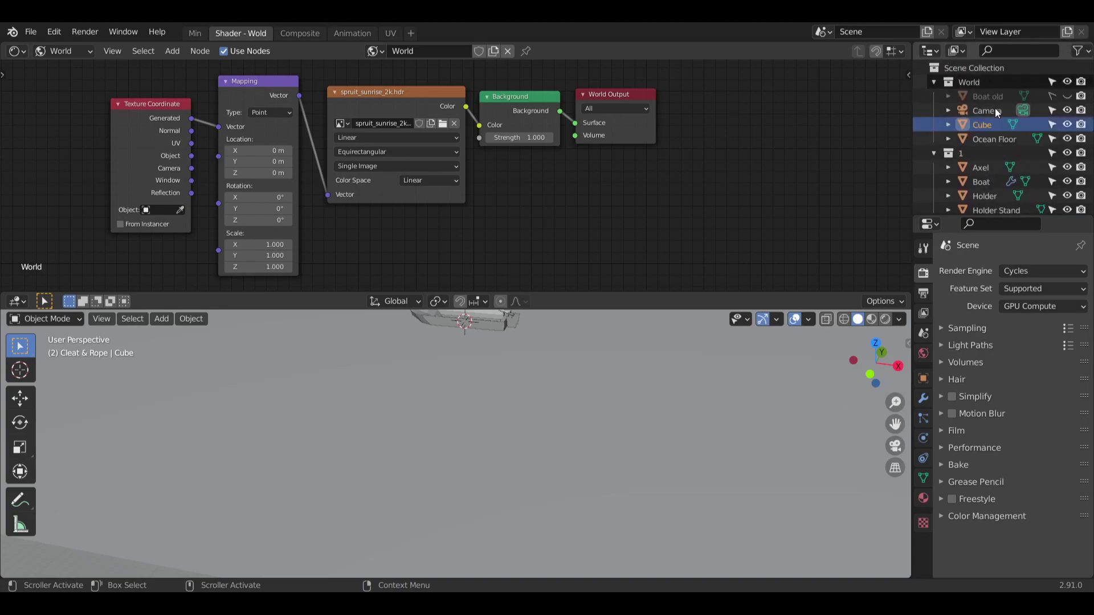
double_click(989, 123)
text(Ocean)
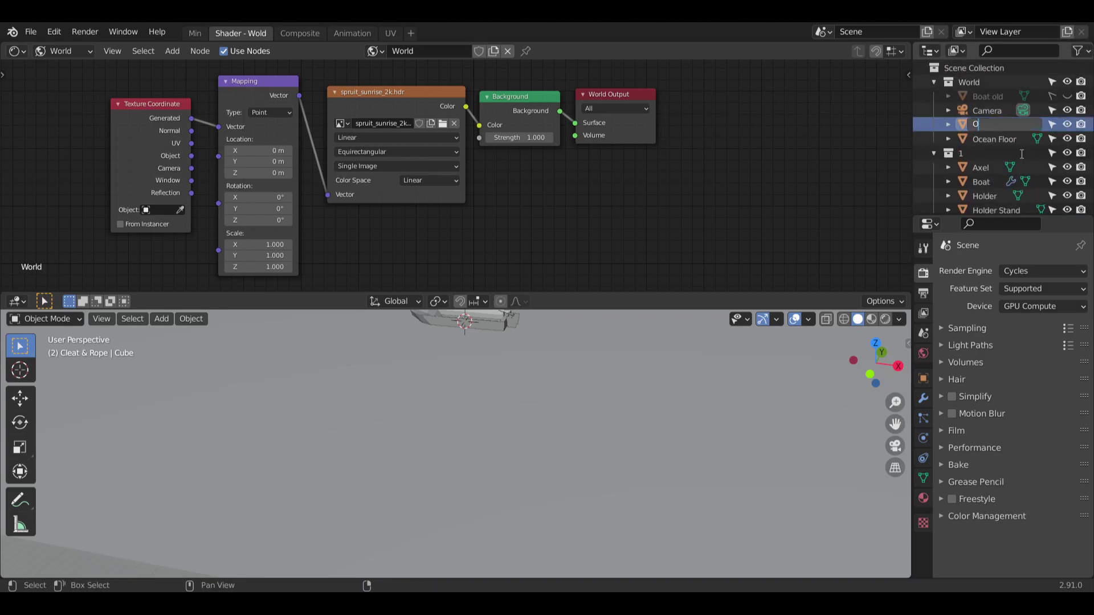
key(Return)
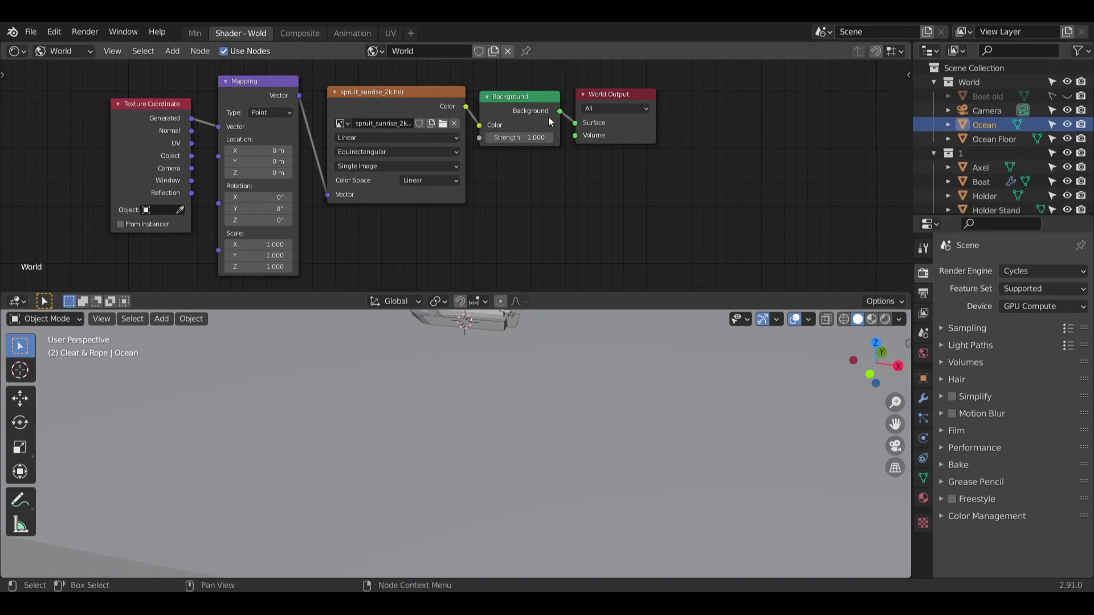
Replace the world's environment texture image with lakeside_2k (Sunny Lake).hdr.
click(454, 123)
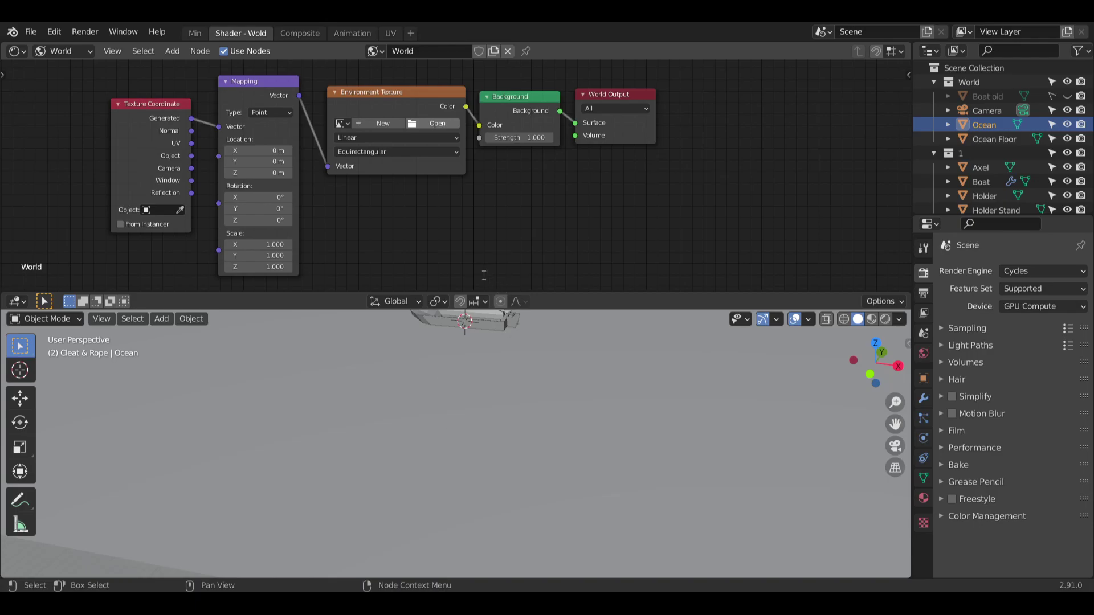
click(781, 526)
shift+middle_drag(457, 349, 501, 437)
scroll(532, 378, up, 6)
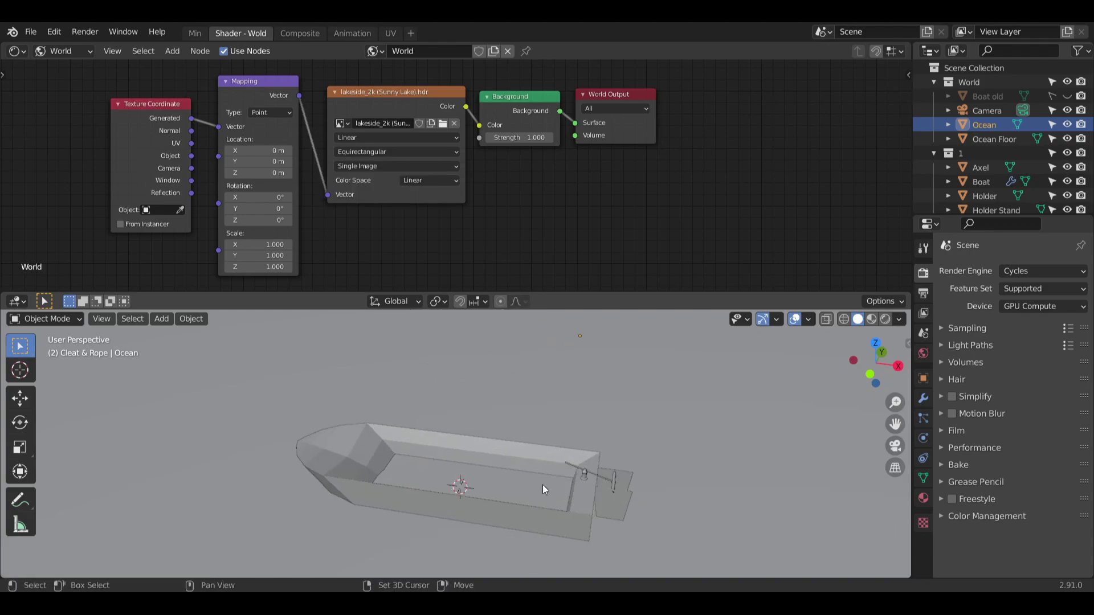
scroll(543, 484, up, 5)
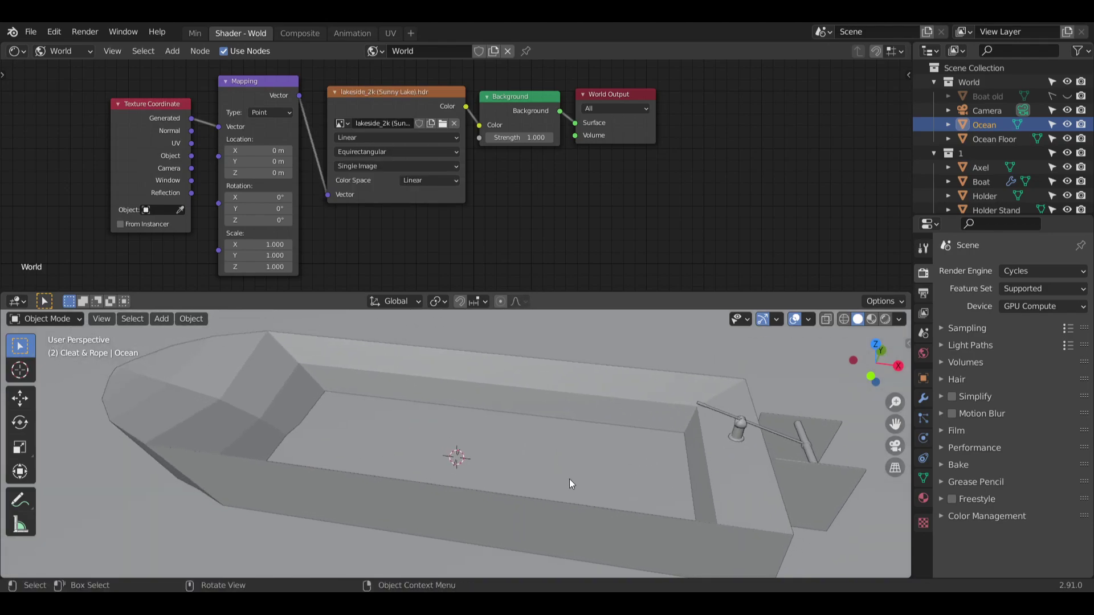
scroll(570, 483, down, 3)
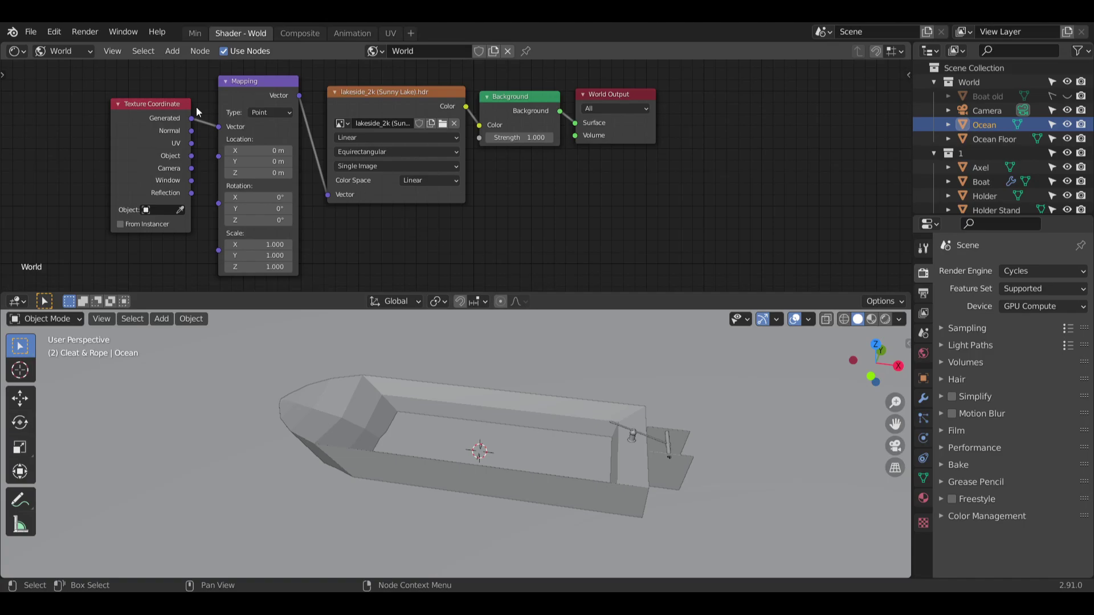
Switch the shader editor to object materials and create a new material for the Ocean Floor.
click(68, 51)
click(66, 67)
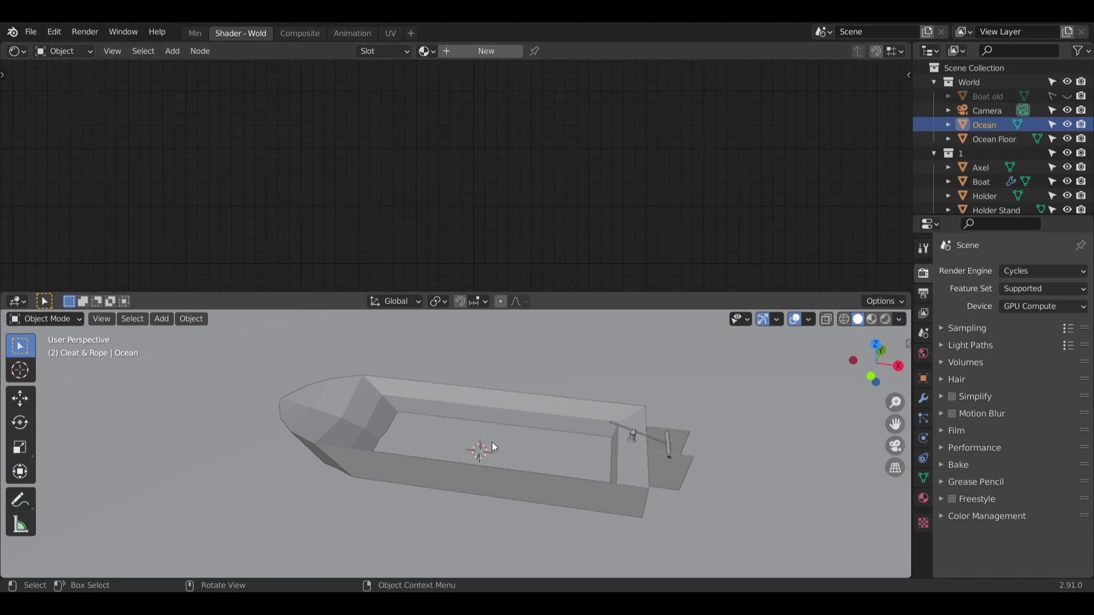
click(512, 333)
click(481, 50)
scroll(634, 199, down, 3)
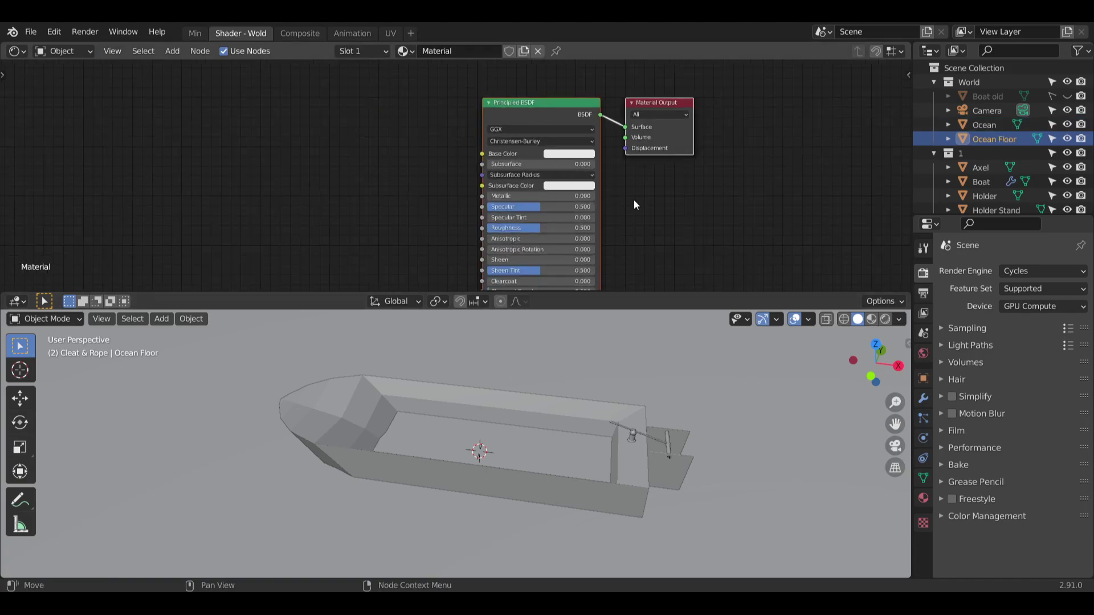
Show the scene in rendered shading and check the boat up close.
click(884, 319)
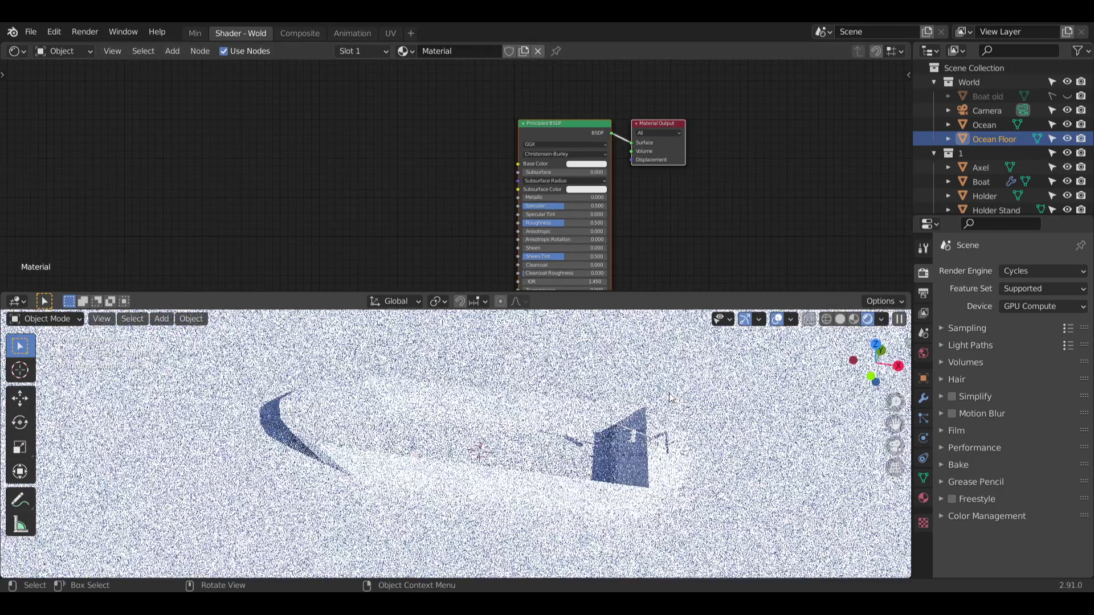
middle_drag(670, 397, 530, 434)
scroll(531, 434, up, 3)
scroll(530, 434, up, 2)
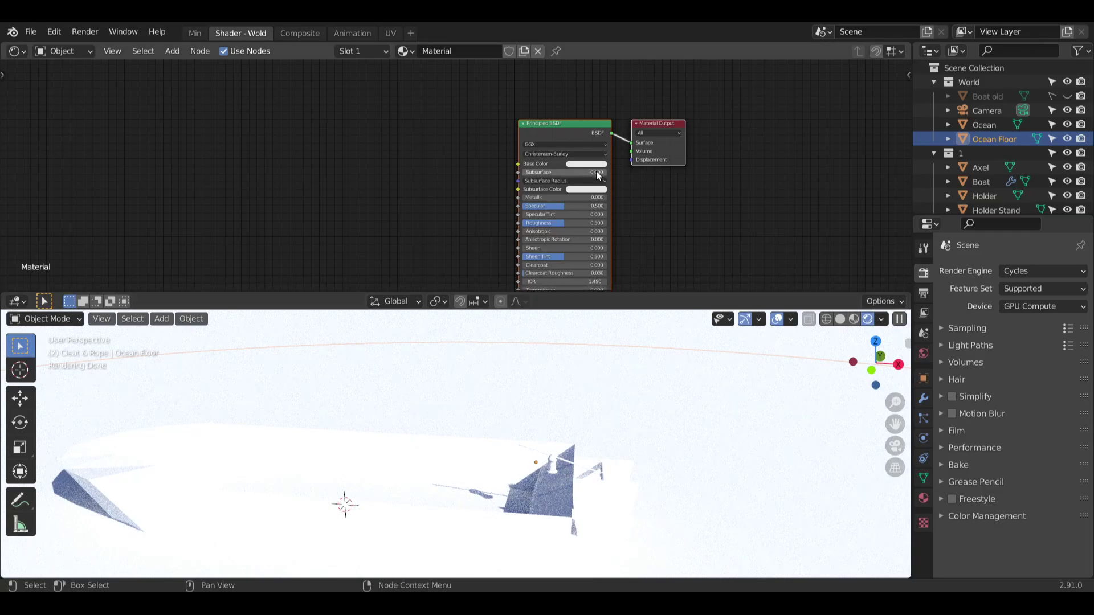
Delete the Principled BSDF from the Ocean Floor material and add a Transparent BSDF node.
click(566, 125)
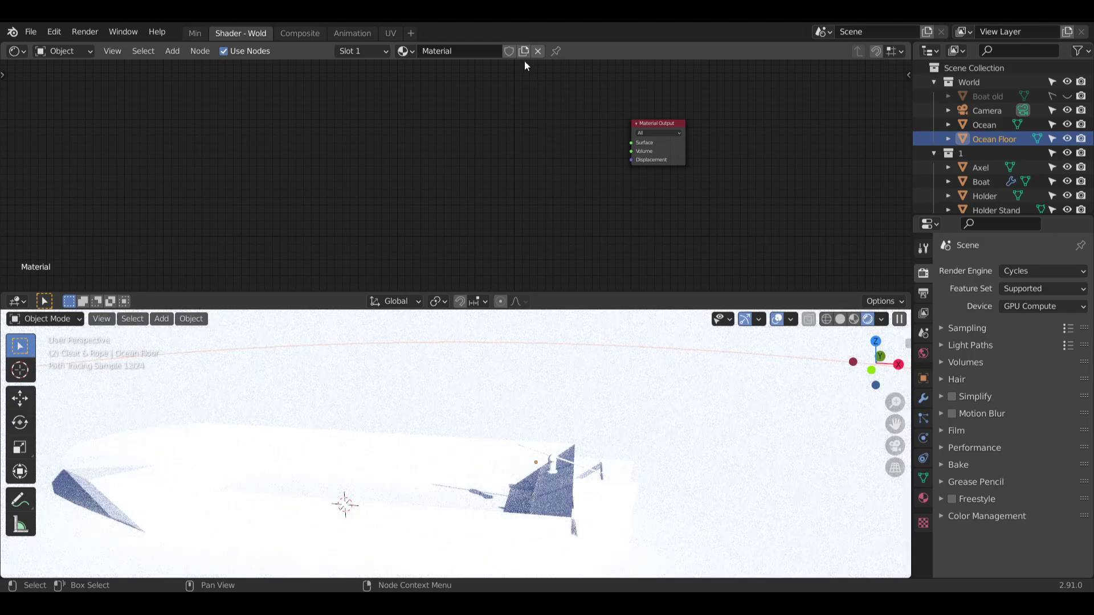
click(171, 51)
mouse_move(201, 91)
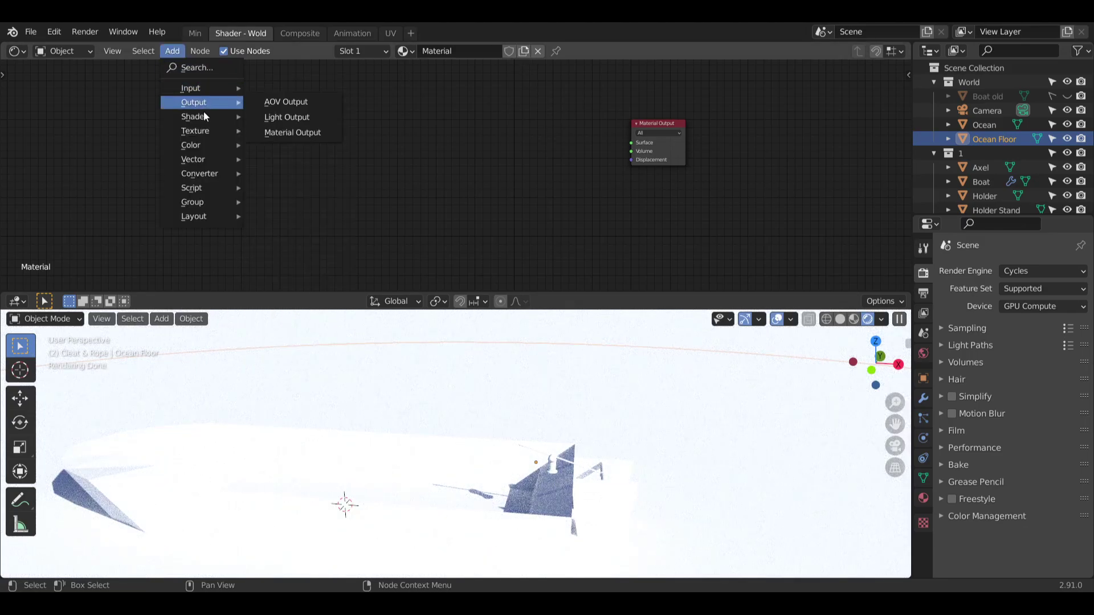
mouse_move(201, 115)
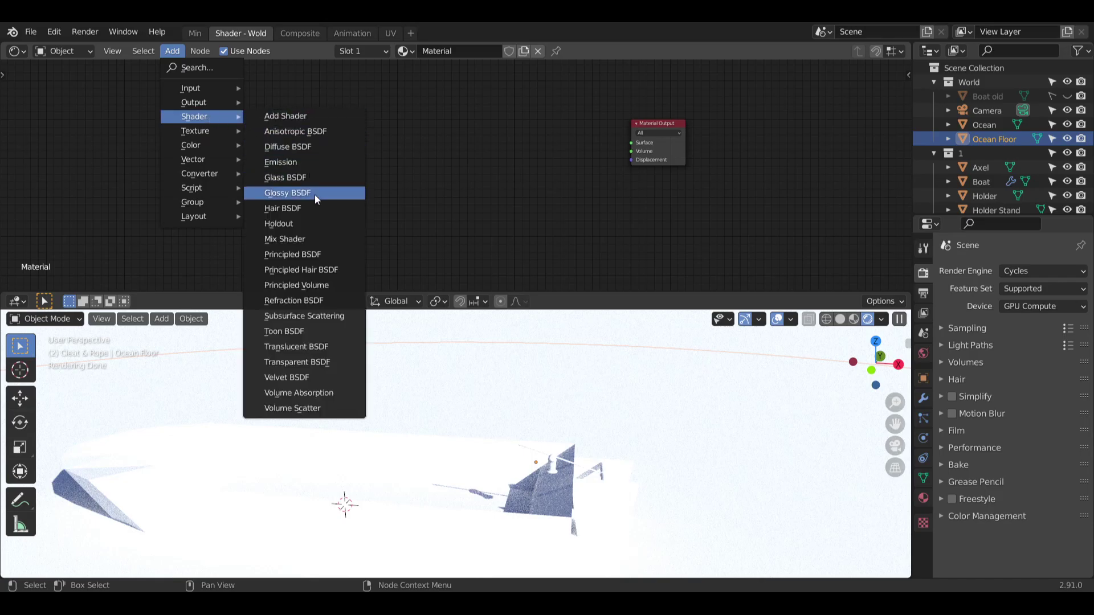
click(312, 367)
click(510, 148)
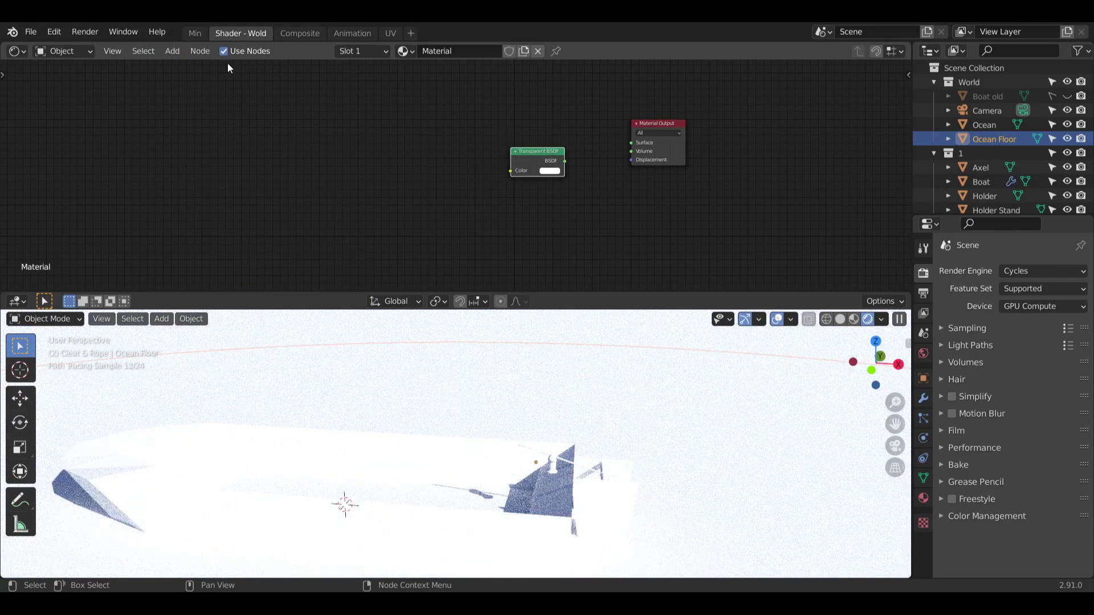
Add a Glass BSDF node and arrange it directly above the Transparent BSDF.
click(180, 55)
click(180, 56)
click(172, 51)
mouse_move(231, 116)
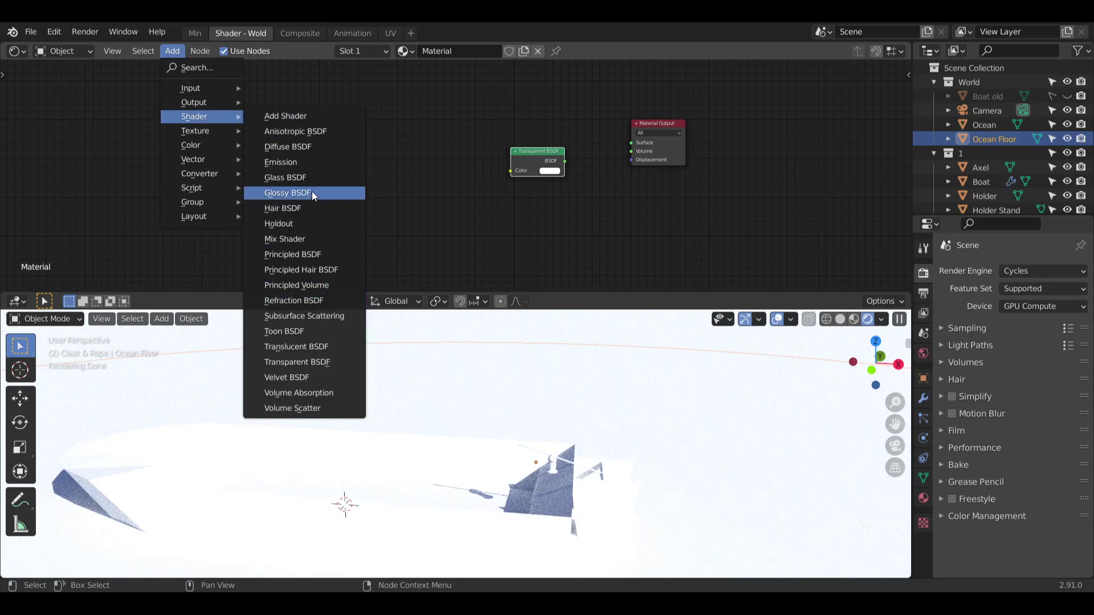
click(285, 177)
click(508, 73)
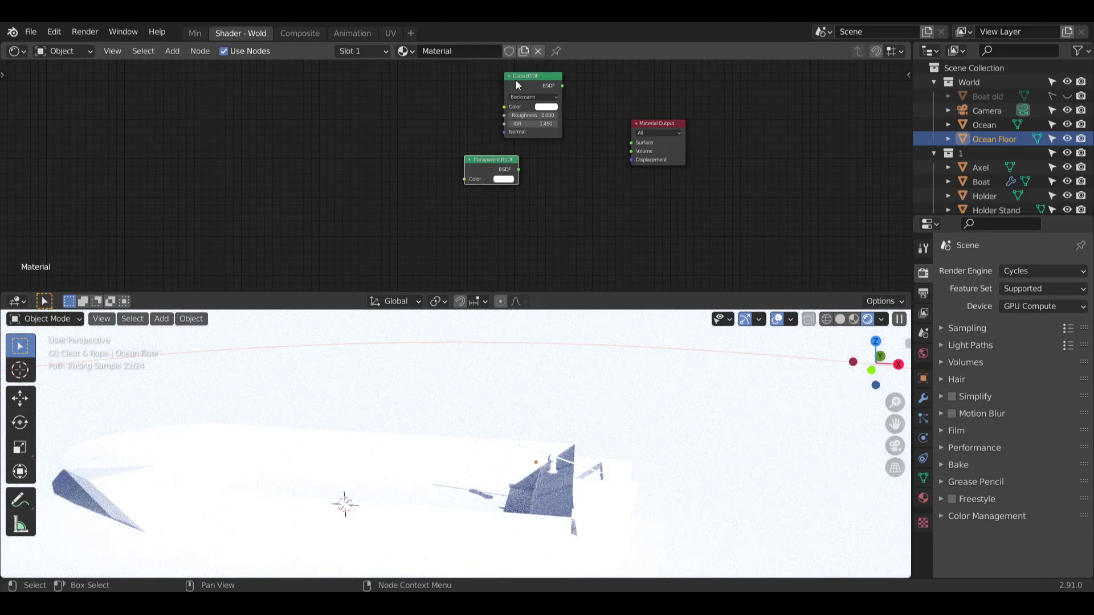
drag(518, 84, 473, 93)
Place an Add Shader node before the Material Output and connect it to the Surface input.
click(172, 50)
mouse_move(237, 120)
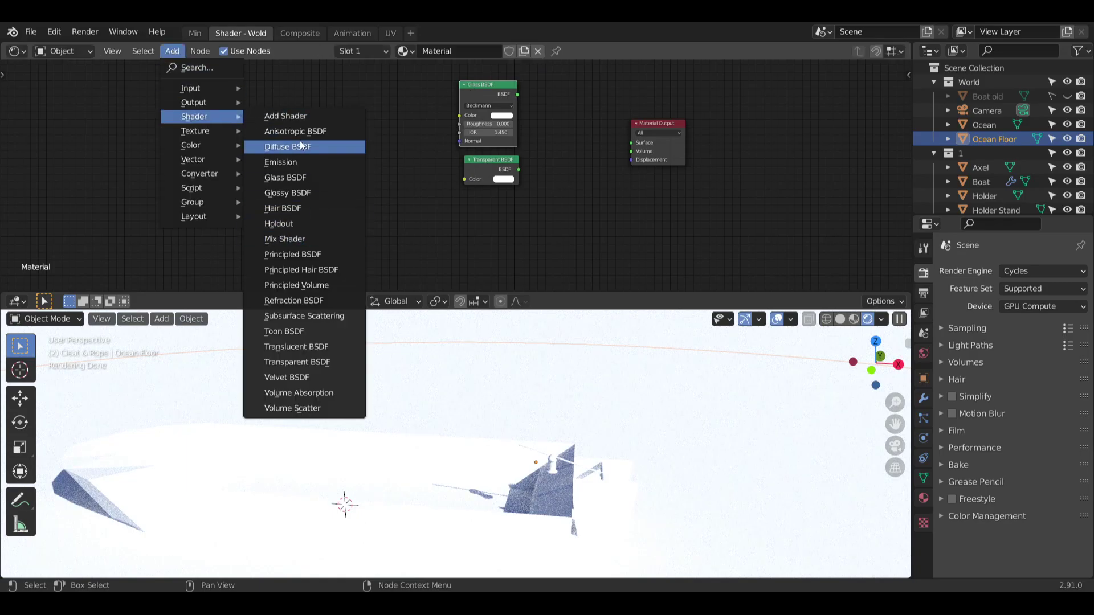
click(303, 116)
click(618, 137)
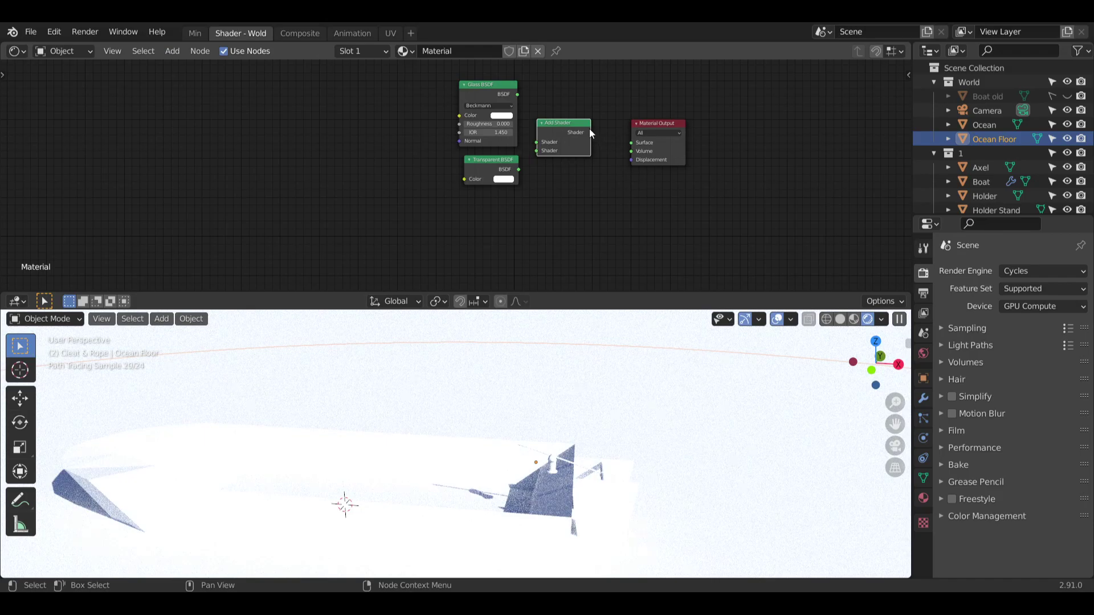
drag(589, 128, 632, 143)
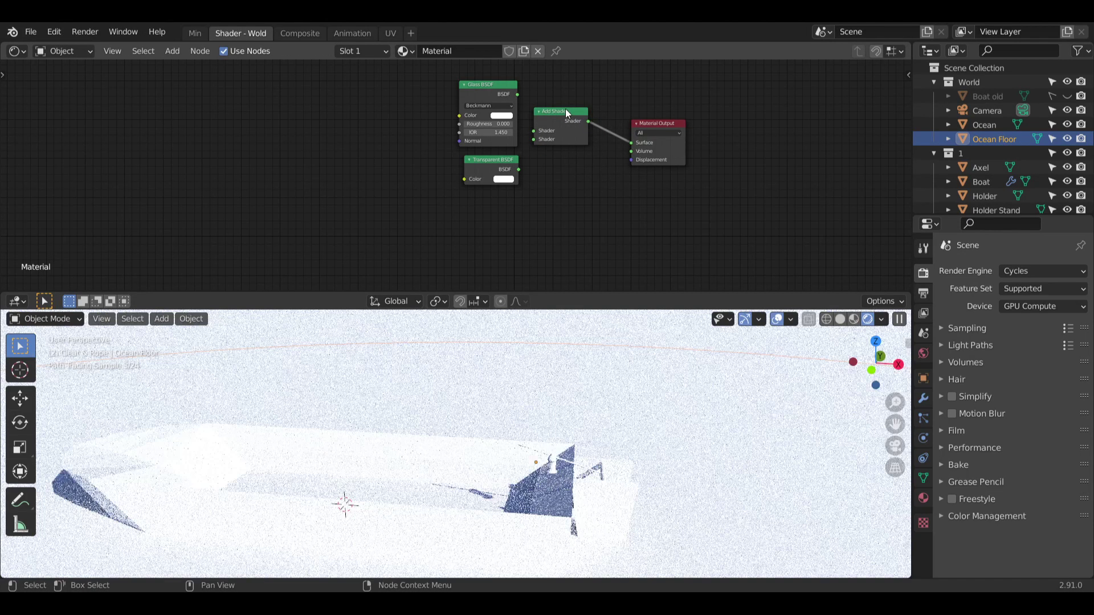
drag(565, 113, 578, 111)
Connect the Glass BSDF and the Transparent BSDF to the two inputs of the Add Shader.
drag(517, 94, 547, 130)
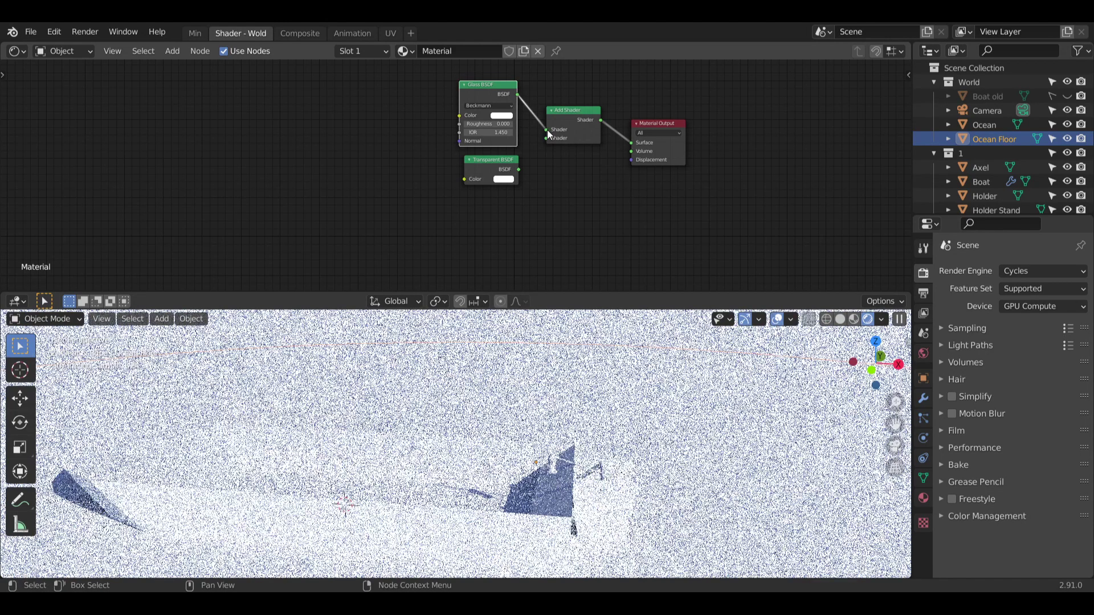
mouse_move(518, 170)
mouse_down()
mouse_move(546, 138)
mouse_move(509, 160)
mouse_up()
scroll(504, 399, down, 4)
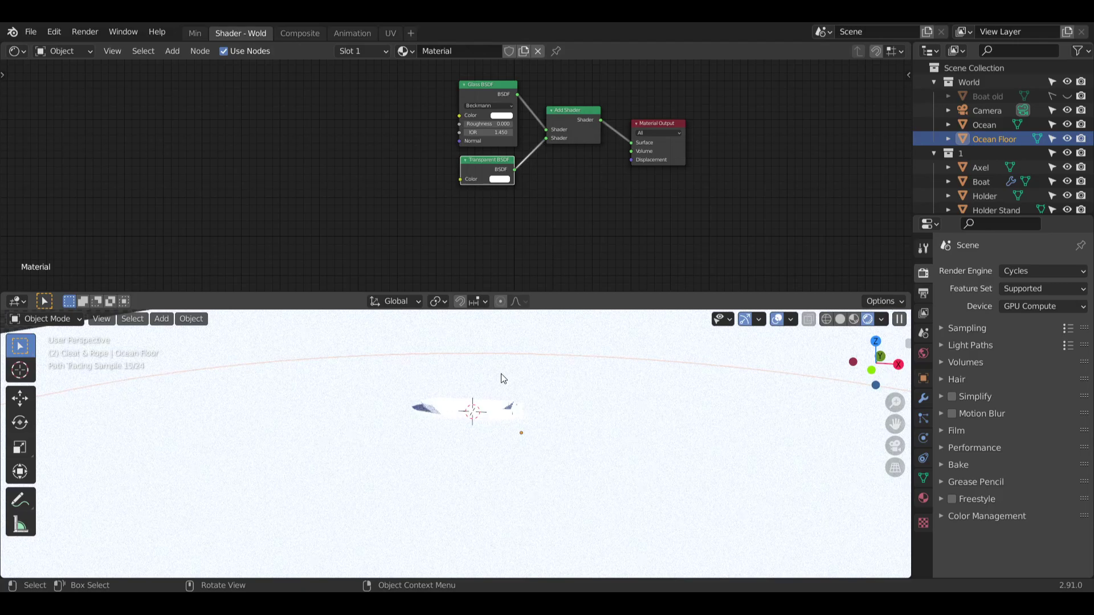
scroll(501, 410, up, 7)
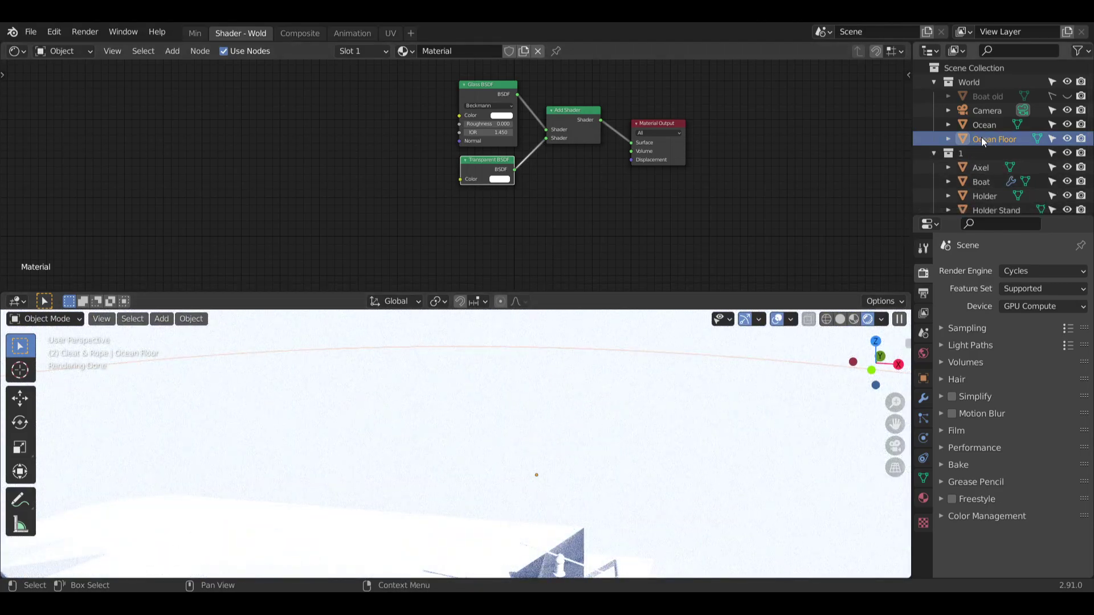
Assign the existing glass and transparent material, Material, to the Ocean object.
click(984, 122)
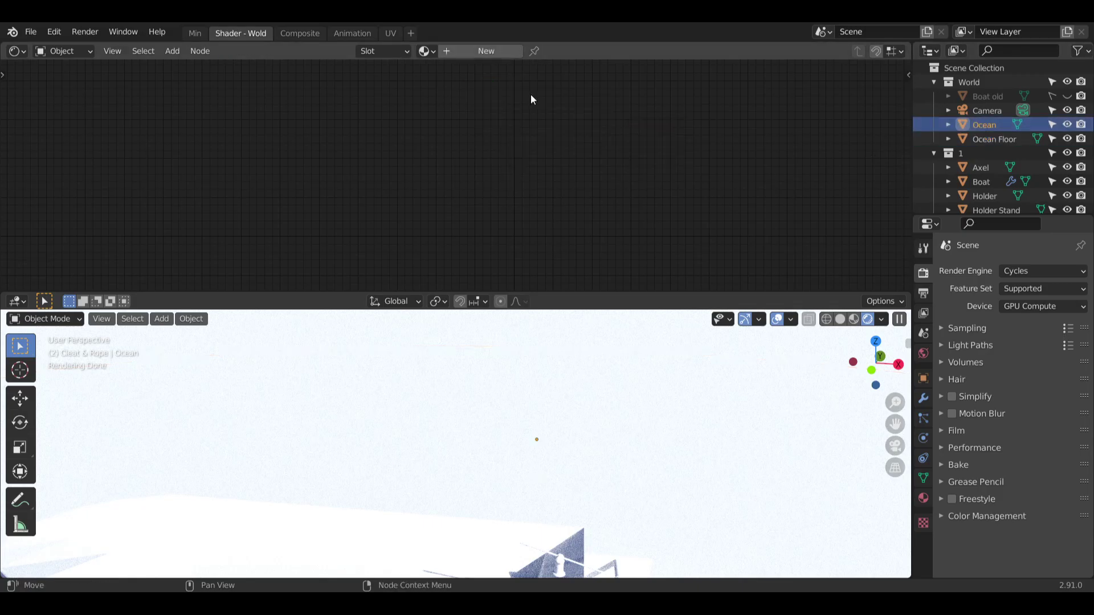
click(400, 50)
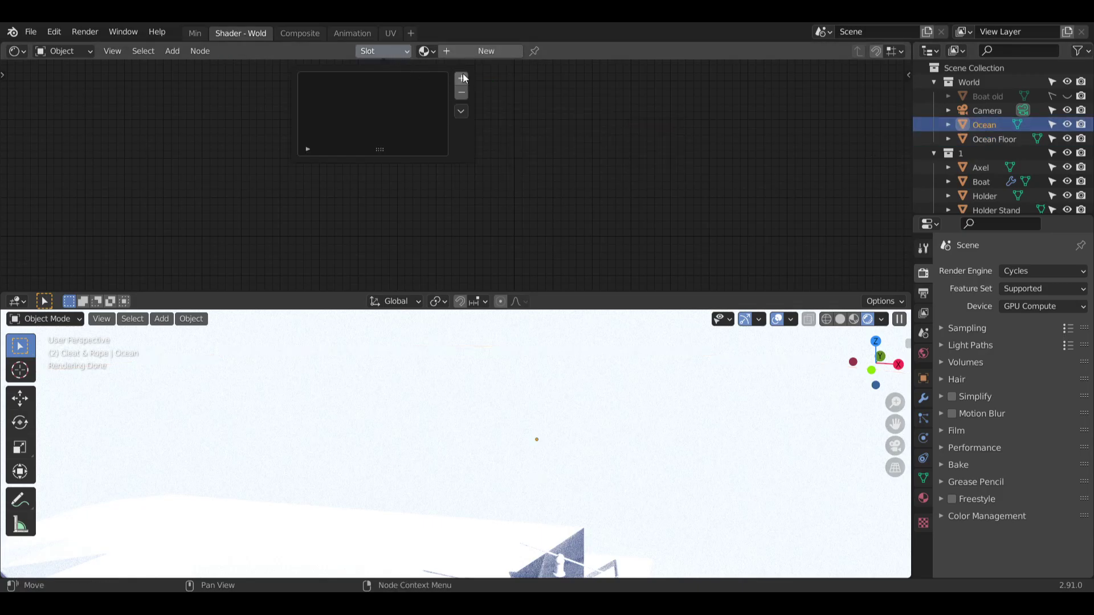
click(426, 51)
click(452, 73)
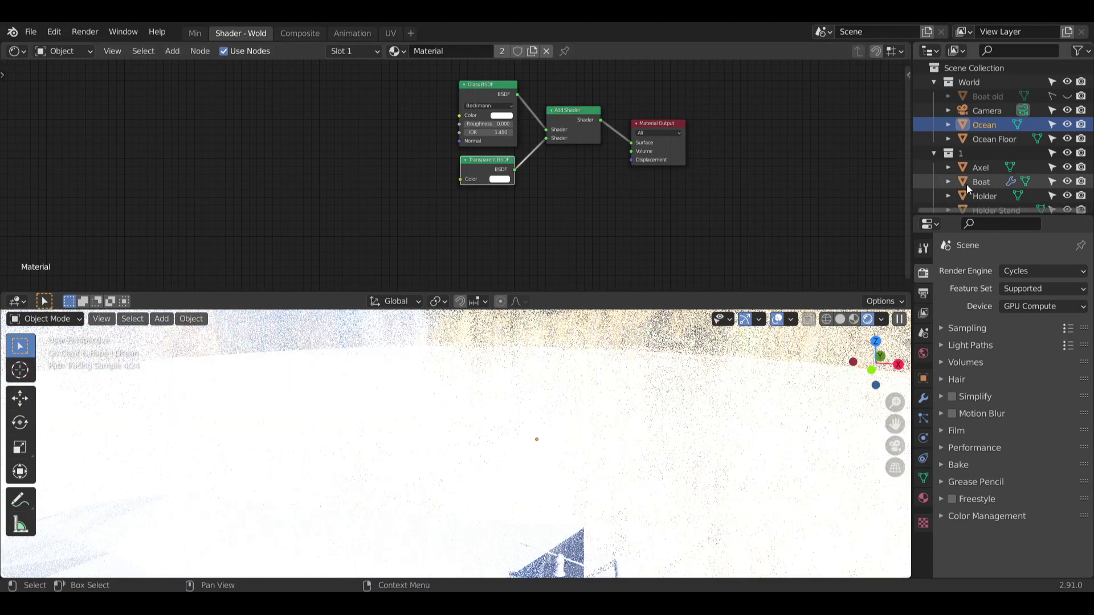
Make the Ocean Floor's shared material a single-user copy, then reselect the Ocean object.
click(978, 140)
mouse_move(585, 86)
mouse_down()
mouse_move(447, 180)
mouse_move(582, 96)
mouse_up()
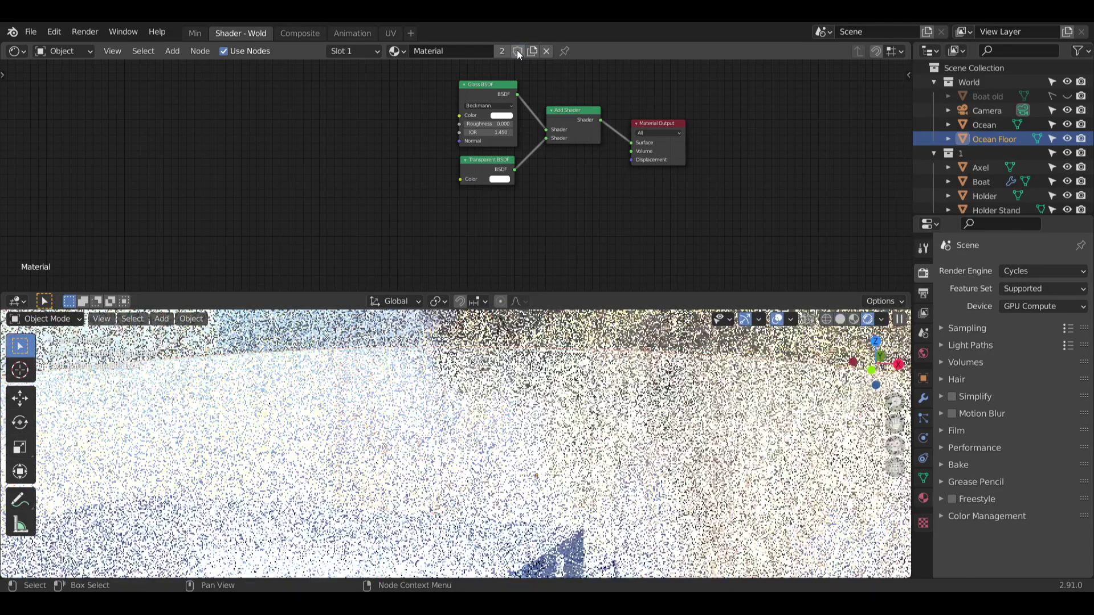
click(503, 51)
click(405, 51)
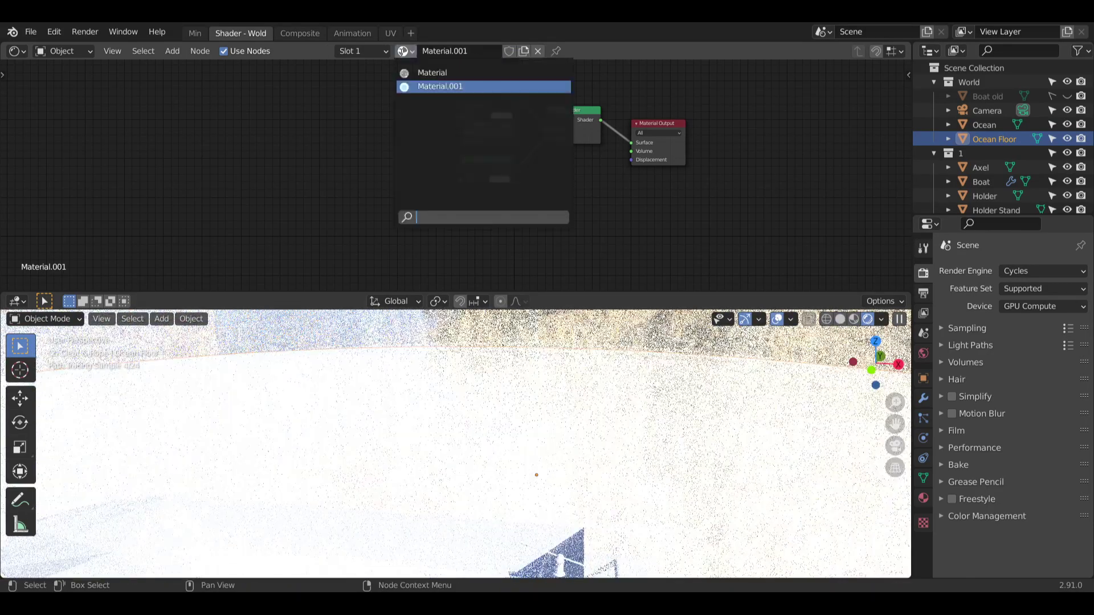
click(984, 125)
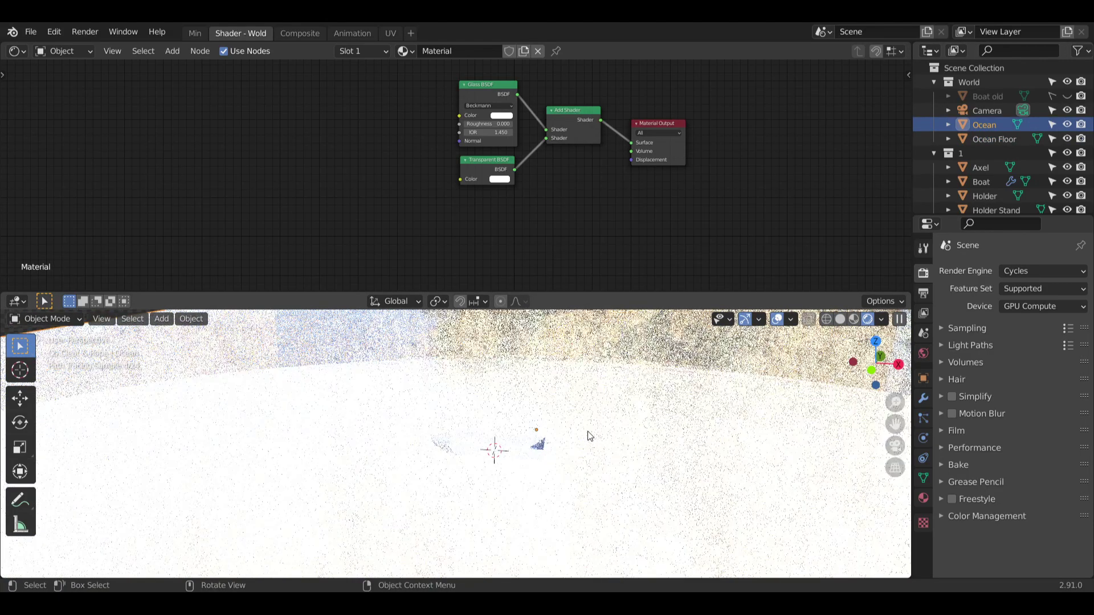
Tint the Ocean material's Glass BSDF blue, with a hue of about 0.597 and a saturation of about 0.54.
scroll(561, 452, up, 3)
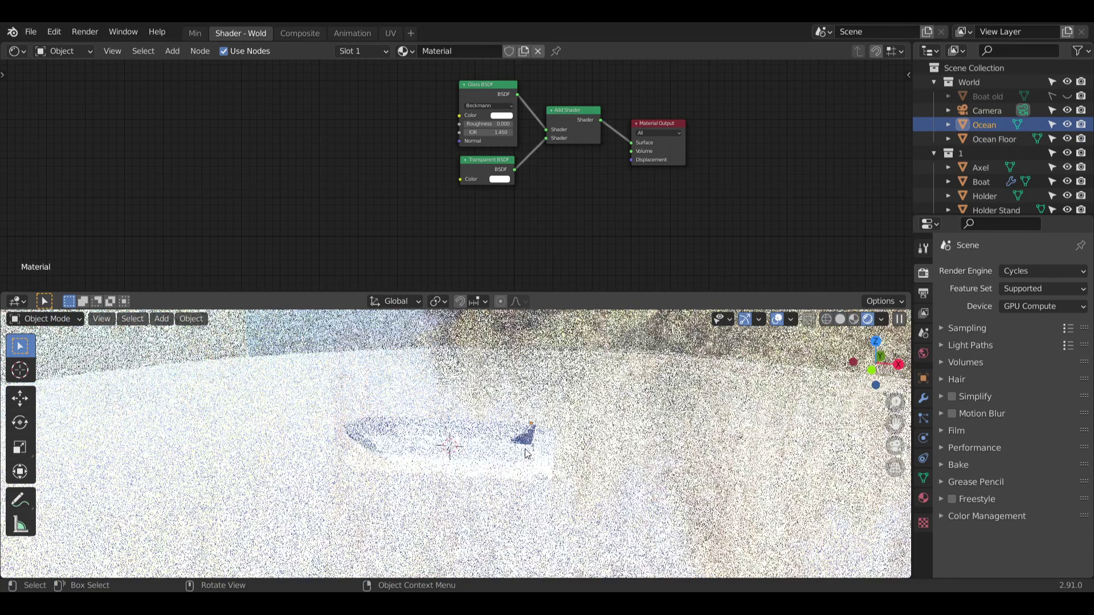
scroll(522, 445, up, 2)
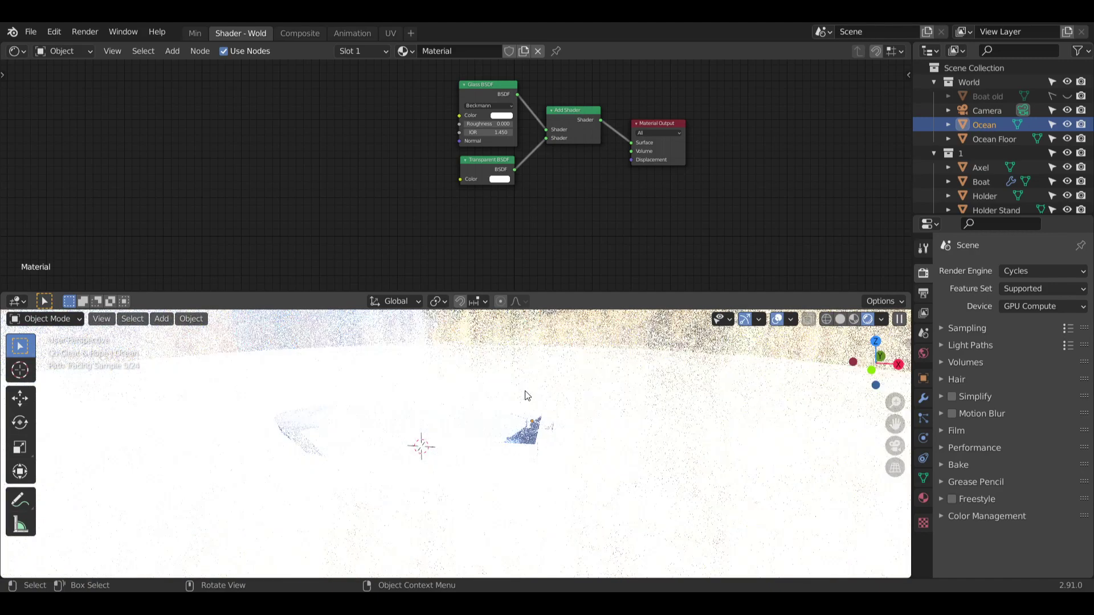
scroll(547, 165, up, 5)
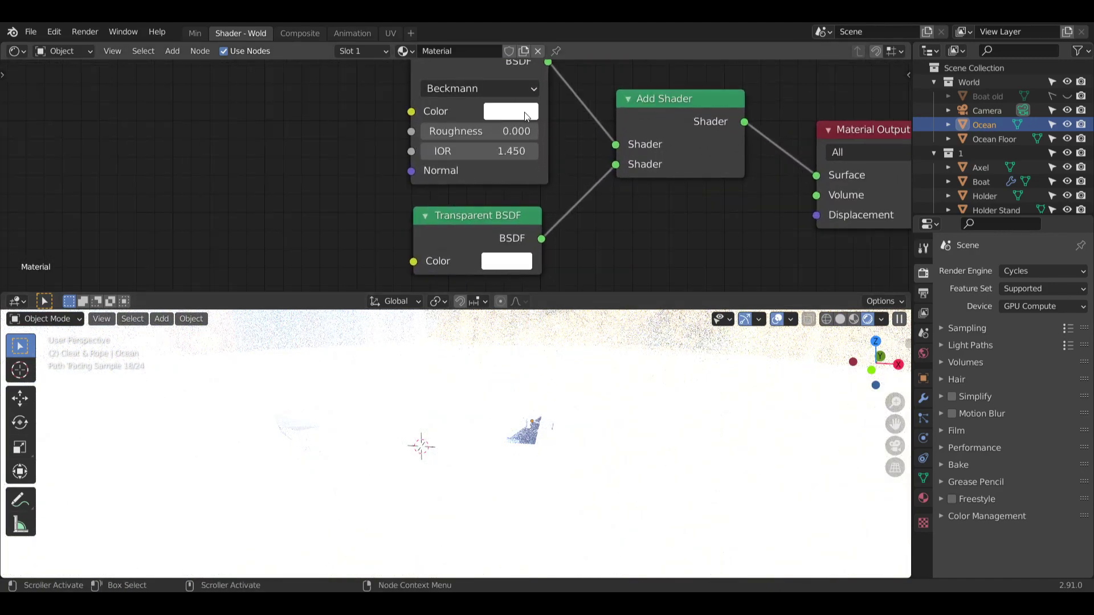
middle_drag(573, 264, 566, 243)
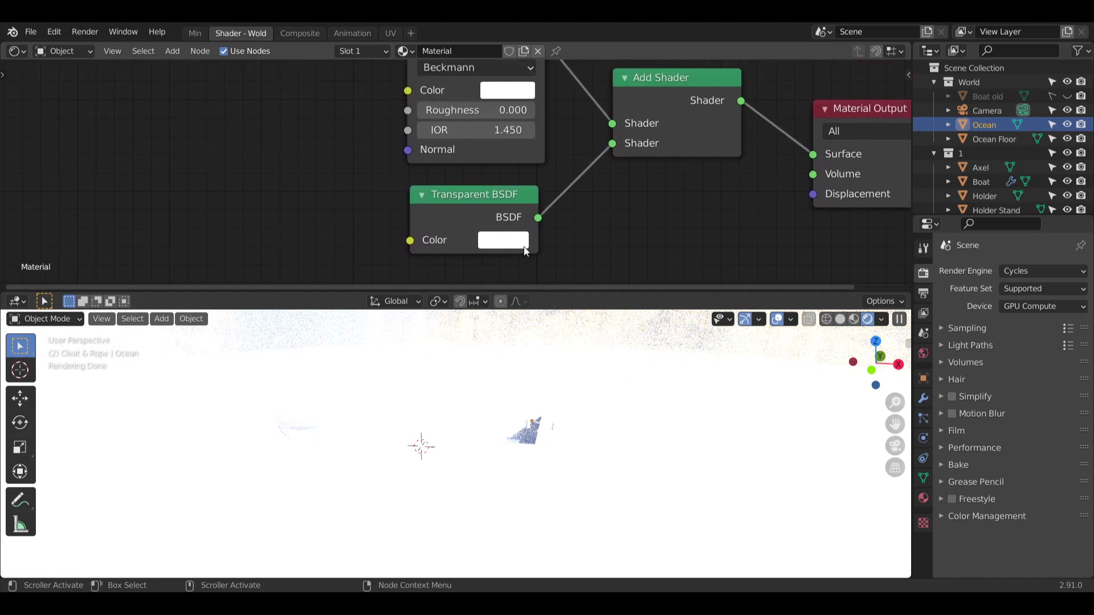
middle_drag(547, 141, 543, 163)
middle_drag(580, 90, 564, 106)
middle_drag(557, 184, 549, 195)
click(479, 142)
drag(559, 228, 548, 179)
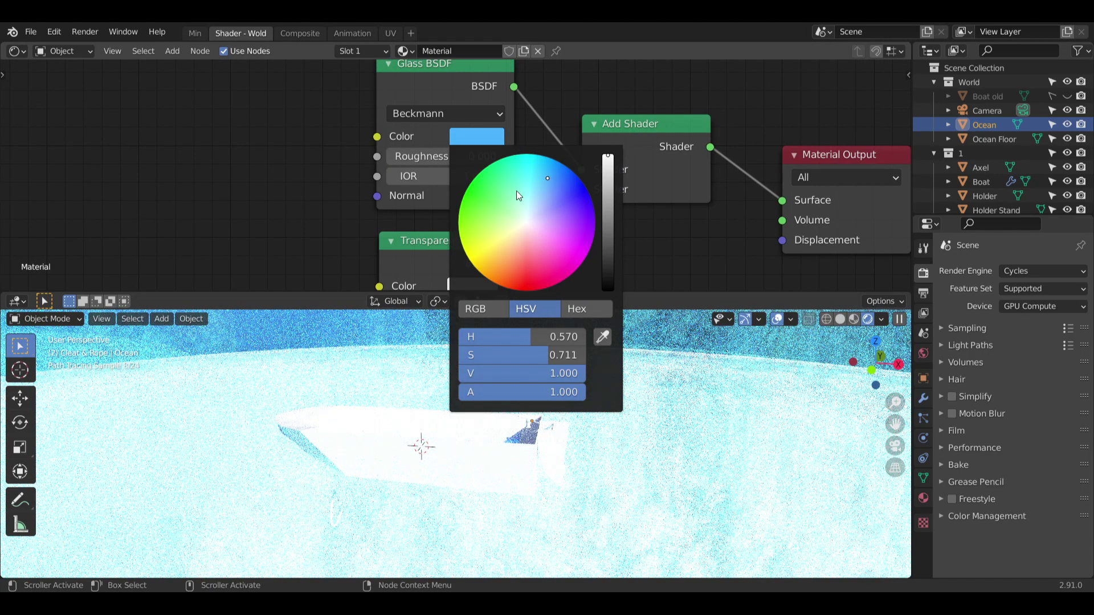
drag(547, 178, 548, 192)
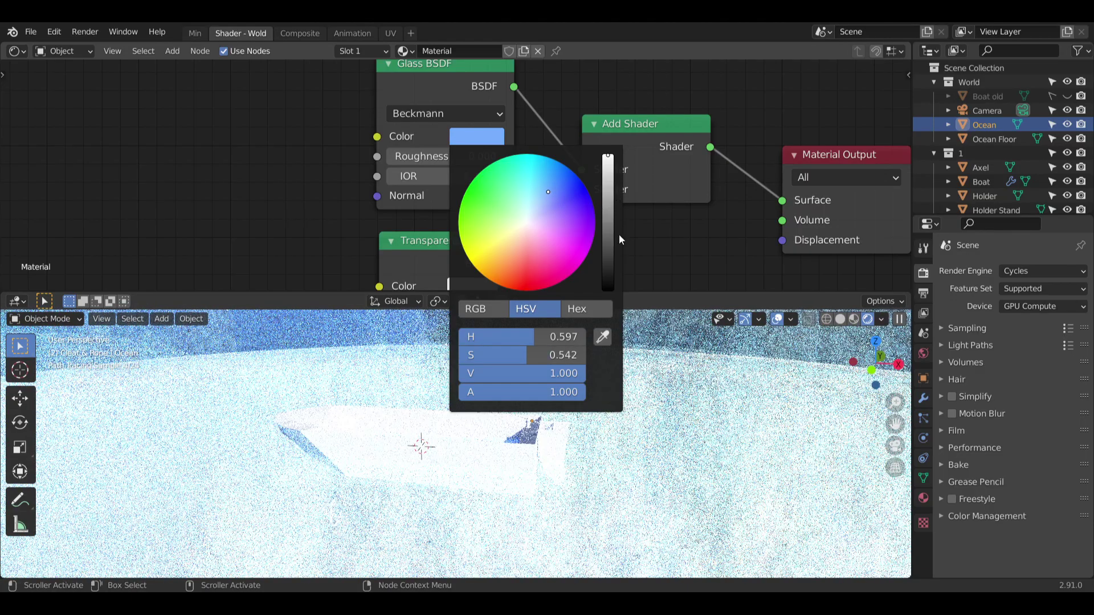
Darken the Glass BSDF's blue by setting its colour value (V) to 0.6.
click(607, 274)
drag(608, 274, 608, 267)
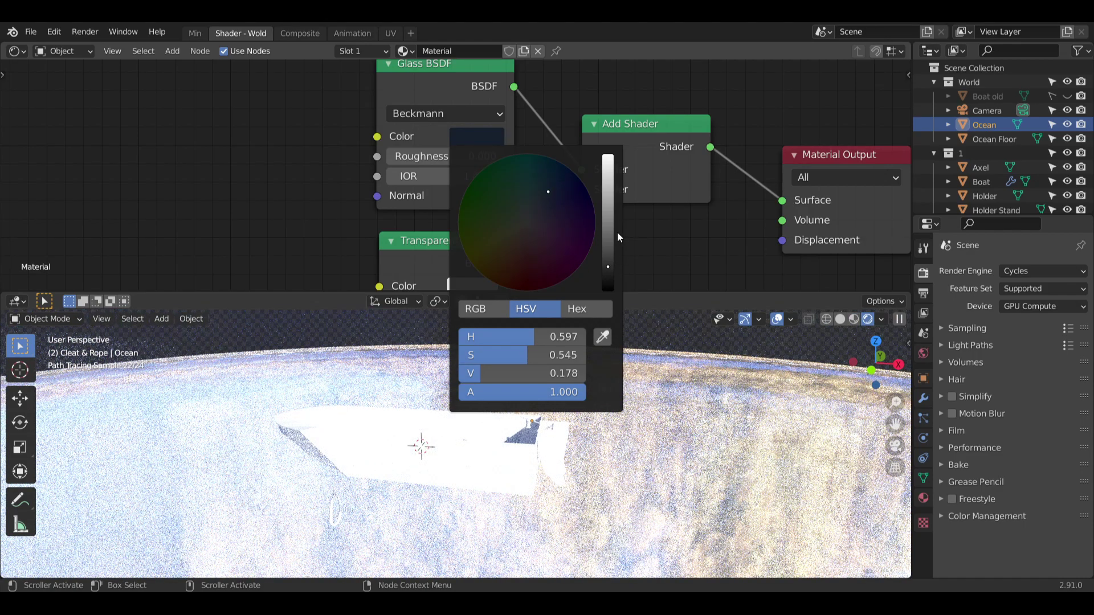
click(522, 376)
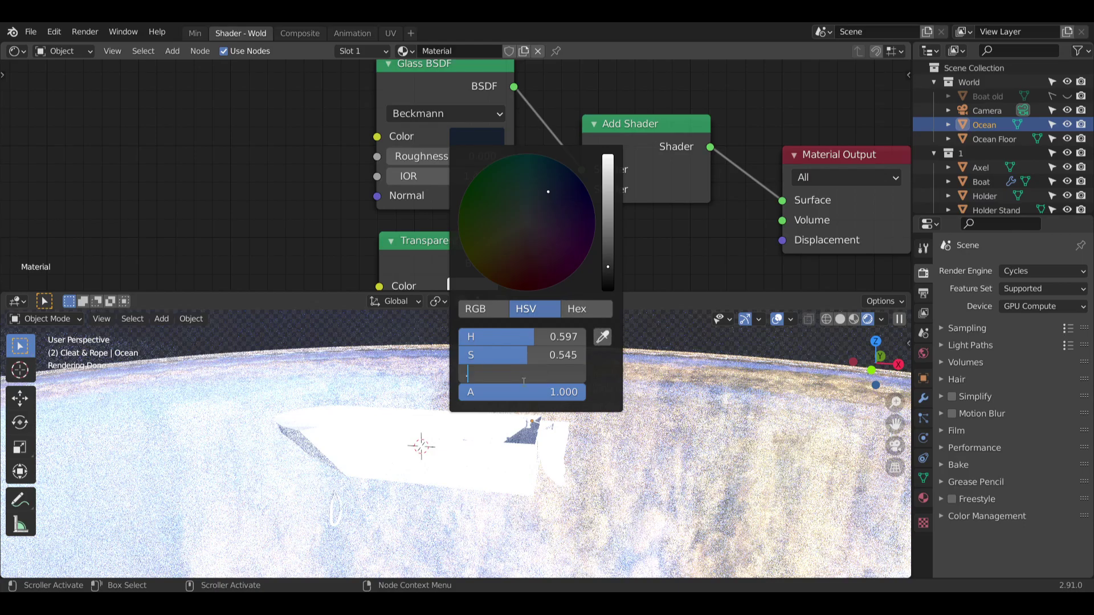
text(0.4)
key(Return)
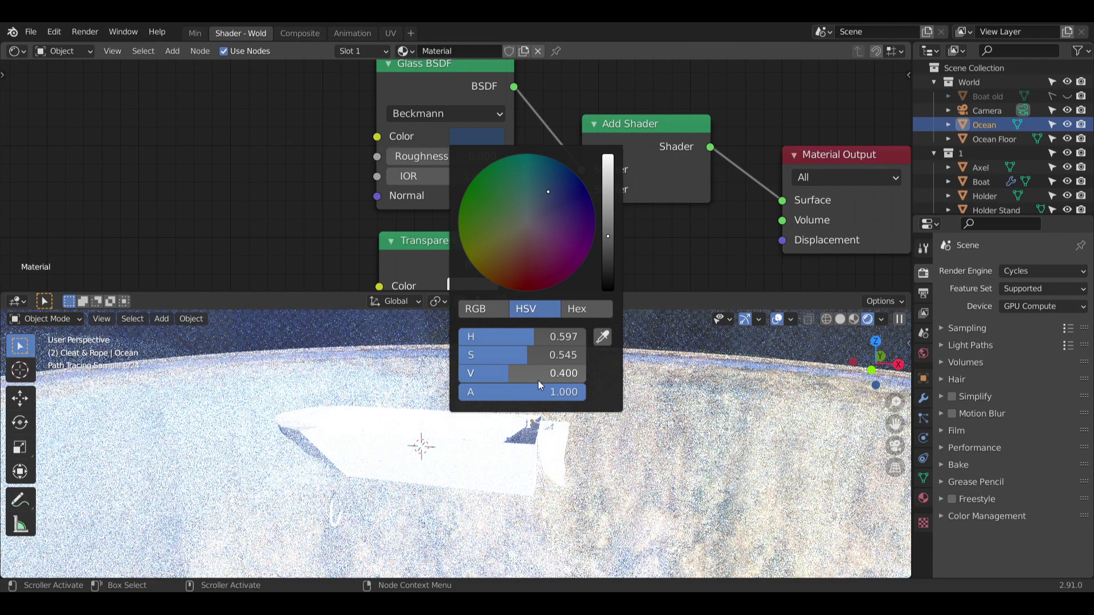
click(540, 378)
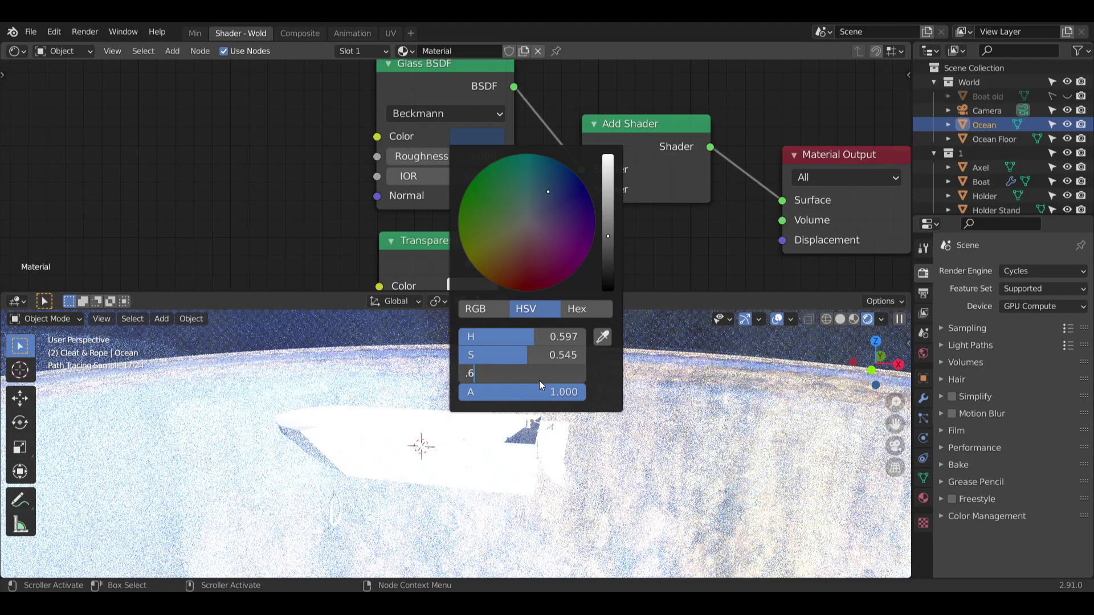
text(.6)
key(Return)
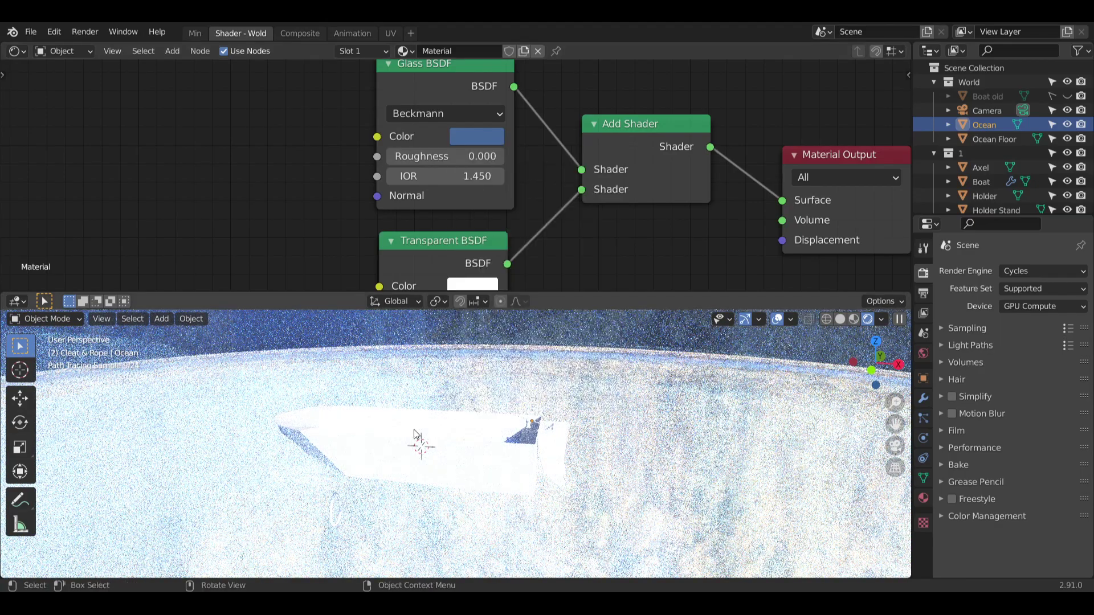
Set the saturation of the Glass BSDF's blue to 0.7.
click(472, 139)
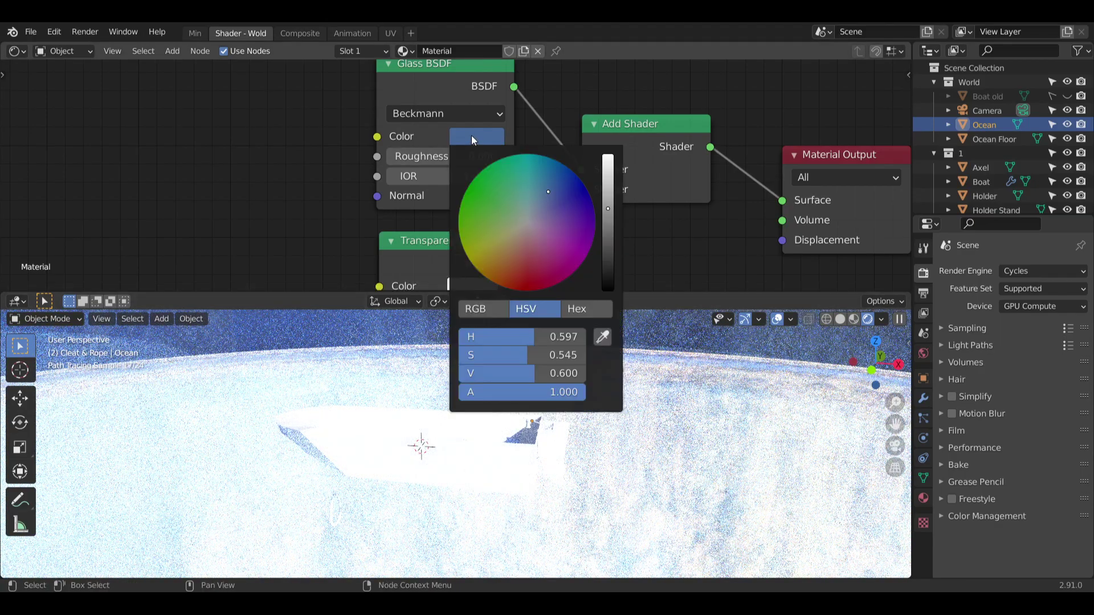
drag(537, 354, 598, 353)
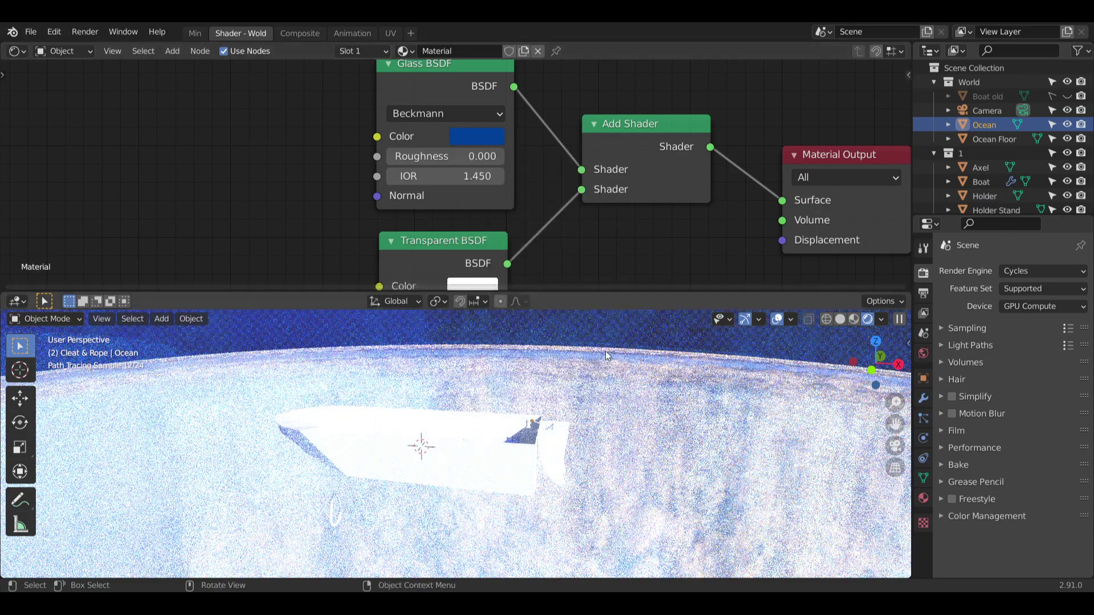
click(477, 158)
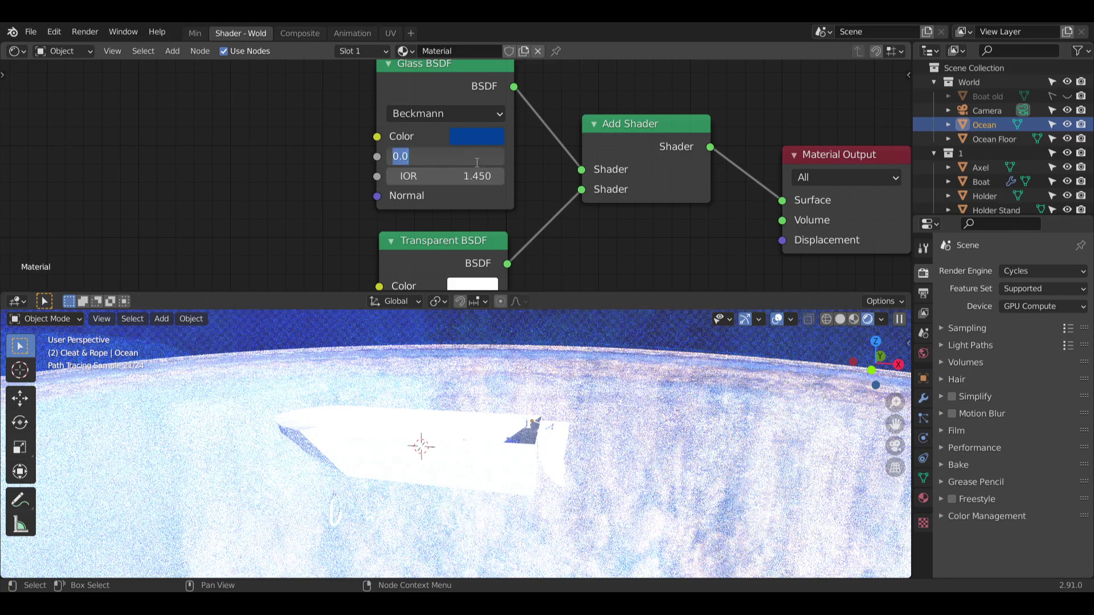
key(Return)
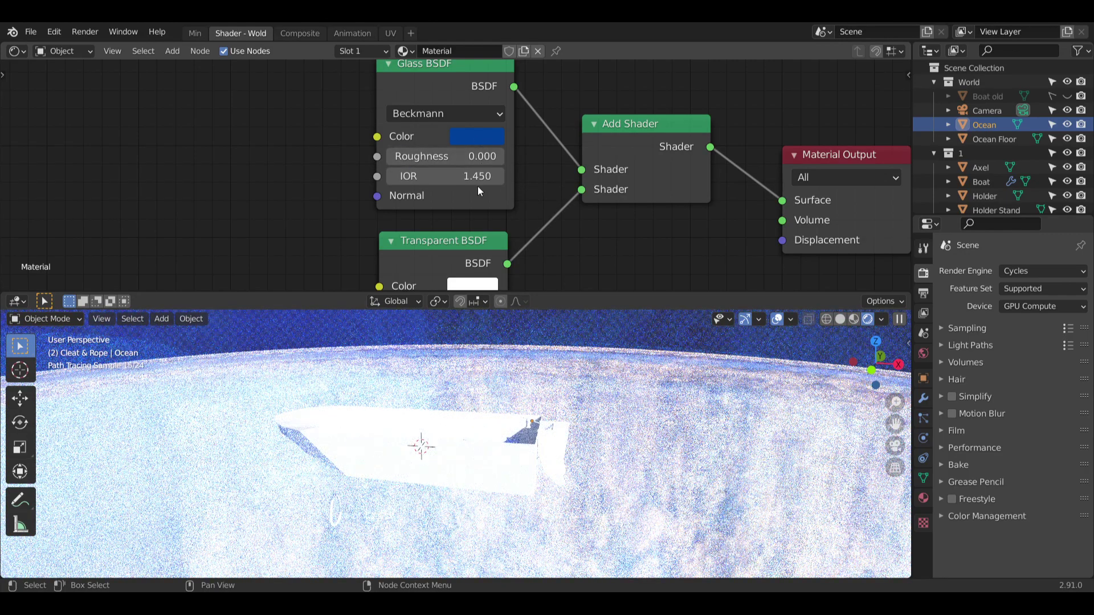
click(471, 138)
click(575, 360)
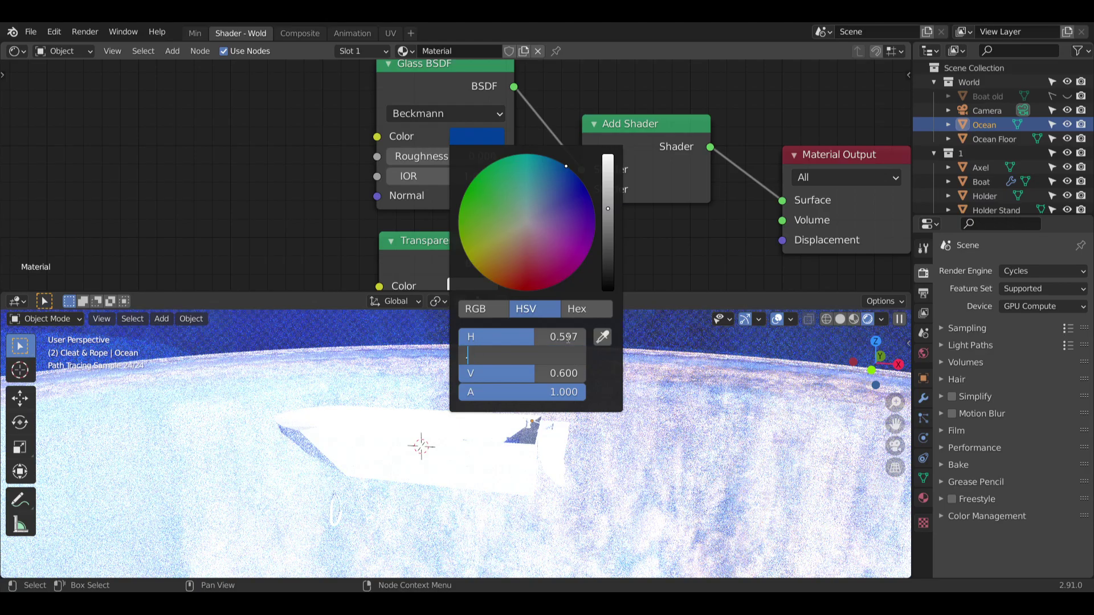
text(0.7)
key(Return)
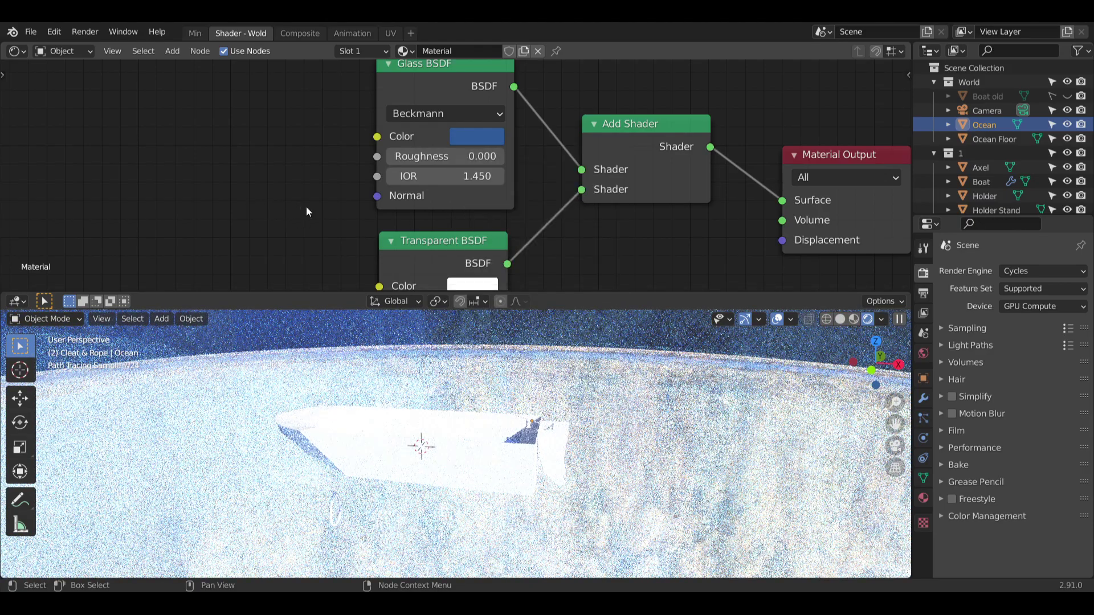
Try an IOR of 1 on the Glass BSDF, and settle on 1.25.
click(473, 176)
text(1)
key(Return)
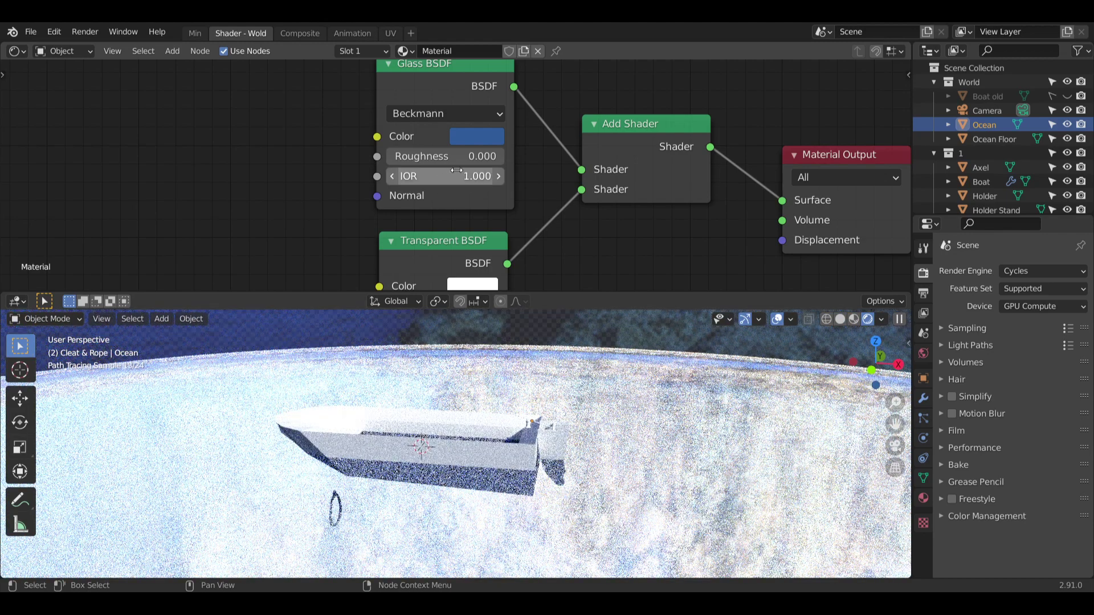
click(481, 174)
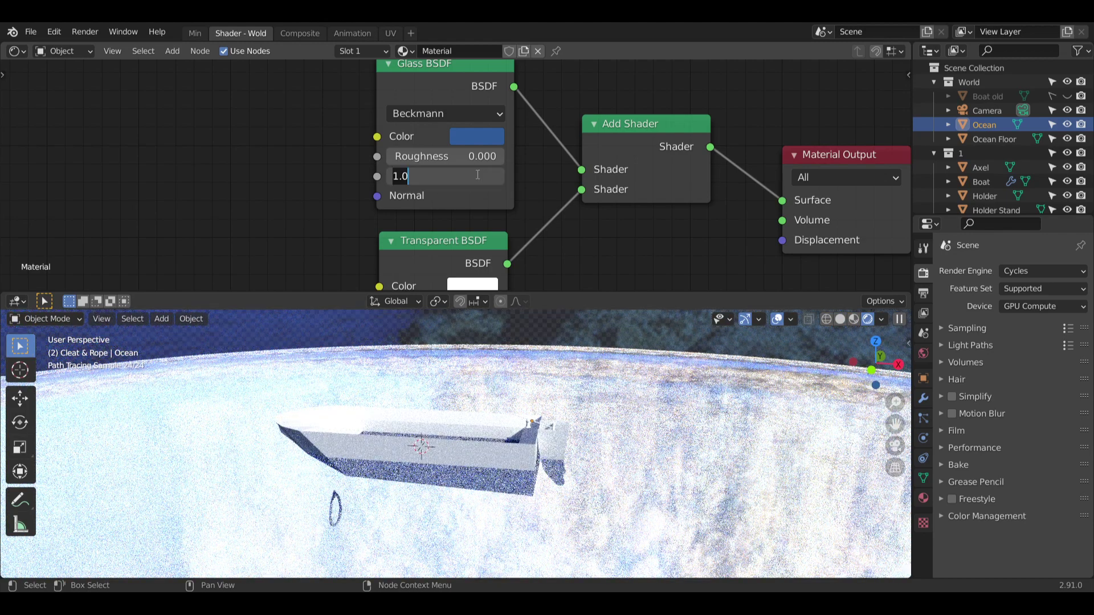
text(1.25)
key(Return)
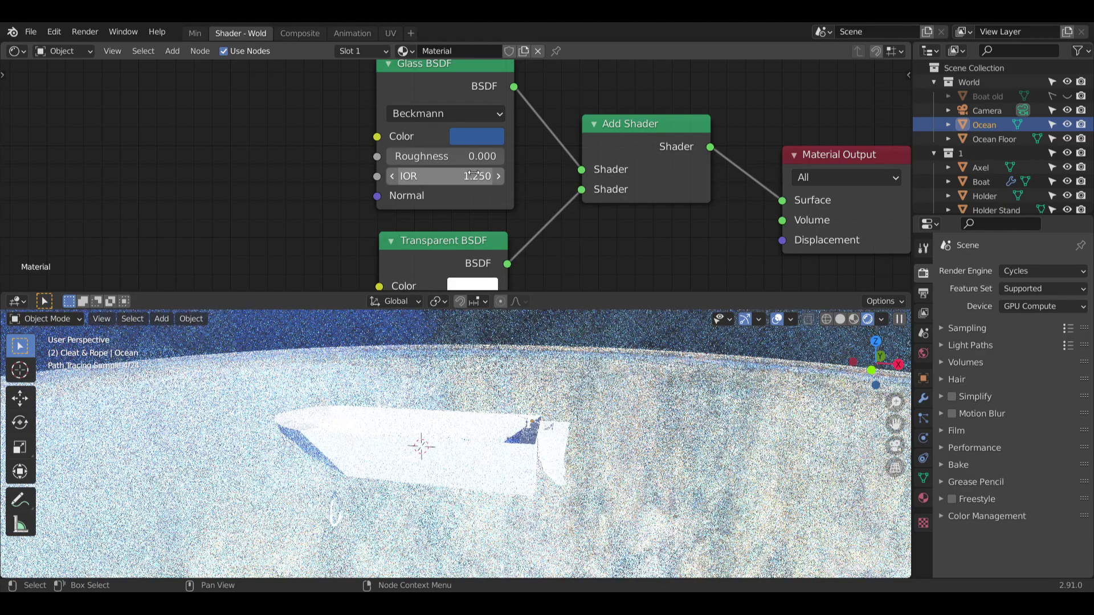
Set the Glass BSDF's roughness to 0.4.
click(441, 156)
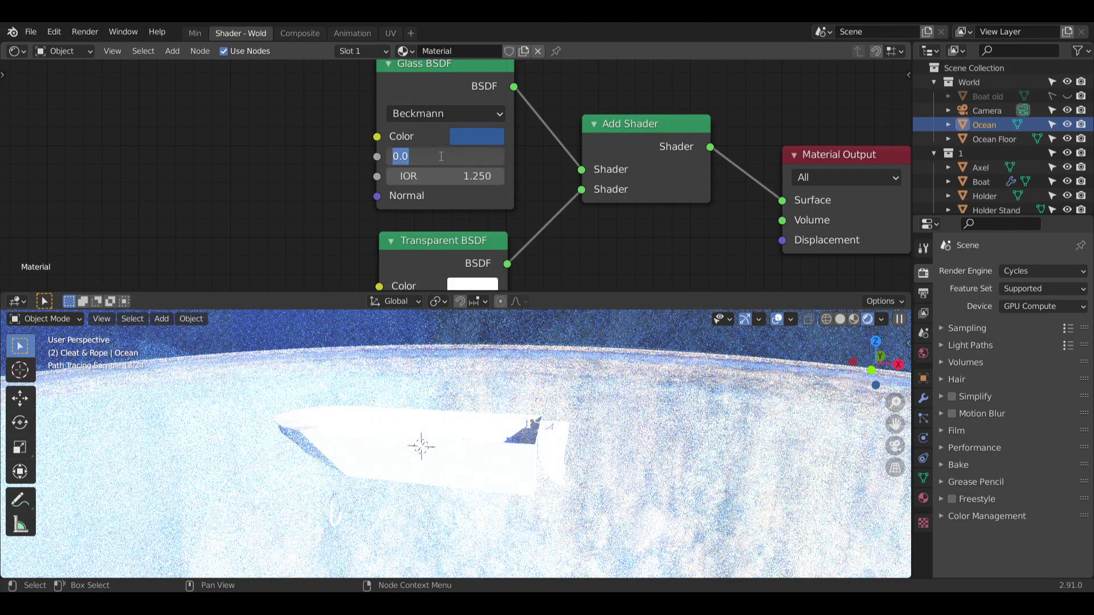
text(.4)
key(Return)
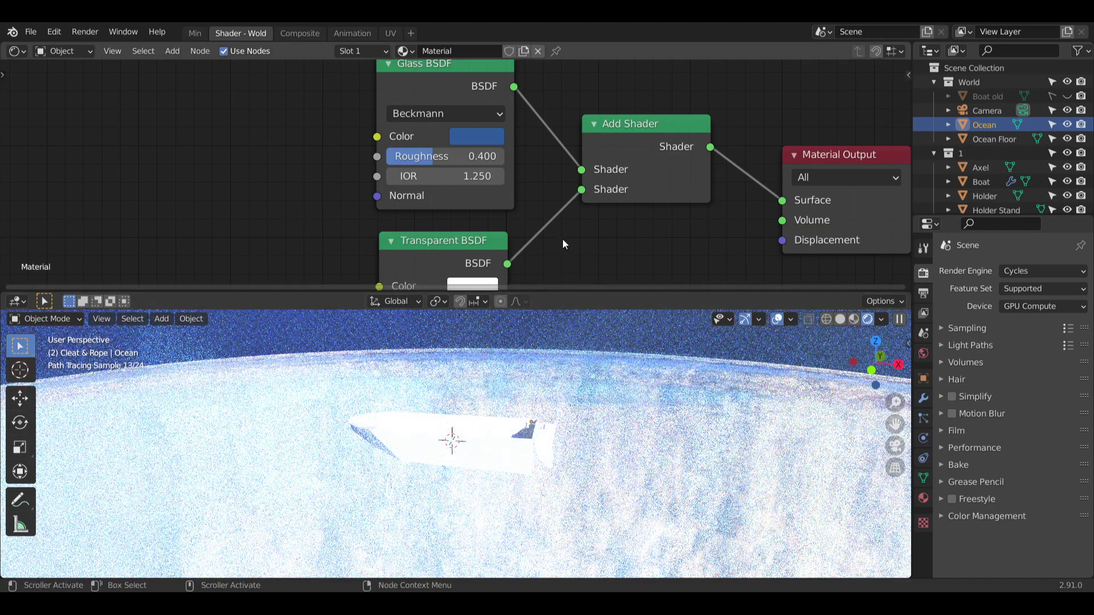
Delete the Glass BSDF, Transparent BSDF and Add Shader nodes from the Ocean Floor's material.
click(997, 140)
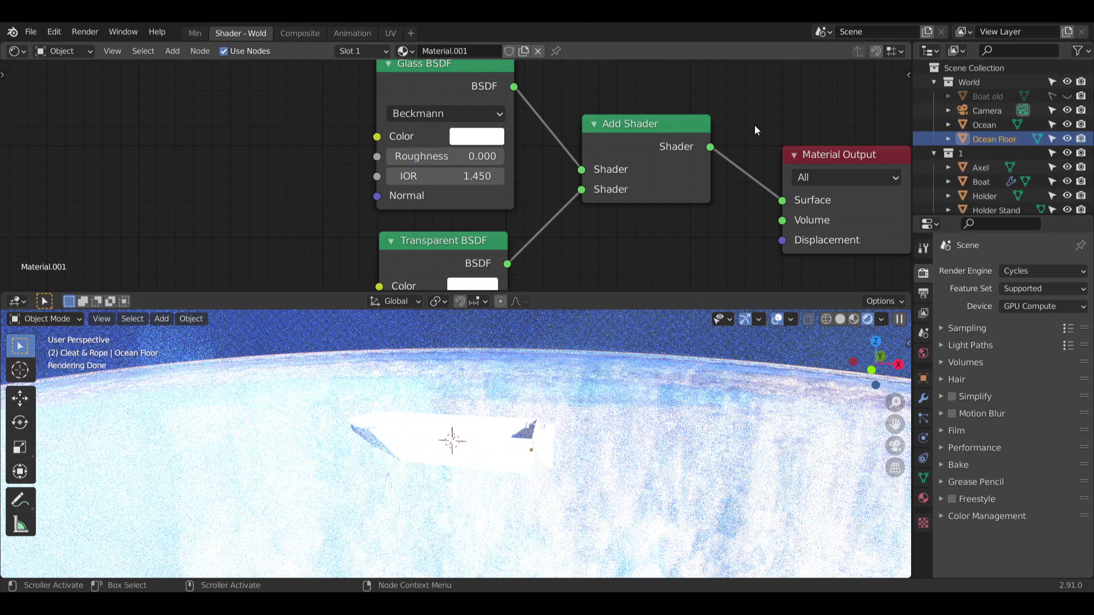
scroll(747, 99, down, 2)
scroll(747, 99, down, 2)
middle_drag(747, 99, 628, 140)
drag(576, 88, 398, 268)
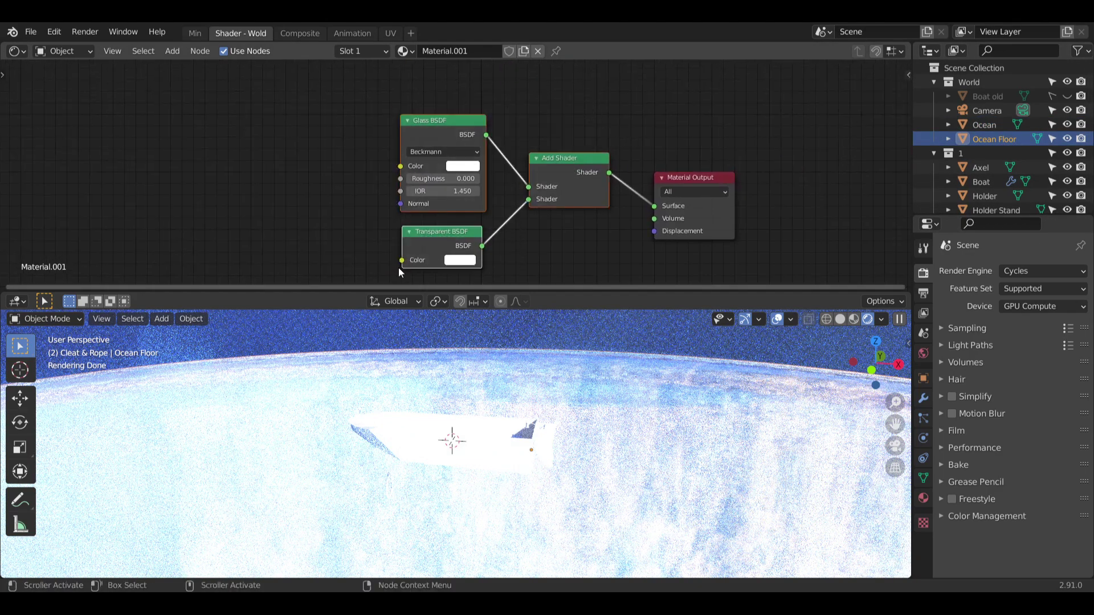
key(x)
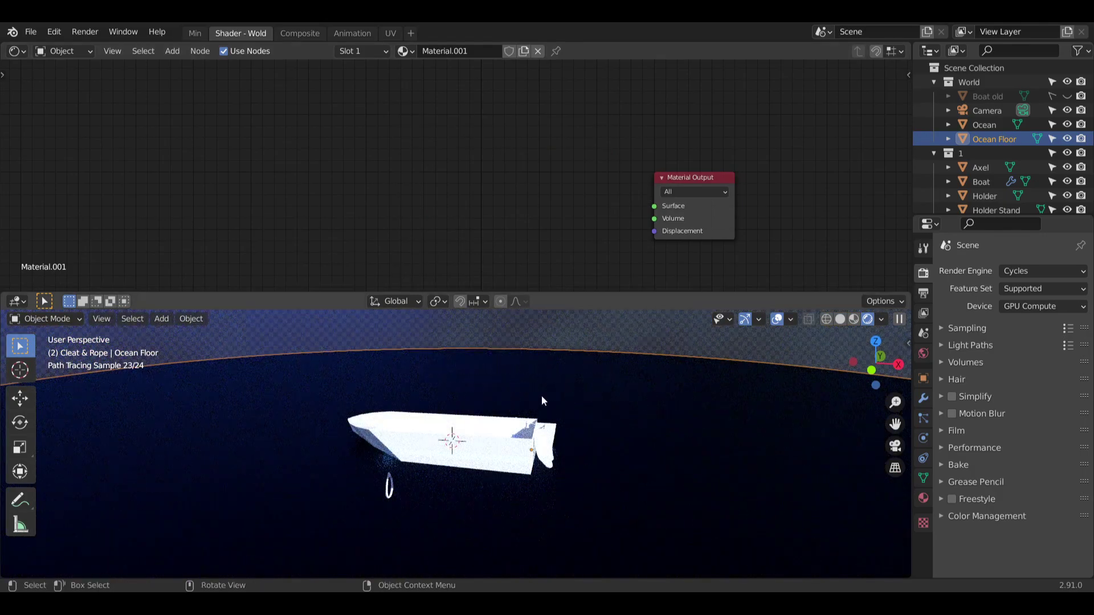
Inspect the boat and the ocean floor around it in the rendered view from behind the stern.
scroll(541, 395, down, 5)
middle_drag(542, 395, 491, 412)
shift+middle_drag(630, 360, 504, 387)
scroll(501, 390, up, 5)
shift+middle_drag(301, 389, 433, 403)
scroll(421, 391, up, 5)
scroll(433, 404, up, 1)
Add a Diffuse BSDF to the Ocean Floor's material and connect it to the Material Output's Surface input.
middle_drag(581, 205, 493, 199)
click(172, 50)
mouse_move(194, 89)
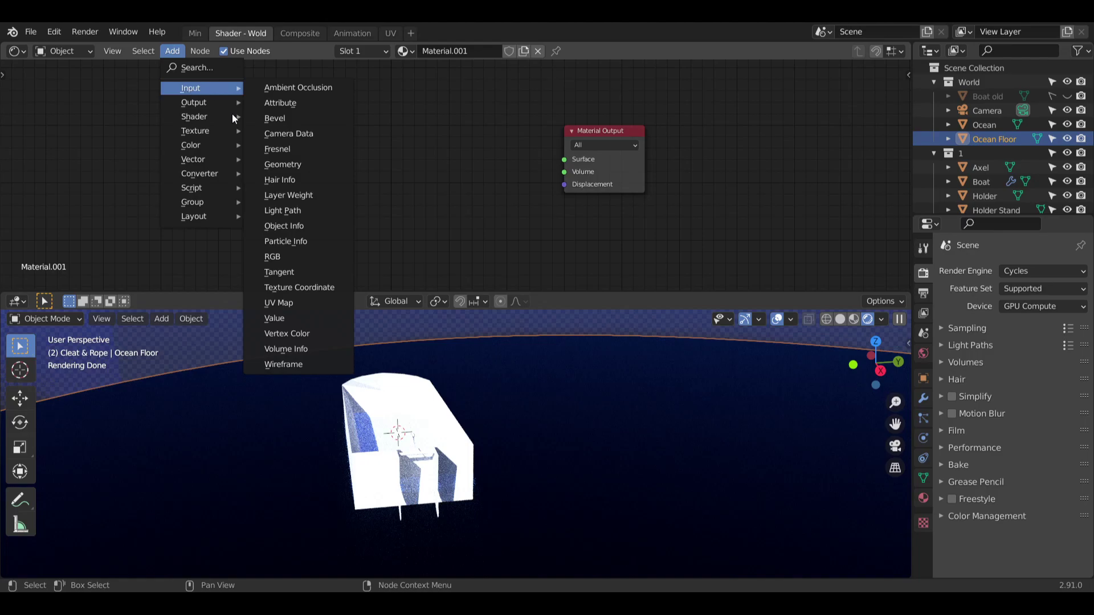
mouse_move(192, 118)
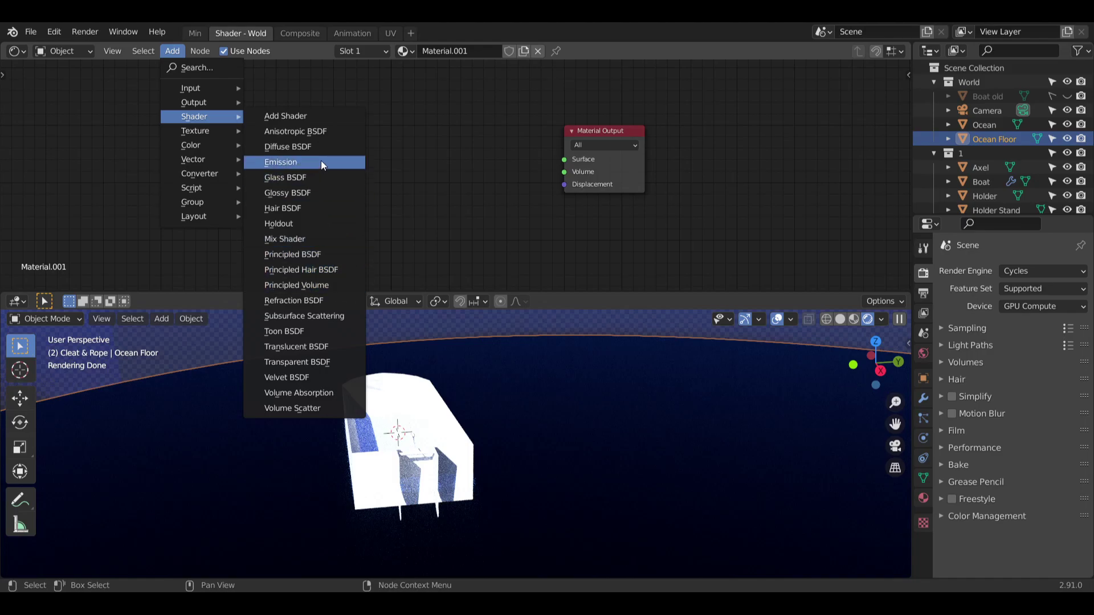
click(302, 147)
click(530, 147)
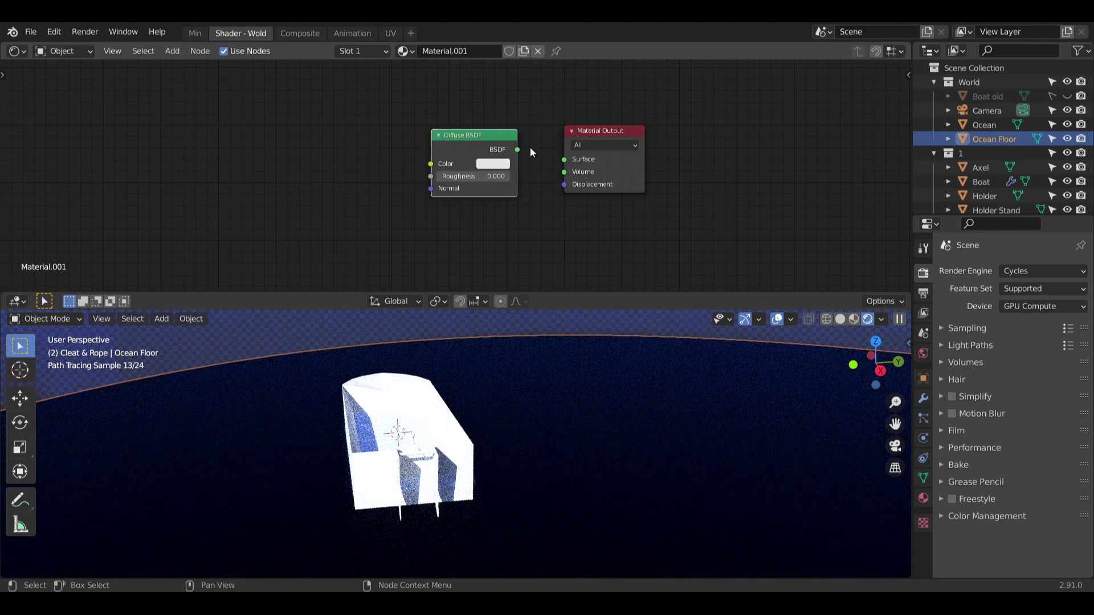
drag(517, 149, 564, 159)
Add a ColorRamp node before the Diffuse BSDF and connect its Color output to the Diffuse BSDF's Color input.
middle_drag(292, 153, 312, 152)
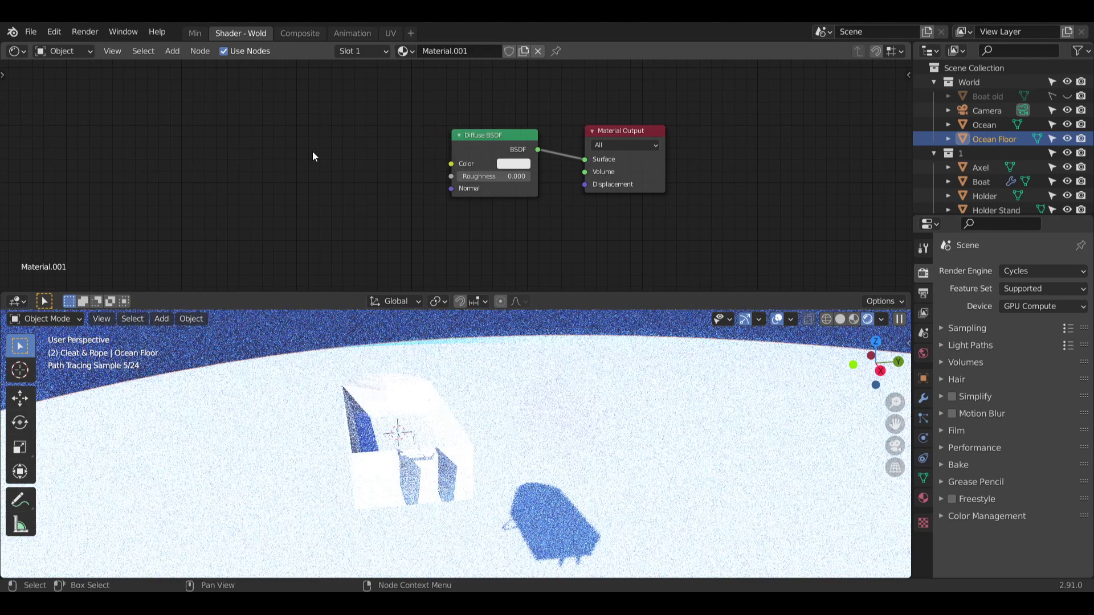
click(170, 51)
mouse_move(234, 133)
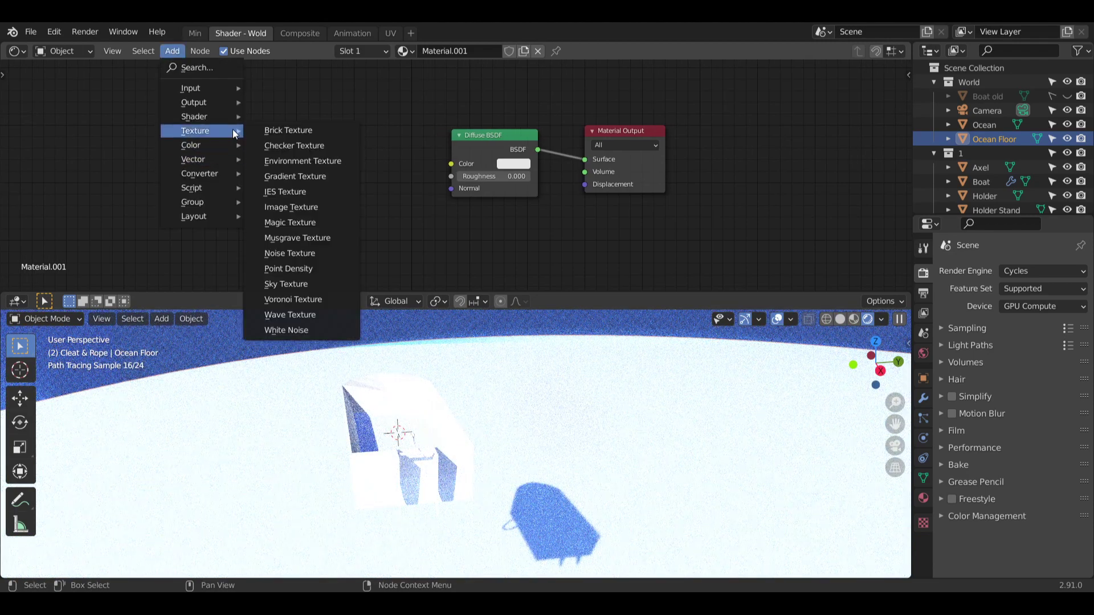
mouse_move(222, 159)
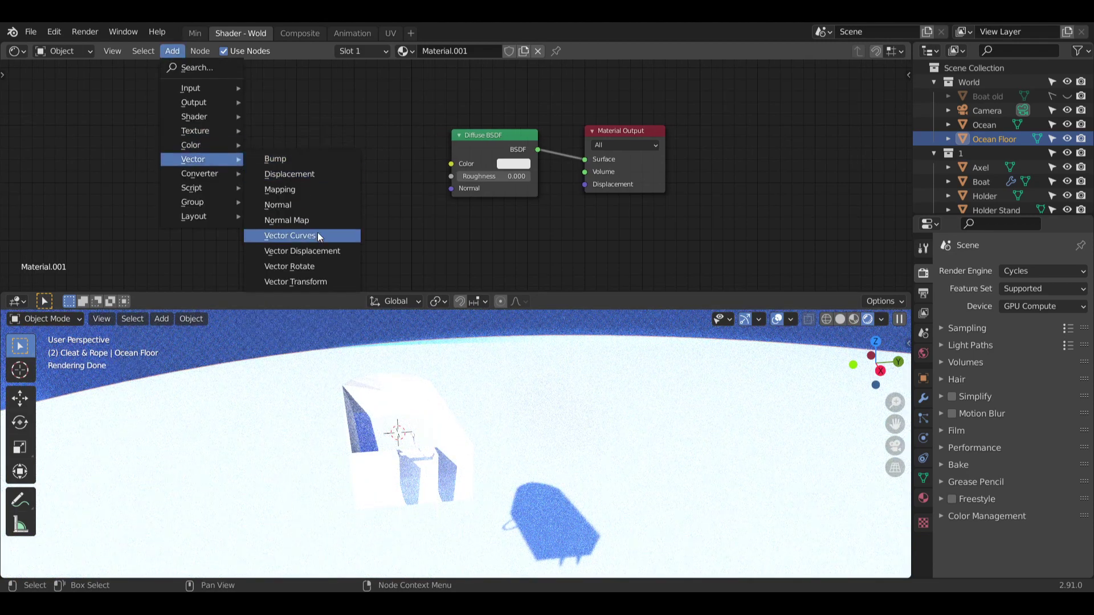
click(282, 204)
click(257, 121)
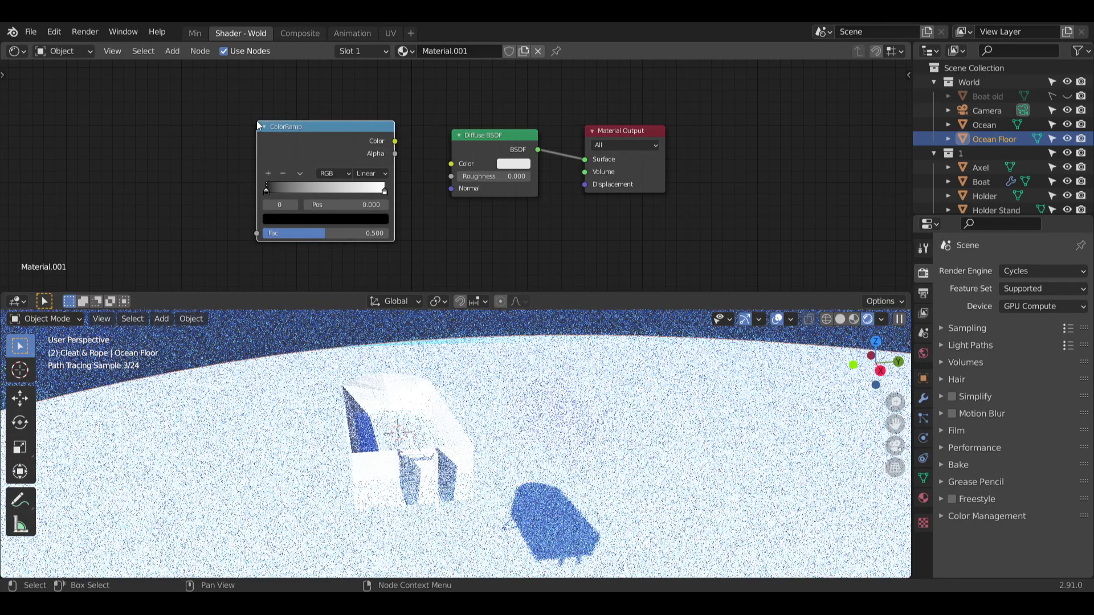
drag(396, 143, 449, 164)
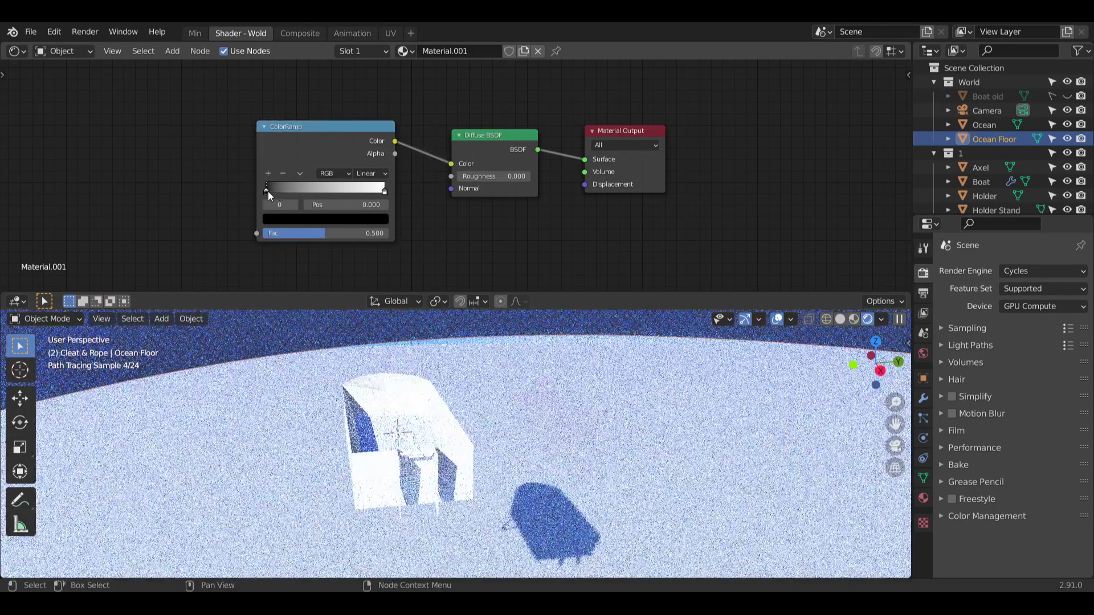
Colour the ColorRamp's first stop salmon with a saturation of about 0.58 and a value of 1.
click(284, 219)
click(334, 220)
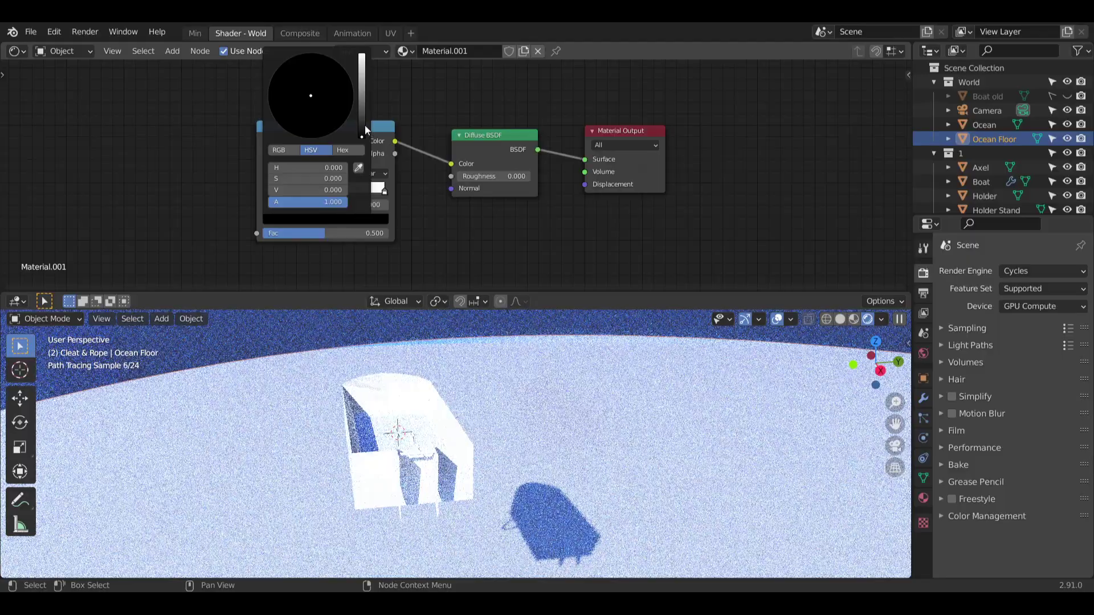
drag(363, 124, 363, 53)
drag(306, 120, 305, 117)
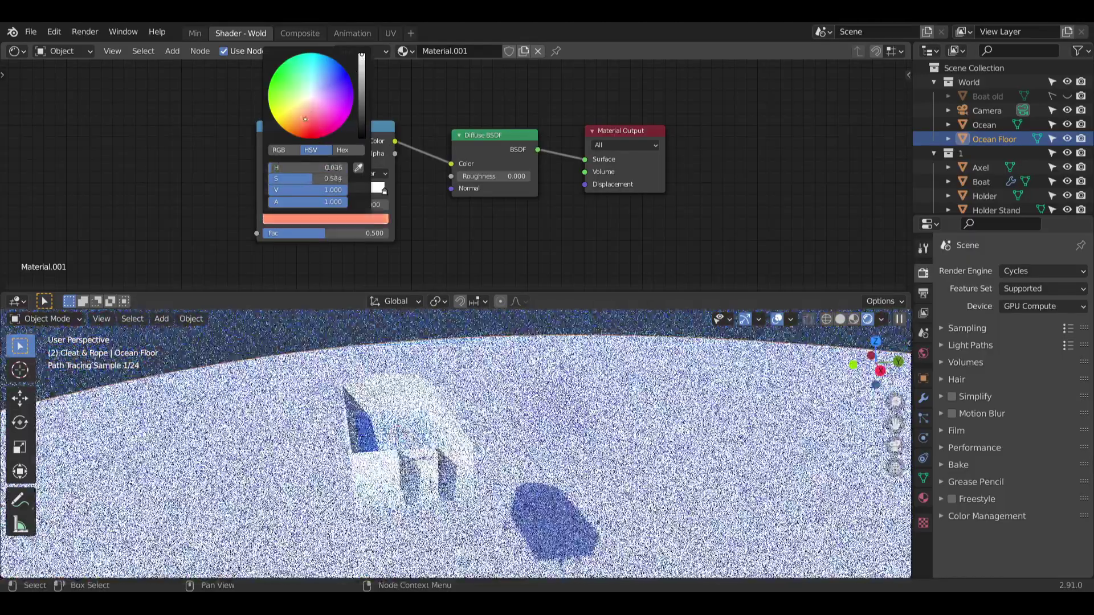
Colour the ColorRamp's end stop pale yellow with a saturation of about 0.38.
click(382, 194)
click(365, 219)
drag(312, 95, 280, 124)
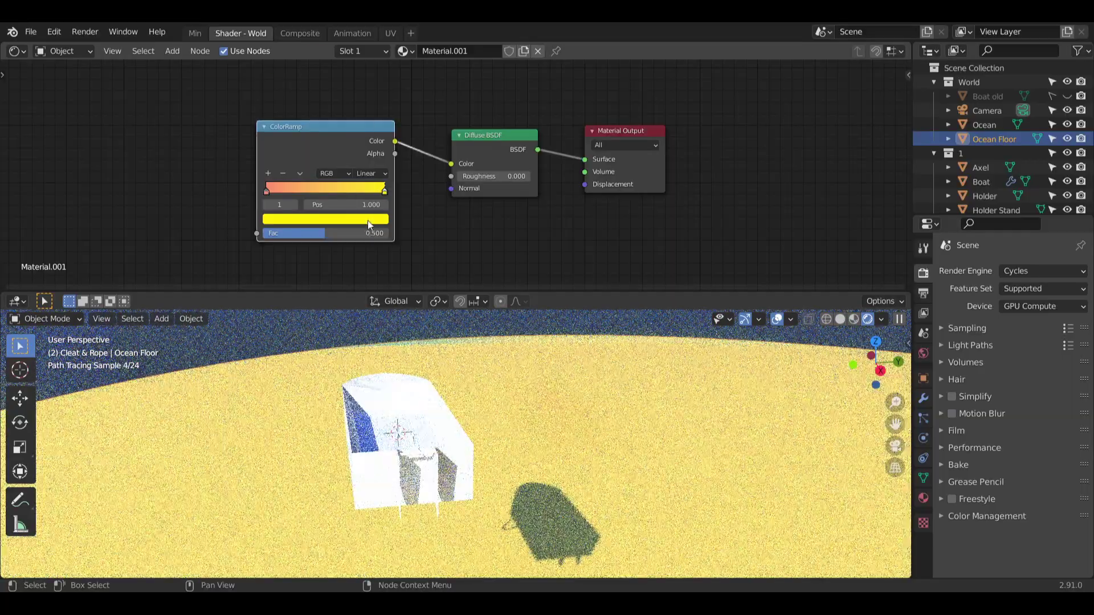
click(365, 223)
drag(336, 180, 287, 180)
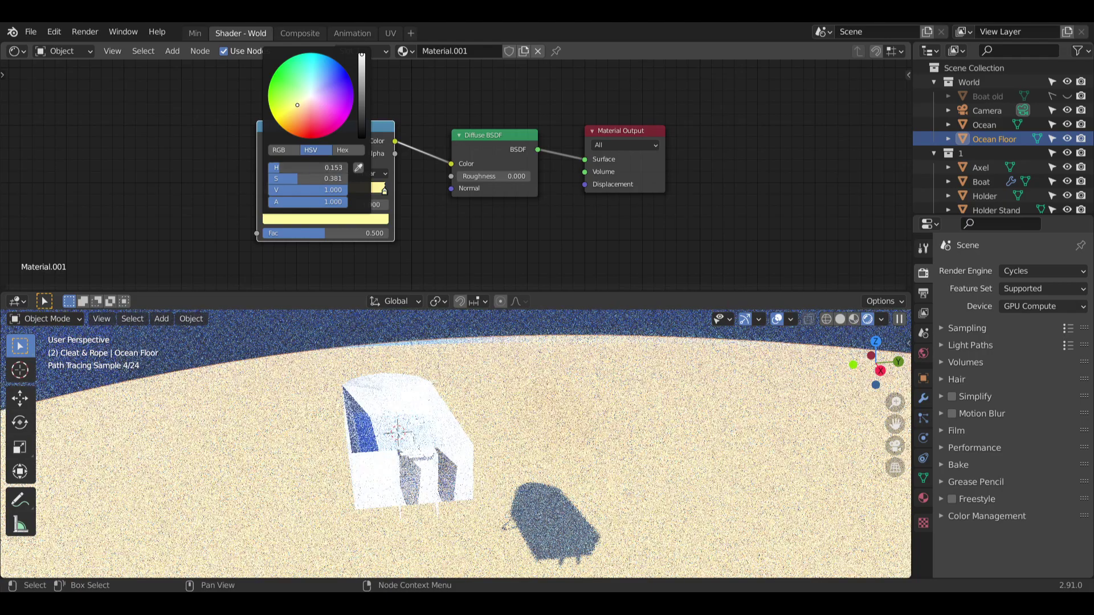
Refine the end stop's colour to a sandy tone with hue 0.12 and value 0.9.
click(307, 165)
text(.1)
key(Return)
click(305, 165)
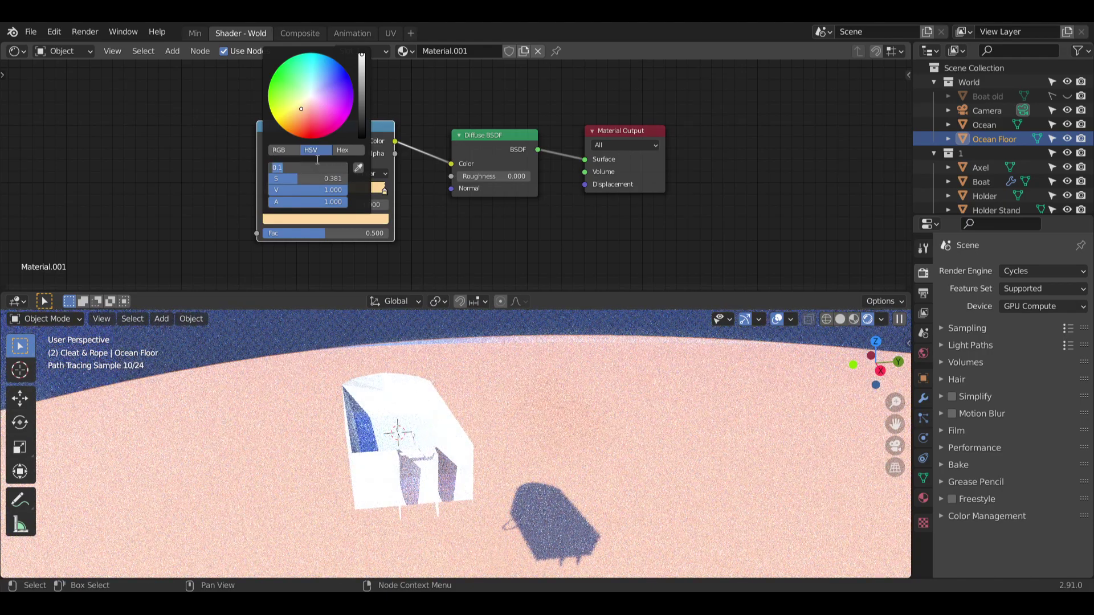
text(.12)
key(Return)
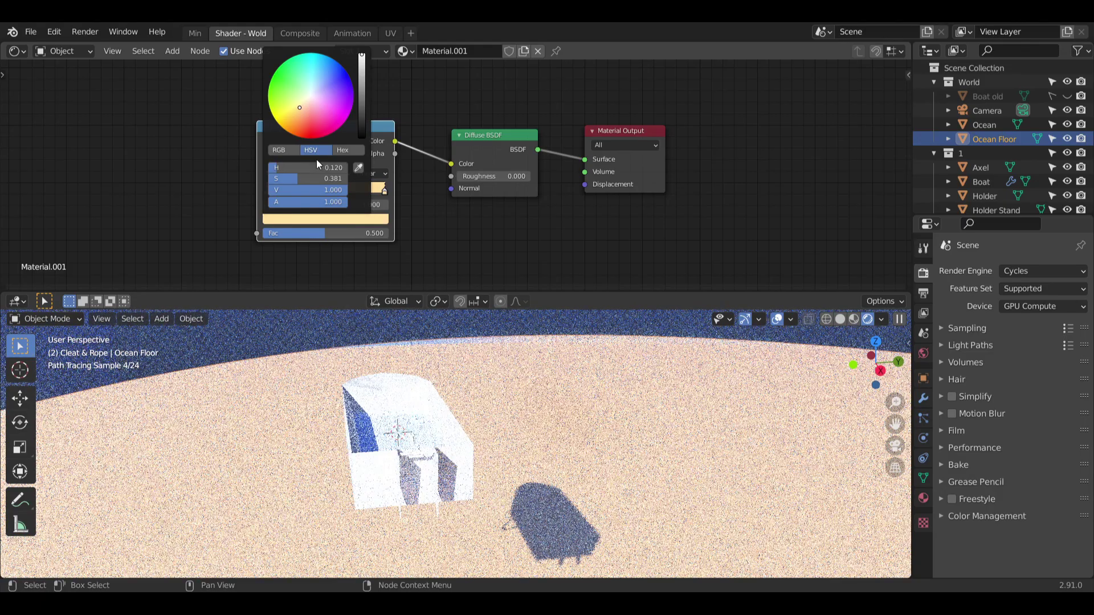
click(341, 189)
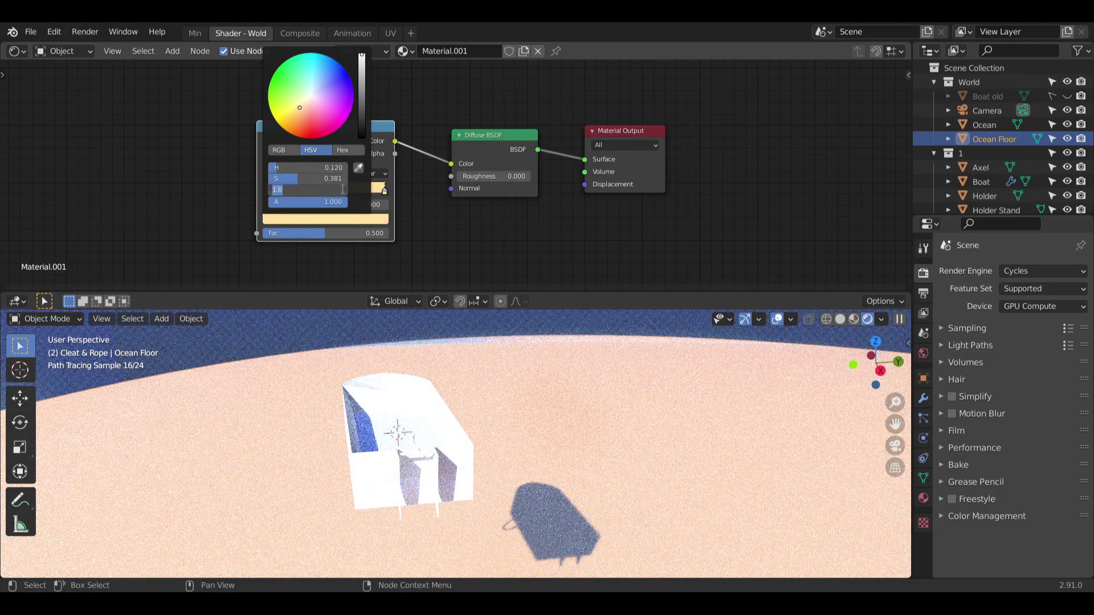
text(.9)
key(Return)
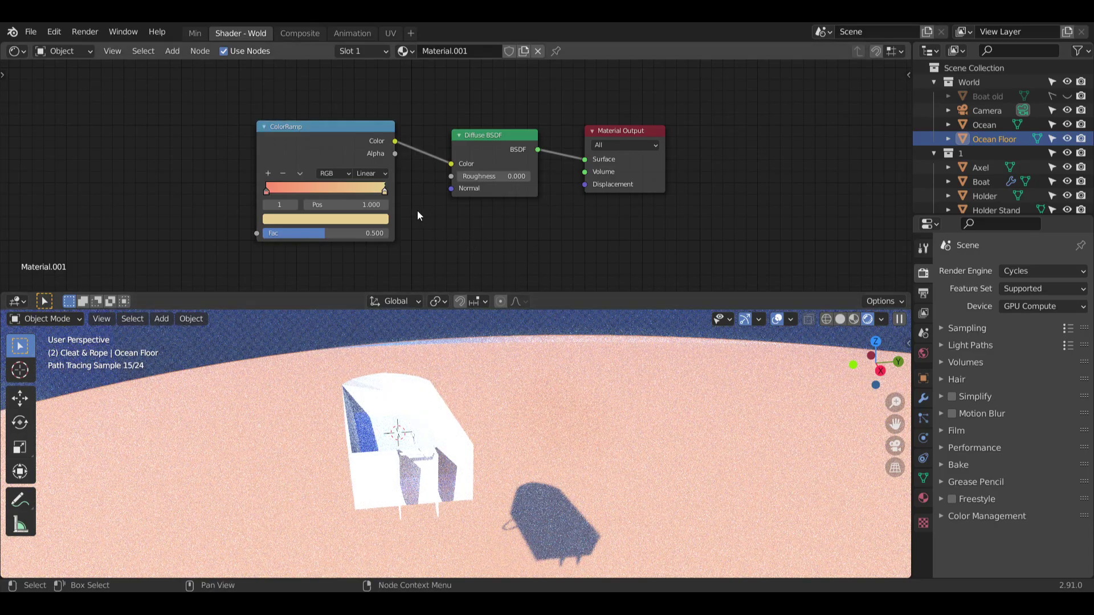
Move the ColorRamp's sandy stop to about position 0.417 and shift the node slightly closer to the Diffuse BSDF.
drag(387, 191, 316, 200)
key(g)
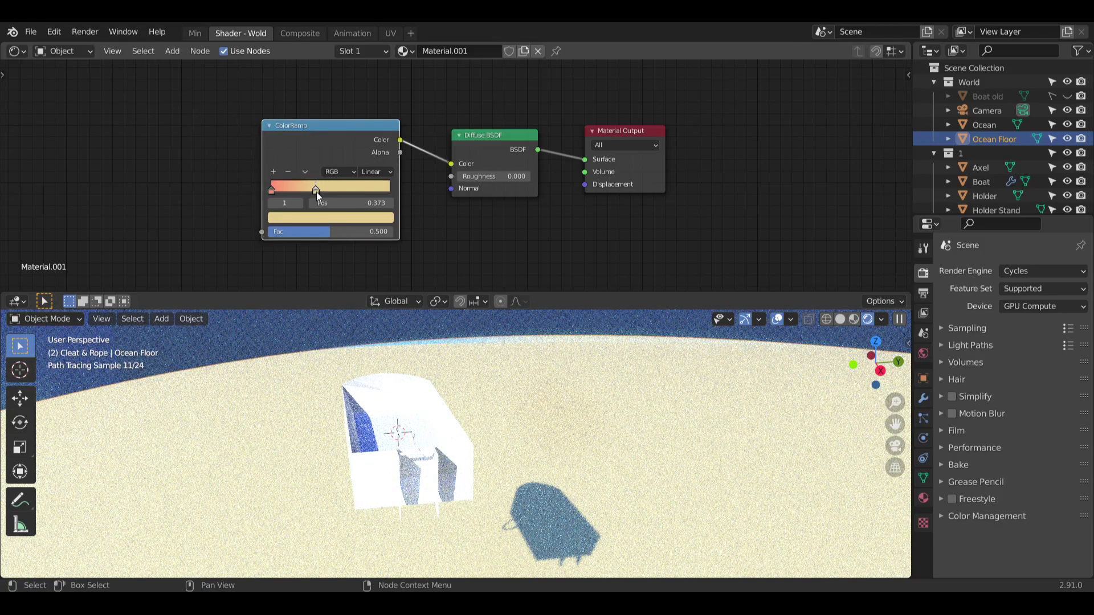
click(322, 190)
drag(328, 185, 329, 185)
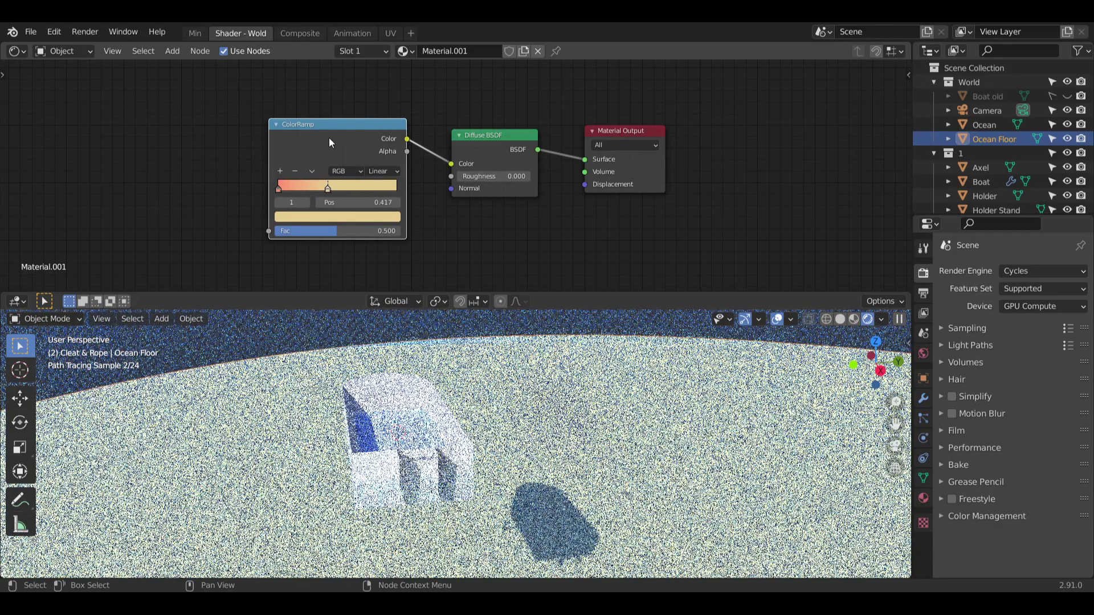
drag(329, 138, 335, 147)
click(244, 159)
Open the choice of texture nodes available for the Ocean Floor's material.
click(172, 51)
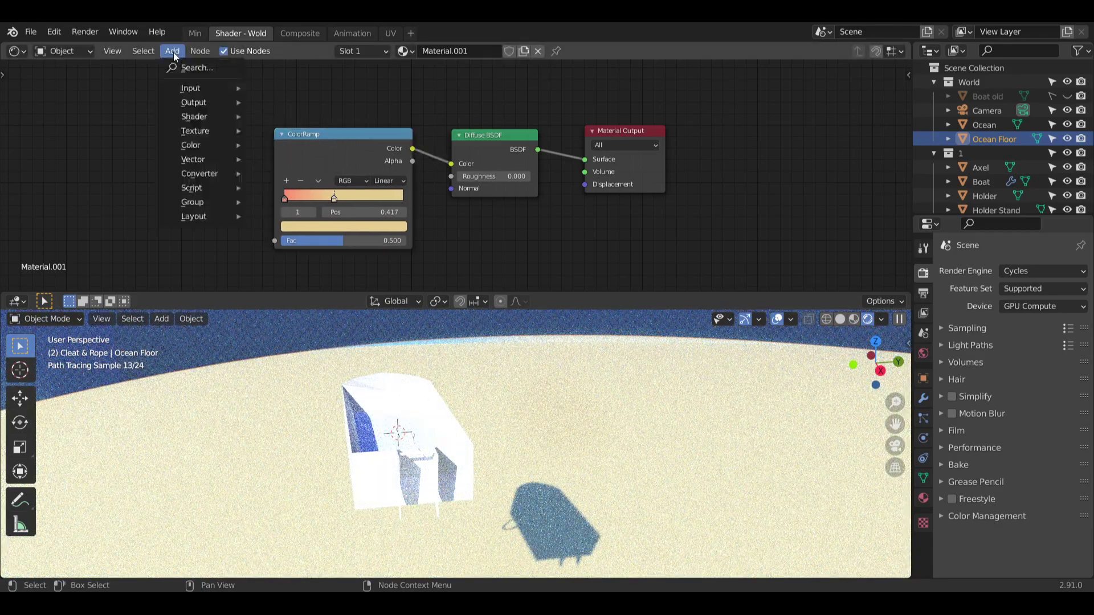
mouse_move(211, 121)
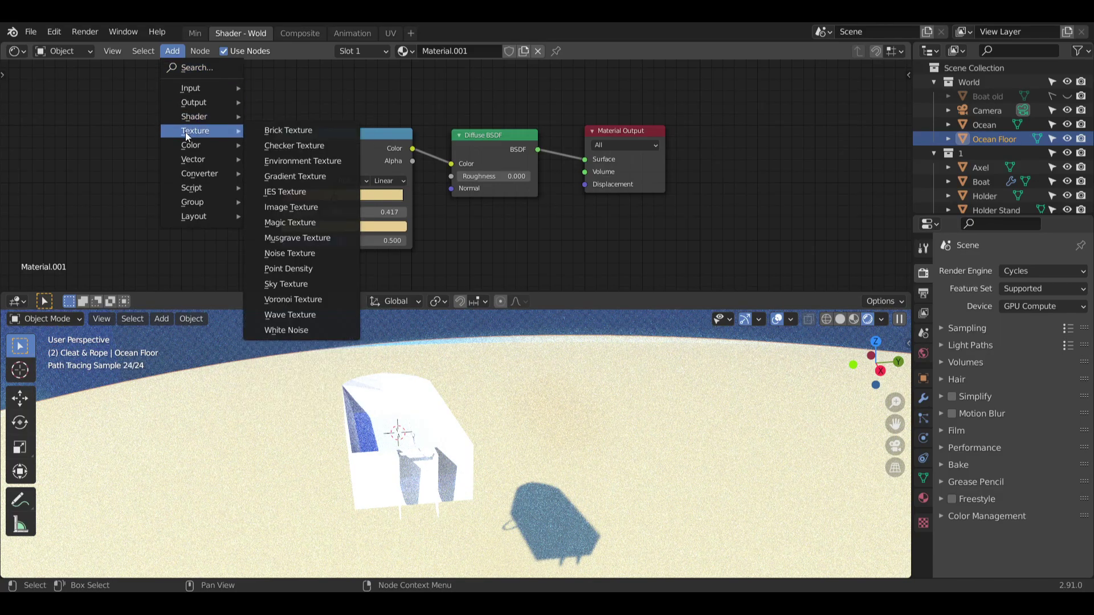
Add a Noise Texture node and connect its Color output to the ColorRamp's Fac input in the ocean floor material.
click(289, 252)
click(214, 185)
drag(215, 185, 272, 243)
drag(191, 154, 203, 154)
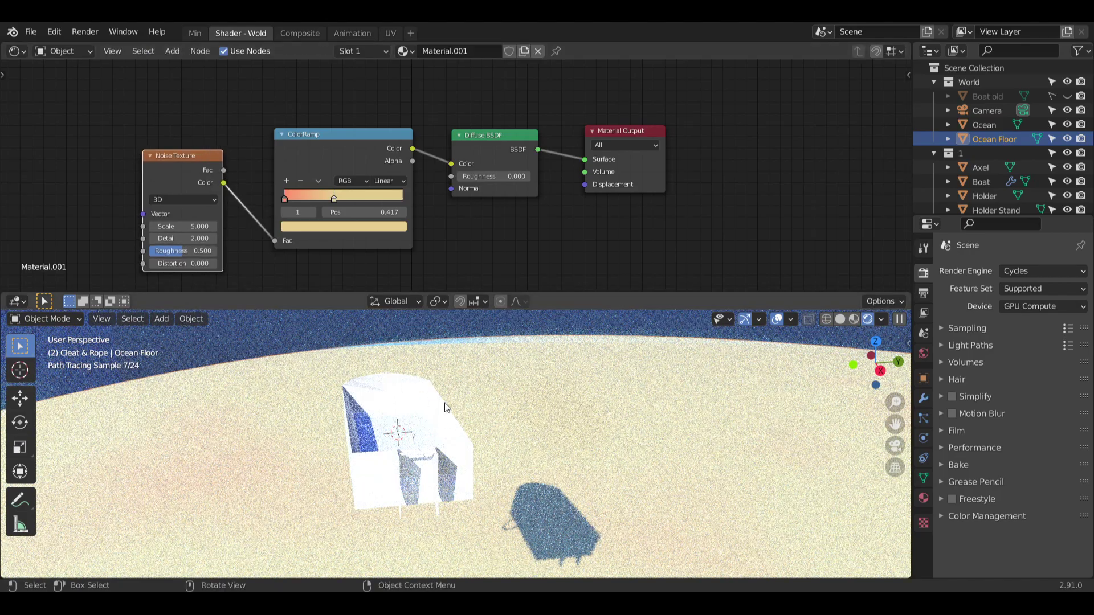
Set the Noise Texture's scale to 40.
scroll(422, 391, down, 5)
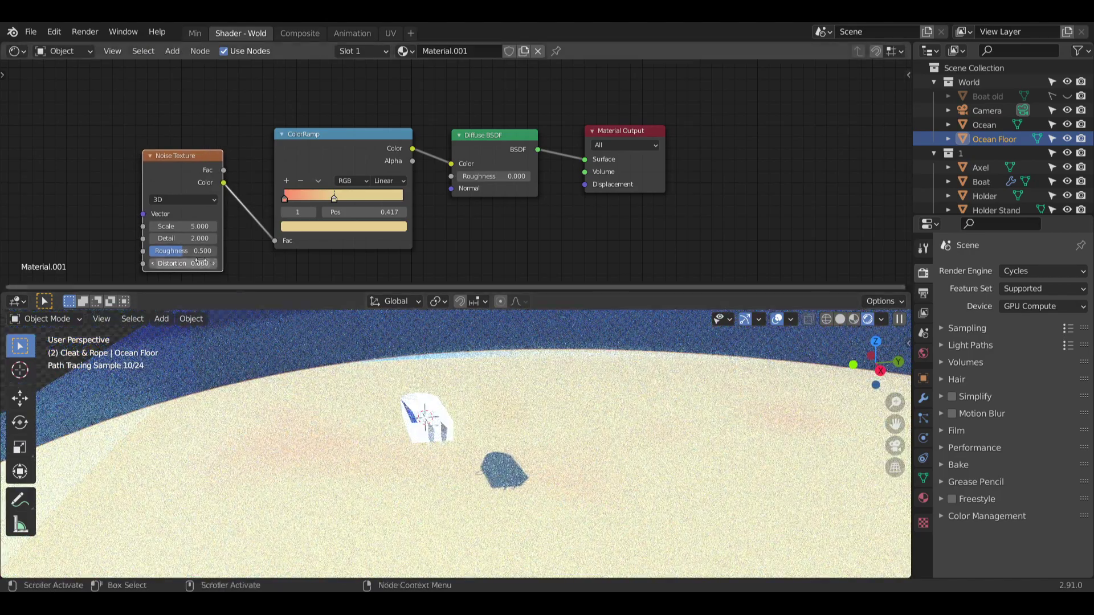
click(184, 226)
text(40)
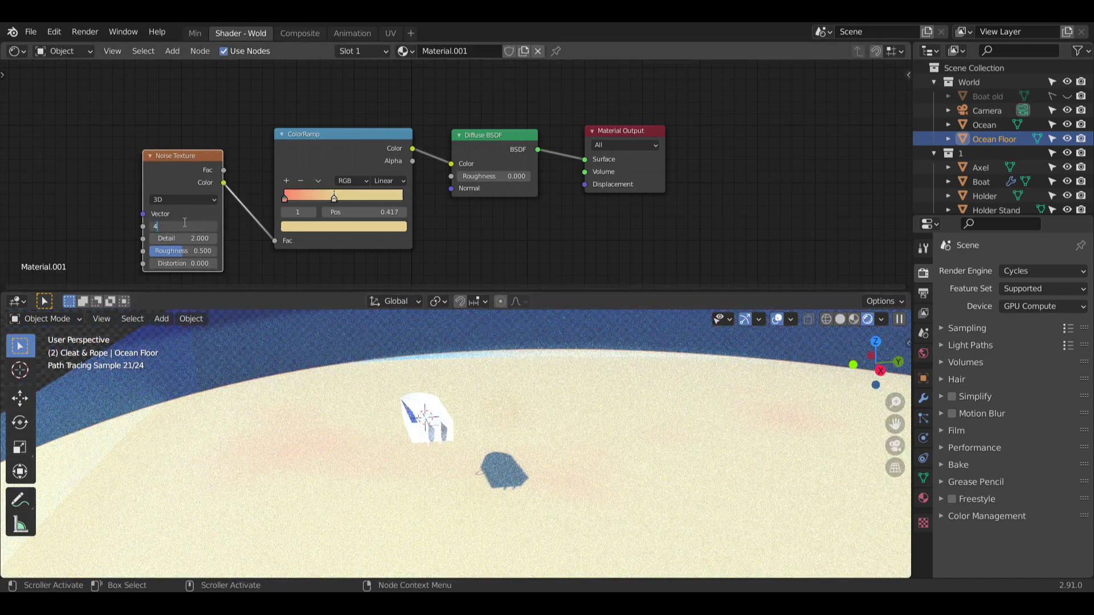
key(Return)
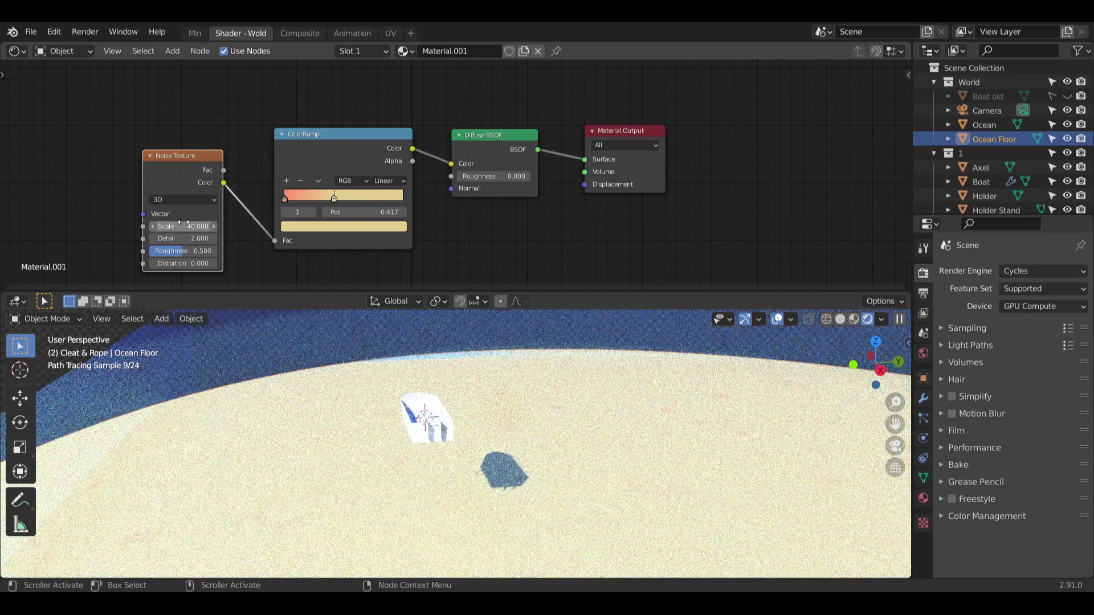
middle_drag(566, 459, 495, 432)
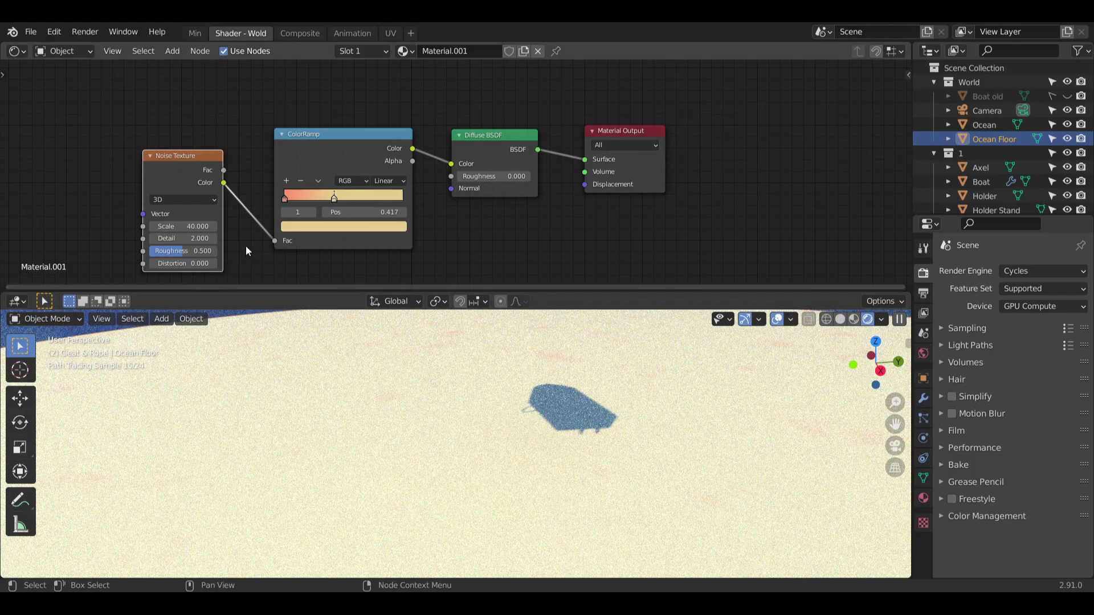
Set the Noise Texture's detail to 10 and its scale to 30.
middle_drag(245, 245, 262, 226)
click(212, 219)
text(10)
key(Return)
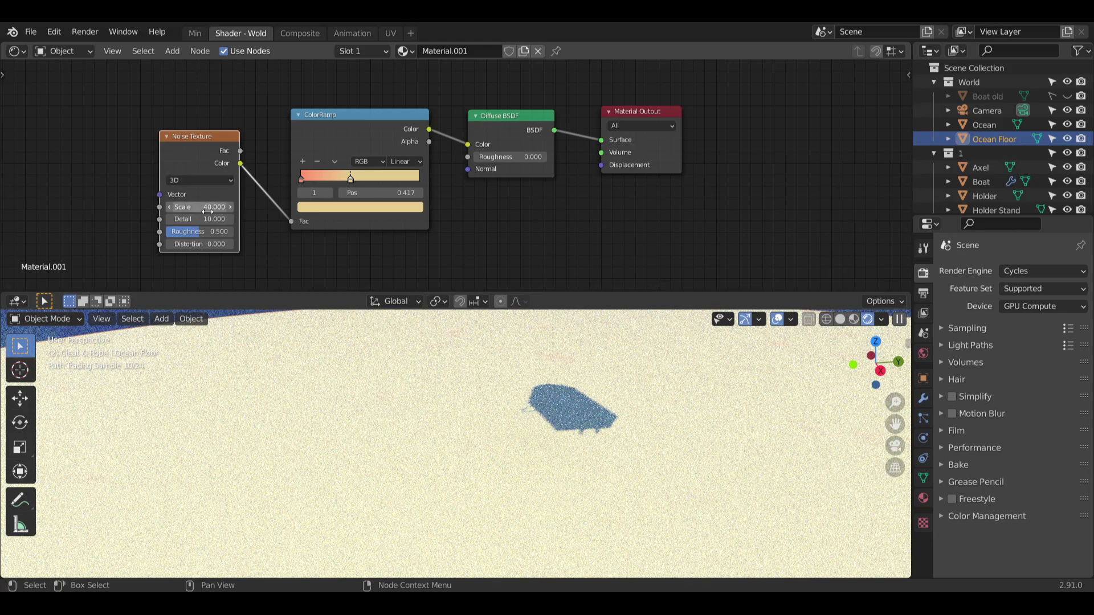
click(209, 209)
text(30)
key(Return)
Move the ColorRamp's sand-yellow stop to position 0.645.
drag(351, 178, 391, 184)
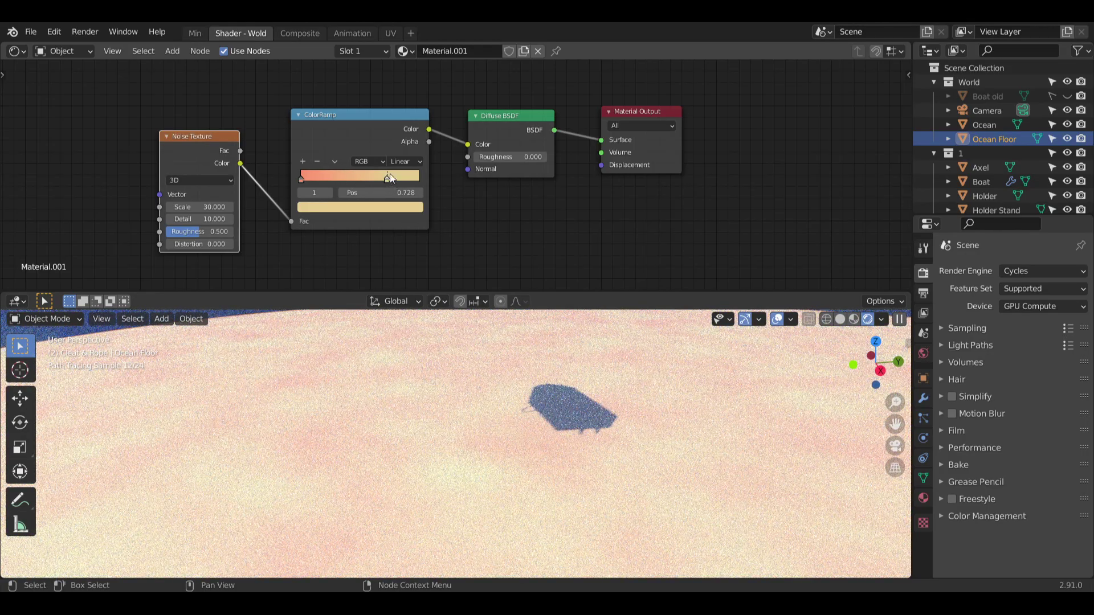
drag(387, 179, 377, 179)
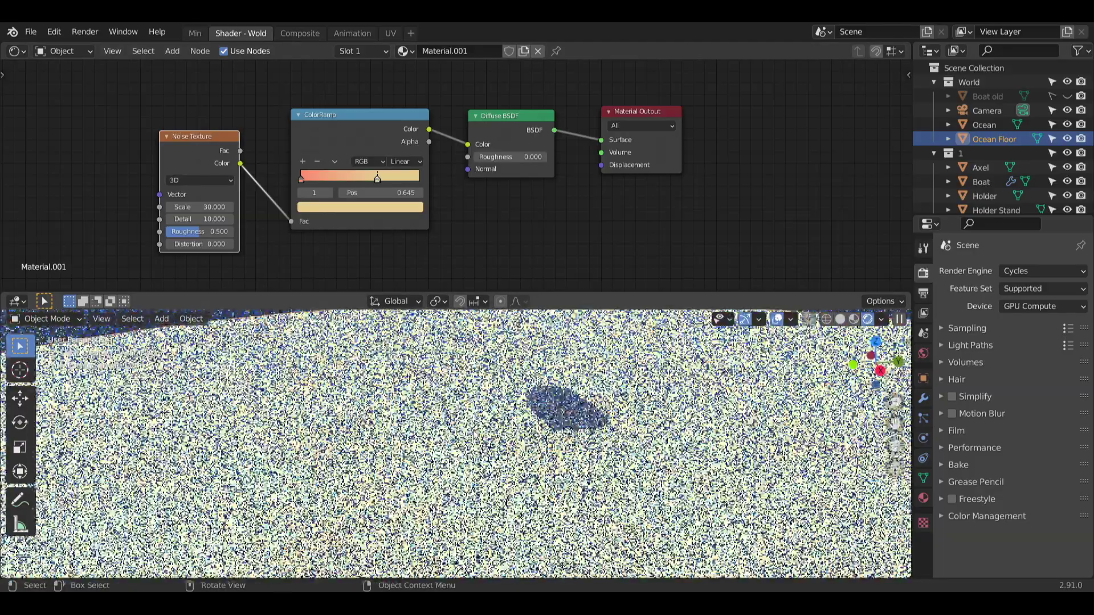
scroll(473, 435, down, 5)
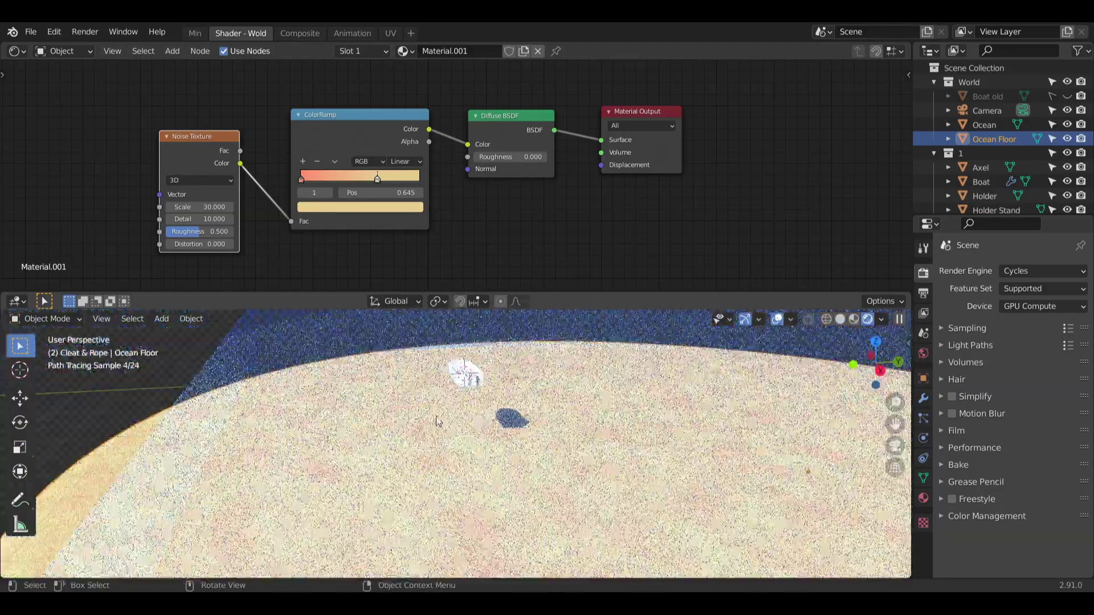
middle_drag(422, 412, 478, 410)
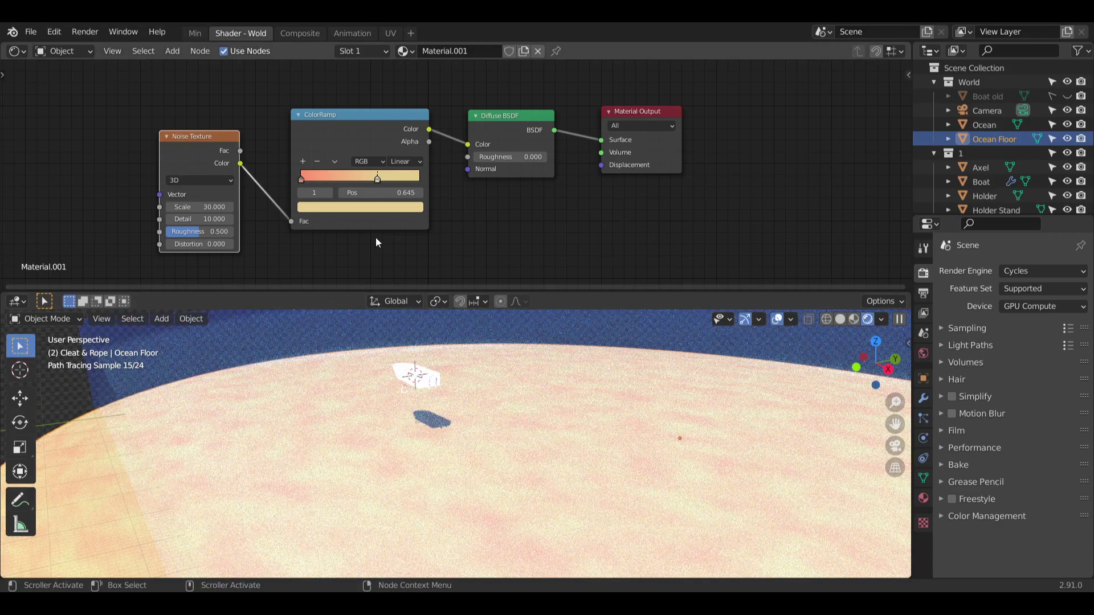
Set the Noise Texture's distortion to 10.
middle_drag(330, 247, 382, 244)
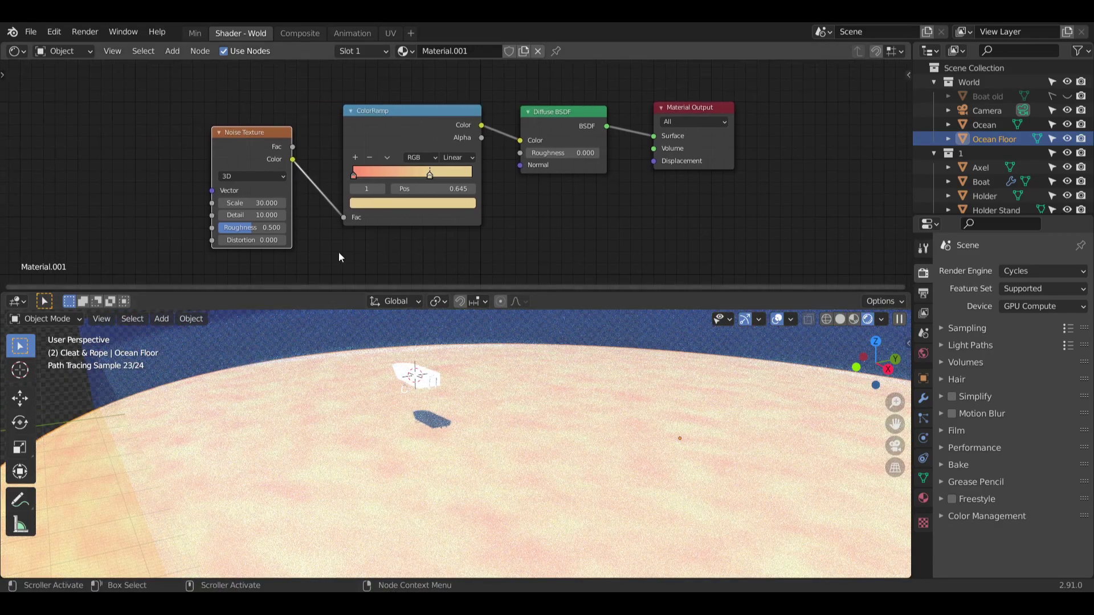
click(258, 241)
text(0.0)
key(Return)
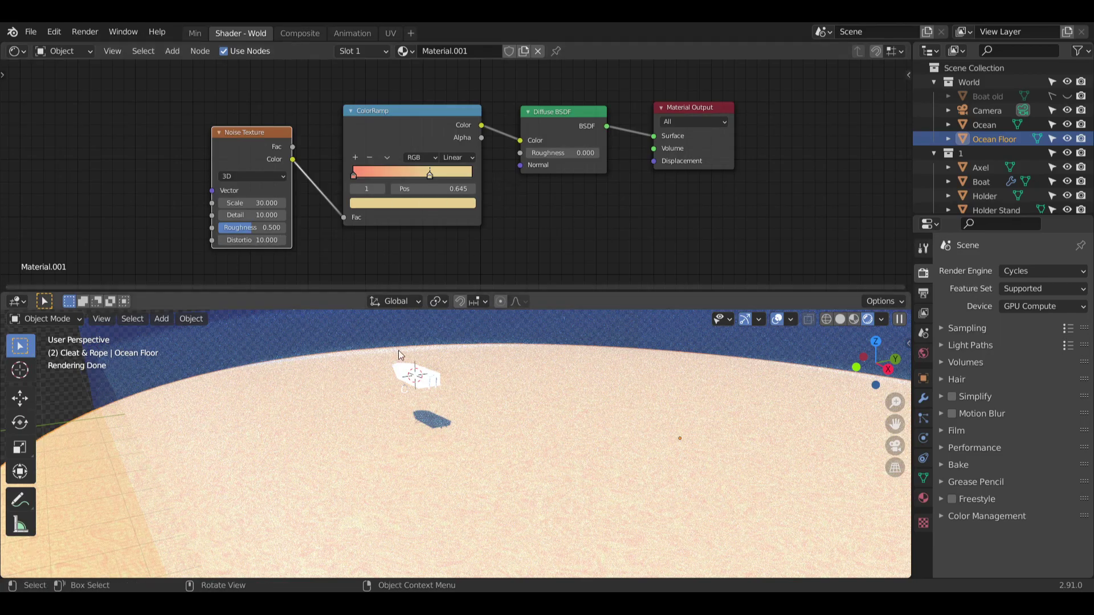
Hide the Ocean and Ocean Floor objects from the viewport.
middle_drag(378, 221, 439, 260)
scroll(366, 399, down, 2)
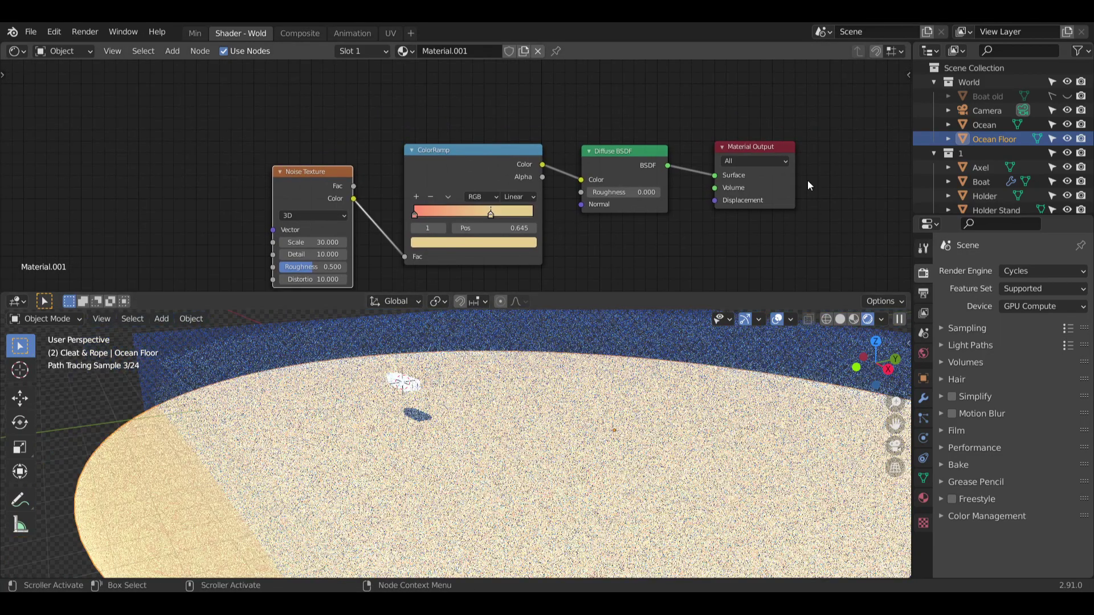
click(1067, 124)
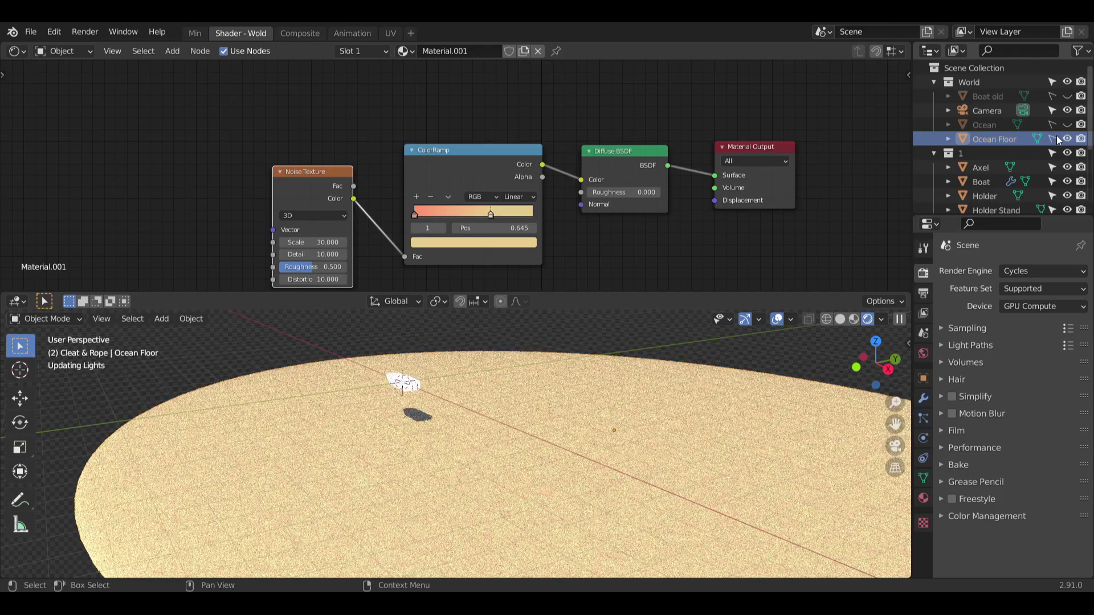
click(1067, 139)
Select the Boat object and create a new material for it.
scroll(342, 399, up, 5)
shift+middle_drag(561, 383, 500, 463)
scroll(463, 436, up, 6)
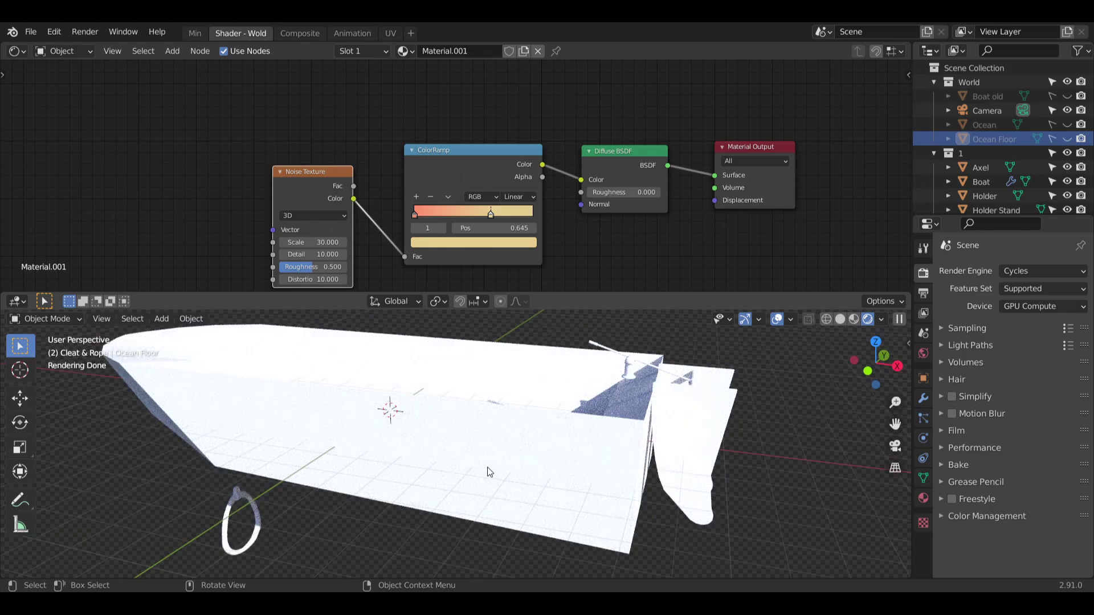
click(982, 185)
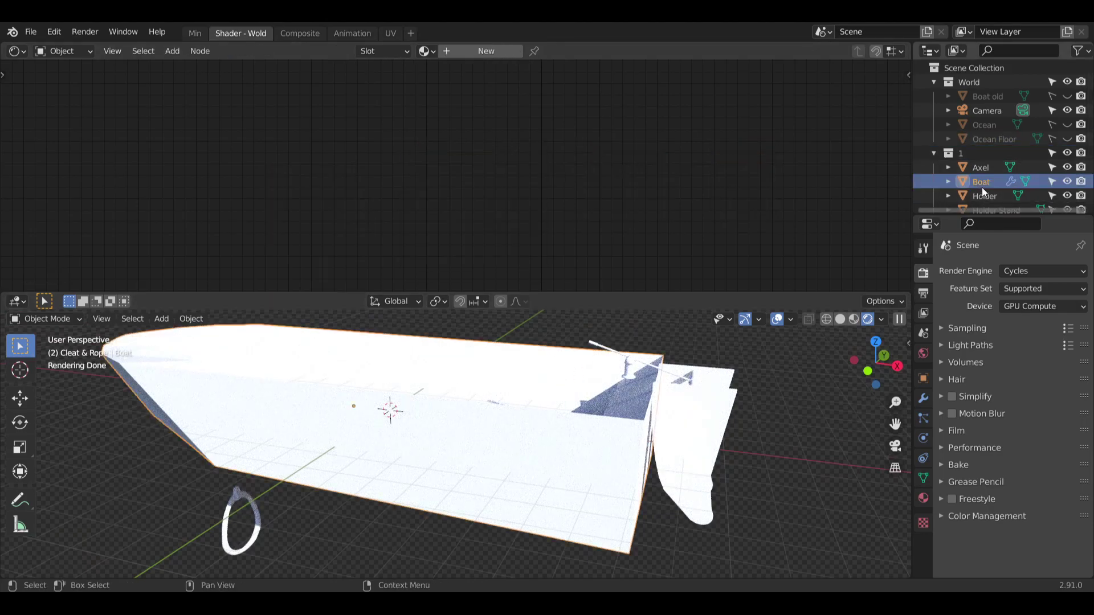
click(455, 56)
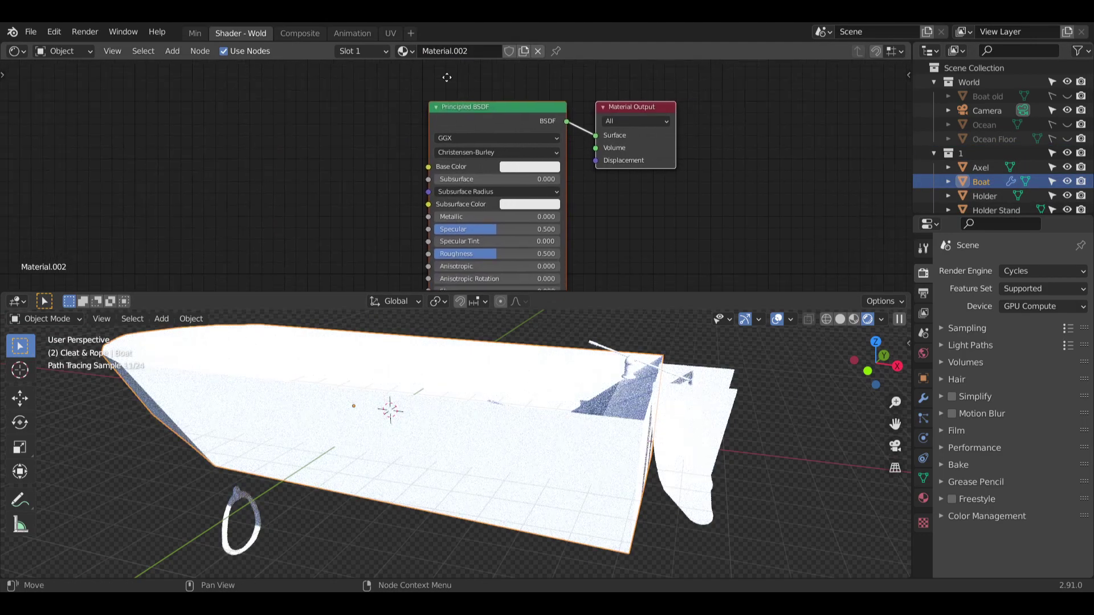
middle_drag(633, 194, 569, 147)
scroll(569, 148, down, 2)
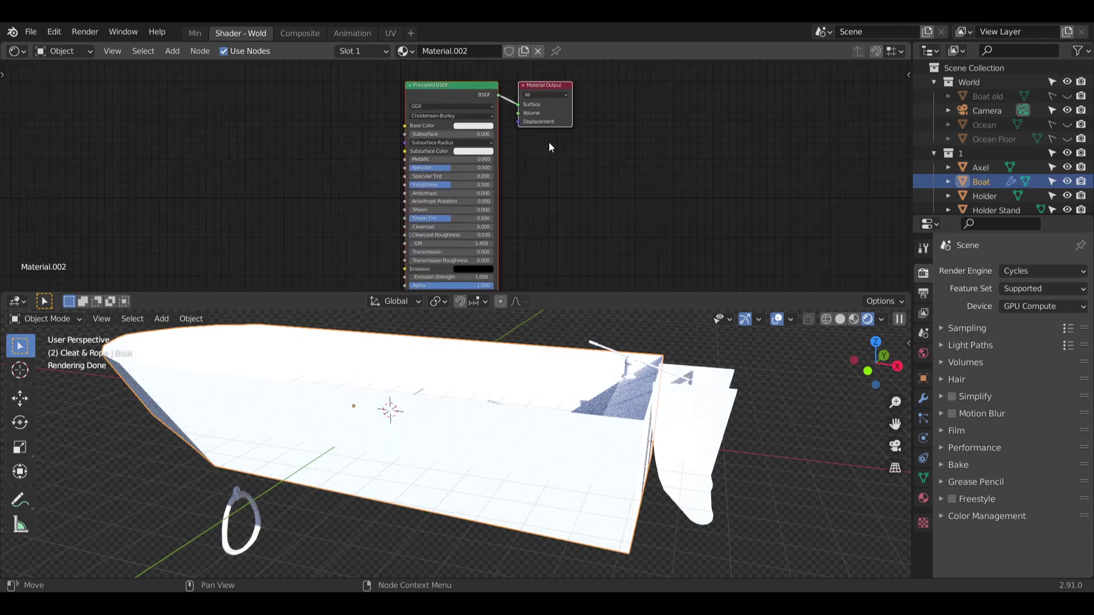
click(468, 86)
key(x)
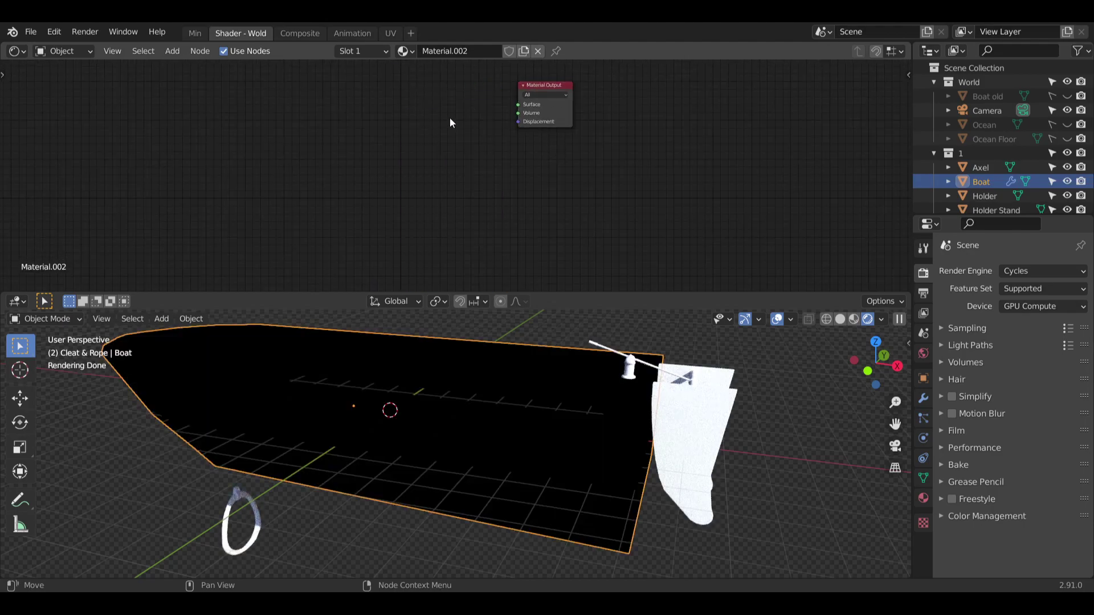
scroll(449, 117, up, 1)
middle_drag(450, 118, 470, 140)
scroll(479, 120, up, 2)
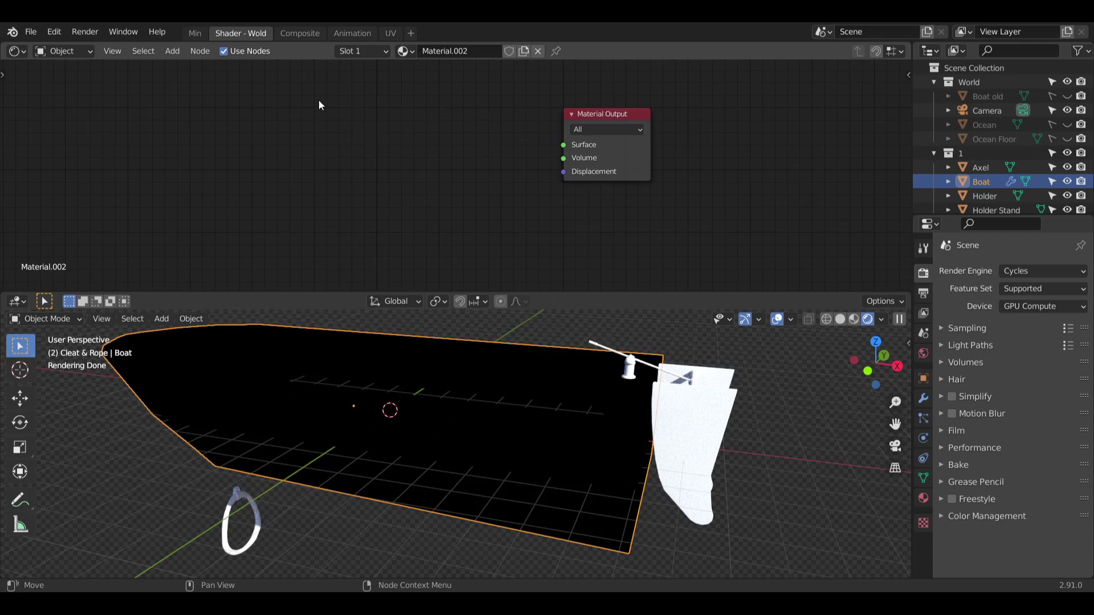
key(ctrl+z)
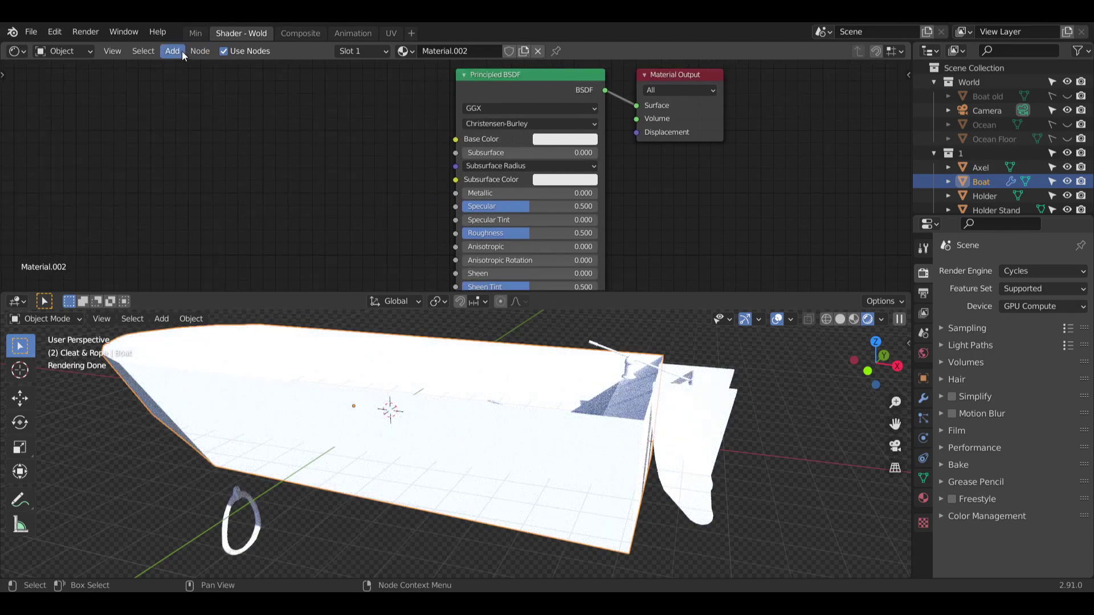
Add an Image Texture node to the boat material and connect its Color output to the Principled BSDF's Base Color.
click(183, 51)
mouse_move(229, 131)
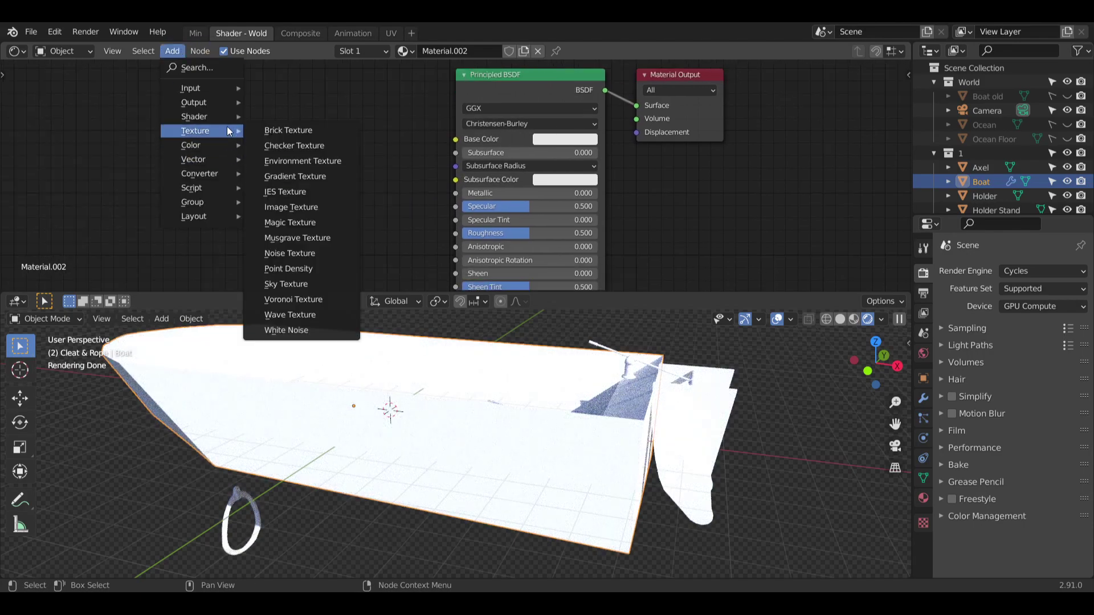
click(296, 205)
click(298, 204)
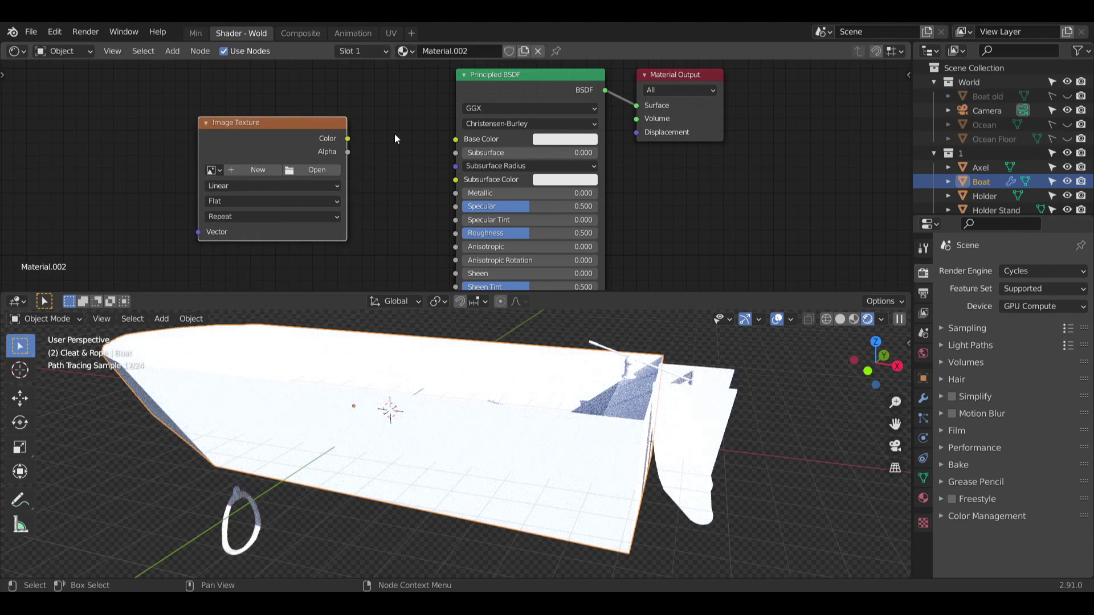
drag(347, 138, 455, 139)
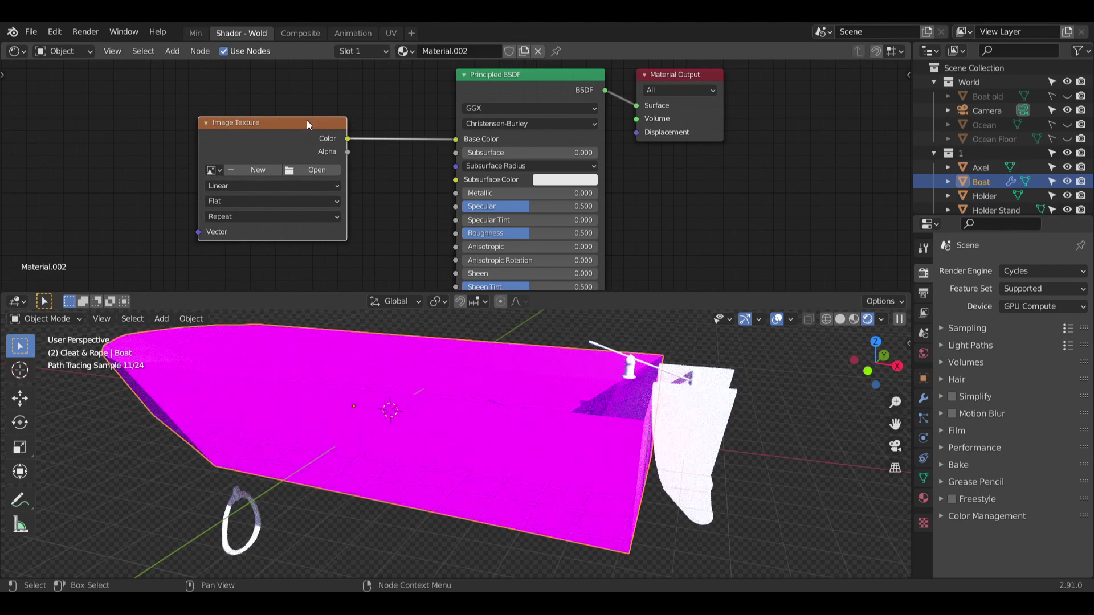
Load wood-grain-textures-1280x720.jpg into the Image Texture node, and replace it with a dark reddish-brown wood image.
drag(307, 121, 341, 119)
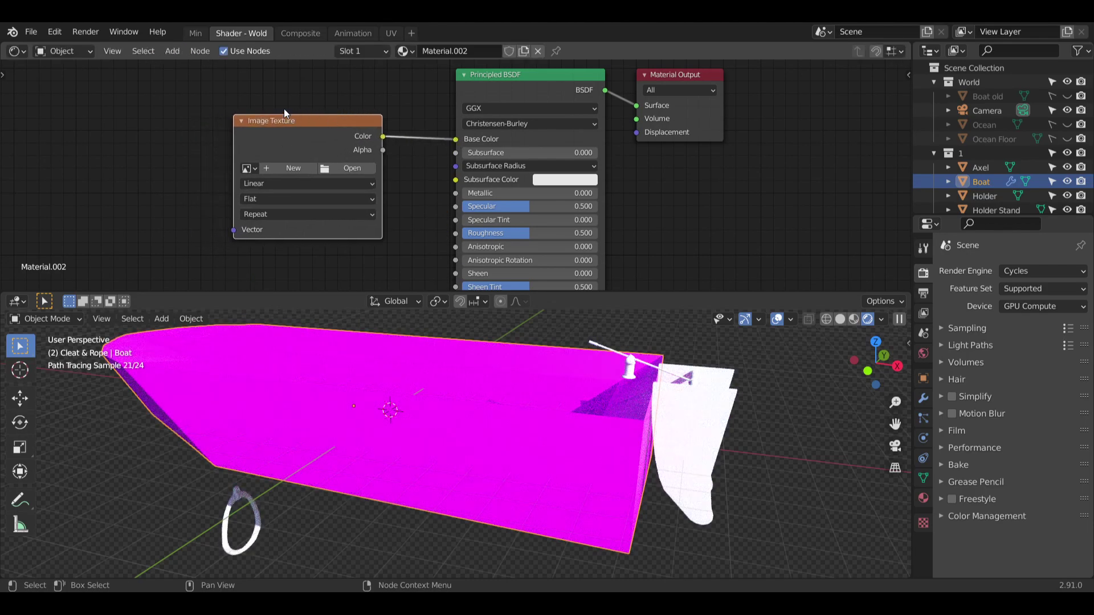
click(292, 169)
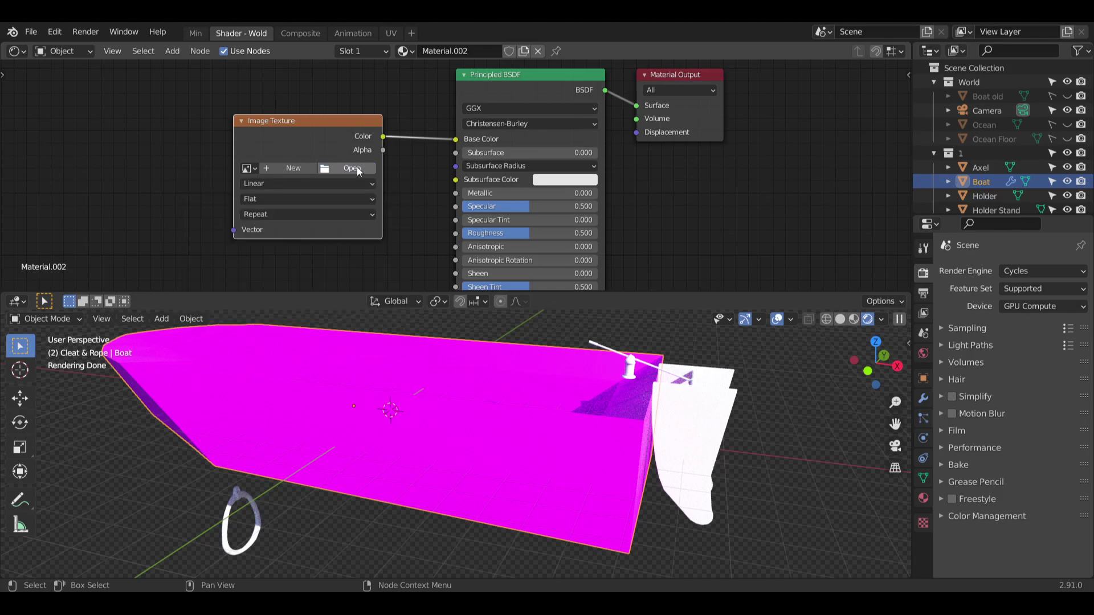
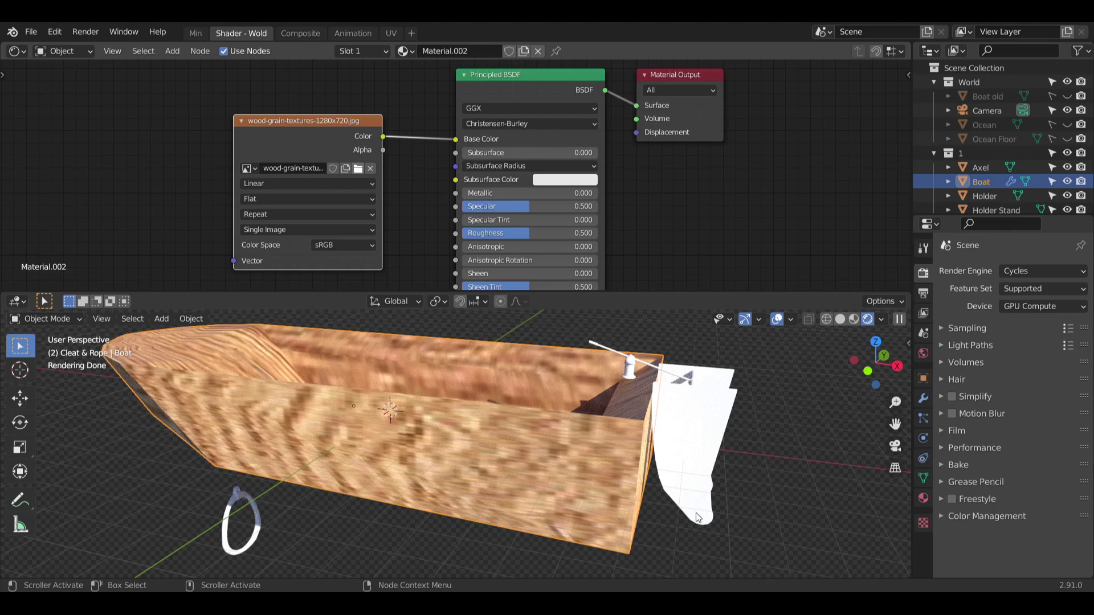
click(766, 532)
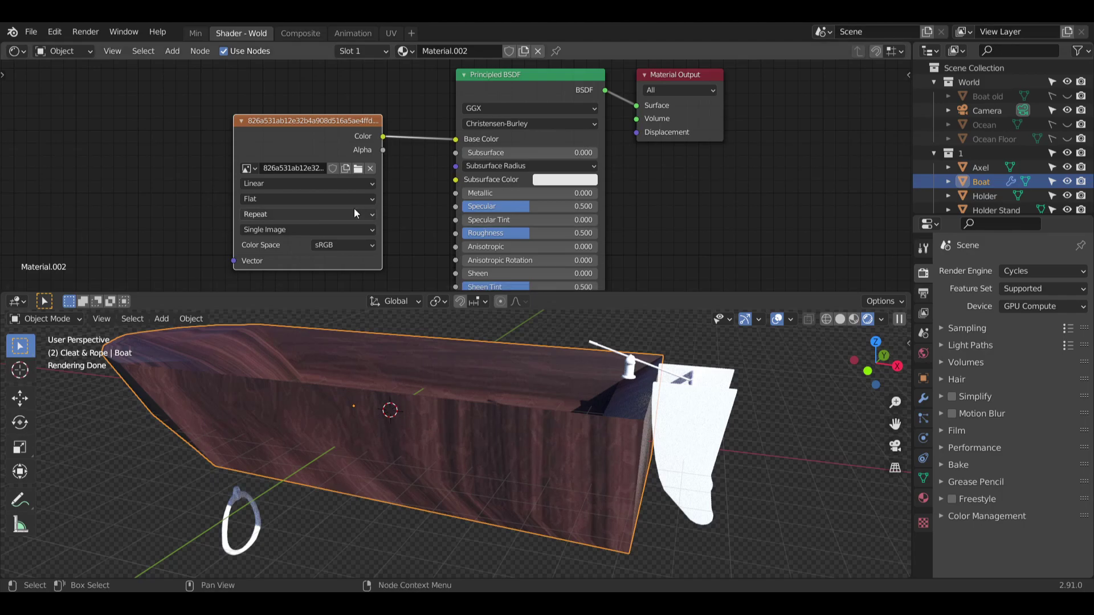
Delete the Image Texture and Principled BSDF nodes from the boat material.
middle_drag(354, 207, 455, 198)
key(x)
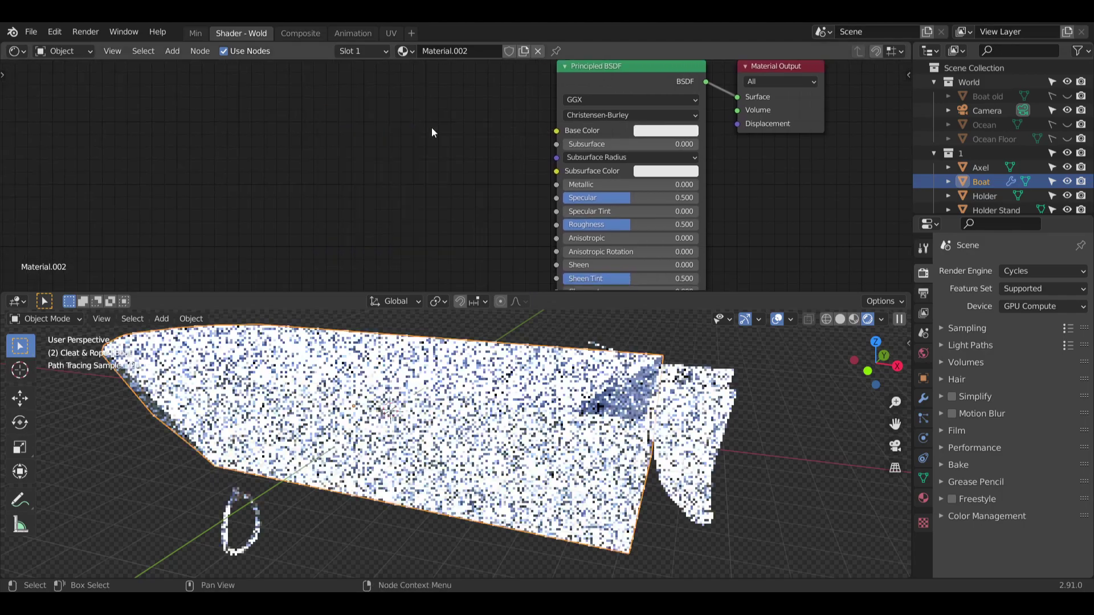
scroll(291, 183, down, 2)
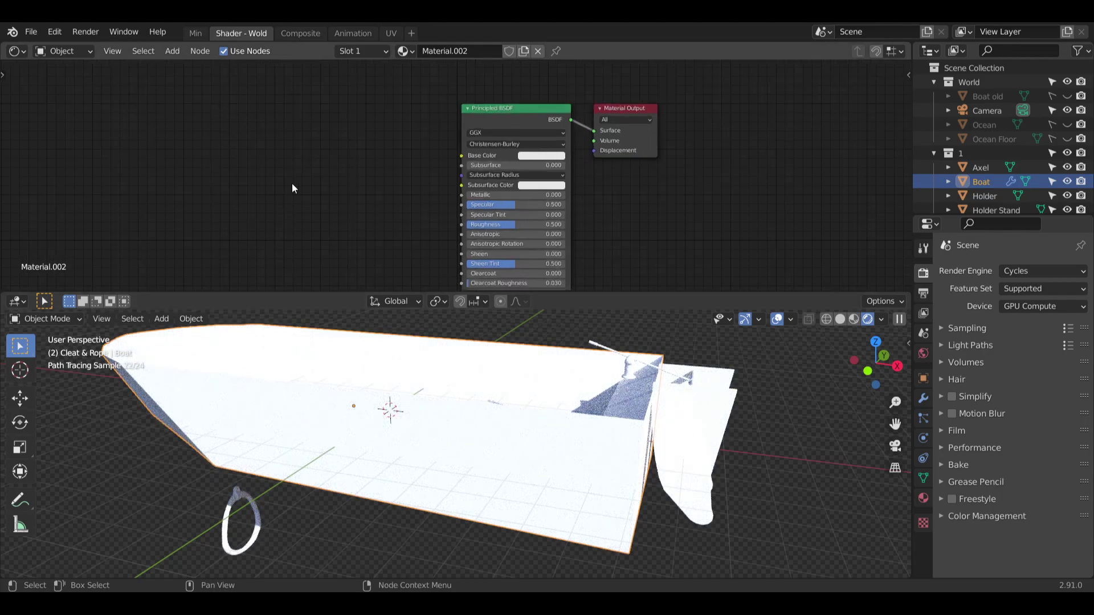
click(518, 100)
key(x)
scroll(562, 143, up, 1)
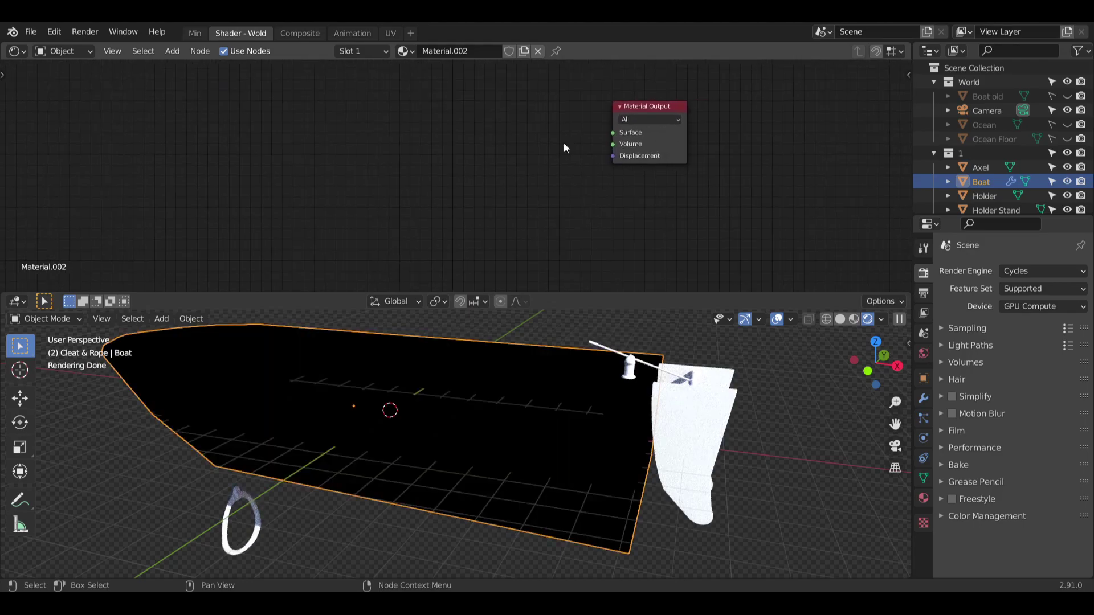
Add a Glossy BSDF shader to the boat material and place it before the Material Output node.
click(167, 51)
mouse_move(201, 108)
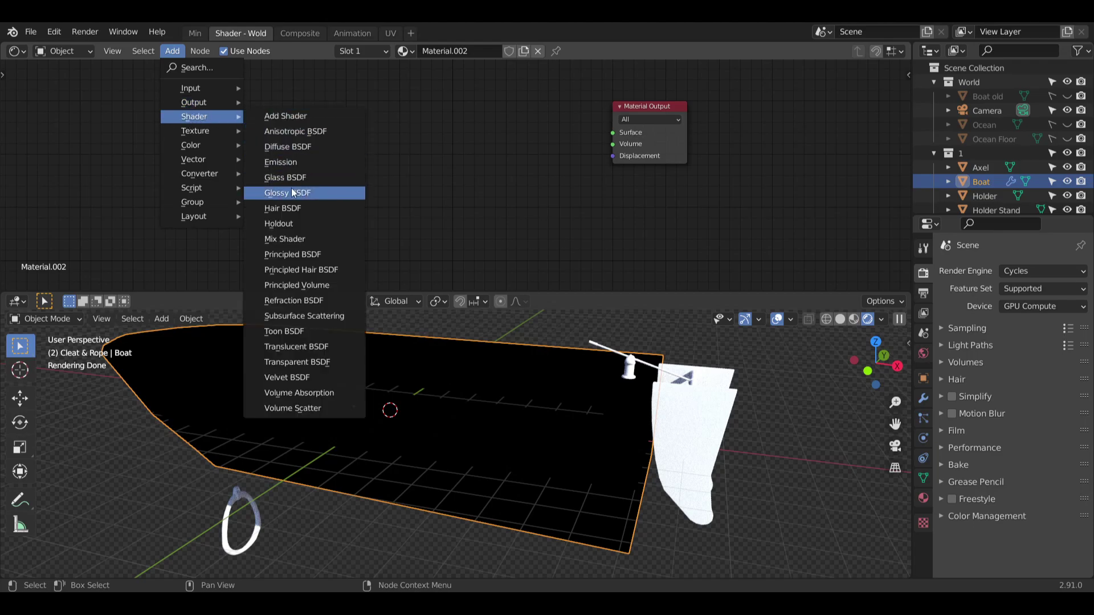
click(291, 193)
click(344, 96)
click(172, 51)
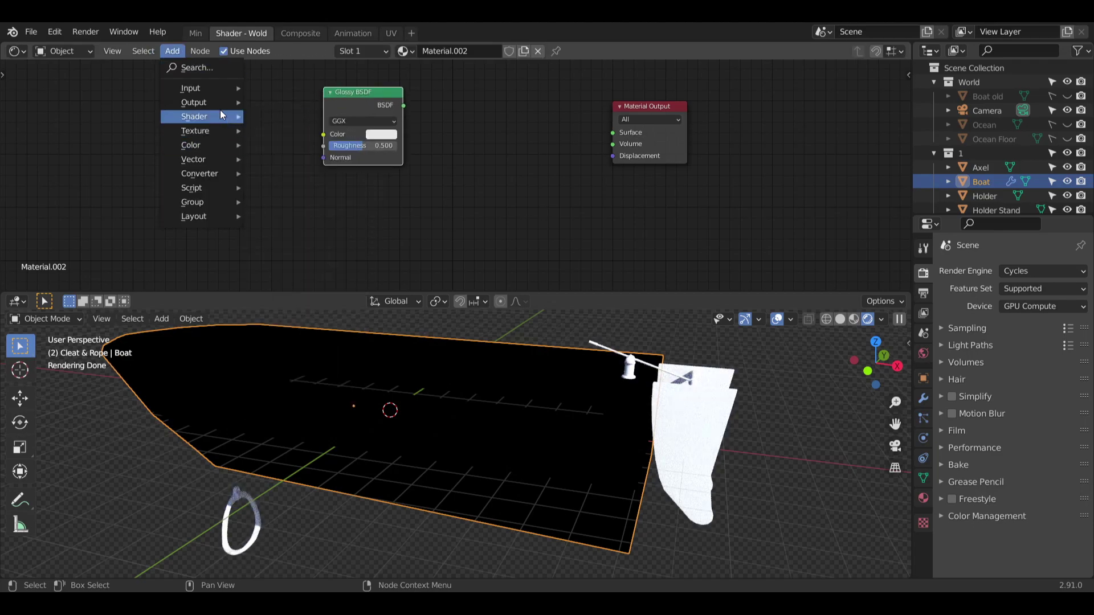
drag(358, 94, 418, 80)
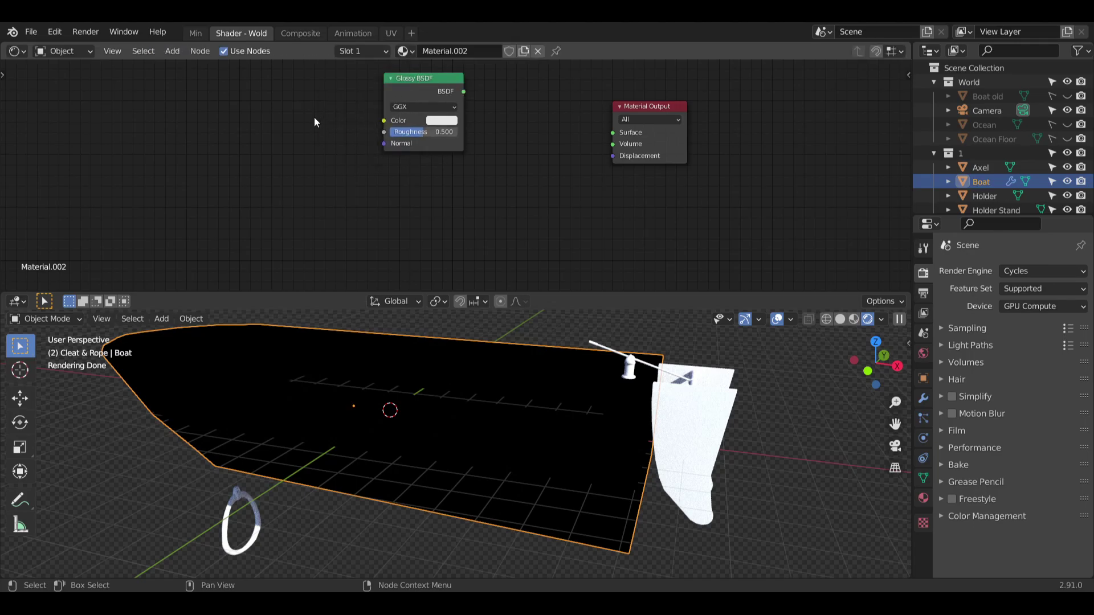
Add a Wave Texture node to the boat material and connect its Color output to the Glossy BSDF's Color.
middle_drag(184, 122, 233, 105)
click(173, 51)
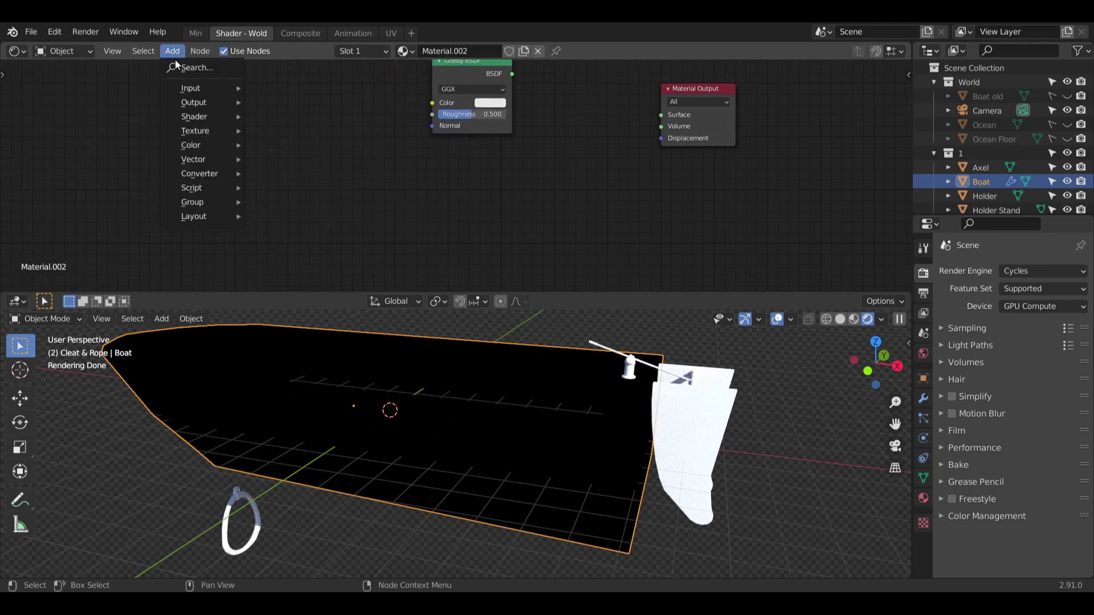
mouse_move(217, 117)
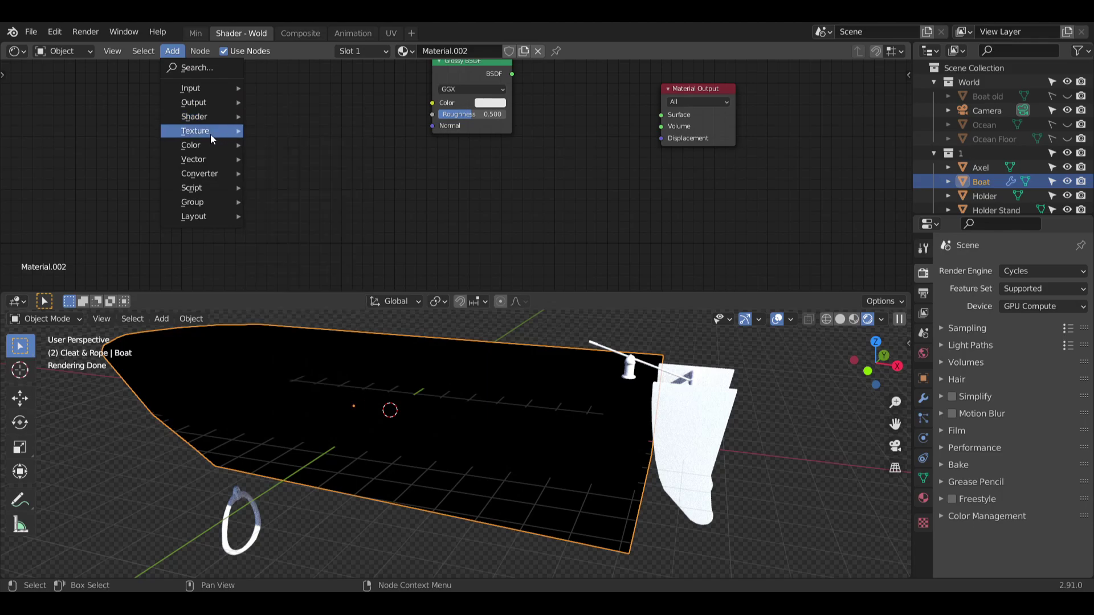
click(298, 311)
click(190, 94)
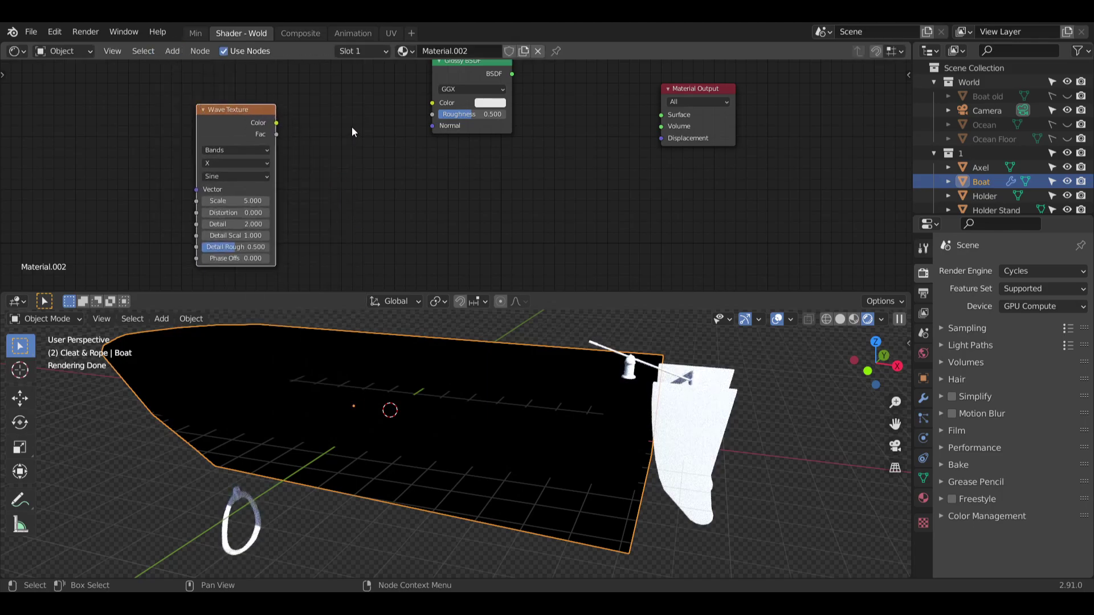
middle_drag(350, 127, 332, 162)
drag(247, 148, 422, 138)
scroll(398, 148, left, 1)
drag(260, 118, 204, 124)
Insert a ColorRamp between the Wave Texture and Glossy BSDF, and connect the Glossy BSDF to the Material Output's Surface.
click(175, 52)
mouse_move(223, 157)
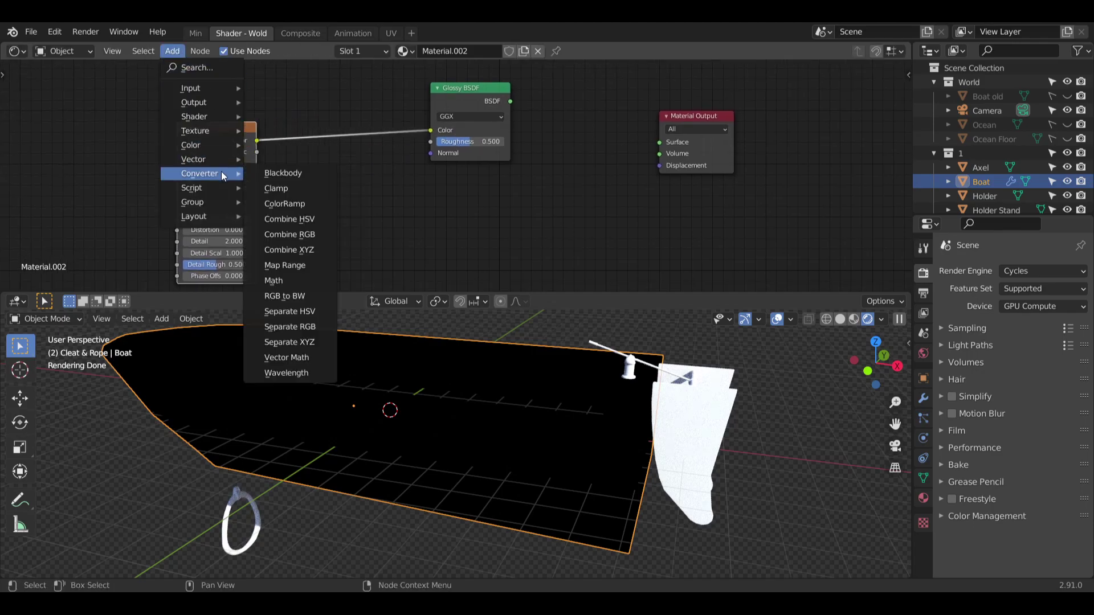
click(273, 185)
click(305, 112)
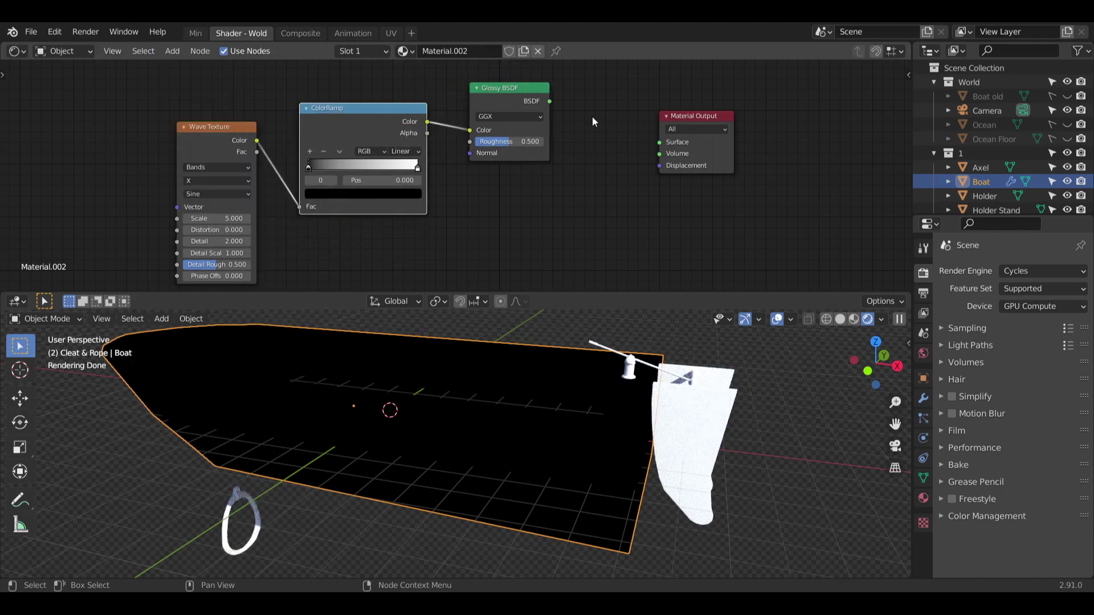
drag(549, 101, 659, 141)
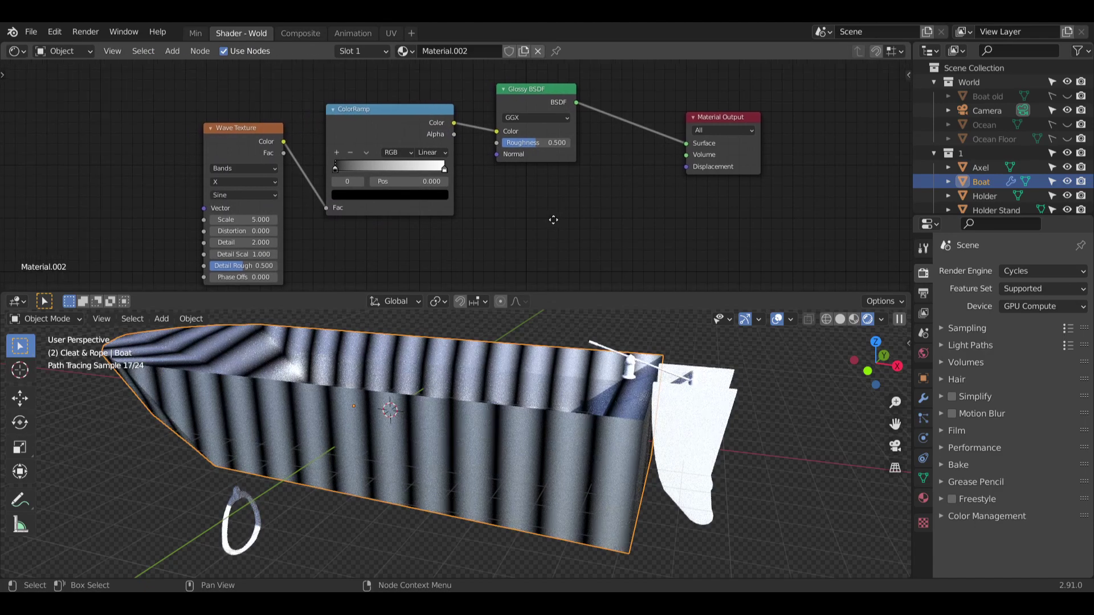
Set the ColorRamp's first stop to a dark reddish brown with hue 0.054, saturation 0.820 and value 0.276.
scroll(439, 200, up, 2)
scroll(491, 205, up, 1)
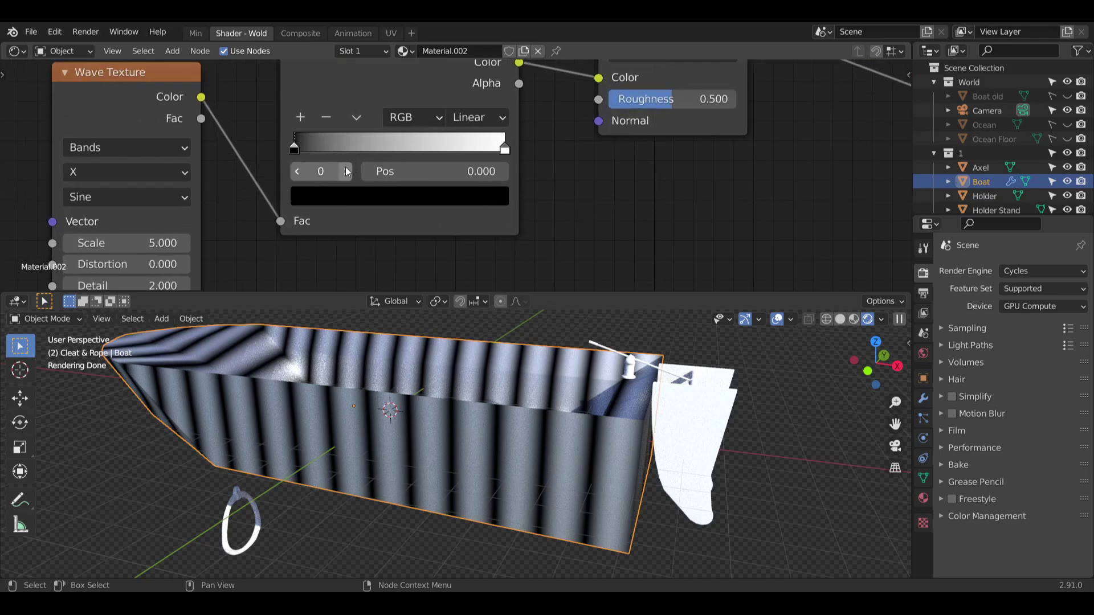
click(330, 195)
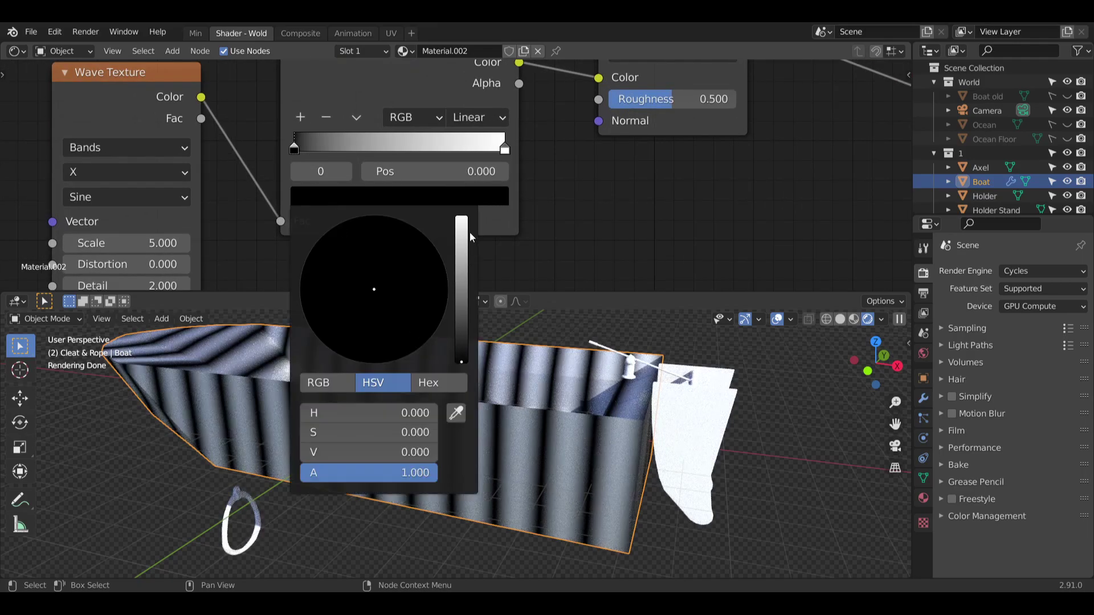
drag(463, 231, 461, 214)
drag(363, 315, 353, 346)
drag(461, 320, 461, 323)
Set the ColorRamp's second stop to a light tan with hue 0.079, saturation 0.313 and value 0.751.
click(506, 151)
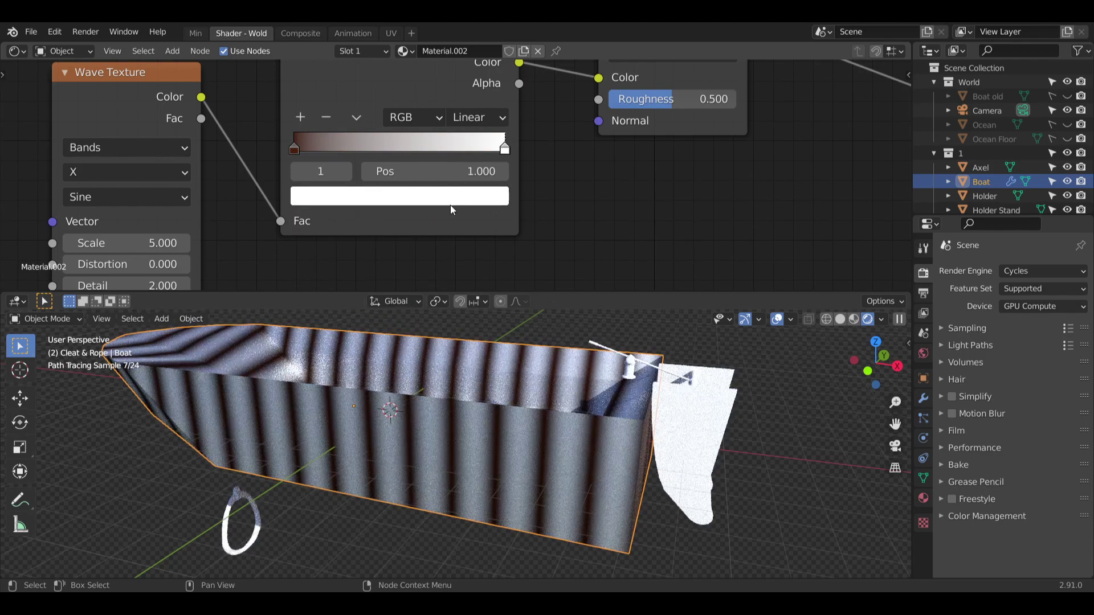
click(450, 210)
drag(461, 220, 344, 315)
drag(461, 332, 461, 294)
drag(346, 314, 361, 314)
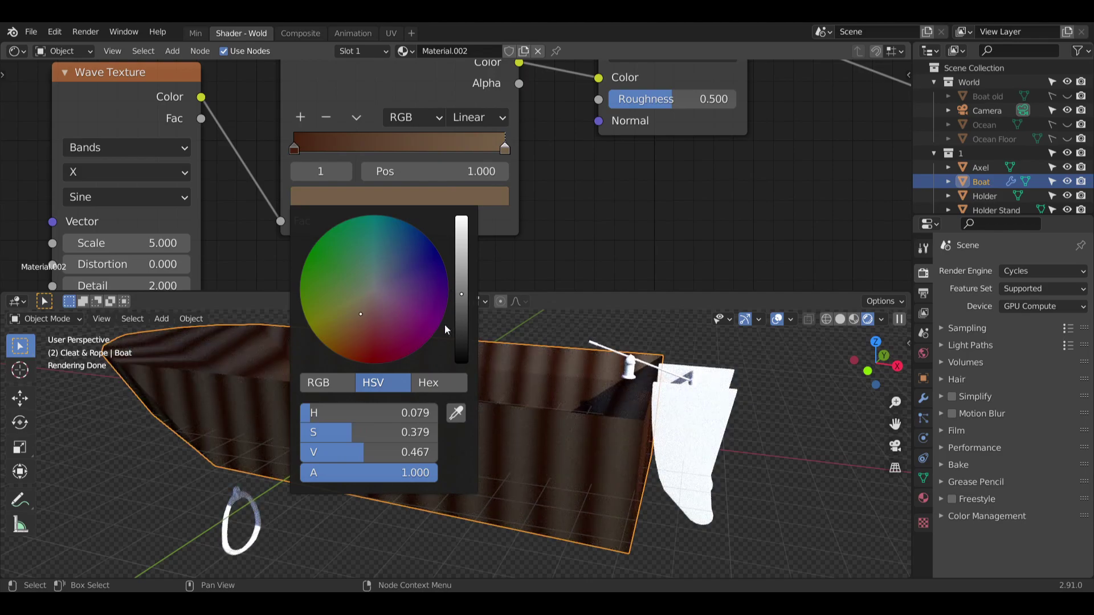
drag(347, 433, 338, 433)
drag(462, 276, 463, 253)
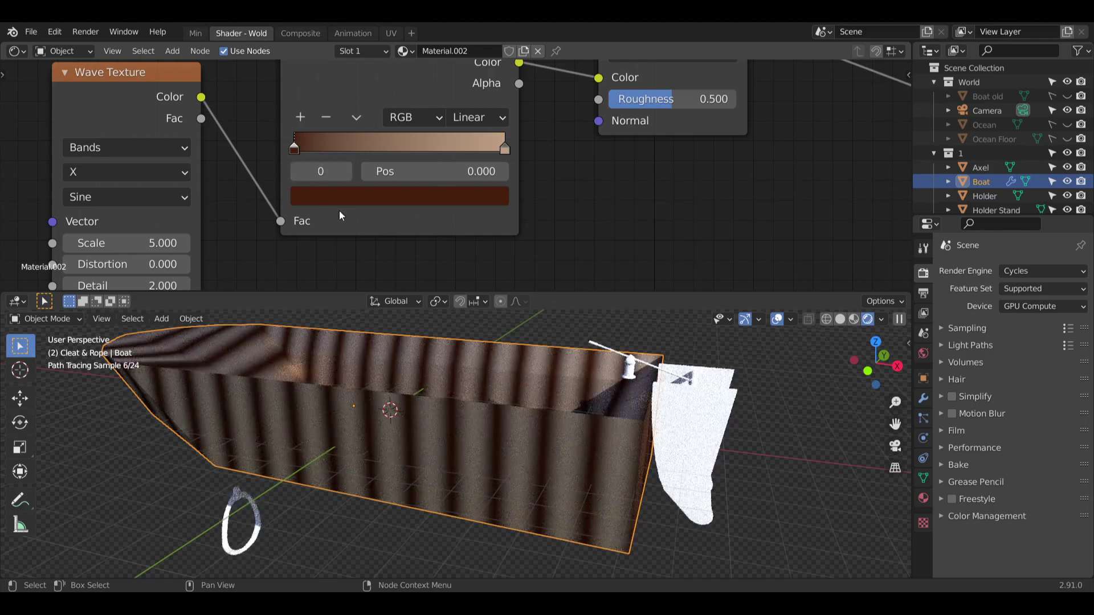
Brighten the ColorRamp's dark brown stop and increase the saturation of its tan stop.
click(341, 196)
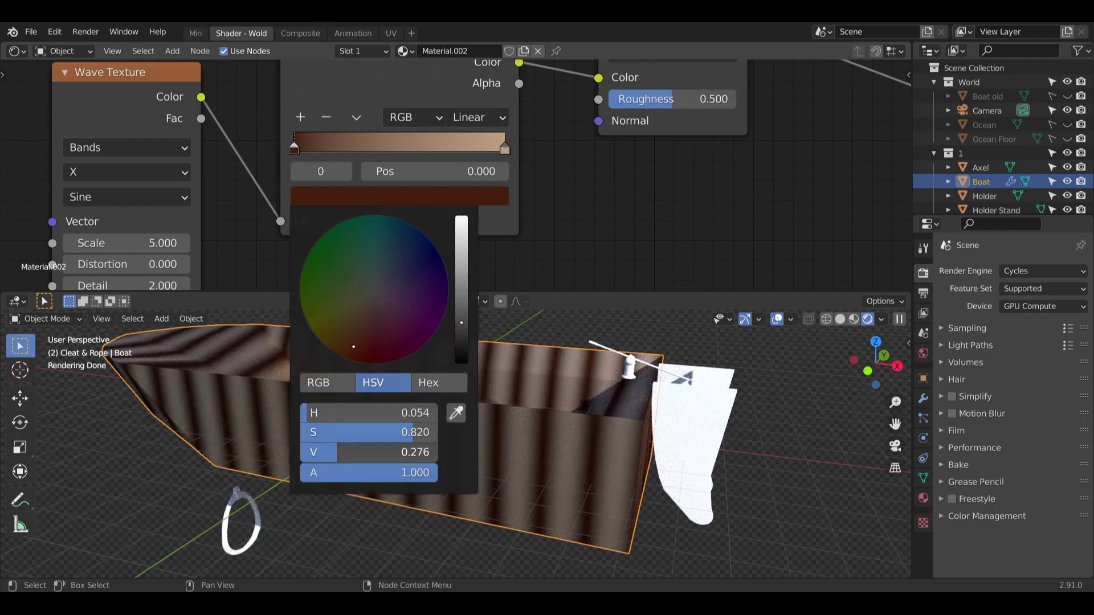
drag(337, 453, 370, 453)
click(504, 149)
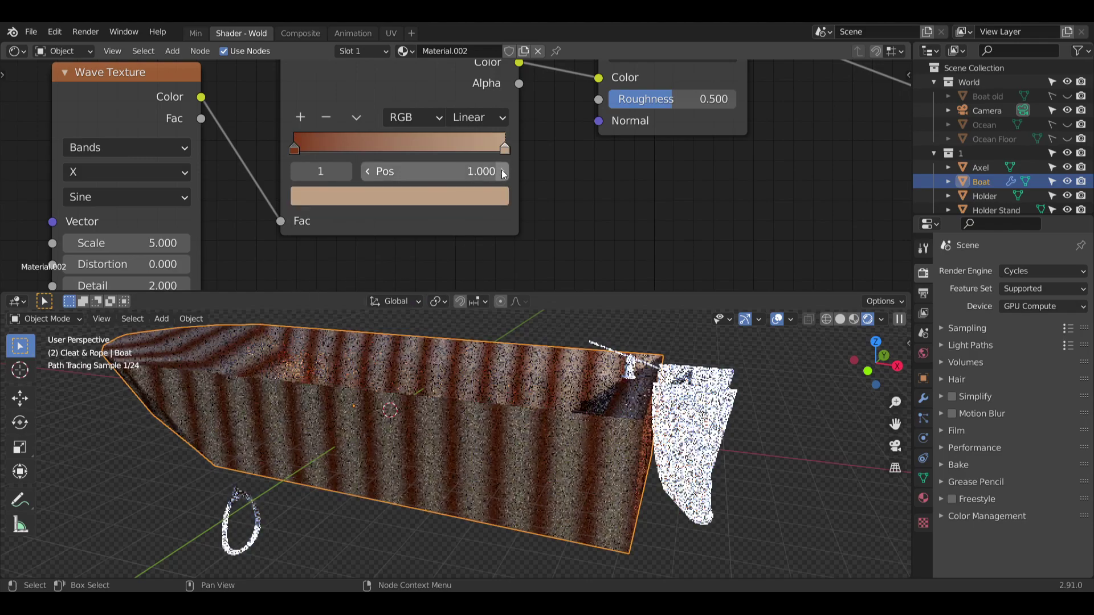
click(463, 200)
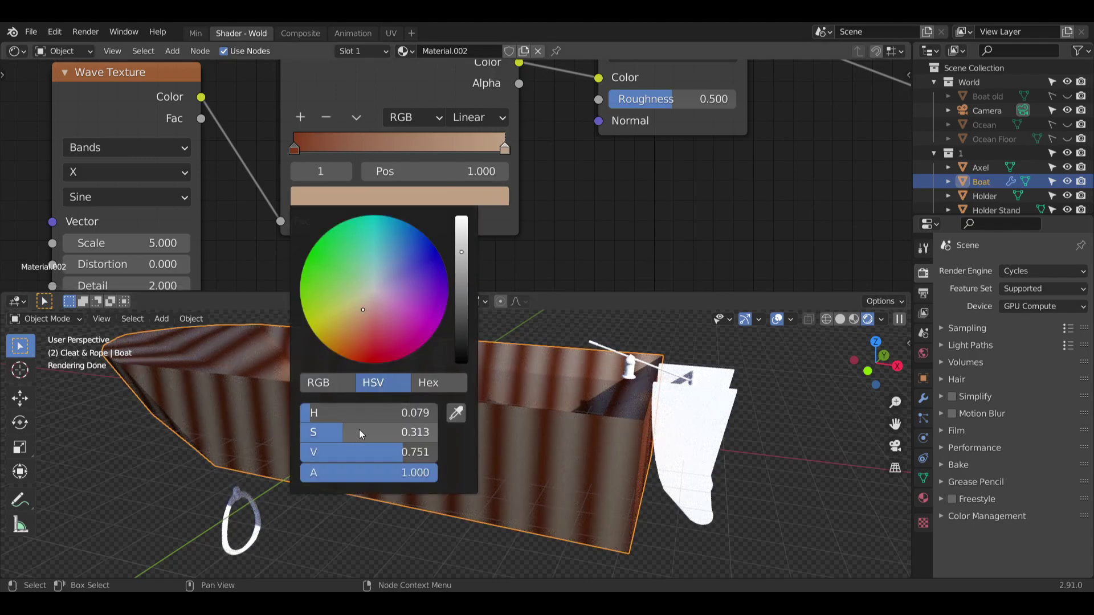
mouse_move(359, 432)
mouse_down()
mouse_move(390, 431)
mouse_move(378, 431)
mouse_up()
Slightly desaturate the ColorRamp's reddish-brown stop and move it to position 0.326.
click(294, 148)
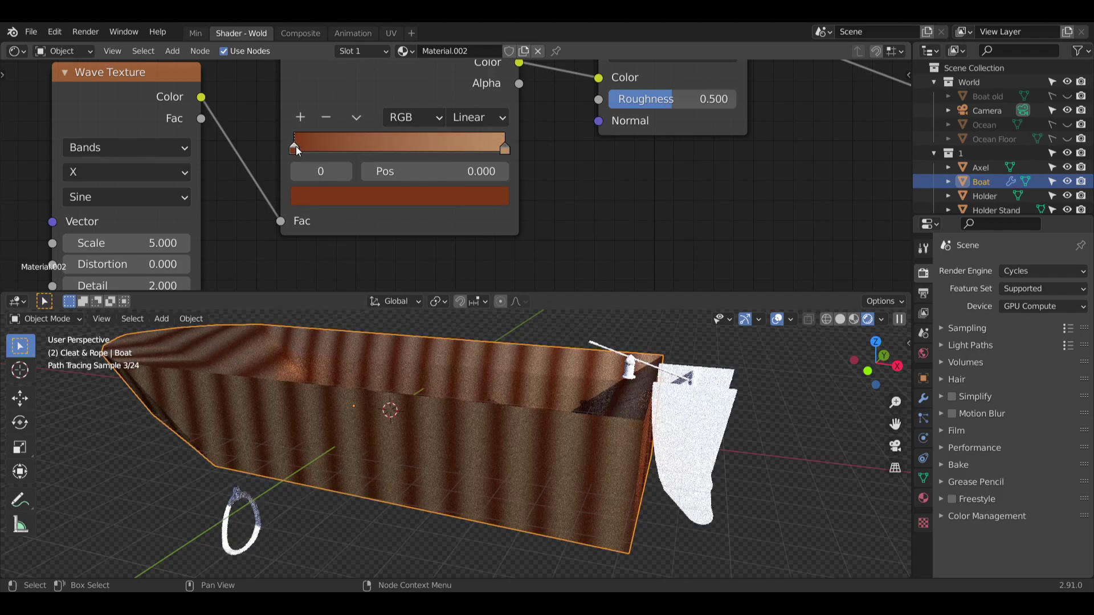
click(350, 200)
drag(416, 438, 398, 438)
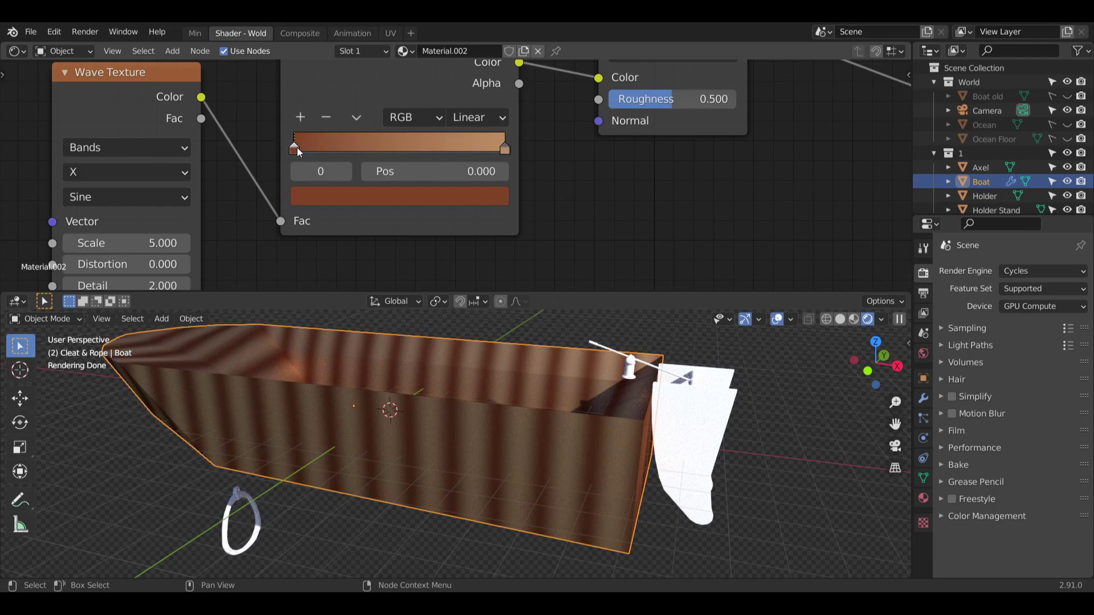
drag(296, 148, 367, 160)
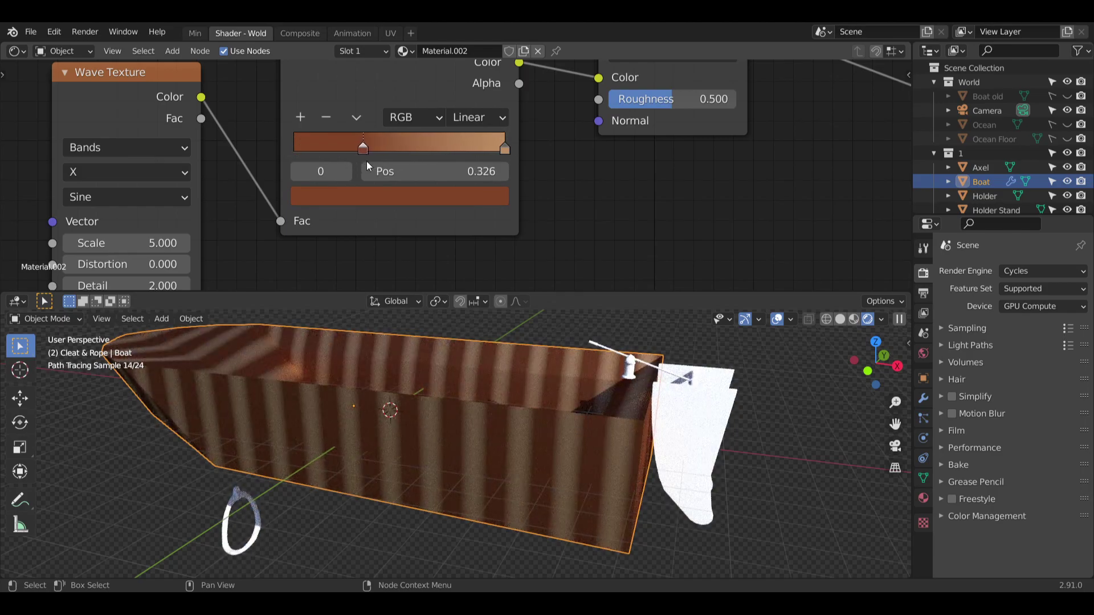
Try the Y direction for the Wave Texture's bands and inspect the pattern on the boat.
middle_drag(248, 254, 351, 185)
scroll(348, 182, down, 4)
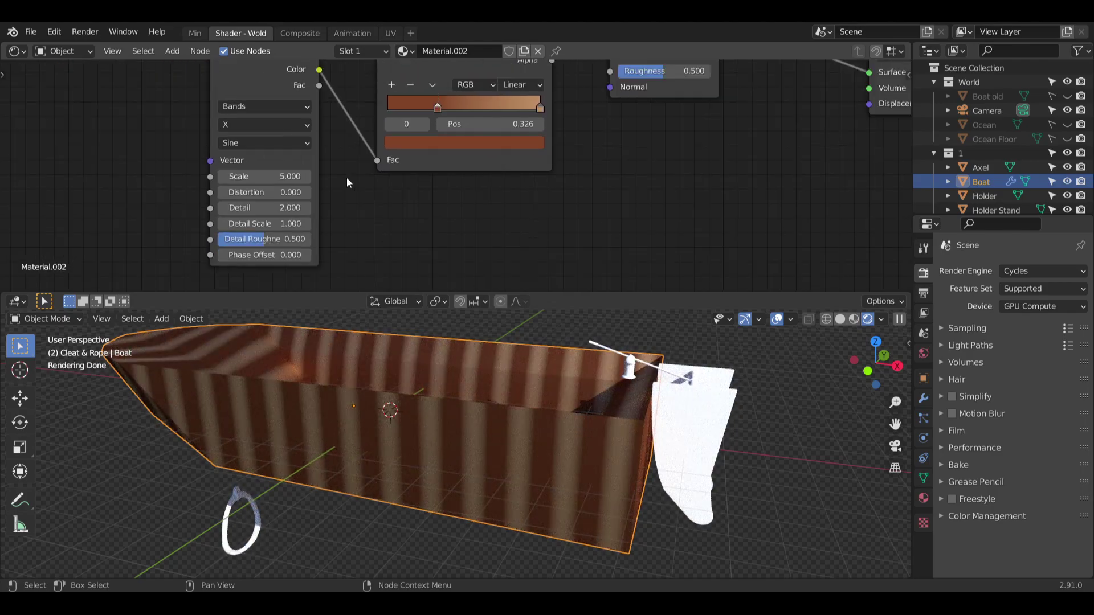
click(262, 132)
click(258, 153)
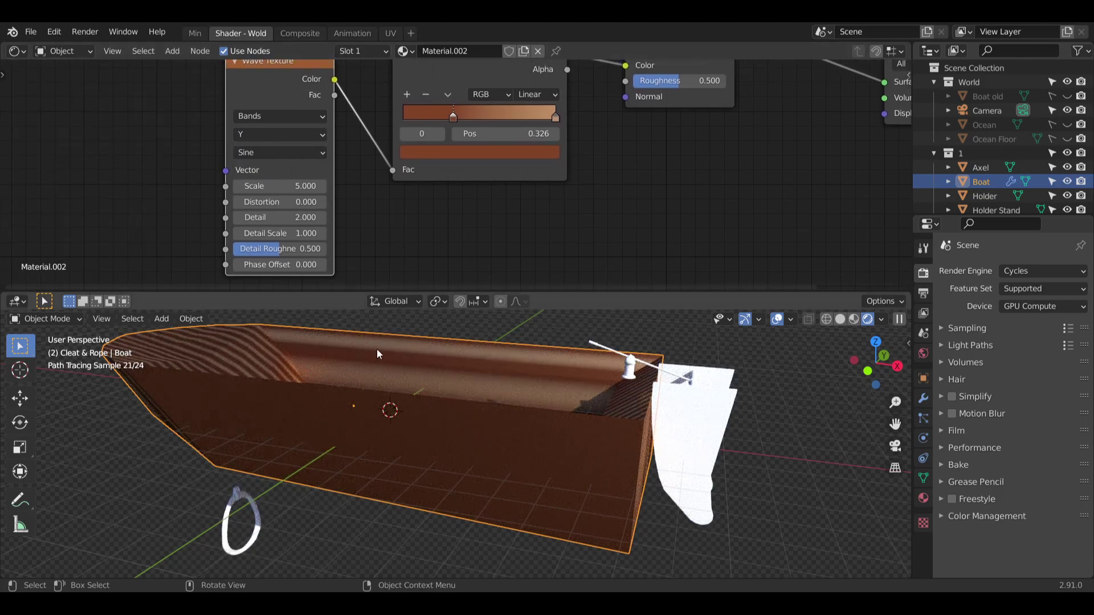
middle_drag(377, 348, 440, 381)
click(295, 136)
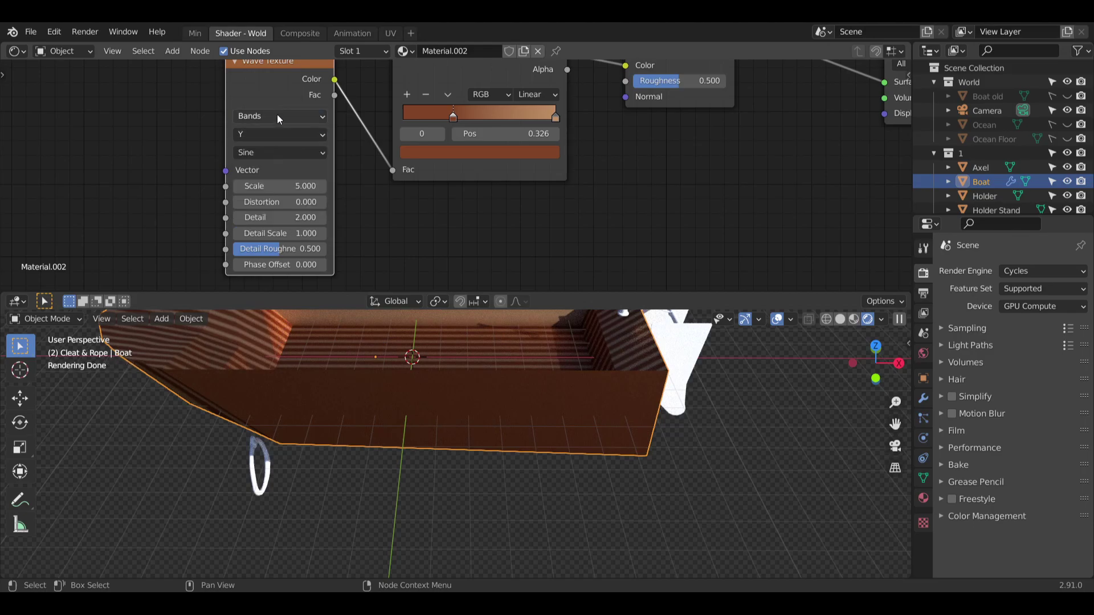
Change the Wave Texture's type to Rings and set its scale to 60.
click(277, 116)
click(276, 152)
middle_drag(341, 158, 366, 201)
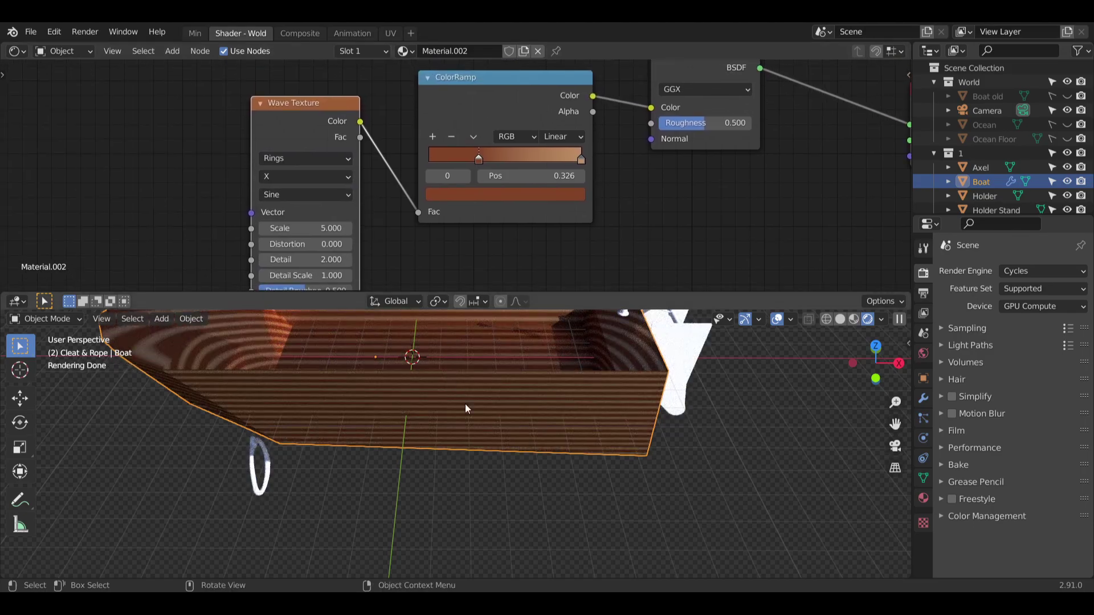
mouse_move(465, 405)
middle_down()
mouse_move(464, 382)
mouse_move(478, 385)
mouse_move(459, 494)
mouse_move(404, 427)
mouse_move(422, 327)
middle_up()
middle_drag(399, 245, 350, 177)
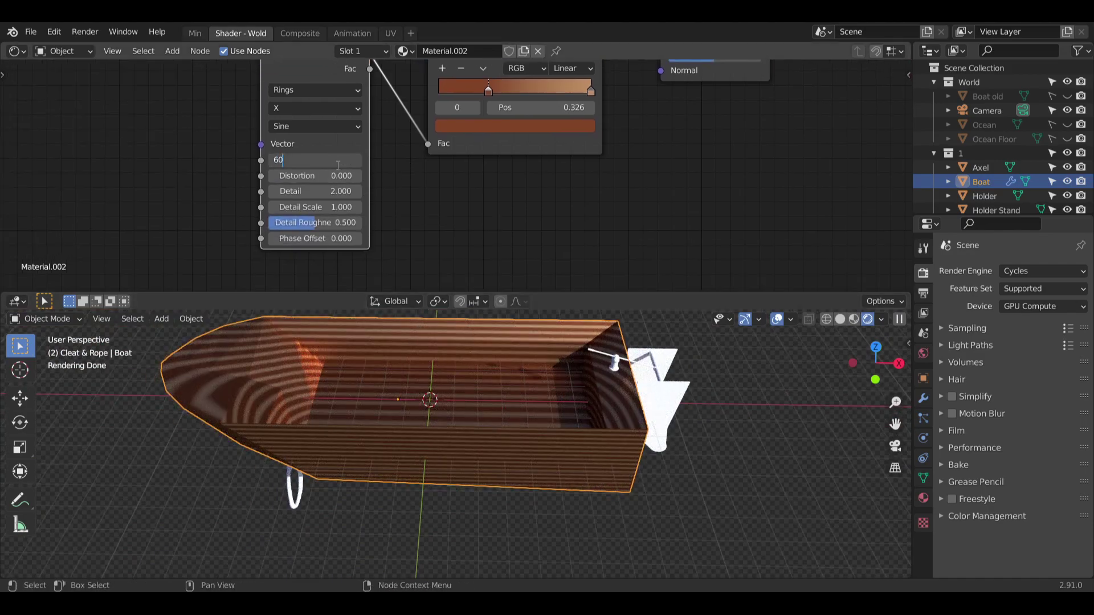
key(Return)
Try a distortion of 20 on the Wave Texture while viewing the boat's interior up close.
scroll(388, 218, up, 4)
middle_drag(382, 204, 401, 180)
scroll(269, 372, up, 4)
shift+middle_drag(378, 364, 293, 393)
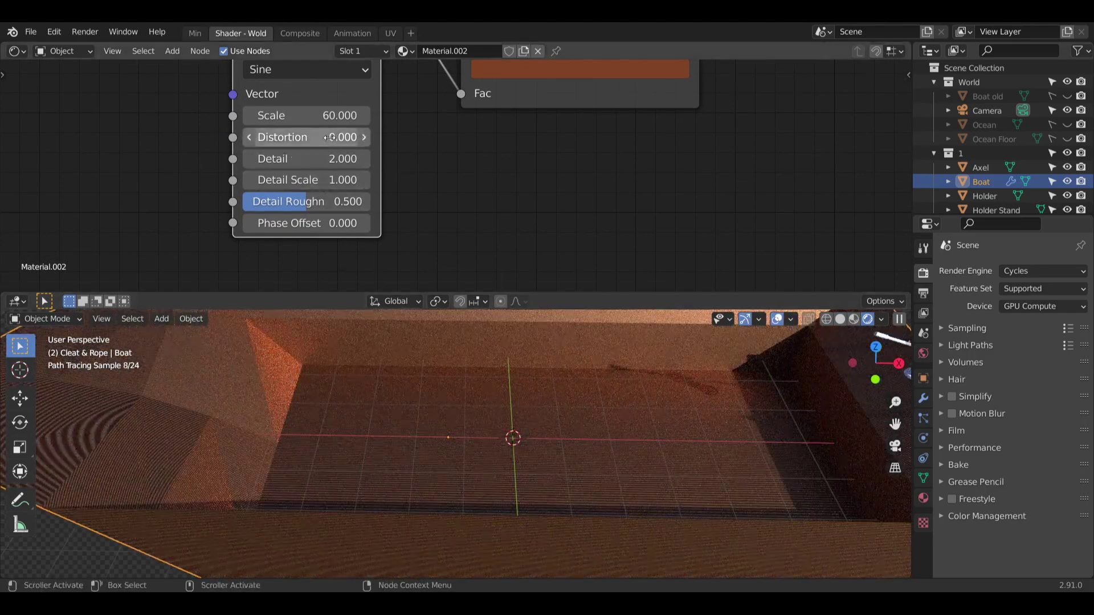
key(Return)
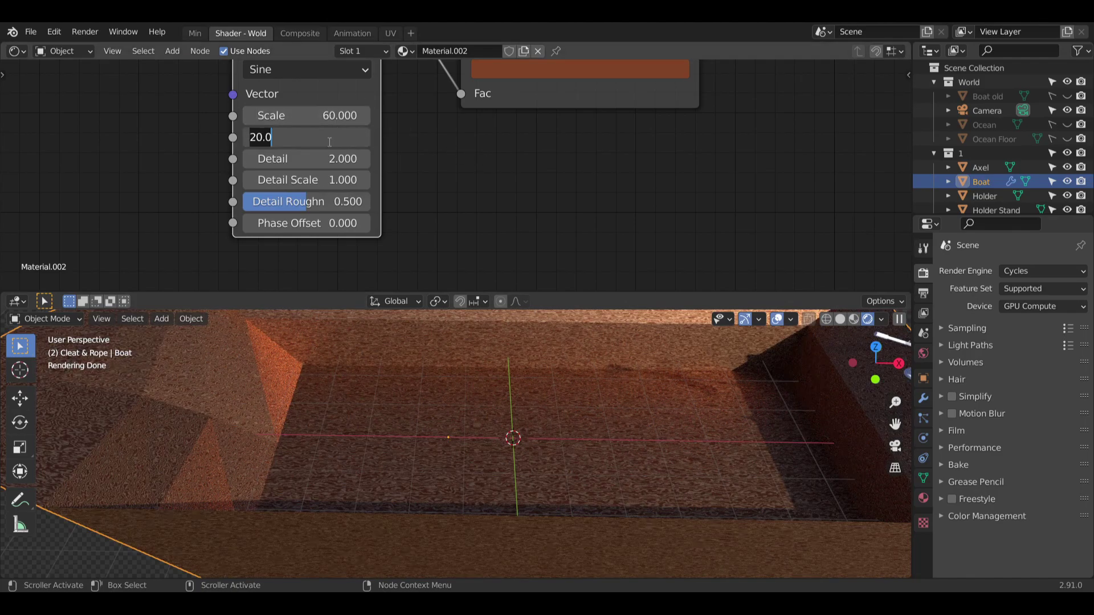
Set the Wave Texture's distortion to 10 and its scale to 50.
key(Return)
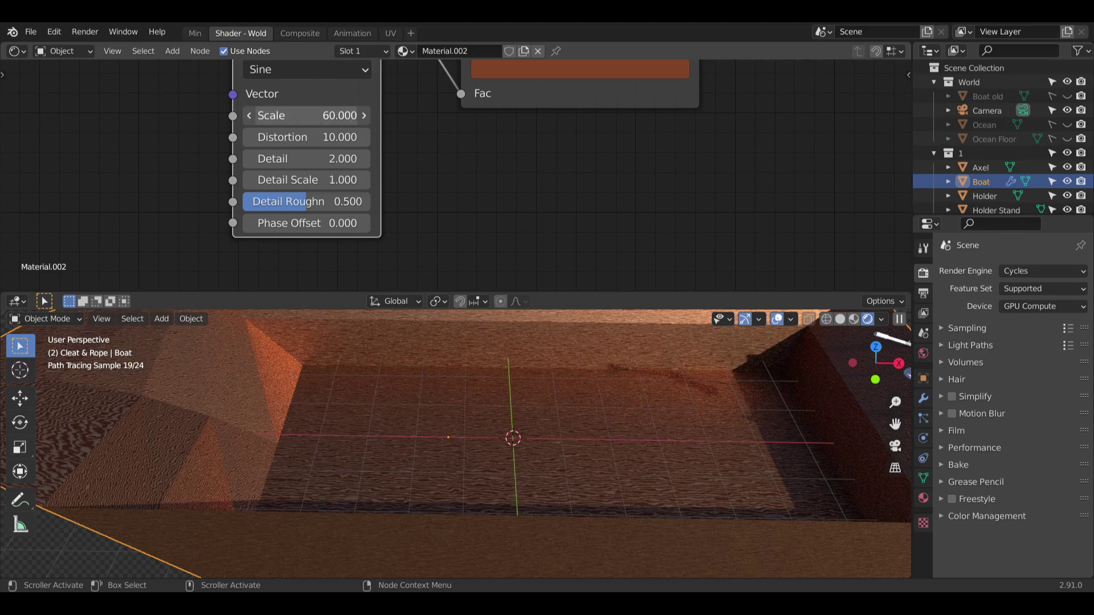
text(50)
key(Return)
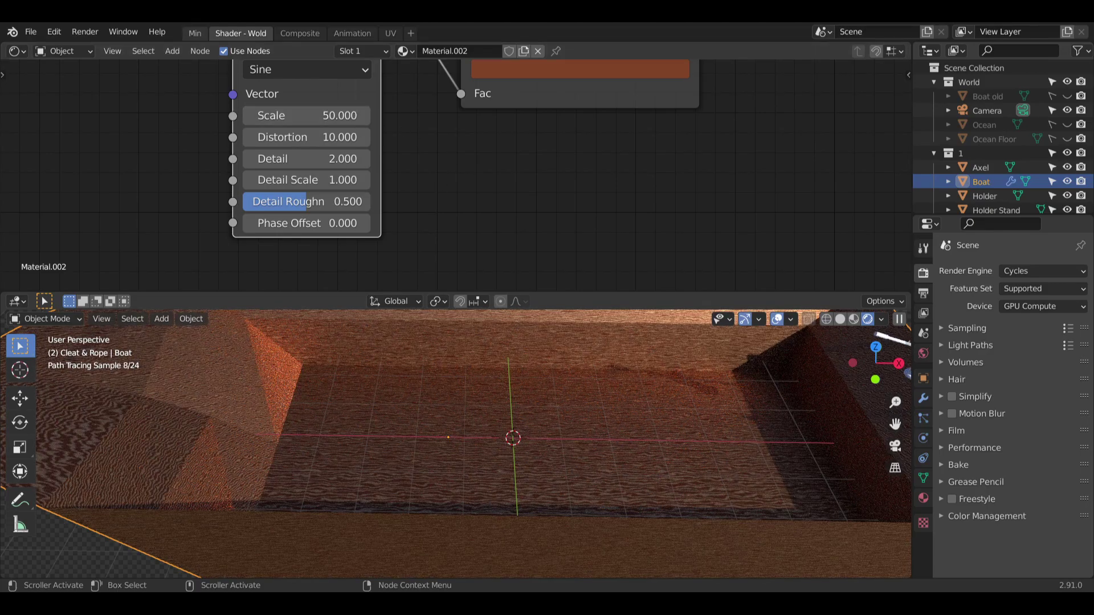
Set the Wave Texture's detail to 10 and its detail scale to 5.
scroll(44, 285, down, 1)
scroll(280, 396, down, 2)
middle_drag(389, 446, 292, 401)
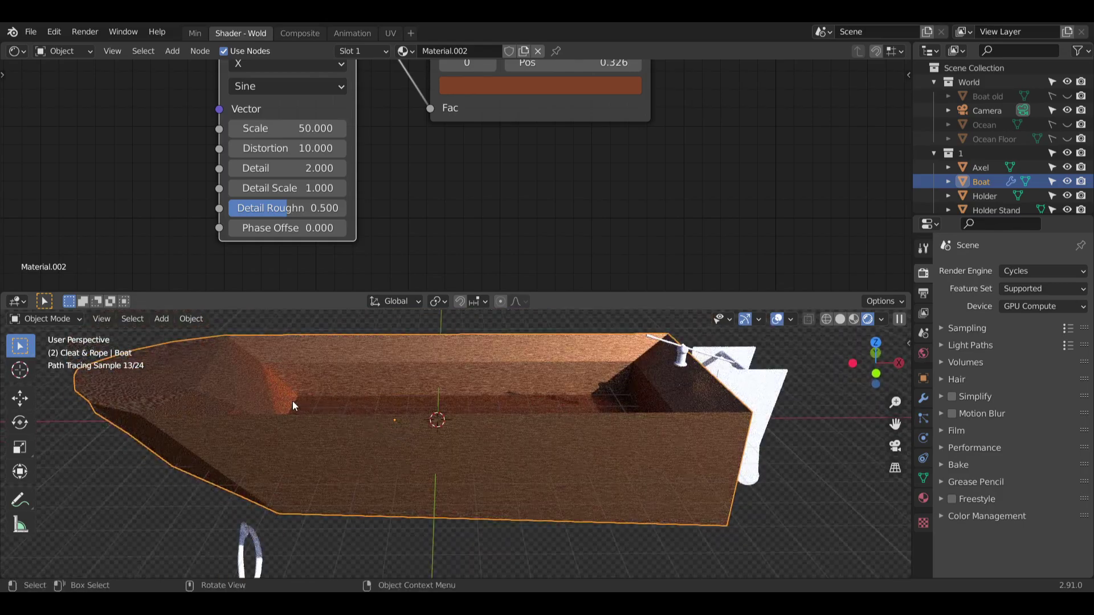
scroll(205, 371, up, 3)
scroll(327, 450, up, 3)
shift+middle_drag(204, 367, 375, 303)
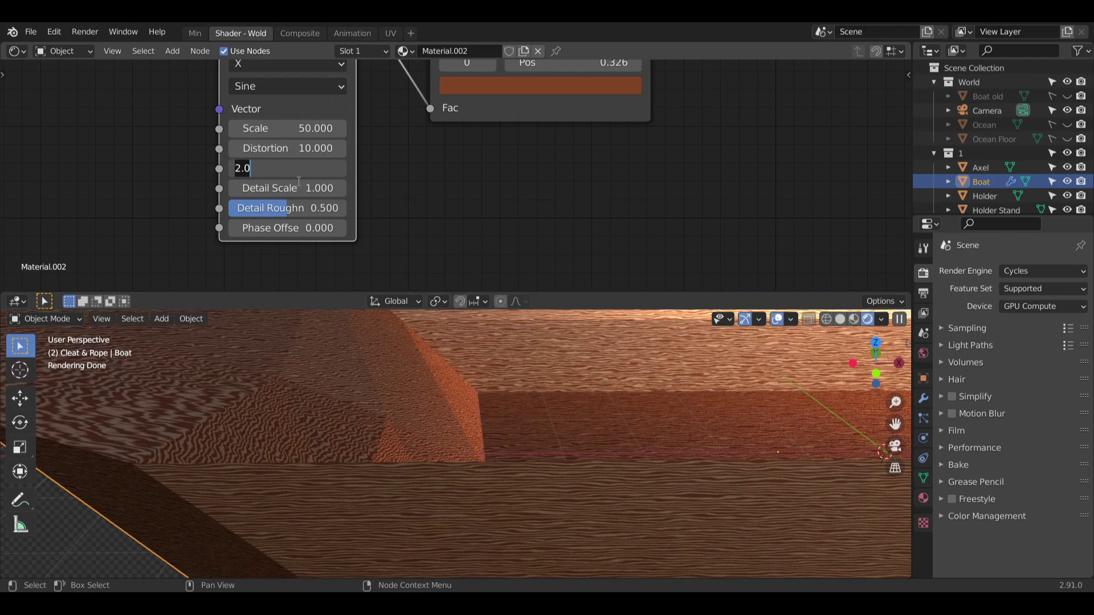
text(10)
key(Return)
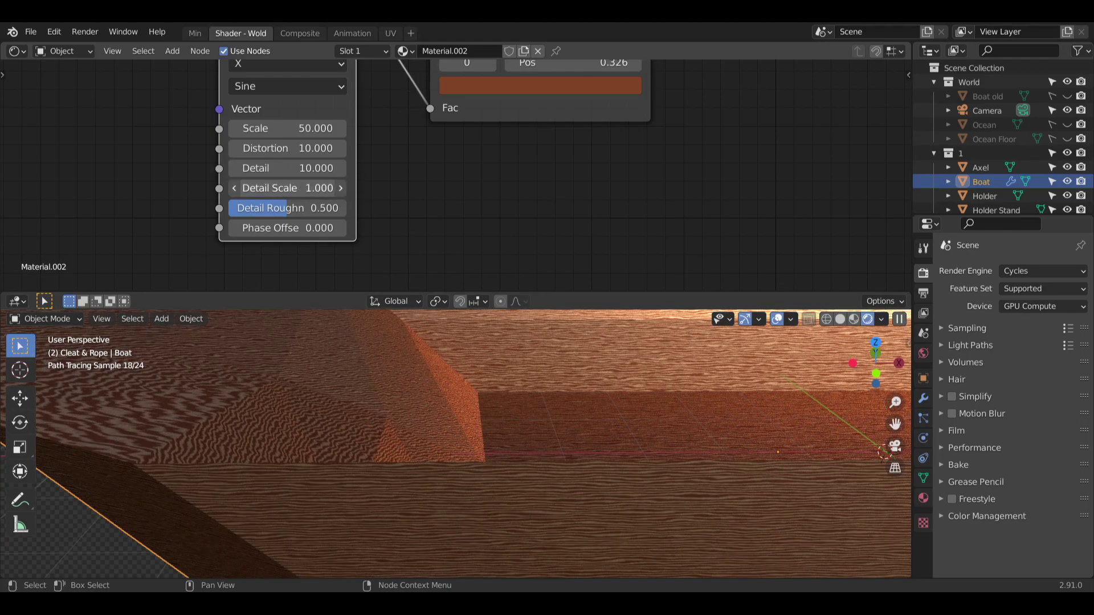
key(Return)
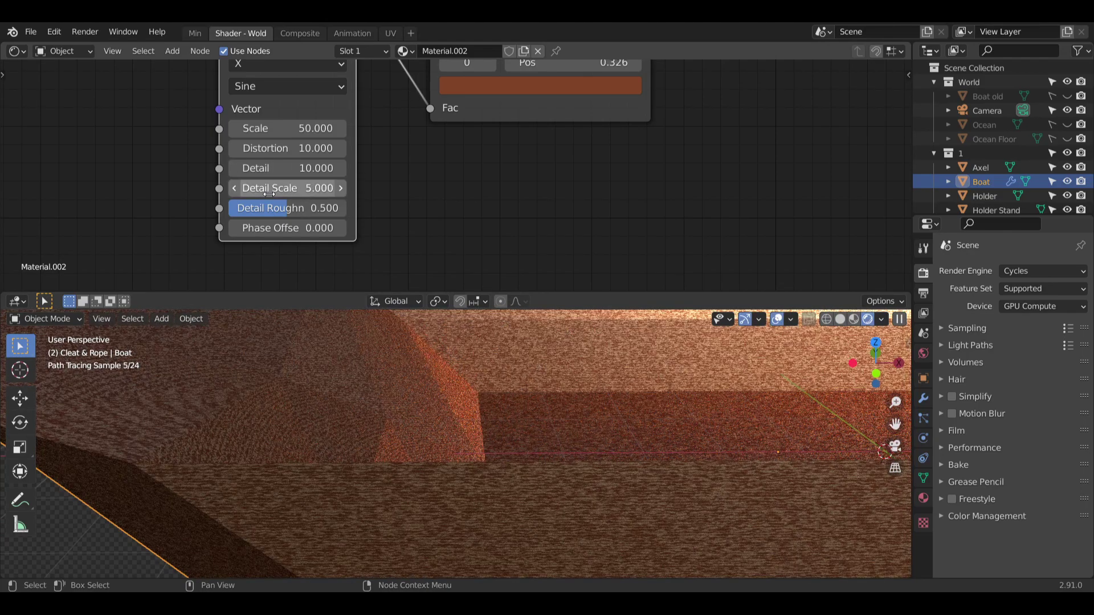
Reduce the Wave Texture's detail roughness to 0 and inspect the grain near the bow.
scroll(526, 277, up, 1)
scroll(504, 388, down, 3)
shift+middle_drag(503, 387, 352, 375)
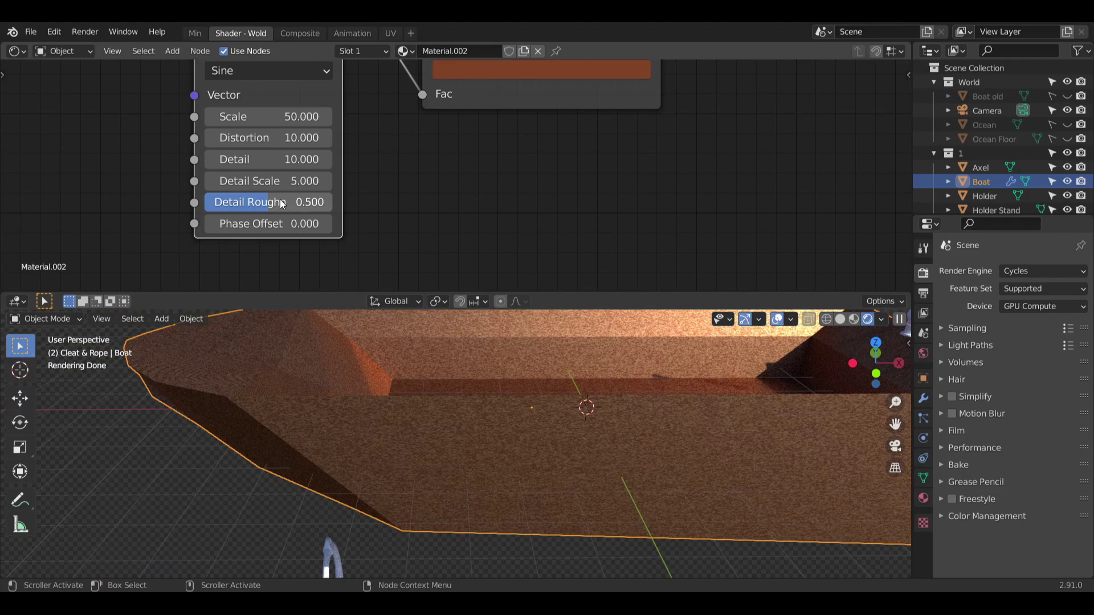
drag(280, 201, 214, 203)
scroll(276, 372, up, 5)
shift+middle_drag(276, 371, 500, 407)
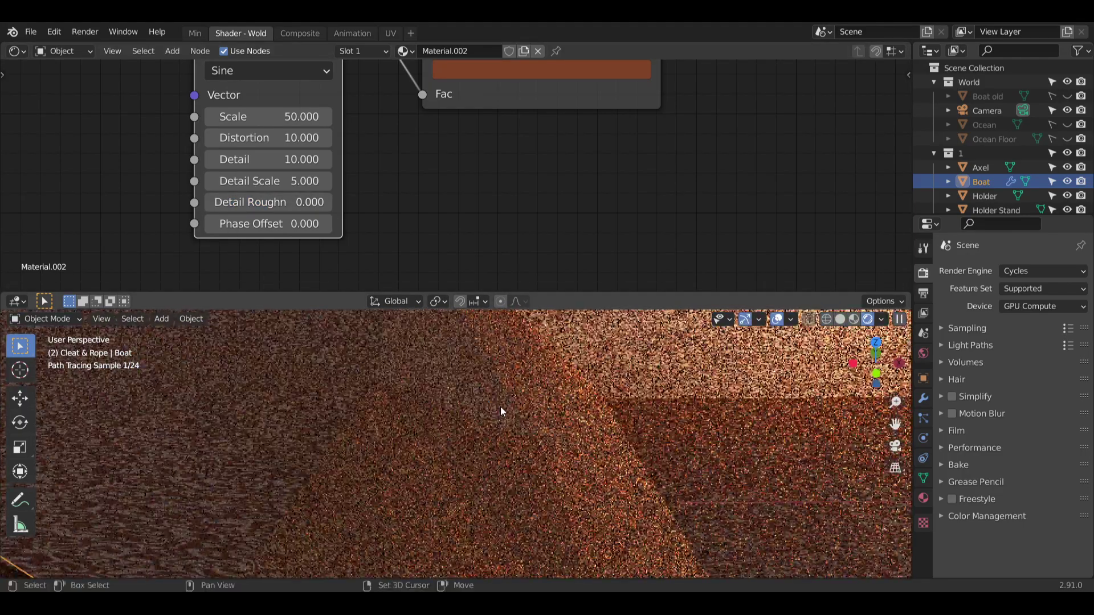
Try a higher detail roughness on the Wave Texture, return it to 0, and view the whole boat.
drag(272, 200, 317, 201)
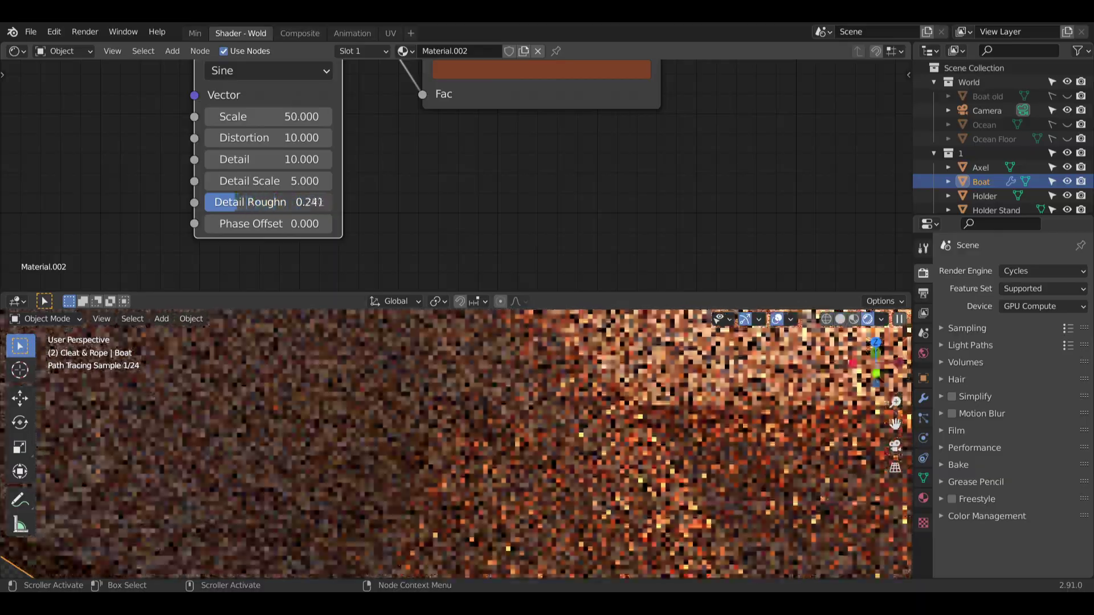
drag(236, 202, 204, 201)
scroll(442, 404, down, 5)
shift+middle_drag(442, 405, 471, 411)
scroll(498, 380, down, 4)
Move the Wave Texture node down so it sits below the level of the ColorRamp.
middle_drag(417, 134, 425, 196)
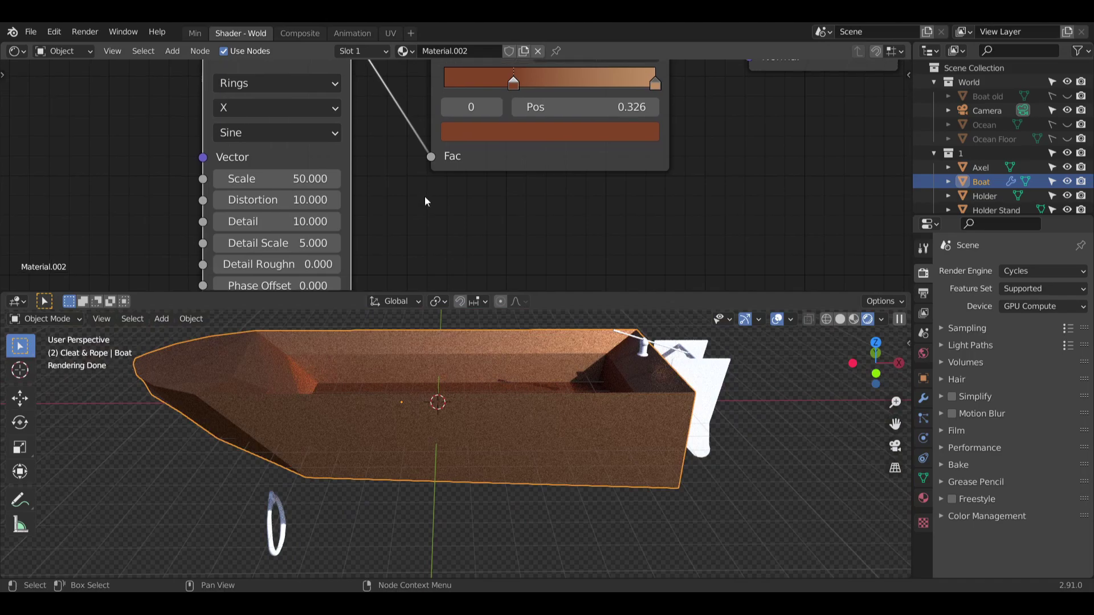
scroll(425, 199, down, 3)
drag(330, 71, 340, 189)
middle_drag(440, 212, 306, 207)
middle_drag(685, 68, 660, 109)
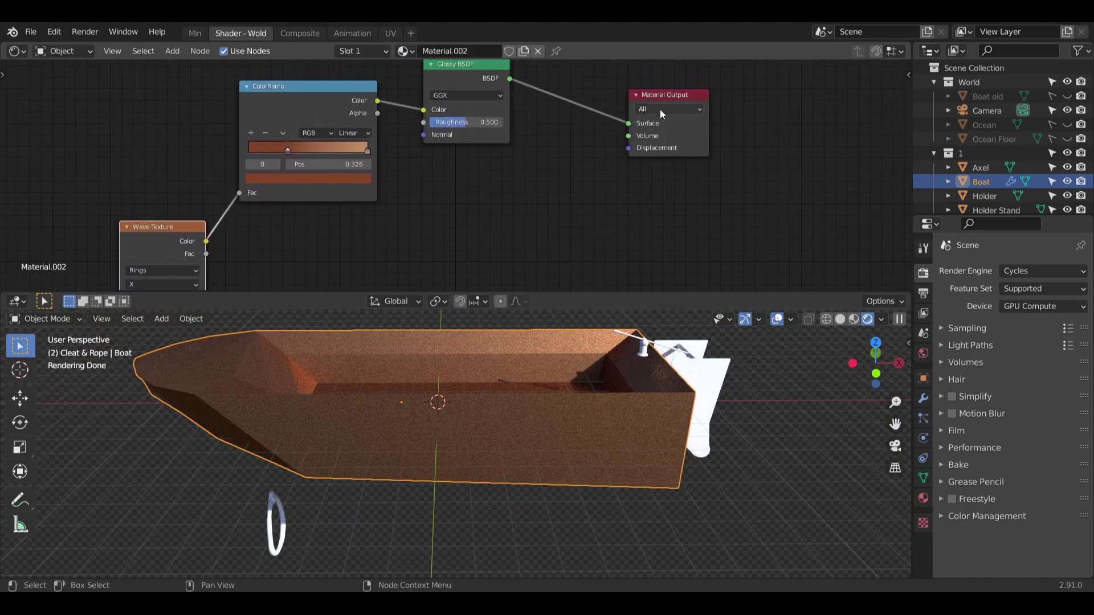
Connect the Wave Texture's Color output to the Material Output's Displacement and inspect the boat's surface relief.
drag(660, 96, 655, 112)
middle_drag(305, 235, 312, 178)
drag(212, 185, 626, 107)
scroll(442, 446, up, 5)
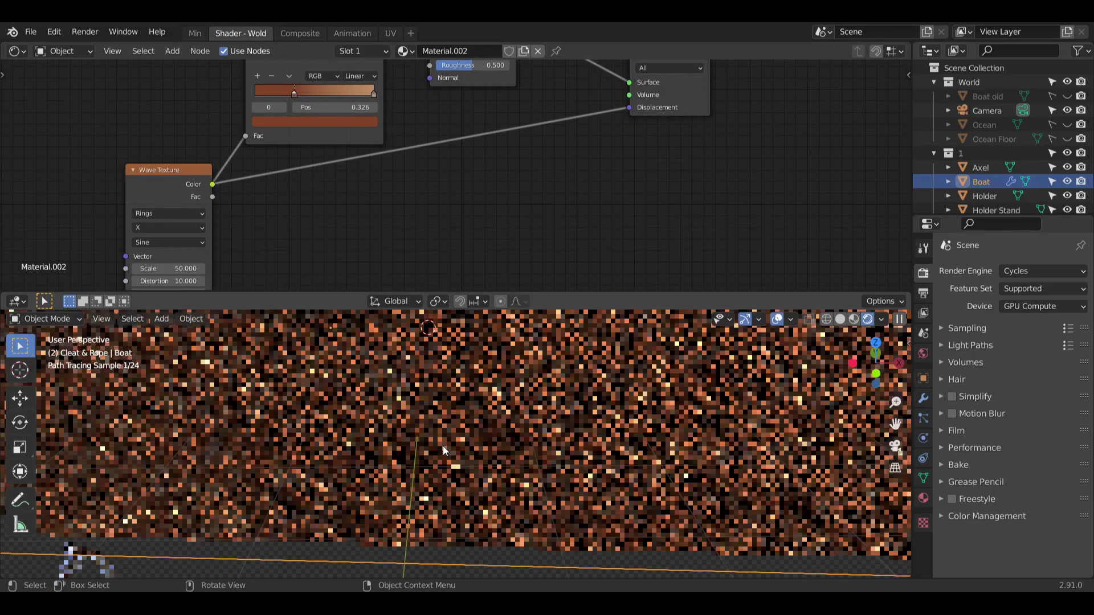
middle_drag(470, 425, 272, 441)
scroll(422, 370, up, 2)
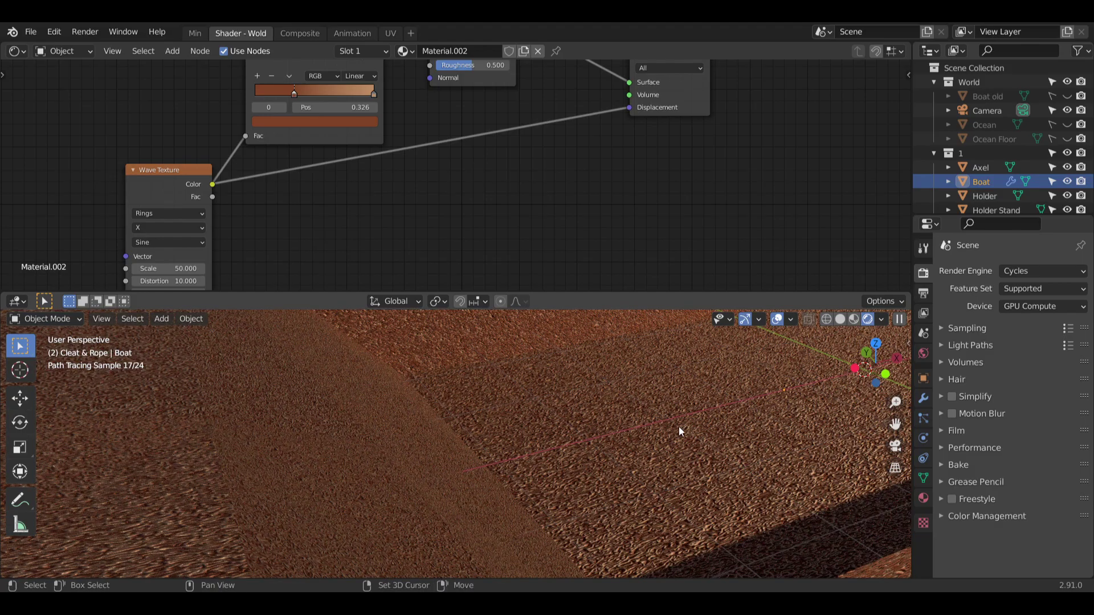
scroll(524, 444, down, 10)
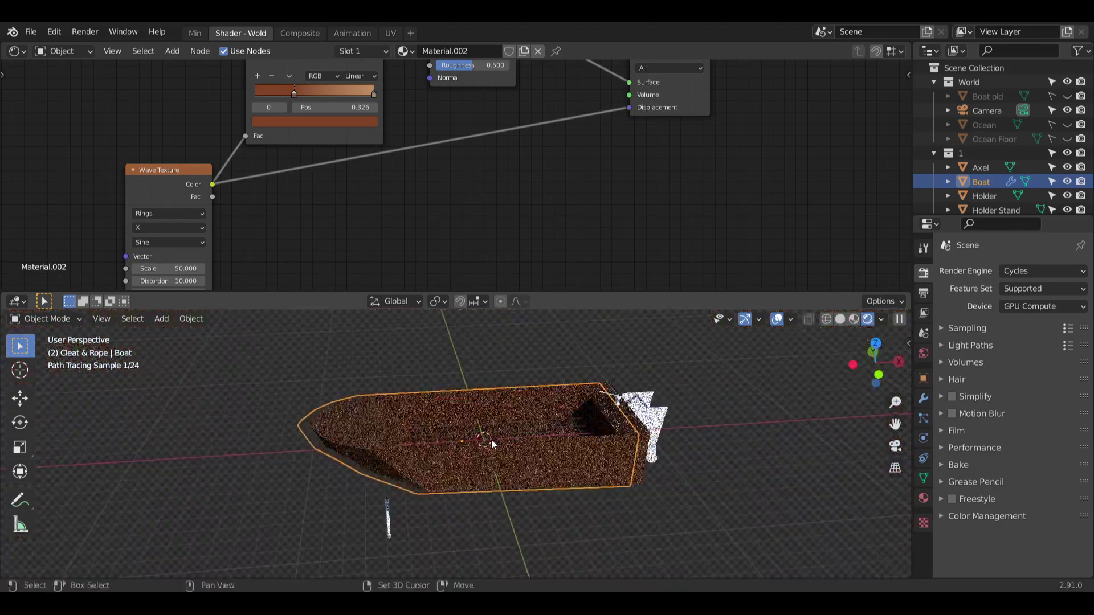
middle_drag(491, 440, 504, 433)
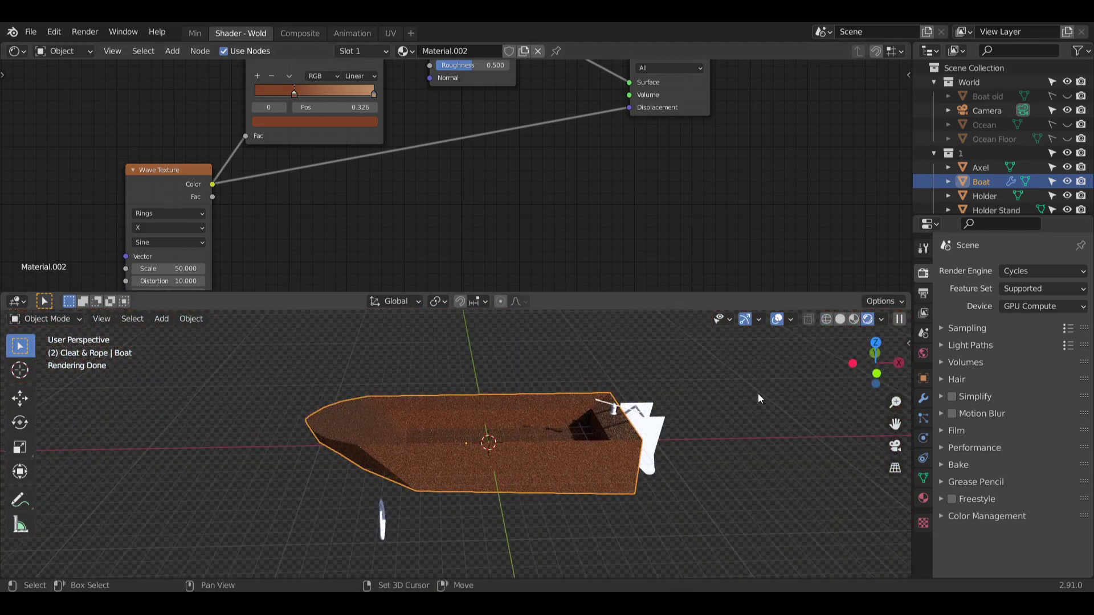
Create a new material for the Holder Stand and delete its Principled BSDF node.
shift+middle_drag(597, 432, 514, 373)
scroll(538, 405, up, 12)
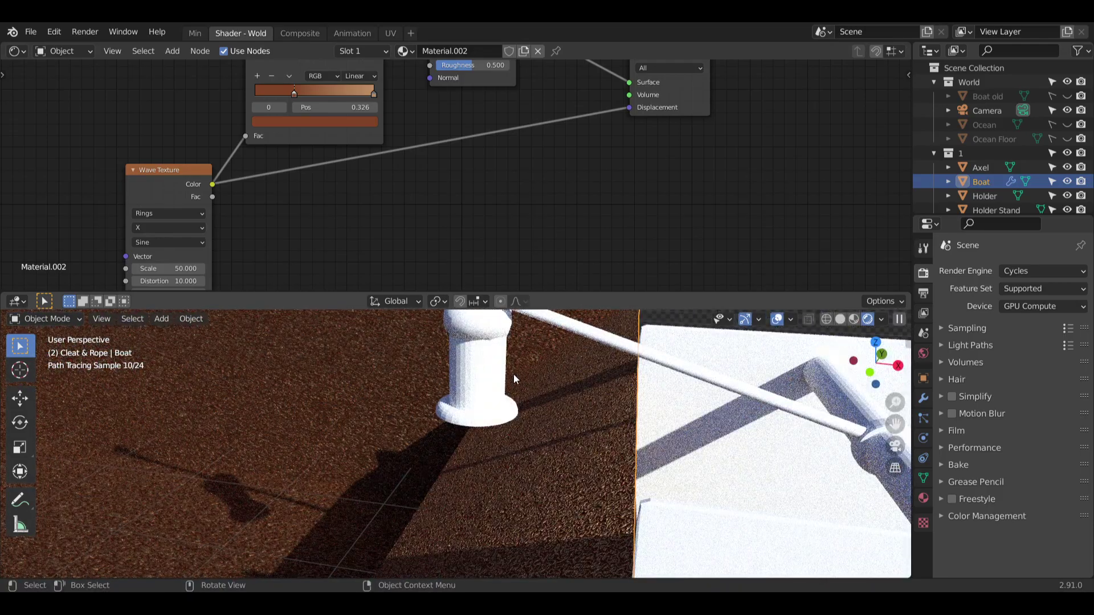
click(514, 373)
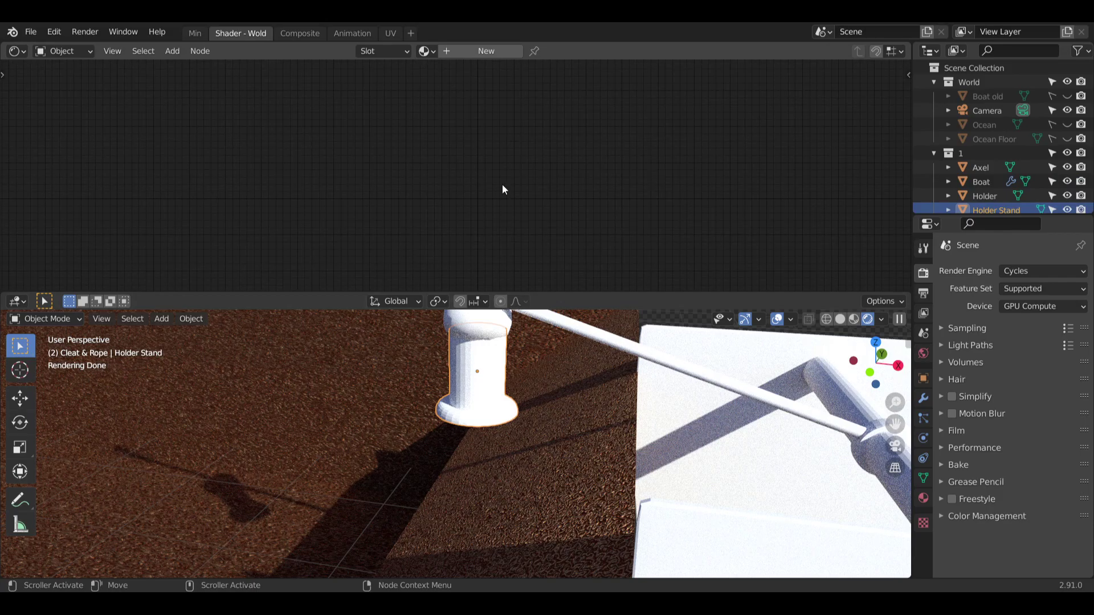
click(457, 51)
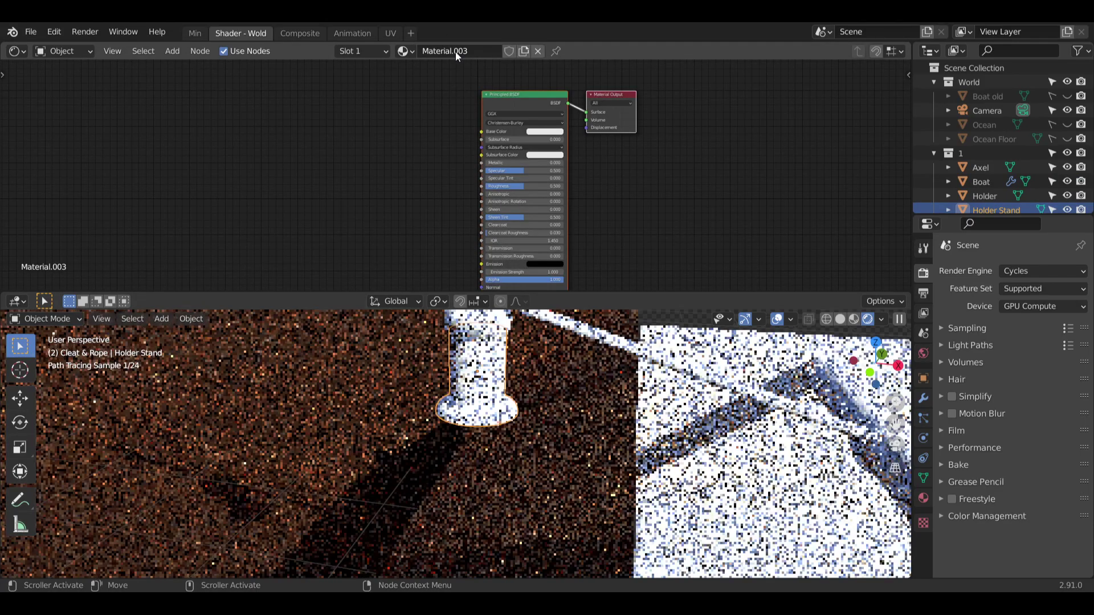
click(518, 95)
key(x)
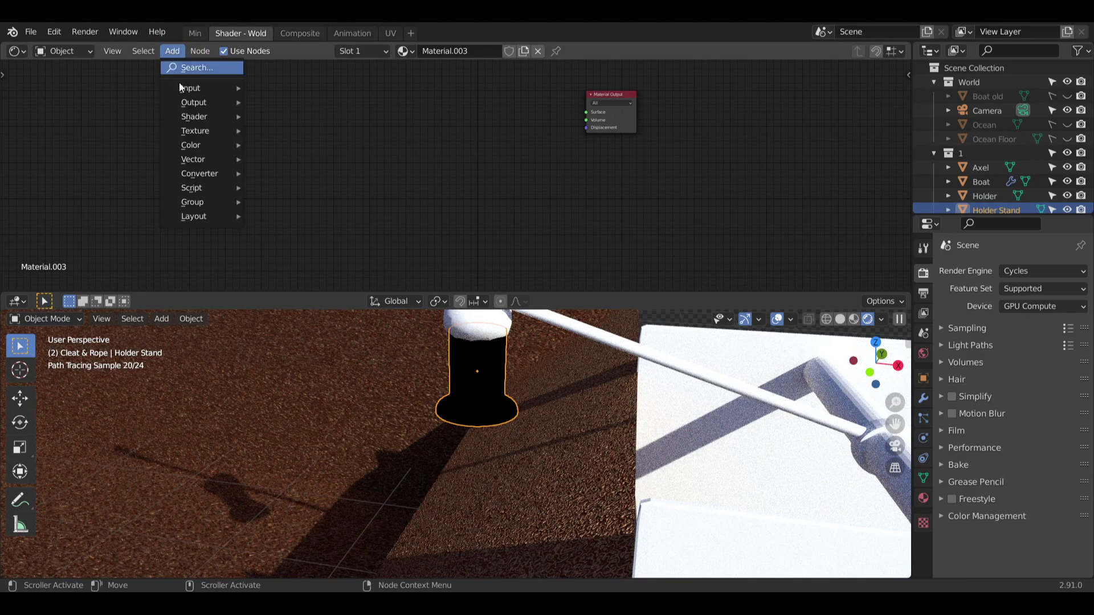
Add a Glossy BSDF to the Holder Stand's material and connect it to the Material Output's Surface.
mouse_move(221, 89)
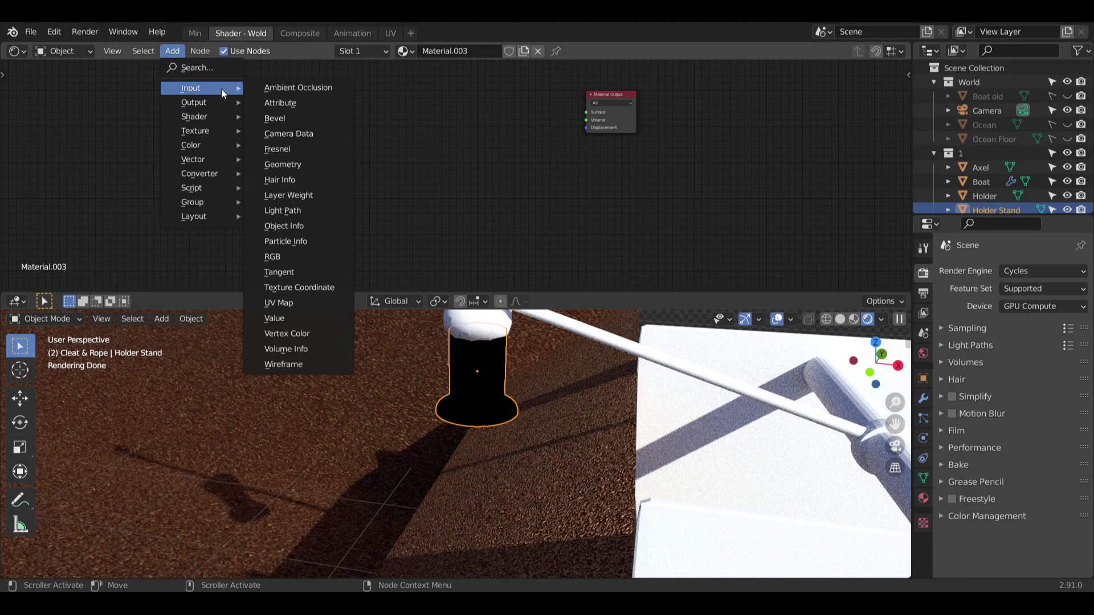
mouse_move(211, 117)
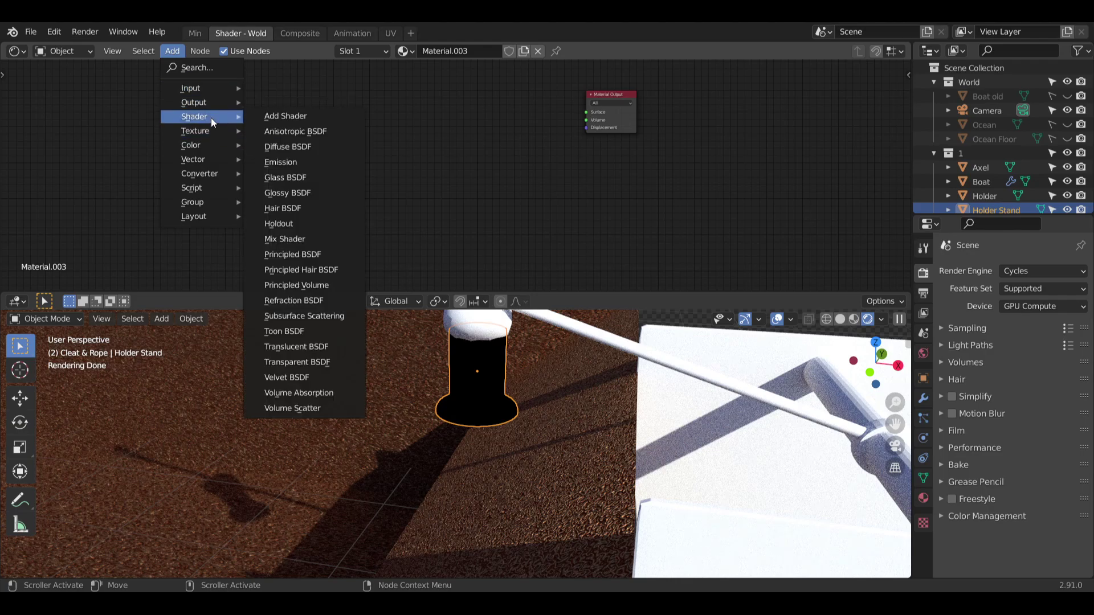
click(297, 192)
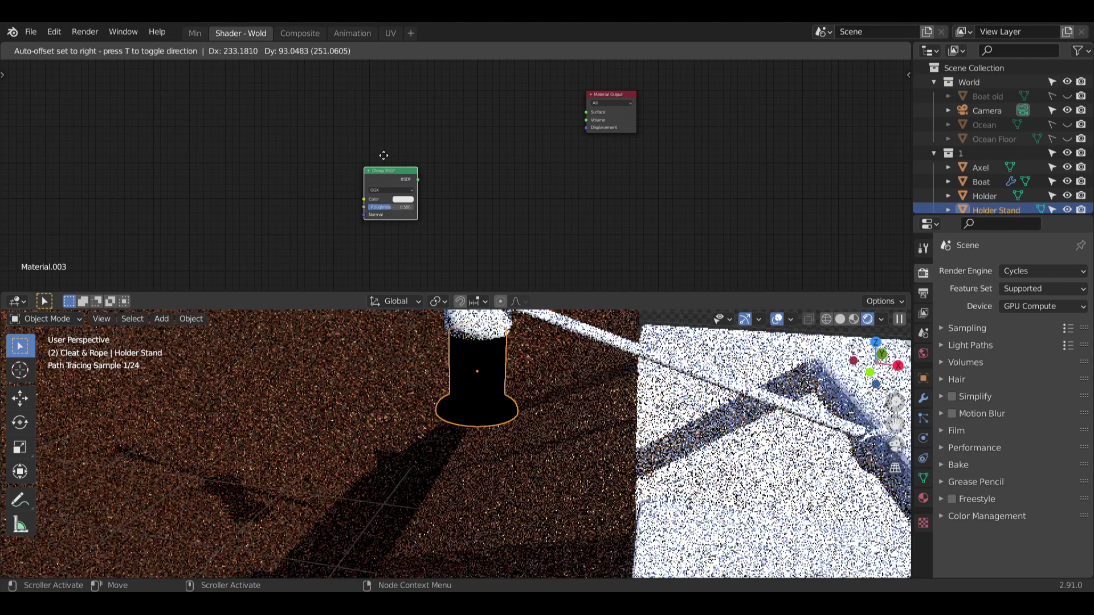
click(552, 117)
mouse_move(544, 110)
mouse_down()
mouse_move(586, 112)
mouse_move(532, 101)
mouse_up()
scroll(542, 190, up, 4)
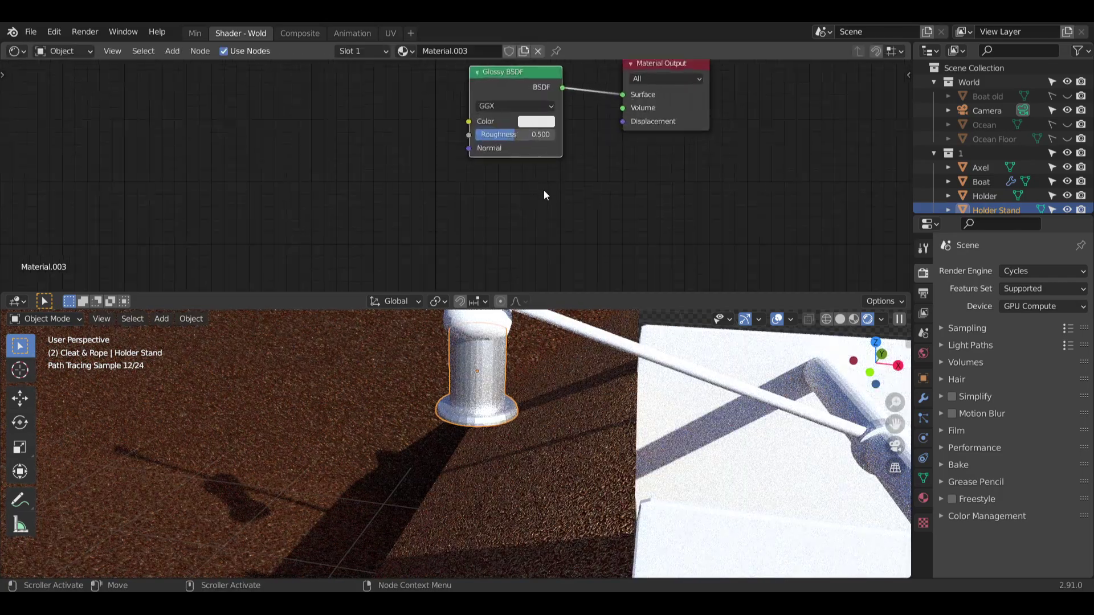
Darken the Glossy BSDF's color to a medium grey and check it on the Holder Stand.
click(481, 127)
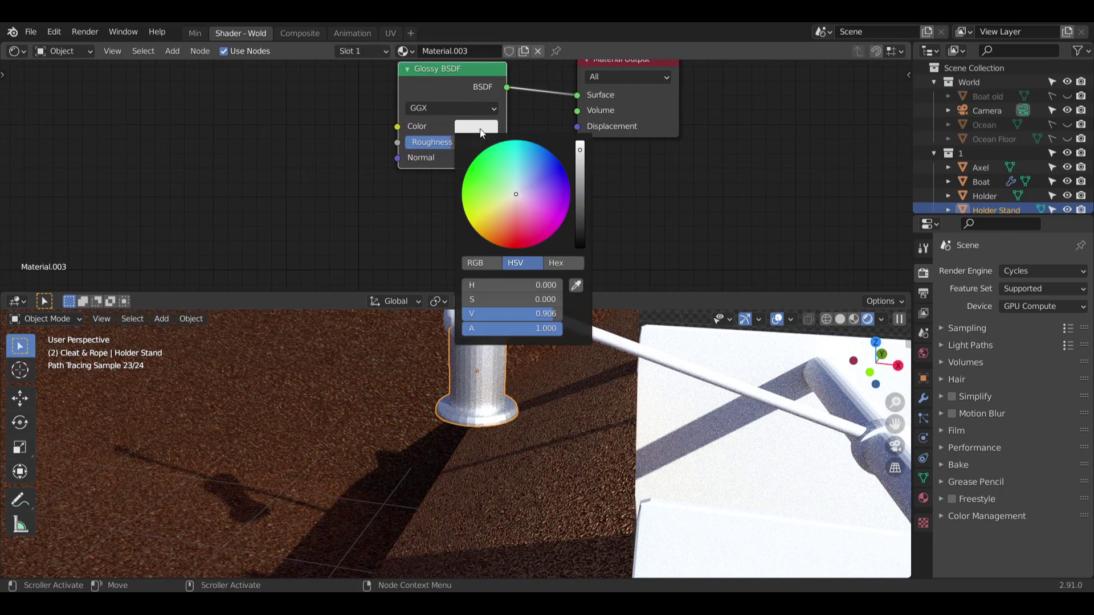
click(580, 218)
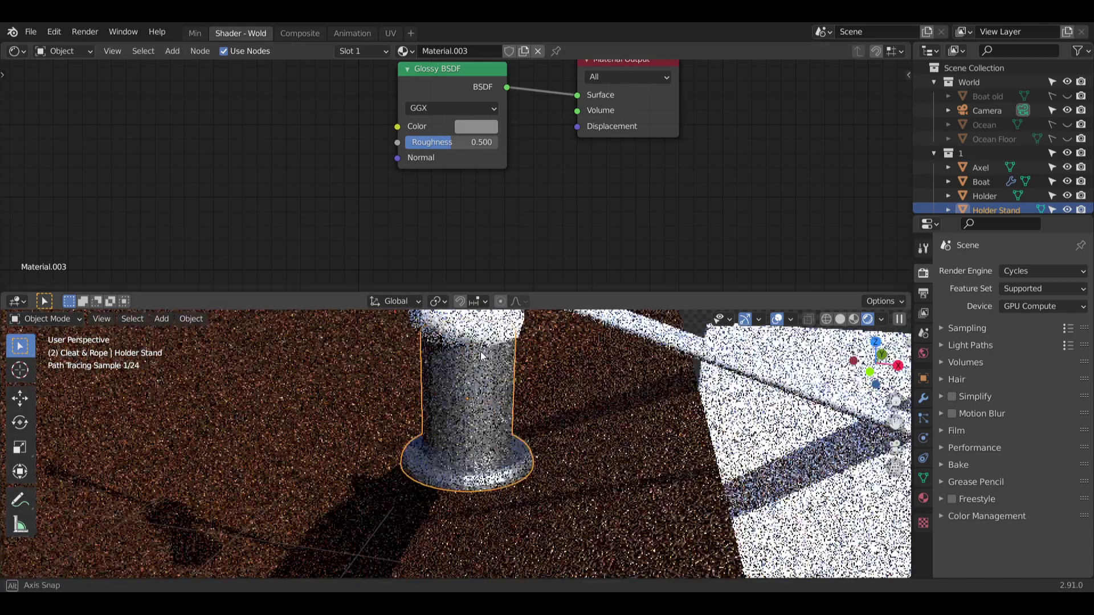
mouse_move(480, 351)
middle_down()
mouse_move(547, 339)
mouse_move(497, 351)
middle_up()
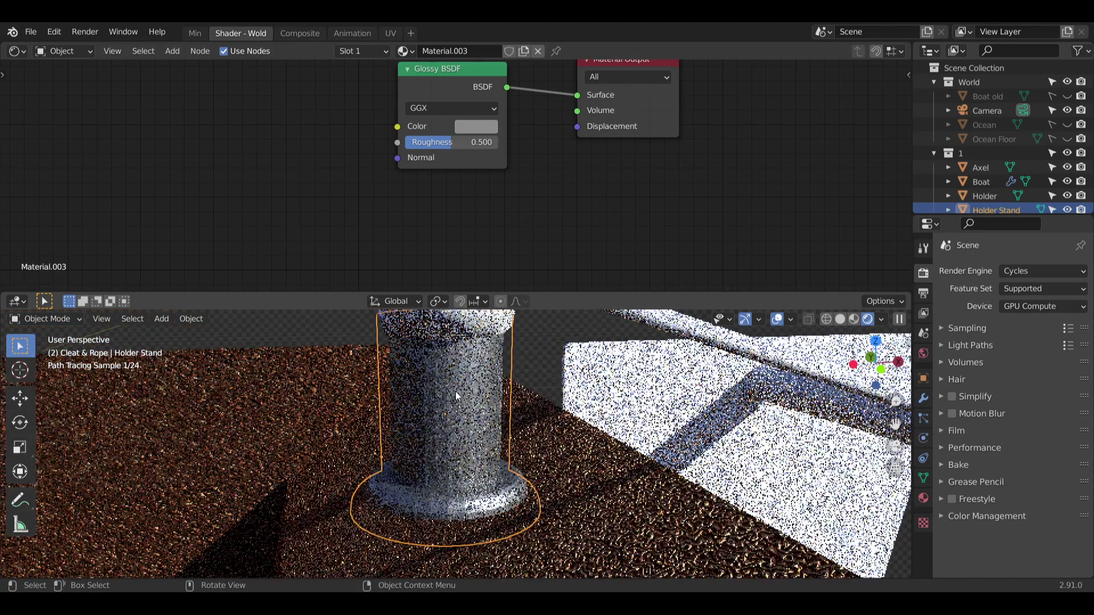
Apply smooth shading to the Holder Stand.
click(450, 405)
right_click(447, 402)
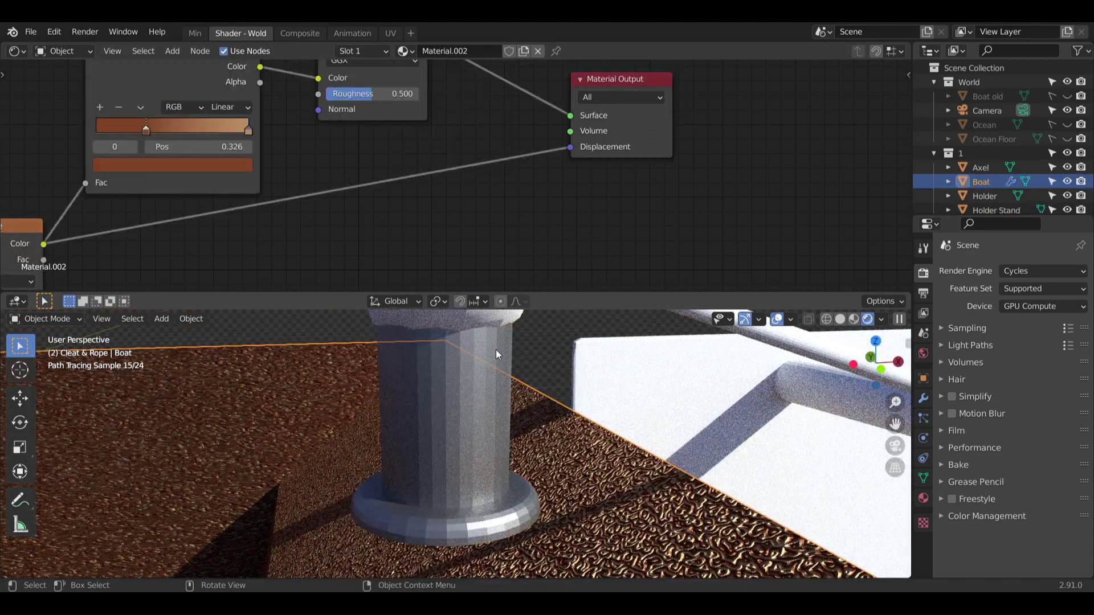
click(496, 349)
right_click(495, 349)
click(495, 349)
click(576, 344)
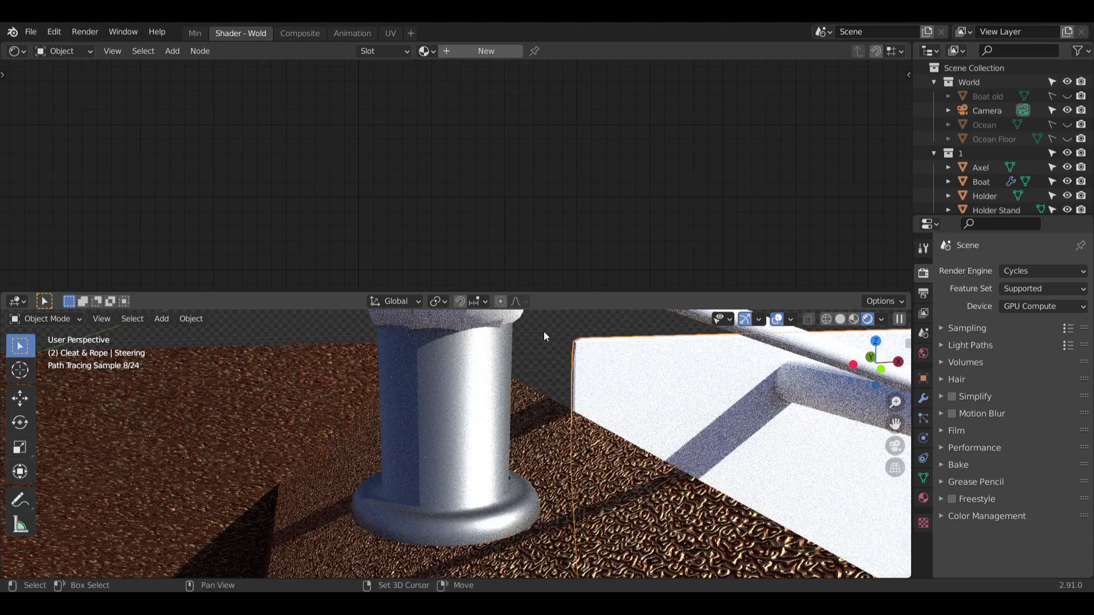
Apply smooth shading to the Holder on top of the stand.
shift+middle_drag(544, 330, 536, 368)
click(494, 339)
right_click(494, 336)
click(493, 336)
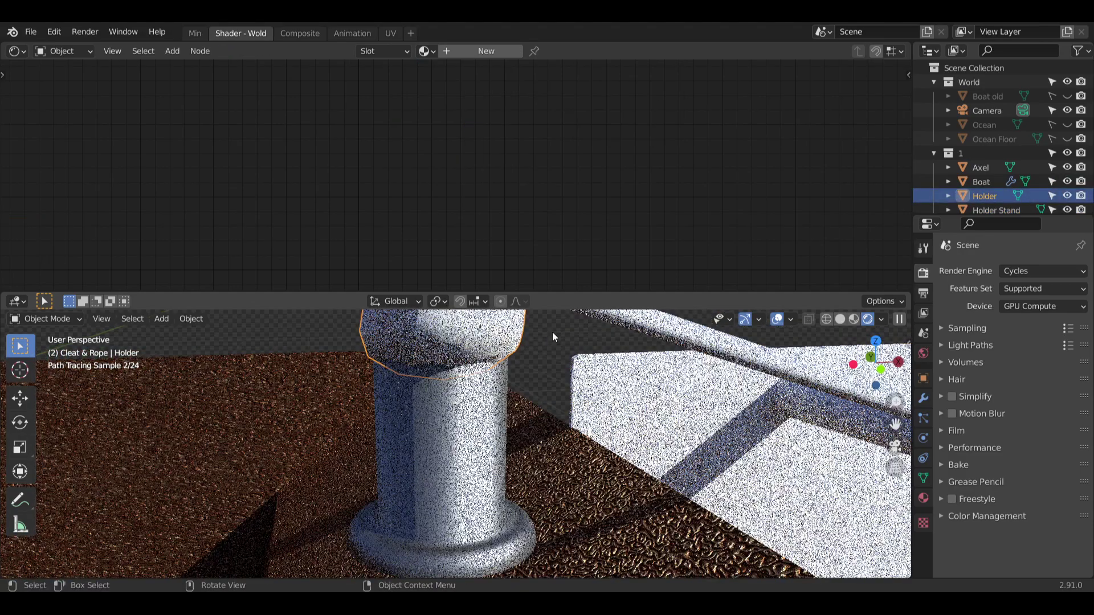
Select the Holder Stand again and lower its Glossy BSDF roughness to 0.2.
click(471, 439)
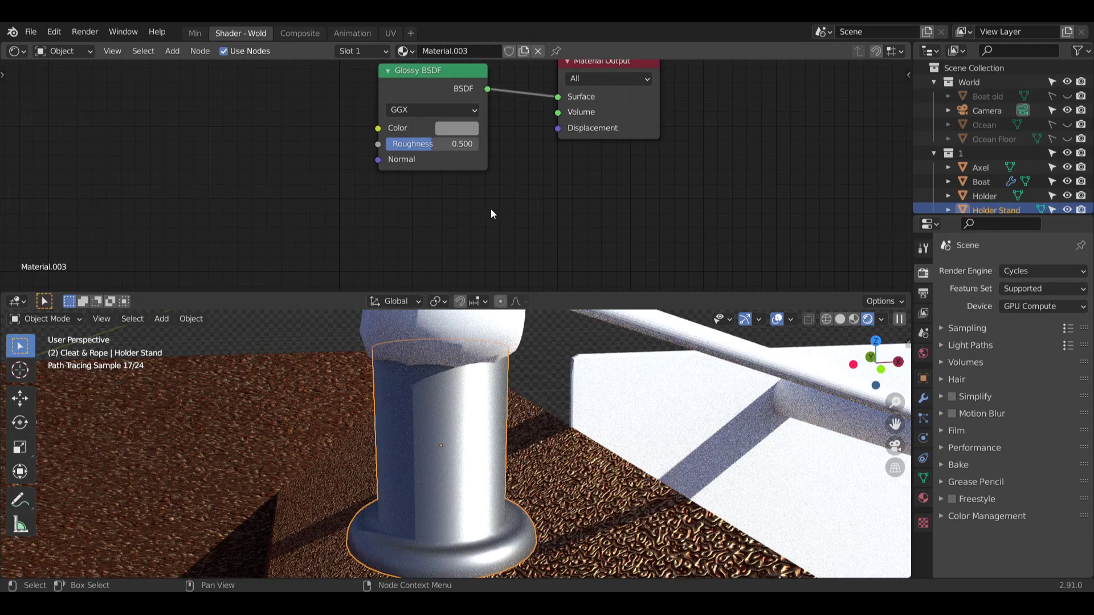
drag(446, 146, 405, 146)
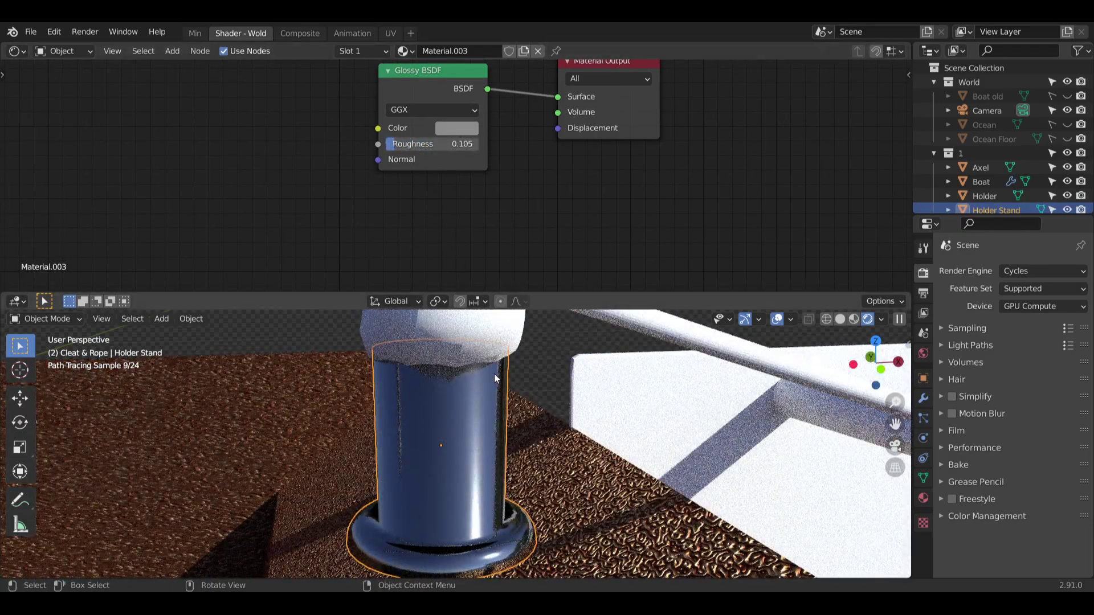
middle_drag(494, 378, 436, 392)
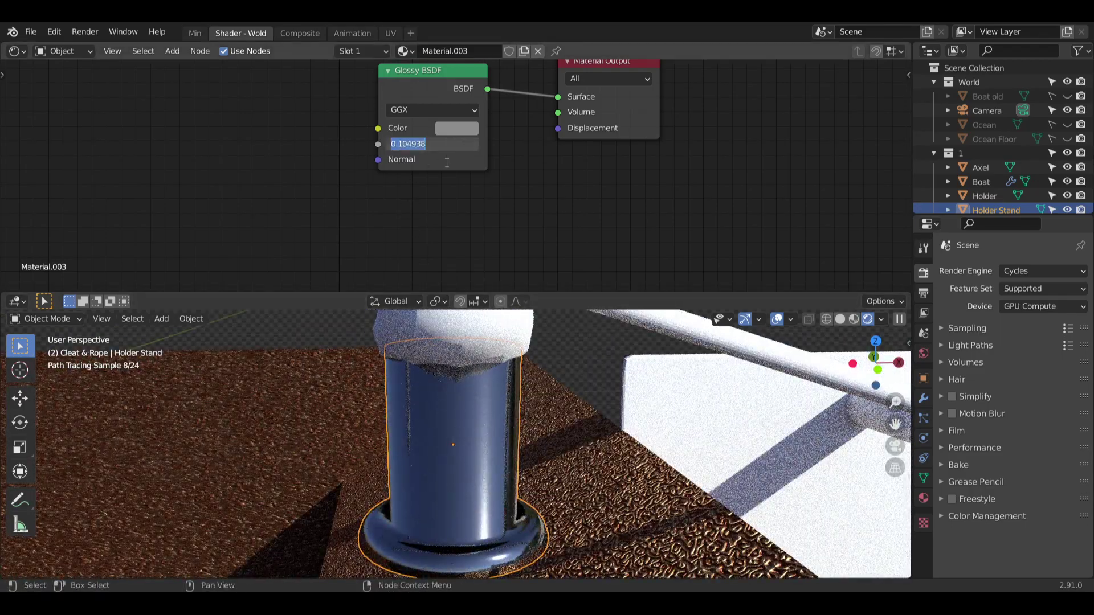
key(Return)
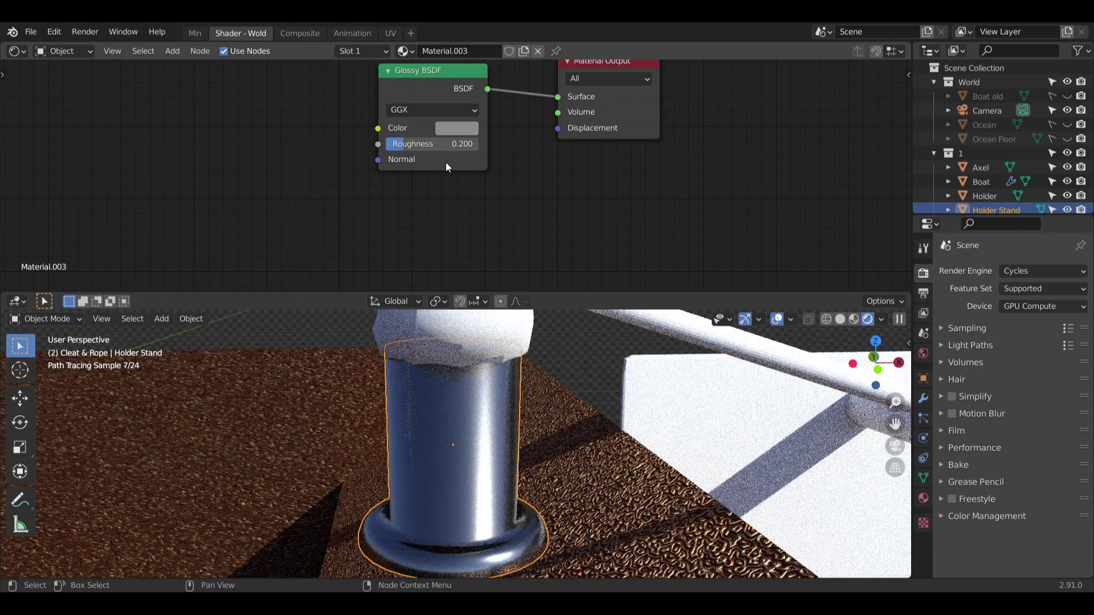
Set the Glossy BSDF's roughness on the Holder Stand's material to 0.25.
middle_drag(482, 393, 458, 402)
click(457, 149)
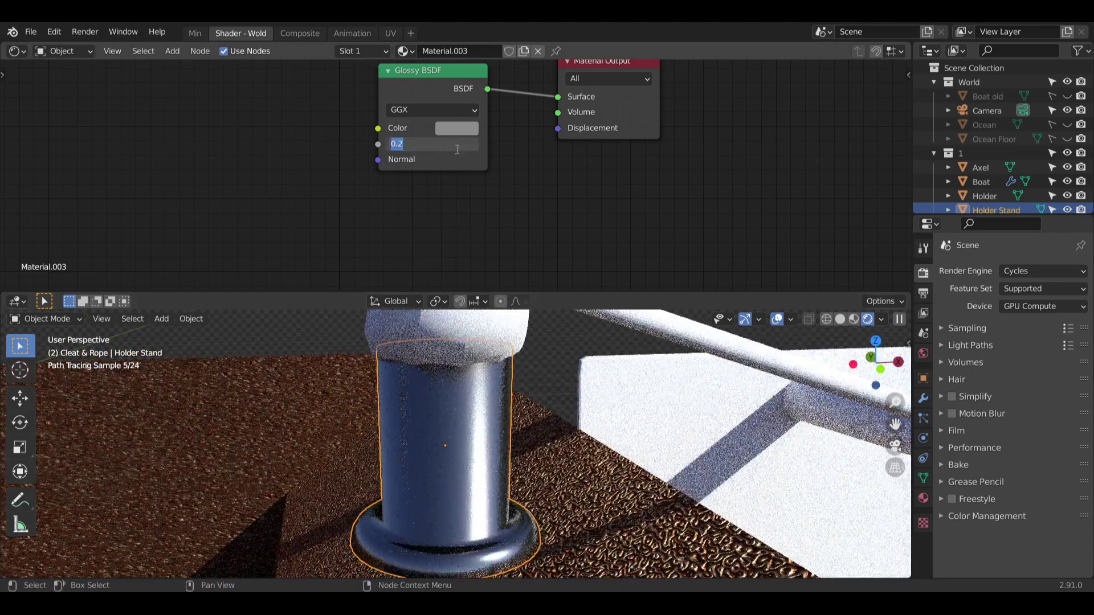
text(2.5)
key(Return)
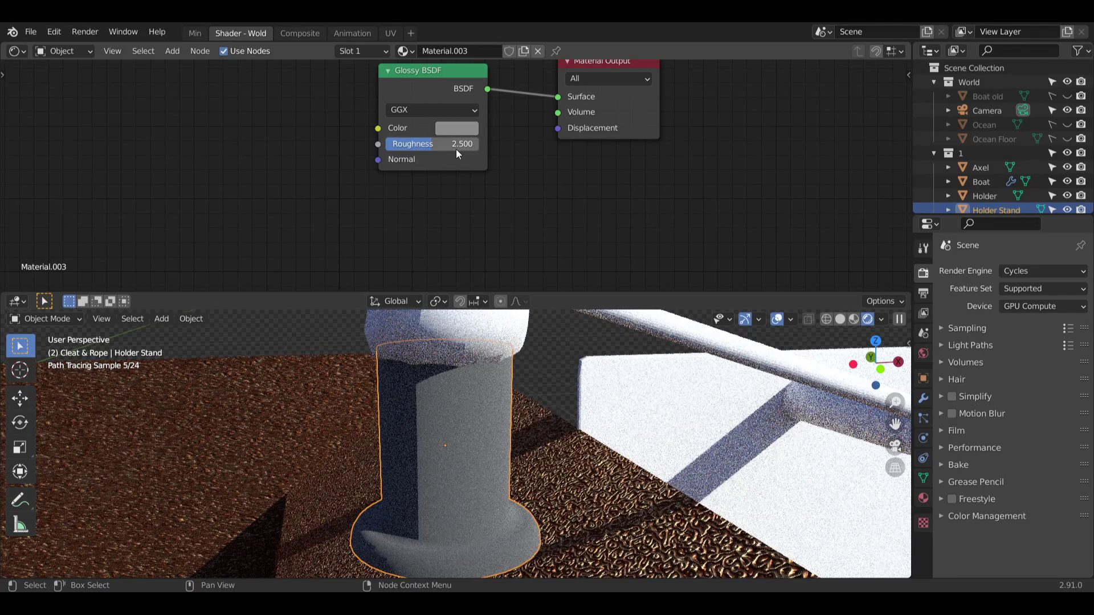
click(457, 149)
text(.25)
key(Return)
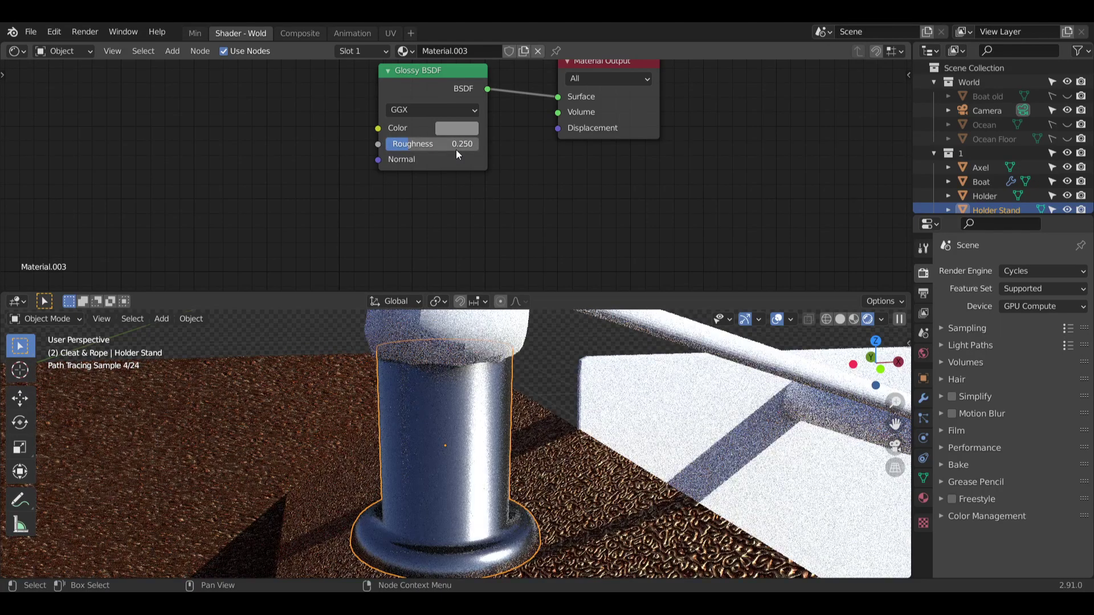
Reposition the Material Output node slightly and rename the Holder Stand's material as Chrome.
middle_drag(409, 404, 408, 366)
scroll(517, 203, down, 2)
drag(549, 119, 534, 126)
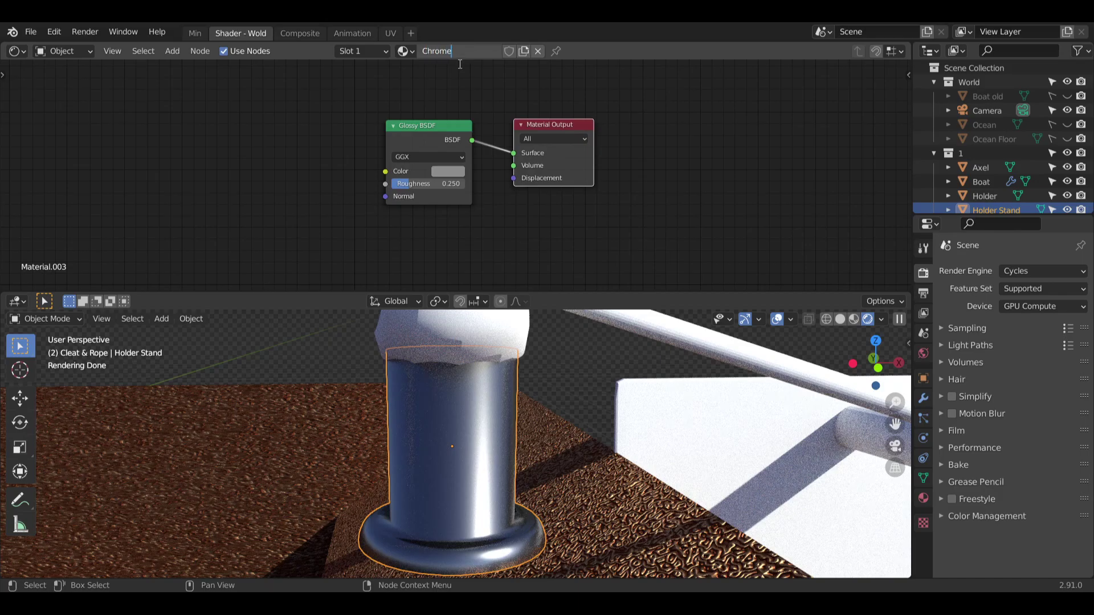
text(Chrome)
key(Return)
Assign the existing Chrome material to the Holder and to the Boat Cleat at the bow.
click(473, 327)
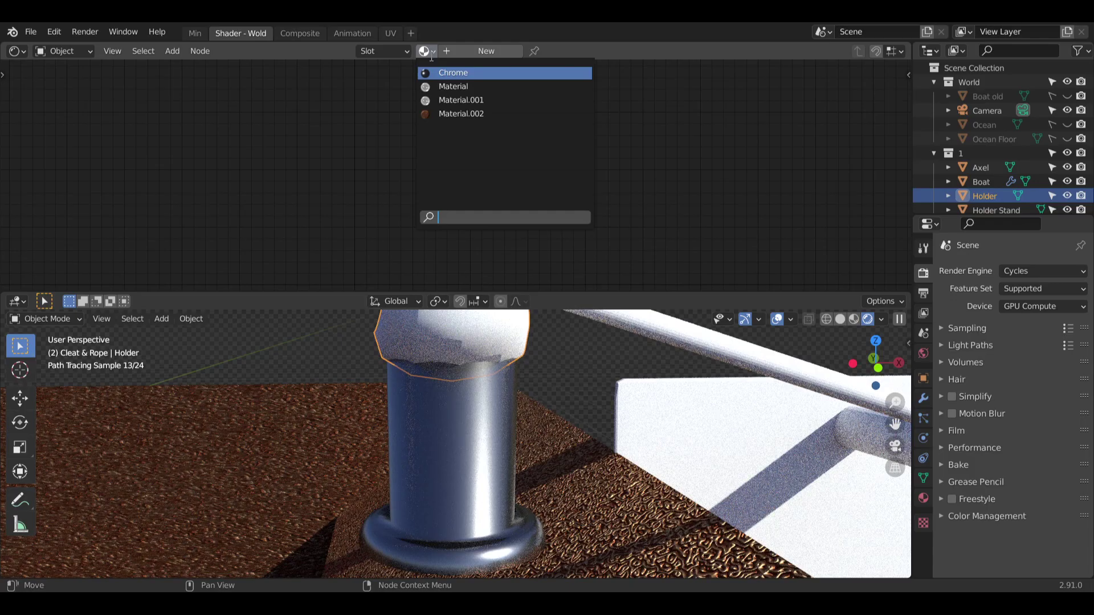
click(451, 73)
middle_drag(433, 345, 264, 453)
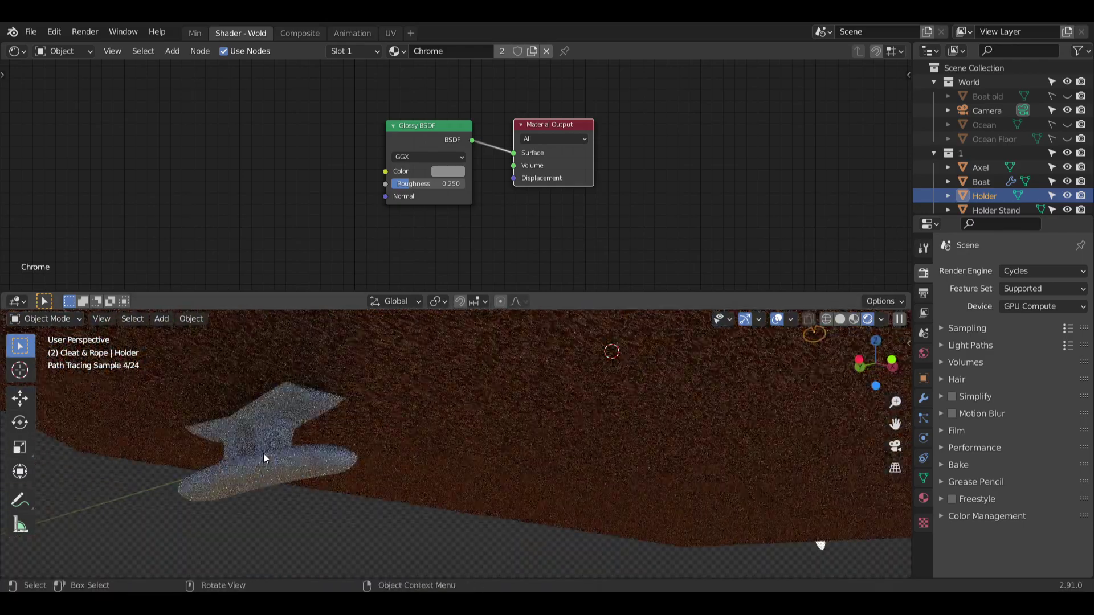
click(263, 453)
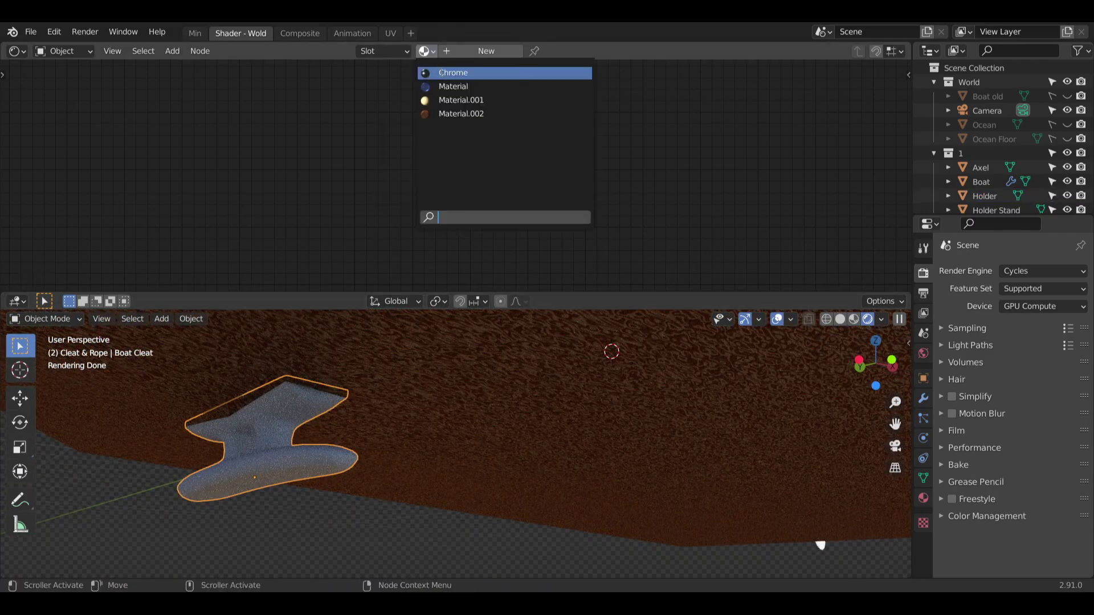
click(442, 73)
Assign the Chrome material to the Ring Anchor below the boat.
scroll(361, 466, down, 8)
shift+middle_drag(362, 473, 432, 334)
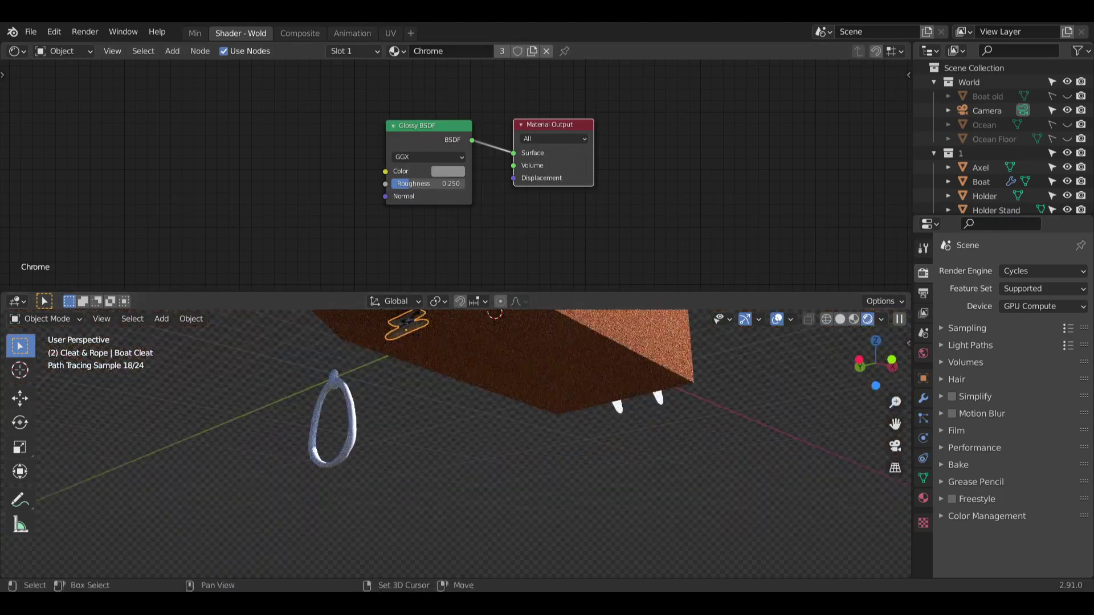
scroll(310, 389, up, 3)
shift+middle_drag(310, 389, 411, 435)
scroll(374, 439, up, 5)
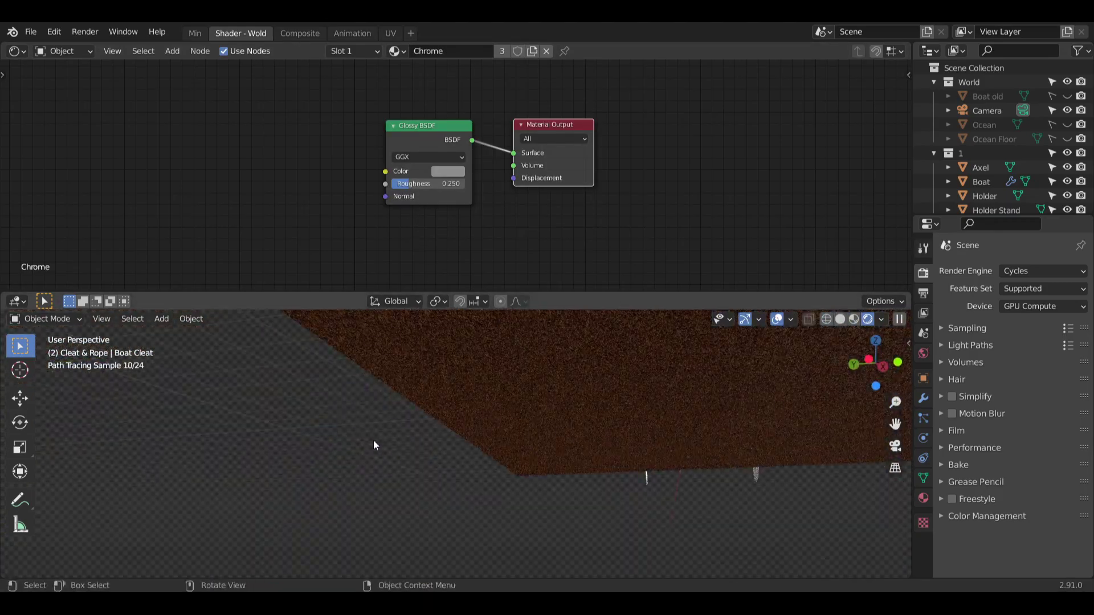
scroll(365, 447, down, 3)
click(340, 462)
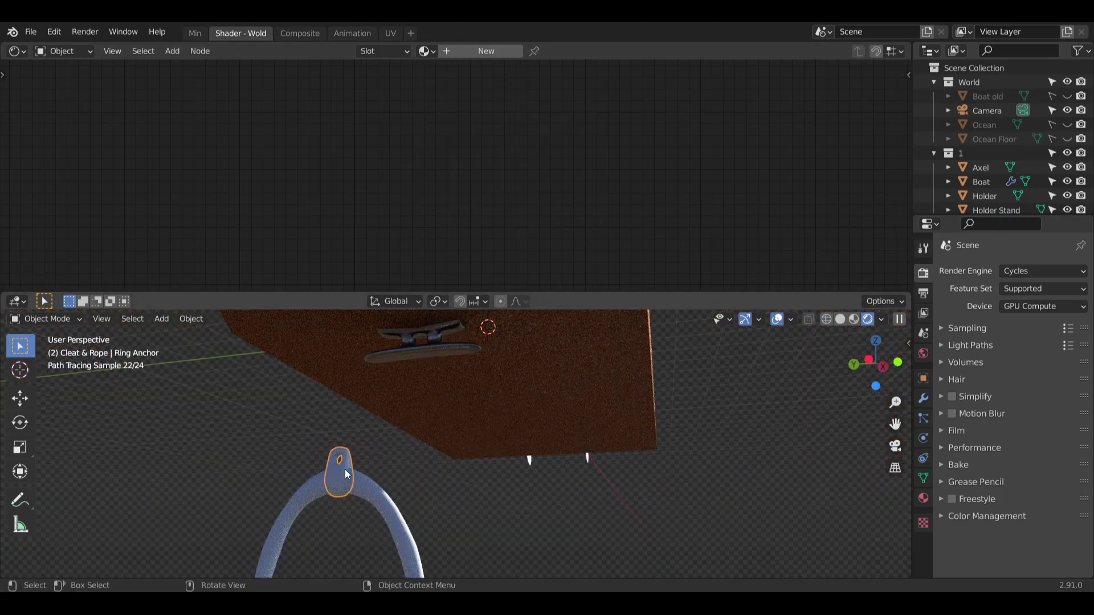
click(425, 51)
click(450, 73)
Select the Ring hanging below the boat and examine its surface and attachment to the anchor.
middle_drag(390, 383, 501, 419)
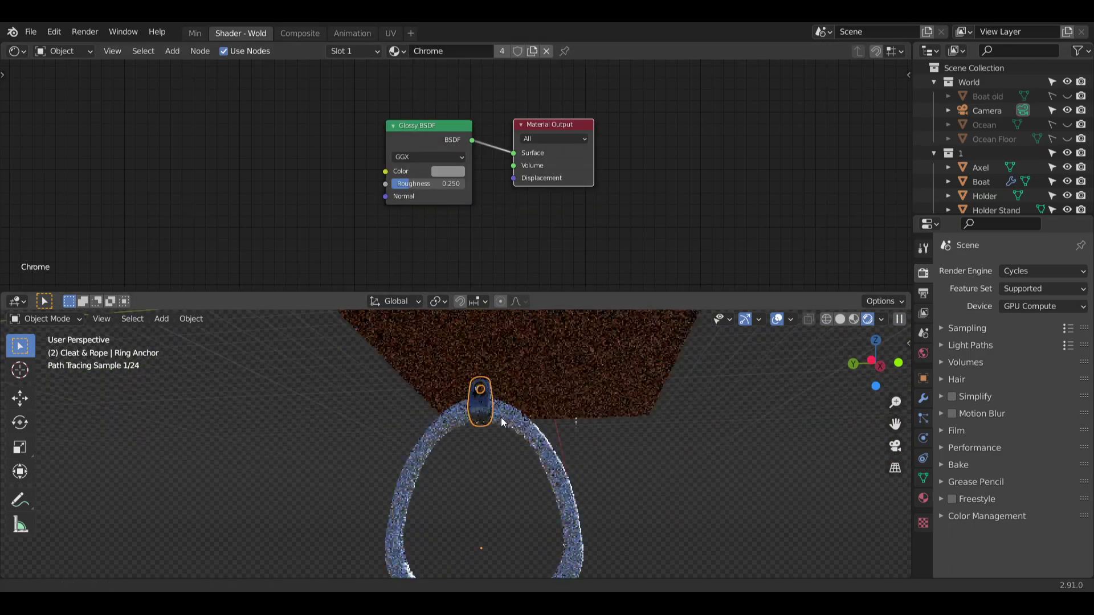
click(465, 425)
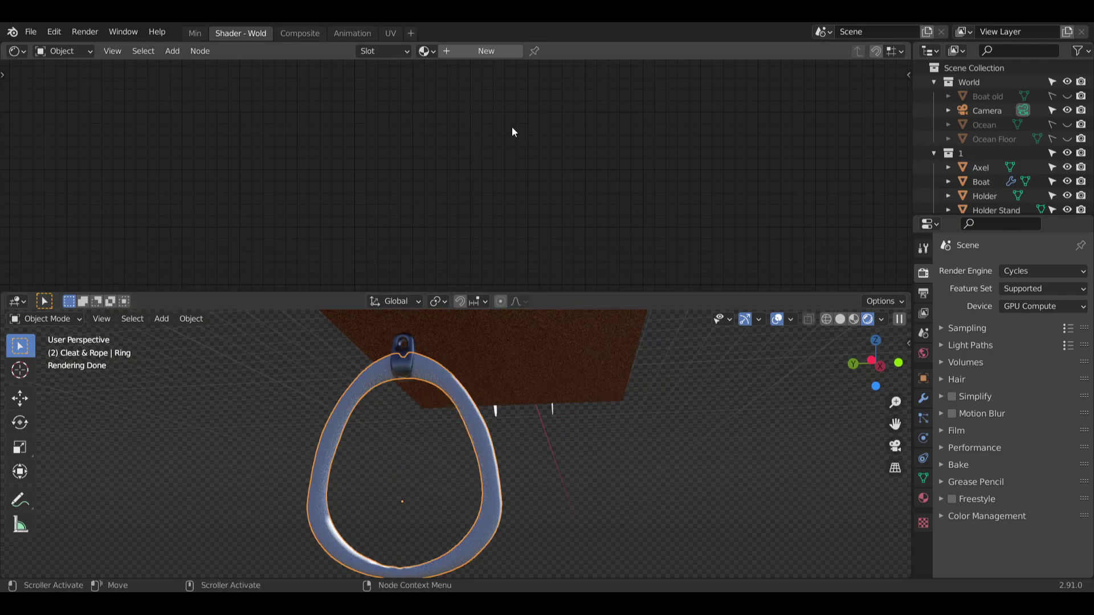
middle_drag(446, 409, 455, 426)
mouse_move(507, 479)
shift+middle_down()
mouse_move(494, 396)
mouse_move(478, 430)
shift+middle_up()
scroll(495, 416, up, 5)
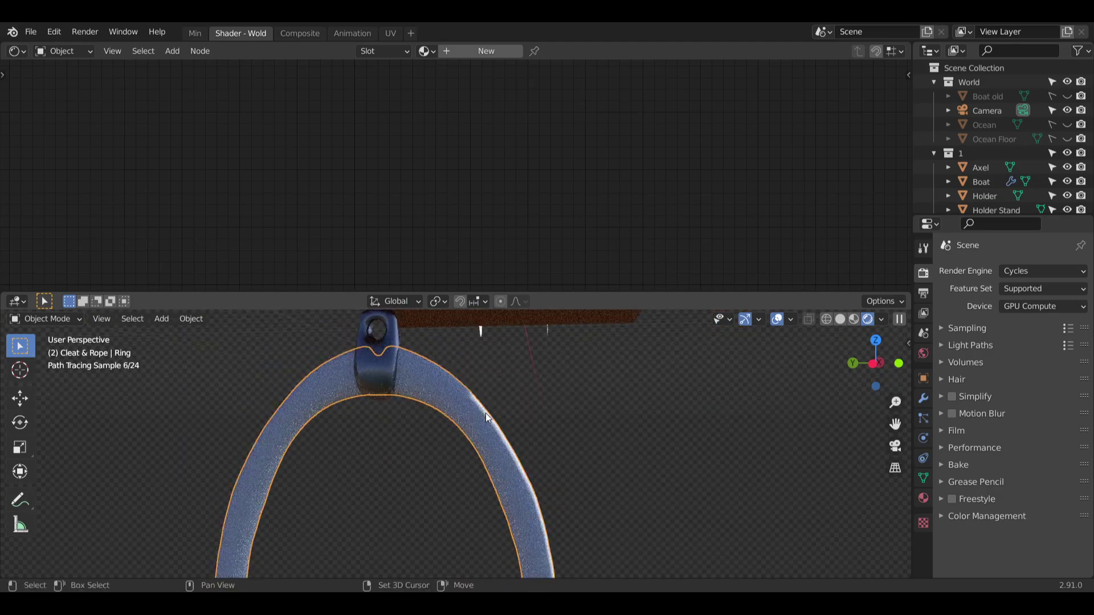
scroll(468, 427, down, 2)
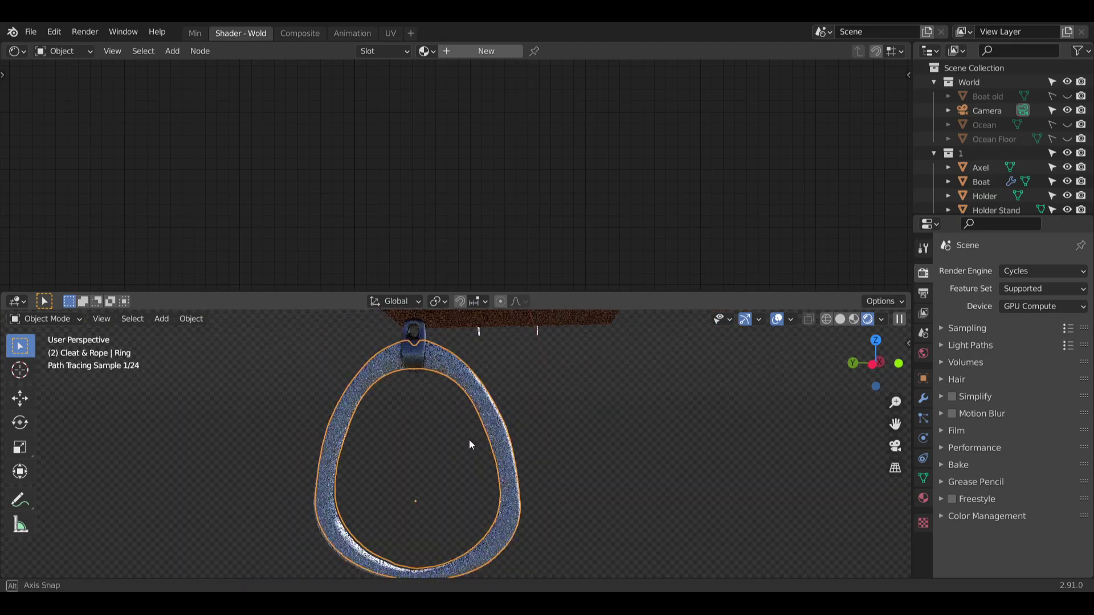
scroll(558, 438, down, 7)
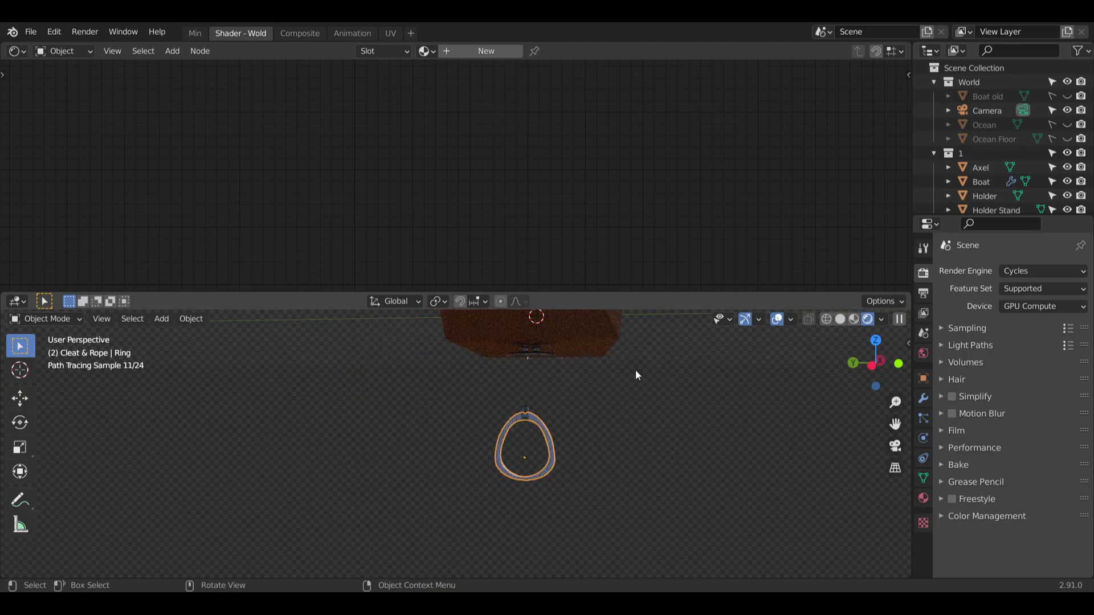
Assign the existing Chrome material to the Axel between the two rudder blades at the stern.
shift+middle_drag(635, 370, 554, 420)
scroll(555, 419, up, 6)
shift+middle_drag(507, 343, 431, 447)
scroll(441, 388, up, 5)
scroll(431, 447, up, 5)
shift+middle_drag(389, 353, 424, 411)
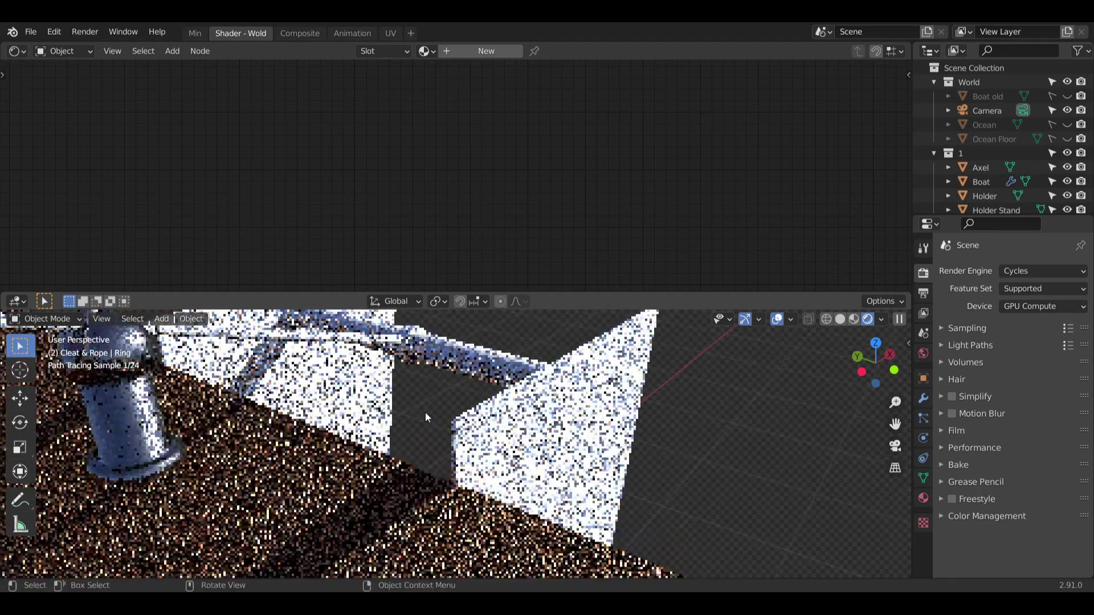
shift+middle_drag(418, 351, 453, 406)
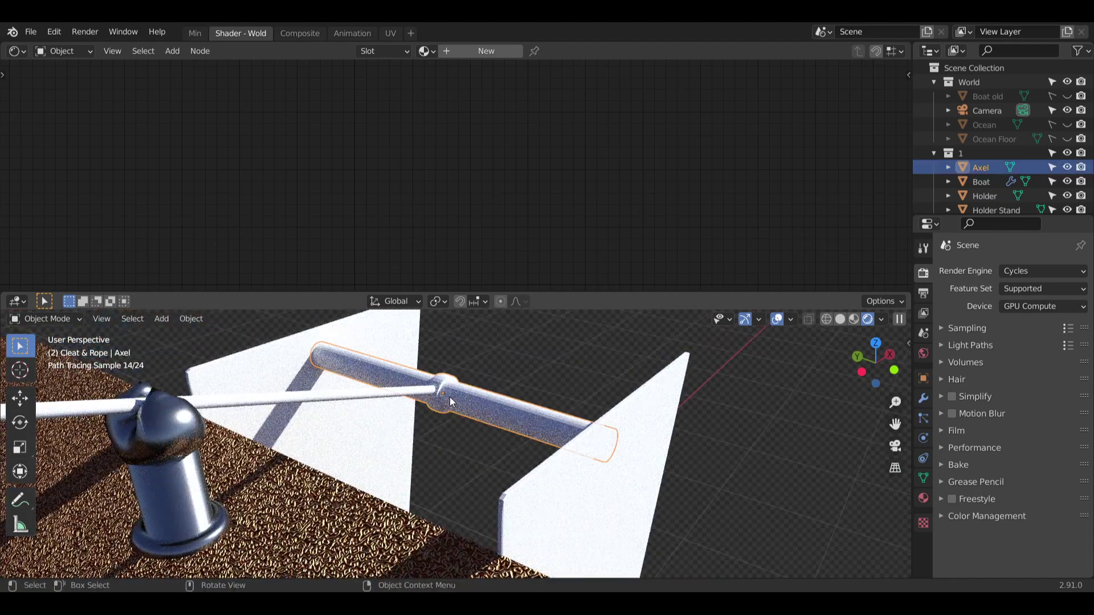
click(424, 51)
click(455, 74)
middle_drag(503, 328, 480, 339)
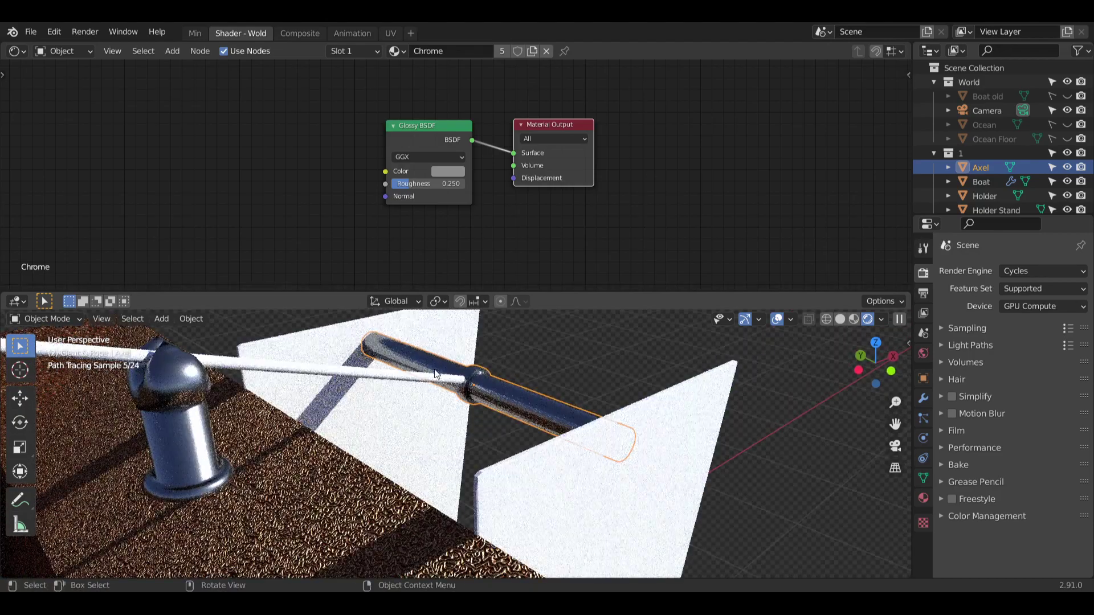
Assign Chrome to the long steering rod (Steering.001) and make that material an independent single-user copy.
click(434, 374)
click(424, 50)
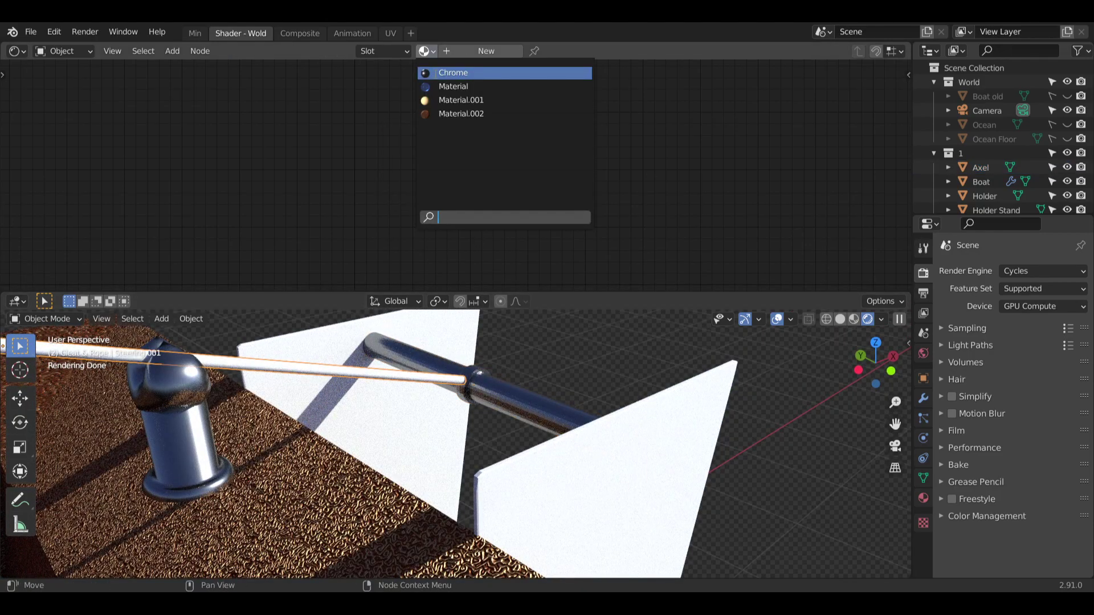
click(436, 73)
middle_drag(214, 218, 387, 227)
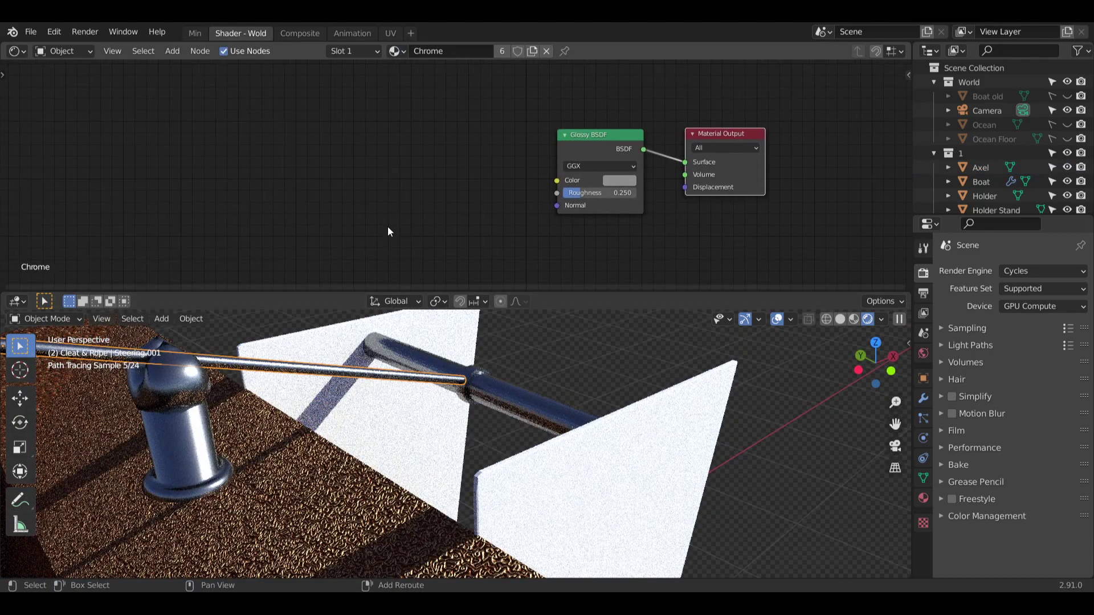
click(532, 53)
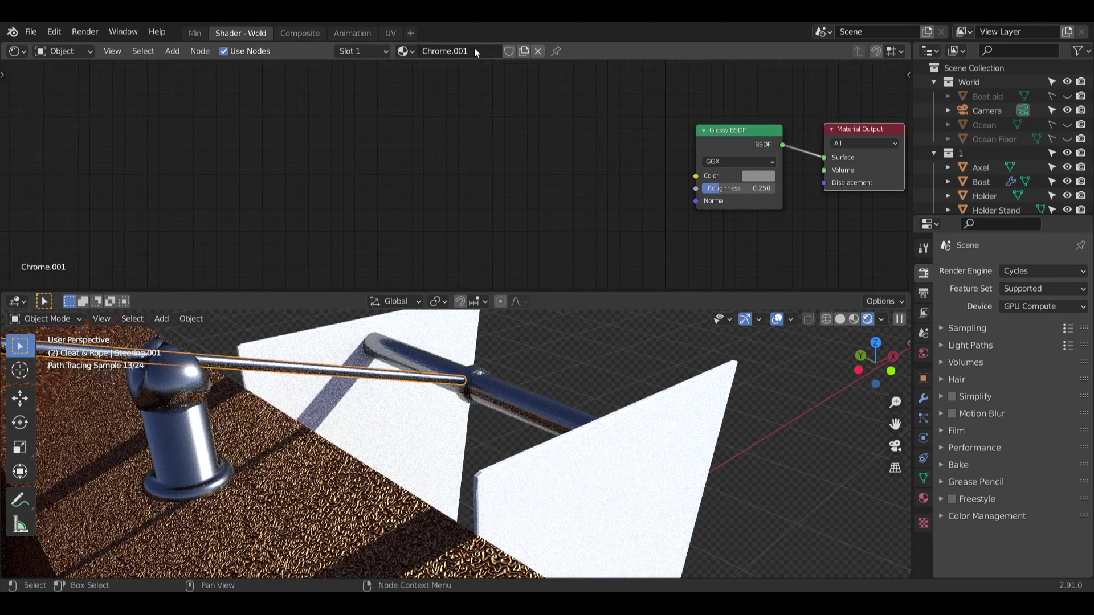
middle_drag(205, 354, 359, 356)
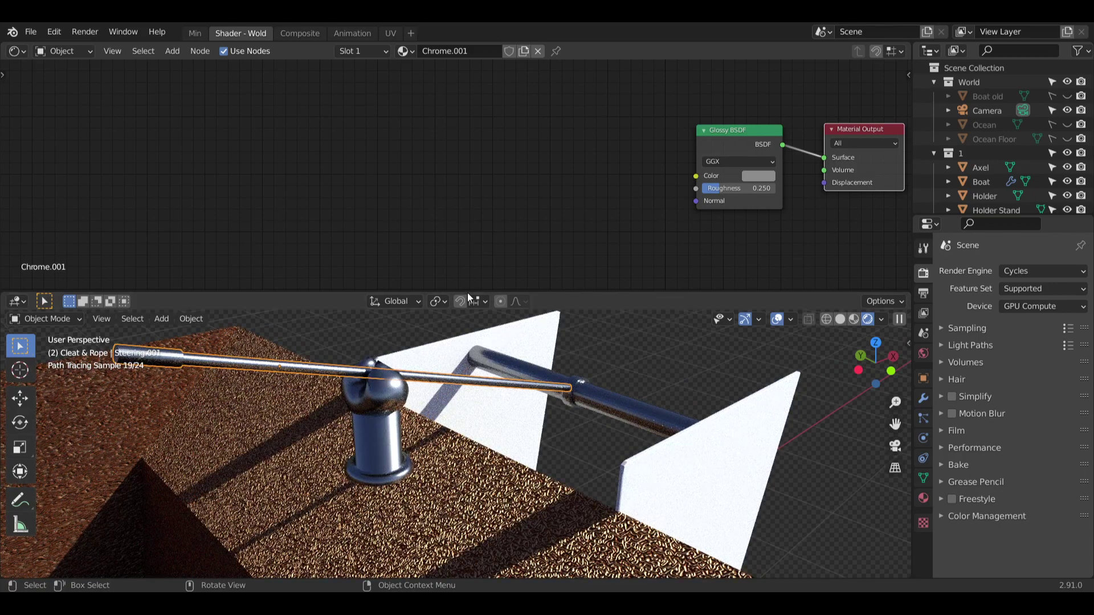
Try a Glossy BSDF roughness of 0.5 on the steering rod's copied chrome material.
middle_drag(627, 197, 510, 198)
scroll(631, 185, up, 3)
click(638, 191)
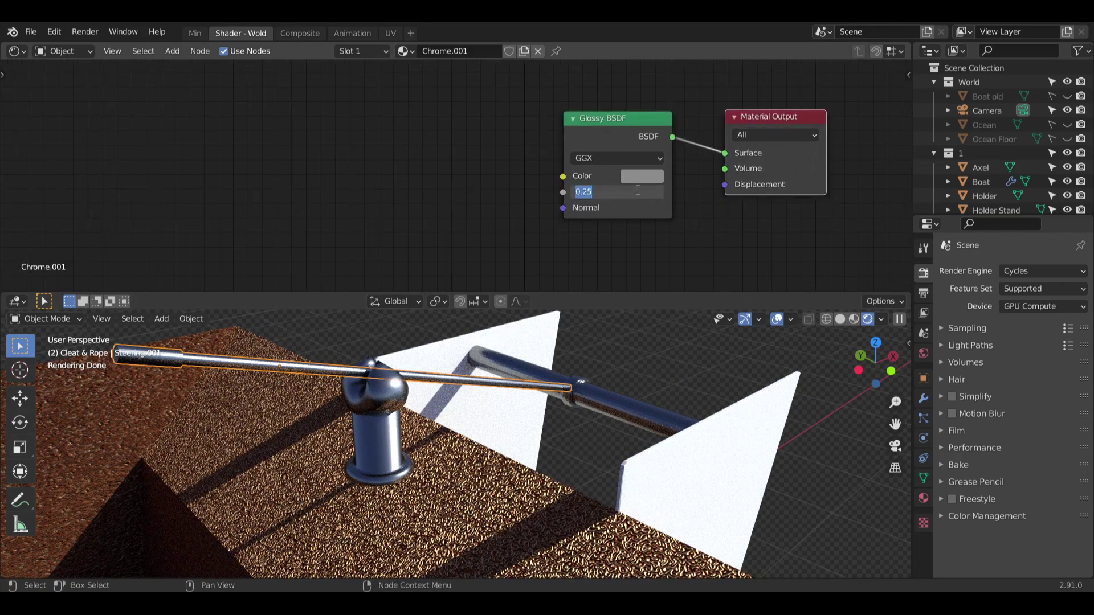
text(0.5)
key(Return)
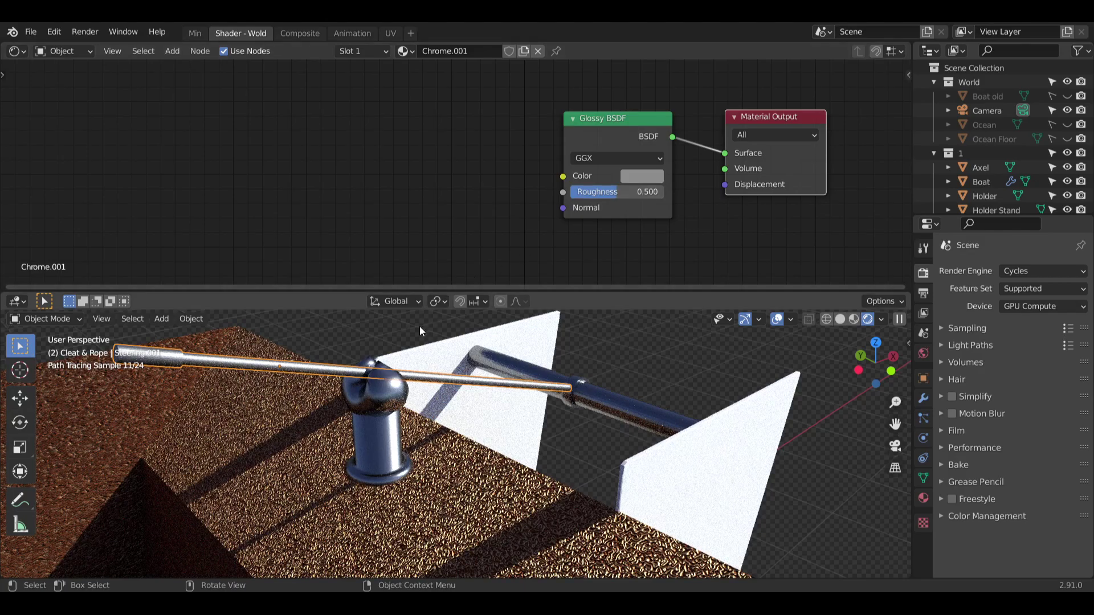
scroll(443, 373, up, 3)
middle_drag(444, 373, 456, 373)
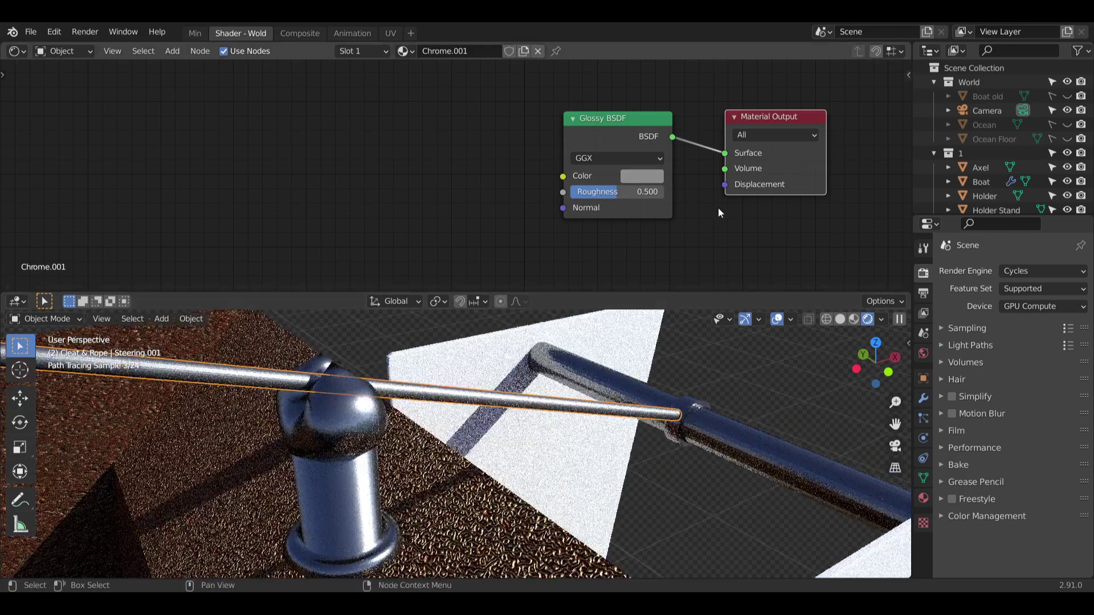
Set the Glossy BSDF roughness of the steering rod's material to 0.4.
click(647, 190)
text(.4)
key(Return)
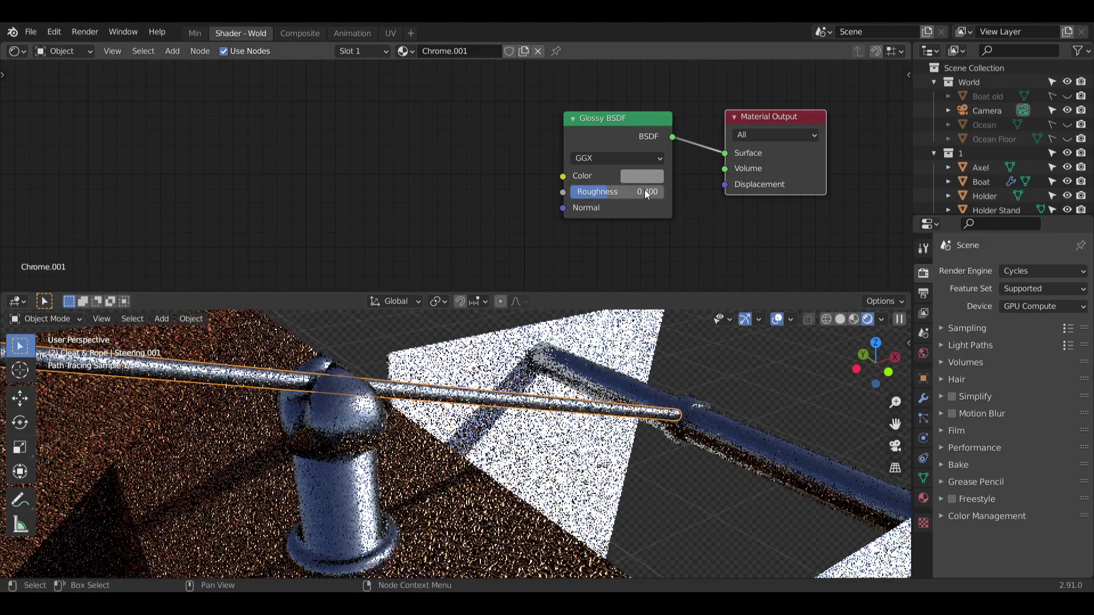
scroll(217, 410, down, 4)
middle_drag(193, 230, 317, 198)
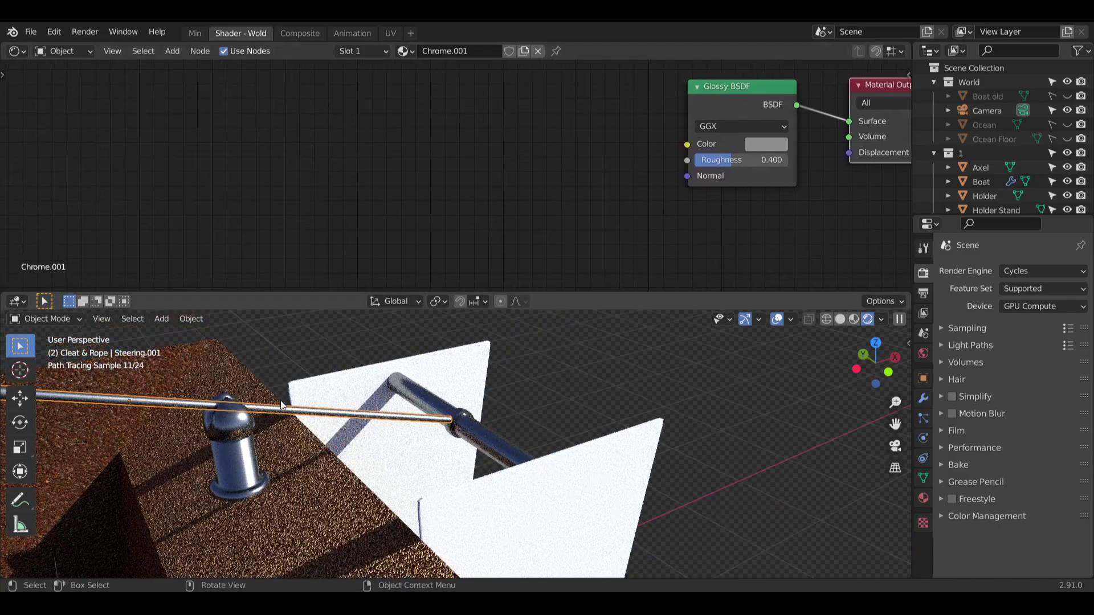
Select the white rudder blades (Steering) at the boat's stern.
scroll(336, 419, down, 4)
mouse_move(342, 427)
shift+middle_down()
mouse_move(419, 398)
mouse_move(449, 412)
mouse_move(579, 349)
mouse_move(491, 390)
shift+middle_up()
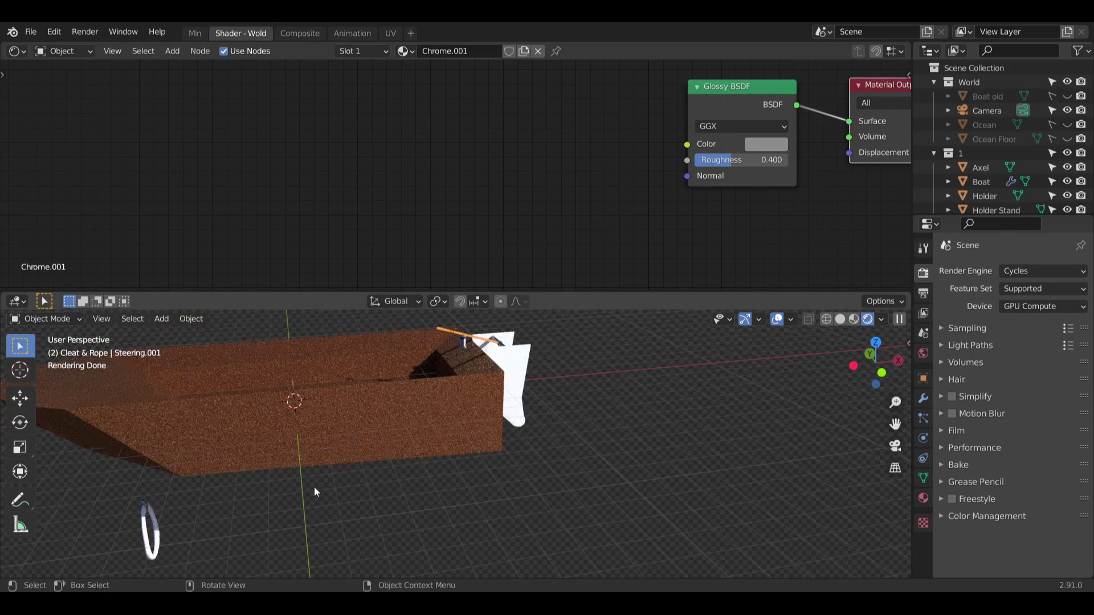
mouse_move(328, 439)
shift+middle_down()
mouse_move(471, 354)
mouse_move(389, 393)
shift+middle_up()
scroll(389, 393, up, 5)
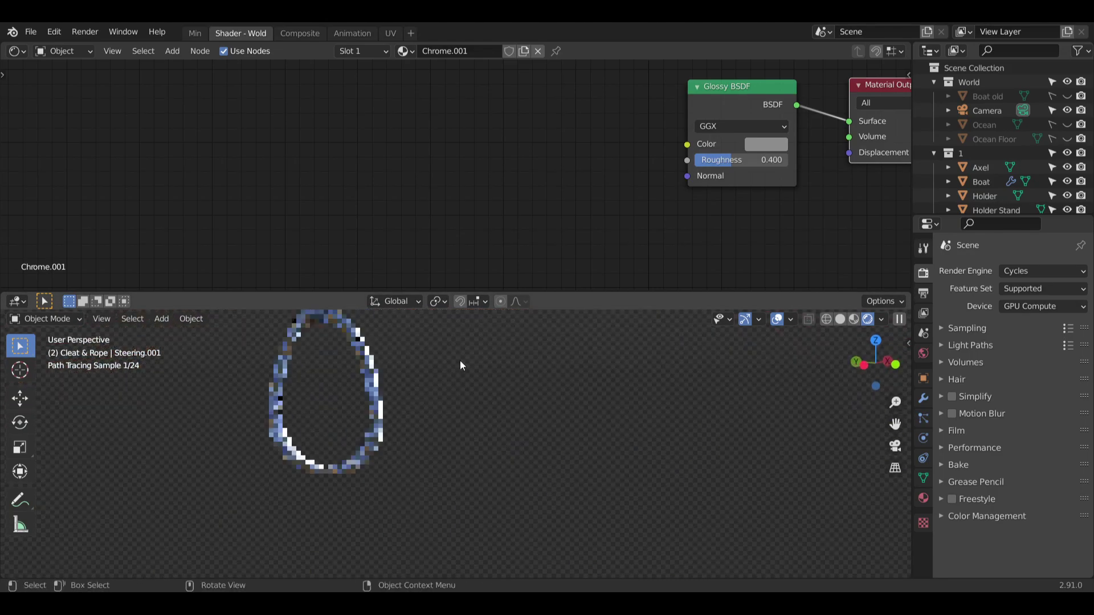
scroll(497, 367, down, 7)
shift+middle_drag(570, 373, 429, 457)
middle_drag(521, 380, 469, 398)
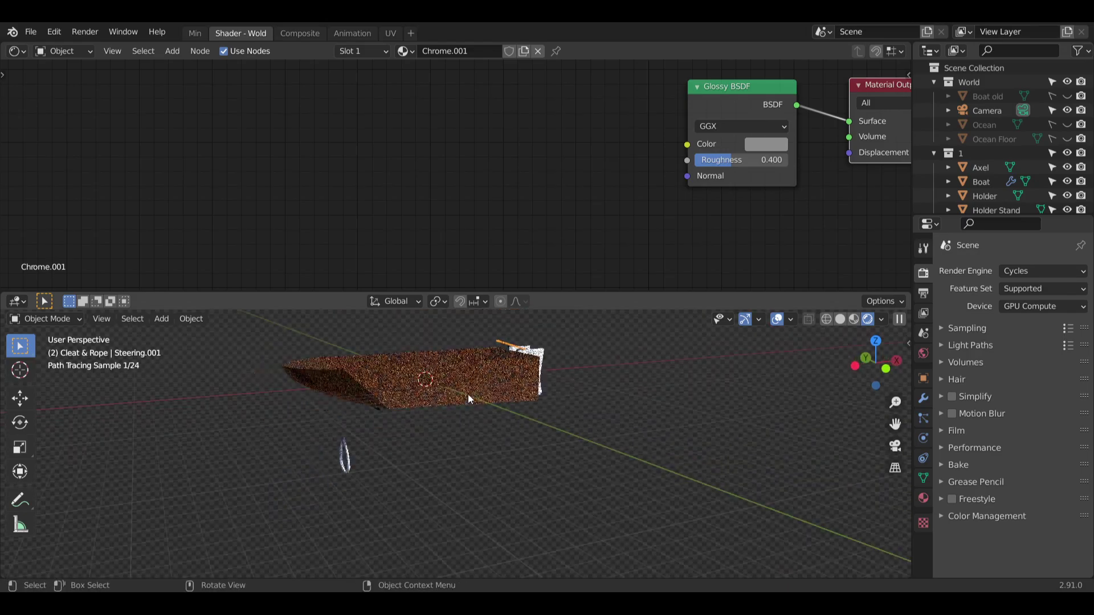
scroll(555, 353, up, 6)
shift+middle_drag(560, 352, 425, 416)
click(459, 415)
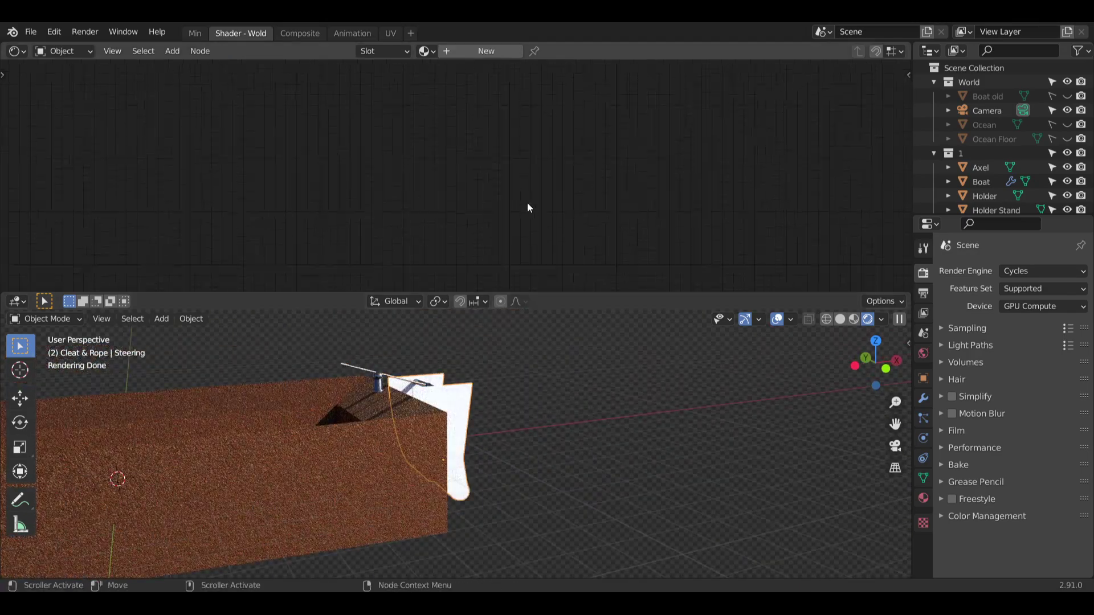
Create a new material for the rudder blades and lower its Principled BSDF roughness to 0.124.
click(466, 51)
scroll(473, 155, up, 3)
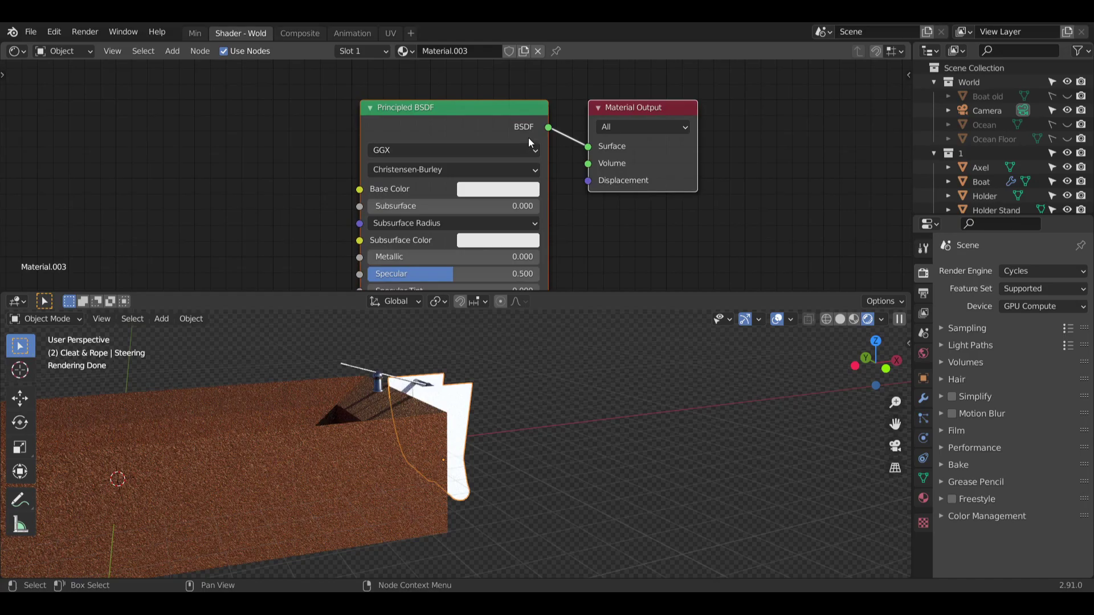
middle_drag(565, 191, 524, 112)
scroll(529, 131, down, 3)
scroll(448, 424, up, 2)
middle_drag(462, 389, 393, 371)
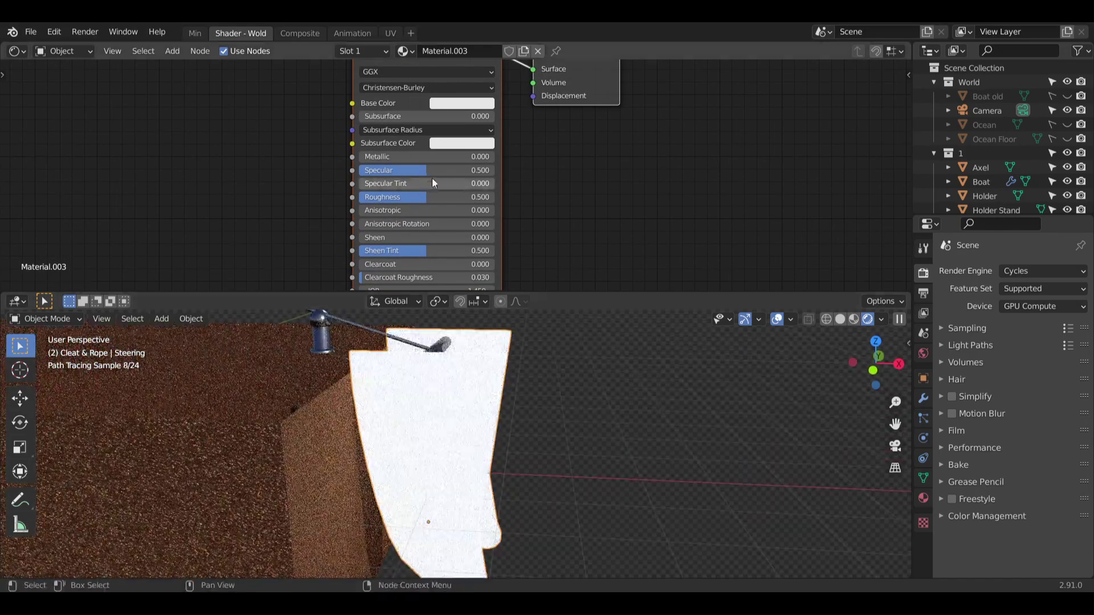
drag(426, 203, 400, 211)
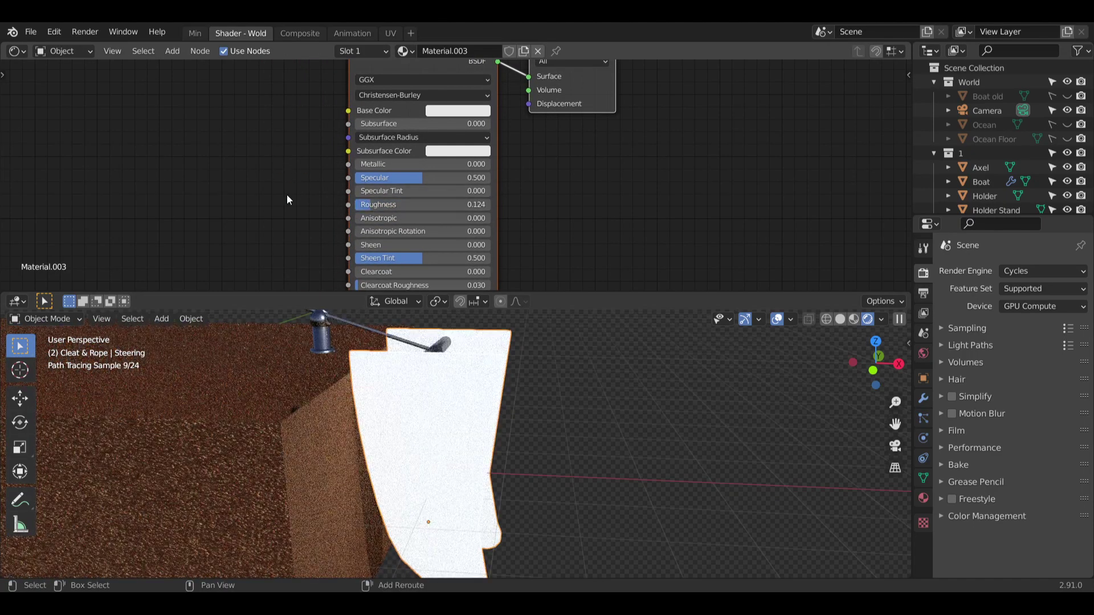
Set the metallic value of the rudder blades' Principled BSDF to 0.2.
middle_drag(286, 194, 327, 161)
click(408, 137)
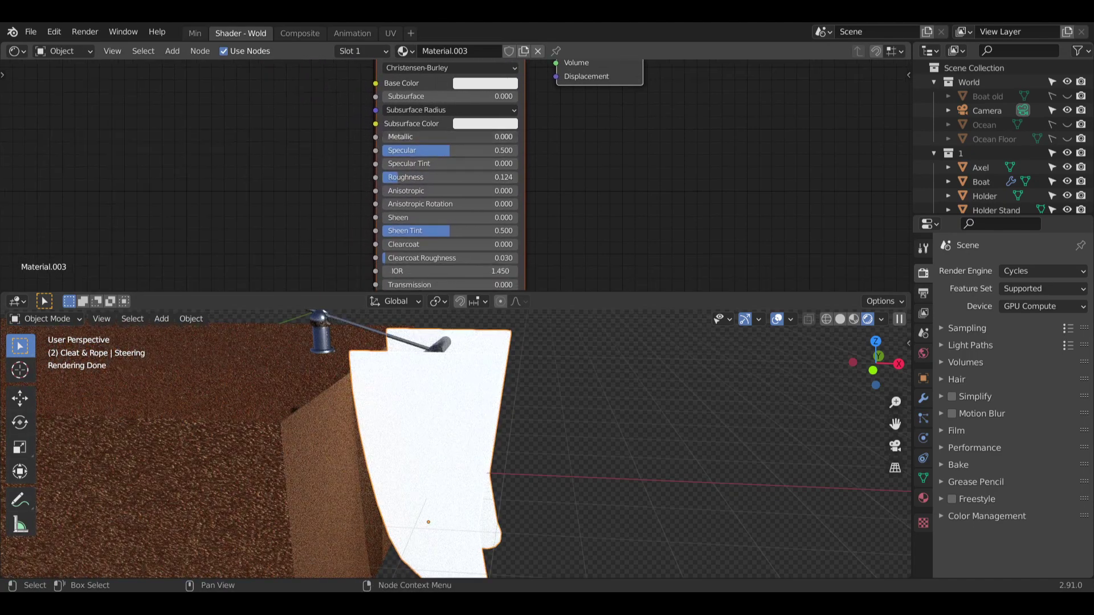
text(0.2)
key(Return)
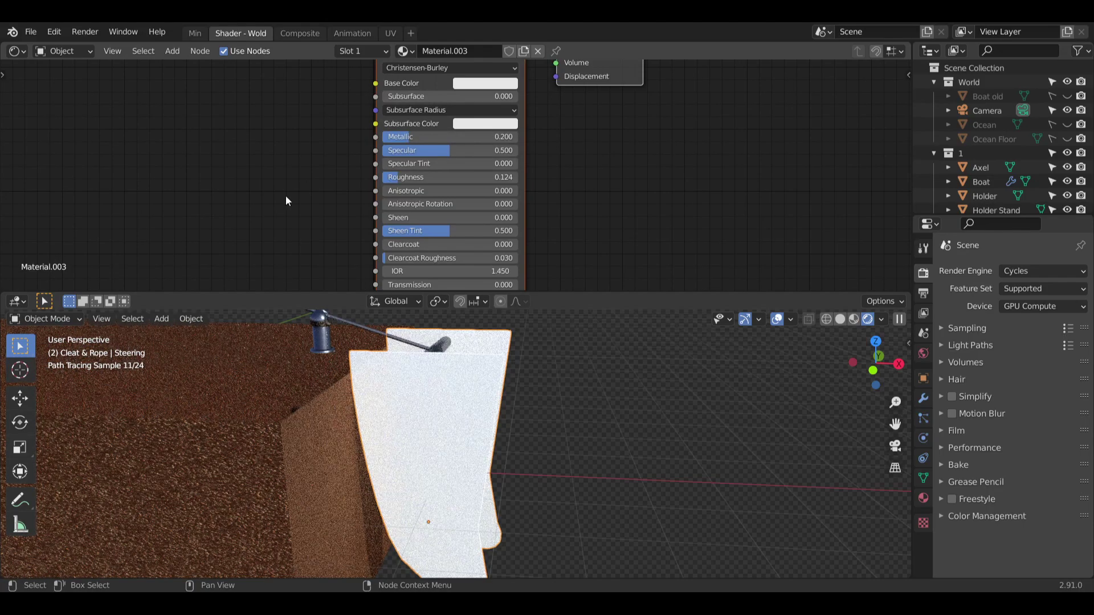
Reduce the rudder material's roughness to 0 and try out its clearcoat, leaving clearcoat at 0.
drag(414, 179, 392, 178)
mouse_move(452, 391)
middle_down()
mouse_move(441, 410)
mouse_move(456, 398)
middle_up()
scroll(447, 408, up, 4)
scroll(536, 171, down, 3)
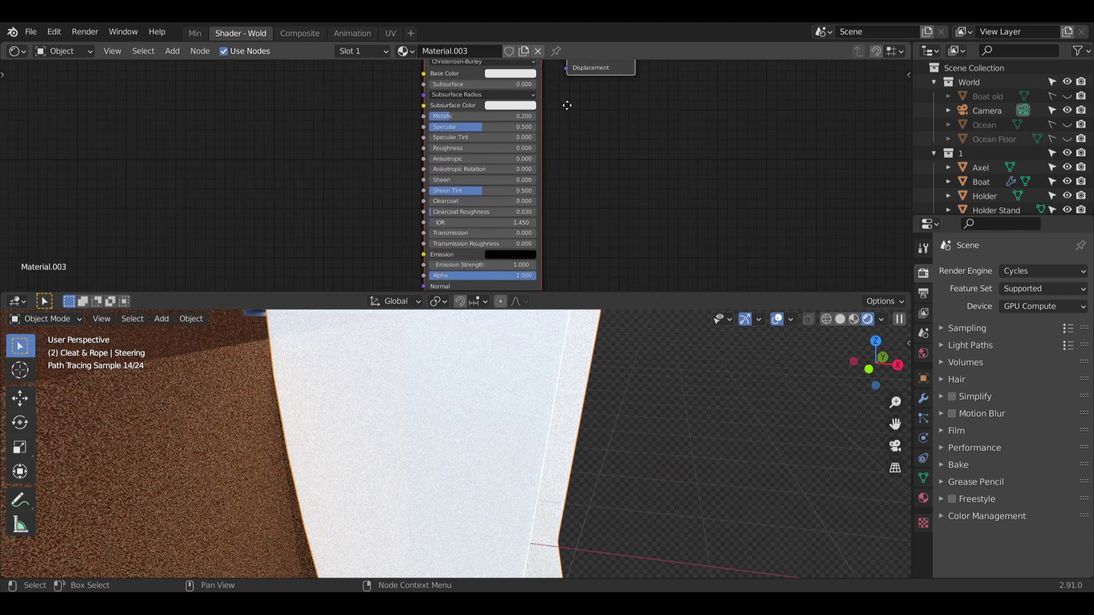
scroll(539, 183, up, 2)
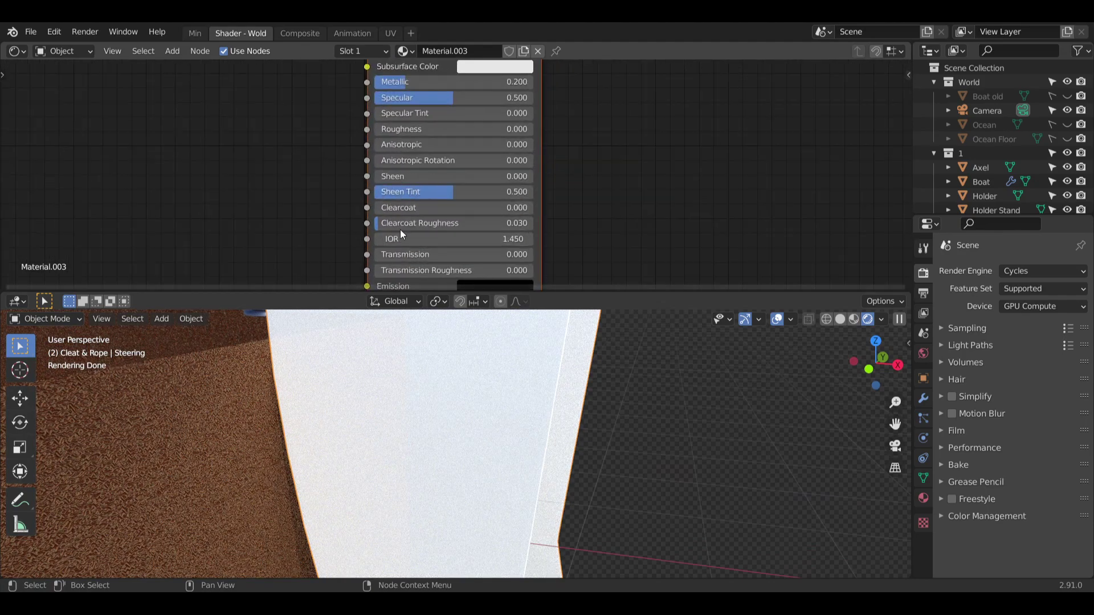
drag(399, 207, 376, 208)
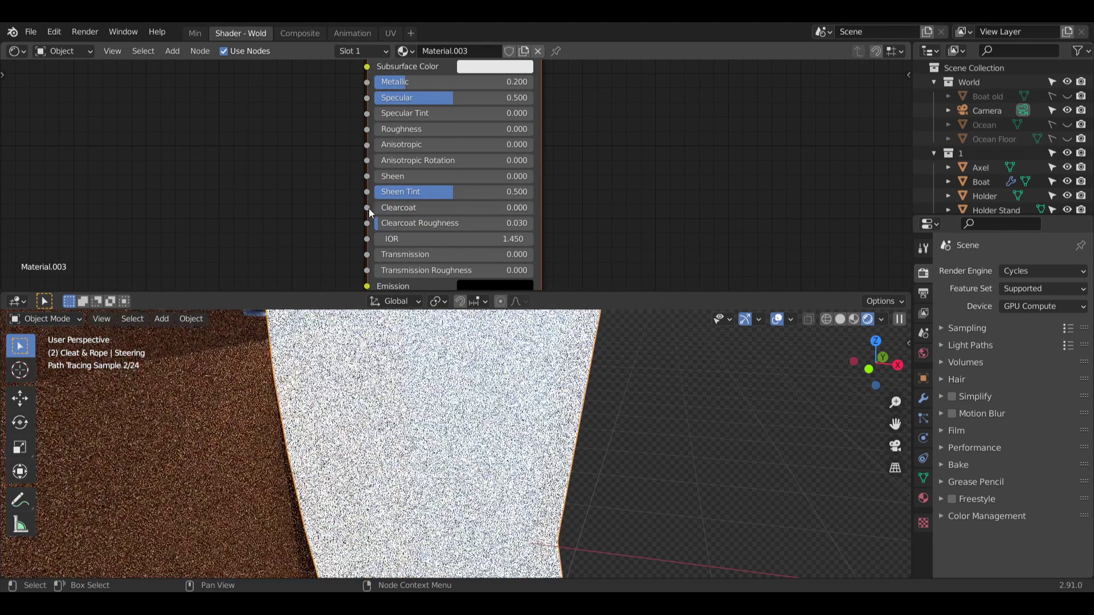
shift+middle_drag(320, 119, 354, 178)
shift+middle_drag(356, 111, 333, 158)
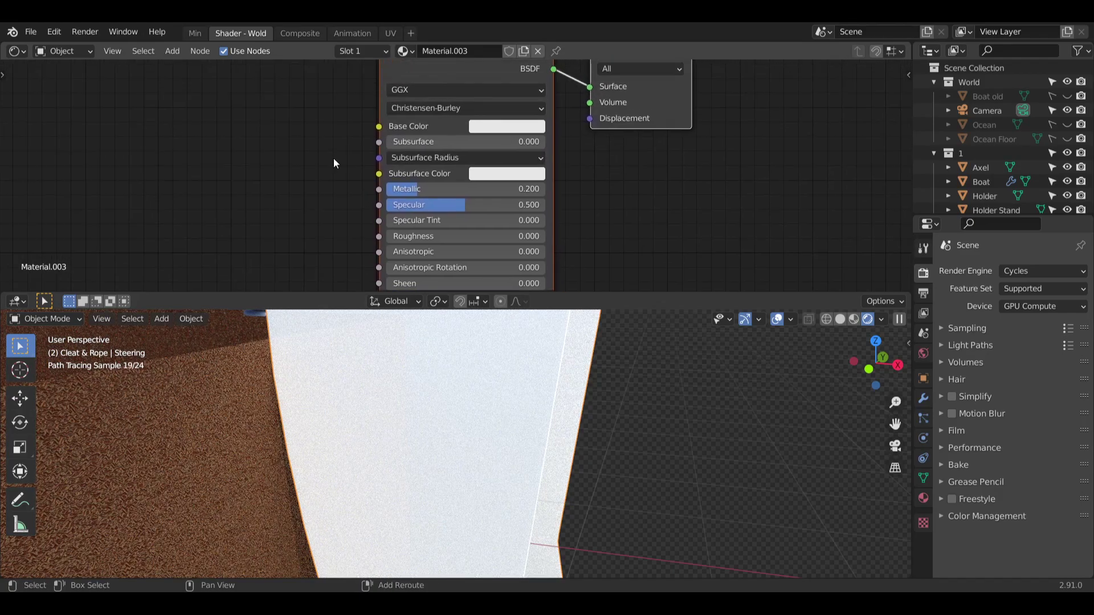
Set the rudder material's base color to a muted blue-violet with hue 0.661, saturation 0.167 and value 0.731.
click(507, 128)
click(595, 171)
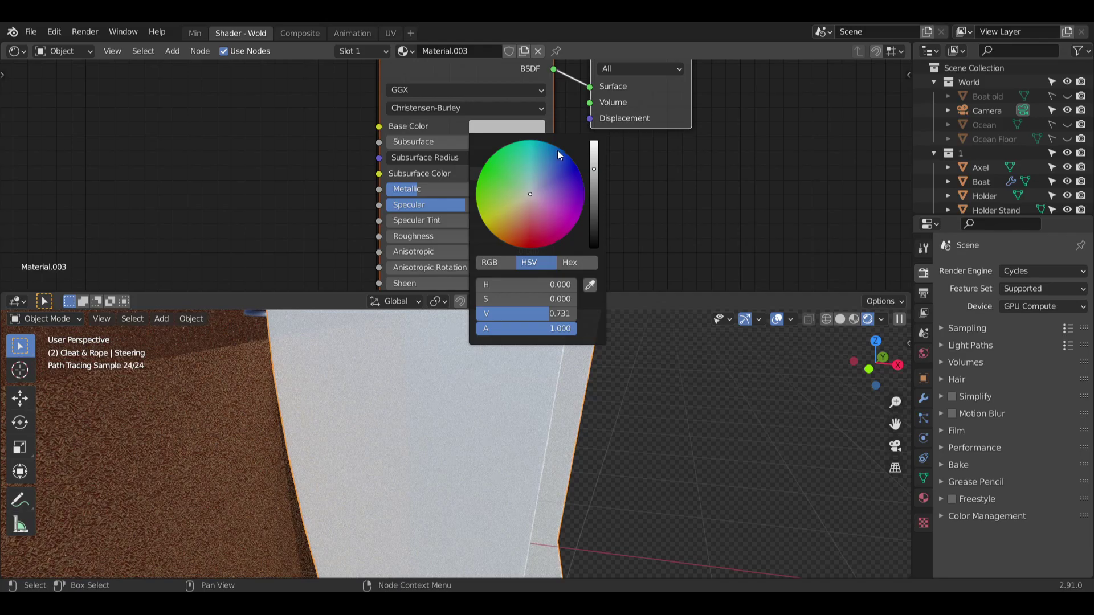
drag(530, 193, 537, 188)
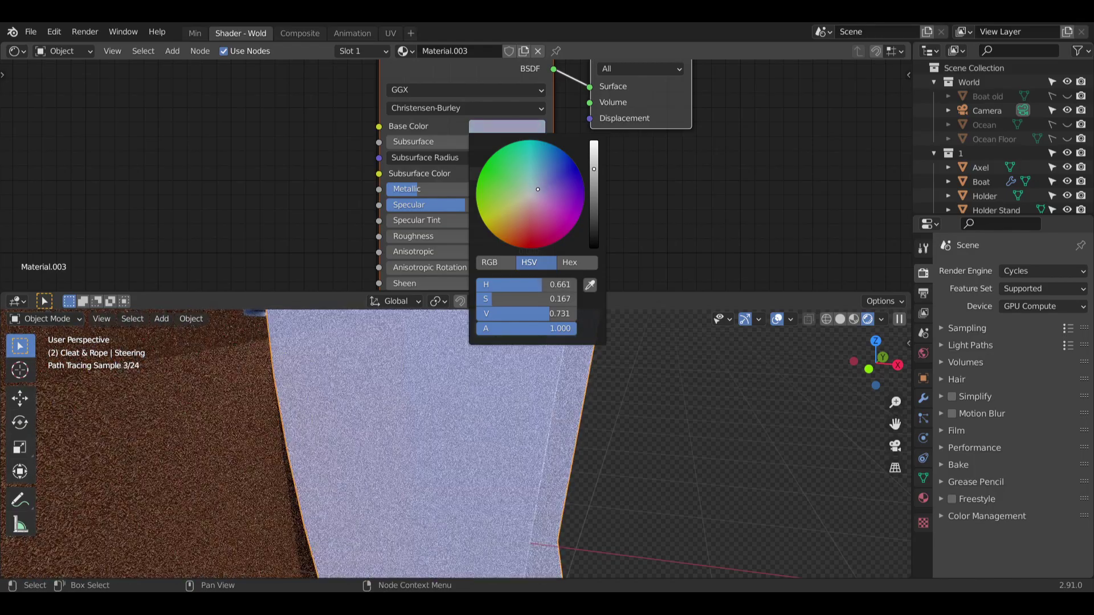
middle_drag(609, 475, 569, 468)
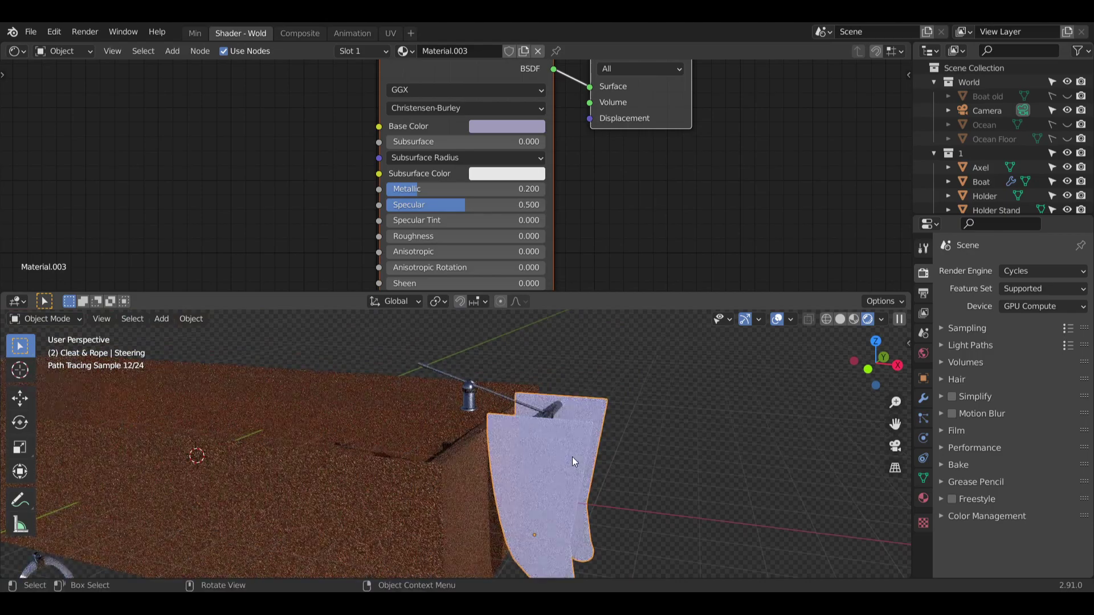
Assign the boat's existing wood material, Material.002, to the rudder blades.
scroll(607, 176, down, 3)
click(405, 51)
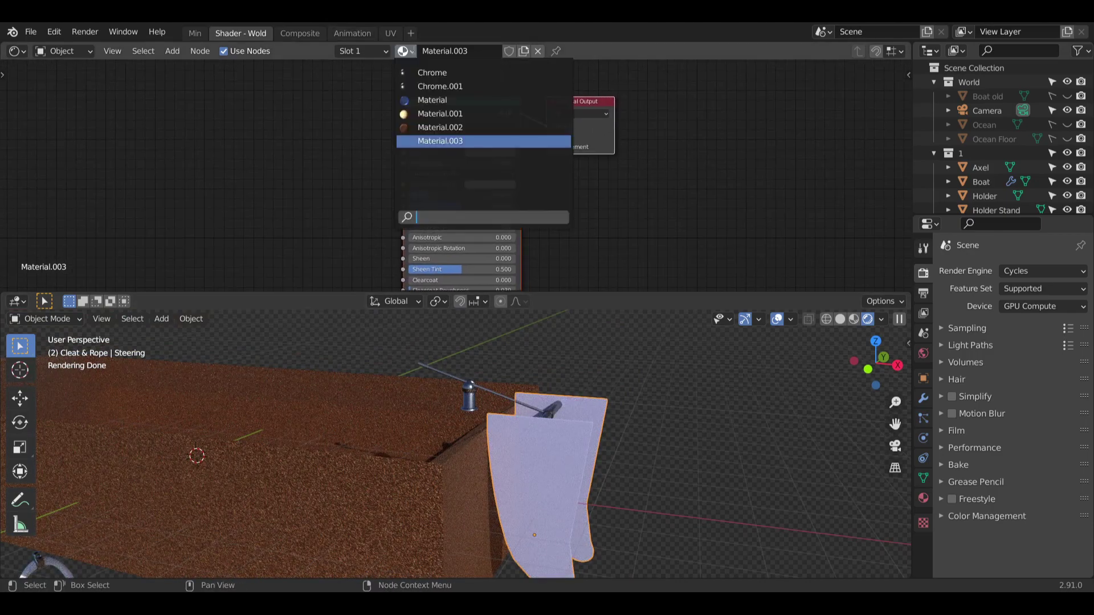
click(422, 127)
middle_drag(570, 353, 537, 462)
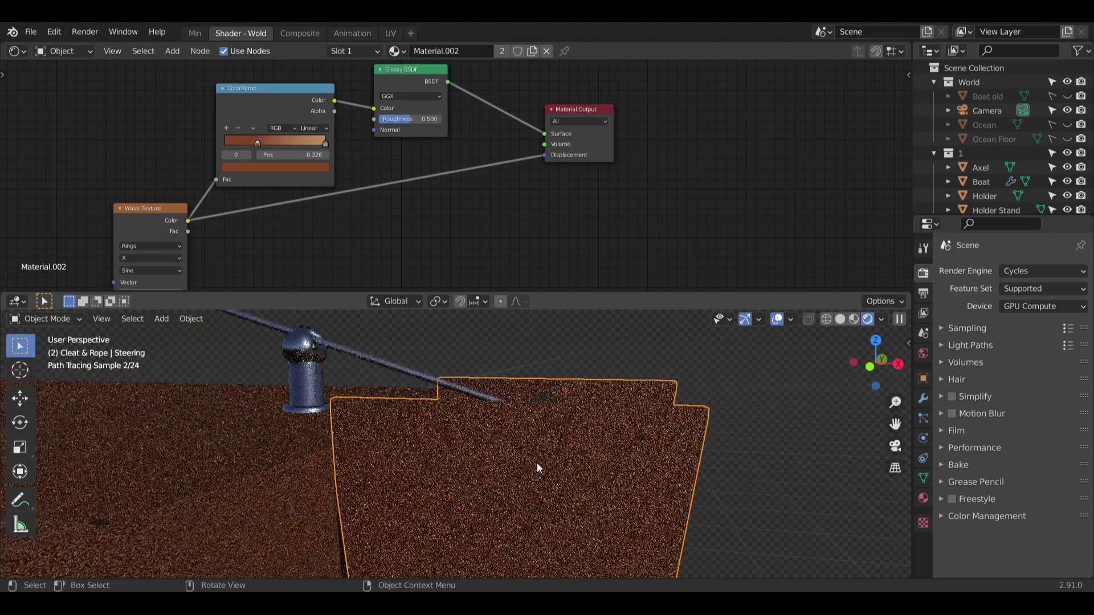
Set the Wave Texture scale of the wood material, Material.002, to 30.
scroll(545, 501, up, 2)
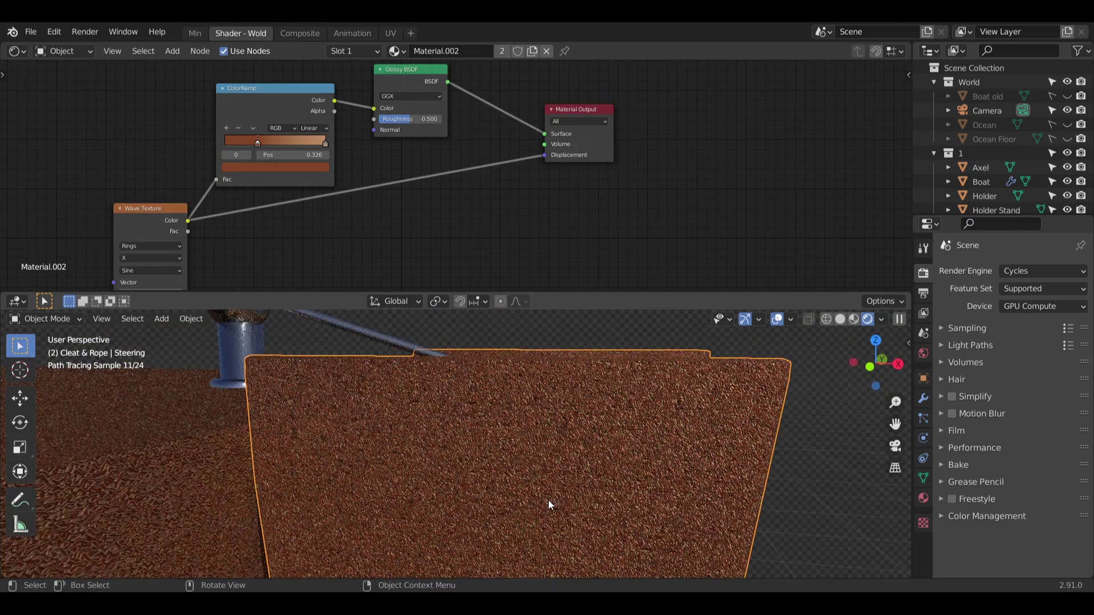
scroll(315, 221, up, 5)
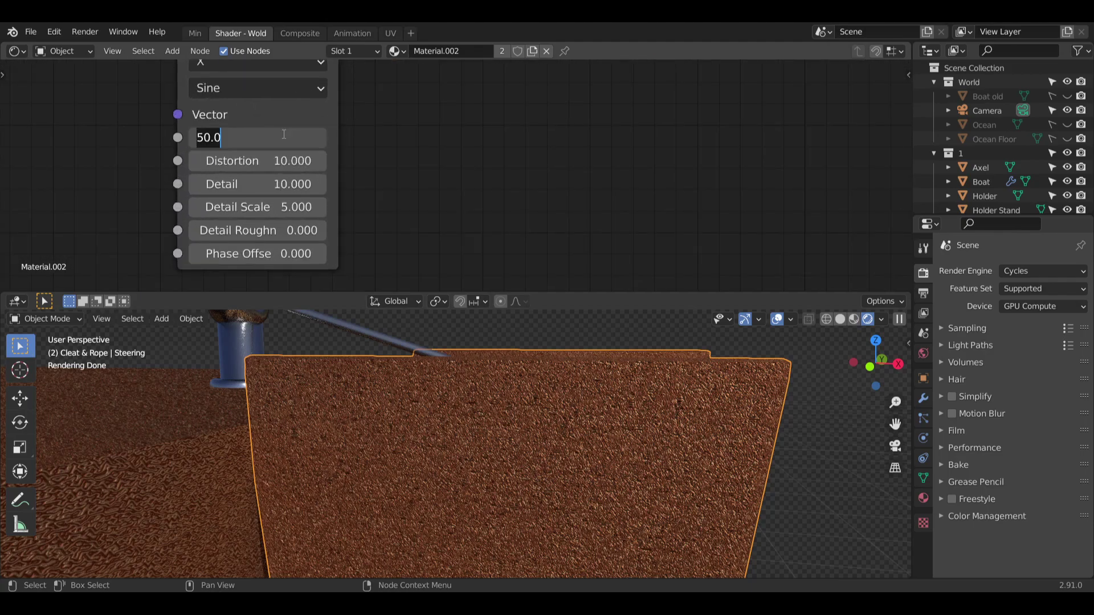
text(30)
key(Return)
middle_drag(191, 372, 310, 387)
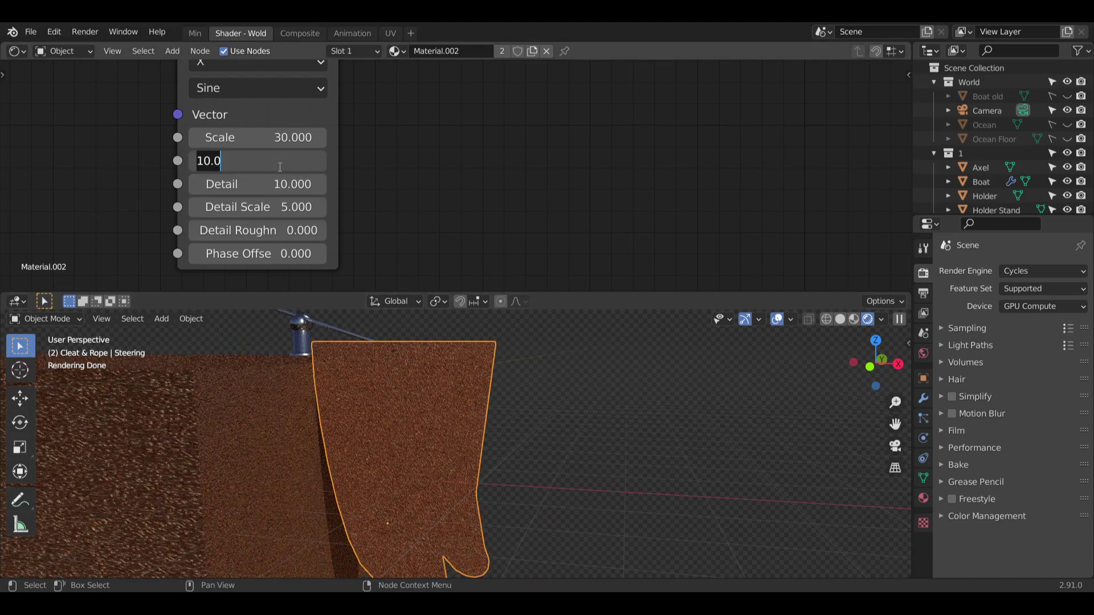
Set the Wave Texture distortion of the wood material to 5.
key(Escape)
middle_drag(333, 498, 390, 430)
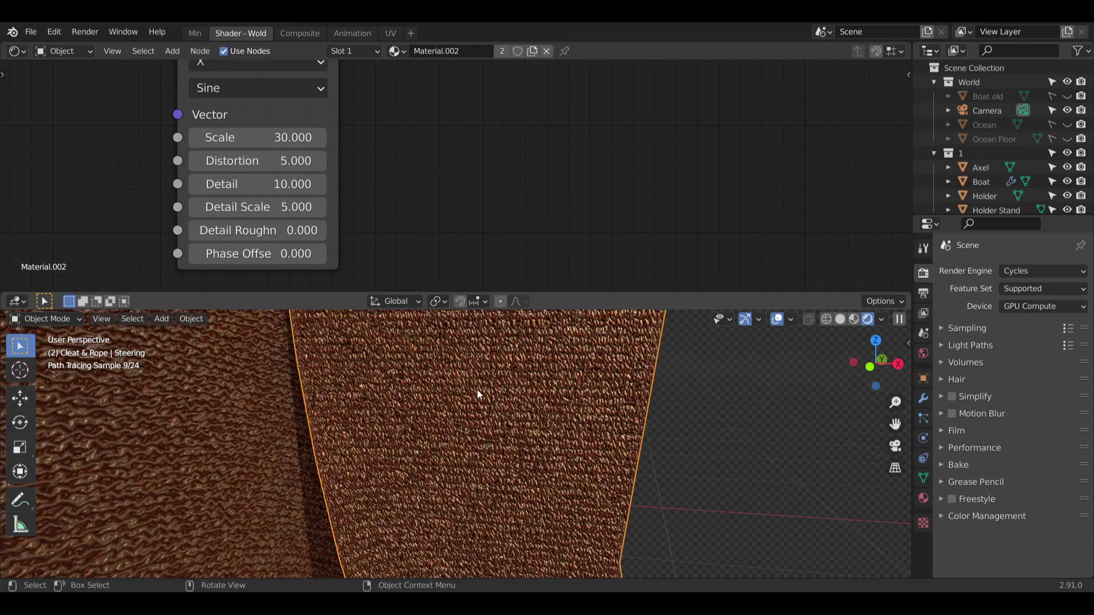
mouse_move(478, 394)
middle_down()
mouse_move(491, 407)
mouse_move(444, 400)
mouse_move(463, 397)
middle_up()
scroll(491, 399, down, 5)
scroll(513, 138, down, 7)
middle_drag(550, 153, 471, 230)
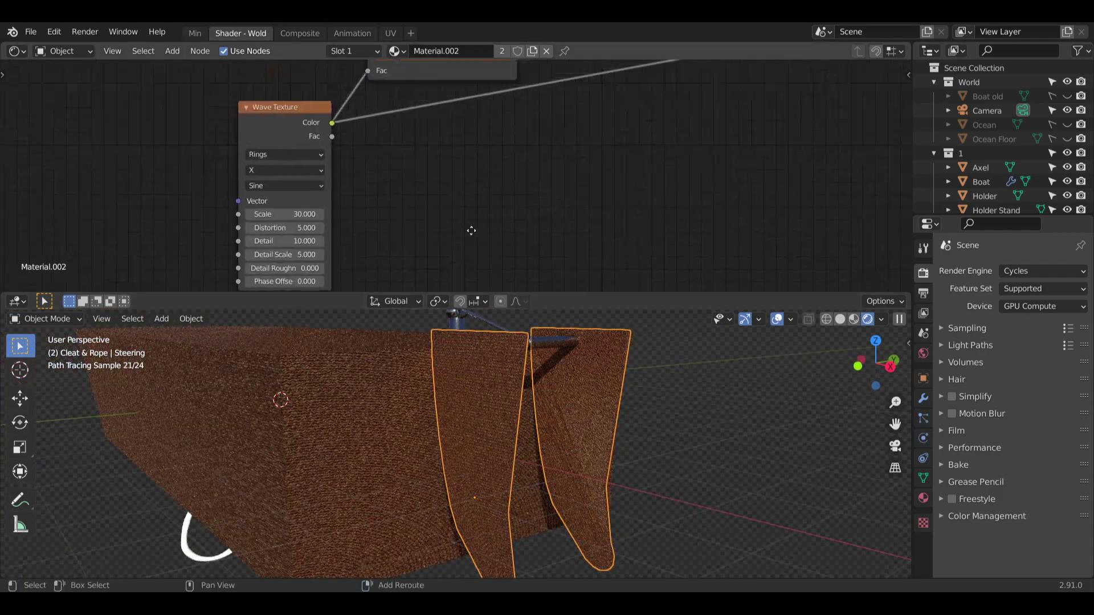
scroll(471, 230, down, 3)
Switch the rudder blades back to the blue-violet material, Material.003.
middle_drag(490, 334, 514, 295)
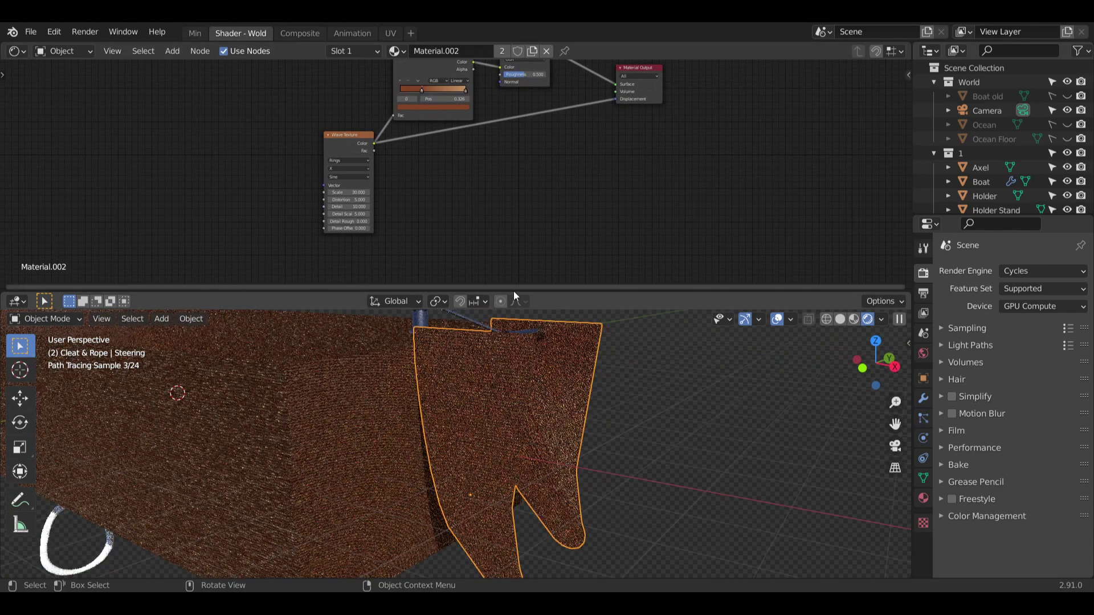
click(397, 51)
click(433, 141)
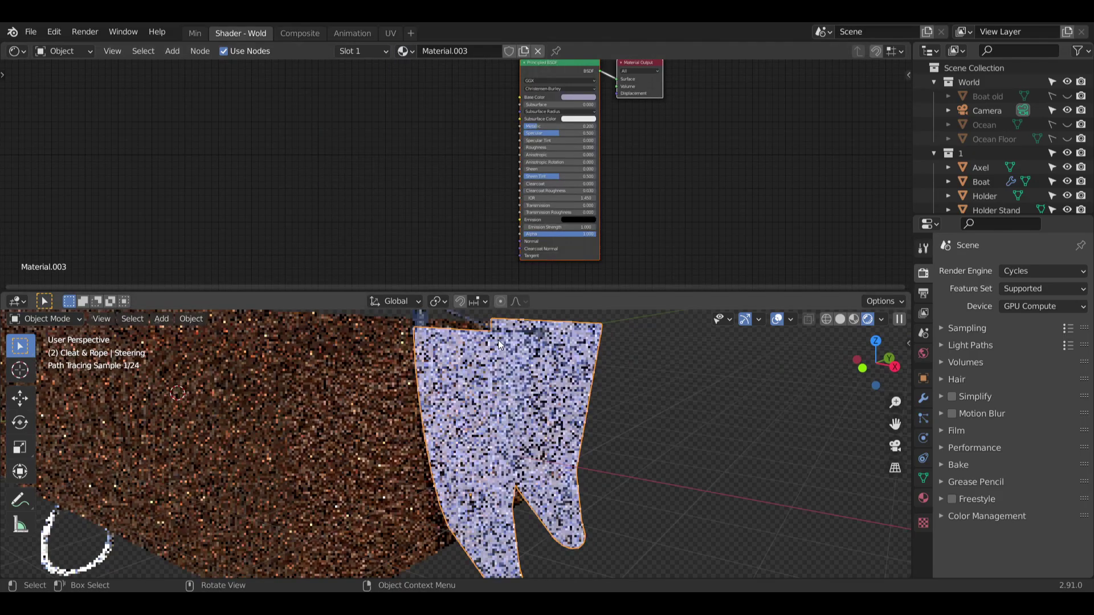
Examine the rudder blades, steering rod and stern of the boat from several angles and distances in the rendered view.
middle_drag(497, 340, 493, 365)
scroll(392, 409, down, 6)
scroll(393, 412, down, 3)
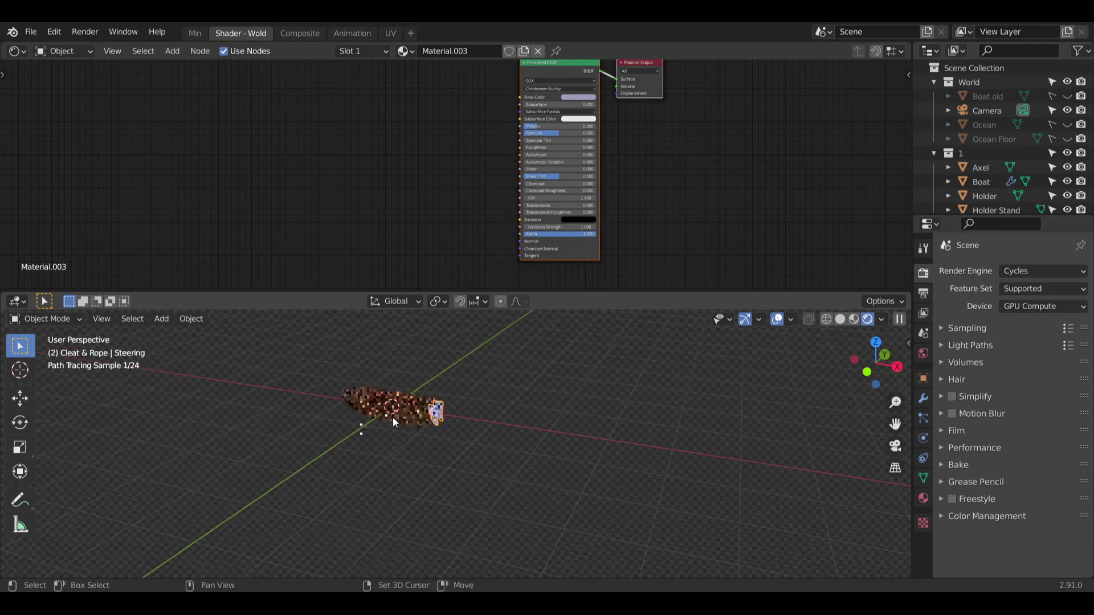
scroll(427, 406, up, 8)
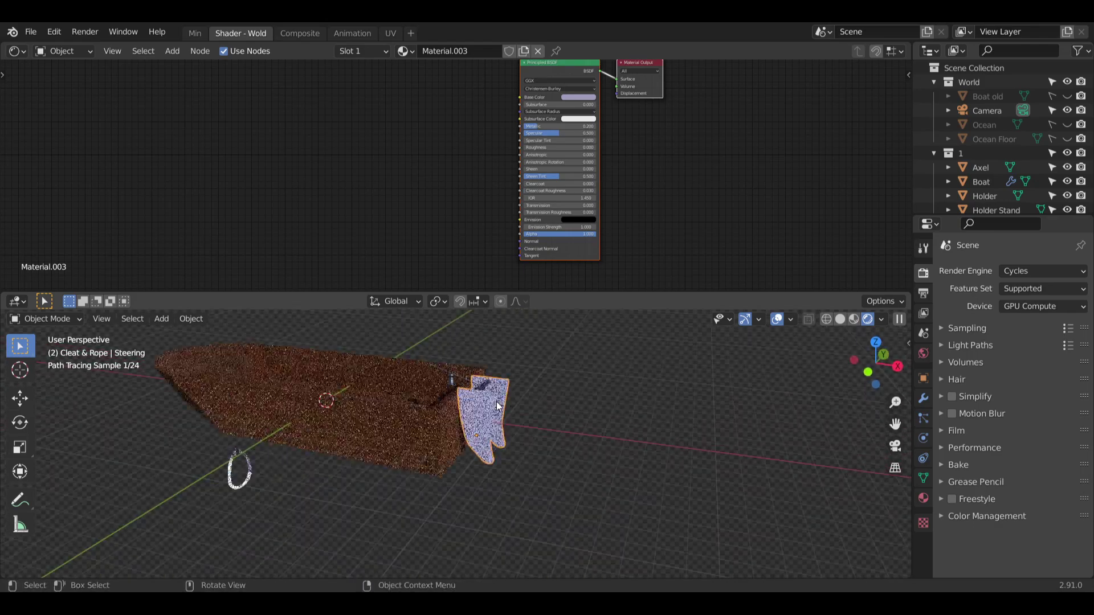
middle_drag(461, 384, 426, 402)
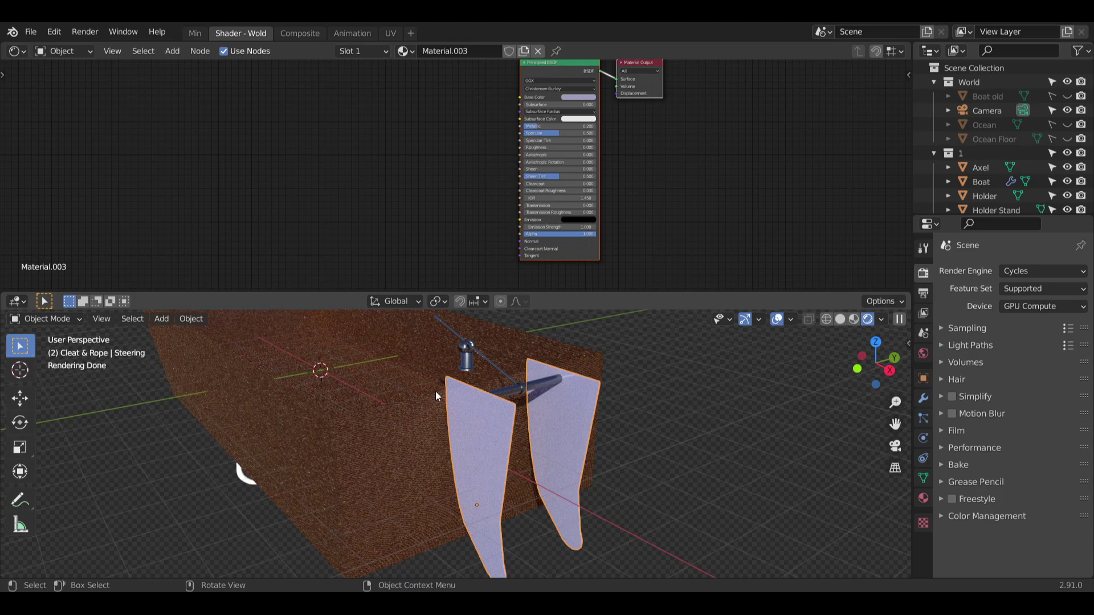
middle_drag(515, 413, 392, 371)
scroll(536, 395, up, 6)
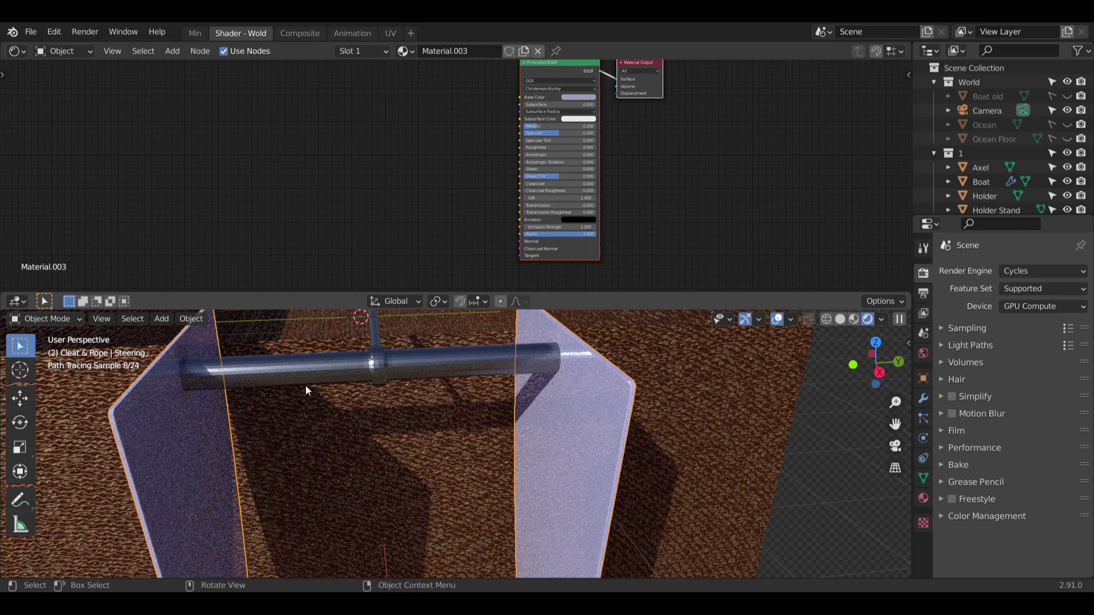
scroll(364, 395, down, 7)
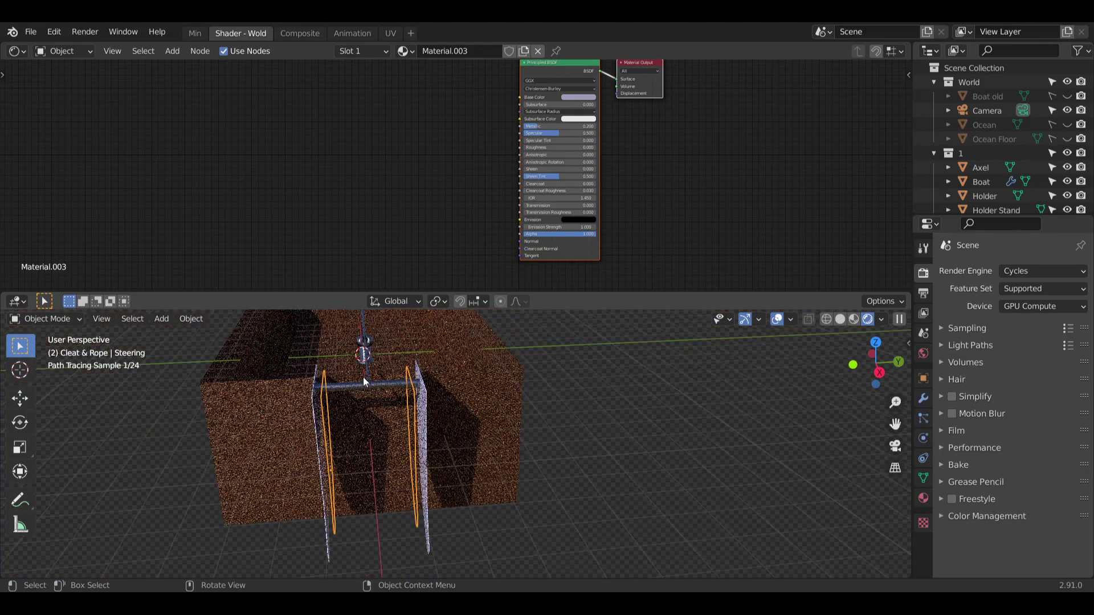
shift+middle_drag(363, 377, 455, 360)
scroll(301, 385, up, 6)
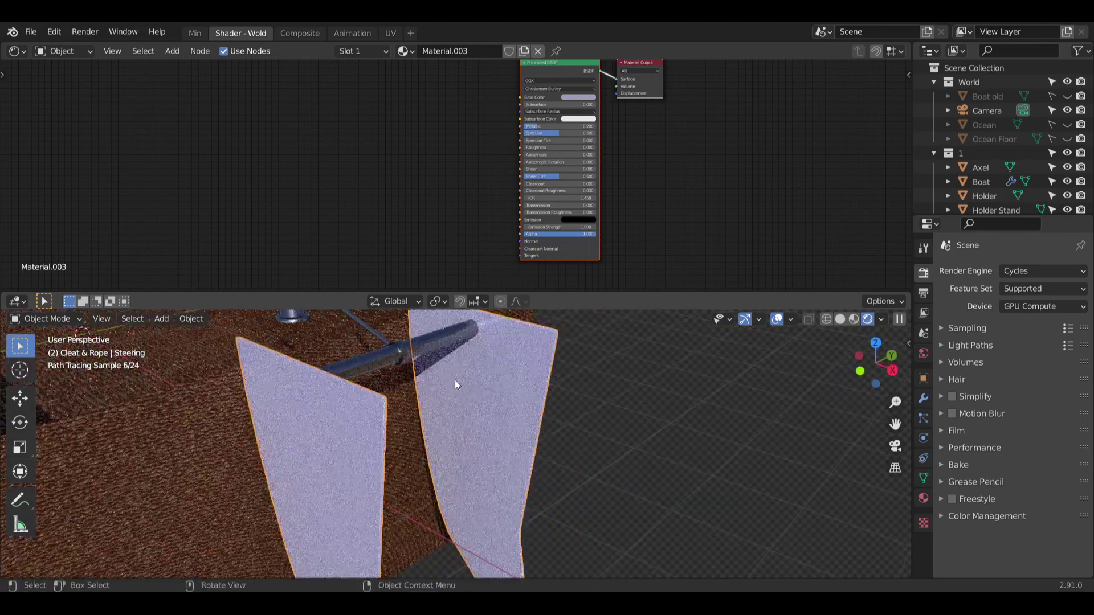
scroll(346, 354, down, 6)
middle_drag(312, 387, 359, 388)
scroll(355, 390, down, 4)
scroll(360, 388, up, 8)
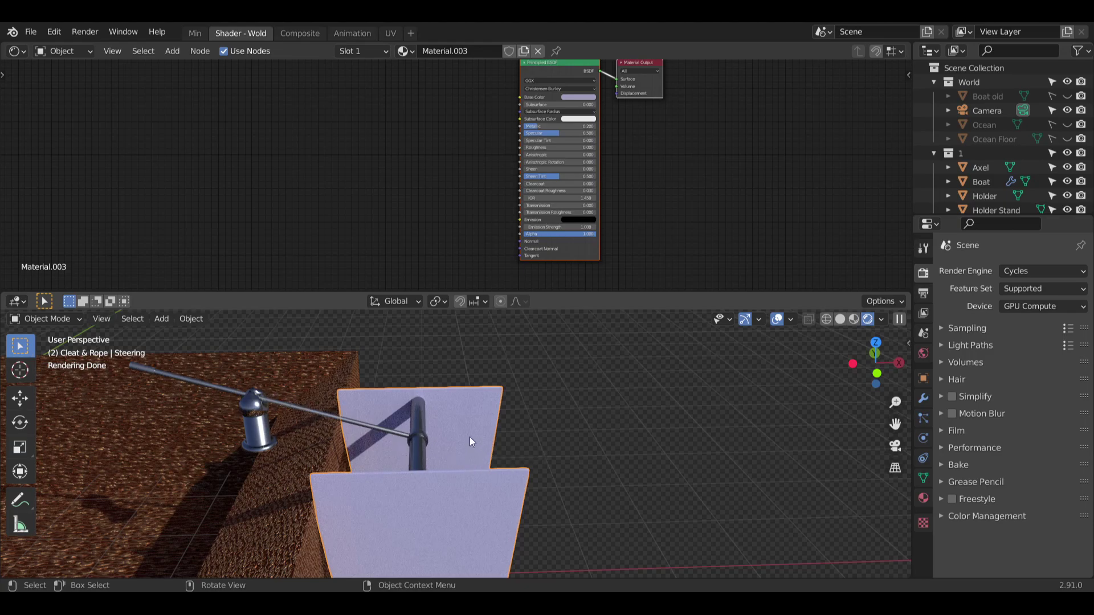
Create a new material for the boat's hanging ring and delete its default Principled BSDF node.
middle_drag(469, 436, 442, 433)
middle_drag(196, 406, 483, 410)
middle_drag(359, 466, 457, 436)
click(348, 426)
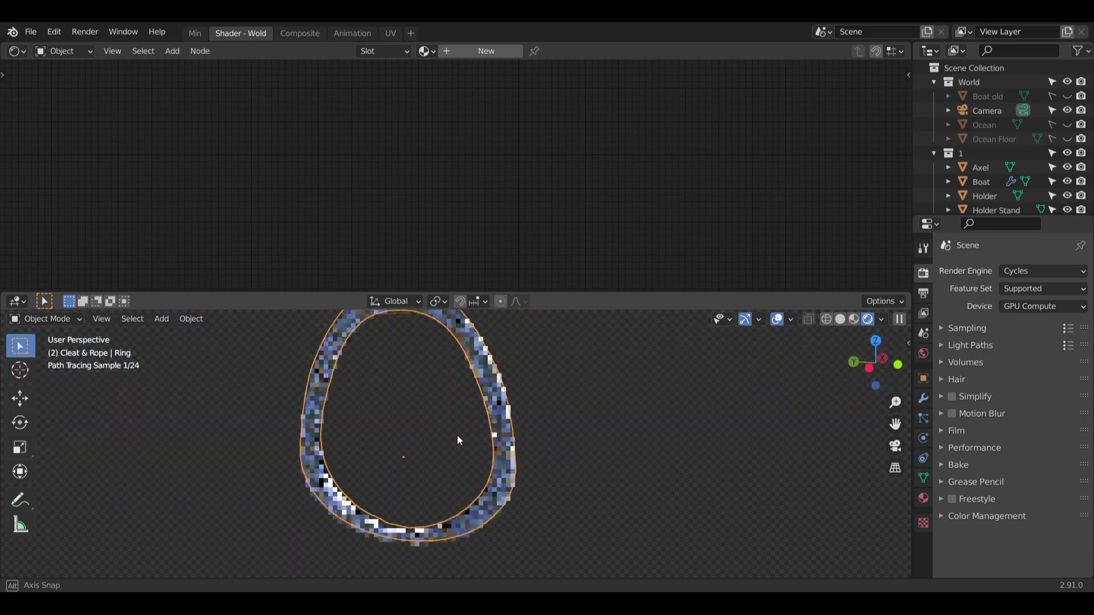
scroll(488, 398, up, 2)
shift+middle_drag(489, 398, 518, 442)
scroll(501, 434, down, 3)
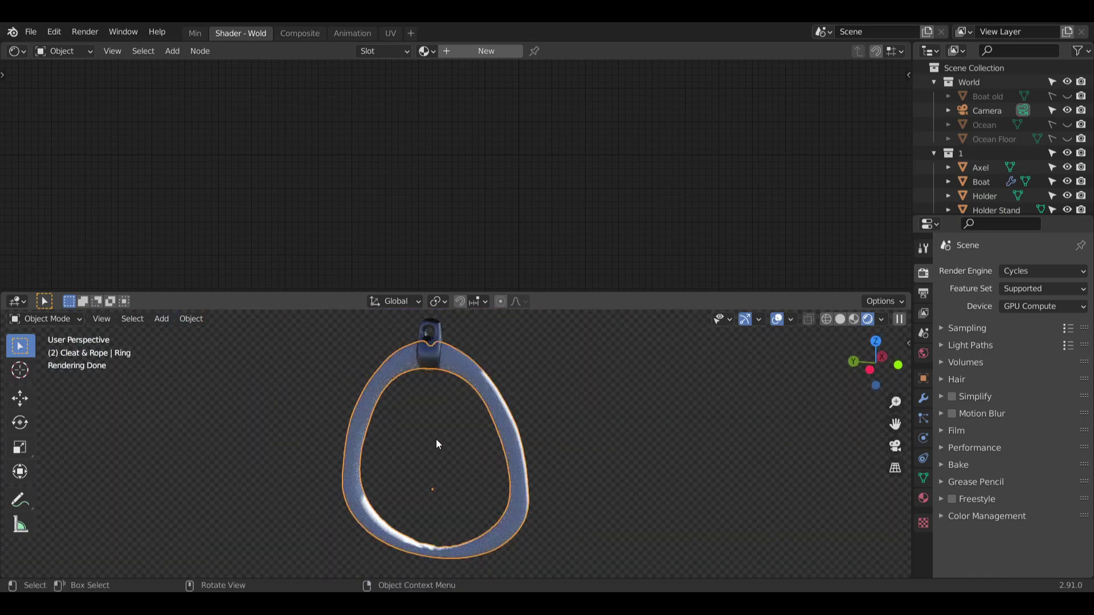
click(450, 50)
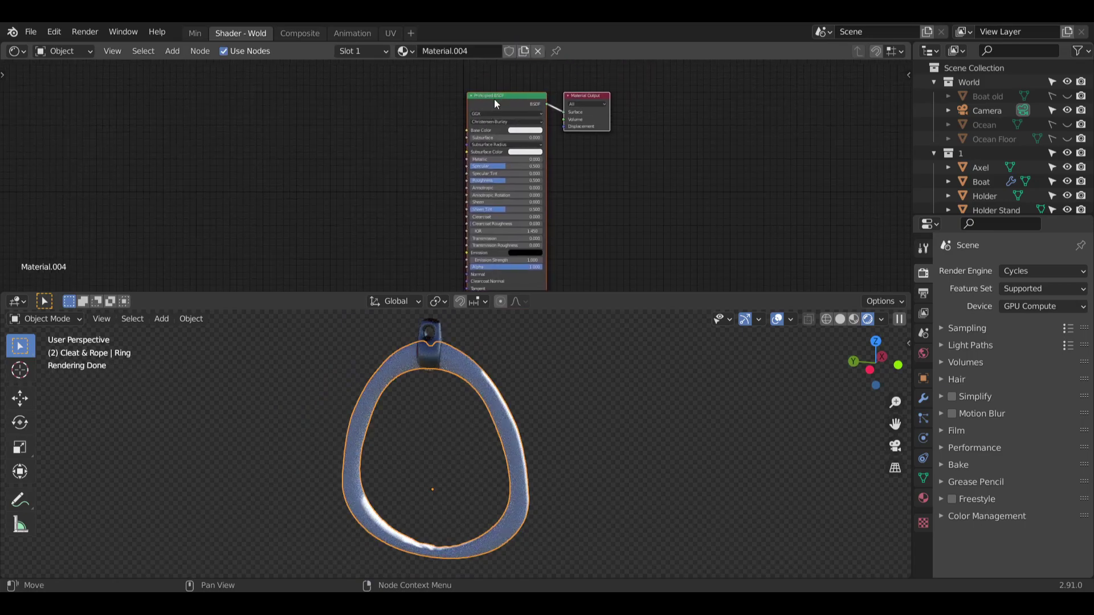
key(Delete)
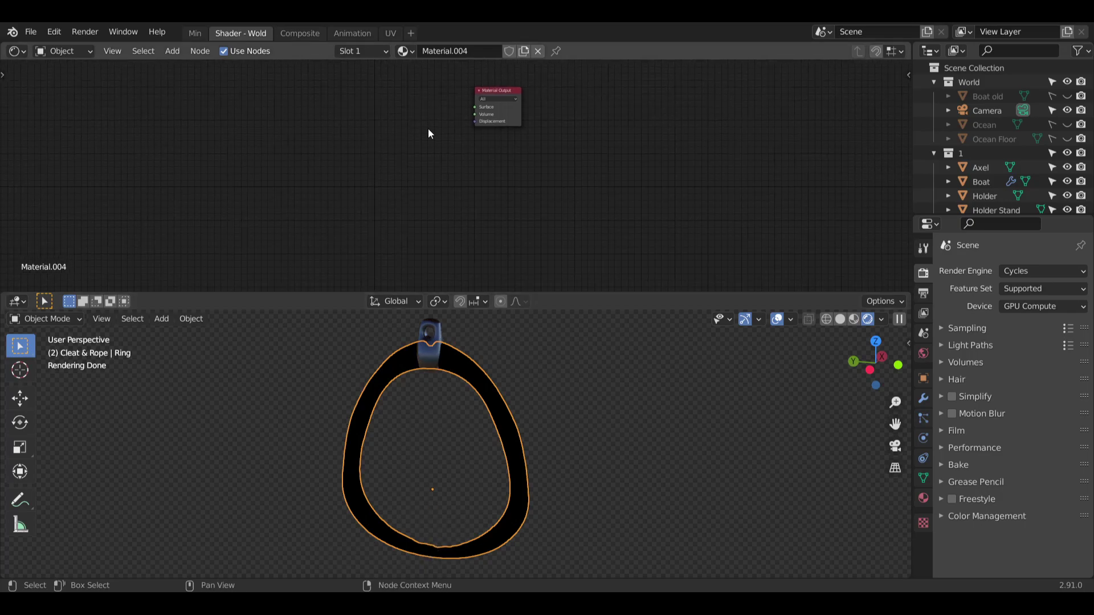
Try a Diffuse BSDF connected to the Material Output's Surface as the ring's shader, and delete it again.
scroll(350, 118, up, 3)
scroll(405, 152, down, 2)
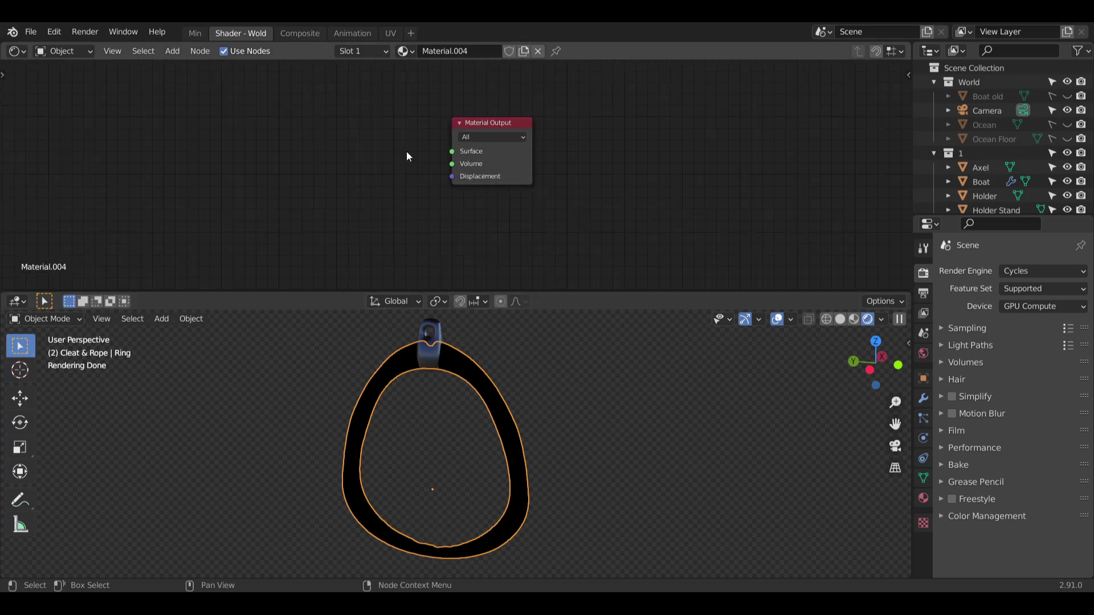
scroll(353, 107, up, 1)
mouse_move(199, 95)
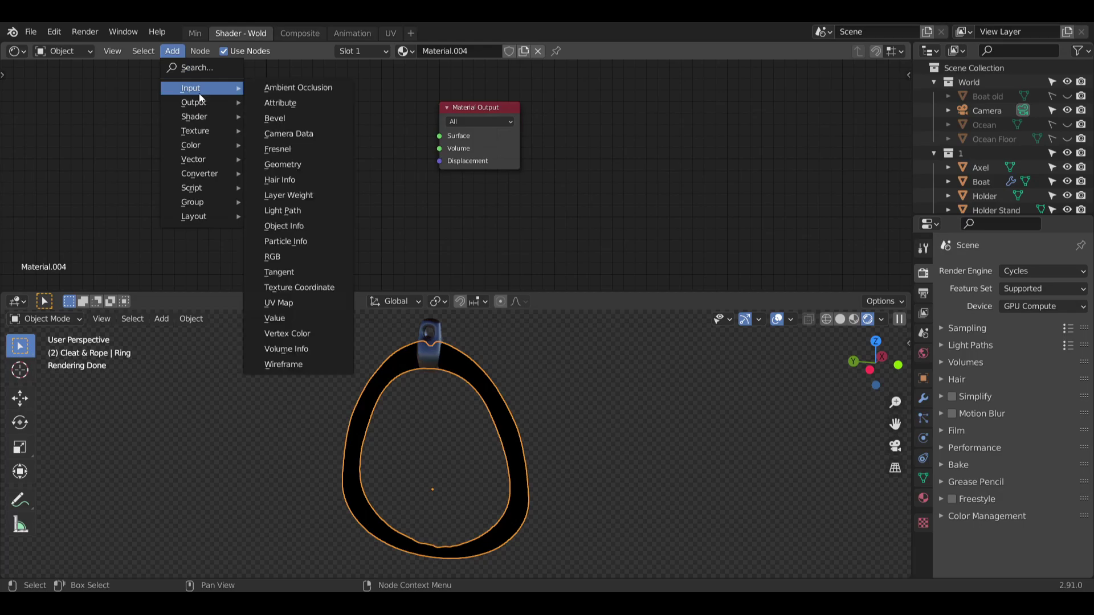
mouse_move(188, 115)
click(302, 147)
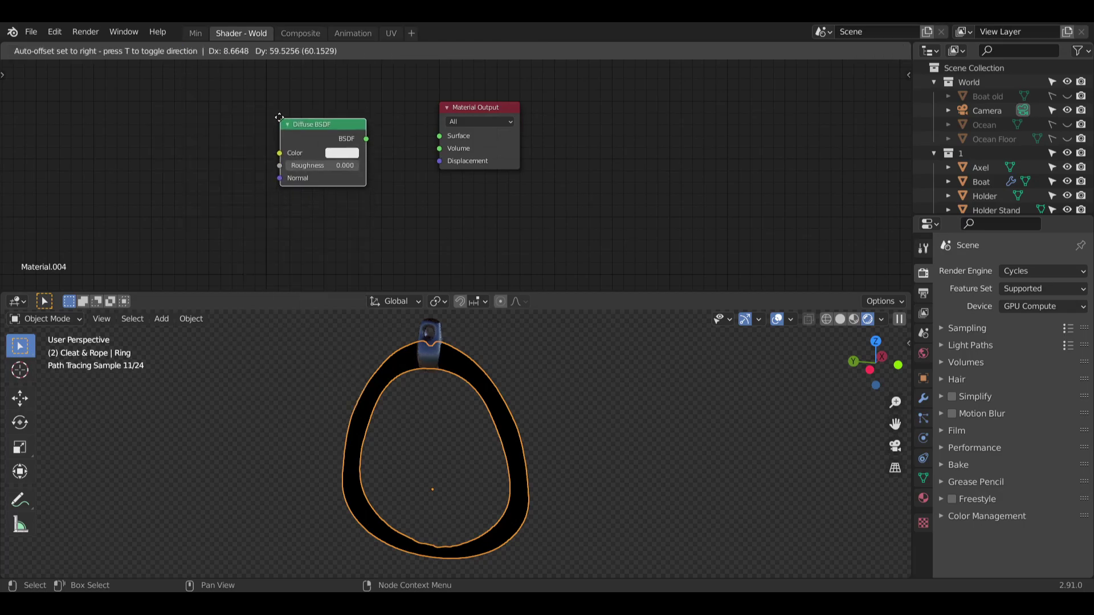
click(367, 138)
mouse_move(368, 138)
mouse_down()
mouse_move(439, 136)
mouse_move(371, 119)
mouse_up()
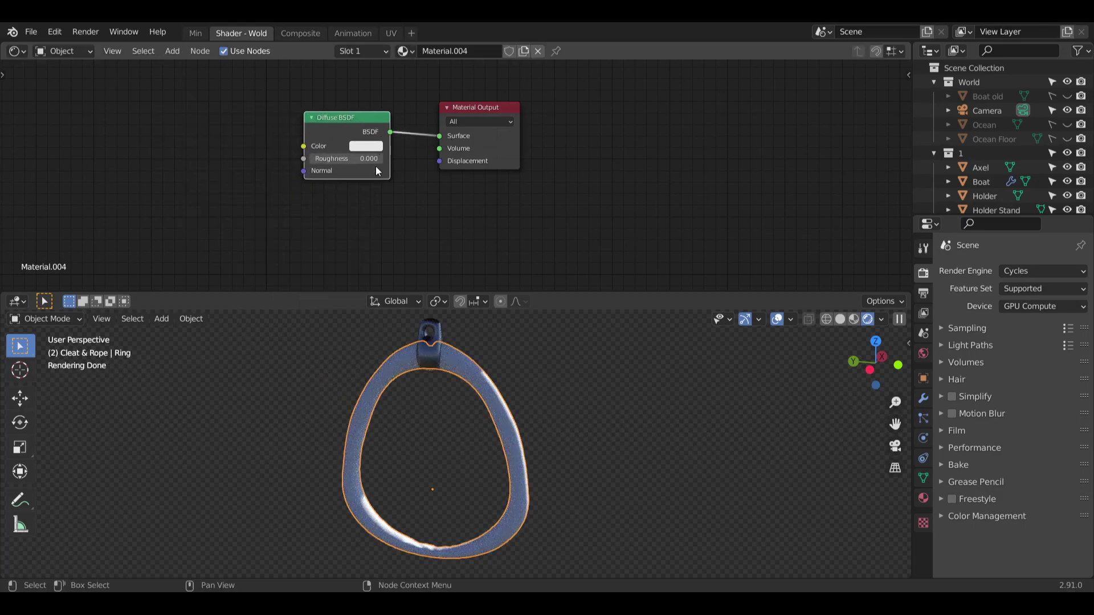
scroll(482, 388, up, 4)
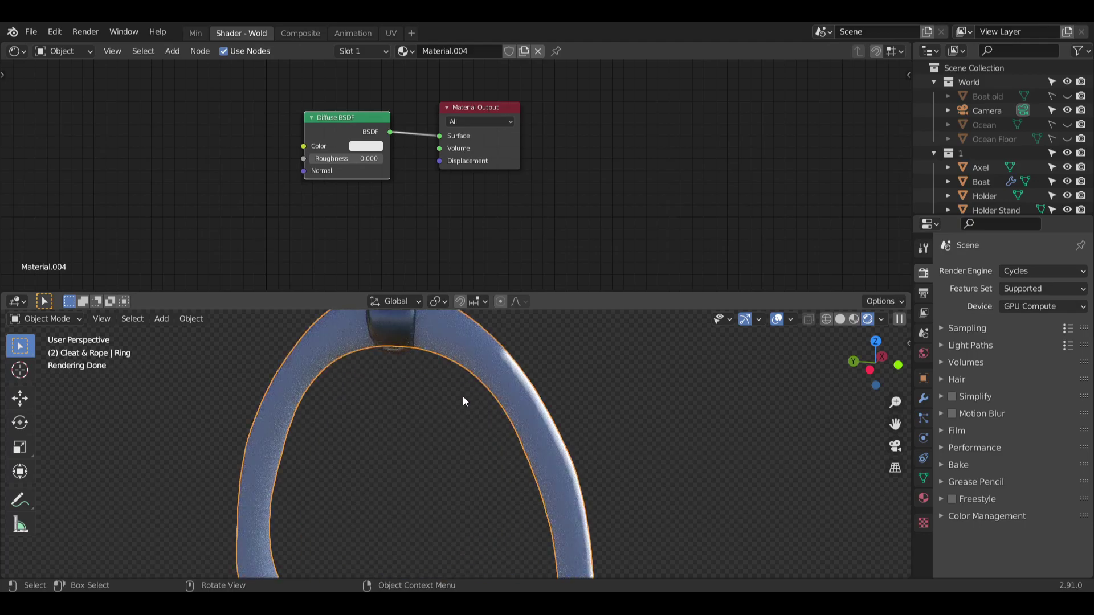
key(x)
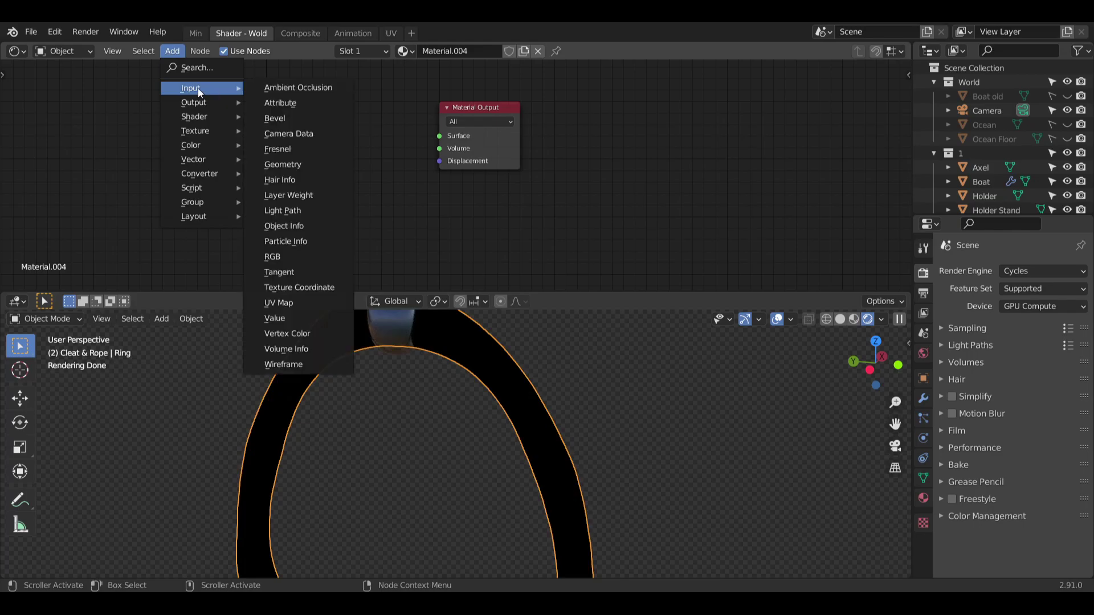
Add a Glossy BSDF to the ring's material and connect it to the Material Output's Surface.
mouse_move(193, 118)
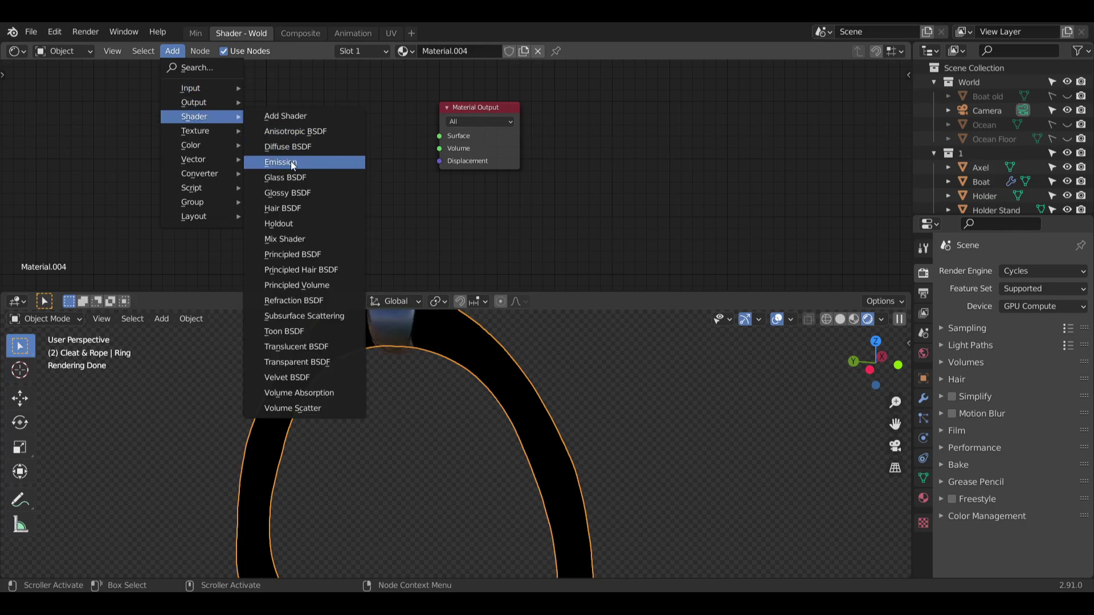
click(287, 193)
click(398, 151)
drag(431, 149, 439, 135)
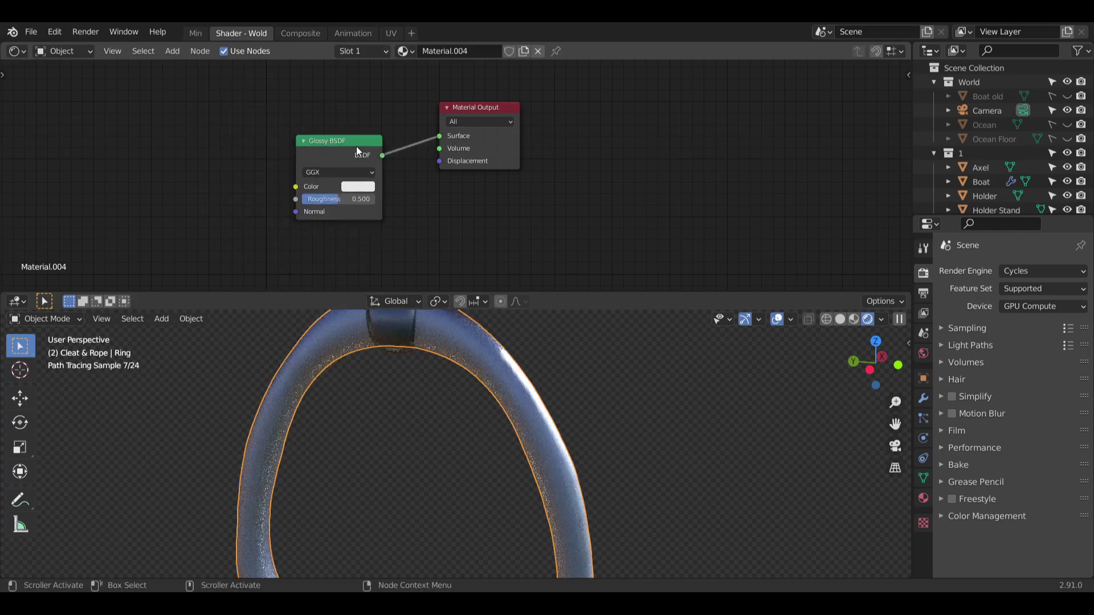
drag(357, 146, 372, 132)
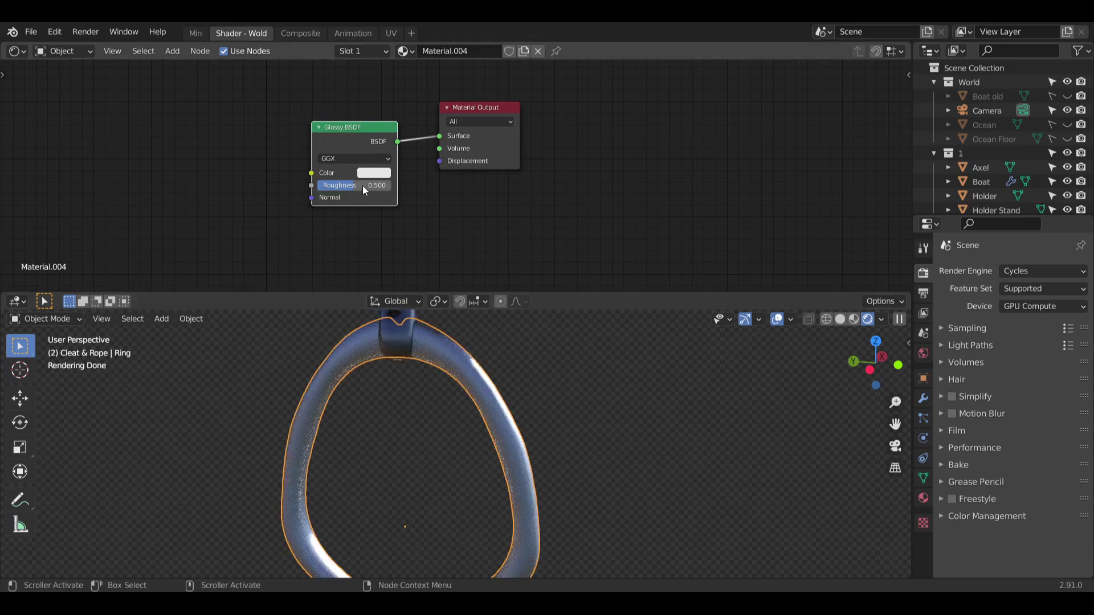
Set the roughness of the ring's Glossy BSDF to 0.7 and place the node beside the Material Output.
key(Return)
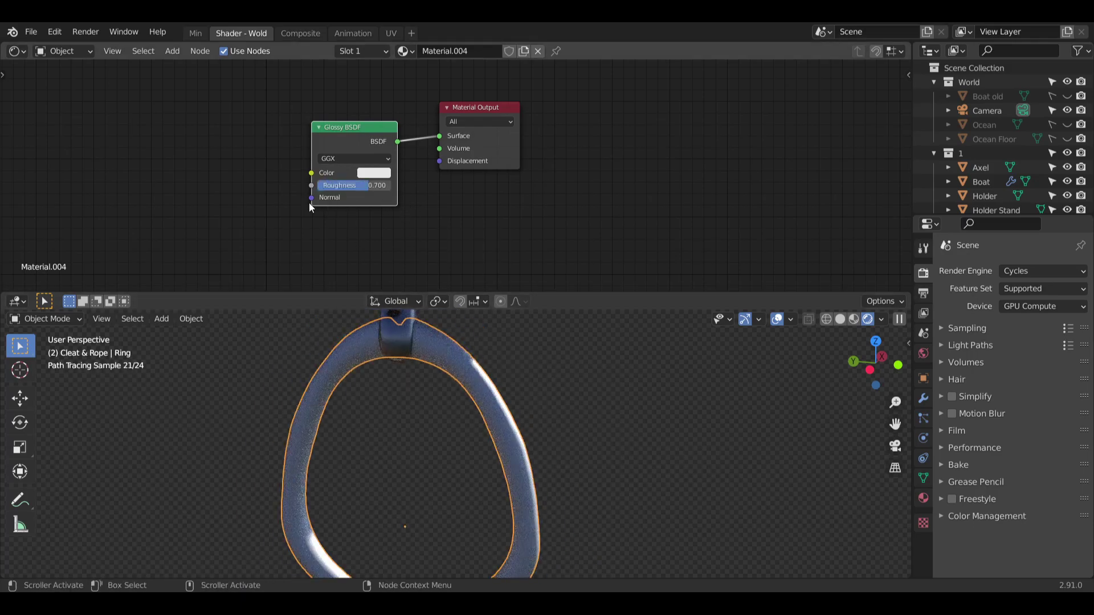
scroll(468, 441, up, 4)
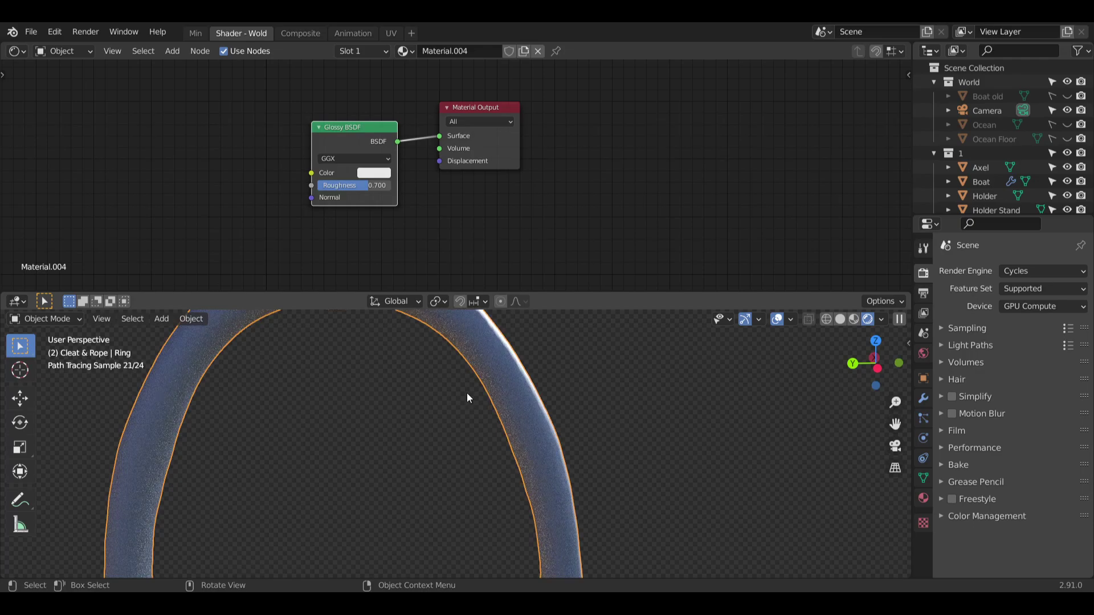
scroll(466, 392, down, 4)
middle_drag(396, 230, 494, 228)
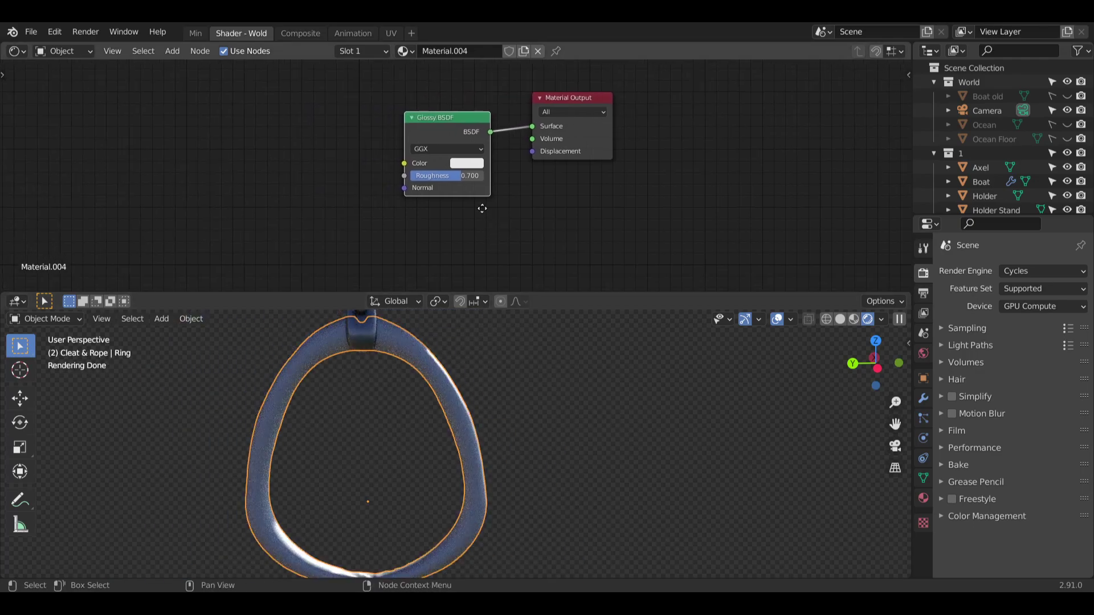
drag(460, 123, 465, 111)
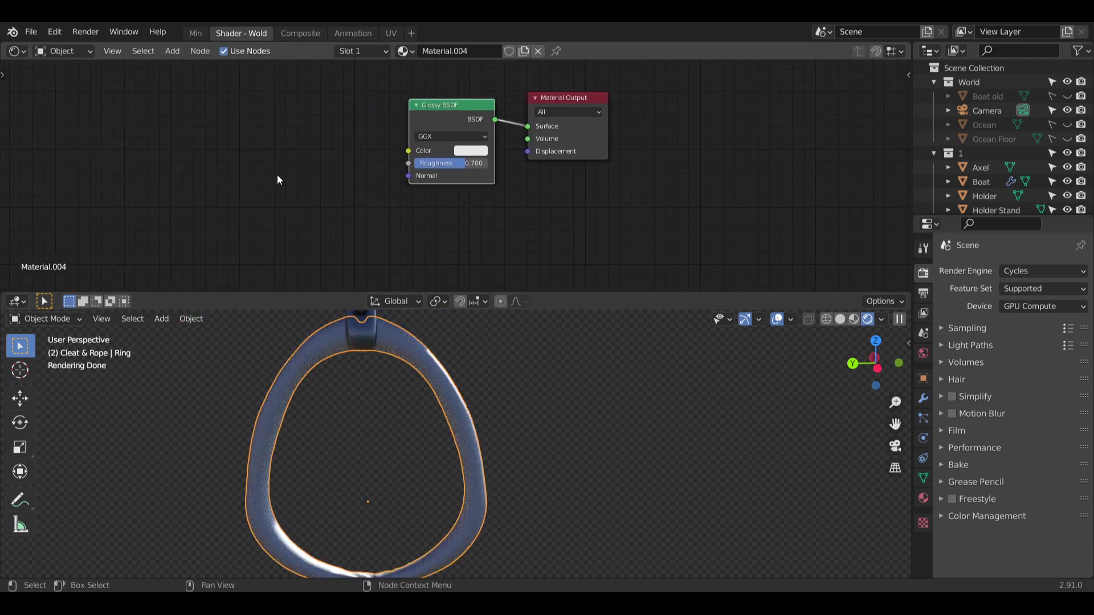
Add a ColorRamp node before the ring's Glossy BSDF and connect its Color output to the shader's Color.
mouse_move(348, 148)
middle_down()
mouse_move(402, 151)
mouse_move(343, 164)
middle_up()
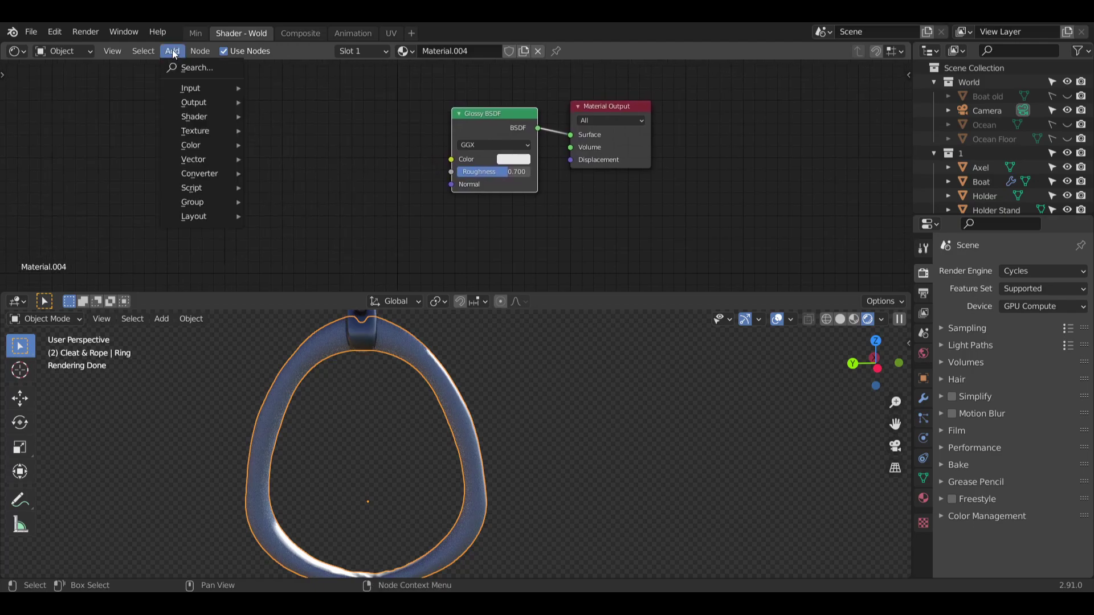
mouse_move(195, 175)
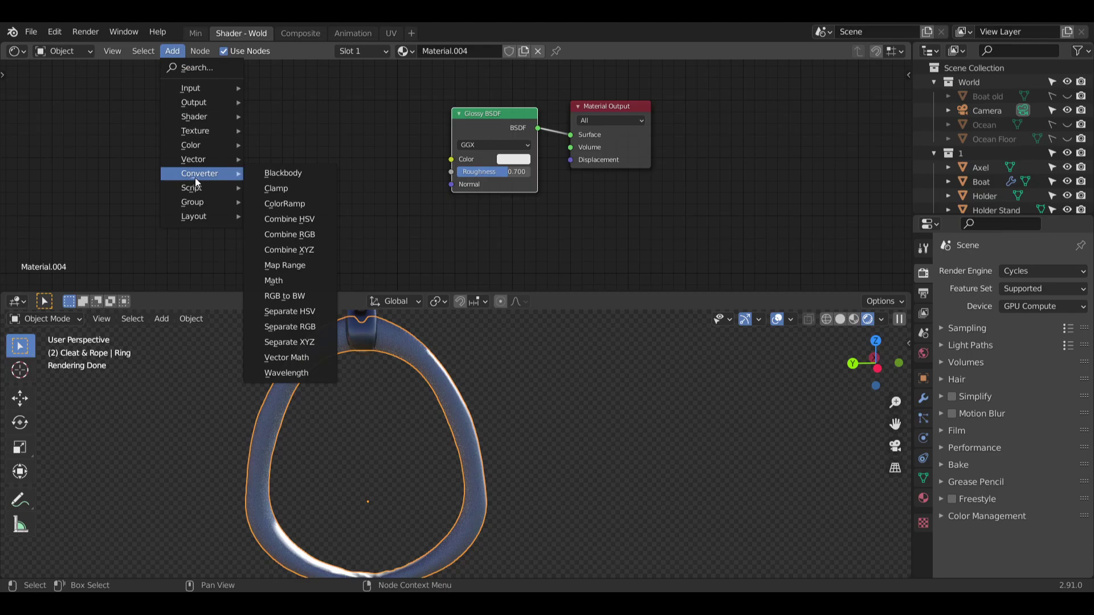
click(288, 204)
click(417, 135)
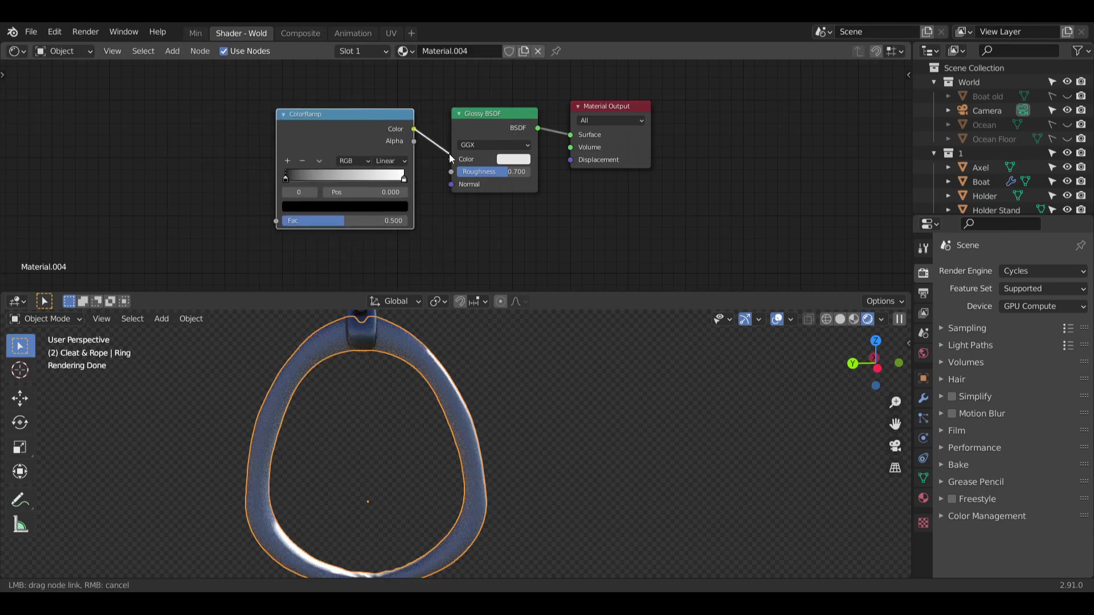
drag(449, 153, 452, 159)
drag(388, 115, 392, 126)
middle_drag(231, 141, 361, 141)
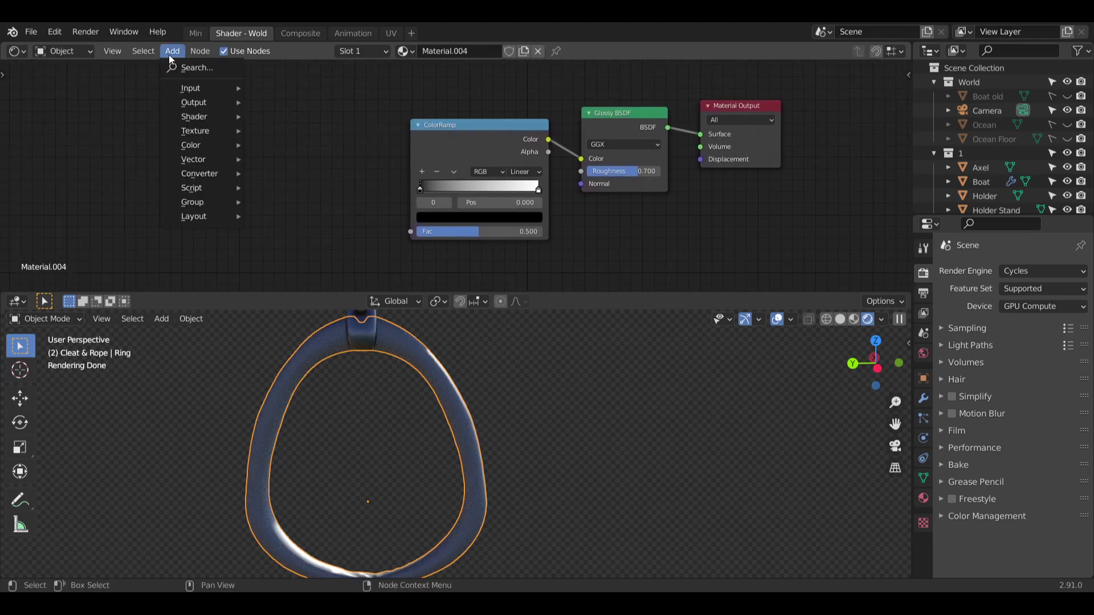
mouse_move(198, 93)
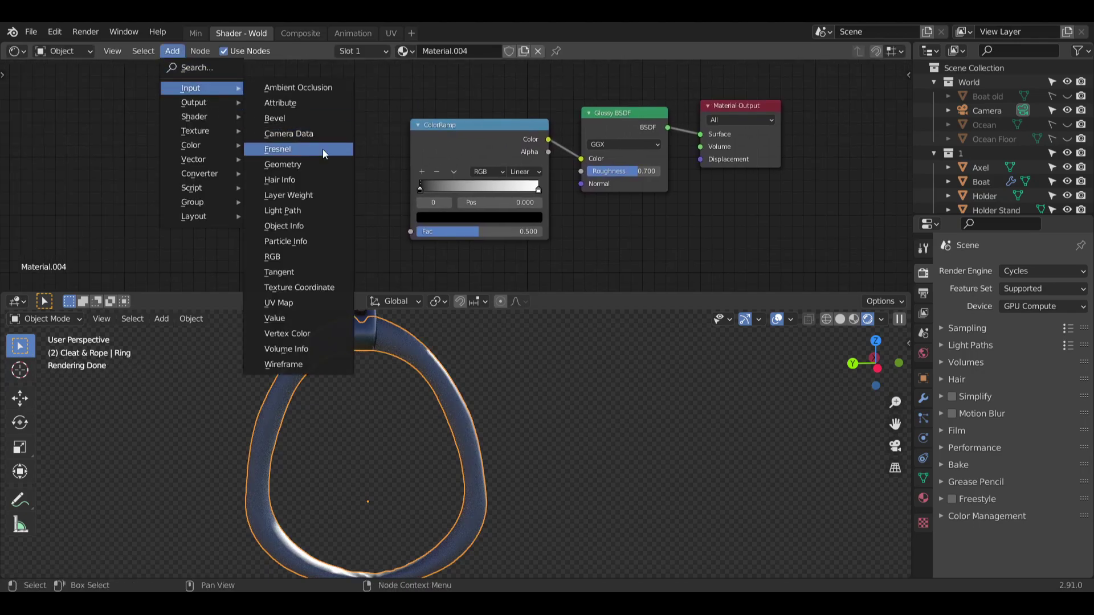
click(308, 226)
click(252, 162)
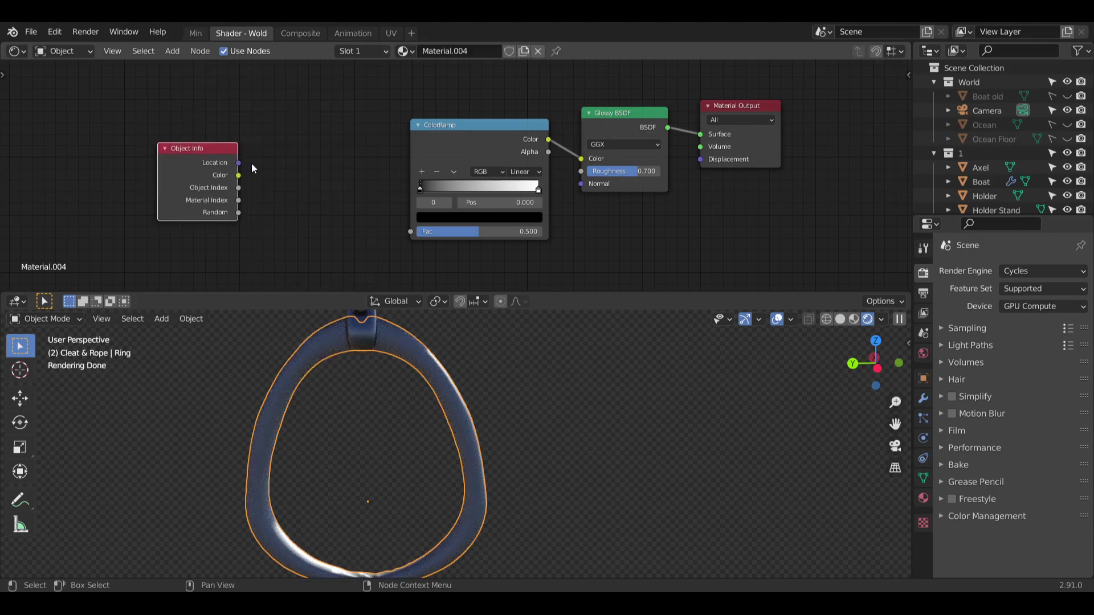
key(Delete)
Add a Texture Coordinate node before the ColorRamp and connect its Reflection output to the ramp's Fac.
click(170, 52)
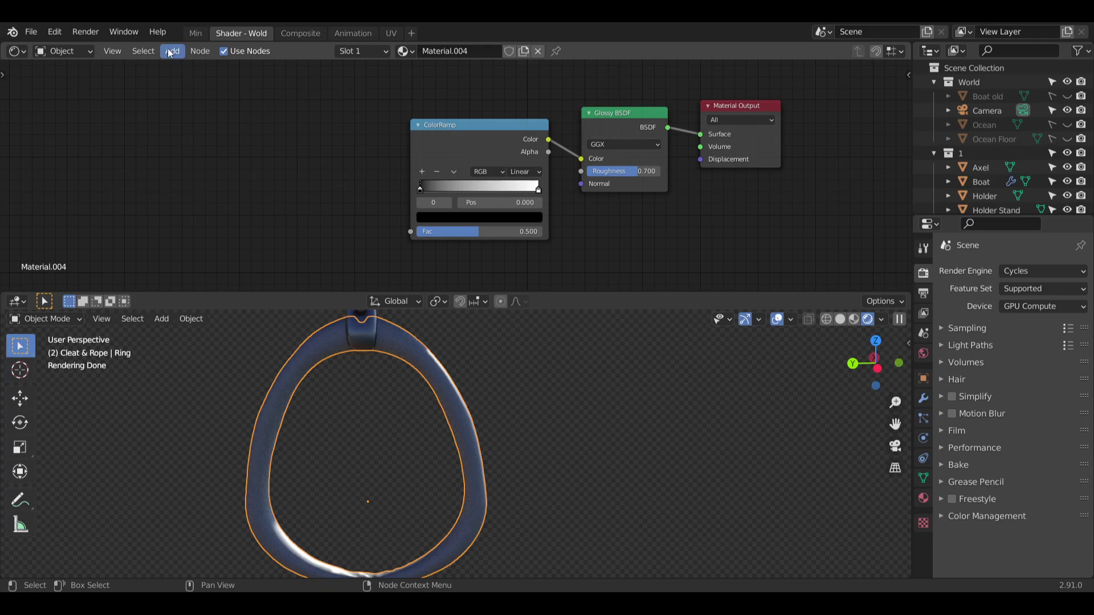
mouse_move(194, 91)
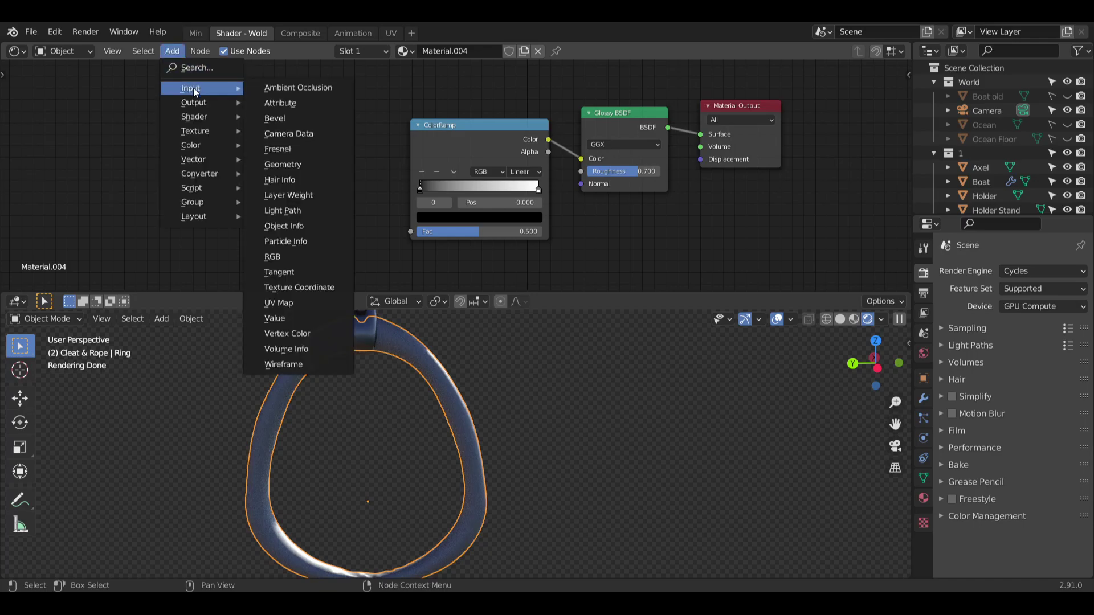
click(303, 287)
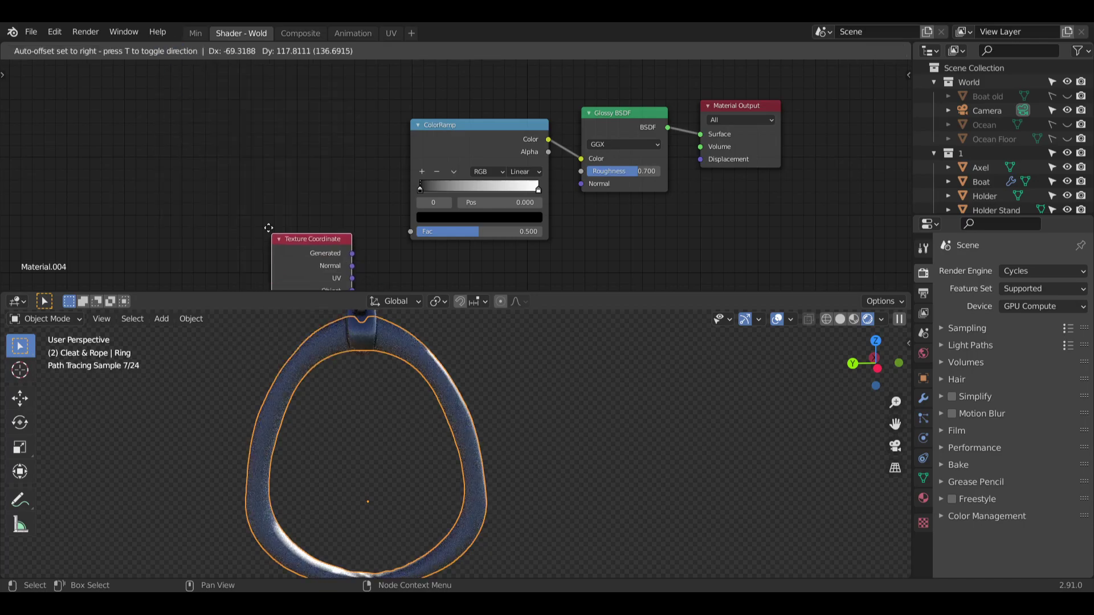
click(333, 253)
drag(399, 230, 411, 227)
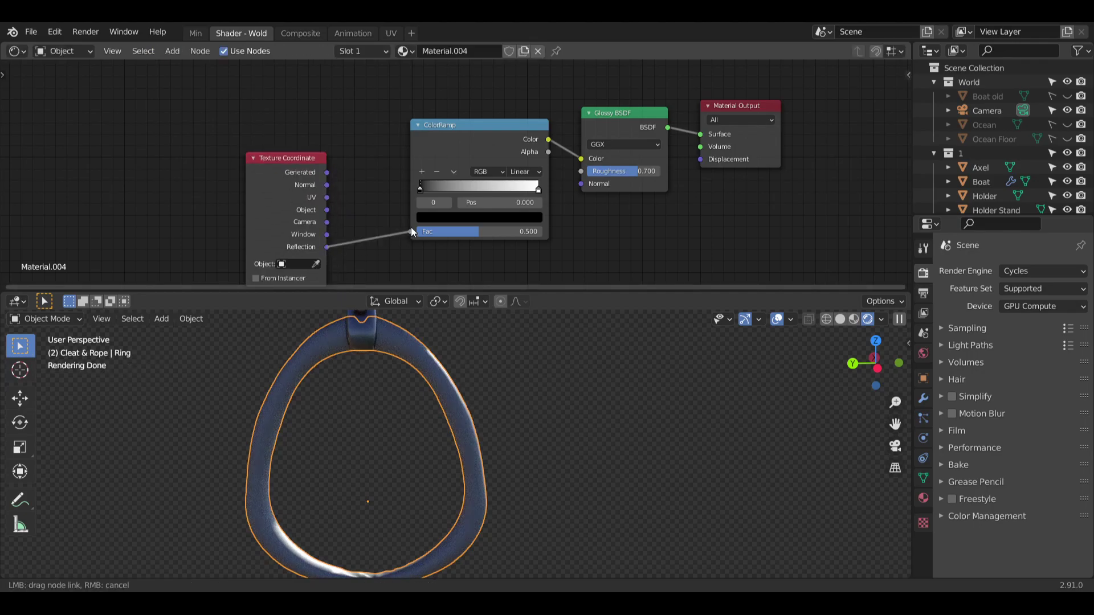
drag(314, 153, 336, 147)
middle_drag(378, 502, 398, 464)
scroll(378, 526, up, 5)
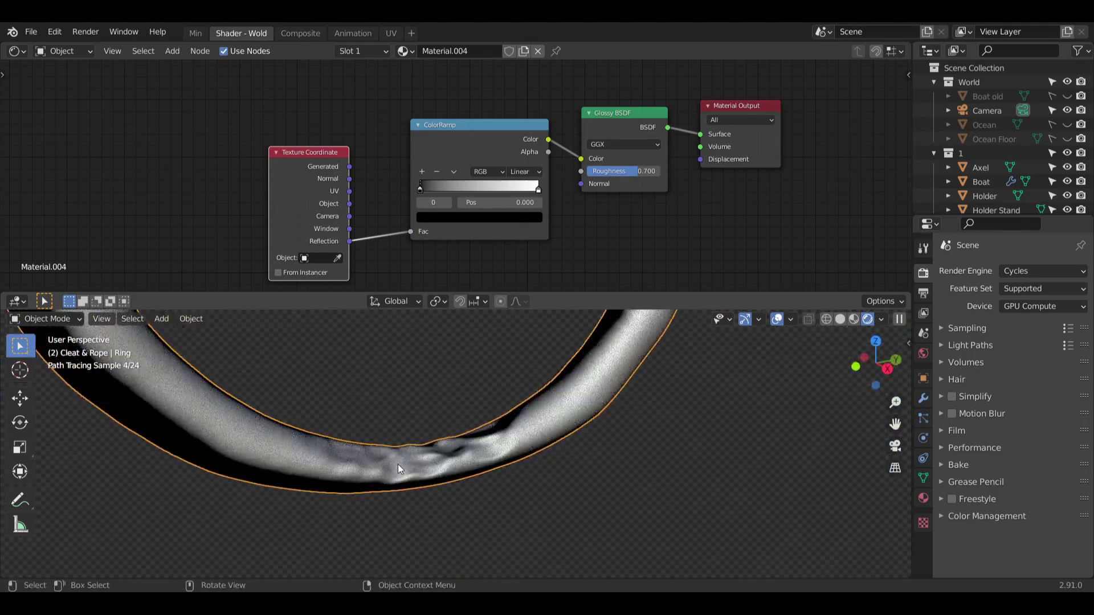
Try the Texture Coordinate node's Object and UV outputs as the ColorRamp's Fac input, checking each on the ring.
scroll(353, 235, up, 2)
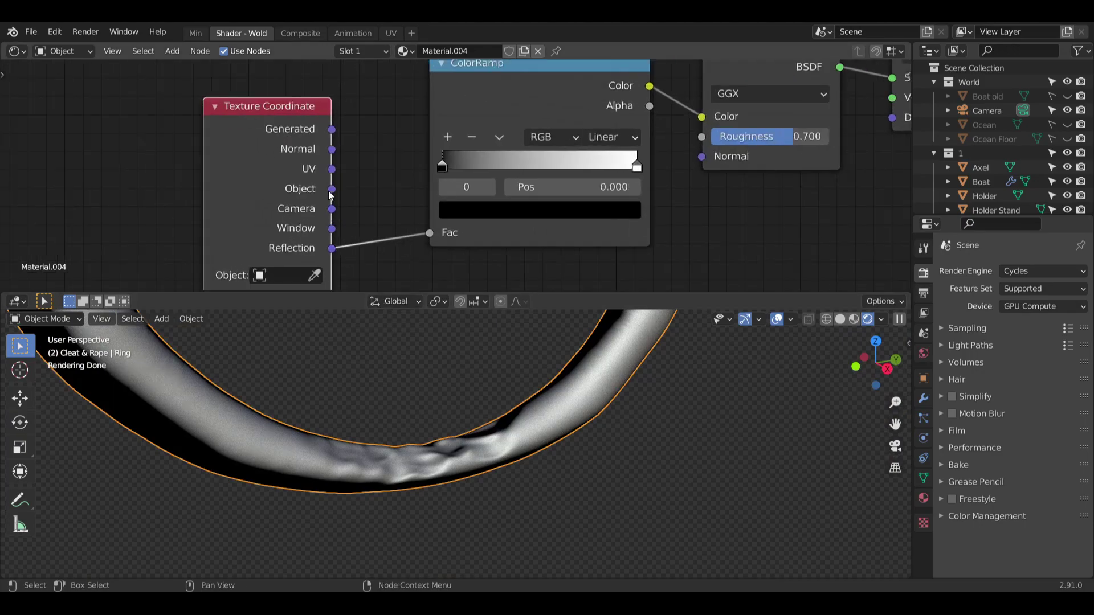
drag(463, 232, 430, 232)
middle_drag(370, 427, 433, 422)
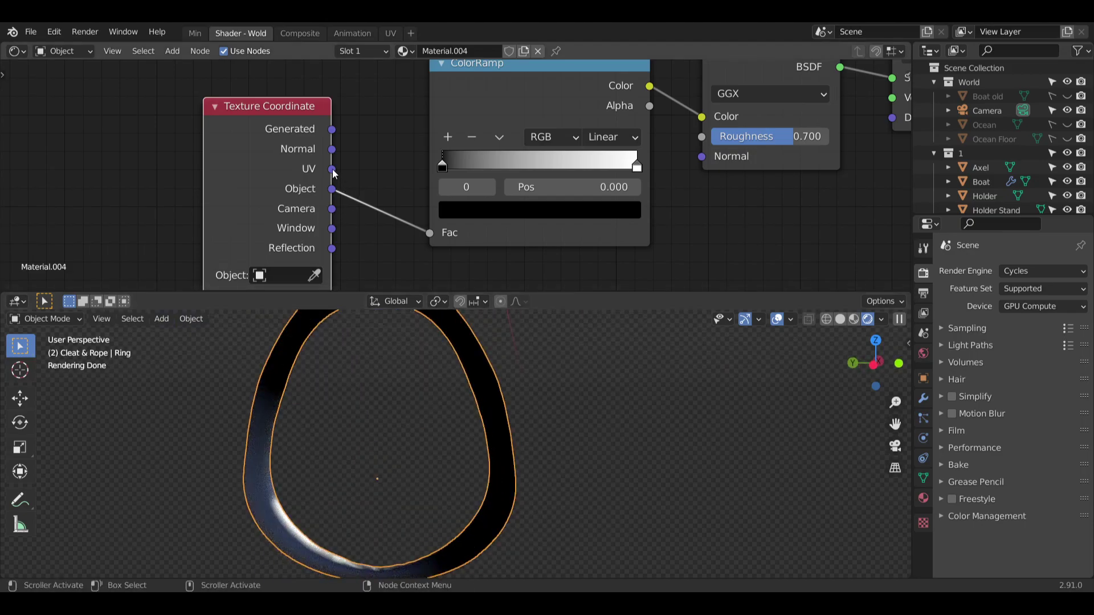
drag(428, 245, 429, 233)
middle_drag(426, 439, 332, 417)
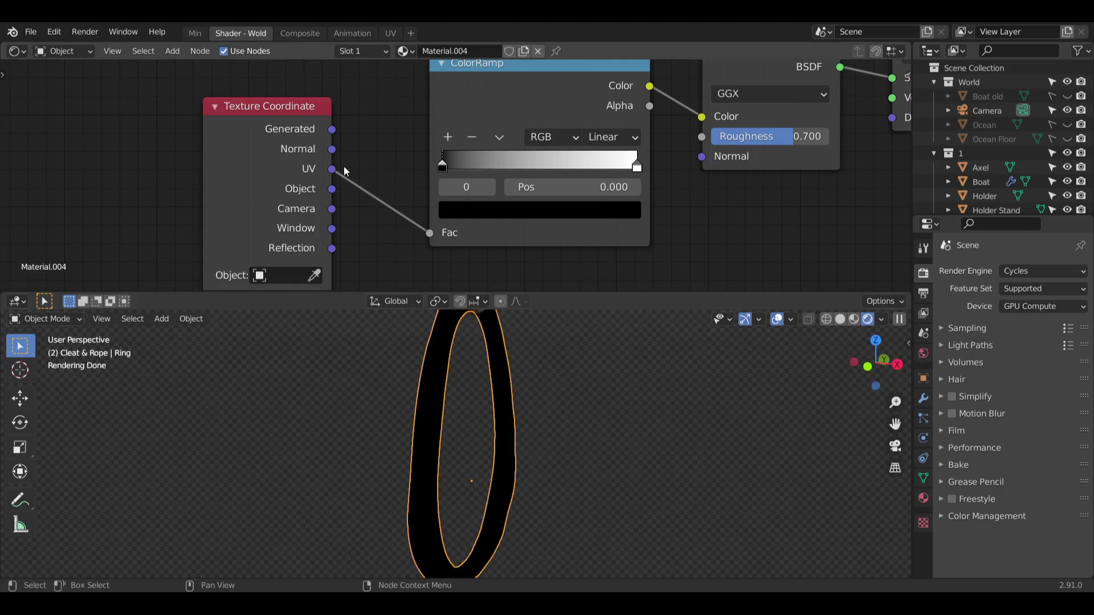
Connect the Texture Coordinate's Normal output to the ColorRamp's Fac and move the coordinate node farther away from the ramp.
drag(429, 237, 429, 233)
mouse_move(385, 483)
middle_down()
mouse_move(454, 484)
mouse_move(395, 521)
mouse_move(500, 527)
mouse_move(504, 472)
mouse_move(389, 495)
mouse_move(458, 508)
mouse_move(401, 509)
mouse_move(418, 504)
middle_up()
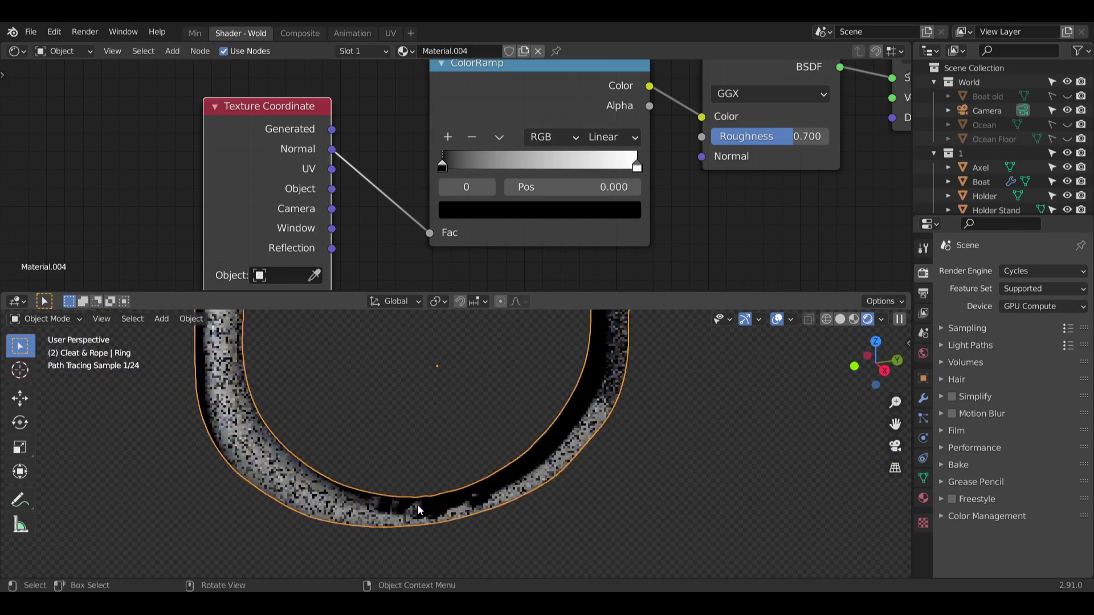
scroll(418, 505, up, 2)
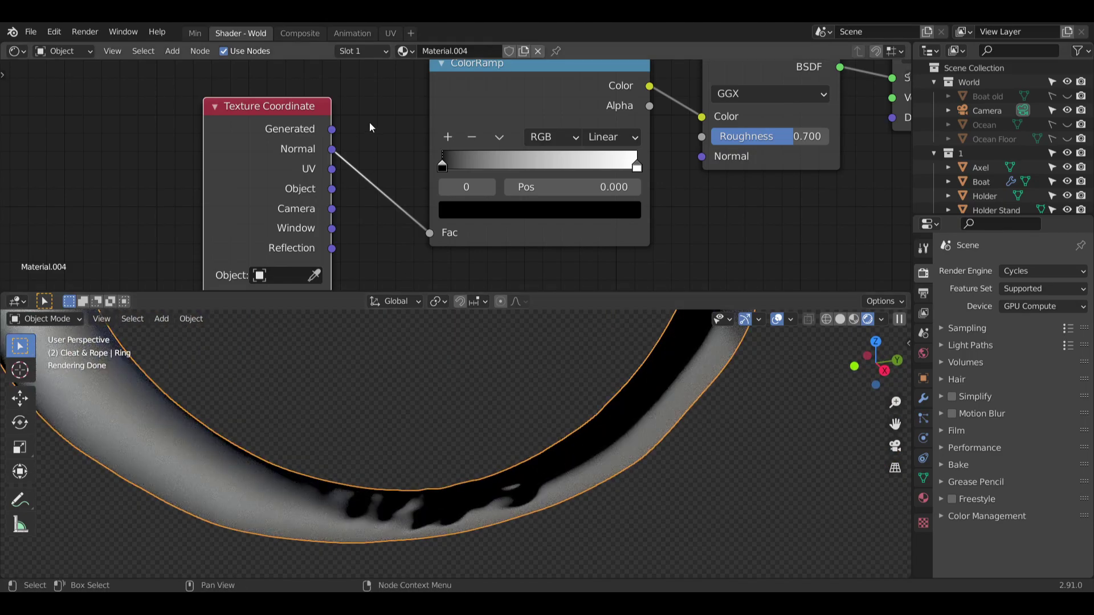
middle_drag(375, 189, 392, 154)
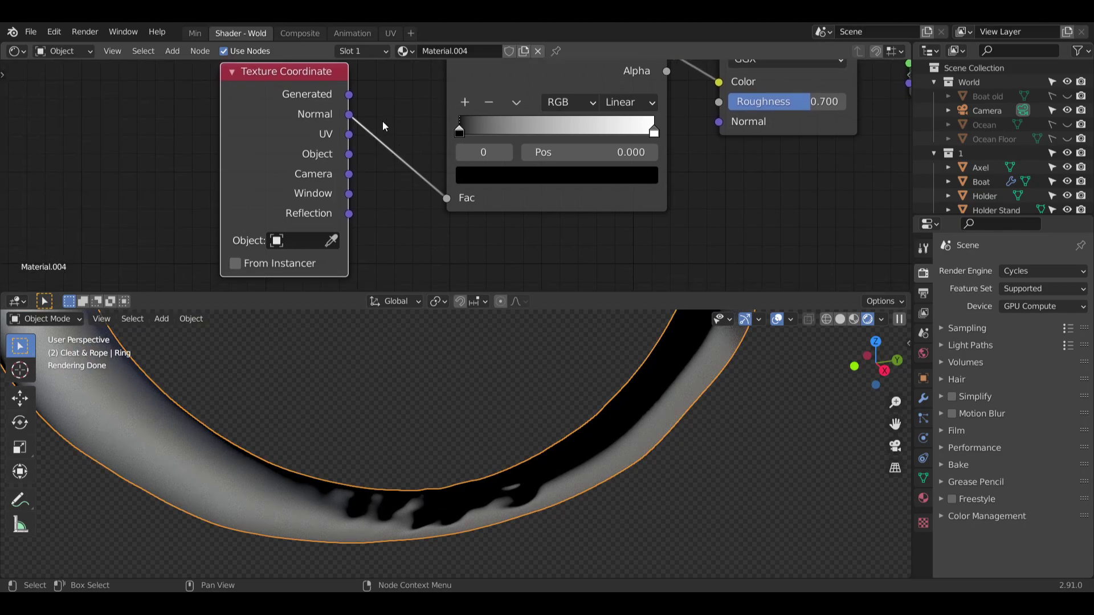
scroll(382, 121, down, 2)
ctrl+scroll(422, 178, left, 2)
drag(398, 136, 272, 164)
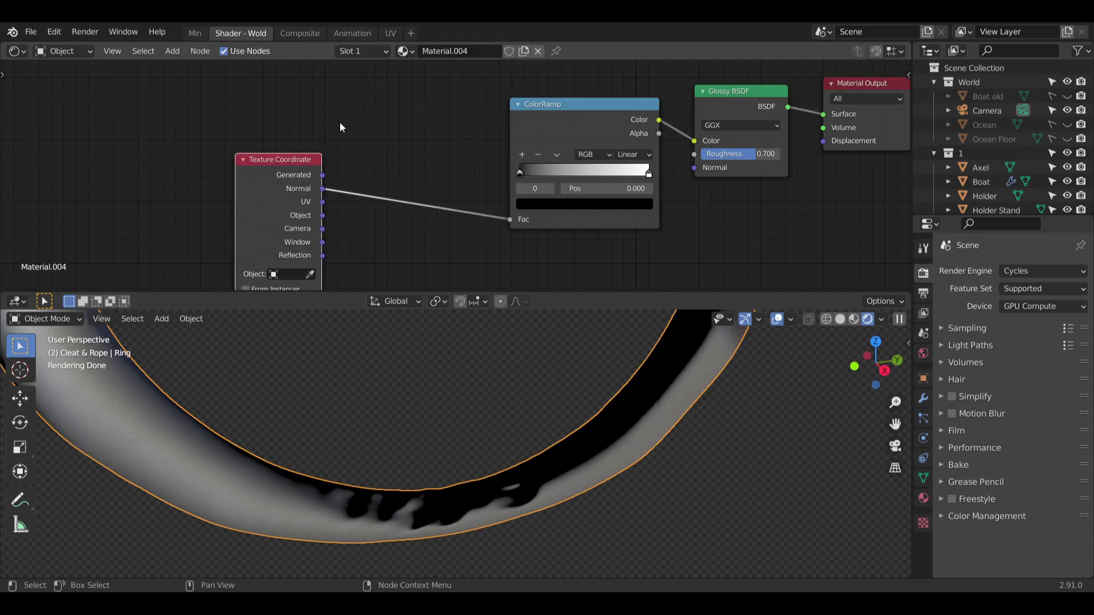
Duplicate the Texture Coordinate node and stack the copy directly above the original.
scroll(341, 123, down, 2)
middle_drag(366, 123, 415, 152)
key(ctrl+c)
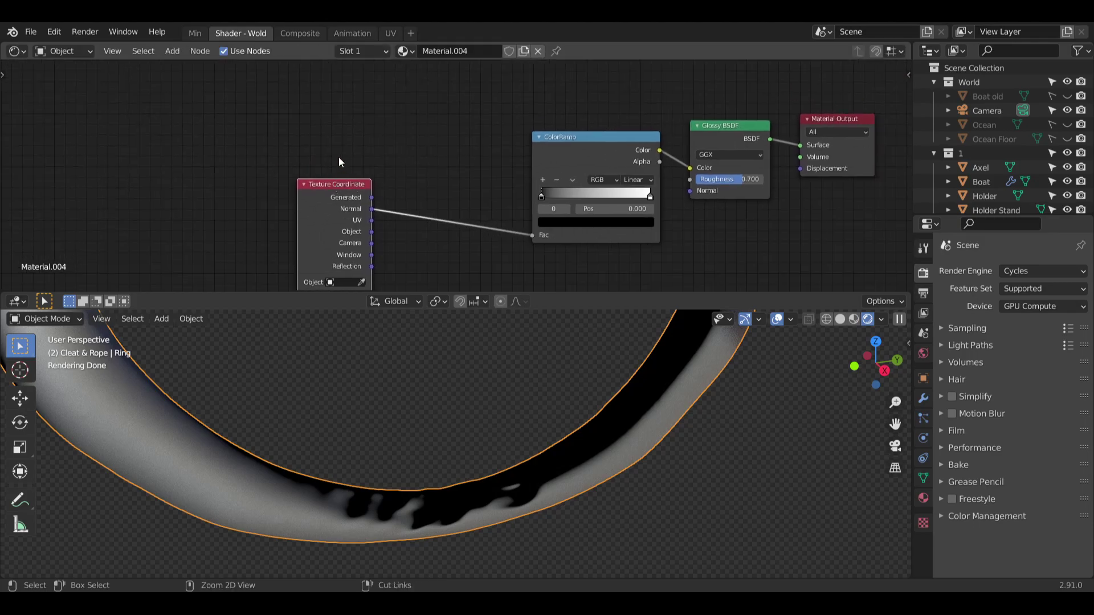
key(ctrl+v)
drag(344, 187, 350, 88)
middle_drag(251, 121, 262, 111)
scroll(261, 117, down, 1)
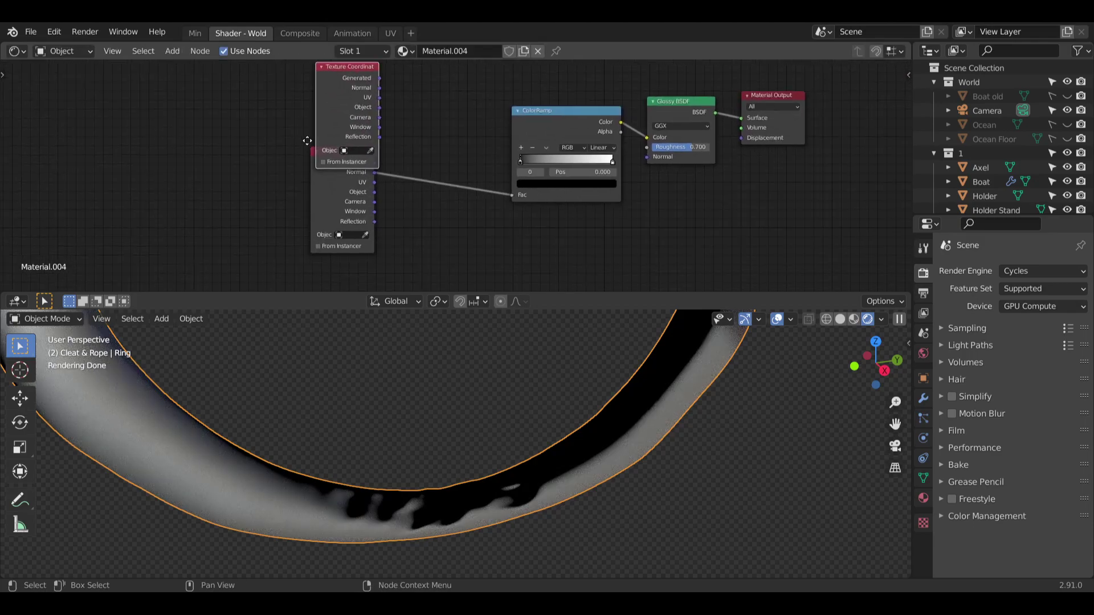
drag(330, 133, 338, 166)
middle_drag(320, 146, 338, 193)
drag(363, 113, 359, 115)
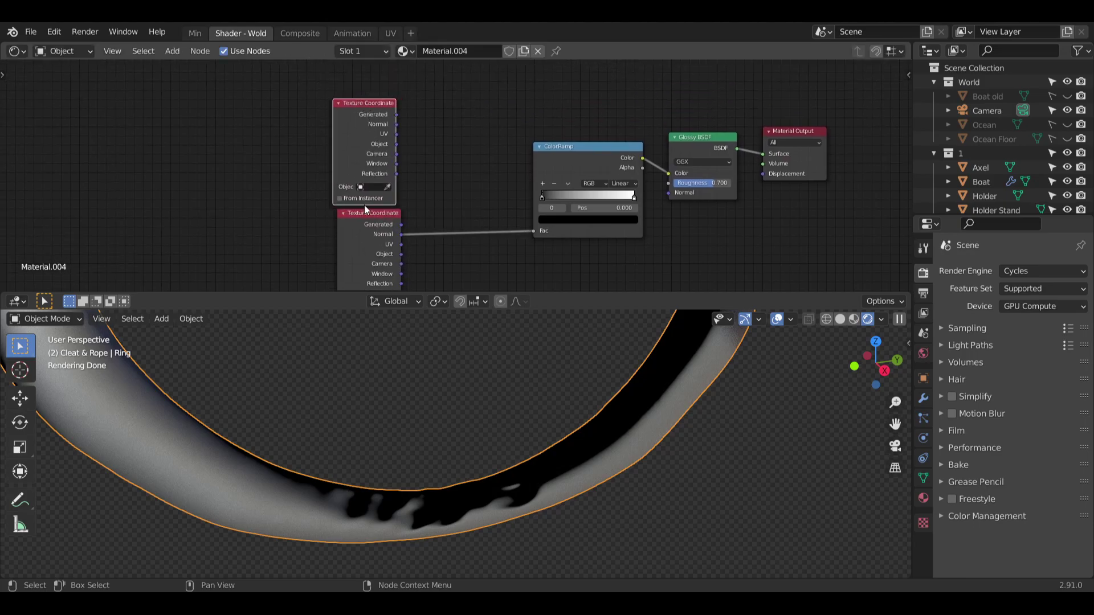
drag(365, 210, 359, 210)
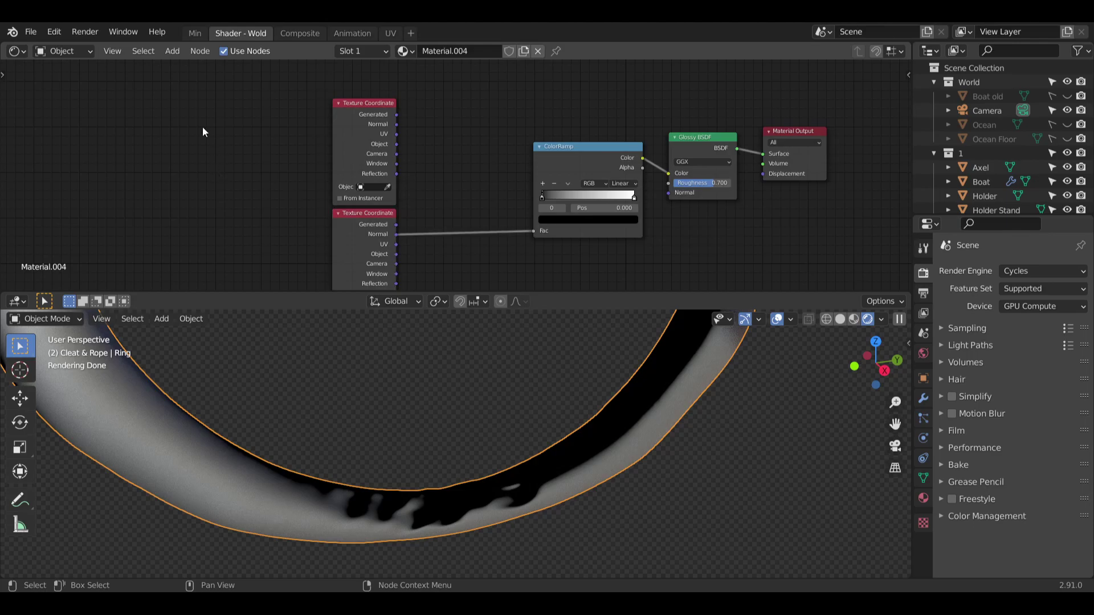
Insert a Vector Math node before the ColorRamp and feed both Texture Coordinate nodes' Normal outputs into its two Vector inputs.
mouse_move(212, 159)
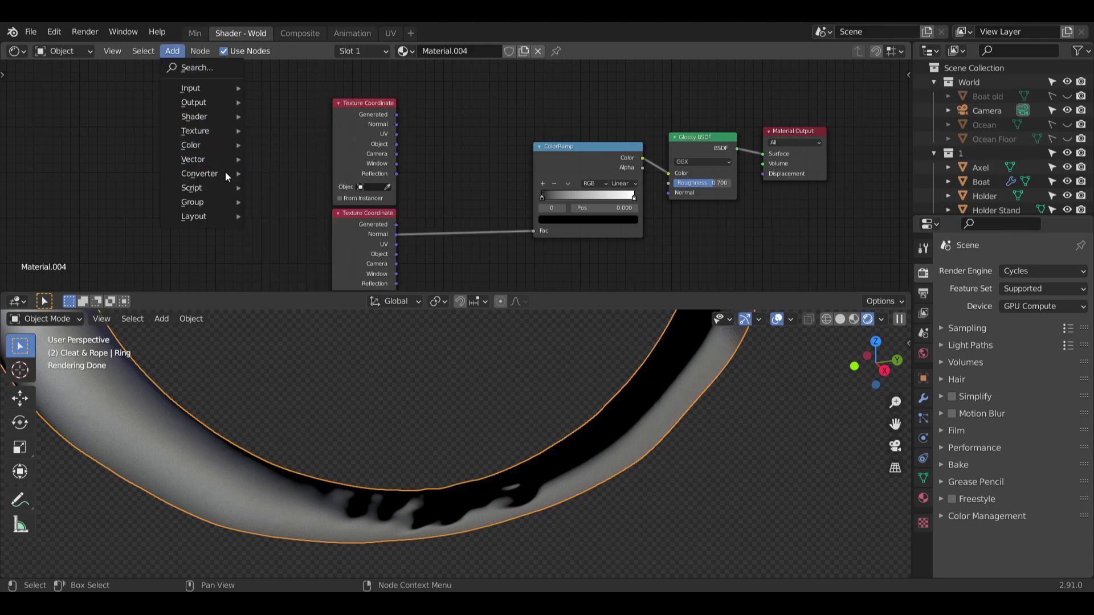
click(319, 359)
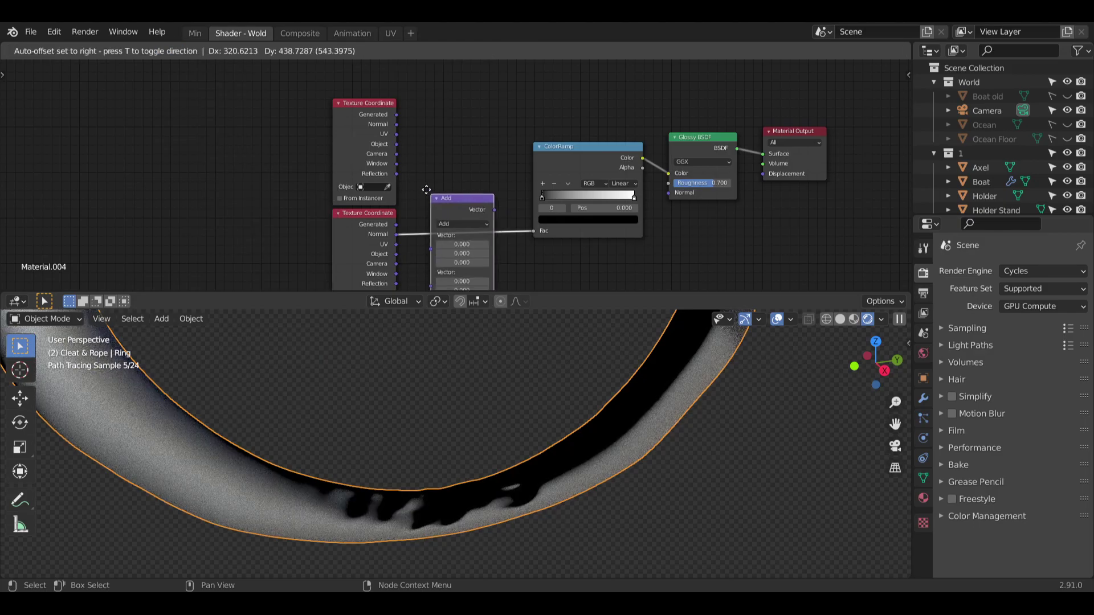
click(427, 169)
drag(432, 212, 429, 240)
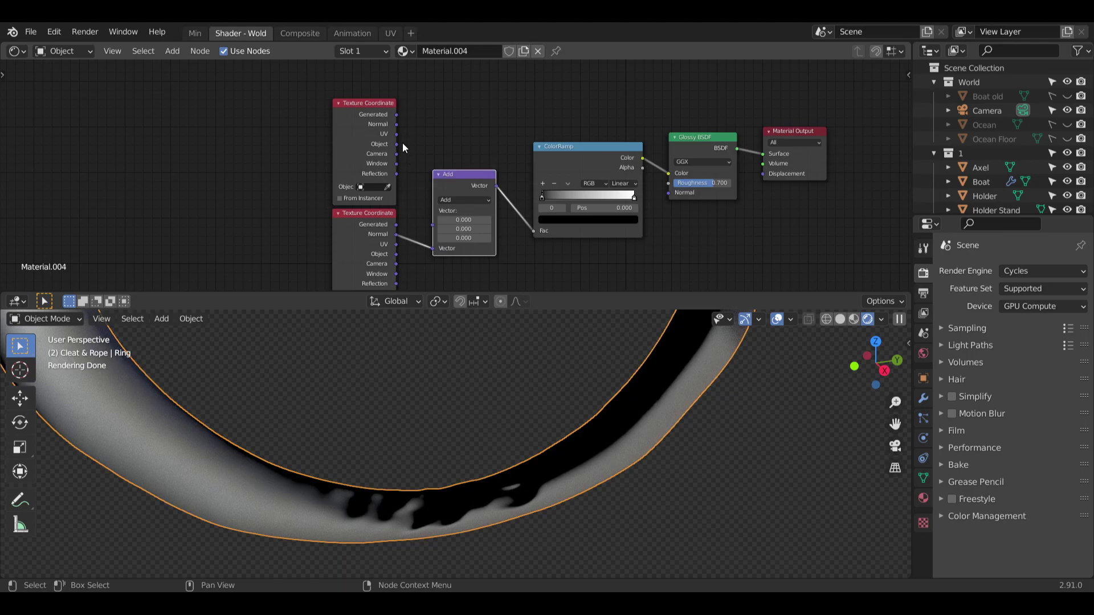
drag(421, 214, 433, 225)
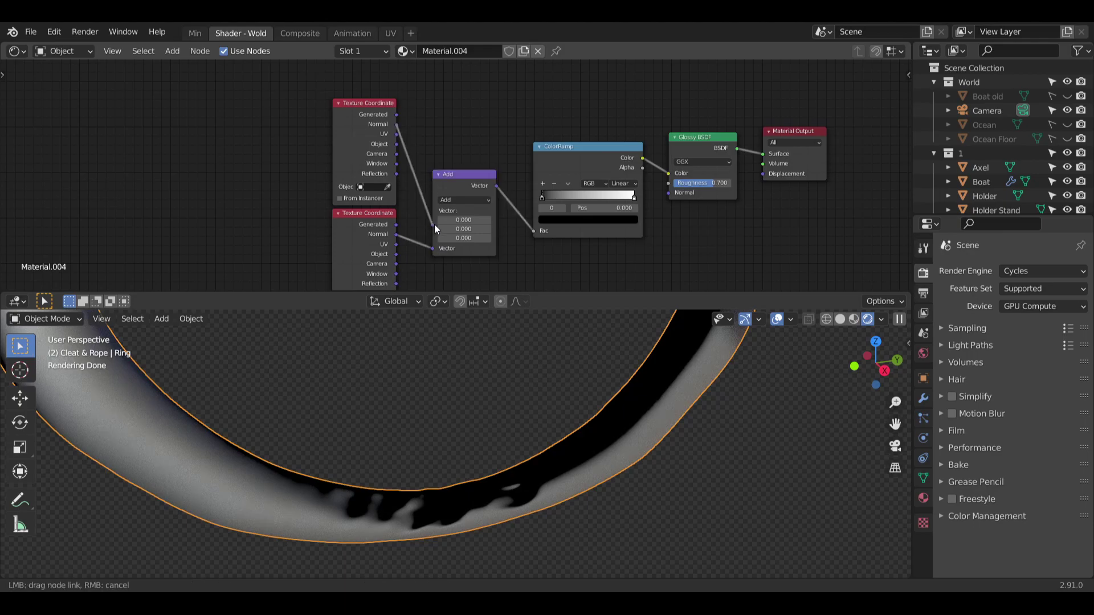
drag(459, 168, 455, 152)
Try the Subtract operation in the Vector Math node and check the ring.
click(460, 183)
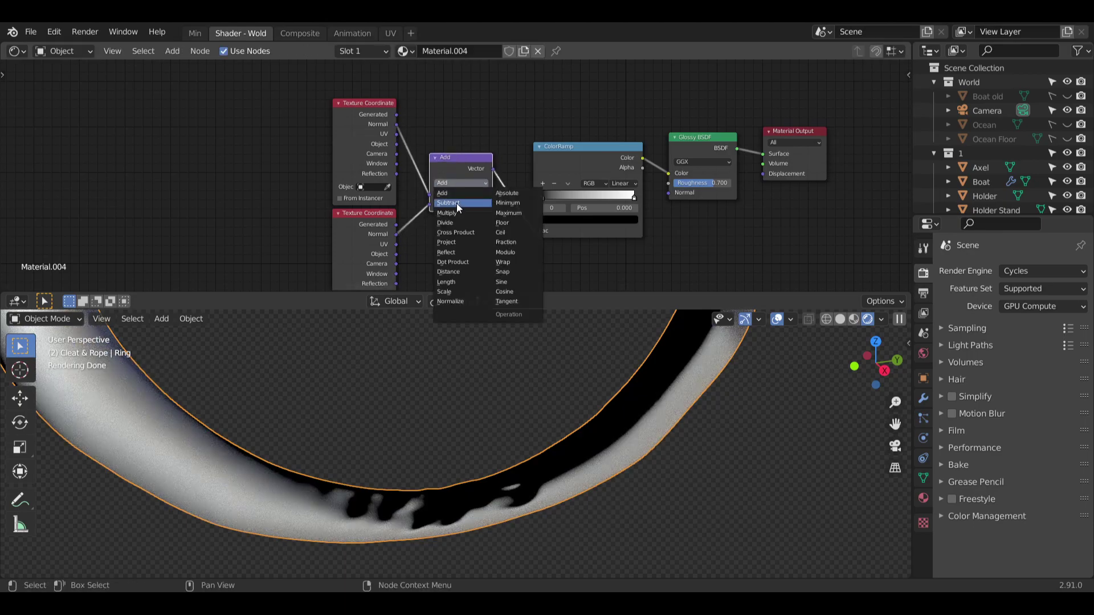
click(456, 203)
middle_drag(448, 354, 433, 375)
Try the Divide operation in the Vector Math node and inspect the ring's lower curve up close.
scroll(504, 244, up, 3)
click(454, 155)
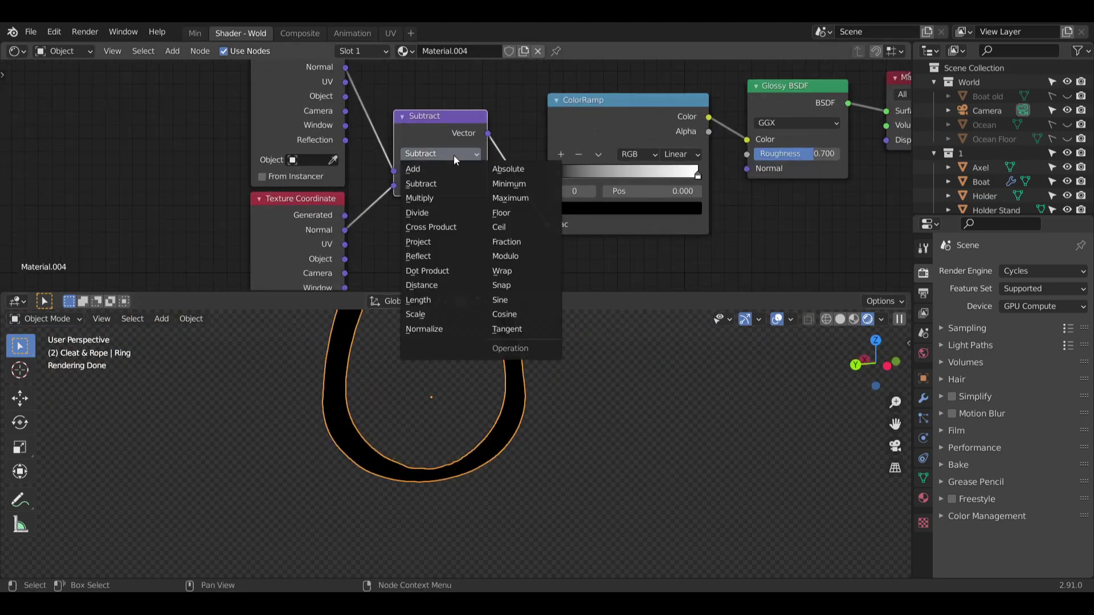
click(435, 211)
scroll(441, 458, up, 2)
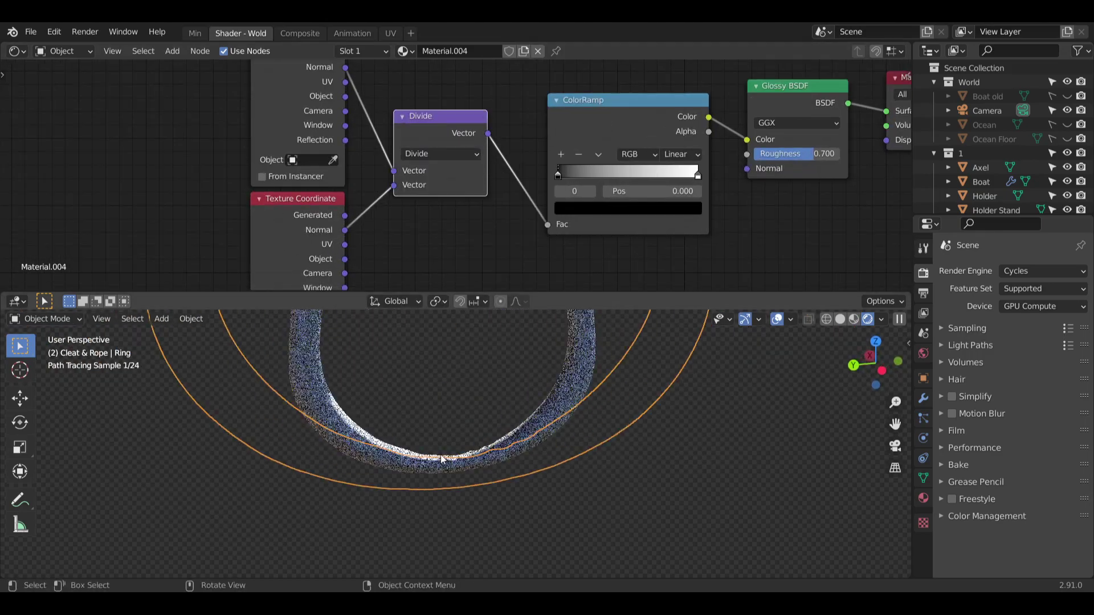
scroll(442, 458, up, 1)
middle_drag(442, 458, 211, 453)
scroll(435, 494, up, 3)
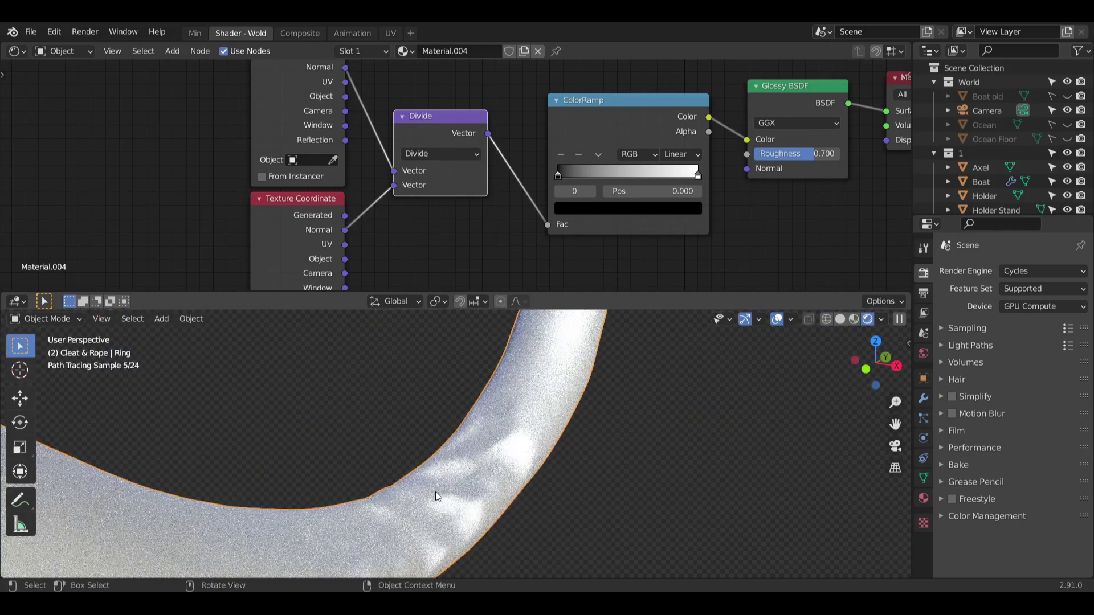
mouse_move(436, 496)
middle_down()
mouse_move(329, 512)
mouse_move(376, 433)
mouse_move(415, 434)
mouse_move(474, 378)
mouse_move(417, 459)
mouse_move(433, 386)
mouse_move(444, 395)
mouse_move(384, 432)
mouse_move(452, 428)
middle_up()
Try the Multiply and Cross Product operations in the Vector Math node, inspecting the ring's surface.
click(450, 153)
click(433, 197)
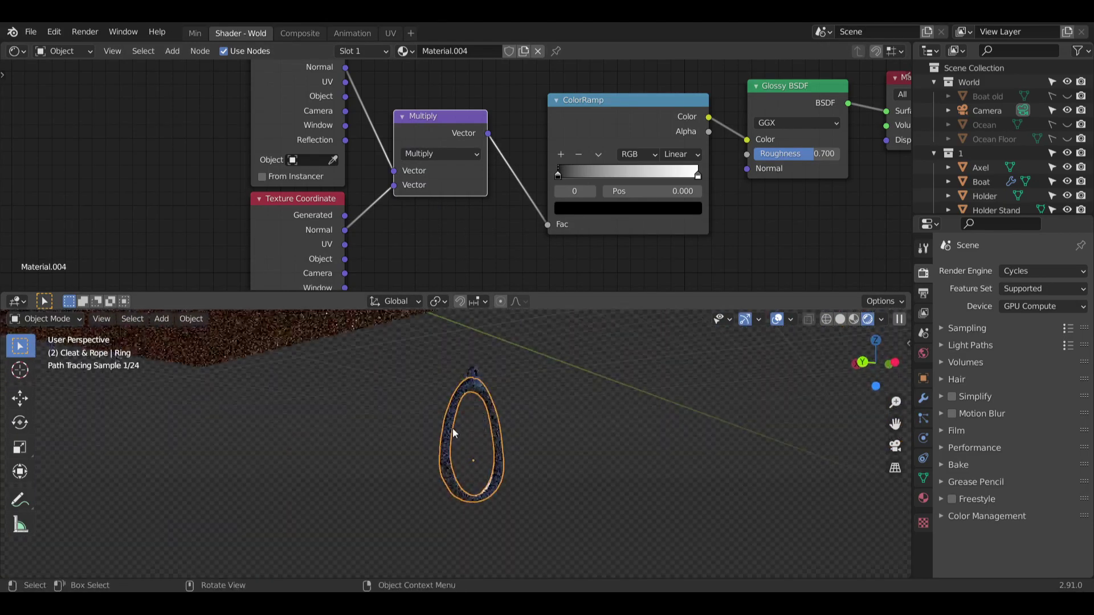
scroll(452, 428, up, 8)
mouse_move(440, 537)
shift+middle_down()
mouse_move(452, 397)
mouse_move(398, 520)
mouse_move(424, 456)
mouse_move(358, 472)
mouse_move(428, 350)
mouse_move(446, 477)
shift+middle_up()
click(443, 152)
click(446, 230)
scroll(393, 370, up, 3)
Try the Normalize and Scale operations in the Vector Math node, viewing the ring from another angle.
click(449, 158)
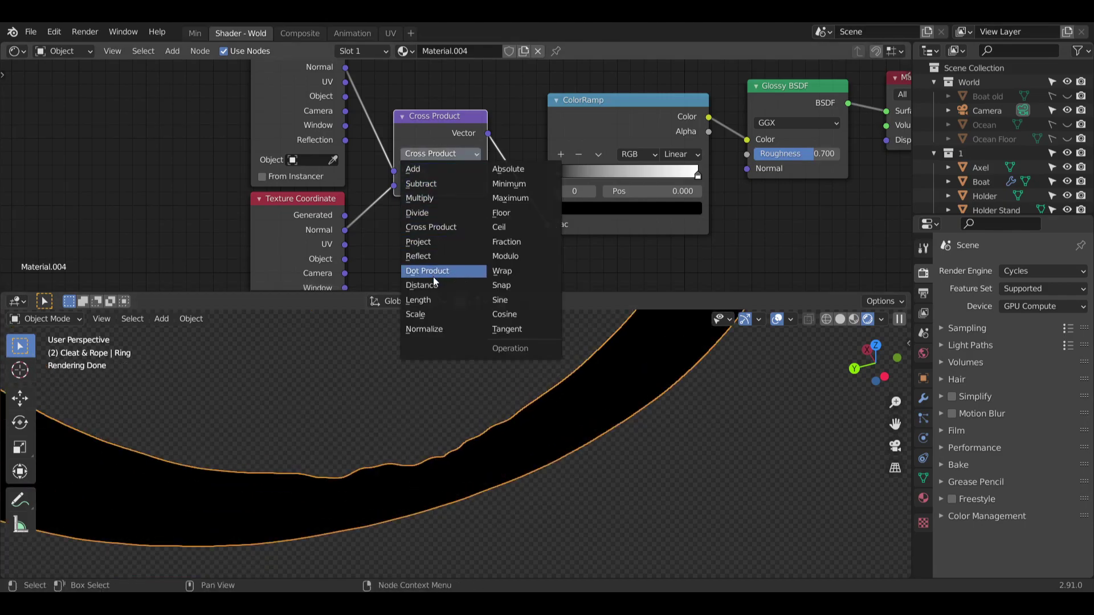
click(419, 329)
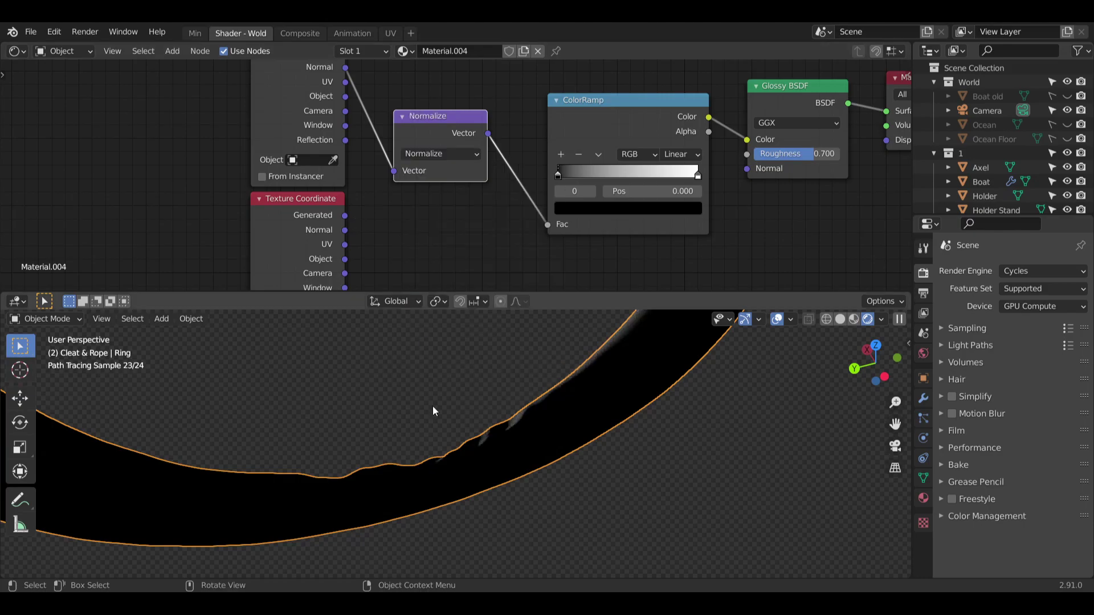
mouse_move(433, 406)
middle_down()
mouse_move(501, 450)
mouse_move(595, 429)
middle_up()
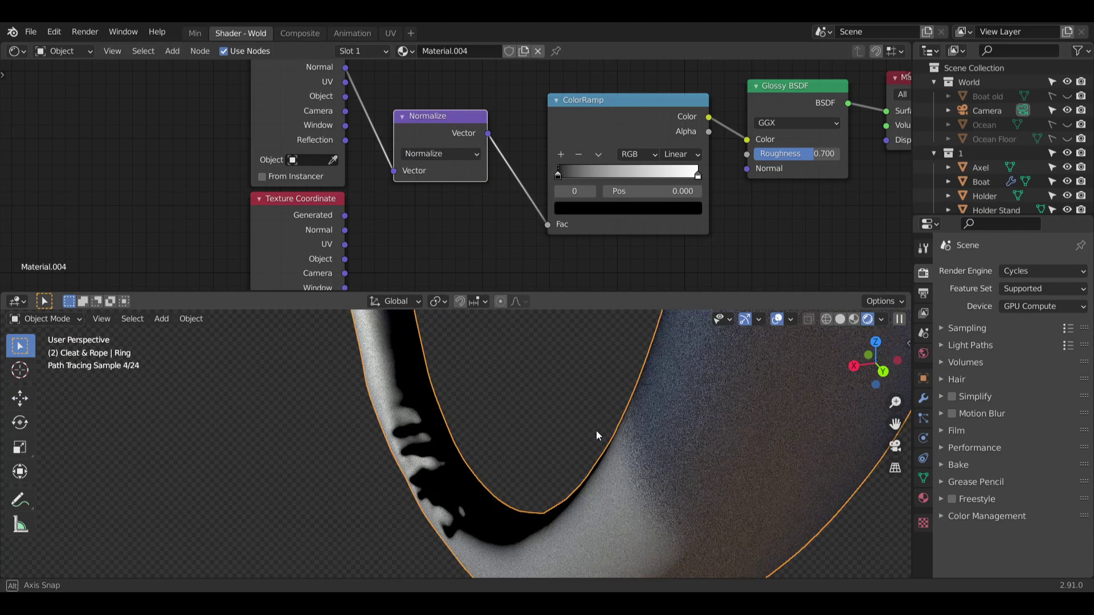
click(462, 151)
click(446, 314)
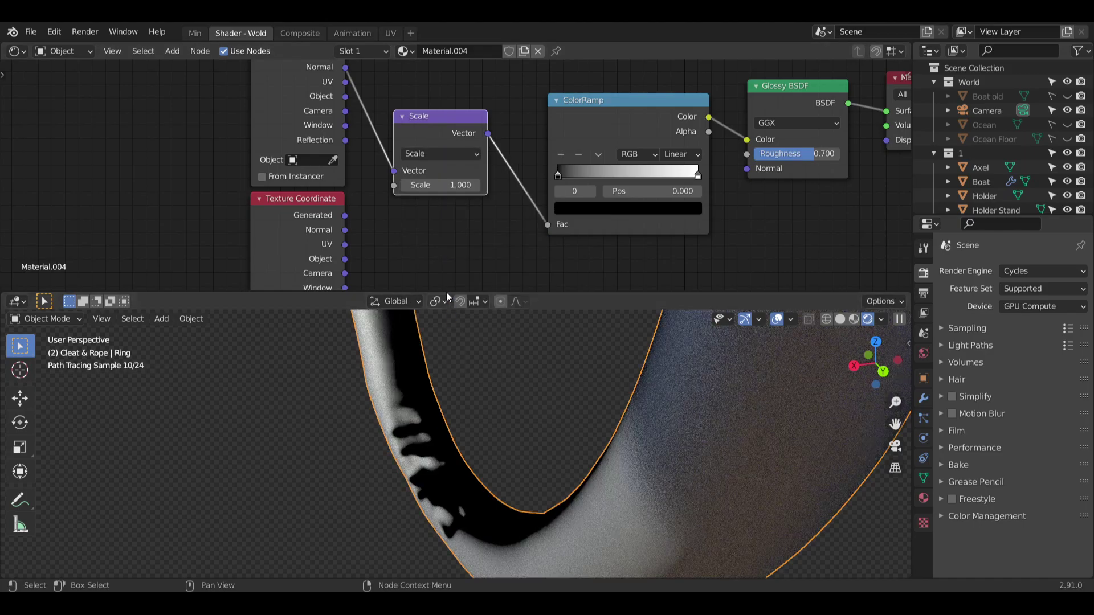
Try the Absolute and Minimum operations in the Vector Math node.
click(442, 154)
click(509, 168)
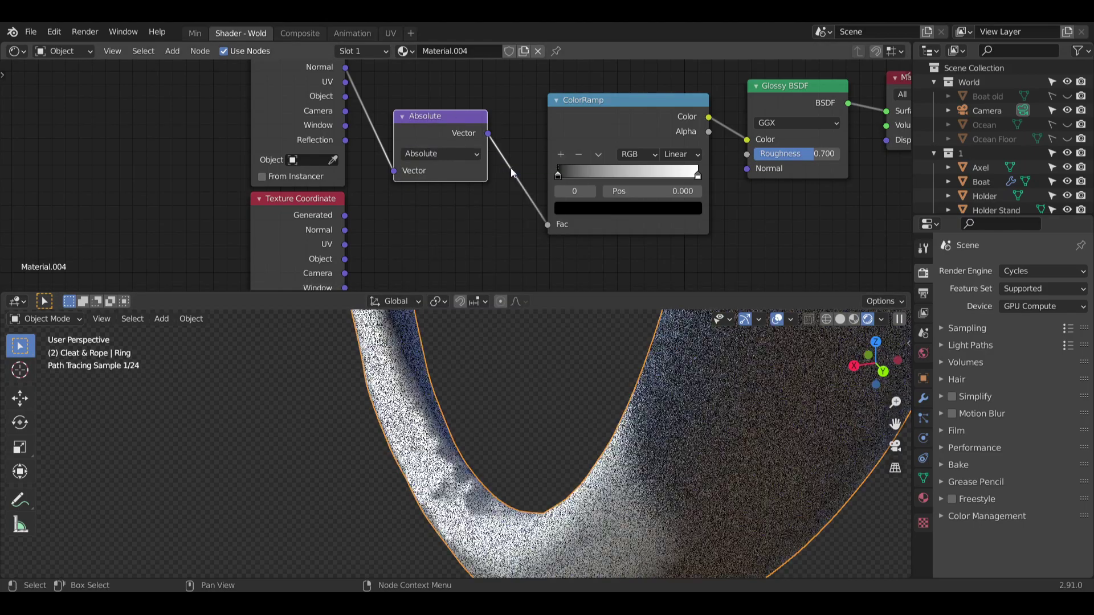
click(457, 151)
click(506, 183)
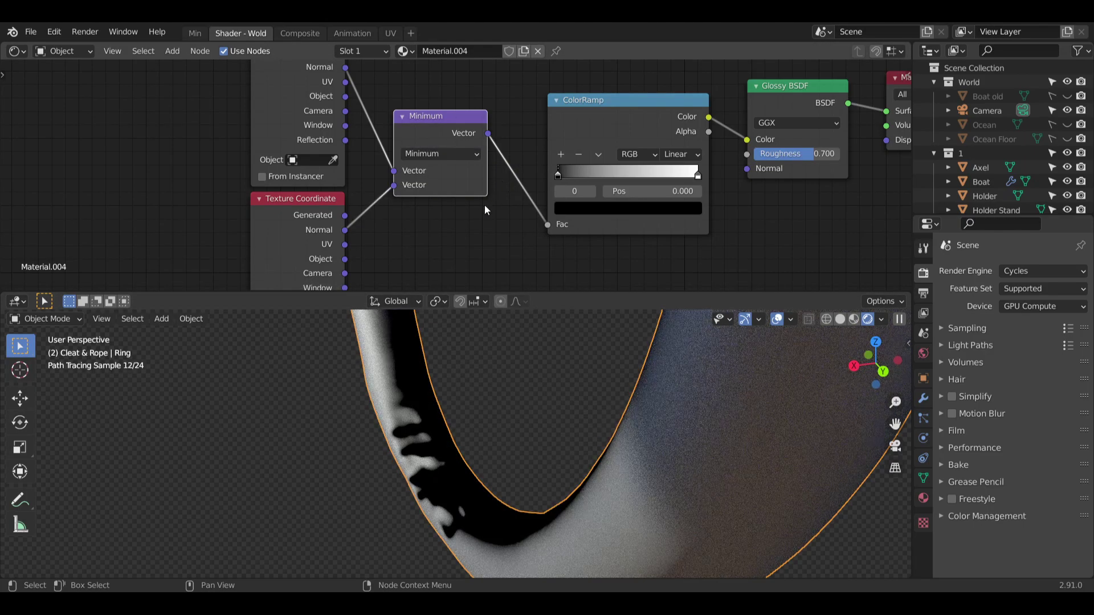
Try the Maximum and Floor operations in the Vector Math node, inspecting the ring's lower curve.
click(445, 154)
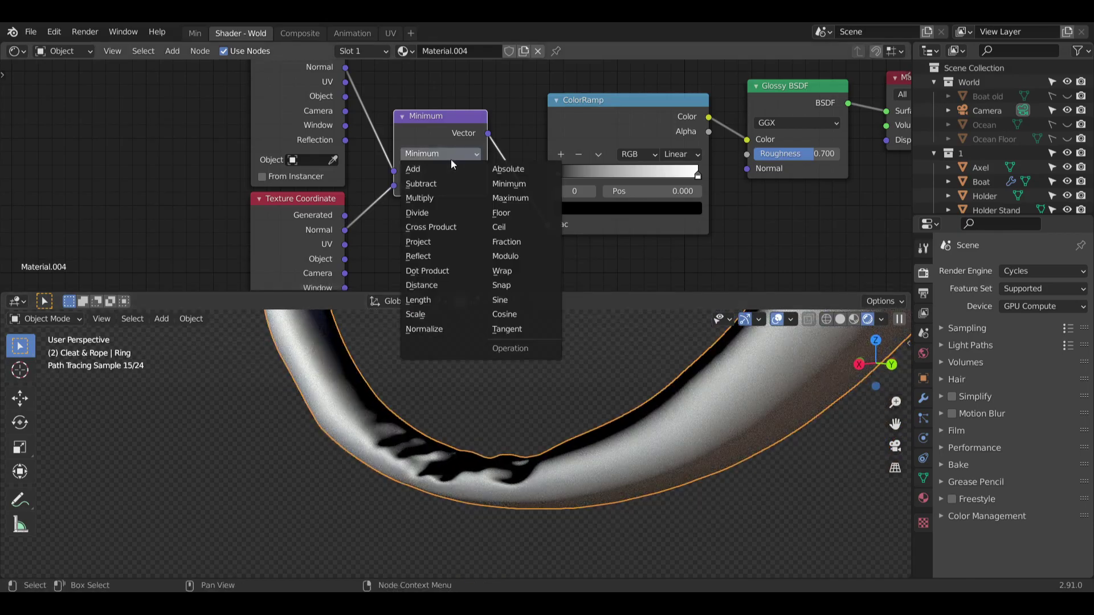
click(517, 199)
middle_drag(488, 393, 477, 351)
click(443, 154)
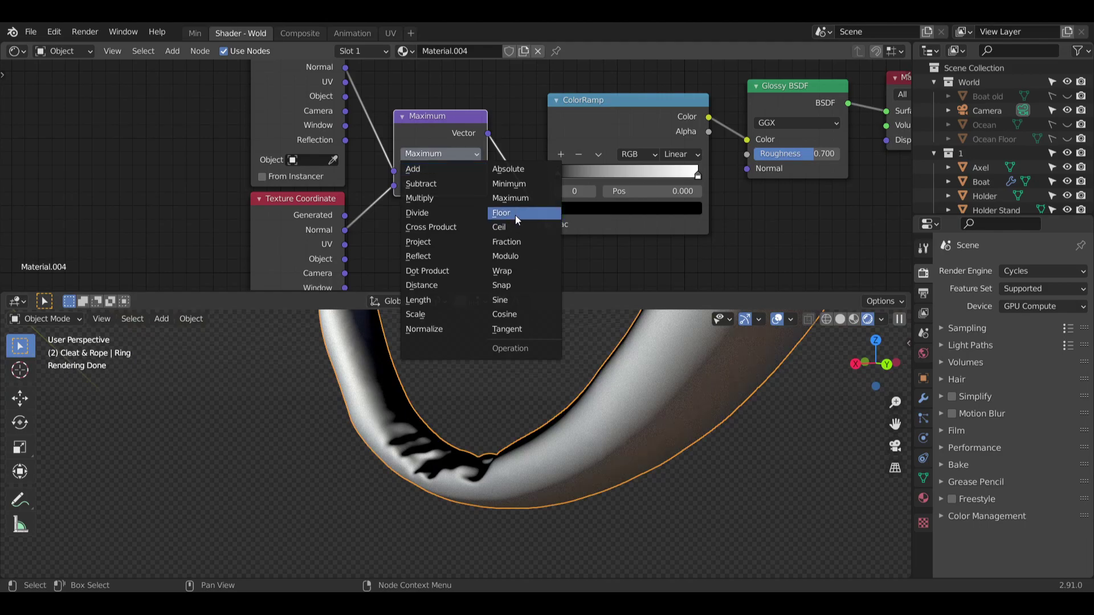
click(515, 215)
Try the Ceil and Modulo operations in the Vector Math node, viewing the ring from another angle.
click(452, 152)
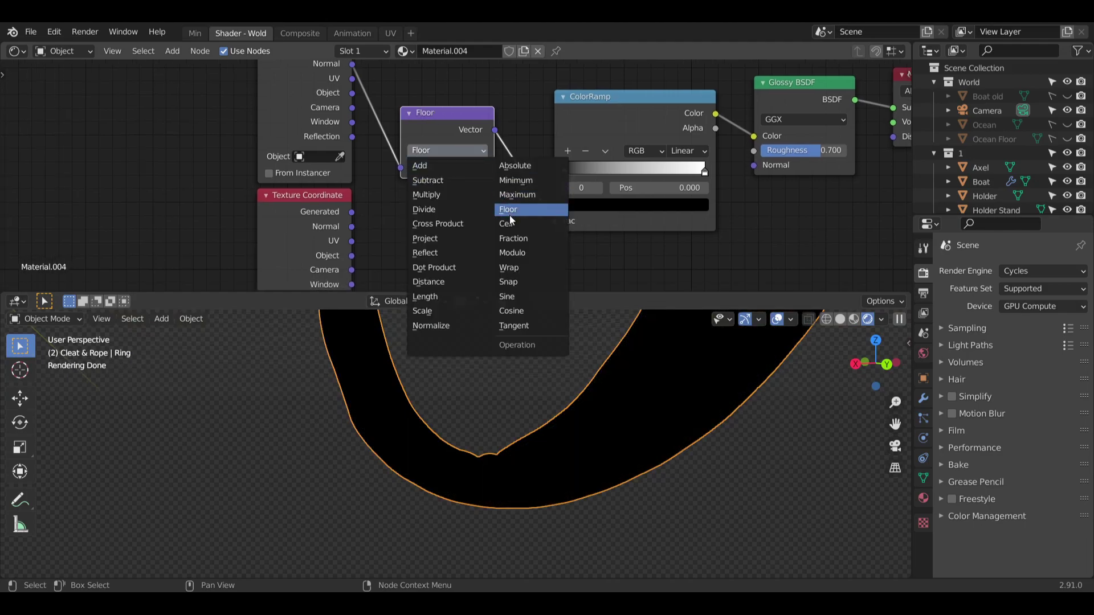
click(509, 223)
click(453, 151)
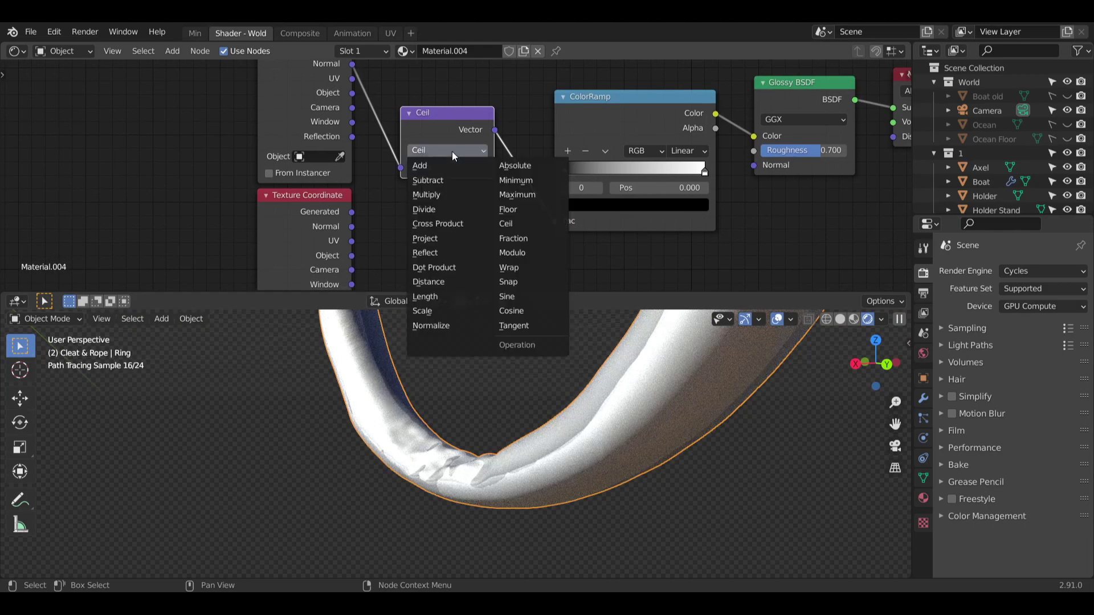
click(520, 253)
mouse_move(520, 361)
middle_down()
mouse_move(553, 400)
mouse_move(530, 393)
mouse_move(484, 413)
mouse_move(463, 394)
mouse_move(475, 424)
mouse_move(442, 414)
mouse_move(452, 411)
mouse_move(454, 426)
middle_up()
scroll(454, 427, up, 3)
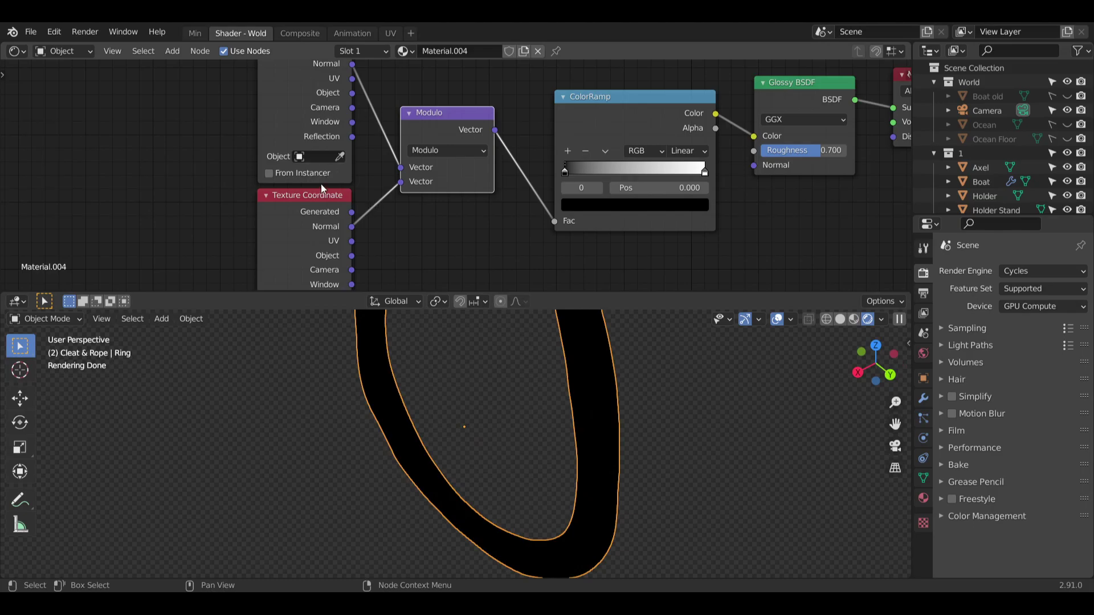
Insert a Vector Math Add node between the lower Texture Coordinate and Modulo nodes, and switch the Modulo node to Subtract.
scroll(167, 170, down, 4)
middle_drag(160, 162, 287, 154)
drag(386, 183, 319, 184)
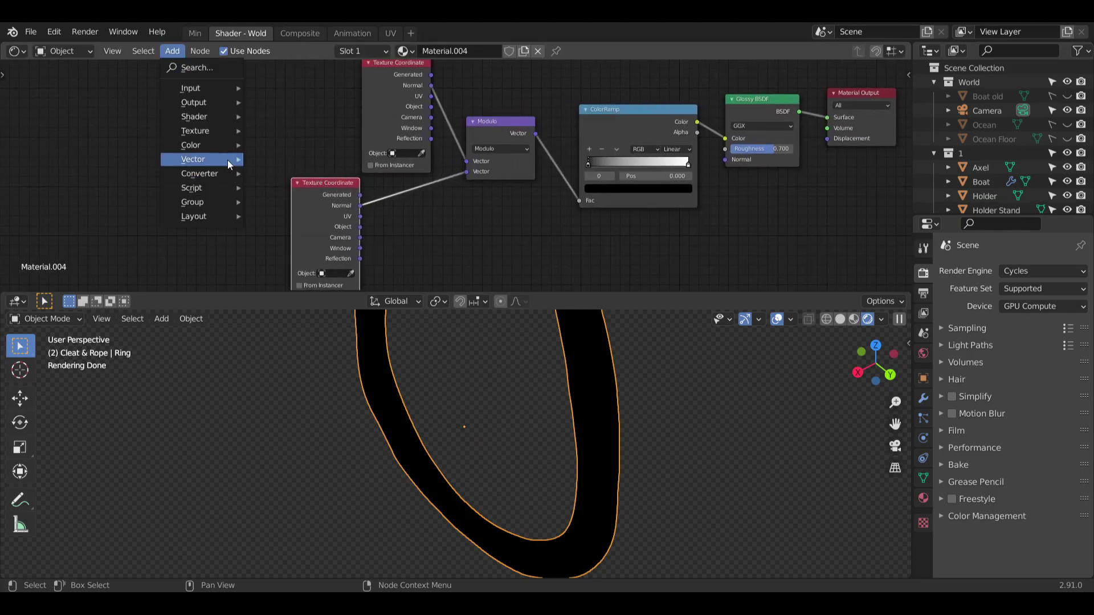
mouse_move(212, 175)
click(286, 357)
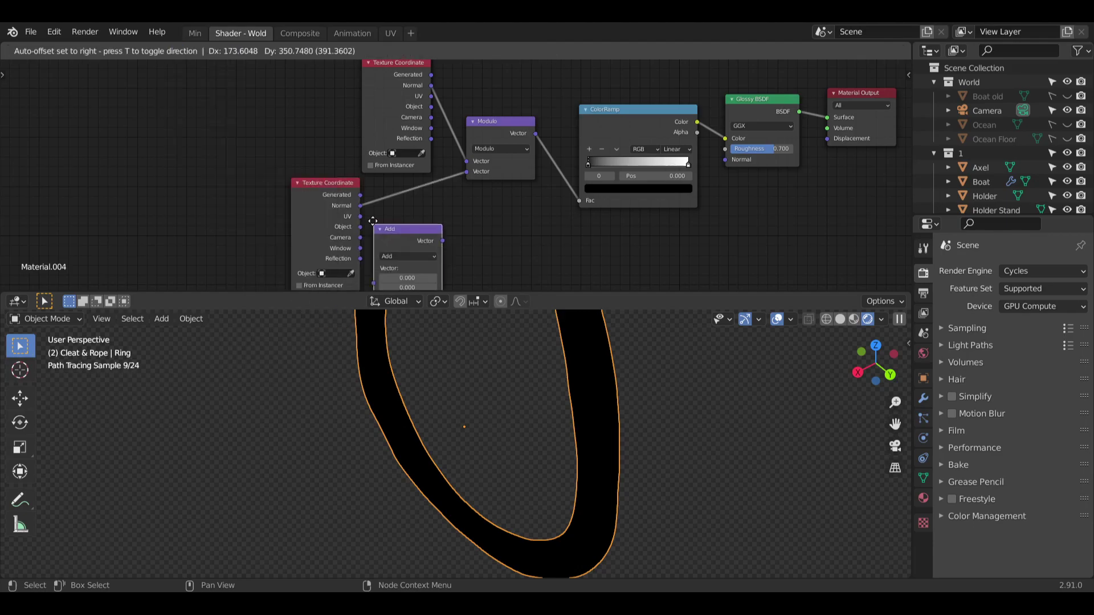
click(384, 192)
middle_drag(497, 188, 492, 187)
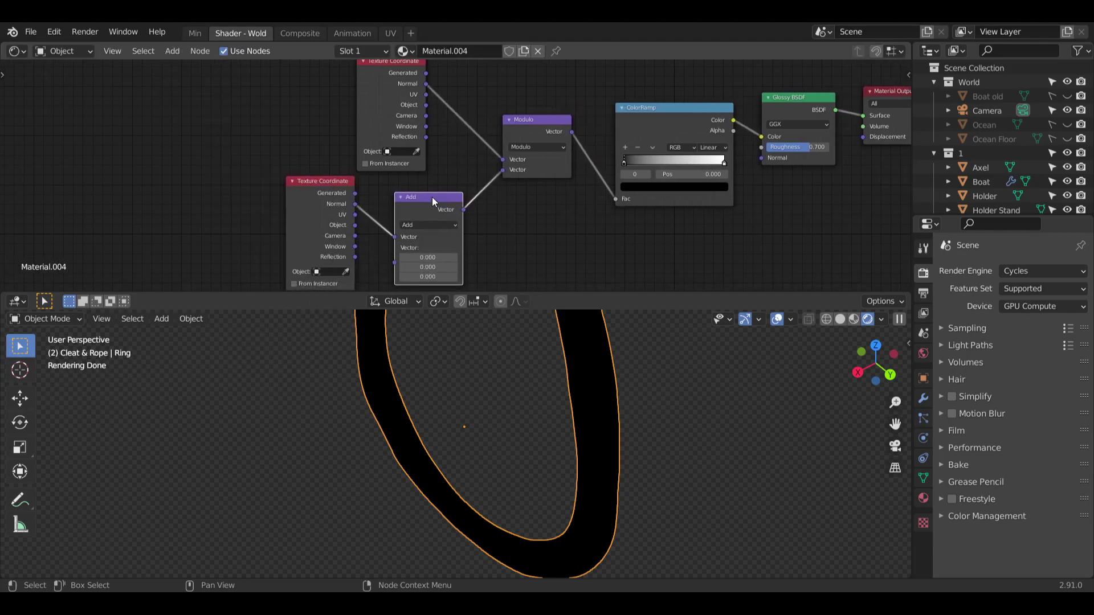
drag(432, 197, 428, 189)
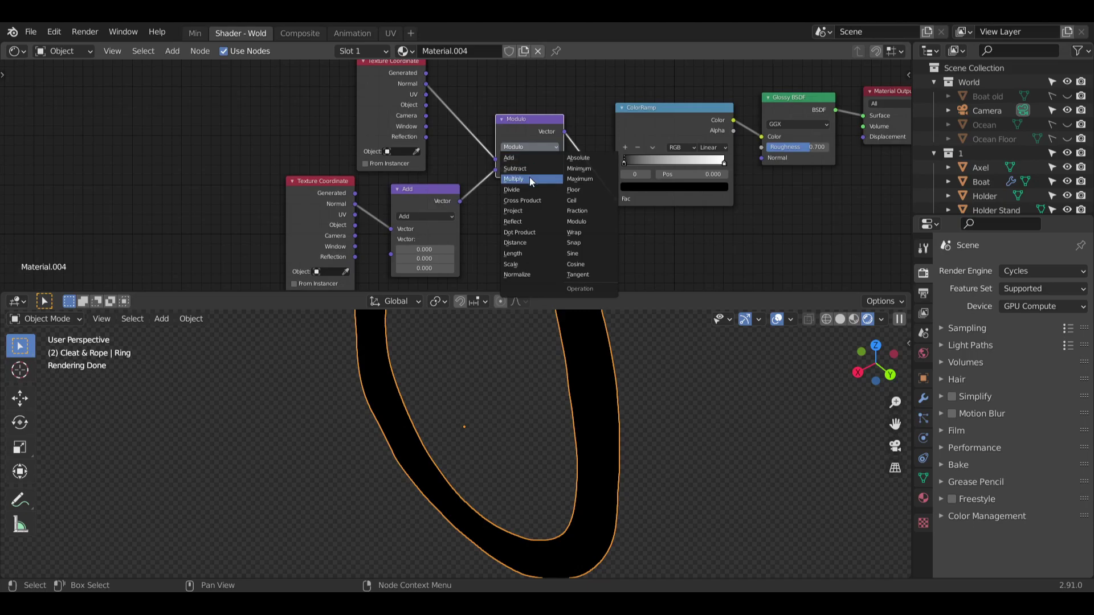
click(535, 172)
Set the Add node's X value to -0.1 and inspect the ring's lower curve up close.
scroll(447, 183, up, 4)
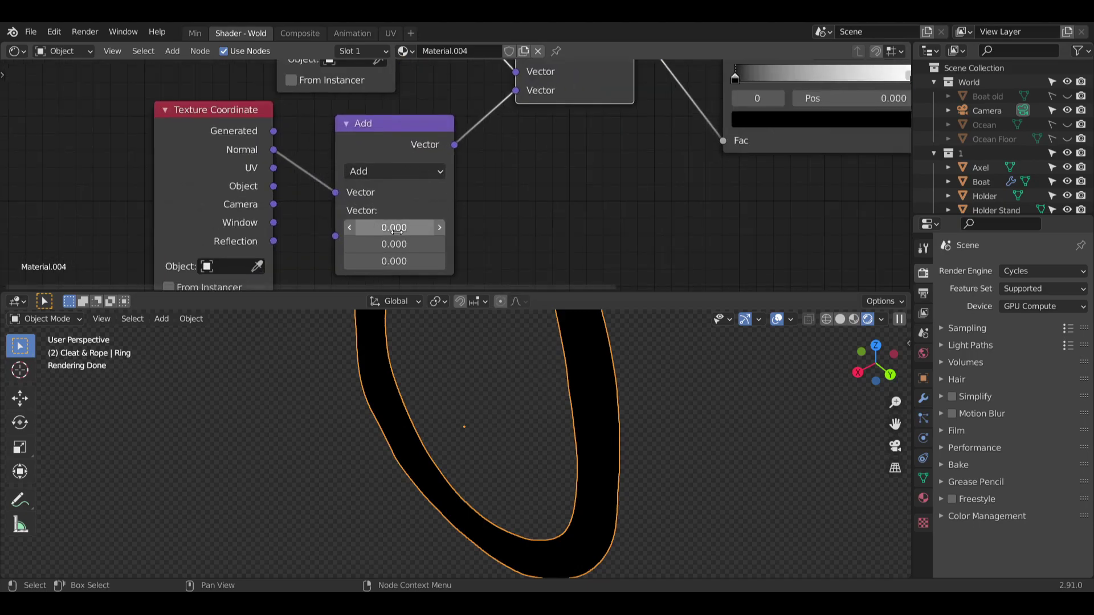
mouse_move(393, 227)
mouse_down()
mouse_move(370, 227)
mouse_move(427, 227)
mouse_up()
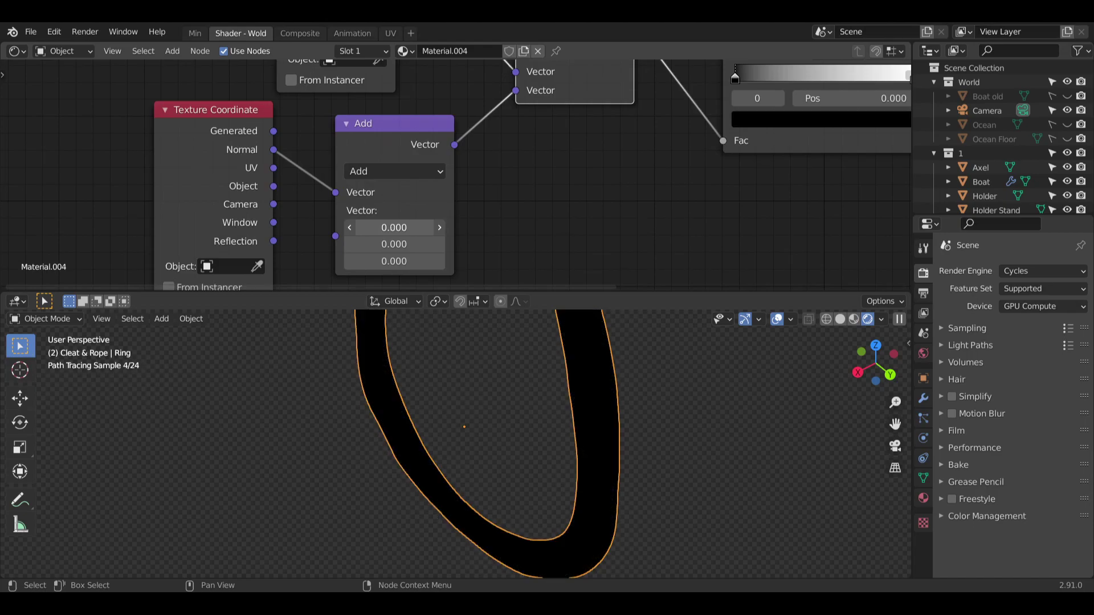
click(435, 231)
text(-0.1)
key(Return)
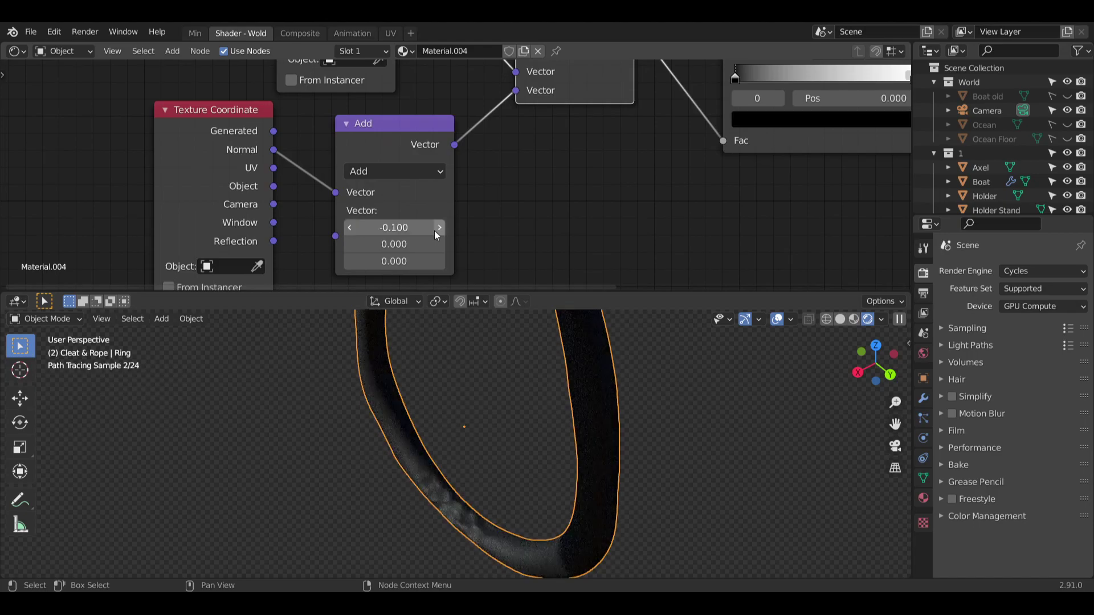
scroll(499, 516, down, 2)
mouse_move(512, 459)
middle_down()
mouse_move(391, 430)
mouse_move(508, 426)
mouse_move(517, 440)
middle_up()
scroll(444, 532, up, 5)
middle_drag(443, 532, 381, 447)
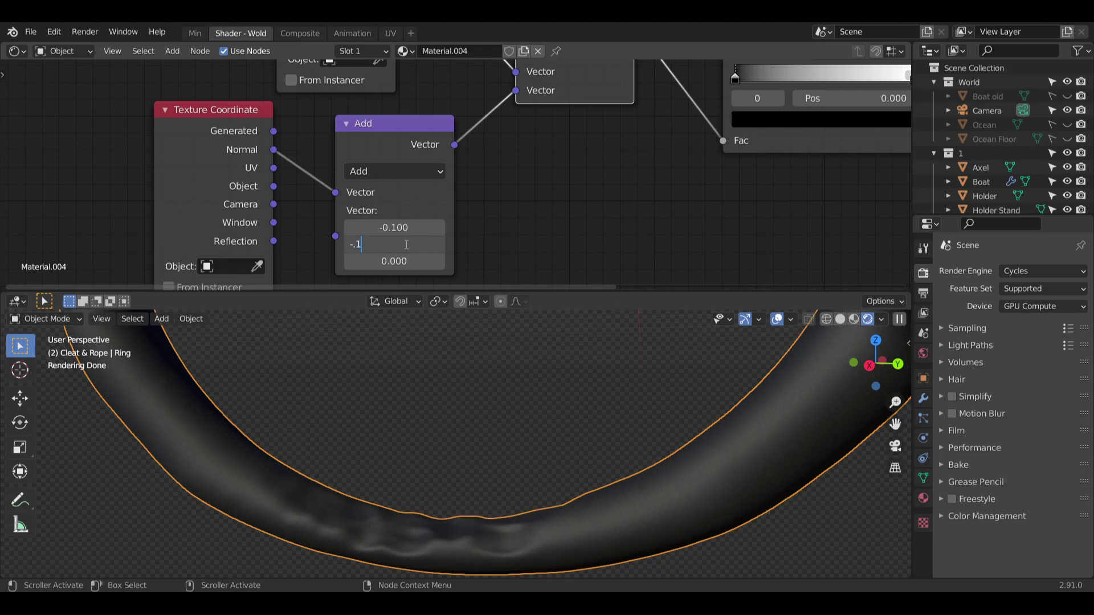
Set the Add node's vector to X 0, Y -0.1 and Z -0.1, and view the whole ring.
click(406, 245)
text(-.1)
key(Return)
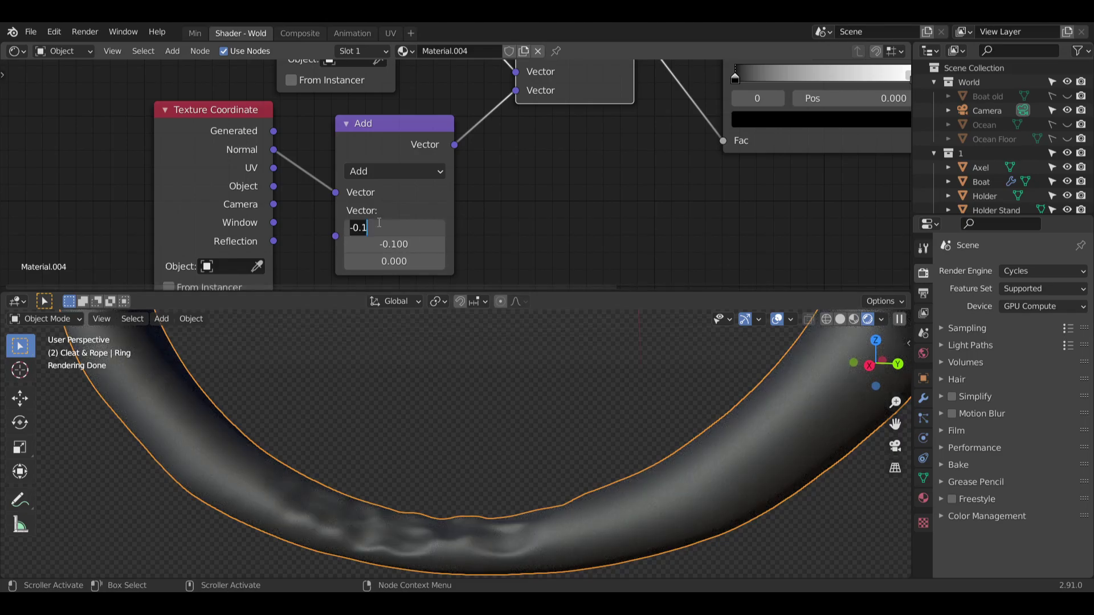
text(0)
key(Return)
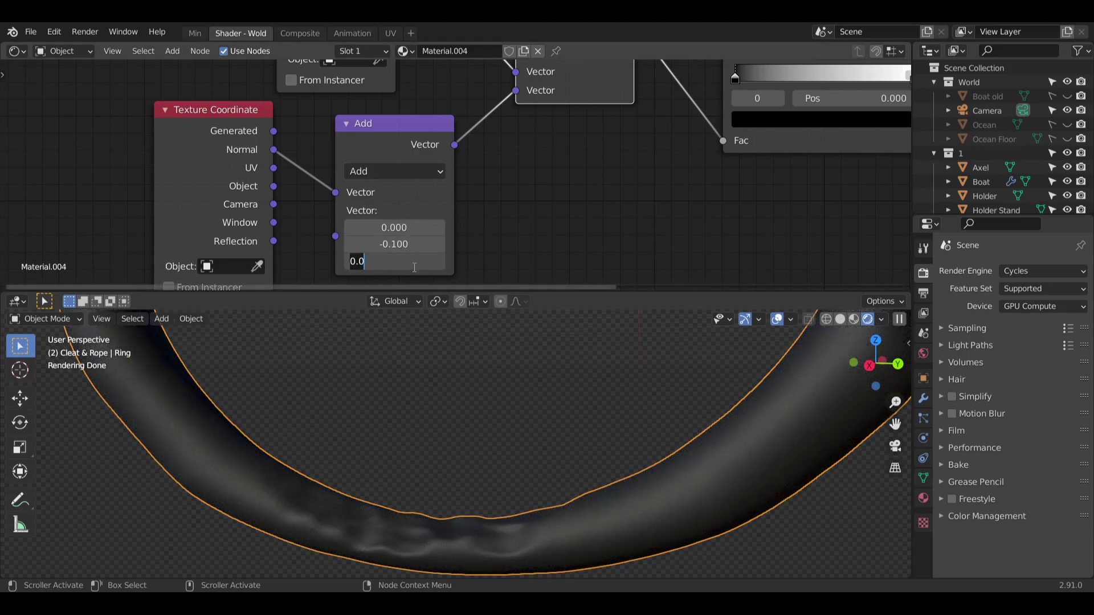
key(Return)
scroll(473, 370, down, 5)
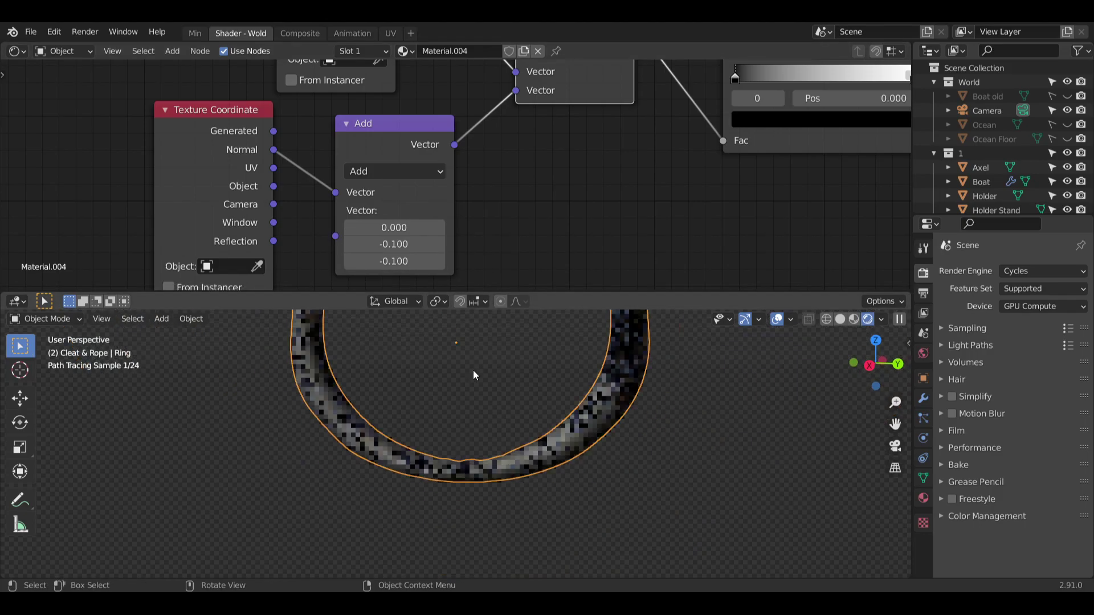
middle_drag(535, 367, 490, 330)
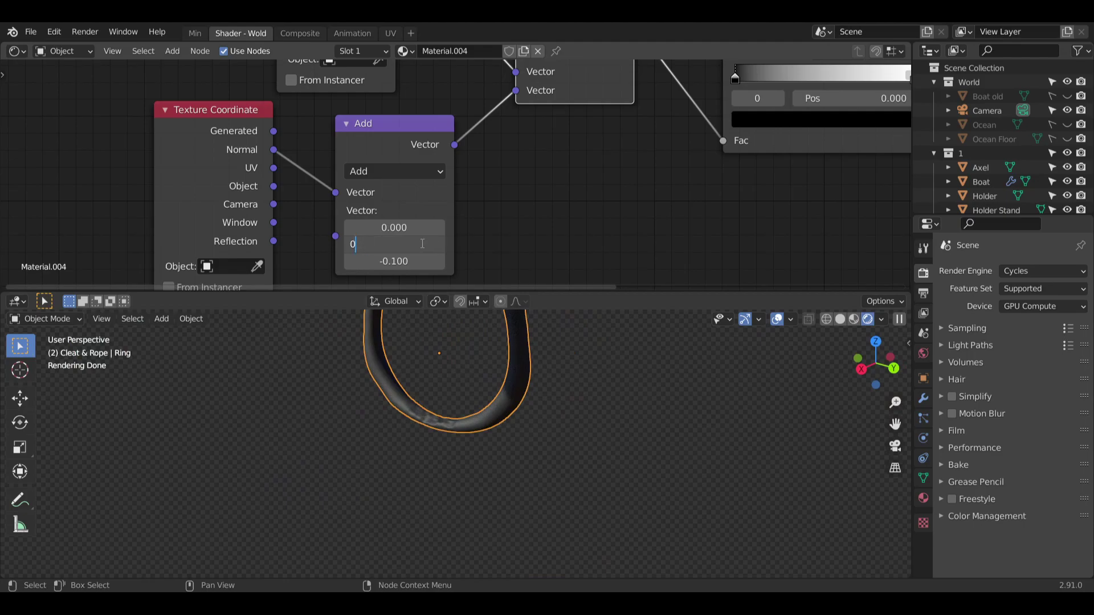
Set the Add node's Y value to 0 and try a Z value of 2.2.
click(422, 244)
text(0)
key(Return)
scroll(401, 209, up, 5)
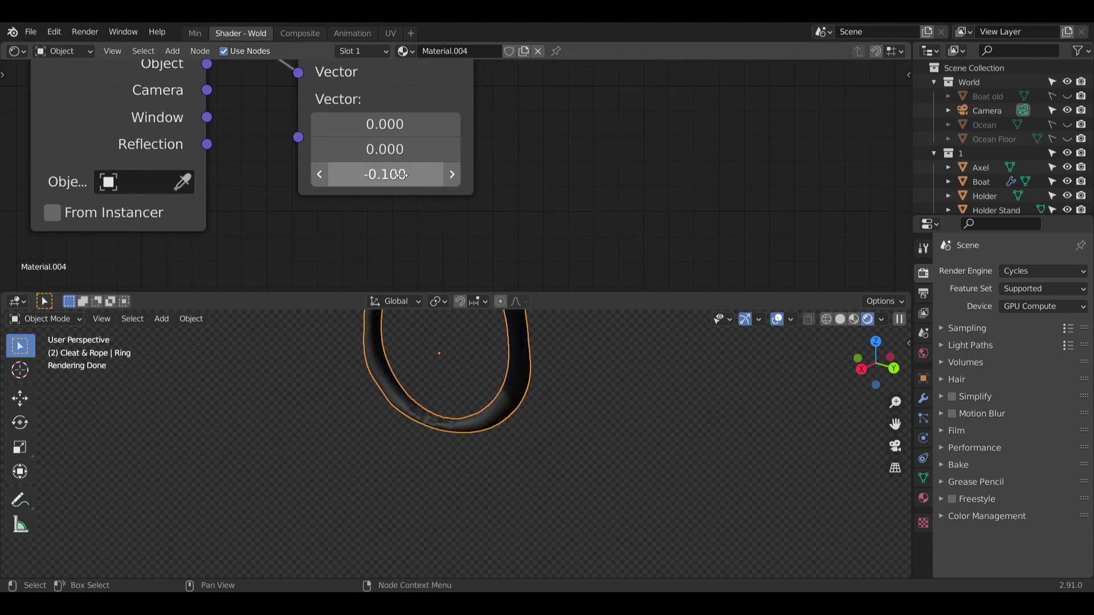
mouse_move(401, 175)
mouse_down()
mouse_move(365, 175)
mouse_move(414, 175)
mouse_up()
middle_drag(537, 123, 545, 164)
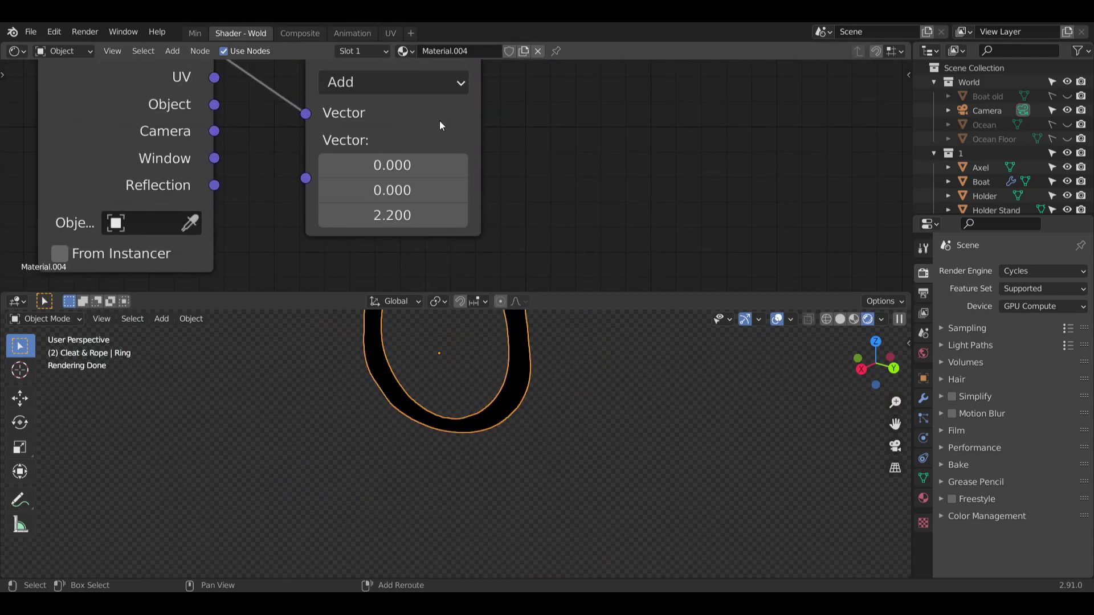
Try negative Z values in the Add node, from -0.4 to -0.2.
drag(380, 217, 347, 217)
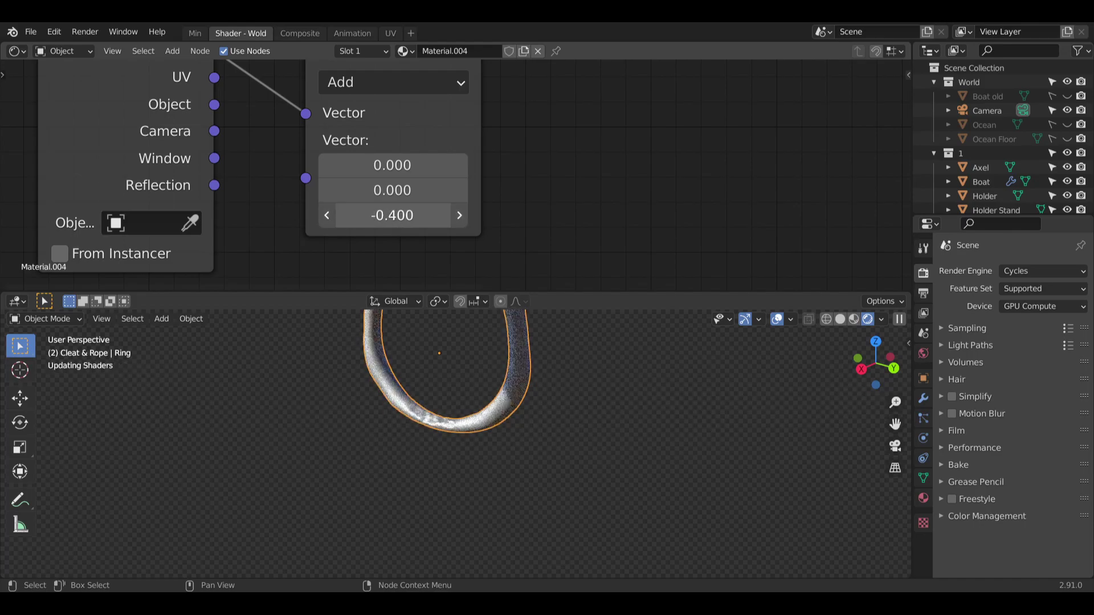
ctrl+scroll(393, 216, up, 8)
ctrl+scroll(393, 216, down, 7)
ctrl+scroll(393, 216, up, 3)
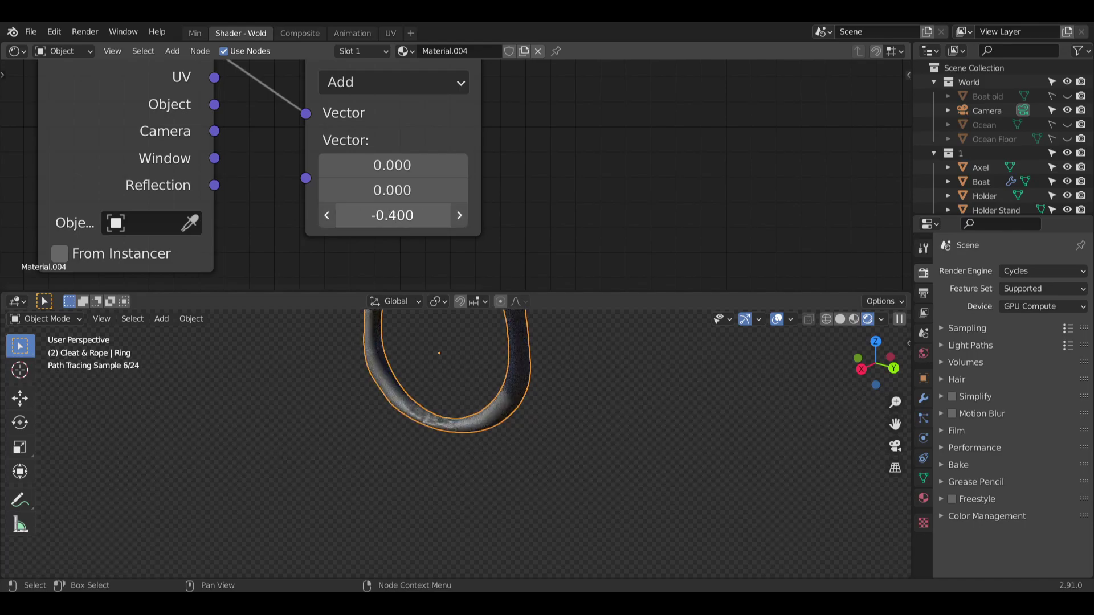
middle_drag(264, 139, 362, 189)
scroll(312, 179, down, 5)
scroll(510, 230, up, 1)
scroll(509, 236, up, 1)
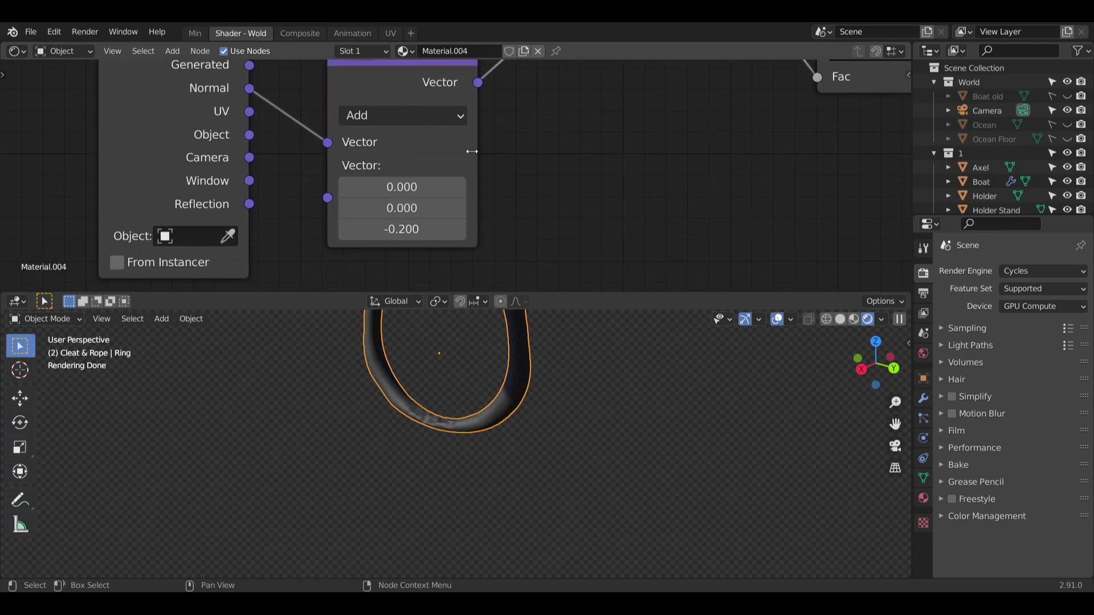
Change the Add node's operation to Multiply and inspect the ring's lower curve.
click(422, 116)
click(395, 185)
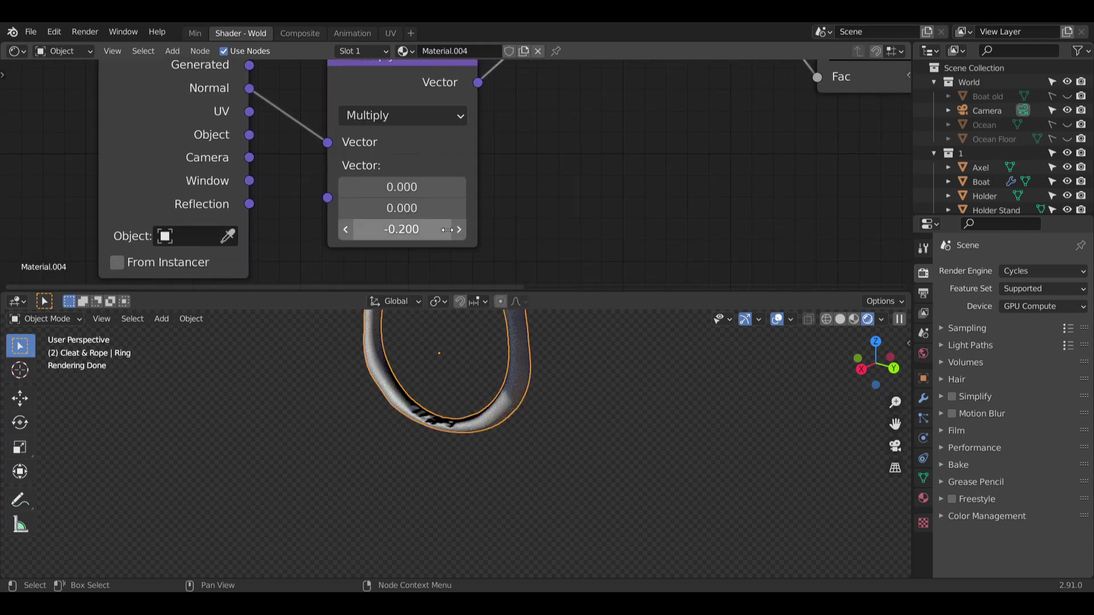
scroll(433, 407, up, 7)
middle_drag(433, 406, 449, 384)
scroll(459, 340, down, 5)
middle_drag(520, 105, 512, 142)
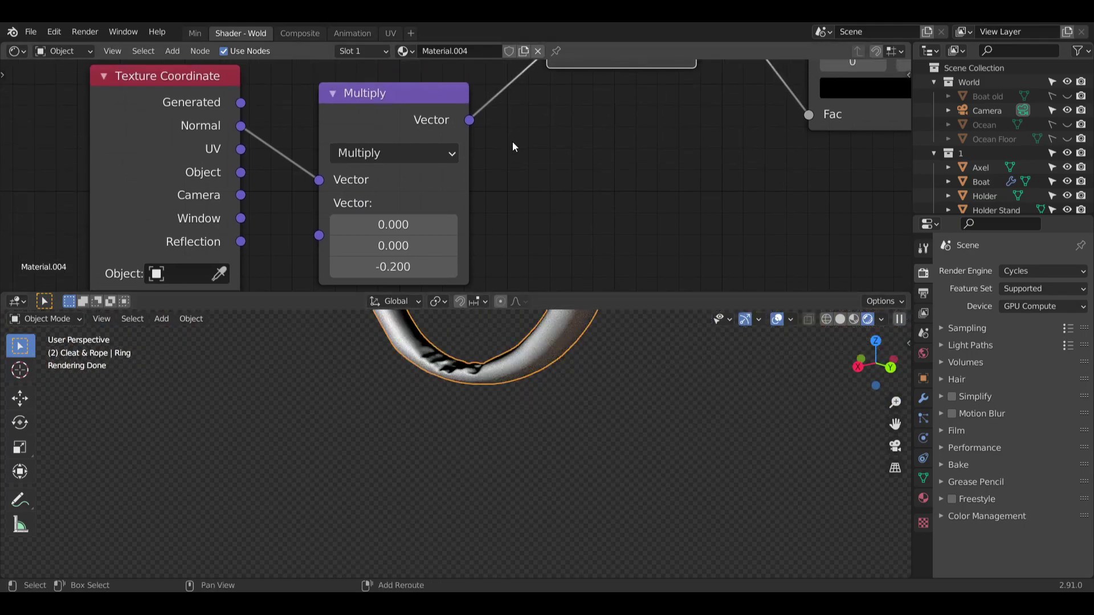
middle_drag(492, 207, 504, 159)
Try a Z value of 1.2 in the Multiply node, and set Z to 0.
drag(407, 219, 439, 219)
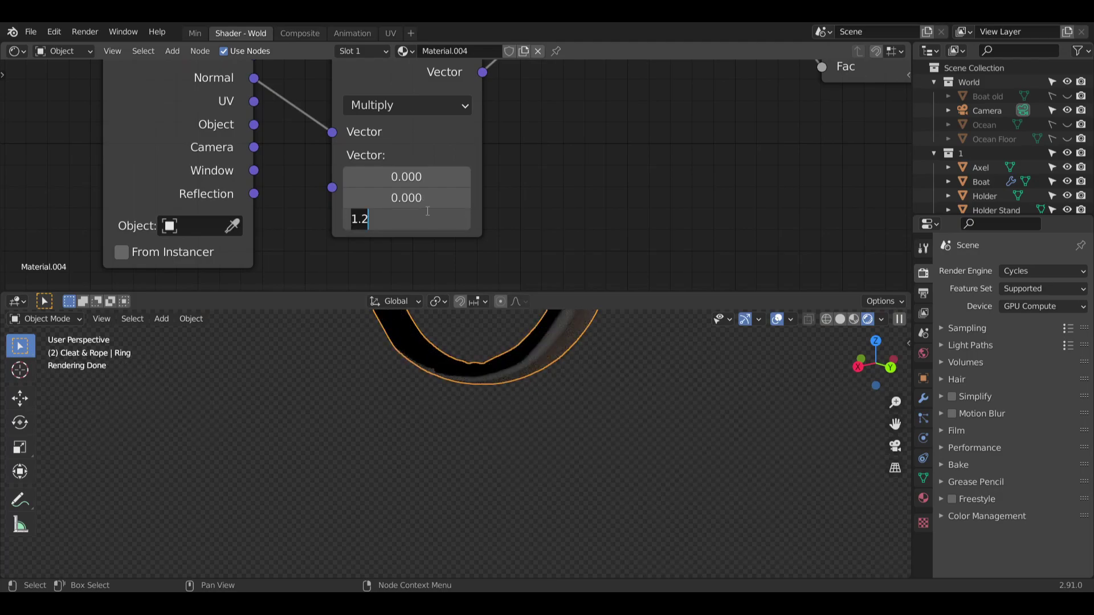
text(0)
key(Return)
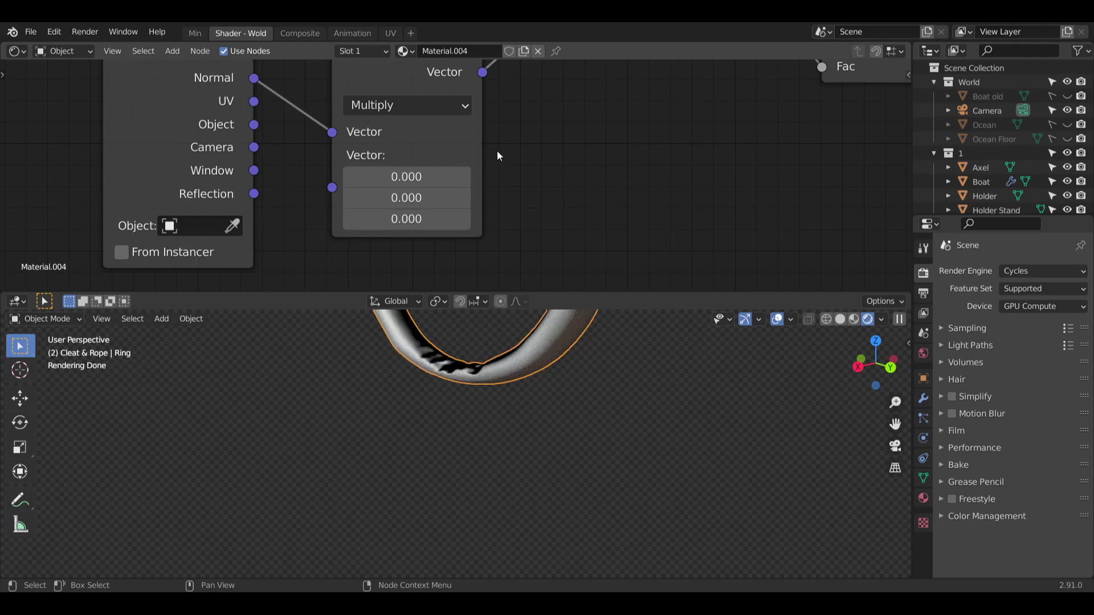
Raise the Multiply node's Y value to 28.5 and inspect the ring's lower curve up close.
scroll(531, 165, down, 3)
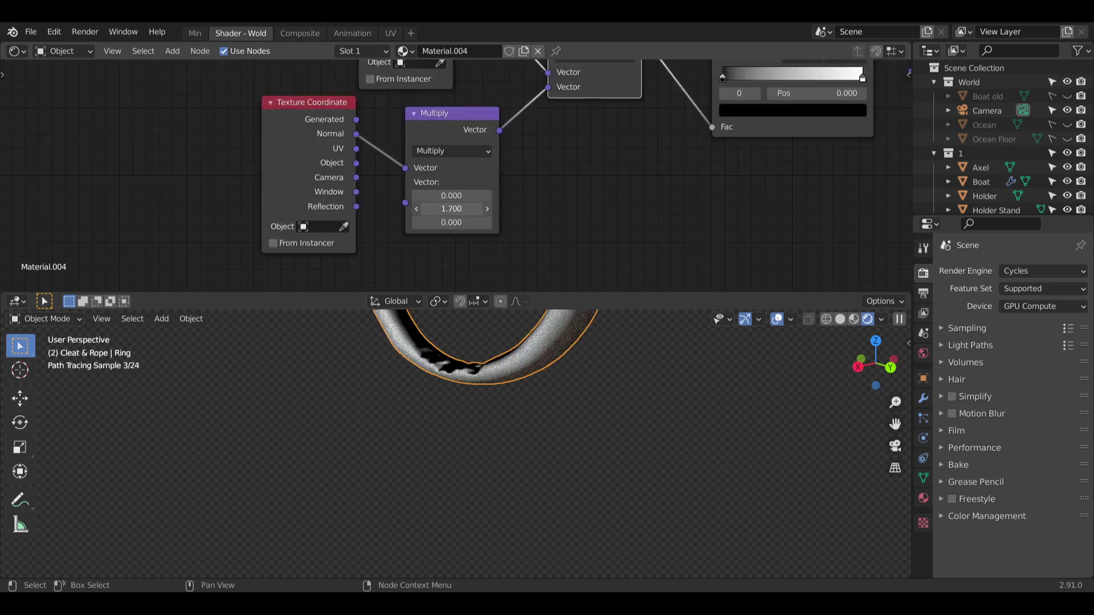
drag(452, 209, 433, 208)
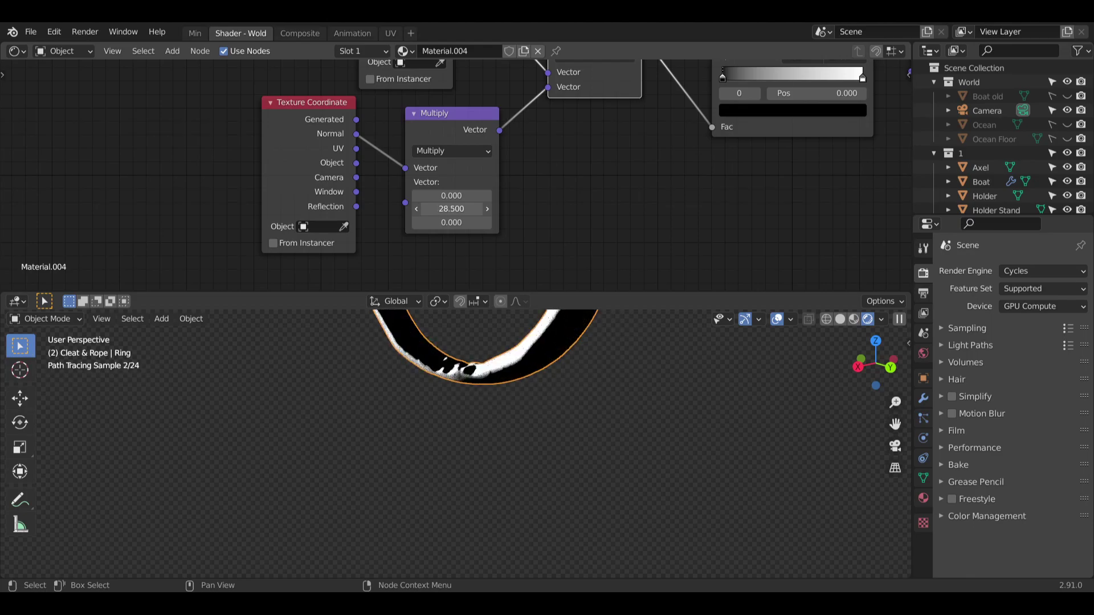
mouse_move(458, 336)
middle_down()
mouse_move(511, 412)
mouse_move(574, 419)
mouse_move(635, 358)
mouse_move(586, 383)
mouse_move(527, 450)
mouse_move(538, 407)
mouse_move(690, 404)
mouse_move(496, 452)
mouse_move(463, 436)
mouse_move(397, 518)
middle_up()
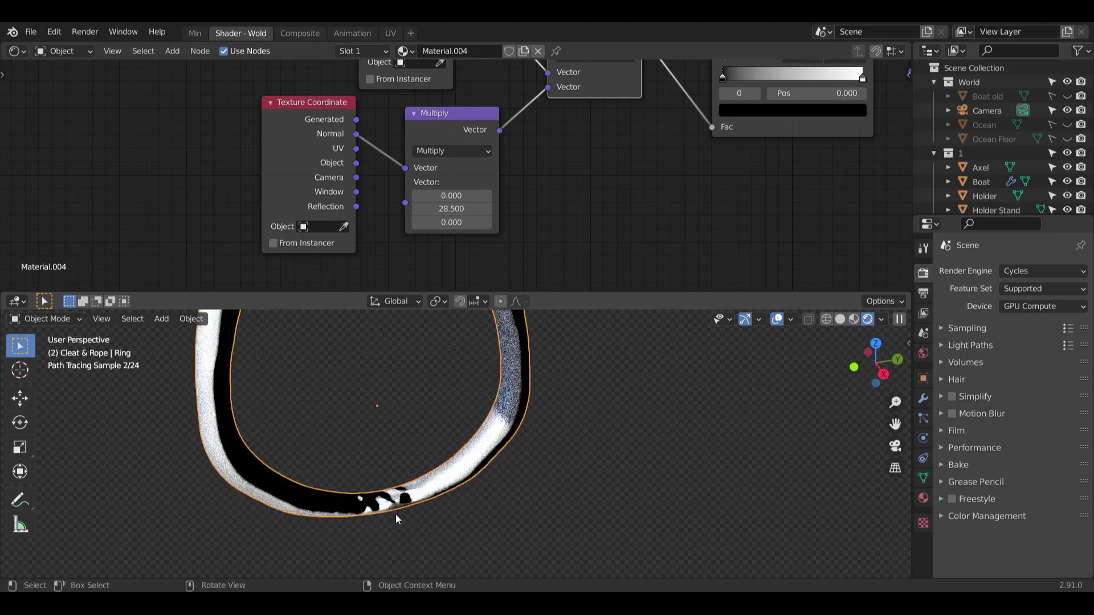
scroll(395, 514, up, 7)
shift+middle_drag(368, 474, 481, 433)
middle_drag(463, 419, 475, 417)
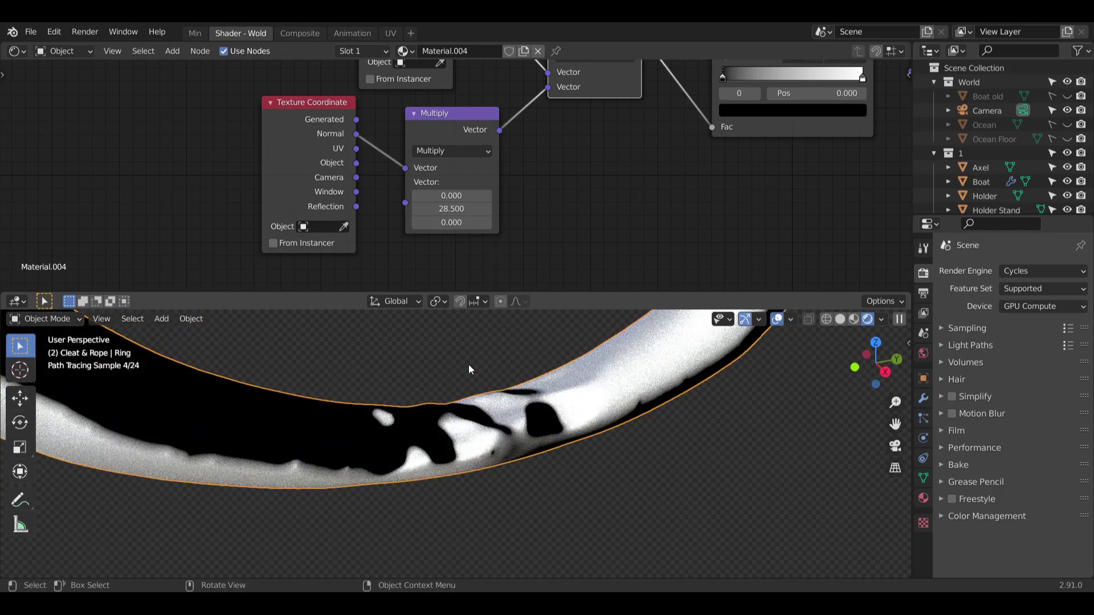
Try a Y value of -14.8 in the Multiply node, and set Y to 0.
drag(447, 211, 256, 209)
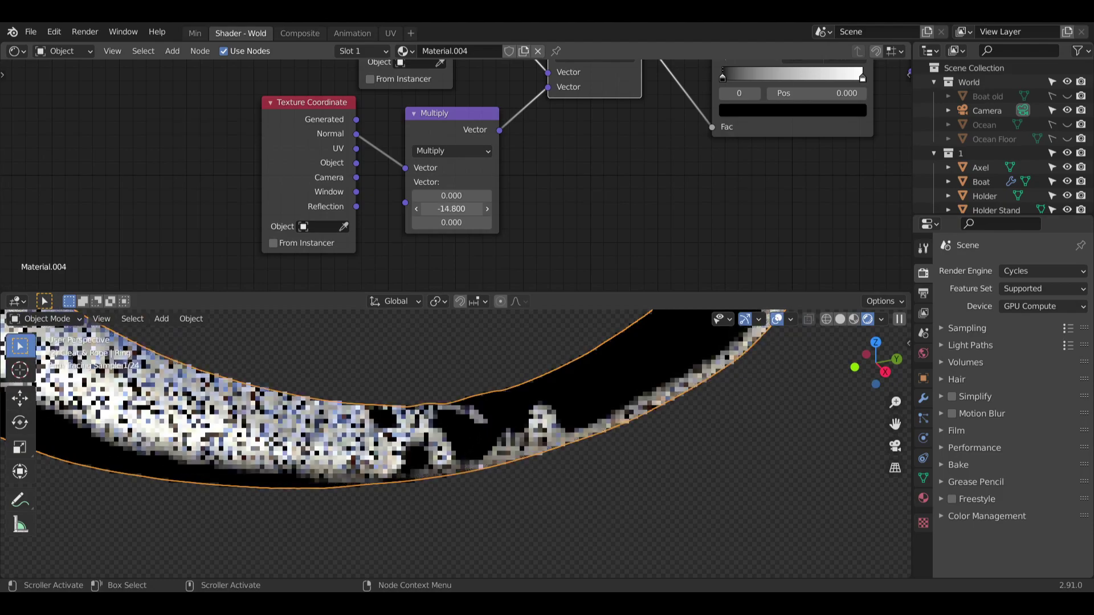
click(479, 208)
text(-4.1)
key(BackSpace)
key(BackSpace)
key(BackSpace)
key(BackSpace)
text(0)
key(Return)
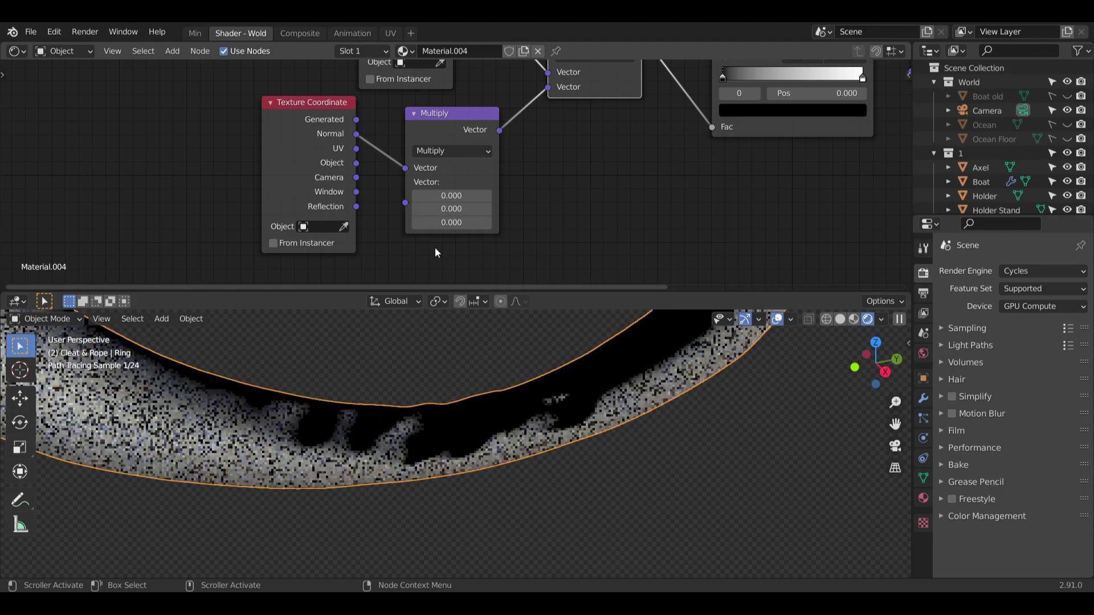
Set the Multiply node's X value to 0.2 and view the ring from farther away.
mouse_move(451, 196)
mouse_down()
mouse_move(485, 196)
mouse_move(445, 197)
mouse_up()
scroll(551, 452, down, 5)
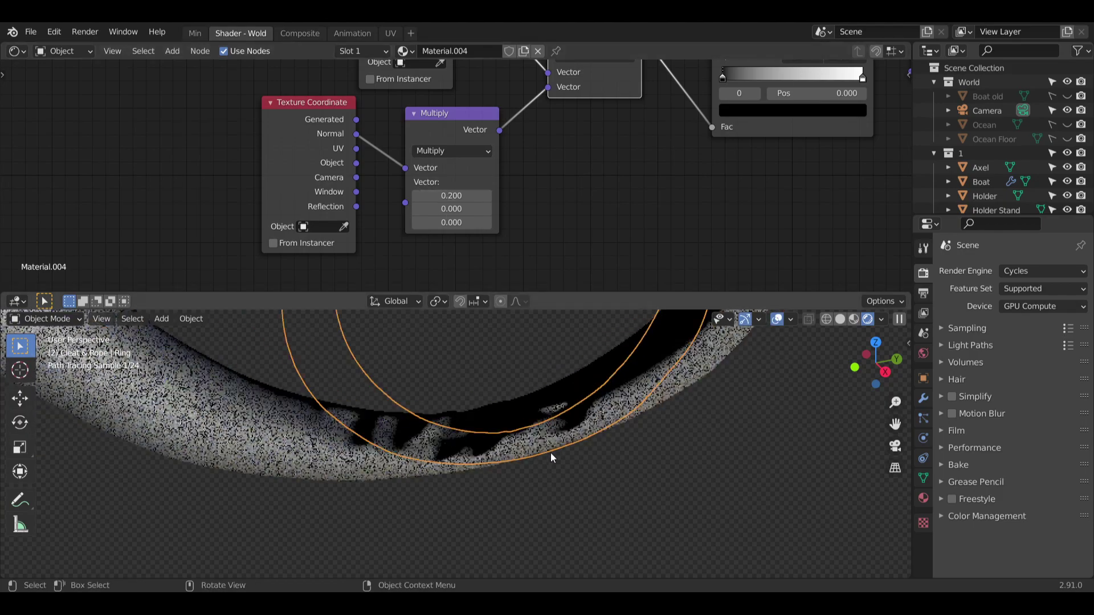
middle_drag(550, 453, 580, 395)
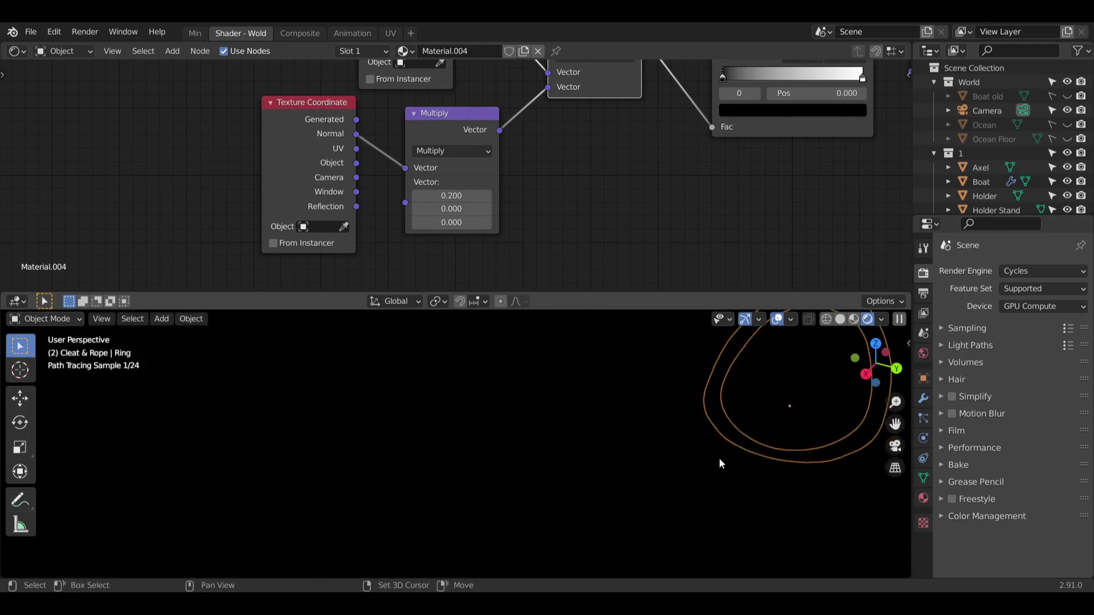
scroll(1041, 147, down, 5)
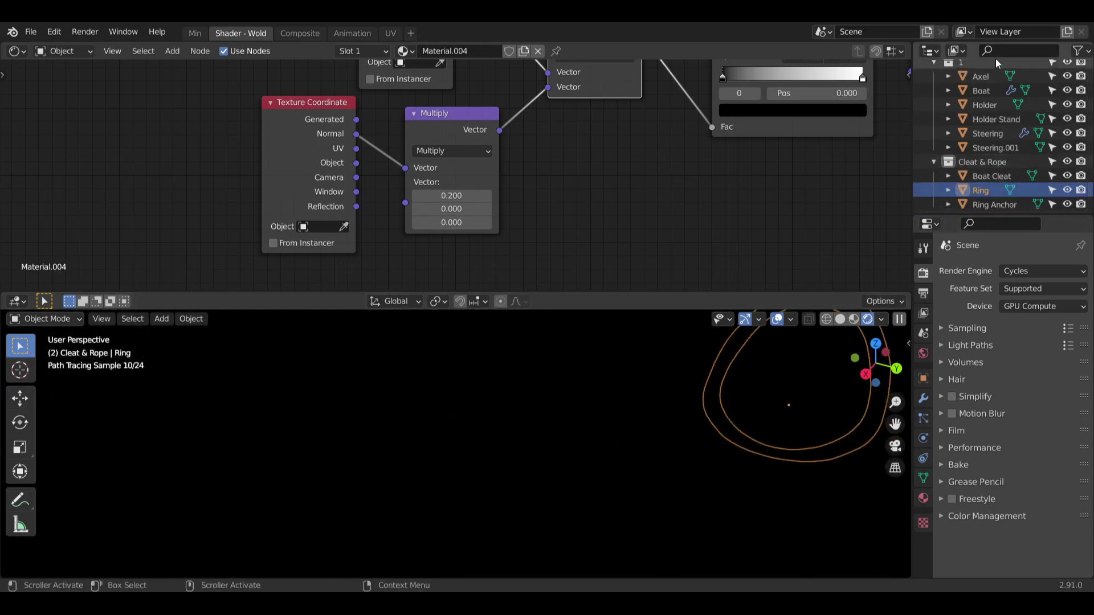
Hide the Boat object in the viewport and inspect the ring's lower curve up close.
click(1067, 90)
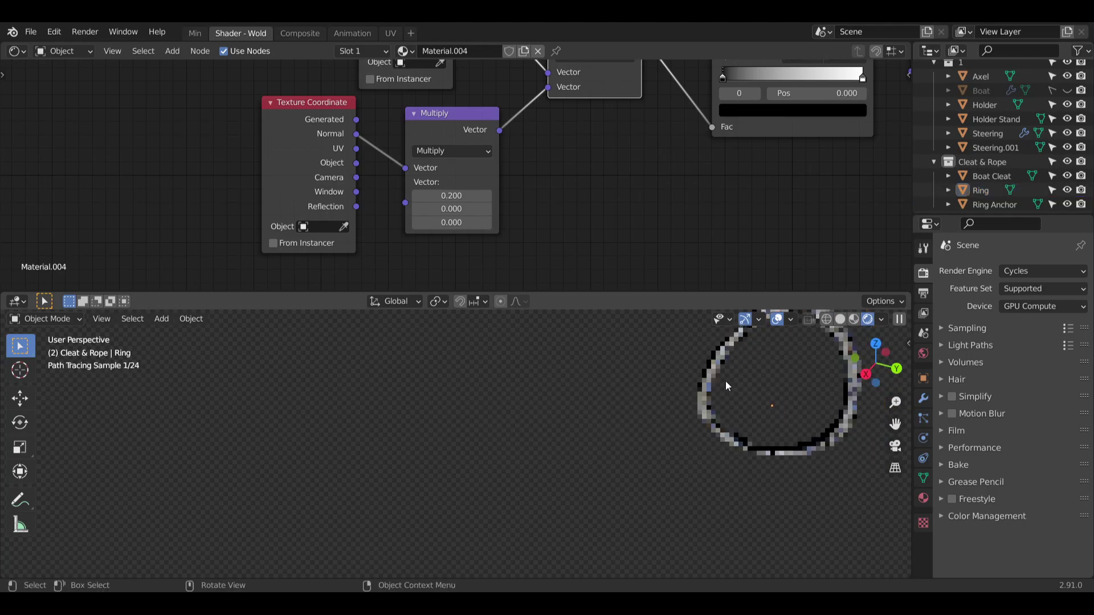
scroll(727, 381, down, 2)
shift+middle_drag(735, 388, 473, 423)
scroll(655, 424, up, 5)
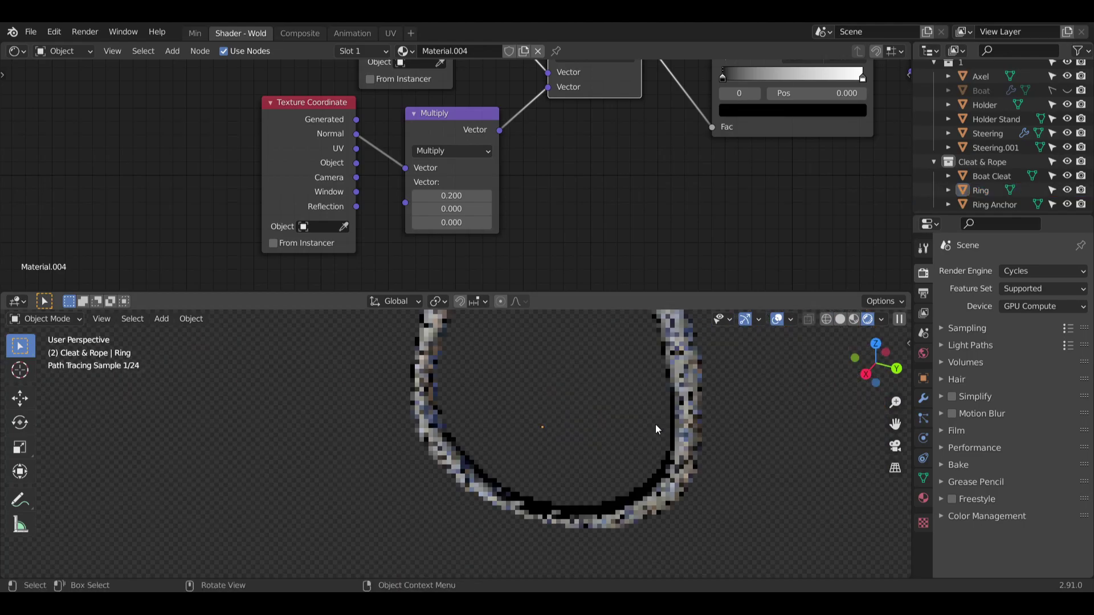
scroll(652, 428, up, 3)
scroll(1039, 118, up, 3)
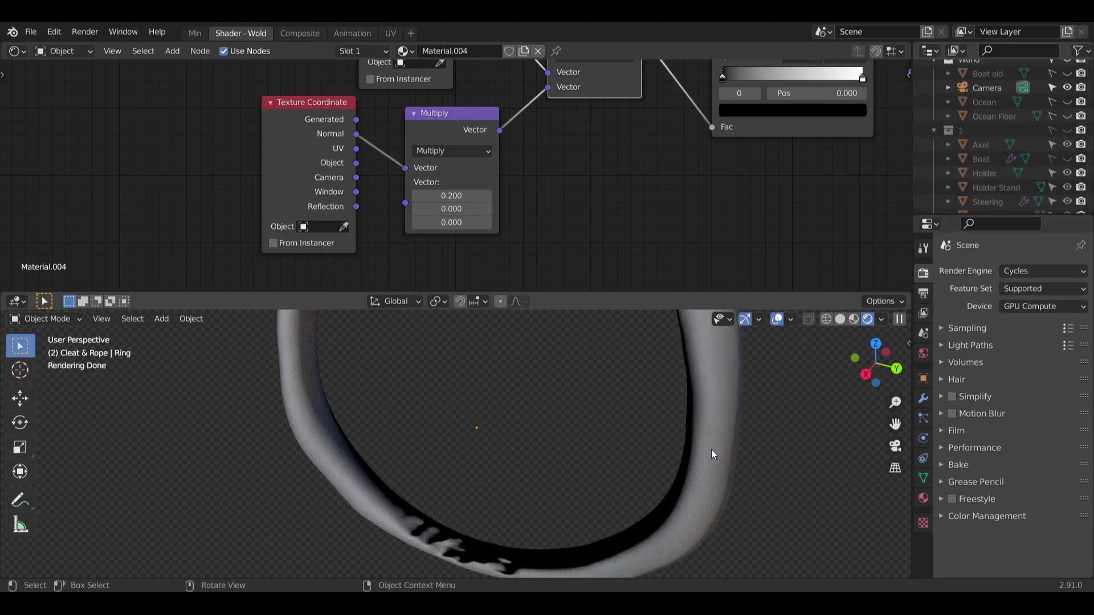
middle_drag(710, 449, 526, 359)
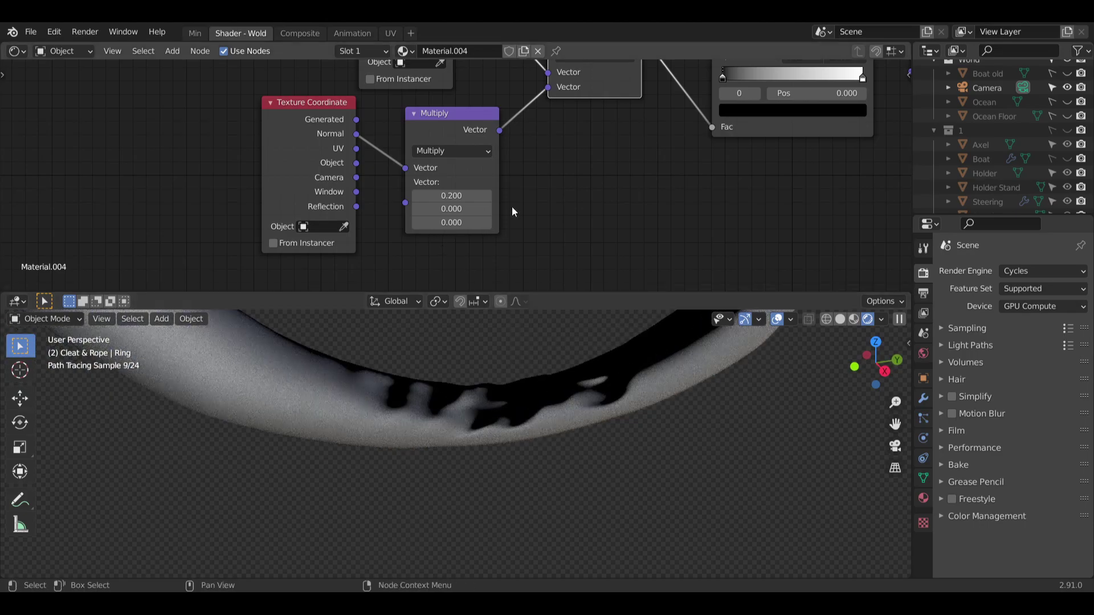
Try the Add operation in place of Subtract on the Vector Math node feeding the ColorRamp.
middle_drag(567, 148, 582, 200)
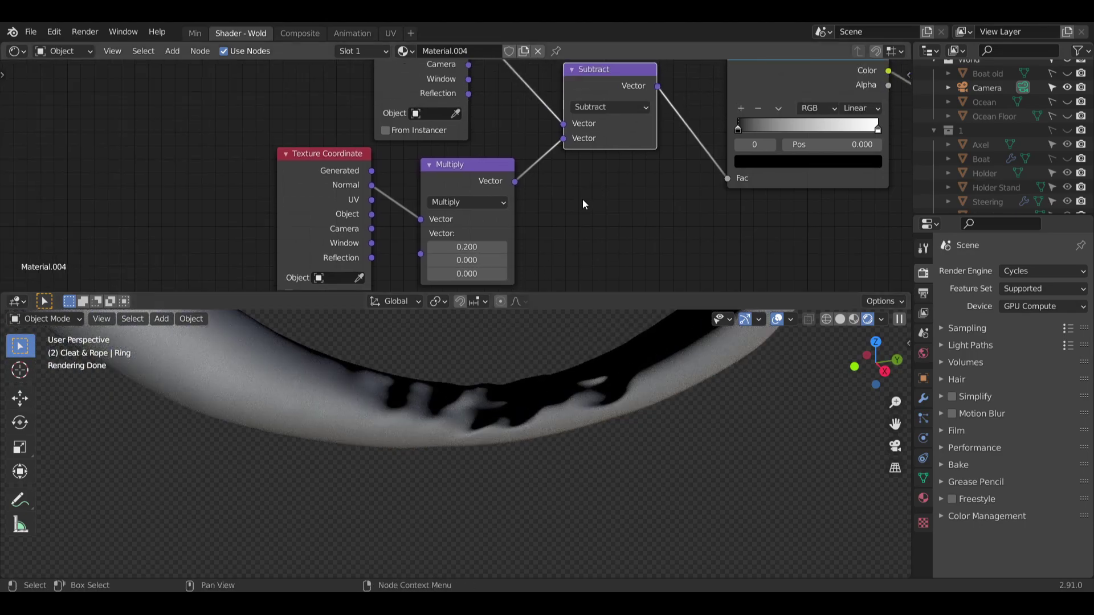
click(607, 105)
click(603, 118)
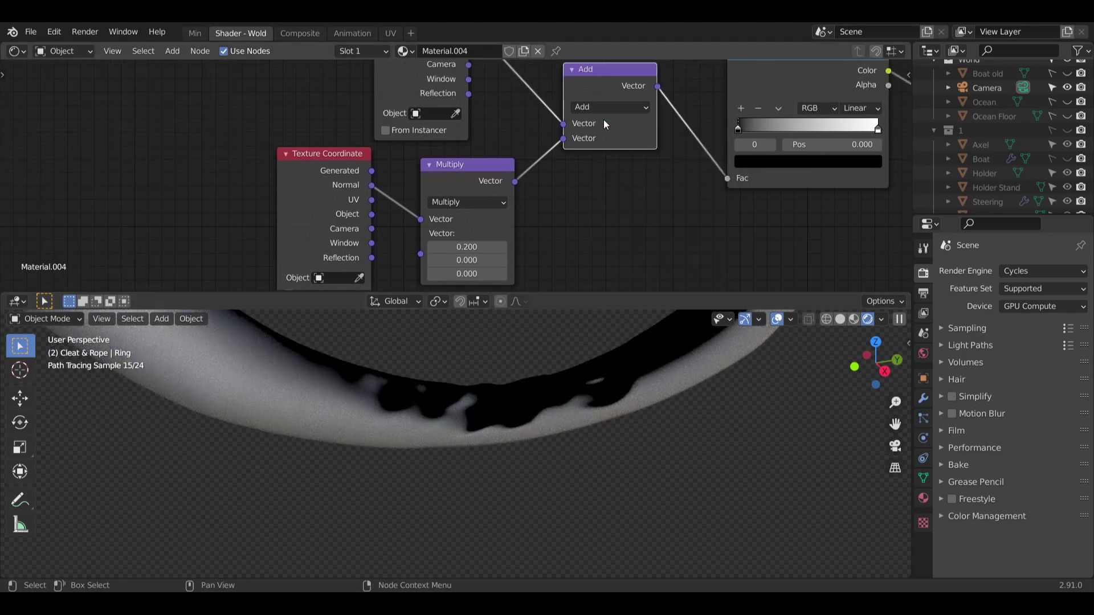
middle_drag(516, 363, 467, 366)
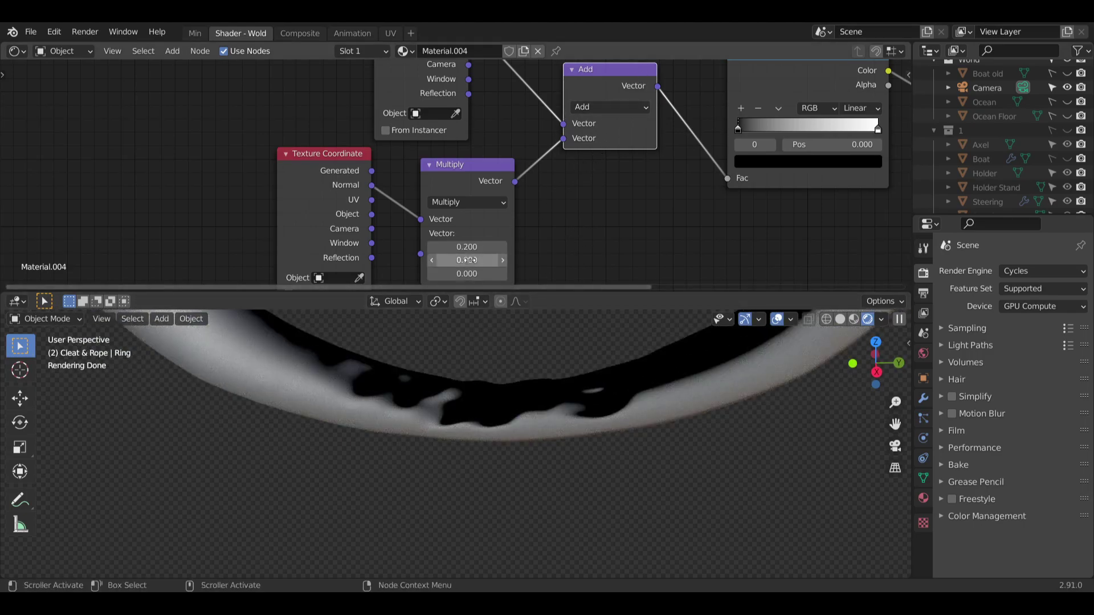
Try a Y value of 27.5 in the Multiply node, and set its X, Y and Z values to 1.
drag(469, 260, 496, 260)
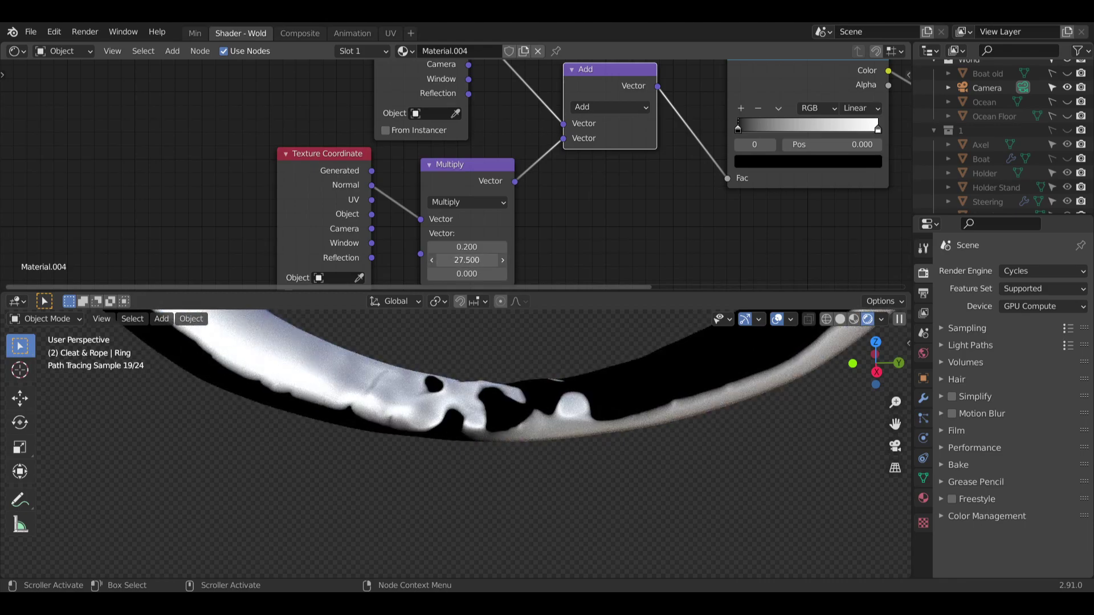
text(1)
key(Return)
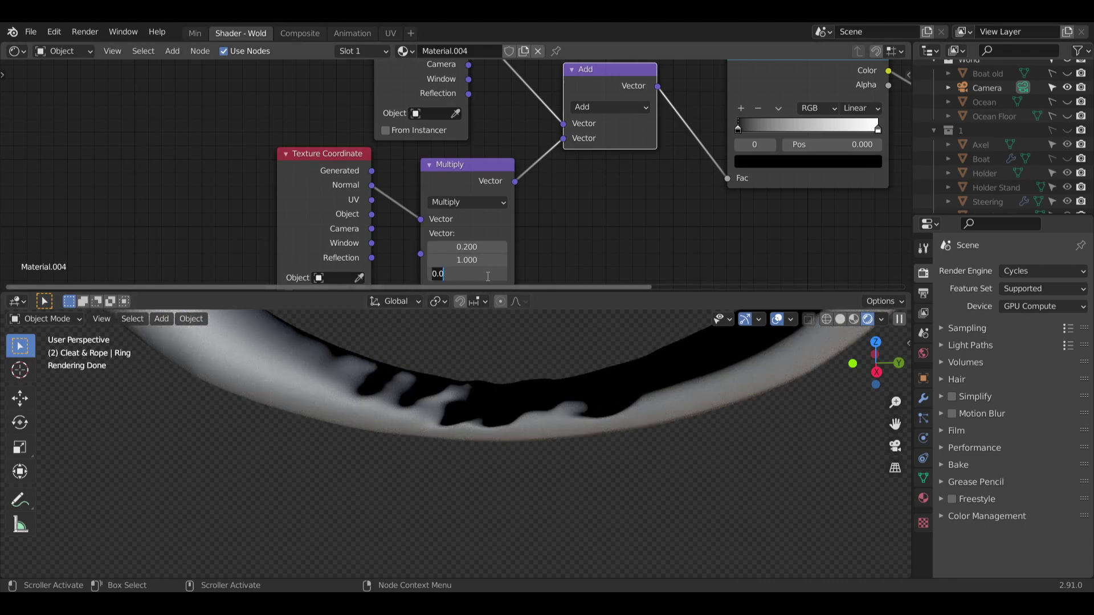
click(487, 276)
text(1)
key(Return)
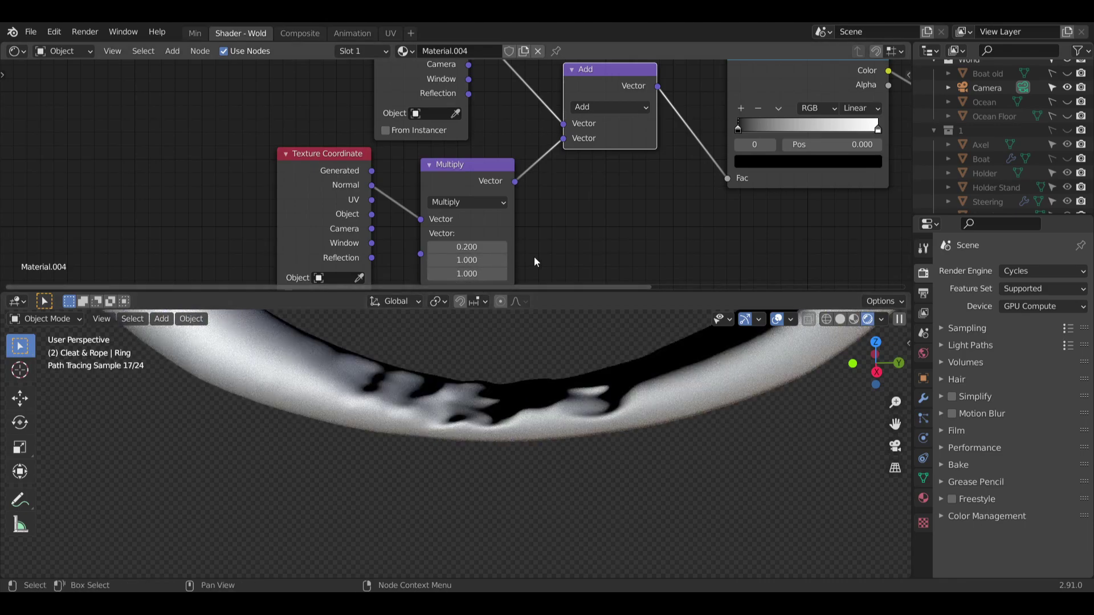
middle_drag(549, 258, 537, 254)
middle_drag(534, 422, 353, 384)
click(475, 245)
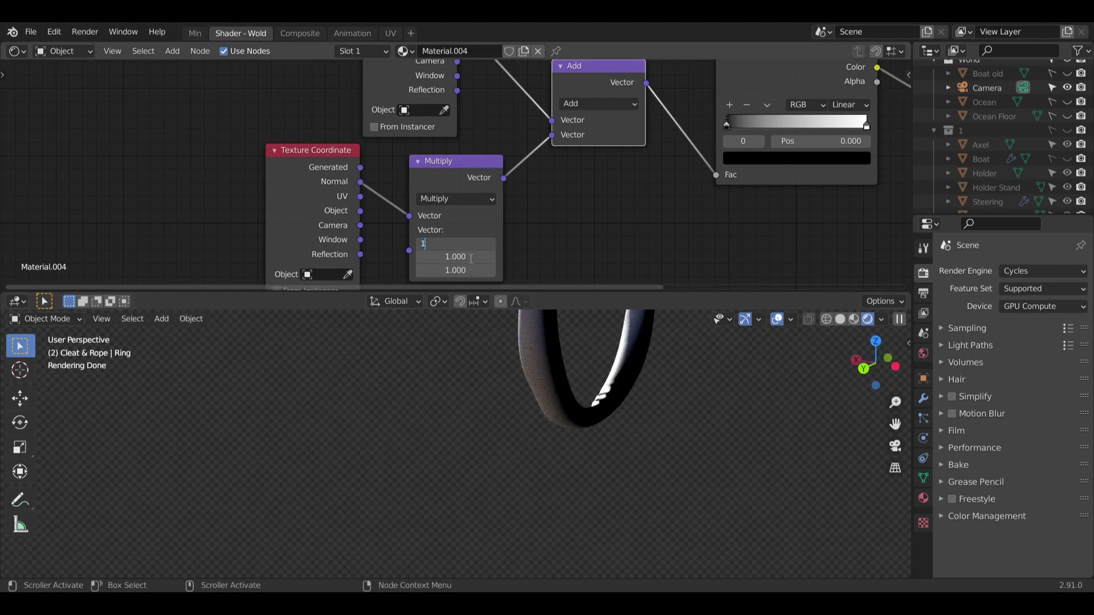
Change the Vector Math node feeding the ColorRamp from Add to Multiply and check the ring's lower curve.
click(592, 102)
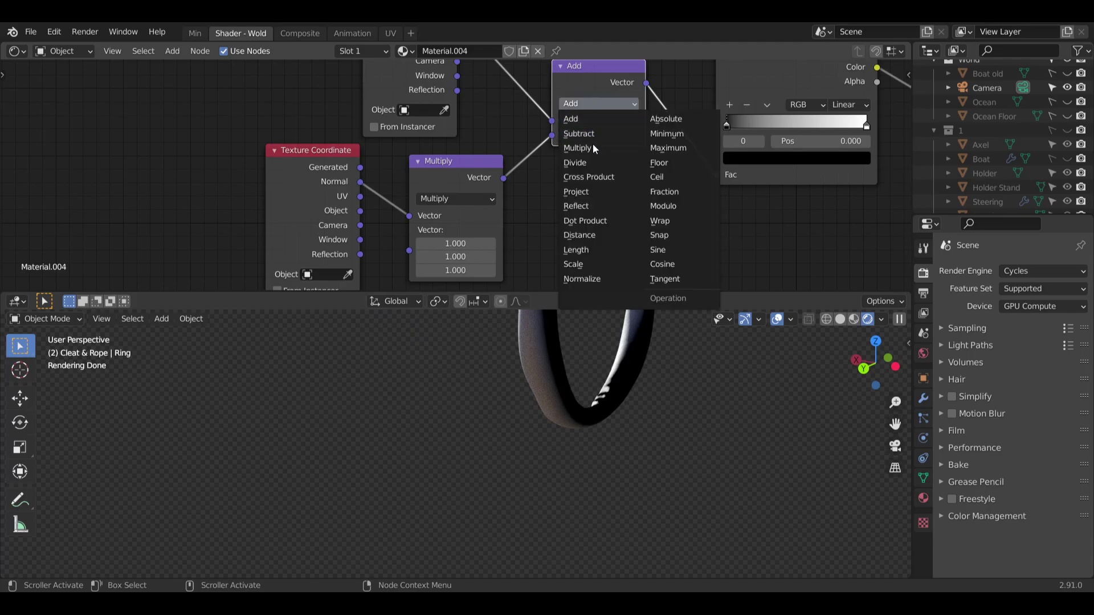
click(594, 133)
click(596, 104)
click(578, 148)
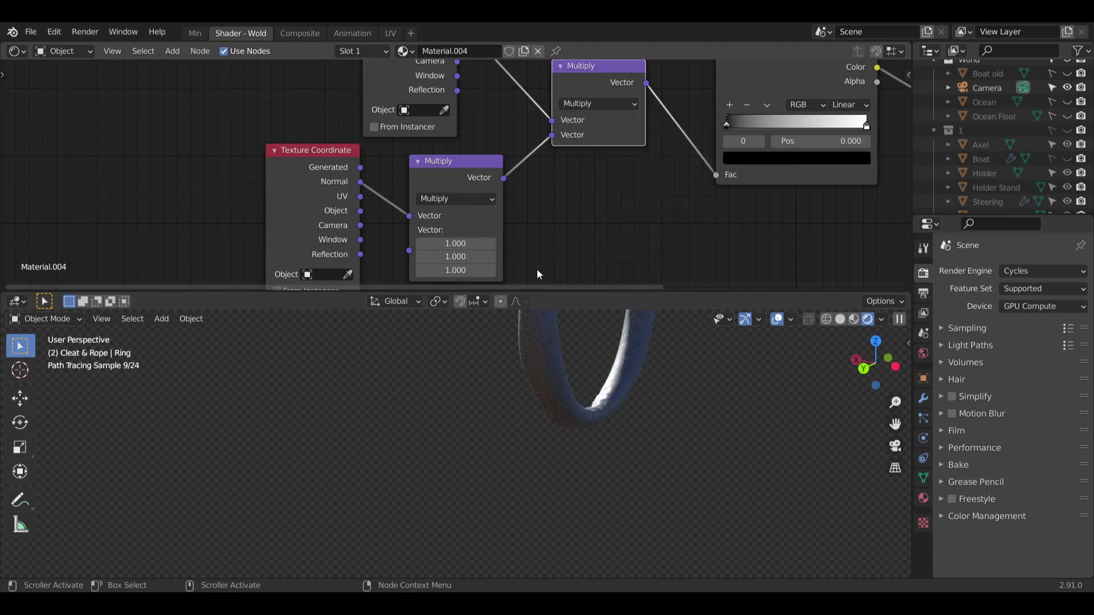
middle_drag(593, 394, 568, 420)
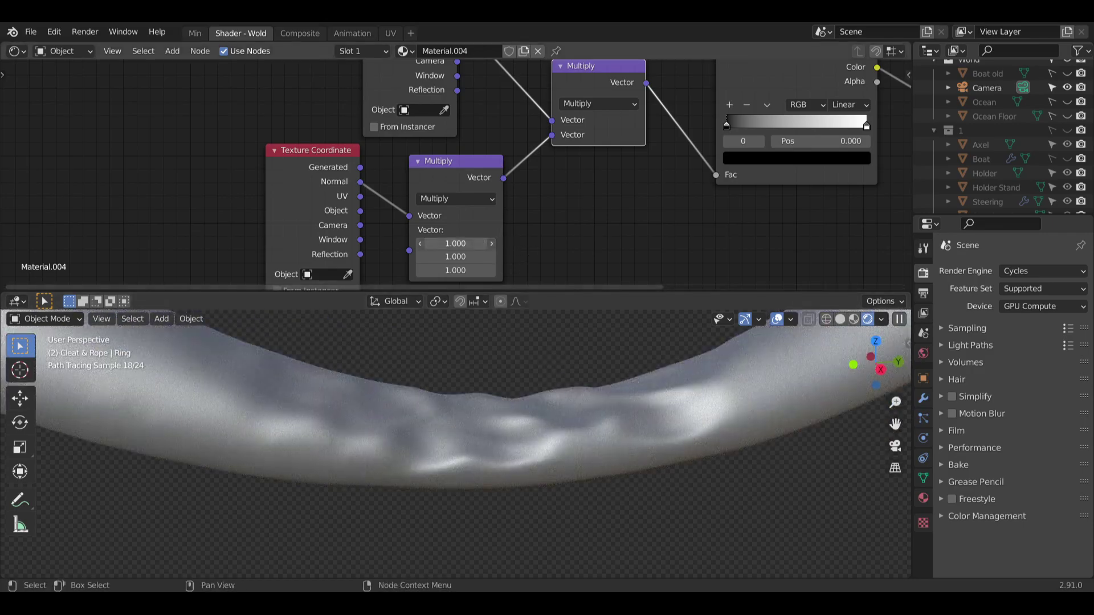
Try an X value of -0.8 in the Multiply node after the Texture Coordinate, and set X to 0.
click(456, 244)
click(538, 221)
mouse_move(456, 243)
mouse_down()
mouse_move(413, 244)
mouse_move(455, 244)
mouse_move(445, 243)
mouse_up()
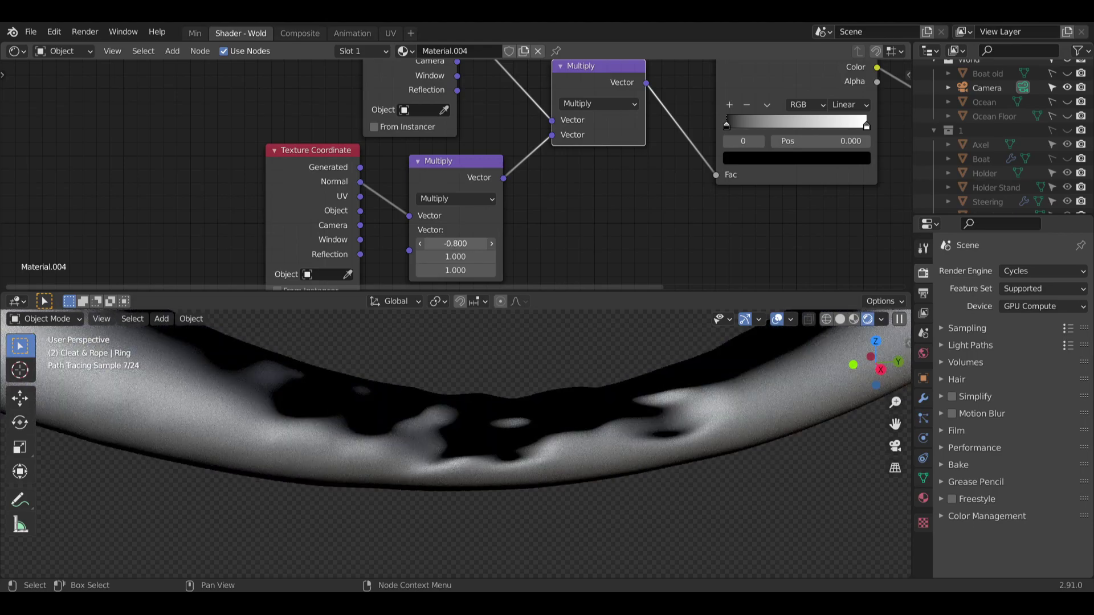
middle_drag(399, 405, 425, 421)
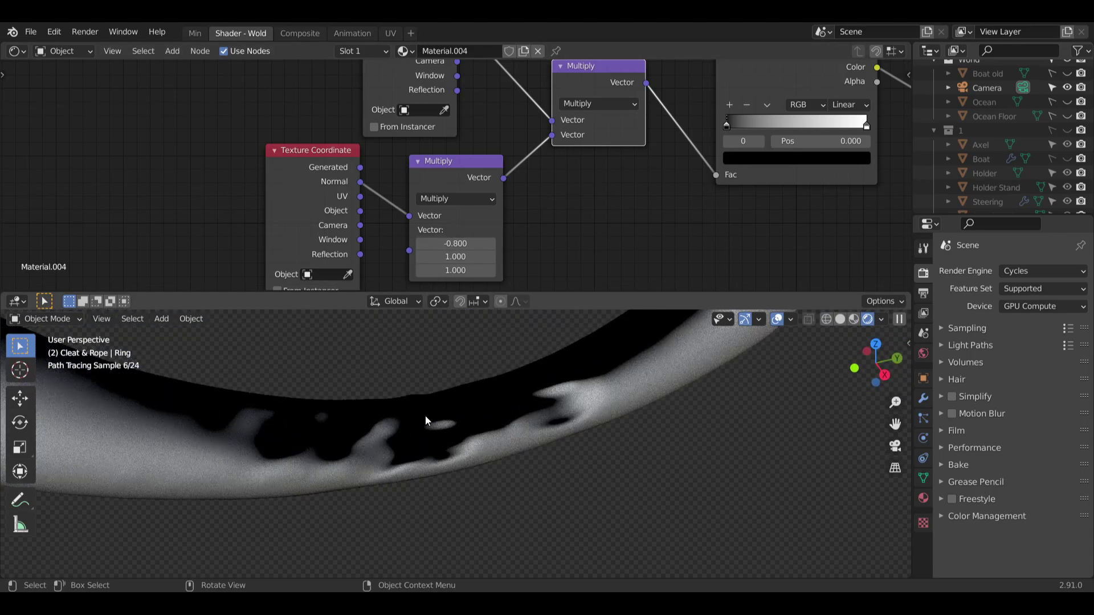
click(456, 244)
text(0)
key(Return)
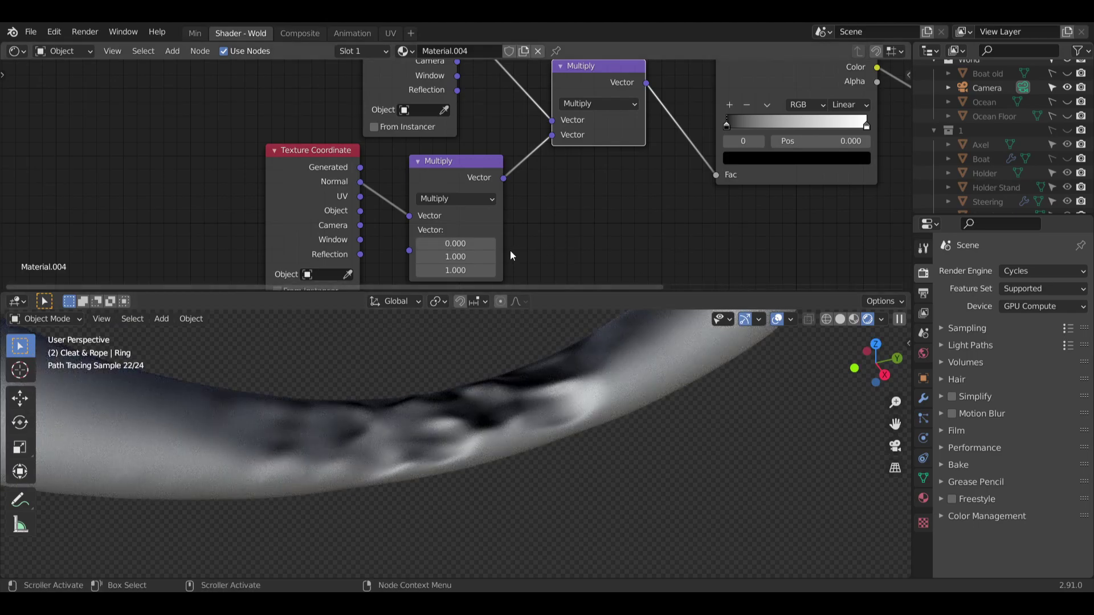
Lower the first Multiply node's Z value to 0.1 and inspect the ring from several angles.
drag(461, 271, 413, 270)
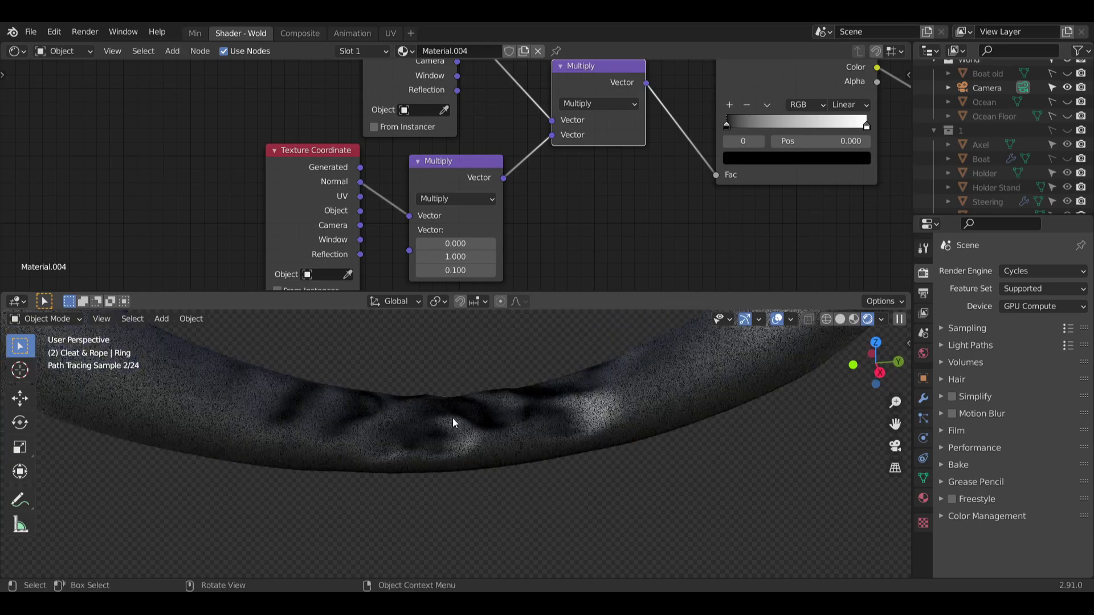
scroll(452, 418, down, 8)
mouse_move(511, 398)
middle_down()
mouse_move(356, 394)
mouse_move(402, 368)
middle_up()
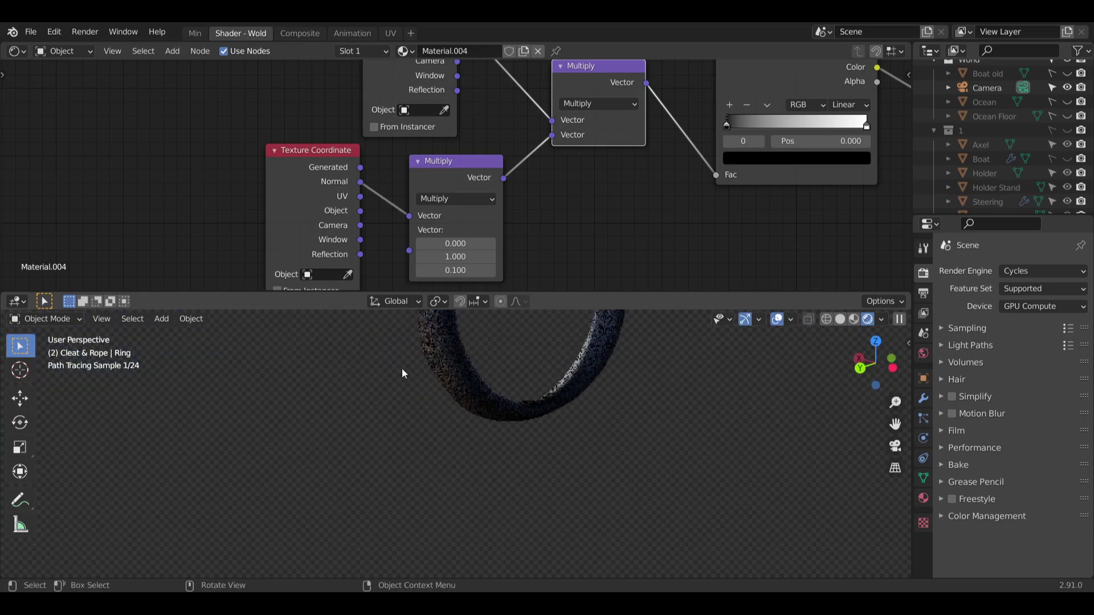
mouse_move(539, 376)
middle_down()
mouse_move(501, 450)
mouse_move(530, 391)
middle_up()
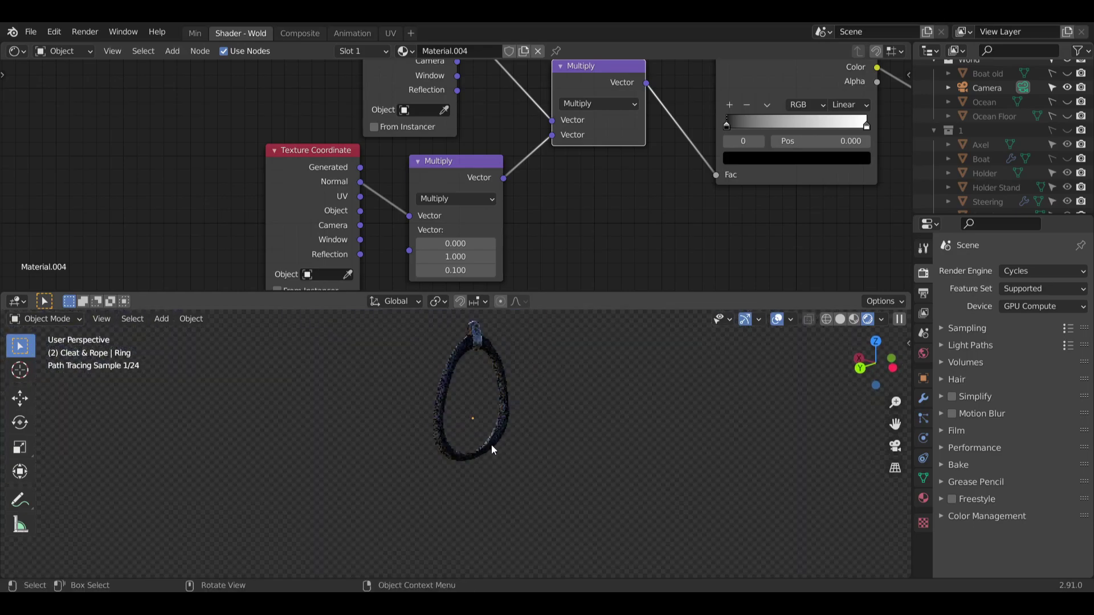
scroll(455, 433, up, 6)
mouse_move(472, 480)
middle_down()
mouse_move(464, 467)
mouse_move(408, 516)
mouse_move(639, 440)
mouse_move(473, 528)
mouse_move(481, 484)
middle_up()
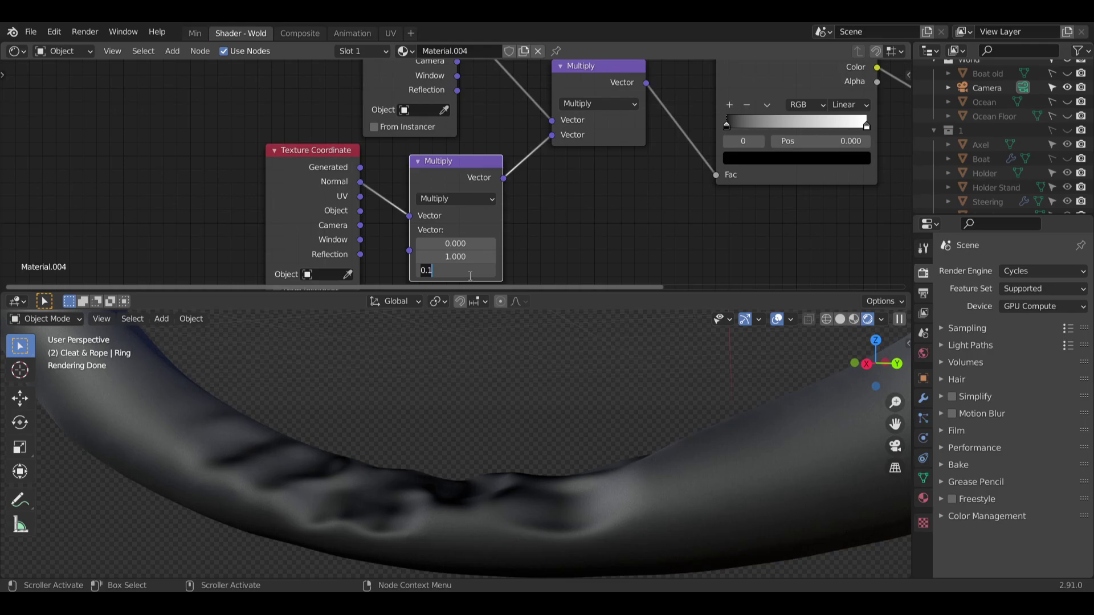
Set the first Multiply node's Z value to 0 and Y value to 1.3, and view the whole ring.
key(Return)
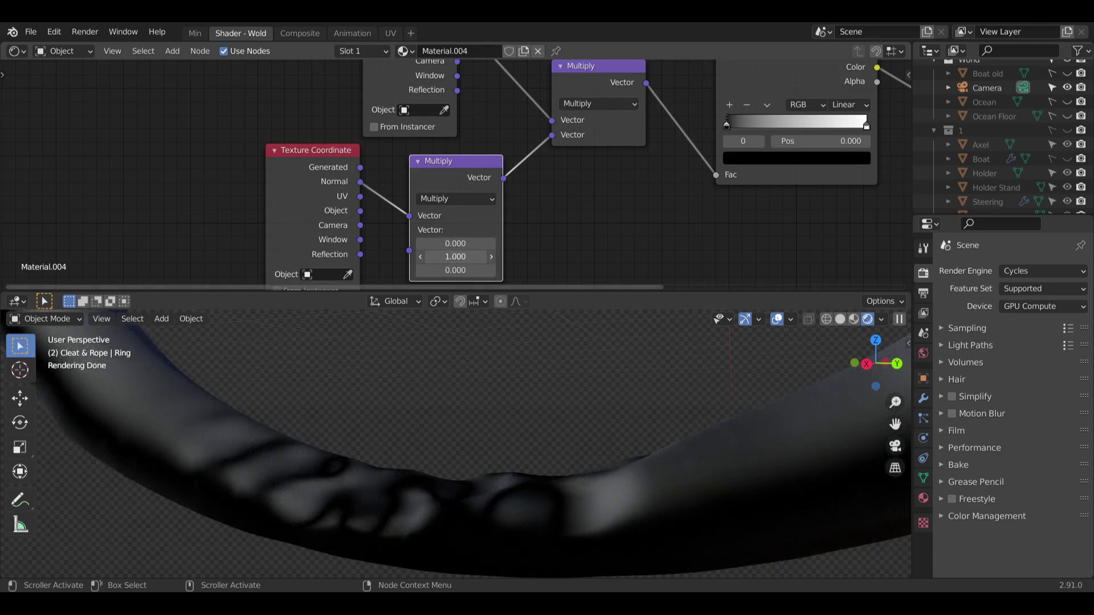
mouse_move(455, 257)
mouse_down()
mouse_move(439, 257)
mouse_move(459, 257)
mouse_up()
scroll(455, 471, down, 4)
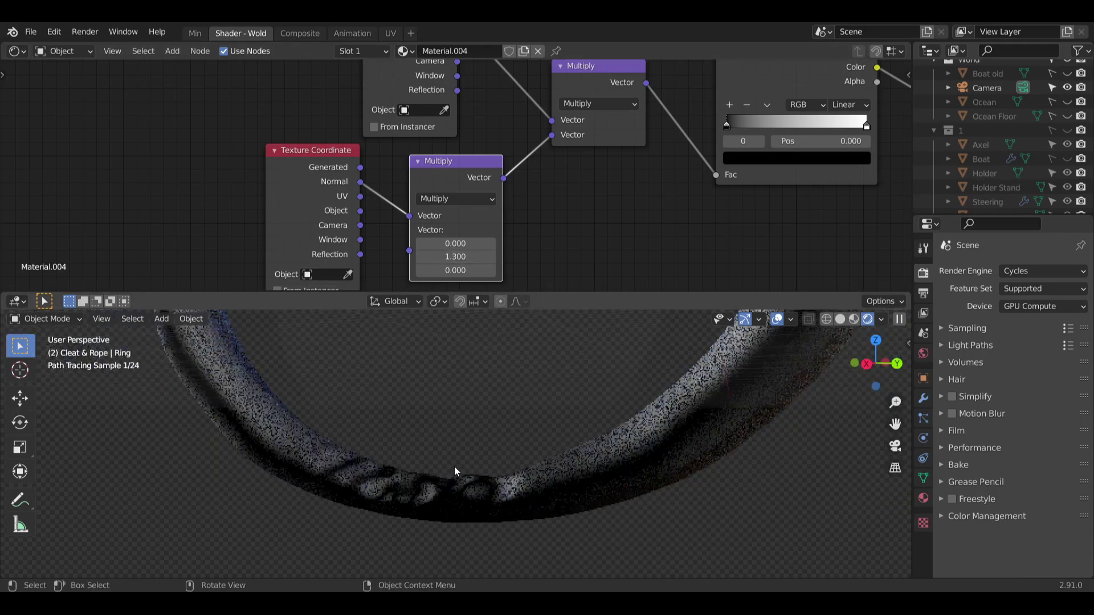
scroll(453, 466, down, 8)
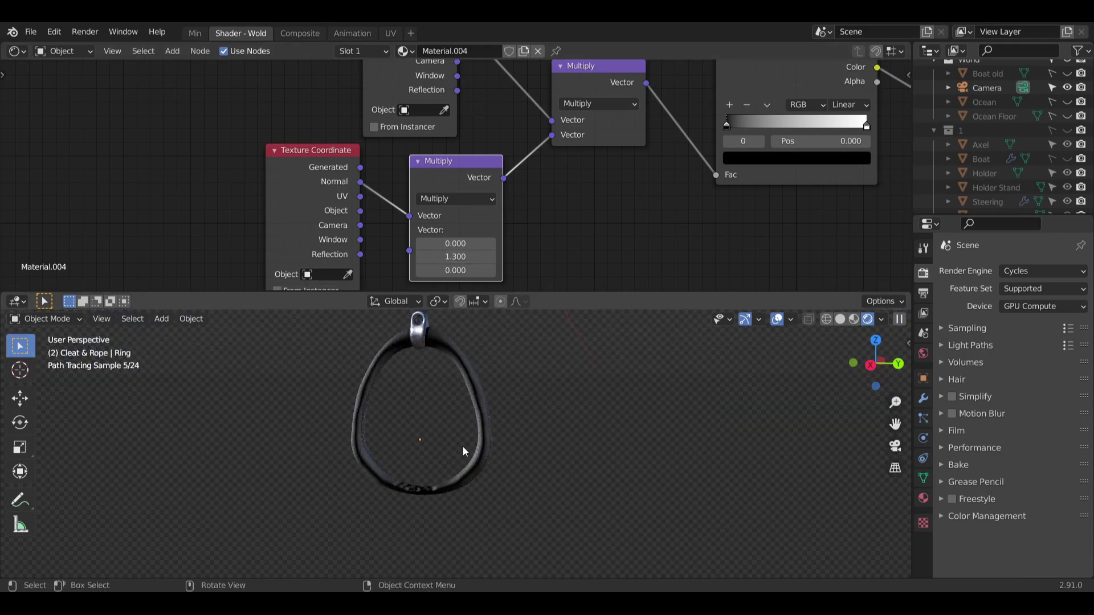
scroll(444, 472, up, 4)
scroll(471, 261, up, 2)
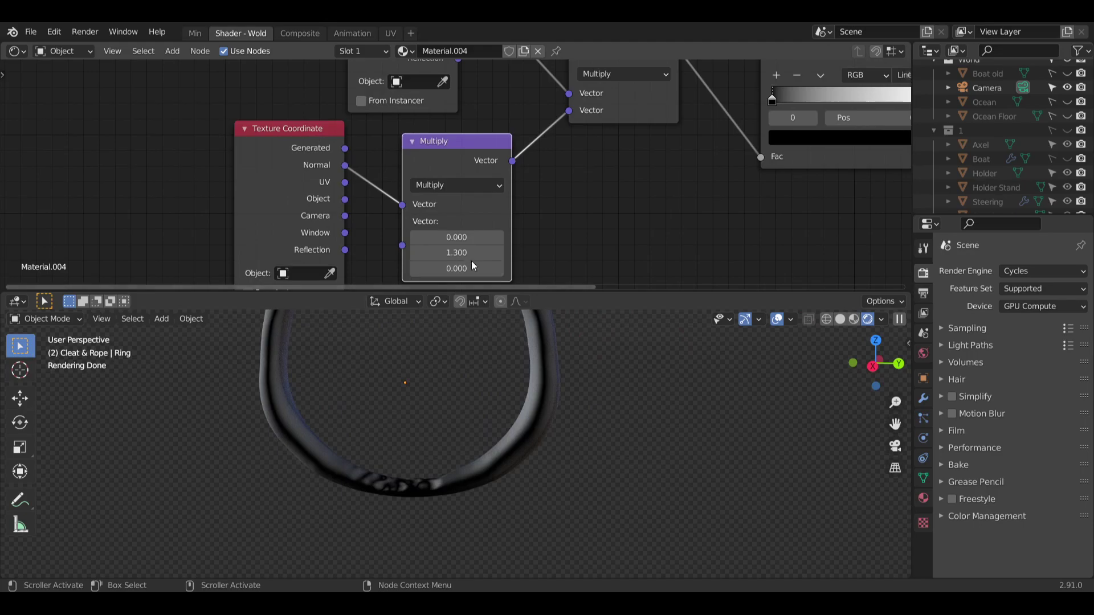
Set the first Multiply node's Y value to 0 and its Z value to 1.
text(0)
key(Return)
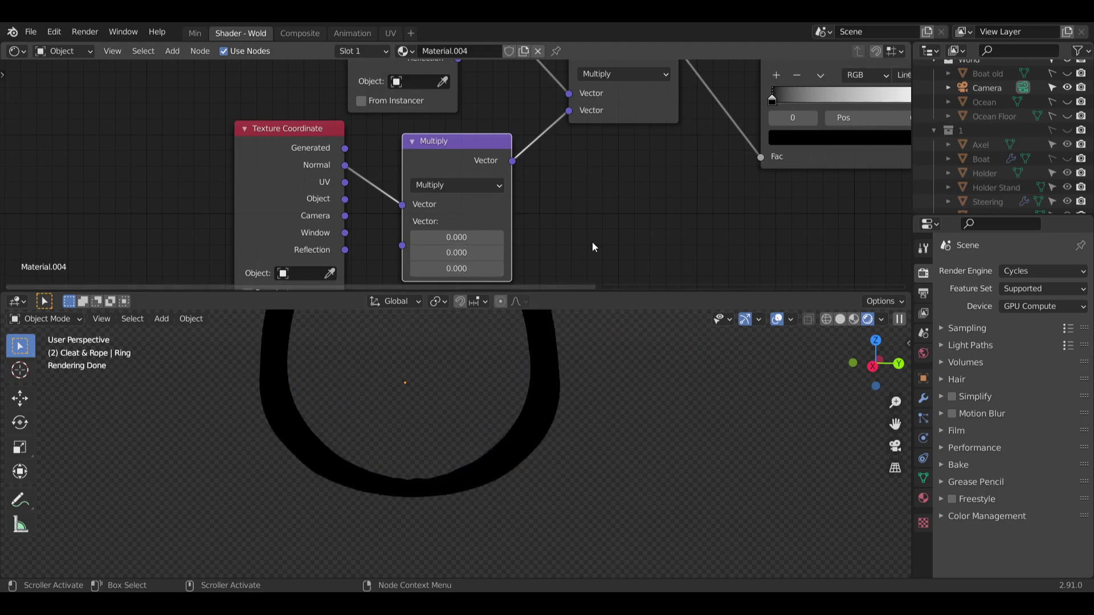
key(Return)
Set both the X and Y values of the first Multiply node to 1.
click(459, 238)
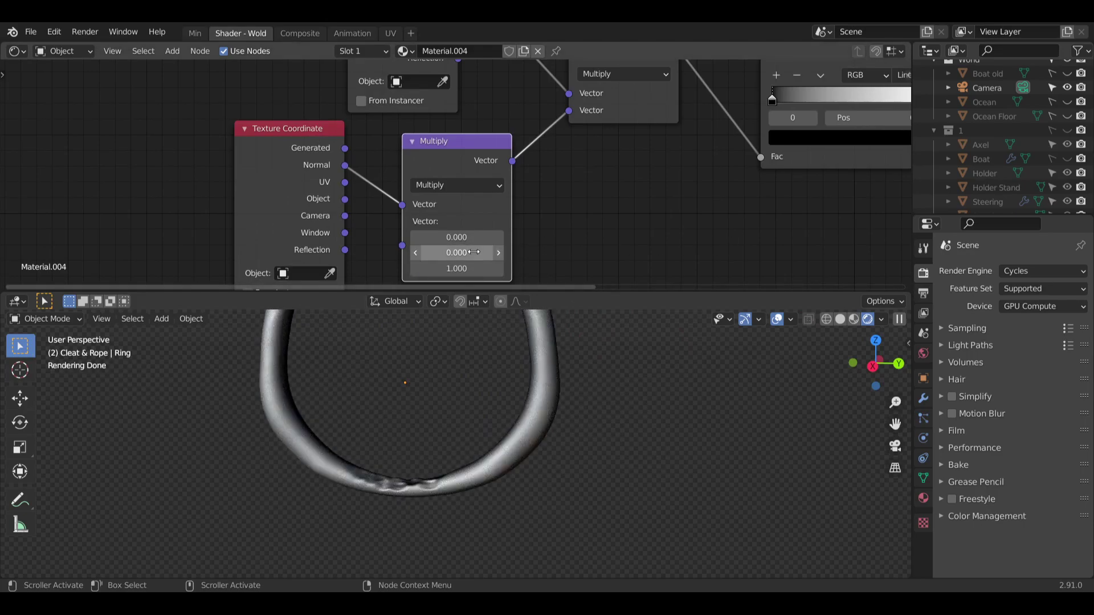
text(1)
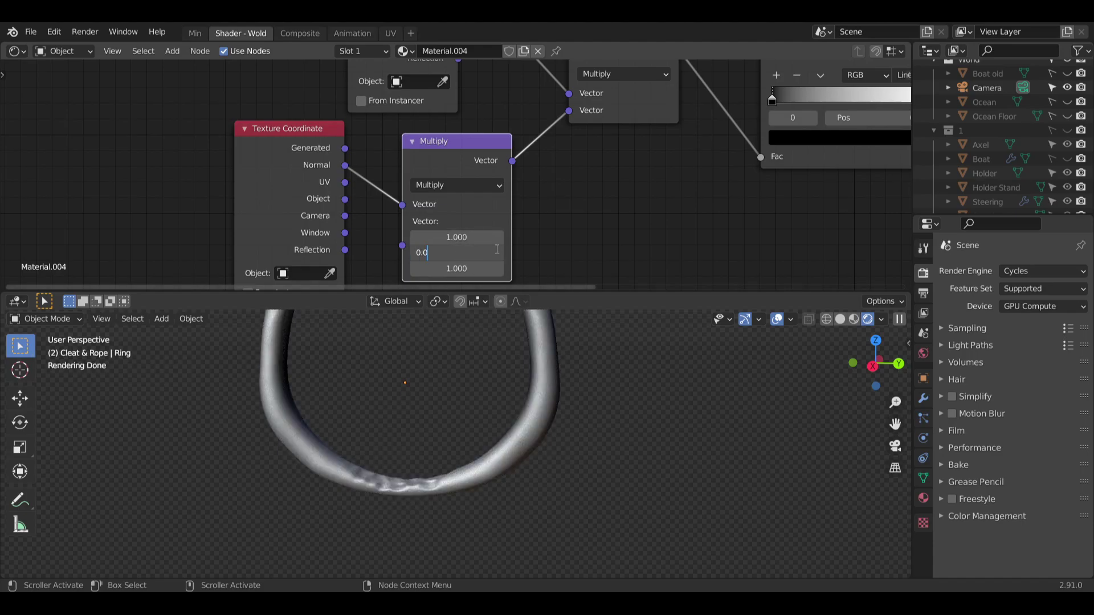
click(586, 239)
click(478, 254)
text(1)
key(Return)
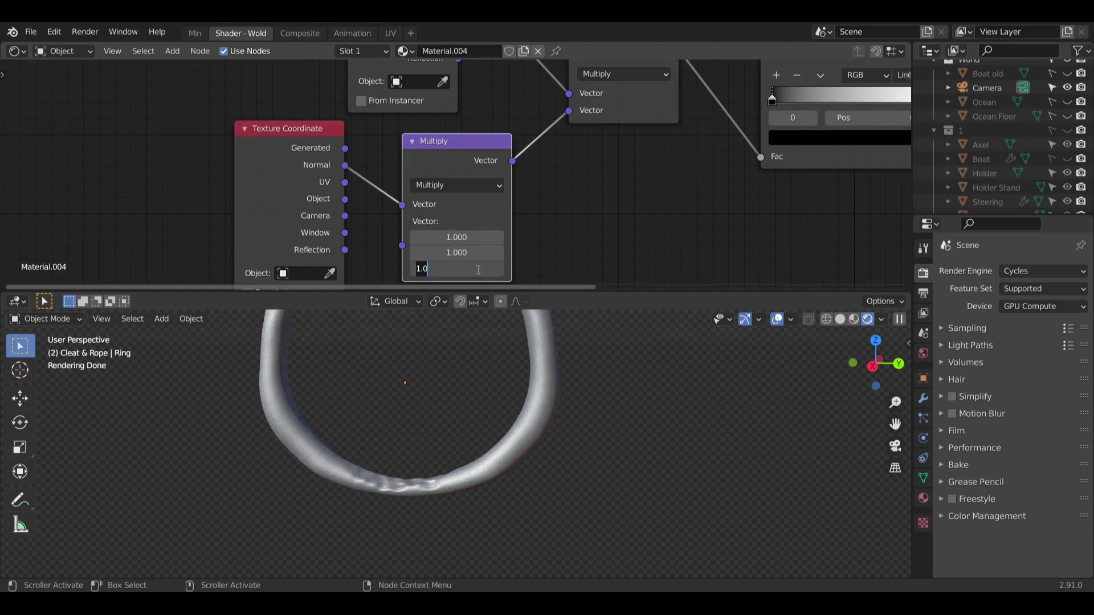
Try values of 0.1 for Z and Y in the first Multiply node, inspecting the ring's bumpy area.
text(0.1)
key(Return)
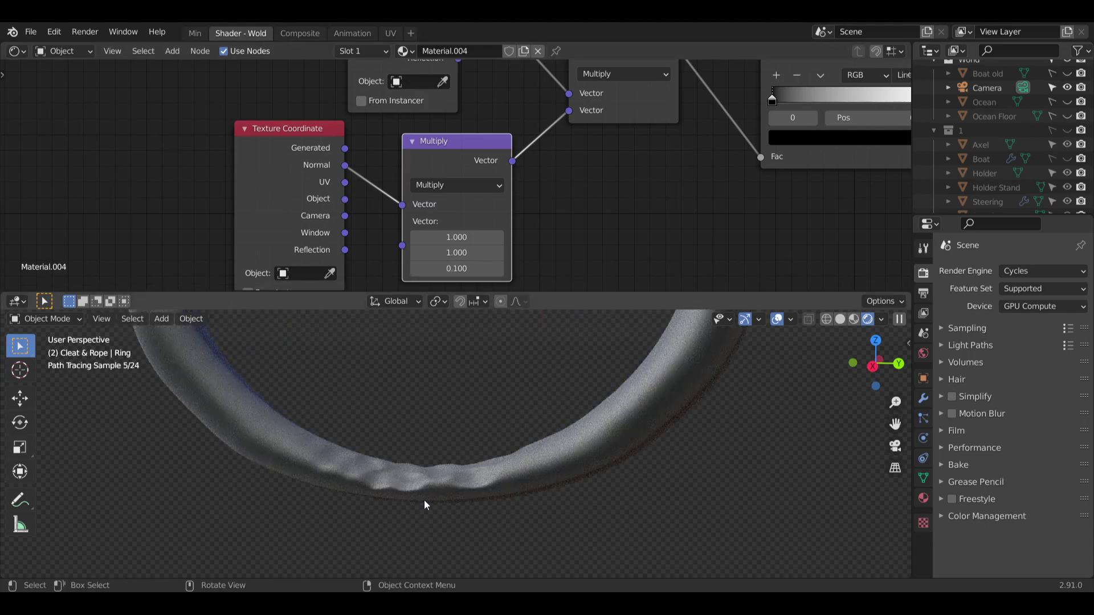
scroll(382, 493, up, 5)
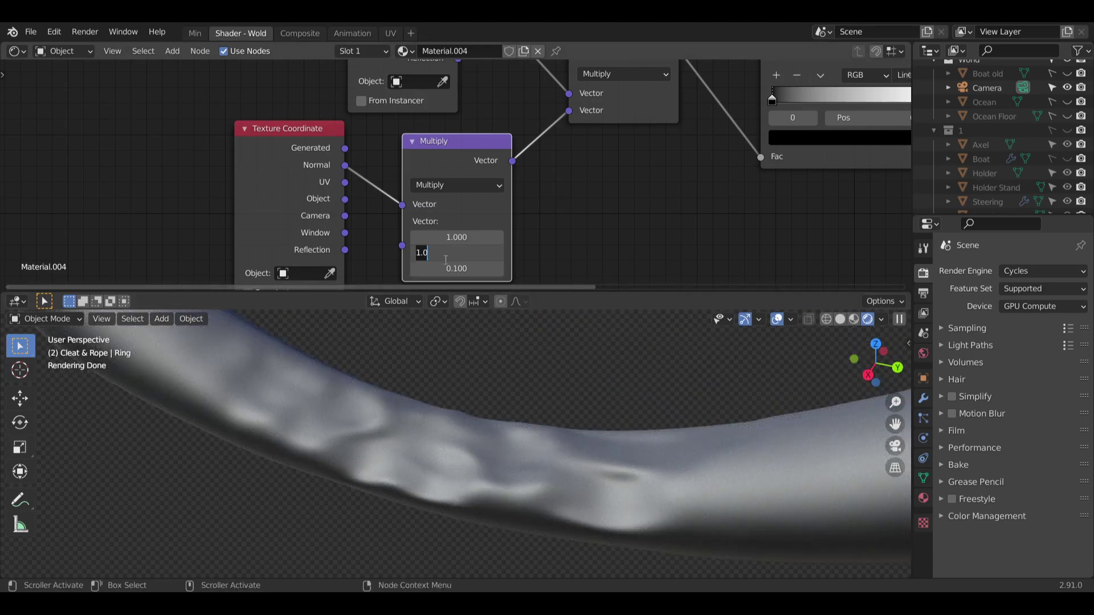
text(0.1)
key(Return)
middle_drag(502, 383, 534, 365)
scroll(446, 253, up, 2)
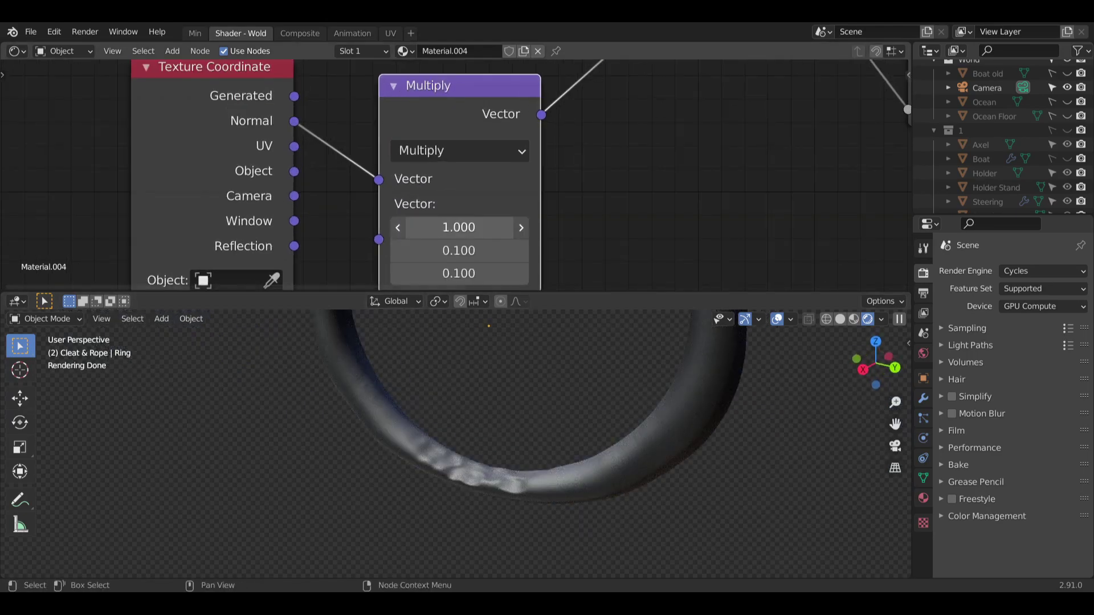
Set the first Multiply node's X value to 0.1 and its Y and Z values to 1.
text(0.1)
key(Return)
scroll(533, 267, up, 1)
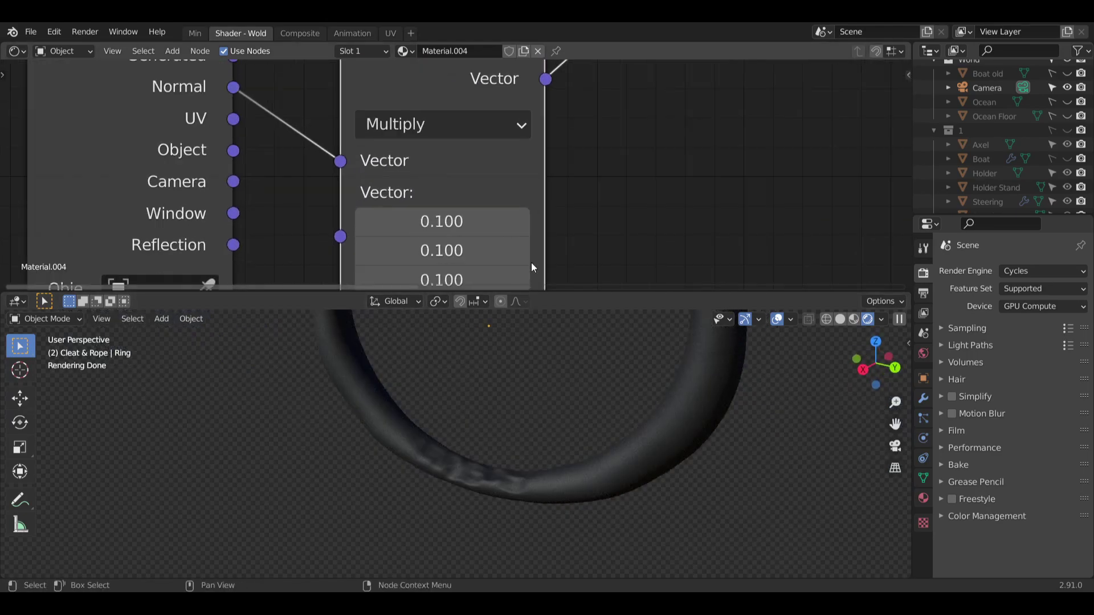
text(1)
key(Return)
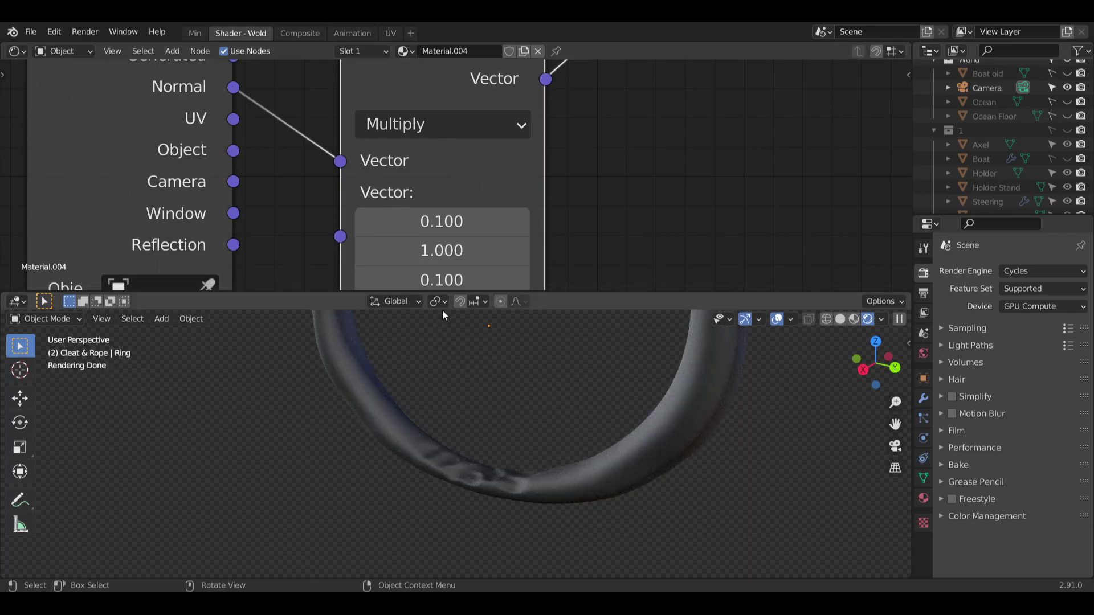
click(454, 277)
text(1)
key(Return)
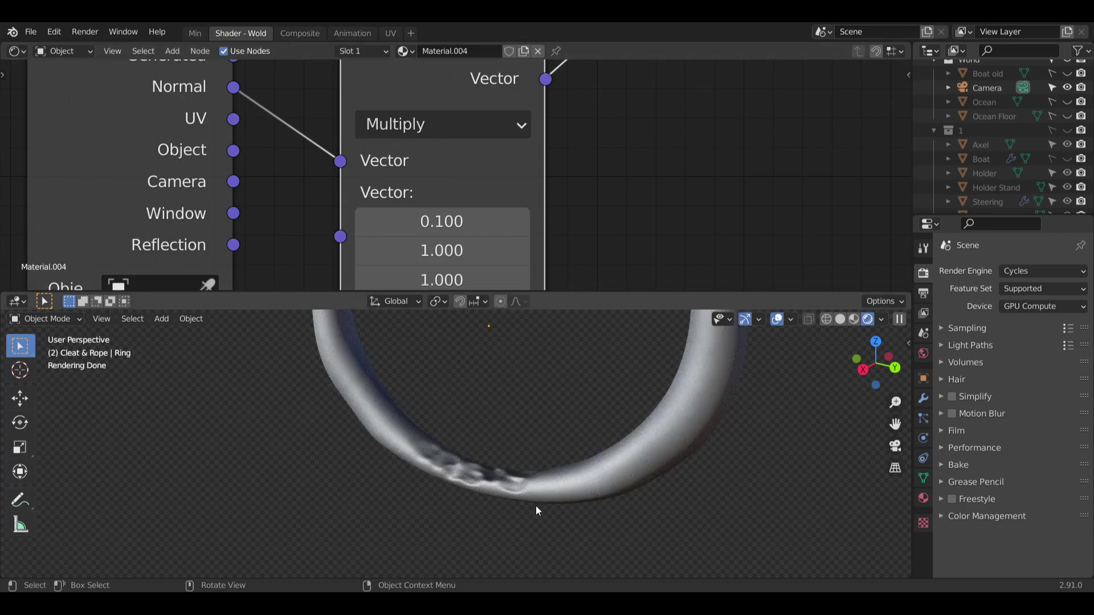
Reverse the ColorRamp's colors by making the first stop white and the last stop black.
scroll(476, 446, up, 3)
mouse_move(516, 446)
middle_down()
mouse_move(270, 431)
mouse_move(696, 375)
mouse_move(489, 368)
mouse_move(556, 453)
mouse_move(528, 455)
mouse_move(503, 432)
middle_up()
scroll(502, 432, up, 5)
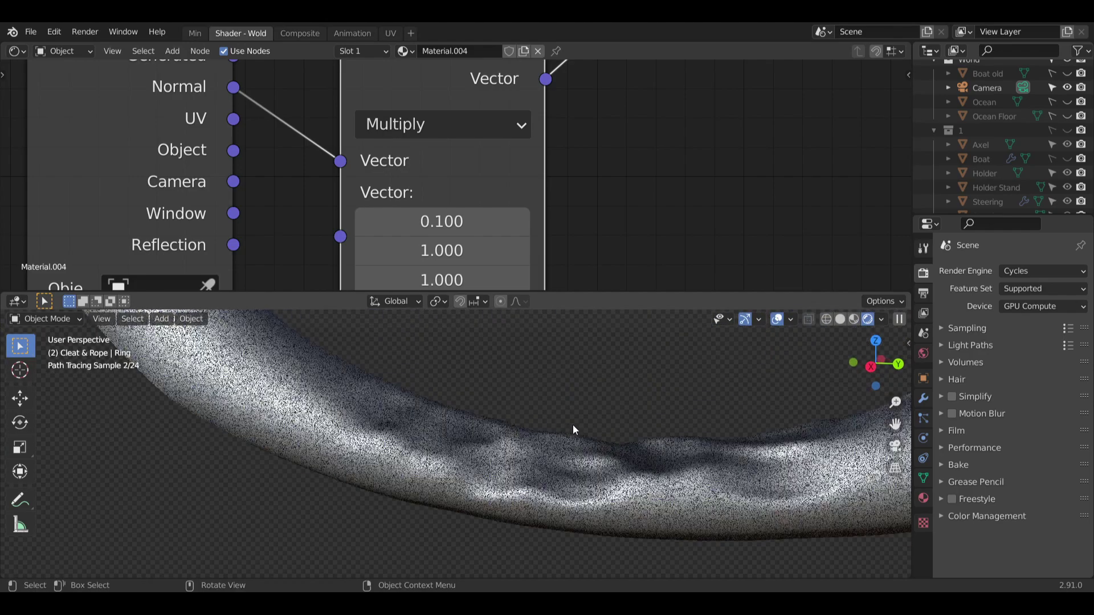
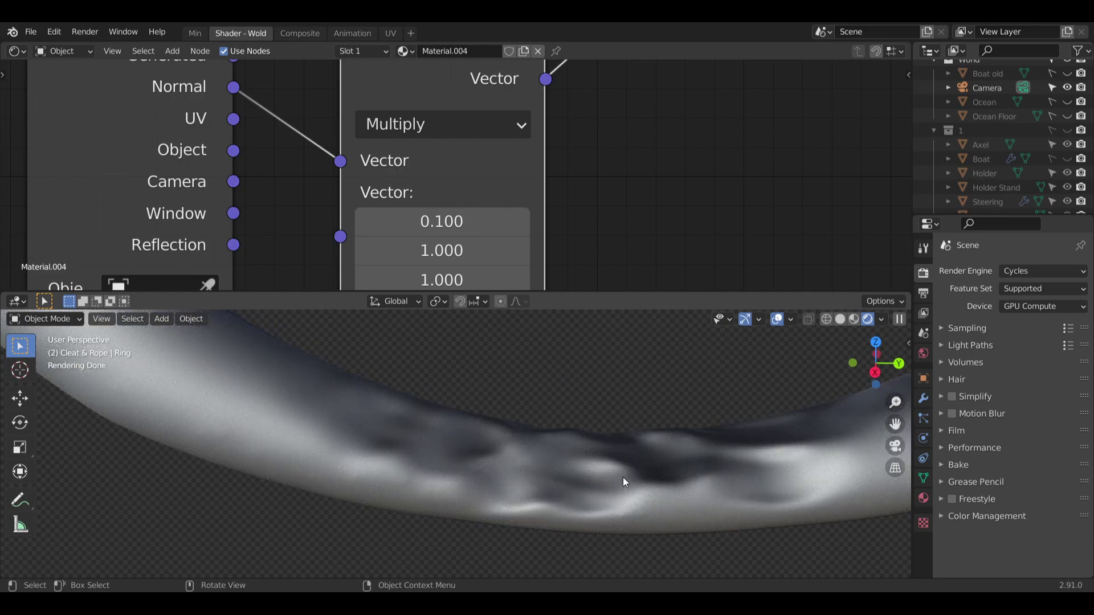
scroll(798, 201, down, 3)
middle_drag(797, 201, 626, 197)
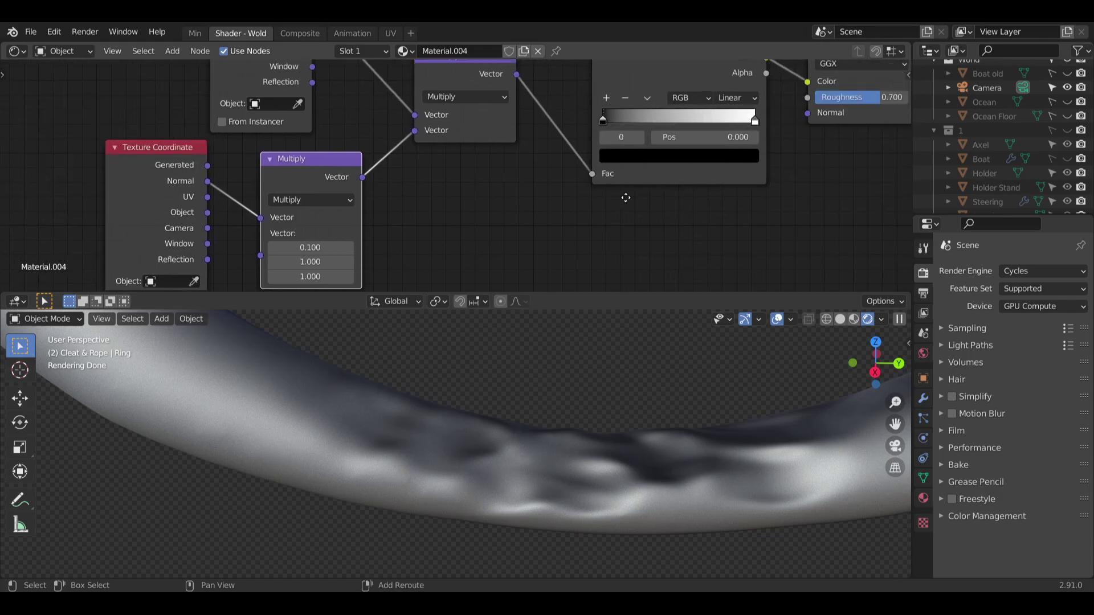
scroll(609, 132, up, 2)
click(599, 161)
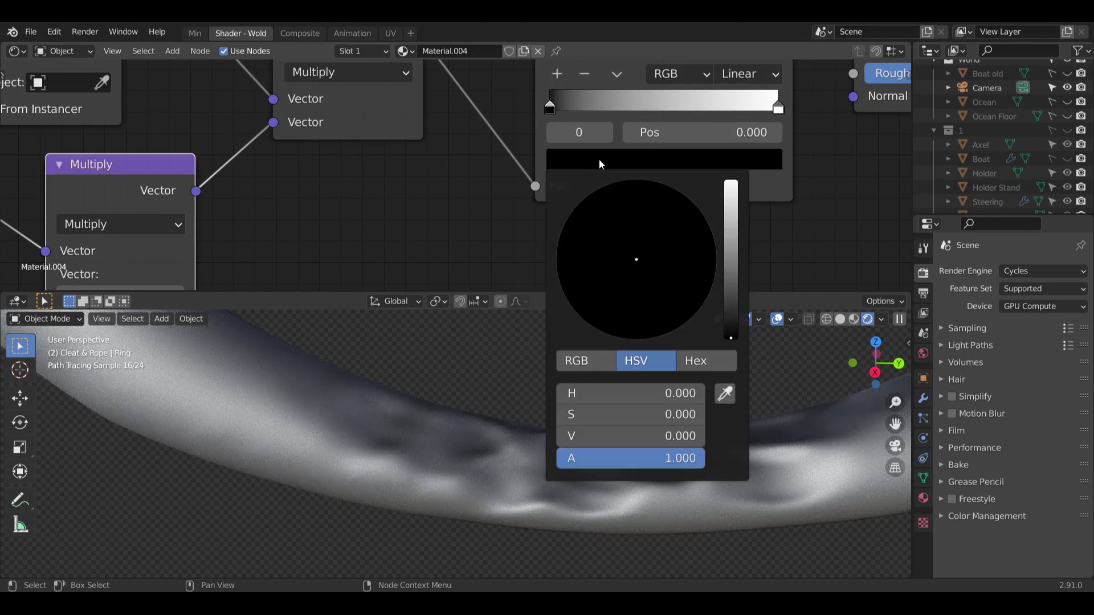
drag(729, 212, 730, 182)
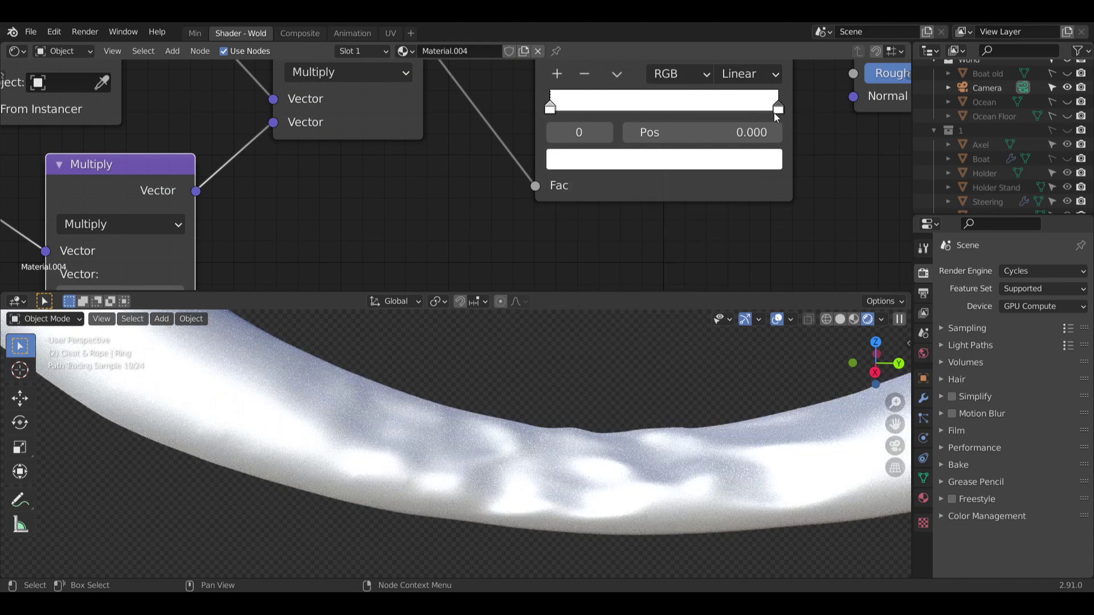
click(775, 109)
click(750, 161)
drag(726, 322, 727, 341)
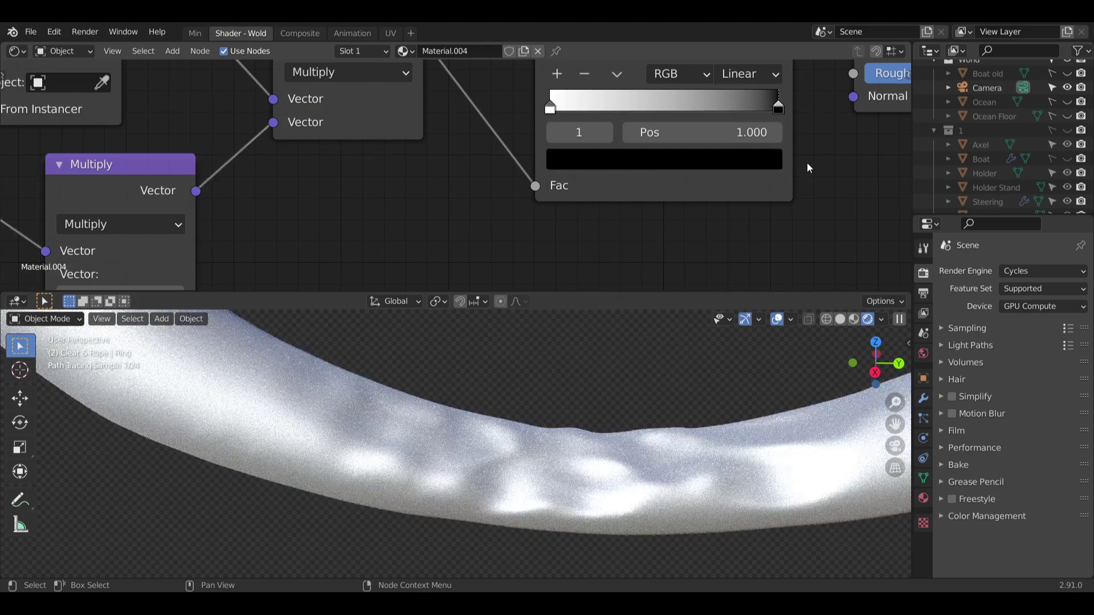
Move the ColorRamp's black stop to position 0.348 and check the shading on the whole ring.
drag(776, 112, 583, 125)
scroll(559, 418, down, 8)
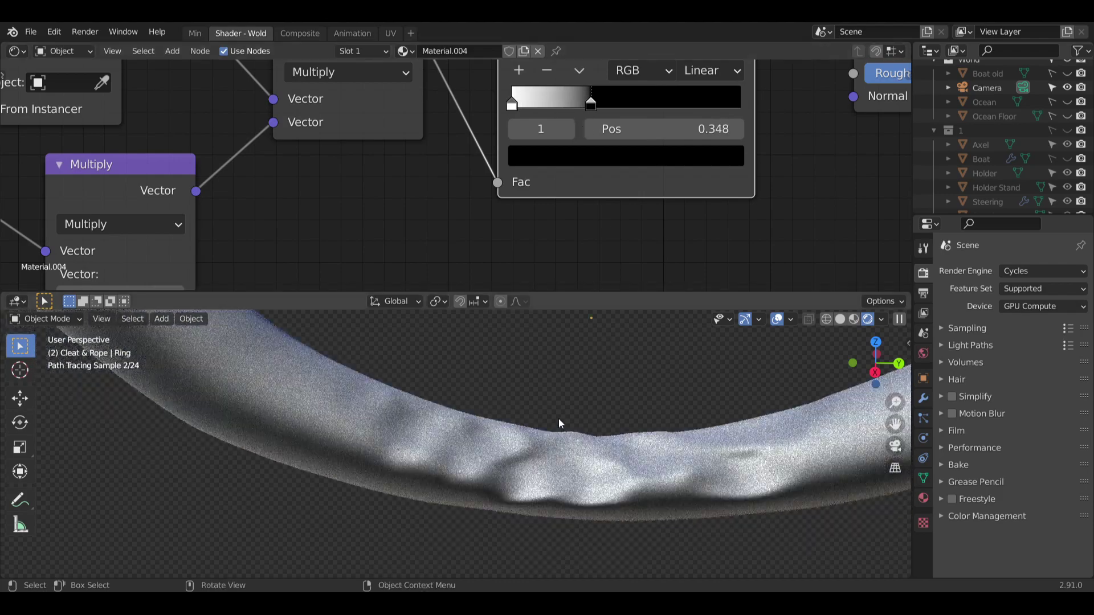
shift+middle_drag(574, 336, 537, 456)
scroll(389, 234, down, 2)
middle_drag(389, 230, 501, 273)
scroll(496, 239, down, 5)
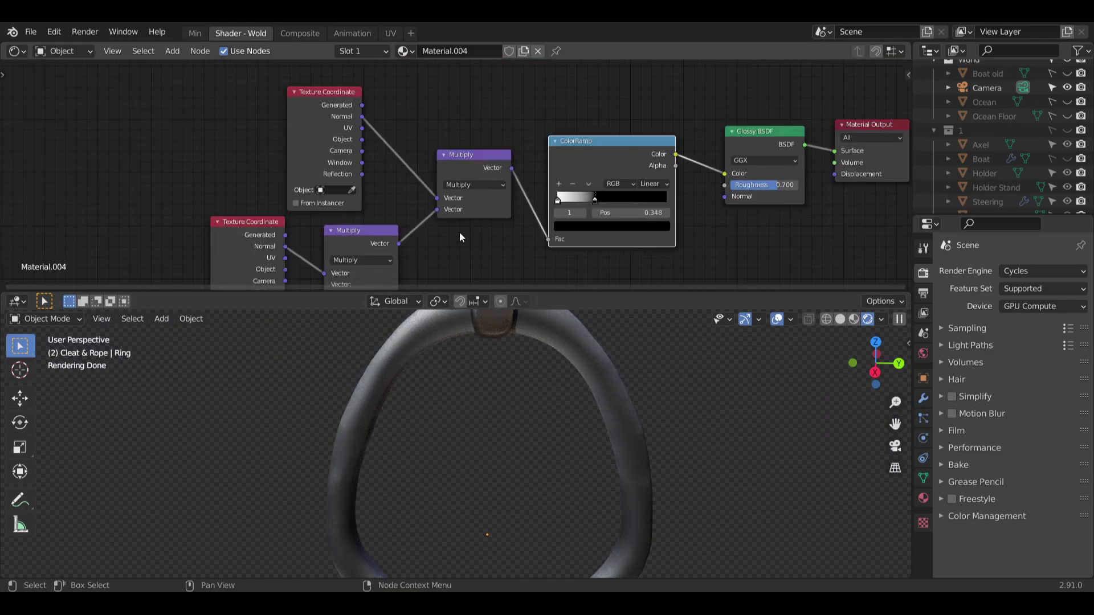
Spread out the two Texture Coordinate nodes and both Multiply nodes to free space before the ColorRamp.
middle_drag(457, 230, 502, 199)
middle_drag(330, 187, 352, 165)
drag(324, 169, 298, 171)
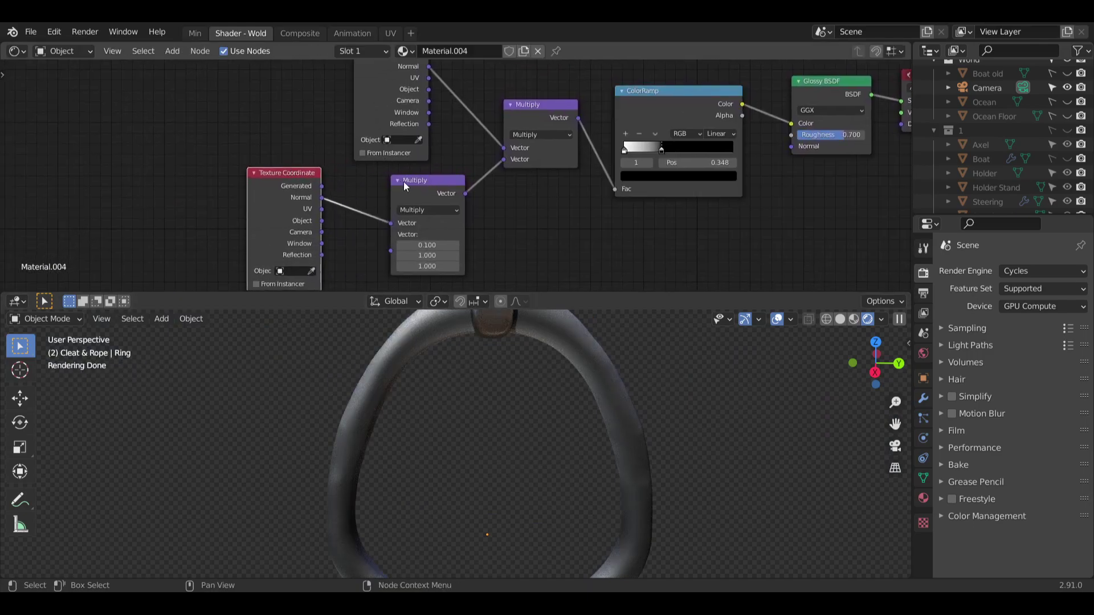
drag(405, 185, 378, 178)
middle_drag(310, 131, 356, 180)
drag(422, 91, 315, 92)
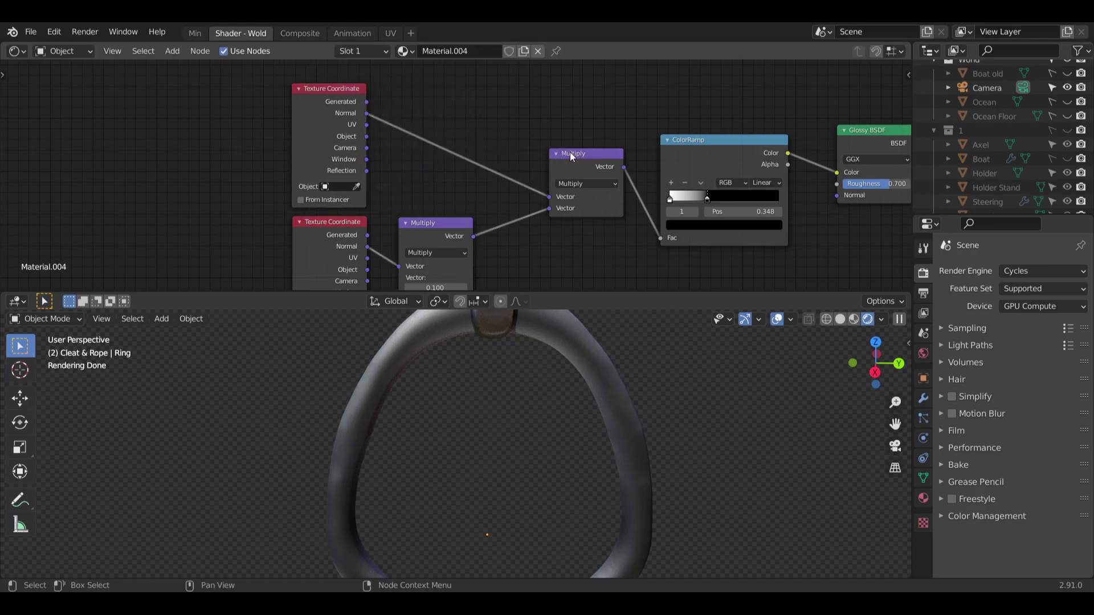
drag(572, 156, 517, 144)
middle_drag(517, 144, 377, 118)
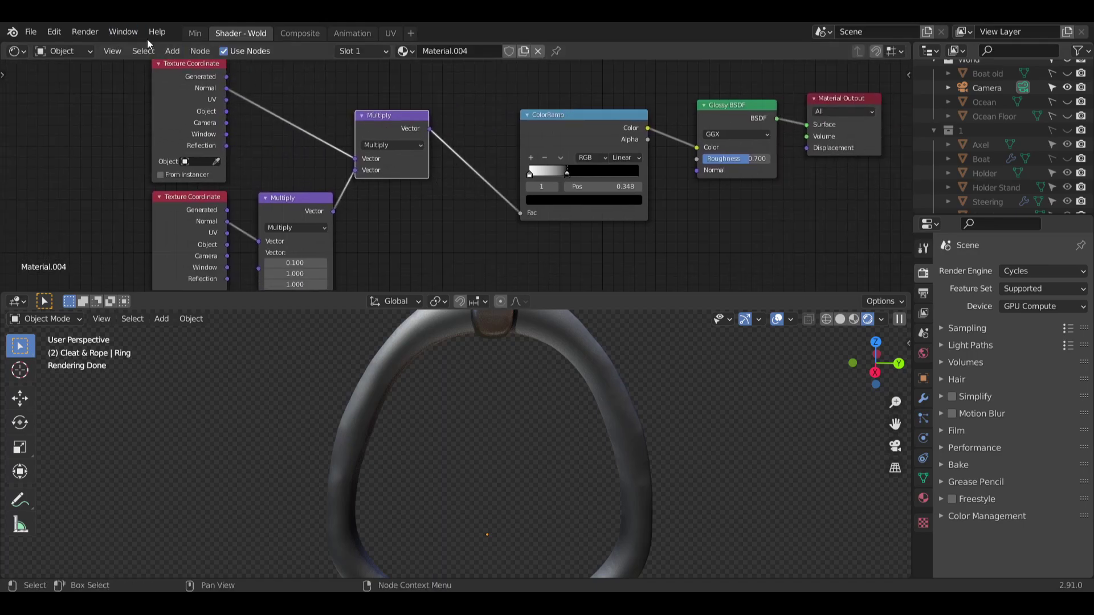
Insert a Gradient Texture node between the second Multiply node and the ColorRamp.
click(171, 52)
mouse_move(203, 129)
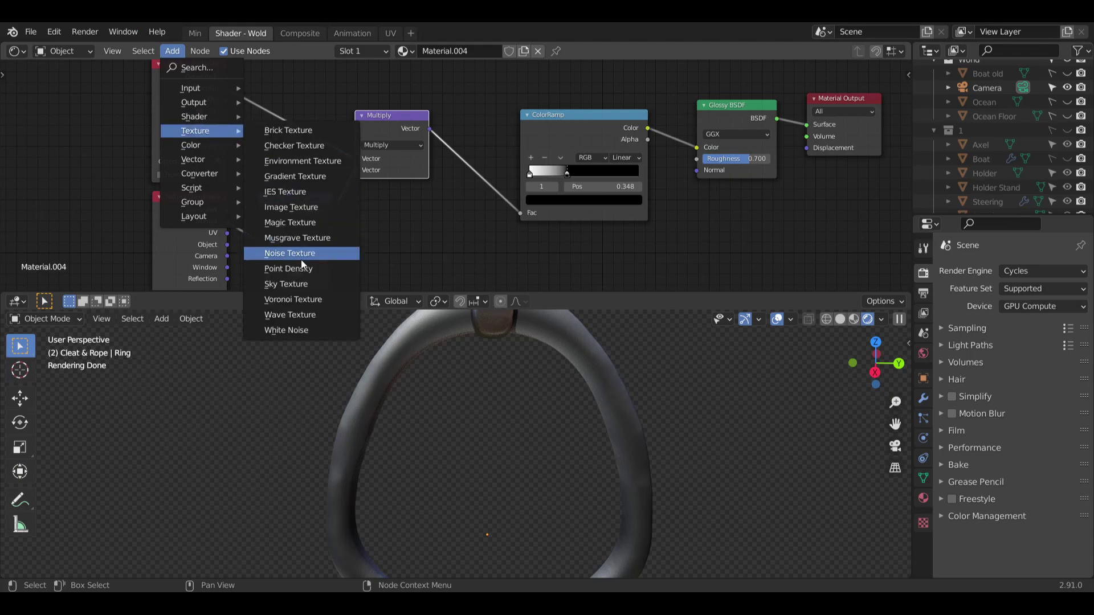
click(292, 176)
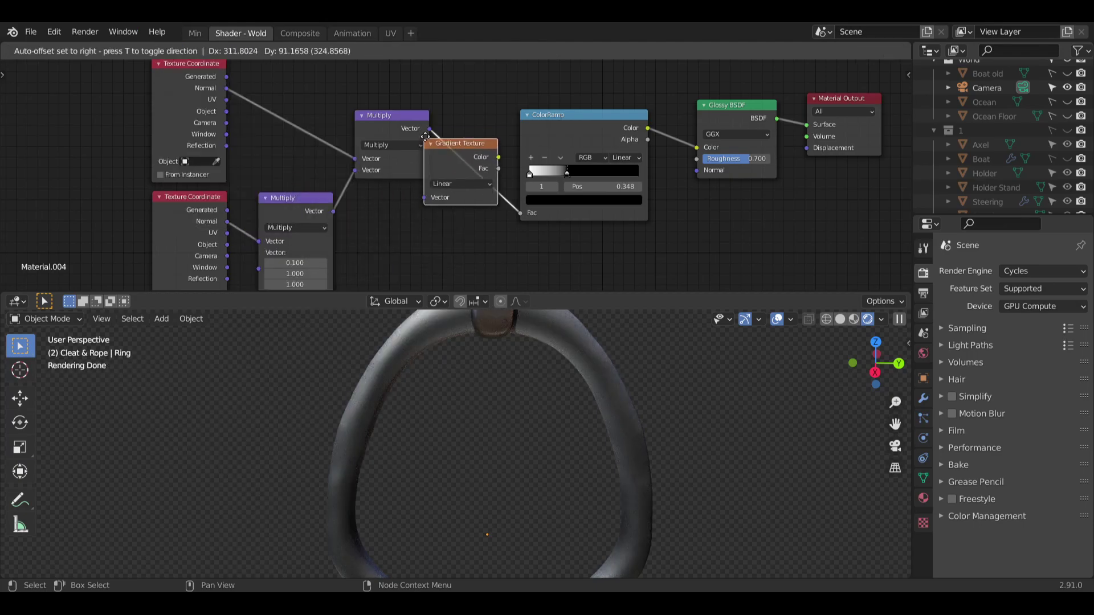
click(450, 119)
scroll(494, 190, up, 3)
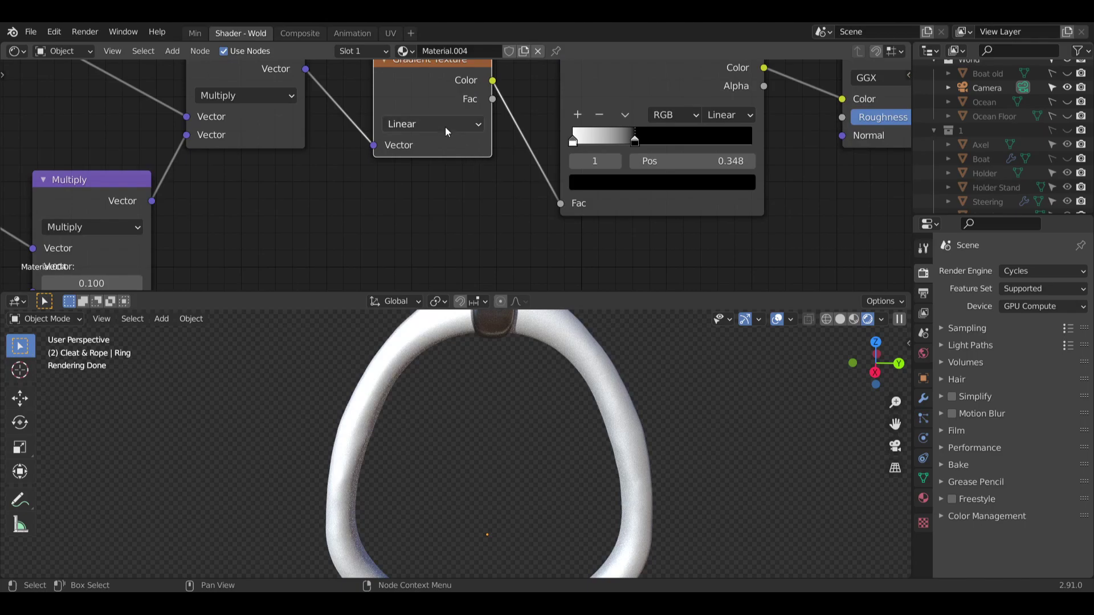
Try other gradient types on the Gradient Texture, including Diagonal, inspecting the ring's lower curve, and return the type to Linear.
click(446, 126)
click(422, 217)
middle_drag(522, 273, 453, 190)
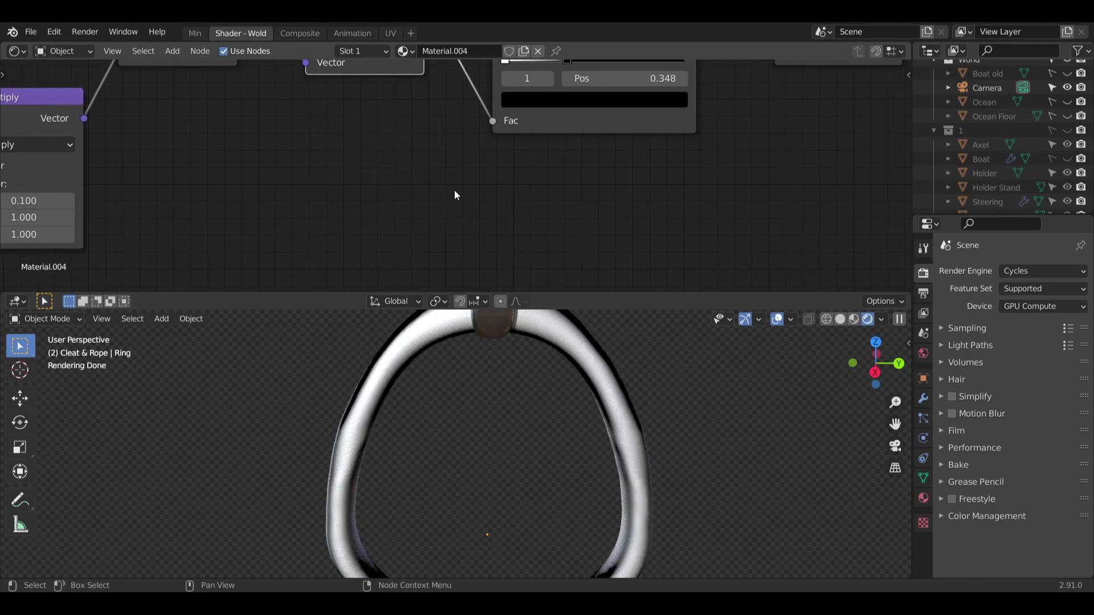
scroll(522, 478, down, 3)
scroll(483, 441, up, 5)
scroll(483, 442, up, 3)
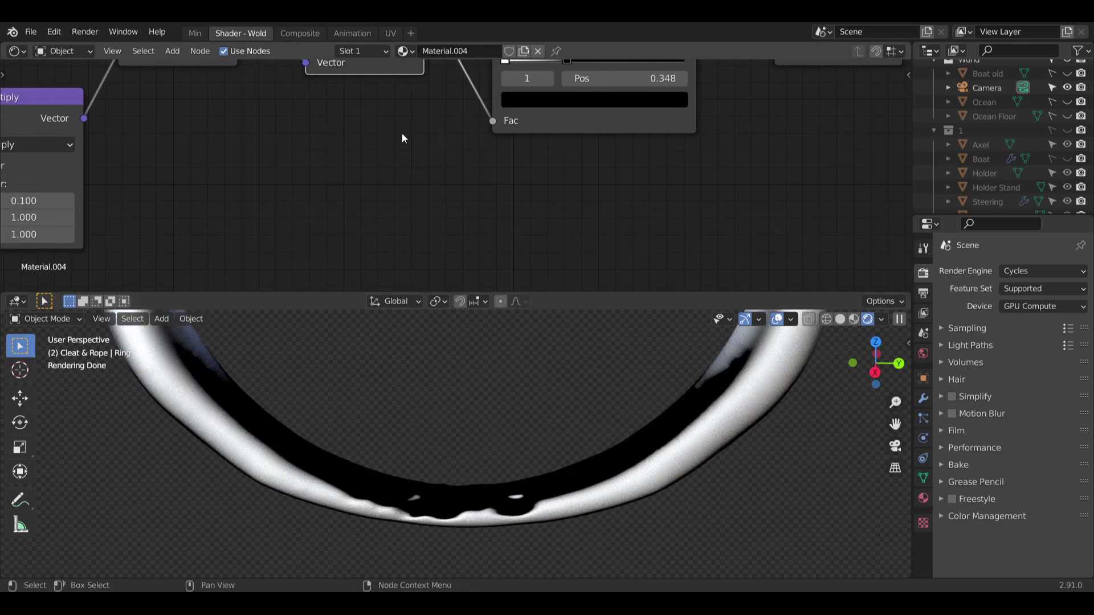
middle_drag(379, 85, 408, 147)
click(389, 109)
click(392, 179)
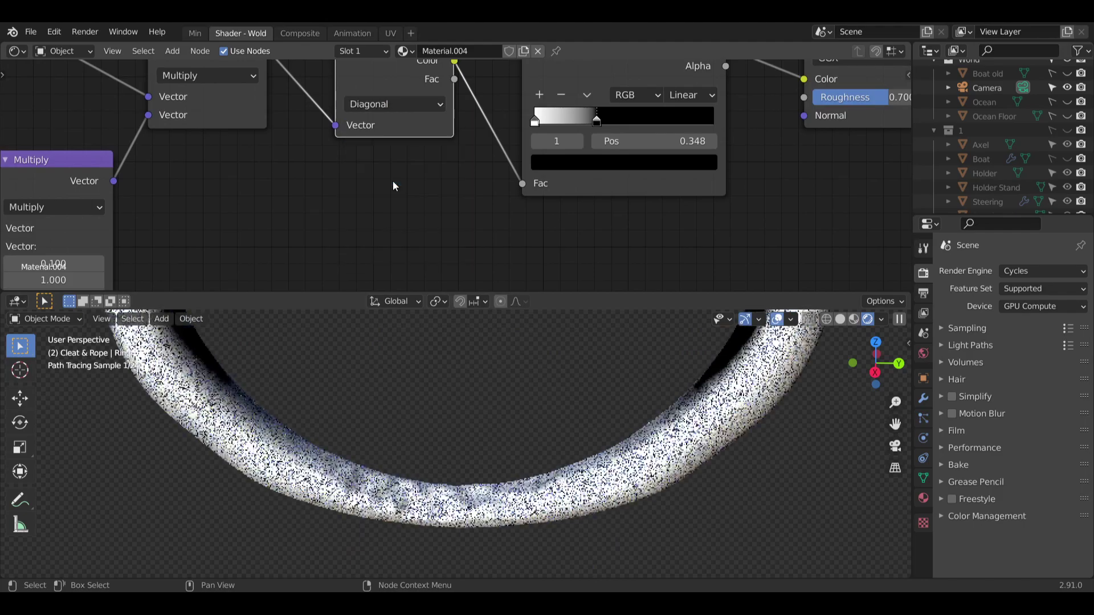
click(396, 104)
click(395, 127)
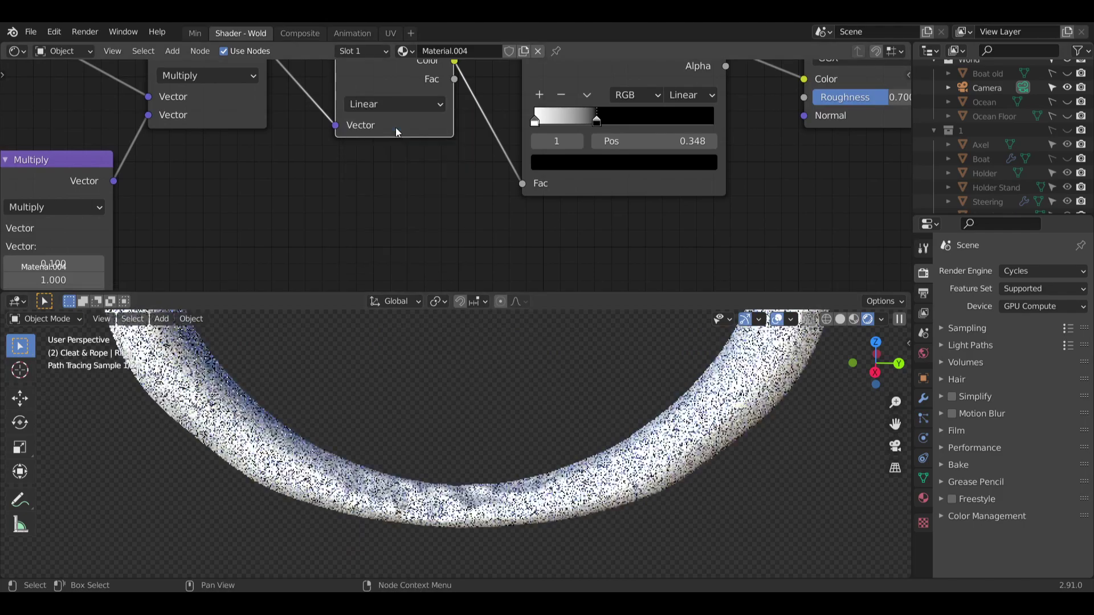
Move the ColorRamp's black stop to position 0.087 and inspect the ring's bumpy area from several angles.
scroll(417, 381, down, 6)
scroll(439, 409, up, 5)
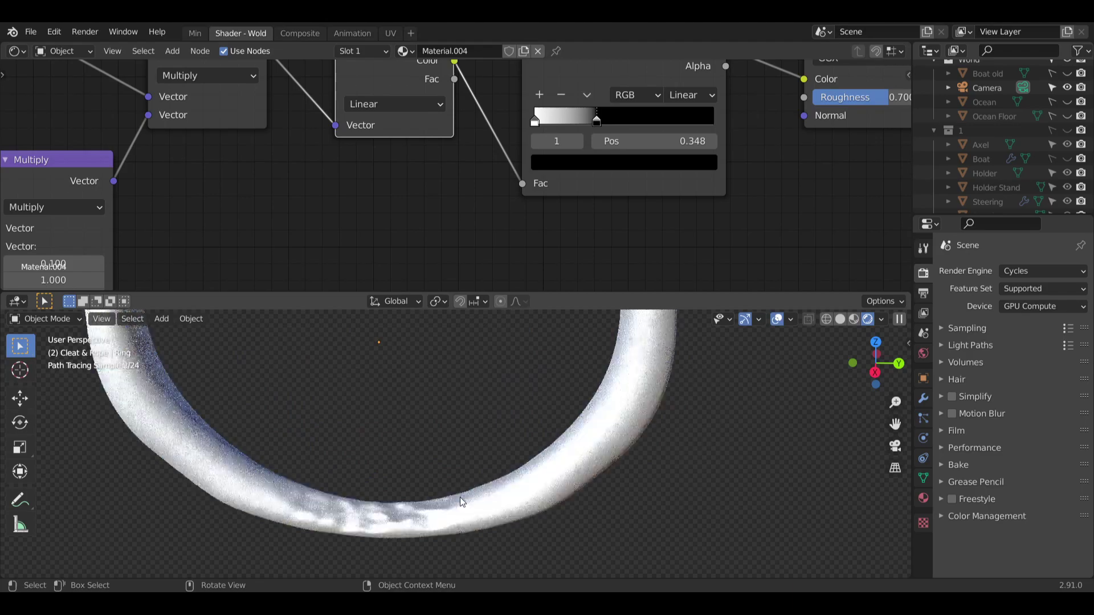
drag(596, 121, 543, 124)
middle_drag(363, 438, 336, 444)
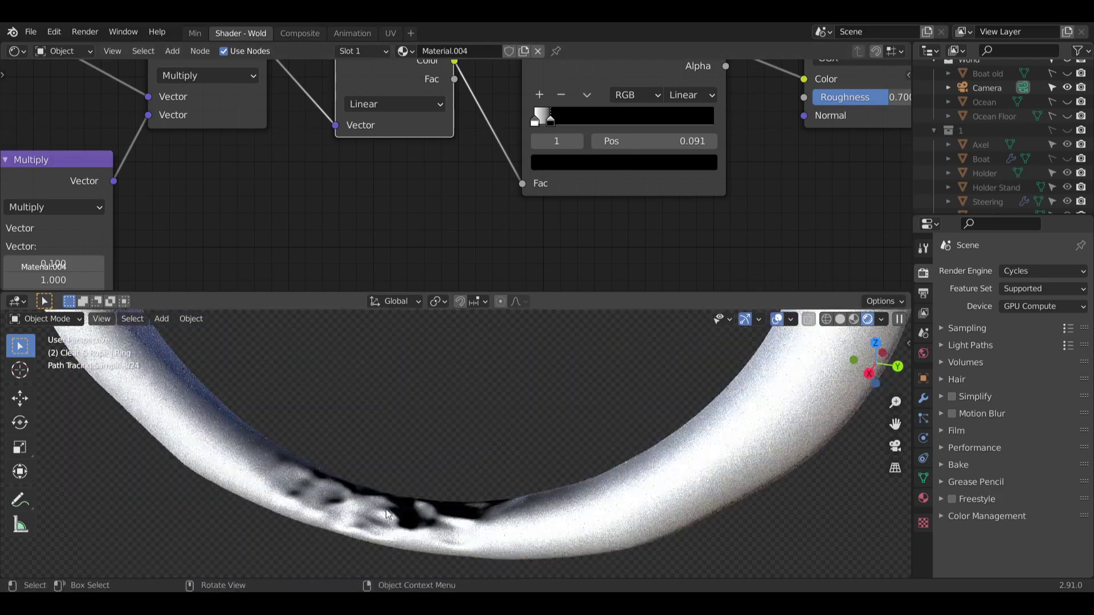
drag(553, 122, 549, 129)
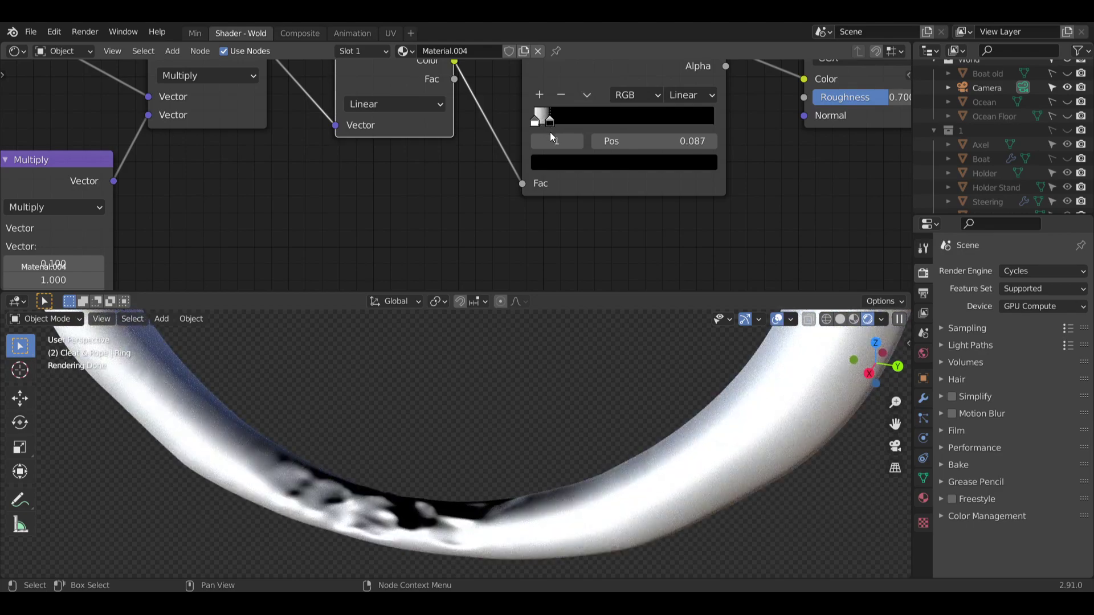
middle_drag(467, 347, 330, 398)
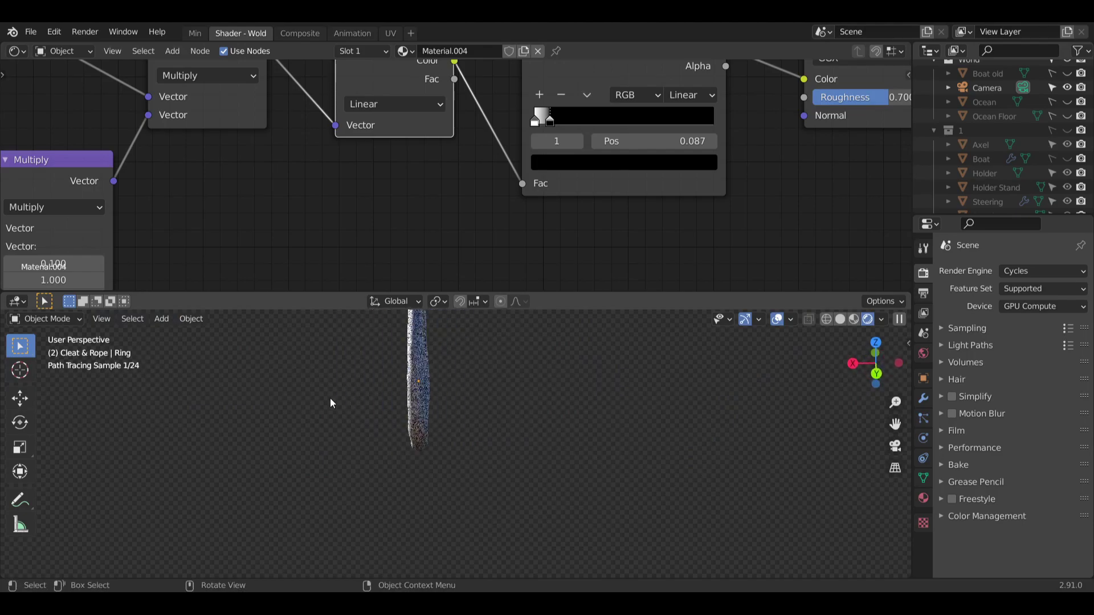
middle_drag(528, 394, 389, 404)
Tint the ColorRamp's first stop a very pale green with hue 0.360 and check it on the ring.
scroll(559, 181, up, 3)
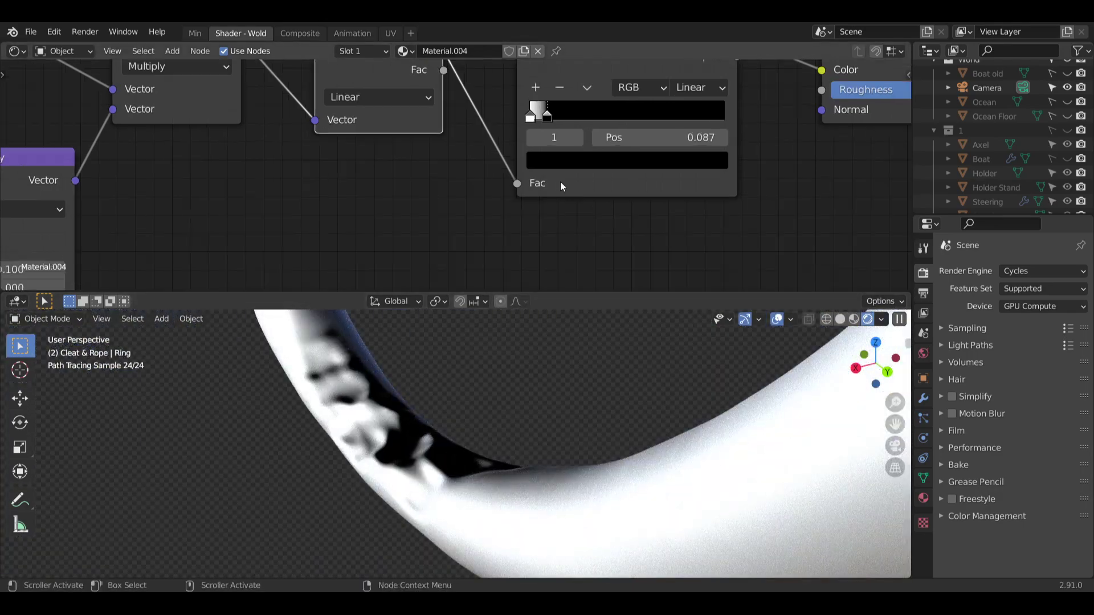
scroll(418, 140, up, 2)
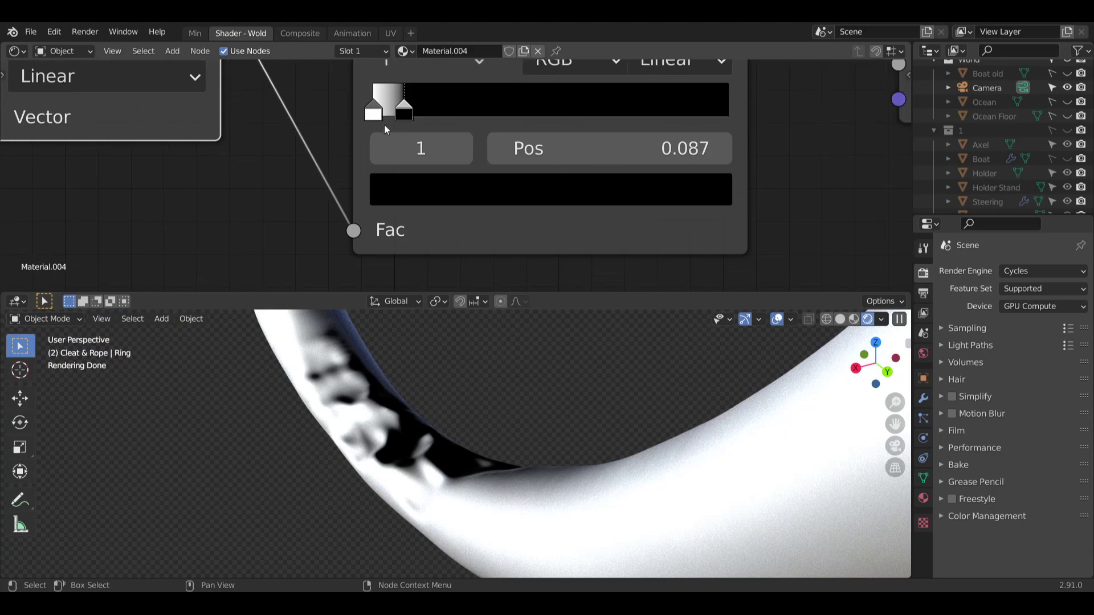
click(374, 113)
click(449, 189)
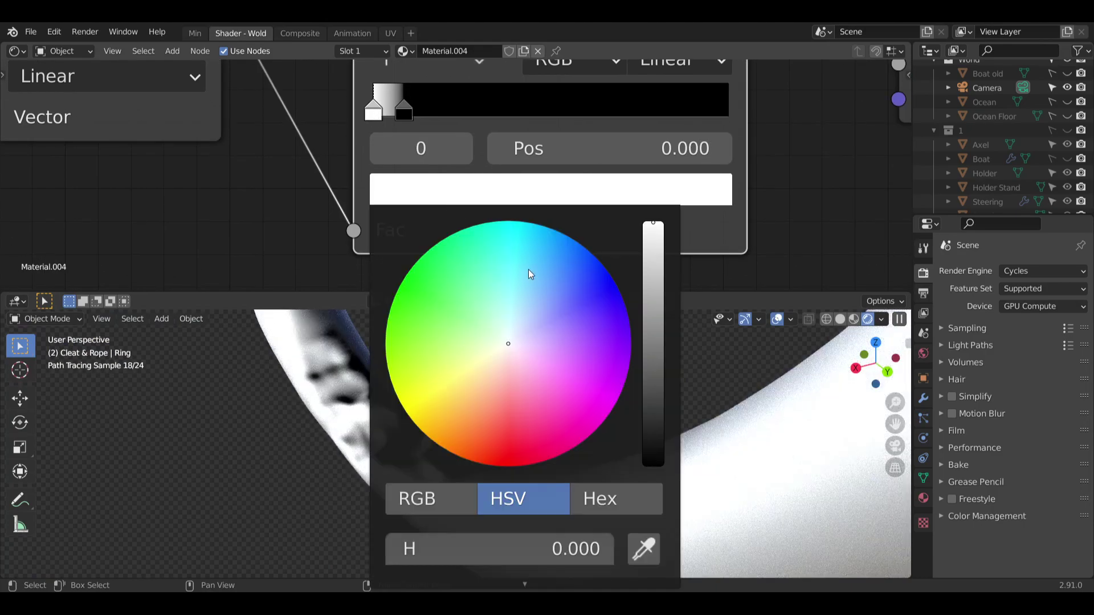
drag(499, 336, 498, 334)
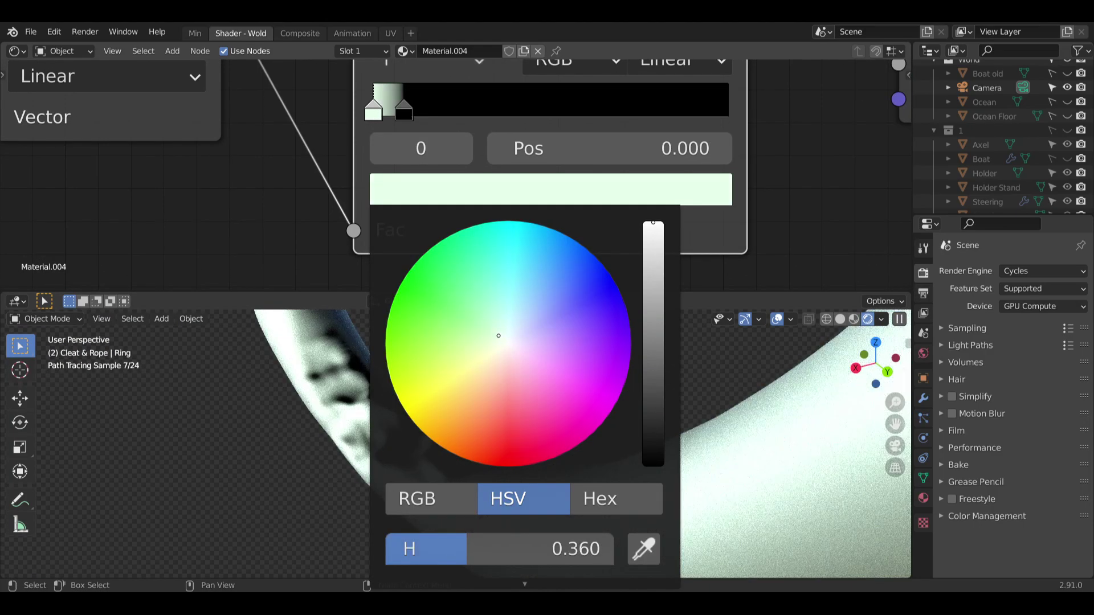
scroll(251, 427, down, 5)
middle_drag(286, 443, 329, 443)
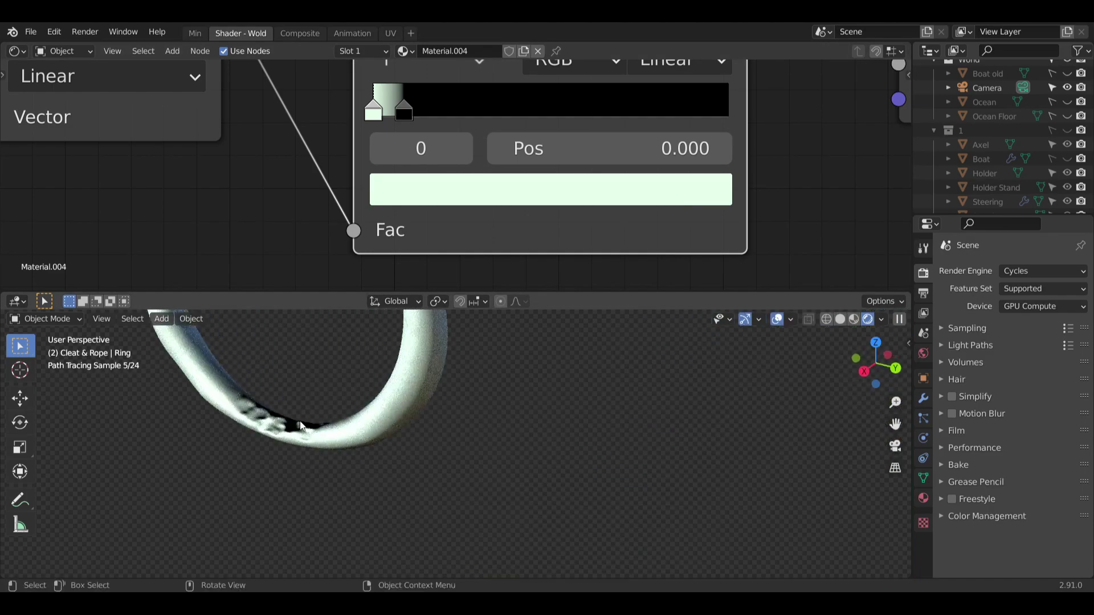
scroll(337, 437, up, 5)
Sample the first stop's pale green into the ColorRamp's second stop at position 0.087.
click(404, 109)
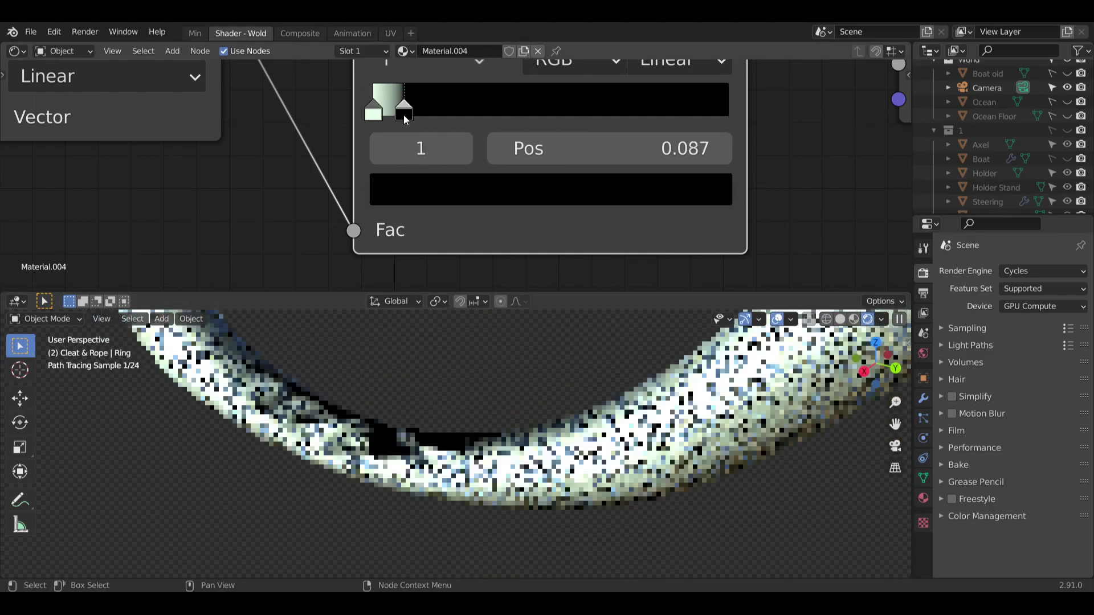
click(425, 192)
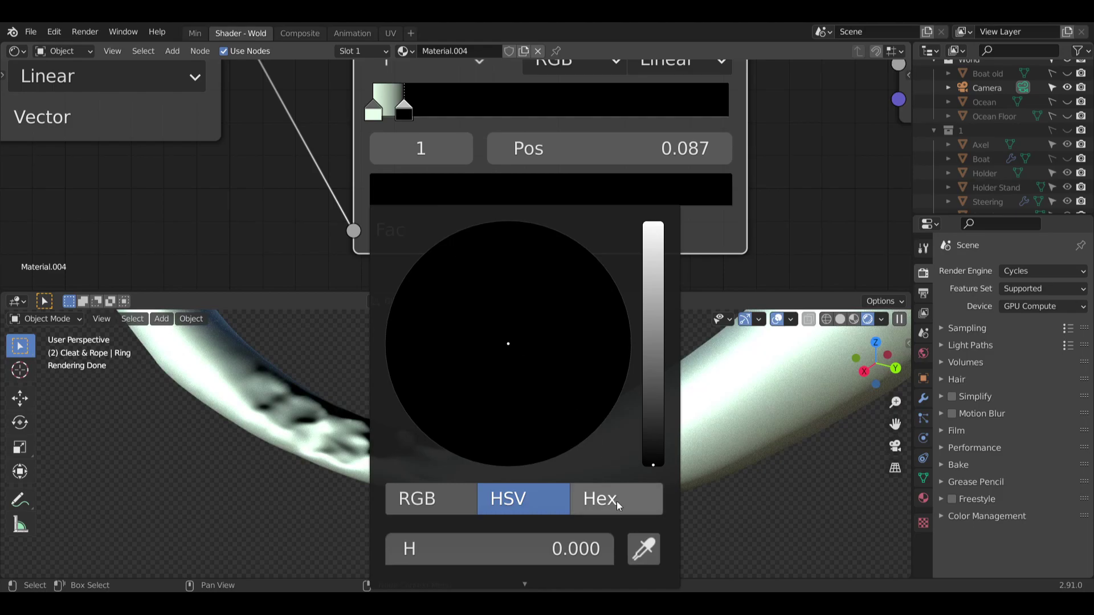
click(643, 548)
click(379, 109)
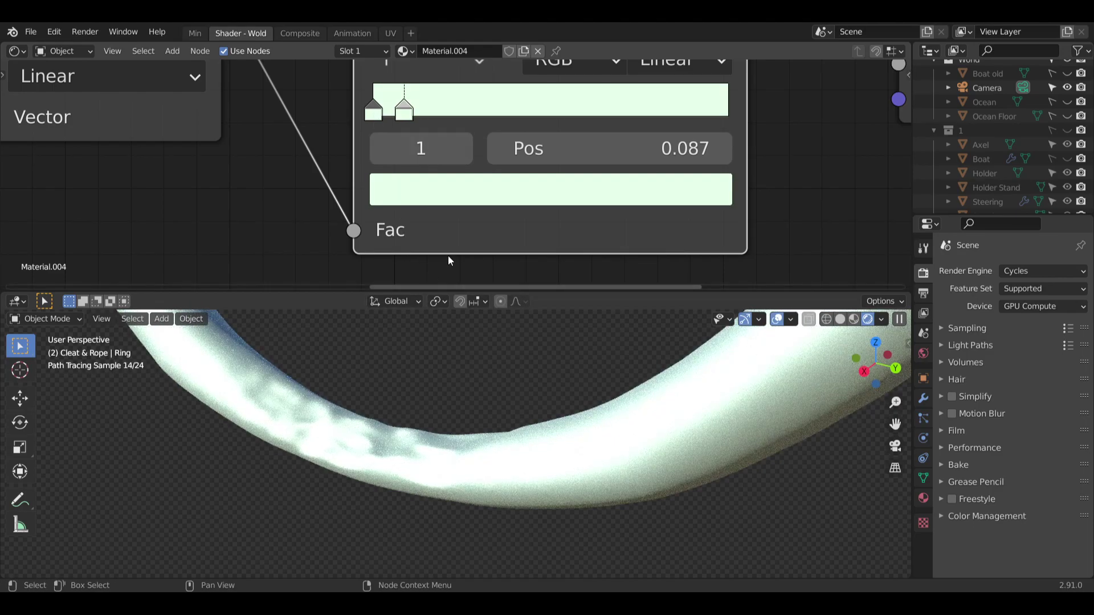
click(453, 193)
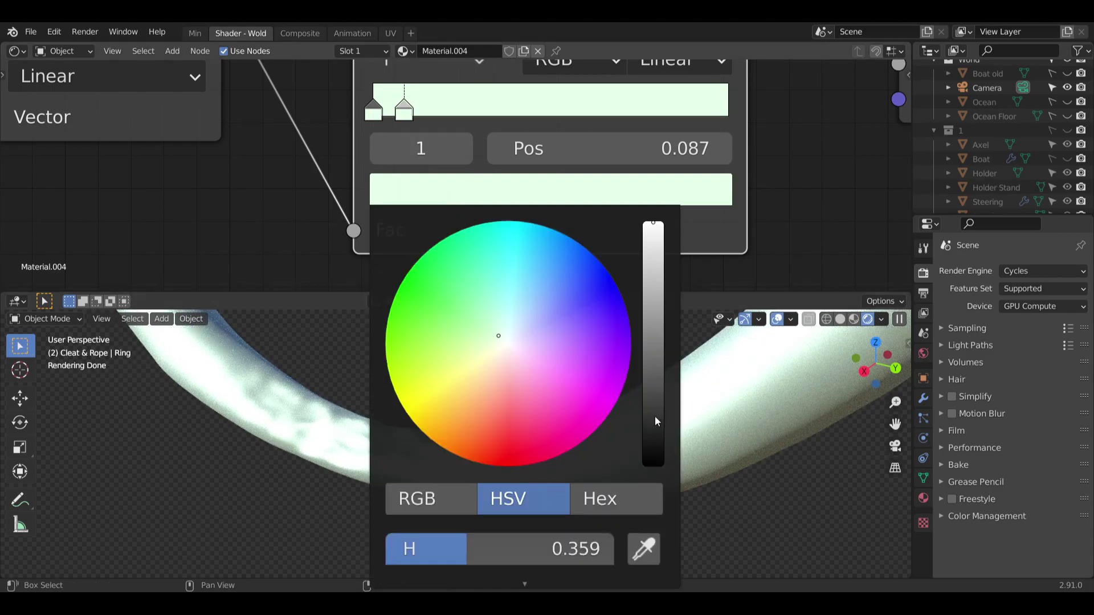
scroll(296, 264, down, 5)
middle_drag(291, 251, 351, 153)
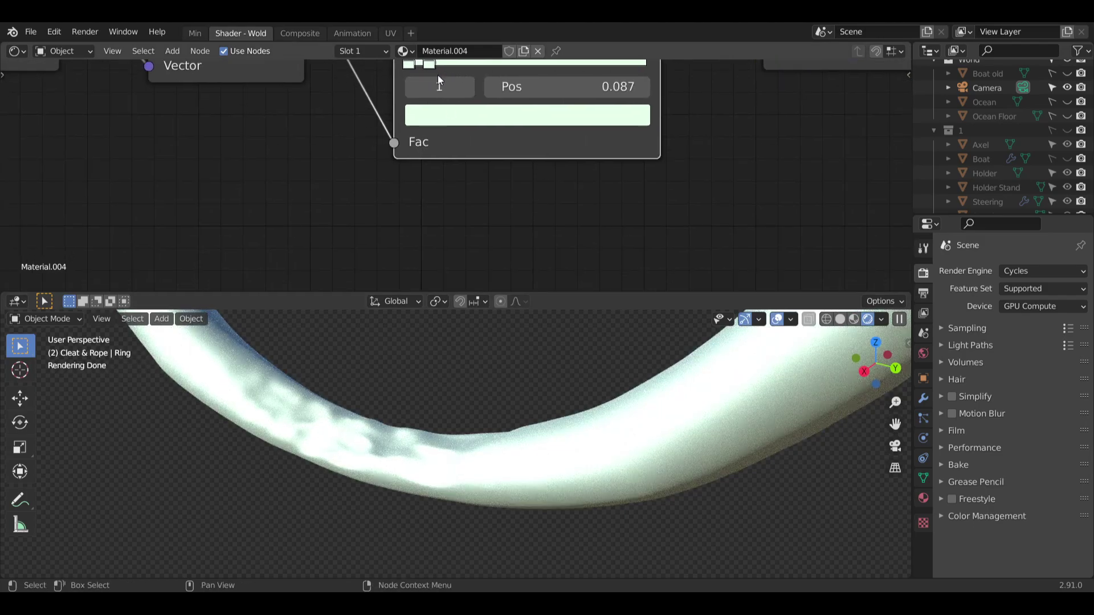
Reduce the second ColorRamp stop's saturation to 0 and inspect the ring's bumpy area.
click(451, 112)
drag(501, 385, 417, 381)
scroll(295, 390, down, 5)
middle_drag(295, 389, 416, 418)
Lower the brightness value of the ColorRamp's second stop to 0.9 and on to 0.7, checking the ring's bumpy area.
click(493, 112)
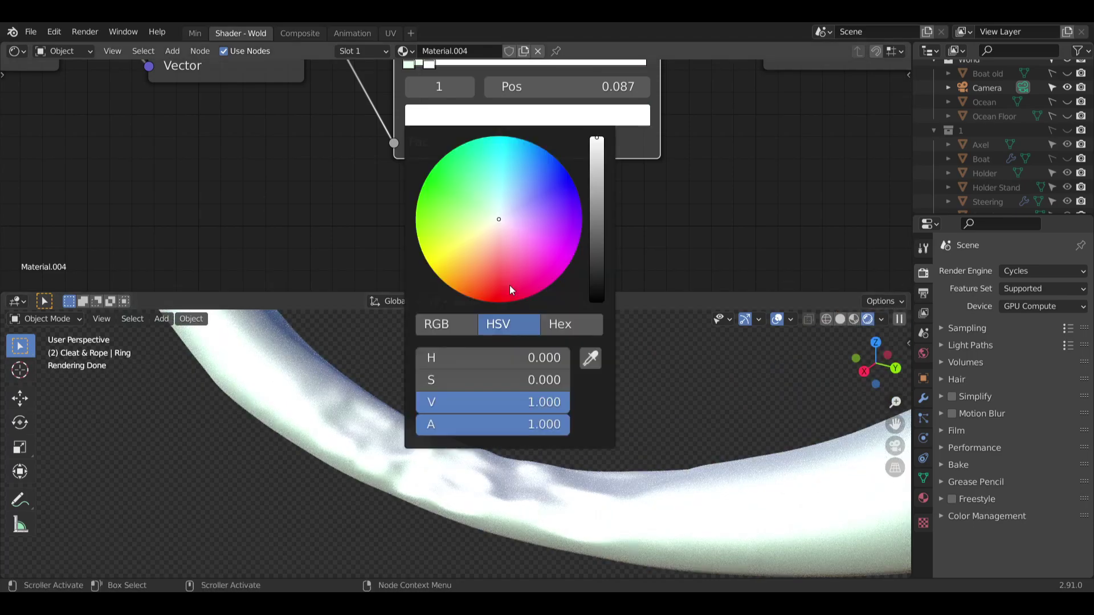
click(557, 402)
text(0.9)
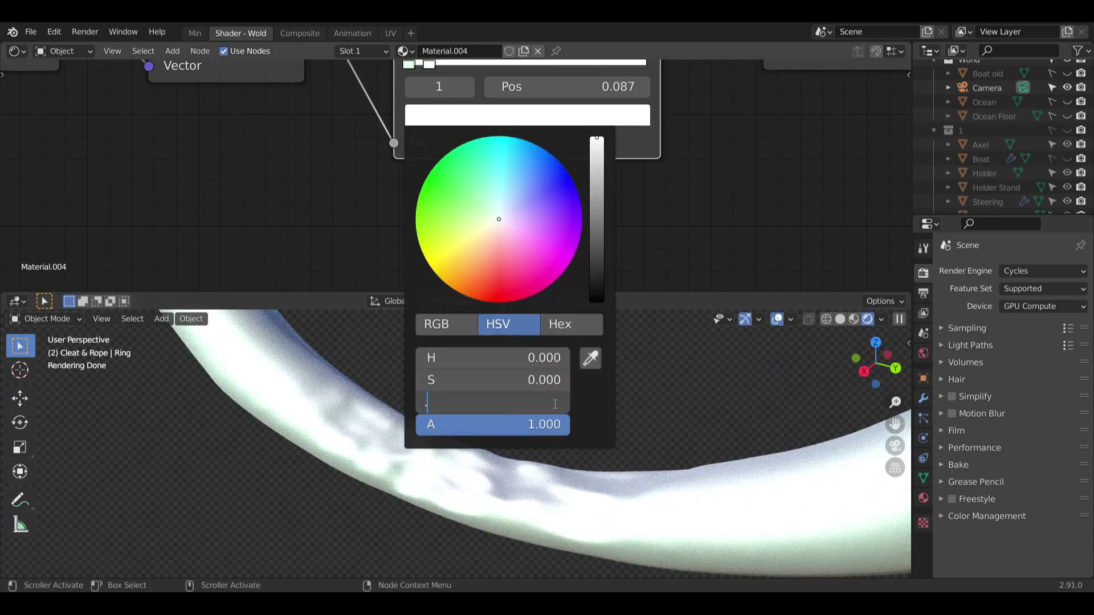
key(Return)
click(561, 404)
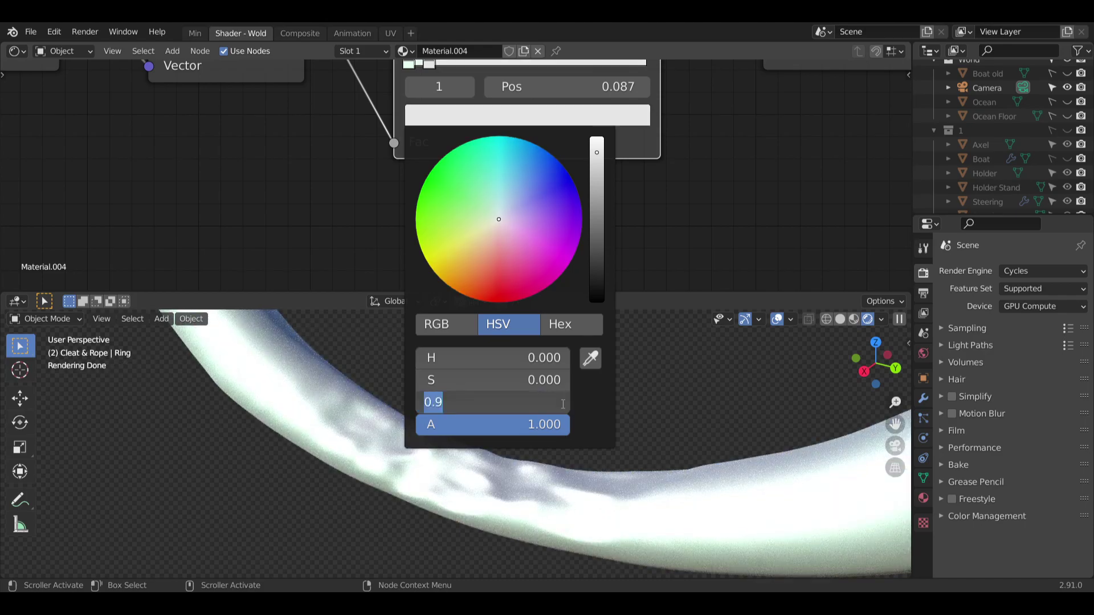
text(0.7)
key(Return)
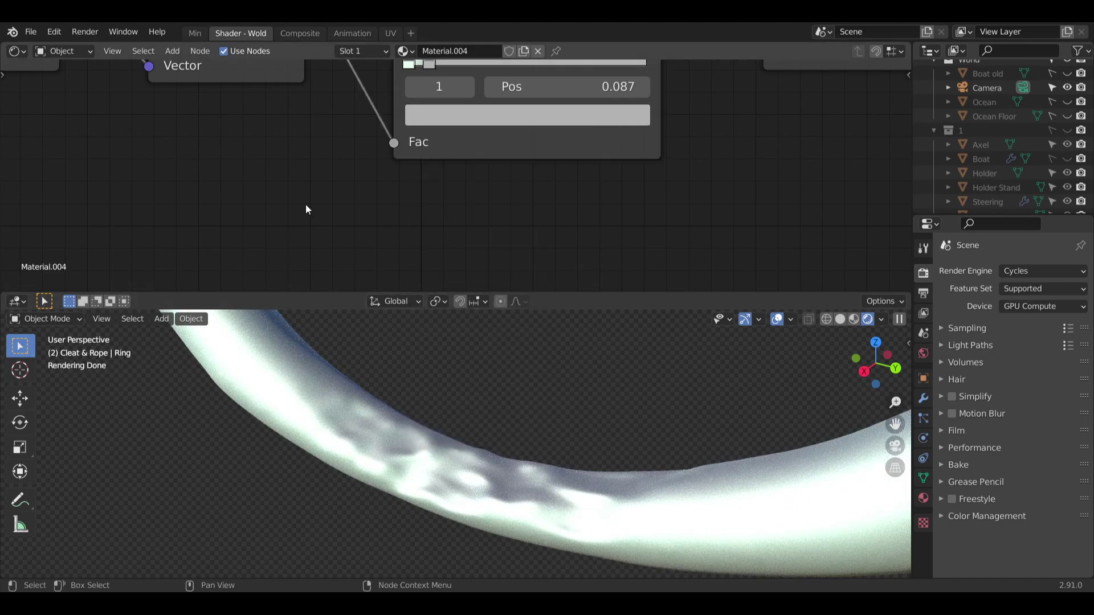
scroll(454, 456, down, 6)
middle_drag(408, 454, 688, 392)
scroll(666, 384, up, 5)
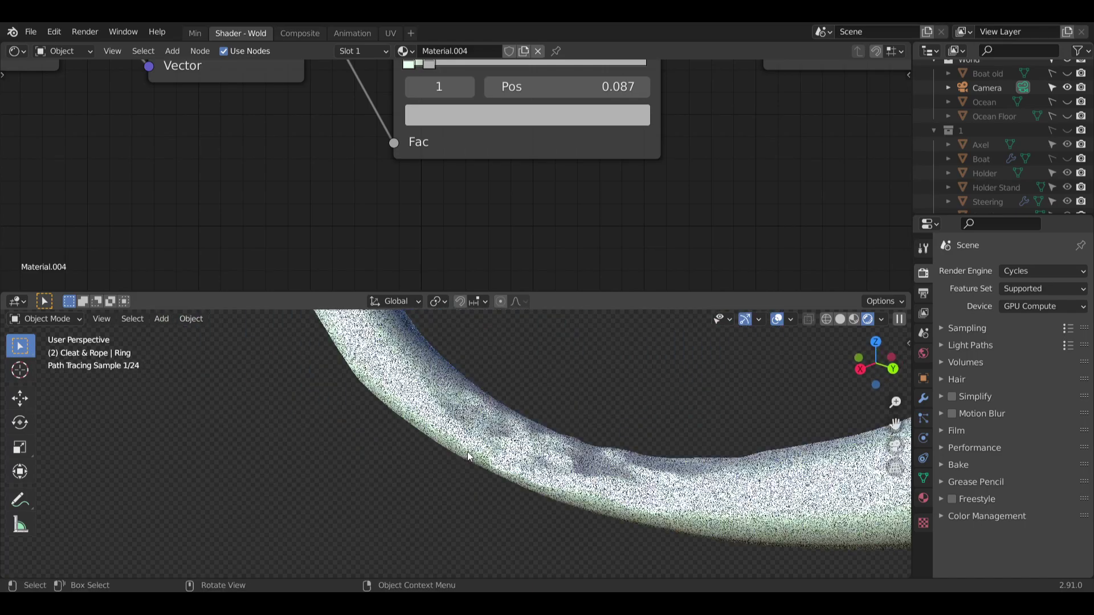
shift+middle_drag(627, 371, 561, 366)
middle_drag(515, 207, 483, 246)
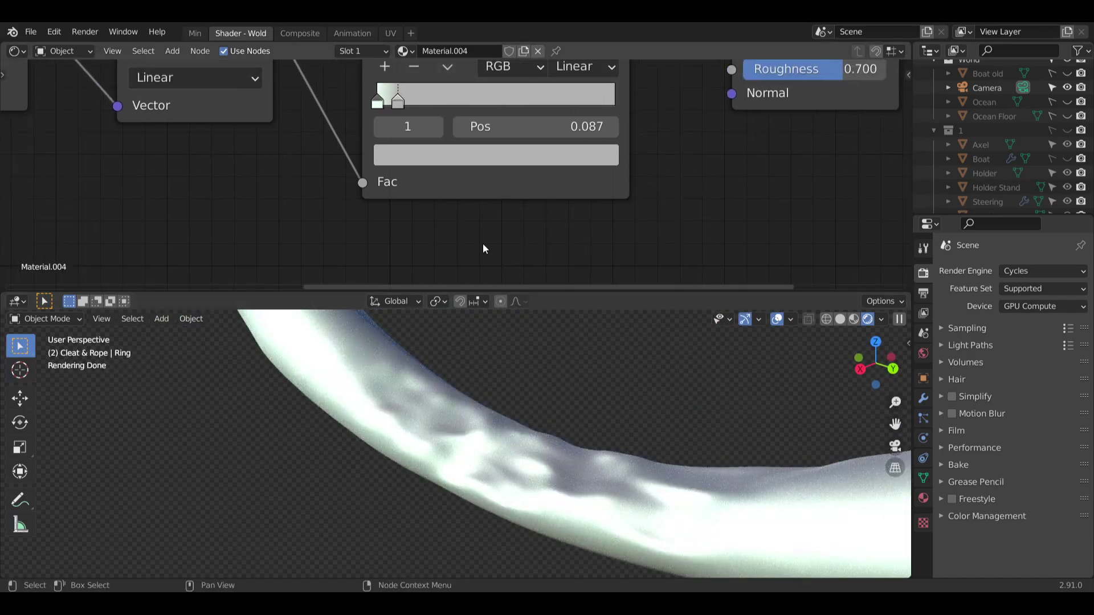
Tint the ColorRamp's second stop by setting its saturation to 0.1 and its hue to 0.1.
click(456, 156)
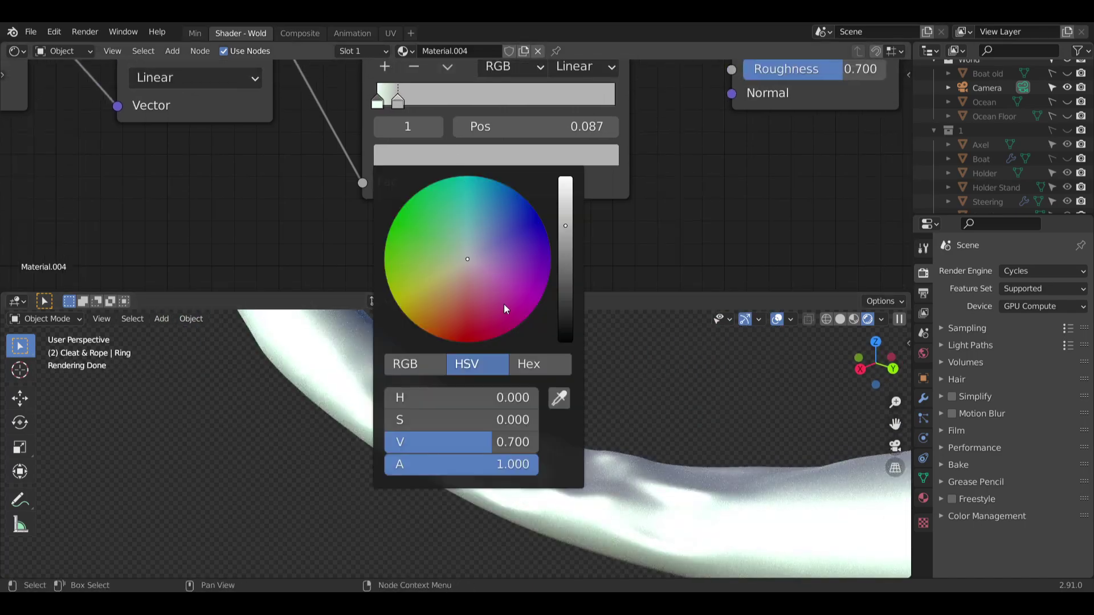
click(422, 415)
text(0.1)
key(Return)
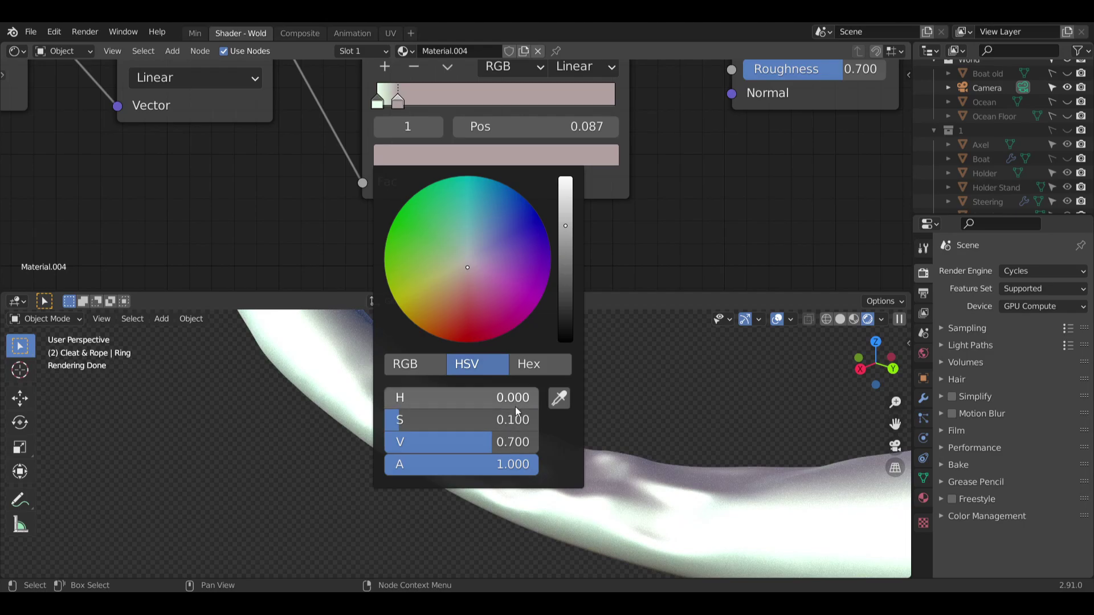
click(493, 399)
text(0.1)
key(Return)
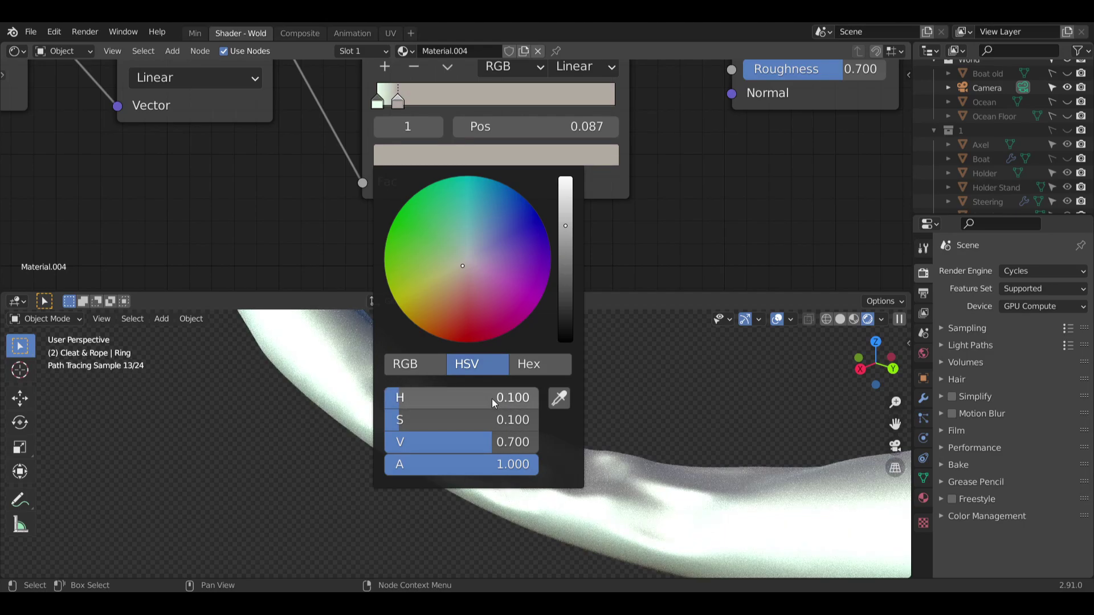
Raise the brightness value of the ColorRamp's second stop to 0.9.
click(501, 398)
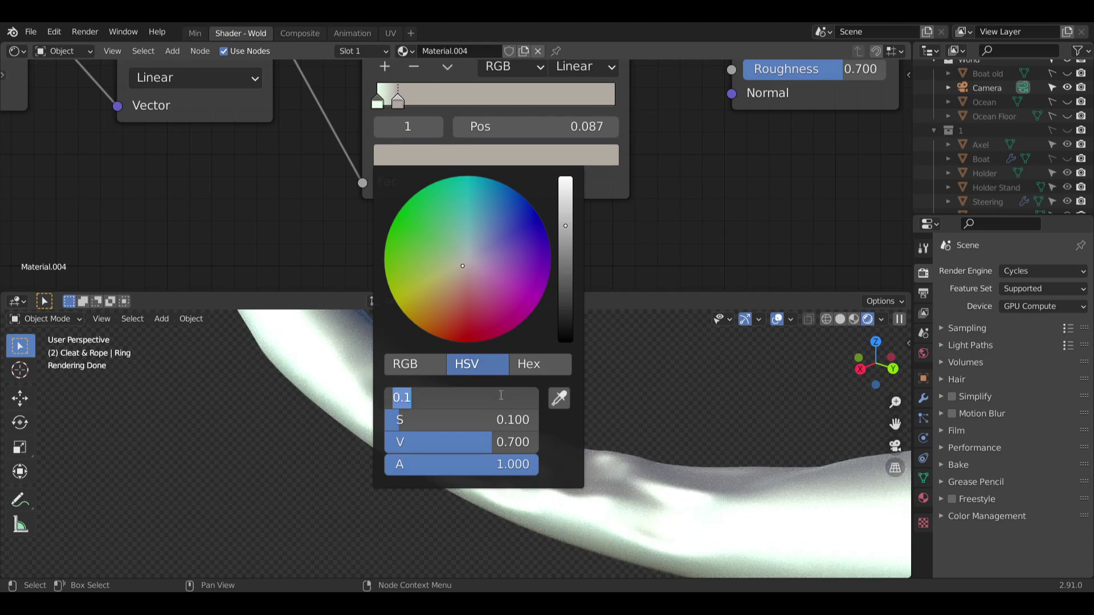
click(518, 435)
drag(518, 435, 535, 436)
click(518, 431)
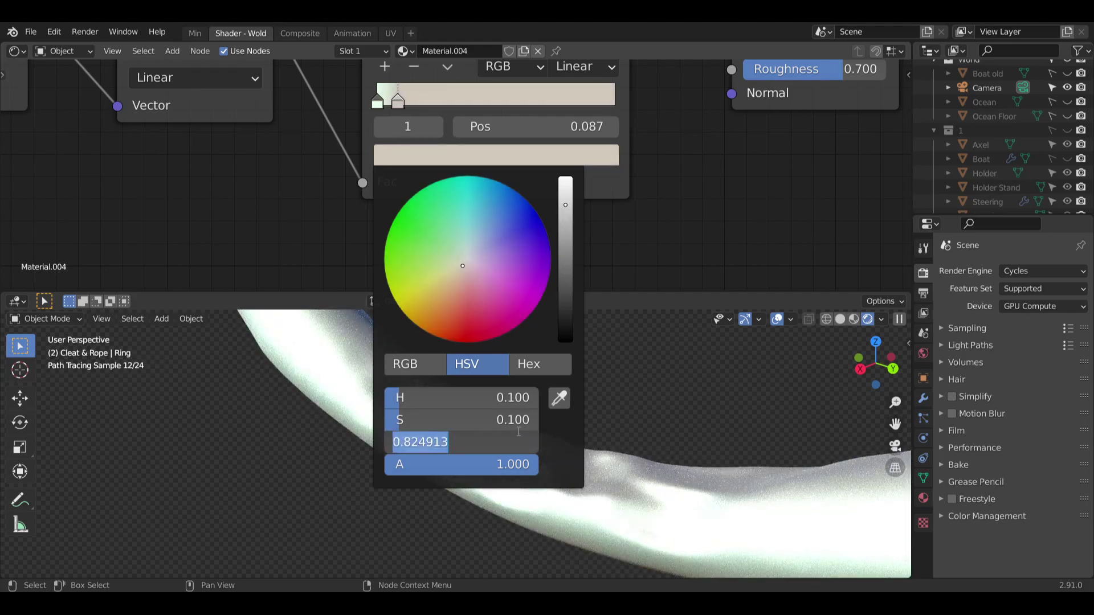
key(BackSpace)
text(1)
key(Return)
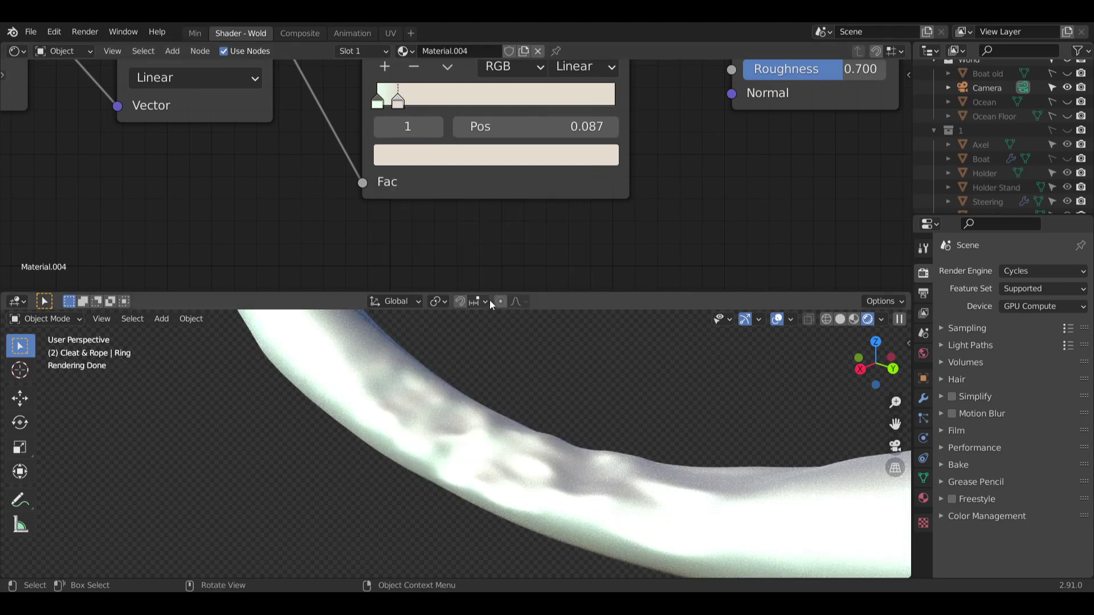
Set the saturation of the ColorRamp's second stop to 0.2 and its hue to 0.15.
click(419, 166)
click(510, 420)
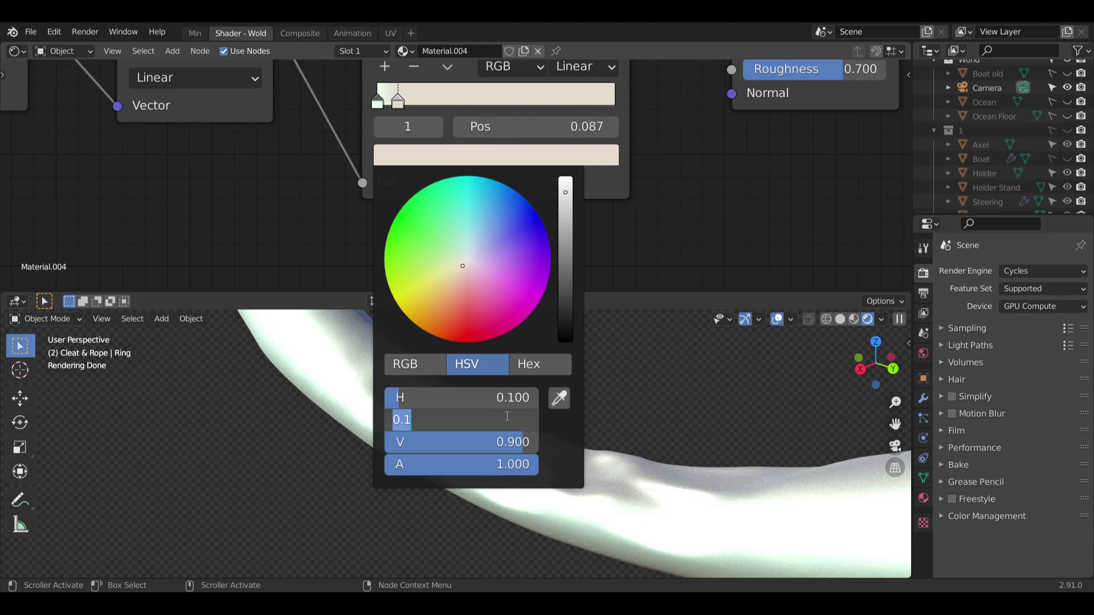
text(0.2)
key(Return)
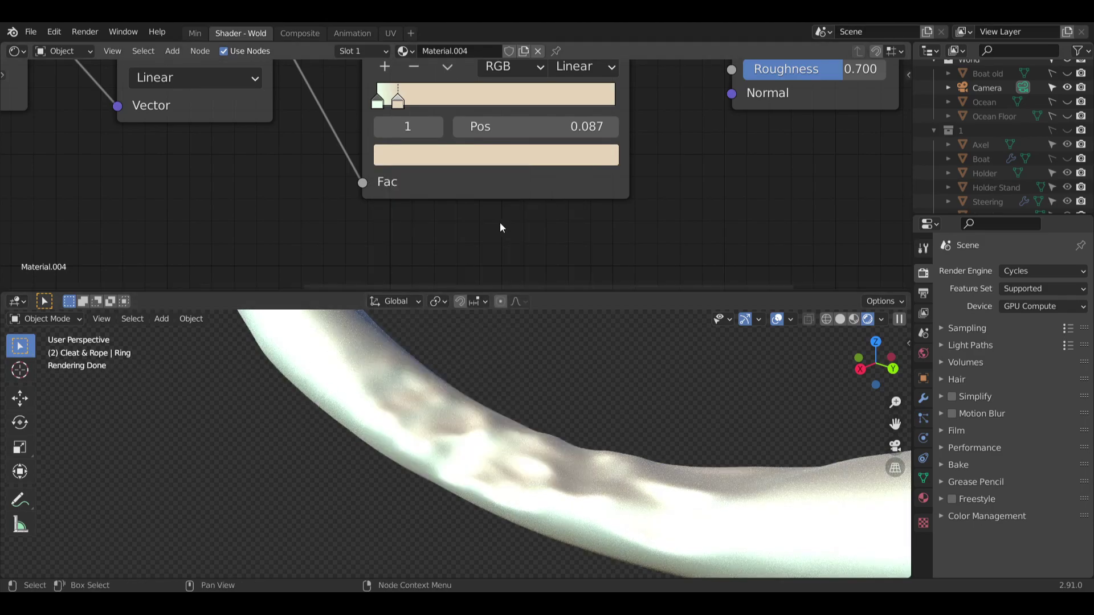
click(421, 159)
click(489, 403)
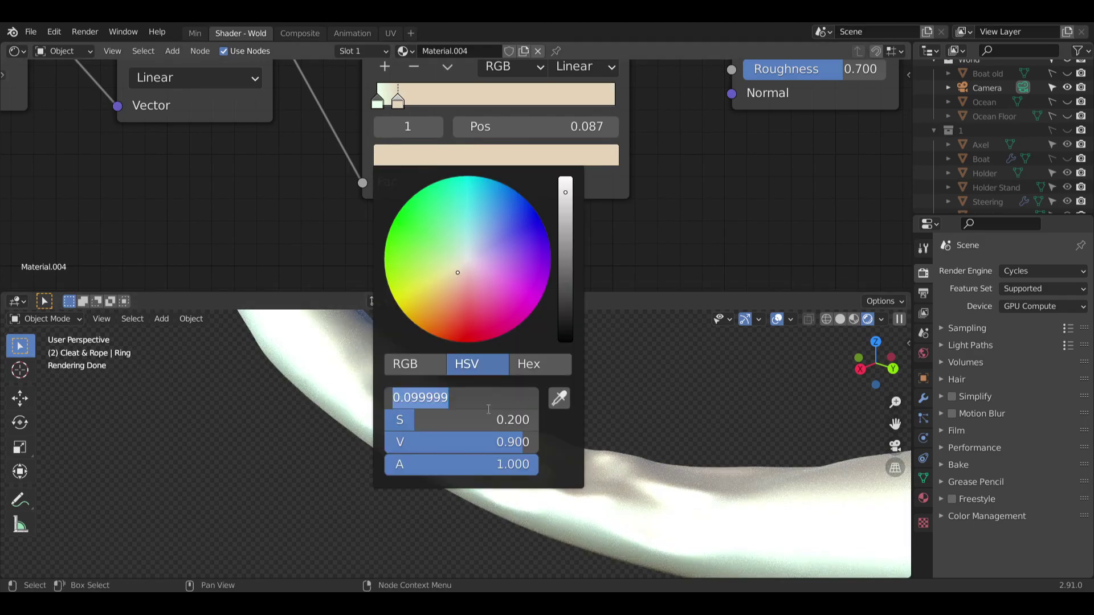
text(0.15)
key(Return)
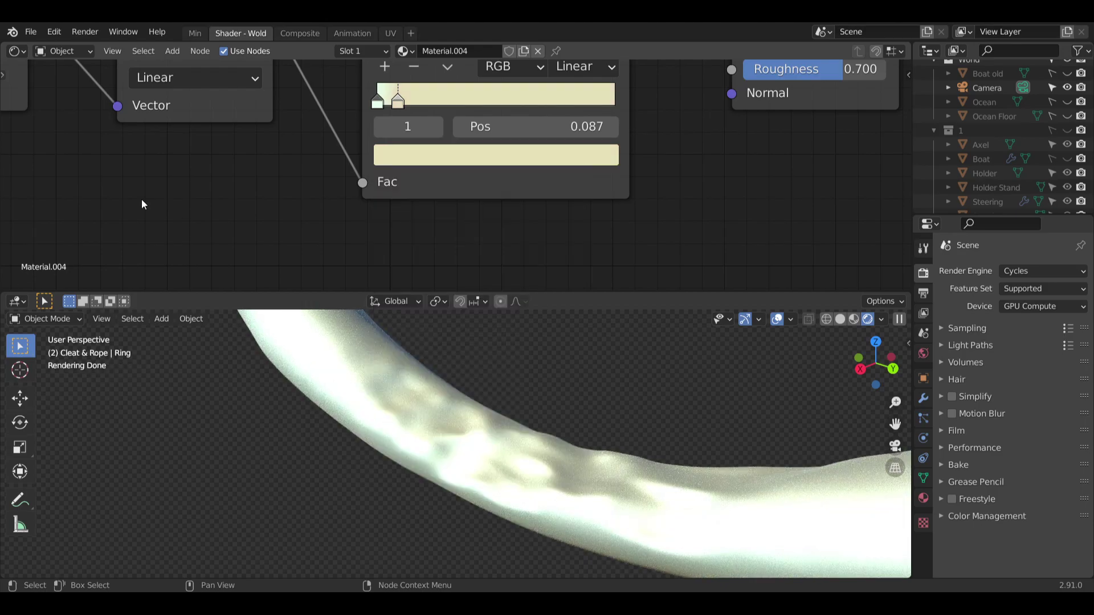
Set the brightness value of the ColorRamp's second stop to 0.8.
click(484, 158)
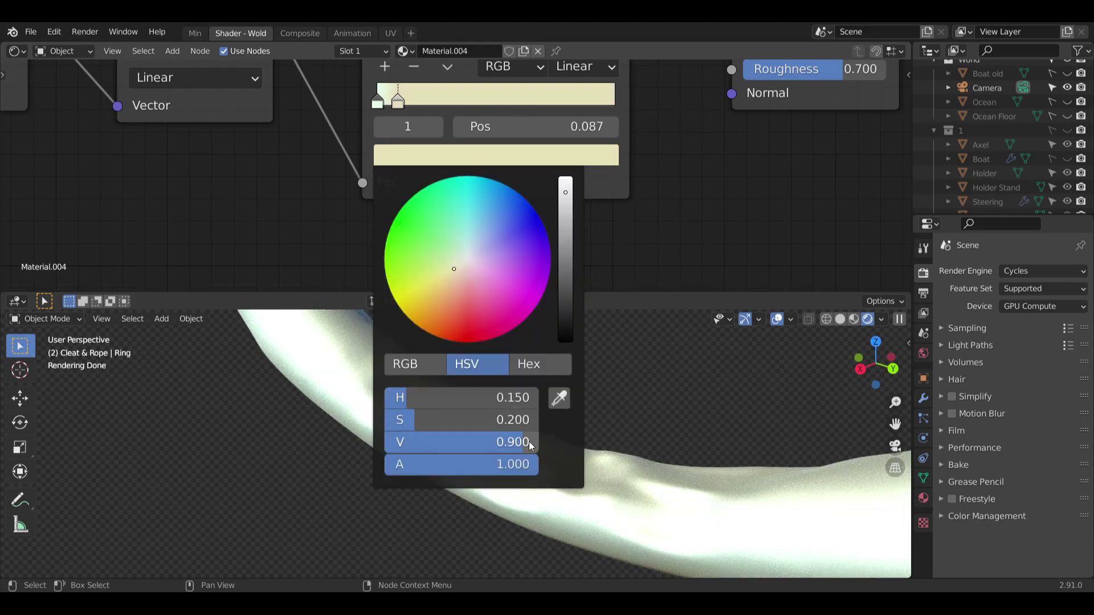
click(504, 442)
text(.8)
key(Return)
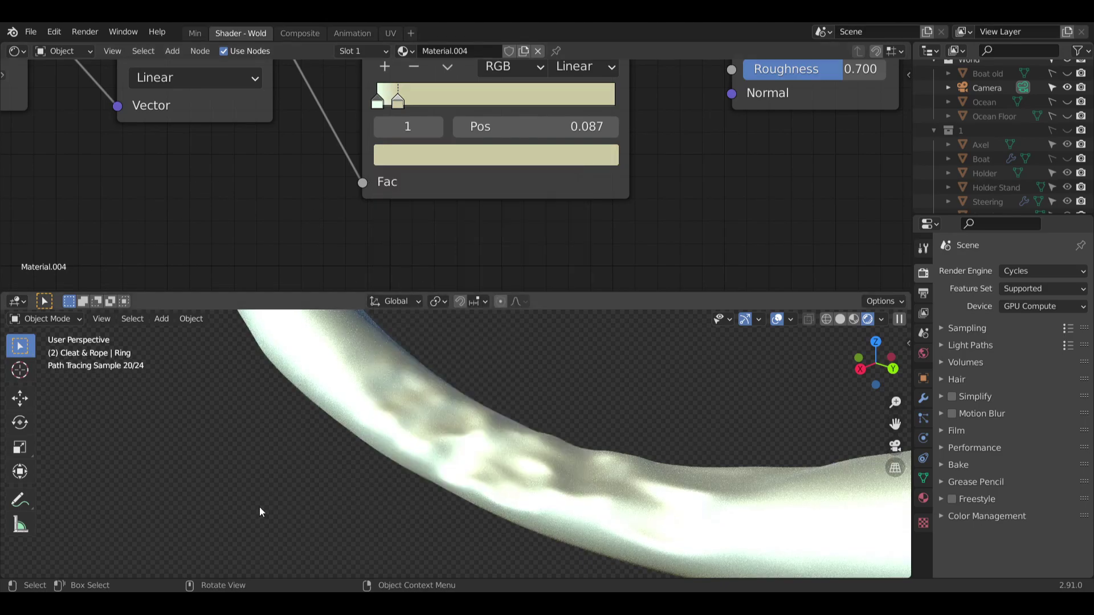
Examine the ring's new colouring in the rendered view, up close and from a distance, from several sides.
scroll(357, 412, down, 6)
mouse_move(357, 412)
middle_down()
mouse_move(429, 410)
mouse_move(471, 425)
mouse_move(373, 412)
mouse_move(399, 391)
mouse_move(344, 415)
middle_up()
scroll(419, 412, up, 3)
shift+middle_drag(610, 491, 503, 429)
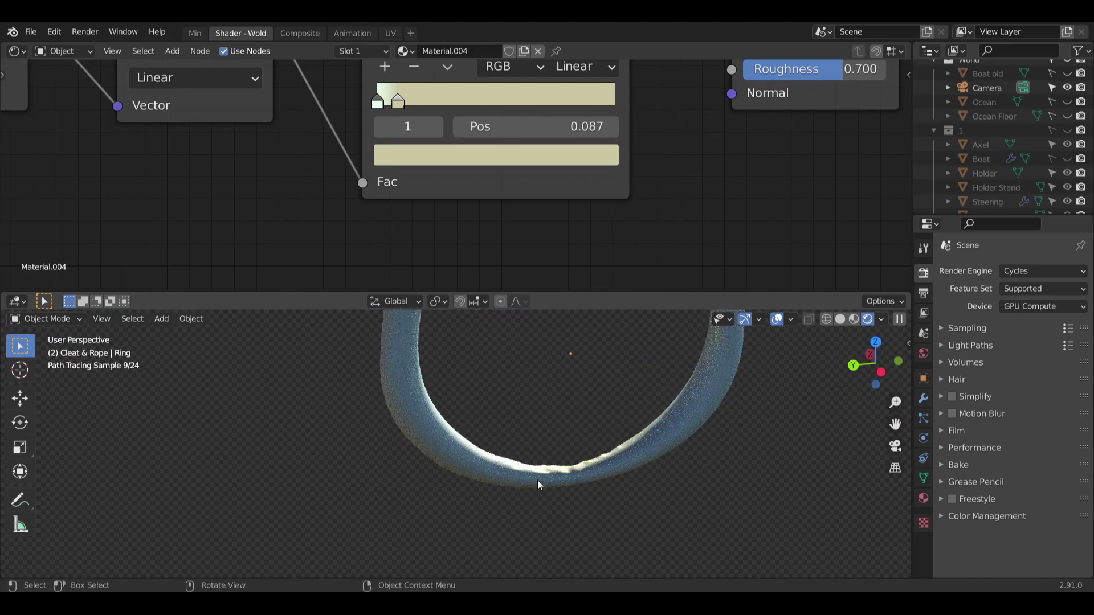
scroll(538, 481, up, 5)
middle_drag(617, 465, 555, 447)
scroll(510, 465, up, 3)
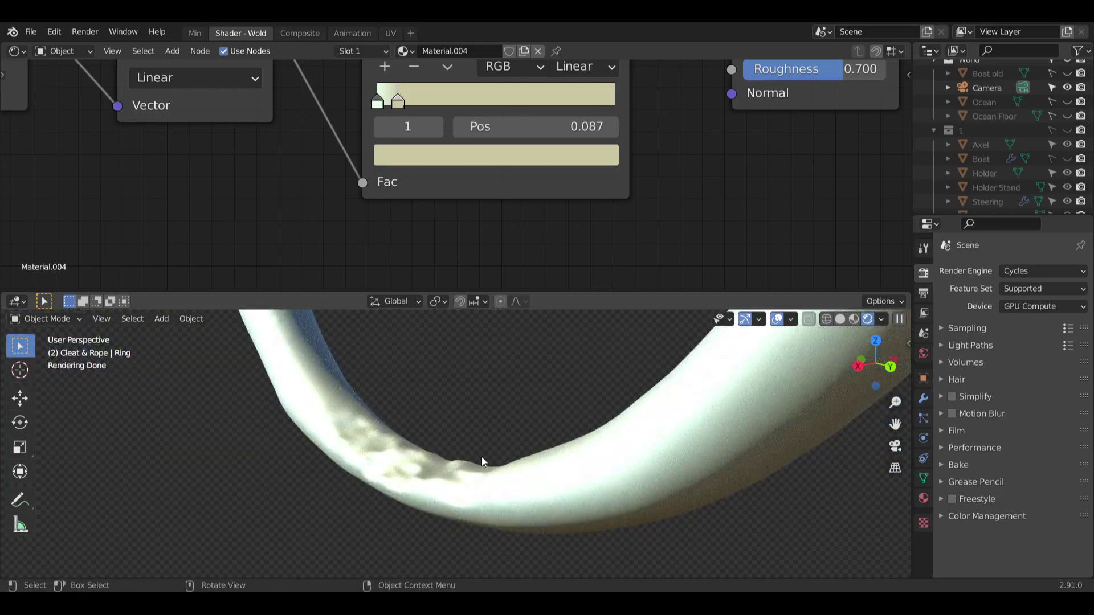
scroll(481, 457, down, 5)
mouse_move(483, 449)
middle_down()
mouse_move(532, 428)
mouse_move(501, 447)
middle_up()
scroll(520, 427, down, 6)
shift+middle_drag(529, 399, 469, 439)
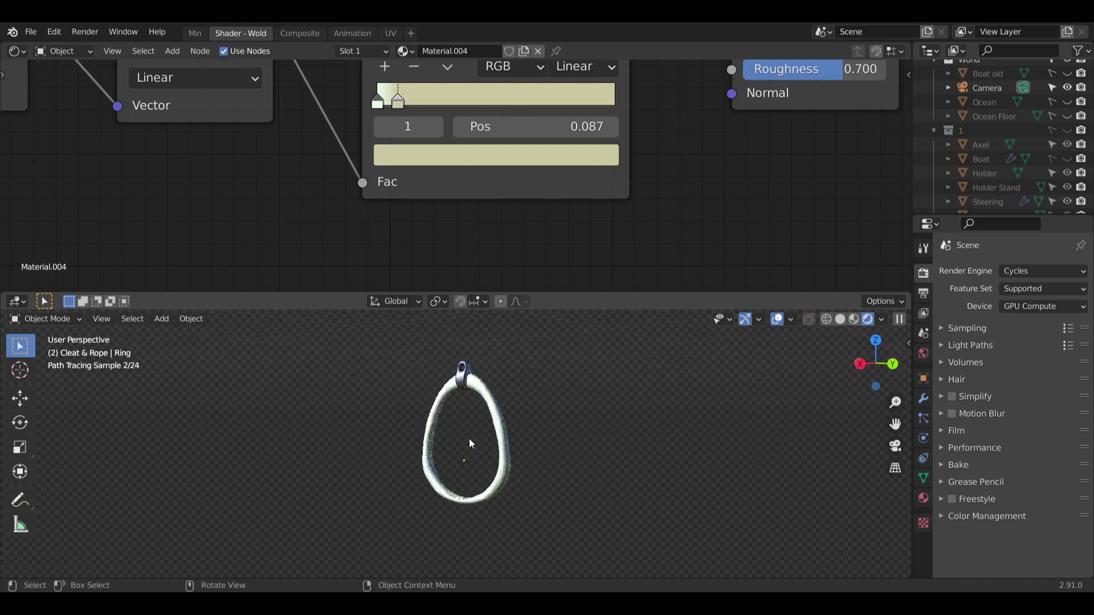
scroll(475, 368, up, 6)
scroll(468, 370, down, 6)
scroll(679, 383, down, 12)
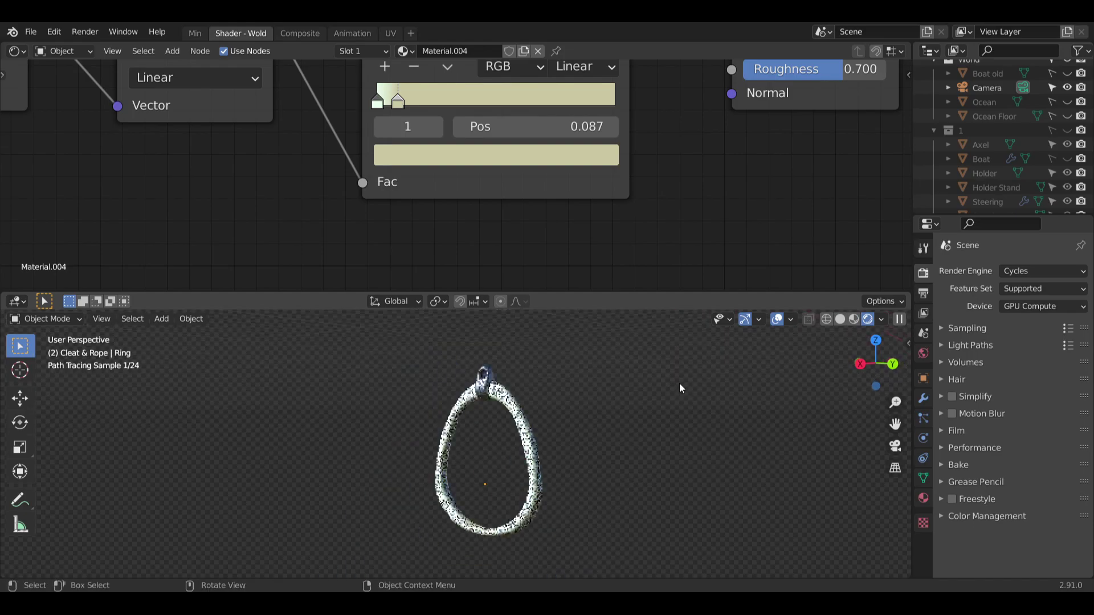
scroll(634, 376, up, 7)
middle_drag(634, 374, 435, 380)
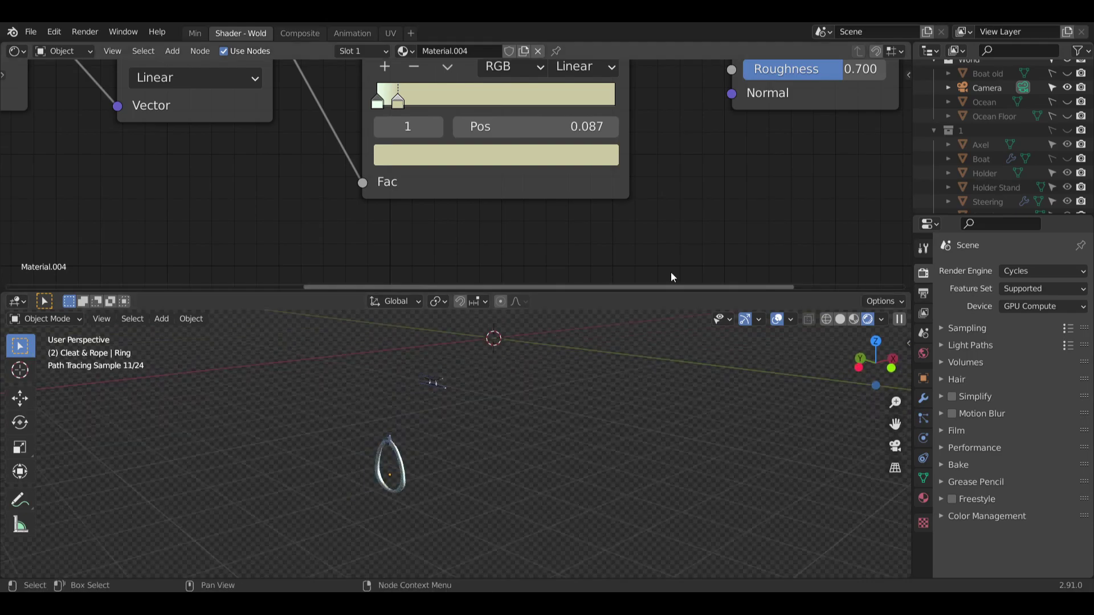
Show collection 1 with the boat parts again and bring the whole boat and ring into view.
click(1066, 131)
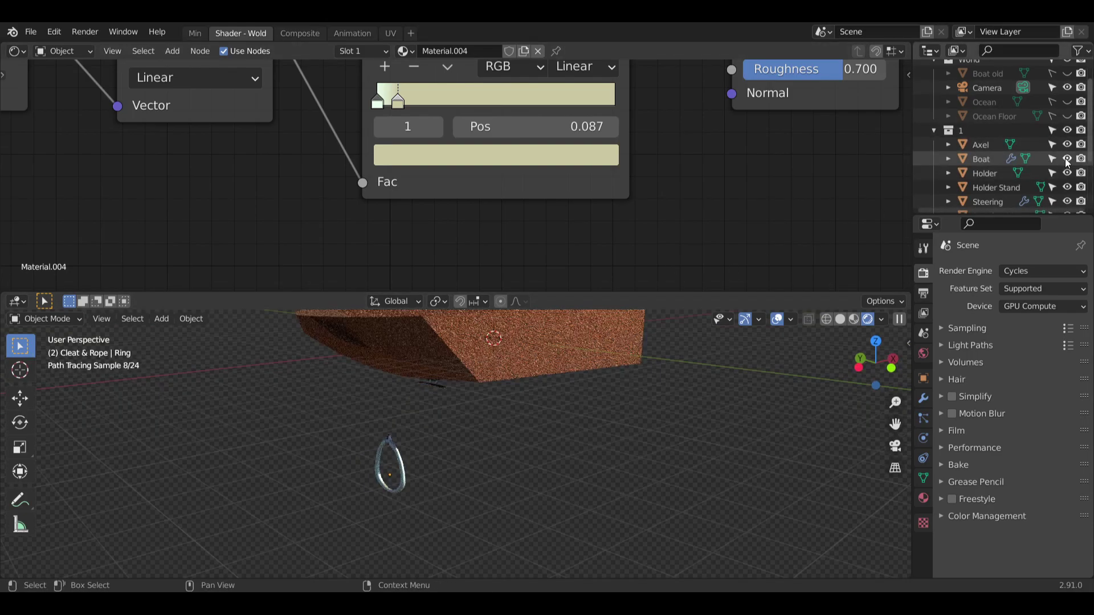
scroll(1036, 166, down, 3)
mouse_move(623, 334)
middle_down()
mouse_move(625, 370)
mouse_move(531, 454)
mouse_move(503, 342)
mouse_move(607, 380)
mouse_move(593, 467)
middle_up()
scroll(532, 347, up, 3)
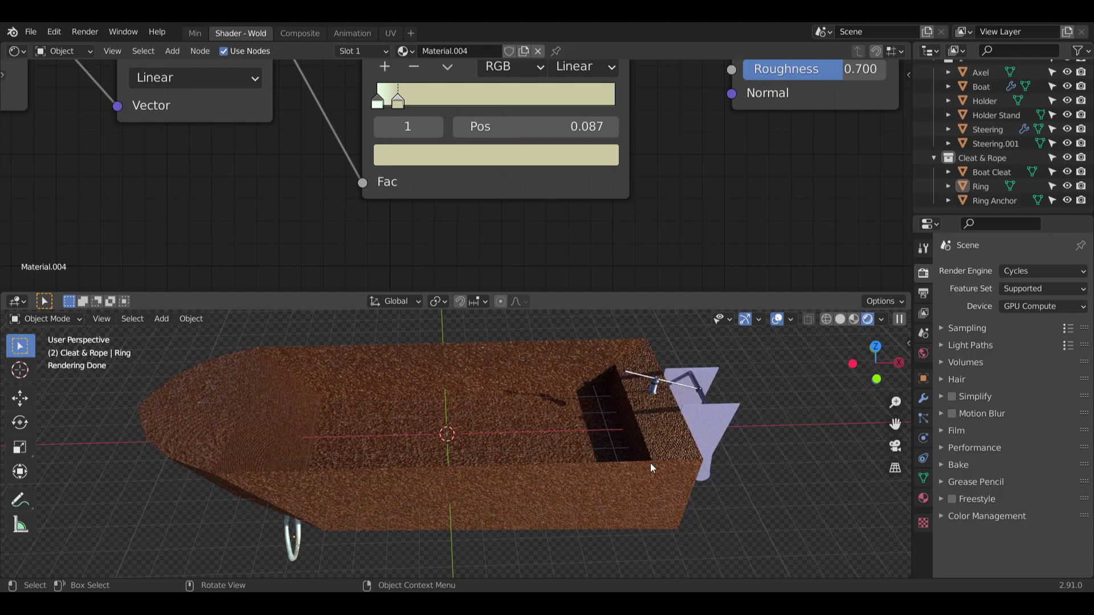
mouse_move(288, 432)
shift+middle_down()
mouse_move(262, 436)
mouse_move(354, 426)
mouse_move(337, 422)
shift+middle_up()
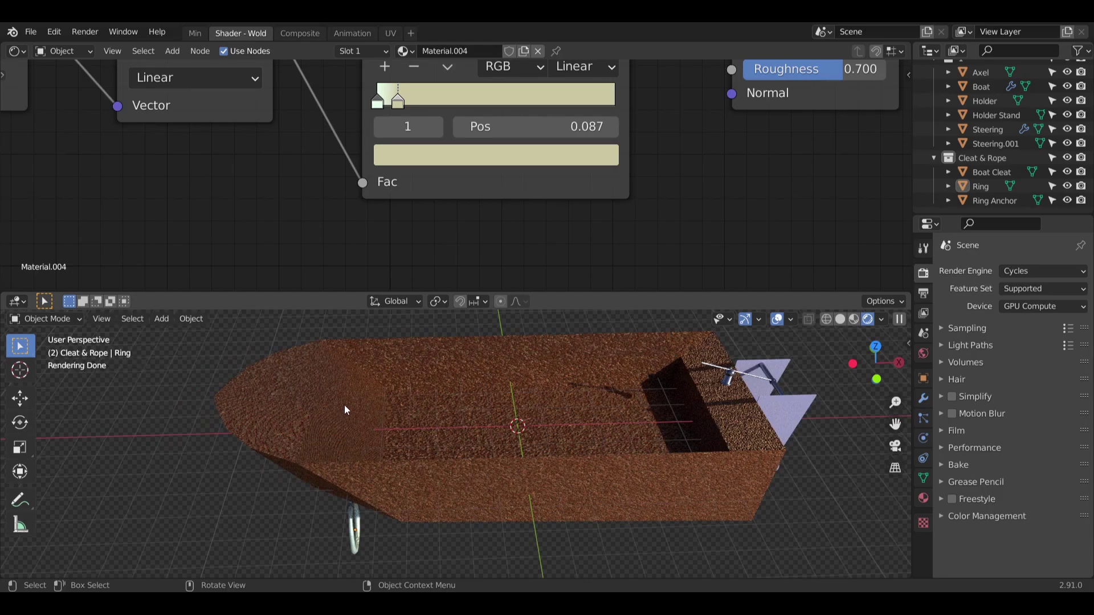
scroll(1014, 136, up, 4)
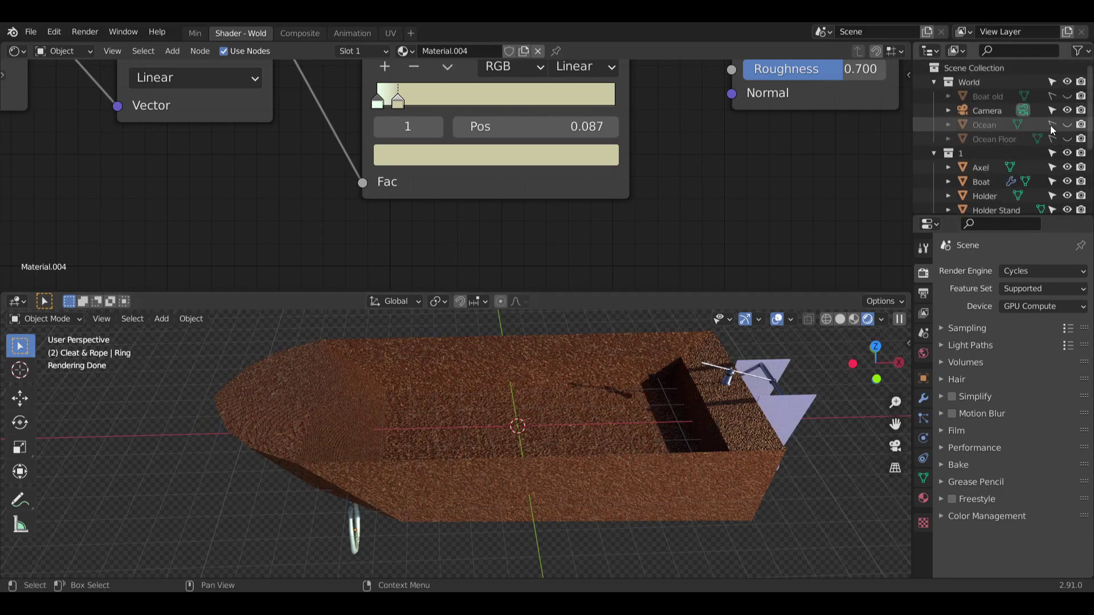
Show the Ocean and Ocean Floor objects again and check the boat's rendered look against them.
click(1067, 125)
click(1052, 139)
click(1067, 139)
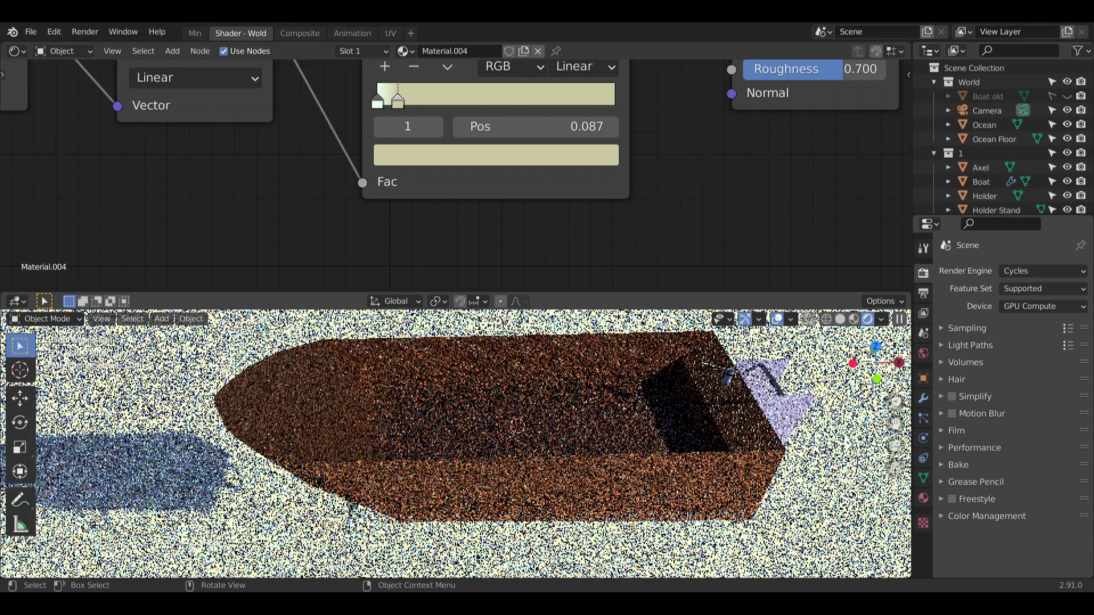
scroll(570, 460, down, 8)
scroll(570, 461, down, 6)
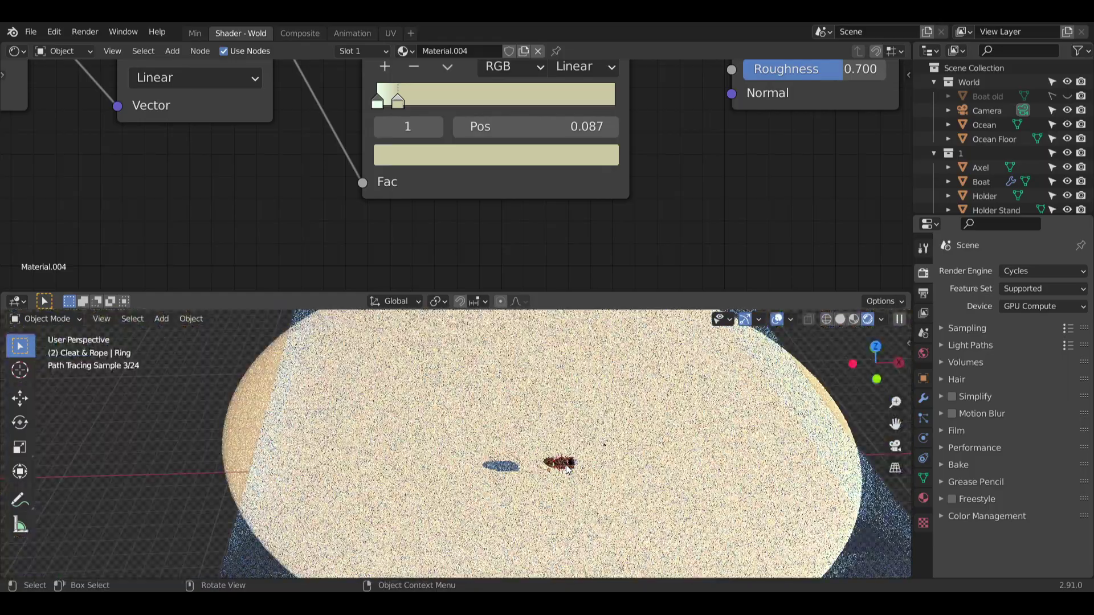
scroll(568, 470, up, 5)
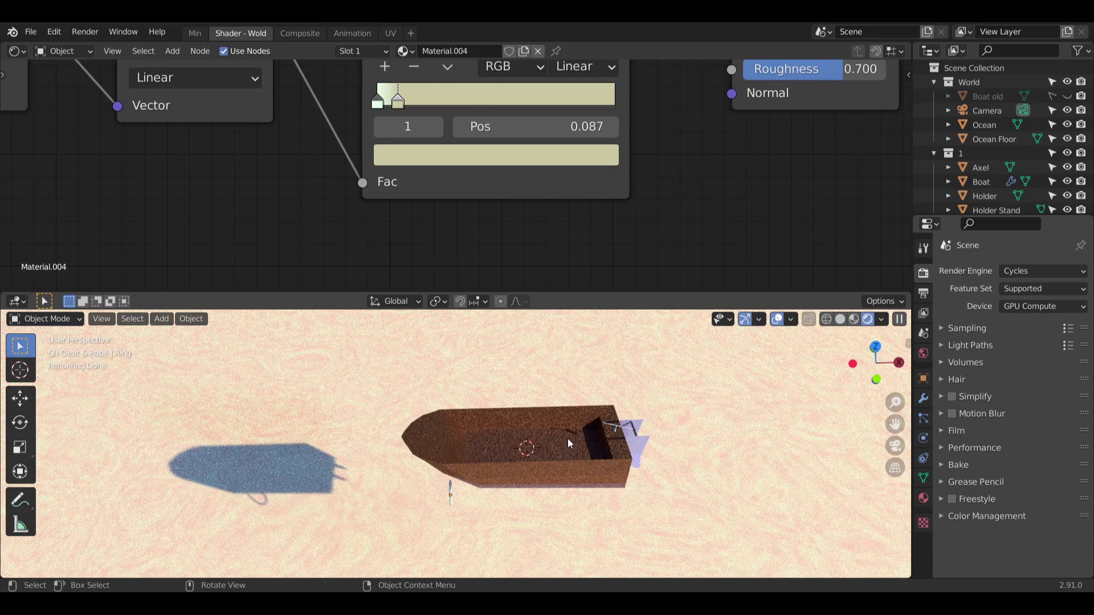
scroll(568, 448, up, 3)
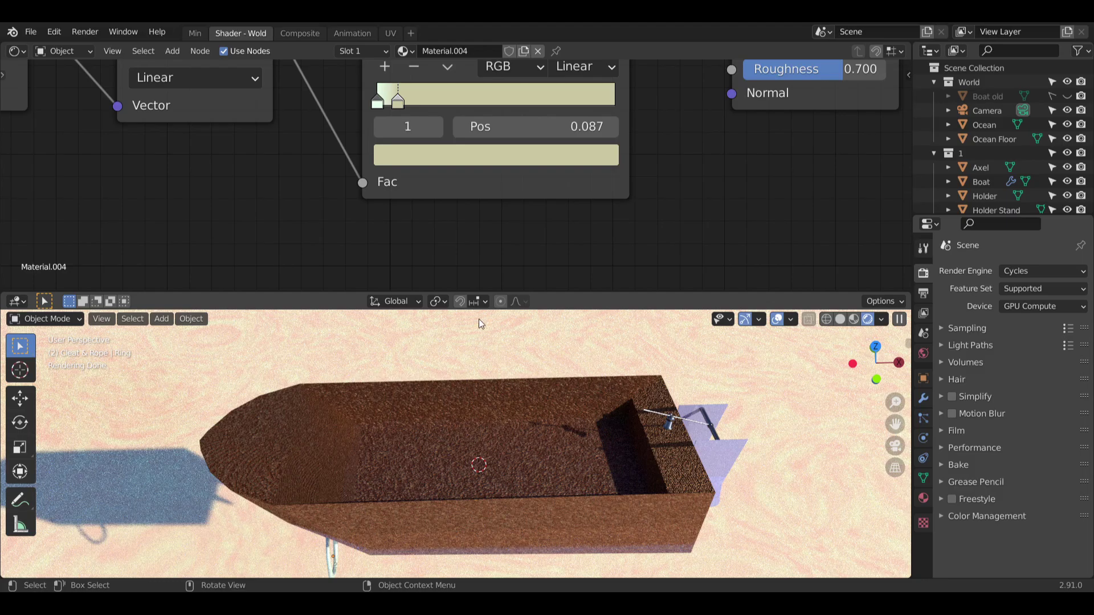
scroll(515, 426, down, 3)
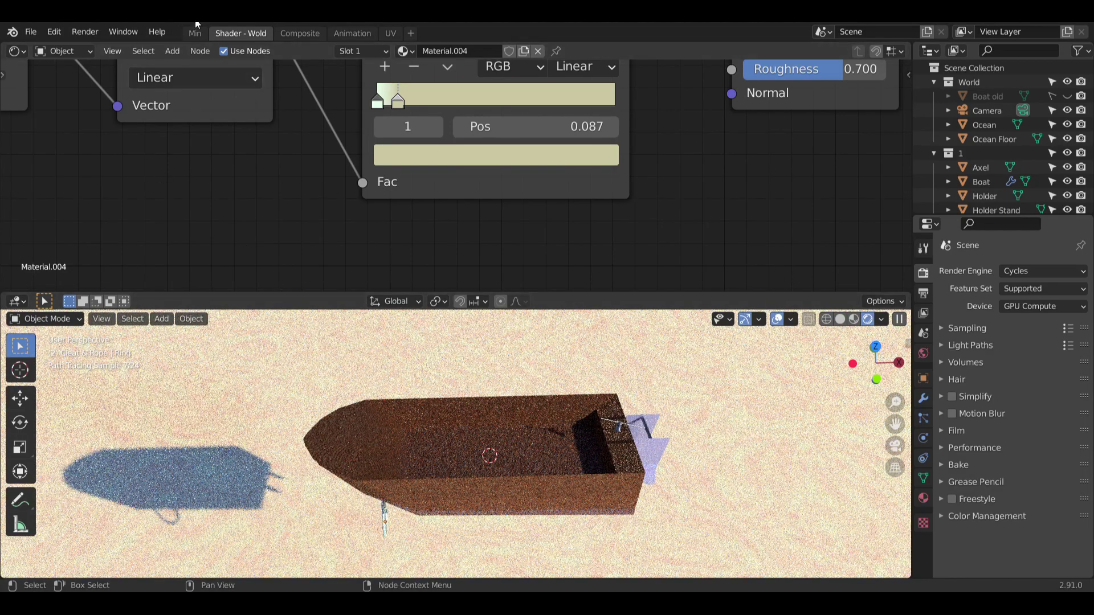
Switch to the Min workspace, bring the boat into view and save the project file.
click(196, 32)
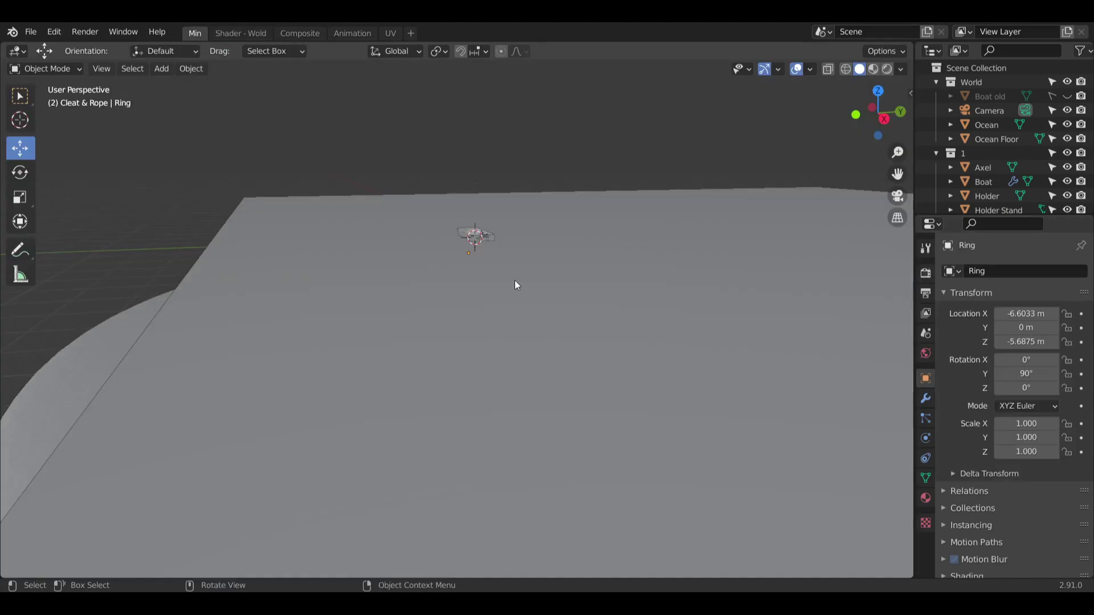
scroll(514, 280, down, 5)
middle_drag(432, 244, 469, 254)
key(ctrl+s)
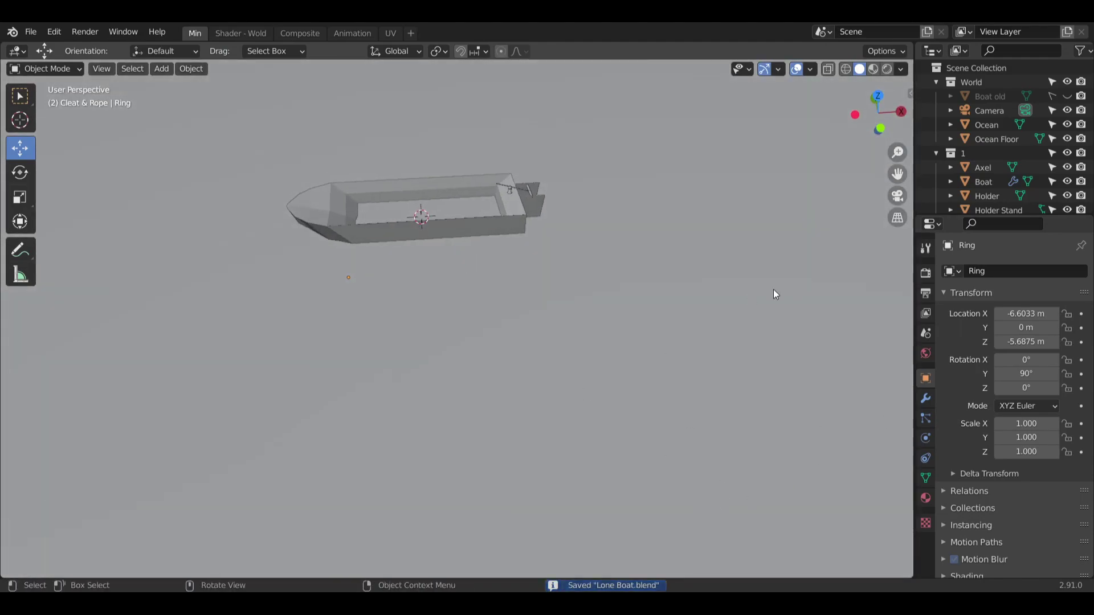